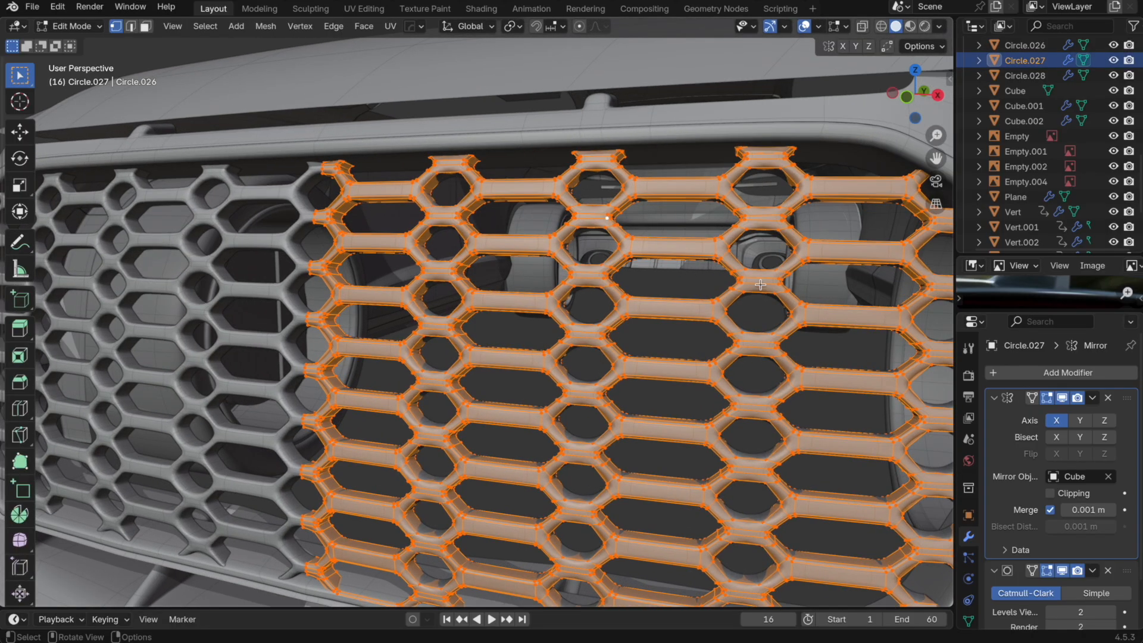
Step: Exit Edit Mode on the front grille mesh and bring the whole grille into view
middle_click_drag(649, 240, 336, 219, "shift")
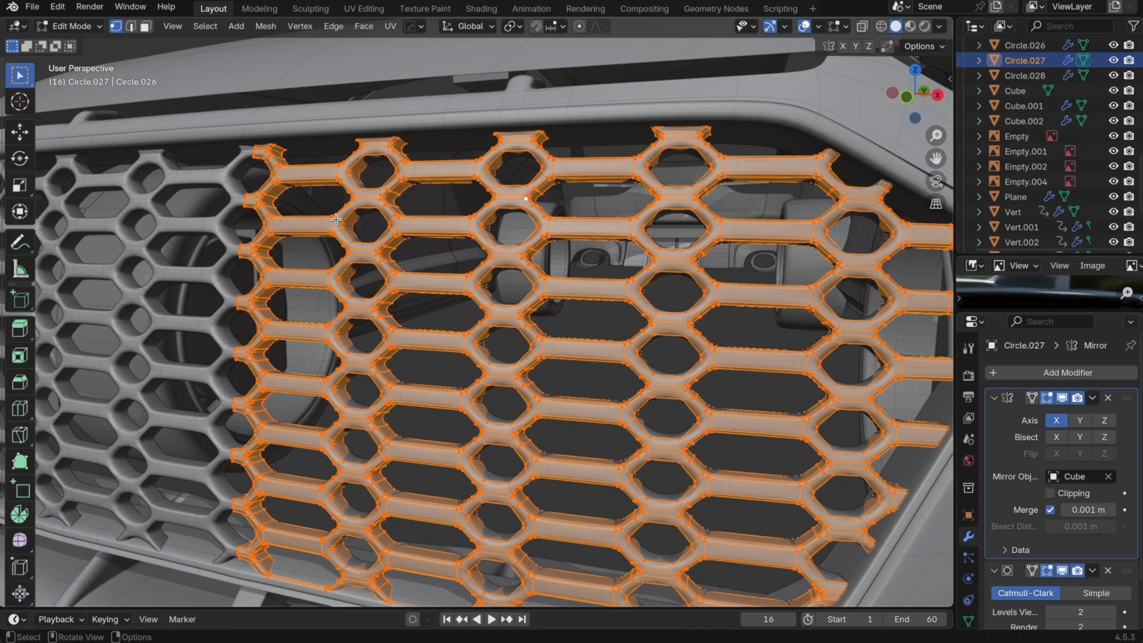
scroll(335, 219, "down", 6)
key("Tab")
scroll(1089, 614, "down", 2)
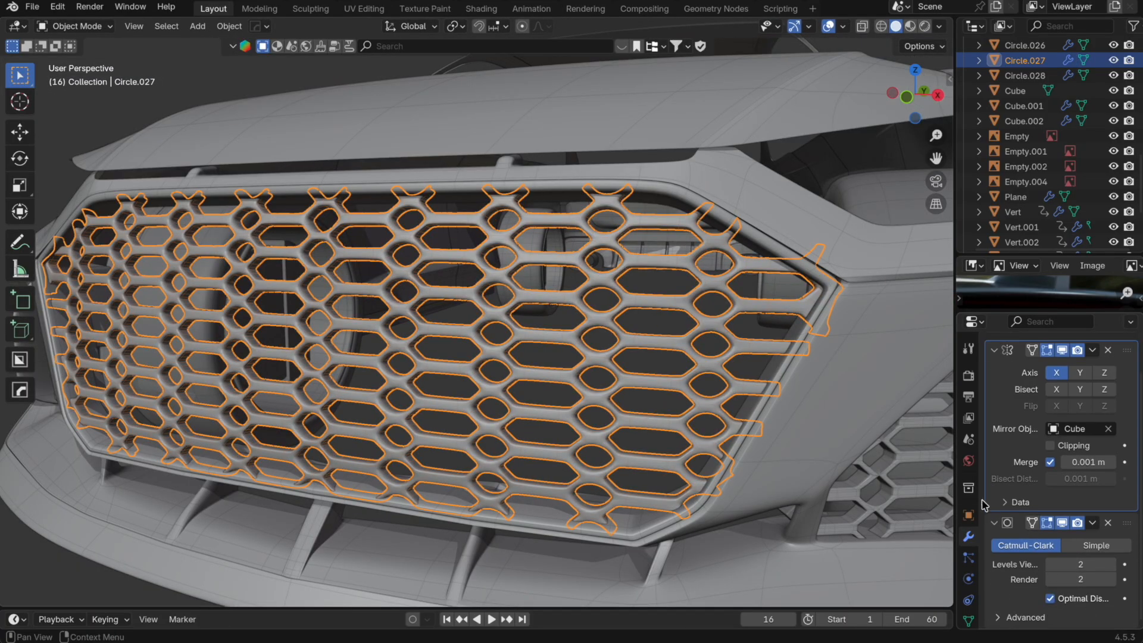
Step: Try a higher viewport subdivision level on the front grille mesh and set it back to 2
left_click(1111, 564)
left_click_drag(1038, 522, 1042, 522)
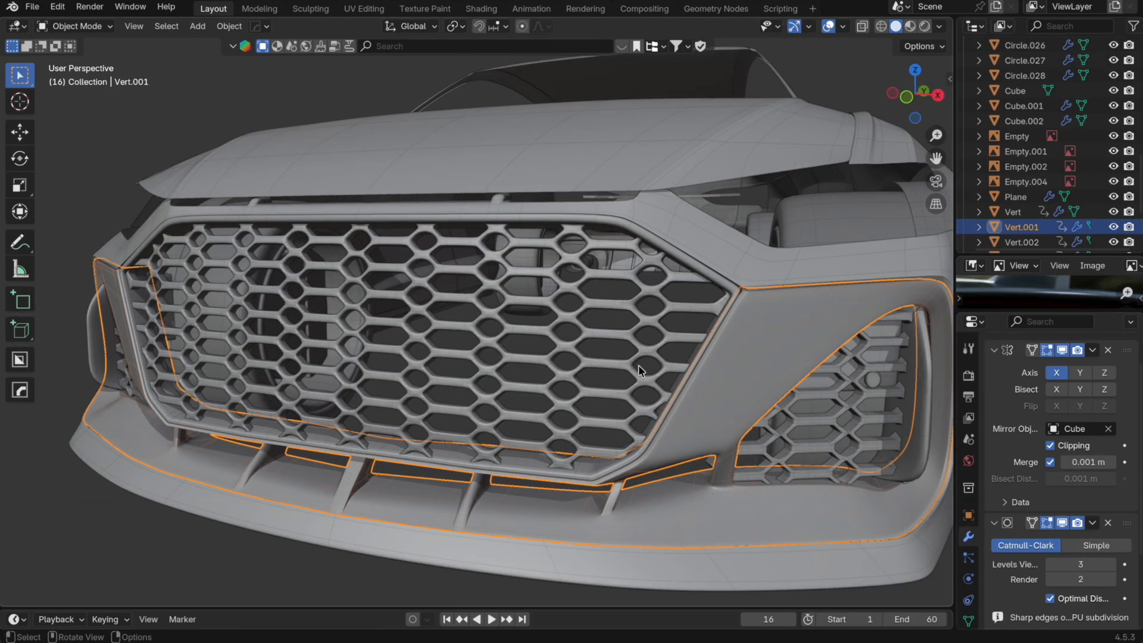
left_click(640, 391)
middle_click_drag(666, 407, 708, 410)
left_click(1052, 564)
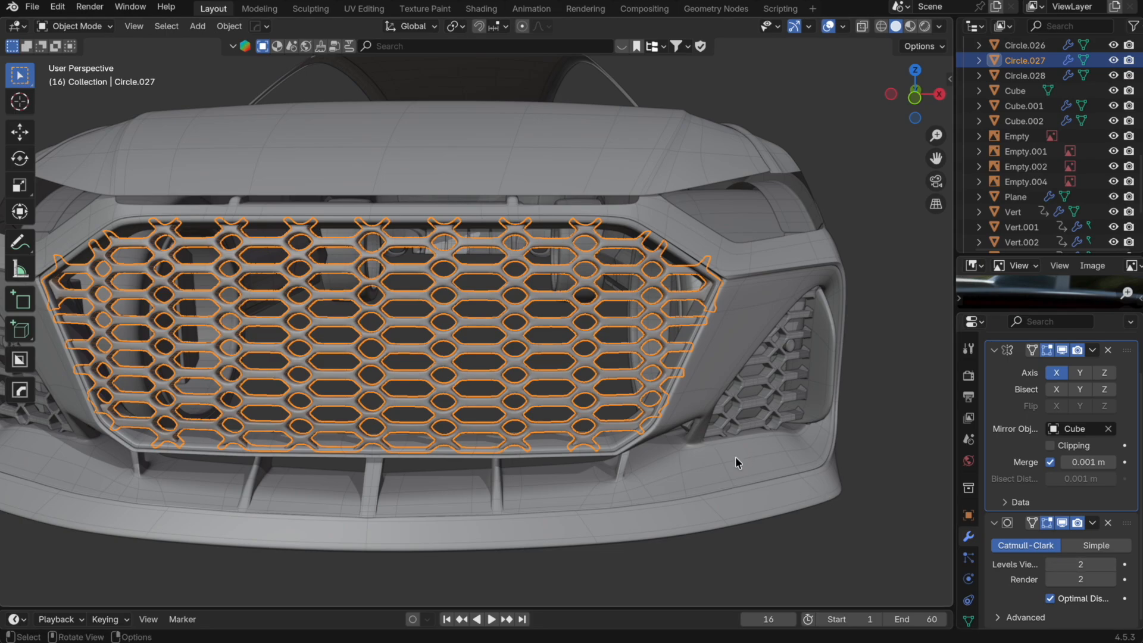
Step: Try a viewport subdivision level of 1 on the grille mesh, then restore it to 2
middle_click_drag(751, 409, 880, 454)
left_click(1051, 564)
key("alt+a")
scroll(768, 429, "up", 5)
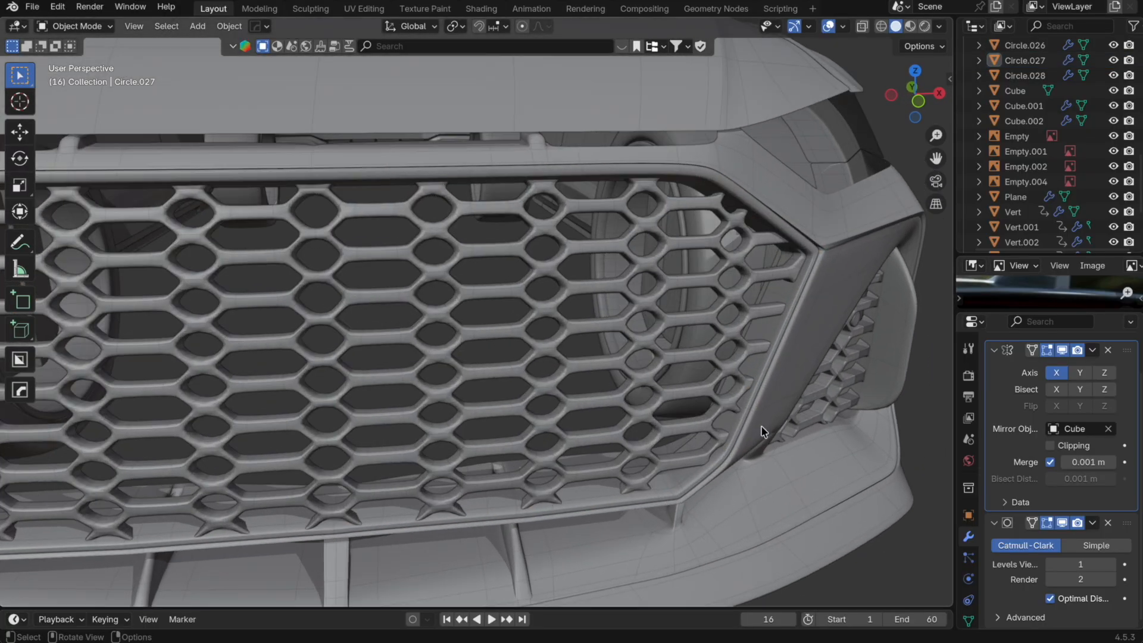
middle_click_drag(760, 427, 855, 296)
left_click(831, 331)
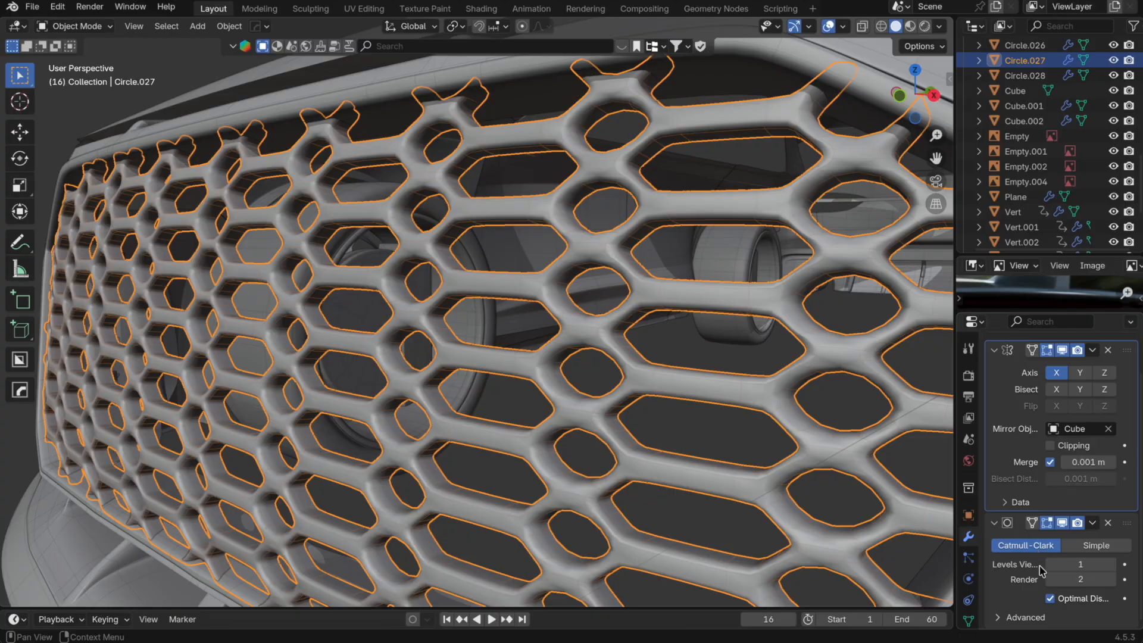
left_click(1111, 565)
Step: Inspect the car body from the rear, the side and the front orthographic view
right_click(789, 390)
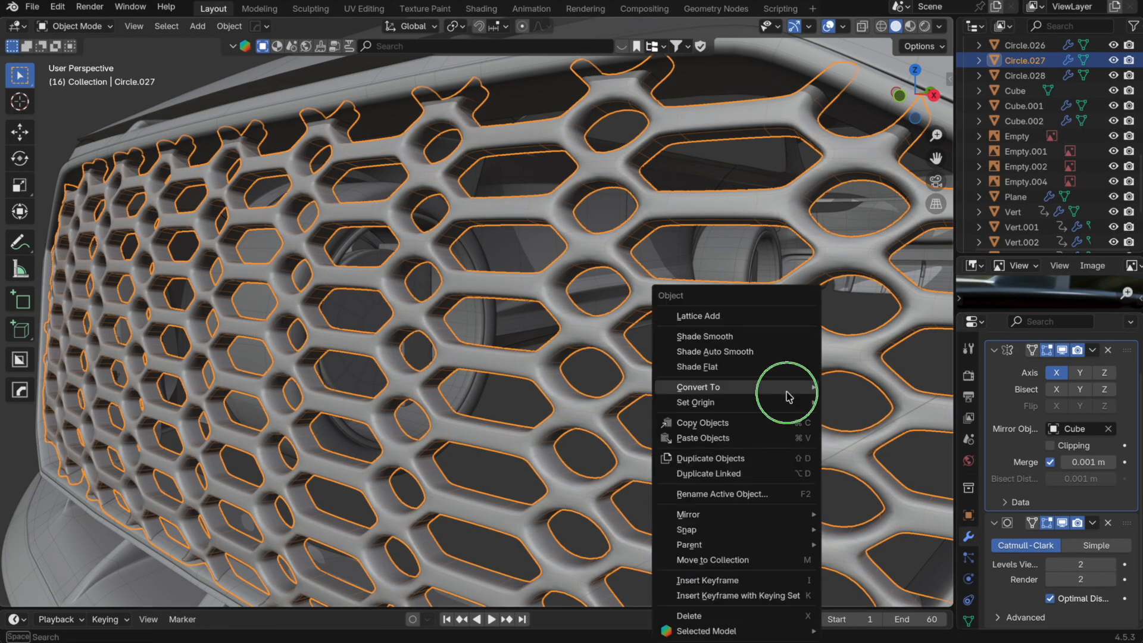
mouse_move(784, 384)
left_click(824, 409)
scroll(824, 408, "down", 8)
middle_click_drag(824, 409, 638, 387)
scroll(638, 387, "up", 8)
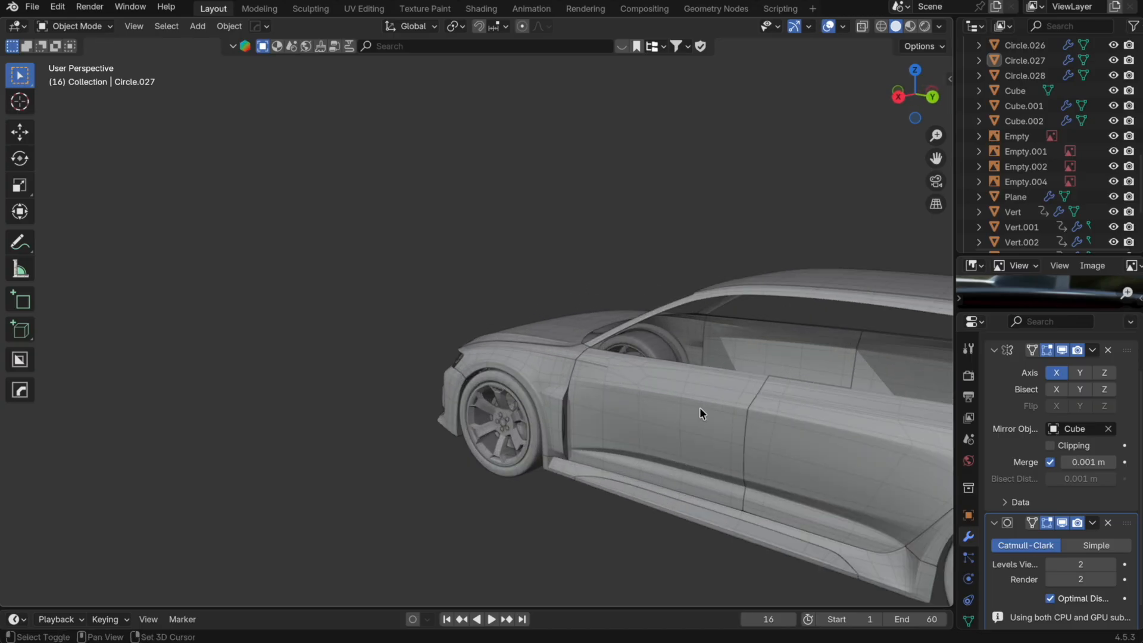
middle_click_drag(702, 414, 345, 314)
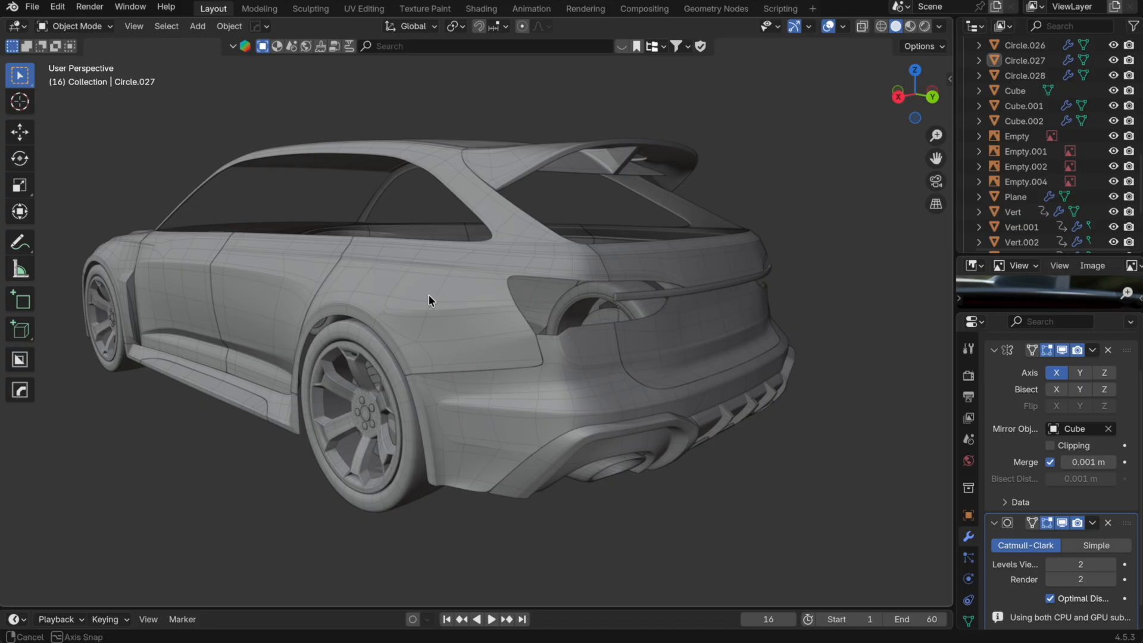
middle_click_drag(429, 299, 625, 199)
scroll(601, 344, "up", 3)
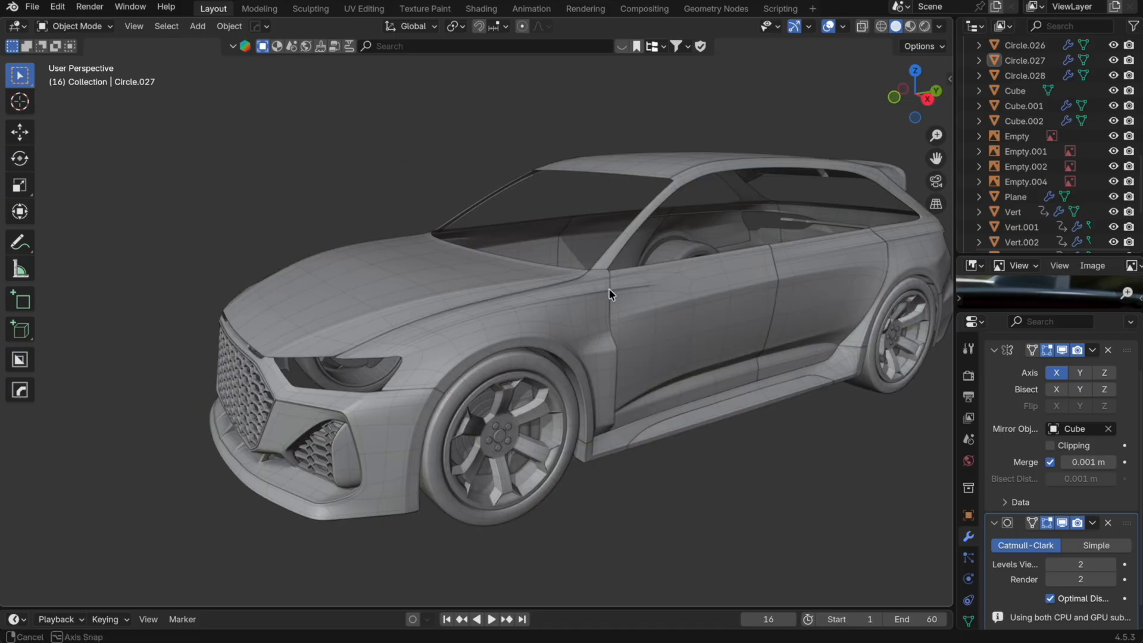
middle_click_drag(609, 293, 648, 294)
key("KP_1")
scroll(485, 340, "up", 5)
middle_click_drag(589, 315, 806, 245, "shift")
scroll(558, 397, "down", 4)
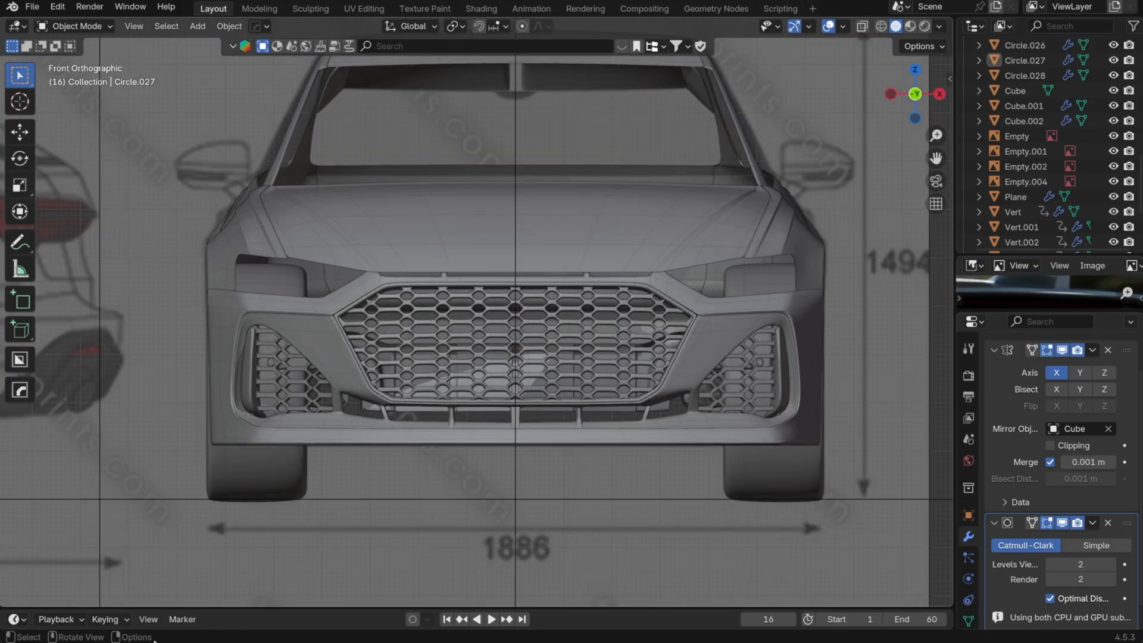
Step: Check the Audi RS6 reference image and hide the distracting objects visible through the front grille
key("super+Tab")
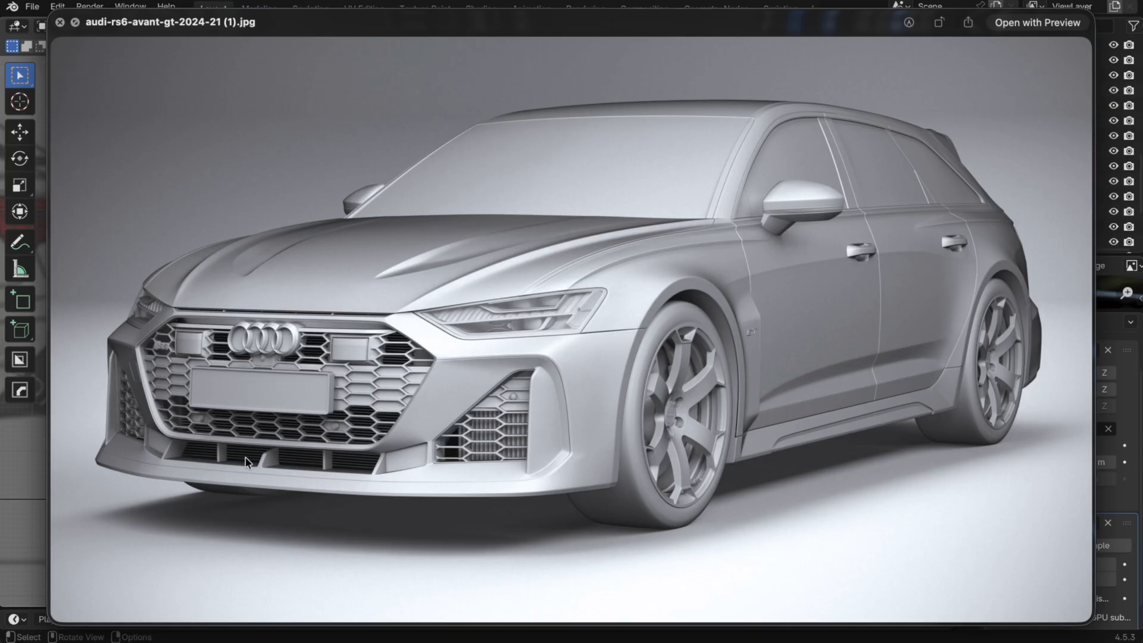
key("space")
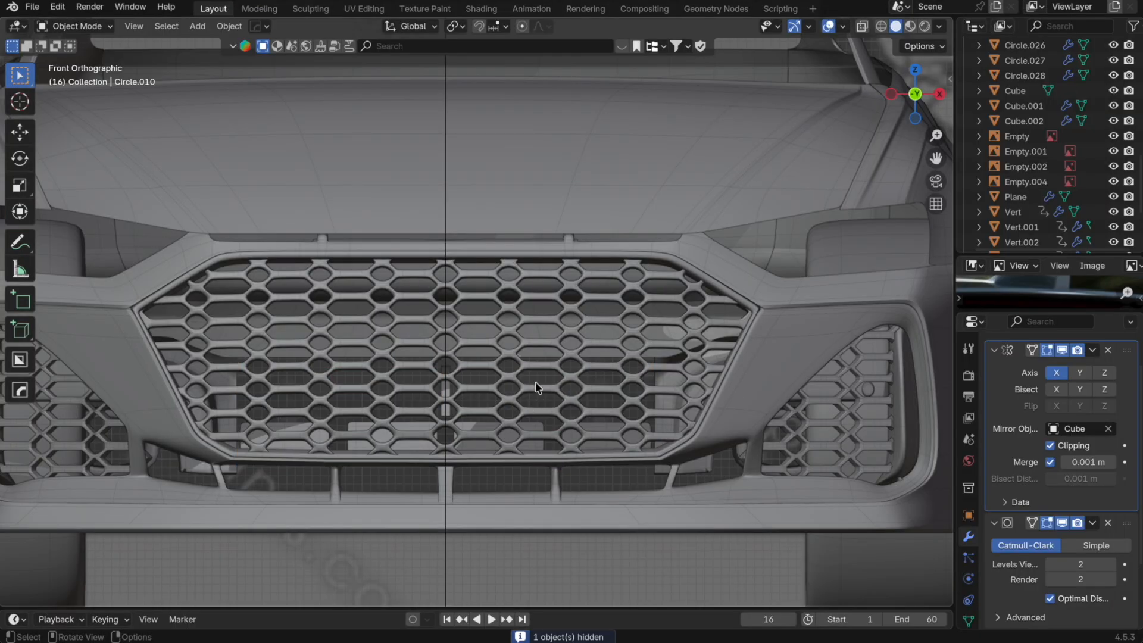
left_click(543, 352)
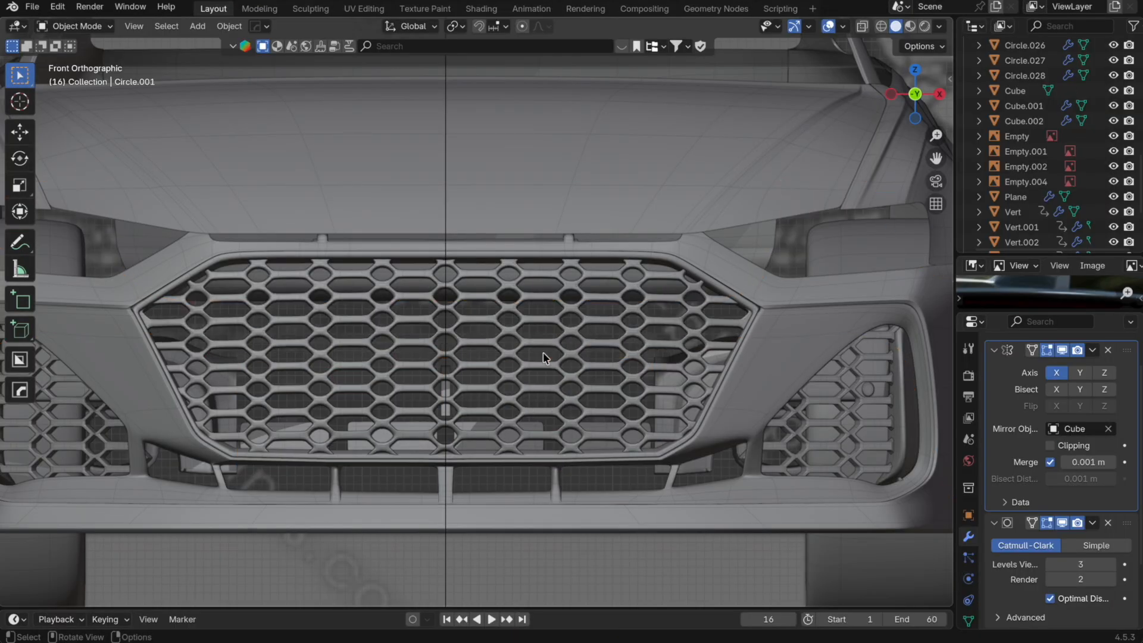
left_click(819, 438)
left_click(720, 492)
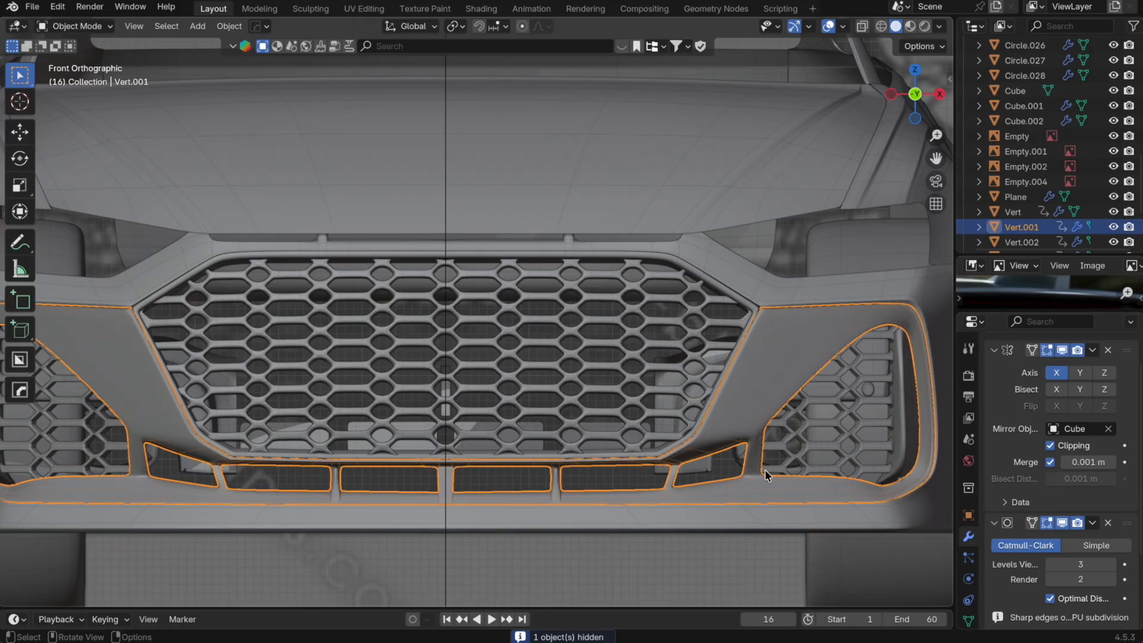
Step: Select the box behind the side air intake and compare the grille area with the Audi RS6 reference image
scroll(771, 423, "right", 5)
left_click(776, 373)
key("Tab")
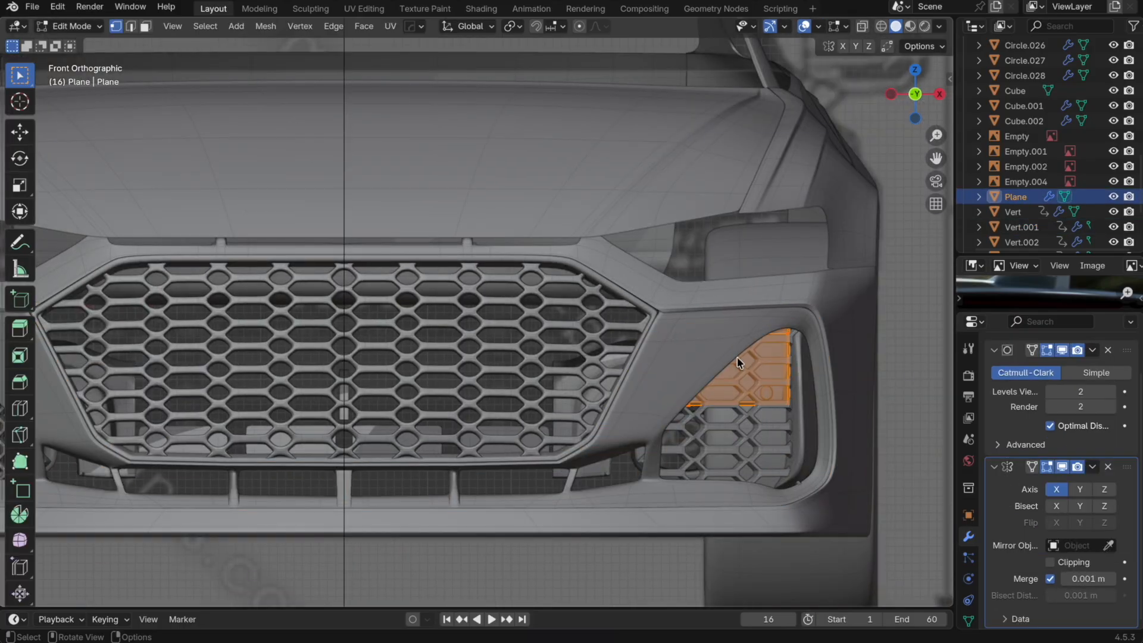
key("Tab")
key("super+Tab")
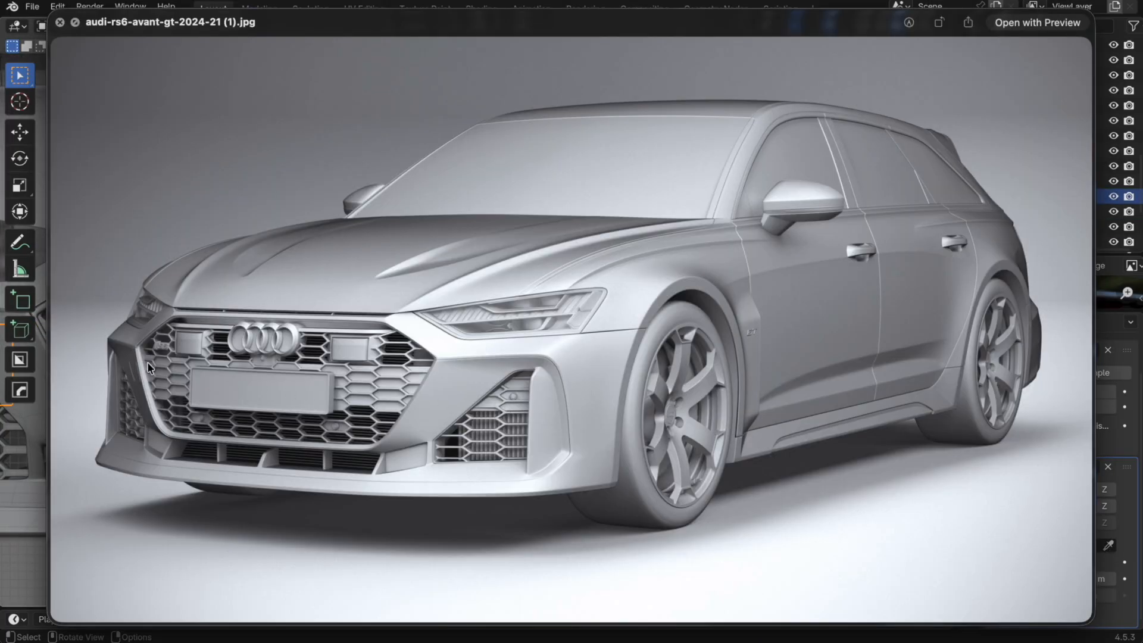
key("super+Tab")
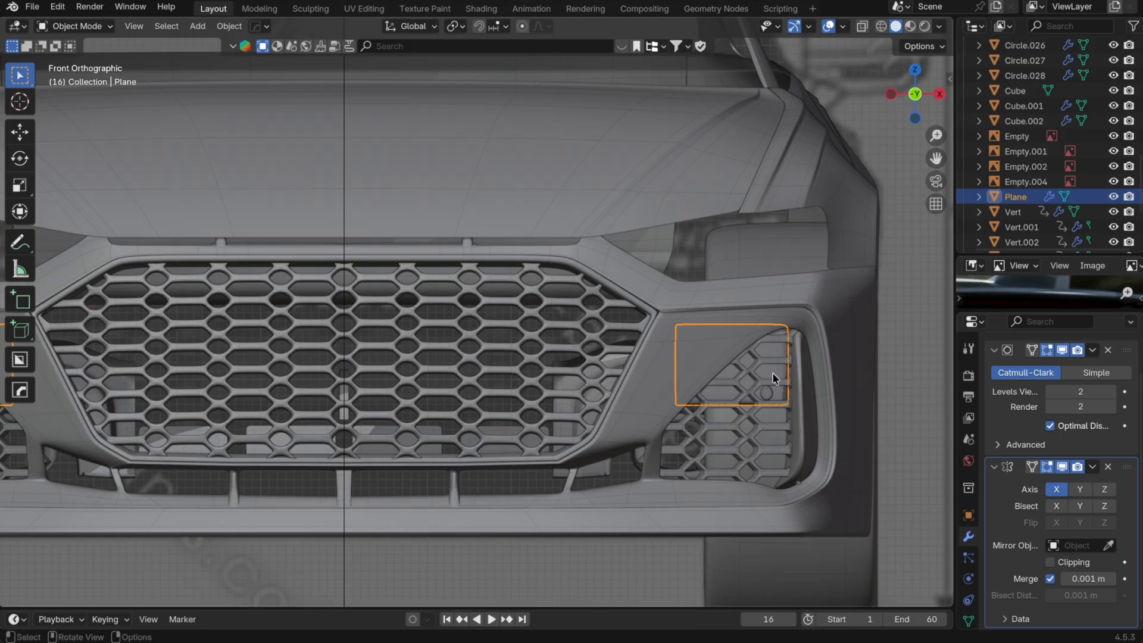
Step: Duplicate the box mesh behind the side intake in X-ray display, moving the copy about -0.365 m along X behind the main grille
middle_click_drag(773, 373, 869, 398, "shift")
key("Tab")
key("alt+z")
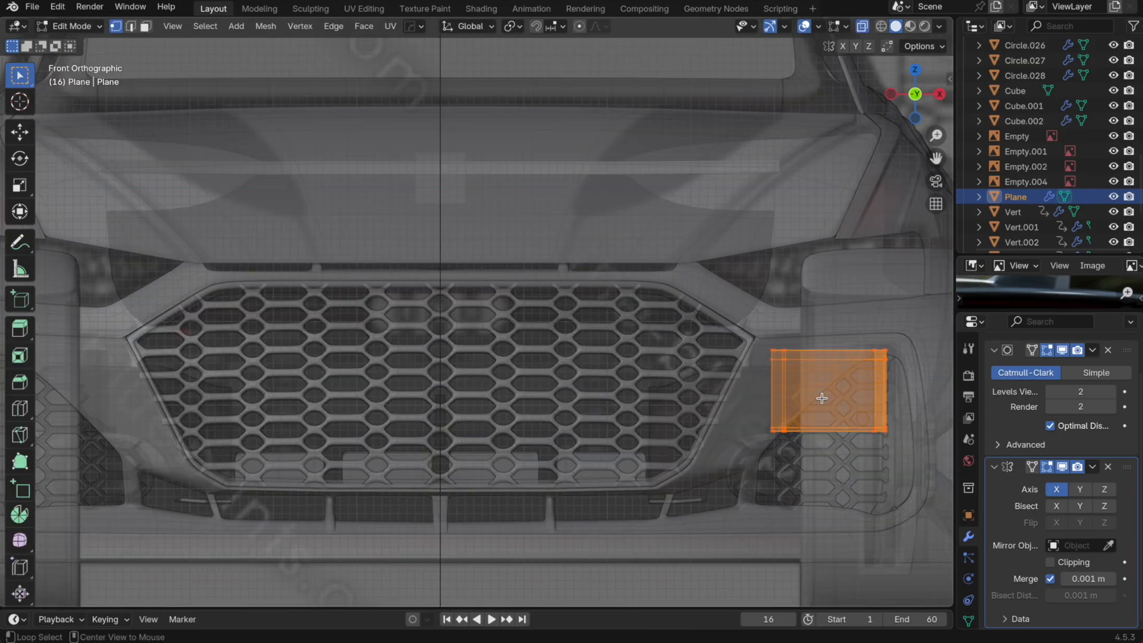
mouse_move(812, 423)
middle_mouse_down()
mouse_move(804, 429)
mouse_move(801, 410)
middle_mouse_up()
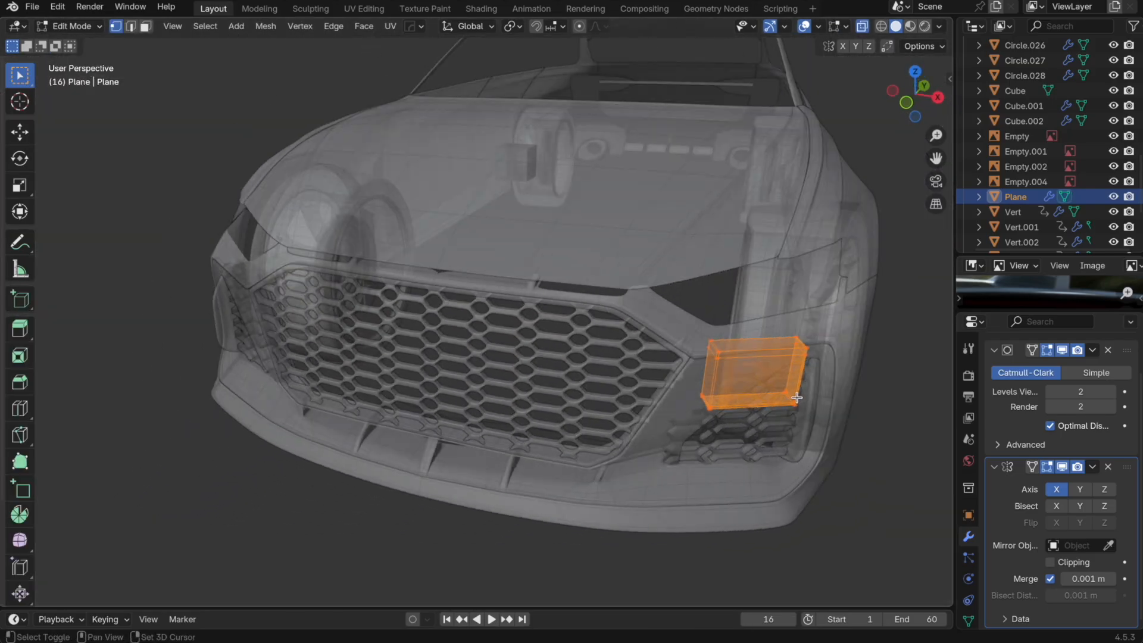
key("g")
key("x")
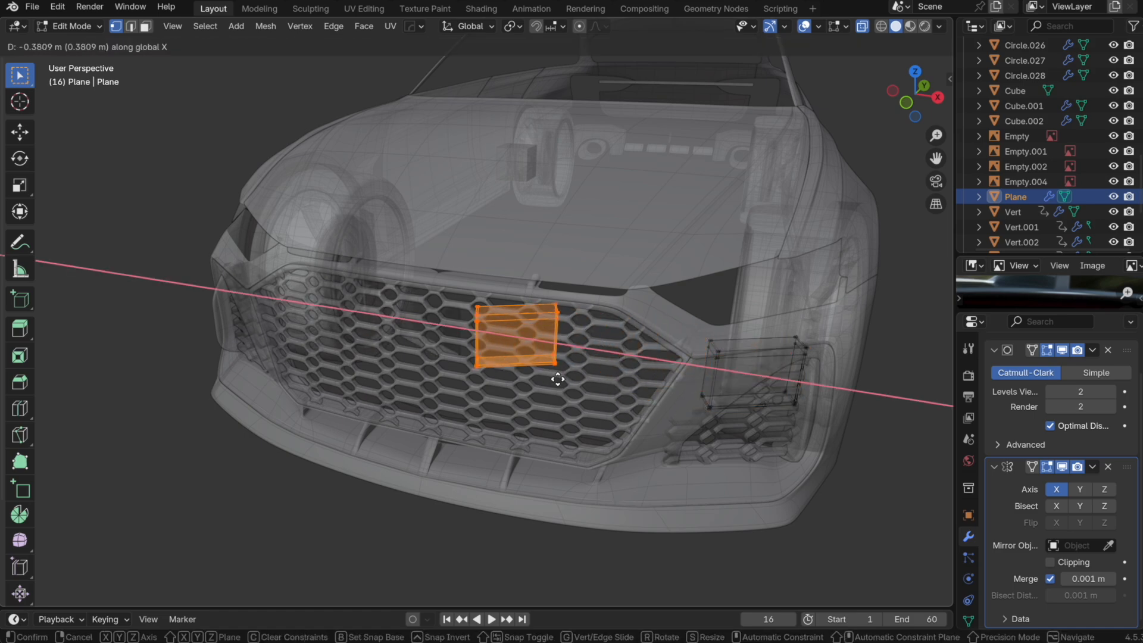
left_click(566, 380)
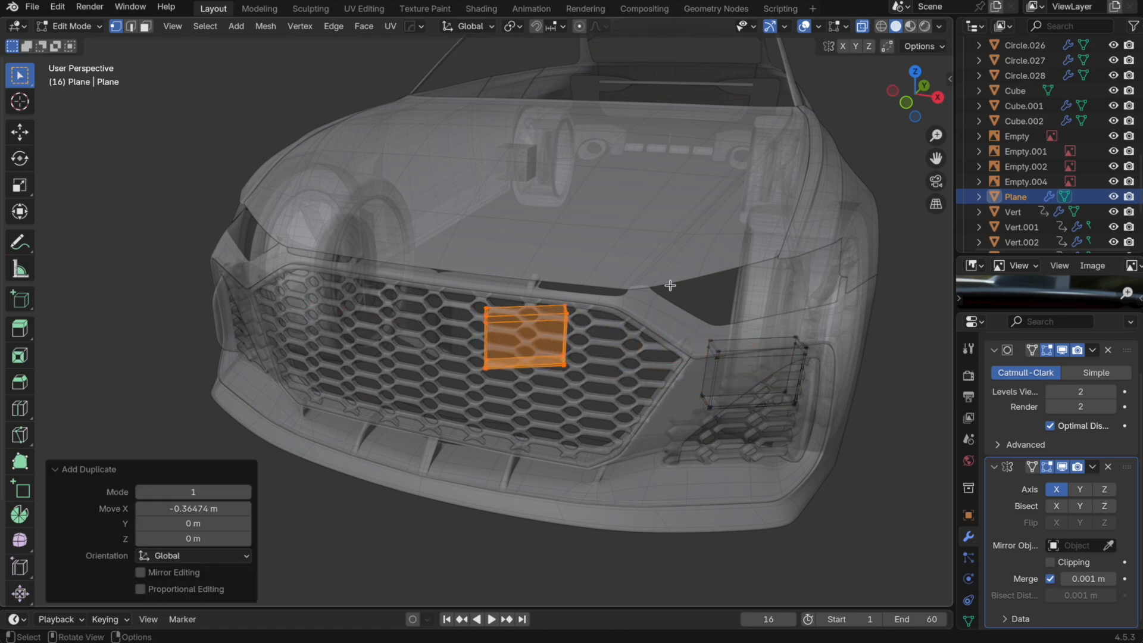
Step: Separate the duplicated box into its own object in top view and enable the Screencast Keys display
left_click(916, 72)
middle_click_drag(637, 168, 679, 416, "shift")
key("p")
left_click(623, 311)
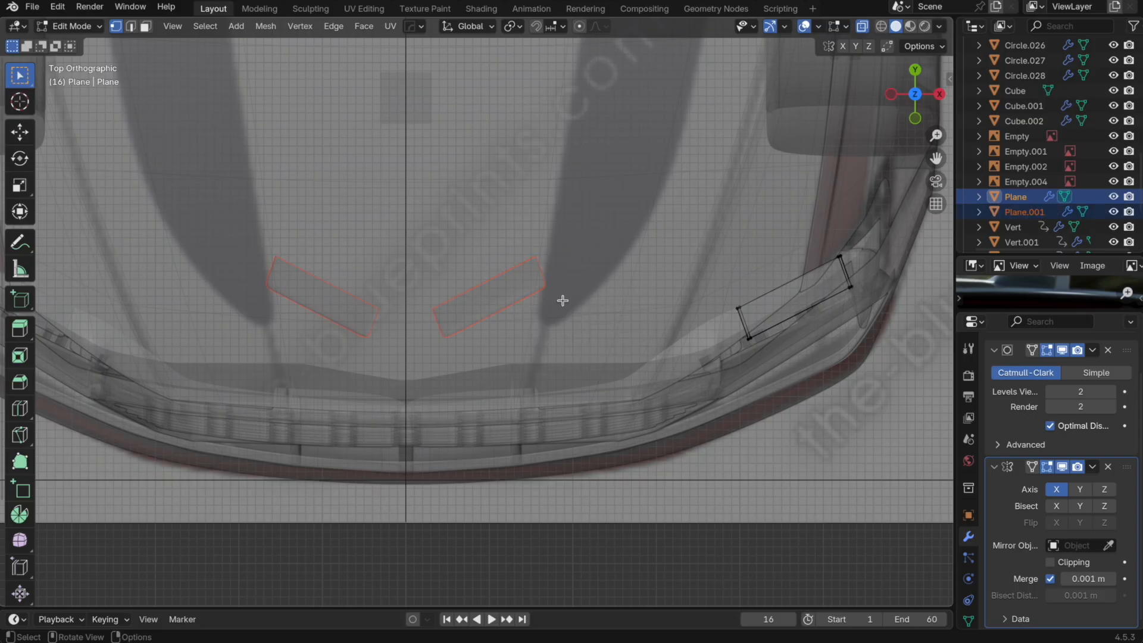
key("n")
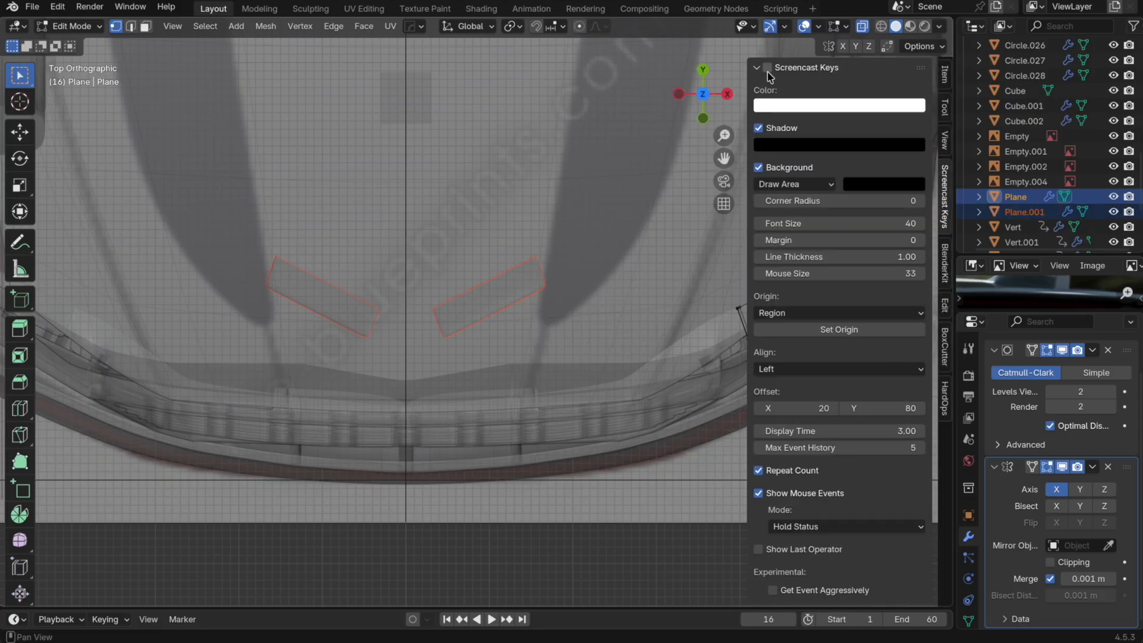
key("n")
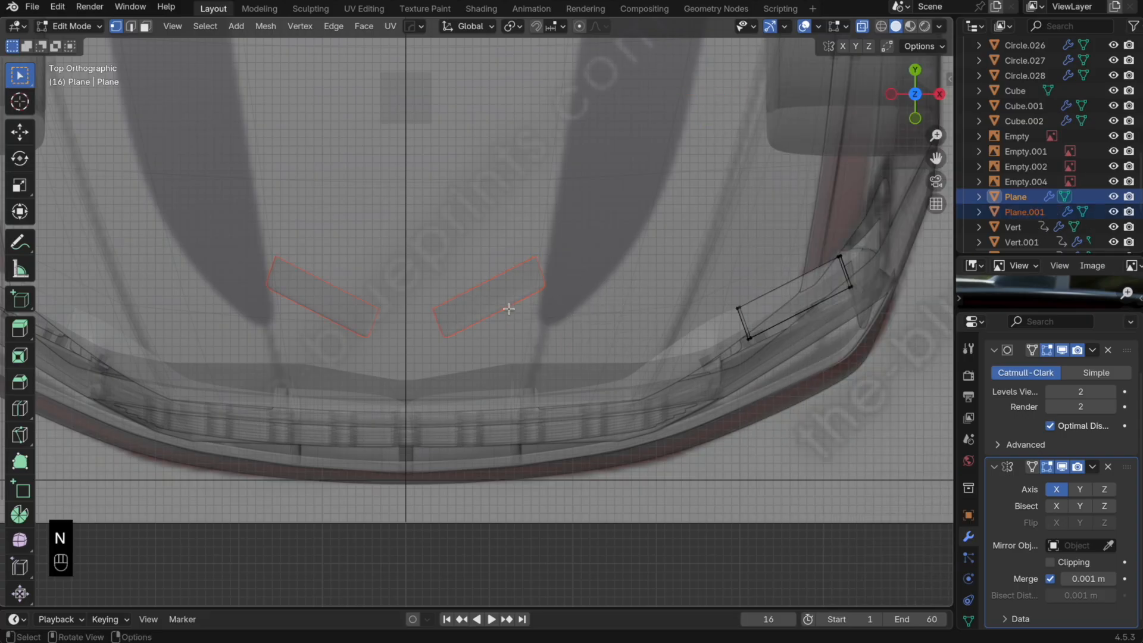
Step: Rotate the entire mesh of the separated box about -21° around Z to line it up with the front bumper
key("Tab")
left_click(505, 297)
key("Tab")
key("a")
key("r")
key("z")
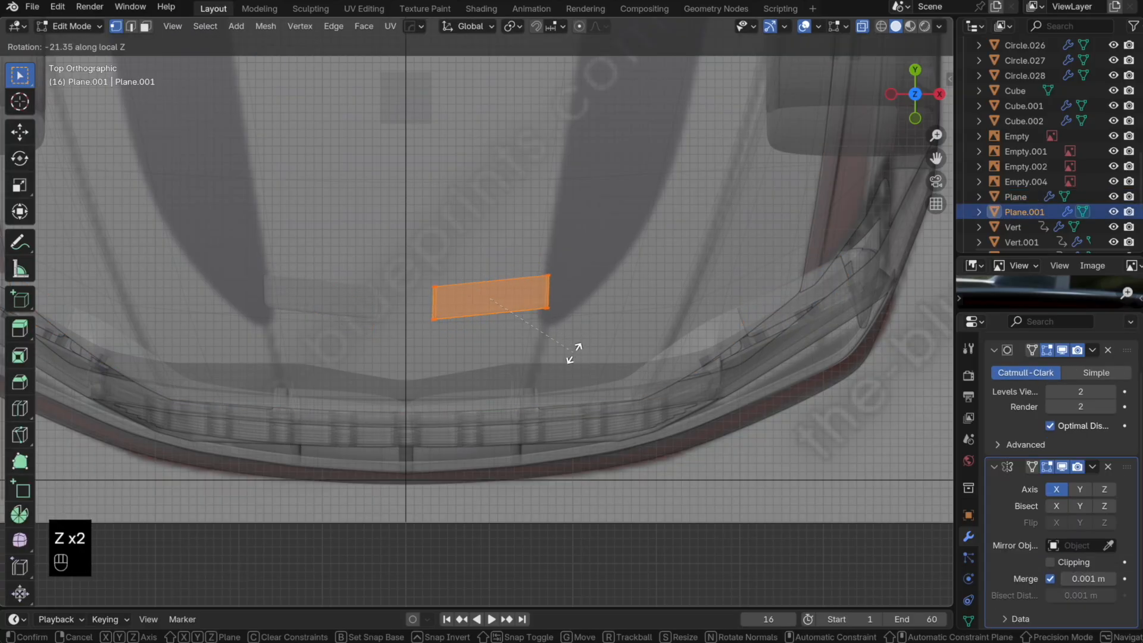
left_click(572, 352)
Step: Move the box about -0.146 m along Y to just behind the grille and rotate it -2.93° around global Z
key("g")
key("y")
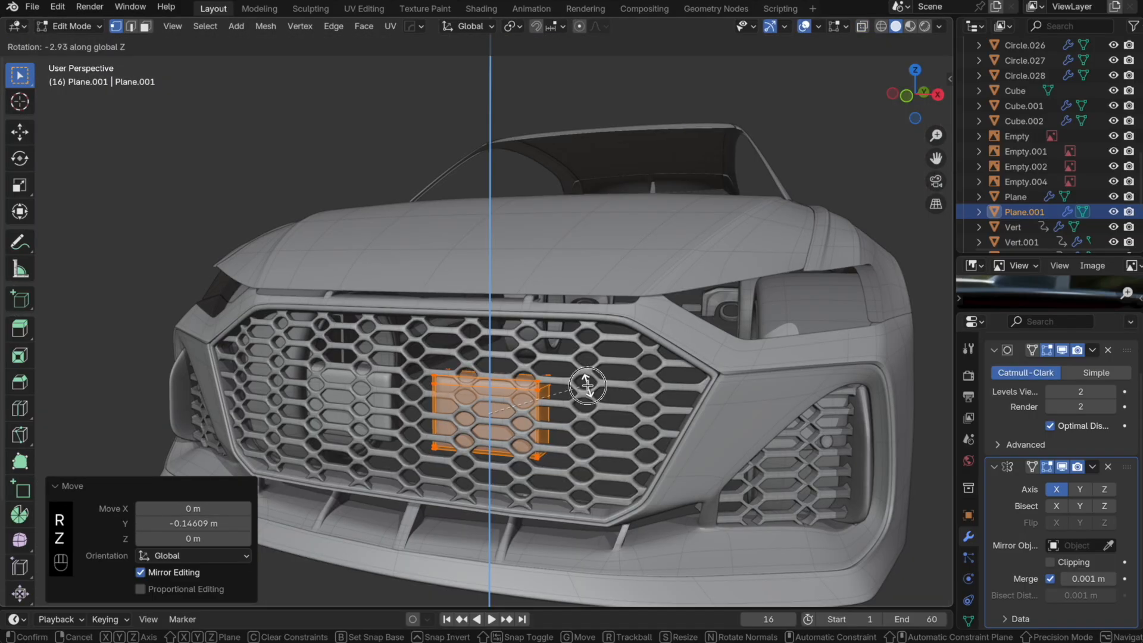
key("g")
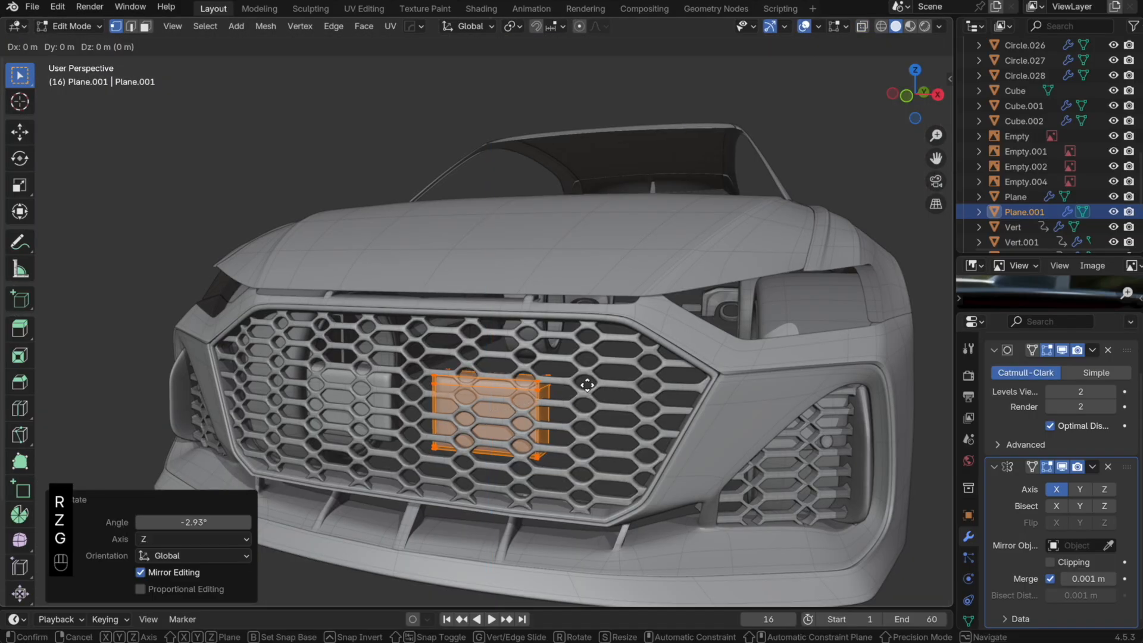
key("y")
left_click(588, 383)
key("Tab")
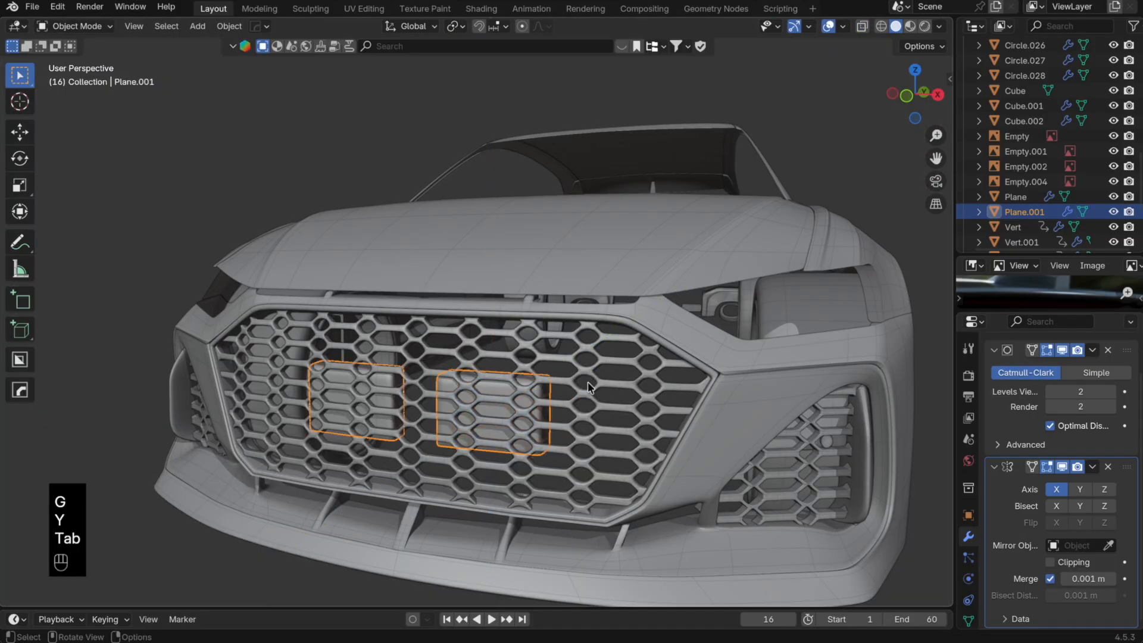
Step: Add a vertical loop cut near the box's inner edge in front view, with a slide factor of about -0.759
left_click(894, 94)
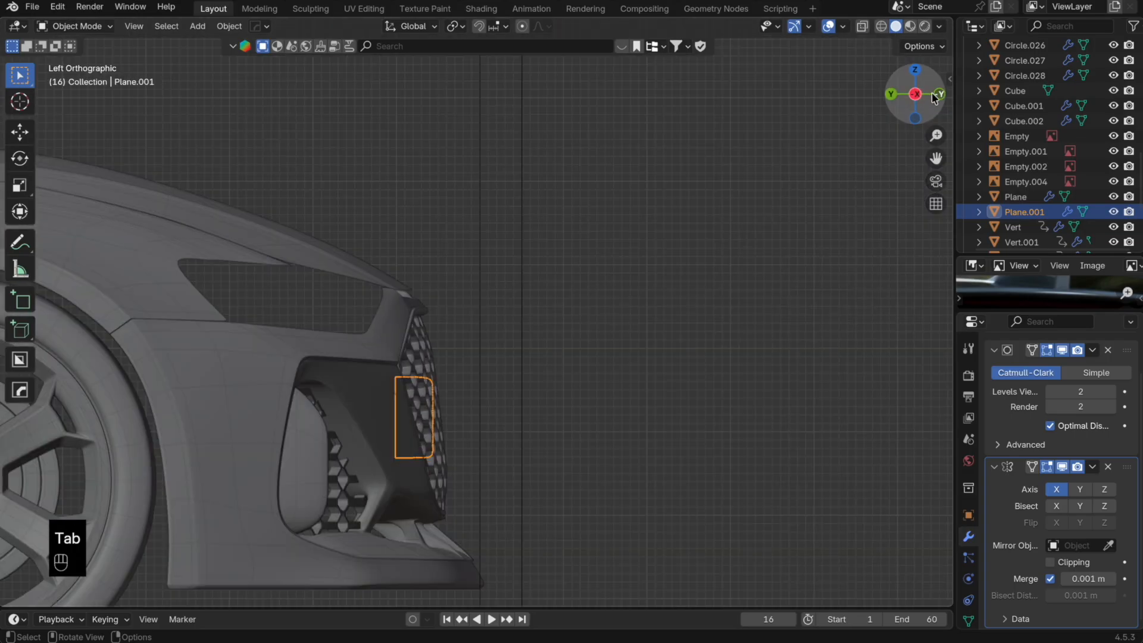
left_click(937, 94)
middle_click_drag(655, 326, 687, 220, "shift")
scroll(687, 220, "up", 4)
key("Tab")
key("alt+z")
left_click_drag(524, 426, 386, 130)
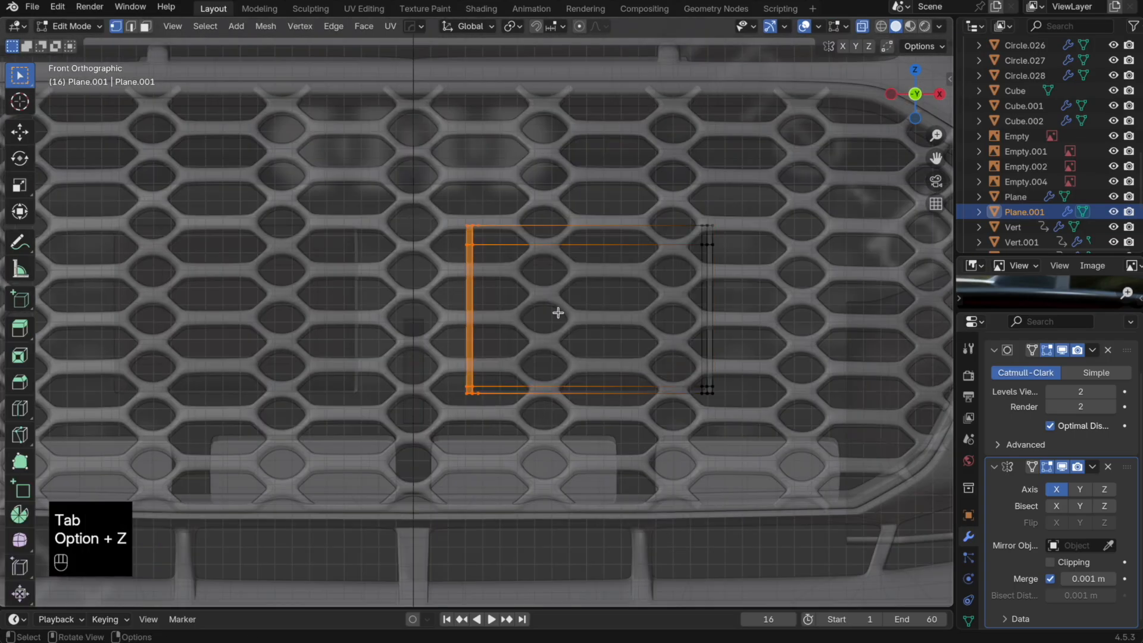
key("super+r")
left_click(558, 312)
left_click(479, 374)
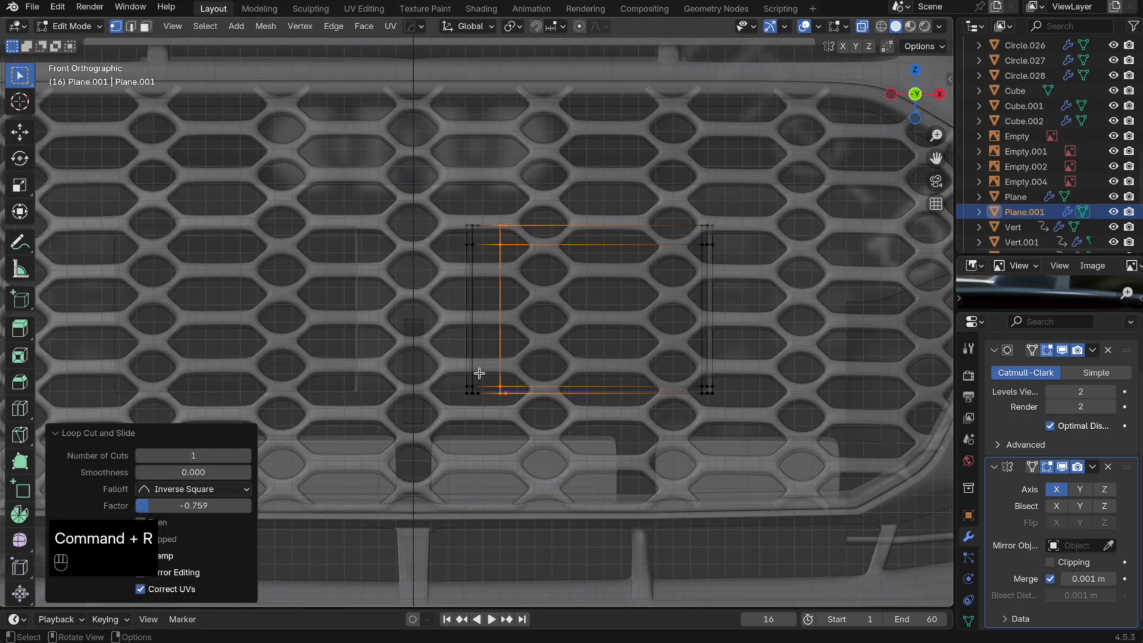
Step: Delete the box's inner-edge vertices between the new loop cut and the car's centre line
left_click_drag(488, 413, 439, 184)
key("x")
left_click(439, 184)
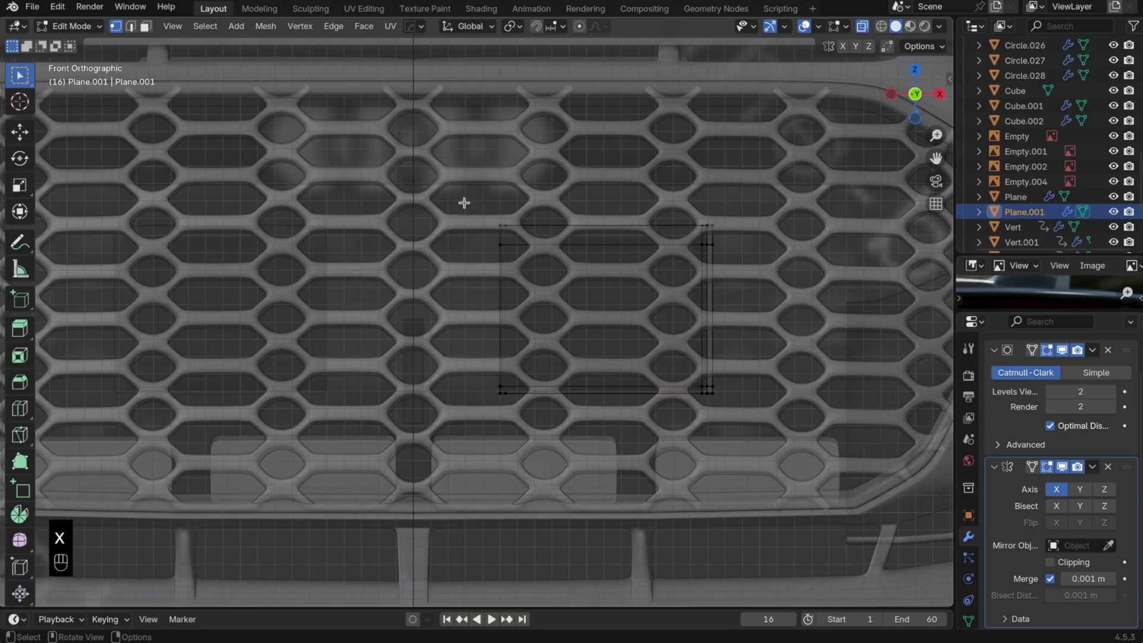
Step: Move the entire box about -0.0455 m along X, bringing its inner edge close to the car's centre line
left_click_drag(772, 432, 387, 162)
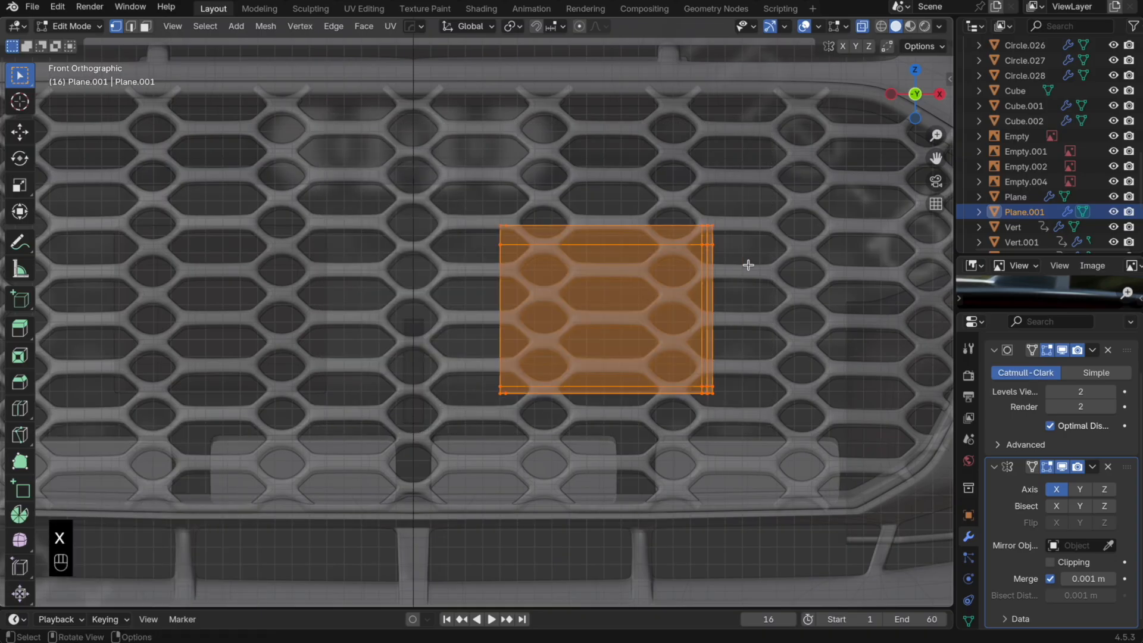
key("g")
key("x")
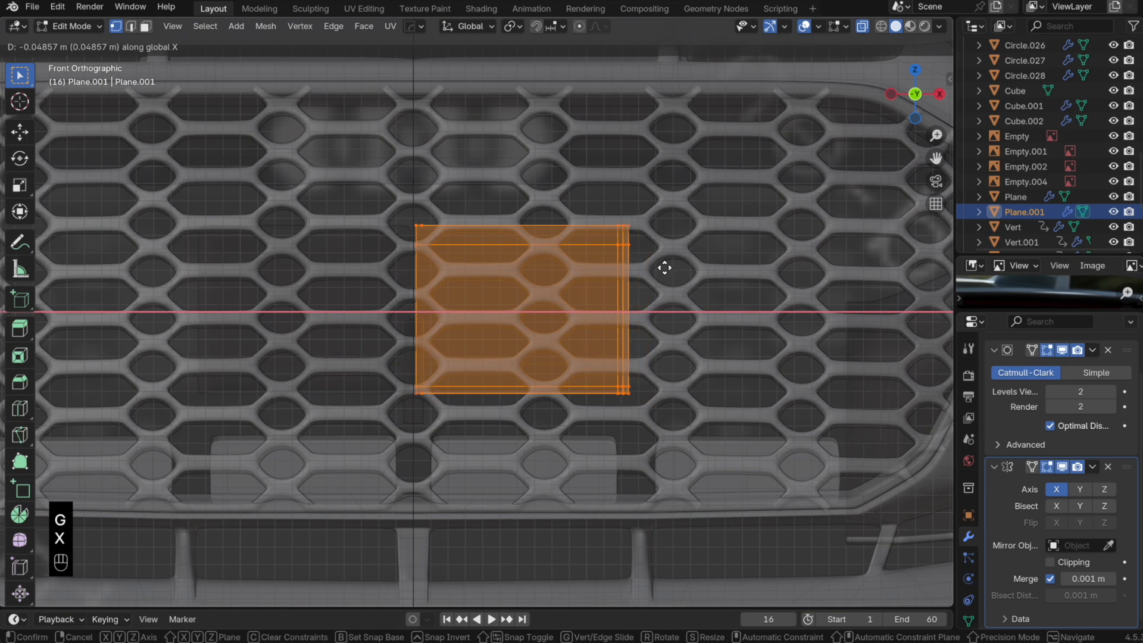
left_click(670, 266)
Step: Enable Clipping on the box's Mirror modifier and move the box along X until its inner edge snaps to the centre line
left_click(1051, 562)
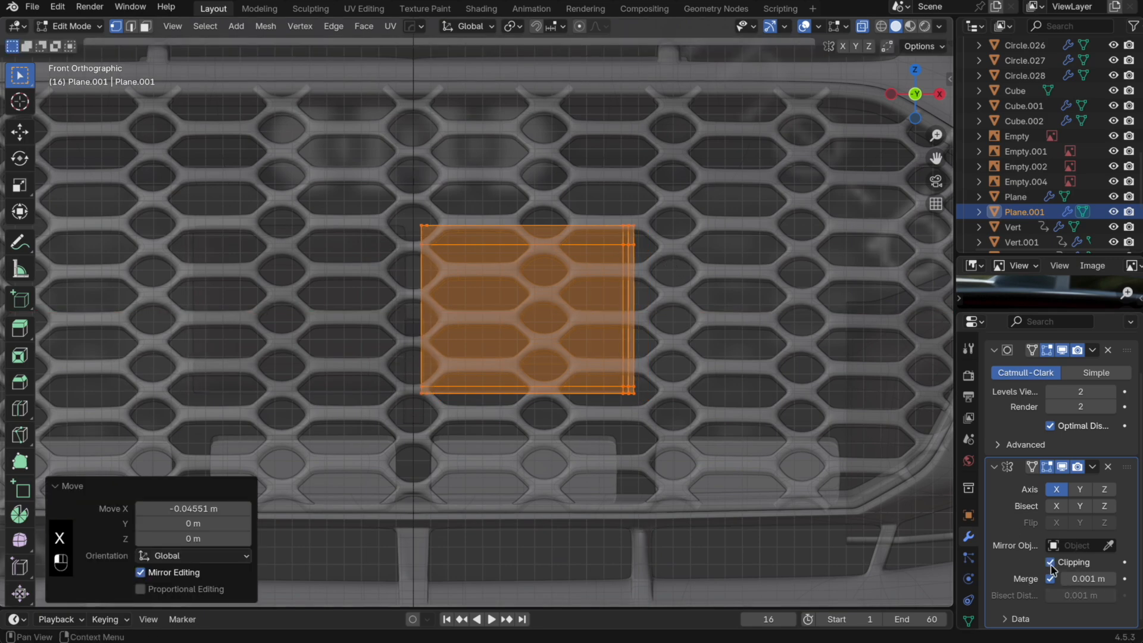
key("g")
key("x")
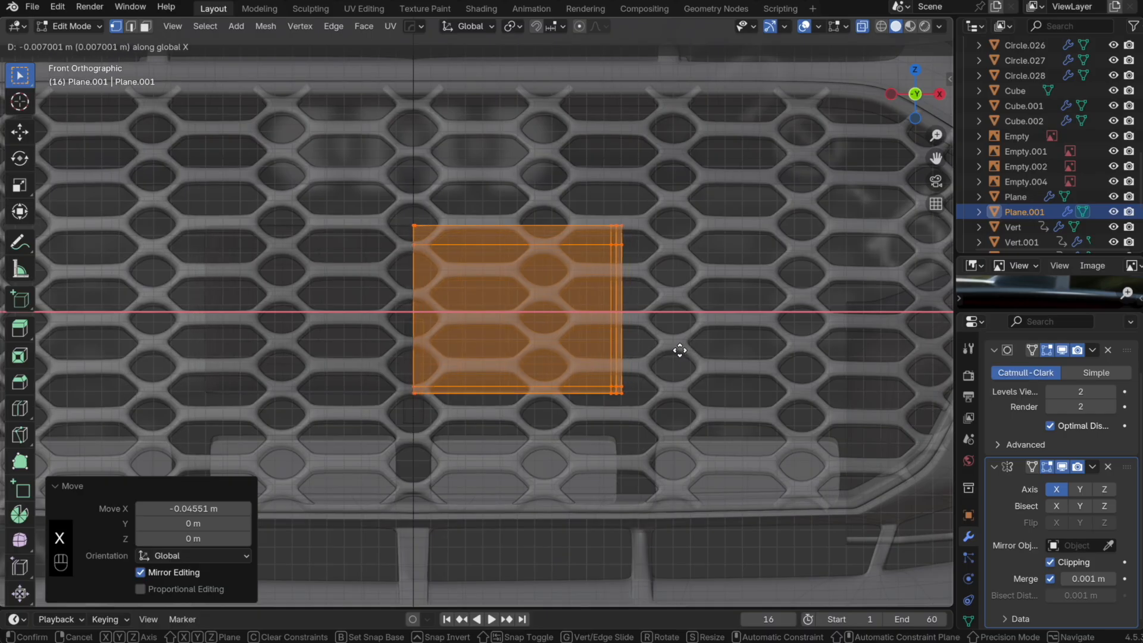
left_click(681, 356)
Step: Extend the box sideways by moving its outer-end vertices about 0.258 m along X to the grille's outer corner
scroll(680, 378, "down", 3)
middle_click_drag(658, 384, 612, 410, "shift")
left_click_drag(597, 417, 457, 258)
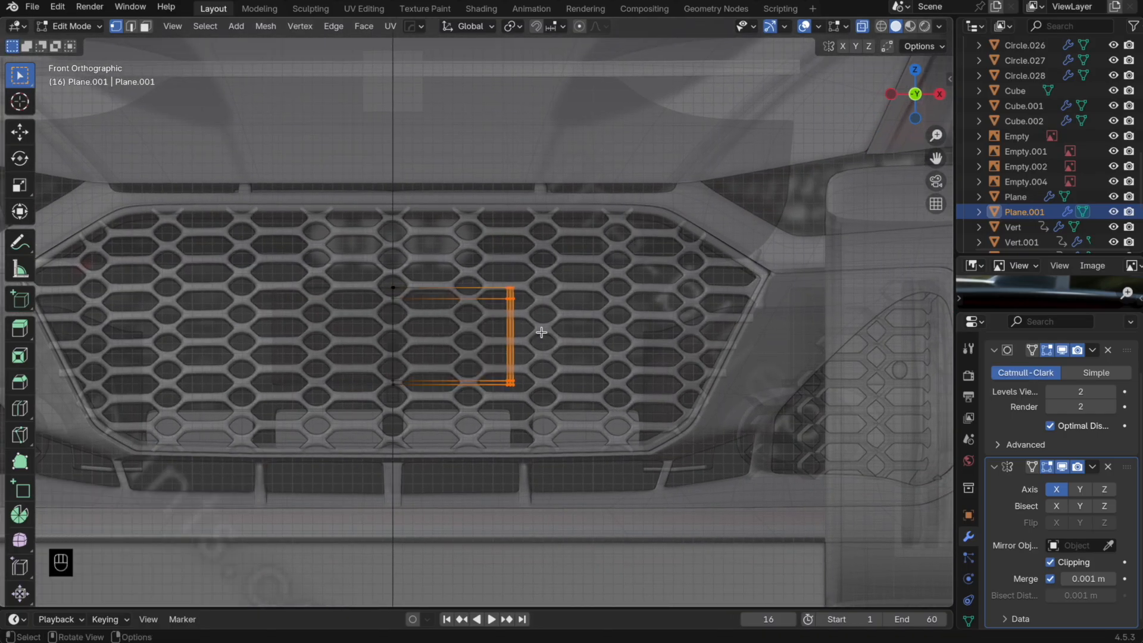
key("g")
key("x")
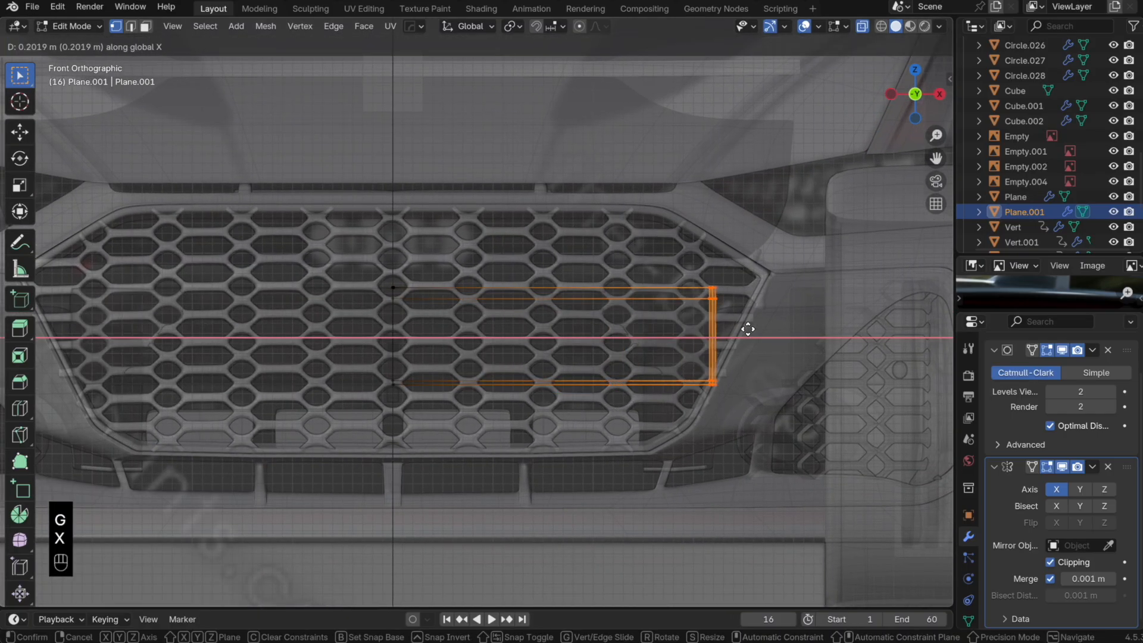
left_click(798, 322)
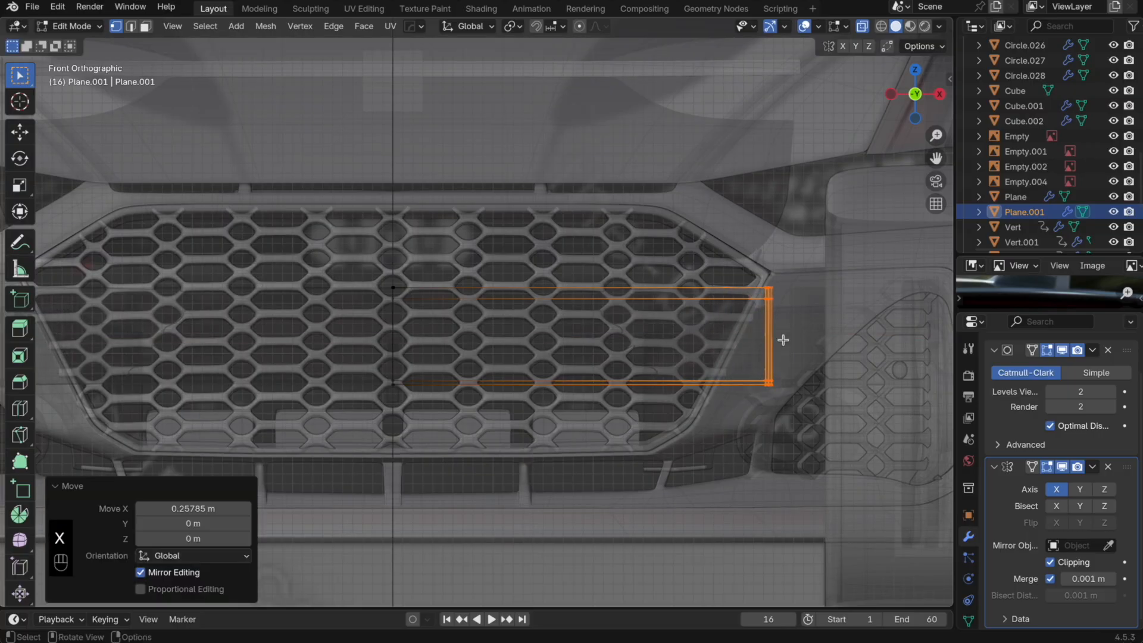
Step: Add two vertical loop cuts to the box, one with a slide factor of about -0.356 and one in the outer half
key("alt+z")
middle_click_drag(783, 339, 508, 353)
key("super+r")
left_click(424, 334)
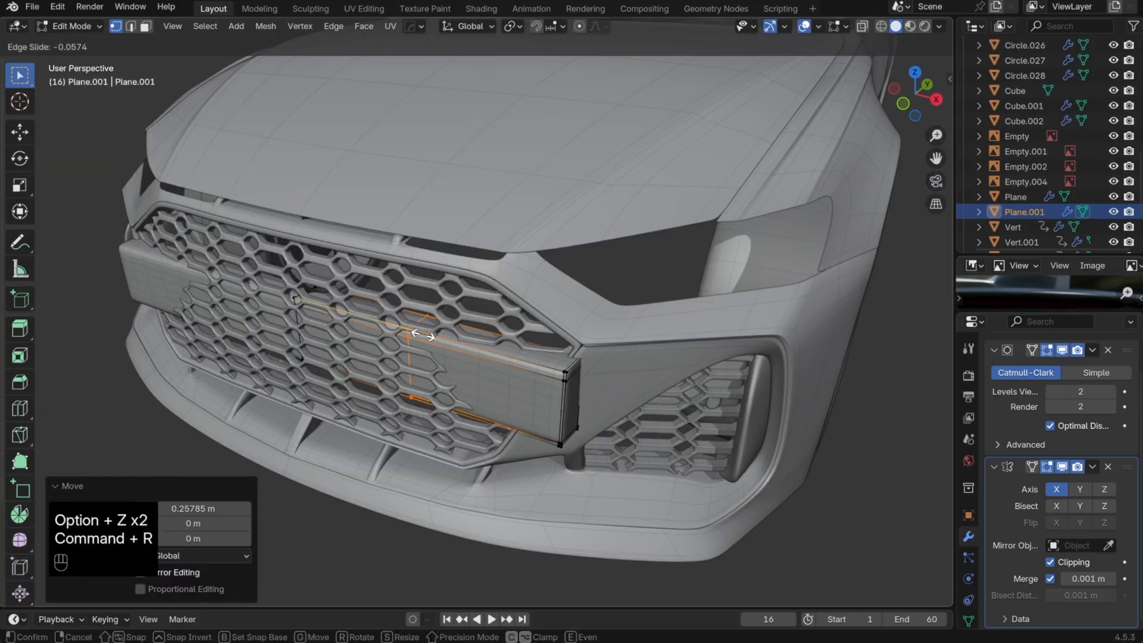
left_click(381, 329)
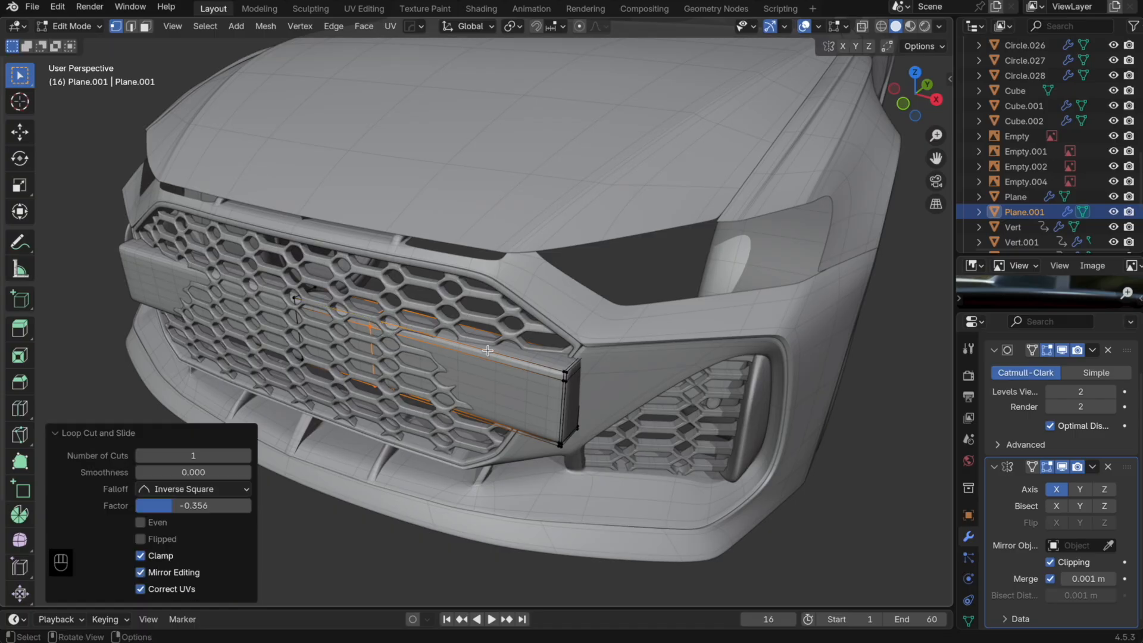
key("super+r")
left_click(487, 352)
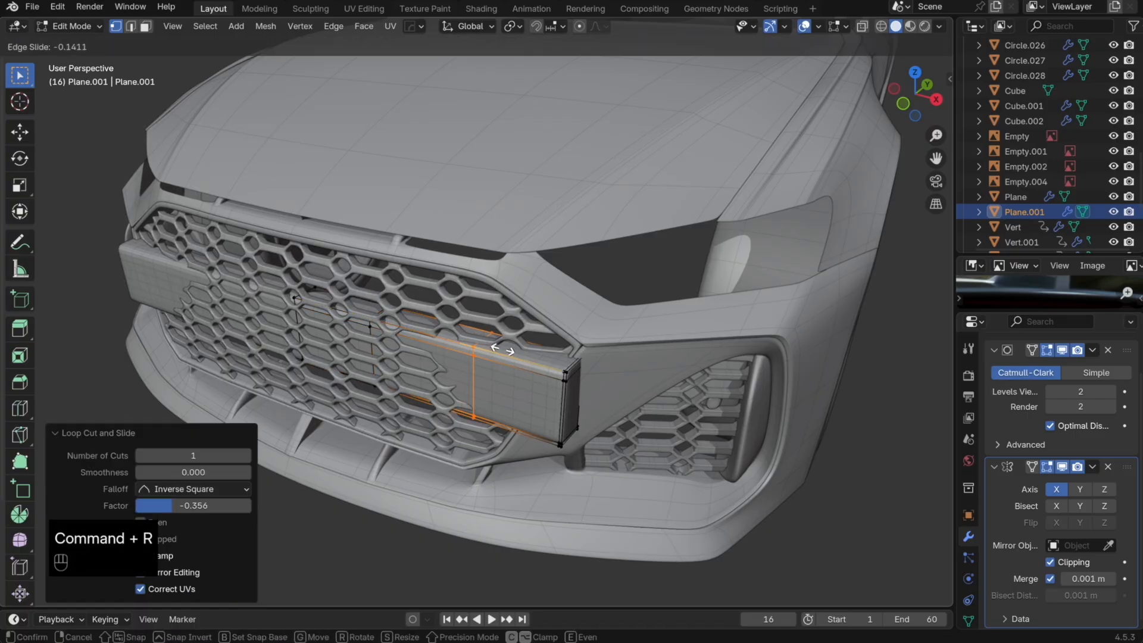
left_click(503, 350)
Step: Move the box's outer-end vertices about 0.043 m back along Y to tuck them behind the bumper
key("alt+z")
left_click_drag(599, 463, 533, 343)
key("alt+z")
key("g")
key("x")
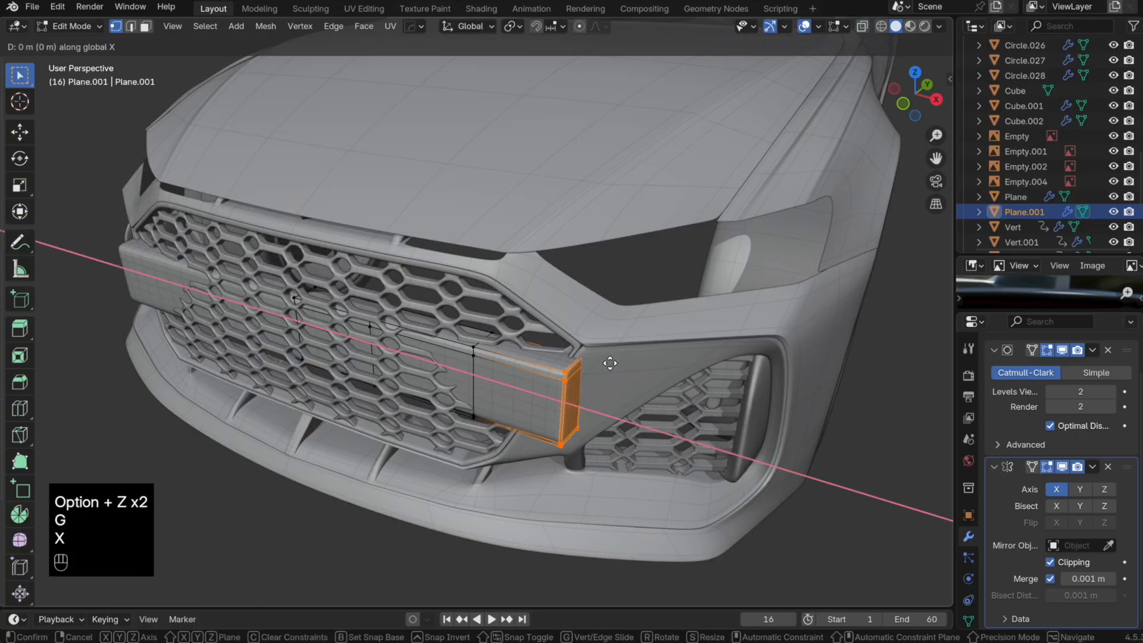
key("y")
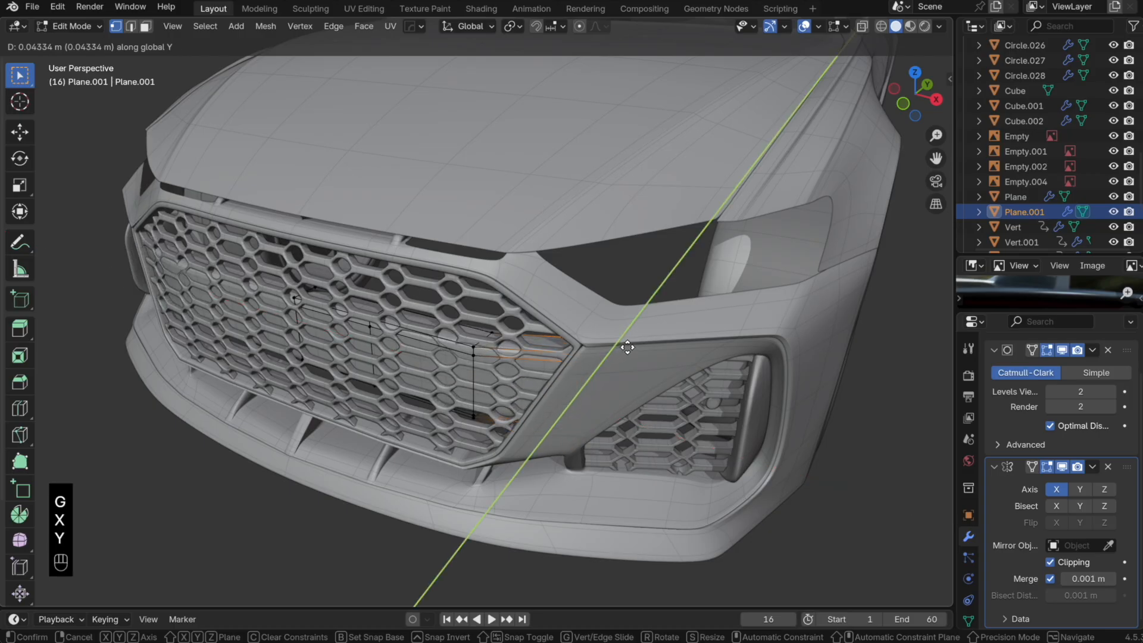
left_click(627, 347)
Step: Move the vertices of the box's outer loop cut along Y so the box follows the grille's curve
key("alt+z")
left_click_drag(509, 425, 457, 322)
key("alt+z")
key("g")
key("x")
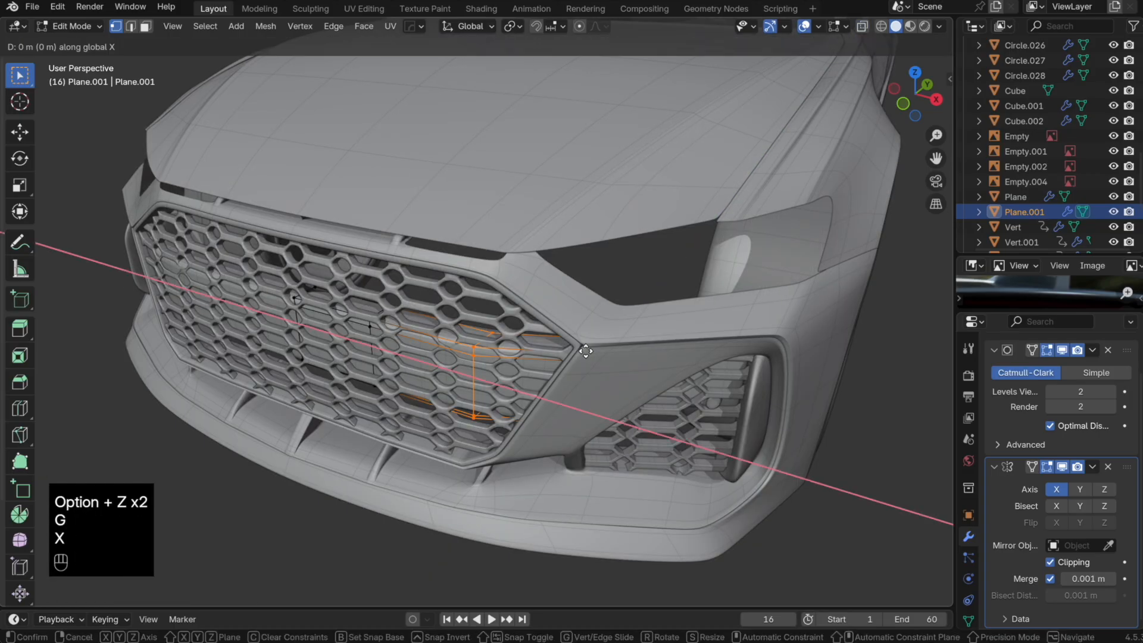
key("y")
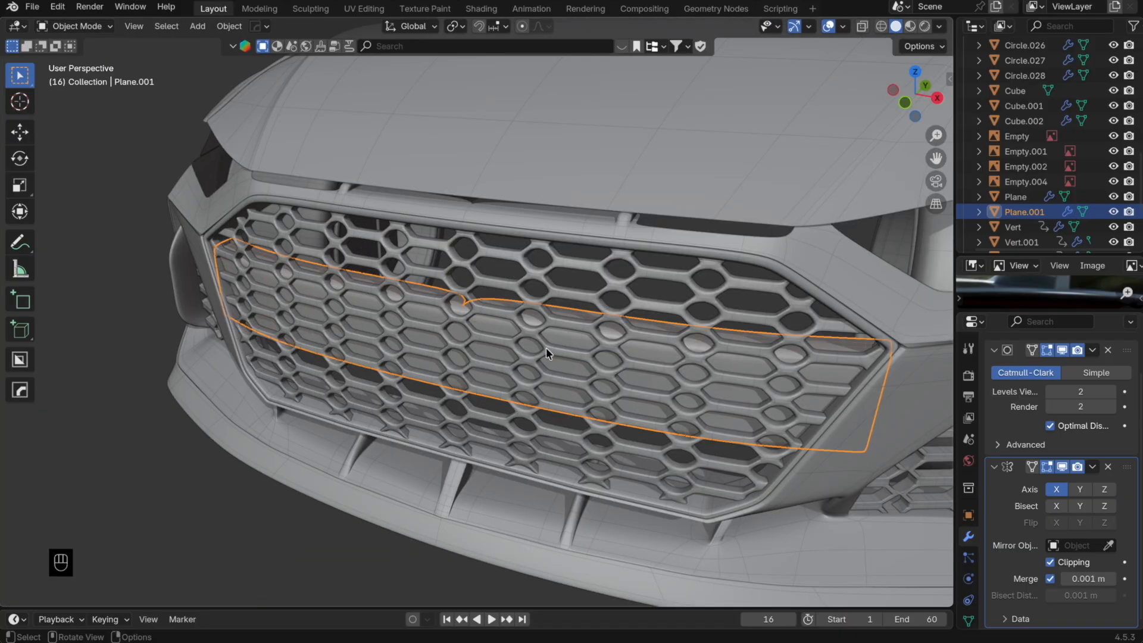
Step: Reorder the box's modifiers so that Mirror sits above Subdivision
scroll(544, 346, "up", 4)
key("Tab")
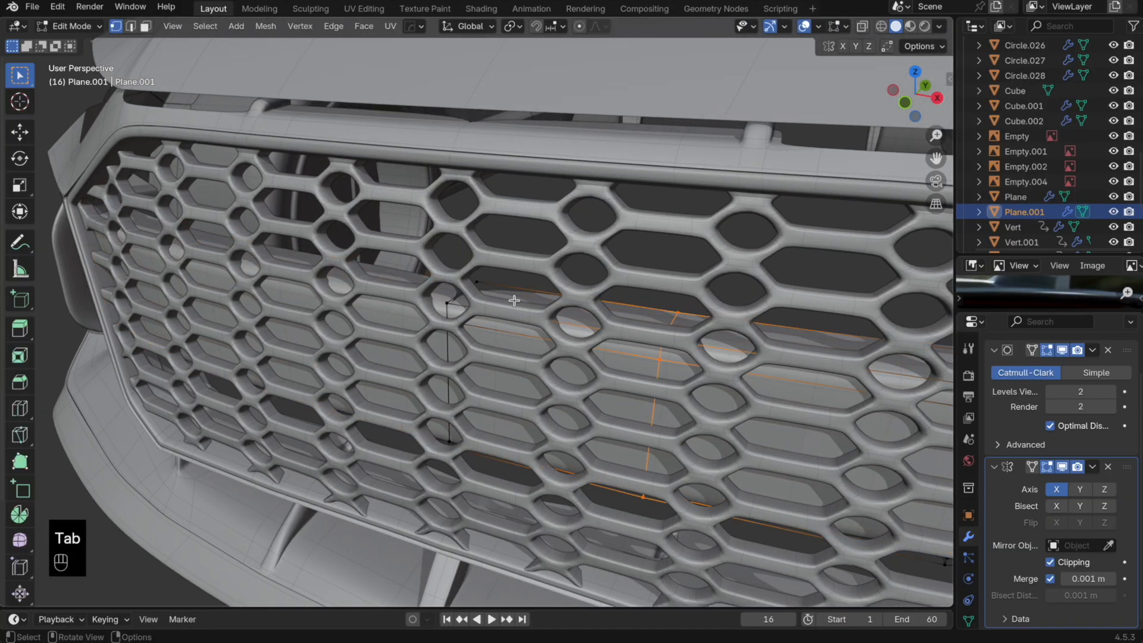
key("alt+z")
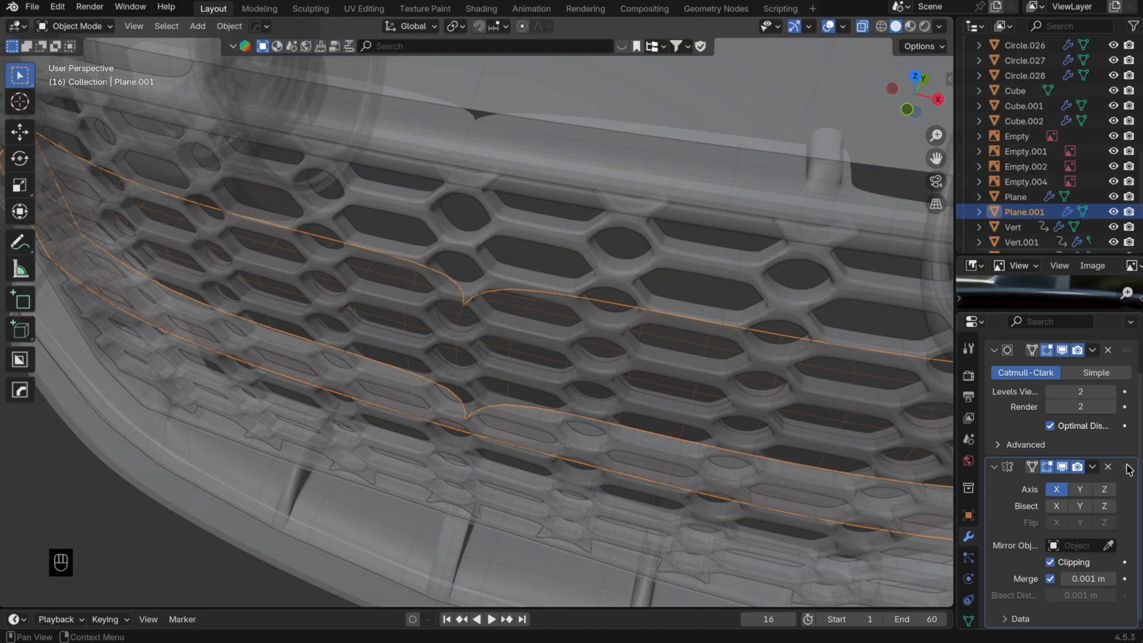
left_click_drag(1125, 464, 1123, 352)
Step: Move the box's inner section, from the centre line to the first loop cut, along Y to fit behind the grille
key("Tab")
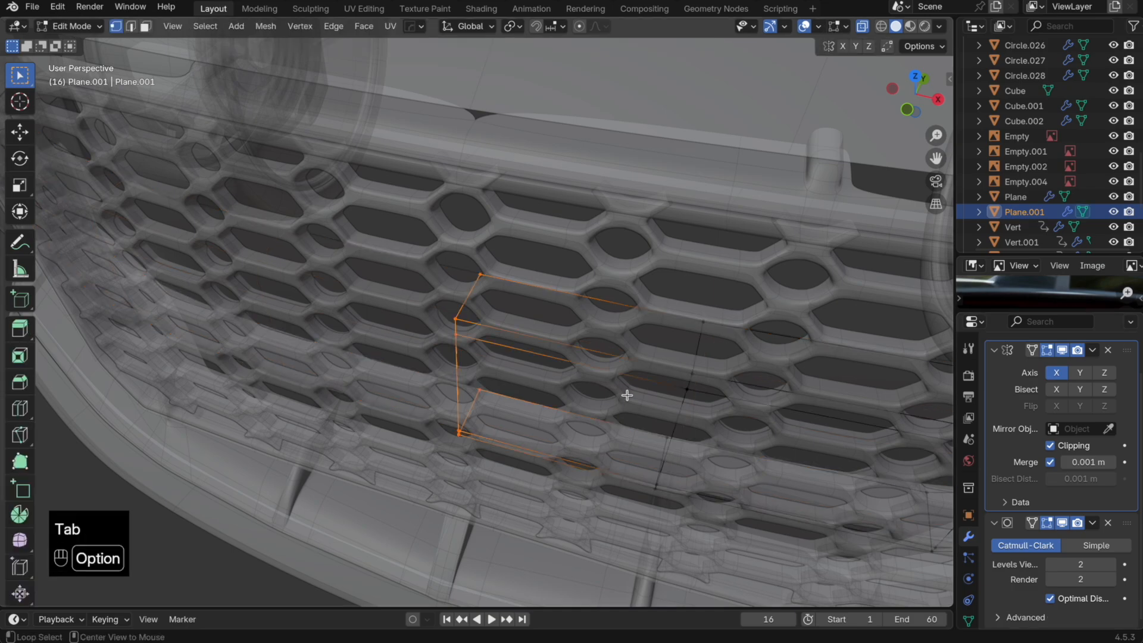
key("alt+z")
key("Tab")
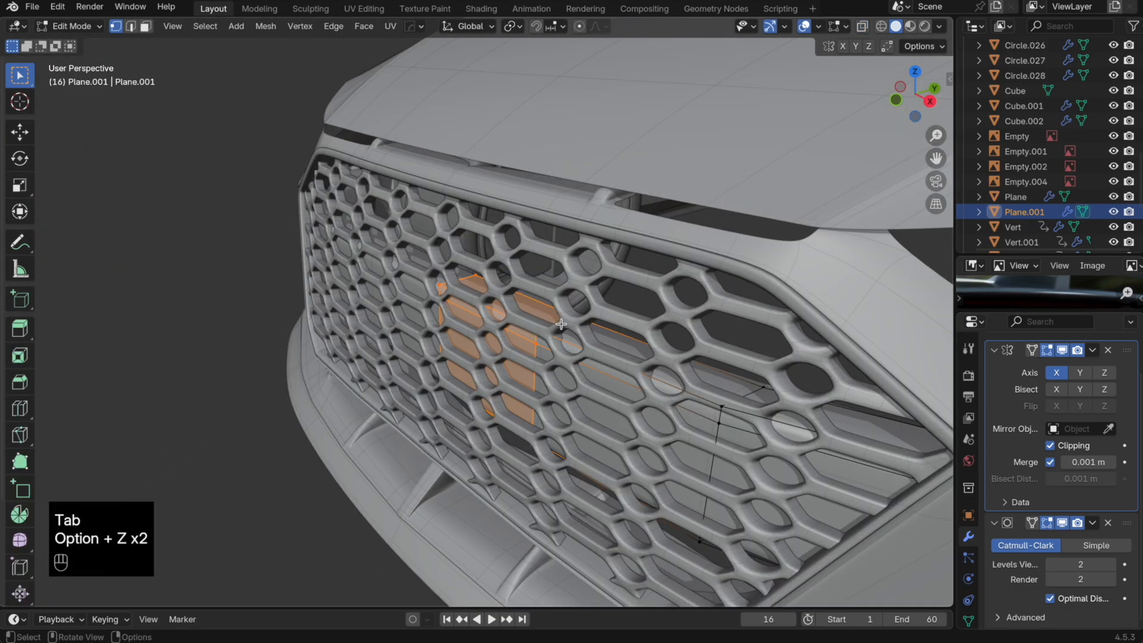
key("g")
key("x")
key("y")
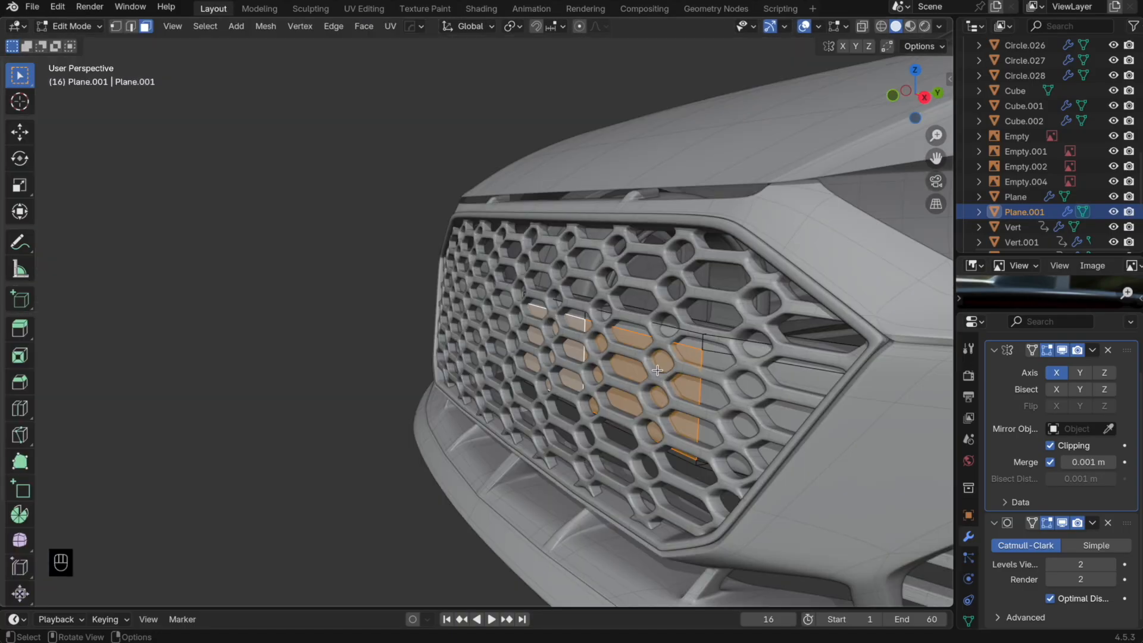
Step: Duplicate the box's front faces from the centre line to the outer loop cut, offset them forward, and separate the copy into its own object
key("3")
key("shift+d")
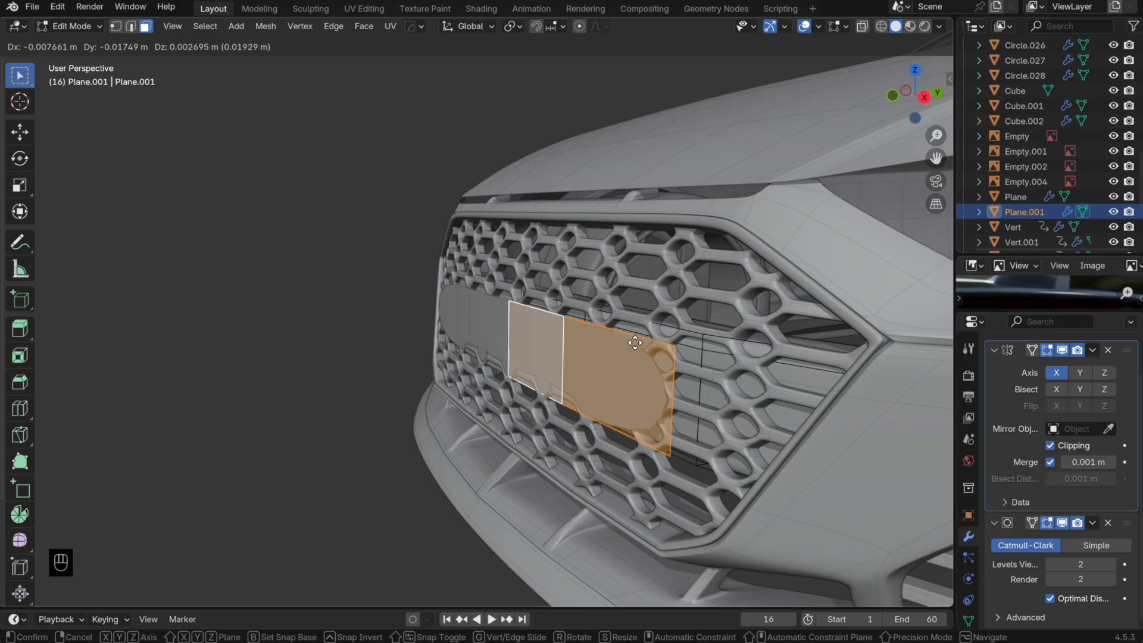
key("y")
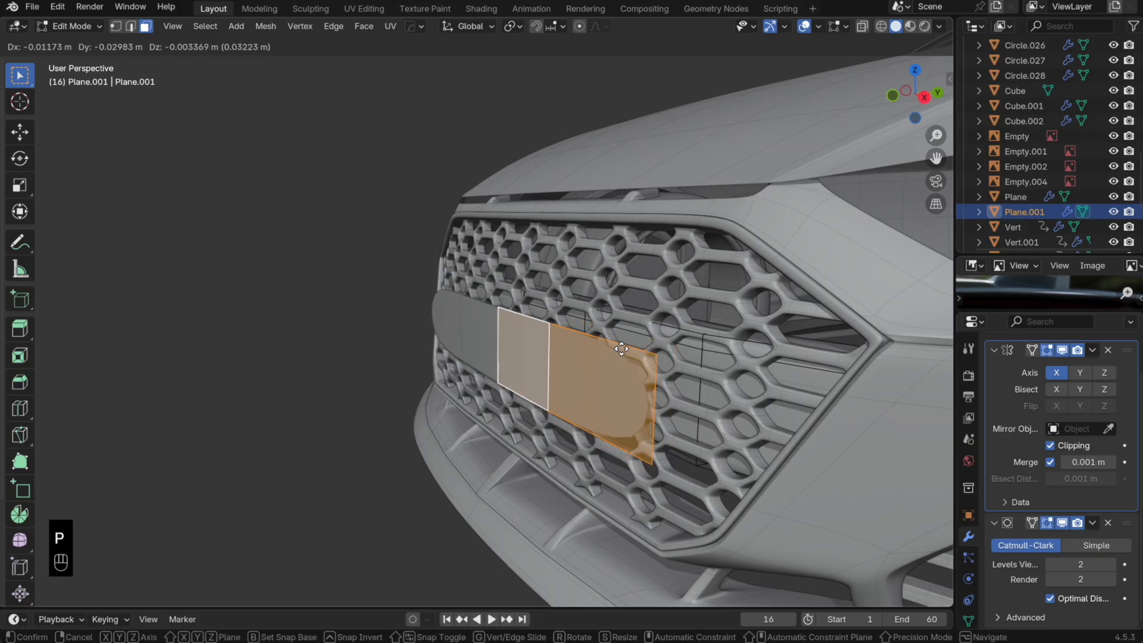
left_click(632, 345)
key("p")
left_click(640, 346)
key("Tab")
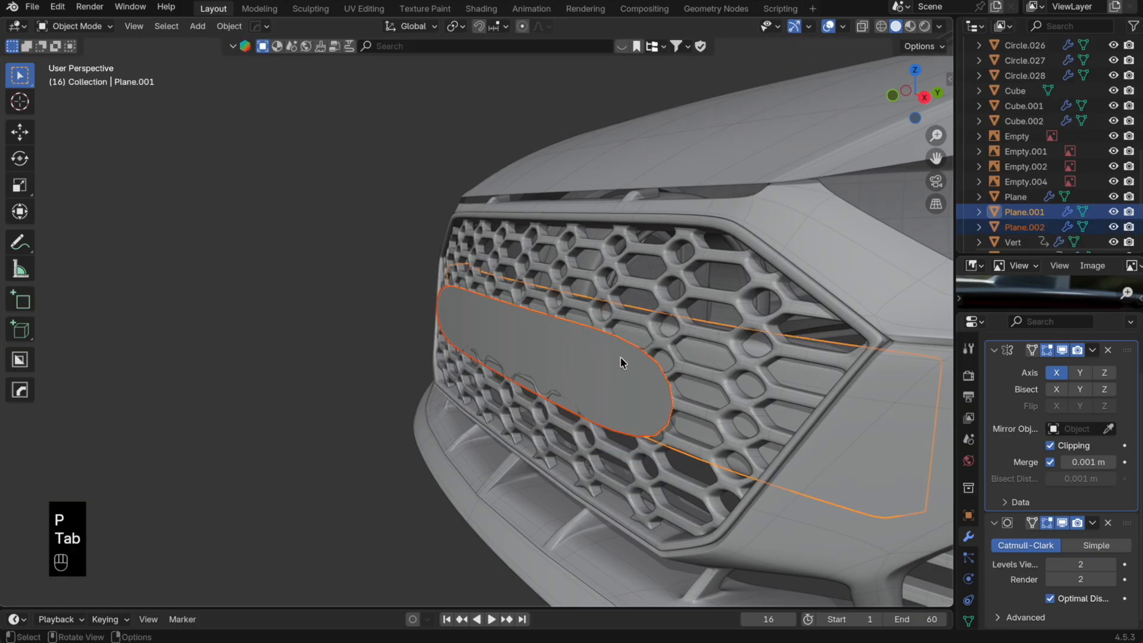
Step: Scale the separated plate's whole mesh to about 0.83 along Z in front view
key("alt+z")
key("alt+z")
key("Tab")
key("a")
key("1")
left_click_drag(896, 439, 647, 256)
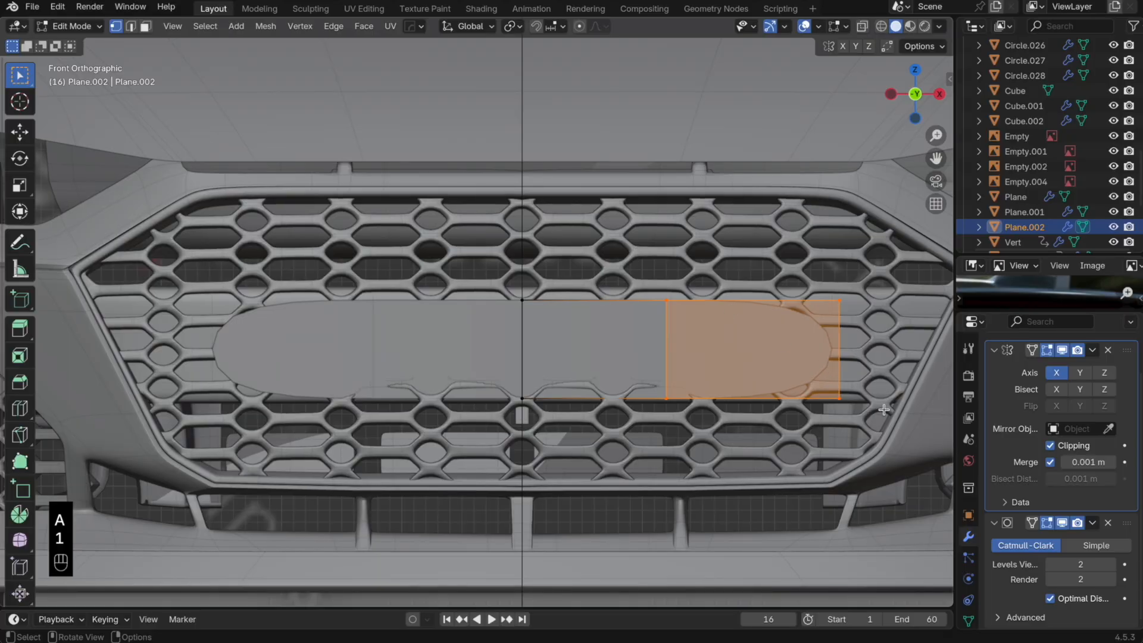
left_click_drag(885, 414, 493, 267)
key("s")
key("z")
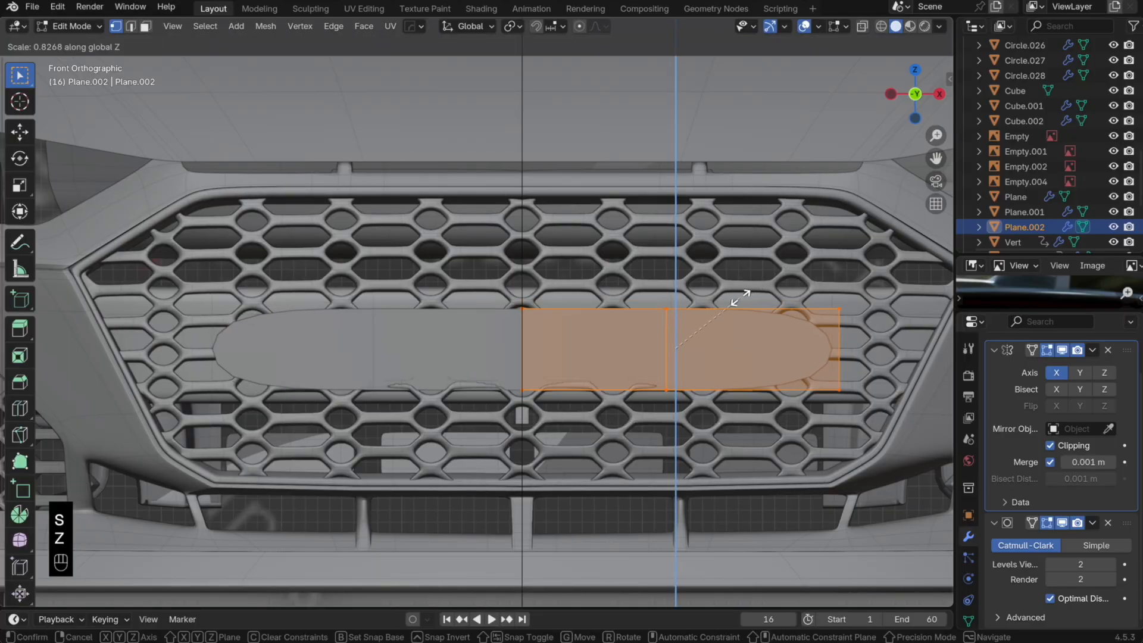
left_click(735, 298)
Step: Narrow the plate by moving its middle and outer vertices along X towards the centre line
key("g")
key("x")
left_click(836, 369)
left_click_drag(833, 425, 713, 277)
key("g")
key("x")
left_click(773, 345)
Step: Rotate the entire plate mesh about -1.86° around global X
key("a")
key("r")
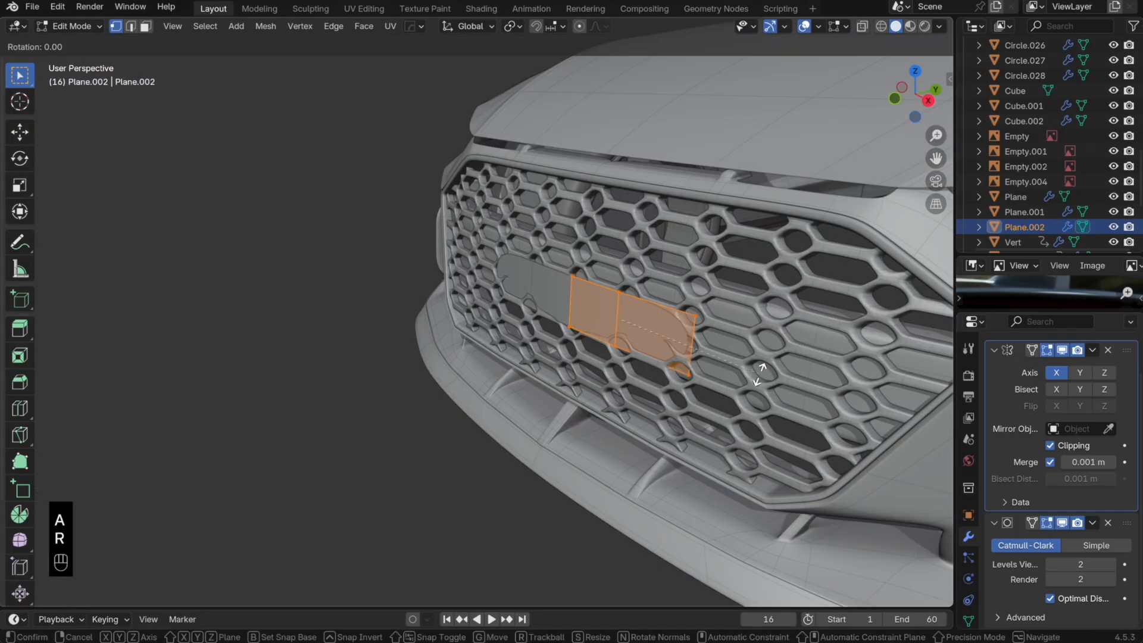
key("x")
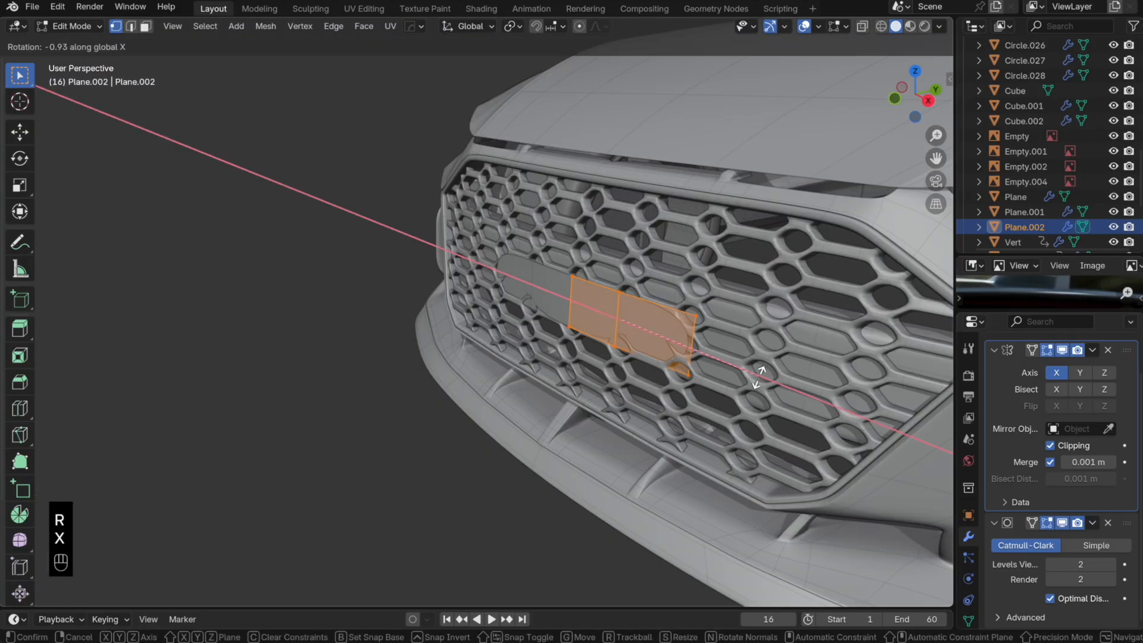
left_click(757, 379)
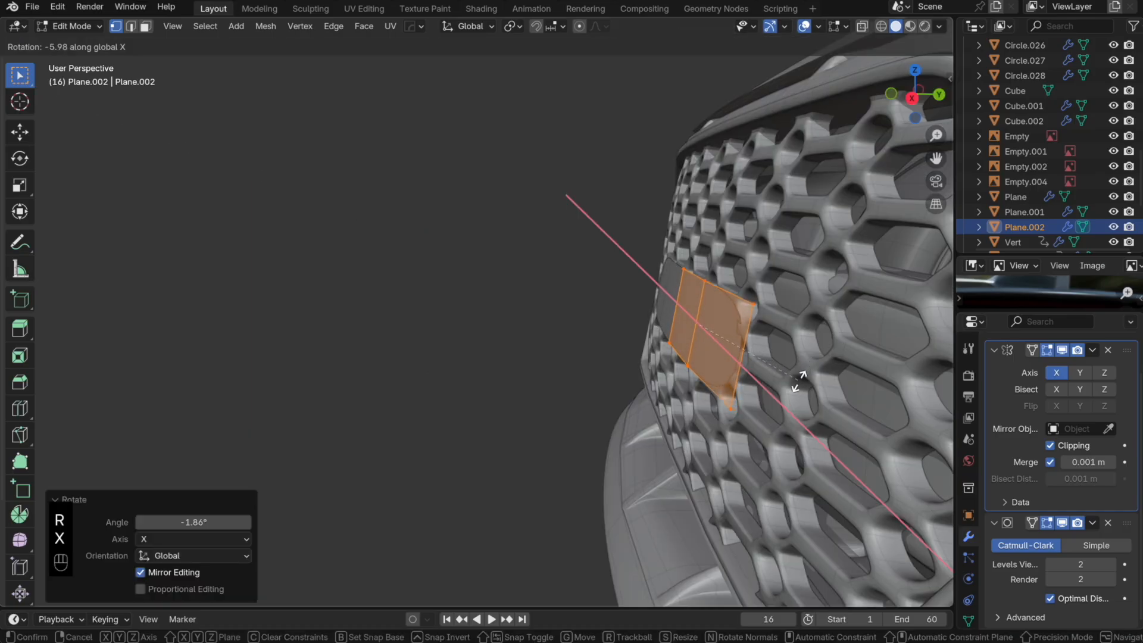
Step: Tilt the plate further around global X to match the grille's slope and move it along Y against the grille
key("Tab")
key("Tab")
key("g")
key("y")
left_click(777, 374)
key("Tab")
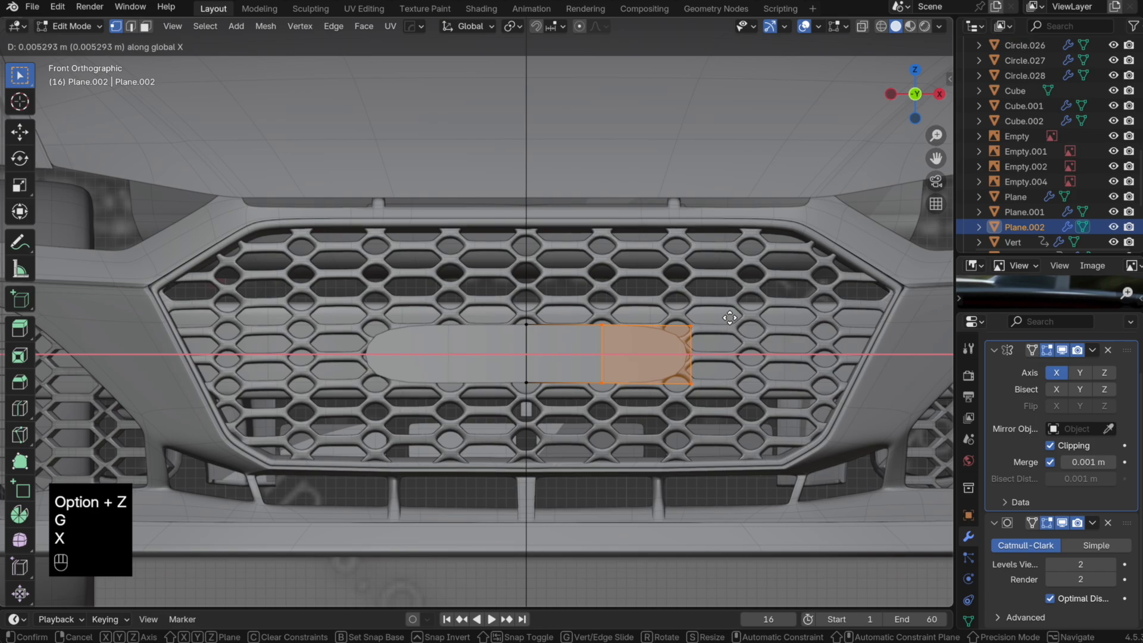
Step: Widen the plate by moving its middle and outer vertices along X, first about 0.0068 m and again about 0.0074 m
left_click(738, 318)
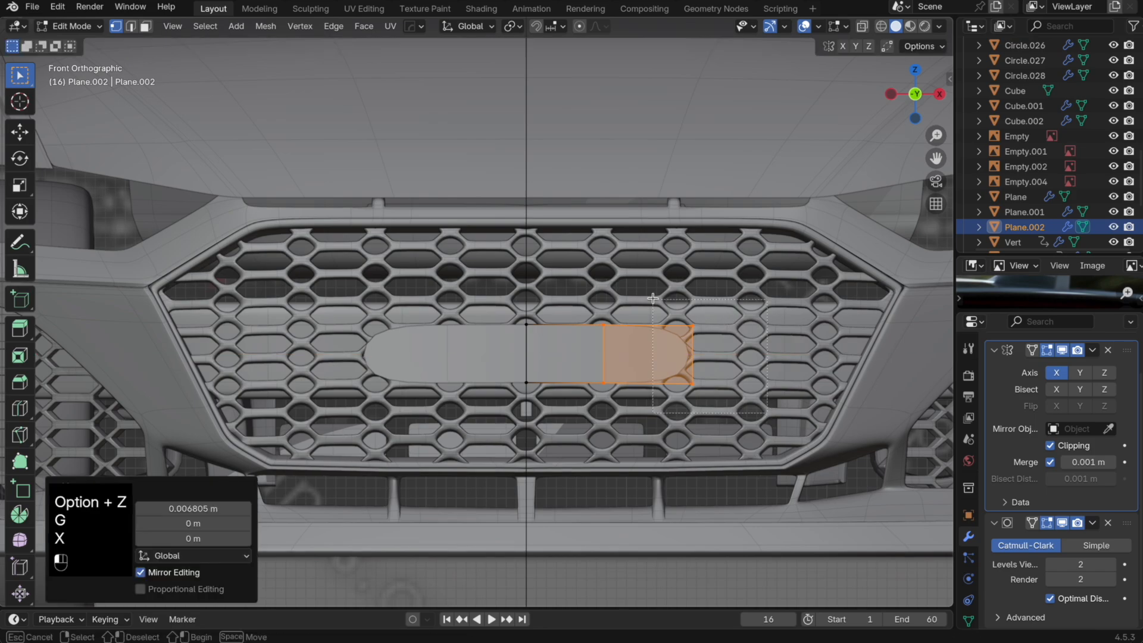
key("Tab")
middle_click_drag(664, 296, 708, 365)
key("Tab")
key("g")
key("x")
left_click(712, 372)
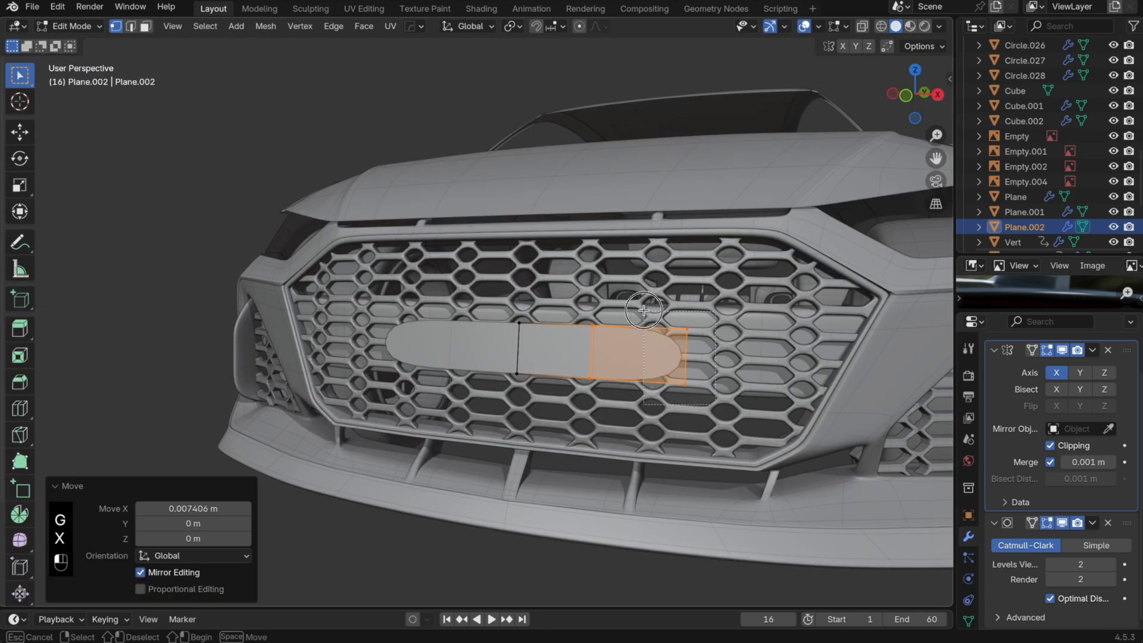
Step: Move the plate's outer edge about 0.004 m along X and scale the whole plate to 1.045 along Z
key("g")
key("x")
left_click(647, 309)
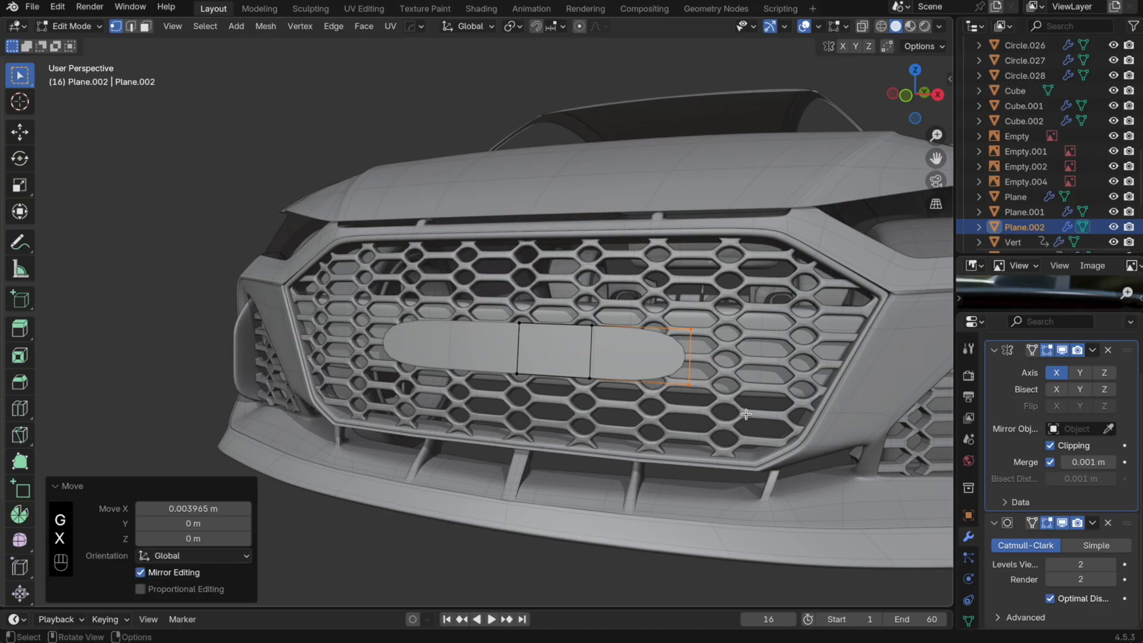
key("KP_1")
key("s")
key("z")
left_click(775, 399)
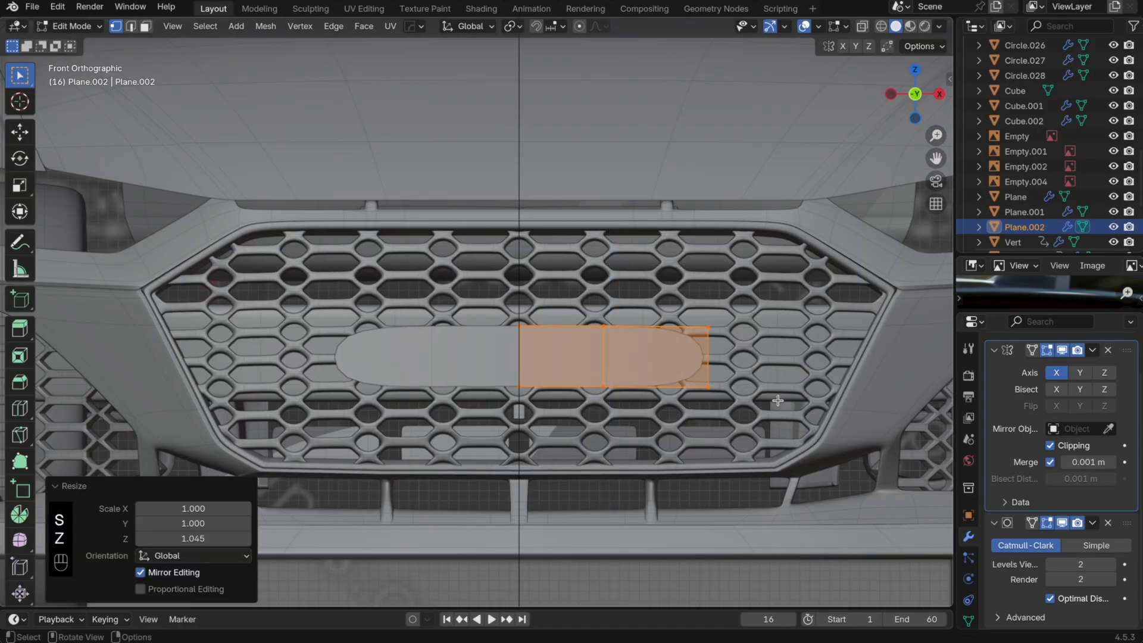
left_click(45, 640)
key("space")
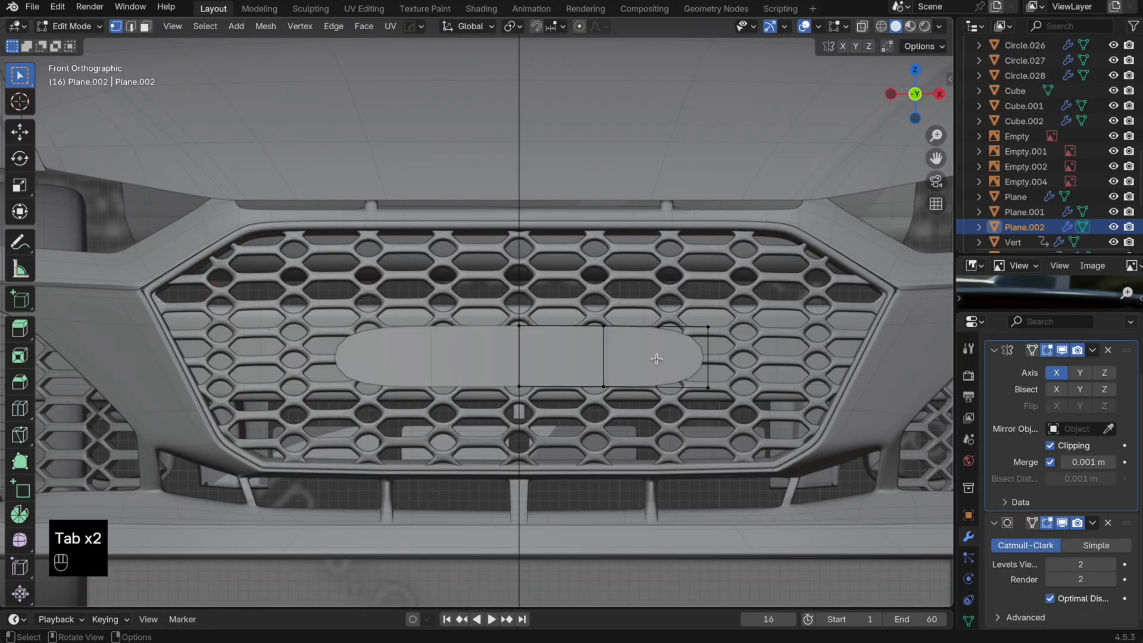
Step: Raise the lower edge of the backing block behind the grille about 0.0105 m along Z
key("a")
key("Tab")
left_click(799, 374)
key("Tab")
key("alt+z")
scroll(774, 377, "down", 3)
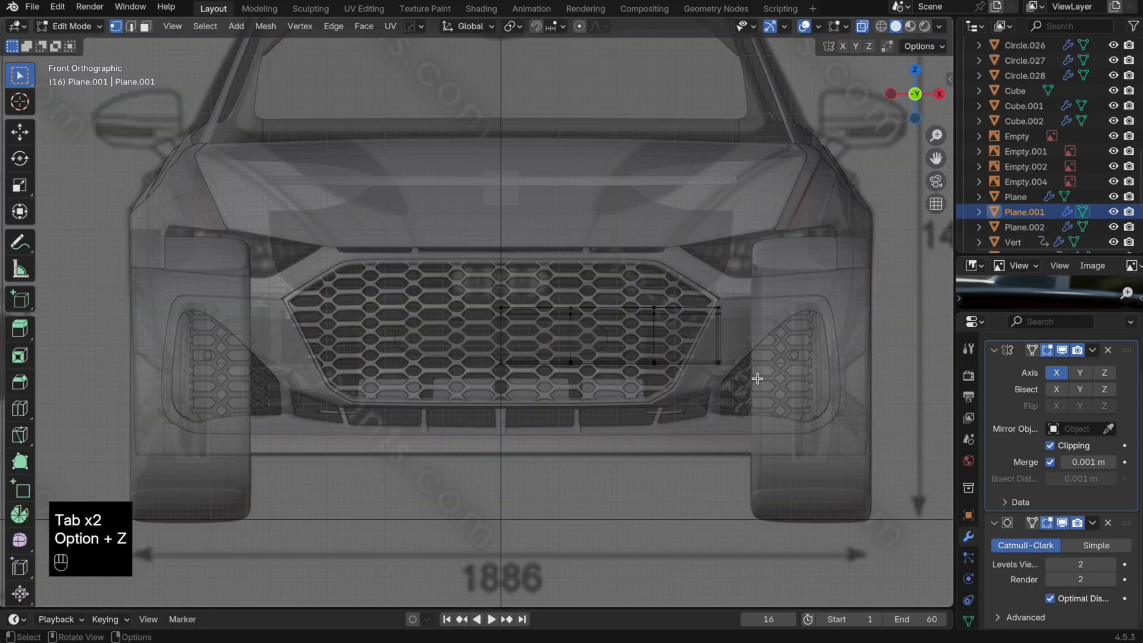
left_click_drag(783, 398, 462, 334)
key("g")
key("z")
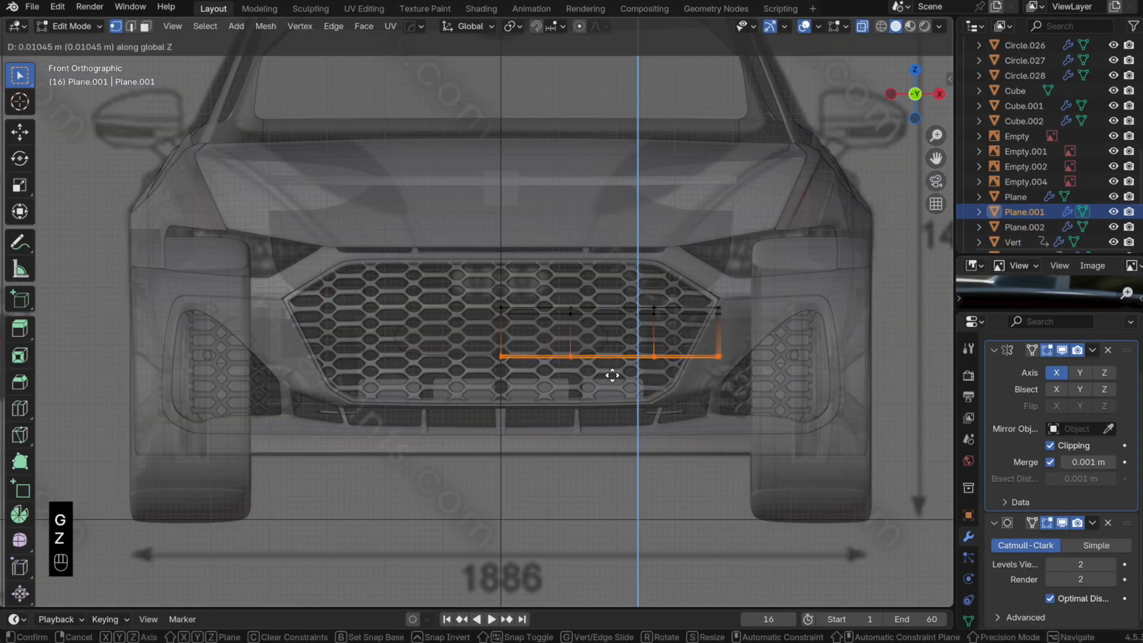
left_click(612, 374)
key("alt+z")
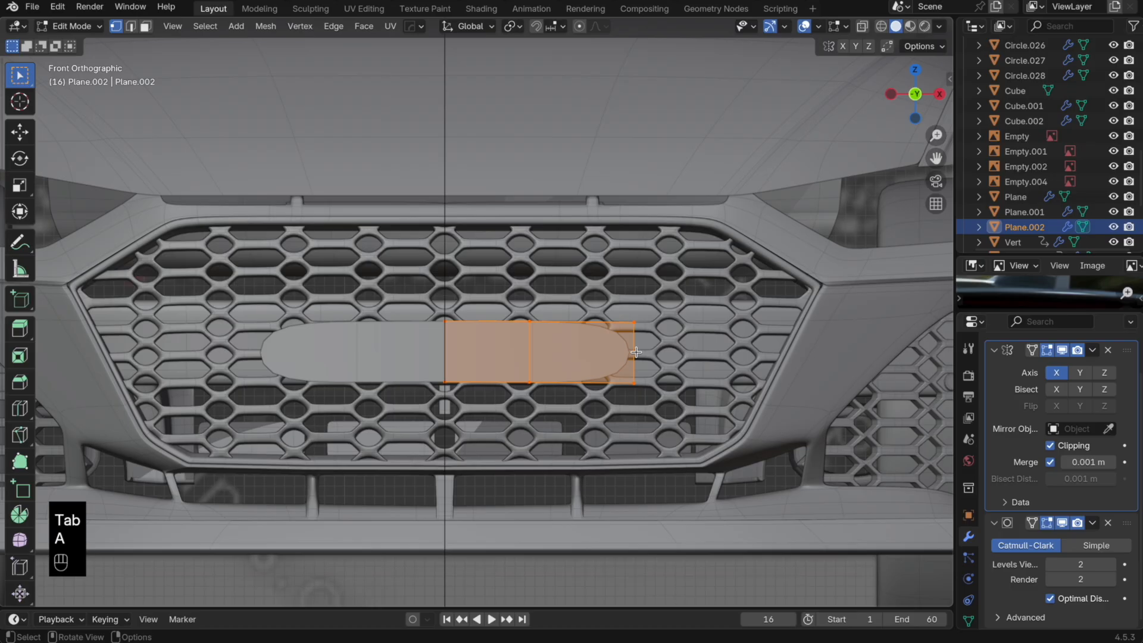
Step: Lower the entire front plate mesh about 0.0083 m along Z
key("g")
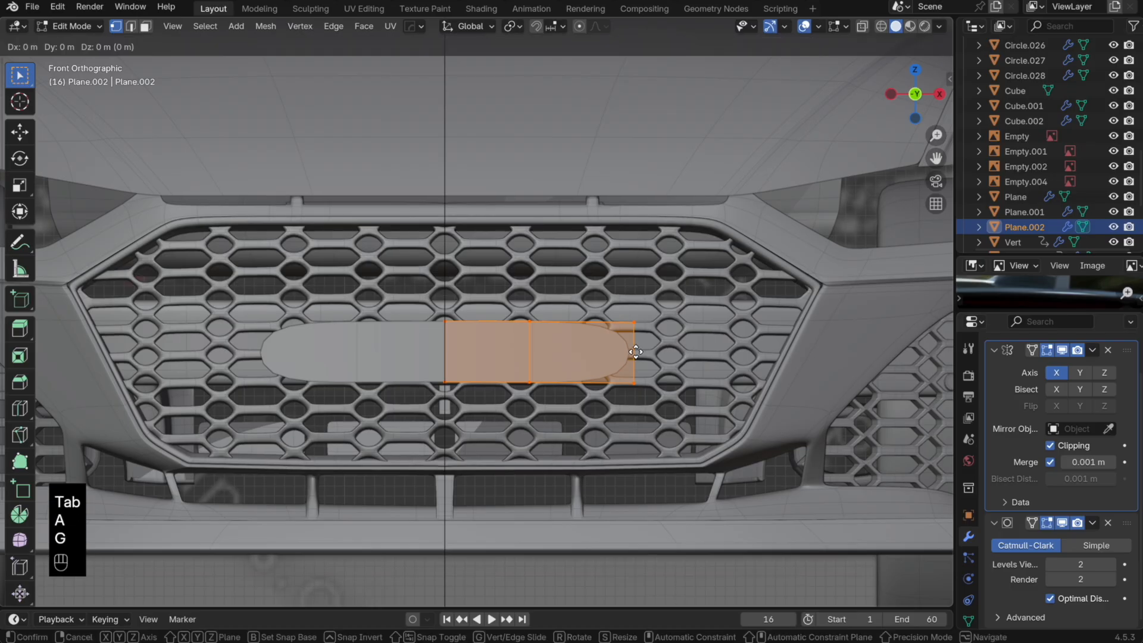
key("z")
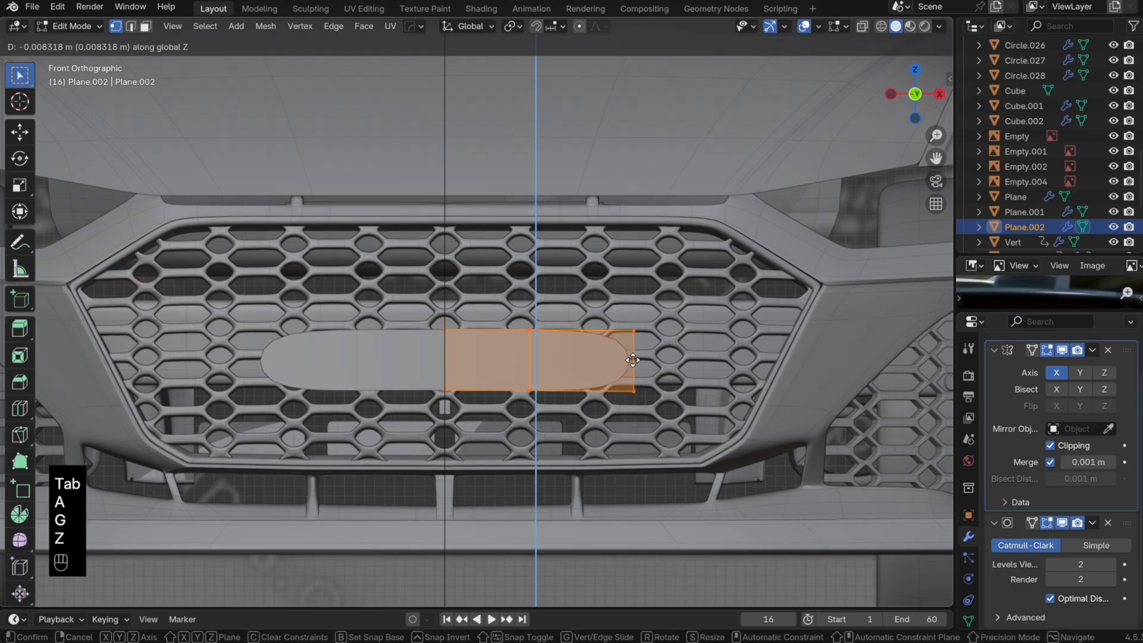
left_click(632, 360)
key("Tab")
key("Tab")
Step: Extrude the whole plate about -0.0088 m along global Y to give it thickness
middle_click_drag(673, 359, 599, 371)
middle_click_drag(600, 373, 652, 343)
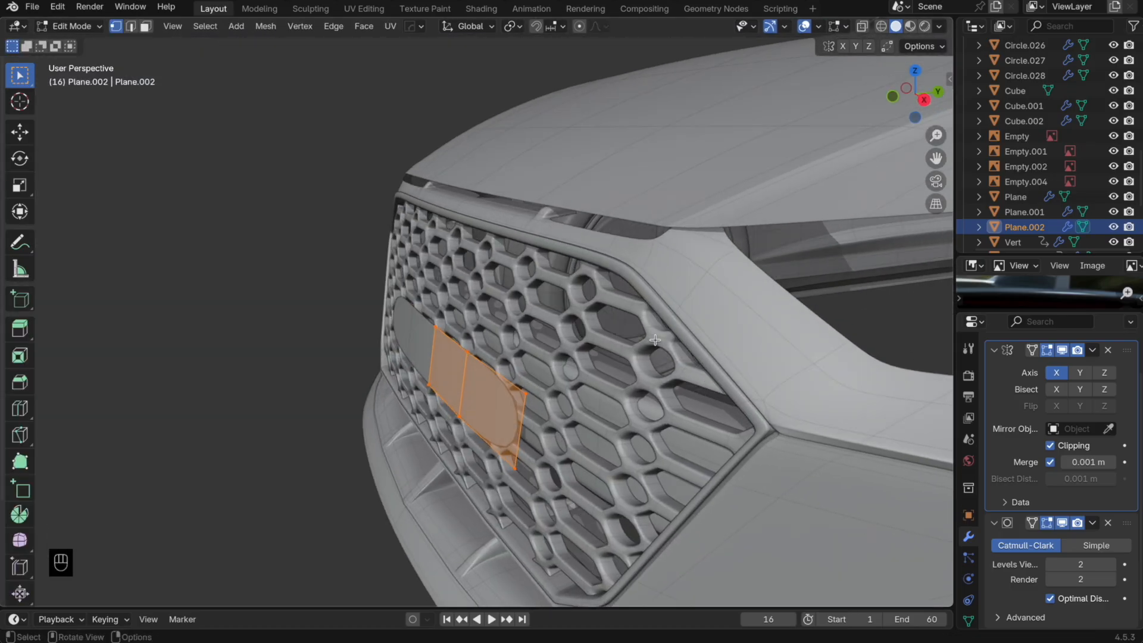
key("e")
key("y")
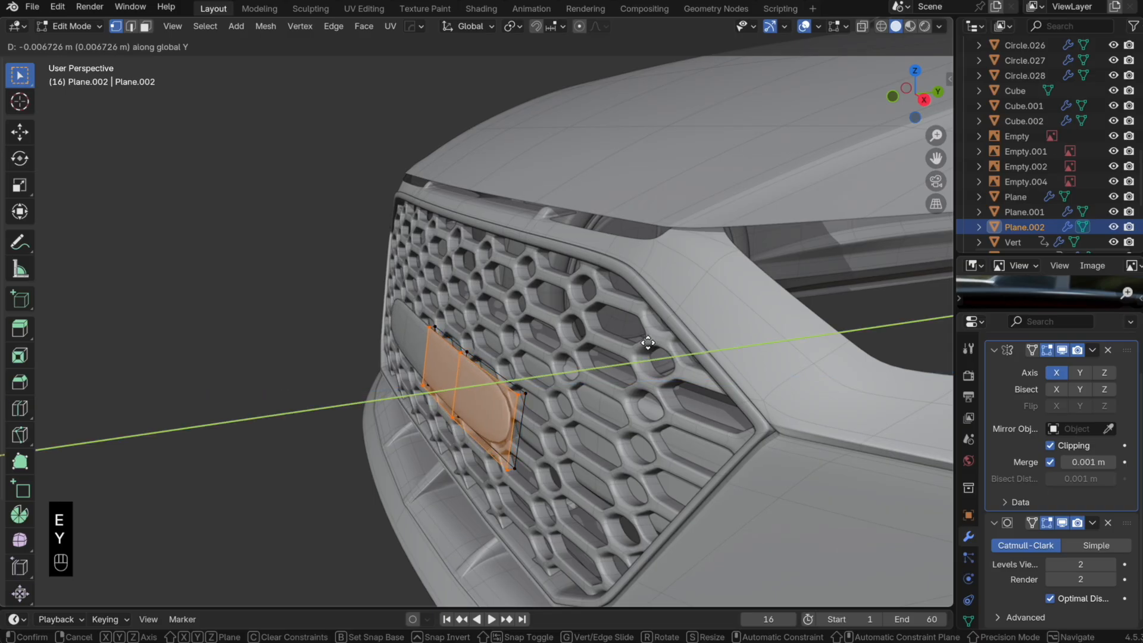
left_click(648, 343)
middle_click_drag(648, 343, 655, 381)
key("i")
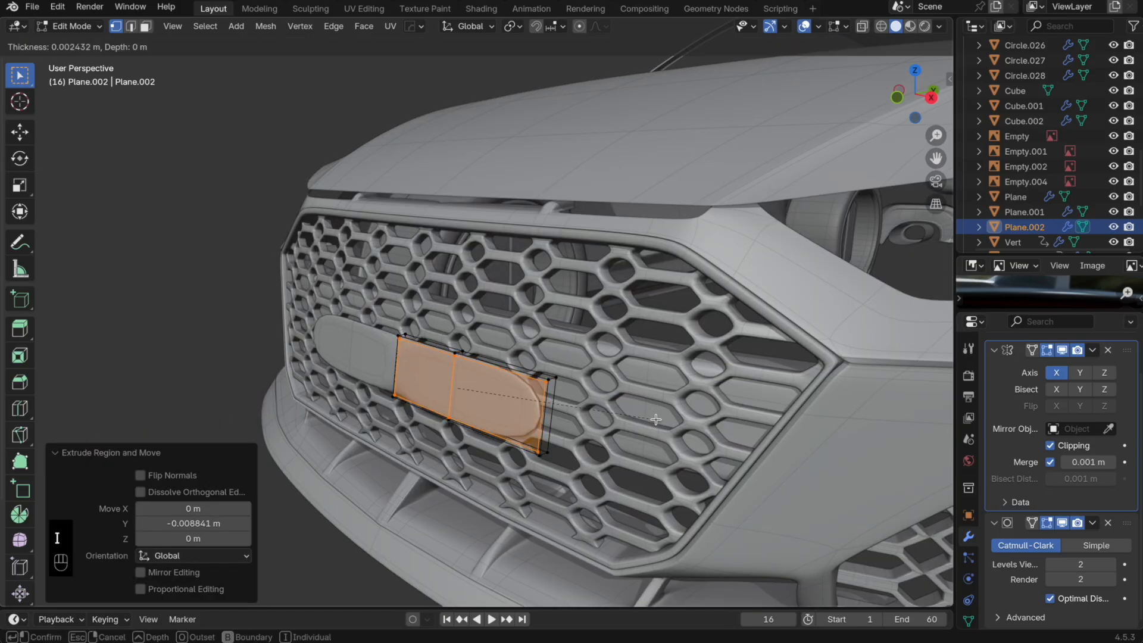
right_click(654, 419)
key("super+z")
key("shift+super+z")
Step: Add a loop cut around the plate and slide it close to its outer end, at a factor of about -0.96
middle_click_drag(654, 420, 583, 386)
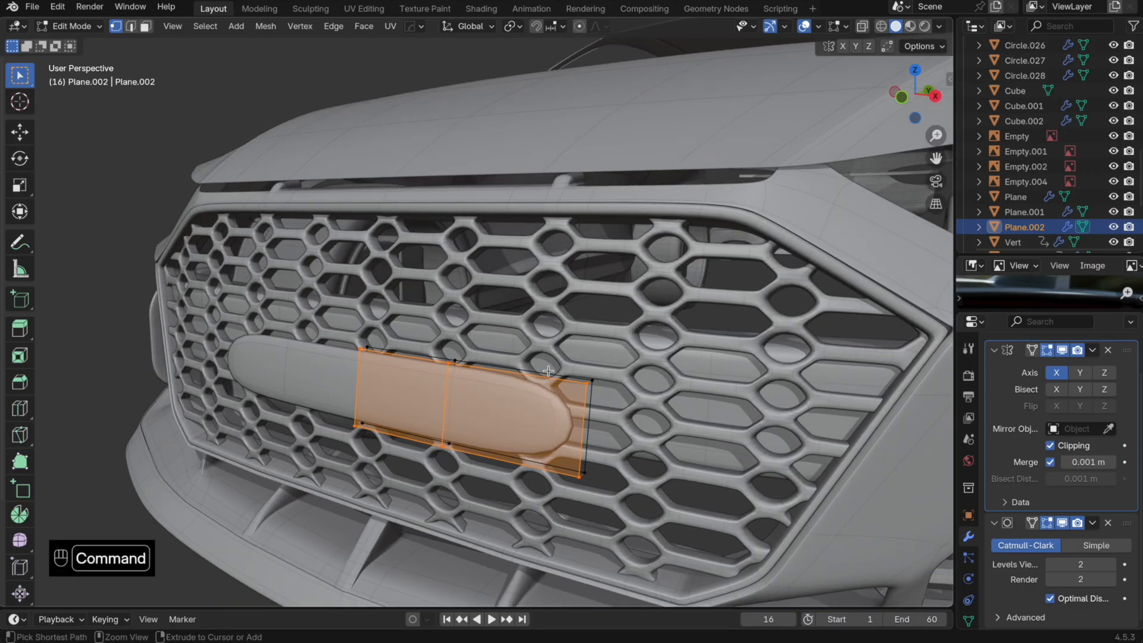
key("super+r")
left_click(575, 377)
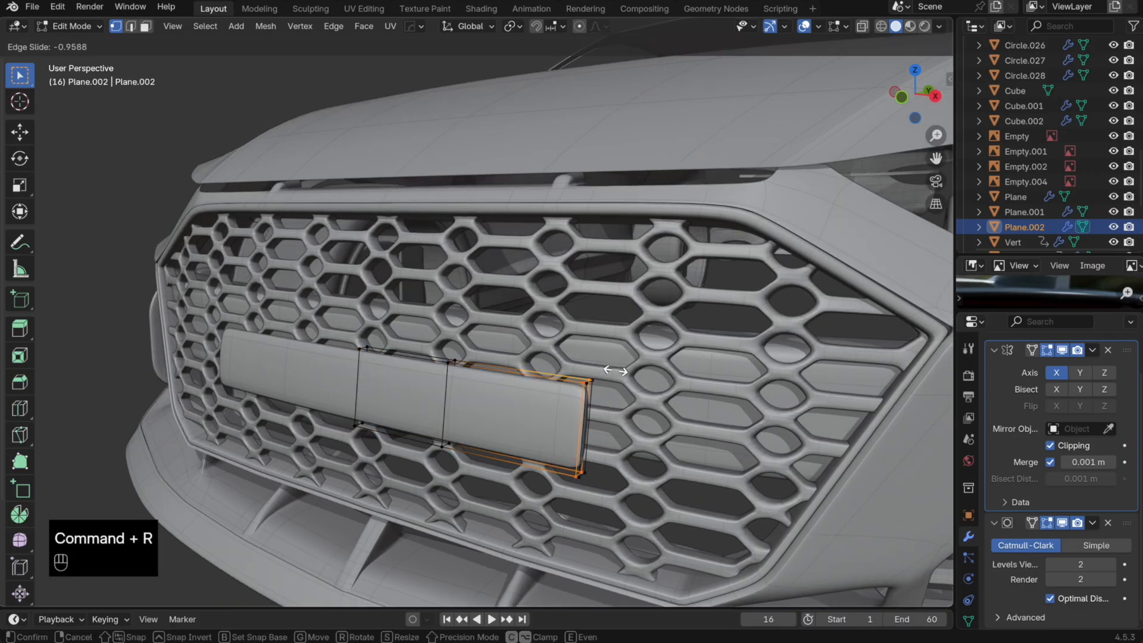
left_click(615, 370)
Step: Add lengthwise loop cuts near the plate's upper and lower edges, with the upper one at a factor of -0.932
key("super+r")
middle_click_drag(596, 417, 599, 453)
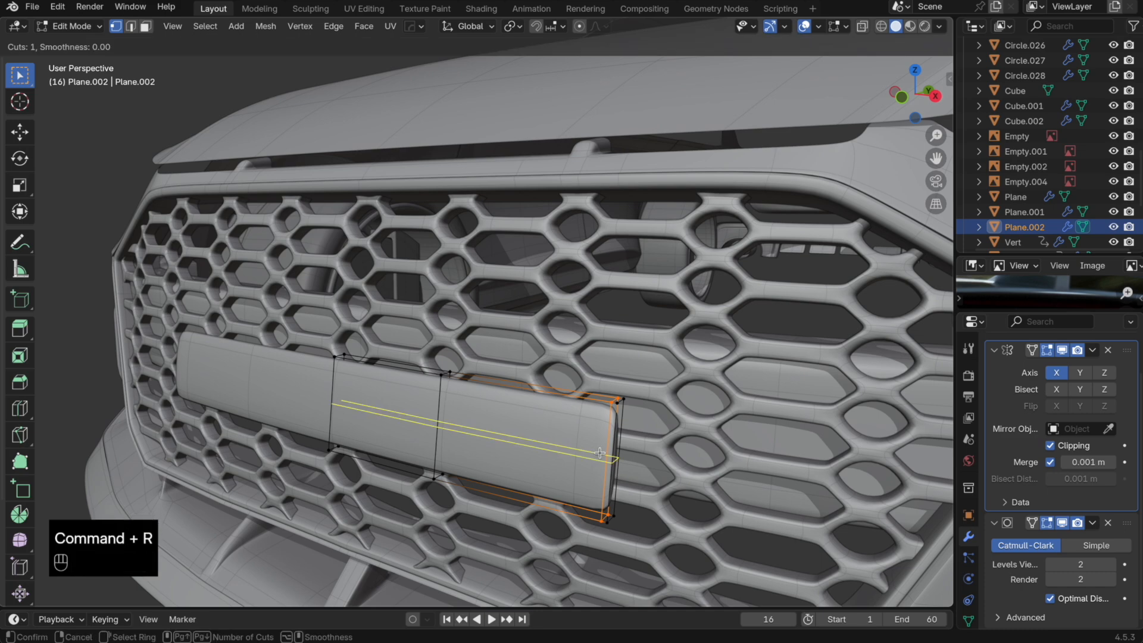
left_click(599, 453)
left_click(624, 399)
key("super+r")
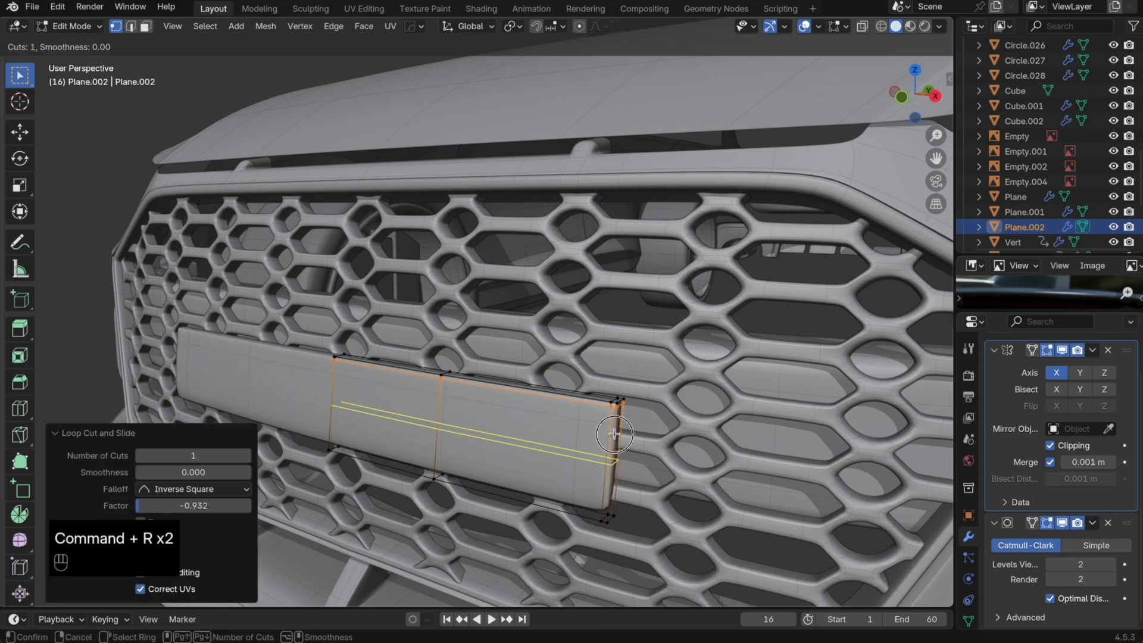
left_click(622, 417)
left_click(622, 494)
Step: Edge-slide the loop near the plate's outer end slightly, first at one corner position and again by about -0.08
key("g")
key("g")
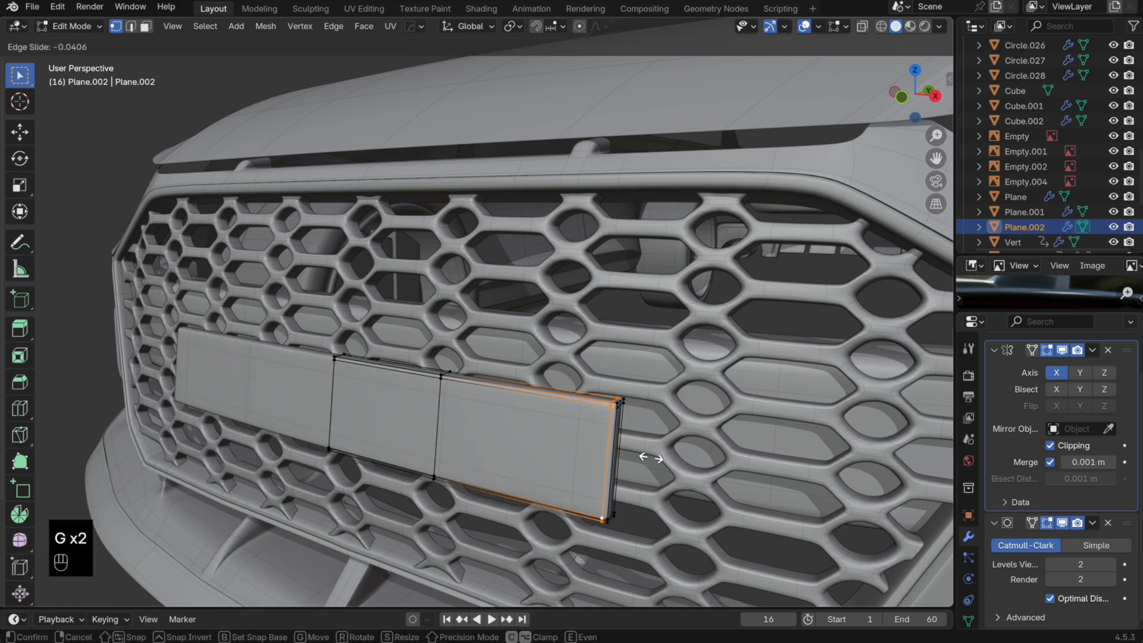
left_click(676, 457)
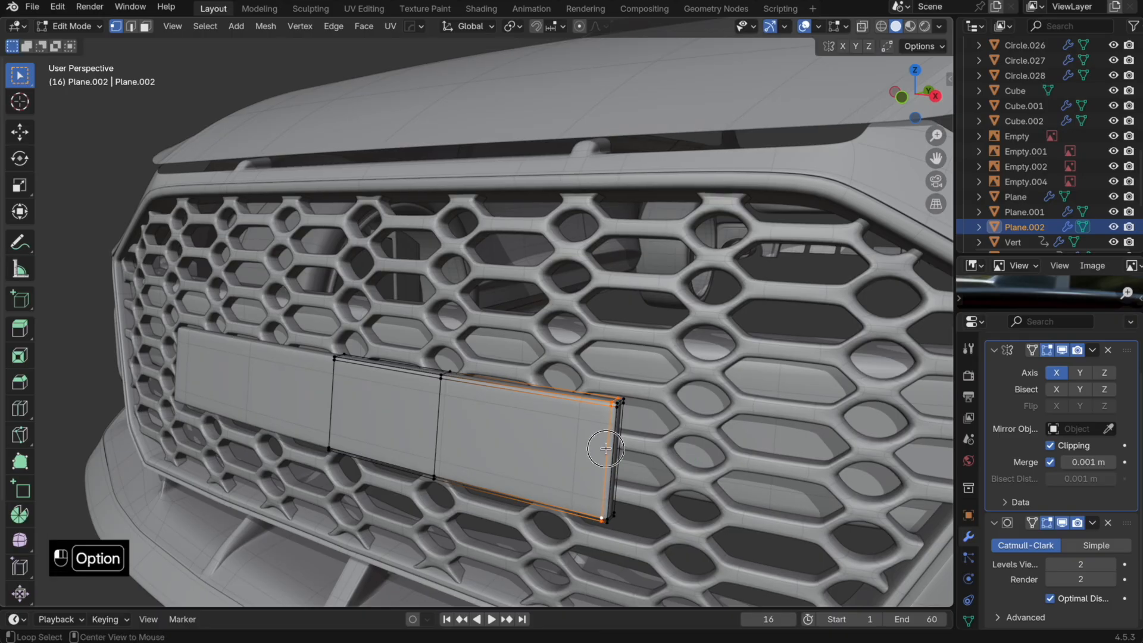
key("g")
key("g")
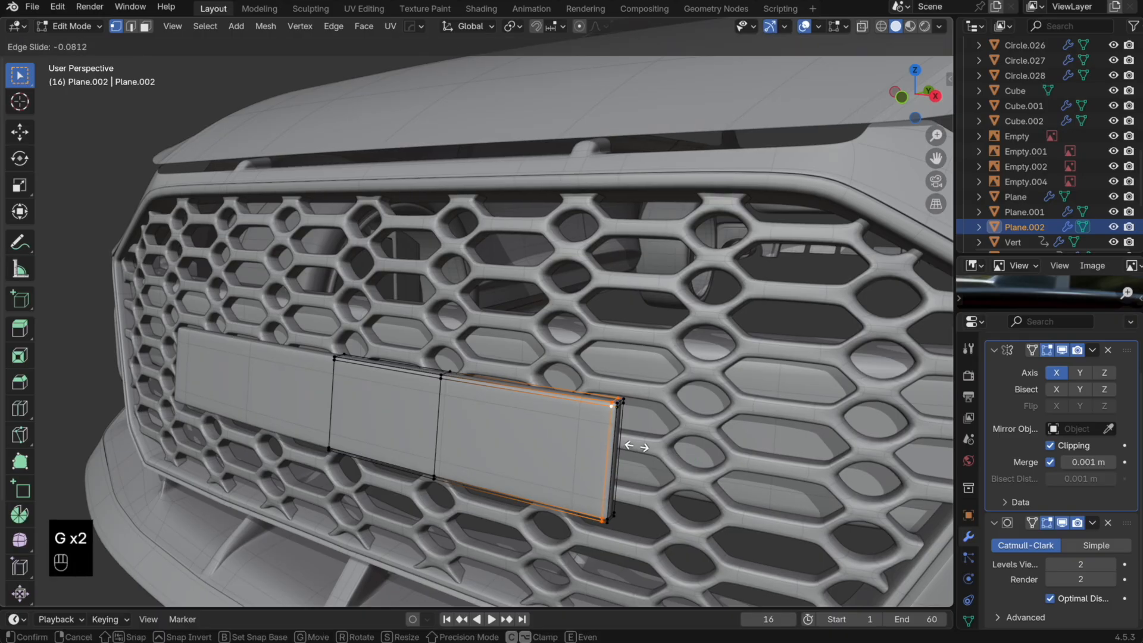
left_click(636, 446)
key("Tab")
key("Tab")
key("Tab")
Step: Inset the two large front faces of the plate to form a narrow border
scroll(625, 456, "down", 4)
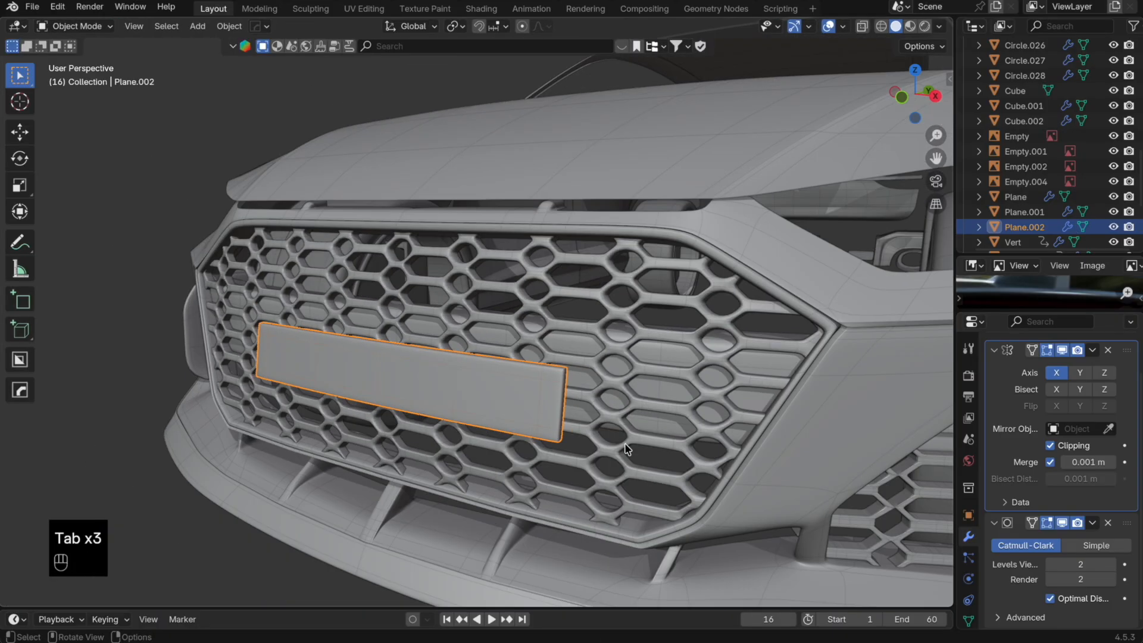
middle_click_drag(625, 455, 592, 459)
key("Tab")
key("3")
scroll(592, 459, "up", 6)
left_click(518, 387)
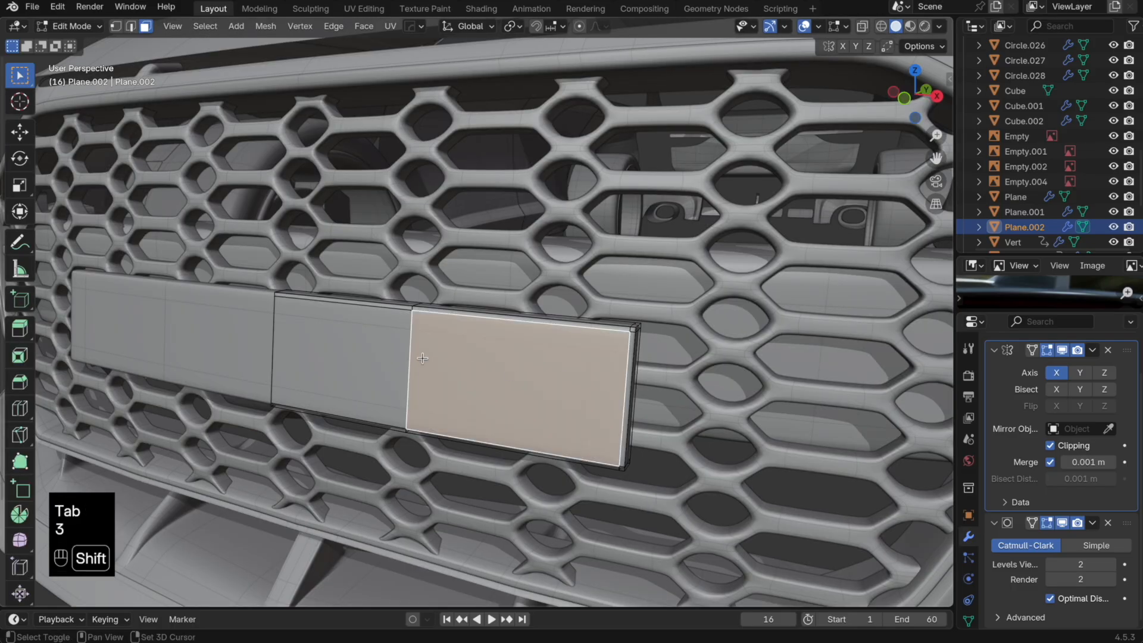
left_click(518, 387, "shift")
left_click(342, 357, "shift")
left_click(484, 362, "shift")
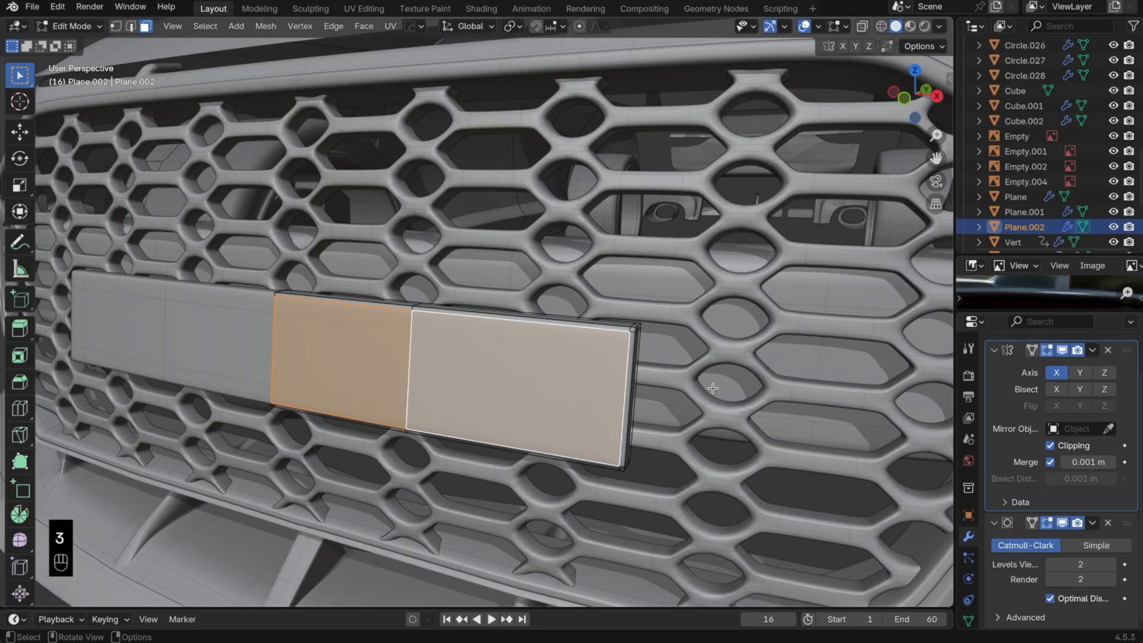
key("i")
left_click(685, 390)
Step: Delete the border edge that the inset left on the plate's mirror line
key("alt+z")
key("alt+z")
key("2")
scroll(495, 341, "up", 4)
left_click(495, 341)
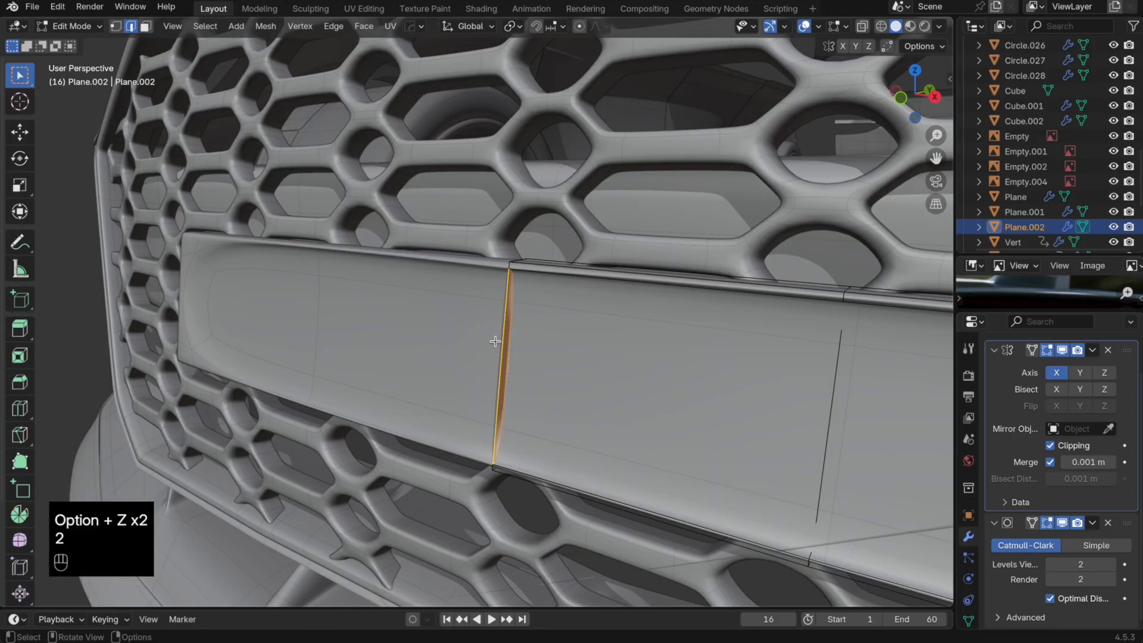
key("x")
left_click(504, 339)
key("alt+z")
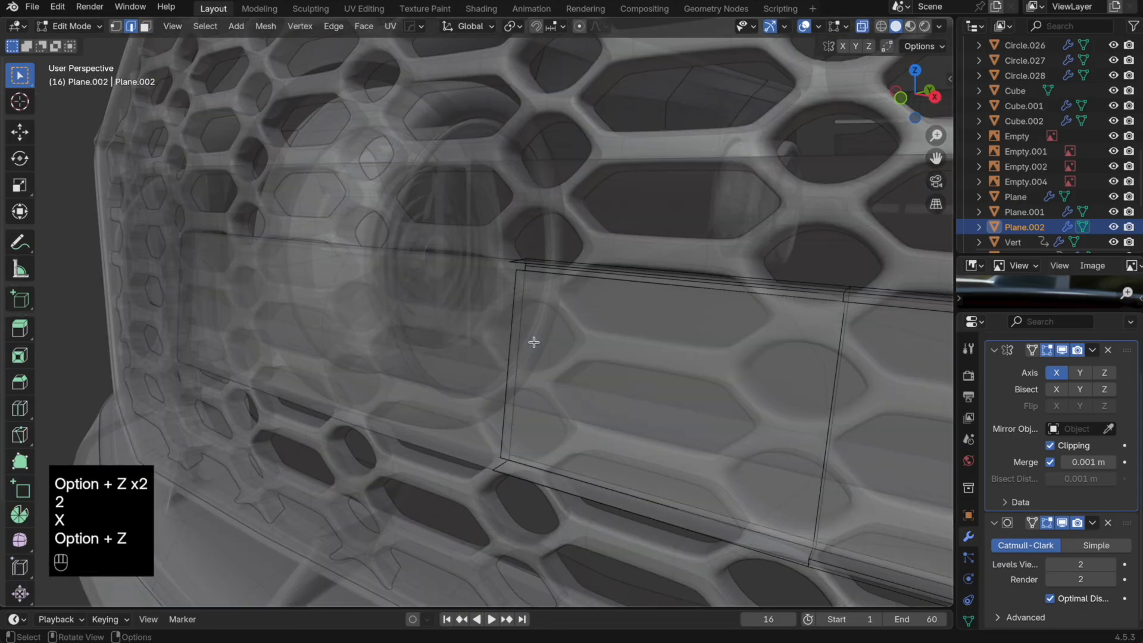
key("super+z")
key("x")
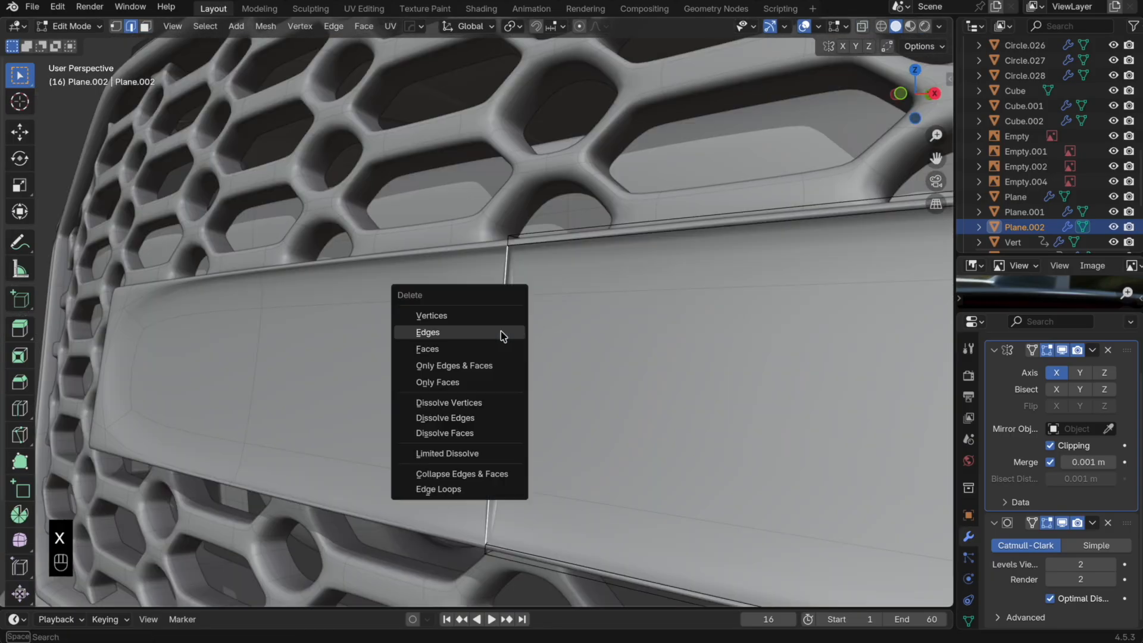
left_click(503, 336)
Step: Edge-slide the inset's open edge to the mirror line and add a loop cut beside the plate's outer end
middle_click_drag(503, 336, 643, 196)
key("g")
key("g")
key("super+r")
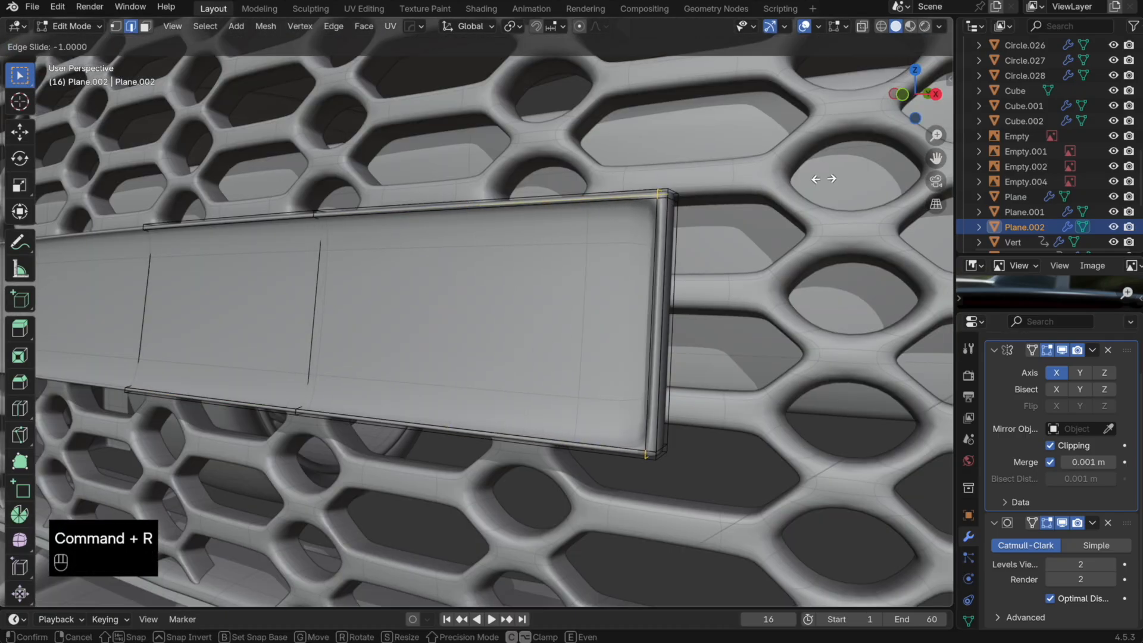
left_click(808, 187)
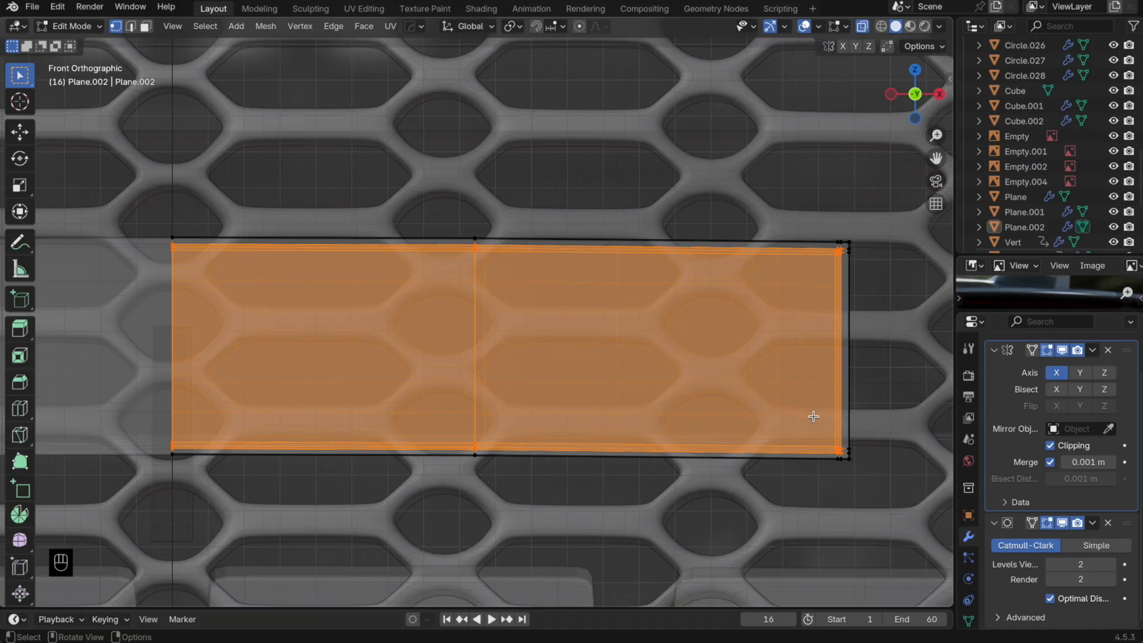
Step: Scale the plate's inset front panel vertices uniformly to 0.988
key("s")
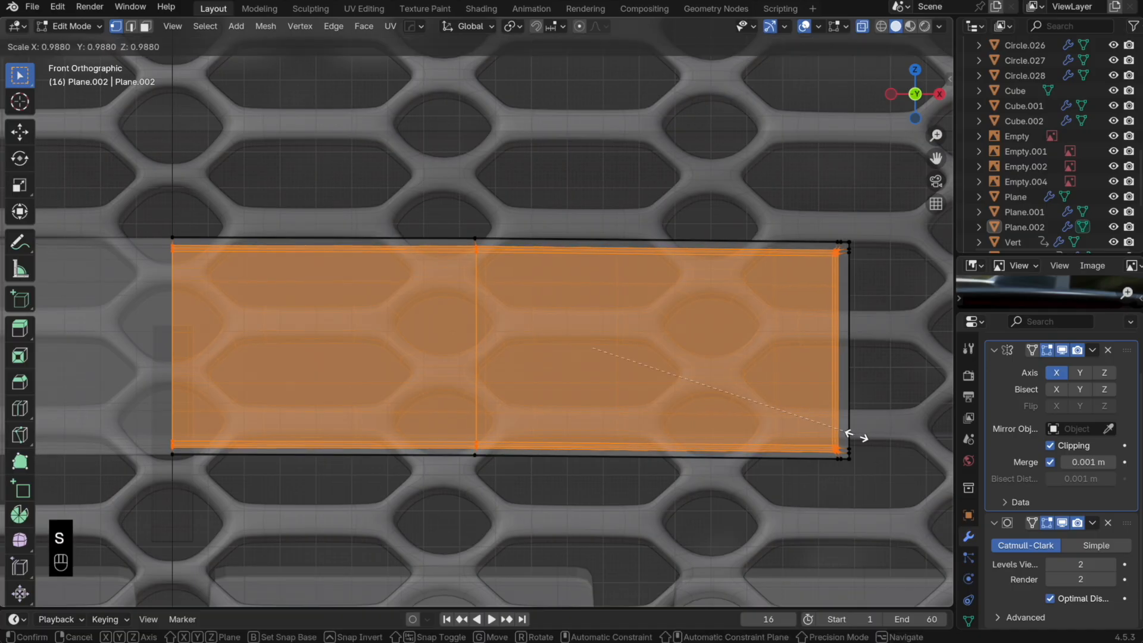
left_click(856, 435)
key("alt+z")
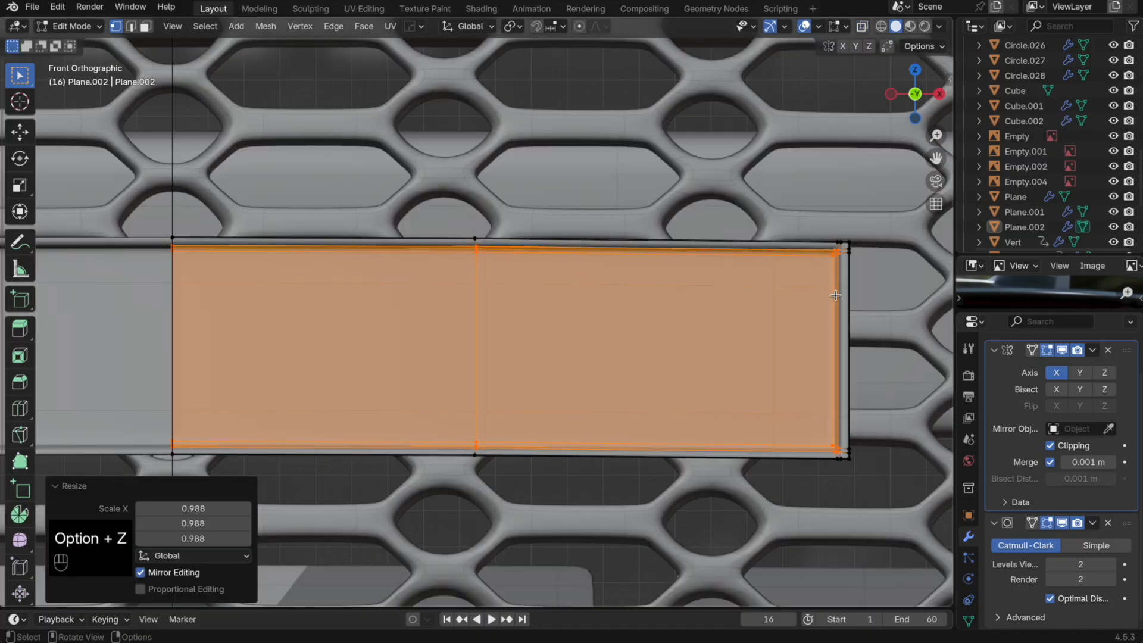
Step: Add supporting loop cuts to the plate's rim, along the upper edge at factor 0.657 and the outer end at 0.758
key("super+r")
left_click(722, 254)
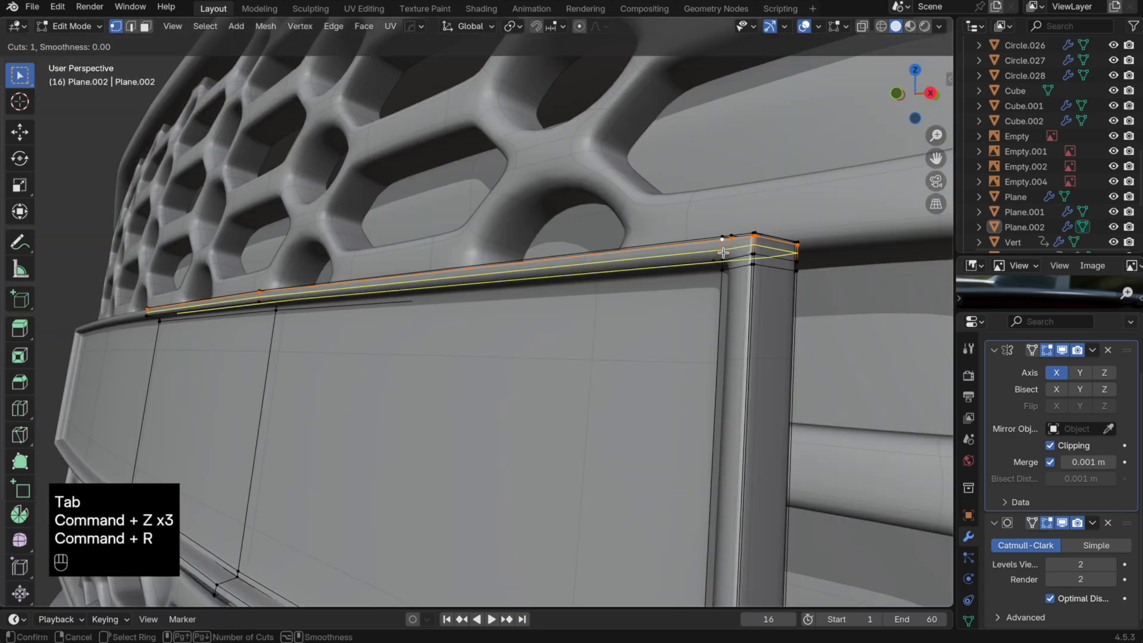
left_click(722, 255)
key("super+r")
left_click(728, 258)
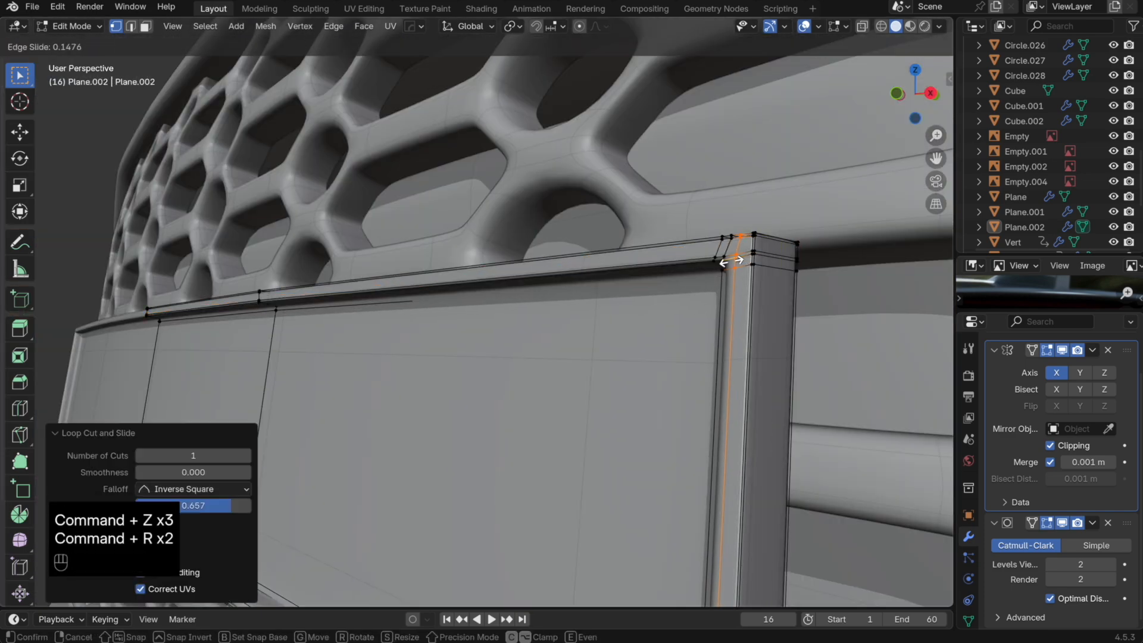
left_click(726, 261)
Step: Add a supporting loop cut along the lower rim of the plate and leave mesh editing
scroll(726, 260, "left", 5, "shift")
key("super+r")
left_click(833, 386)
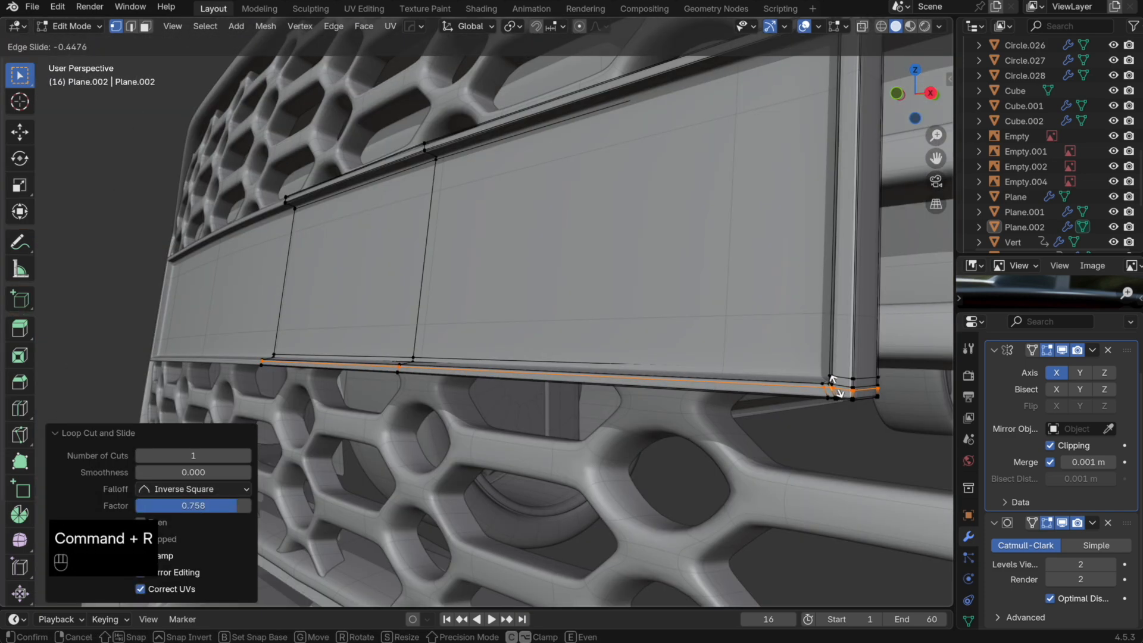
left_click(836, 384)
key("Tab")
scroll(836, 383, "down", 10)
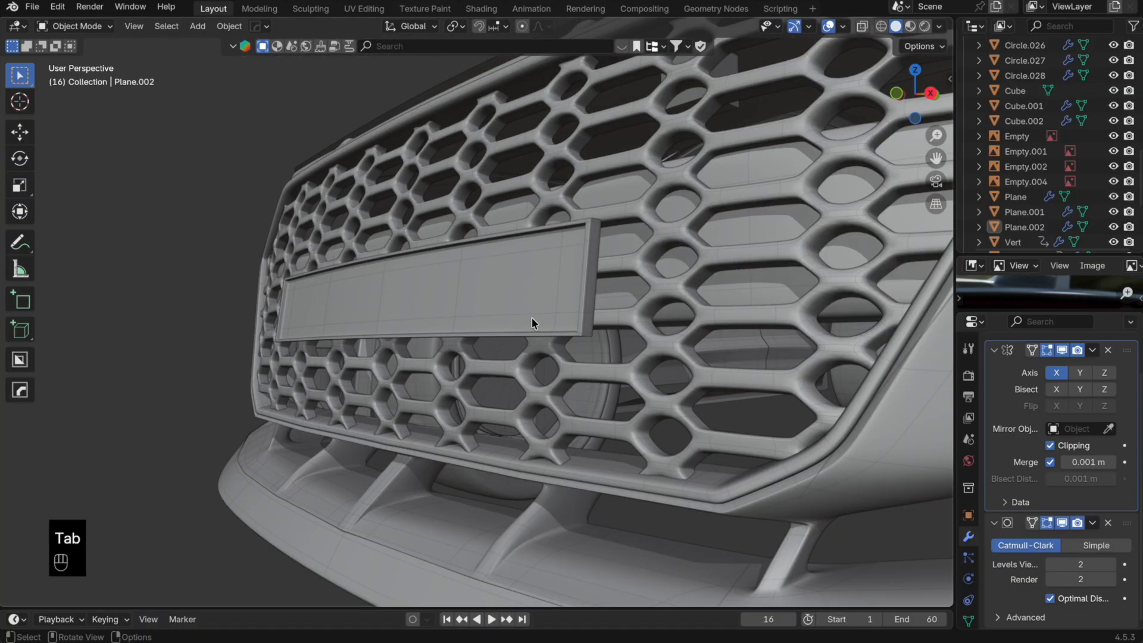
Step: Examine the grille and plate in the reference image audi-rs6-avant-gt-2024-21 (1).jpg
middle_click_drag(531, 316, 659, 356)
key("super+Tab")
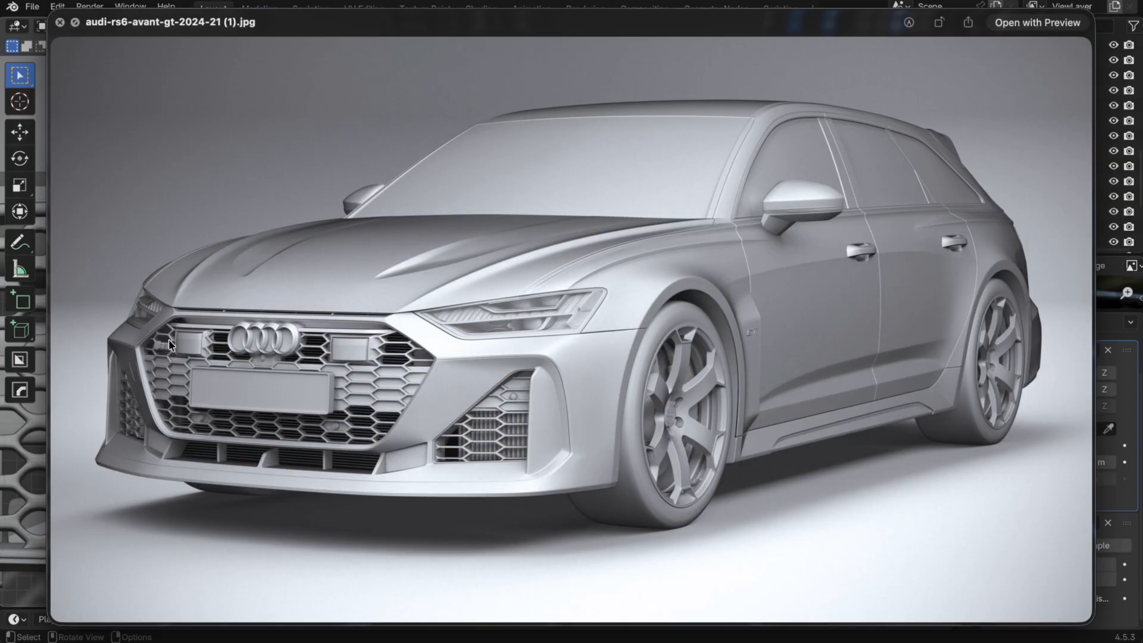
key("super+Tab")
Step: Delete the vertices of the honeycomb grille's topmost row of joints below the upper frame, including the leftover ones
left_click(616, 340)
key("Tab")
key("alt+z")
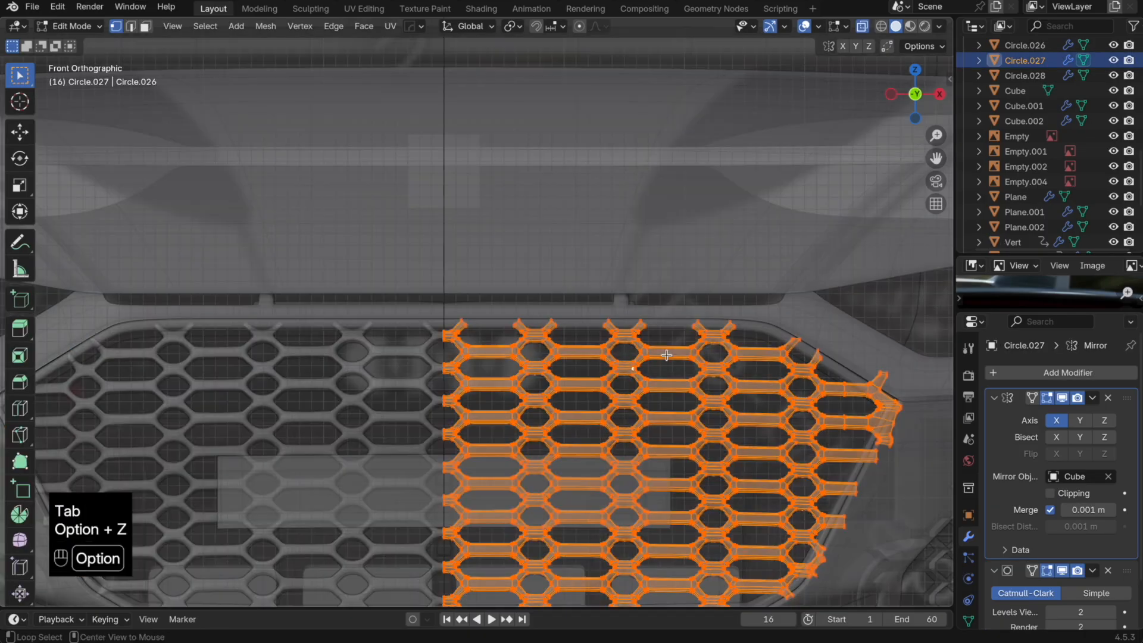
scroll(483, 332, "up", 2)
left_click_drag(374, 303, 467, 353)
left_click_drag(495, 288, 630, 358, "shift")
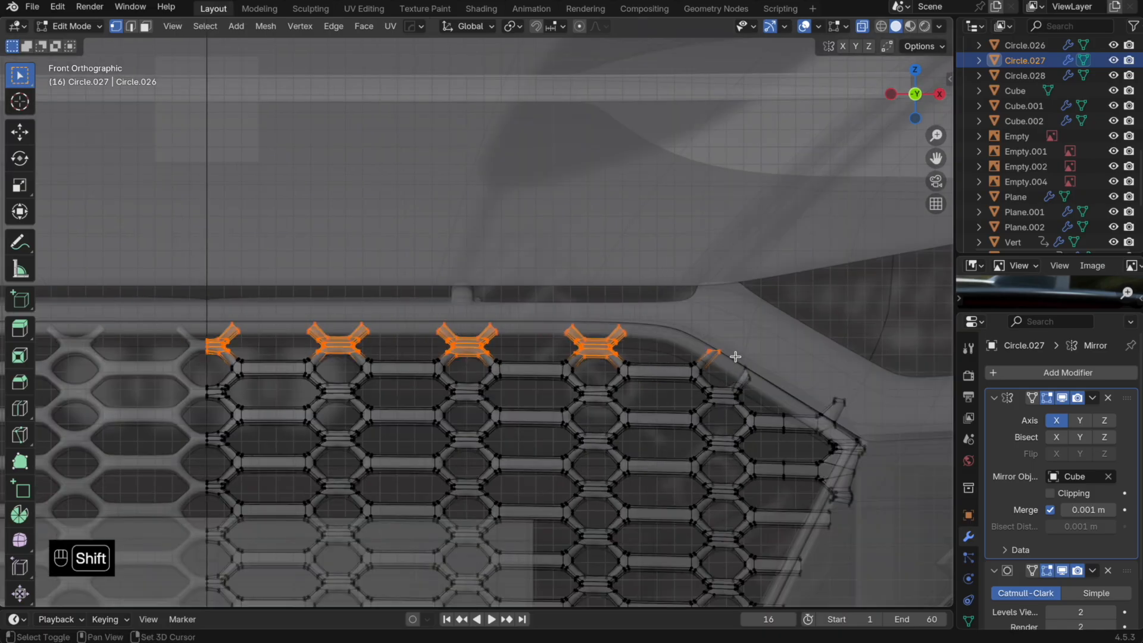
key("x")
left_click(730, 325)
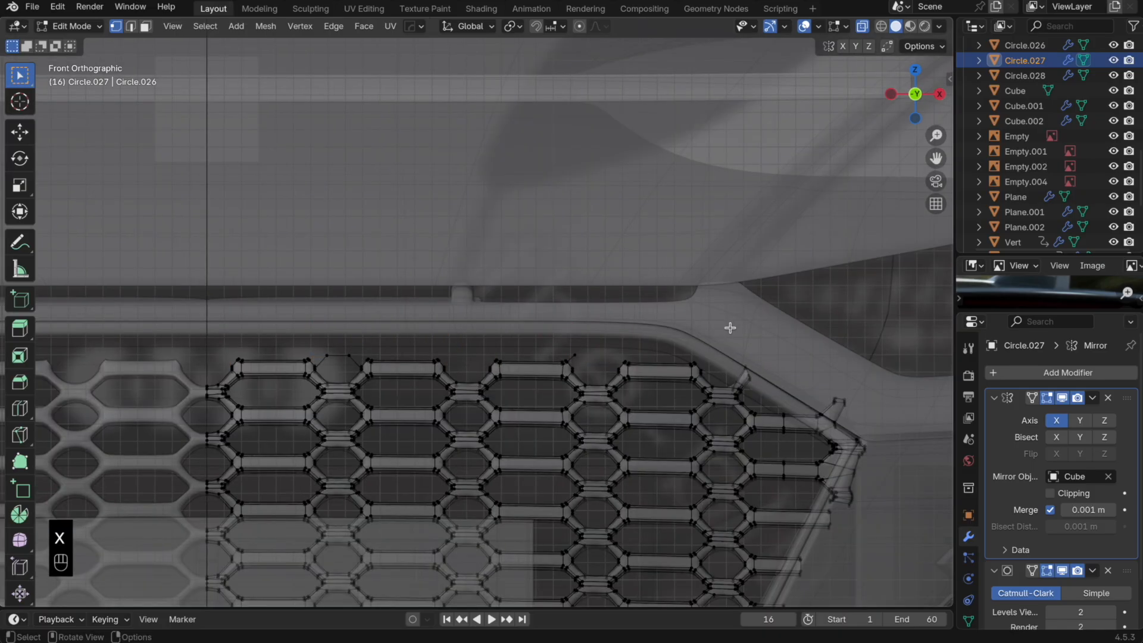
key("x")
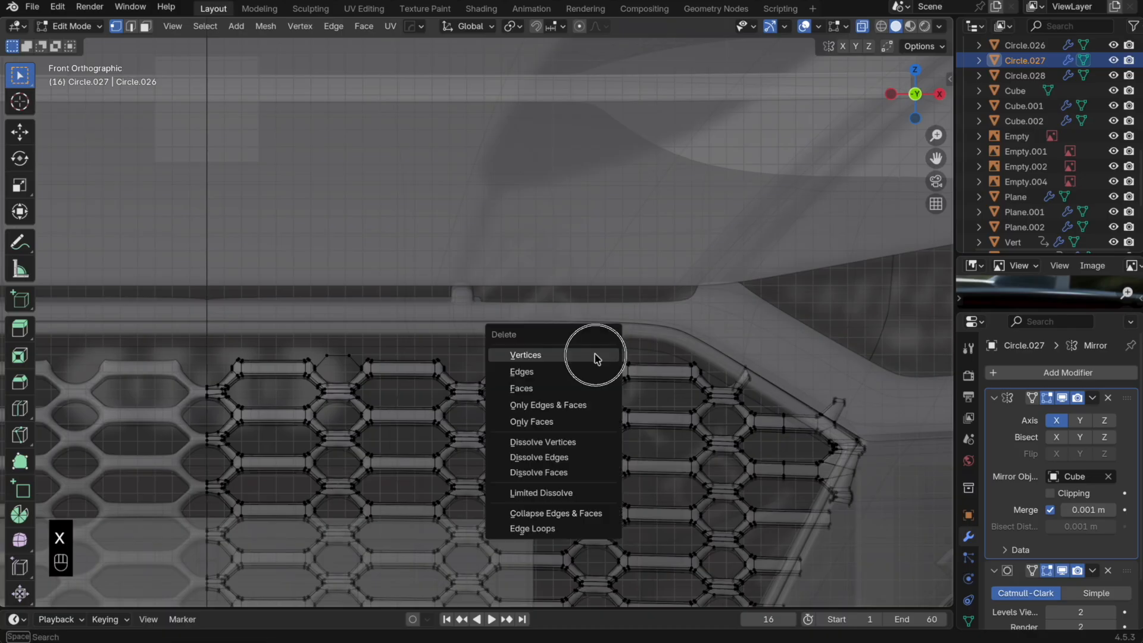
left_click(595, 355)
Step: Duplicate the face strip along the grille frame's straight upper edge and lower the copy along Z to the honeycomb's top row
key("alt+z")
key("3")
left_click(468, 327, "shift")
left_click(474, 327, "shift")
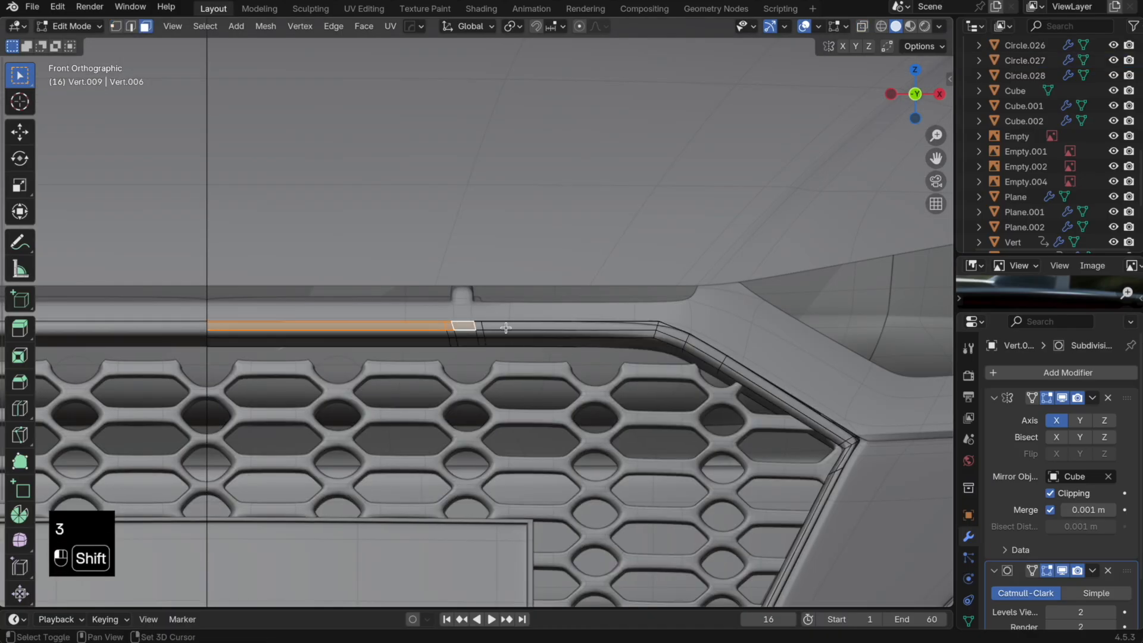
left_click(479, 326, "shift")
key("shift+d")
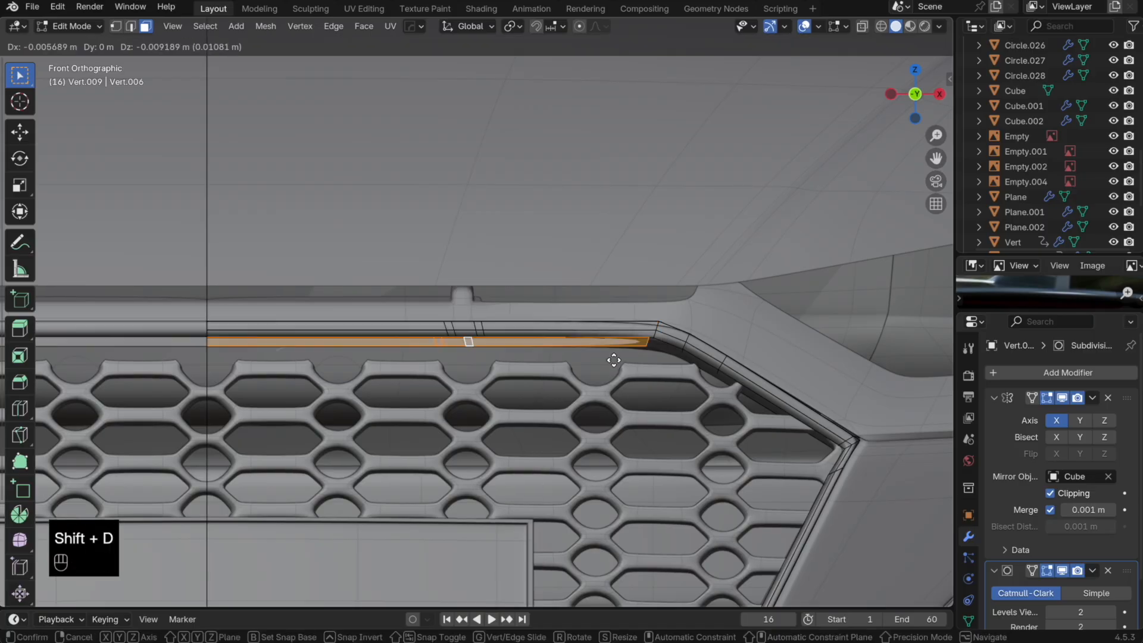
key("z")
left_click(621, 365)
Step: Separate the duplicated strip into its own object and leave mesh editing
key("p")
left_click(626, 381)
key("Tab")
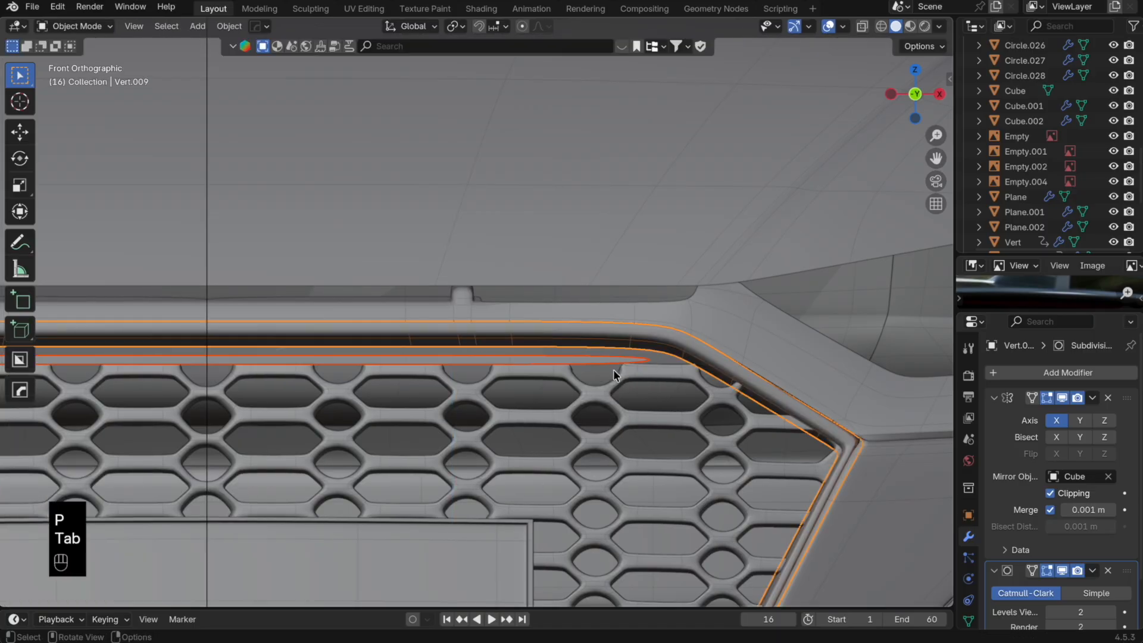
Step: Scale the whole separated strip along Z to about 1.37
key("Tab")
key("a")
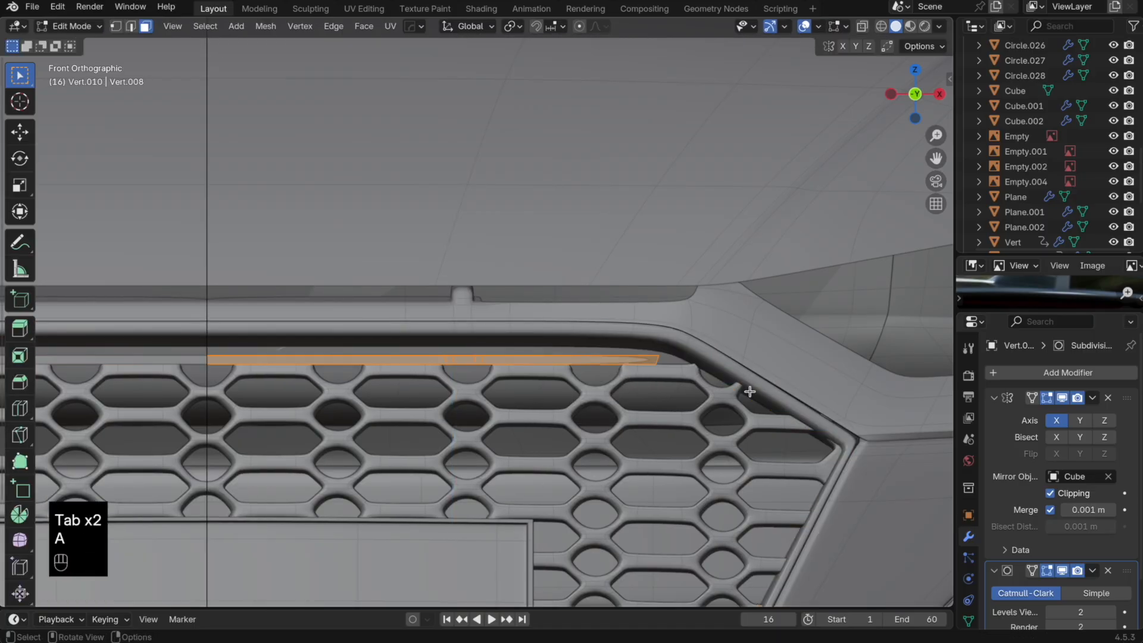
key("s")
key("z")
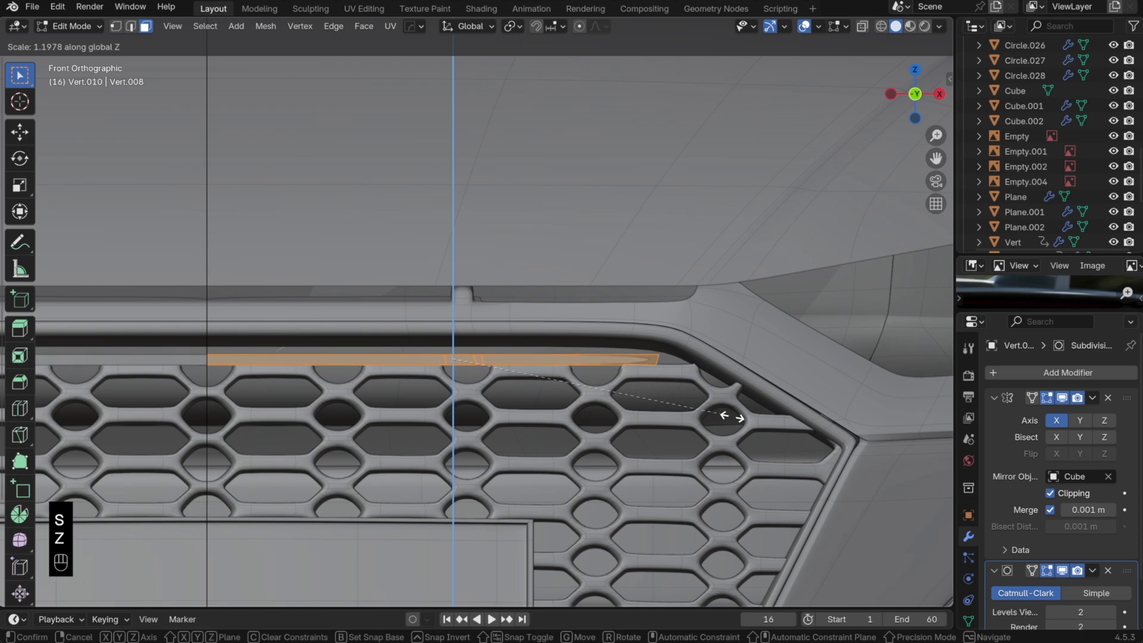
left_click(771, 424)
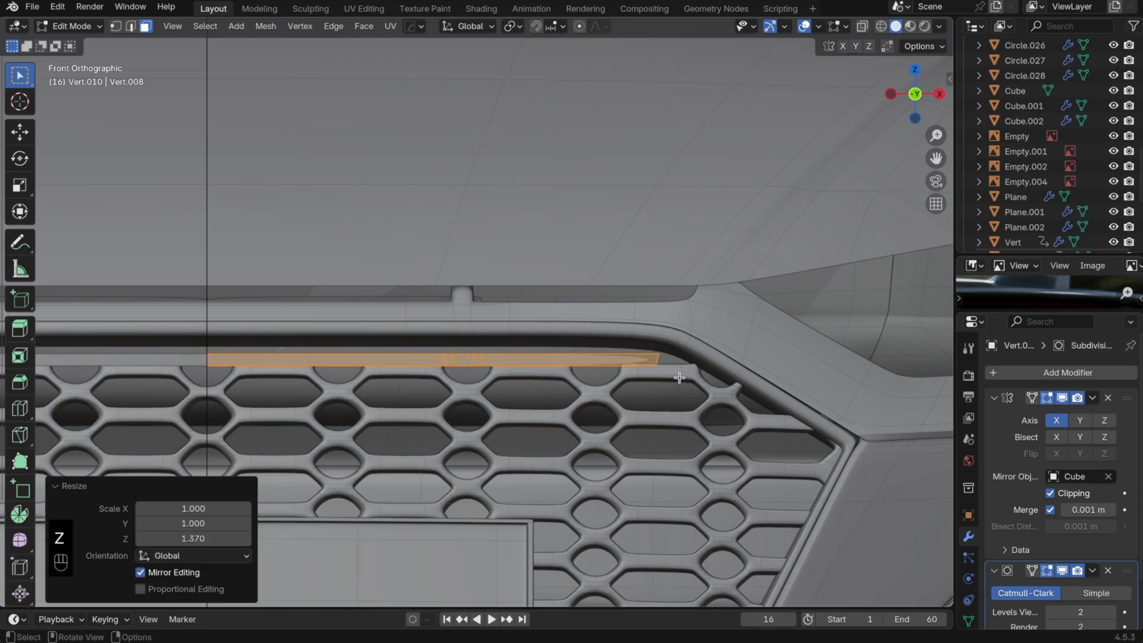
Step: Move the strip's outer end vertices outward along X to reach the grille frame's corner
key("1")
key("g")
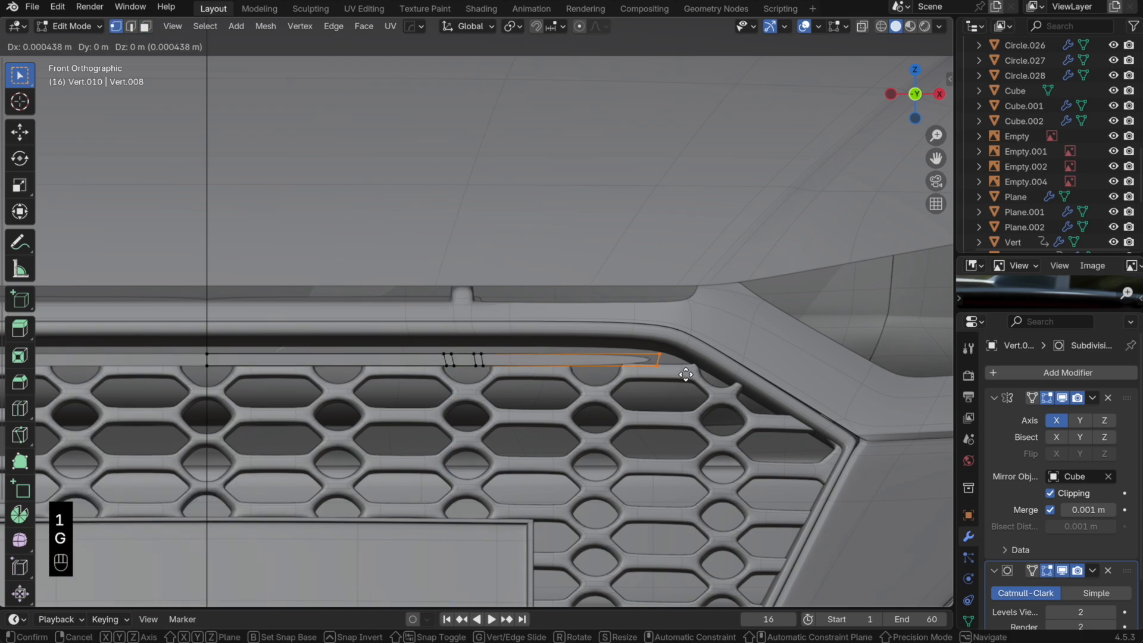
key("x")
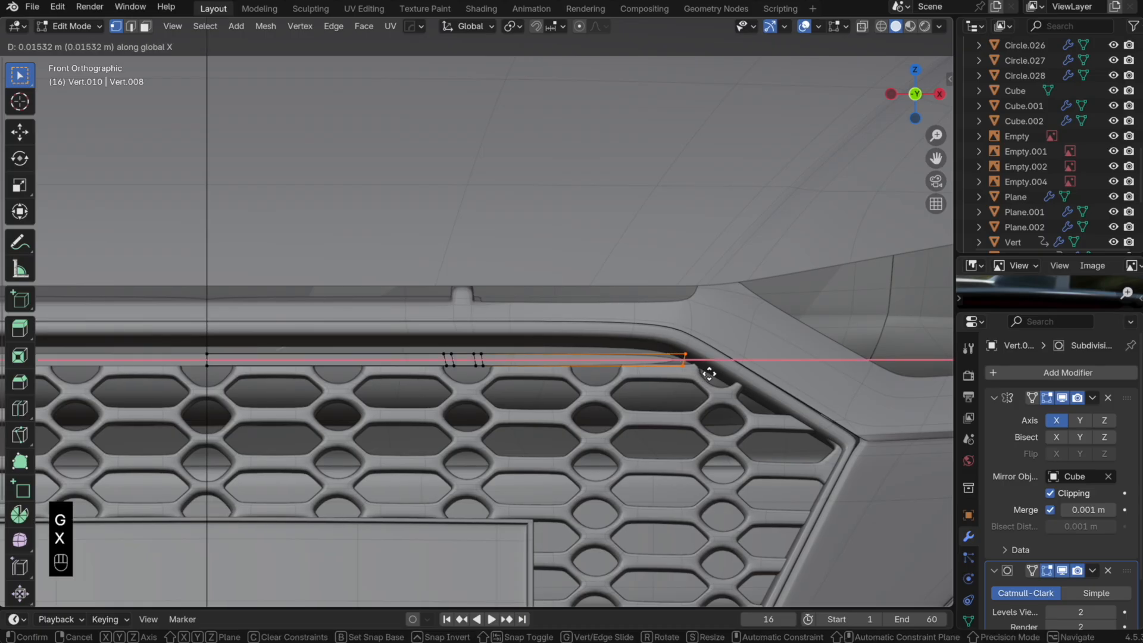
left_click(733, 366)
Step: Move the whole strip back along Y by about 0.004 m
middle_click_drag(733, 366, 641, 372)
key("a")
key("g")
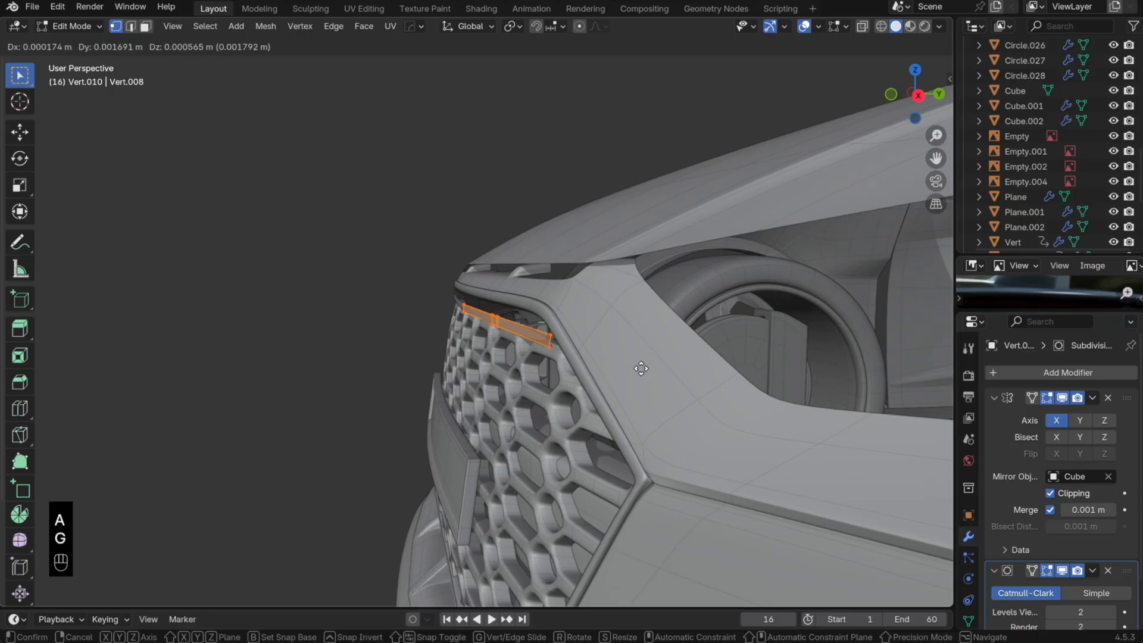
key("y")
left_click(644, 368)
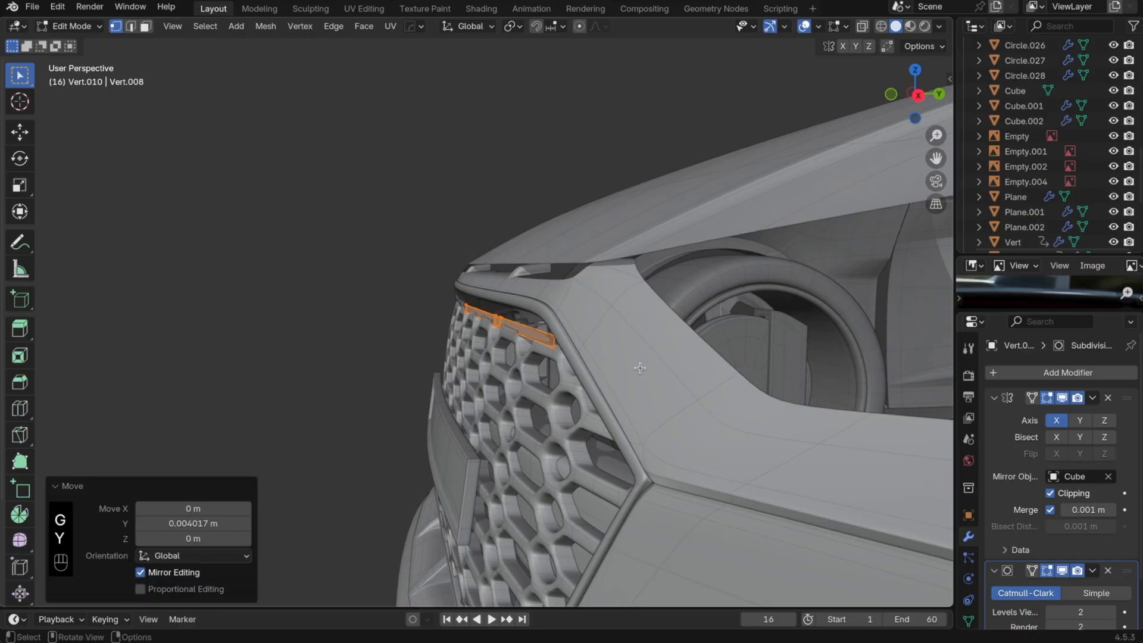
Step: Scale the whole strip along Z to about 1.207
middle_click_drag(638, 363, 638, 375)
key("s")
key("z")
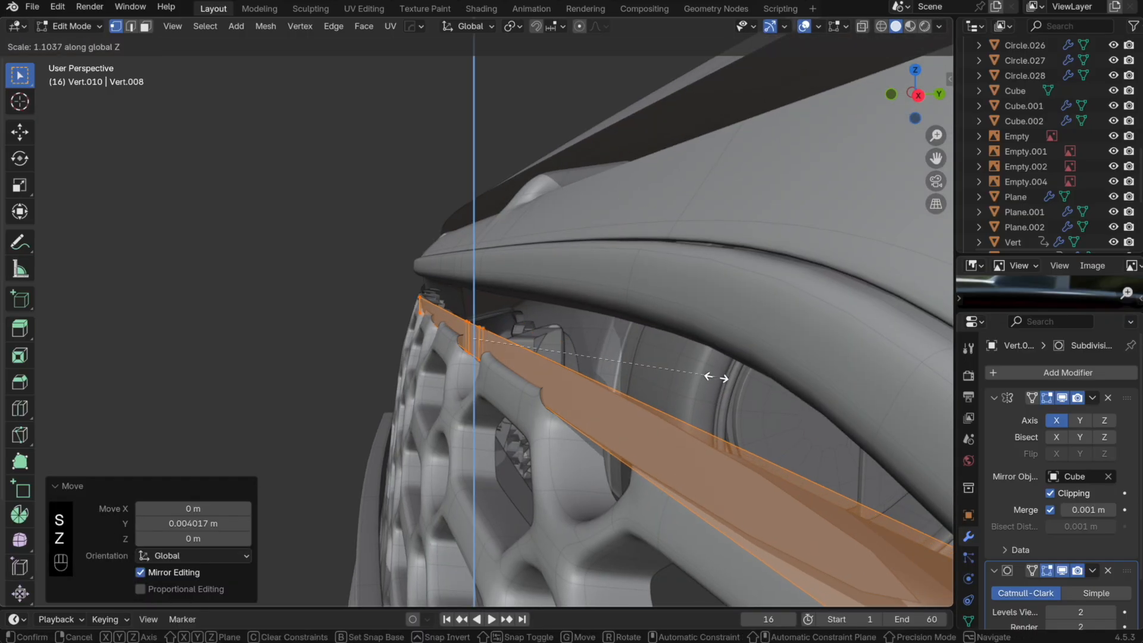
left_click(740, 375)
Step: Shift the strip about 0.0023 m forward along Y, raise it about 0.001 m along Z and leave mesh editing
key("g")
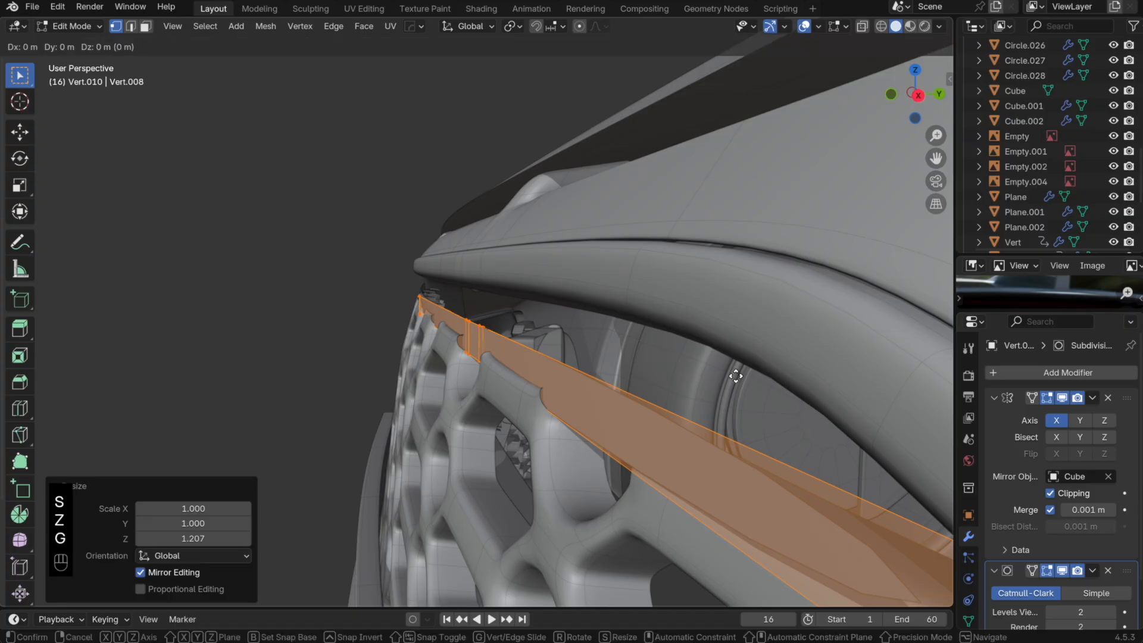
key("y")
left_click(727, 377)
key("g")
key("z")
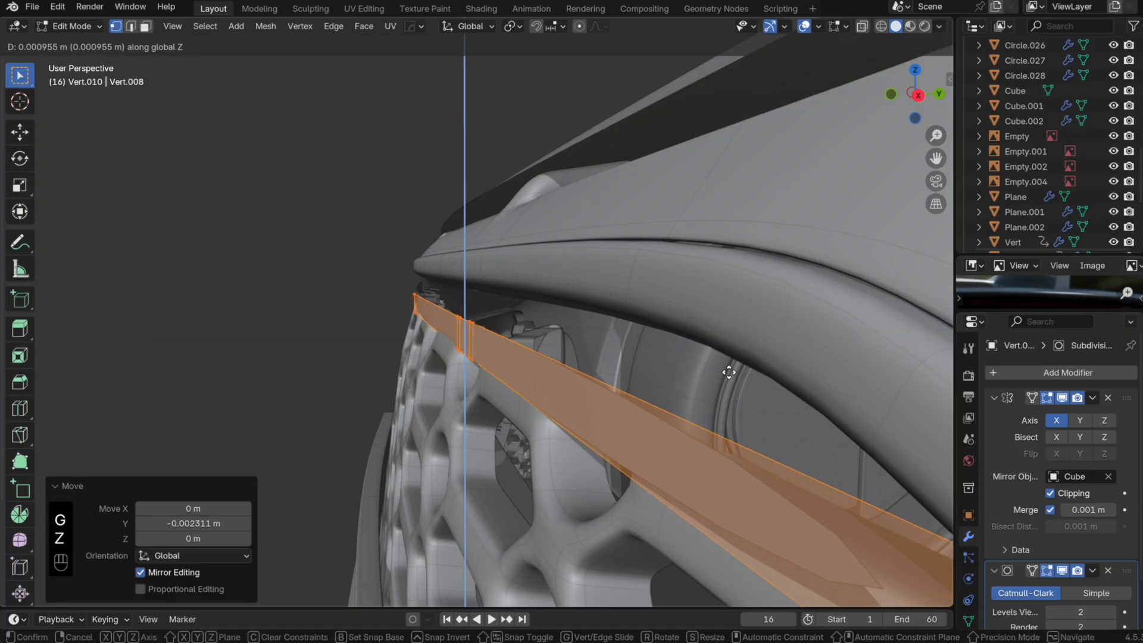
left_click(729, 374)
key("Tab")
Step: Slant the strip's outer end in front view, moving its upper corner inward along X and its lower corner about 0.0079 m outward
scroll(715, 375, "down", 8)
scroll(715, 378, "up", 8)
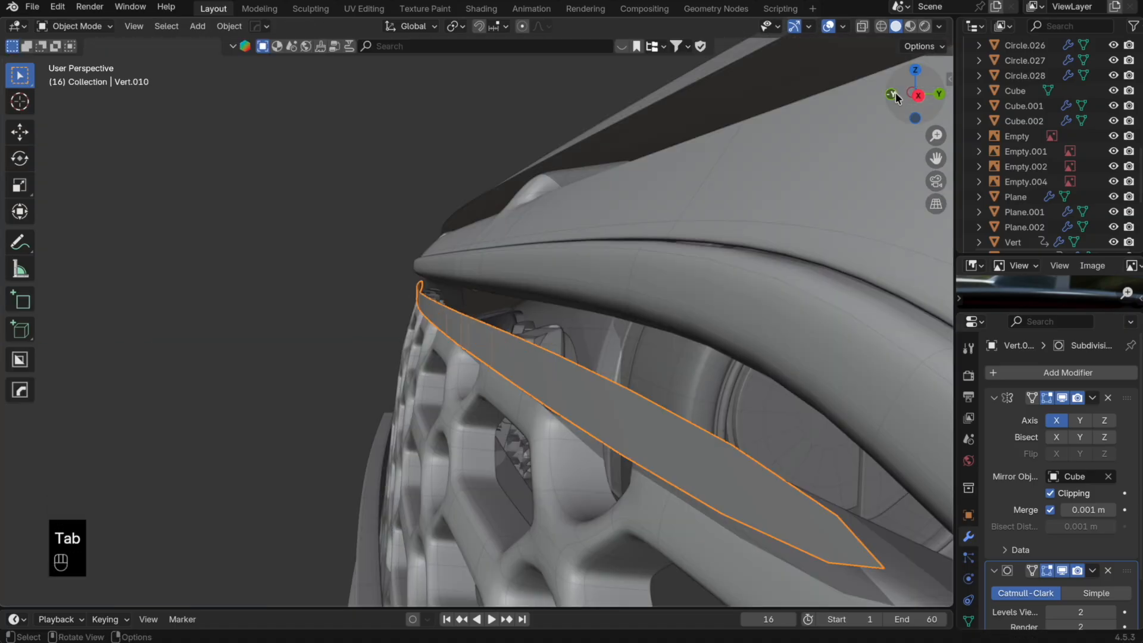
left_click(894, 93)
scroll(888, 113, "down", 8)
scroll(618, 334, "up", 8)
key("Tab")
key("g")
key("x")
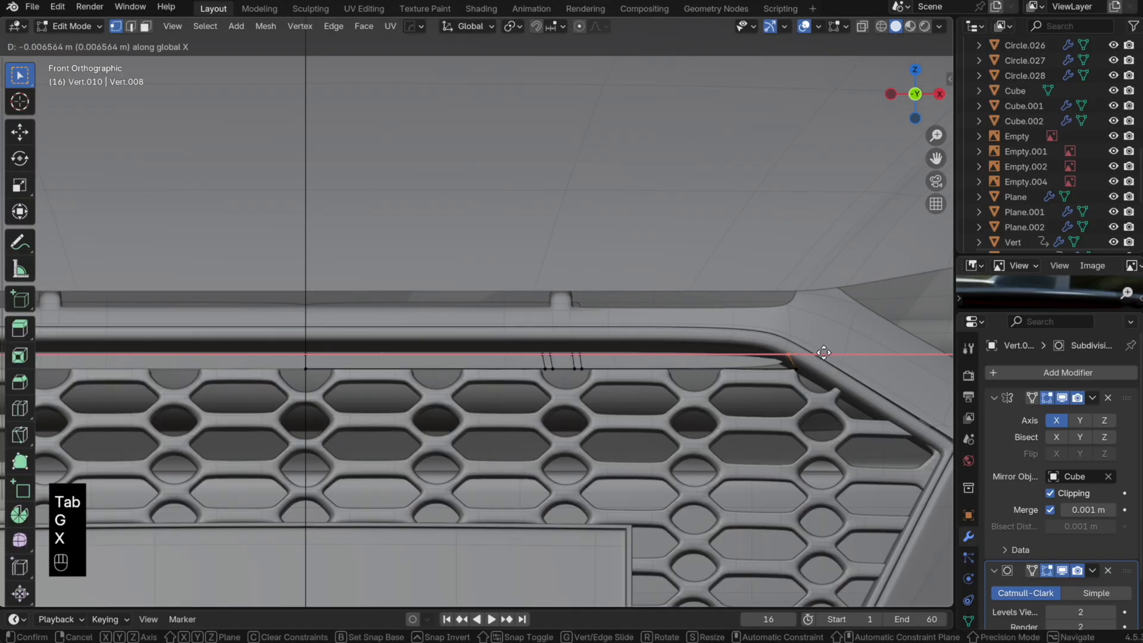
left_click(807, 375)
key("g")
key("x")
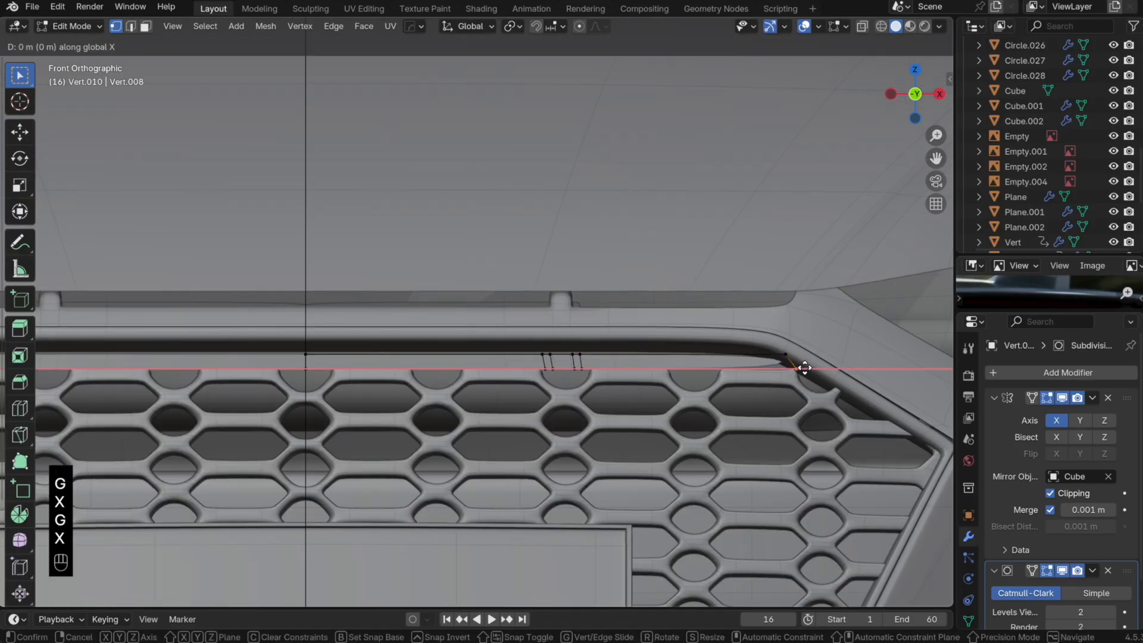
left_click(817, 361)
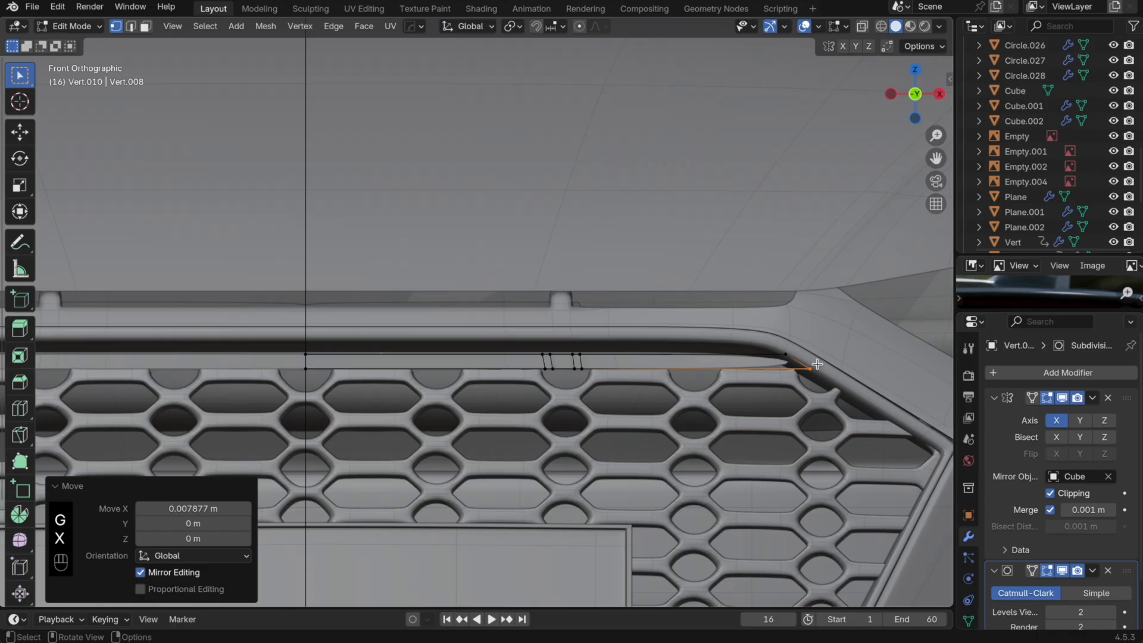
Step: Extrude the whole strip along its normal into the grille opening to give it thickness
key("a")
middle_click_drag(814, 367, 755, 383)
scroll(755, 381, "down", 4)
key("KP_Decimal")
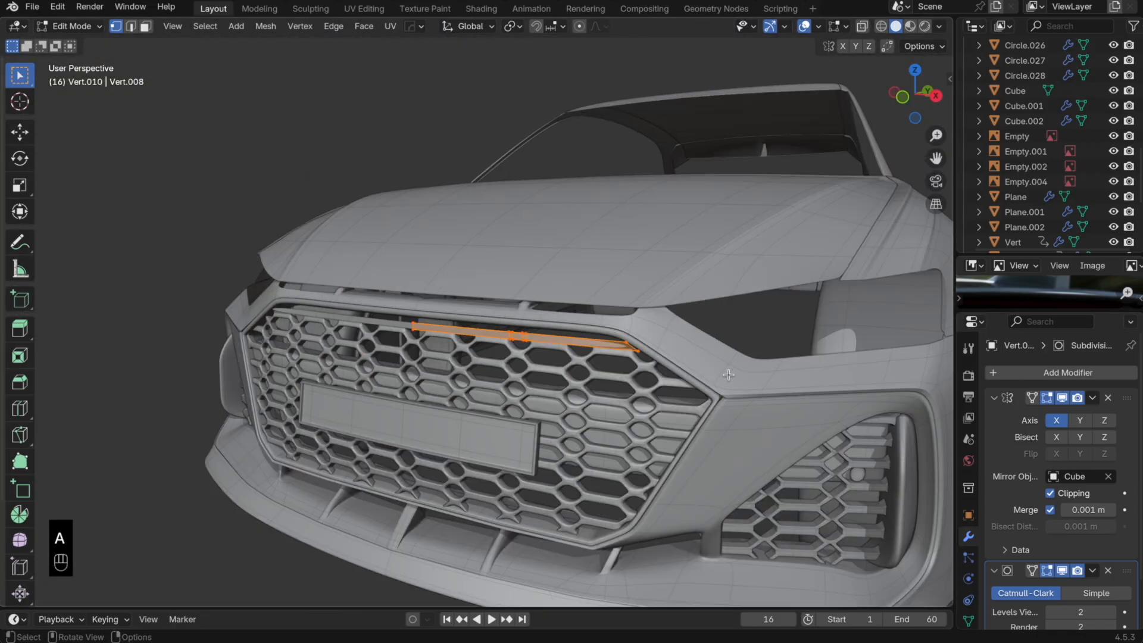
scroll(728, 375, "up", 5)
key("e")
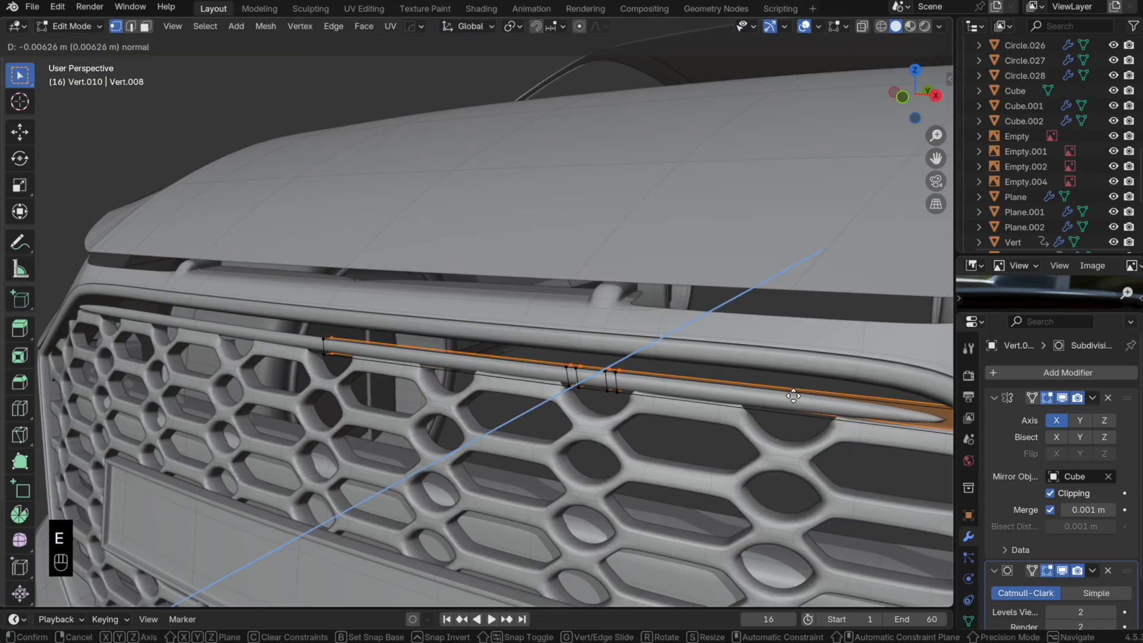
left_click(802, 390)
key("x")
middle_click_drag(802, 390, 574, 375)
left_click(645, 419)
key("alt+z")
key("alt+z")
key("Tab")
key("Tab")
key("ctrl+r")
left_click(831, 435)
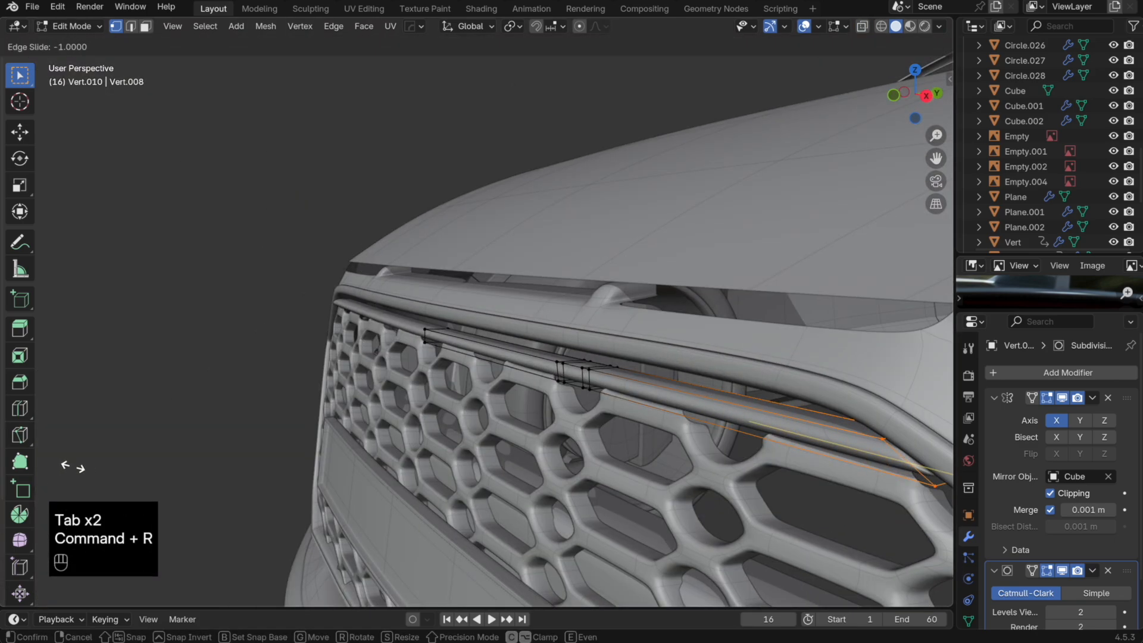
left_click(51, 466)
key("super+z")
Step: Add two lengthwise supporting loop cuts to the strip's front face, near its upper edge at factor 0.889 and near its lower edge
key("super+r")
left_click(591, 383)
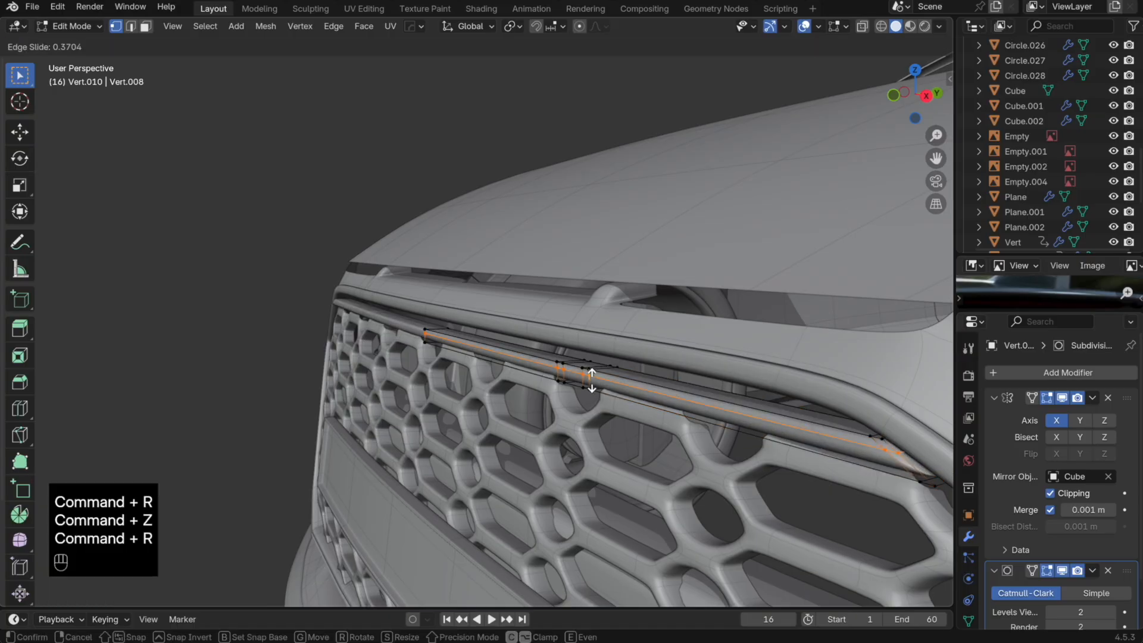
left_click(597, 376)
key("super+r")
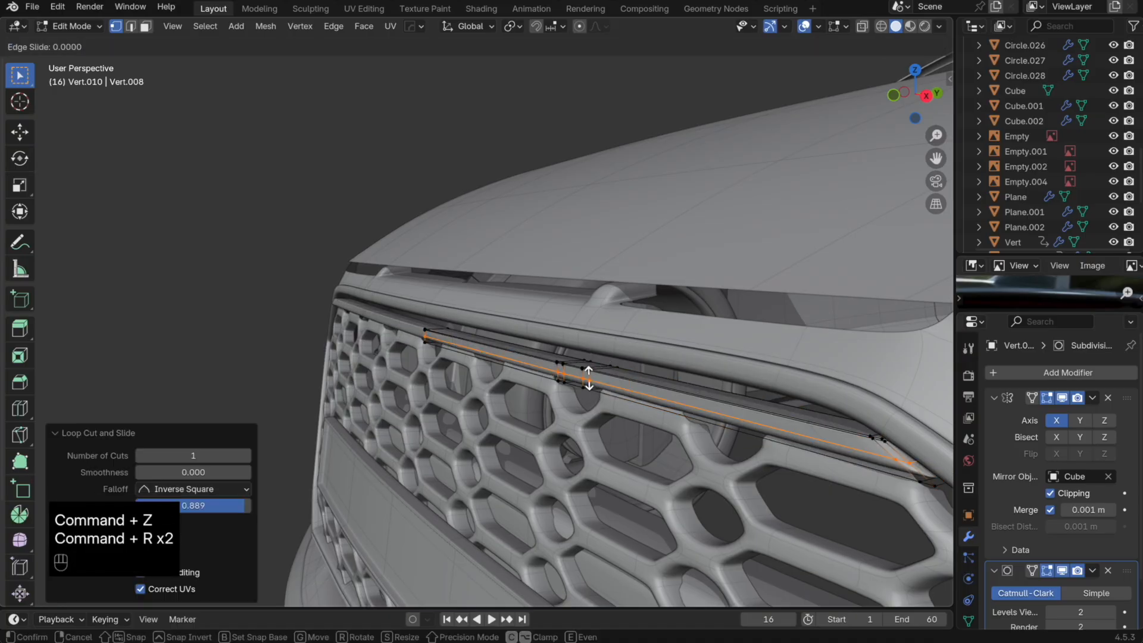
key("Tab")
key("Tab")
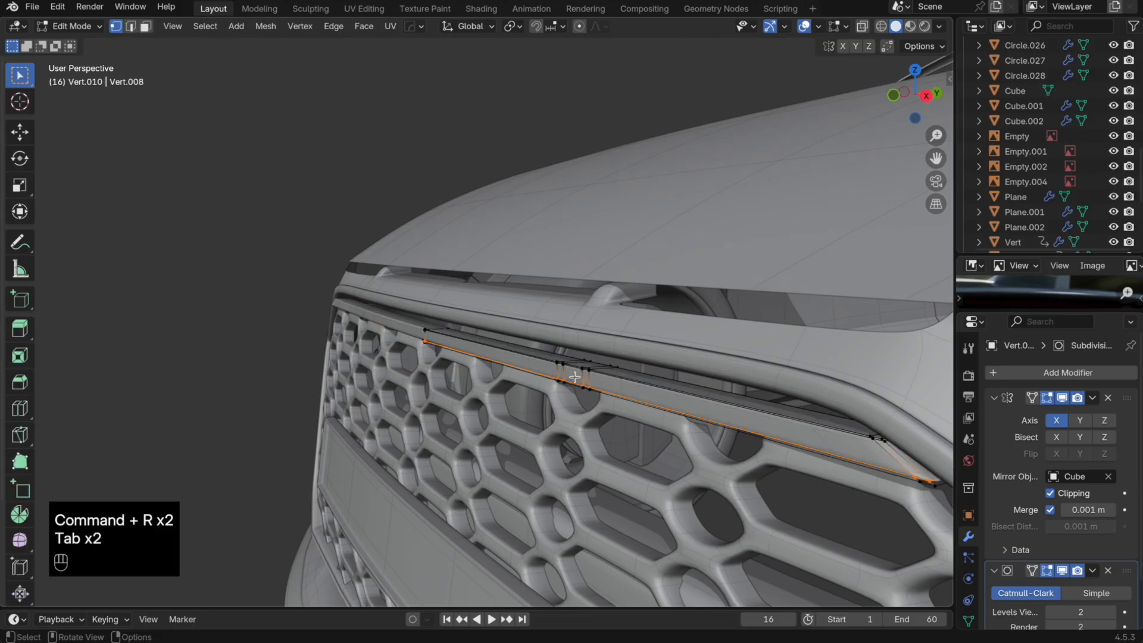
Step: Dissolve the two inner edge loops of the closely spaced group across the strip's middle
left_click(566, 370)
key("x")
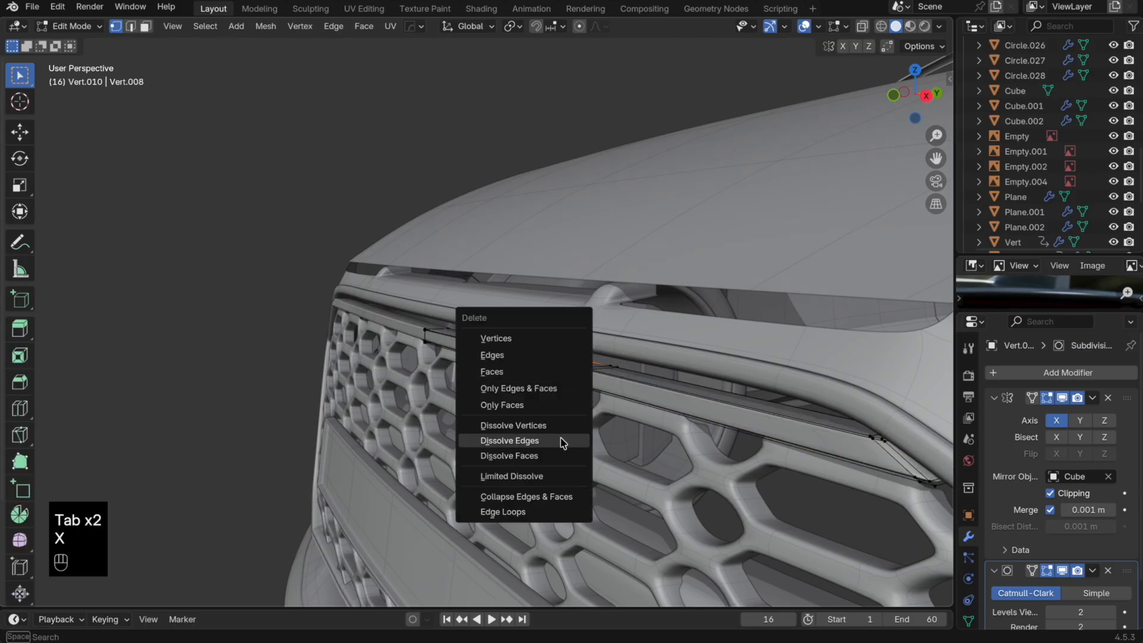
left_click(561, 442)
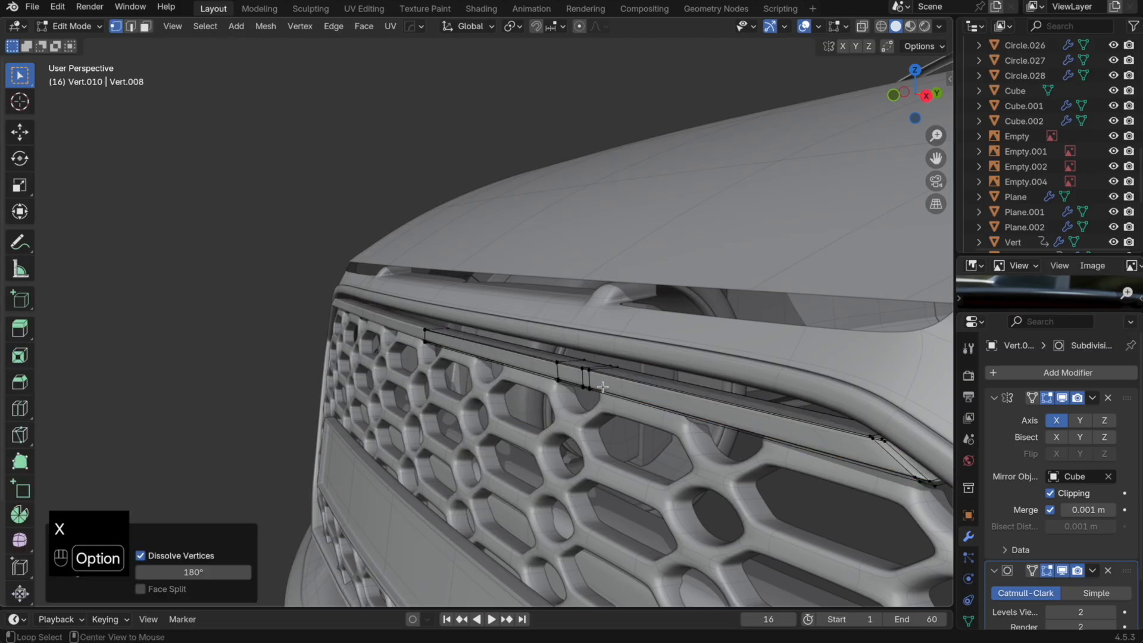
left_click(572, 377, "alt")
key("z")
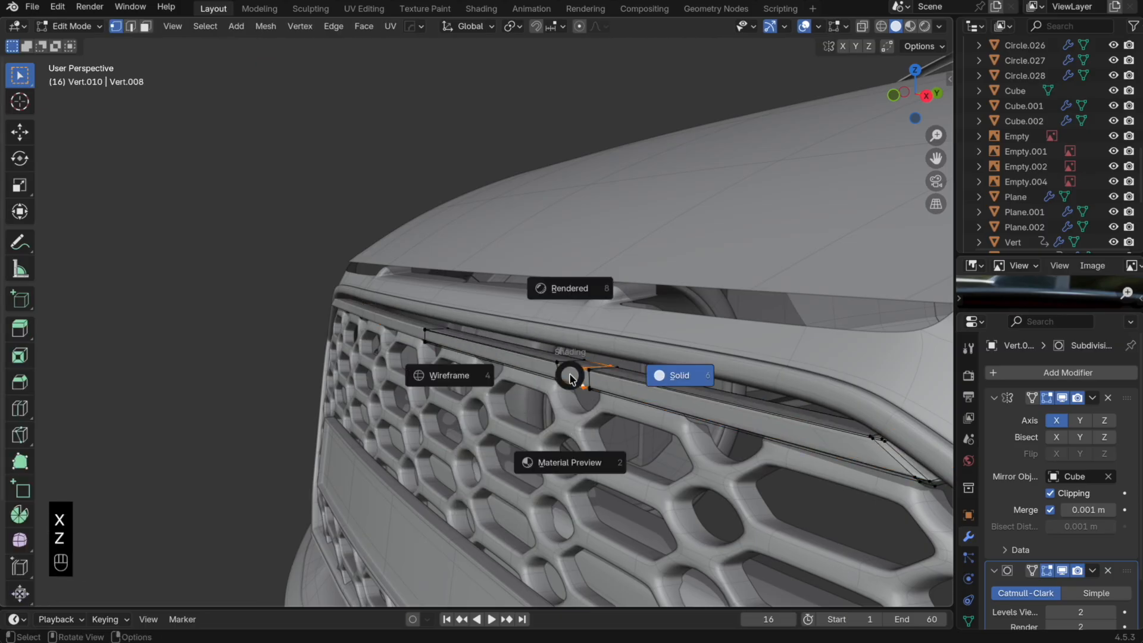
left_click(570, 378)
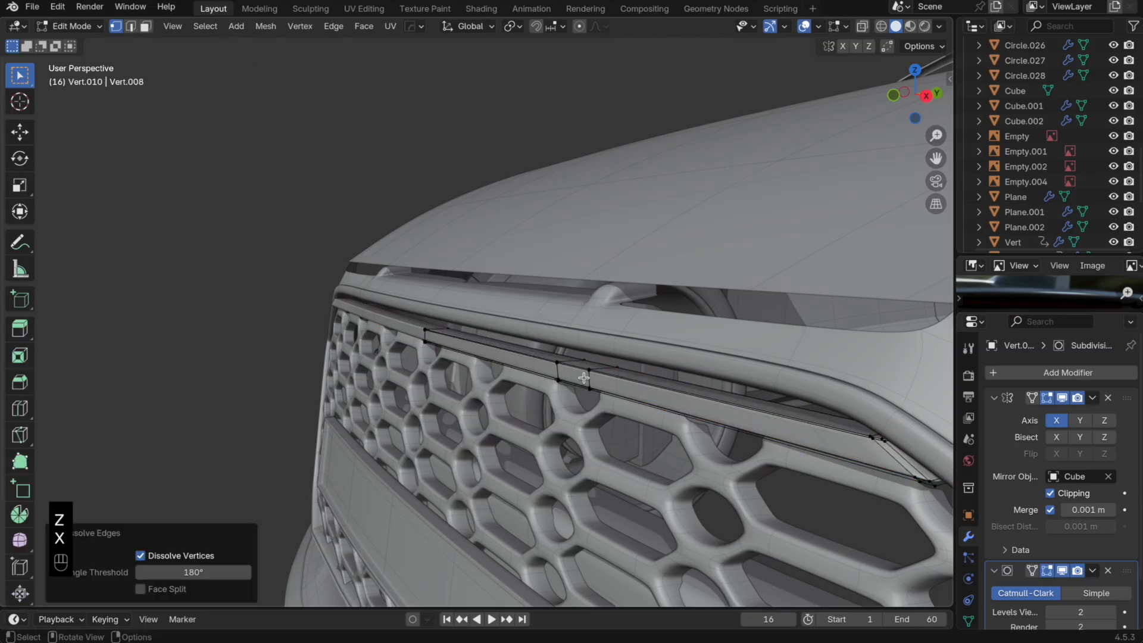
Step: Slide the two remaining middle edge loops apart, one toward the outer end and one toward the centre, and leave mesh editing
left_click(598, 380, "alt")
key("g")
key("g")
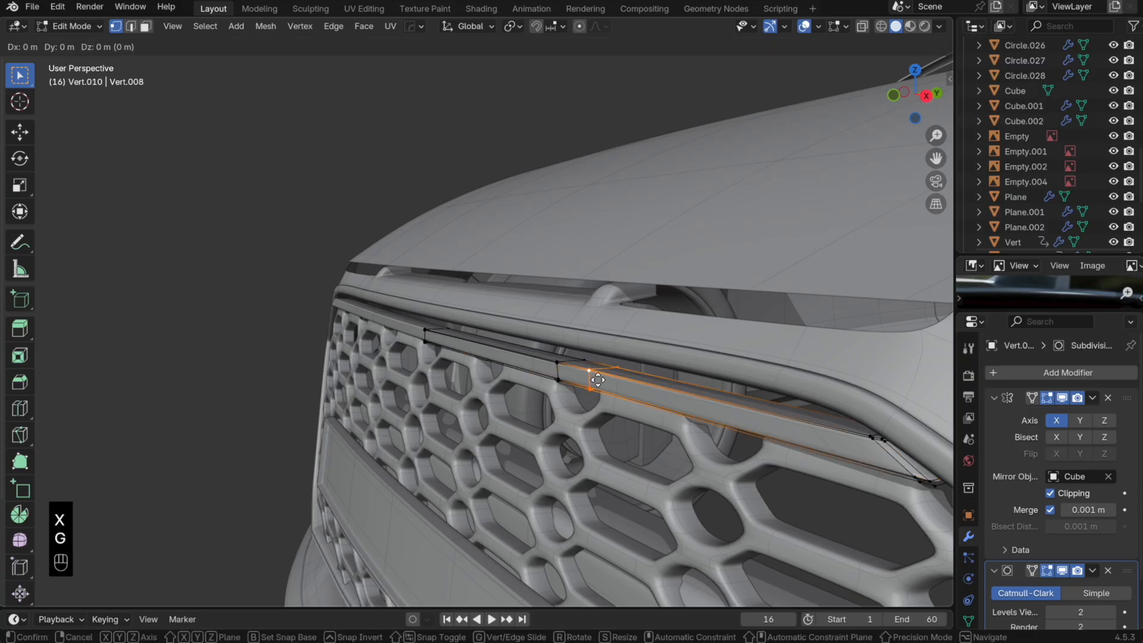
left_click(618, 382)
key("g")
key("g")
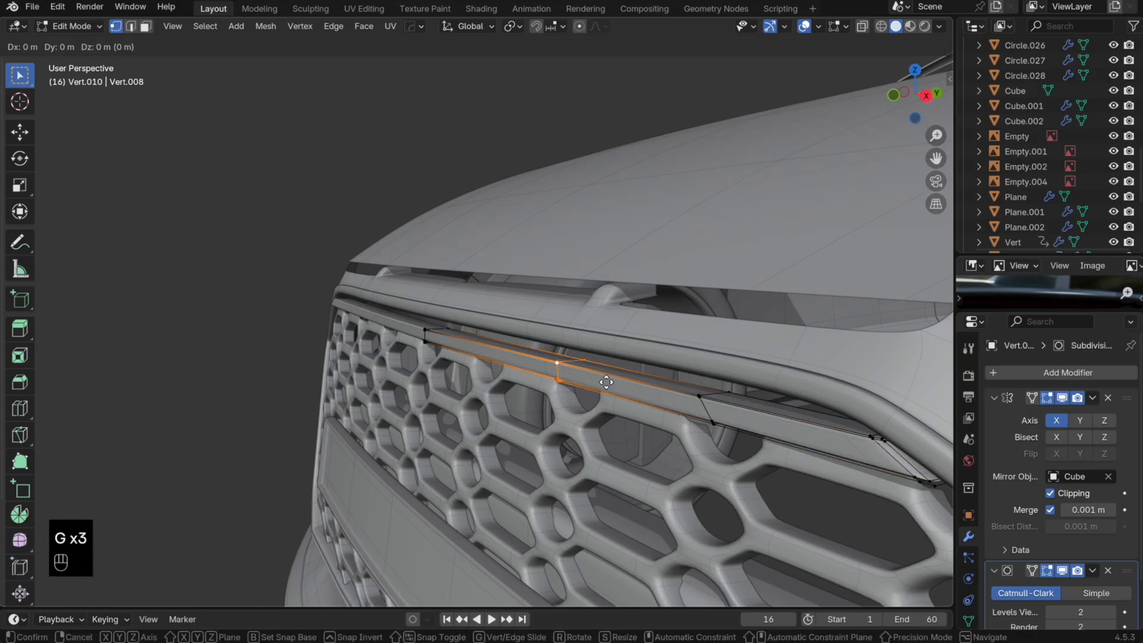
left_click(569, 384)
key("Tab")
Step: Dissolve the outer of the strip's two middle edge loops in see-through top view
key("KP_7")
key("alt+z")
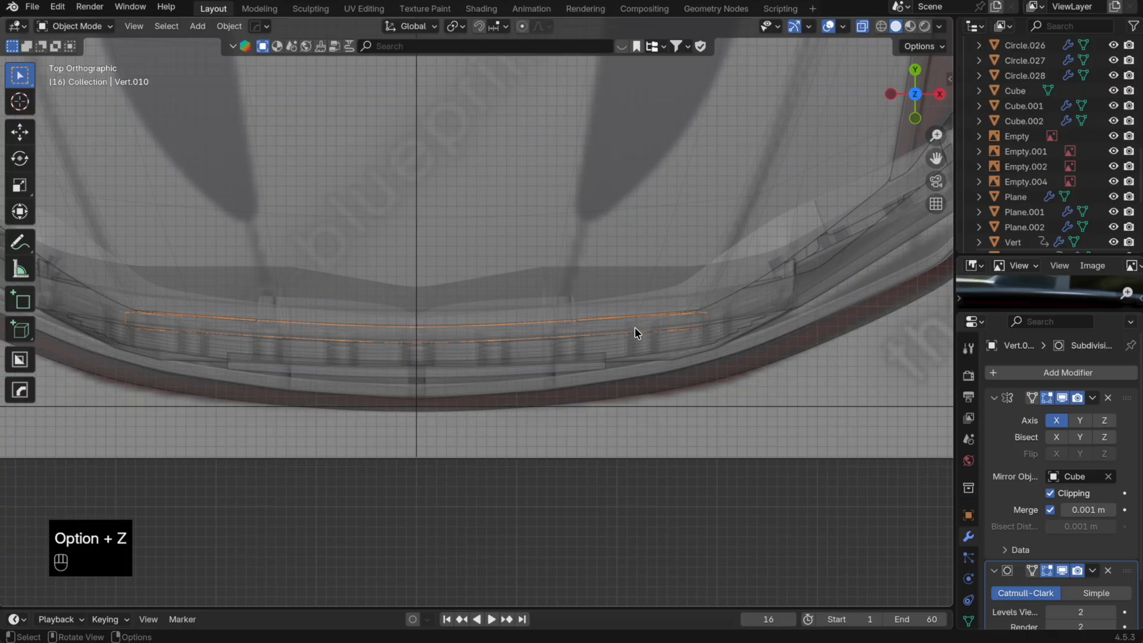
key("Tab")
left_click_drag(732, 367, 668, 286)
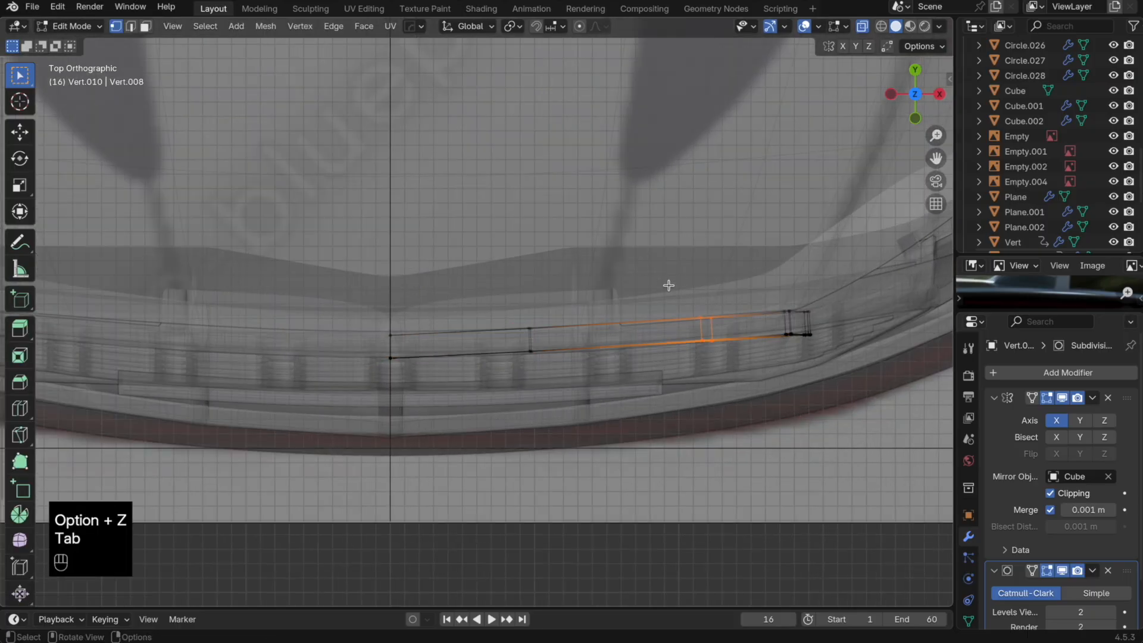
key("x")
left_click(669, 286)
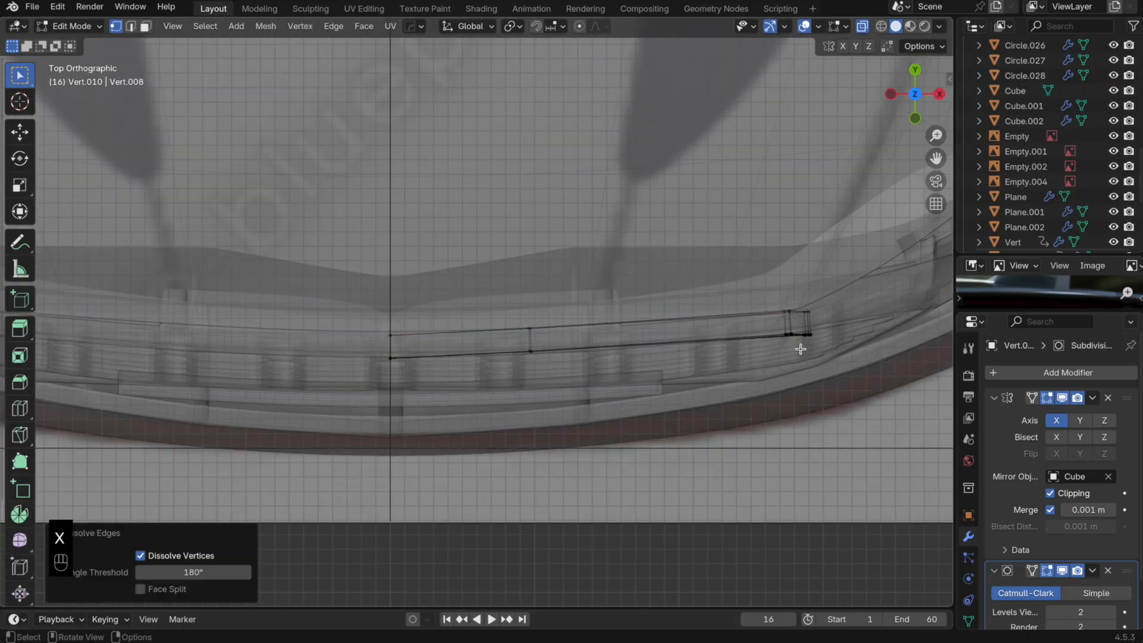
Step: Adjust the strip's outer end vertices along Y to follow the grille's curve and leave mesh editing
left_click_drag(800, 349, 817, 302)
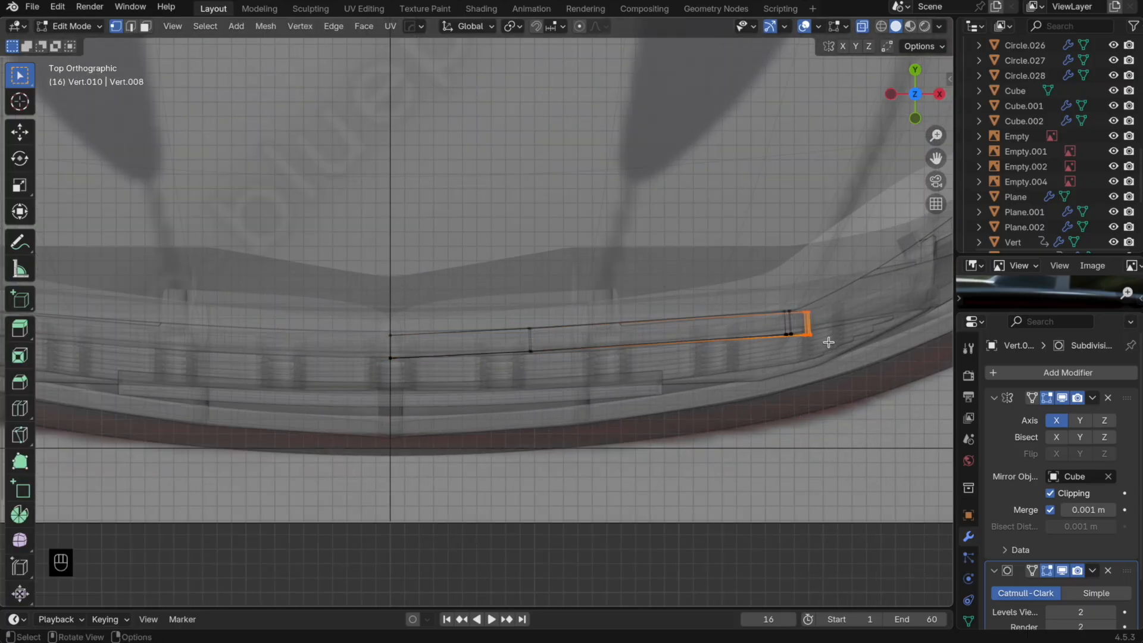
key("g")
key("y")
left_click(830, 341)
key("Tab")
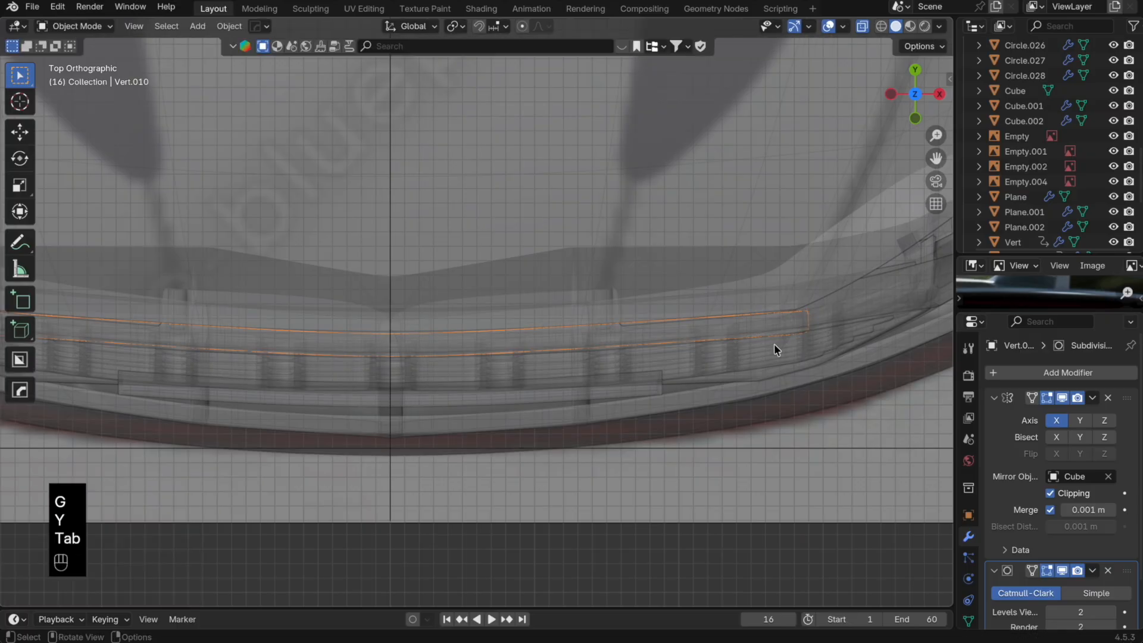
Step: Slide the trim strip's remaining middle edge loop along its length, then leave mesh editing and see-through display
key("Tab")
left_click(596, 348, "alt")
key("g")
key("g")
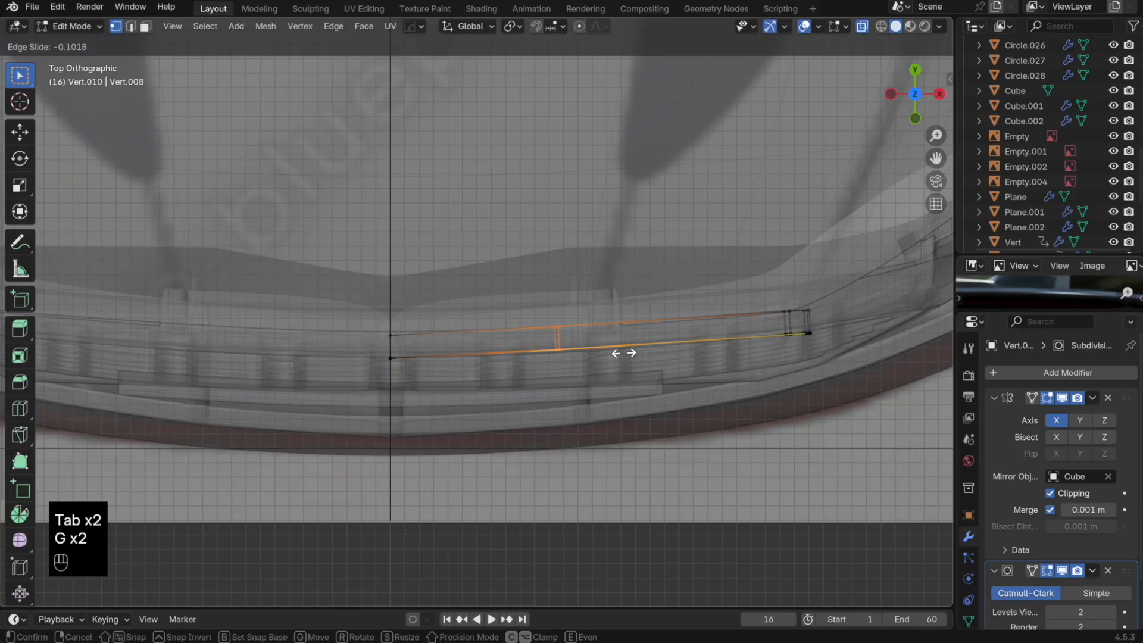
left_click(667, 349)
key("Tab")
key("alt+z")
Step: Shift the strip's outer end vertices along Y to sit under the grille frame and leave mesh editing
middle_click_drag(712, 377, 657, 294)
scroll(659, 295, "down", 3)
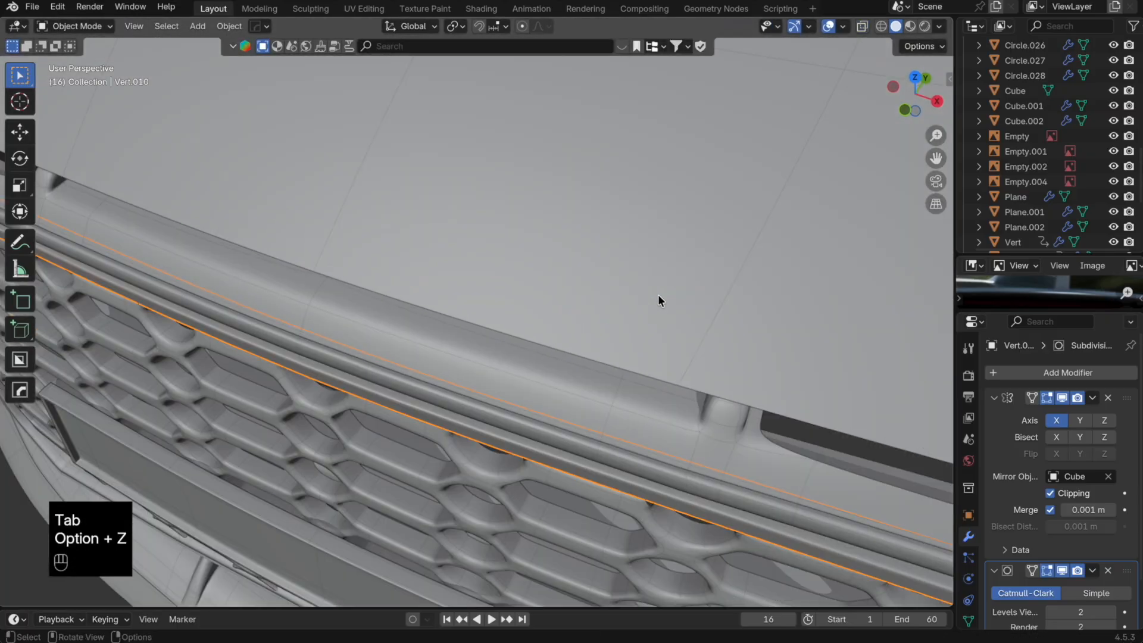
scroll(659, 294, "down", 5)
middle_click_drag(630, 331, 599, 249)
key("Tab")
key("alt+z")
key("alt+z")
key("alt+z")
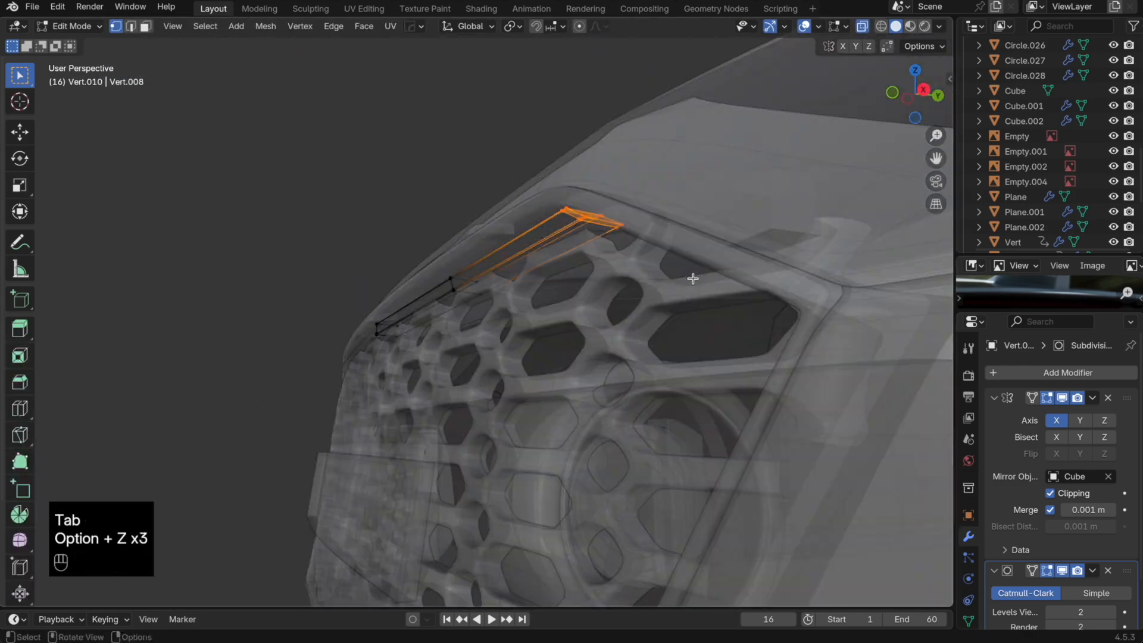
key("alt+z")
key("g")
key("y")
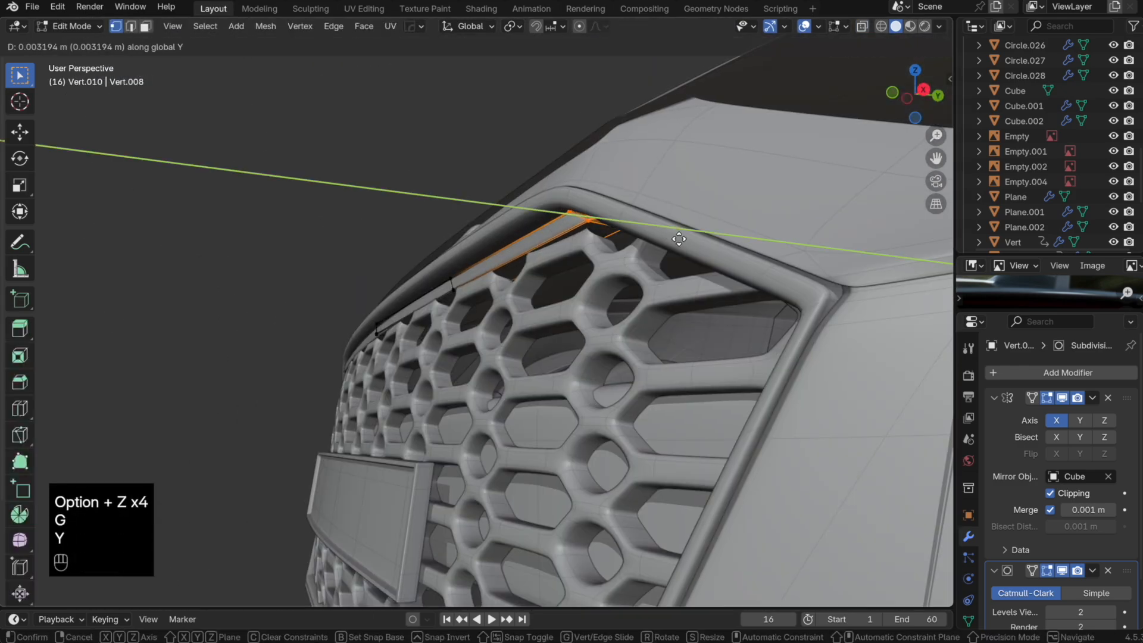
left_click(665, 242)
key("Tab")
Step: Select the whole strip mesh and nudge it slightly along Y, then leave mesh editing
middle_click_drag(543, 280, 632, 415)
key("Tab")
key("a")
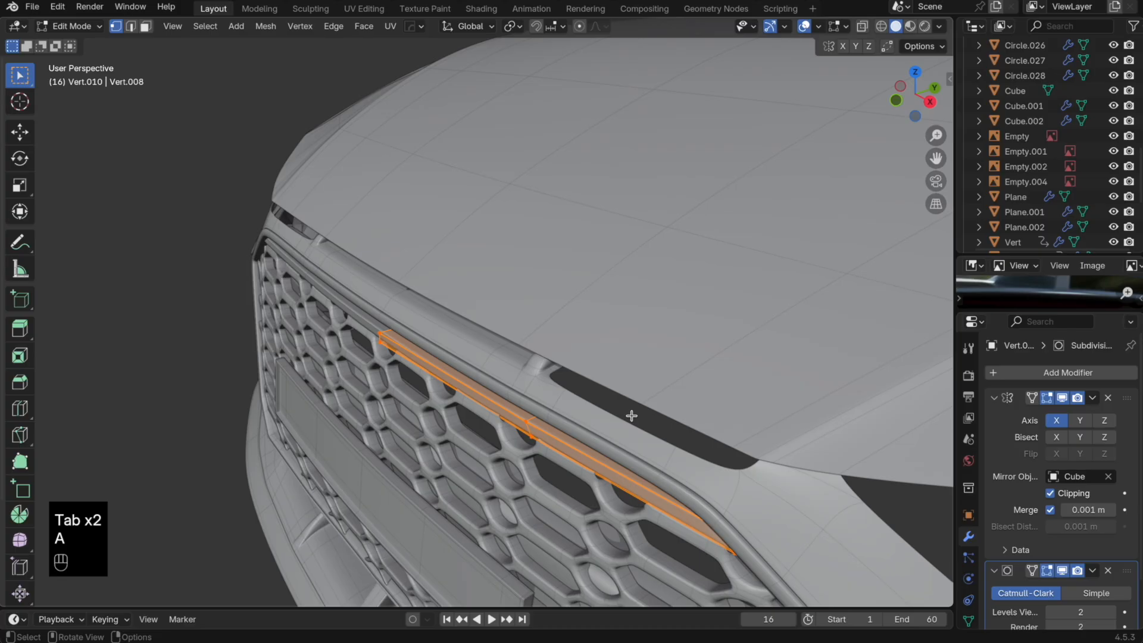
key("g")
key("y")
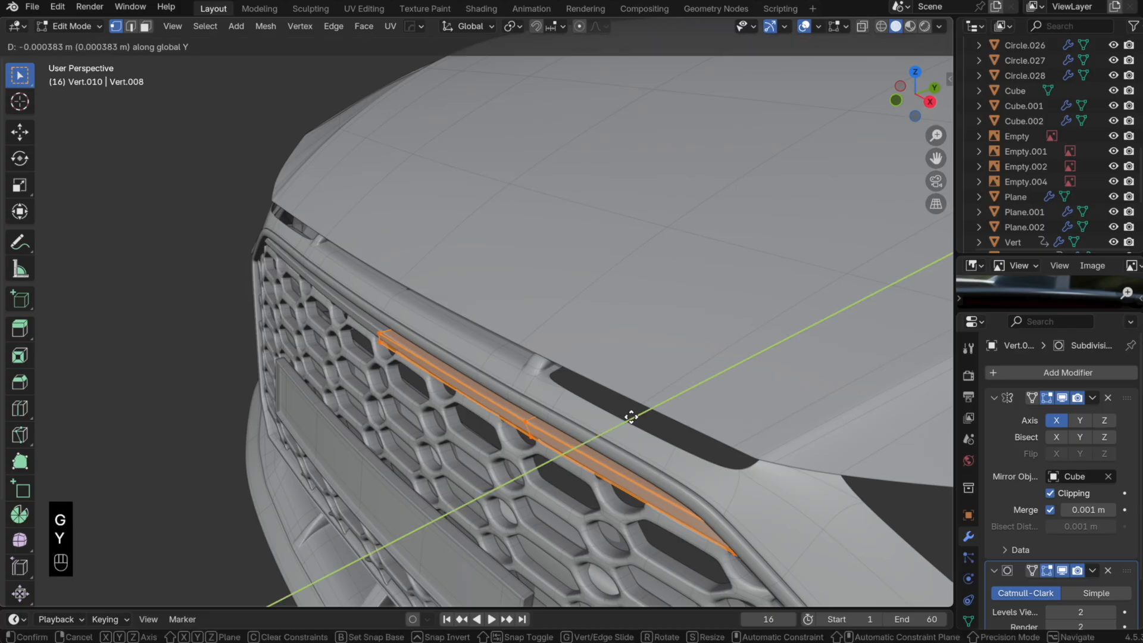
left_click(631, 418)
key("Tab")
Step: Adjust the strip's centre vertices along Y to follow the grille's curve and leave mesh editing
key("Tab")
key("alt+z")
key("alt+z")
middle_click_drag(419, 406, 461, 356)
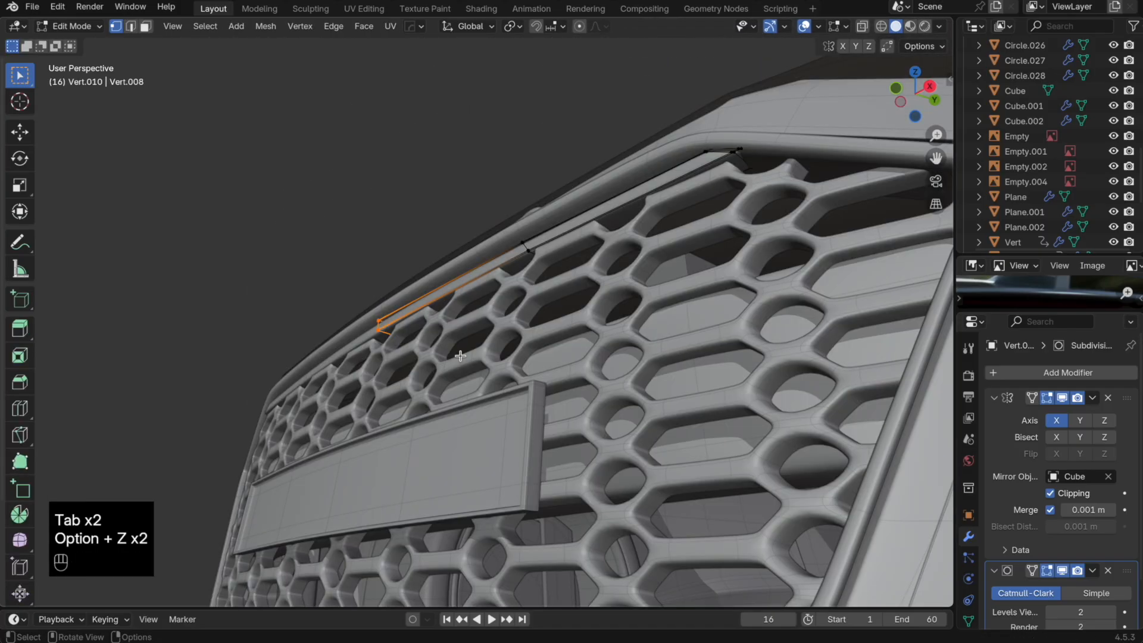
key("g")
key("y")
left_click(462, 352)
key("Tab")
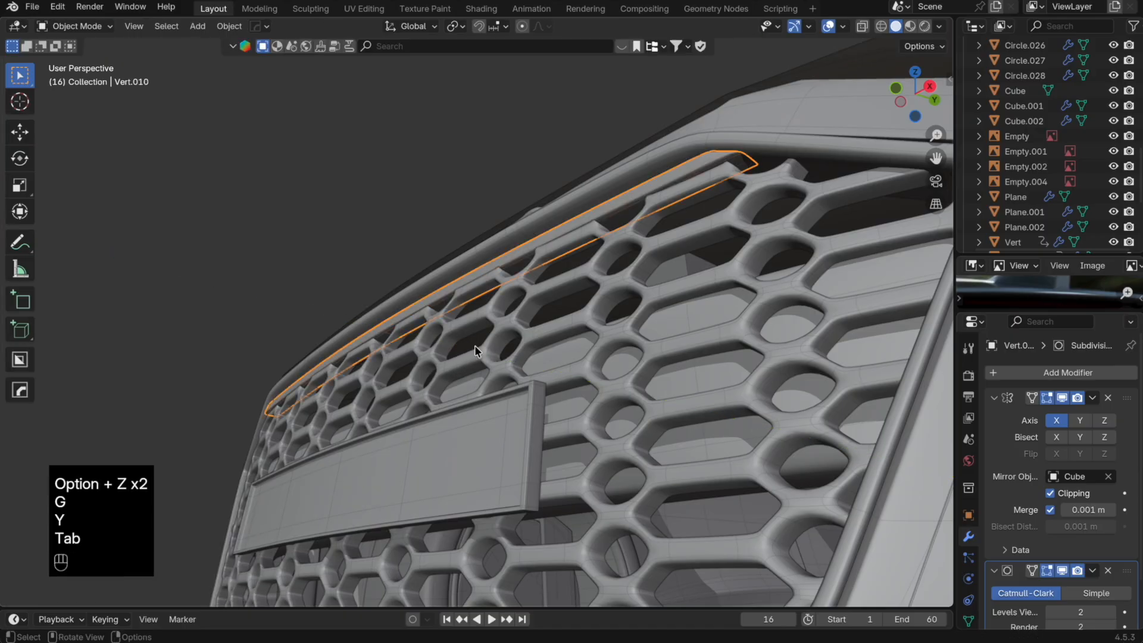
key("Tab")
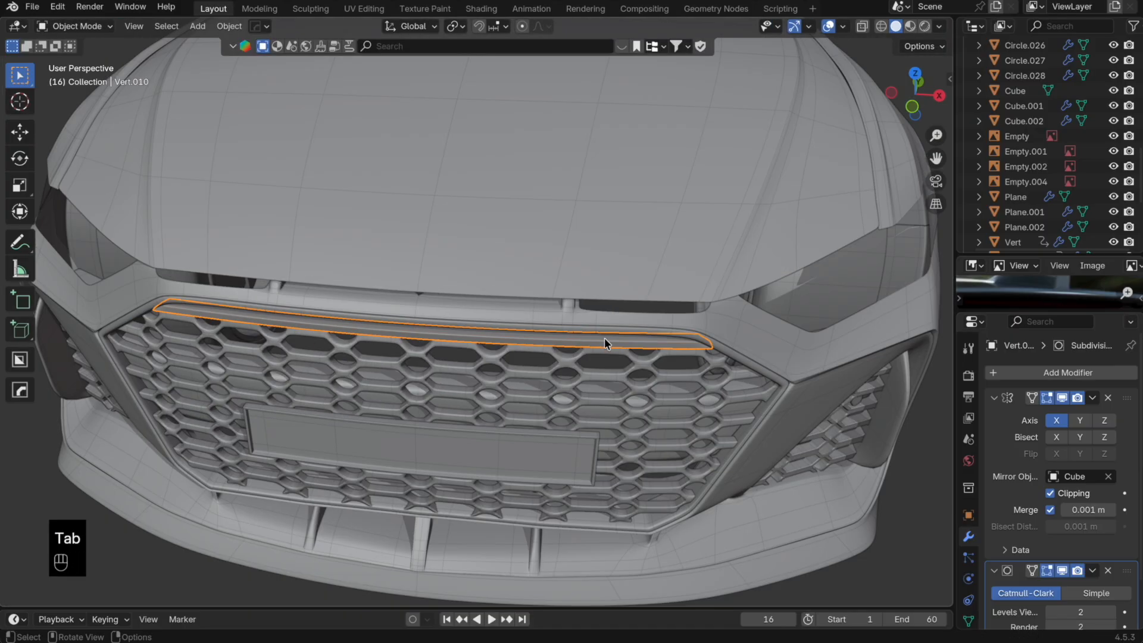
Step: Fill the open boundary loop at the end of a cut honeycomb strut in the top row with a face
middle_click_drag(605, 337, 530, 312)
scroll(530, 312, "down", 1)
middle_click_drag(169, 266, 421, 255)
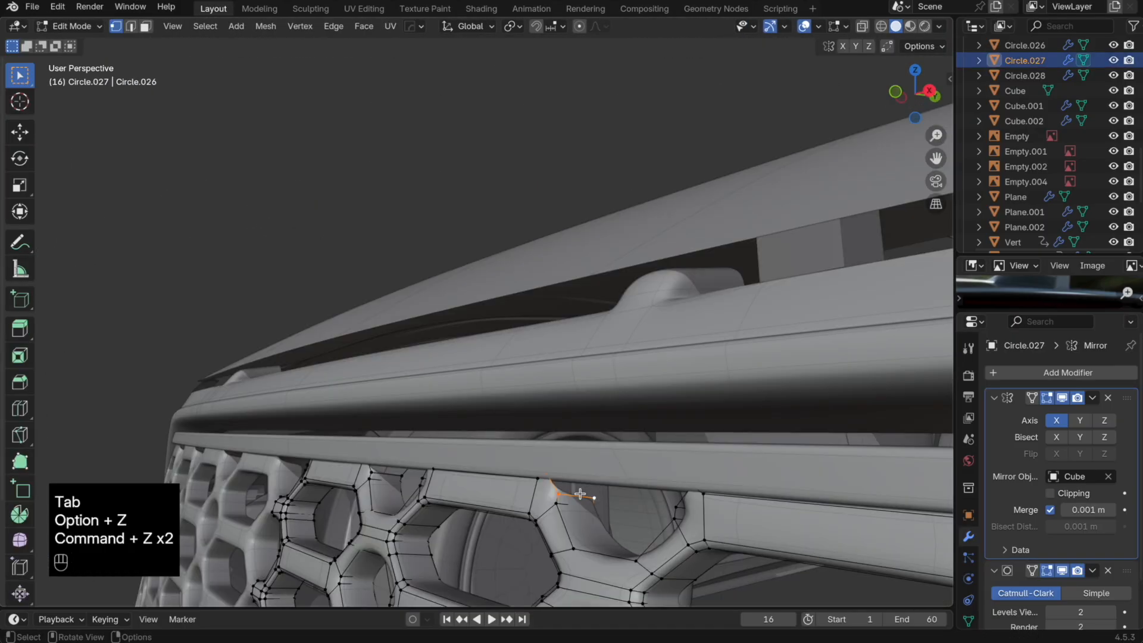
left_click(575, 493, "alt")
key("alt+z")
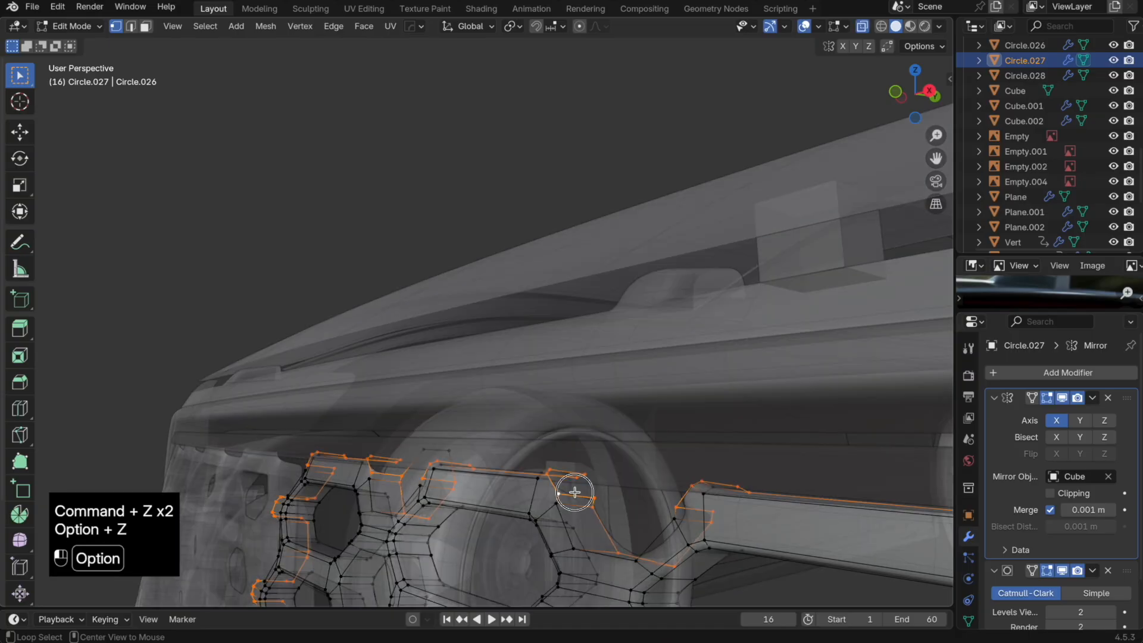
left_click(573, 493)
key("f")
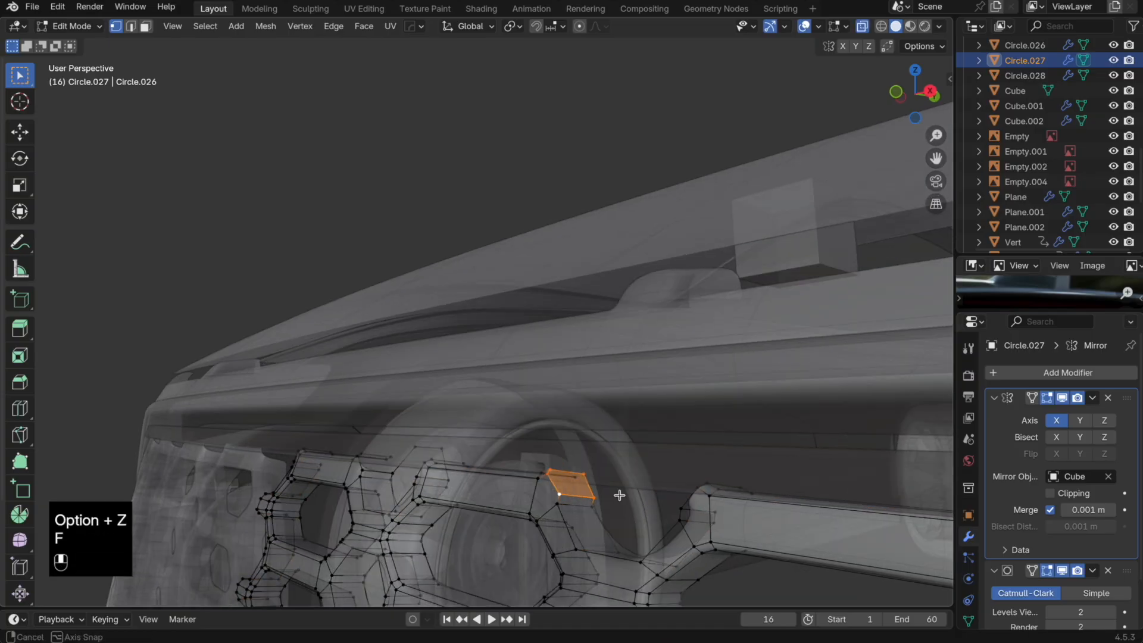
Step: Fill the remaining open strut ends along the honeycomb's top row, working towards the grille's outer corner
middle_click_drag(609, 491, 694, 492, "alt")
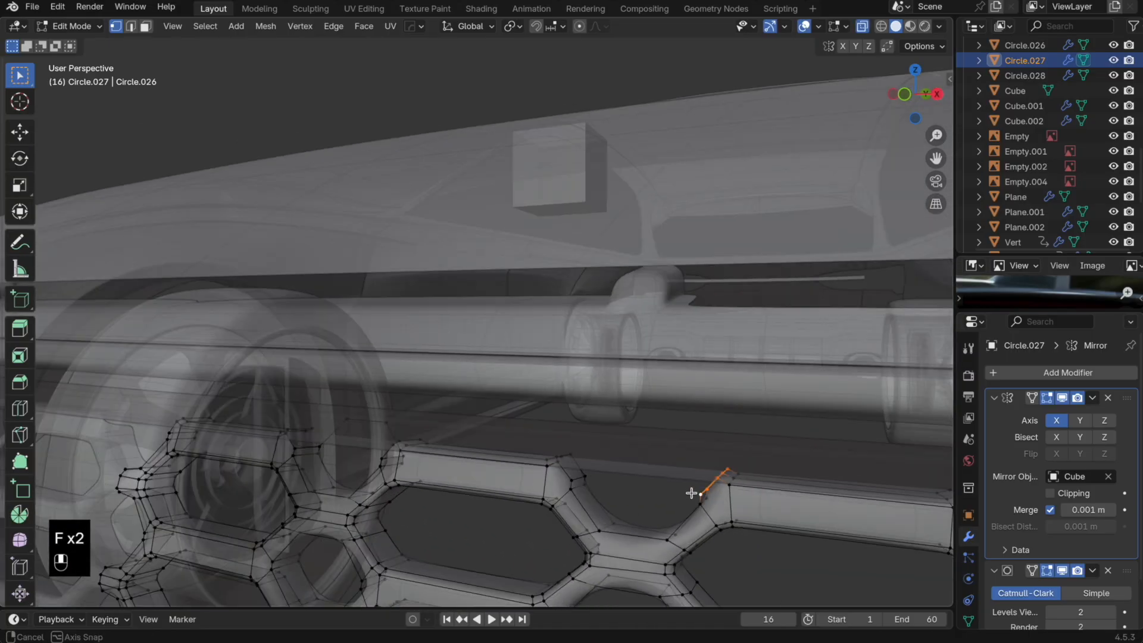
middle_click_drag(834, 535, 494, 440, "shift")
left_click(356, 360)
key("f")
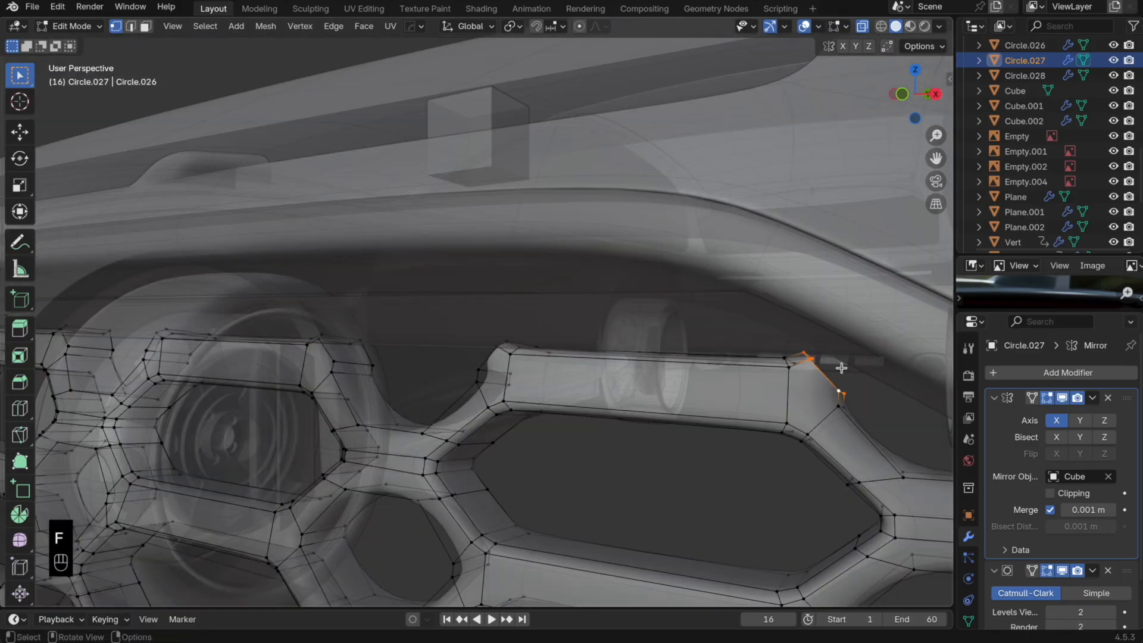
key("f")
left_click(485, 361, "alt")
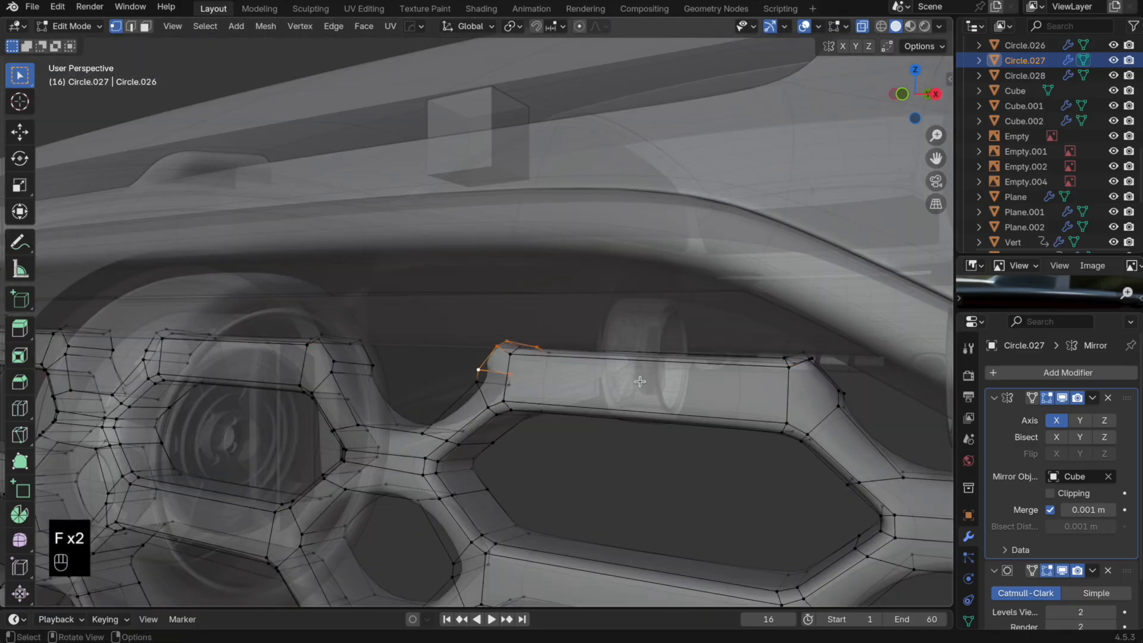
key("f")
middle_click_drag(893, 424, 694, 400, "shift")
left_click(691, 358, "alt")
key("f")
scroll(725, 406, "down", 4)
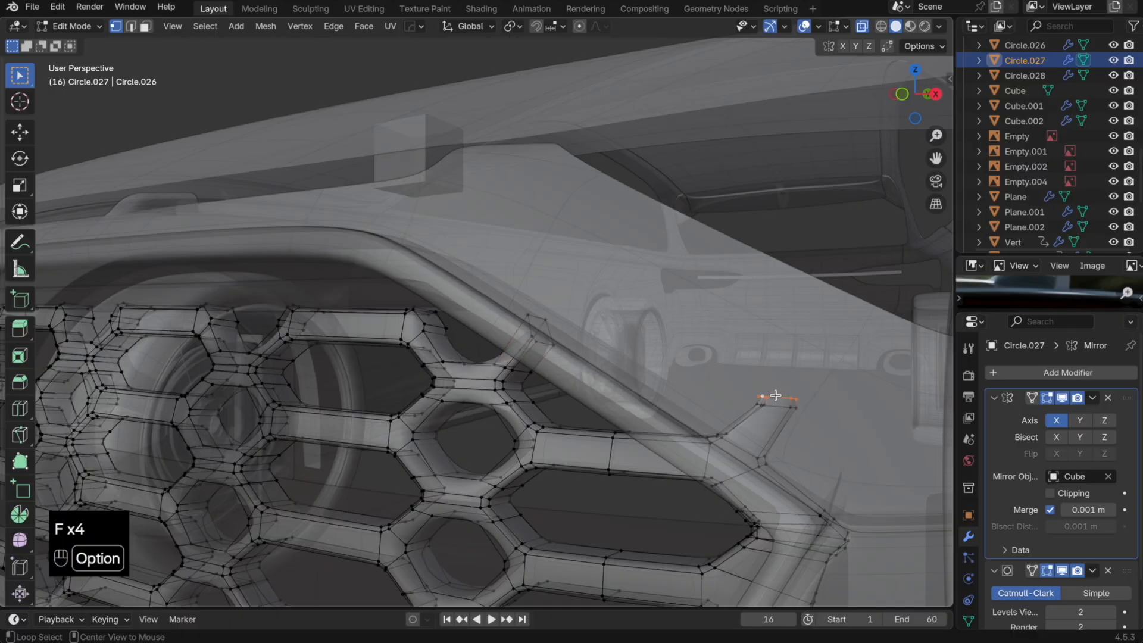
Step: Delete the end vertices of the stub jutting past the frame above the outer corner and select its open edge loop
key("x")
left_click(765, 293)
left_click(778, 407, "alt")
Step: Try to delete the vertices of the stub end below the honeycomb's outer corner, then undo the deletion
middle_click_drag(768, 410, 584, 298)
key("x")
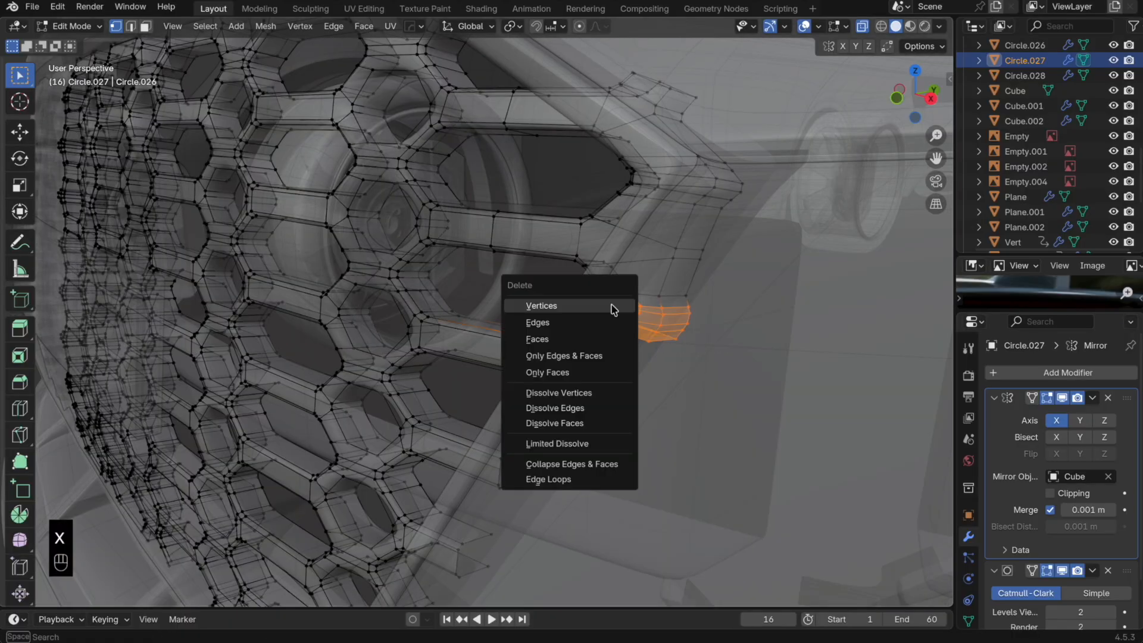
left_click(615, 307)
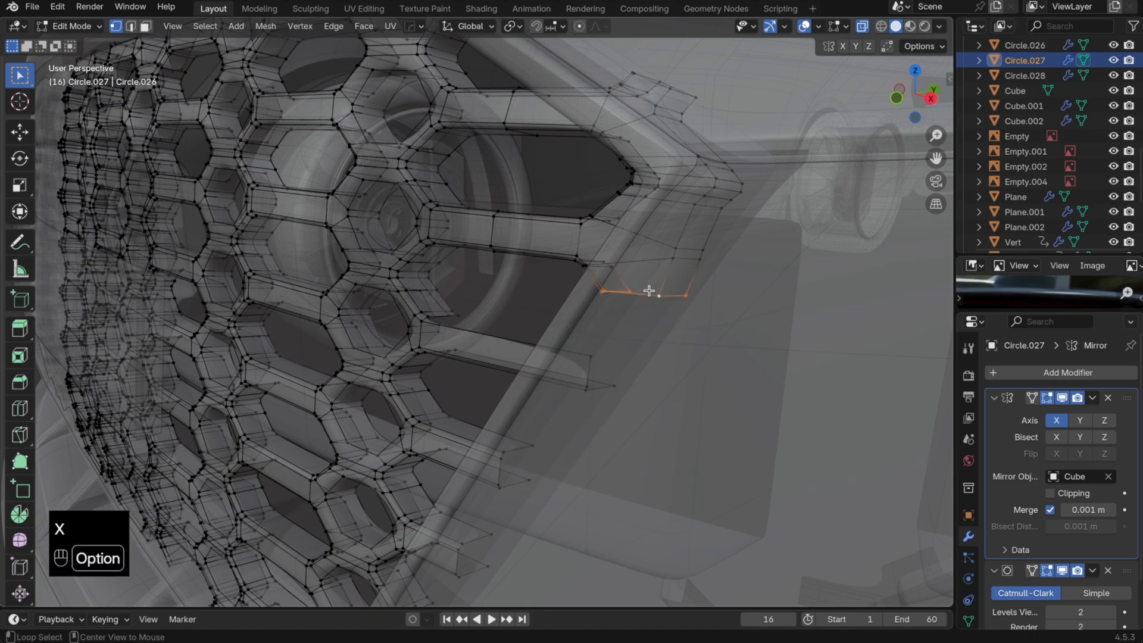
key("super+z")
key("super+z")
Step: Delete the vertices of the stub end below the outer corner and select the remaining open edge loop
middle_click_drag(649, 290, 667, 315)
key("x")
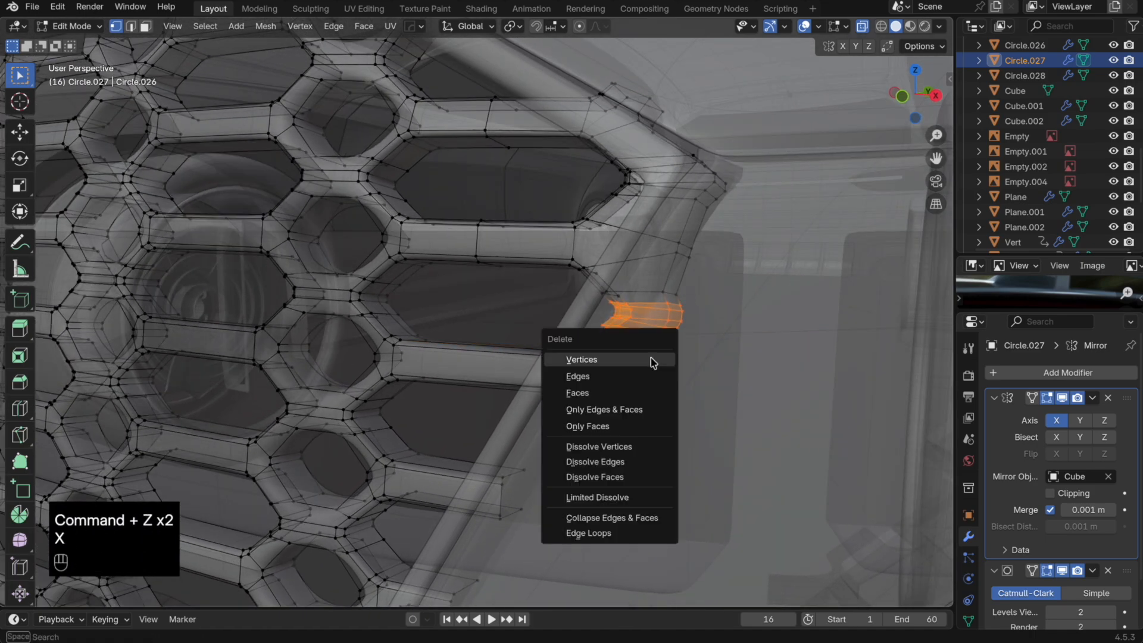
left_click(653, 360)
left_click(643, 290, "alt")
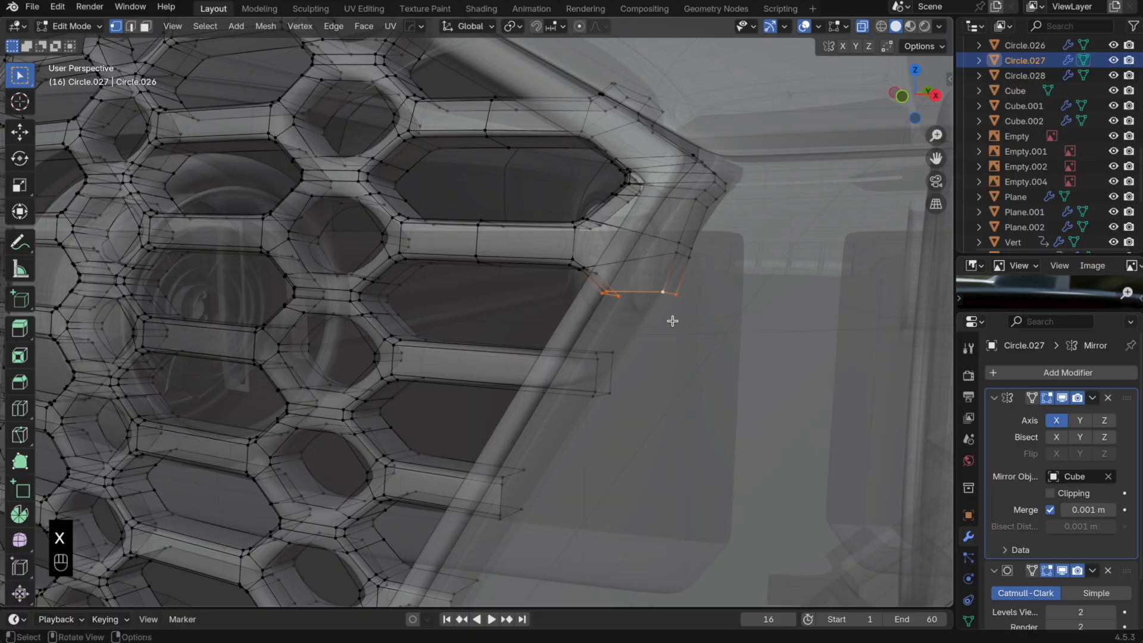
Step: Cap the open ends of the lower outer honeycomb bars and slide the lowest bar's end inward towards the frame
key("Tab")
middle_click_drag(562, 344, 464, 371)
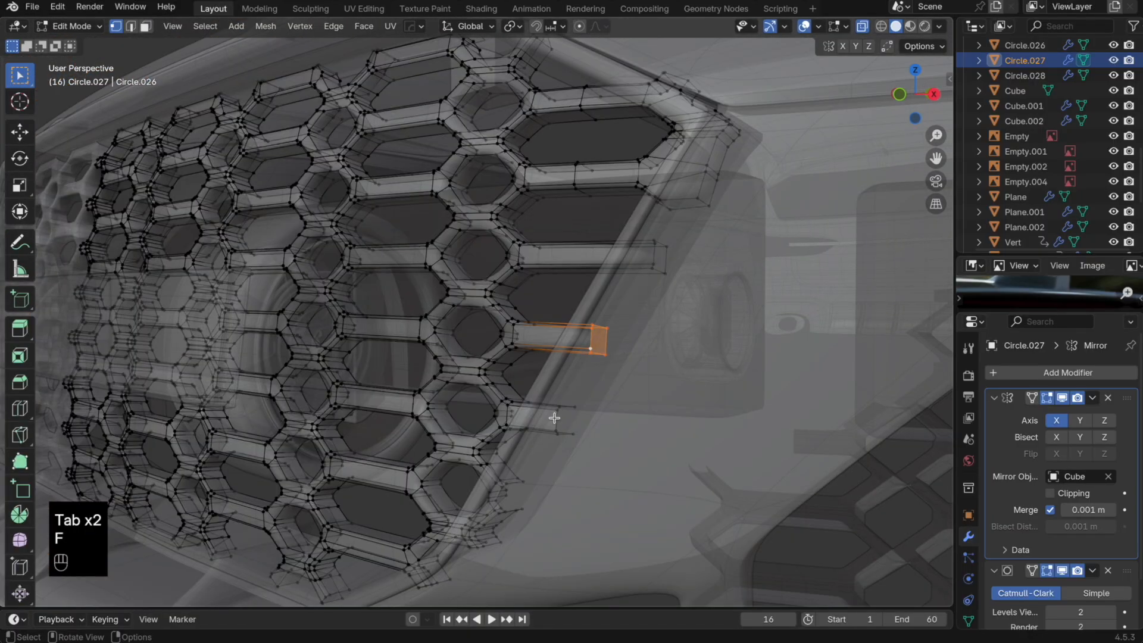
left_click(561, 422, "alt")
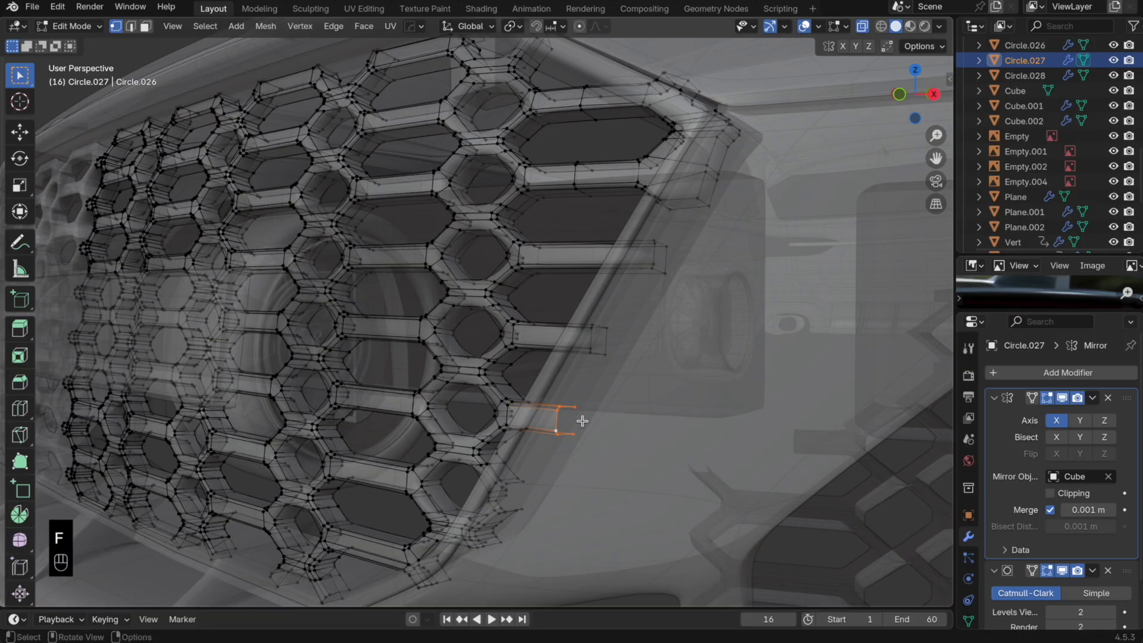
key("g")
key("g")
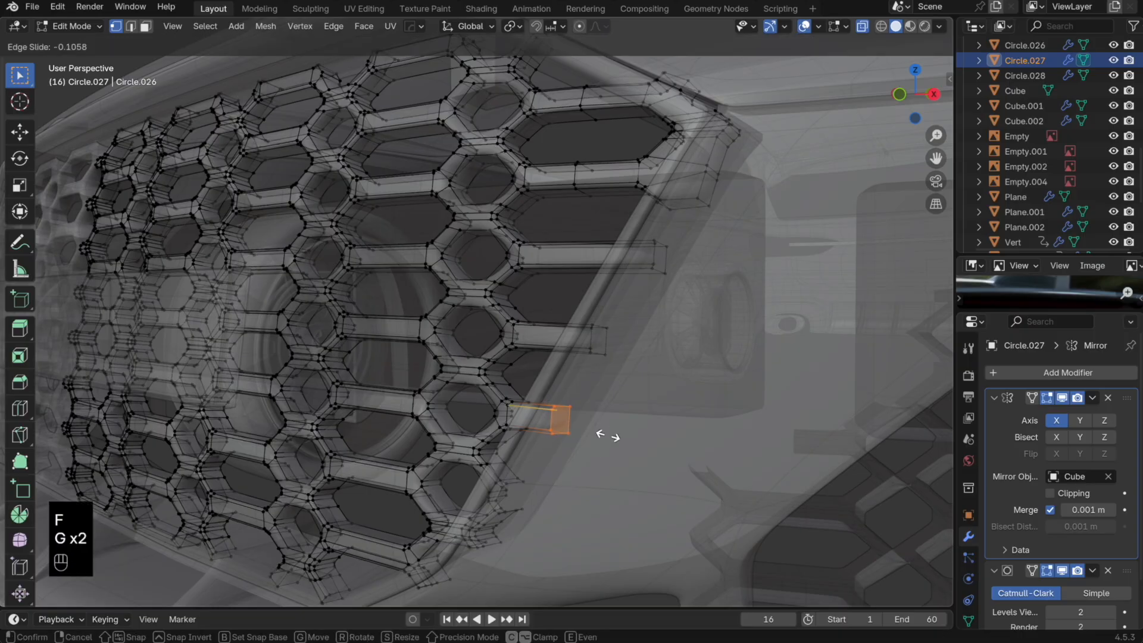
left_click(595, 436)
middle_click_drag(595, 435, 640, 411)
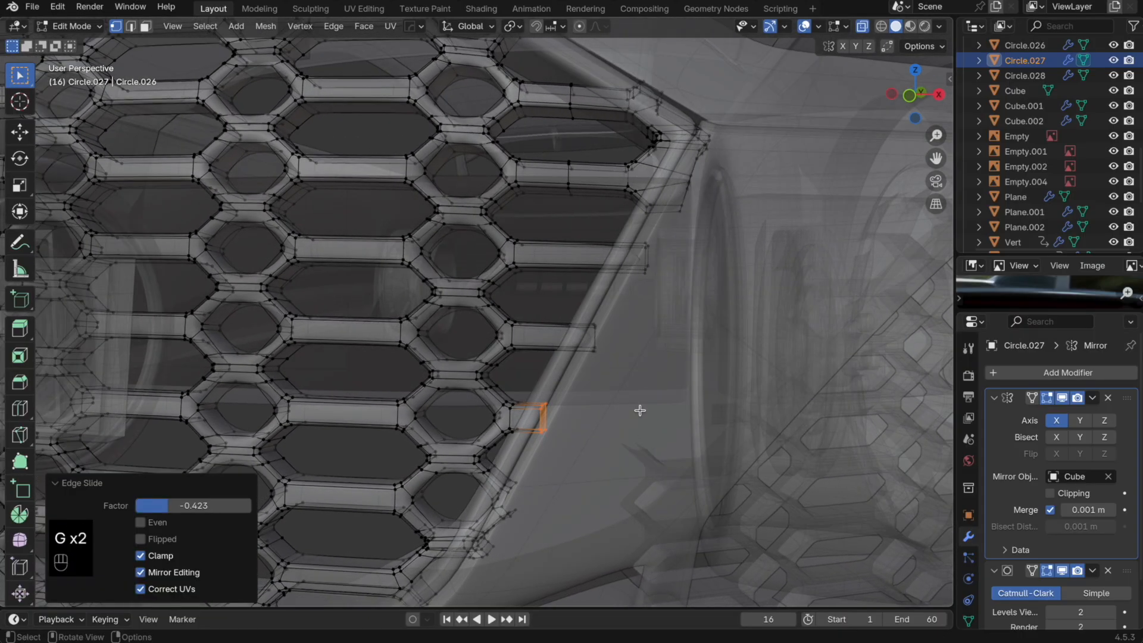
Step: Add one loop cut close to the outer end of each of the two capped bars above the shortened one
left_click_drag(572, 305, 571, 303)
key("Tab")
key("Tab")
key("super+r")
left_click(575, 332)
left_click(606, 329)
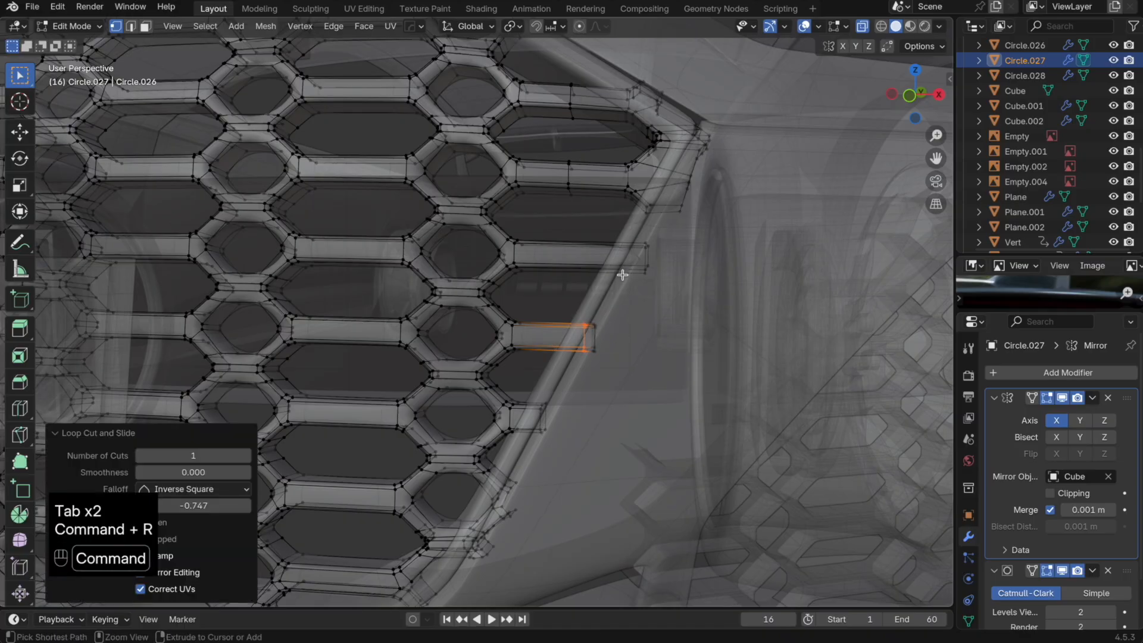
key("super+r")
left_click(583, 257)
left_click(671, 259)
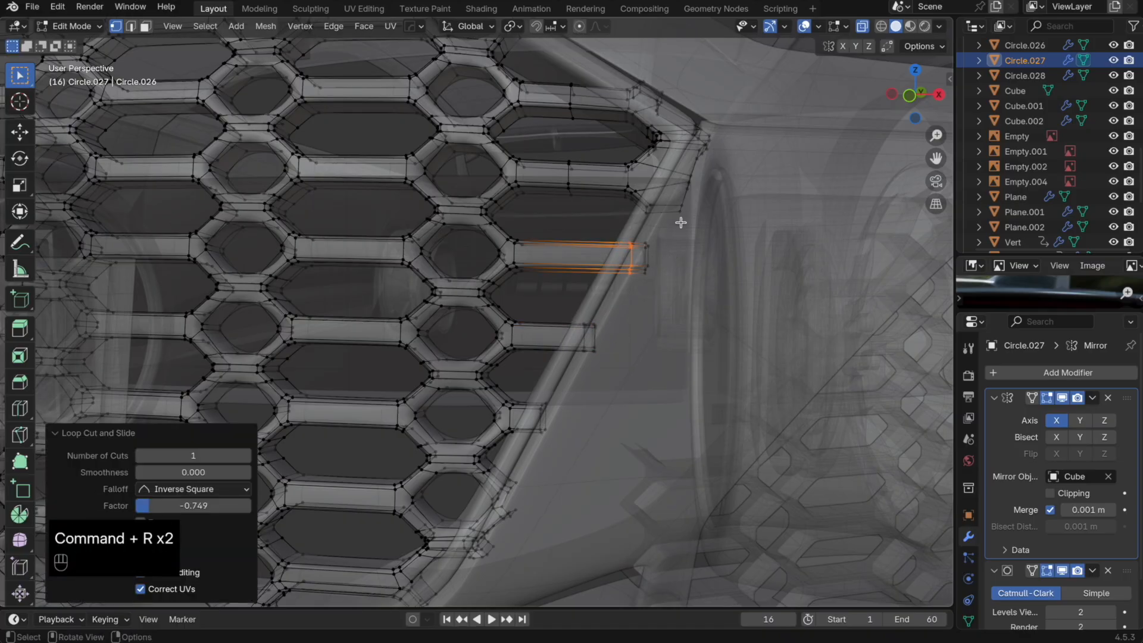
Step: Add loop cuts near the end of the stub below the outer corner and of the shortened lowest bar
key("super+r")
left_click(669, 194)
left_click(668, 206)
key("super+r")
left_click(527, 420)
left_click(536, 420)
Step: Delete the stray vertices hanging above a gap in the honeycomb's top row
middle_click_drag(464, 516, 590, 367, "shift")
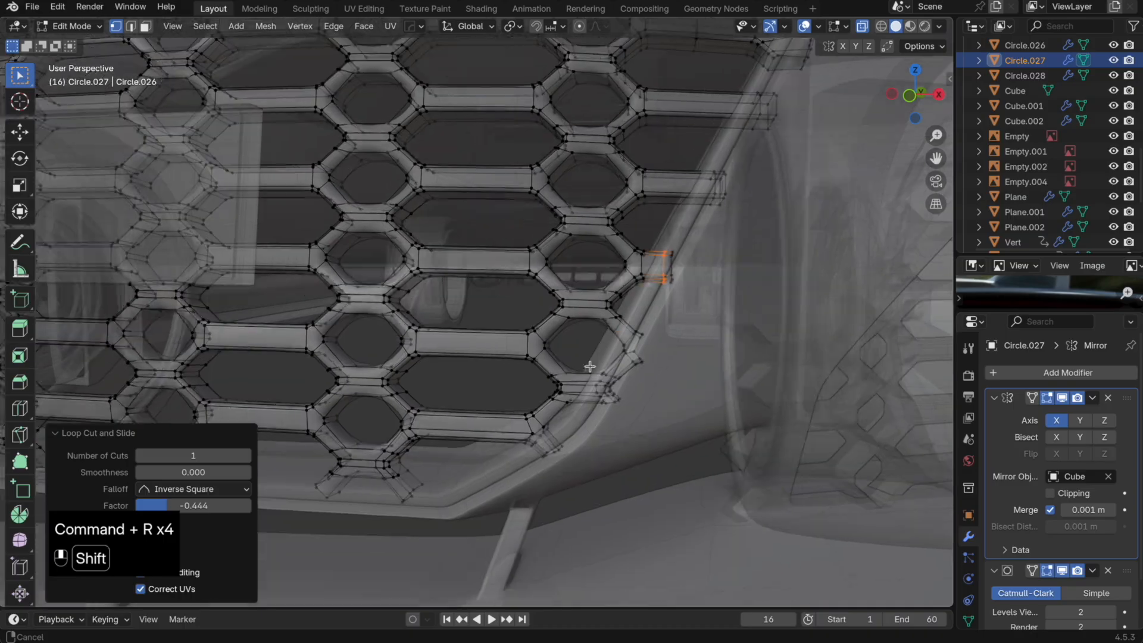
key("x")
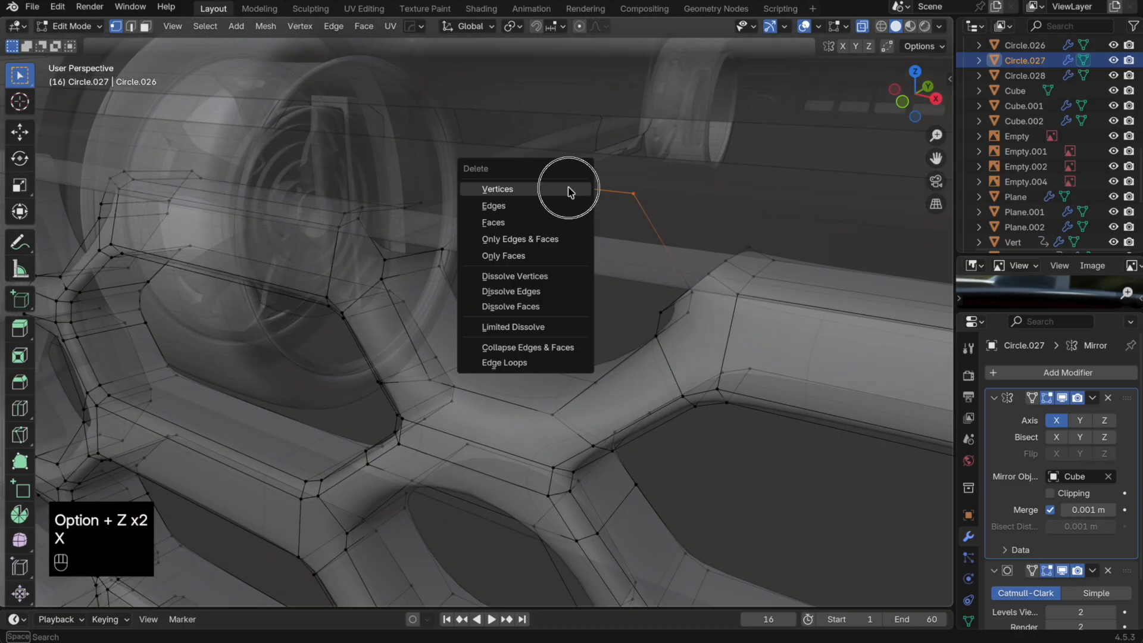
left_click(572, 191)
Step: Fill the open strut ends on both sides of the top row gap, then leave mesh editing and see-through display
left_click(421, 250, "ctrl")
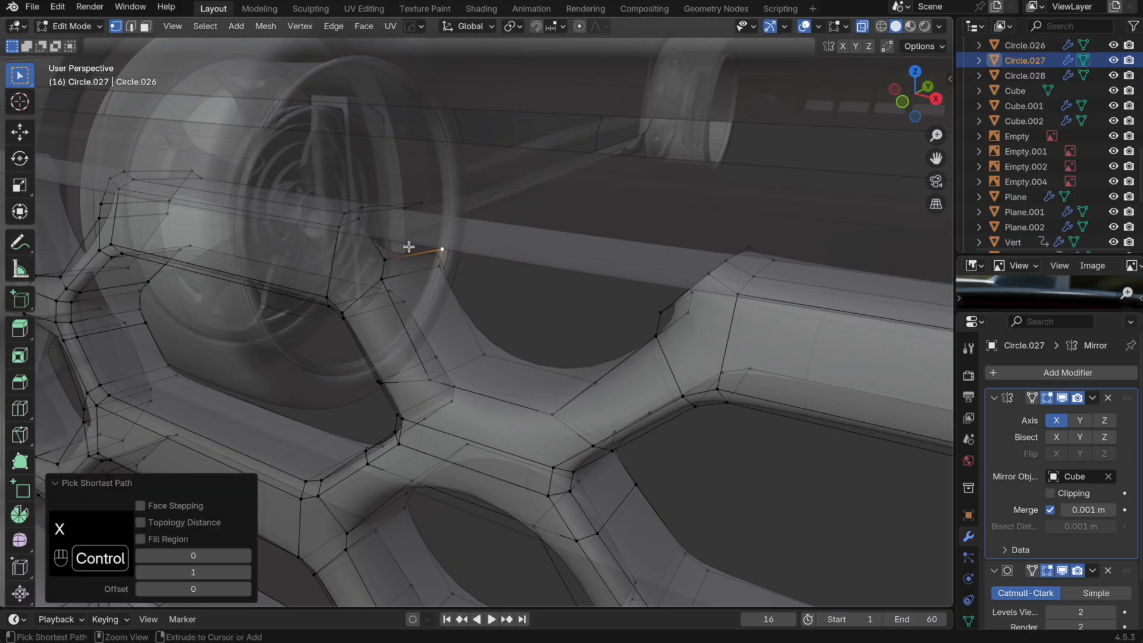
left_click(408, 248, "alt")
key("f")
left_click(691, 268, "alt")
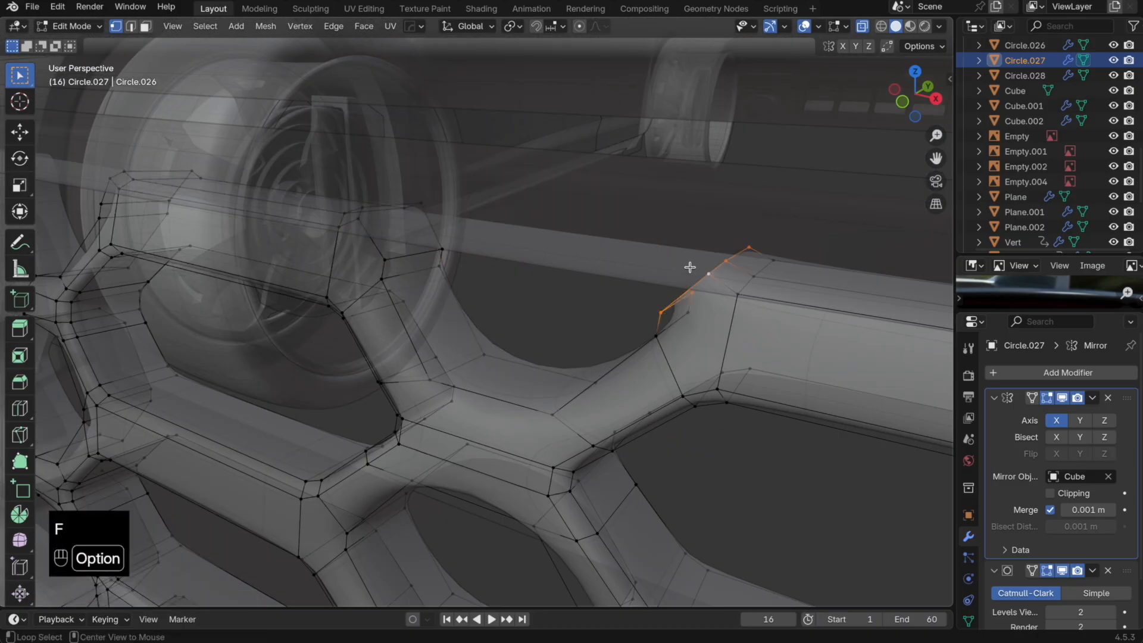
key("f")
scroll(708, 277, "down", 7)
key("Tab")
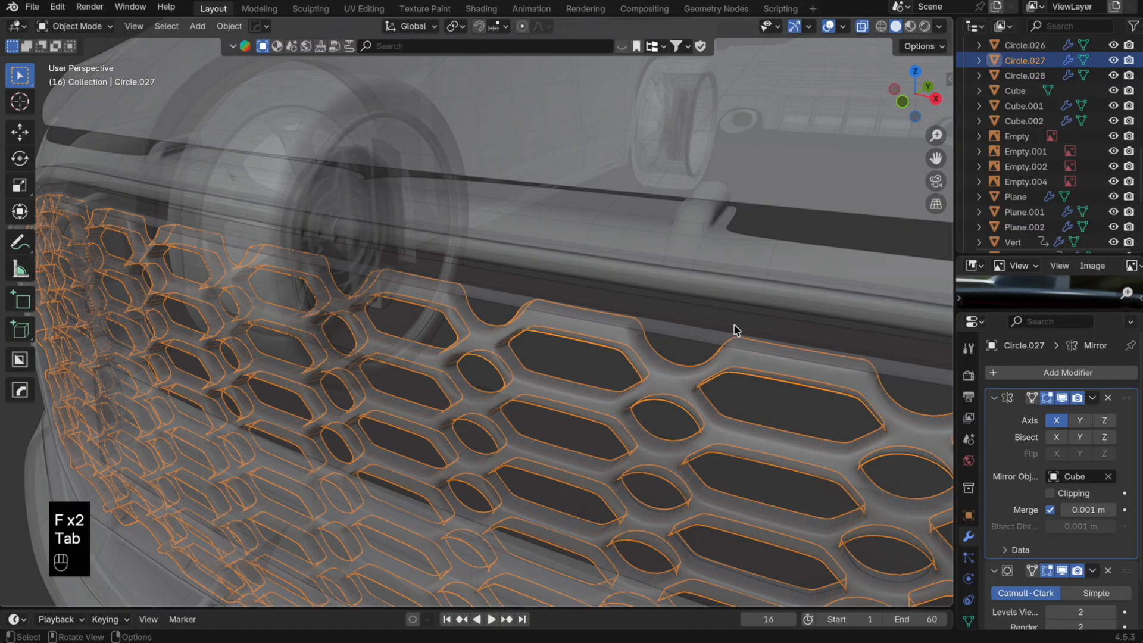
key("alt+z")
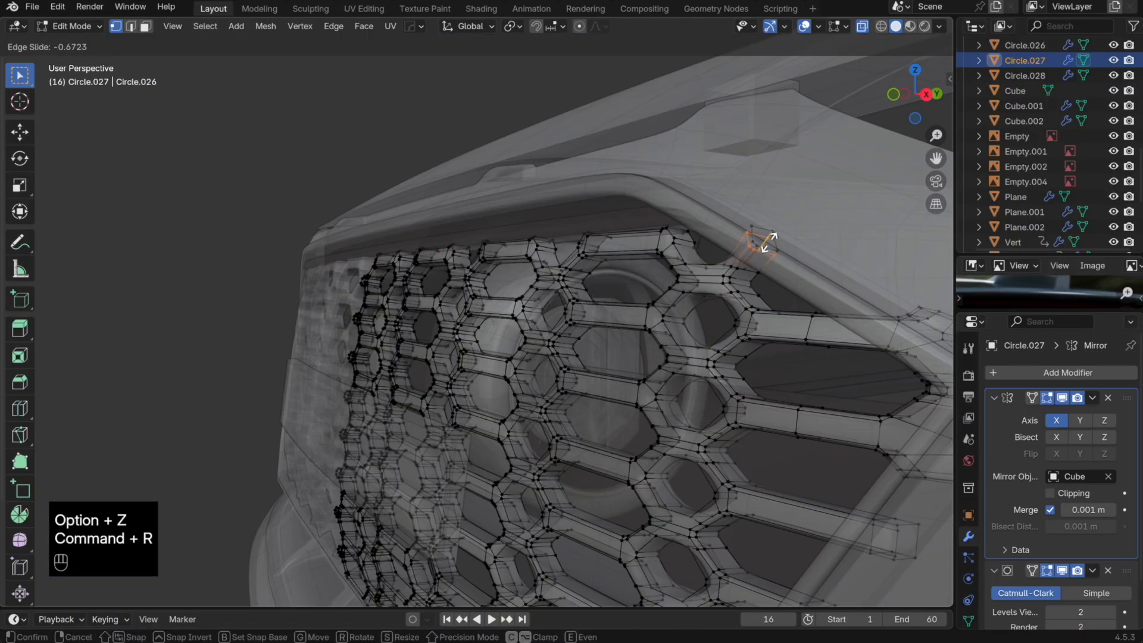
Step: Place a loop cut near the end of the stub behind the frame's sloping upper edge and leave mesh editing
left_click(768, 243)
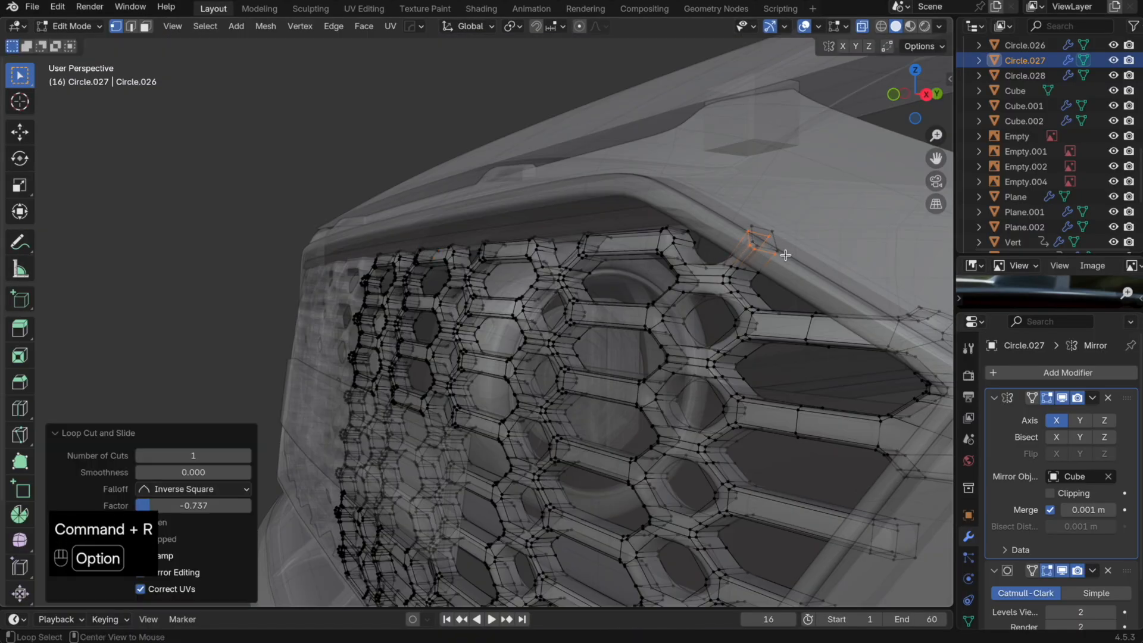
scroll(759, 268, "down", 5)
key("alt+z")
key("Tab")
Step: Select the vertices of the honeycomb's outer corner piece, including those hidden behind the frame, using see-through display
middle_click_drag(760, 301, 663, 299)
scroll(664, 299, "up", 6)
key("Tab")
key("alt+z")
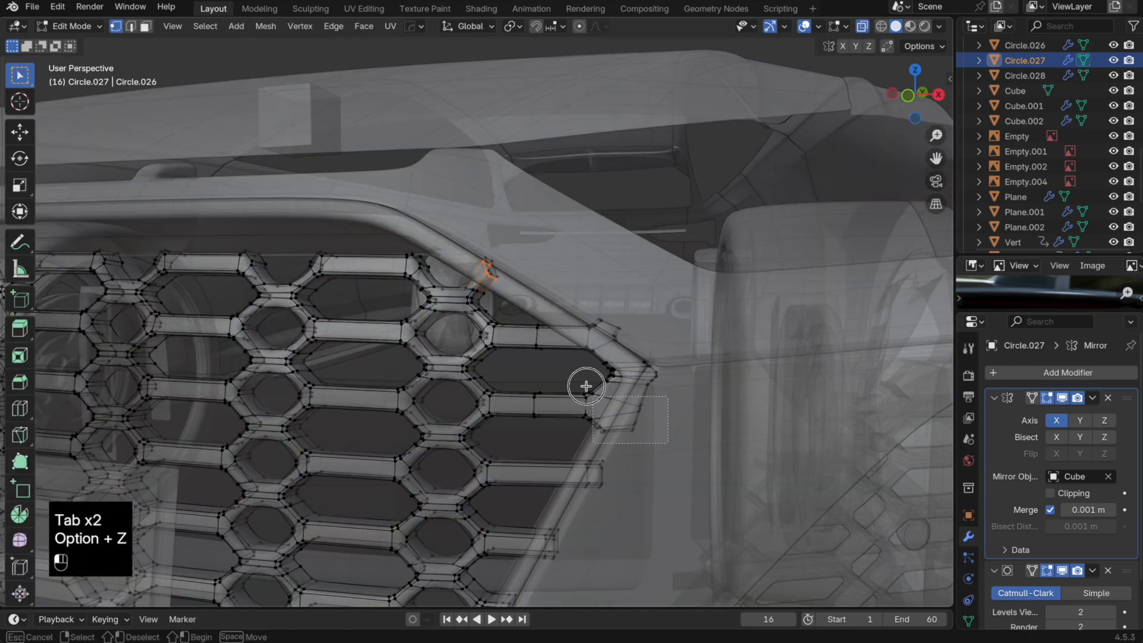
left_click_drag(560, 302, 560, 304)
key("alt+z")
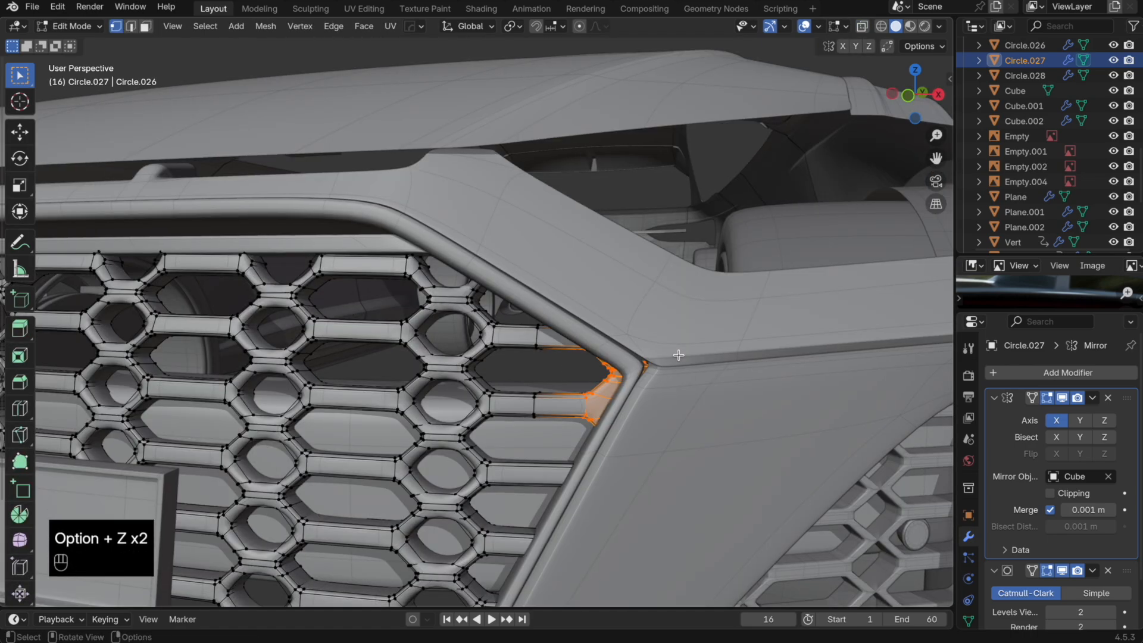
Step: Try to move the corner vertices about 0.011 m outward along X, and undo the move
key("g")
key("x")
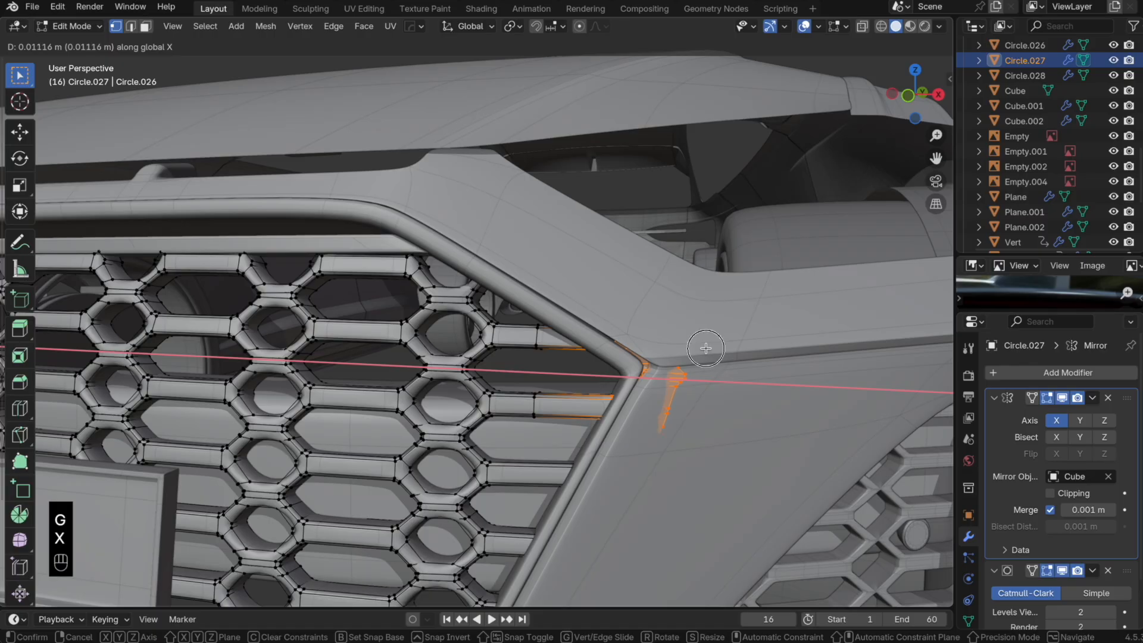
left_click(705, 348)
key("Tab")
scroll(705, 347, "down", 8)
left_click(702, 352)
middle_click_drag(669, 339, 570, 343)
scroll(632, 359, "up", 10)
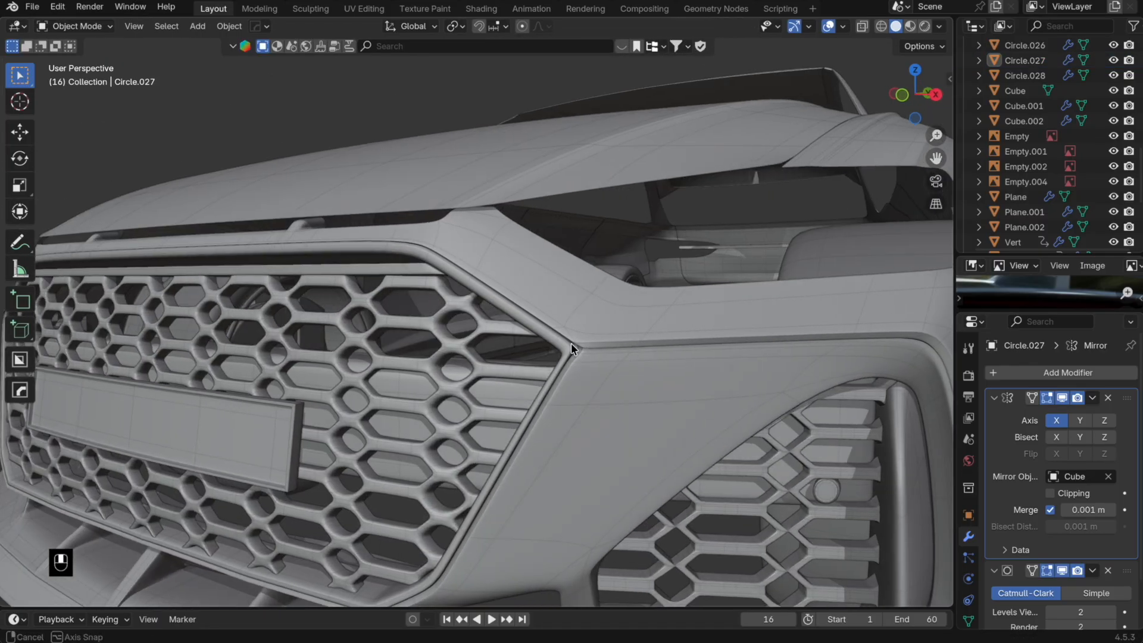
key("super+z")
key("super+z")
key("super+z")
Step: Move the selected outer corner vertices slightly along X to refit them behind the frame, and leave mesh editing and see-through display
scroll(614, 339, "down", 4)
key("alt+z")
scroll(727, 379, "up", 8)
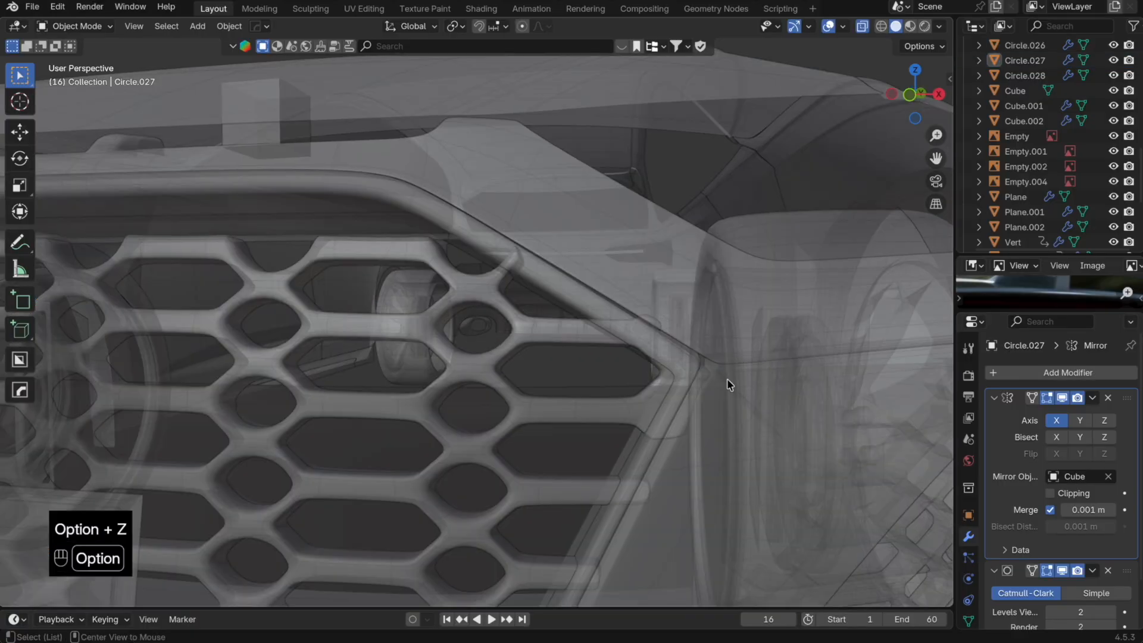
key("Tab")
key("g")
key("x")
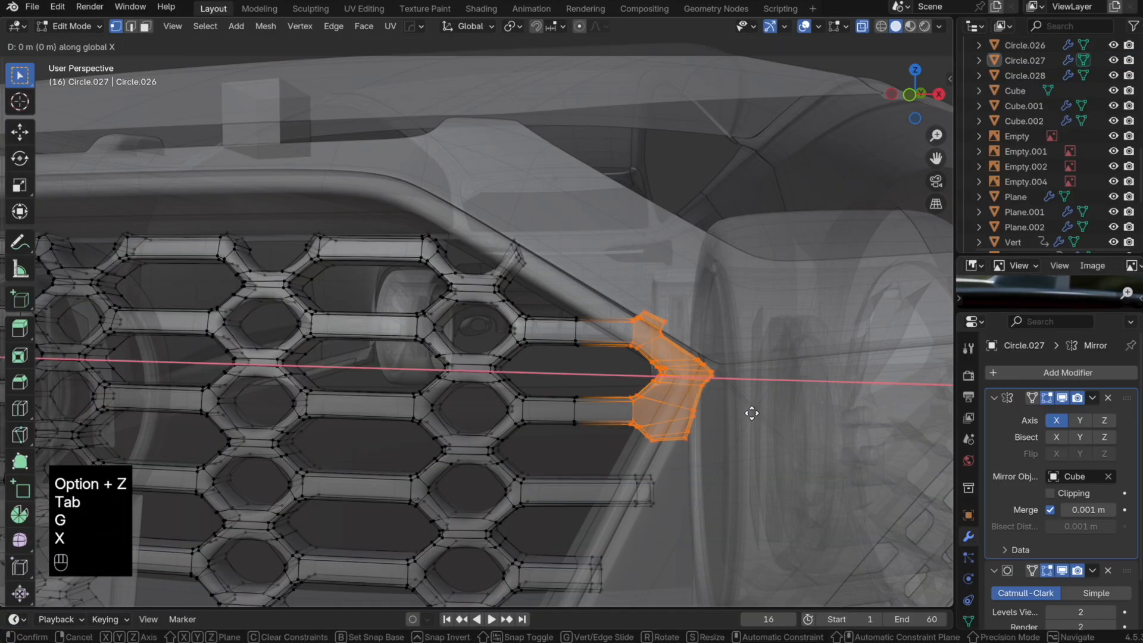
left_click(744, 415)
key("Tab")
key("alt+z")
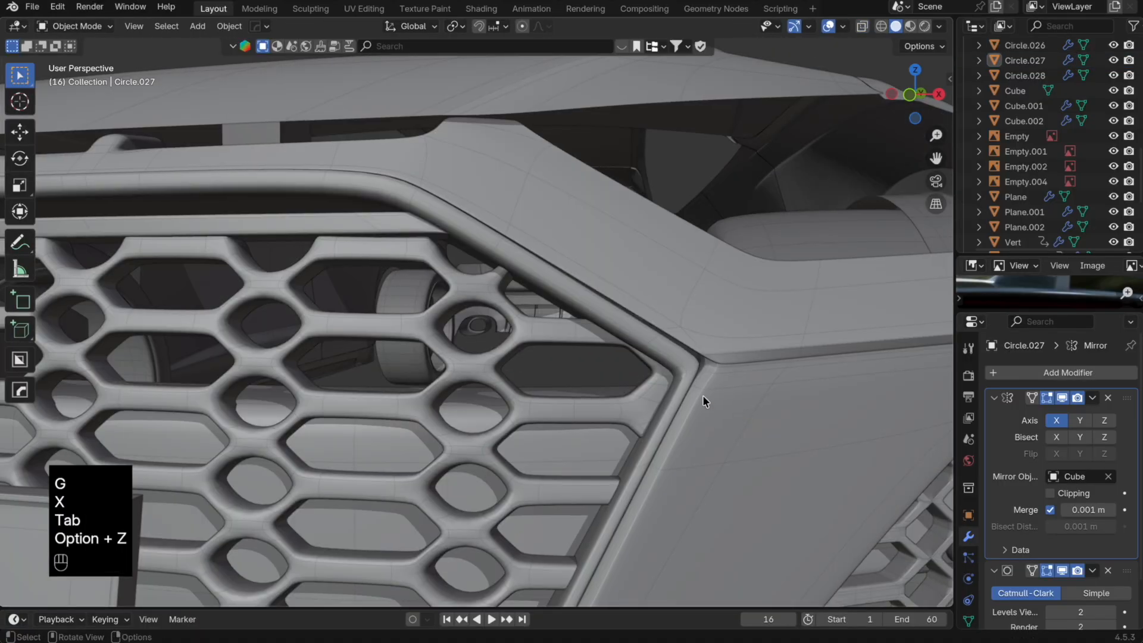
Step: Readjust the outer corner vertices along X against the frame's corner and leave mesh editing
scroll(691, 377, "up", 3)
scroll(688, 362, "down", 4)
scroll(661, 357, "up", 3)
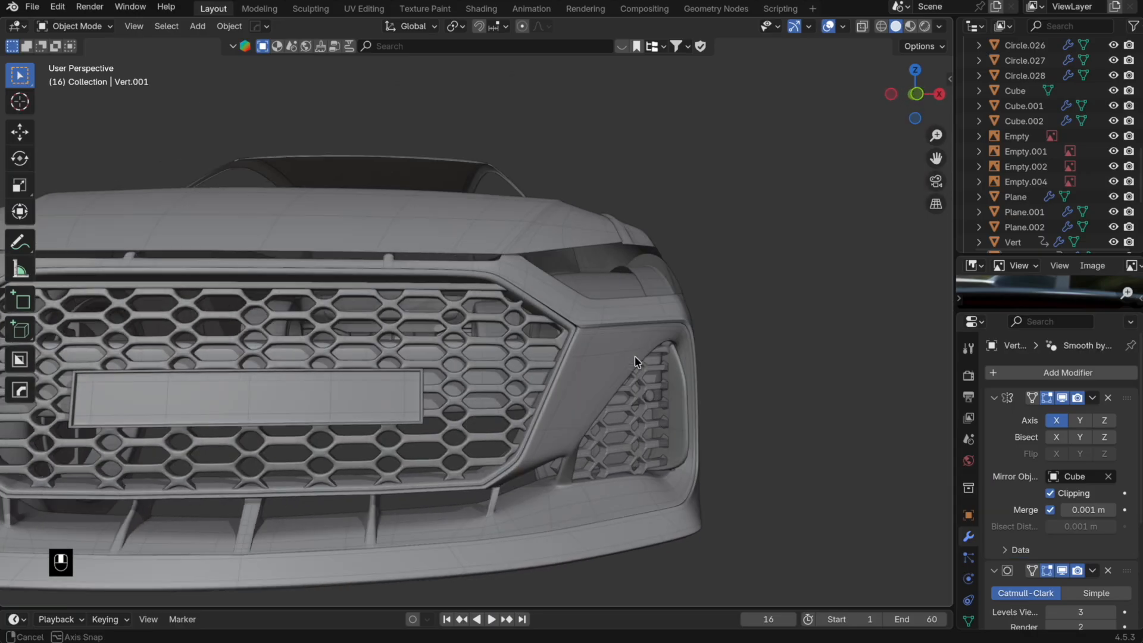
key("Tab")
key("Tab")
key("Tab")
key("g")
key("x")
left_click(703, 381)
key("Tab")
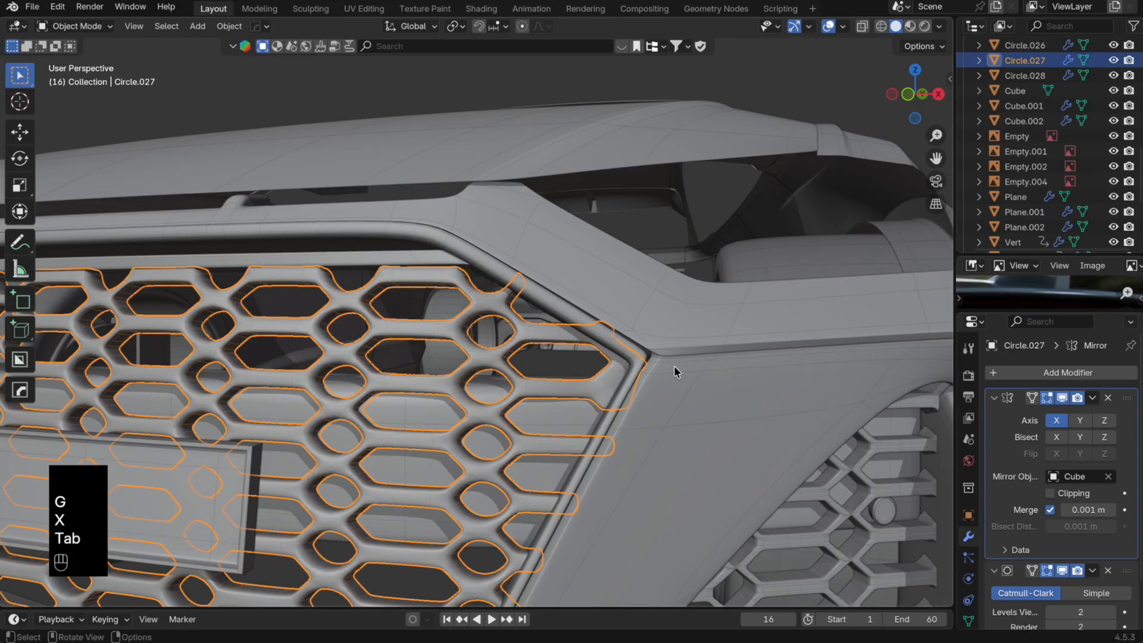
scroll(664, 373, "up", 2)
left_click(709, 246)
middle_click_drag(710, 249, 690, 343)
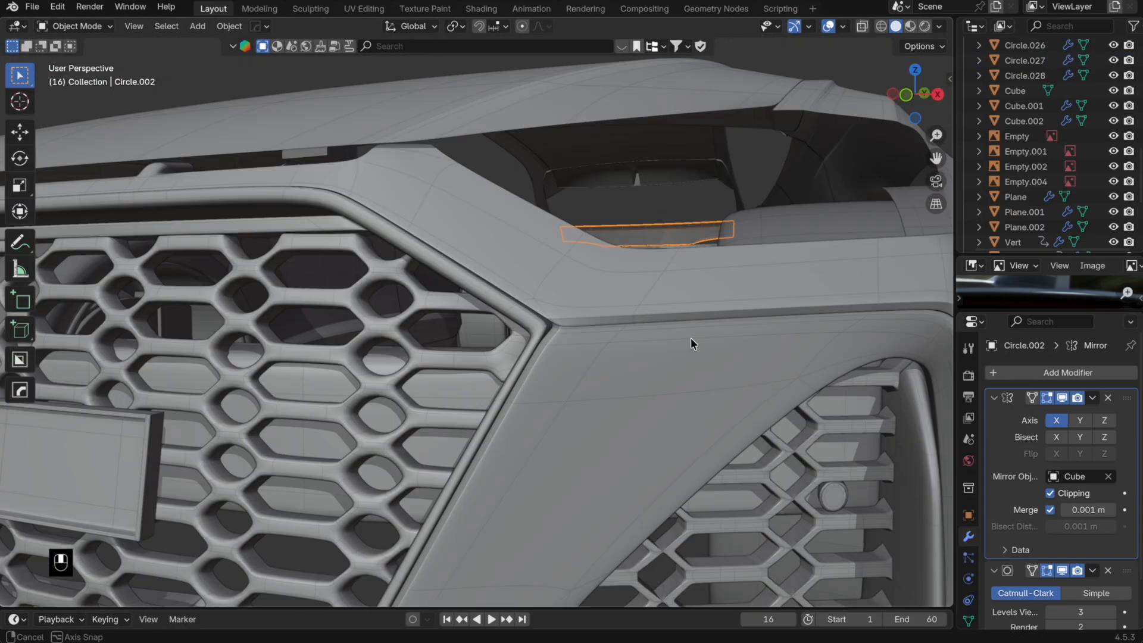
Step: Loop cut the lower part of the corner piece and connect its front vertex to the vertex above it
left_click(509, 358)
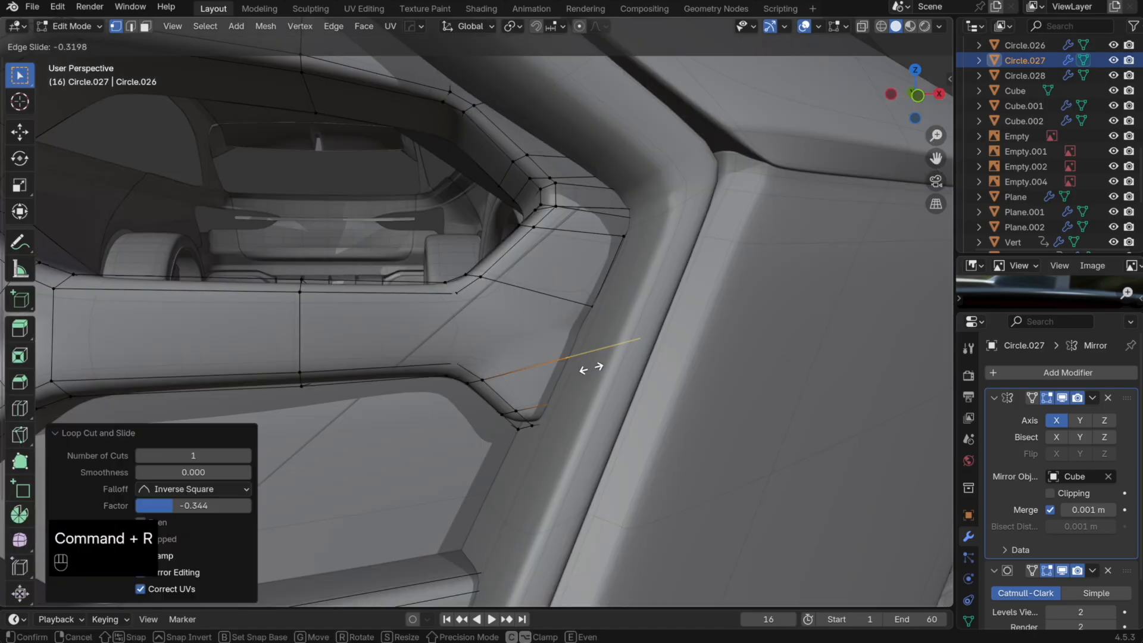
key("alt+z")
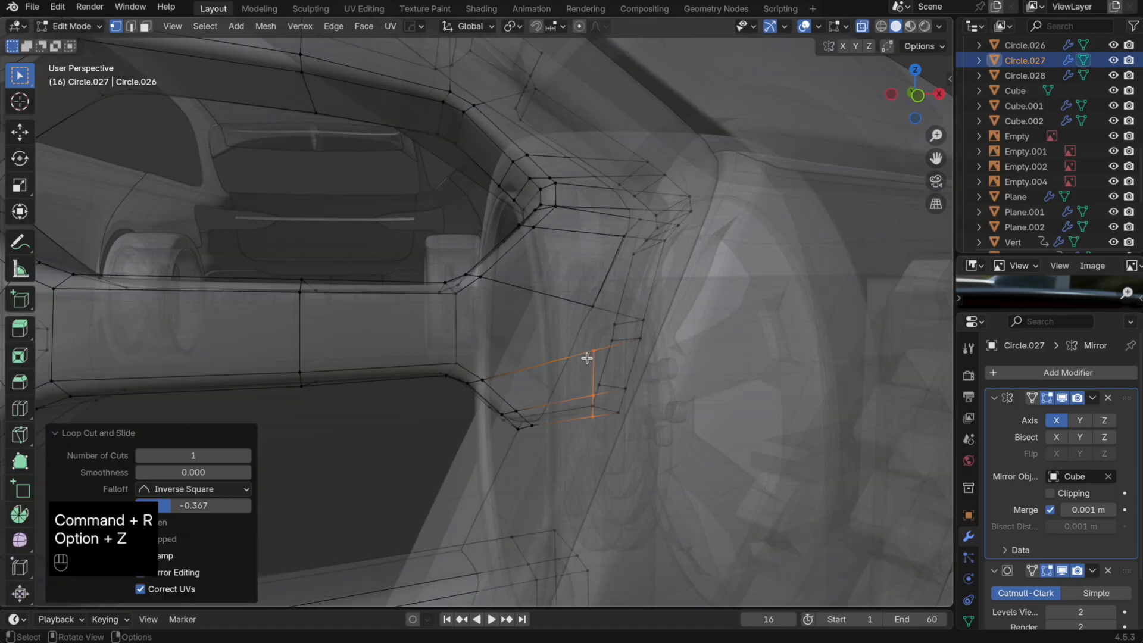
left_click(596, 355)
left_click(595, 306, "shift")
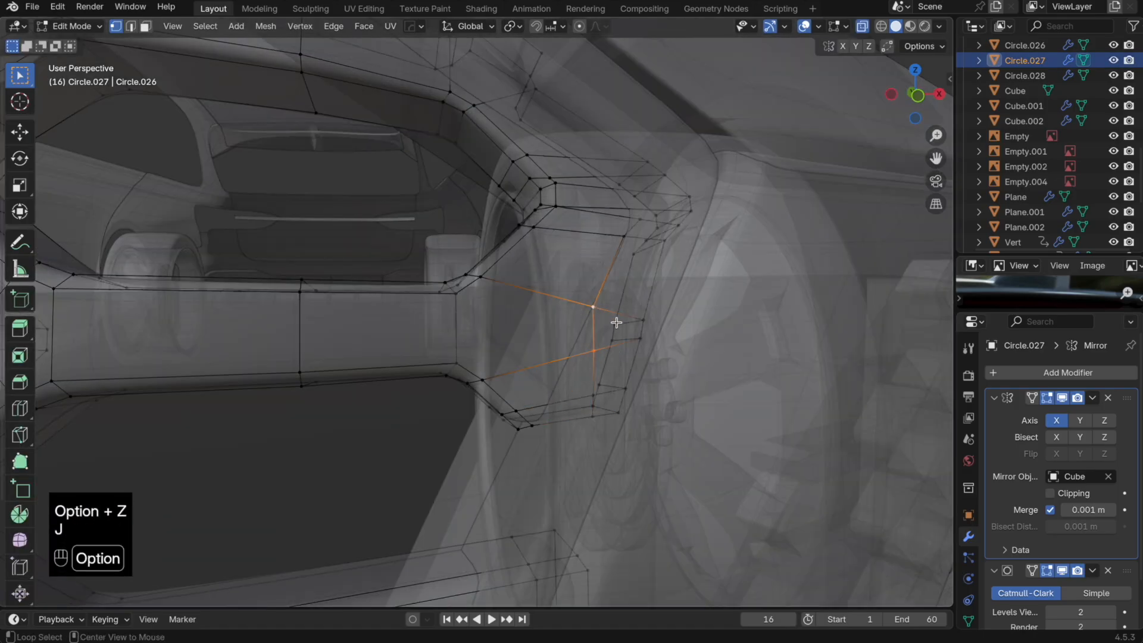
key("alt+z")
key("Tab")
middle_click_drag(627, 330, 620, 339)
key("Tab")
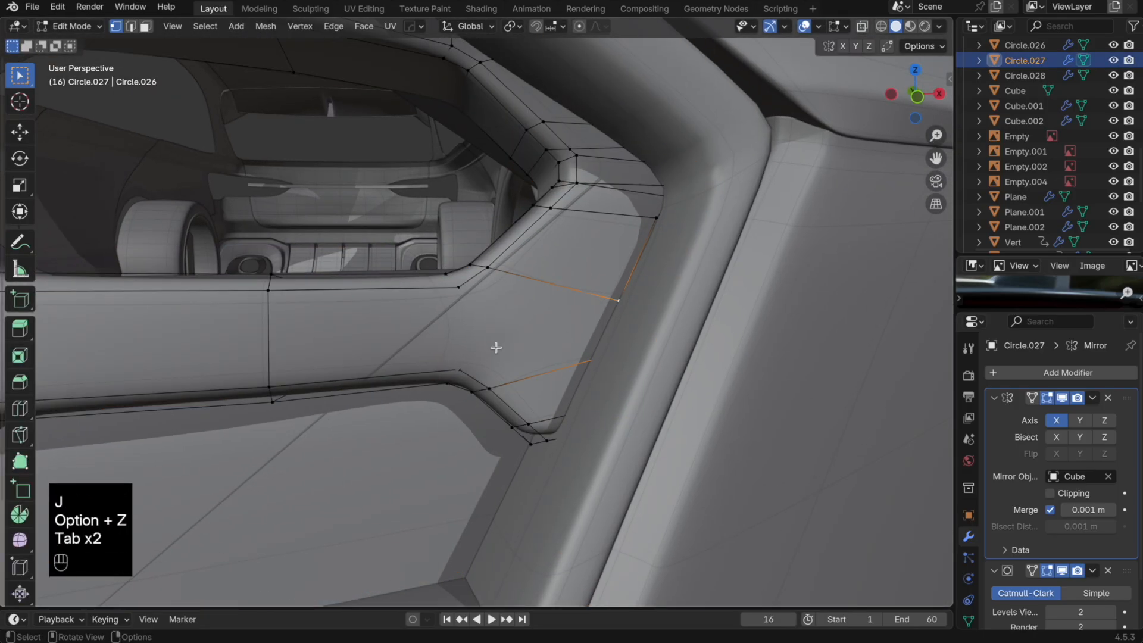
Step: Add a centred lengthwise loop cut to the bar leading into the corner piece and connect its end across the corner face
key("super+r")
left_click(440, 335)
key("alt+z")
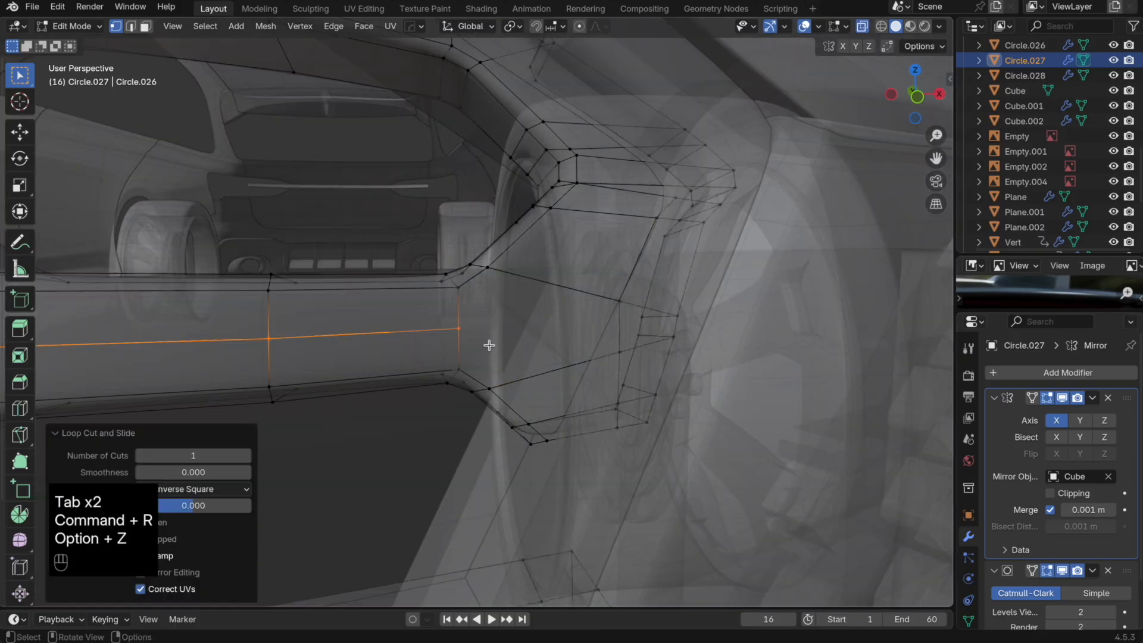
left_click(549, 331, "alt")
key("j")
key("alt+z")
key("Tab")
mouse_move(569, 341)
middle_mouse_down()
mouse_move(567, 327)
mouse_move(556, 341)
middle_mouse_up()
key("Tab")
key("alt+z")
key("Tab")
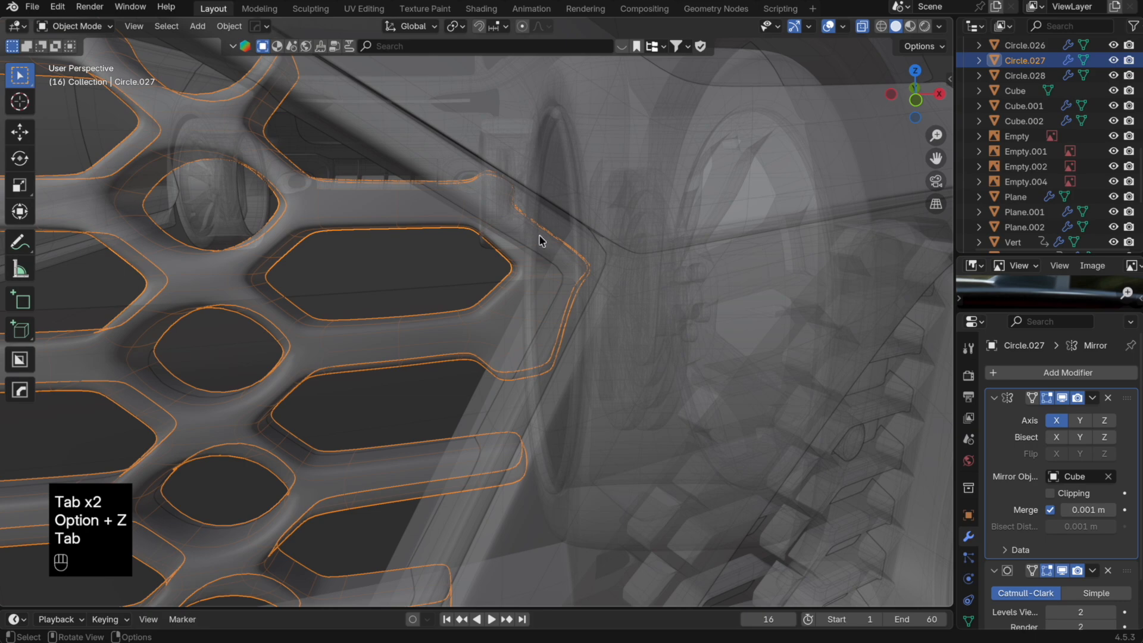
Step: Loop cut the middle of the bottom-row bar between the second and third honeycomb columns from the centre
key("Tab")
key("super+r")
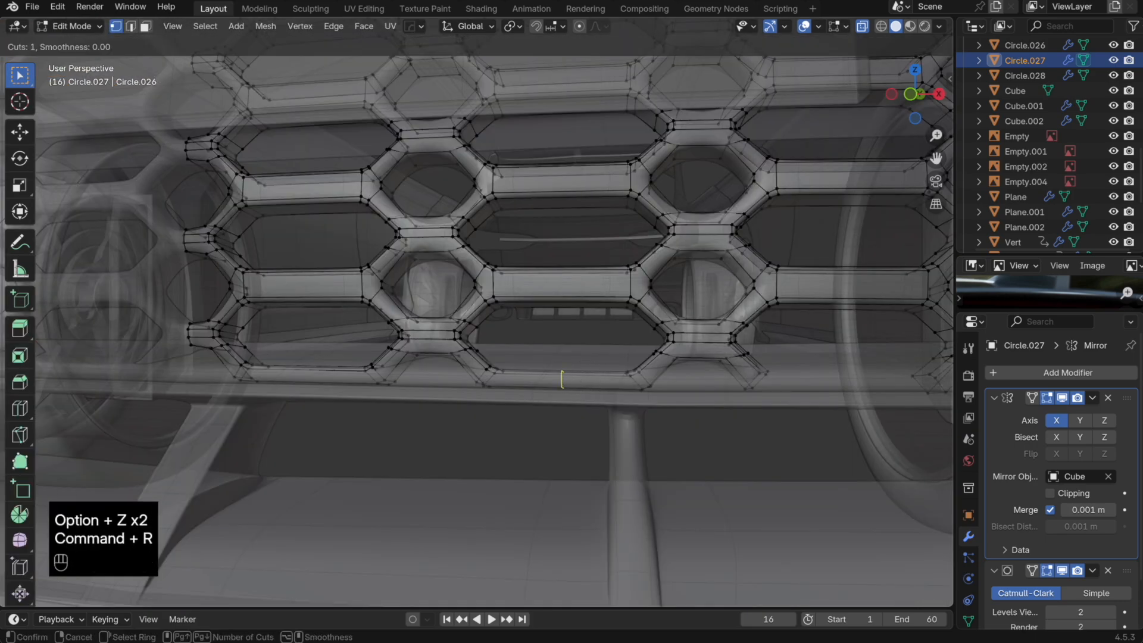
left_click(588, 384)
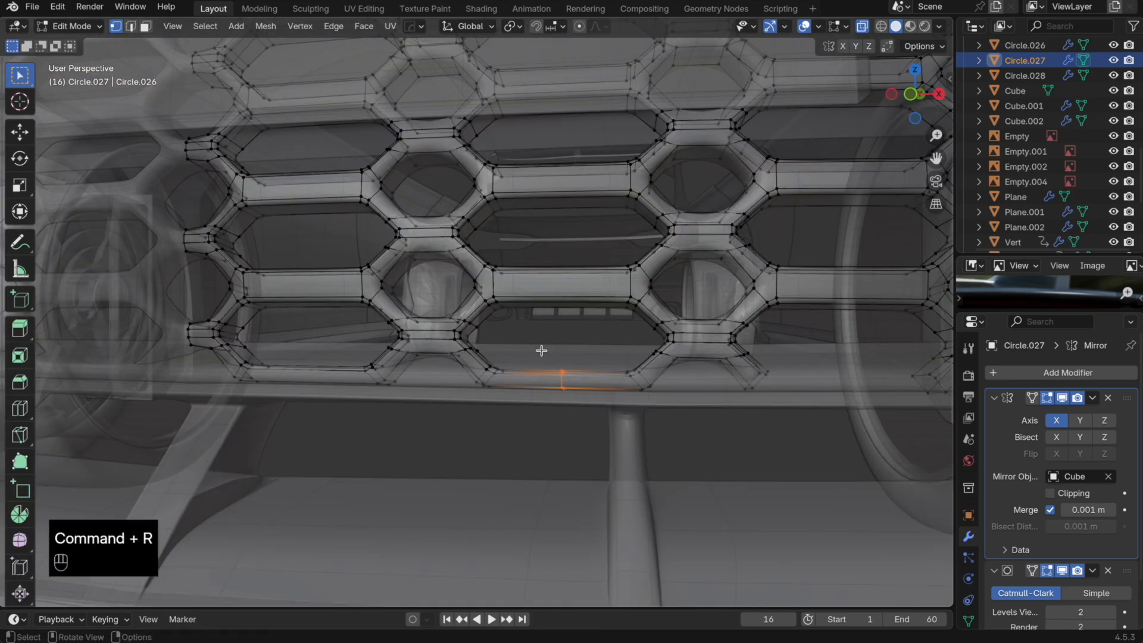
Step: Delete the cut vertices to remove that bottom bar, and loop cut and delete the neighbouring bar nearer the centre
key("x")
left_click(544, 253)
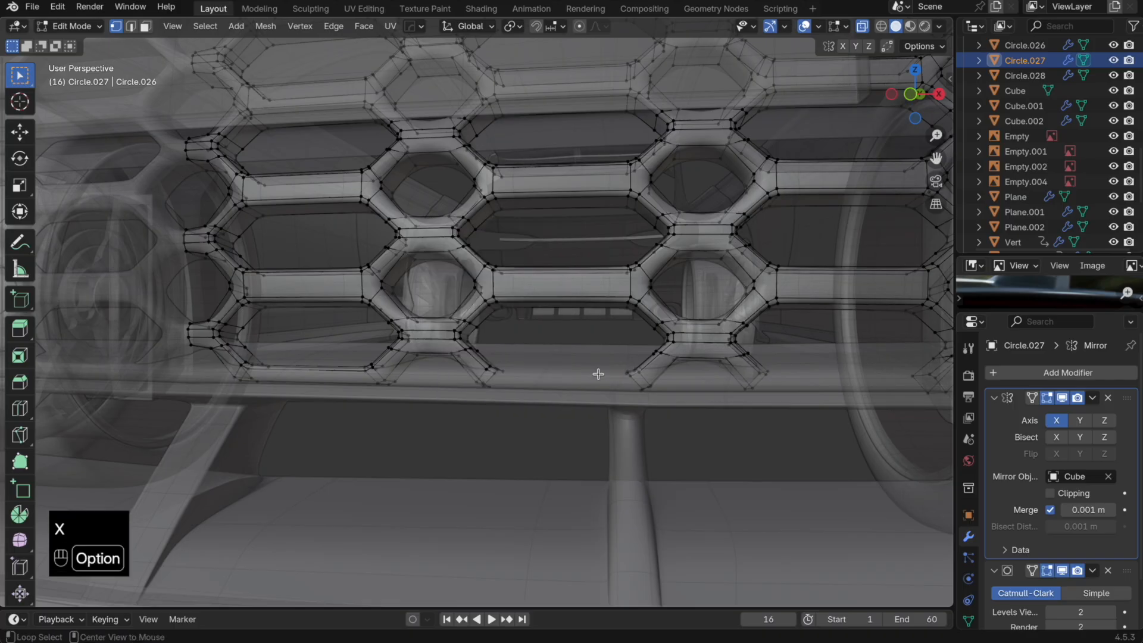
key("alt+z")
middle_click_drag(598, 373, 586, 376, "shift")
key("alt+z")
key("super+r")
left_click(594, 417)
key("x")
left_click(658, 414)
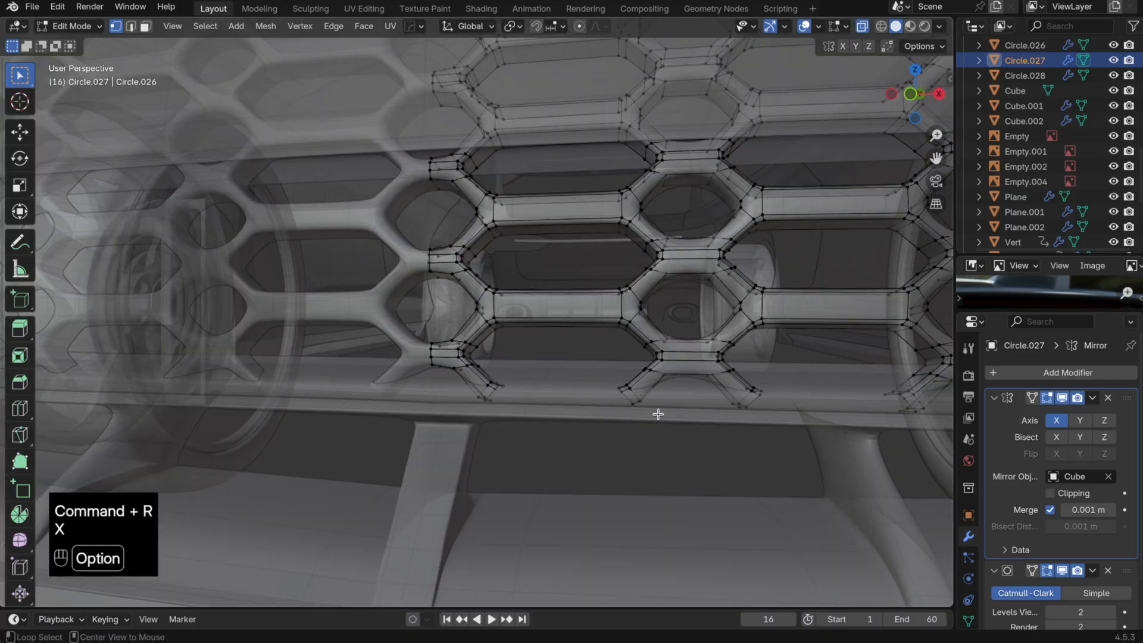
Step: Fill the open strut ends beside the two gaps in the honeycomb's bottom row
key("alt+z")
key("Tab")
middle_click_drag(668, 415, 637, 438)
scroll(563, 421, "down", 3)
key("Tab")
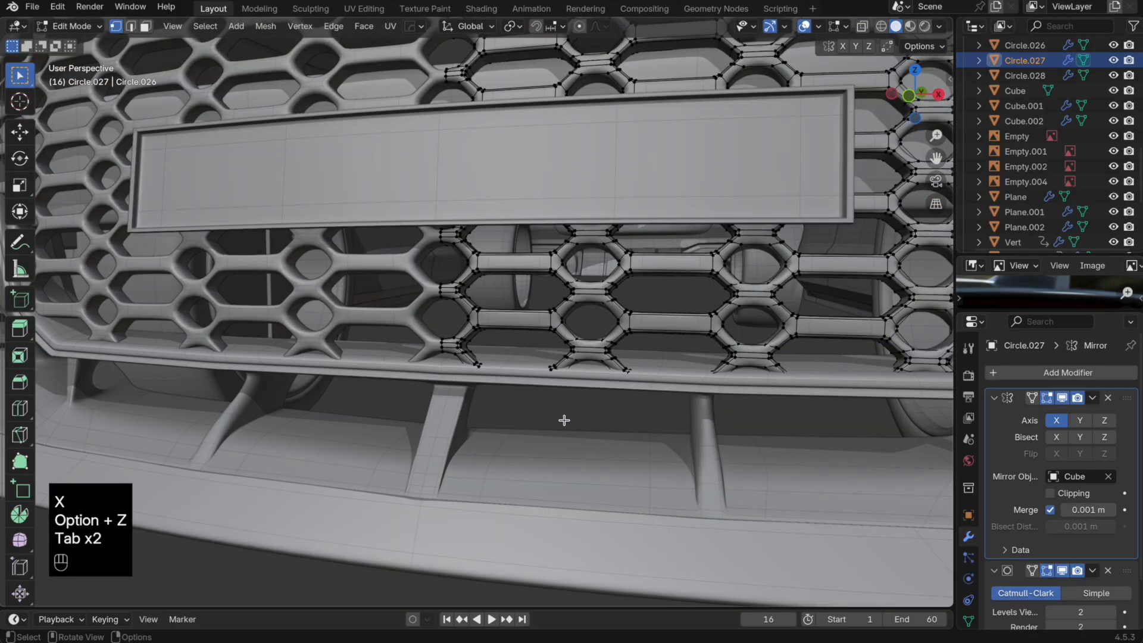
scroll(496, 407, "up", 3)
key("alt+z")
left_click(496, 407, "alt")
key("f")
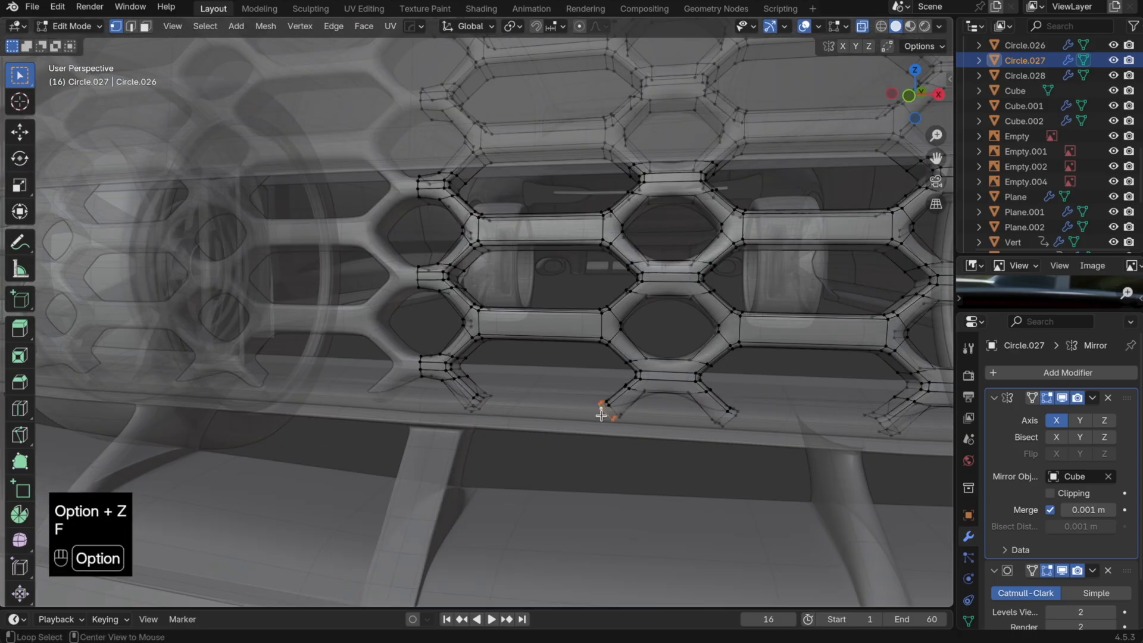
key("f")
key("f")
key("f")
Step: Leave mesh editing and see-through display and inspect the grille's lower edge from further away
key("Tab")
key("alt+z")
scroll(602, 415, "down", 5)
left_click(637, 467)
middle_click_drag(638, 467, 610, 485)
scroll(577, 399, "down", 5)
scroll(655, 363, "up", 5)
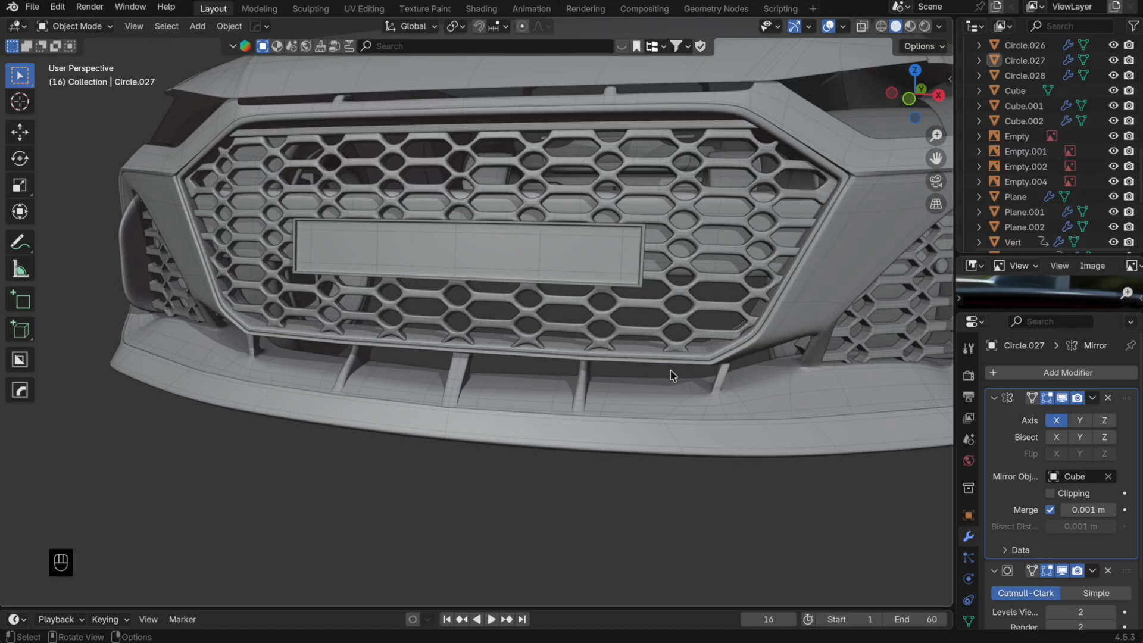
Step: Undo the bar deletions and end fills along the honeycomb's bottom row
key("super+z")
key("super+z")
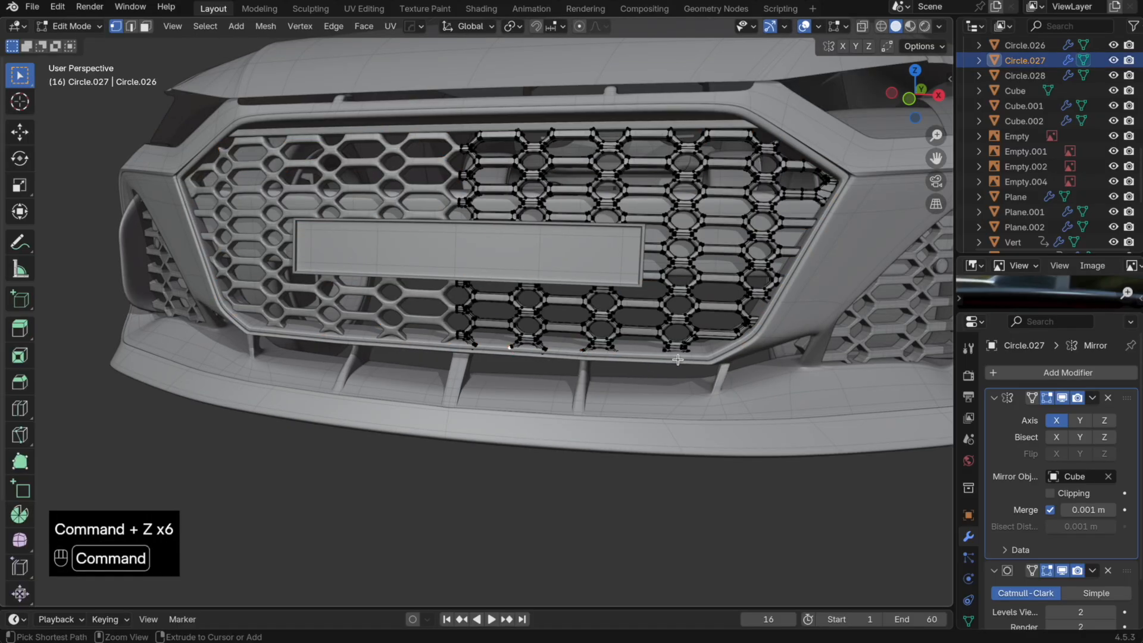
key("super+z")
key("super+z")
key("super+z")
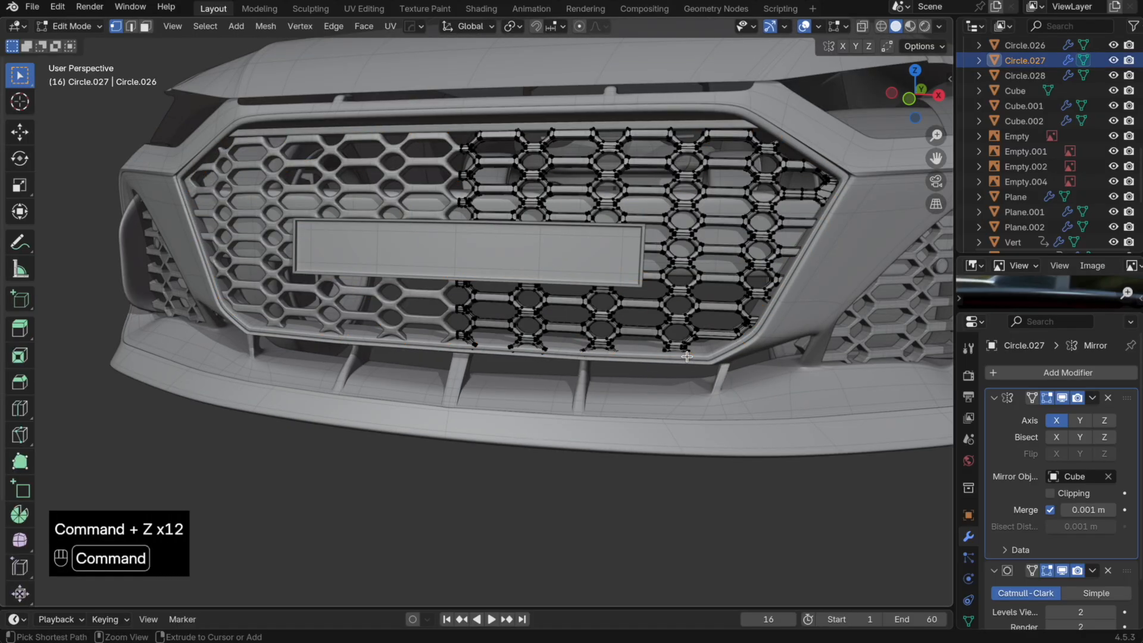
key("super+z")
key("super+z")
key("super+z")
Step: Delete the cut loop's vertices in the bottom bar between the second and third columns and fill both open strut ends
scroll(688, 356, "up", 2)
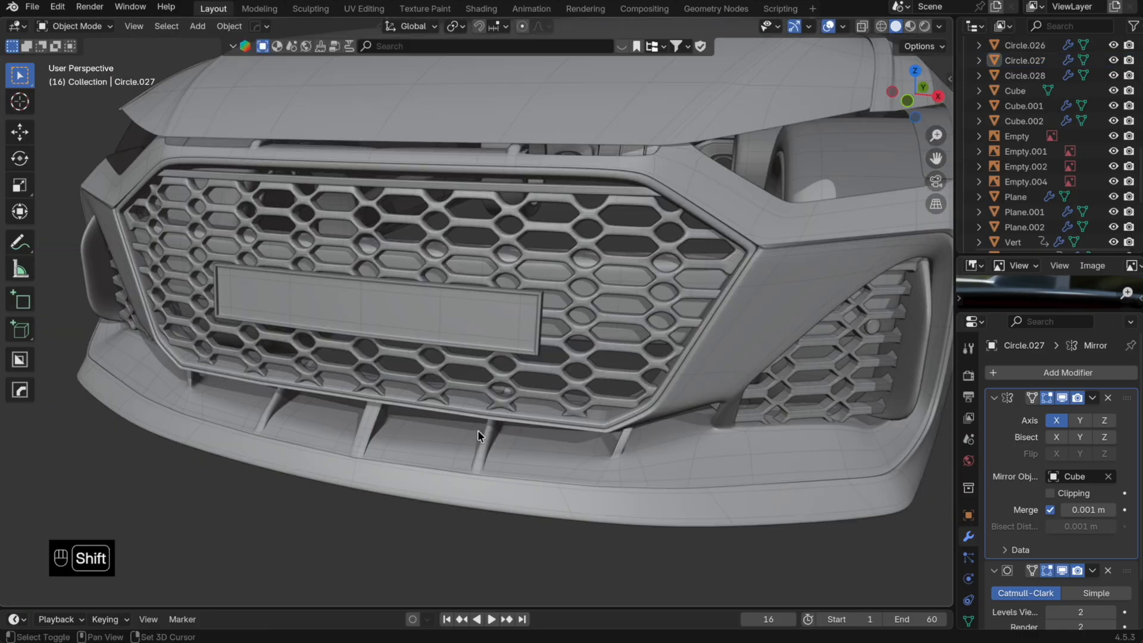
middle_click_drag(478, 430, 519, 338, "shift")
scroll(508, 399, "up", 2)
key("alt+z")
key("Tab")
scroll(564, 373, "down", 5)
key("Tab")
key("alt+z")
scroll(519, 337, "up", 5)
key("Tab")
key("alt+z")
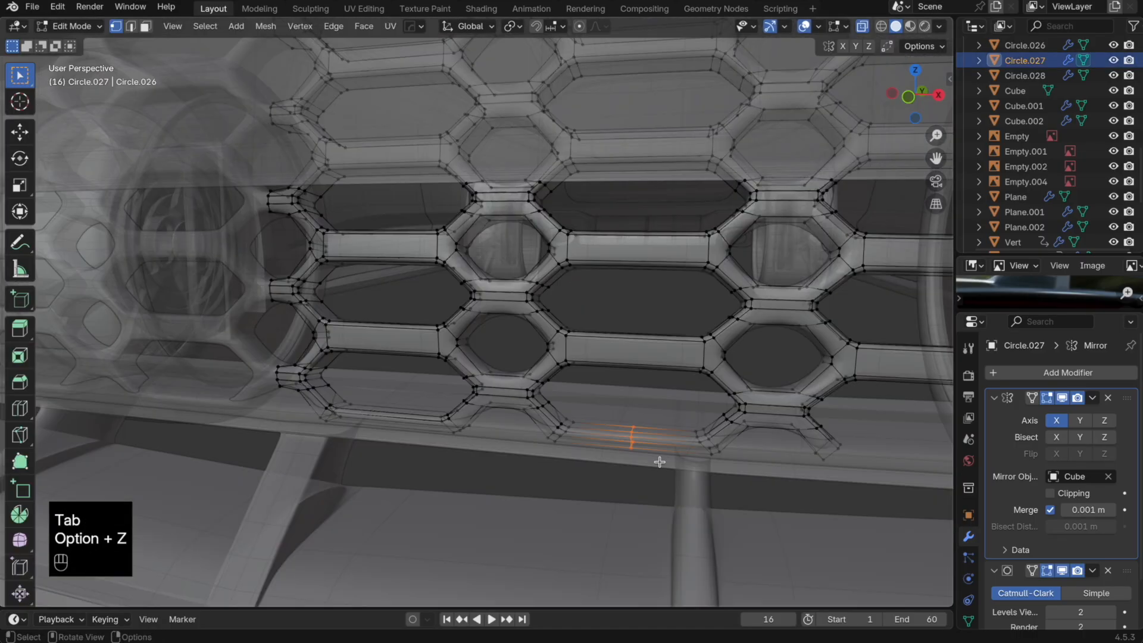
key("x")
left_click(637, 425)
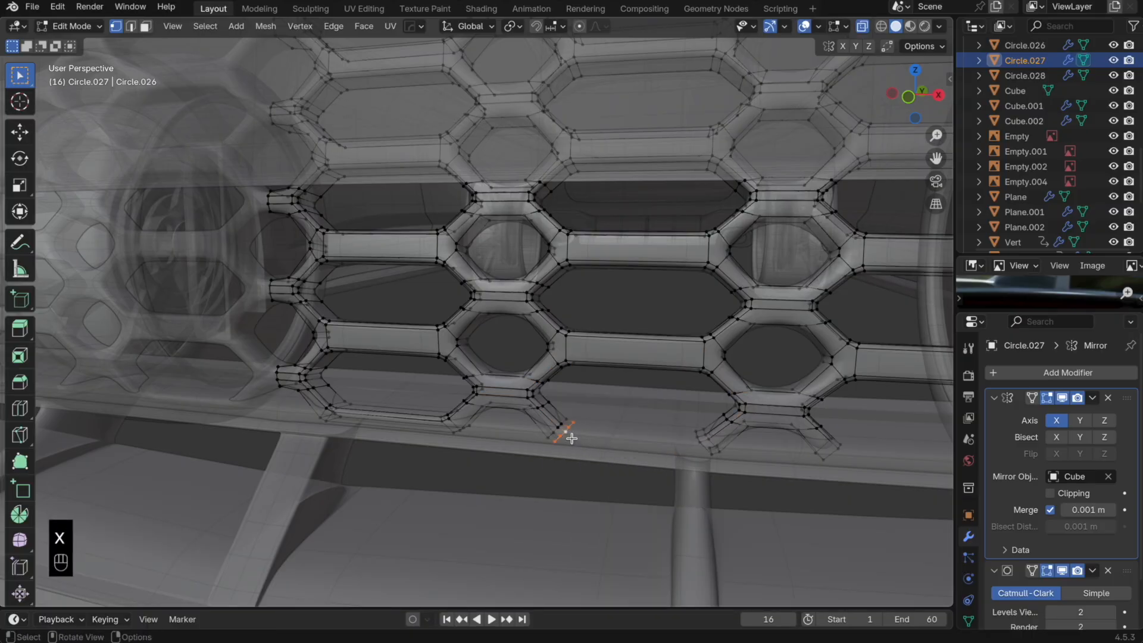
key("f")
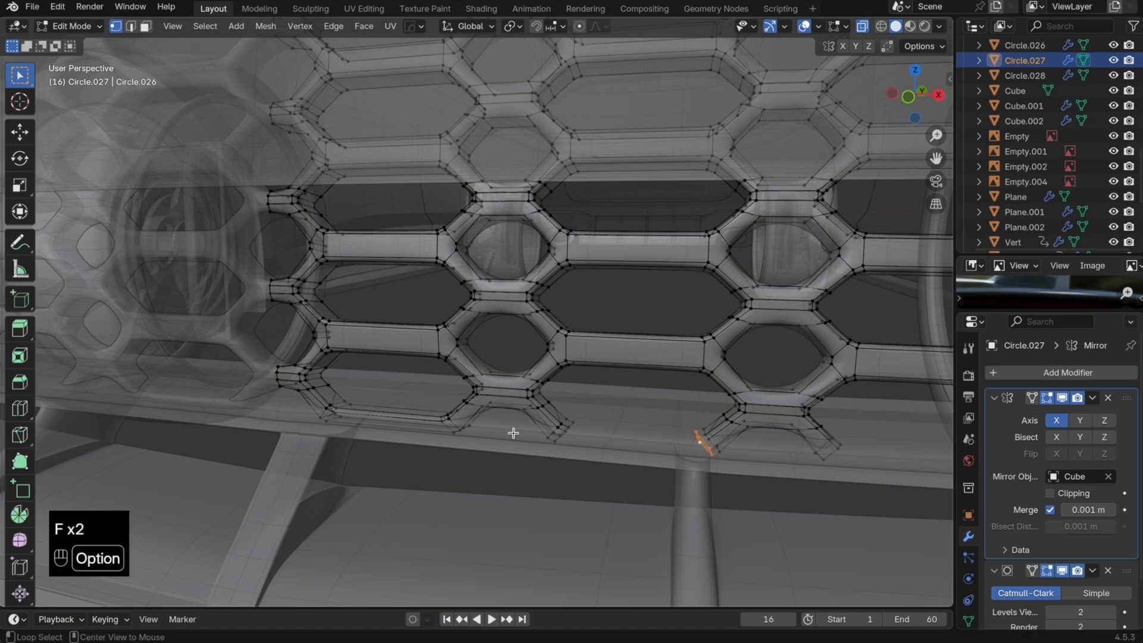
Step: Loop cut and delete the bottom bar between the centre and second columns, and fill both open strut ends
key("super+r")
left_click(390, 417)
key("x")
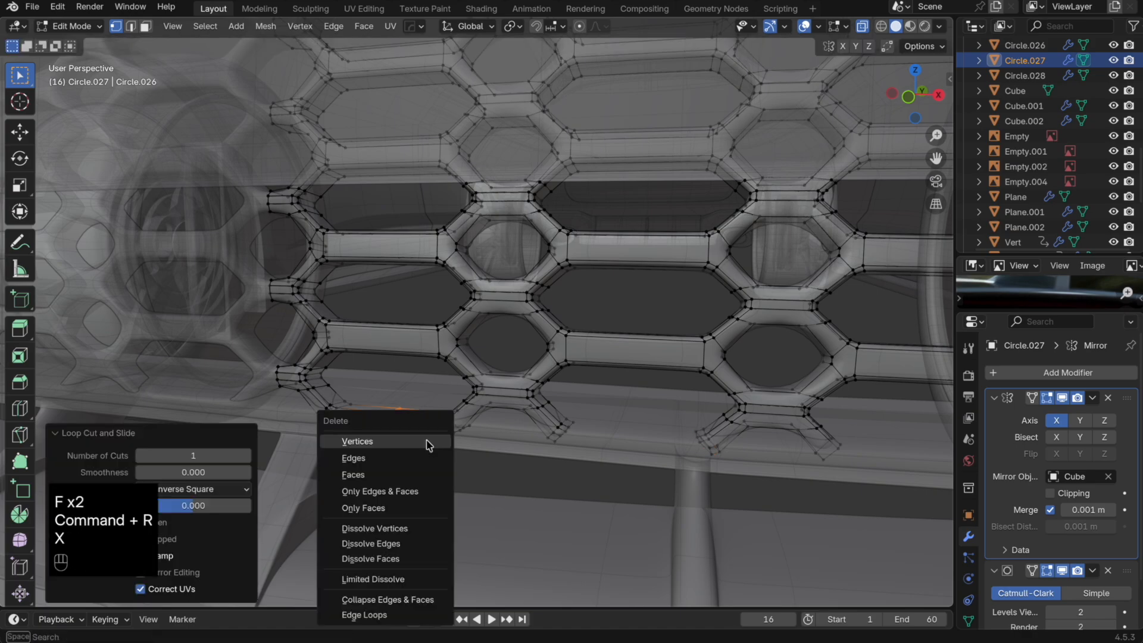
left_click(429, 444)
key("f")
key("f")
key("alt+z")
scroll(507, 437, "down", 10)
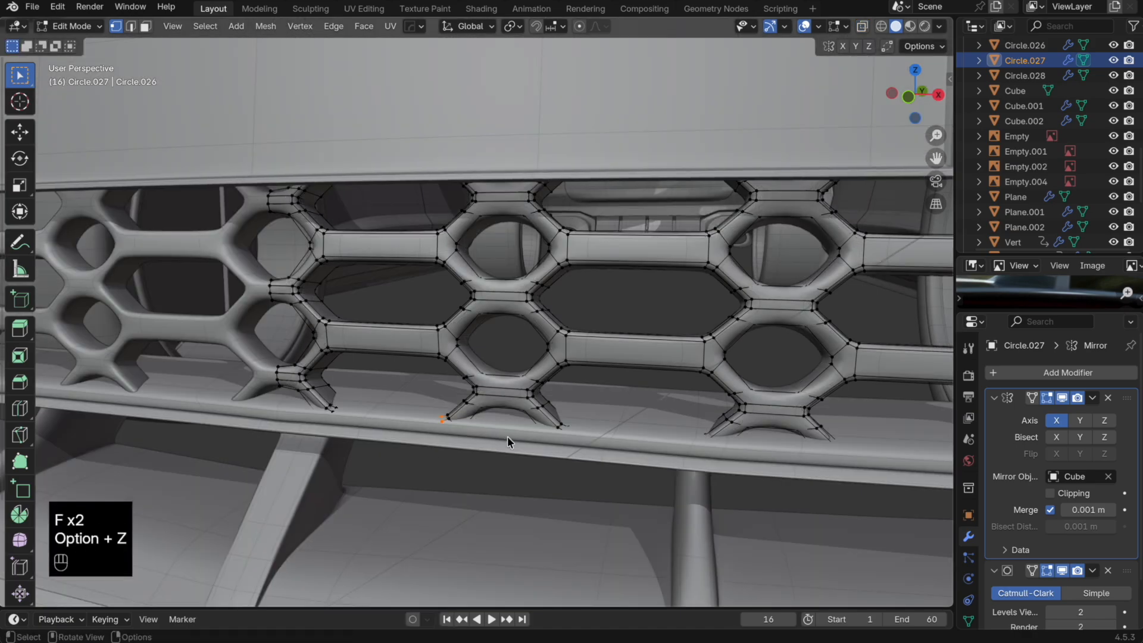
Step: Leave mesh editing of the honeycomb and save the file
key("Tab")
left_click(351, 160)
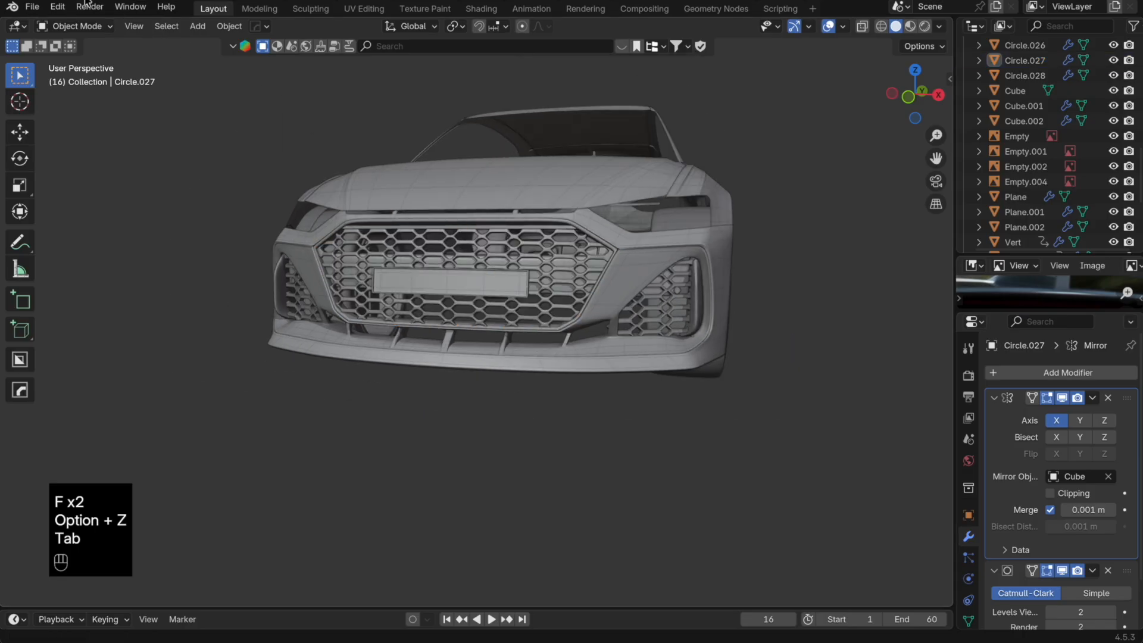
left_click(36, 7)
left_click(143, 148)
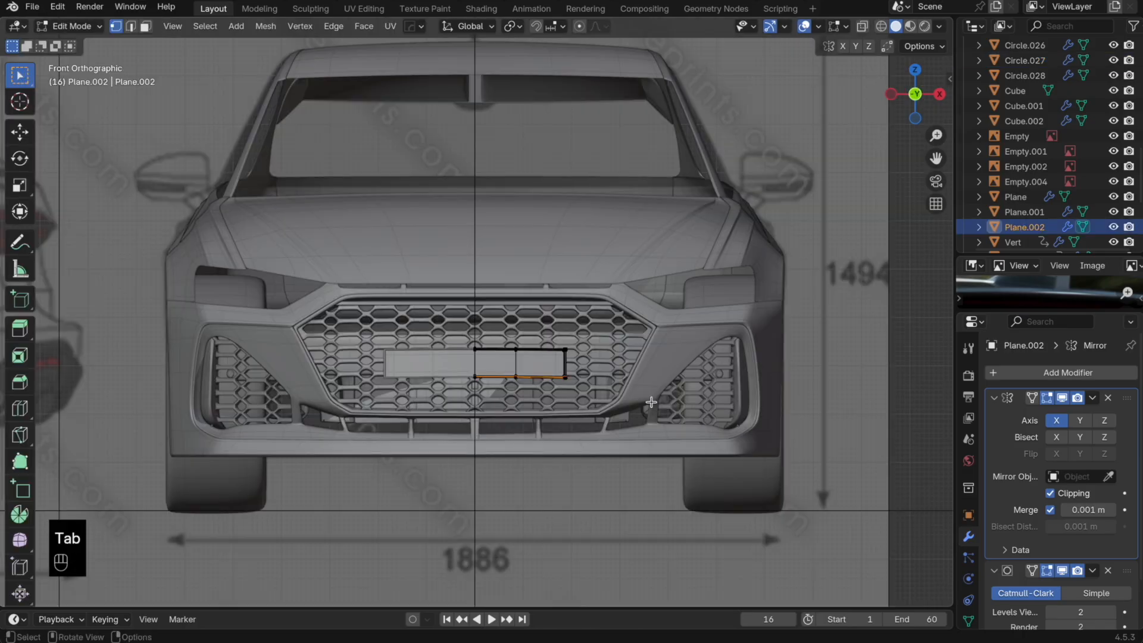
Step: Scale the whole licence plate mesh up slightly in height along the global Z axis and leave mesh editing
scroll(651, 403, "up", 2)
scroll(650, 400, "up", 1)
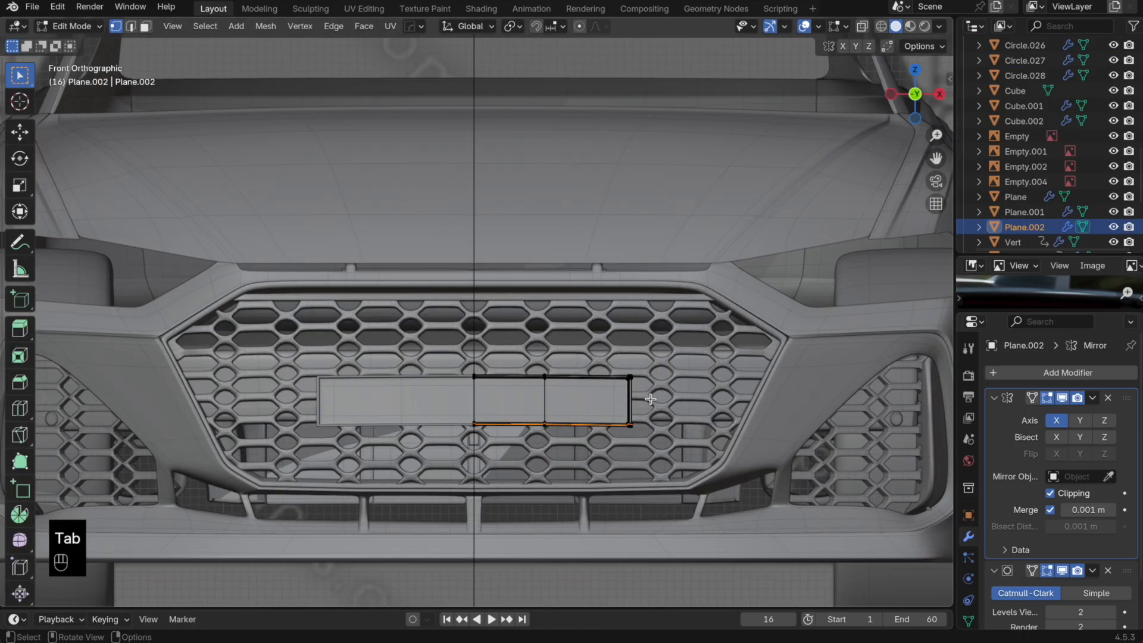
middle_click_drag(937, 206, 645, 391)
key("a")
key("s")
key("z")
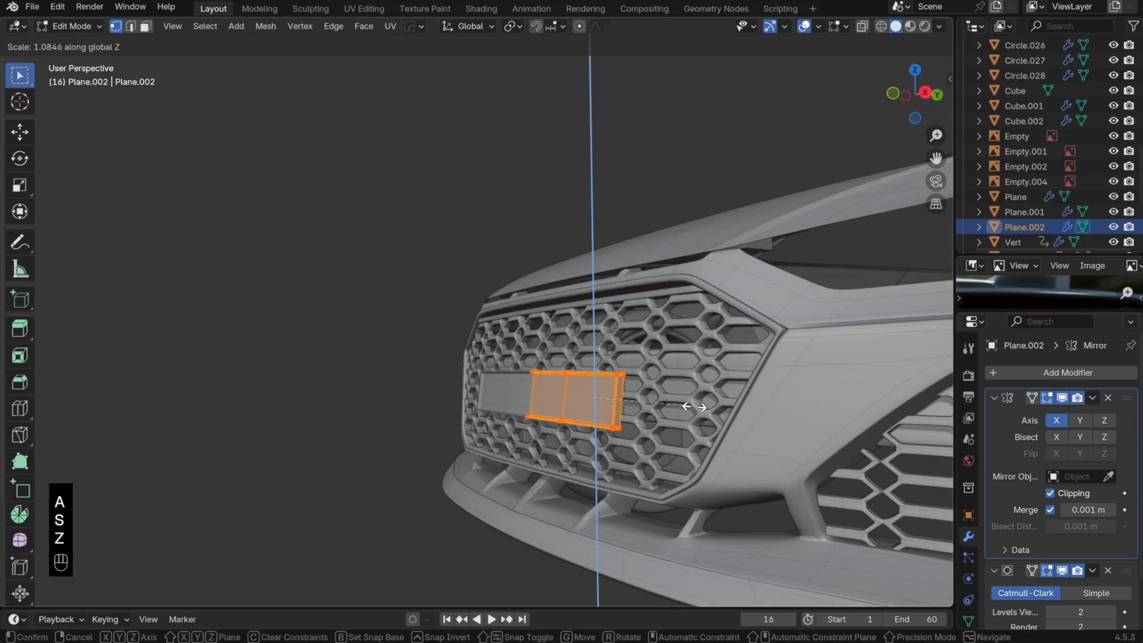
left_click(696, 407)
key("Tab")
scroll(680, 392, "down", 1)
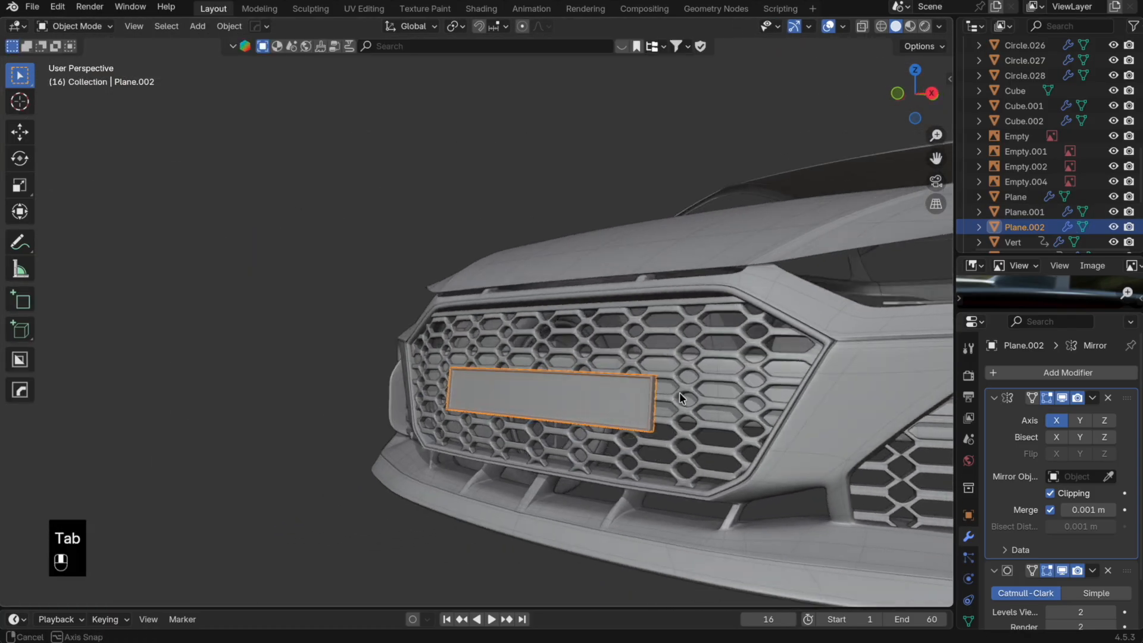
Step: Scale the whole backing panel behind the honeycomb grille along the global Z axis and leave mesh editing
left_click(729, 359)
left_click(727, 362)
key("Tab")
key("a")
key("s")
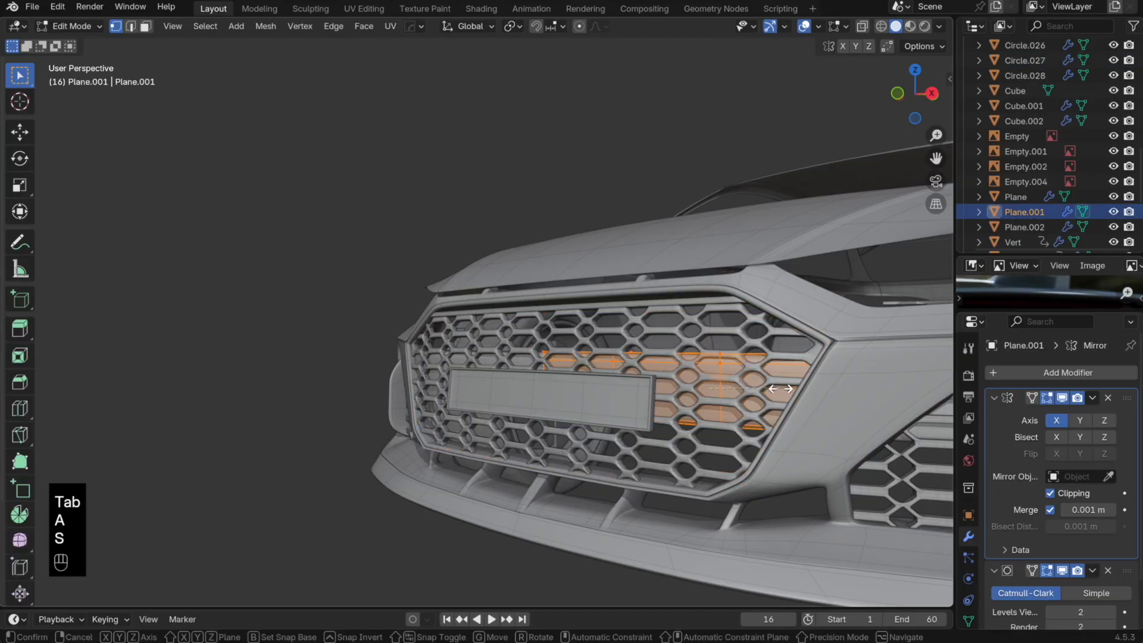
key("z")
left_click(785, 391)
key("Tab")
middle_click_drag(784, 391, 724, 385)
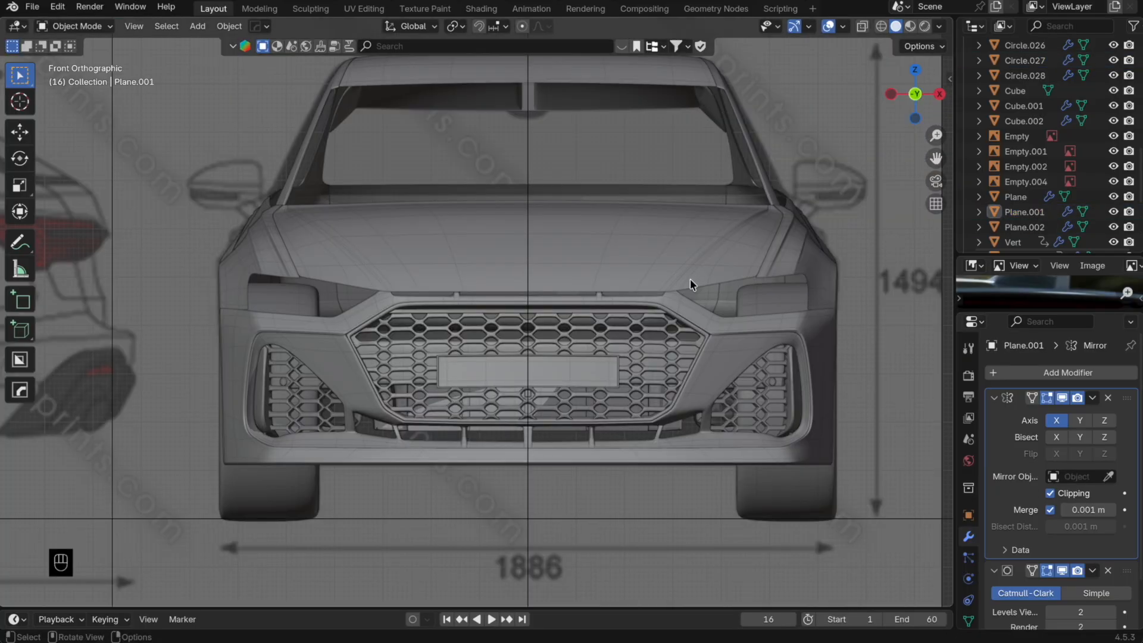
Step: Hide the body parts visible behind the upper openings of the honeycomb grille
scroll(563, 362, "up", 4)
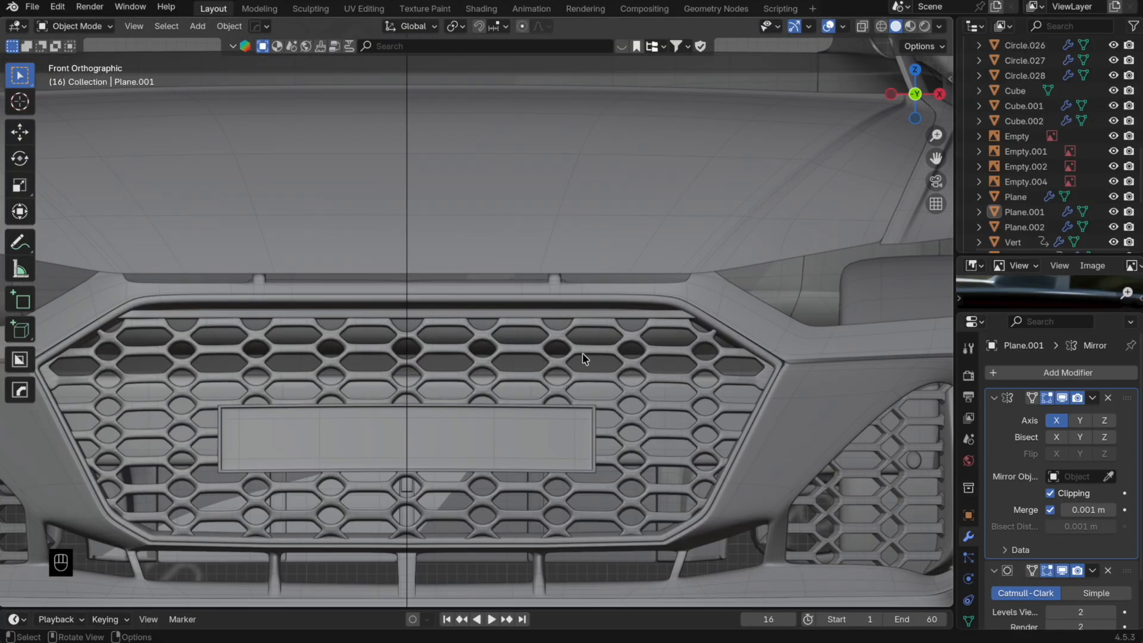
left_click(589, 367)
key("h")
key("h")
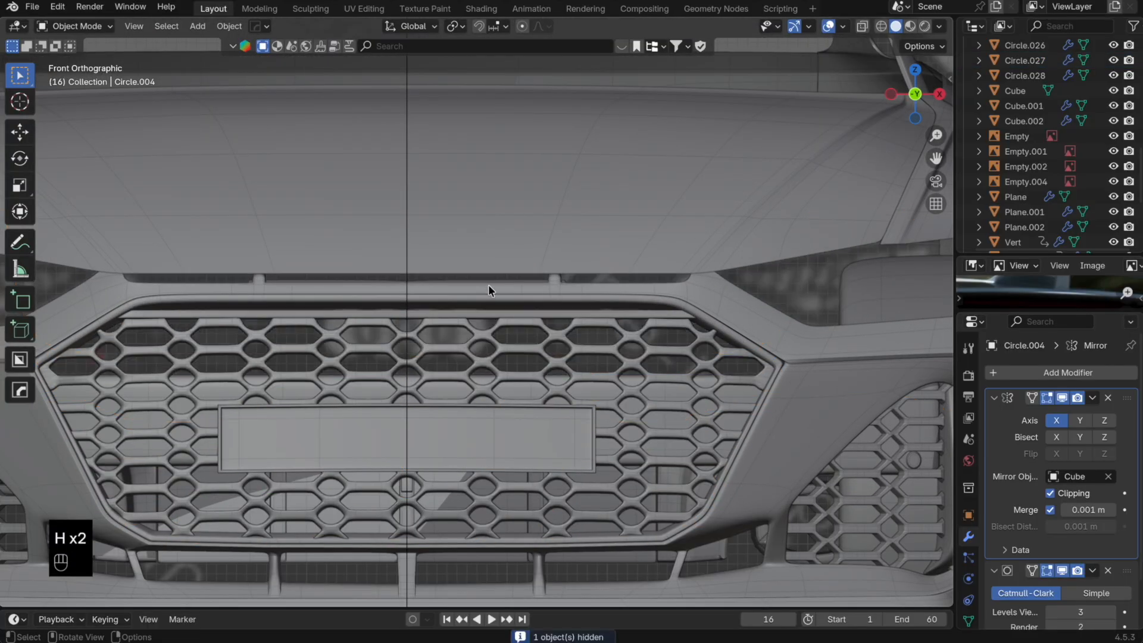
Step: Open the grille frame's mesh for editing and select its inner rear edge loop
middle_click_drag(554, 310, 535, 313)
left_click(572, 300)
key("Tab")
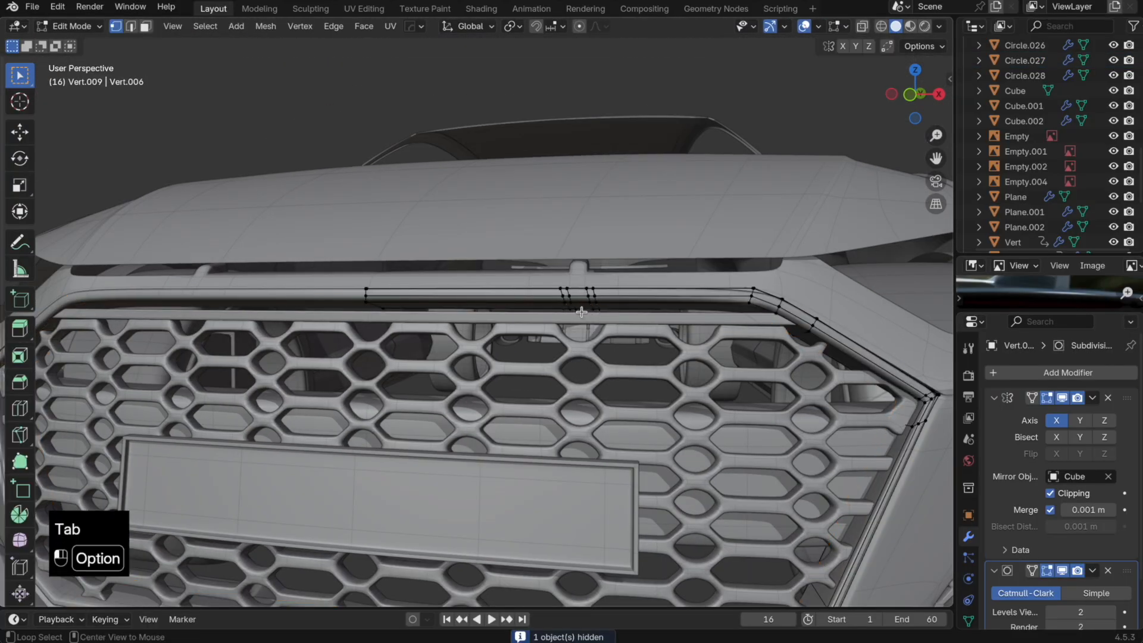
left_click(574, 306, "alt")
Step: Try to scale the grille frame's selected inner edge loop along Z to about 0.93, and undo it
key("alt+z")
key("s")
key("z")
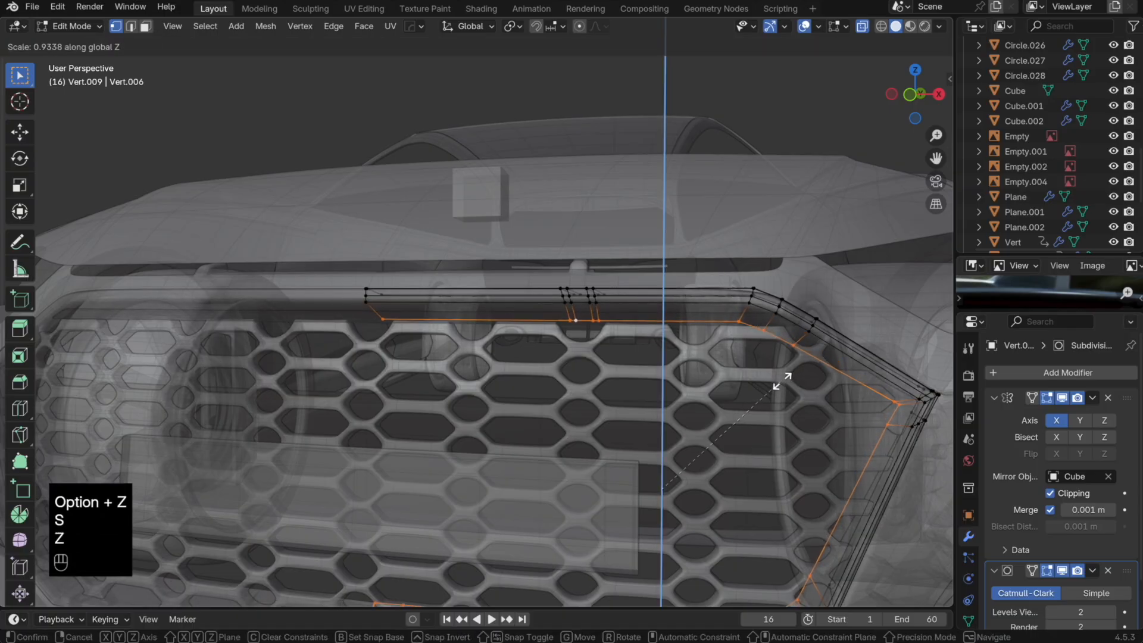
left_click(781, 381)
key("alt+z")
key("Tab")
middle_click_drag(748, 377, 633, 373)
left_click(771, 305)
middle_click_drag(771, 305, 747, 340)
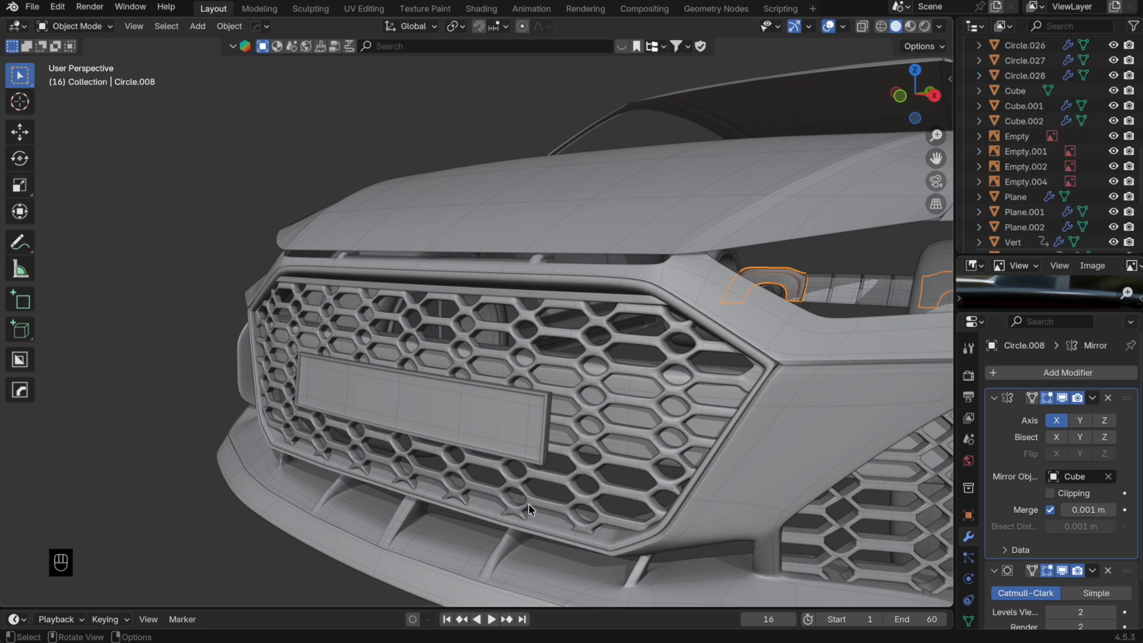
key("super+z")
key("super+z")
key("super+z")
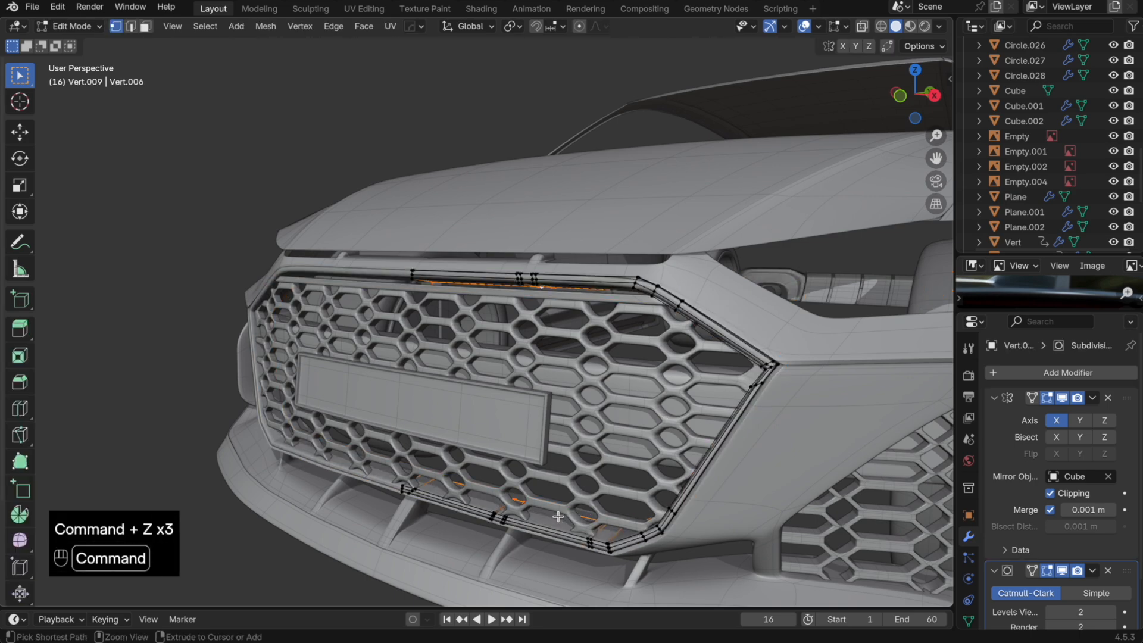
Step: Add the lower run of the grille frame's inner loop to the selection and set the transform pivot to the active element
key("alt+z")
left_click(426, 475, "alt+shift")
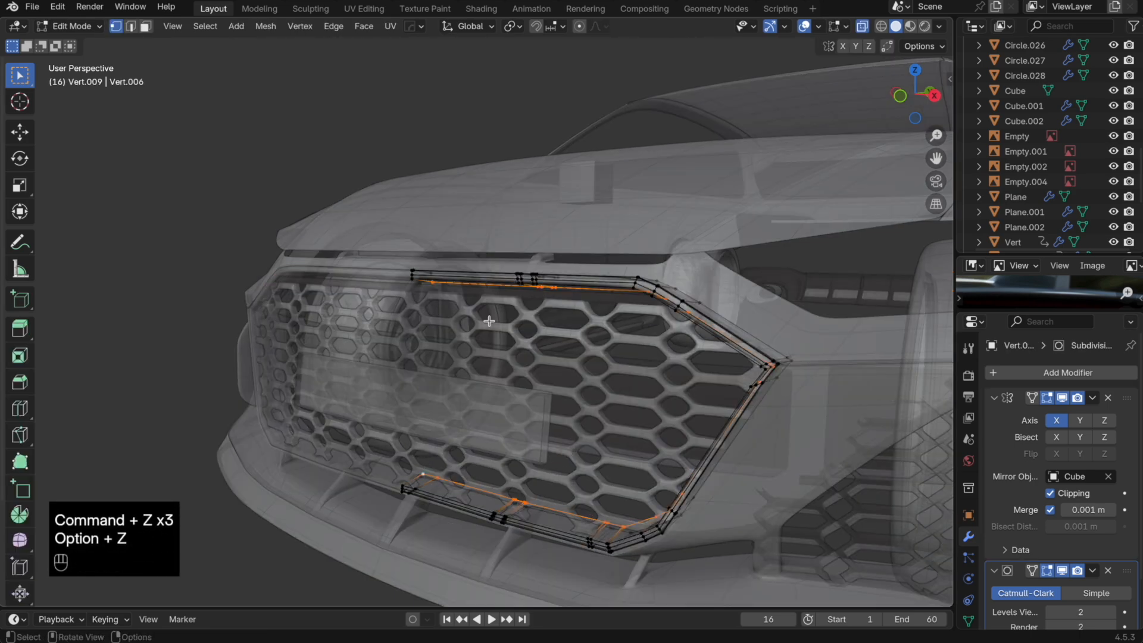
left_click(512, 26)
left_click(544, 128)
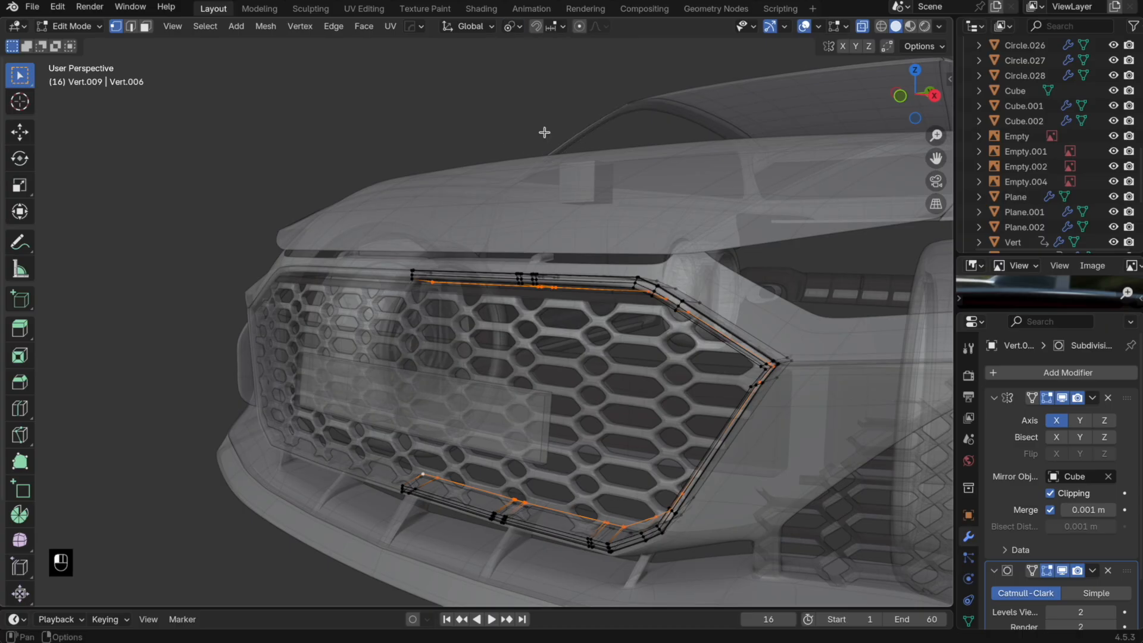
Step: Scale the grille frame's selected inner loop to 0.962 along Z, leave mesh editing and save the file incrementally
key("alt+z")
key("s")
key("z")
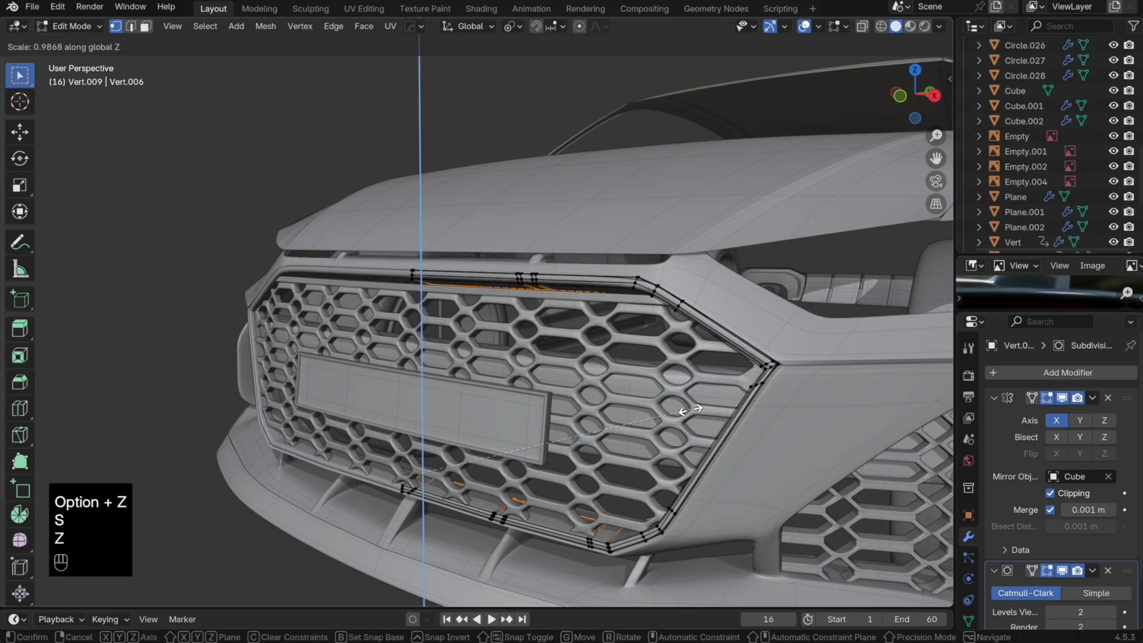
left_click(686, 410)
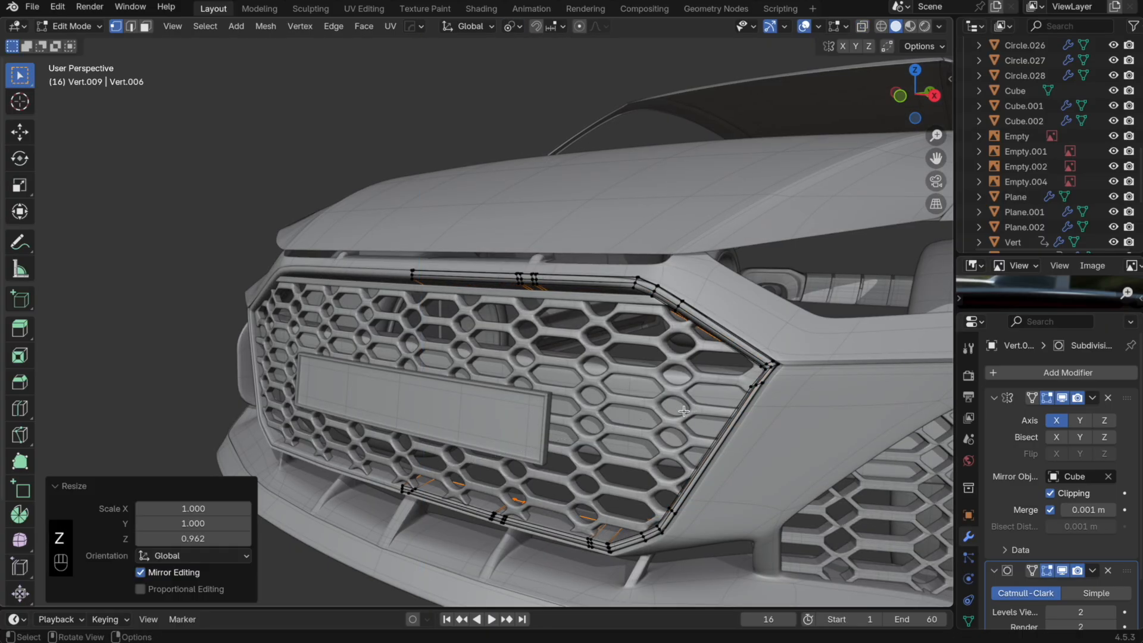
key("Tab")
middle_click_drag(686, 411, 634, 391)
middle_click_drag(684, 369, 852, 342)
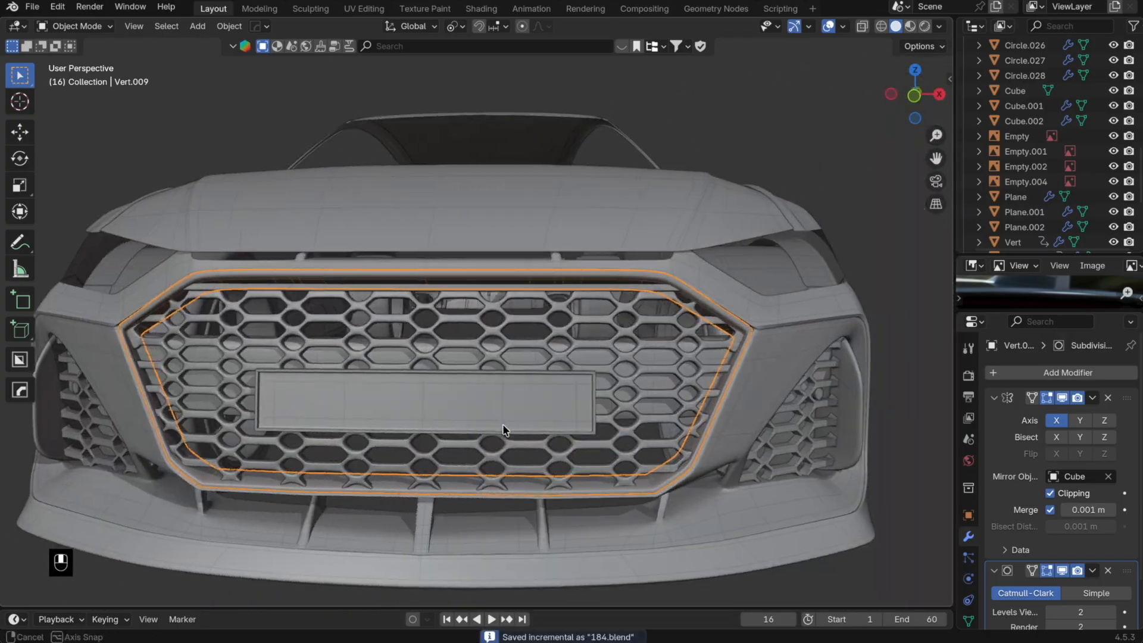
Step: Move the honeycomb's outermost strut end at the frame's side corner outward by about 0.003 m along X
left_click(885, 328)
scroll(777, 392, "down", 5)
middle_click_drag(725, 395, 752, 408)
key("alt+z")
key("g")
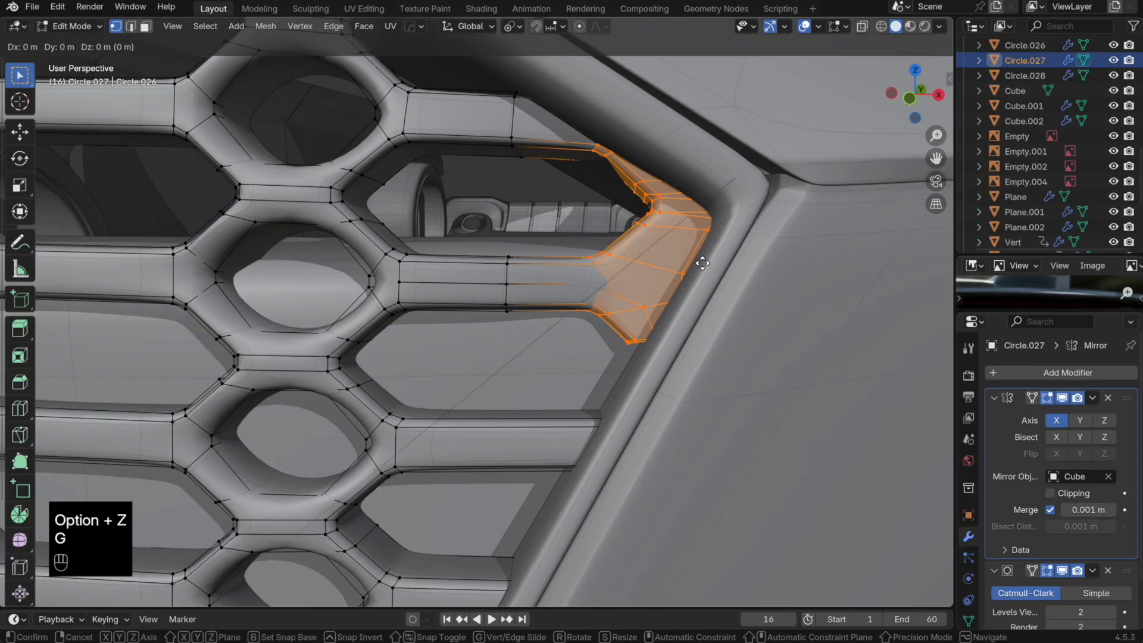
key("x")
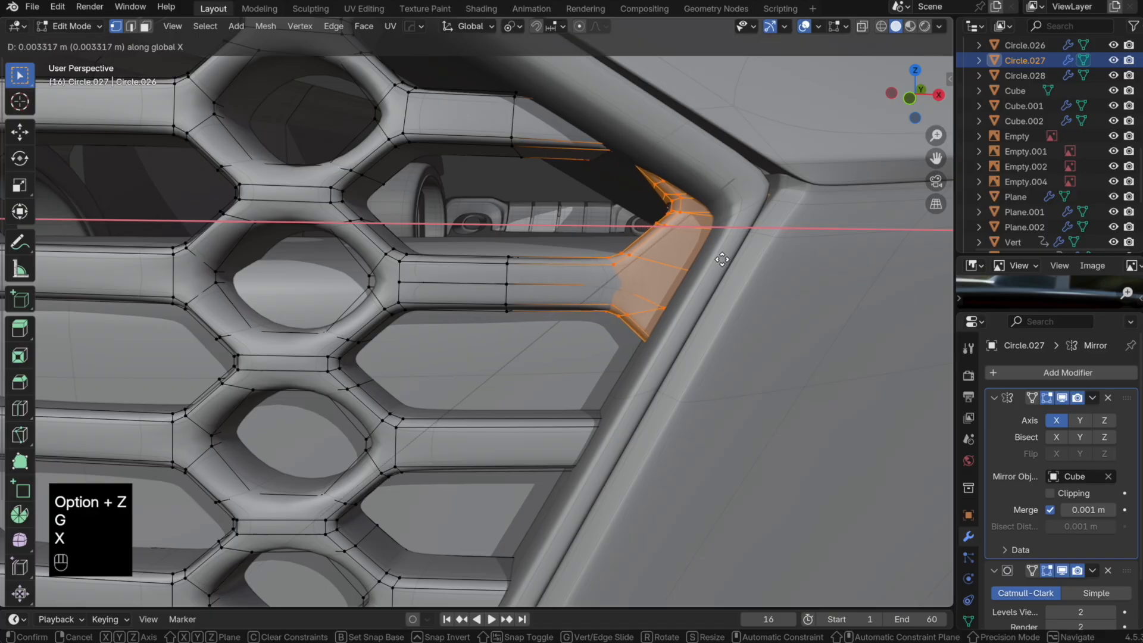
left_click(723, 259)
key("Tab")
scroll(684, 271, "down", 5)
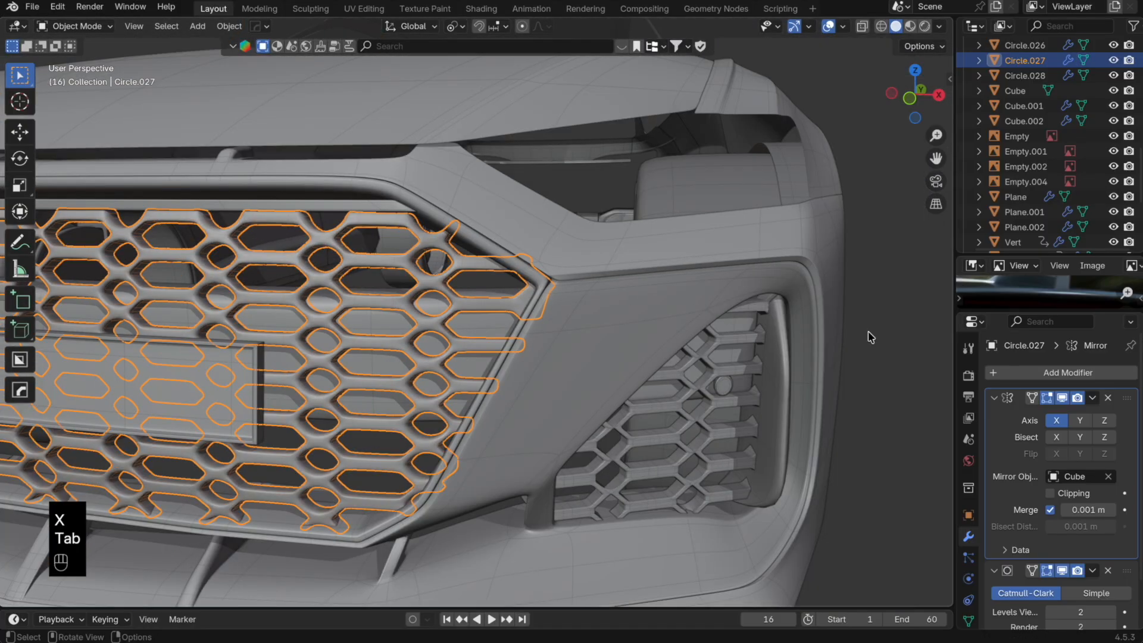
left_click(899, 331)
scroll(654, 312, "up", 2)
scroll(535, 286, "down", 5)
middle_click_drag(464, 286, 677, 309, "shift")
scroll(793, 327, "up", 2)
middle_click_drag(791, 327, 575, 354)
key("Tab")
scroll(627, 340, "up", 3)
middle_click_drag(774, 350, 632, 334, "shift")
key("super+r")
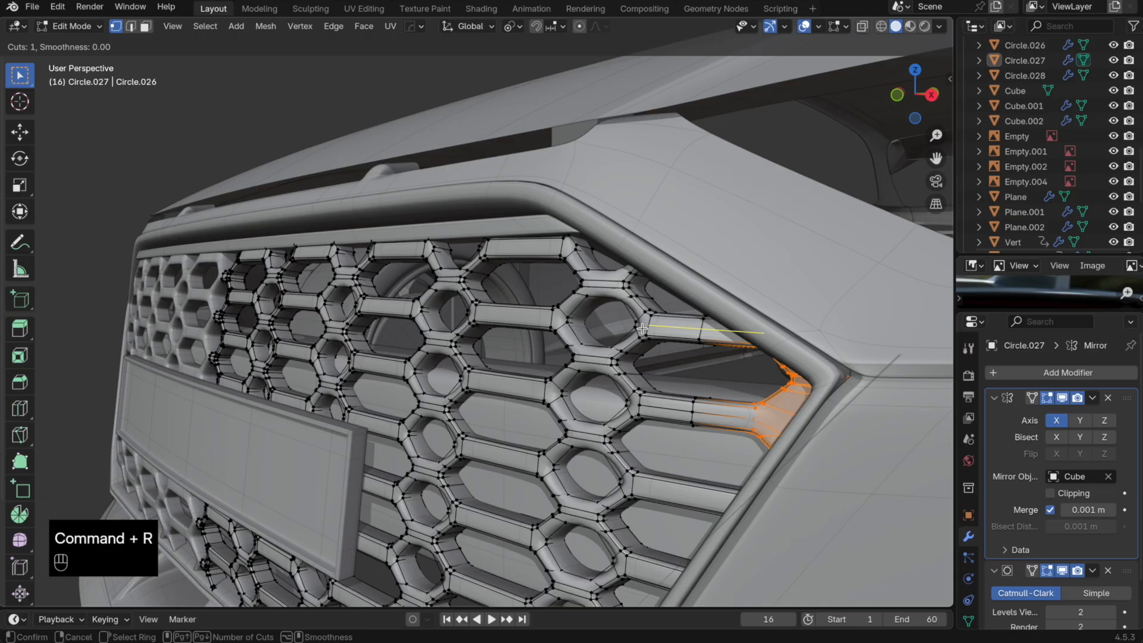
right_click(642, 329)
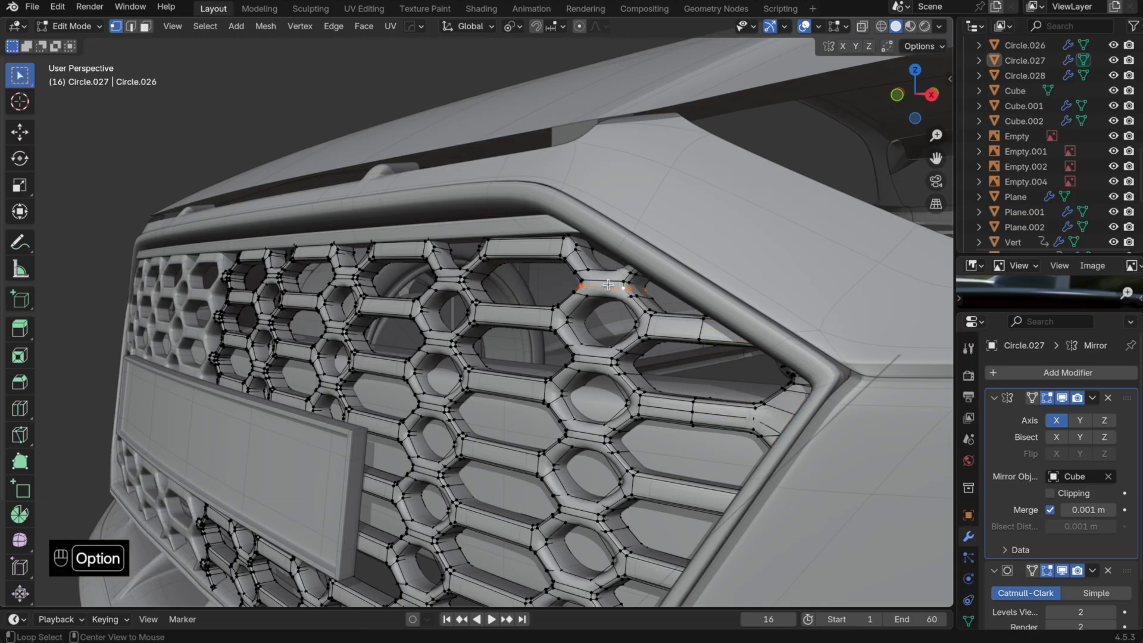
mouse_move(646, 335)
middle_mouse_down()
mouse_move(524, 312)
mouse_move(643, 321)
middle_mouse_up()
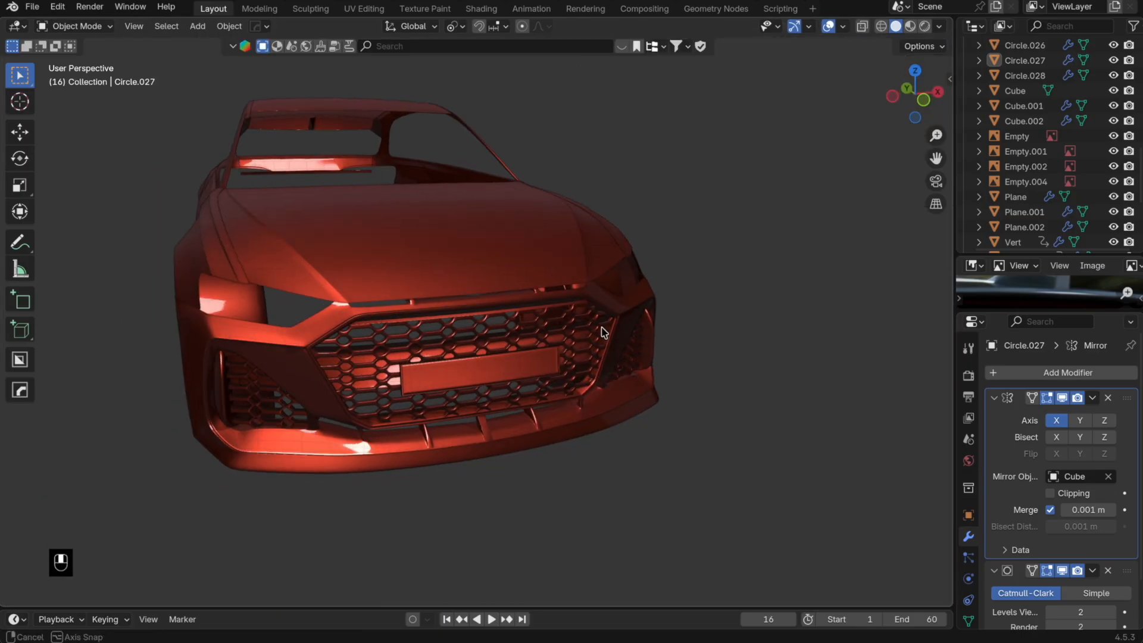
Step: Inspect the car's surfaces with the red matcap and the Face Orientation overlay, and restore plain grey shading without the overlay
scroll(531, 316, "down", 1)
key("a")
key("a")
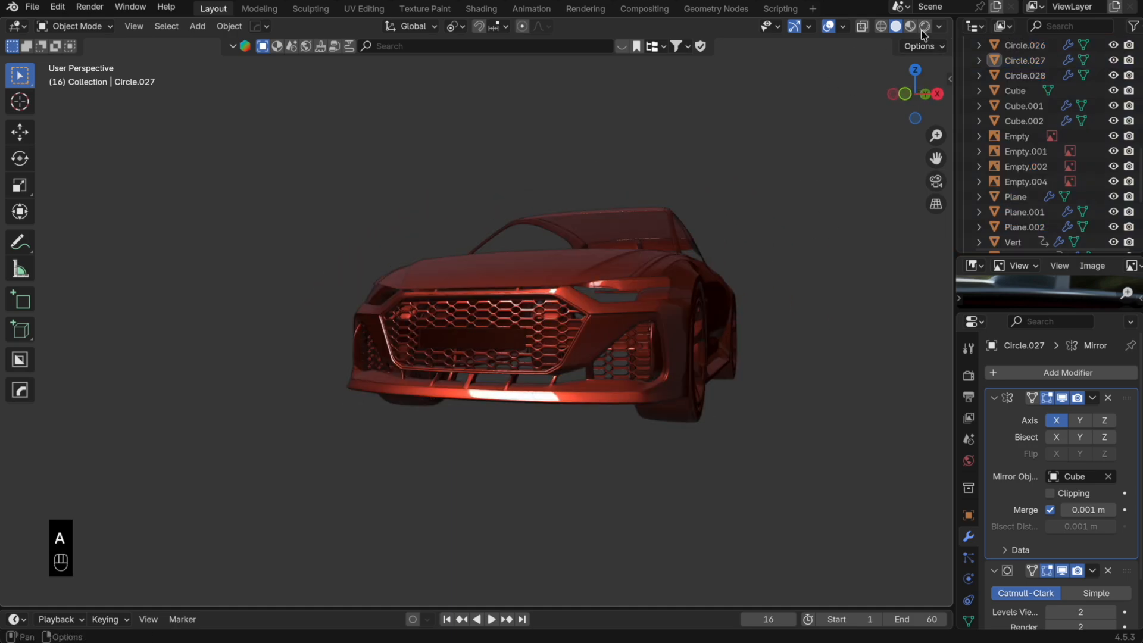
left_click(844, 27)
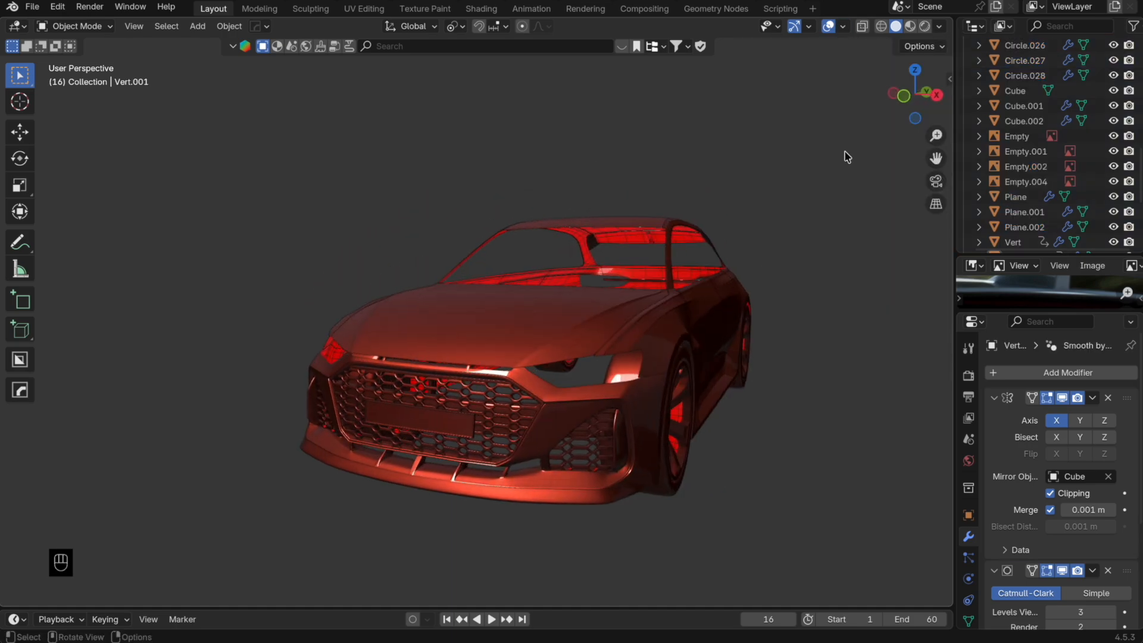
left_click(940, 27)
left_click(874, 100)
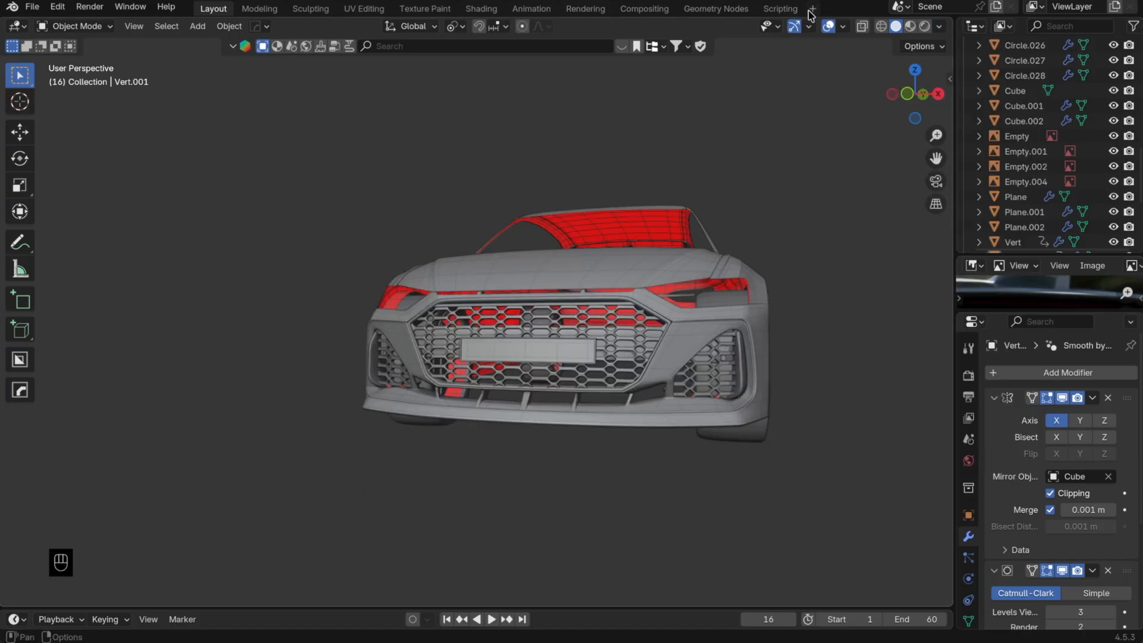
left_click(846, 28)
Step: Scale the whole licence plate mesh to 1.082 along the global Z axis
left_click(749, 302)
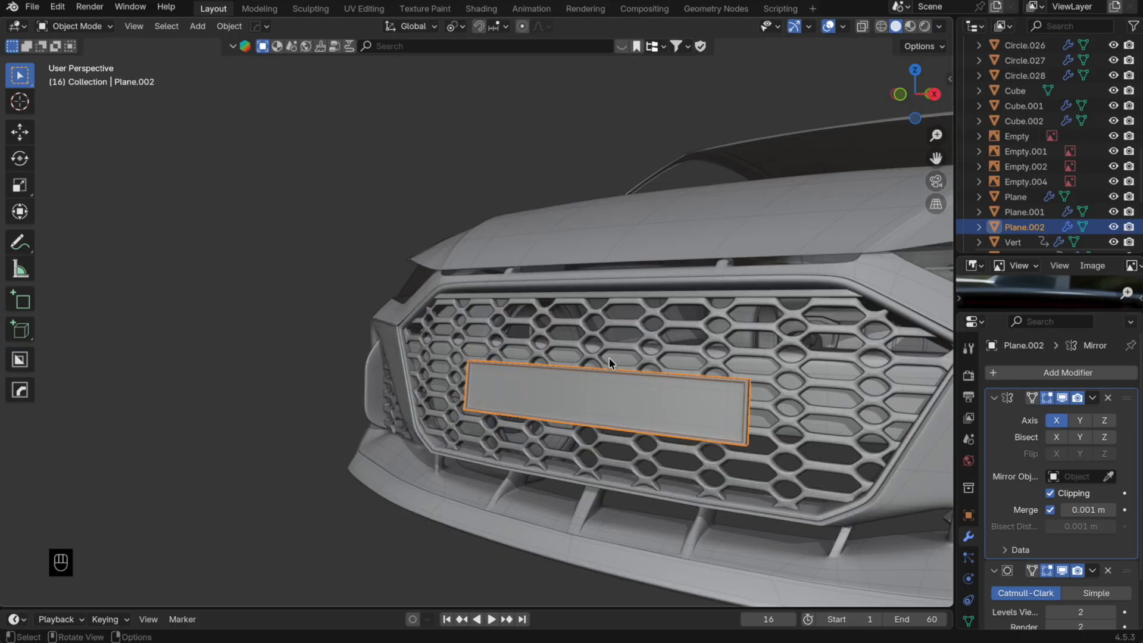
middle_click_drag(608, 357, 494, 321, "shift")
key("Tab")
key("s")
key("z")
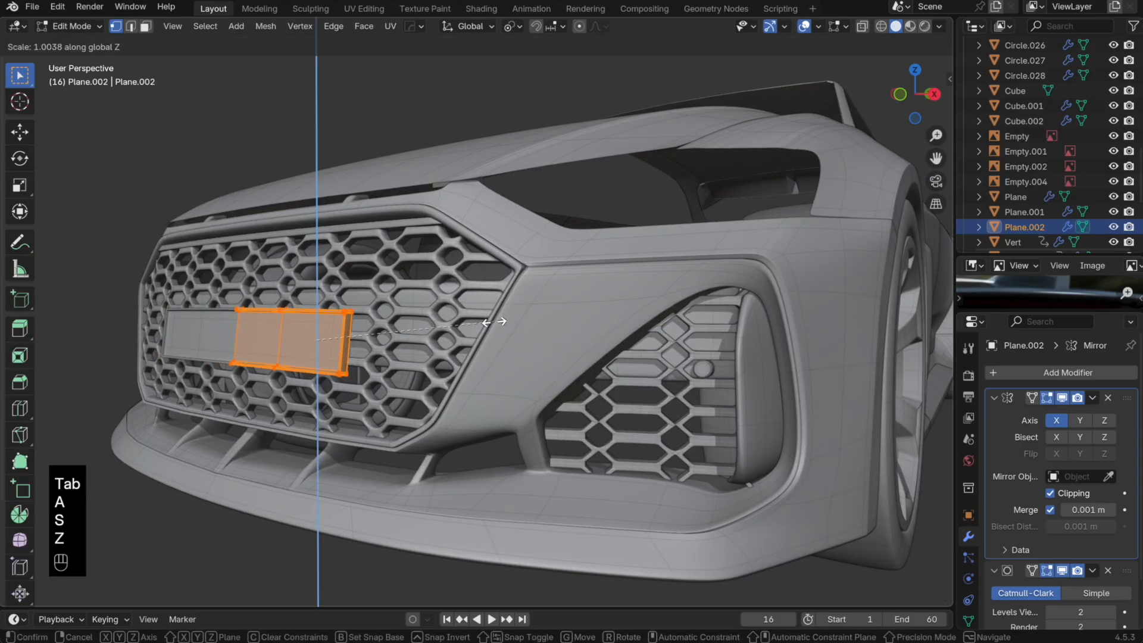
left_click(510, 327)
Step: Move the licence plate about 0.0024 m along Y towards the grille, adjust its rotation about X and leave mesh editing
middle_click_drag(510, 327, 402, 326)
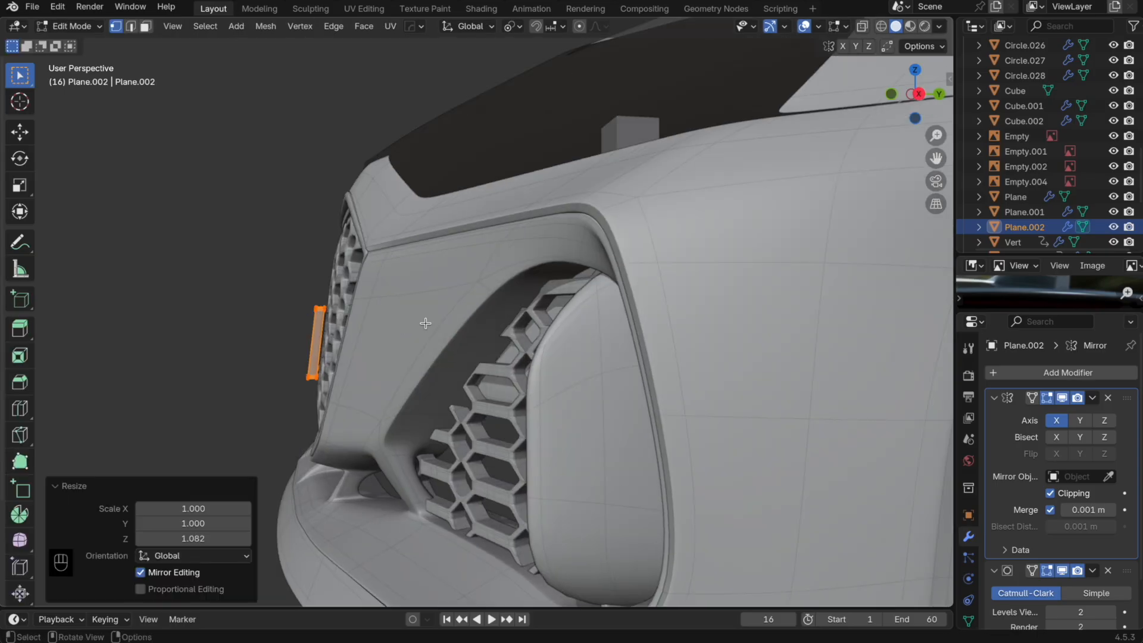
key("g")
key("y")
left_click(447, 322)
key("r")
key("x")
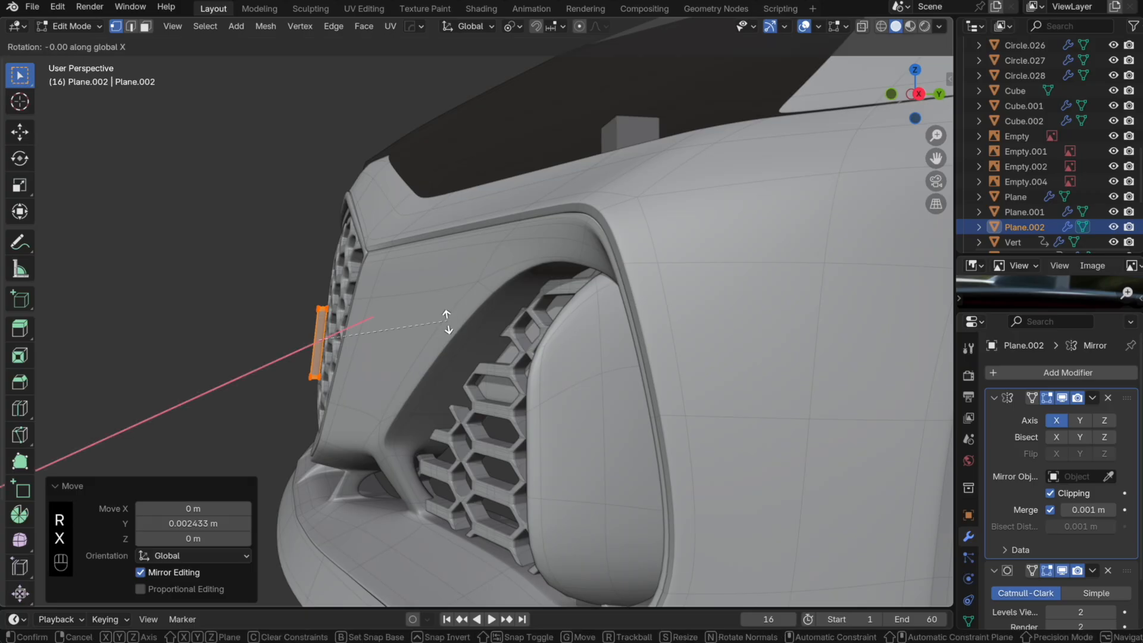
left_click(447, 322)
key("Tab")
middle_click_drag(448, 322, 627, 310)
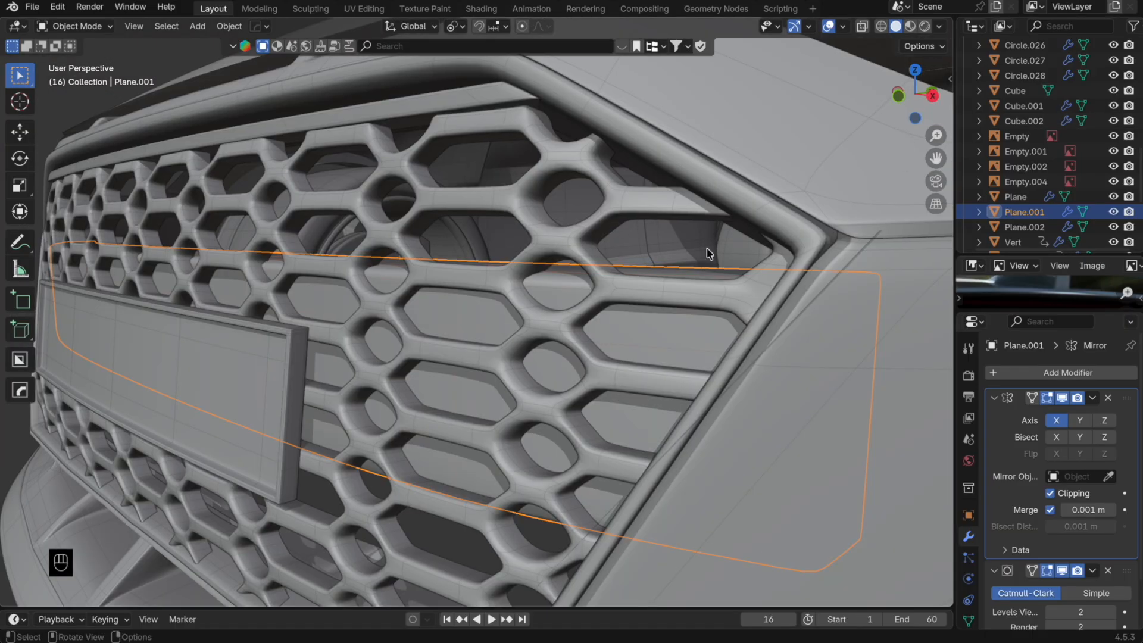
Step: Undo the last edits to the backing panel behind the grille and add a centred loop cut along its top strip
key("Tab")
key("super+z")
key("super+z")
key("super+z")
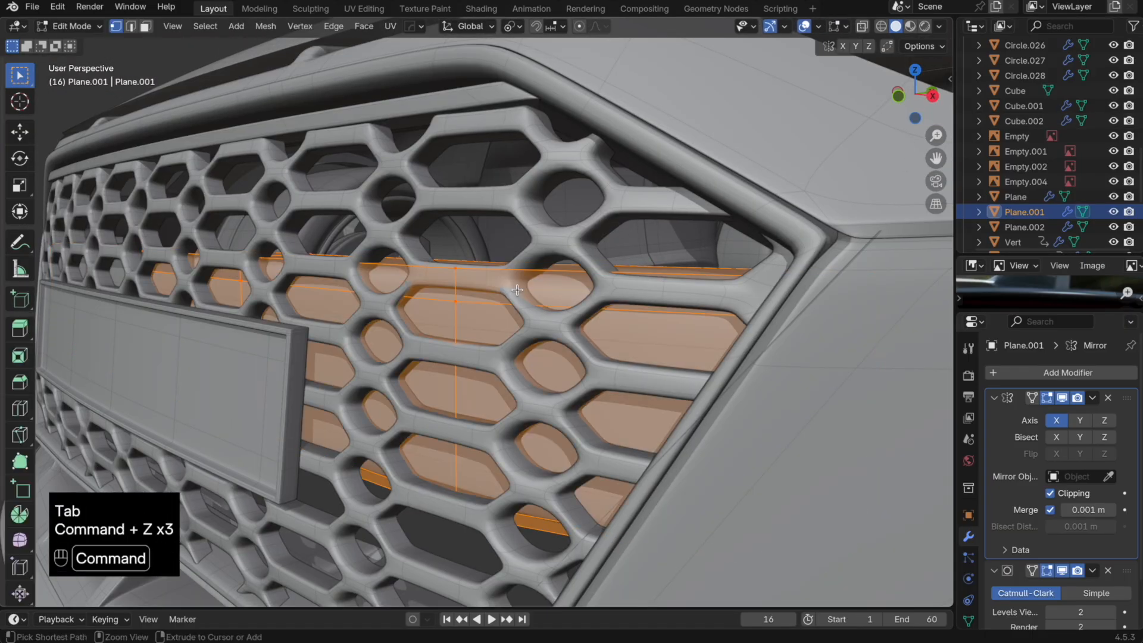
key("super+r")
left_click(456, 290)
right_click(456, 290)
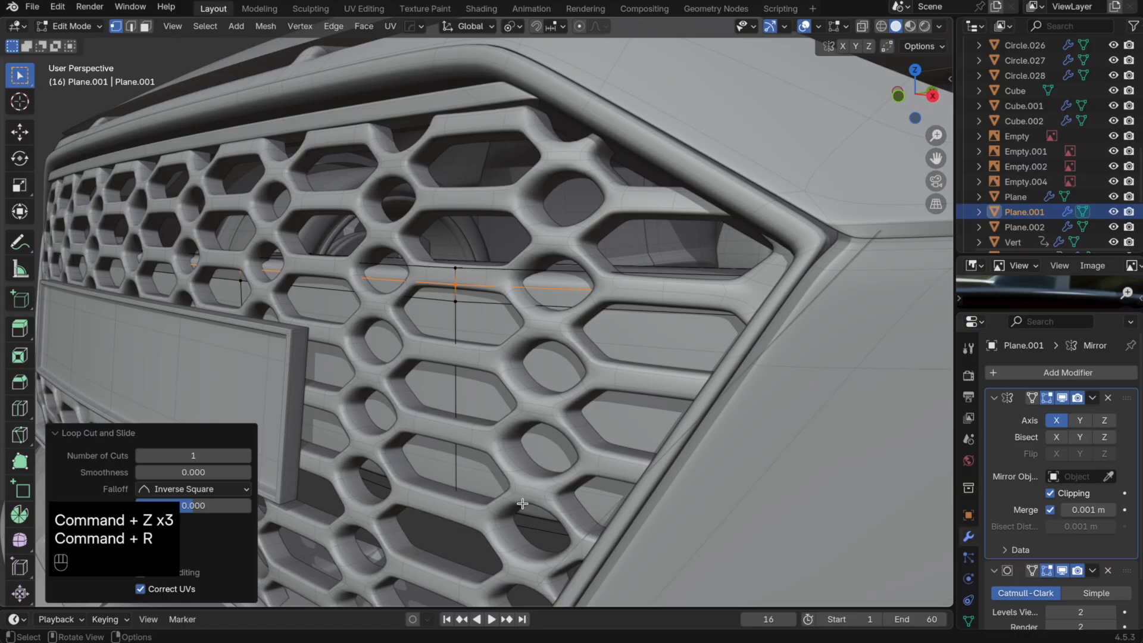
middle_click_drag(456, 290, 554, 426)
key("super+r")
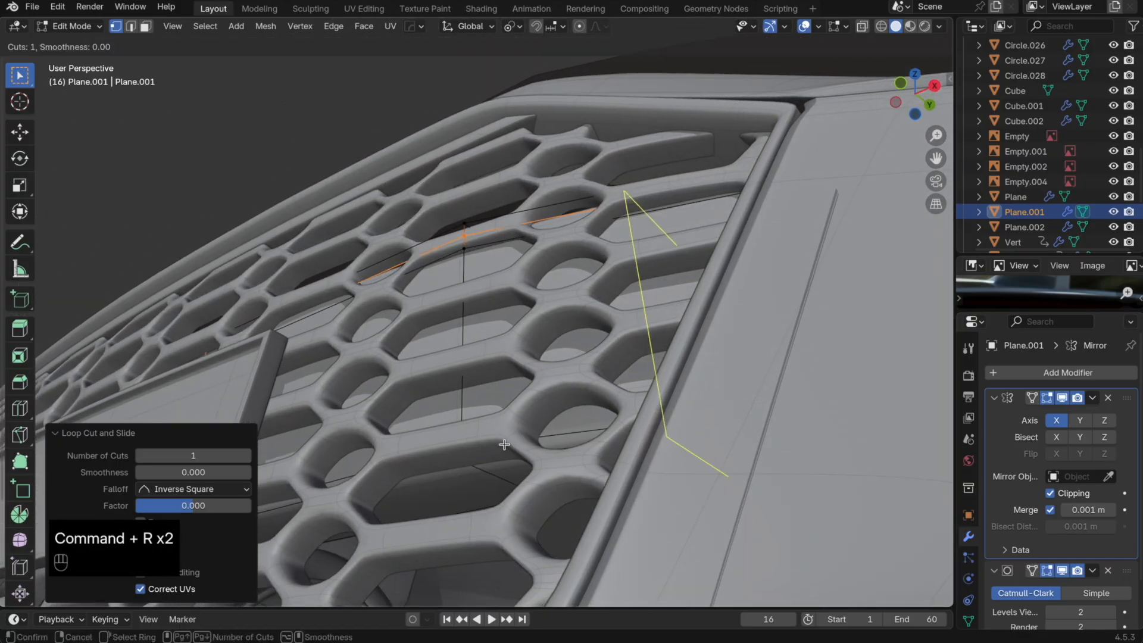
key("Tab")
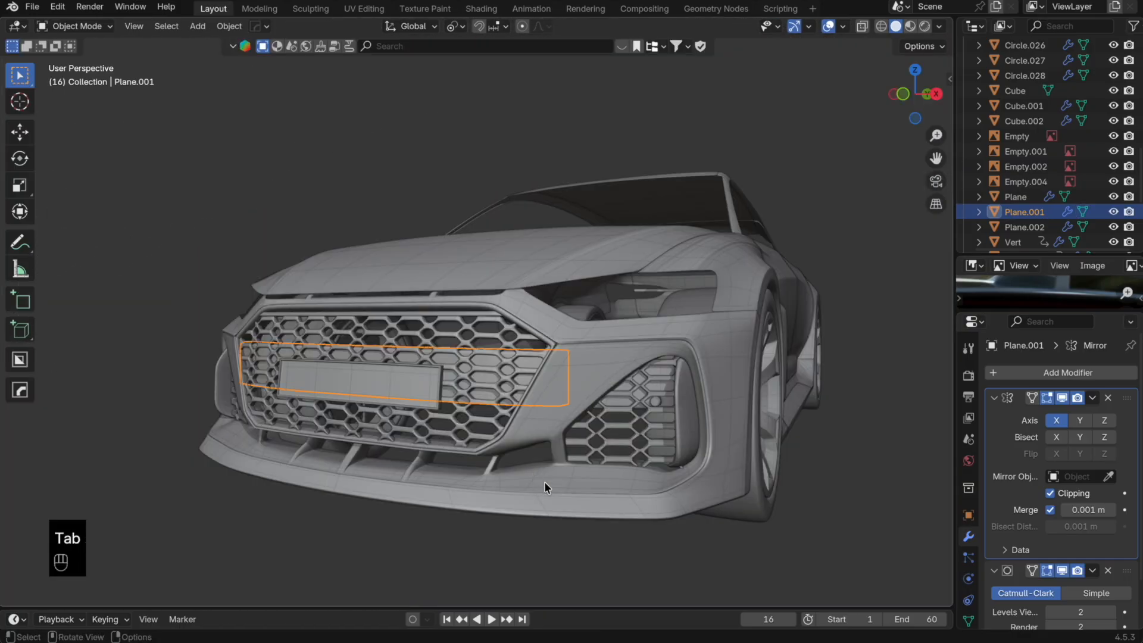
middle_click_drag(544, 481, 620, 524)
scroll(620, 521, "up", 5)
scroll(622, 513, "down", 10)
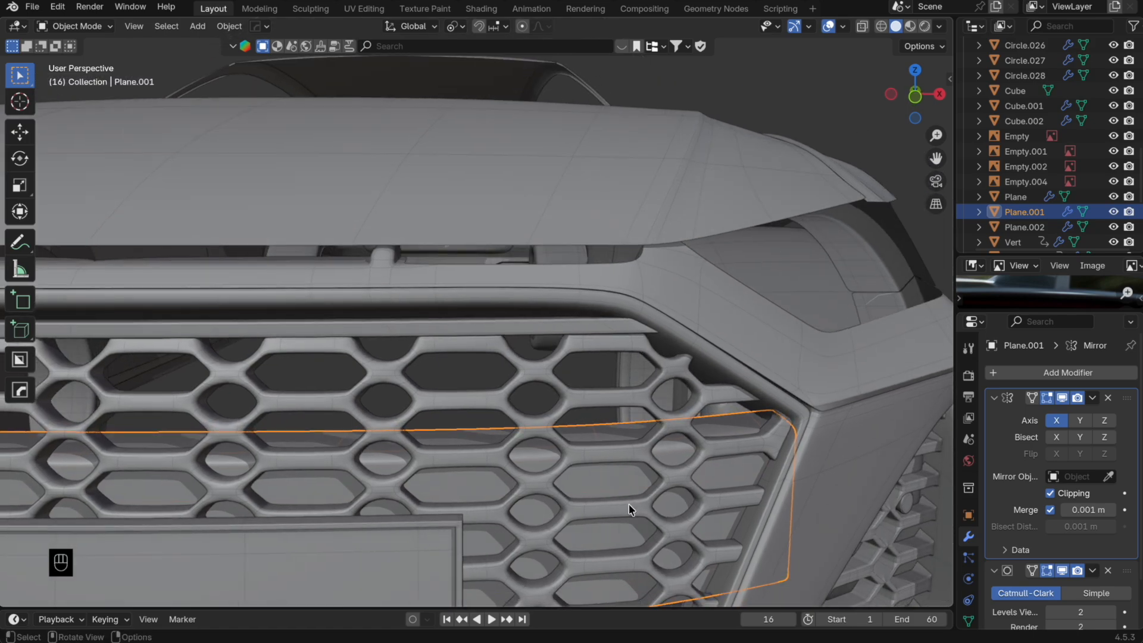
Step: Scale the whole licence plate mesh to 1.053 along the global Z axis and leave mesh editing
left_click(893, 95)
left_click(939, 95)
scroll(541, 263, "up", 8)
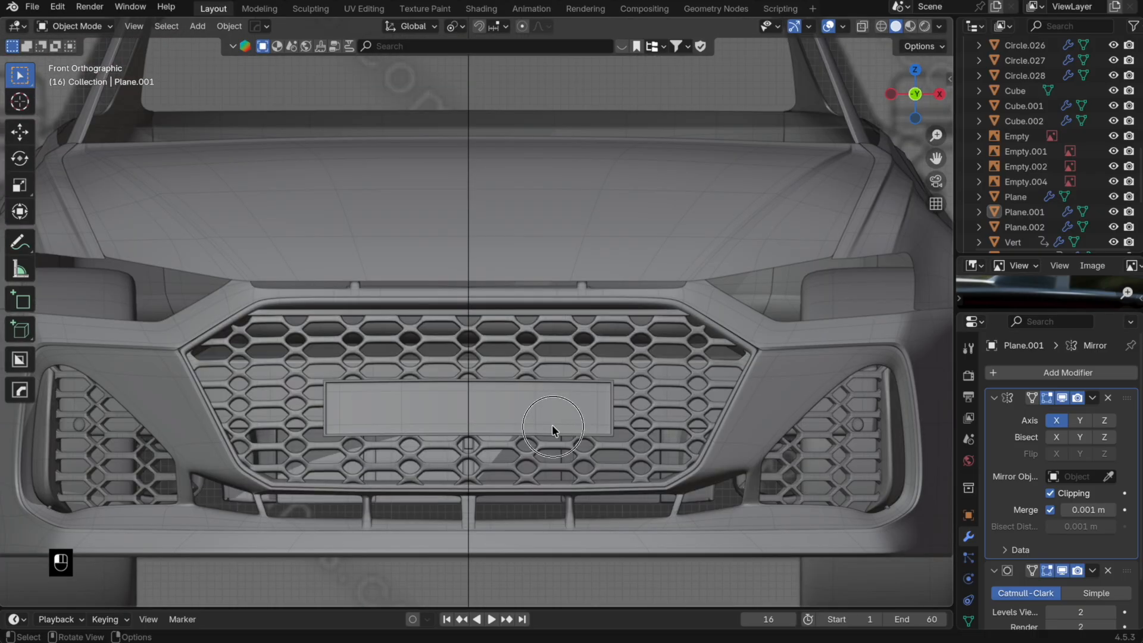
left_click(552, 424)
key("Tab")
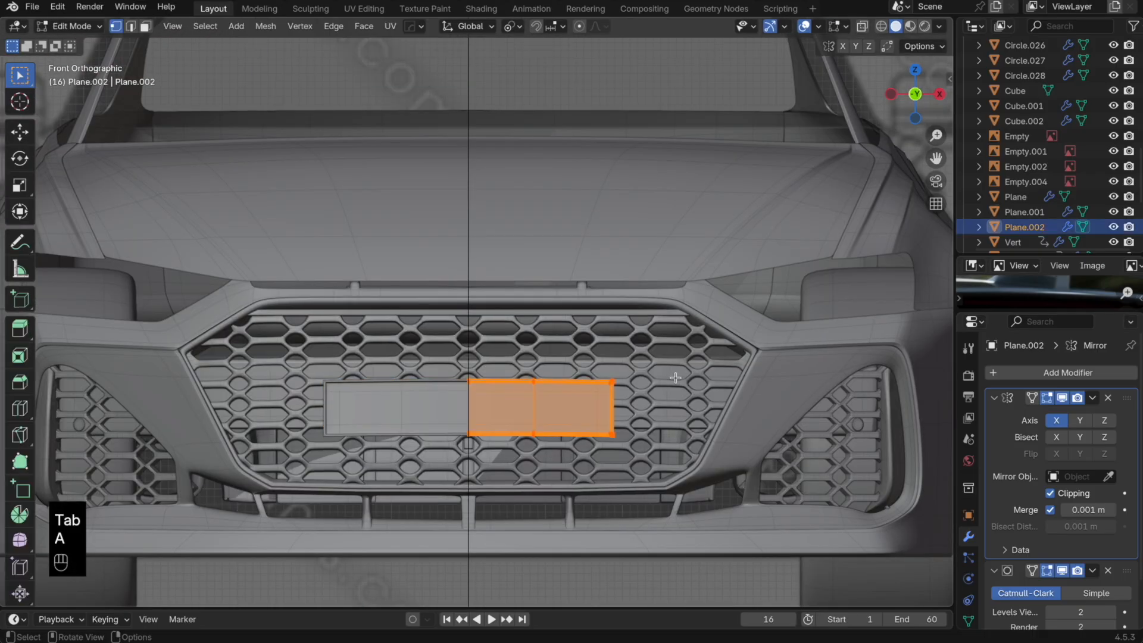
key("s")
key("z")
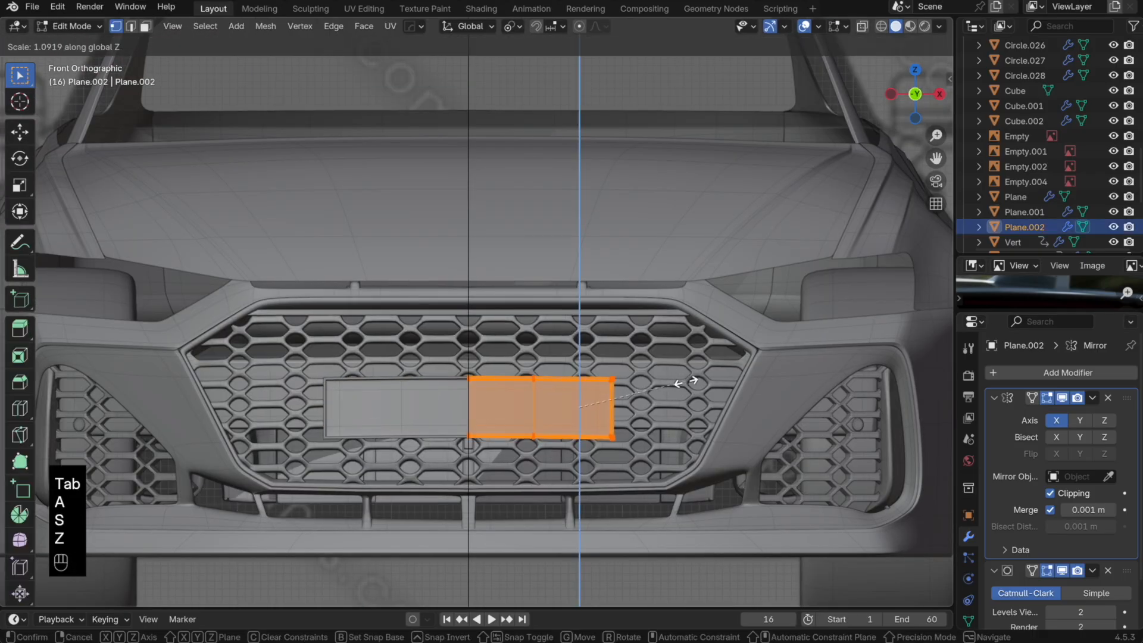
left_click(701, 384)
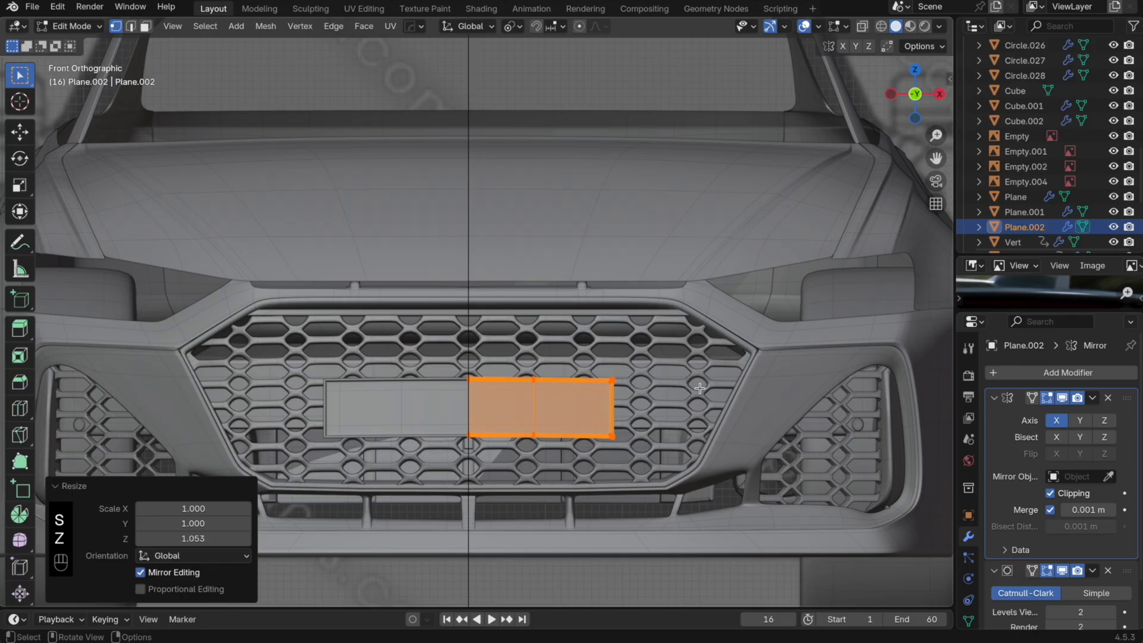
key("Tab")
Step: Fill the gap in the bumper panel's upper rim beneath the bonnet, between the support tab and the outer corner, with a face
scroll(701, 383, "down", 2)
middle_click_drag(608, 348, 584, 314)
scroll(575, 365, "down", 4)
scroll(569, 367, "down", 3)
scroll(584, 314, "down", 5)
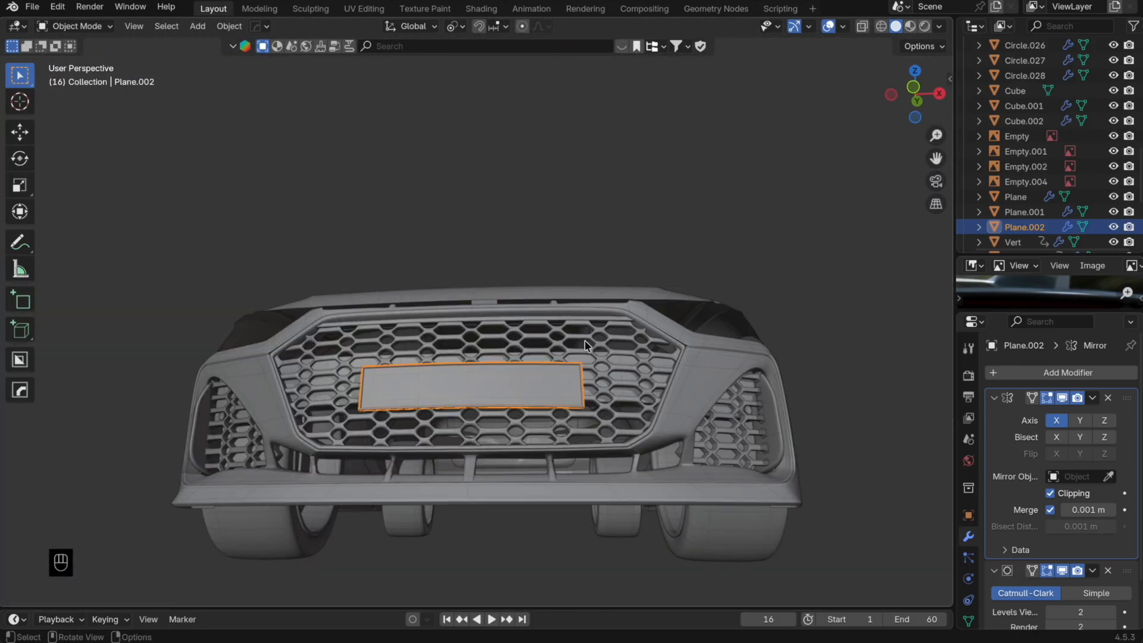
middle_click_drag(604, 390, 553, 442)
scroll(619, 411, "up", 5)
left_click(674, 384)
key("Tab")
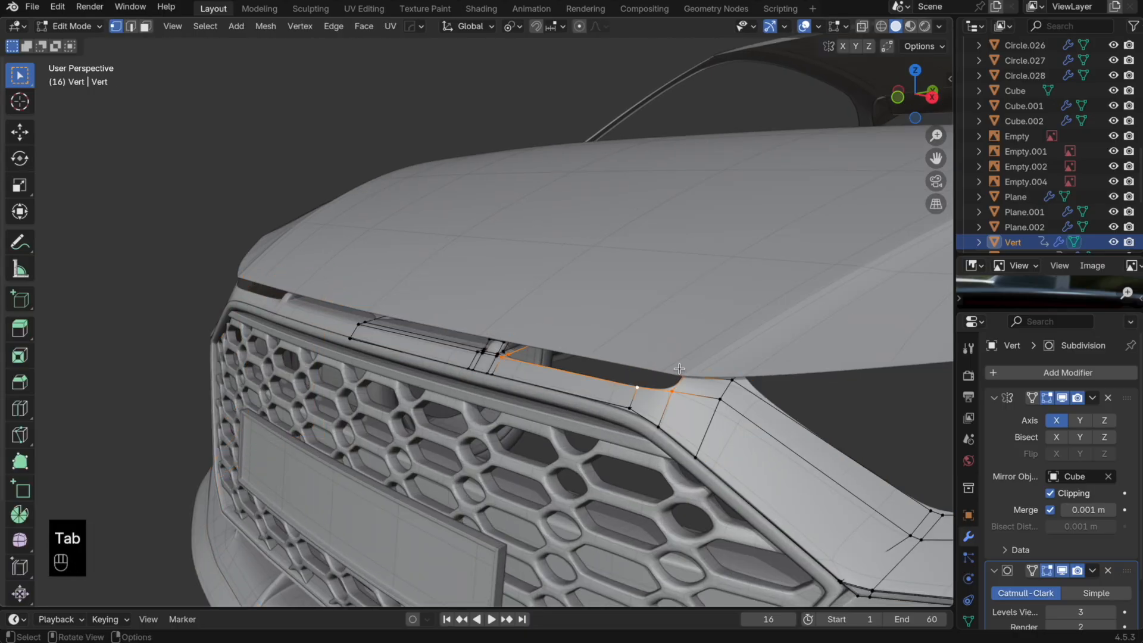
key("alt+z")
mouse_move(677, 364)
middle_mouse_down()
mouse_move(720, 404)
mouse_move(730, 339)
mouse_move(746, 351)
mouse_move(665, 353)
middle_mouse_up()
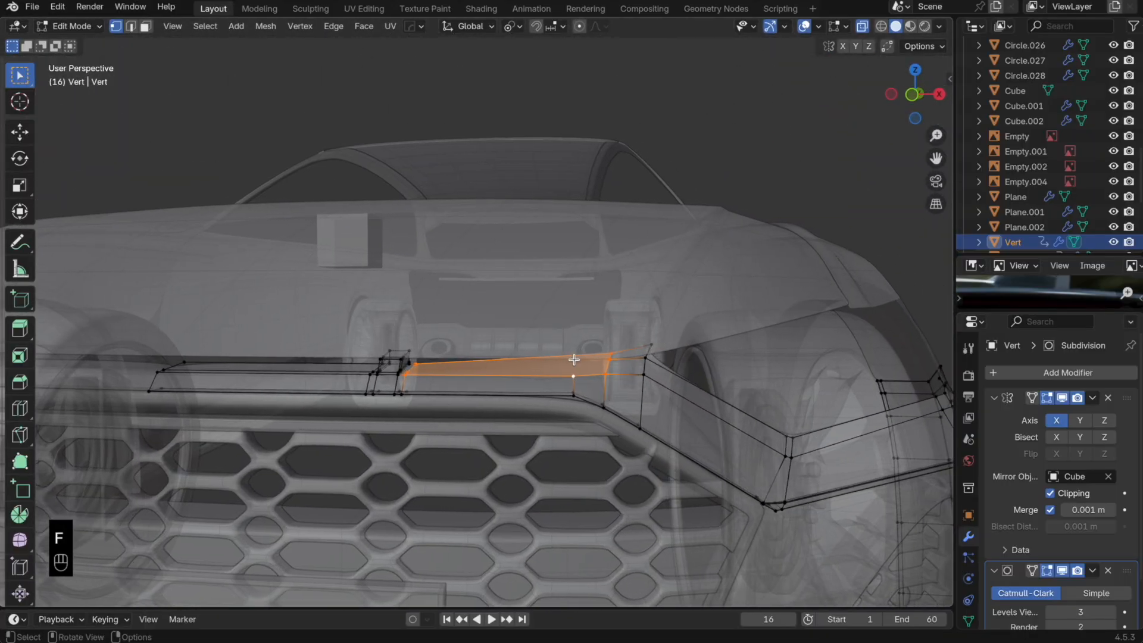
Step: Try to cut the new rim face's upper edge and slide the added vertex outwards to the corner
key("super+r")
left_click(585, 354)
left_click(524, 357)
key("g")
key("g")
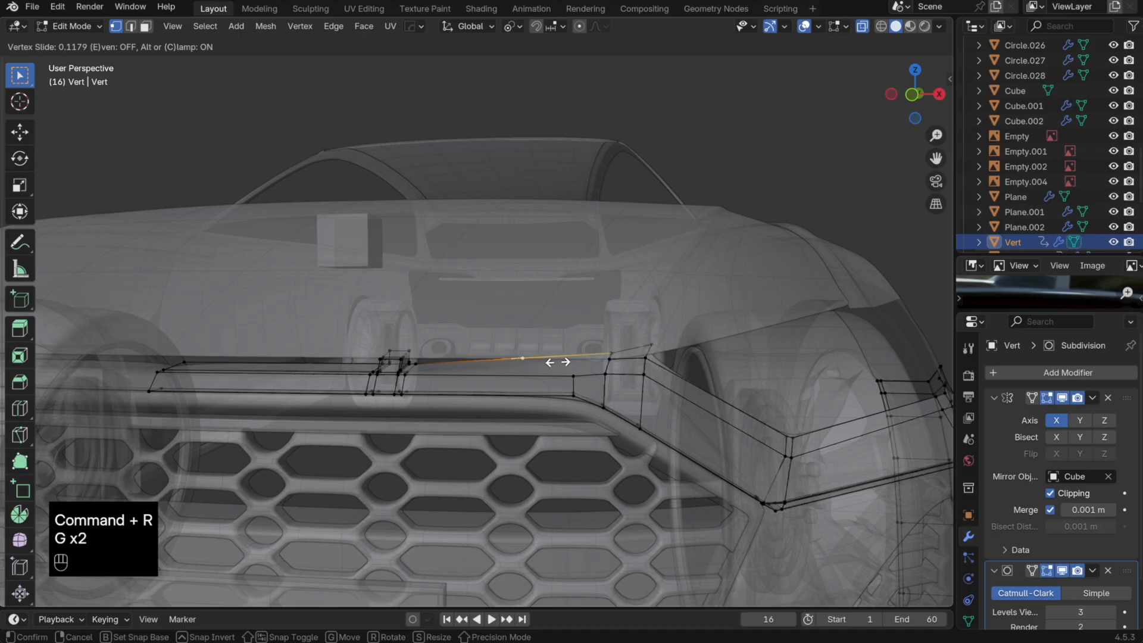
left_click(601, 358)
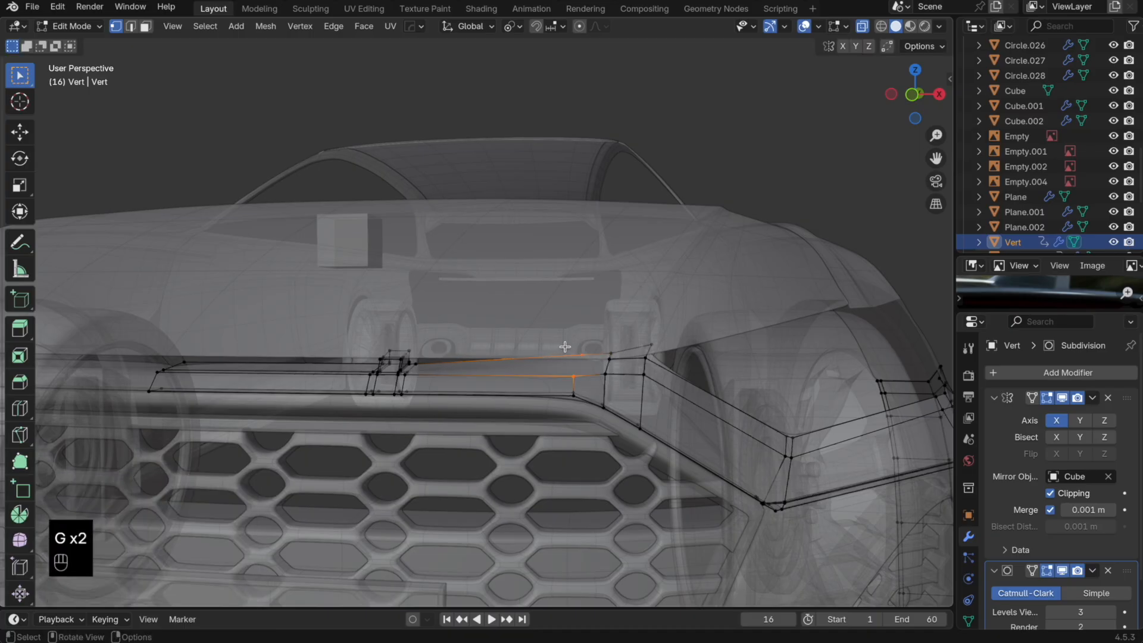
Step: Cut the rim face's upper edge, slide the new vertex outwards above the front-edge vertex and connect the two with an edge
key("super+r")
middle_click_drag(595, 360, 543, 359)
left_click(543, 358)
left_click(546, 356)
key("g")
key("g")
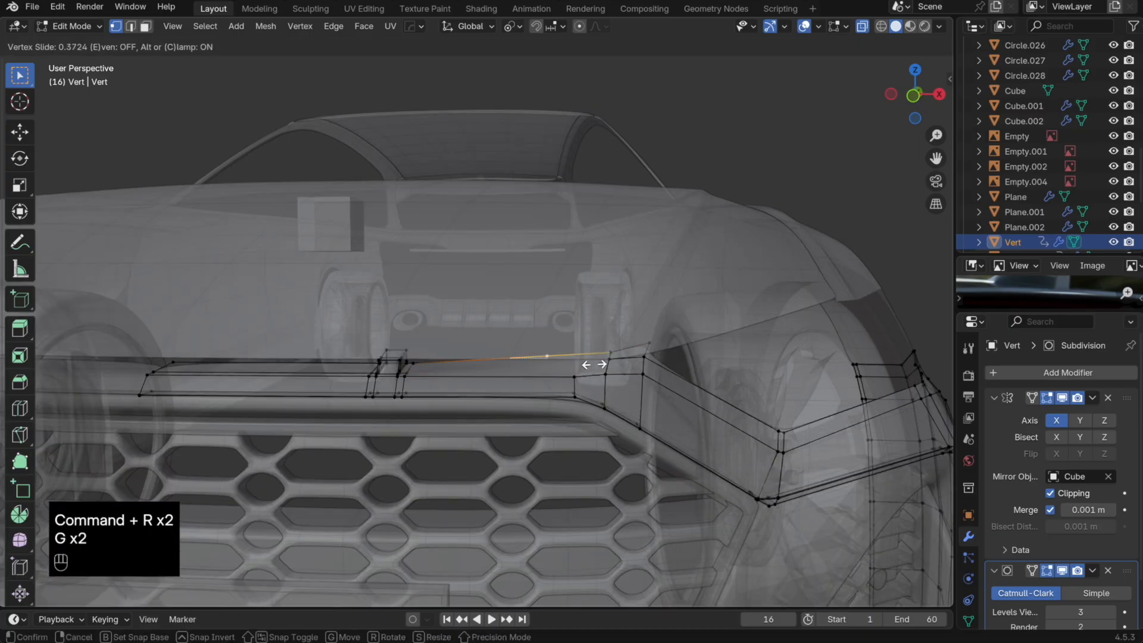
left_click(591, 357)
left_click(589, 358)
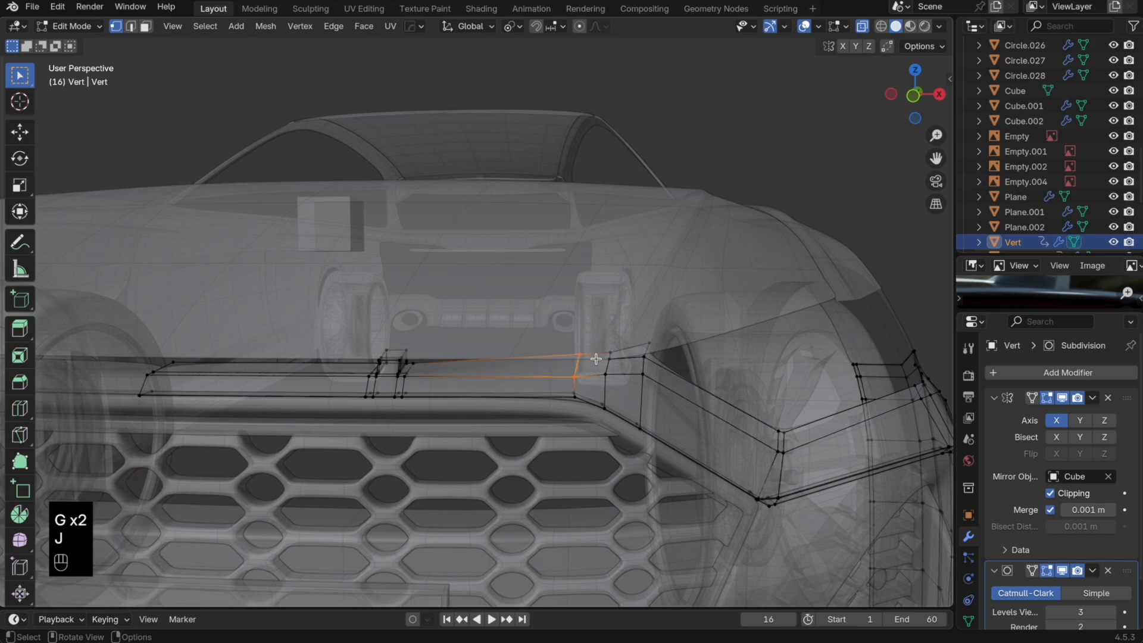
key("alt+z")
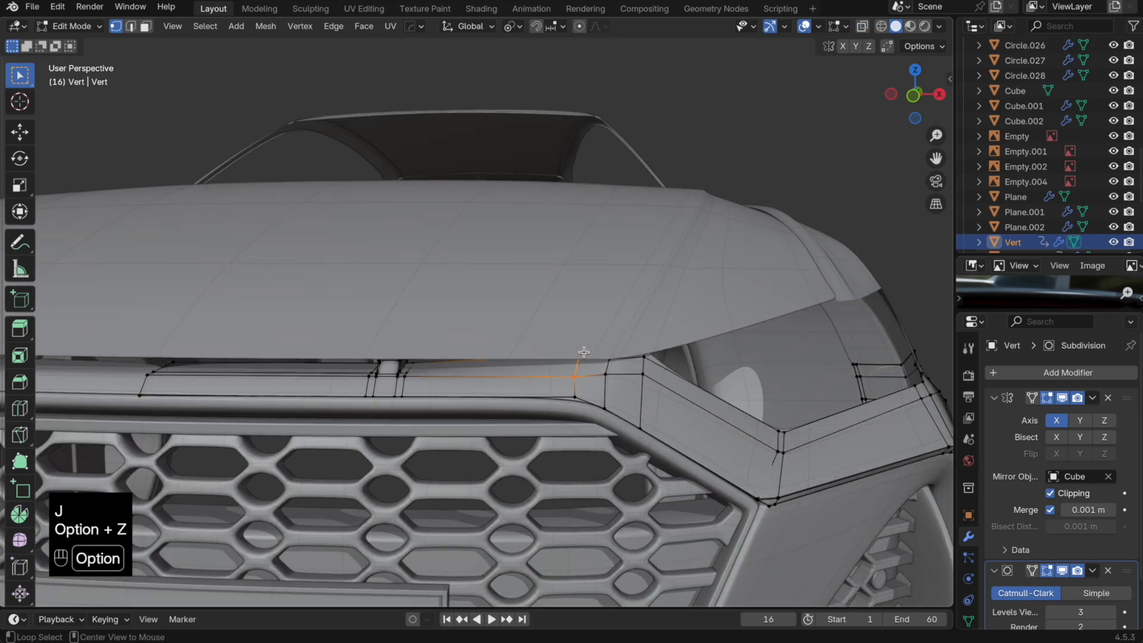
Step: Lower the new rim vertex about 0.008 m along Z in front view to level the rim's upper edge
left_click(893, 96)
key("alt+z")
scroll(732, 308, "up", 2)
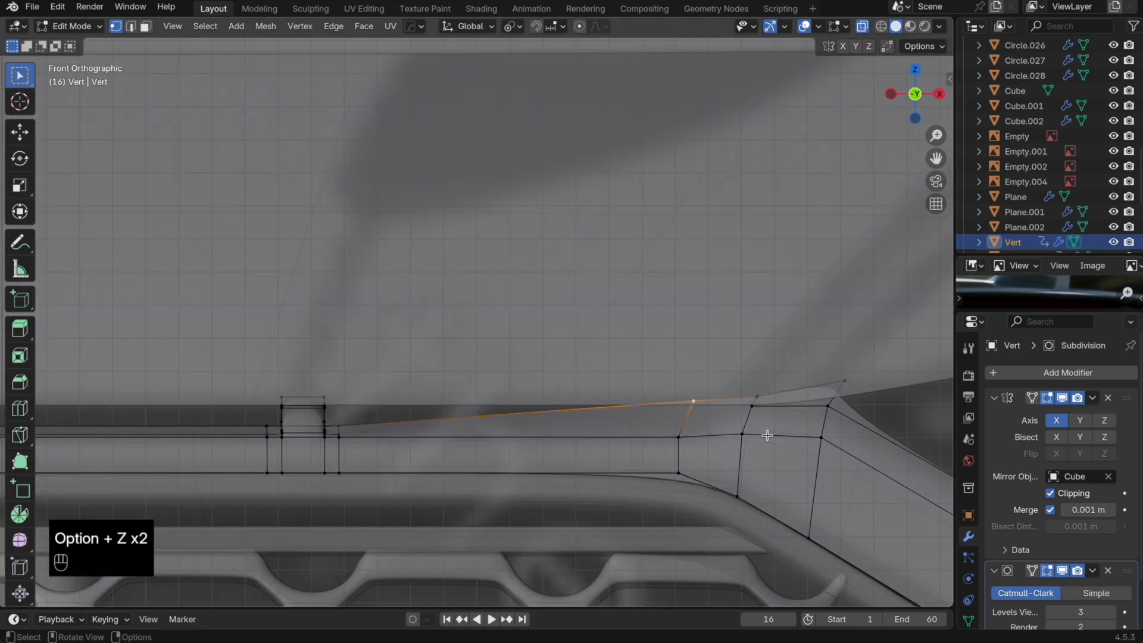
key("g")
key("z")
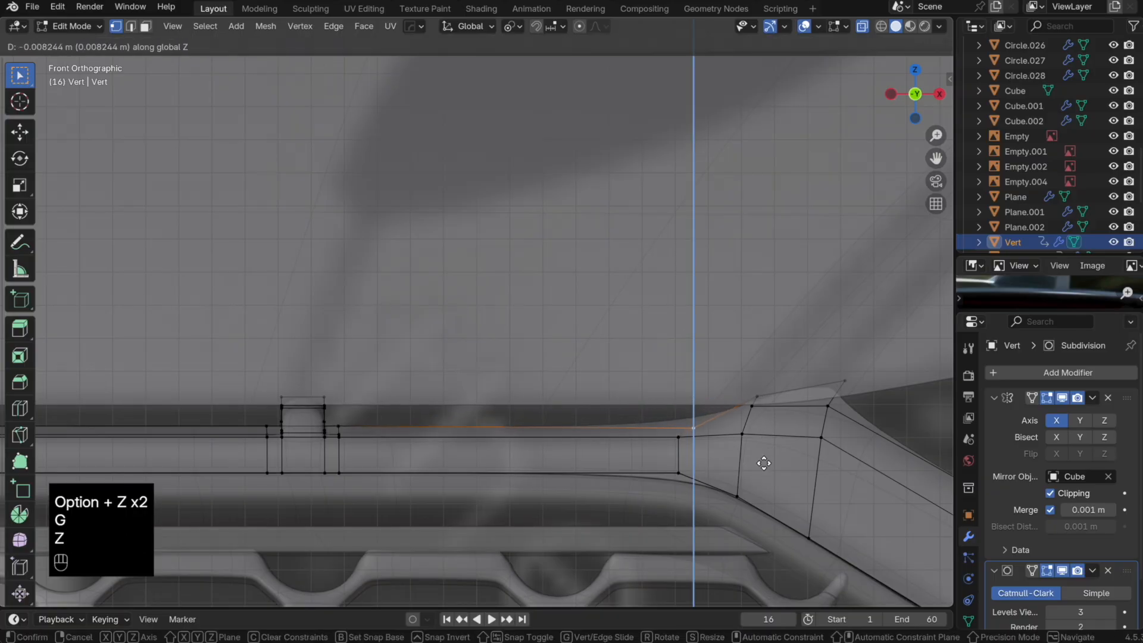
scroll(768, 429, "right", 3)
Step: Connect the vertices around the bumper rim's corner beneath the bonnet with new edges
left_click(777, 395)
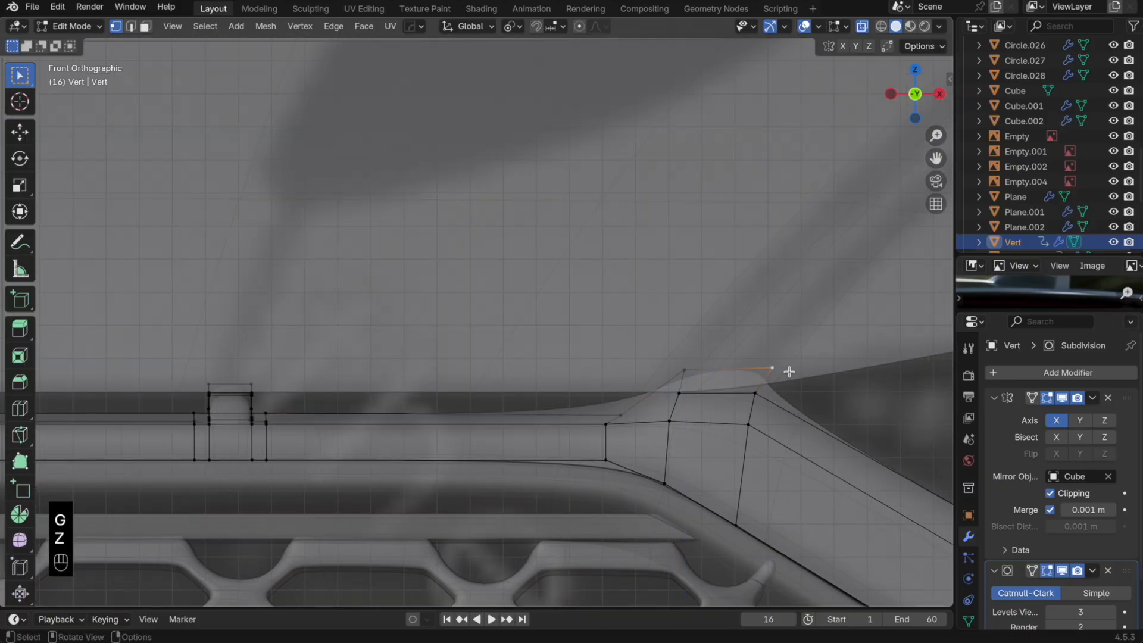
left_click(657, 393)
left_click(670, 420, "shift")
key("j")
key("j")
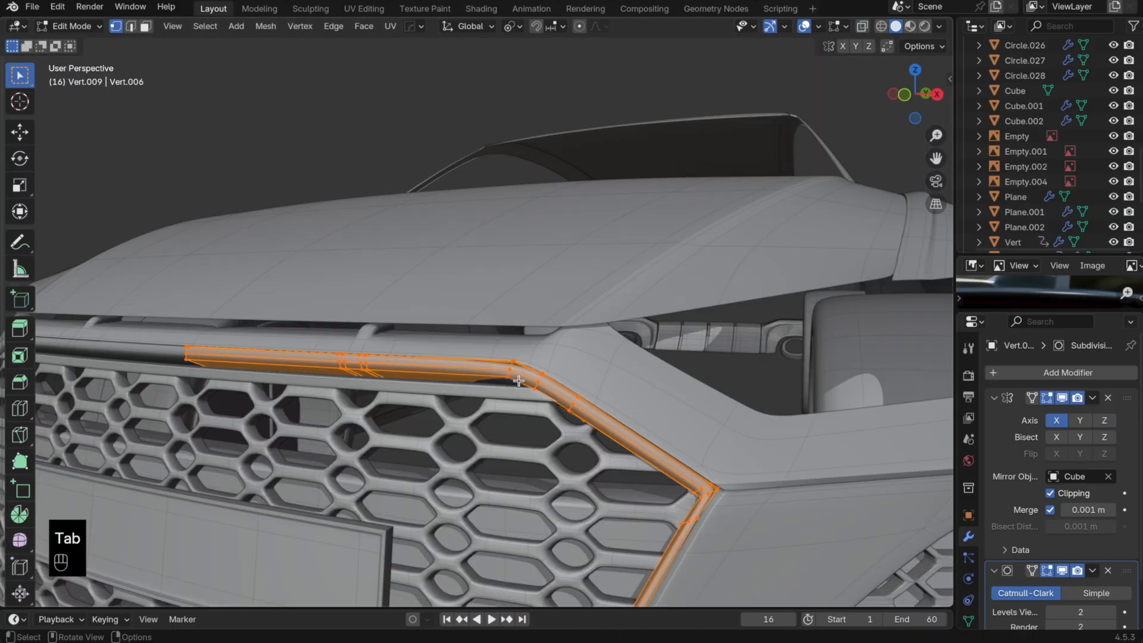
Step: Try a centred lengthwise loop cut along the trim strip framing the grille and undo it
key("super+r")
left_click(515, 377)
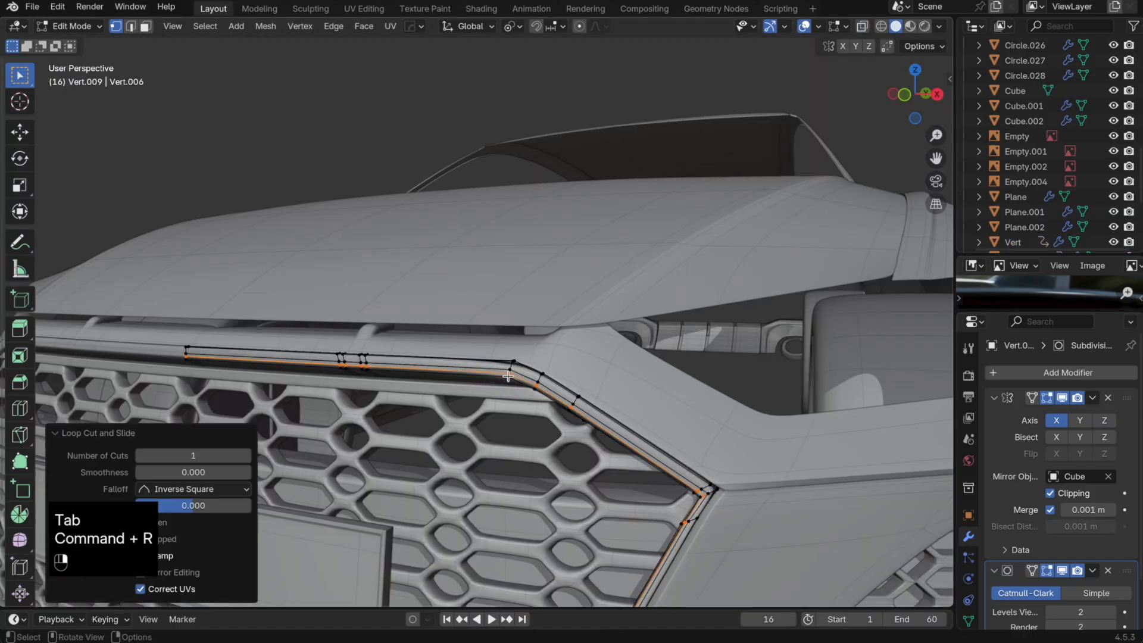
key("Tab")
key("super+z")
key("super+z")
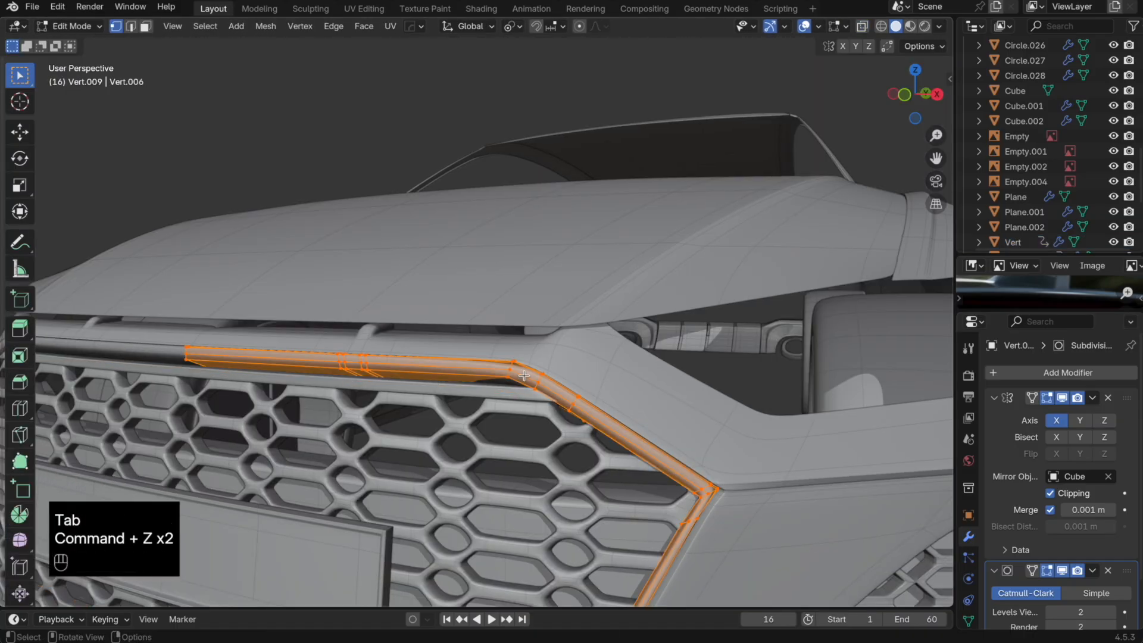
Step: Slide the lengthwise edge loop of the grille's trim strip towards its lower edge and leave mesh editing
left_click(524, 377, "alt")
key("g")
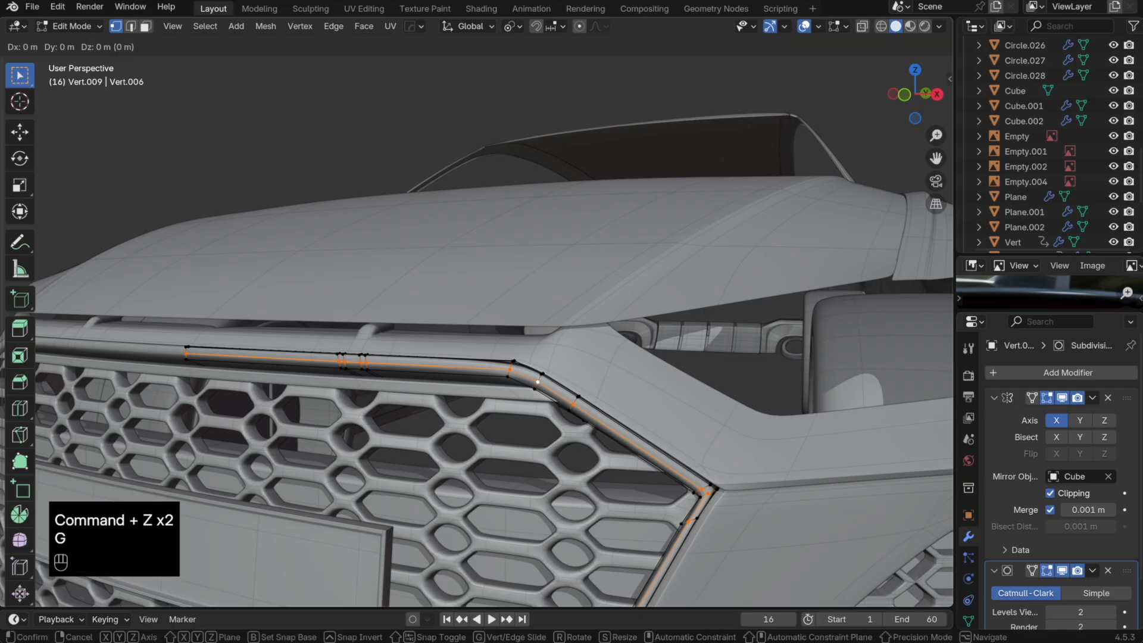
key("g")
left_click(670, 382)
key("Tab")
middle_click_drag(594, 372, 559, 386)
key("Tab")
left_click(555, 379, "alt")
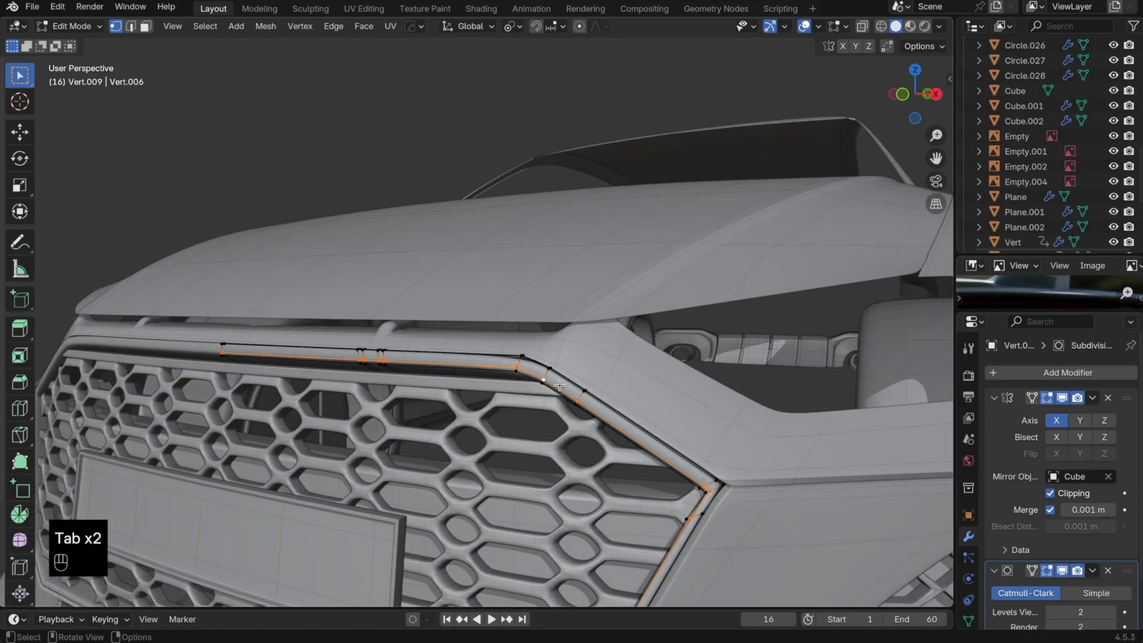
scroll(521, 421, "down", 4)
key("Tab")
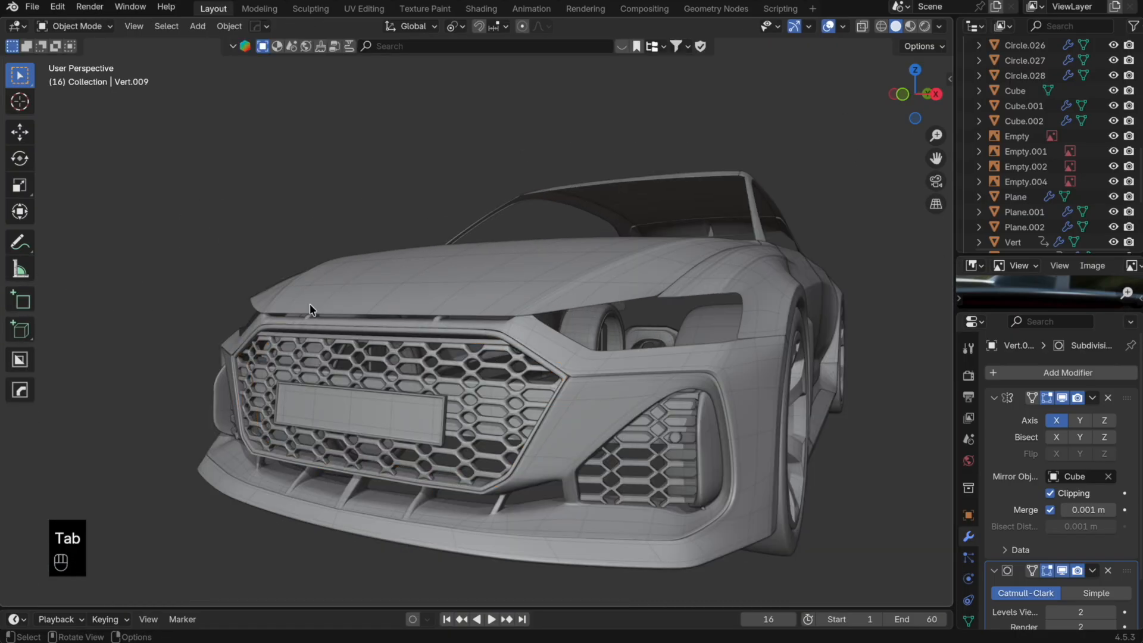
Step: Try to slide the cross edge loop at the trim strip's upper corner inwards along the strip
middle_click_drag(428, 334, 421, 377)
scroll(556, 351, "up", 8)
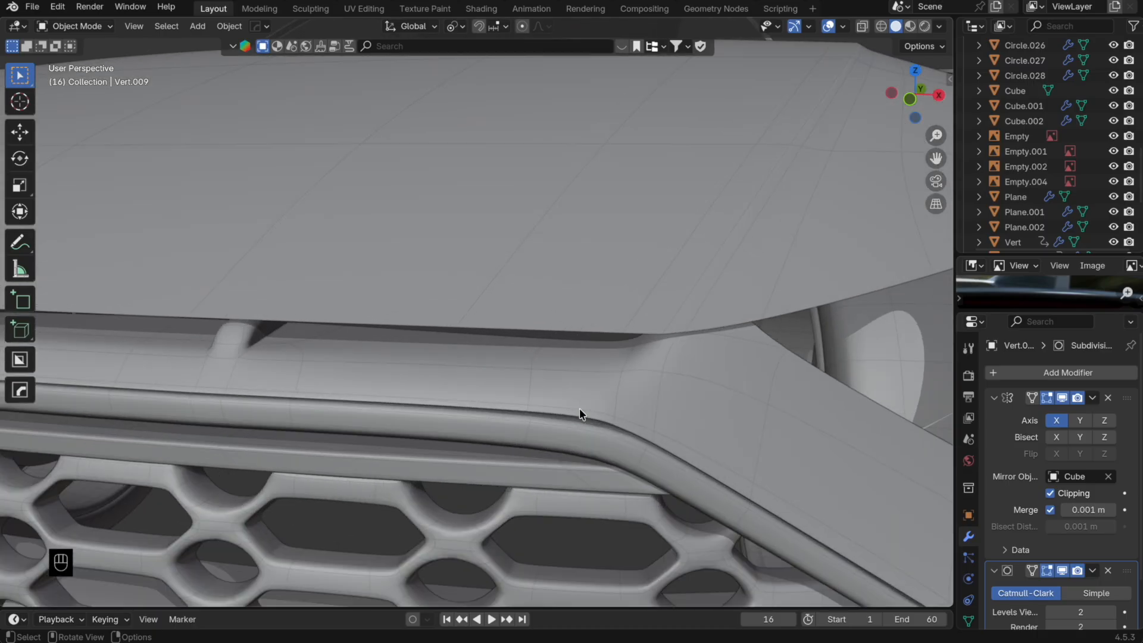
scroll(580, 408, "down", 2)
middle_click_drag(572, 396, 596, 390)
key("Tab")
key("Tab")
key("Tab")
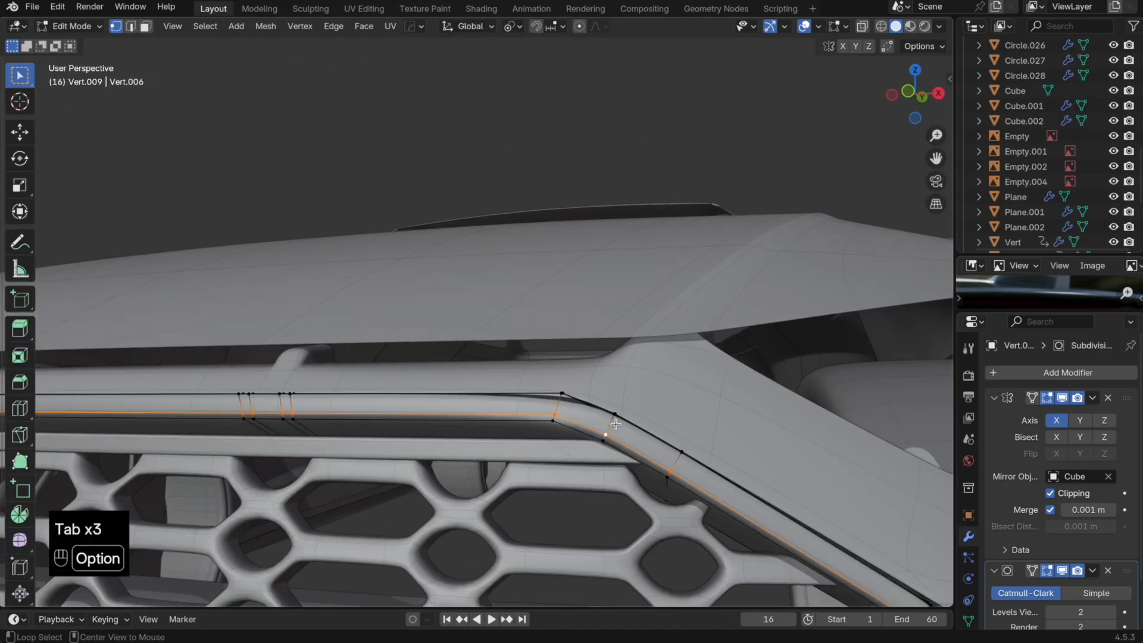
left_click(646, 437, "alt")
key("g")
key("g")
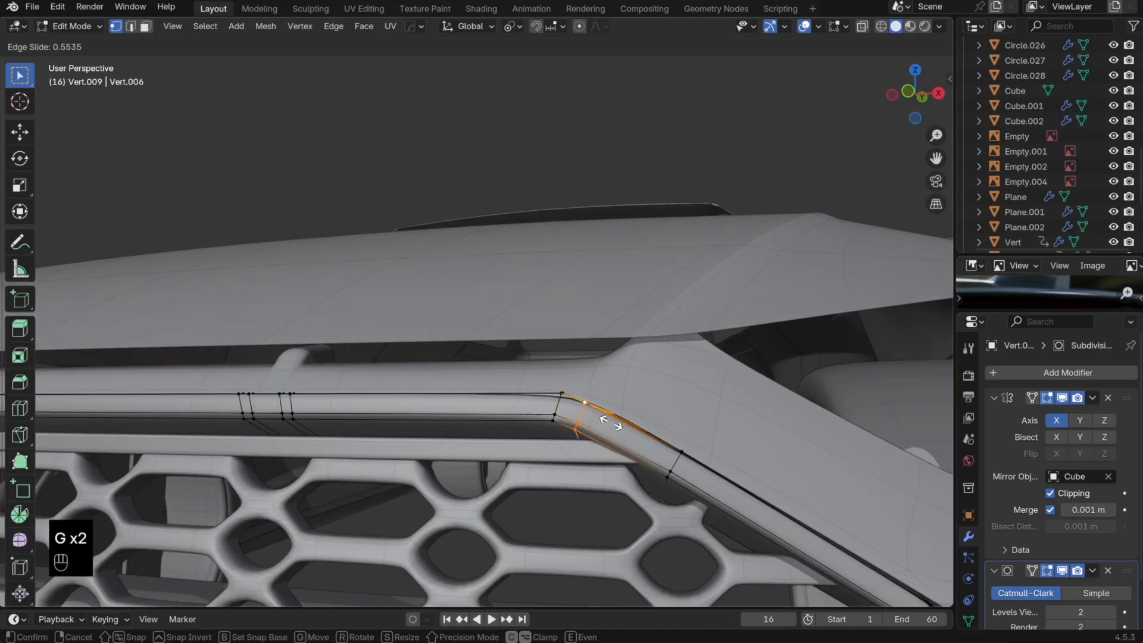
left_click(604, 420)
Step: Undo the edge slide at the grille trim strip's upper corner
key("Tab")
left_click(787, 357)
key("Tab")
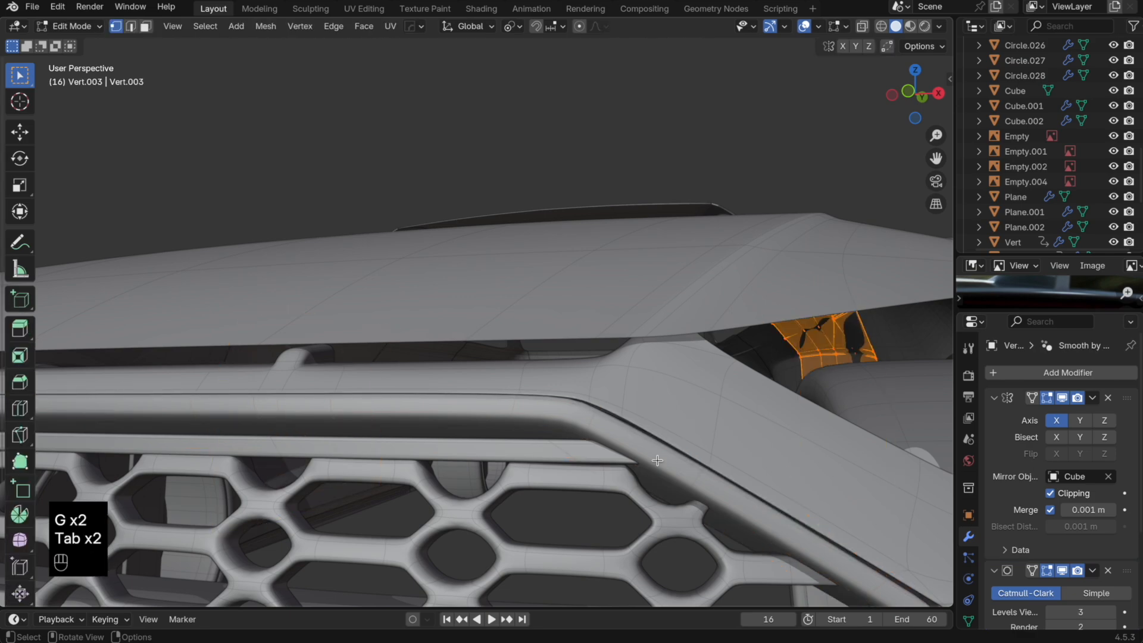
key("Tab")
key("super+z")
key("super+z")
key("super+z")
key("super+z")
key("super+z")
key("super+z")
Step: Try sliding two lower-edge vertices of the bumper panel along the edge near its upper corner
key("Tab")
middle_click_drag(657, 461, 645, 407)
key("Tab")
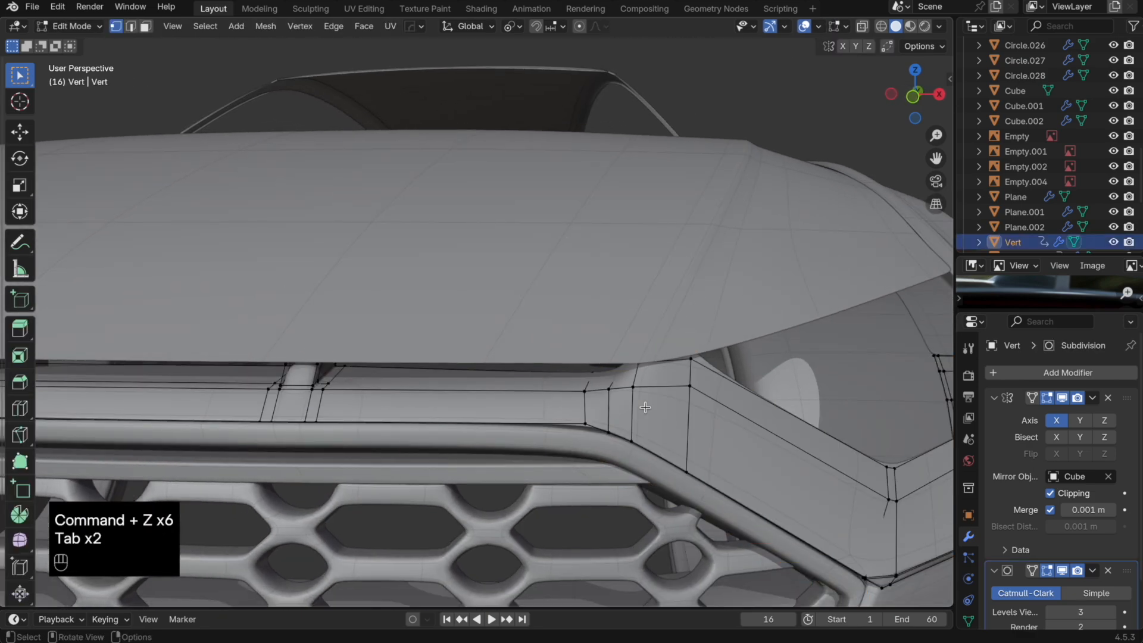
left_click(586, 424)
key("g")
key("g")
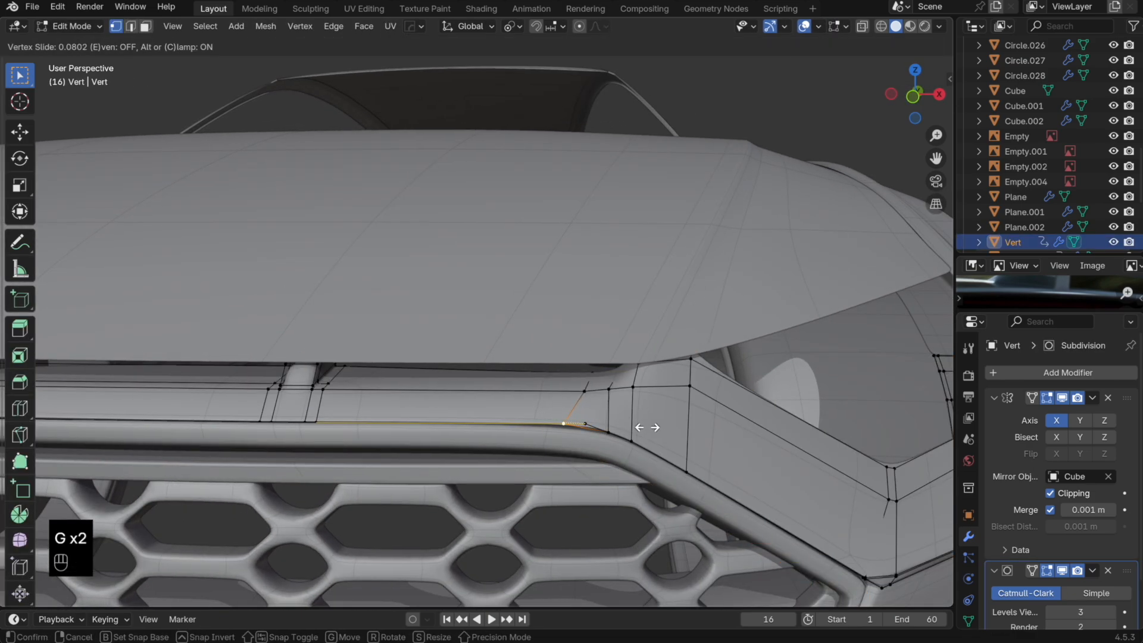
left_click(647, 427)
key("g")
key("g")
left_click(662, 426)
key("alt+z")
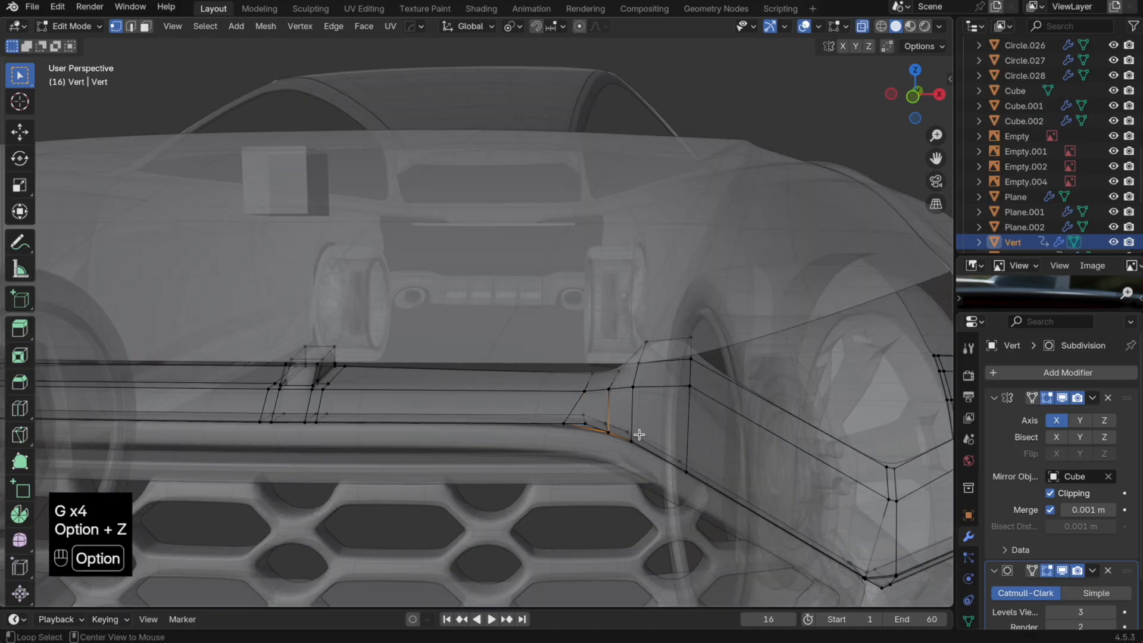
Step: Undo the vertex slides on the bumper panel's lower edge
key("alt+z")
key("super+z")
key("super+z")
key("super+z")
key("super+z")
Step: Slide the bumper rim's cross edge loop just inboard of the corner slightly towards the centre and leave mesh editing
key("Tab")
key("Tab")
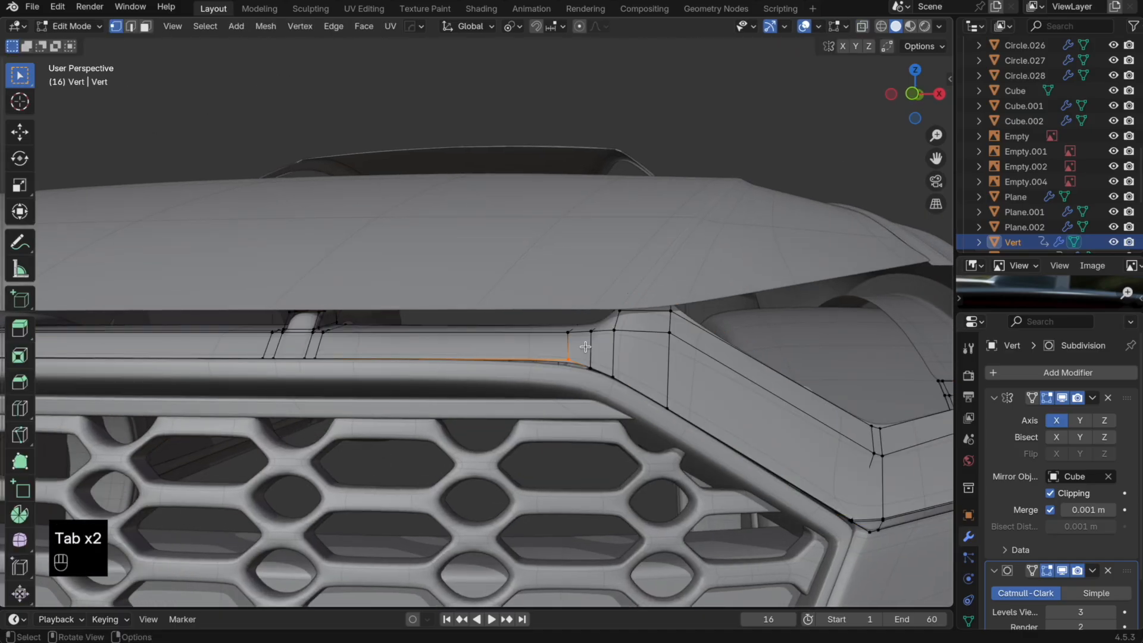
key("alt+z")
key("alt+z")
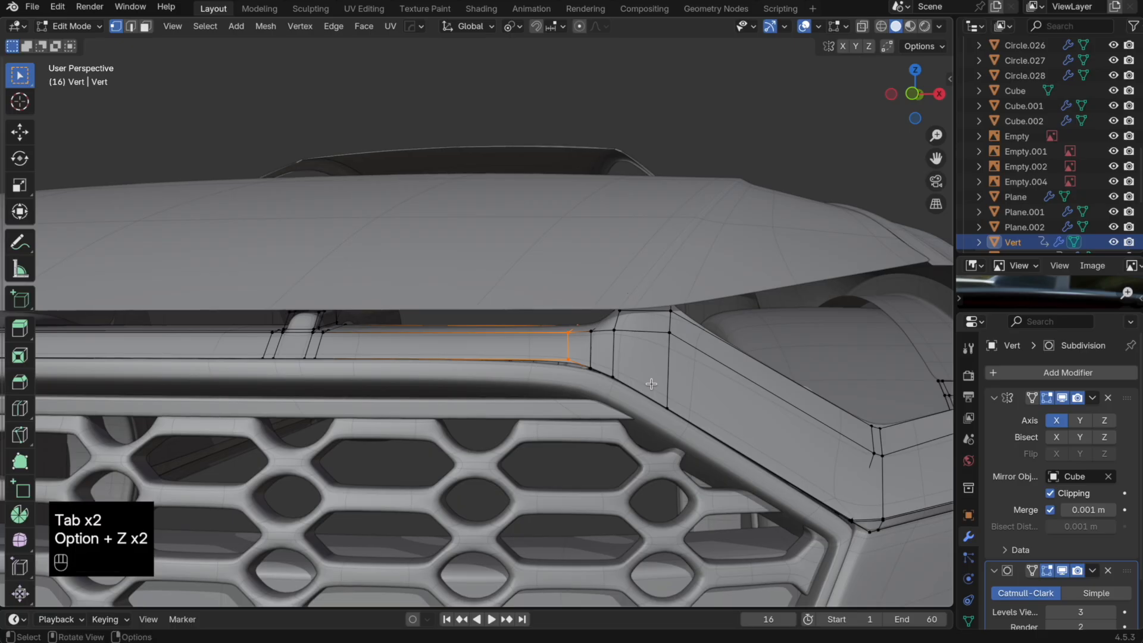
key("g")
key("g")
left_click(634, 383)
key("Tab")
left_click(669, 377)
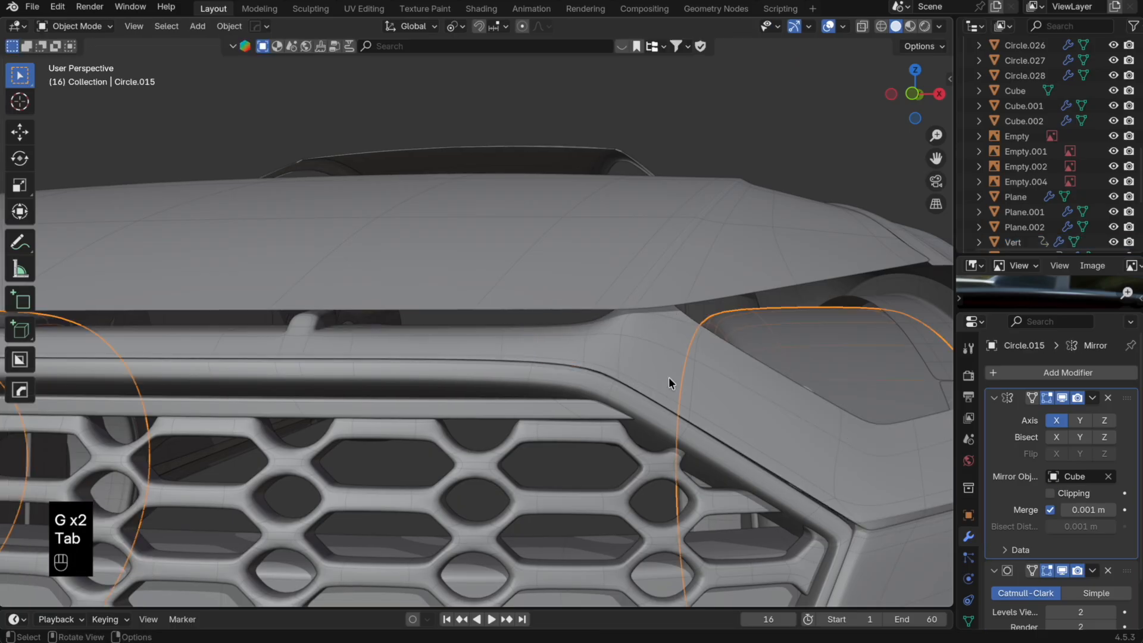
mouse_move(669, 377)
middle_mouse_down()
mouse_move(662, 369)
mouse_move(658, 384)
middle_mouse_up()
left_click(488, 394)
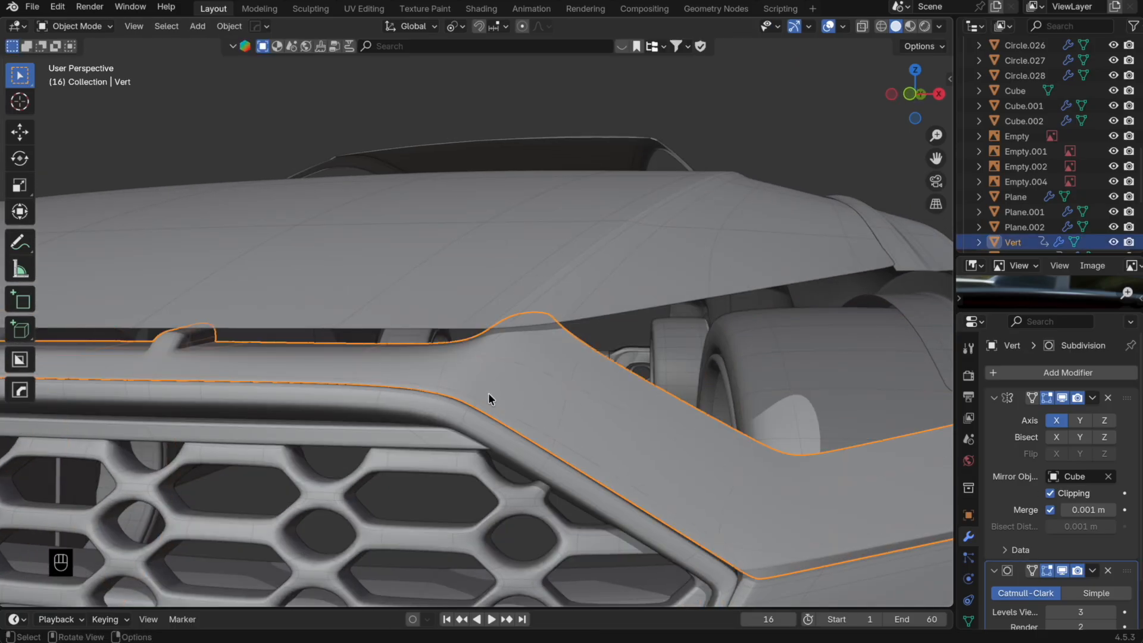
left_click(459, 424)
key("Tab")
key("Tab")
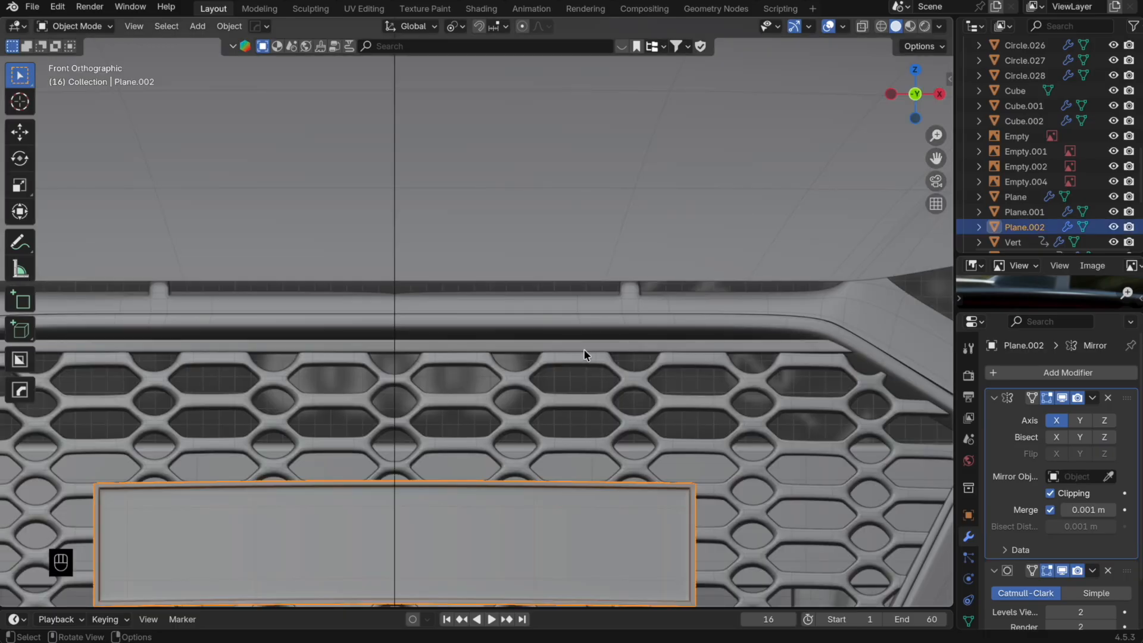
Step: Duplicate the backing panel's face beside the licence plate and raise the copy about 0.081 m along Z, behind the upper grille
left_click(715, 459)
key("Tab")
key("super+z")
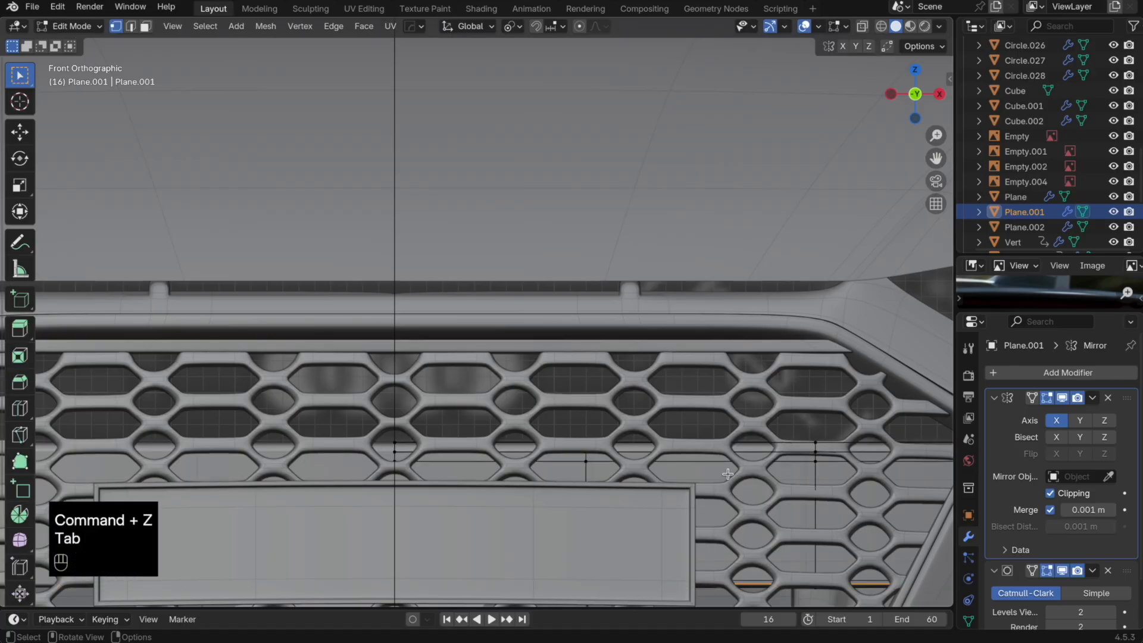
key("3")
left_click(728, 477)
key("shift+d")
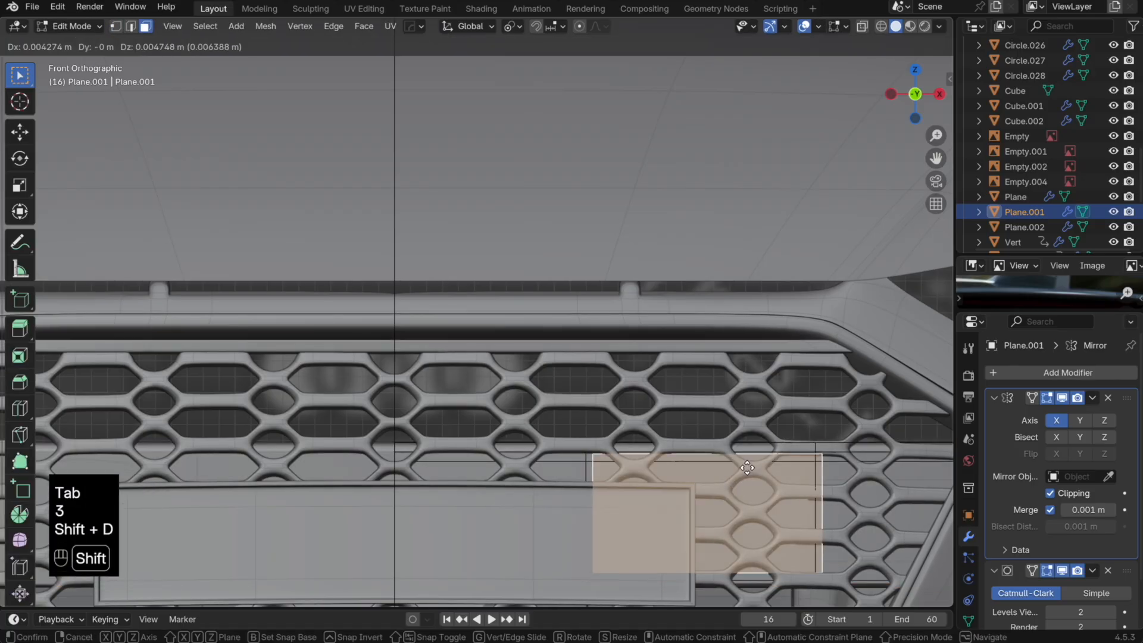
key("z")
left_click(707, 363)
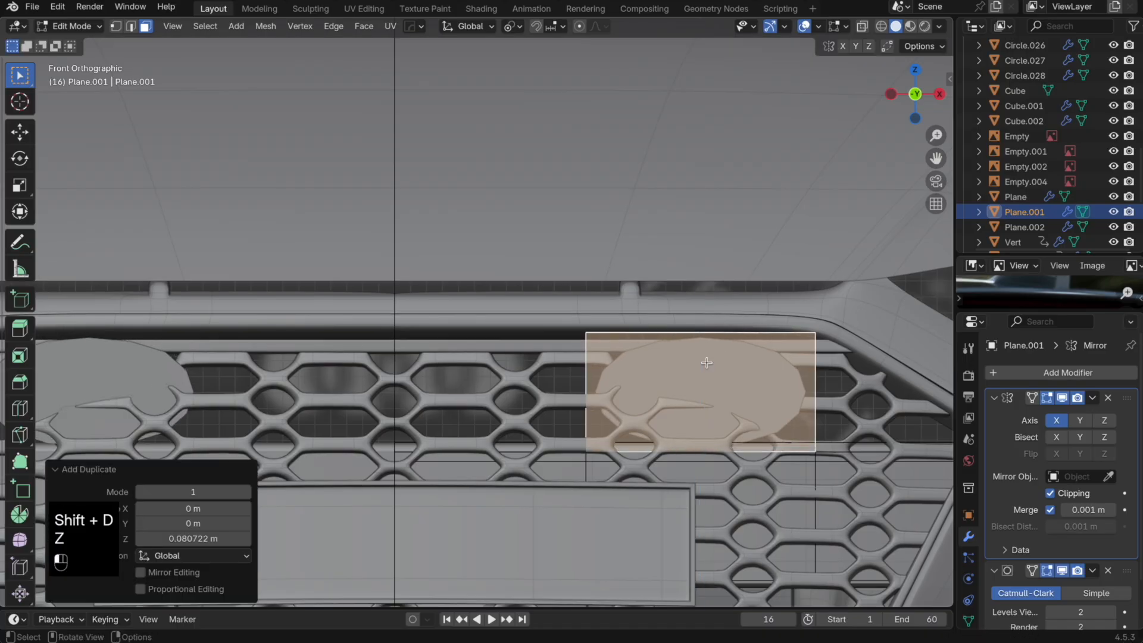
Step: Separate the duplicated face into its own object and select it
key("p")
left_click(748, 385)
key("Tab")
left_click(748, 377)
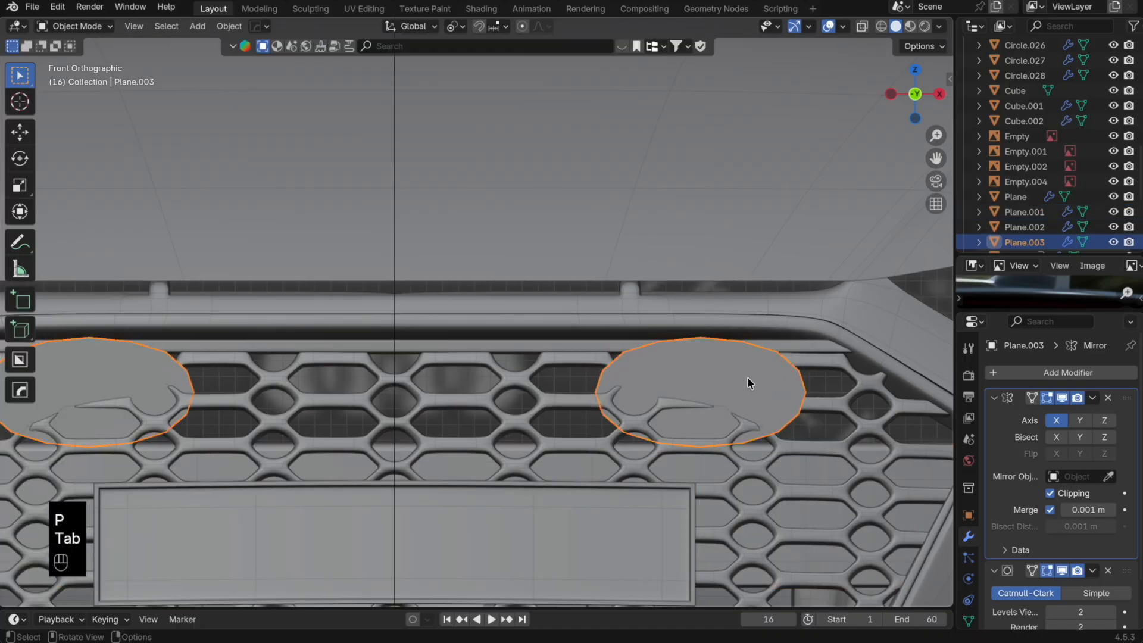
Step: Move the separated face about 0.026 m towards the centre along X and scale its height by about 0.836
key("Tab")
key("a")
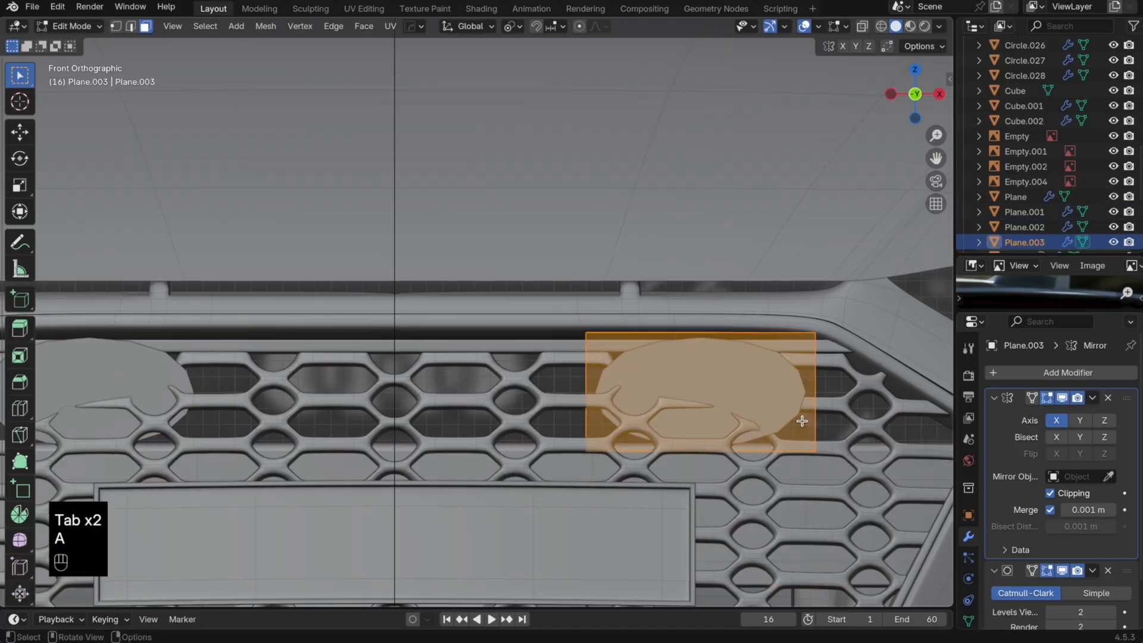
key("g")
key("x")
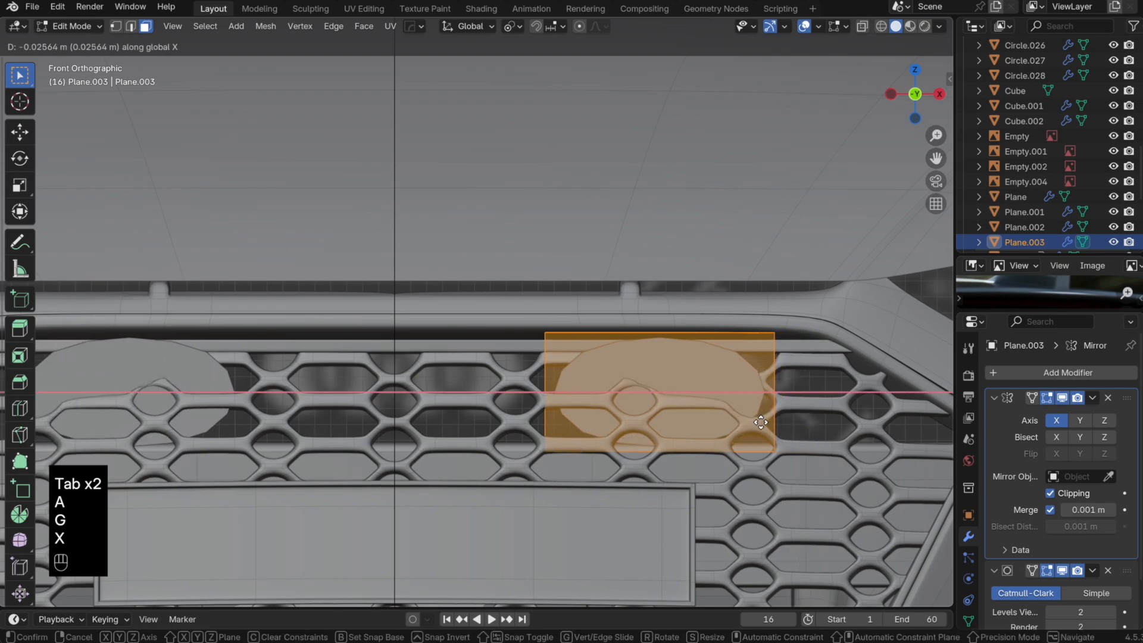
left_click(763, 424)
key("s")
key("x")
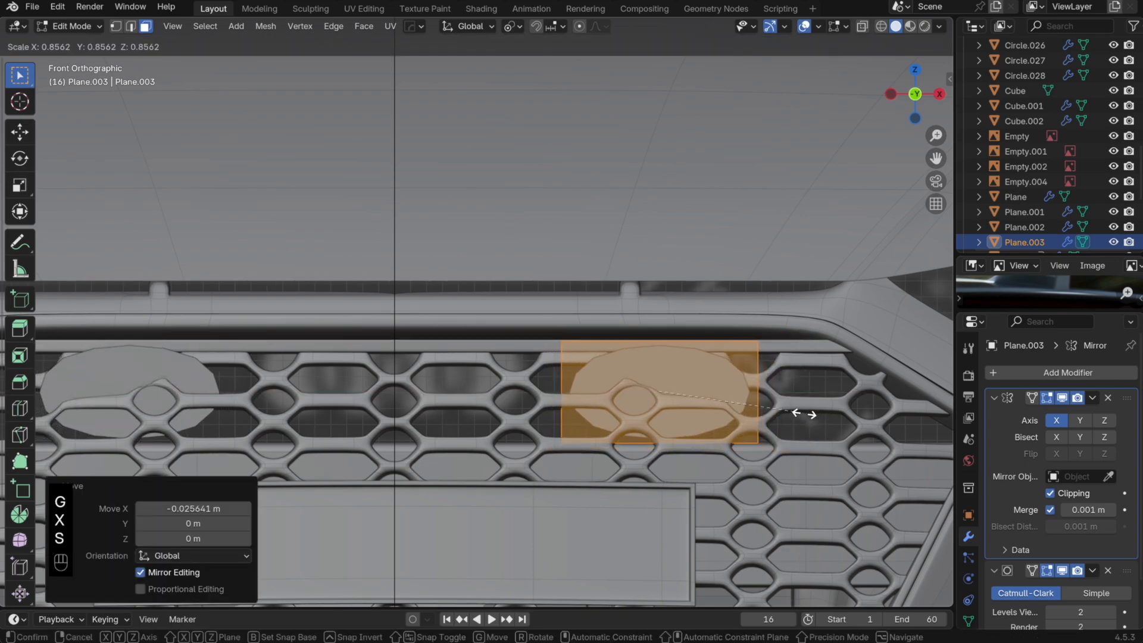
key("z")
left_click(780, 410)
Step: Tilt the face about -8.5° around X and move it back about 0.0066 m along Y behind the grille mesh
middle_click_drag(780, 410, 791, 423)
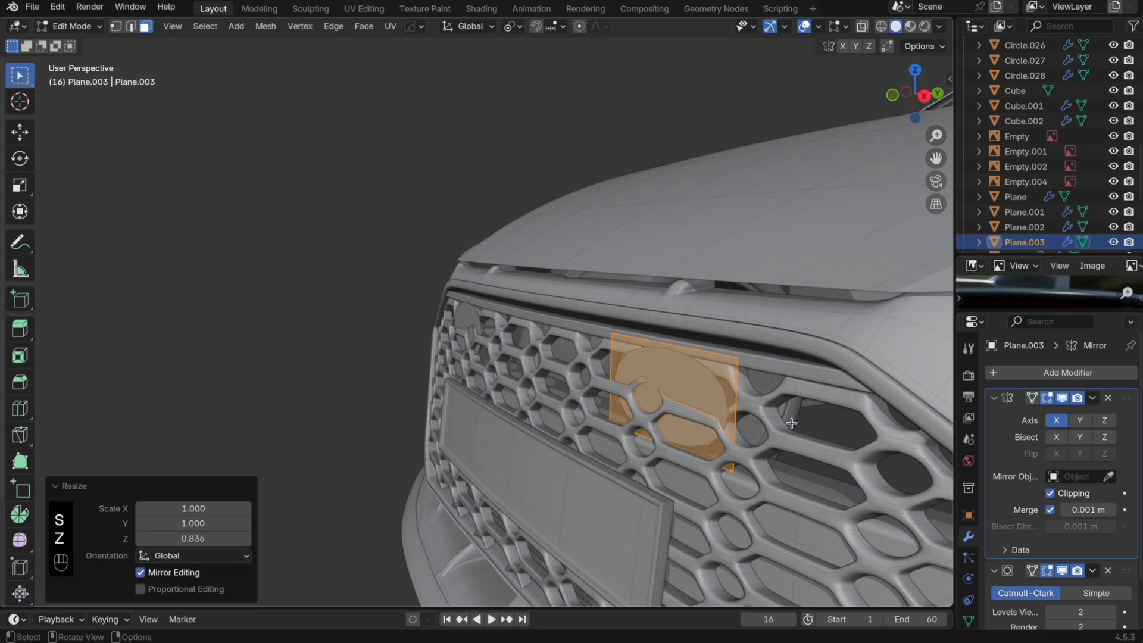
key("r")
key("x")
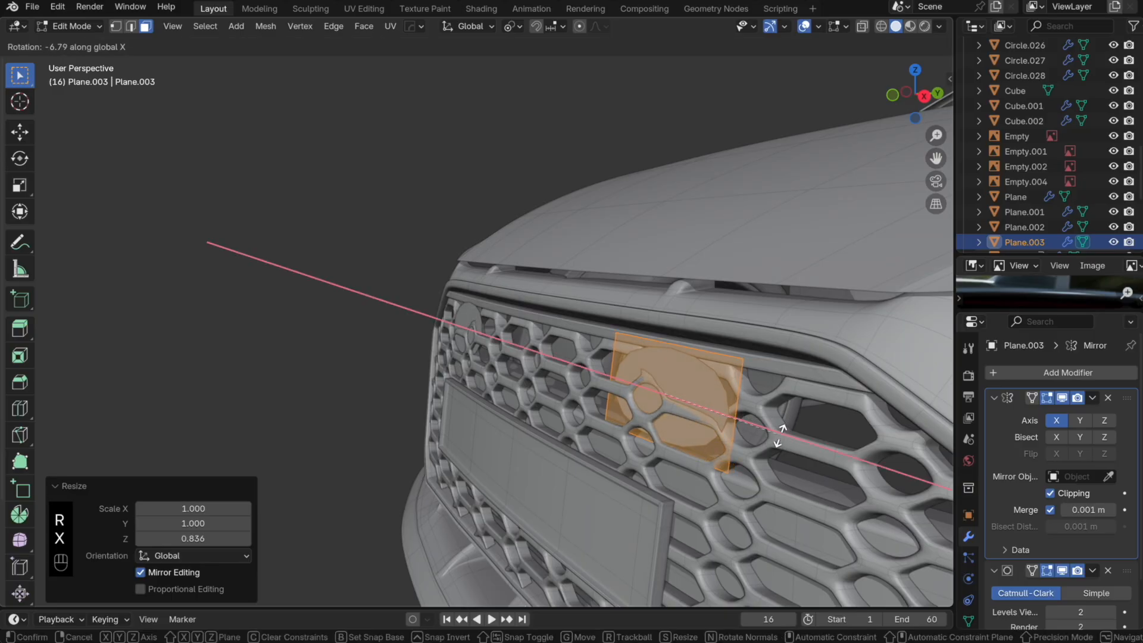
left_click(777, 438)
key("g")
key("y")
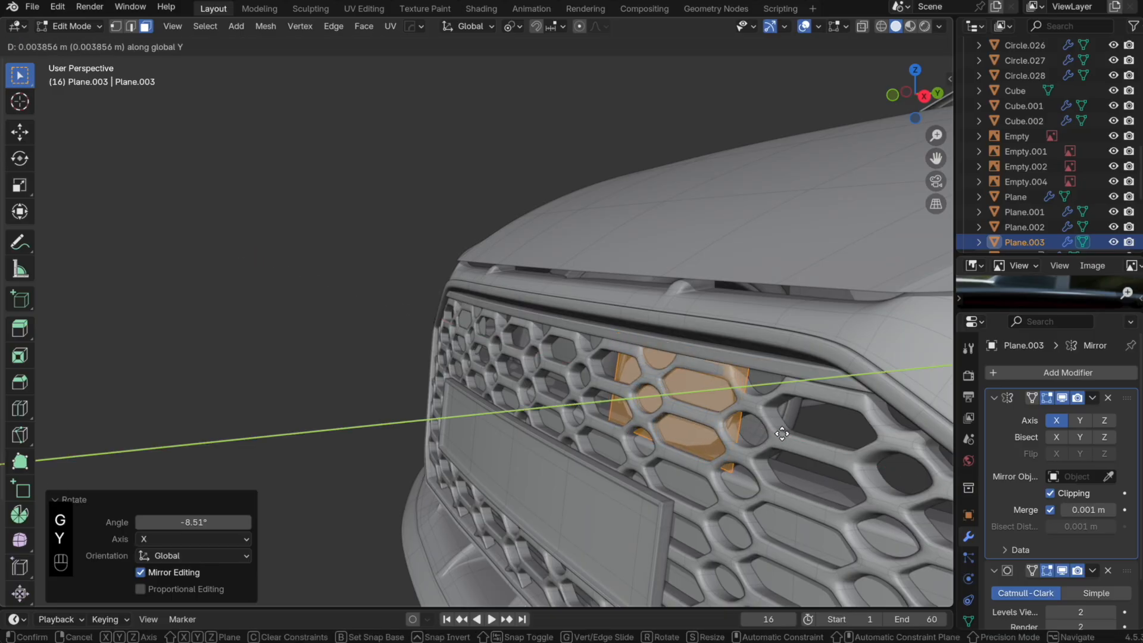
left_click(786, 432)
Step: Check the RS6 reference picture and scale the face's width along X to about 0.7
middle_click_drag(786, 432, 765, 416)
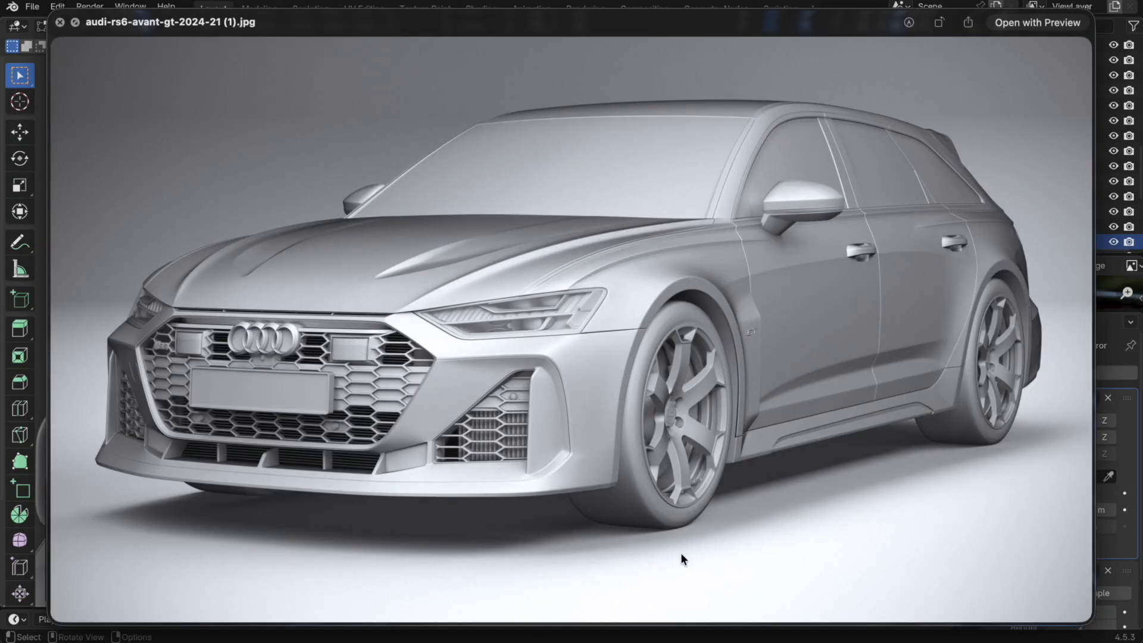
key("space")
left_click(693, 641)
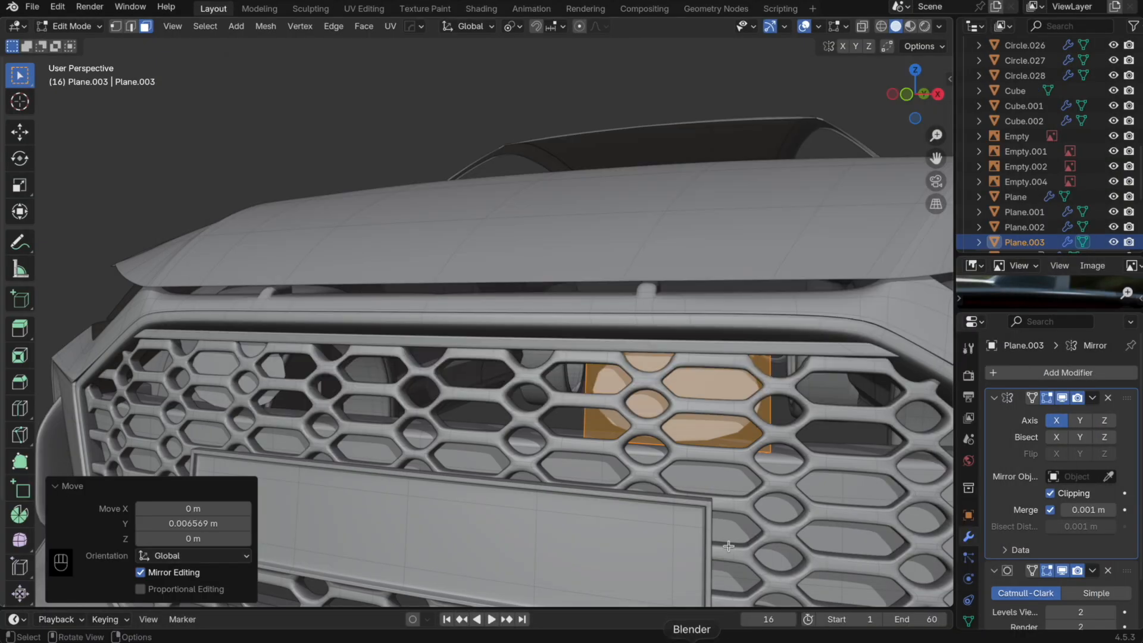
key("Tab")
key("s")
key("x")
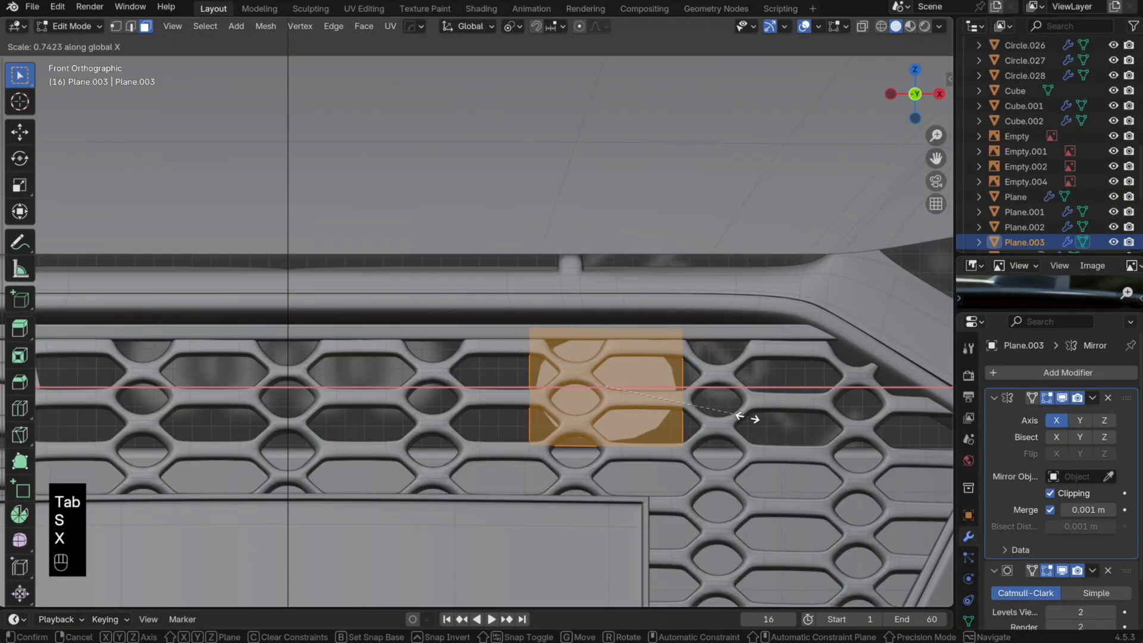
left_click(735, 417)
Step: Rescale the narrowed face's height along Z and adjust its vertical position behind the grille
key("s")
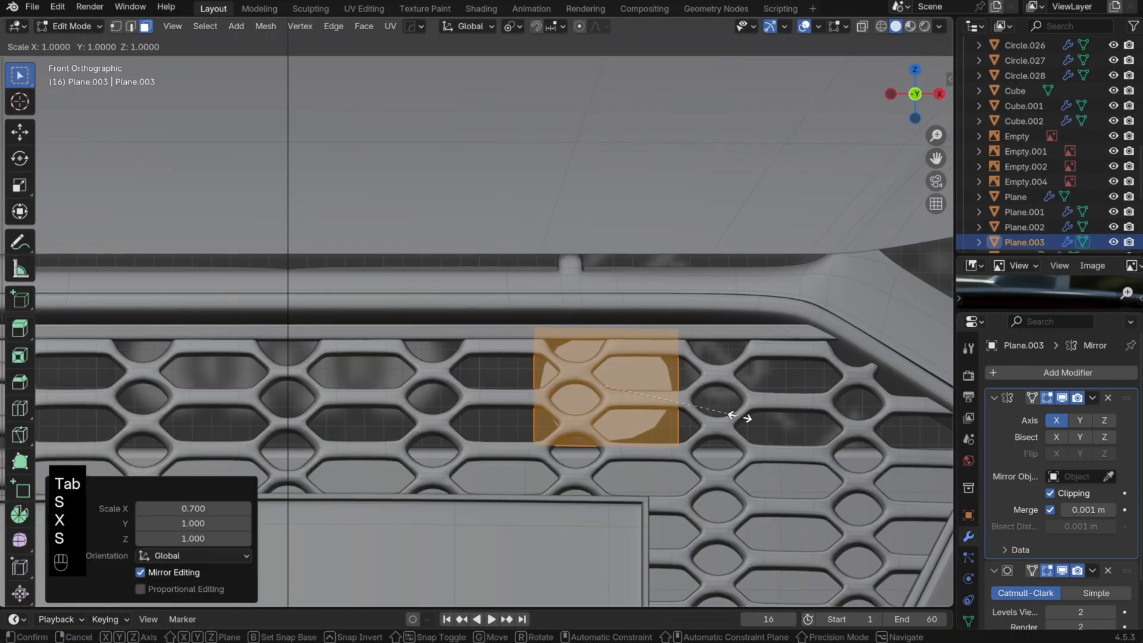
key("z")
left_click(717, 411)
key("g")
key("z")
left_click(717, 406)
Step: Extrude the face about -0.015 m along its normal to turn it into a box
middle_click_drag(717, 405, 748, 413)
key("e")
left_click(745, 406)
Step: Inset the box's selected end face by about 0.0025 m, delete the inner face and leave mesh editing
key("i")
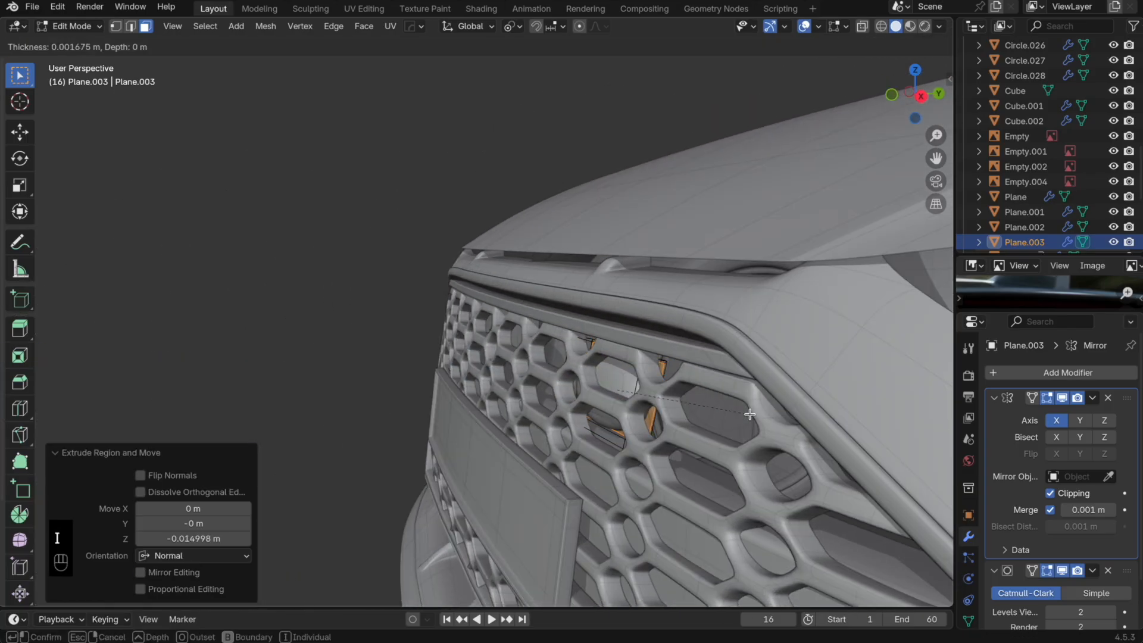
left_click(748, 413)
key("x")
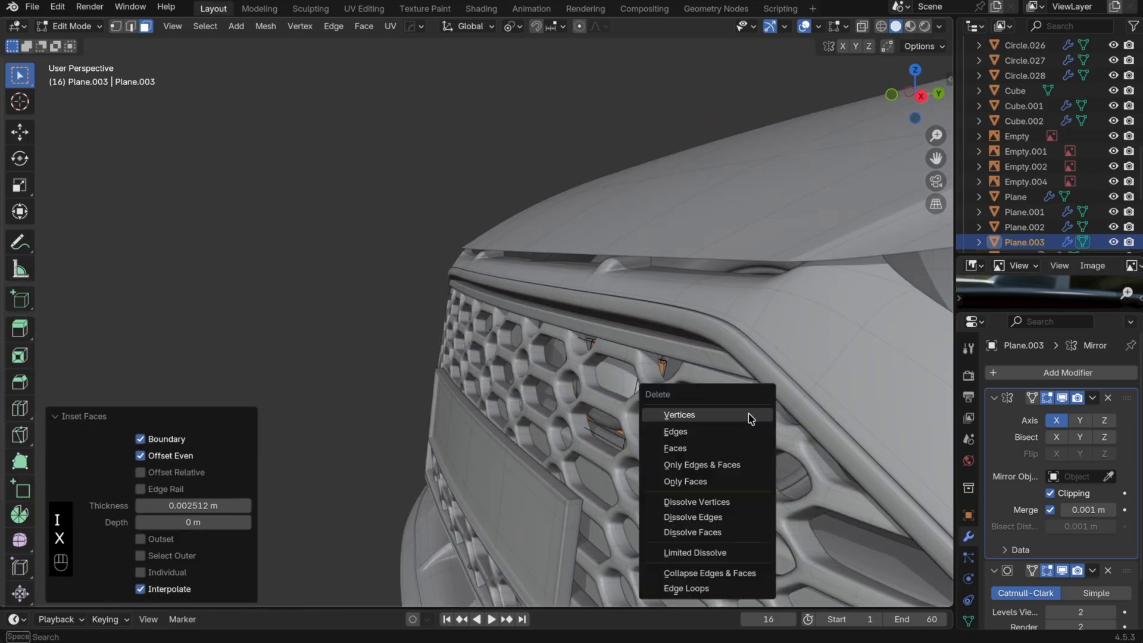
left_click(741, 449)
key("Tab")
middle_click_drag(685, 433, 753, 428)
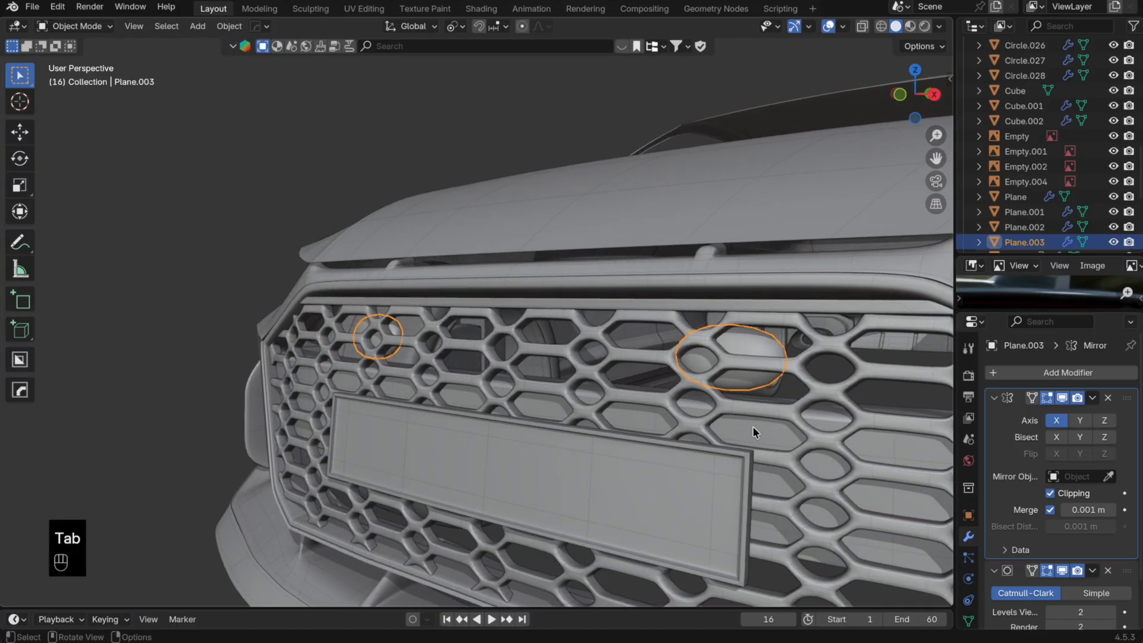
Step: Add support edge loops across the box close to its outer edges
key("Tab")
key("super+r")
left_click(789, 334)
left_click(818, 324)
key("super+r")
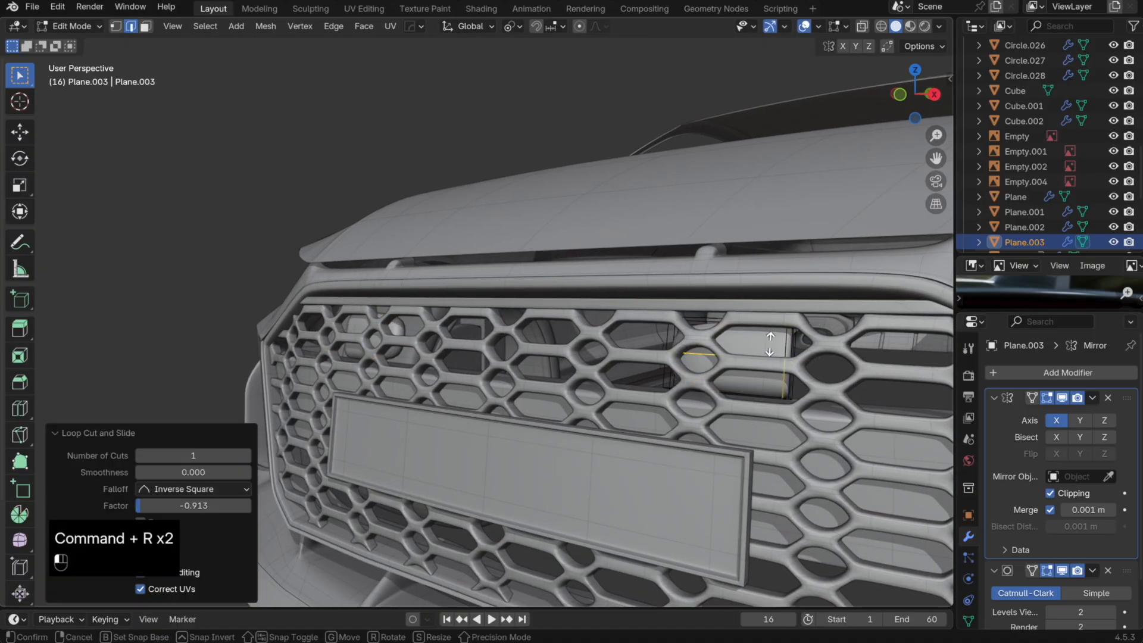
left_click(751, 336)
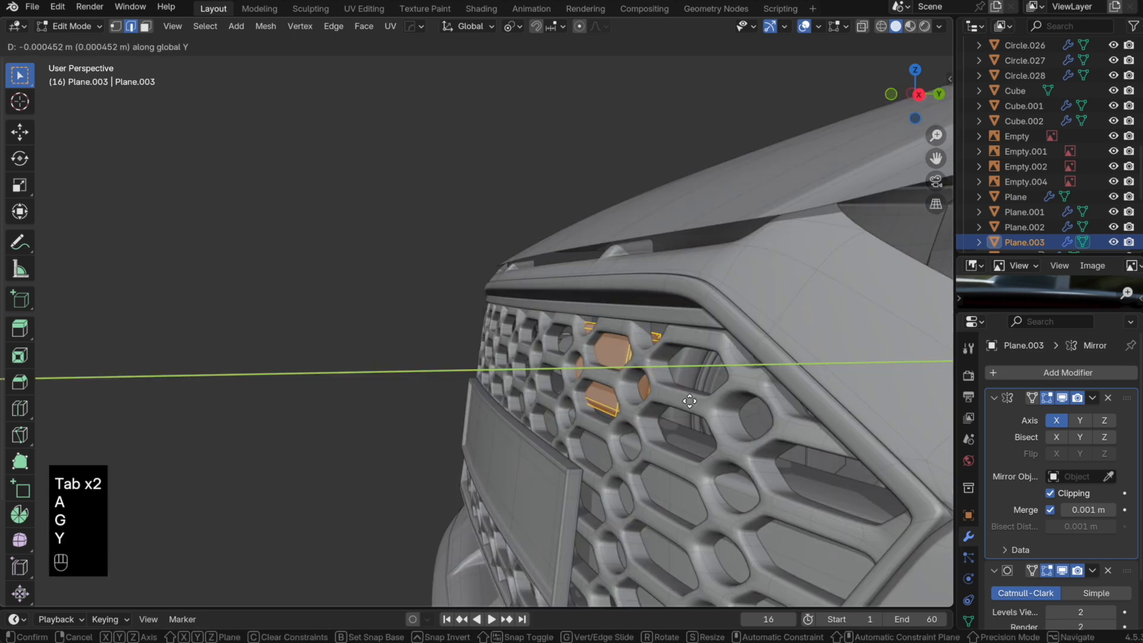
Step: Move the whole box along Y behind the grille, leave mesh editing and deselect it
left_click(607, 410)
key("Tab")
left_click(393, 373)
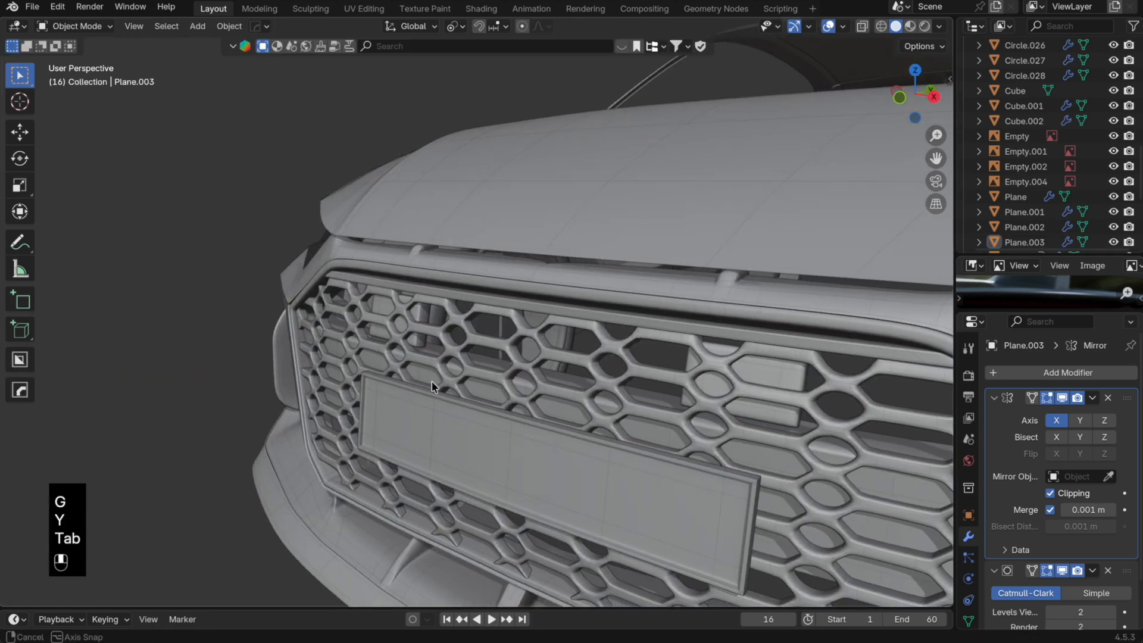
Step: Add another support edge loop around the box's side walls near the edge and leave mesh editing
key("Tab")
key("super+r")
left_click(694, 349)
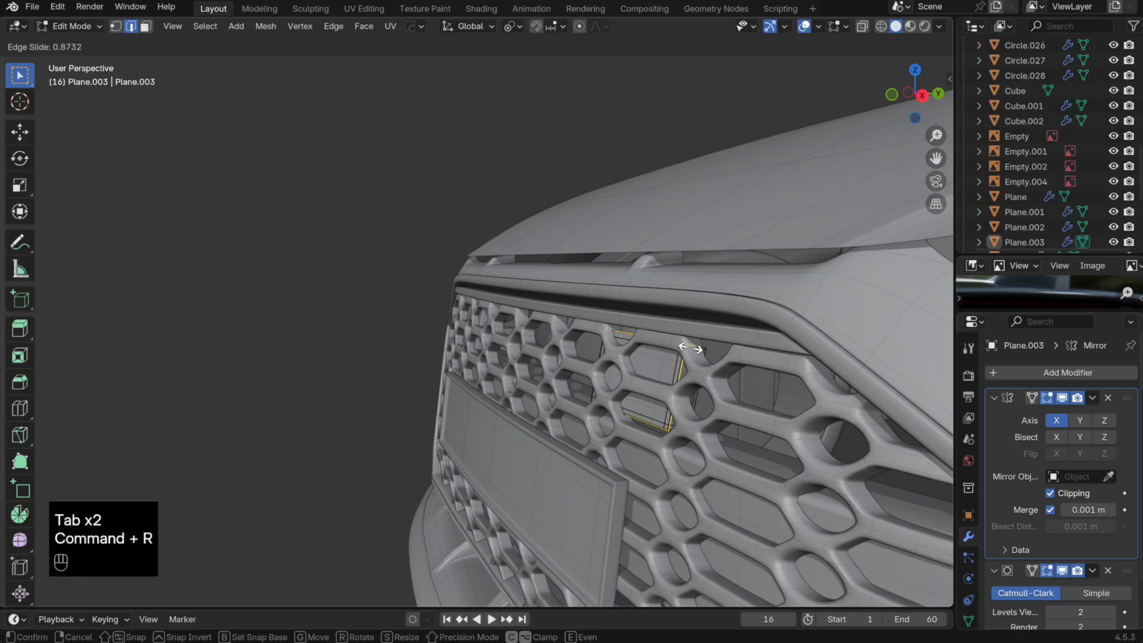
left_click(694, 345)
key("Tab")
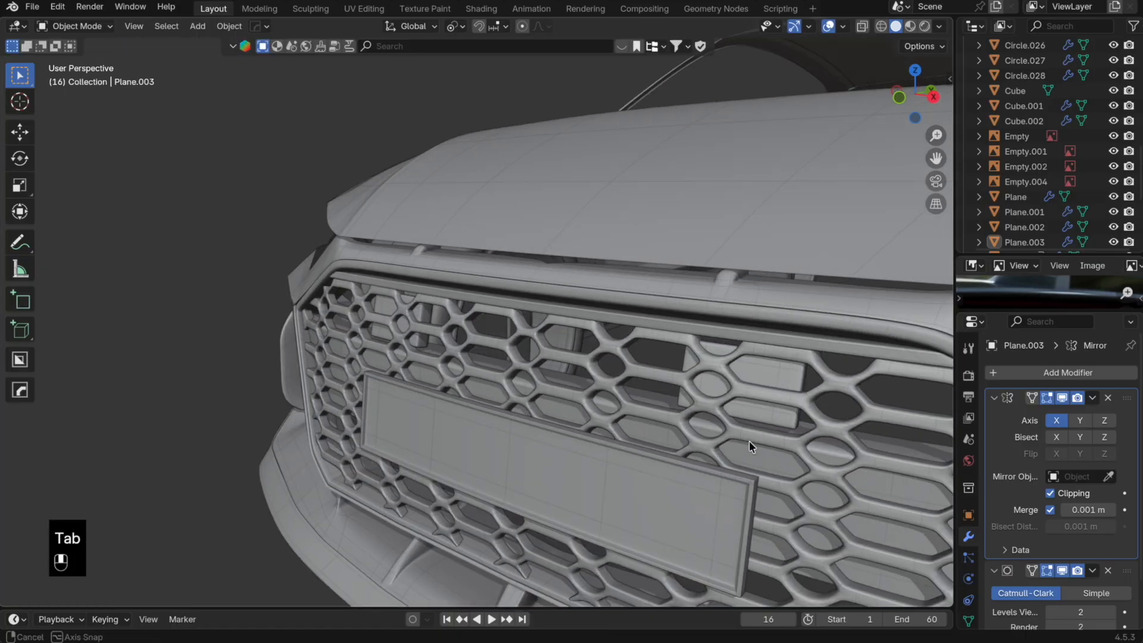
Step: Rotate the whole box about -1.9° around Z in the top view to align it with the grille
key("a")
key("r")
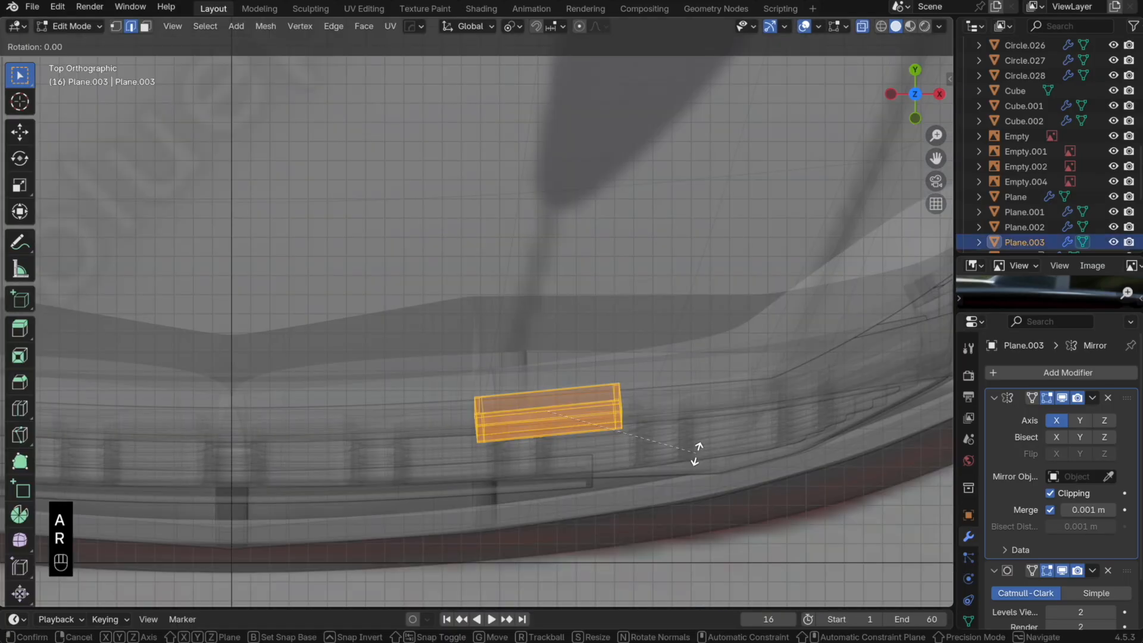
key("z")
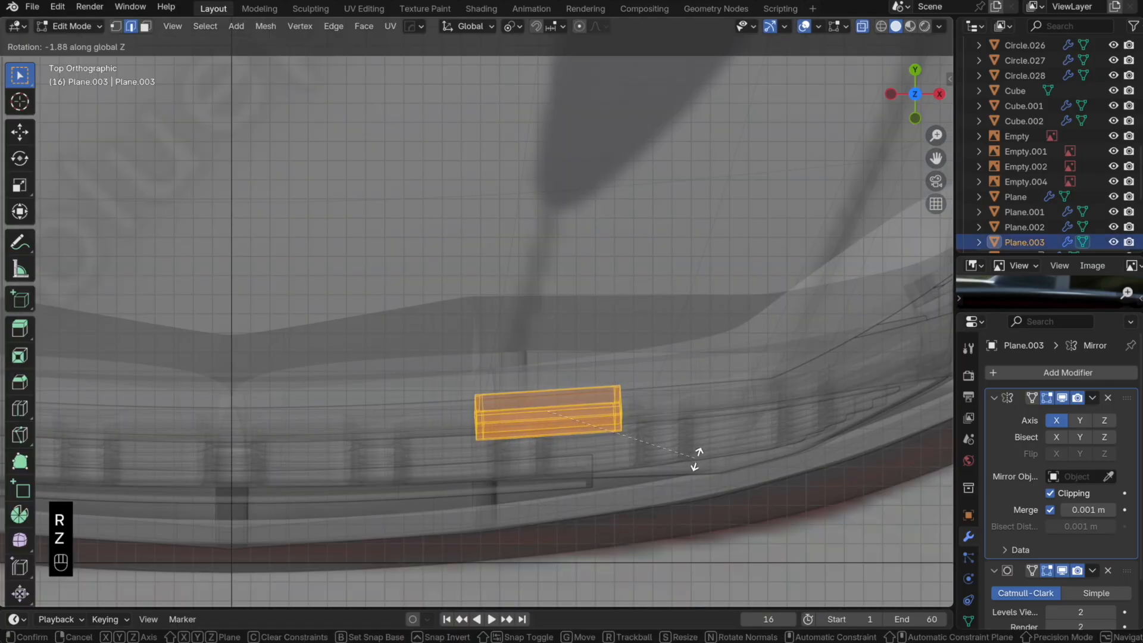
left_click(697, 460)
key("alt+z")
middle_click_drag(696, 458, 536, 283)
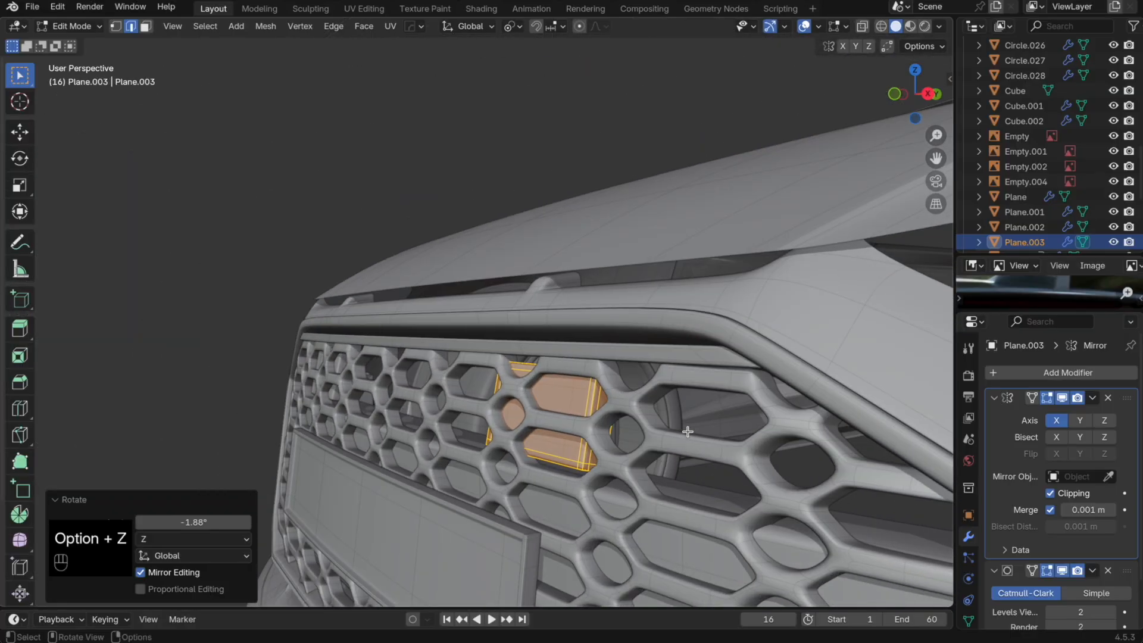
middle_click_drag(689, 434, 651, 422)
key("Tab")
Step: Check the RS6 reference picture, inset the box's front face about 0.0044 m and shift the inner face along Y
key("super+Tab")
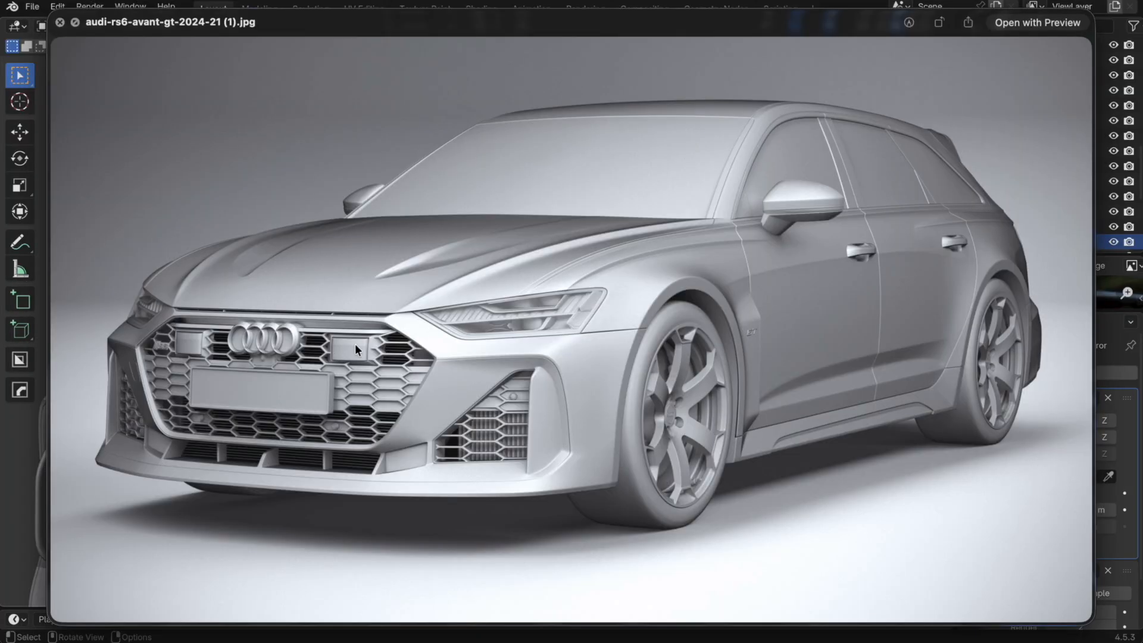
left_click(692, 641)
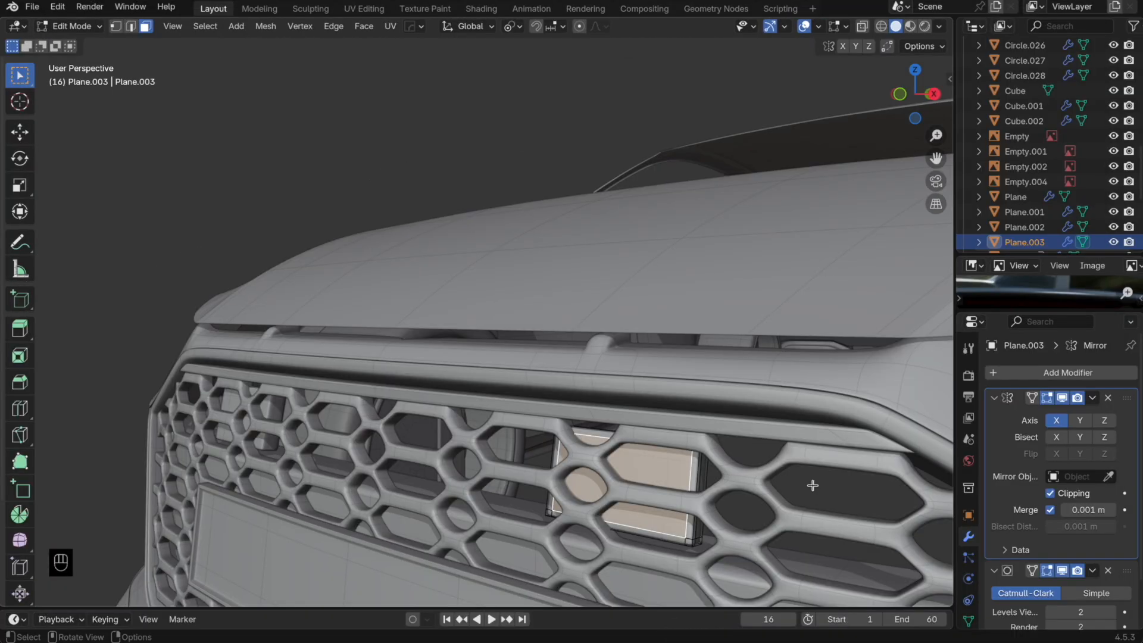
key("i")
left_click(842, 485)
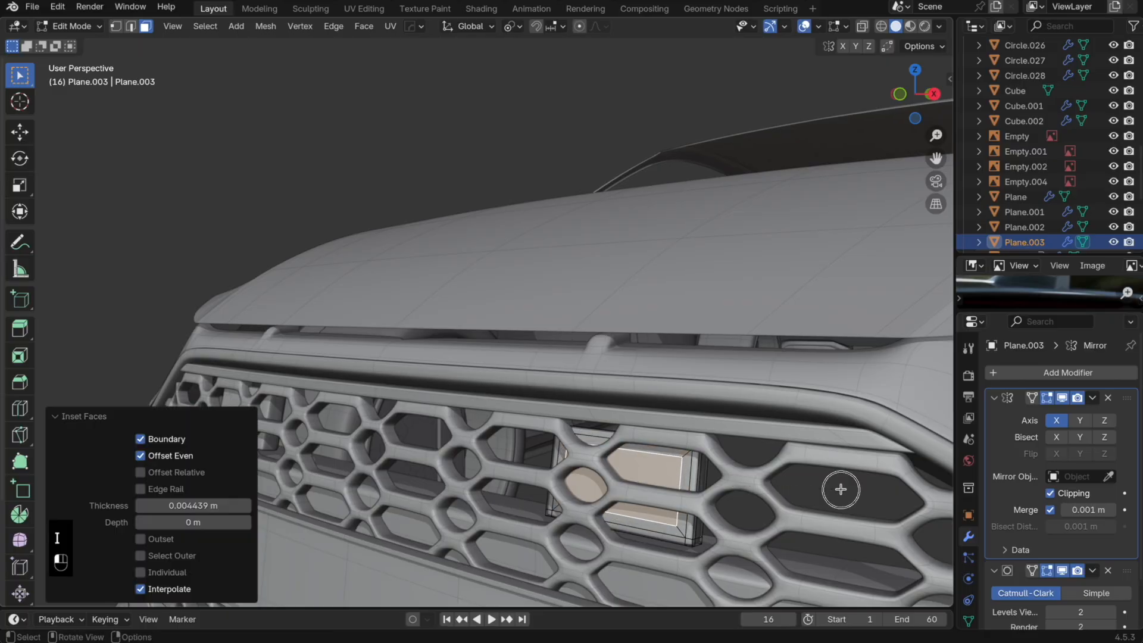
key("g")
key("y")
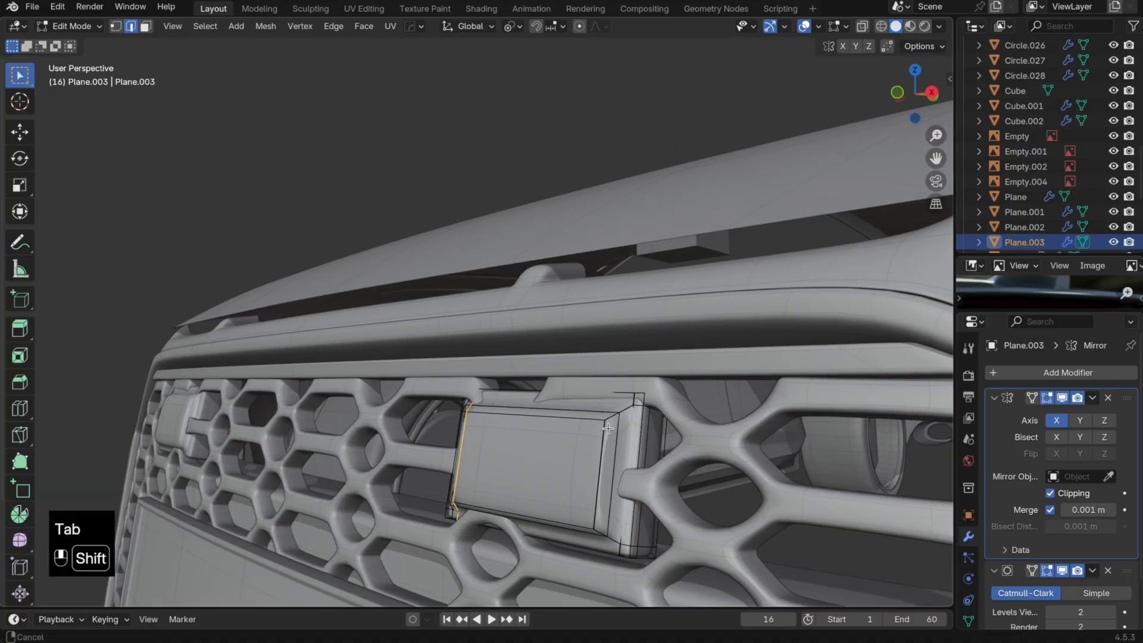
Step: Separate the box's large inner front face into its own object and start editing that object
middle_click_drag(586, 397, 586, 398, "shift")
key("Tab")
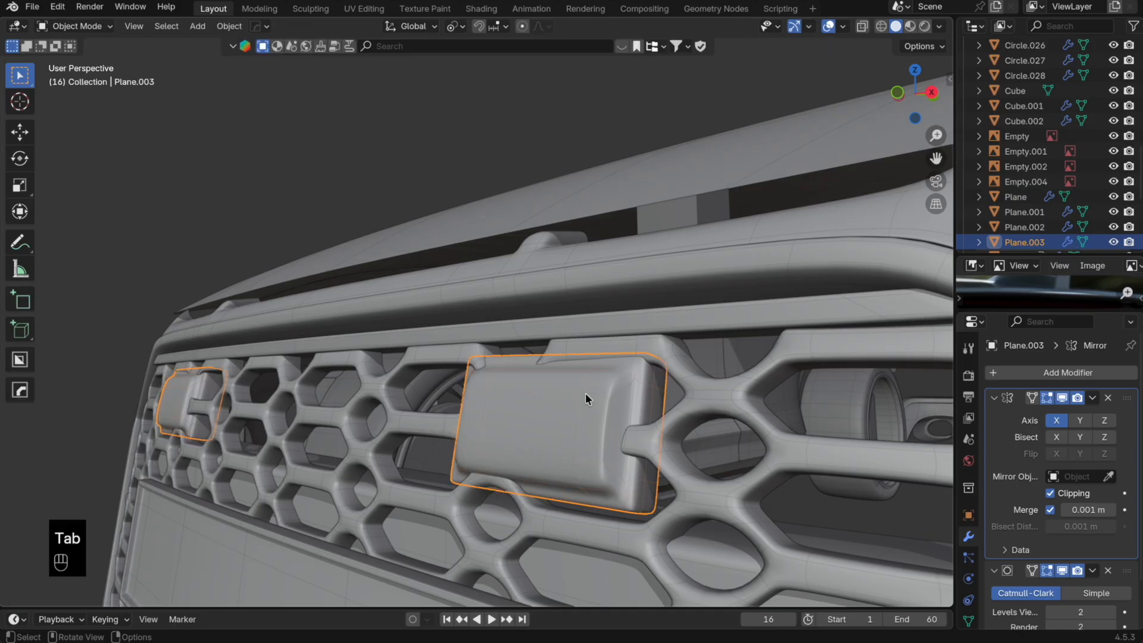
key("Tab")
key("3")
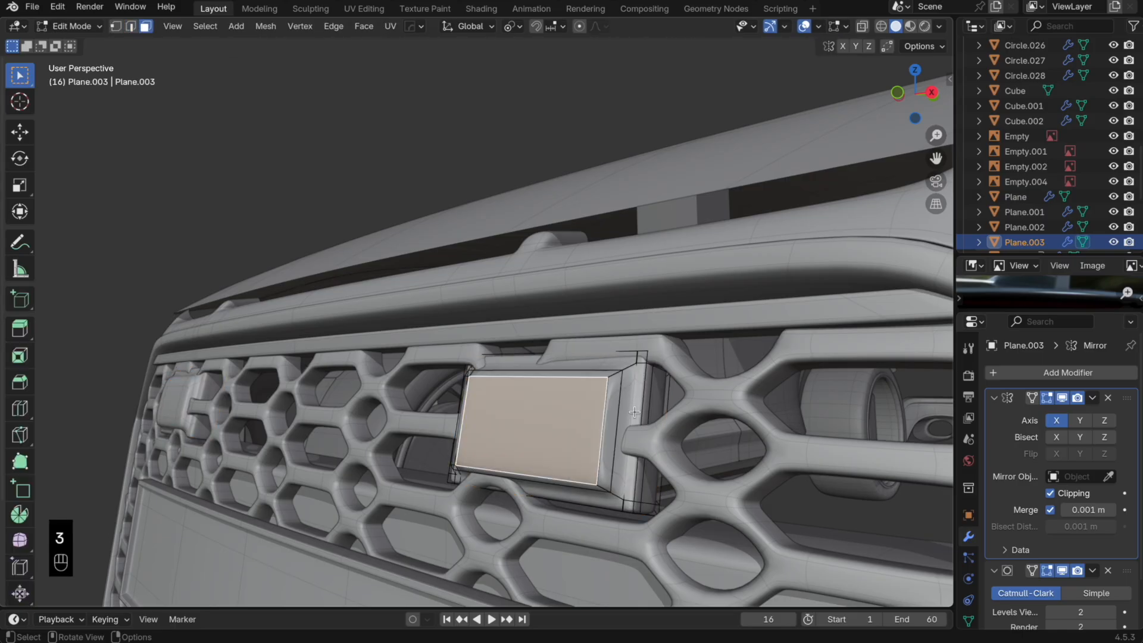
key("p")
left_click(620, 405)
key("Tab")
key("Tab")
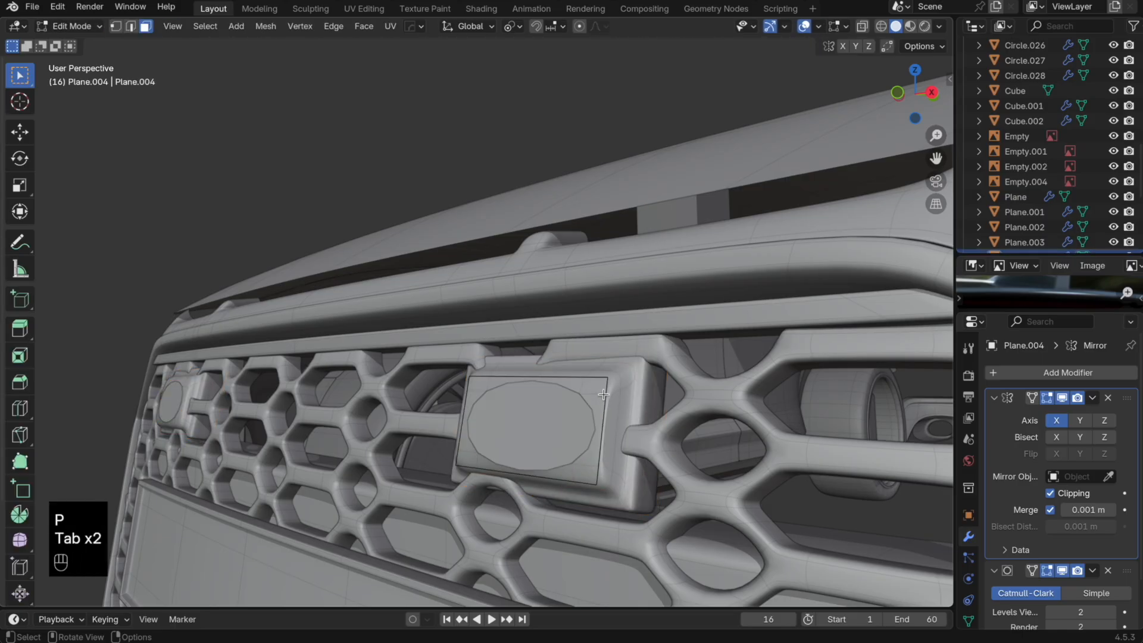
Step: Add three support edge loops to the box frame, slid close to the corners of its front opening
left_click(582, 486)
key("super+r")
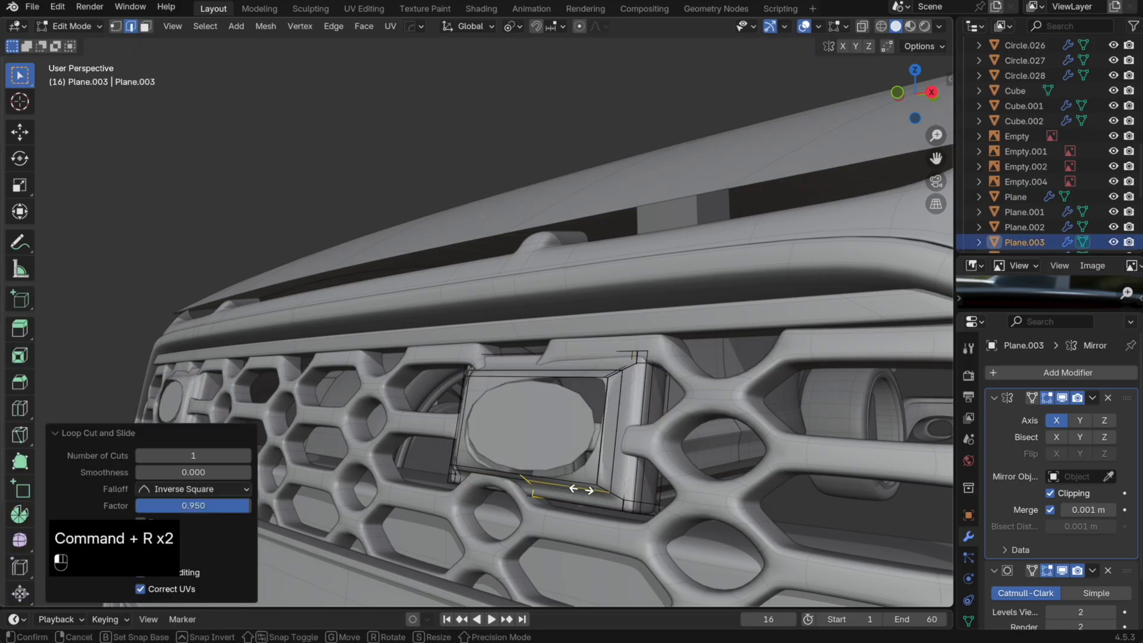
left_click(583, 488)
left_click(649, 492)
key("super+r")
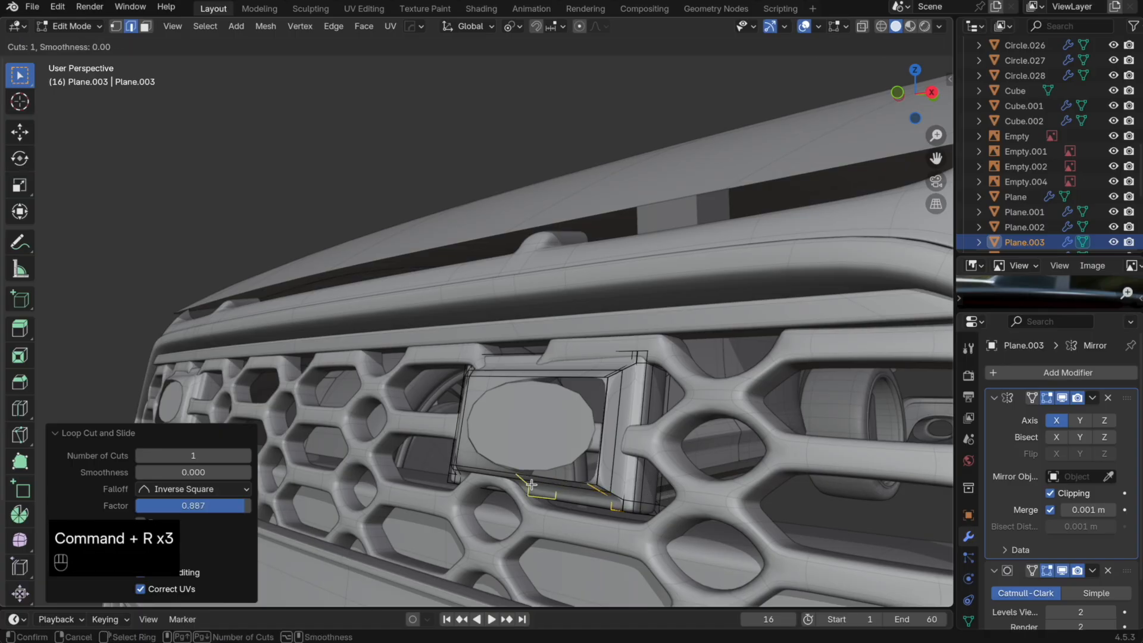
left_click(499, 483)
left_click(452, 481)
key("super+r")
left_click(477, 373)
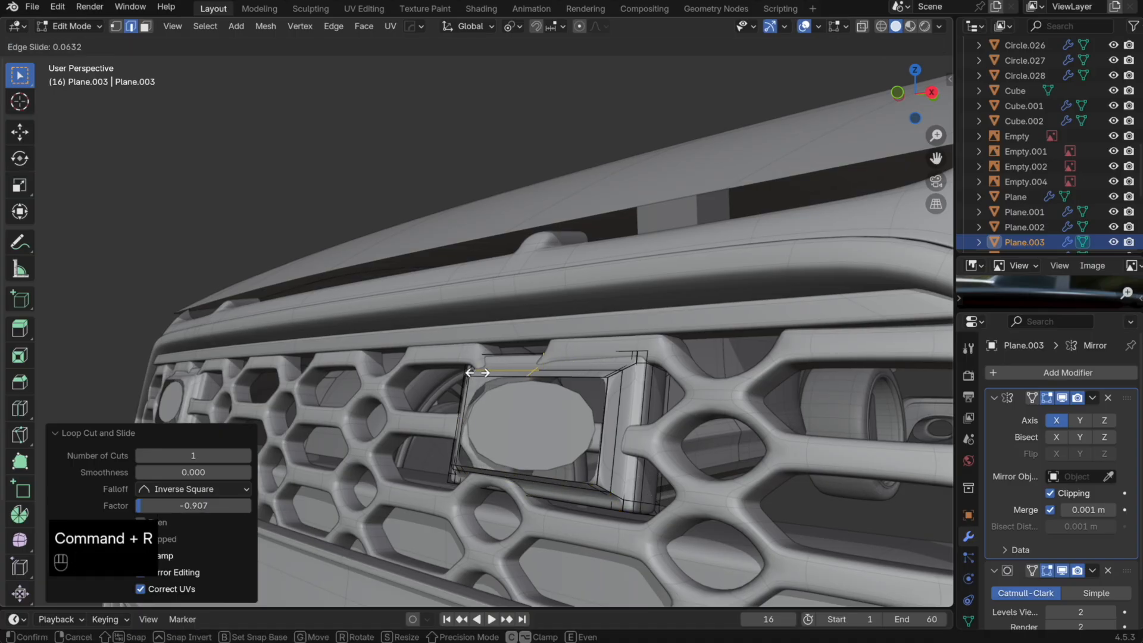
left_click(464, 378)
Step: Extrude the opening's inner edge loop in place, change the pivot point option and scale the new loop to about 0.93
left_click(603, 427, "alt")
key("e")
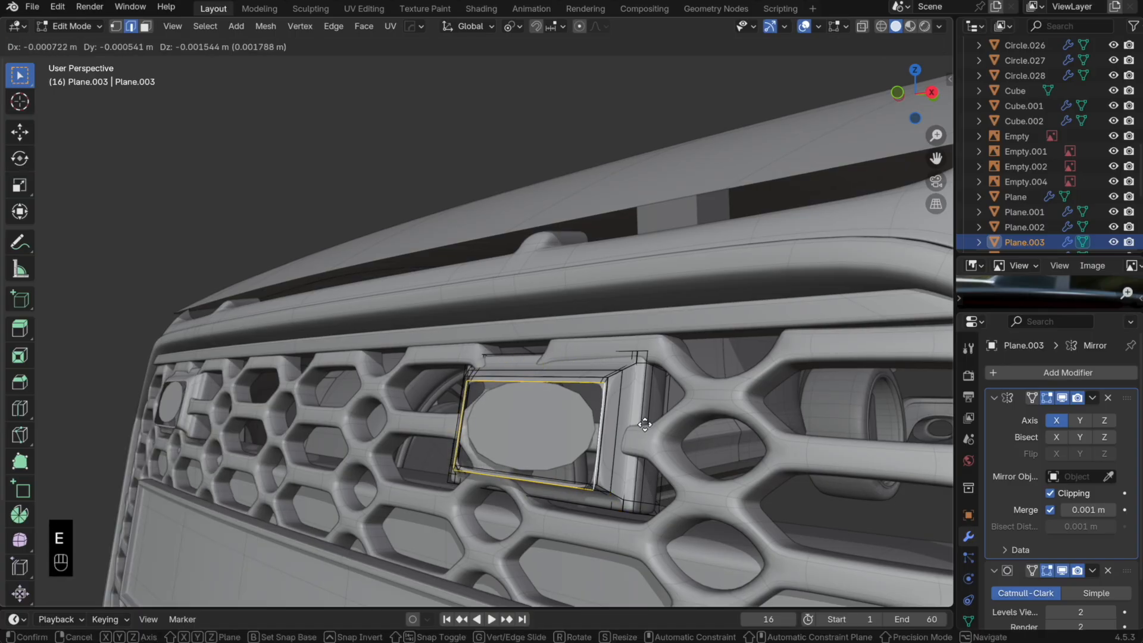
key("y")
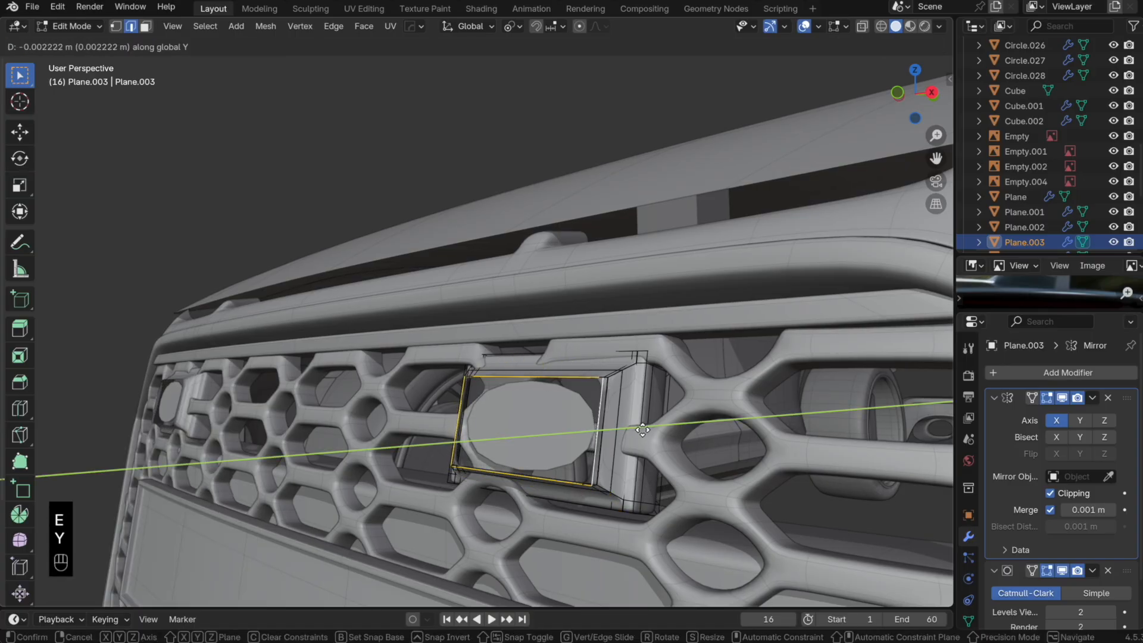
right_click(661, 424)
key("s")
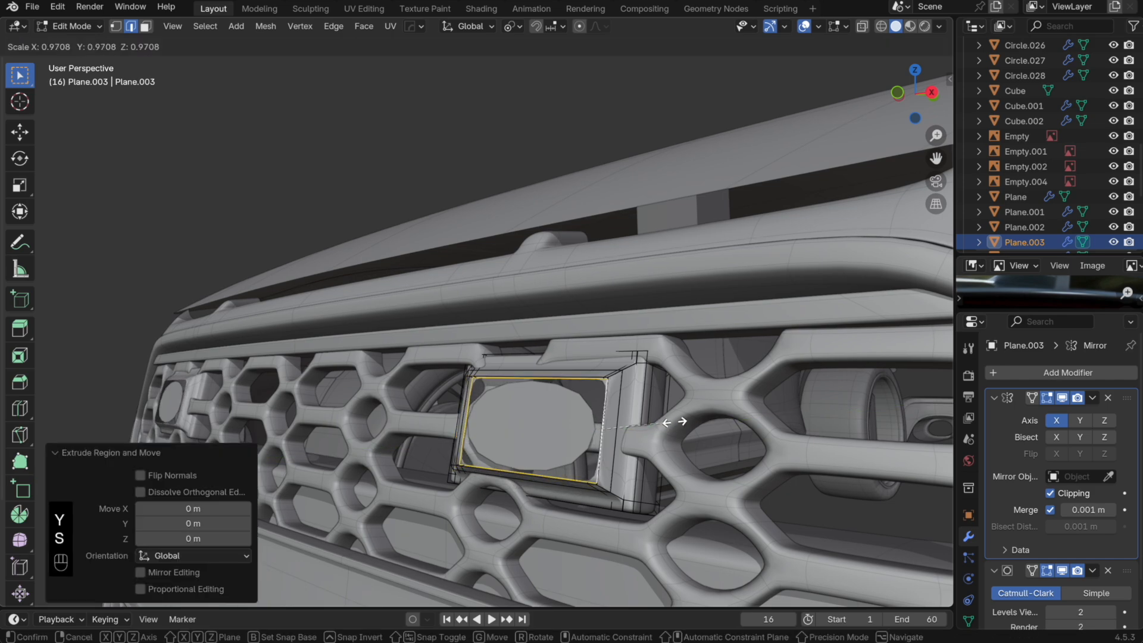
left_click(667, 423)
left_click(512, 27)
left_click(551, 114)
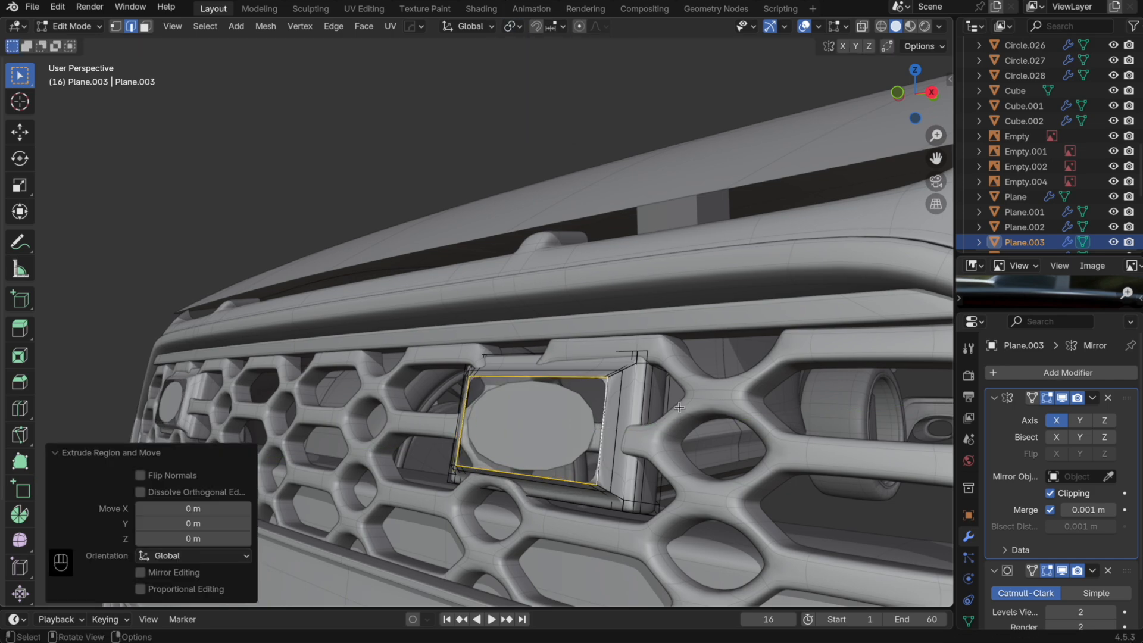
key("s")
left_click(689, 434)
Step: Extrude the inner edge loop about 0.0033 m along Y and scale it down to about 0.925
key("e")
key("y")
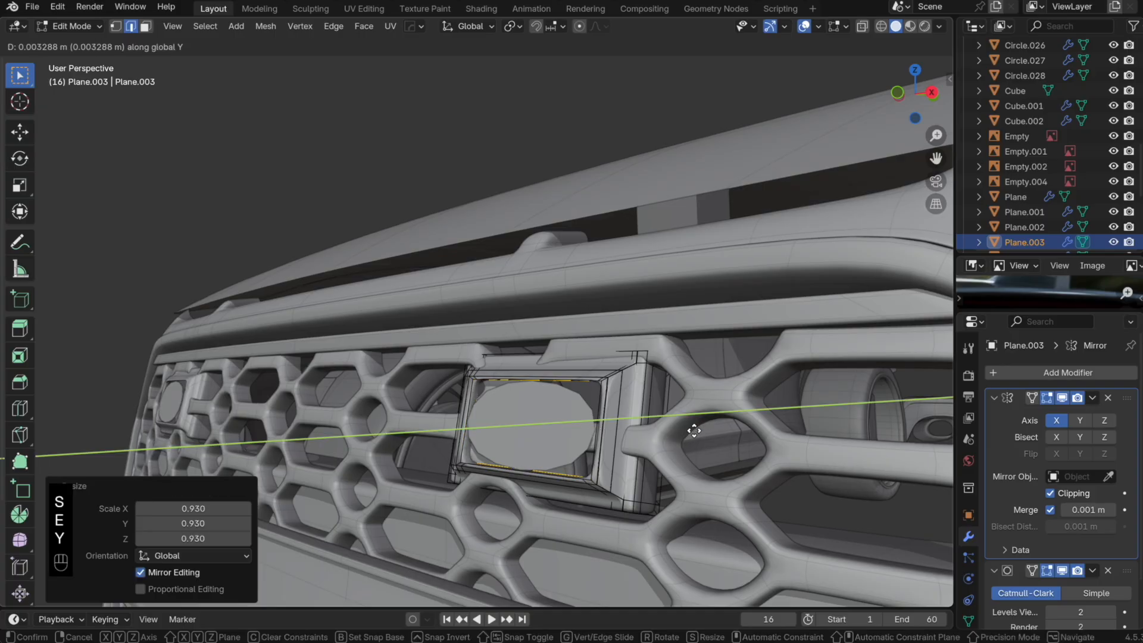
left_click(695, 431)
key("Tab")
key("Tab")
key("s")
left_click(681, 429)
Step: Add a support edge loop around the opening's inner lip and leave mesh editing
key("super+r")
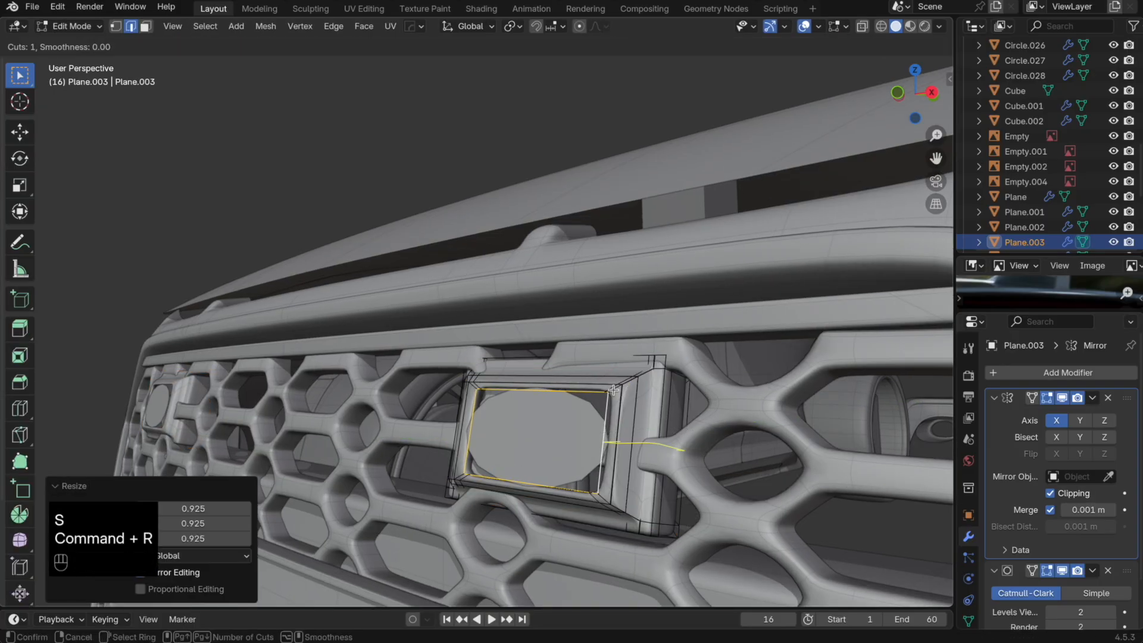
left_click(610, 390)
left_click(692, 404)
key("Tab")
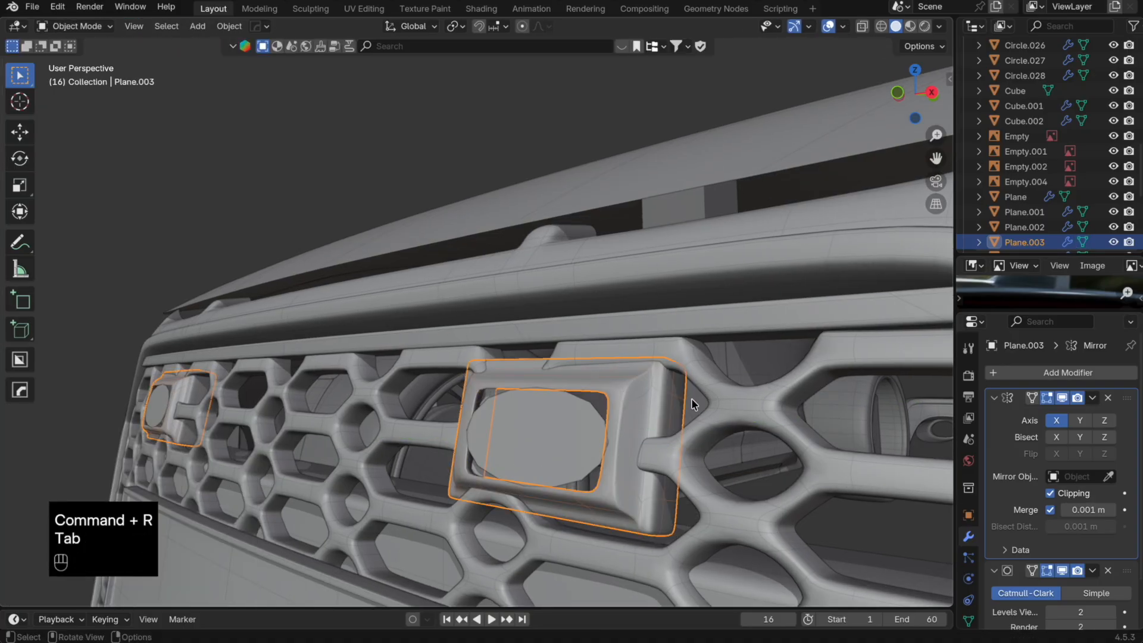
Step: Add more support edge loops near the lower and side corners of the box frame
middle_click_drag(663, 407, 706, 461)
key("Tab")
key("super+r")
left_click(716, 484)
left_click(719, 499)
key("super+r")
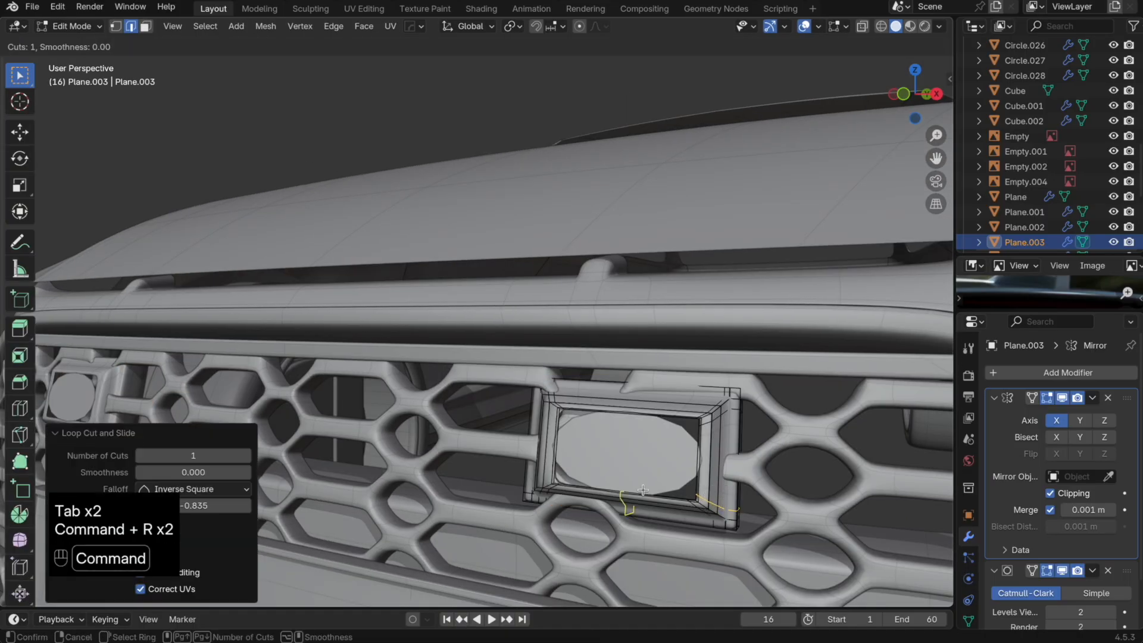
left_click(538, 472)
left_click(533, 506)
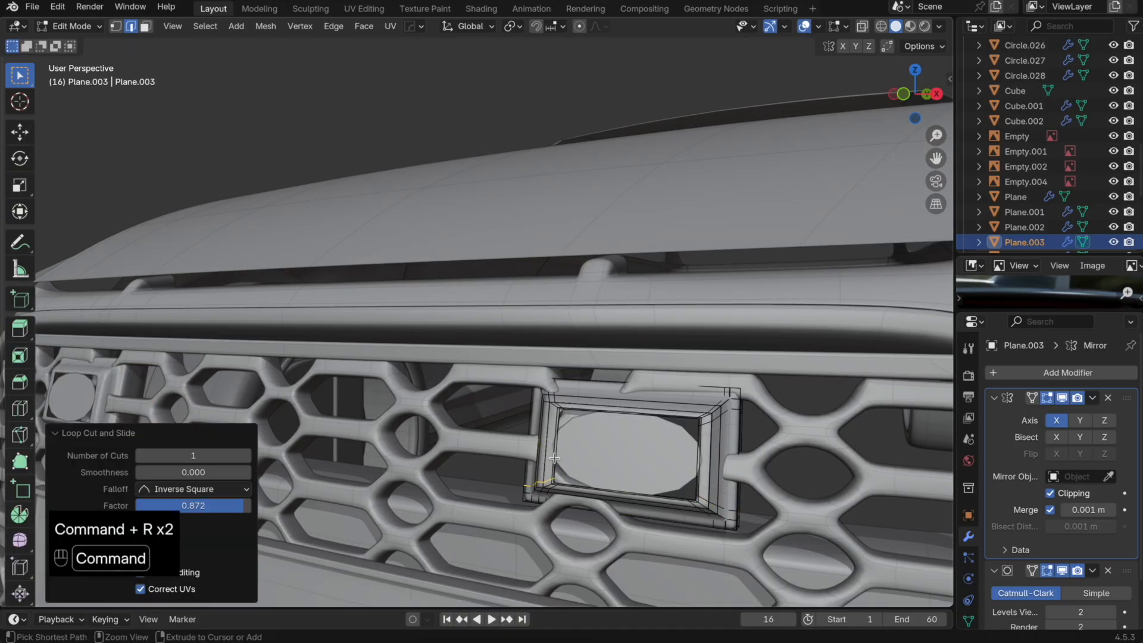
key("super+r")
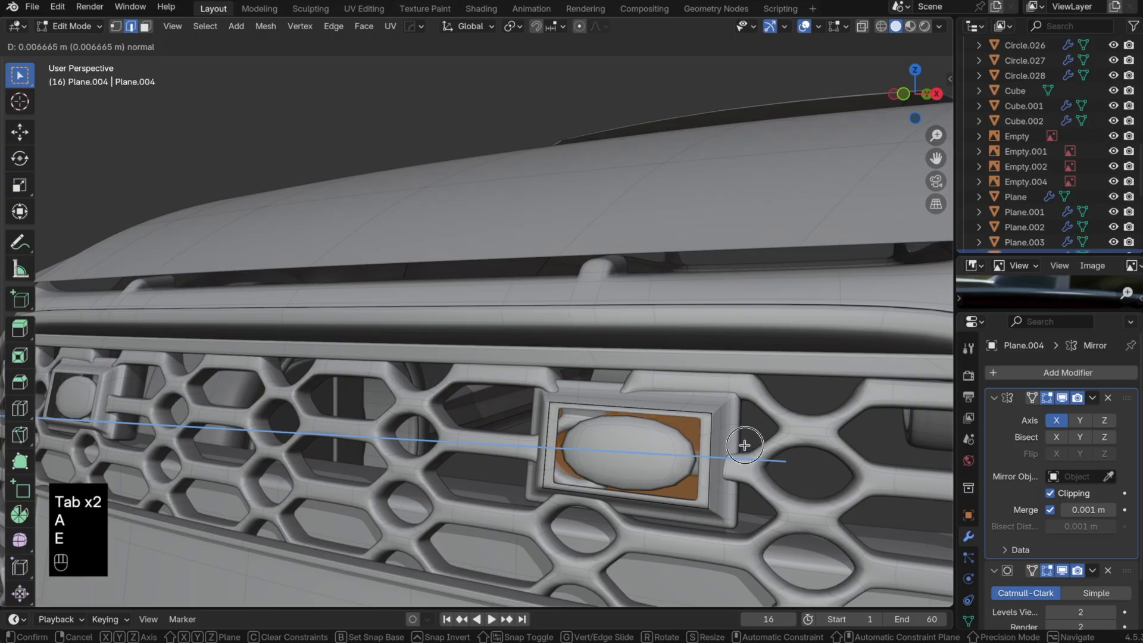
Step: Extrude the separate inner panel about 0.0067 m and delete its selected face in X-ray view
left_click(745, 445)
key("Tab")
key("x")
middle_click_drag(744, 445, 626, 441)
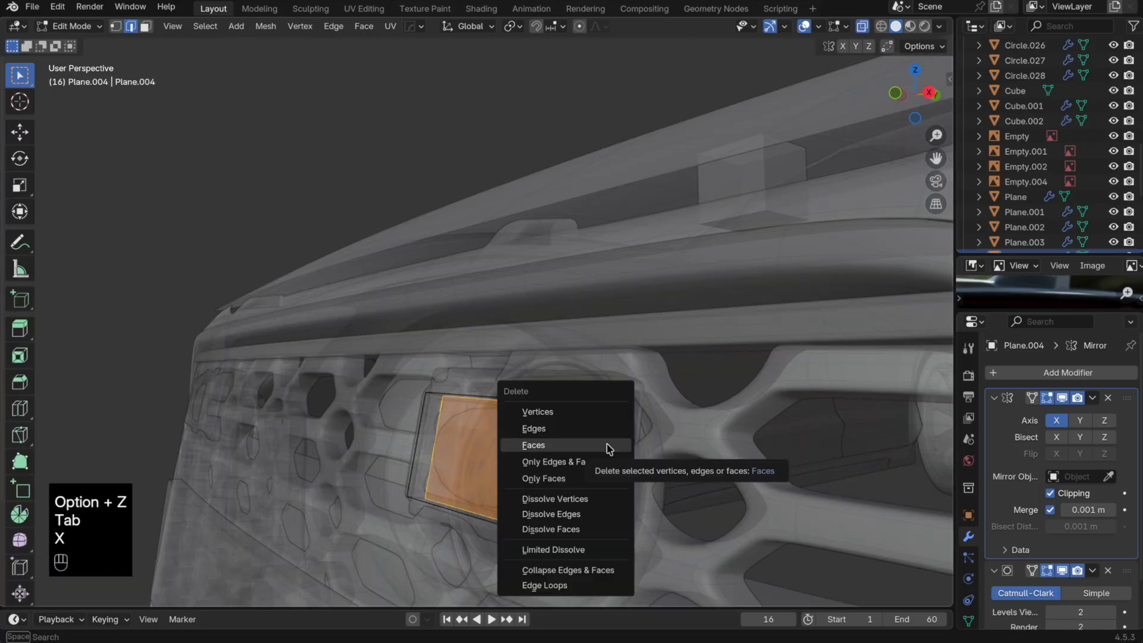
left_click(607, 444)
key("alt+z")
Step: Move the whole inner panel about -0.0022 m along Y within the box opening
key("Tab")
key("a")
key("Tab")
key("a")
key("g")
key("y")
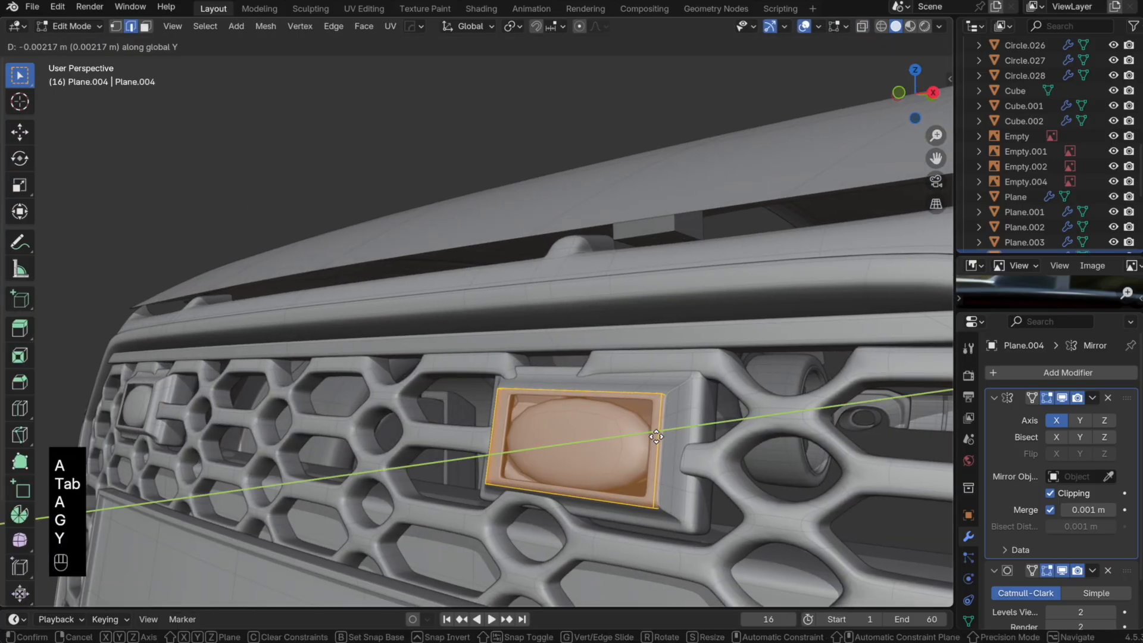
left_click(656, 436)
Step: Add support edge loops near the inner panel's edges to sharpen its rounded shape
key("Tab")
key("Tab")
key("super+r")
left_click(634, 405)
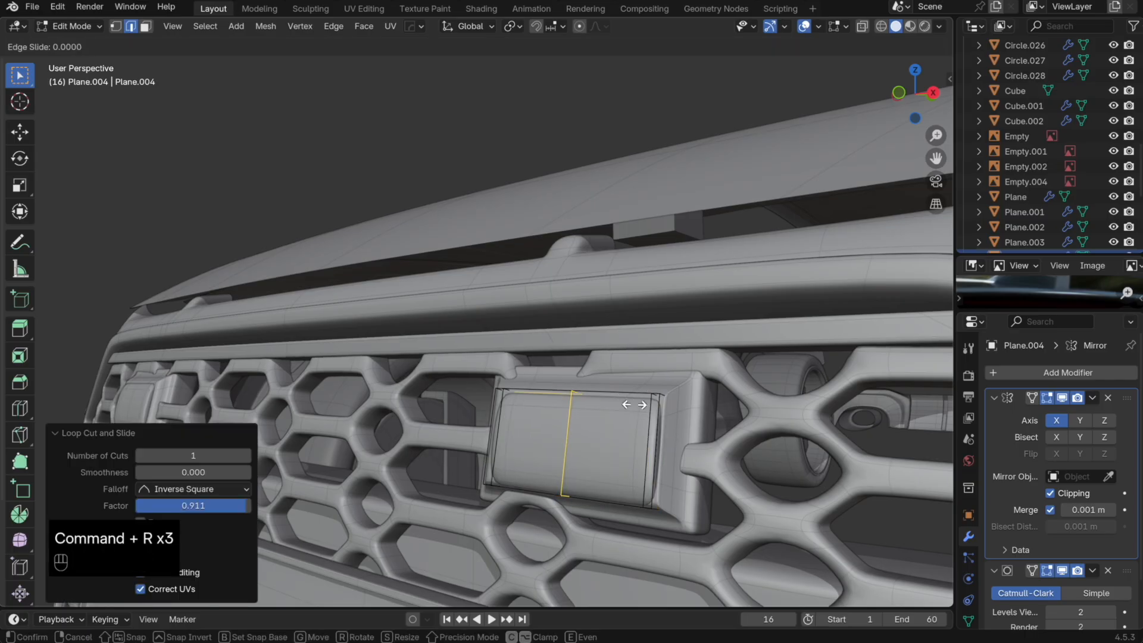
left_click(634, 405)
middle_click_drag(635, 404, 760, 455)
key("Tab")
key("Tab")
Step: Scale the whole inner panel down to about 0.89 so that it fits inside the box opening
key("a")
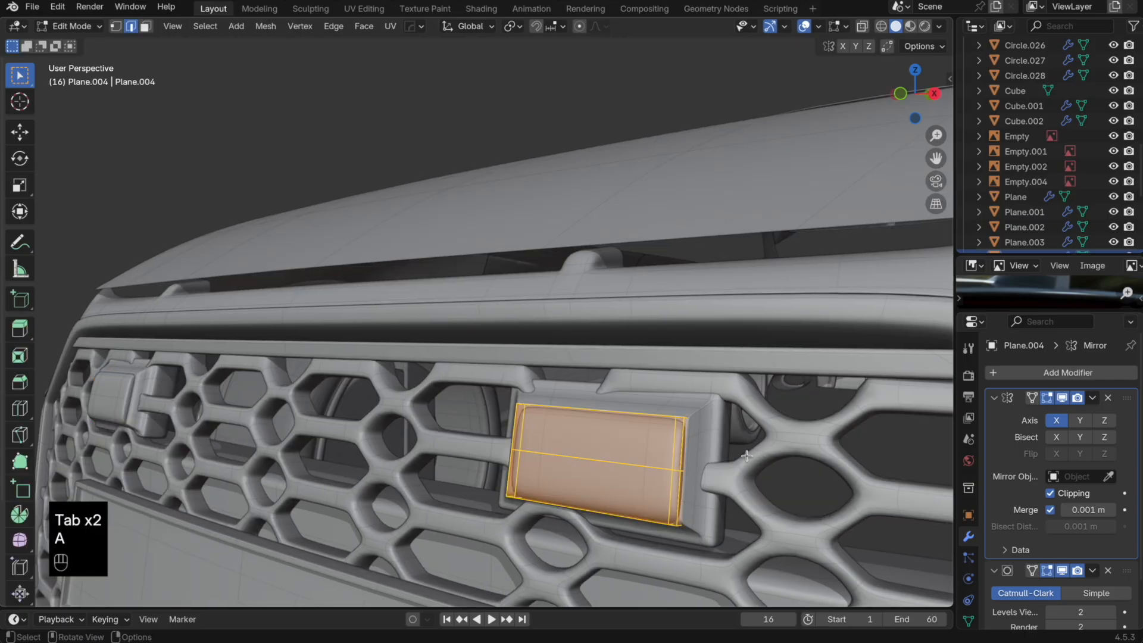
key("s")
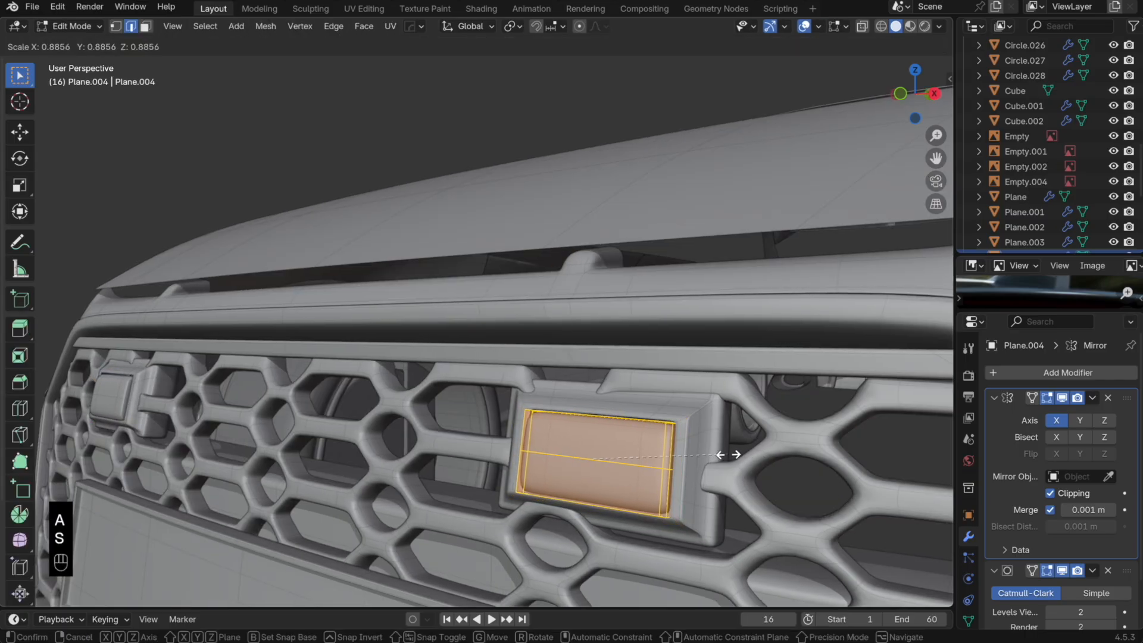
key("y")
left_click(727, 454)
key("Tab")
key("Tab")
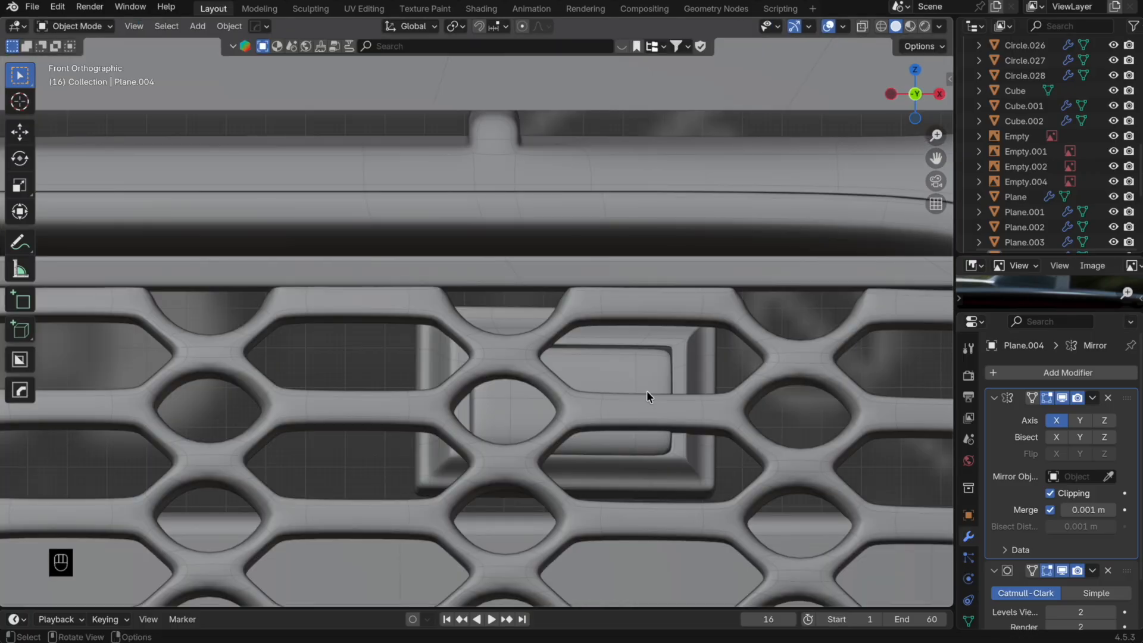
Step: Stretch the whole inner panel along Z in the front view to fill the opening's height
scroll(655, 380, "up", 2)
middle_click_drag(738, 402, 613, 360, "shift")
key("Tab")
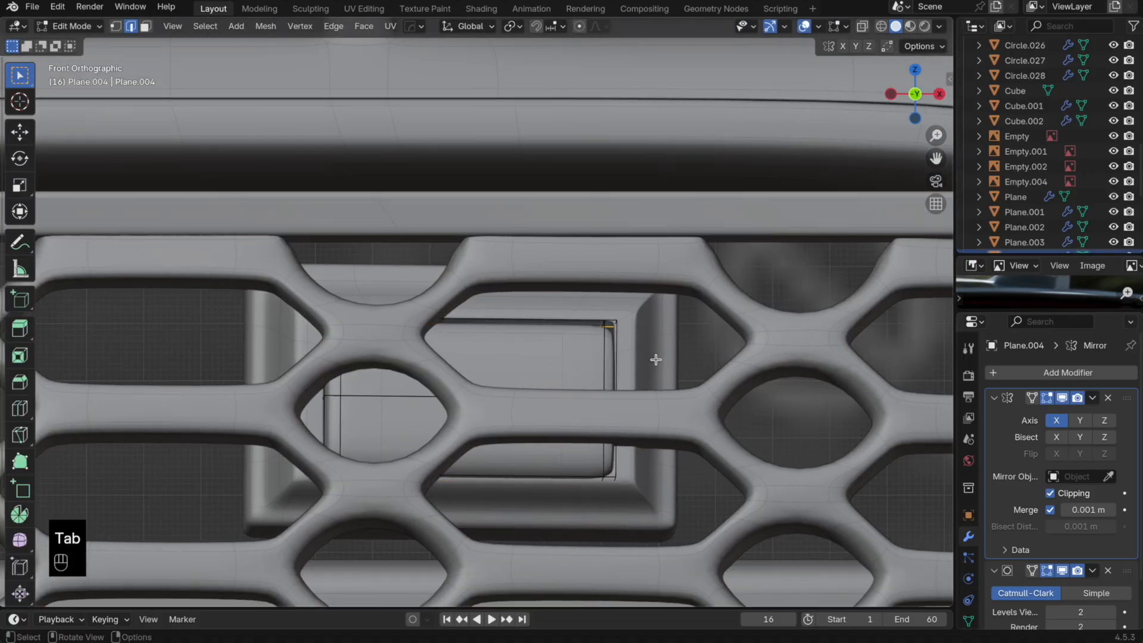
key("a")
key("s")
key("z")
left_click(665, 358)
key("Tab")
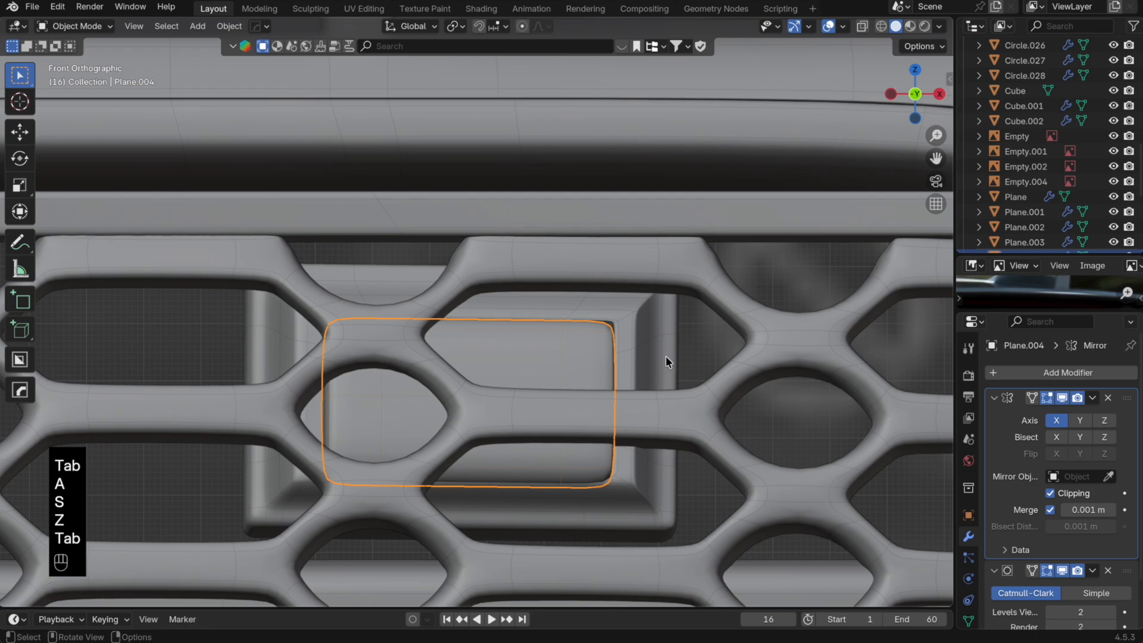
Step: Add further support edge loops across the inner panel in the front view
key("Tab")
key("super+r")
key("super+r")
key("Tab")
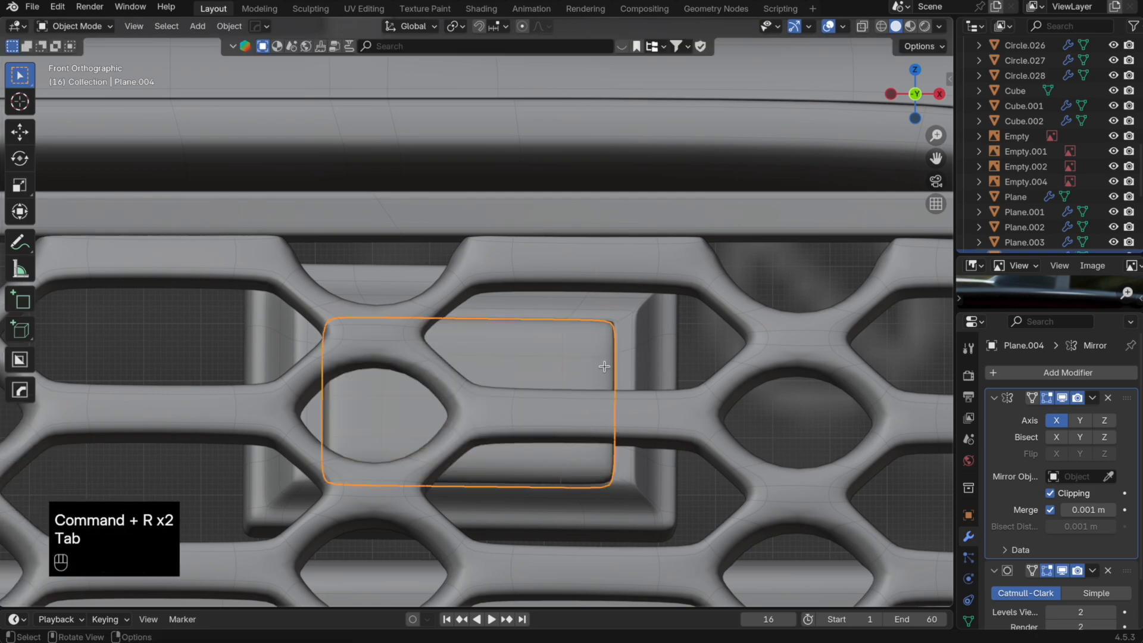
key("Tab")
key("super+r")
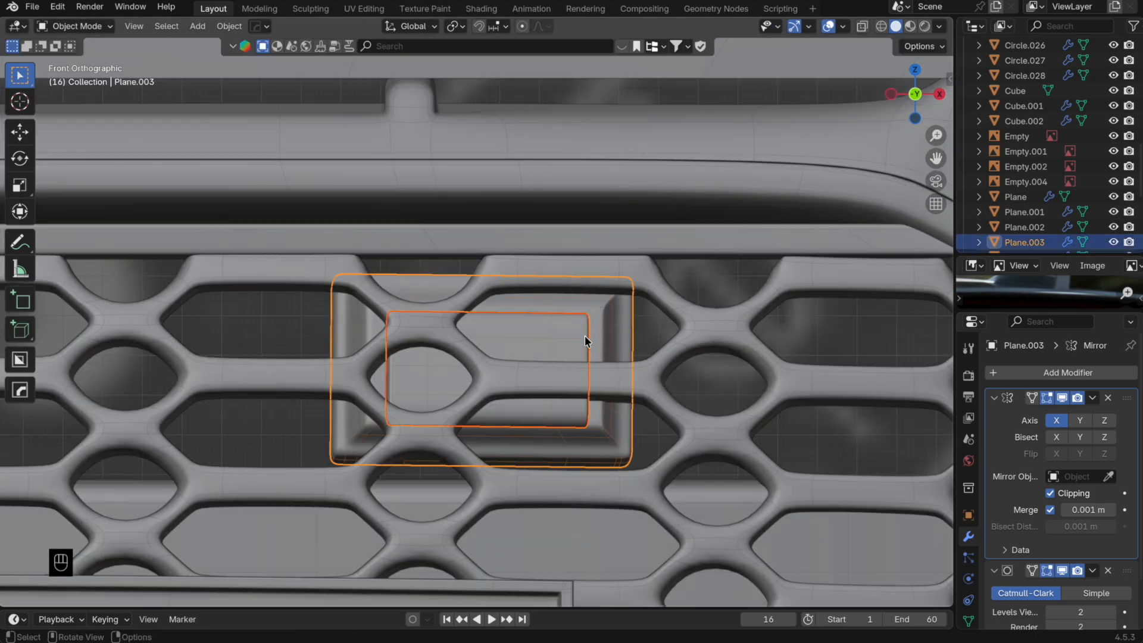
Step: Move the box and its inner panel together about 0.0187 m along X to centre them behind the grille cell
key("Tab")
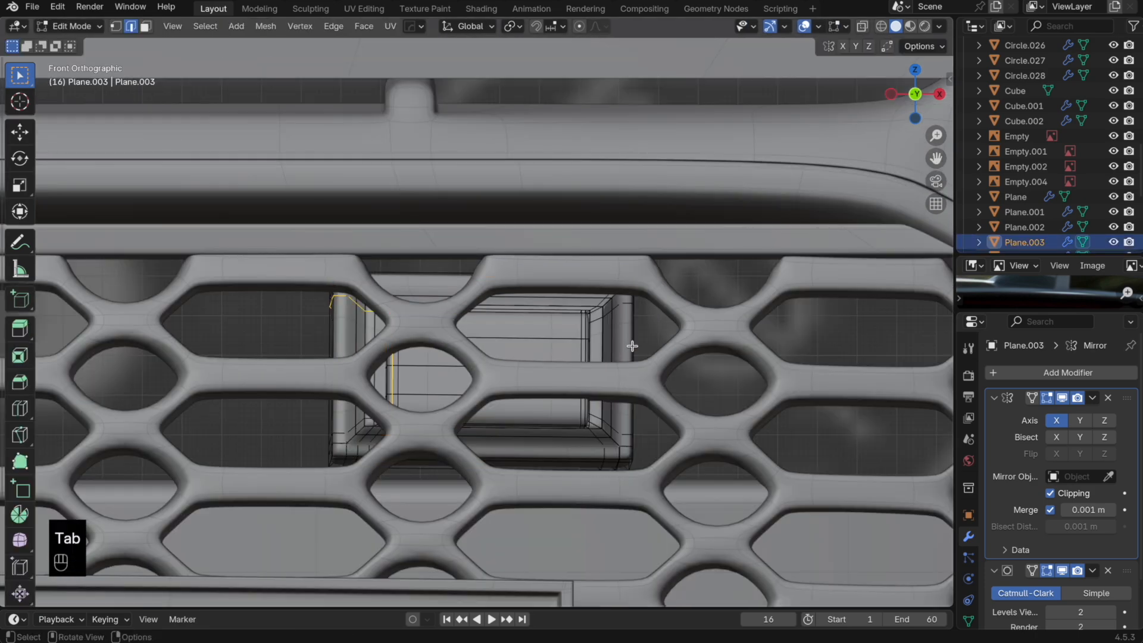
key("a")
key("g")
key("x")
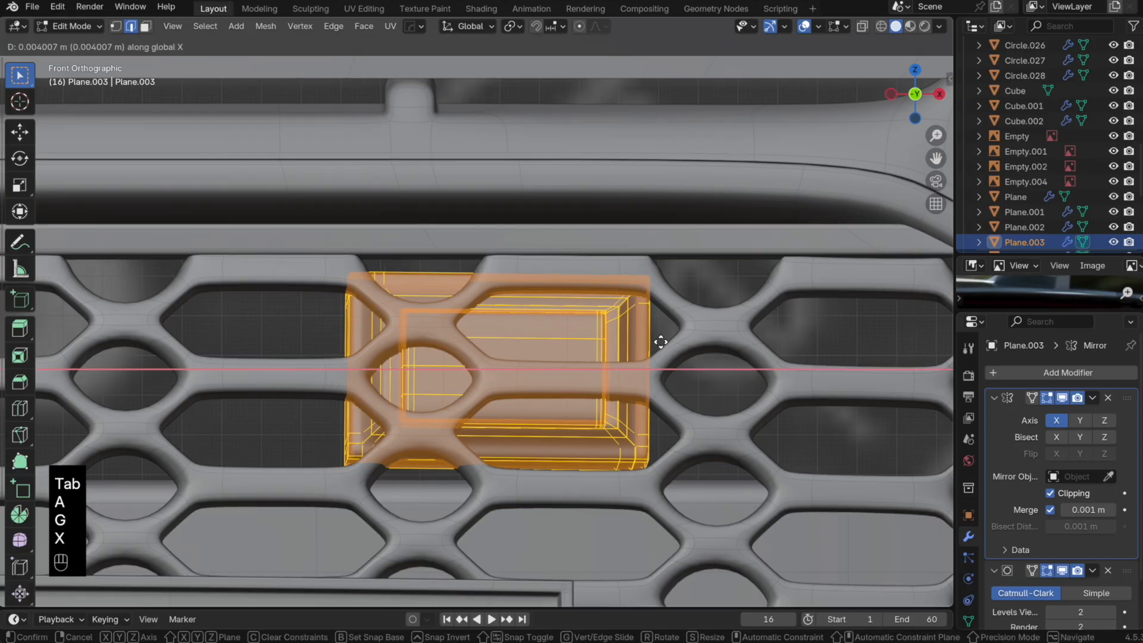
left_click(708, 337)
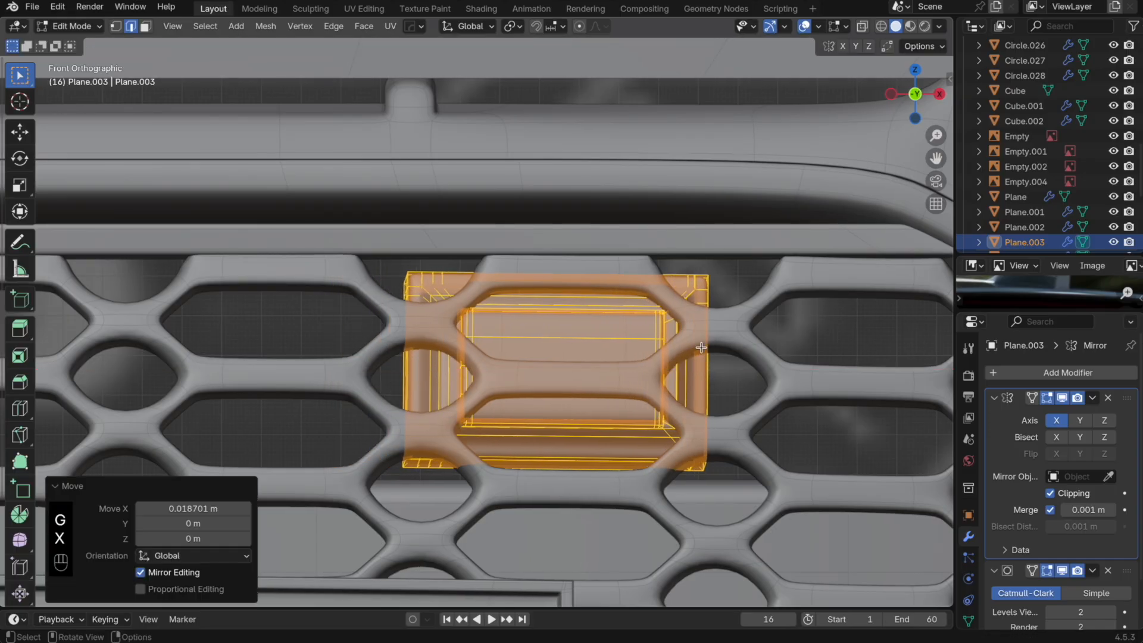
Step: Shift the box and its inner panel along Y to adjust their depth behind the grille mesh
key("g")
key("y")
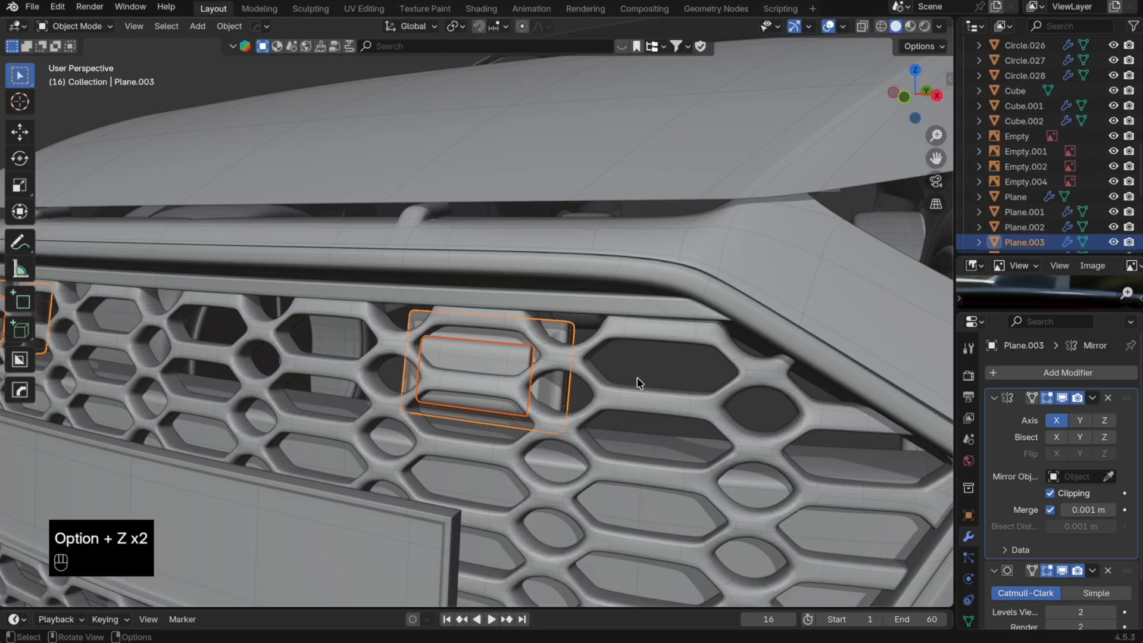
key("g")
key("y")
left_click(632, 387)
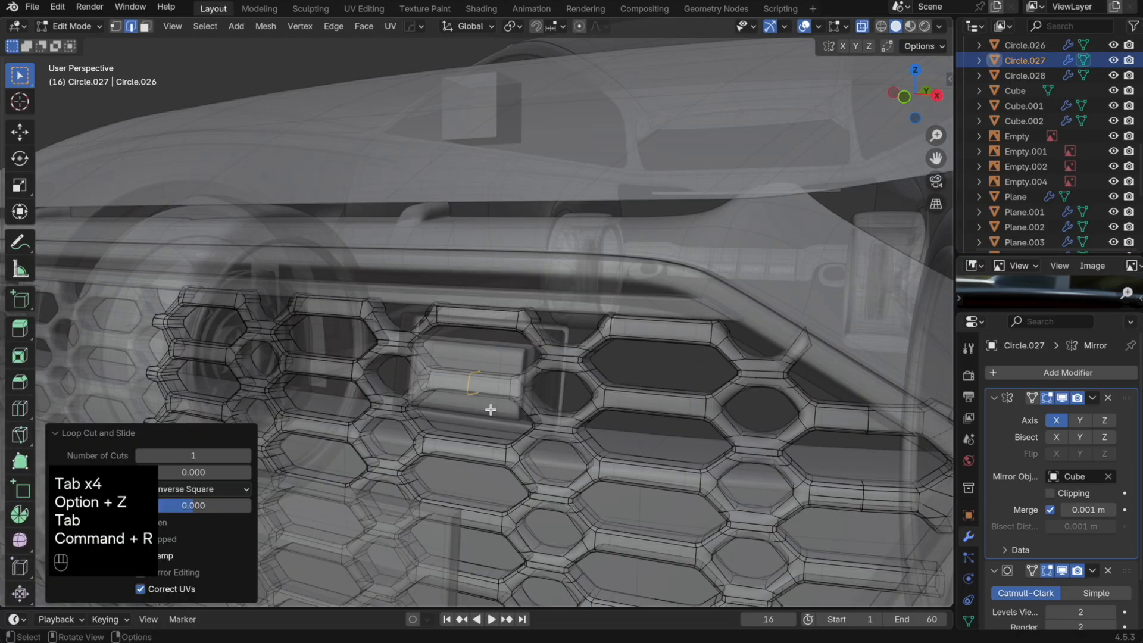
Step: Try to remove the grille mesh strut in front of the sensor panel by deleting its geometry
key("x")
key("alt+z")
key("Tab")
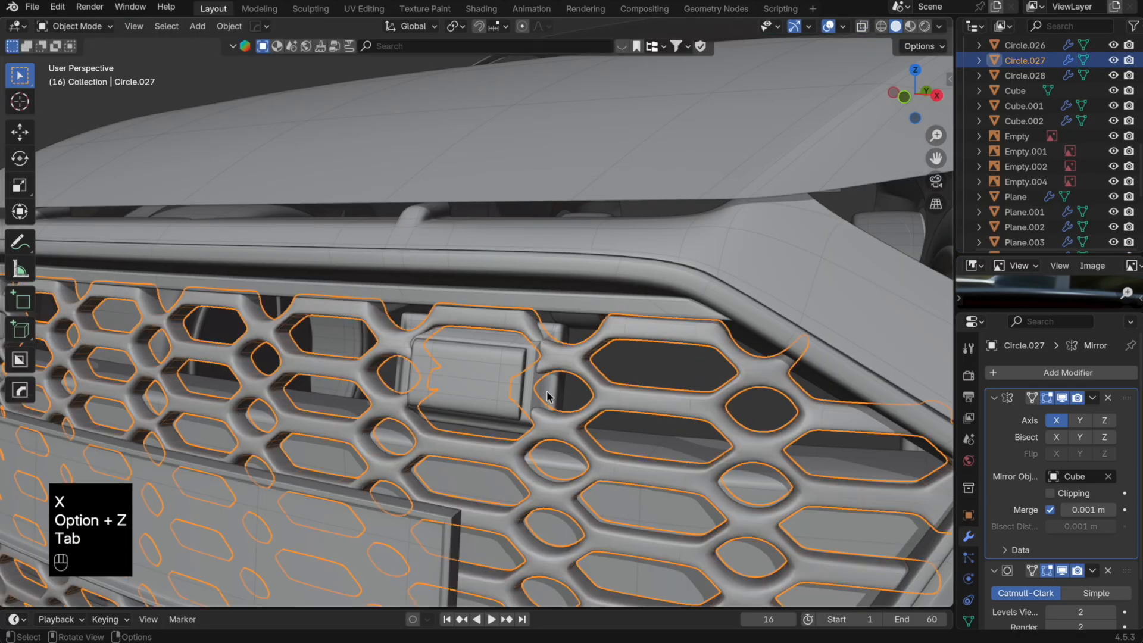
key("Tab")
Step: Undo the removal of the grille strut in front of the sensor panel
key("super+z")
key("super+z")
key("super+z")
key("super+z")
key("super+z")
key("super+z")
key("super+z")
key("super+z")
key("super+z")
key("super+z")
key("super+z")
key("super+z")
key("super+z")
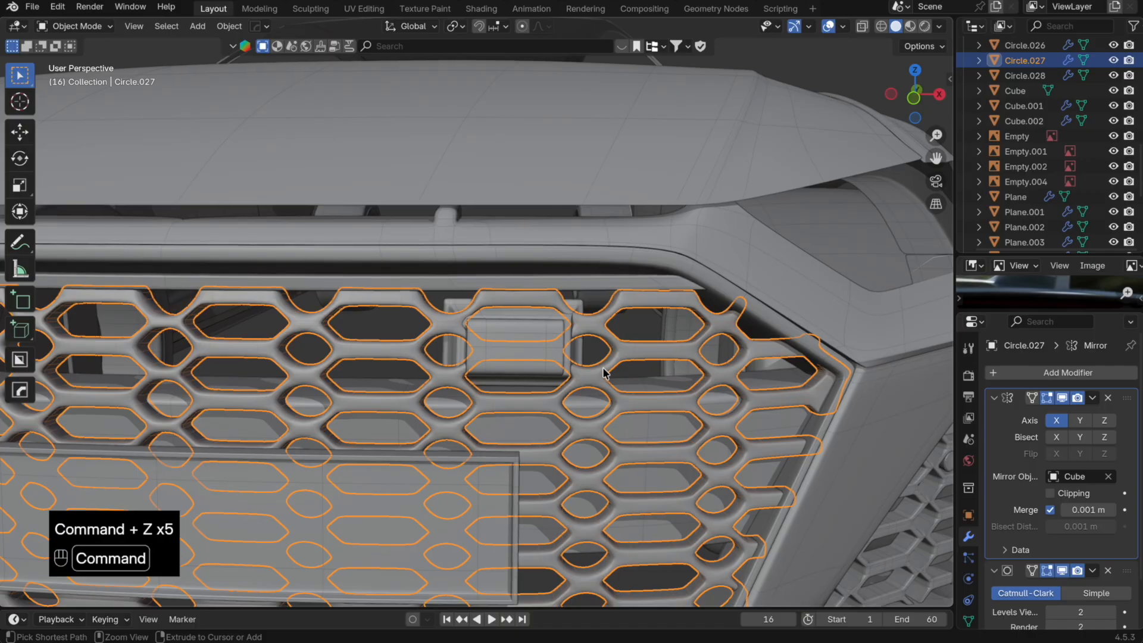
key("Tab")
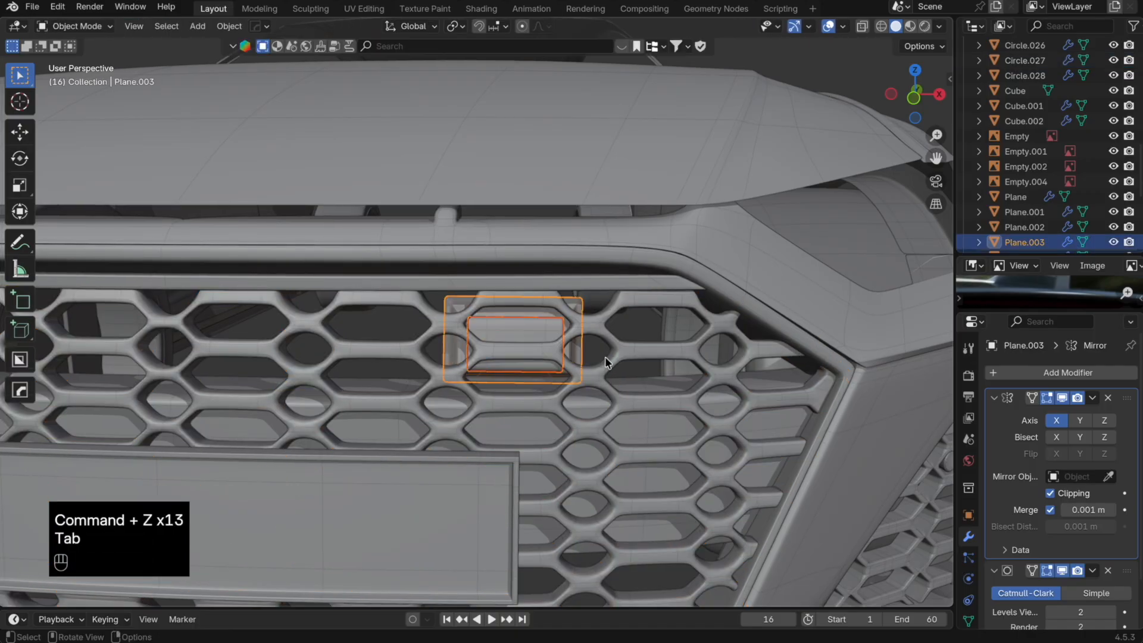
Step: Add a mesh circle in the front view of the whole grille
scroll(605, 357, "down", 10)
middle_click_drag(707, 376, 572, 358)
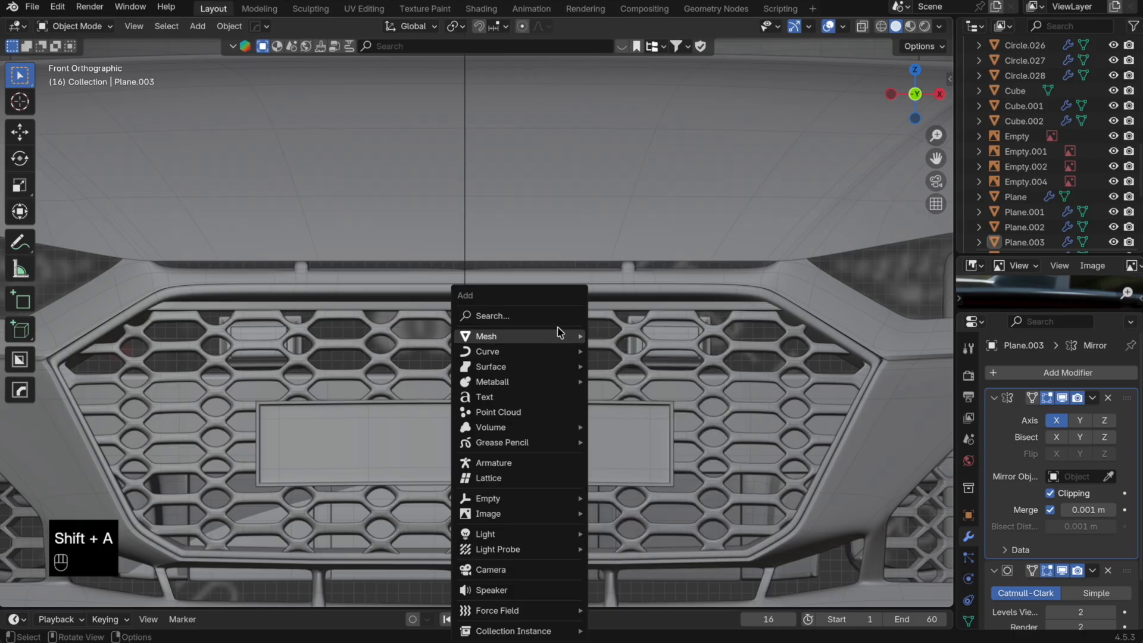
mouse_move(564, 336)
left_click(650, 82)
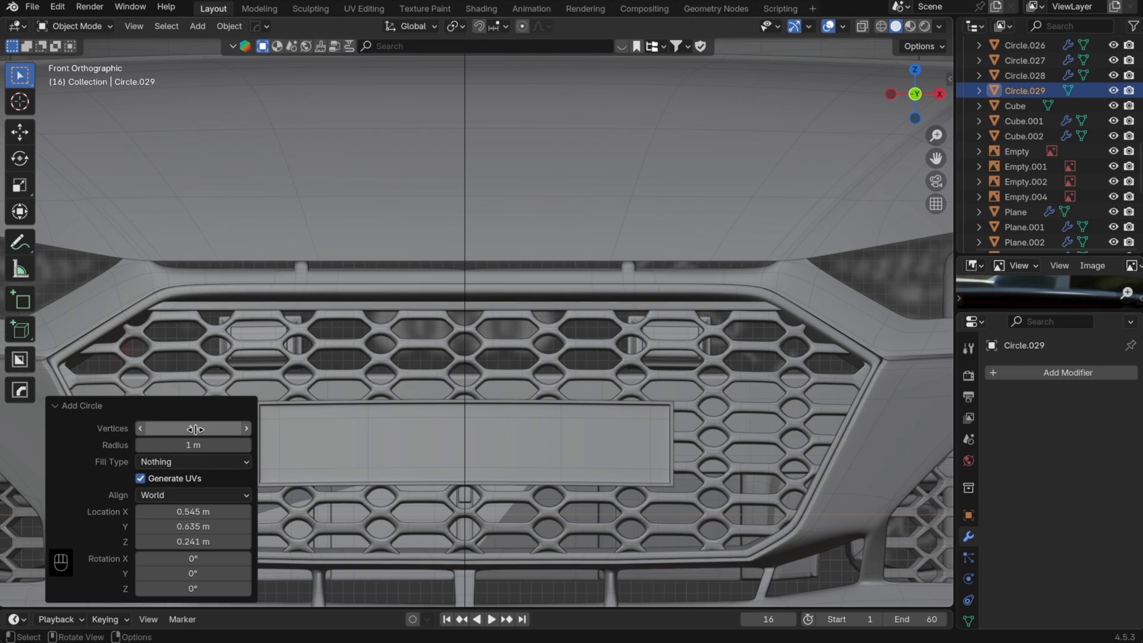
Step: Keep the new 16-vertex circle aligned to World and scale its mesh down to the size of one emblem ring
left_click(188, 493)
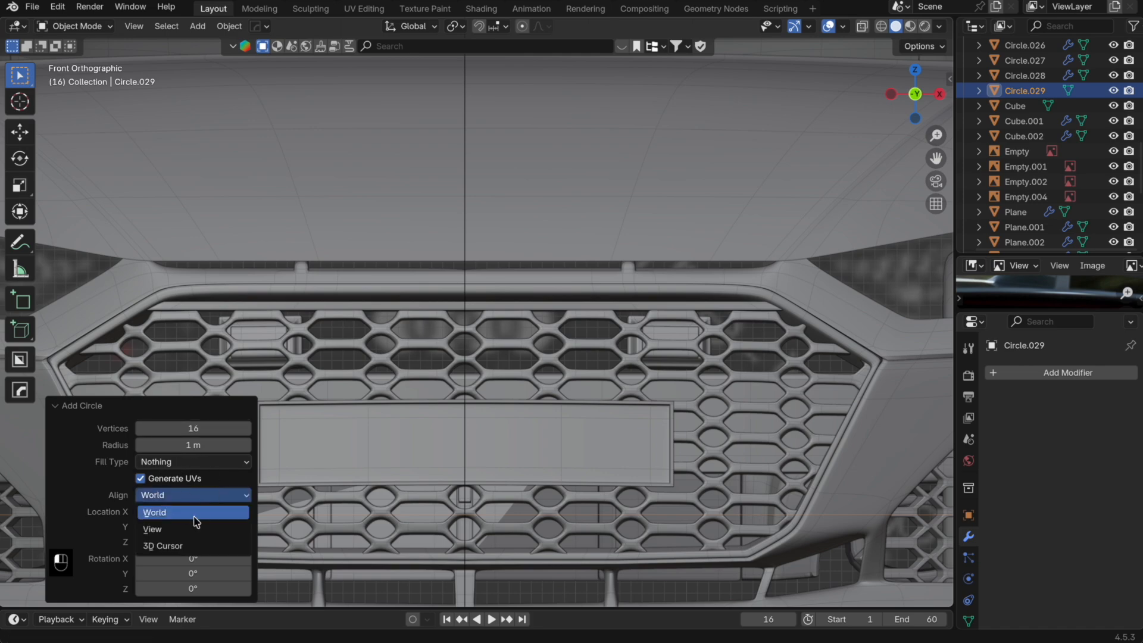
left_click(196, 514)
key("Tab")
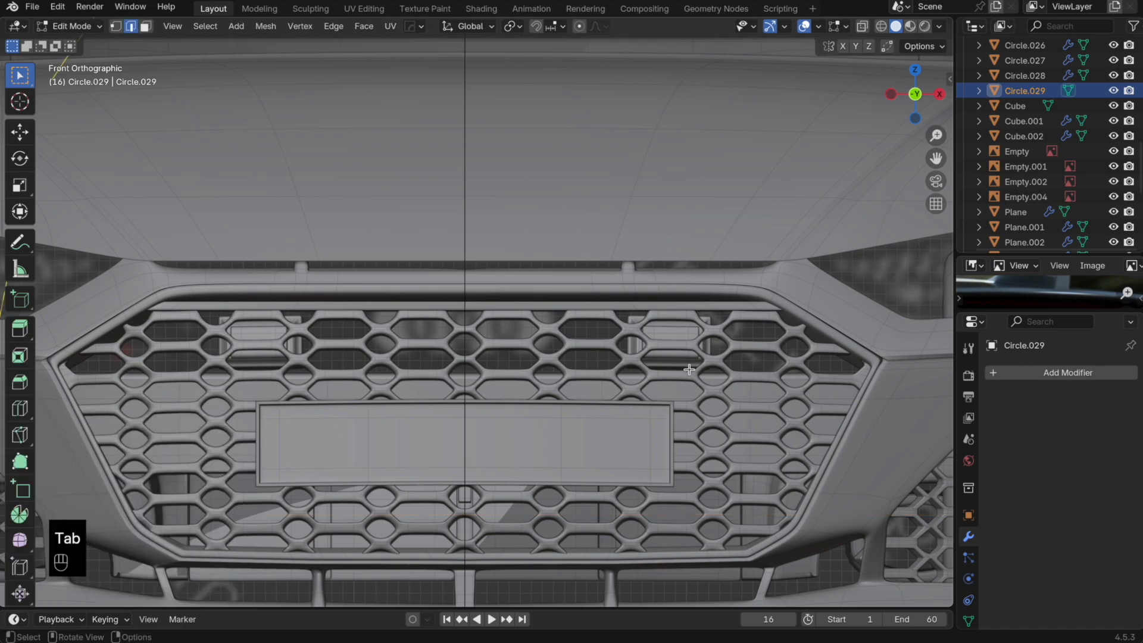
scroll(689, 370, "down", 5)
key("s")
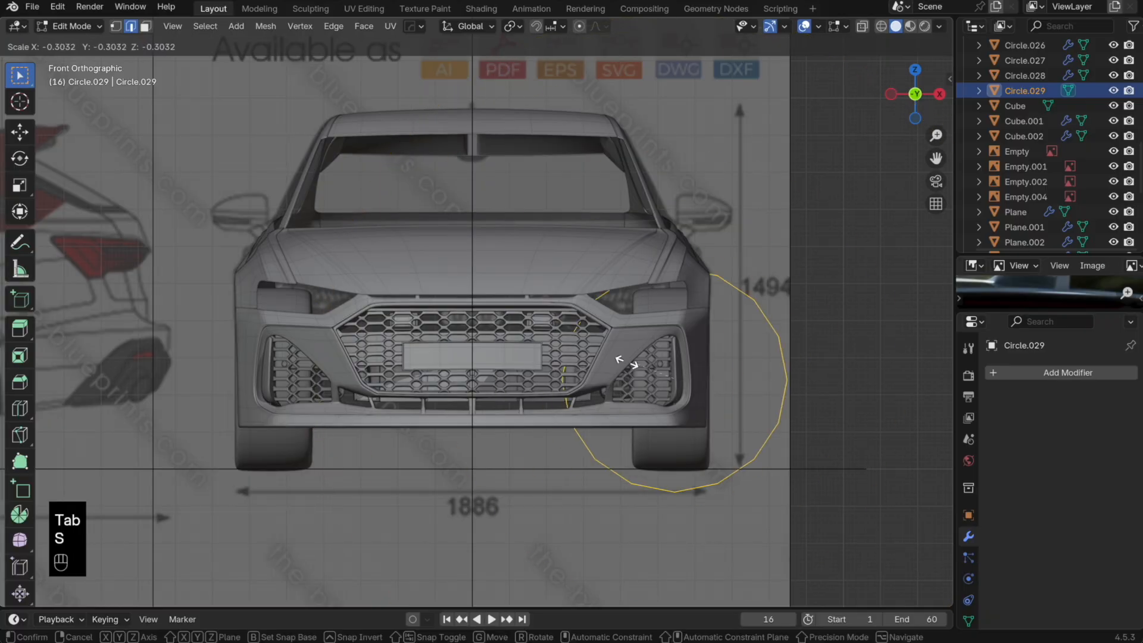
key("s")
Step: Duplicate the circle three times along X, about 0.038 m apart, to form a row of four overlapping rings, and adjust its position
key("shift+d")
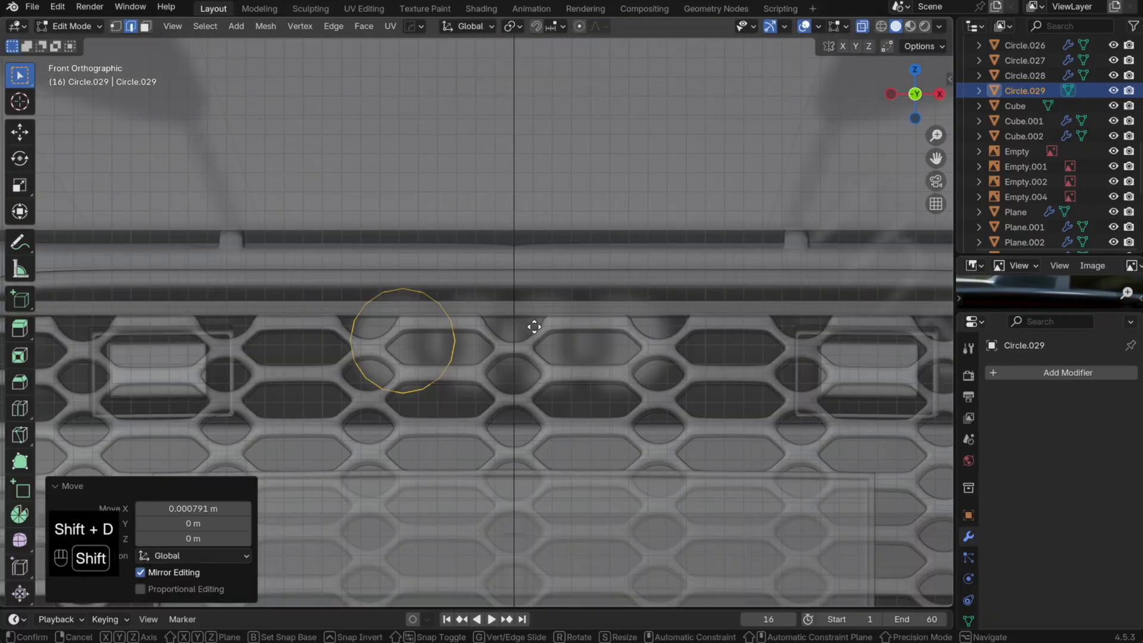
key("x")
left_click(671, 335)
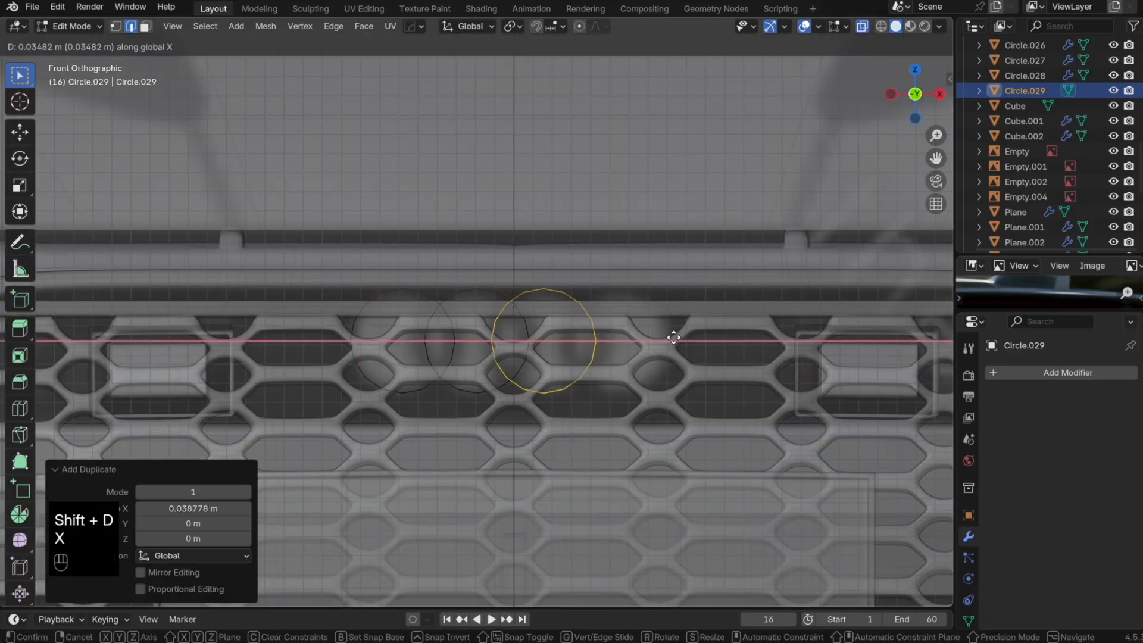
key("shift+d")
key("x")
left_click(745, 341)
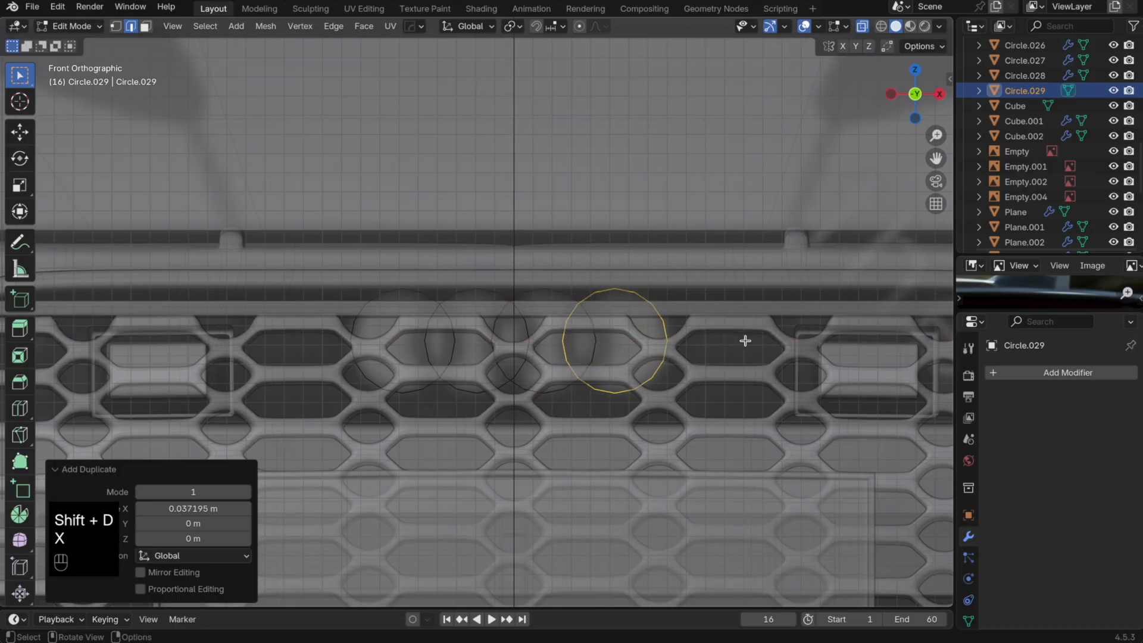
key("g")
left_click(741, 340)
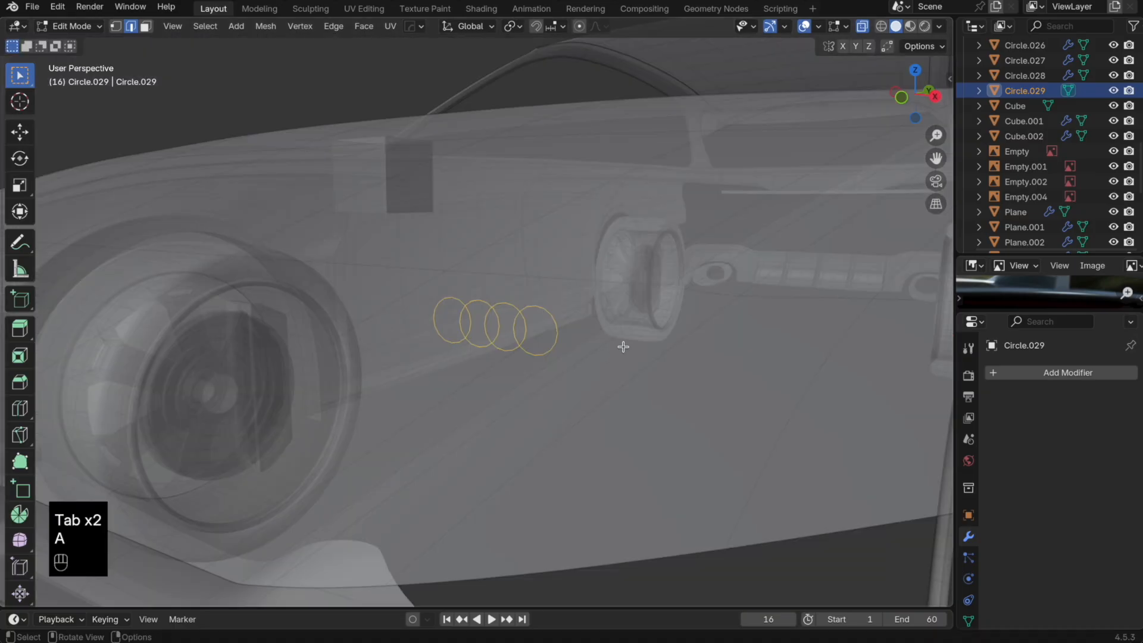
Step: Move all four rings along Y to the front of the grille and rotate them about -4.3° around X
scroll(623, 347, "down", 5)
key("g")
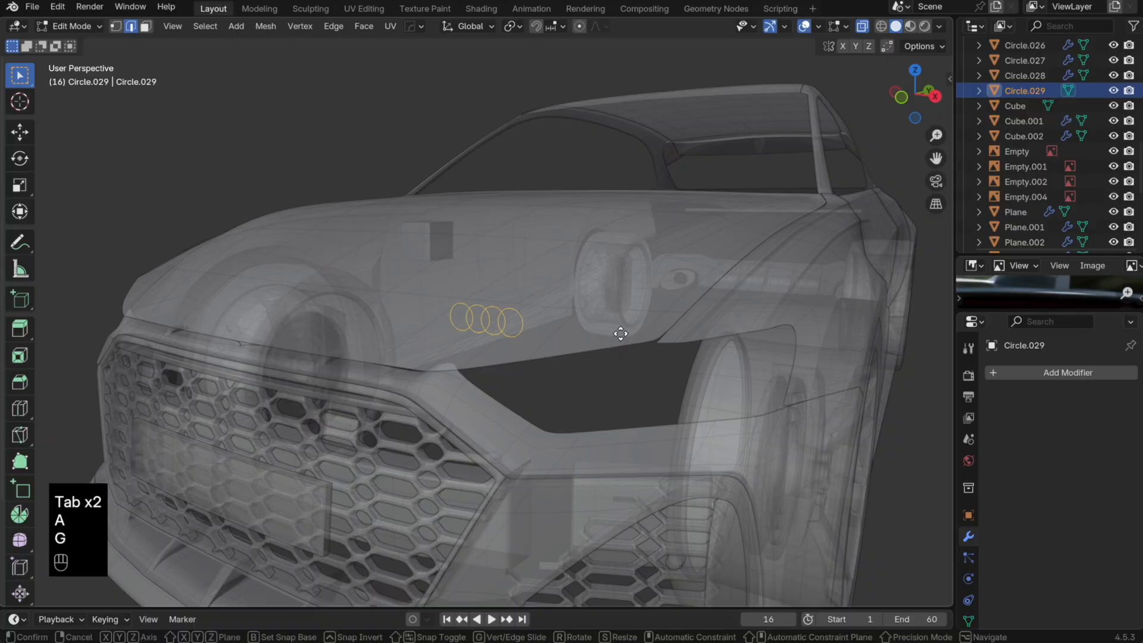
key("y")
left_click(387, 413)
key("Tab")
key("Tab")
key("r")
key("x")
left_click(387, 410)
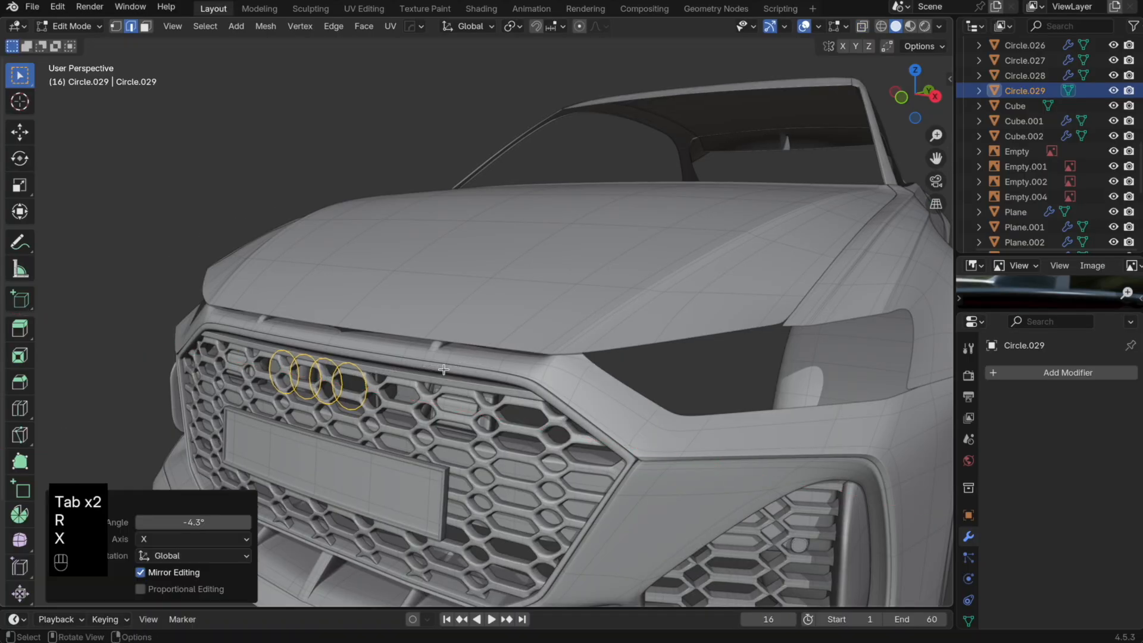
Step: Fine-tune the rings' tilt around X and their Y position to match the slope of the grille
middle_click_drag(387, 411, 383, 355)
key("r")
key("x")
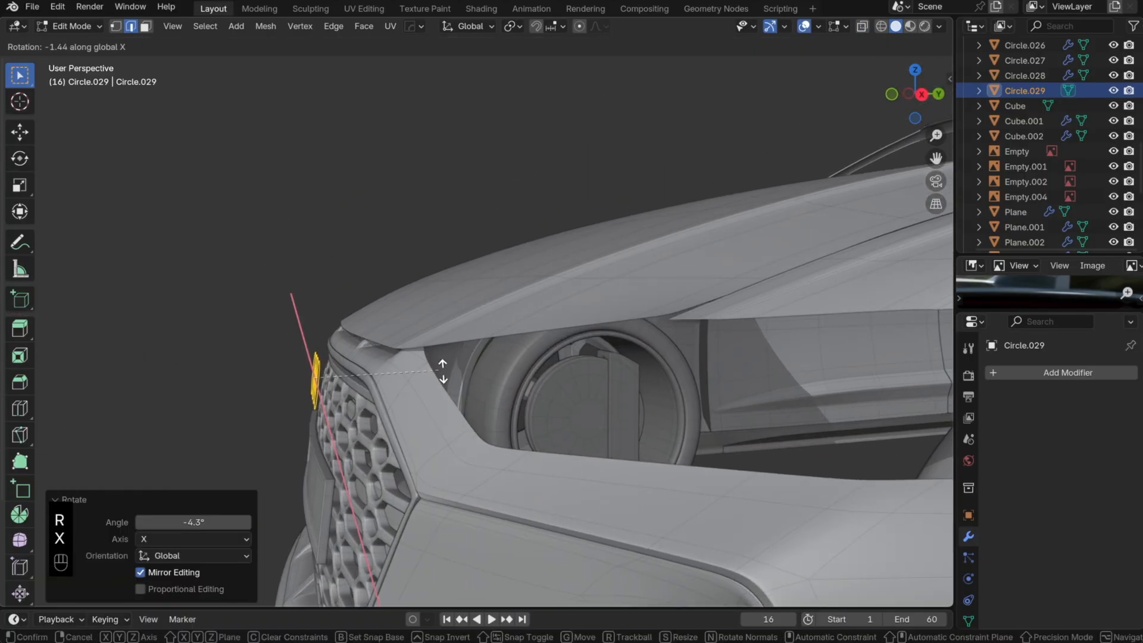
left_click(440, 363)
key("g")
key("y")
left_click(441, 378)
Step: Merge the vertices at center at the upper and lower crossings of the two rings on the +X side
key("KP_1")
left_click(576, 305)
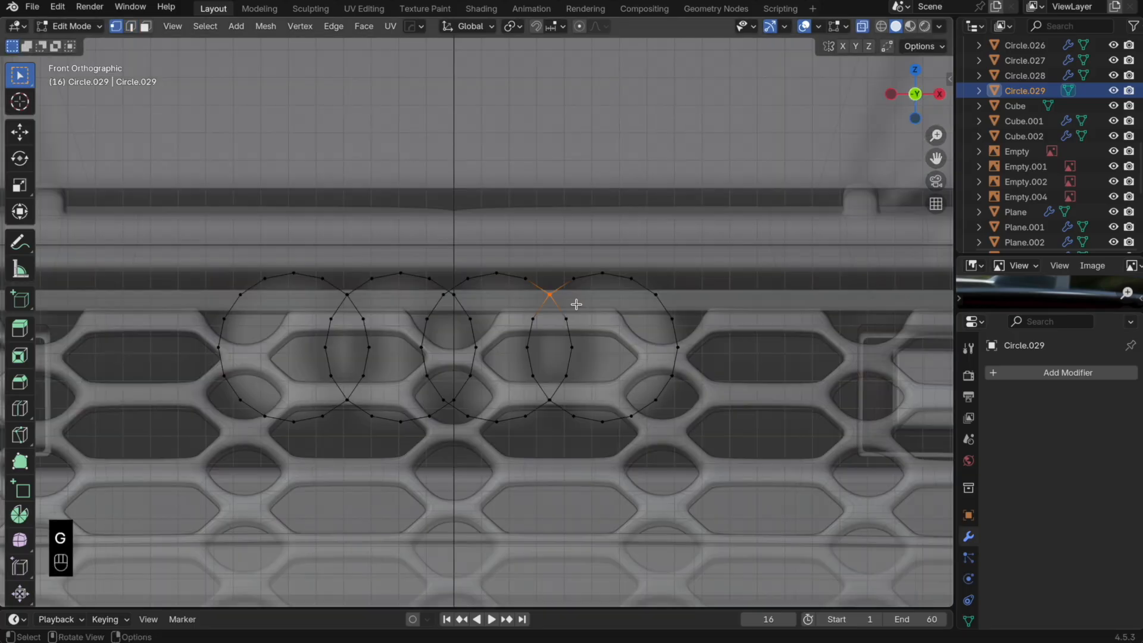
key("m")
left_click(587, 308)
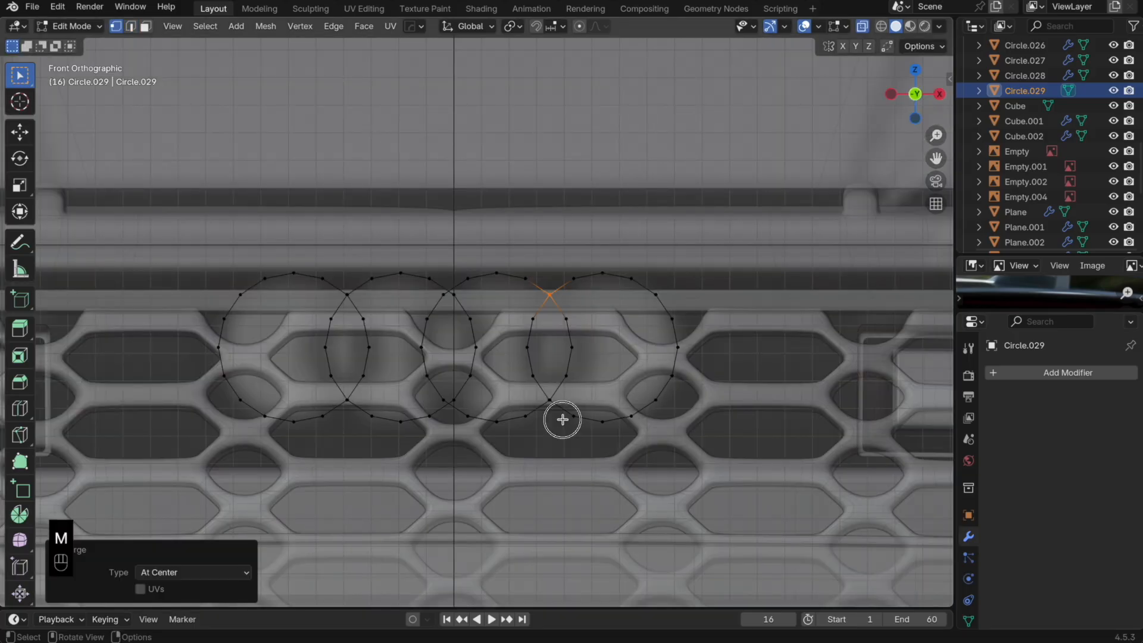
left_click(547, 397)
key("m")
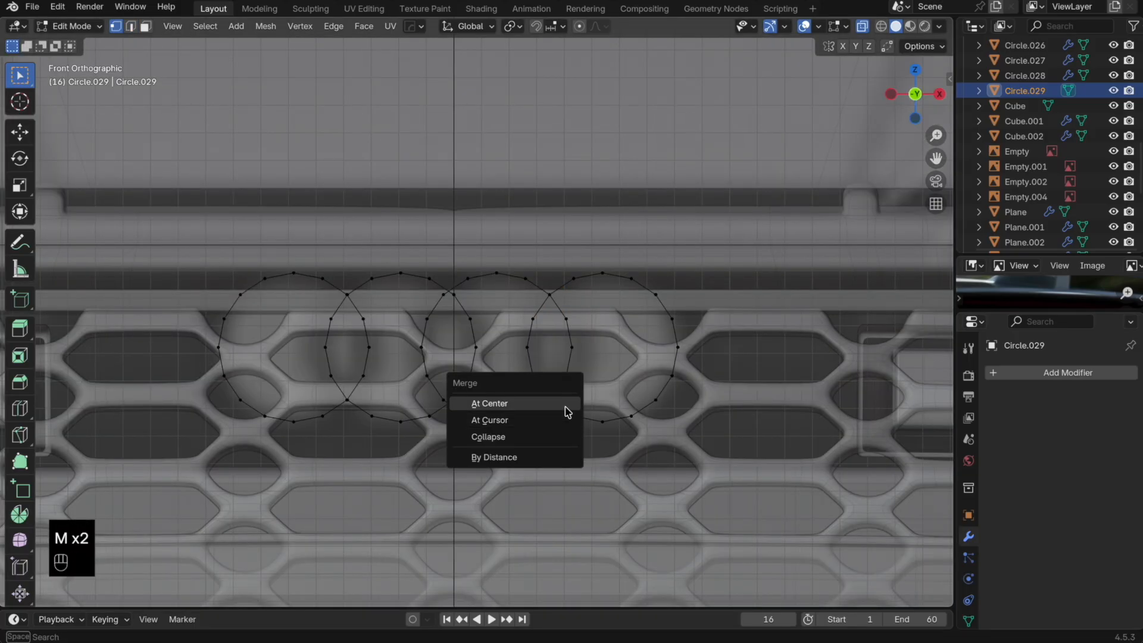
left_click(565, 404)
Step: Move the two rings on the -X side about -0.0033 m along X so their vertices meet the neighbouring ring
double_click(479, 347)
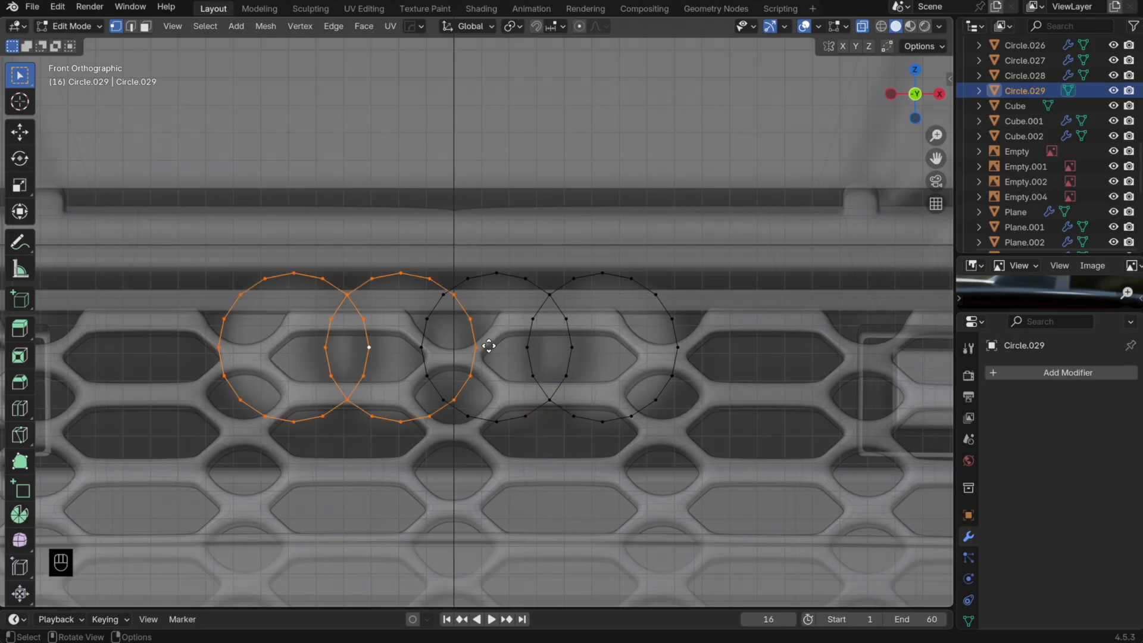
key("g")
key("x")
left_click(480, 348)
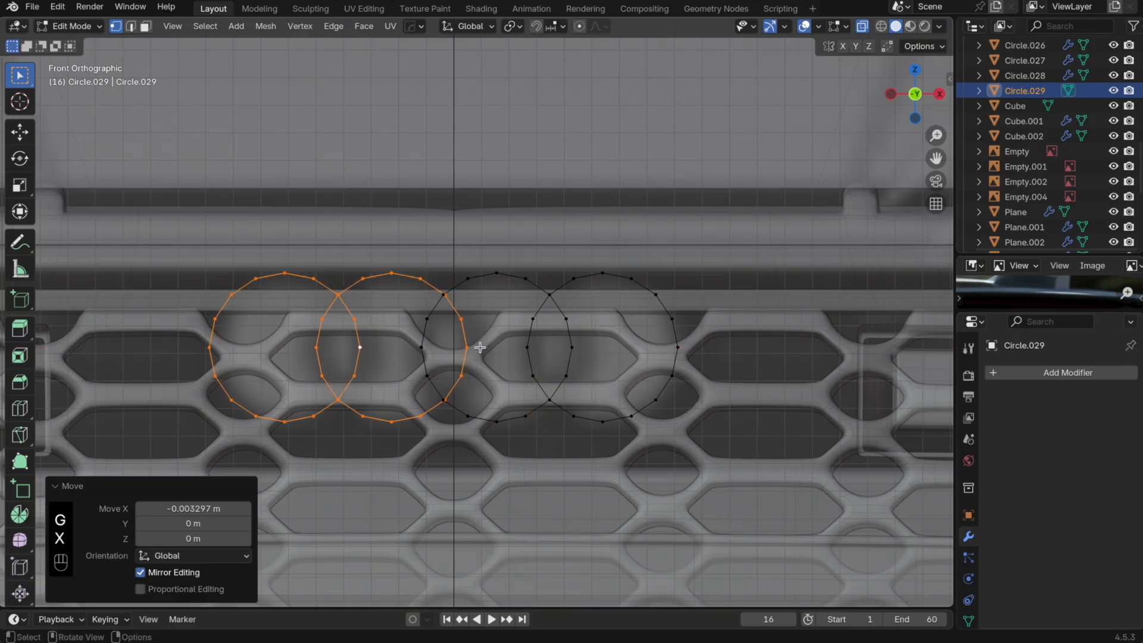
Step: Merge the overlapping vertices at center where the two middle rings cross
left_click(446, 295)
key("m")
left_click(459, 298)
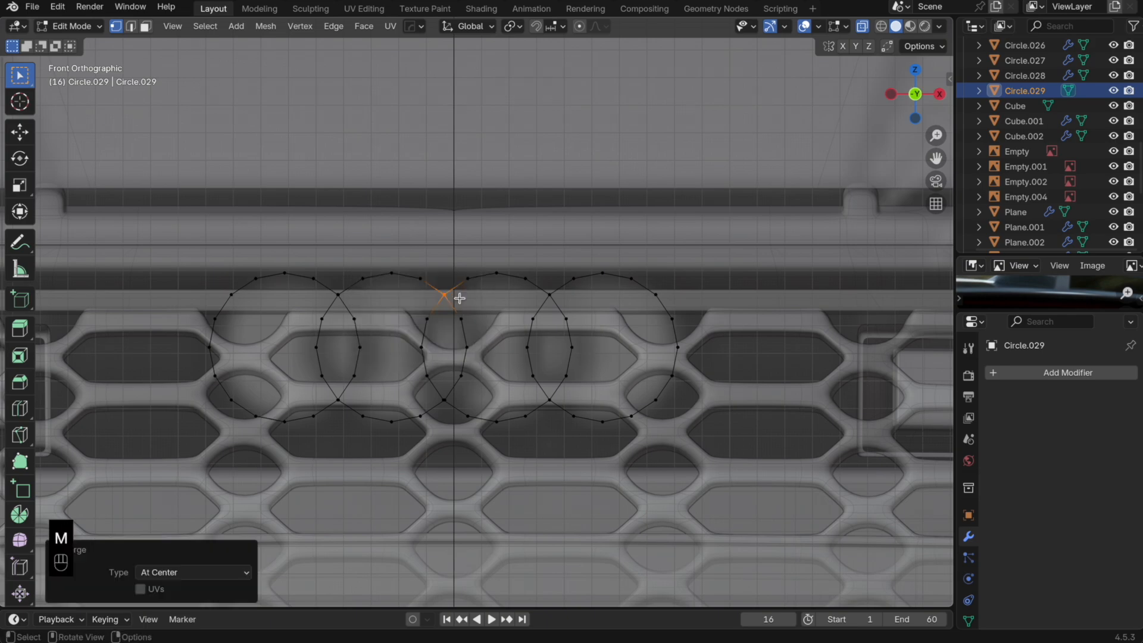
key("m")
key("m")
key("m")
Step: Extrude all four rings about -0.0055 m along Y to give them depth, and turn off X-ray
key("Tab")
key("Tab")
key("a")
middle_click_drag(441, 396, 569, 398)
key("e")
key("x")
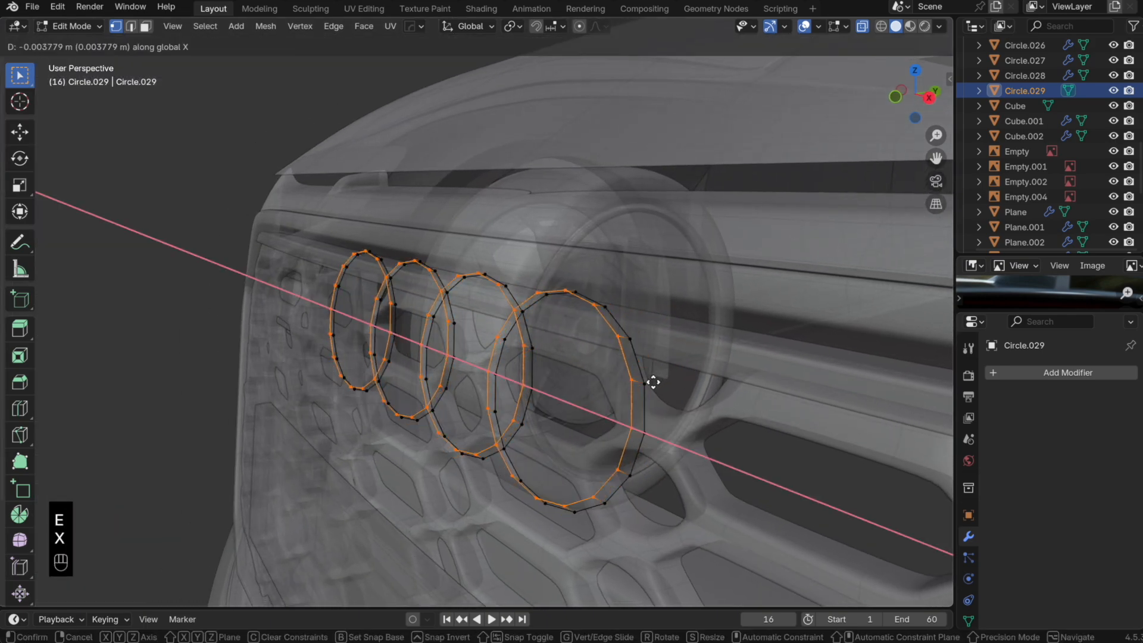
key("y")
left_click(649, 383)
key("alt+z")
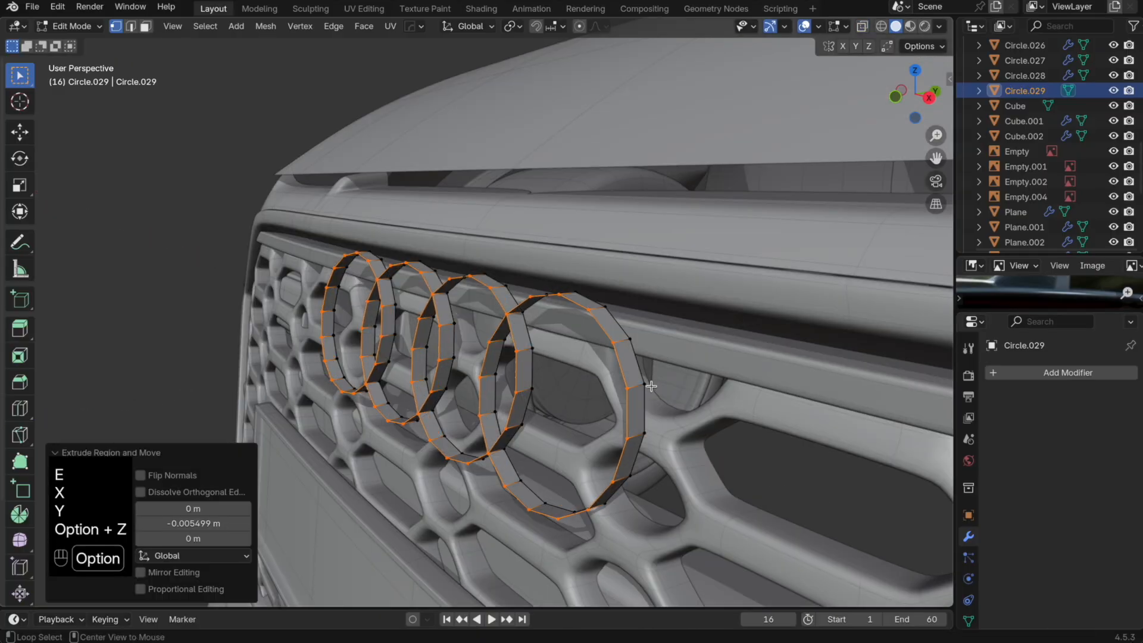
Step: Try to scale the front edges of the four rings to give the band a face width
key("s")
right_click(680, 387)
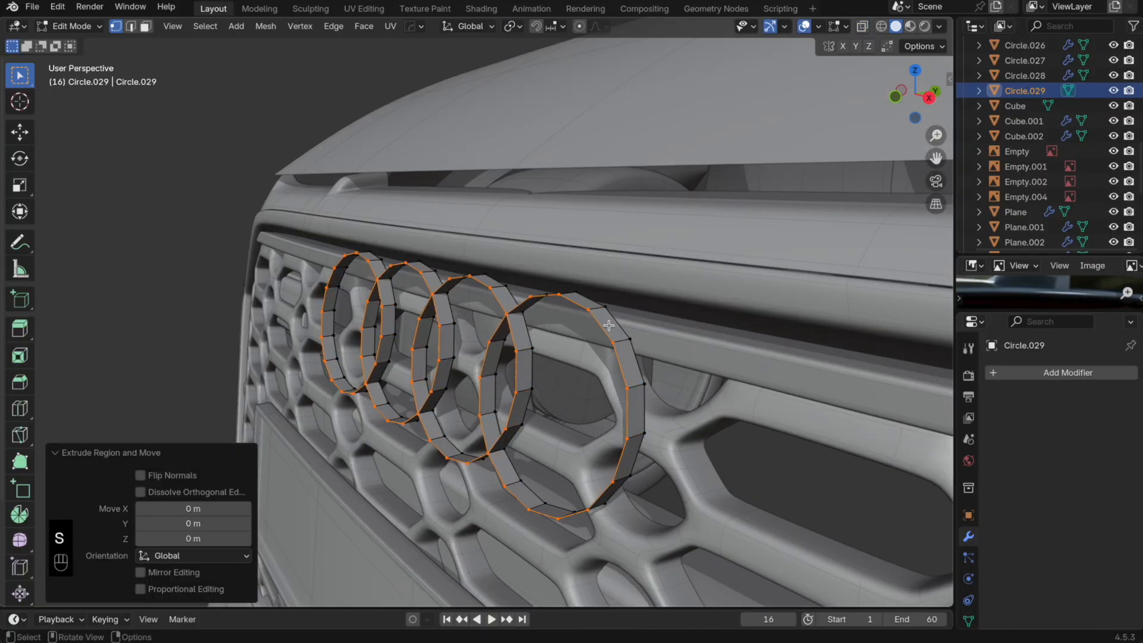
middle_click_drag(680, 386, 738, 413)
key("s")
right_click(577, 30)
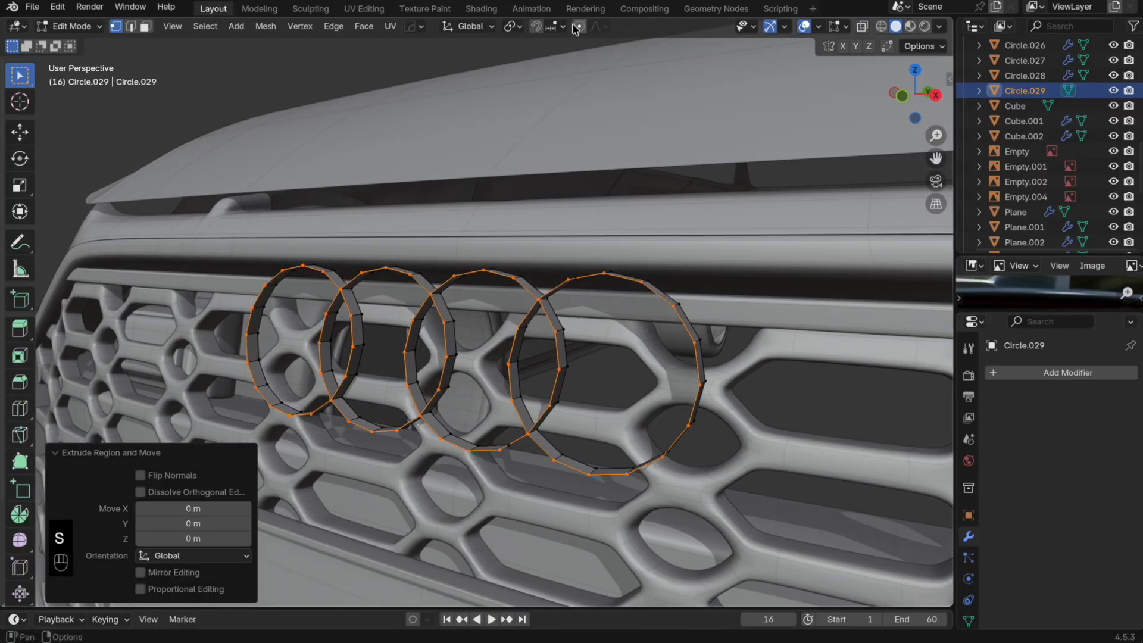
Step: Try scaling the rings' front edges with different pivot points, including Individual Origins, and undo the attempts
left_click(522, 29)
left_click(575, 115)
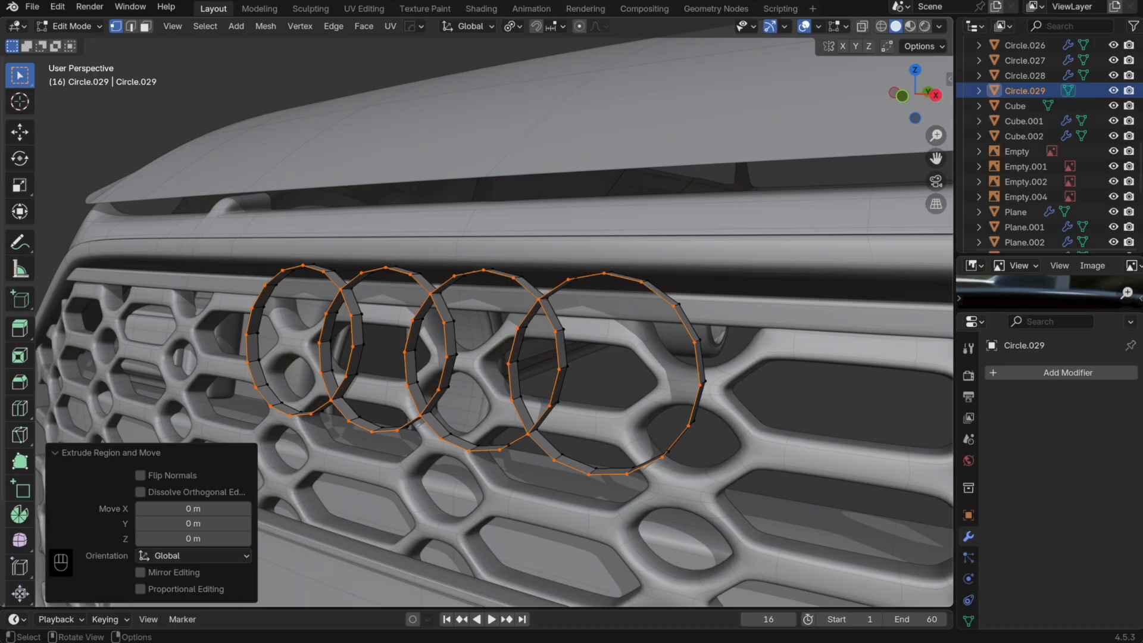
key("s")
right_click(786, 375)
left_click(510, 28)
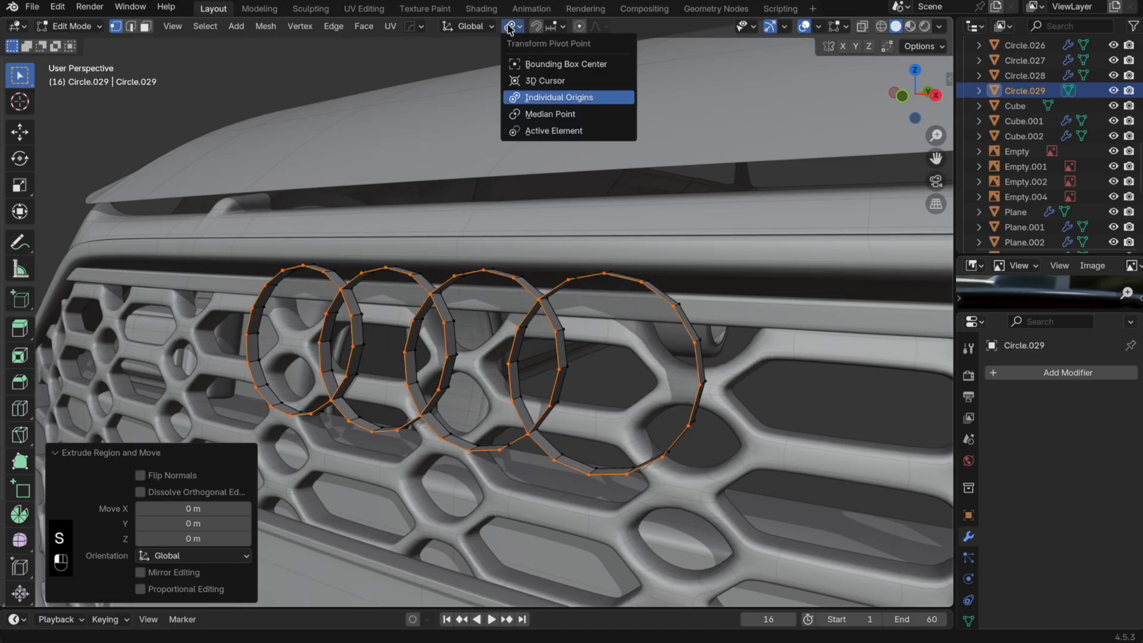
left_click(558, 97)
key("s")
key("super+z")
key("super+z")
Step: Try duplicating the rings' outer outline and extruding it with scale in front view, undoing each attempt
key("KP_1")
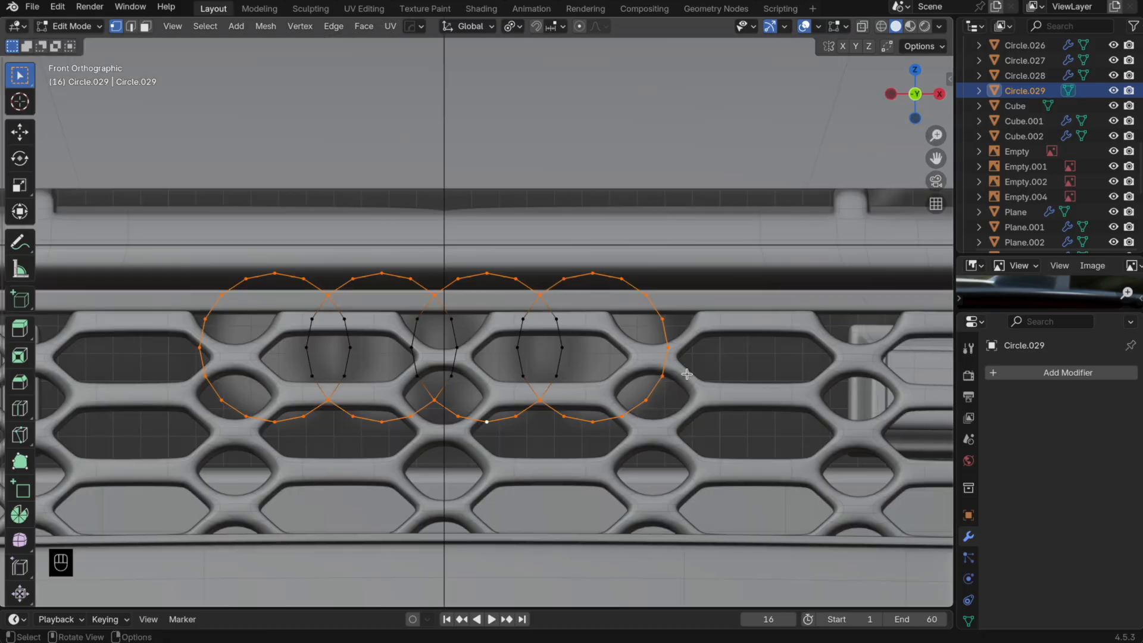
key("shift+d")
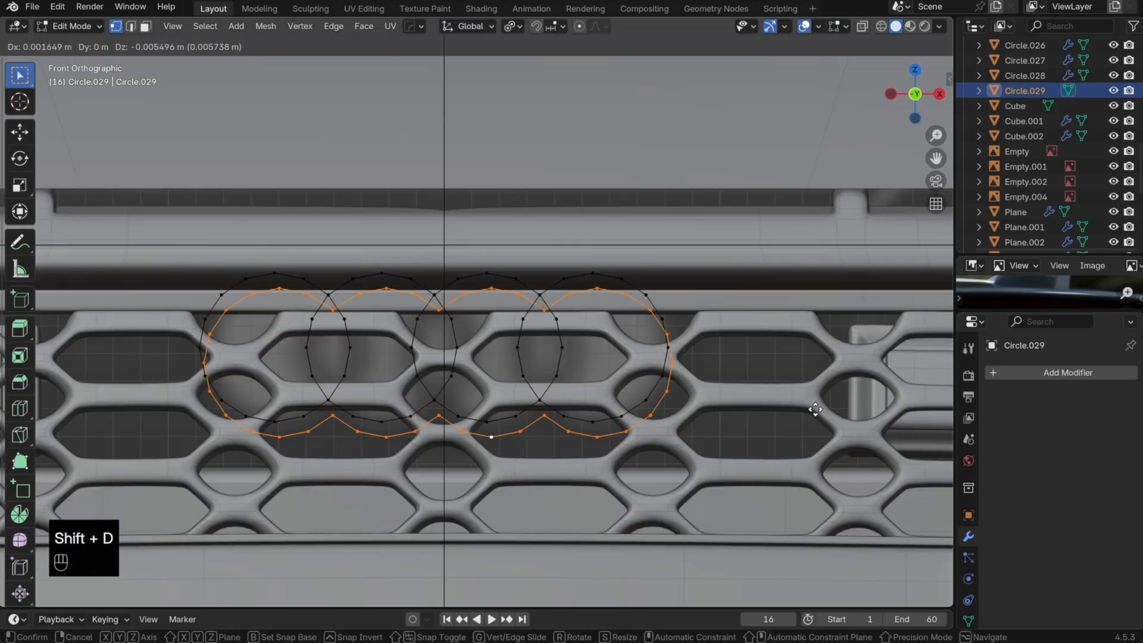
left_click(806, 382)
key("super+z")
key("e")
key("s")
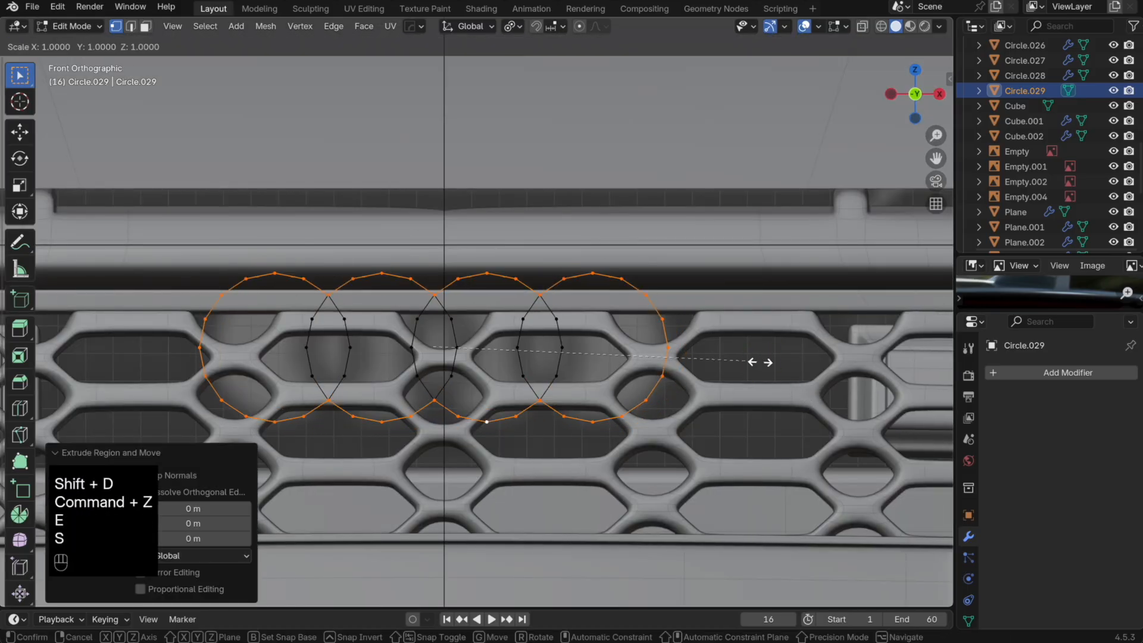
key("super+z")
Step: Try scaling an in-place duplicate of the rings' outline, check the pivot options, and undo the duplicate
key("shift+d")
right_click(753, 363)
key("s")
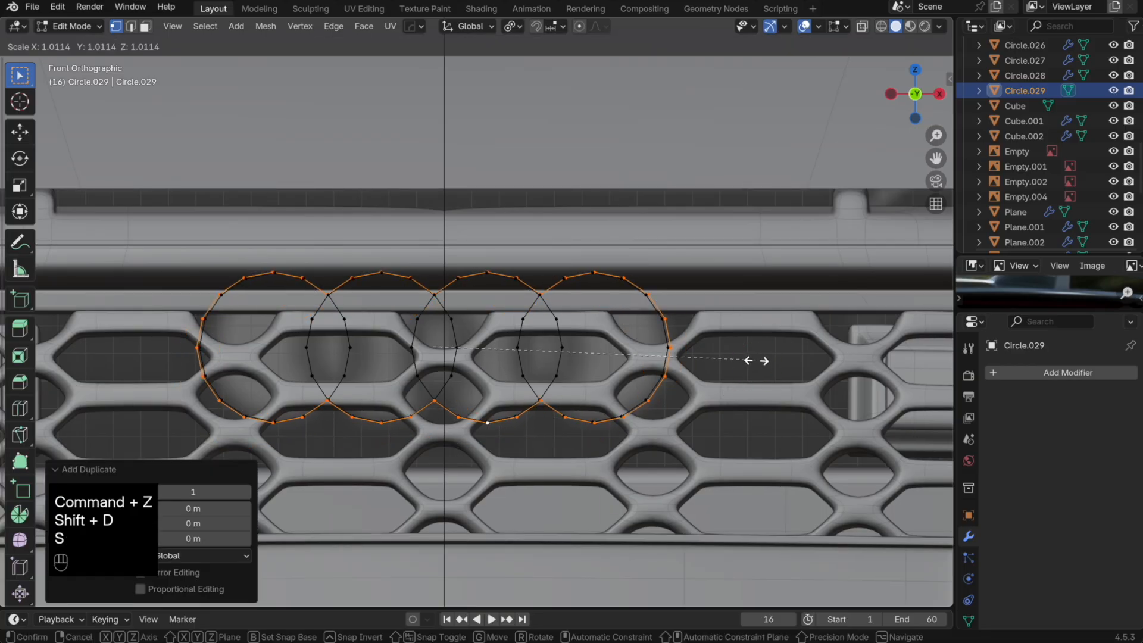
right_click(792, 340)
left_click(512, 26)
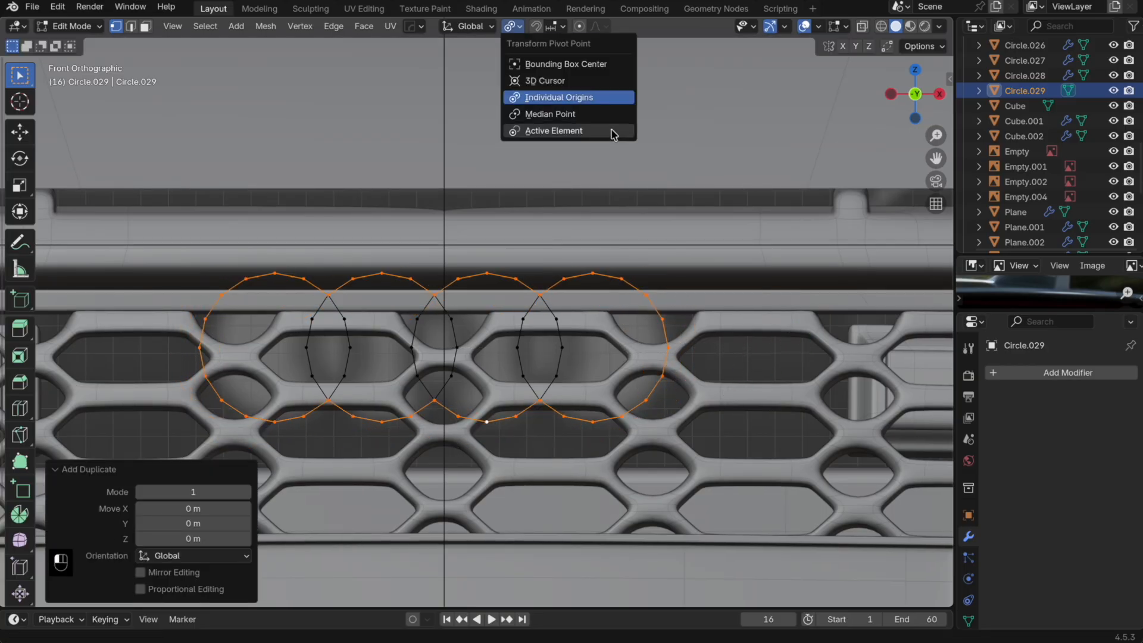
key("super+z")
Step: Apply All Transforms to the ring object in Object Mode
key("Tab")
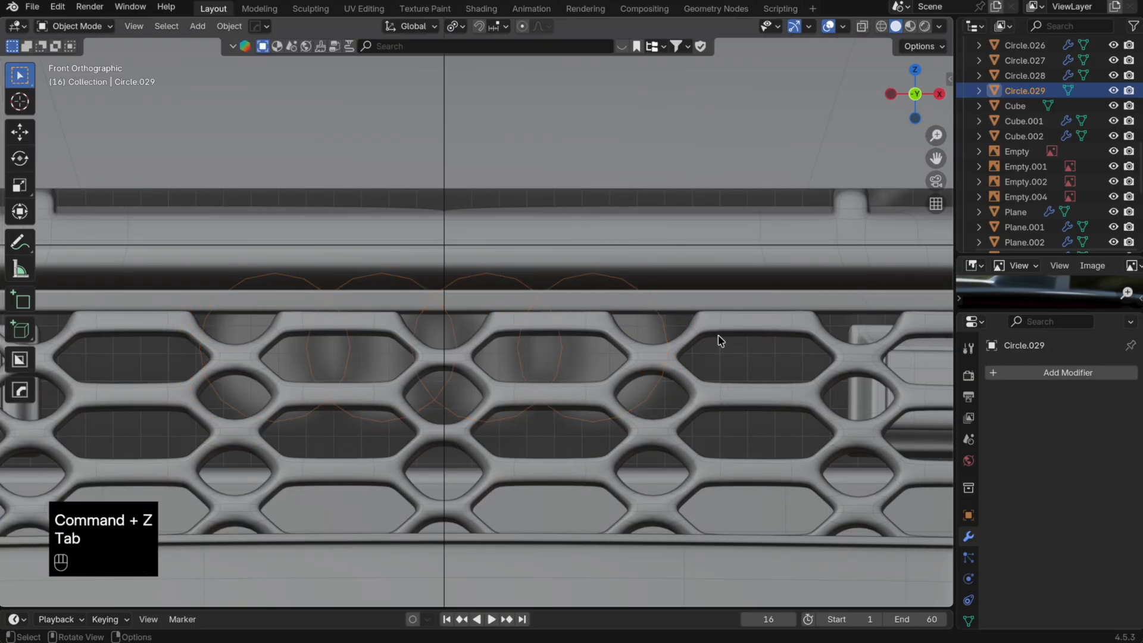
middle_click_drag(624, 293, 656, 352)
key("ctrl+a")
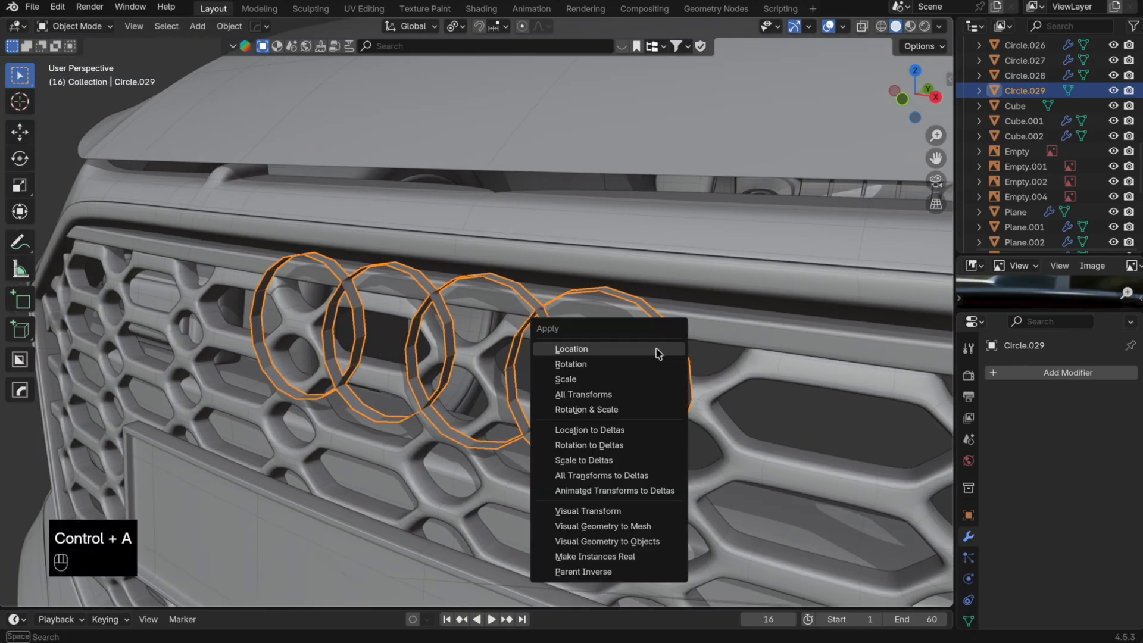
left_click(636, 394)
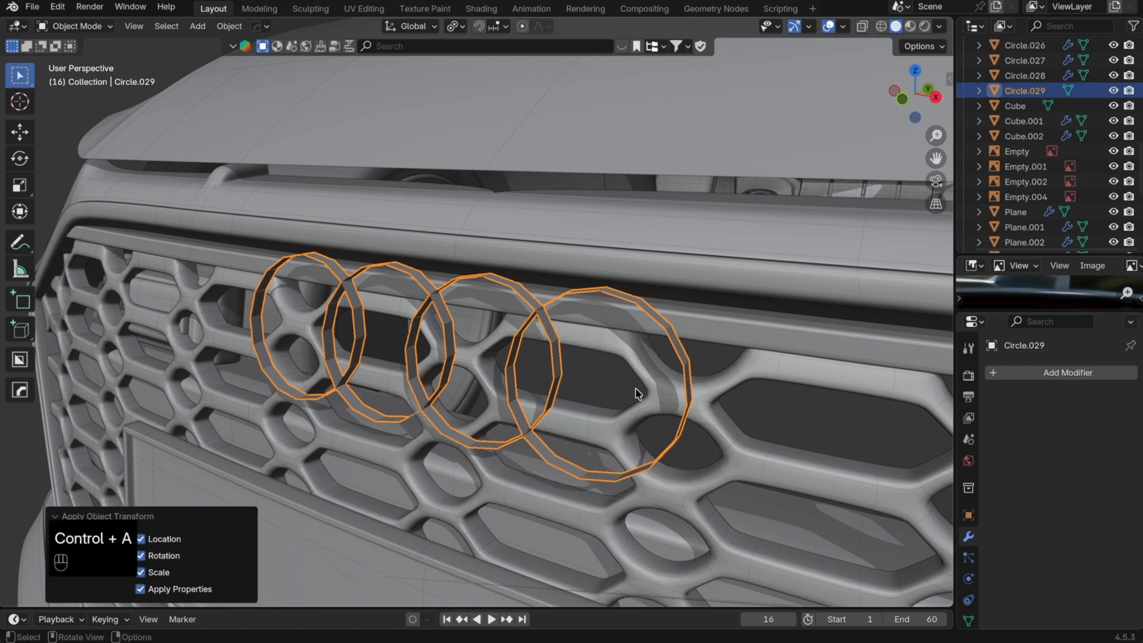
Step: Try to extrude the rings' front outline again, inspect it from the side and front, and undo it
key("Tab")
key("e")
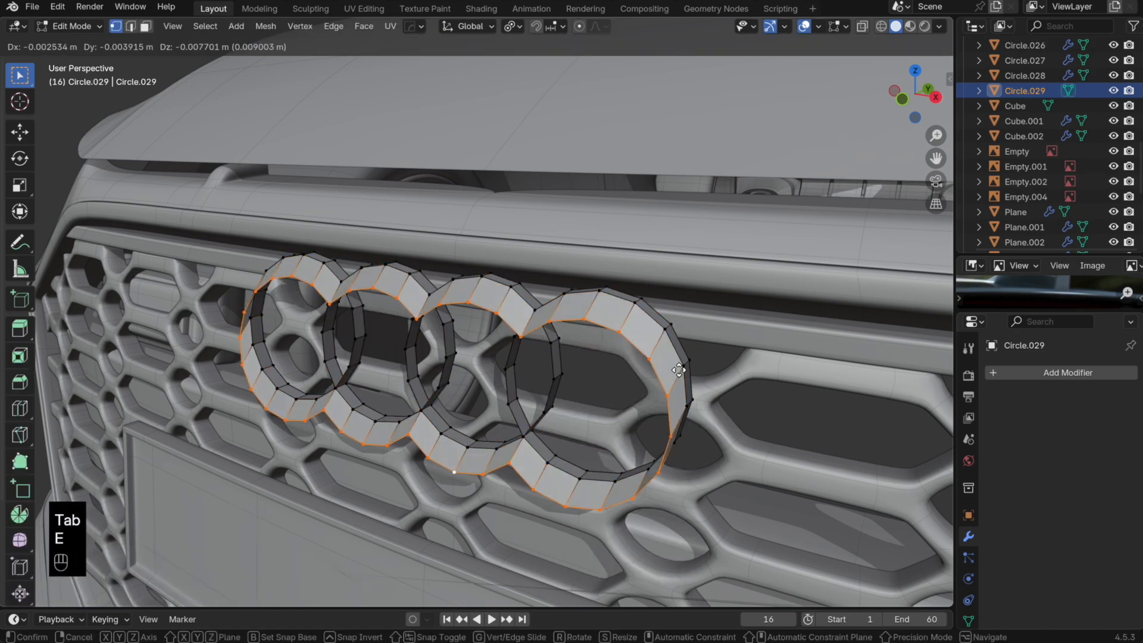
left_click_drag(914, 89, 899, 107)
left_click(893, 94)
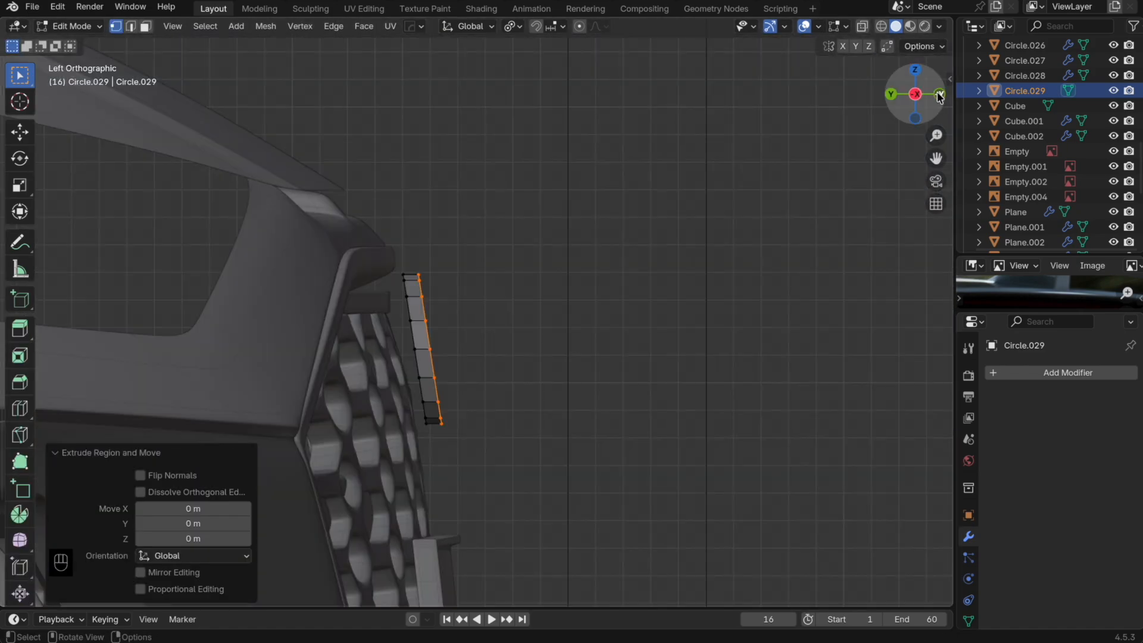
key("KP_1")
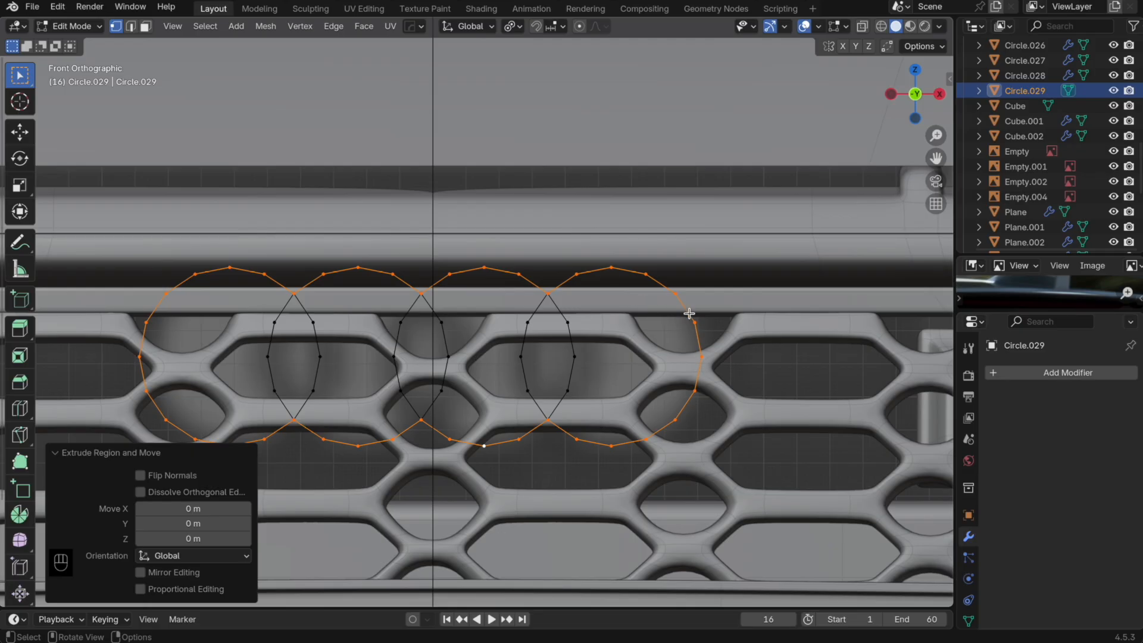
middle_click_drag(690, 313, 625, 333)
key("super+z")
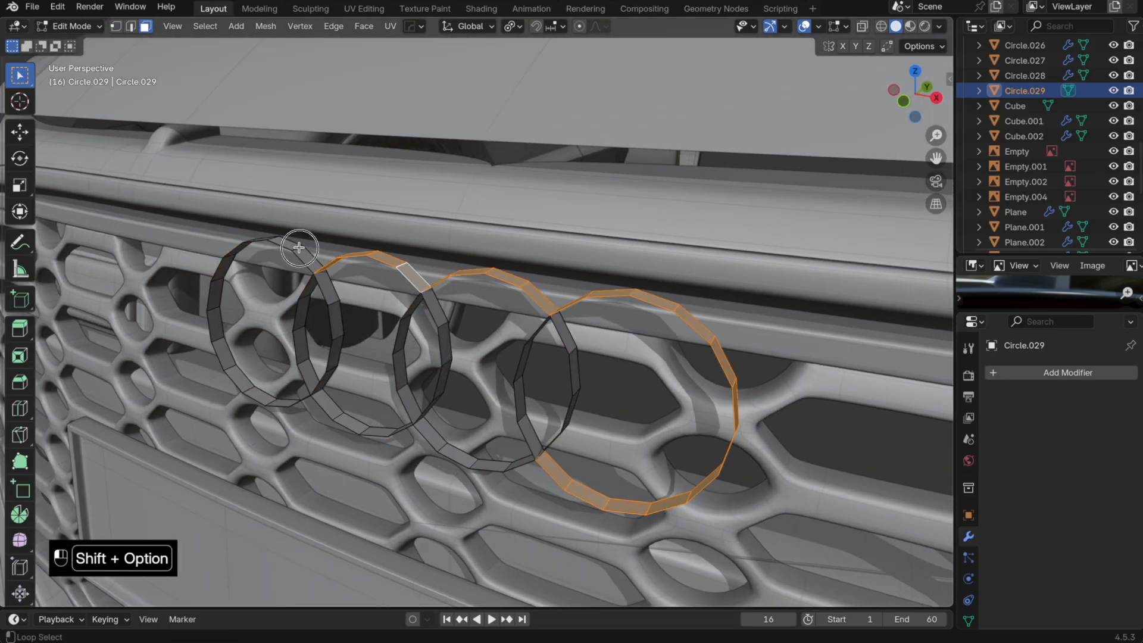
Step: Try duplicating the outer face loops of all four rings in place and scaling the copy up
left_click(299, 247, "alt+shift")
middle_click_drag(299, 247, 332, 438)
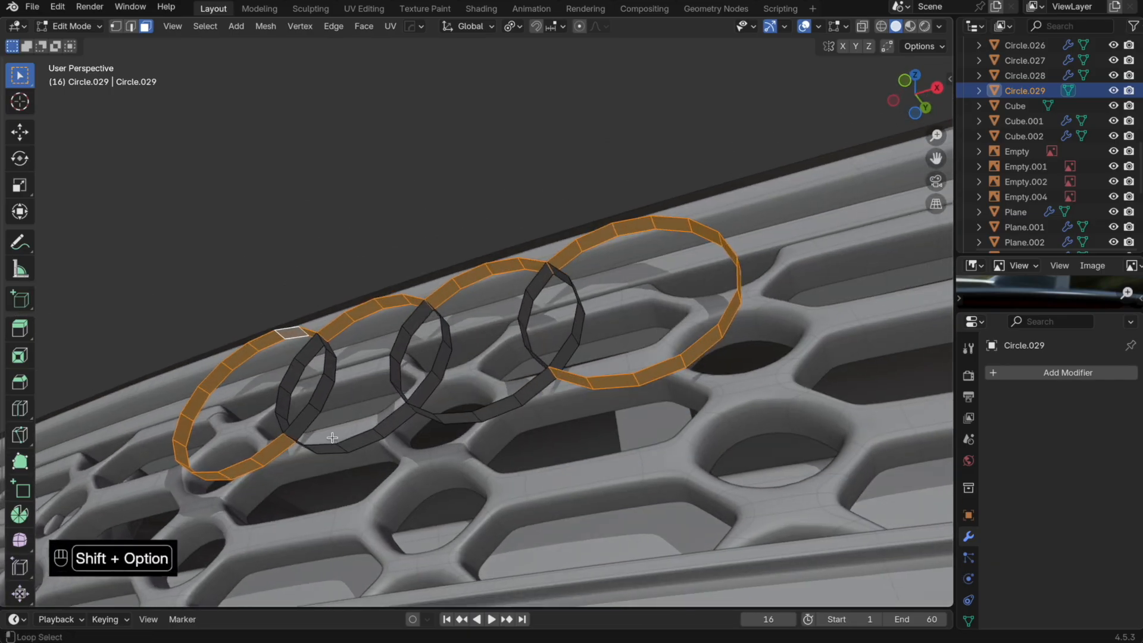
left_click(523, 400, "alt+shift")
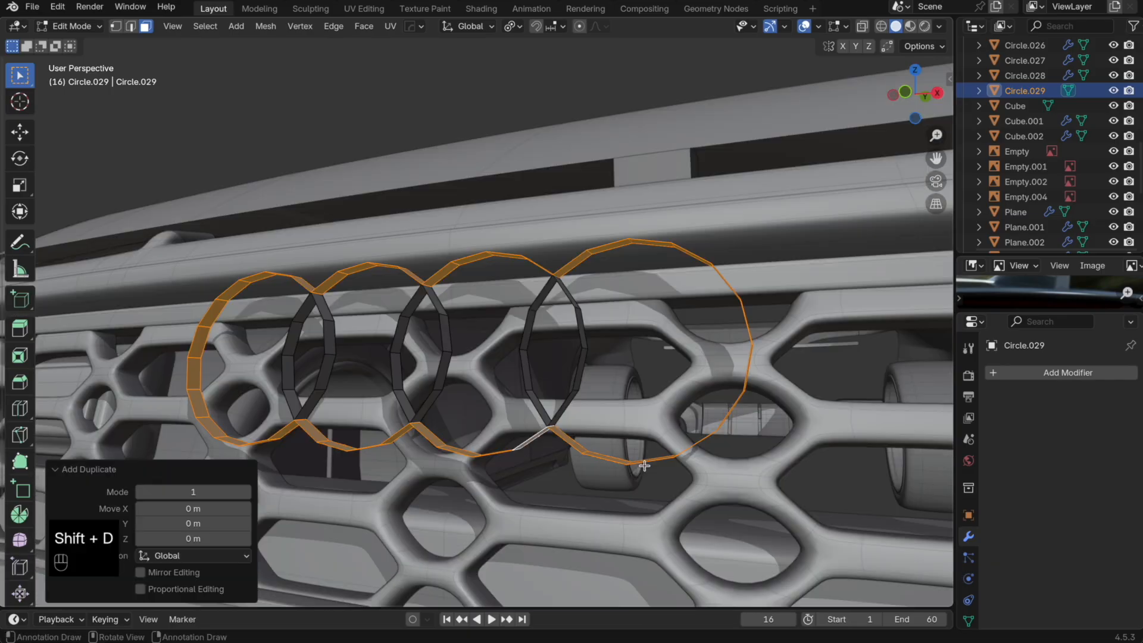
key("s")
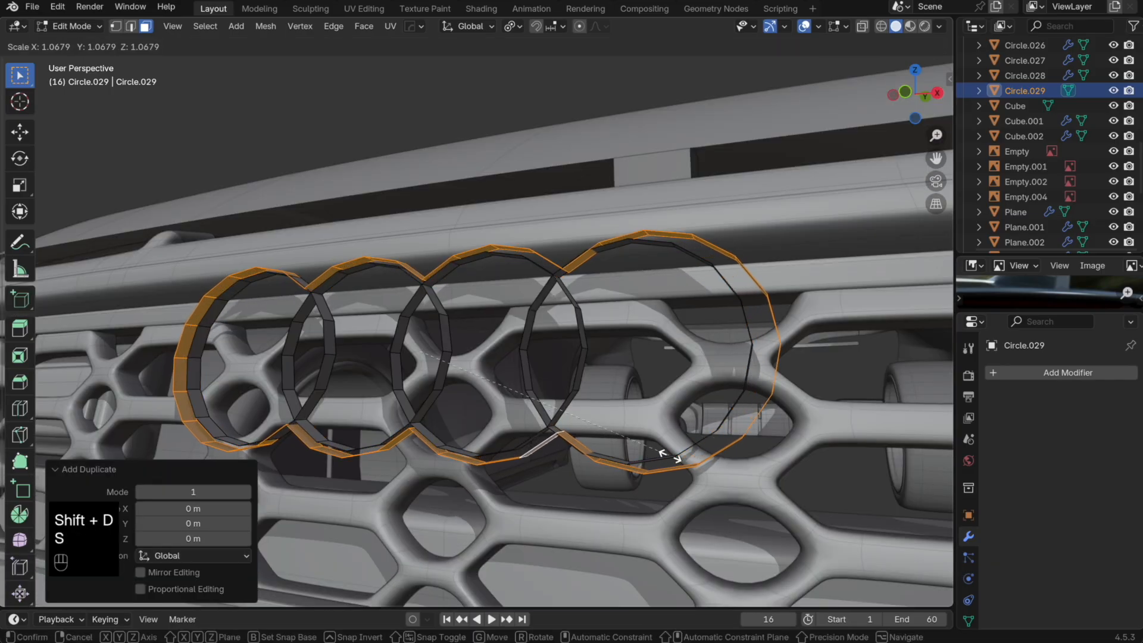
right_click(679, 454)
Step: Undo back to the single circle outline and duplicate it three times along X, spaced about 0.0506 m apart
key("super+z")
key("x")
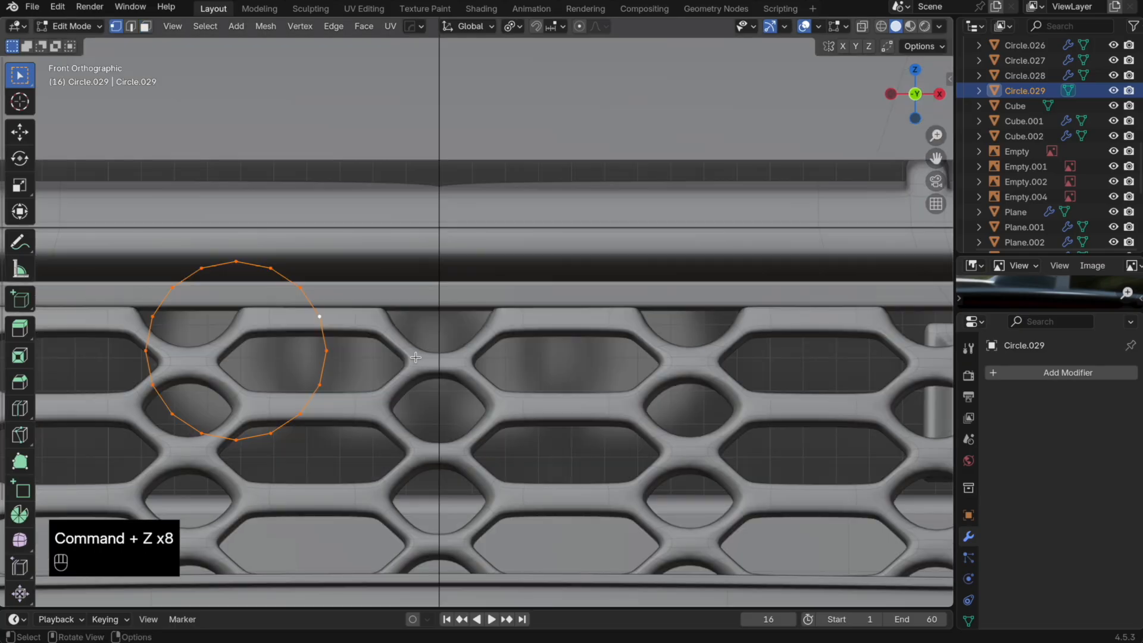
key("shift+d")
key("x")
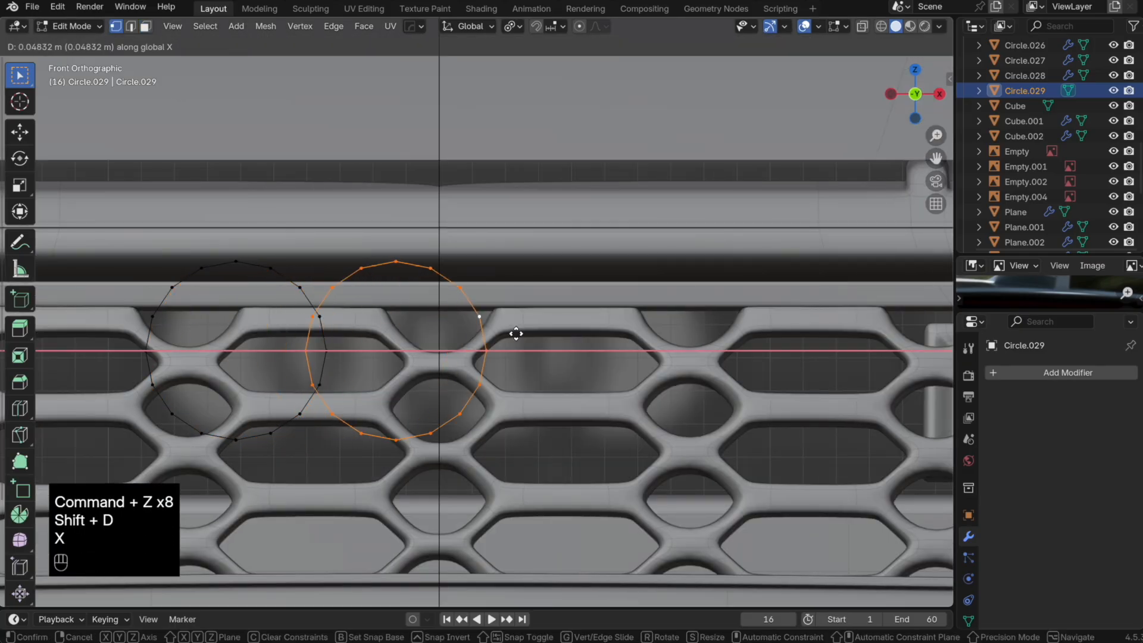
left_click(519, 333)
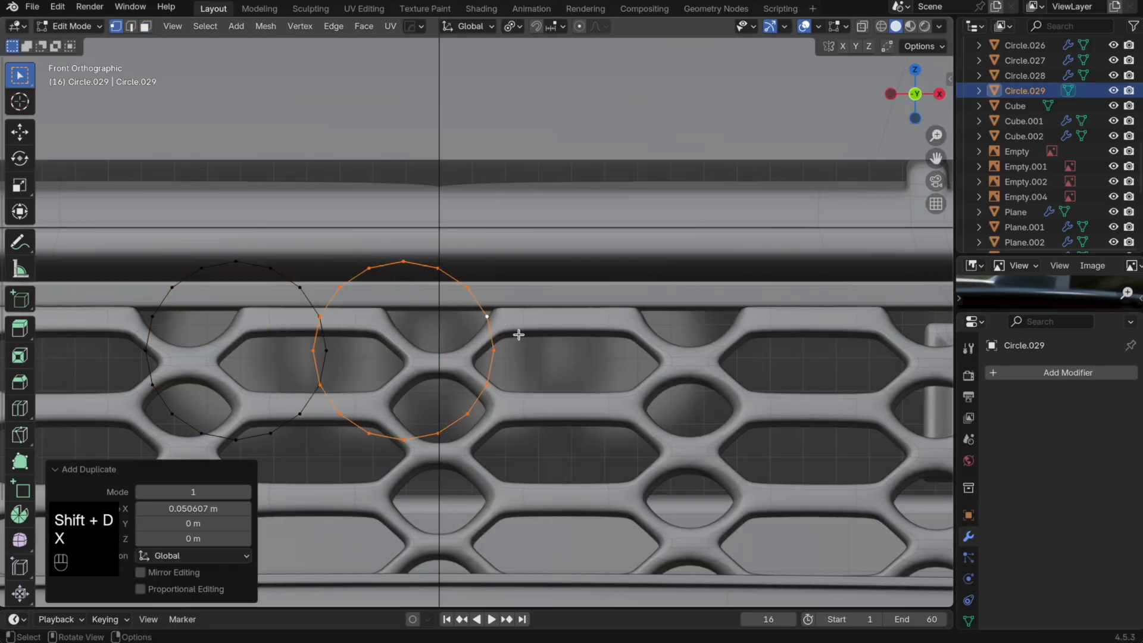
key("shift+d")
key("x")
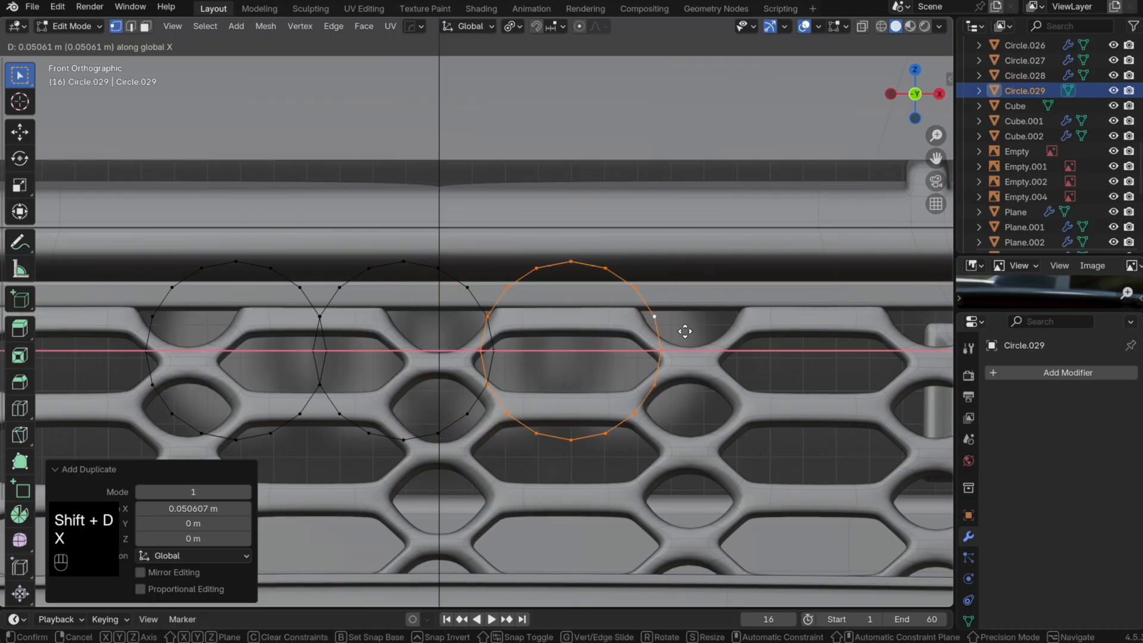
left_click(686, 332)
key("shift+d")
key("x")
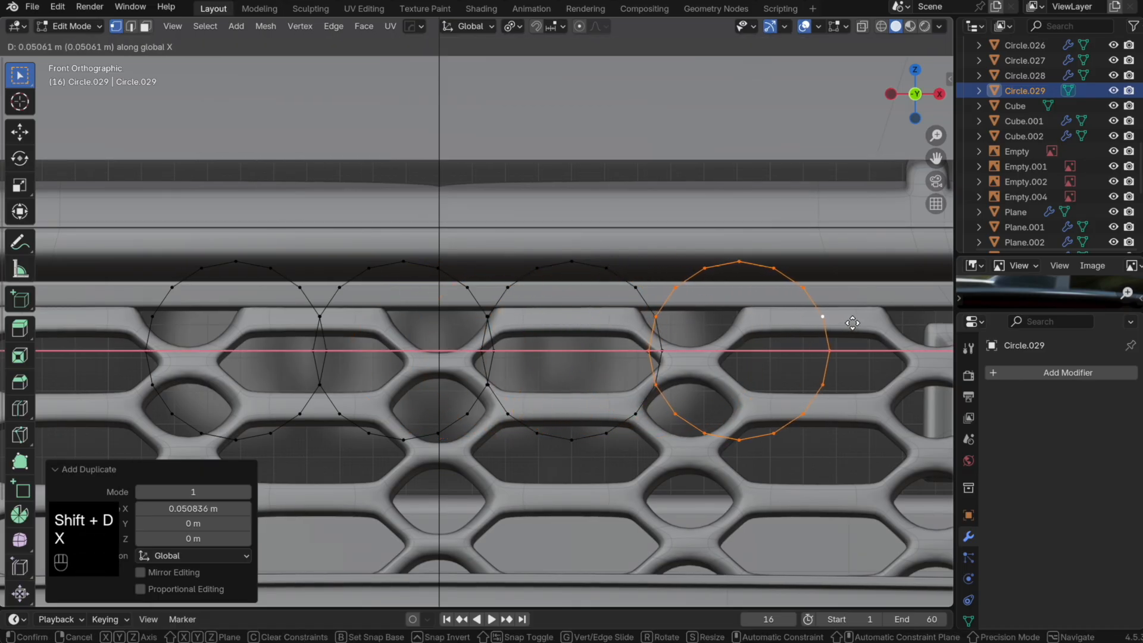
left_click(853, 323)
Step: Shift the fourth circle along X by -0.000229 m to match the overlap of the others
key("s")
right_click(782, 358)
key("g")
key("x")
left_click(784, 359)
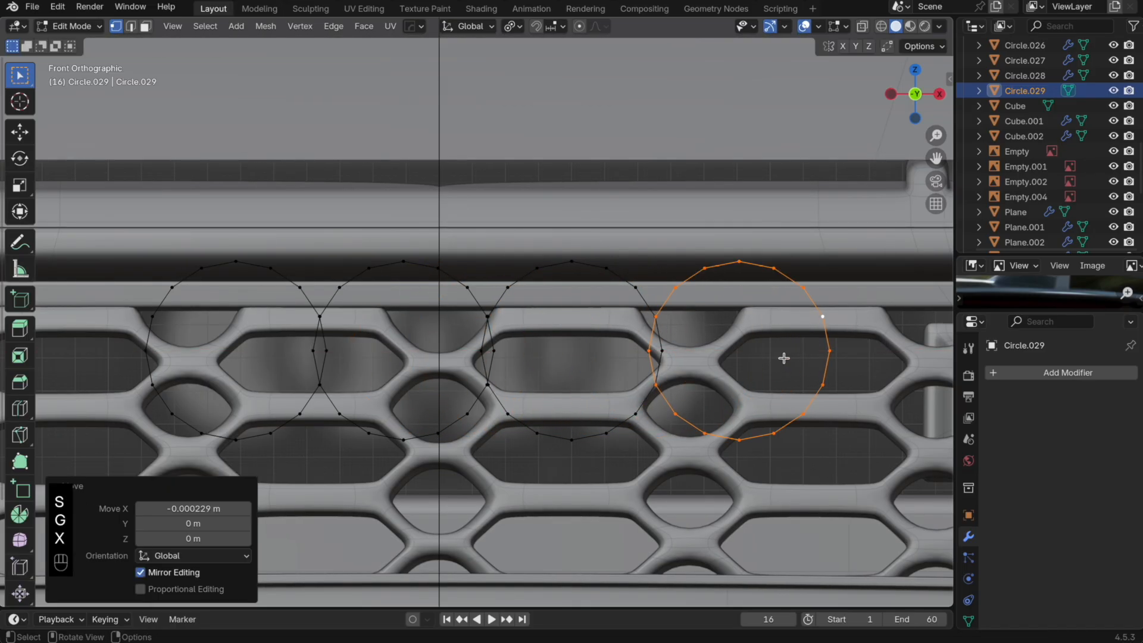
Step: Duplicate all four circles in place and enlarge the copies around their own centres until neighbouring outlines cross at their vertices
key("a")
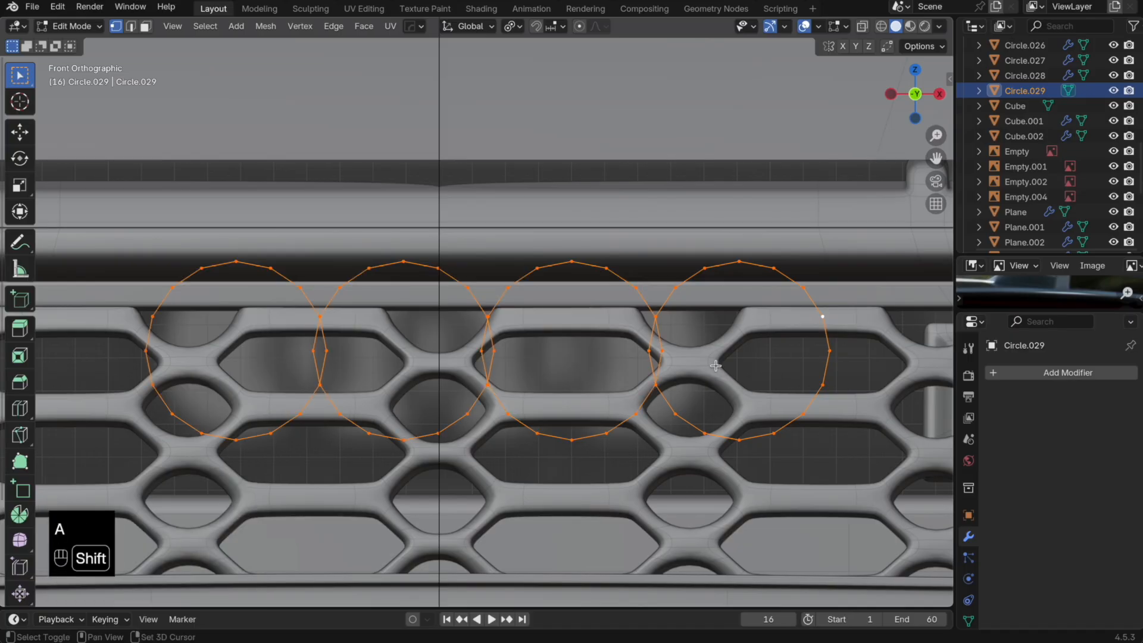
key("shift+d")
right_click(769, 386)
scroll(762, 379, "down", 2)
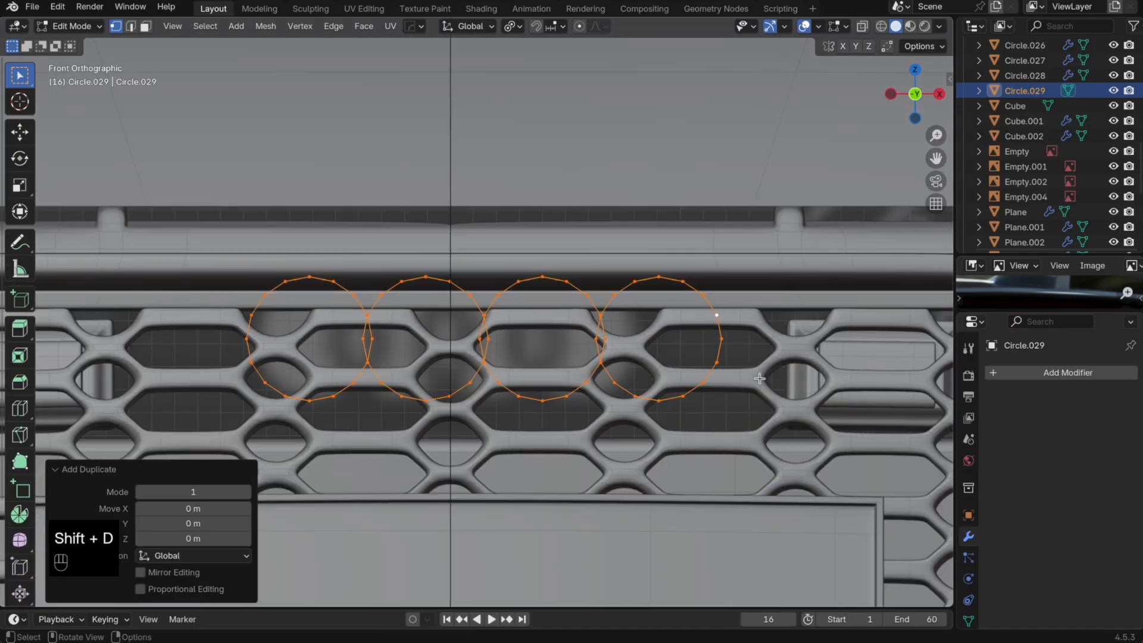
key("s")
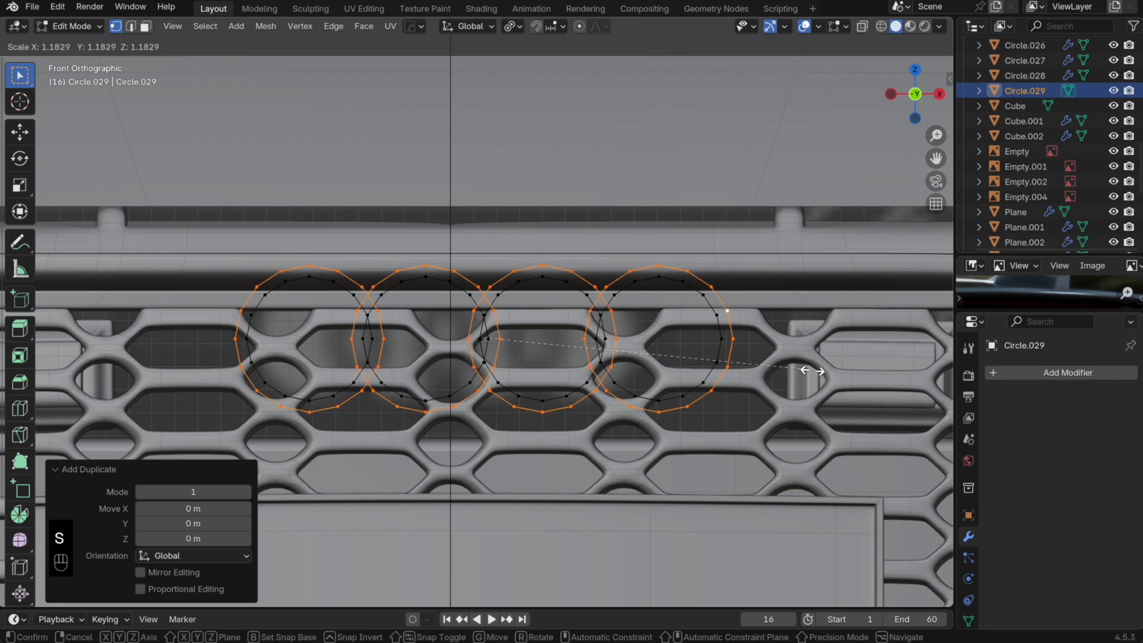
left_click(815, 370)
key("s")
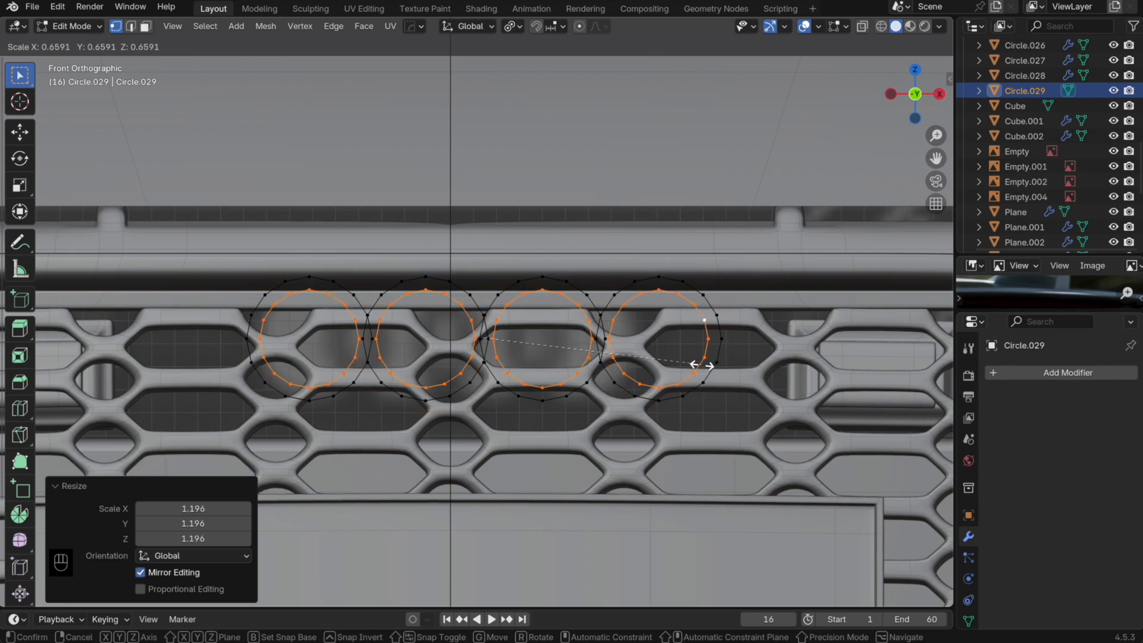
scroll(744, 345, "up", 2)
left_click(794, 321)
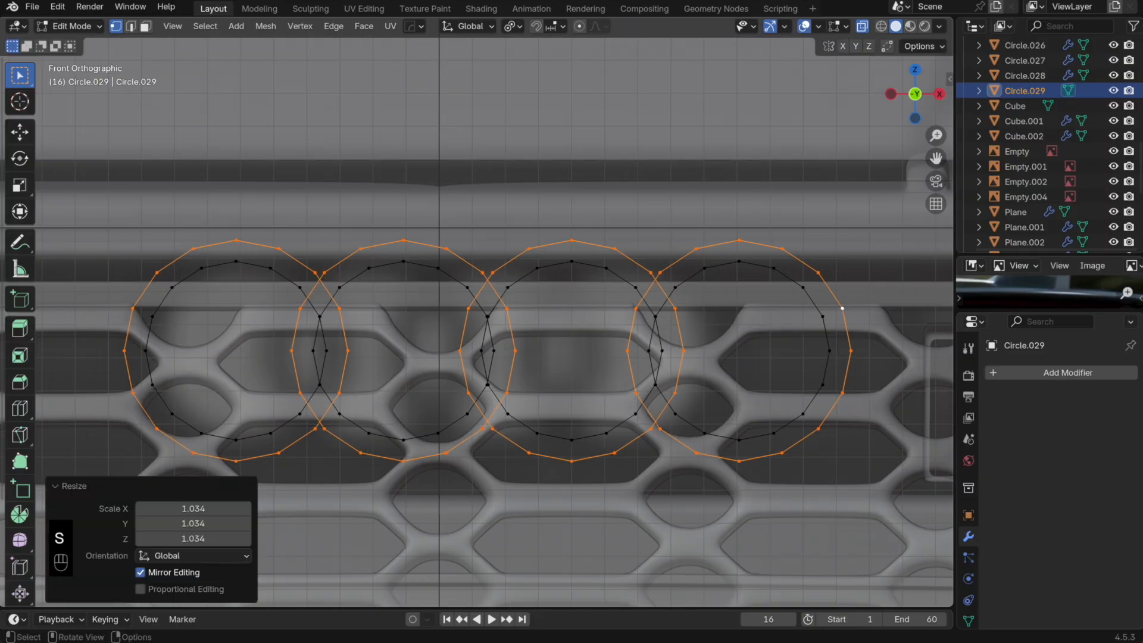
key("s")
left_click(811, 313)
key("Tab")
key("Tab")
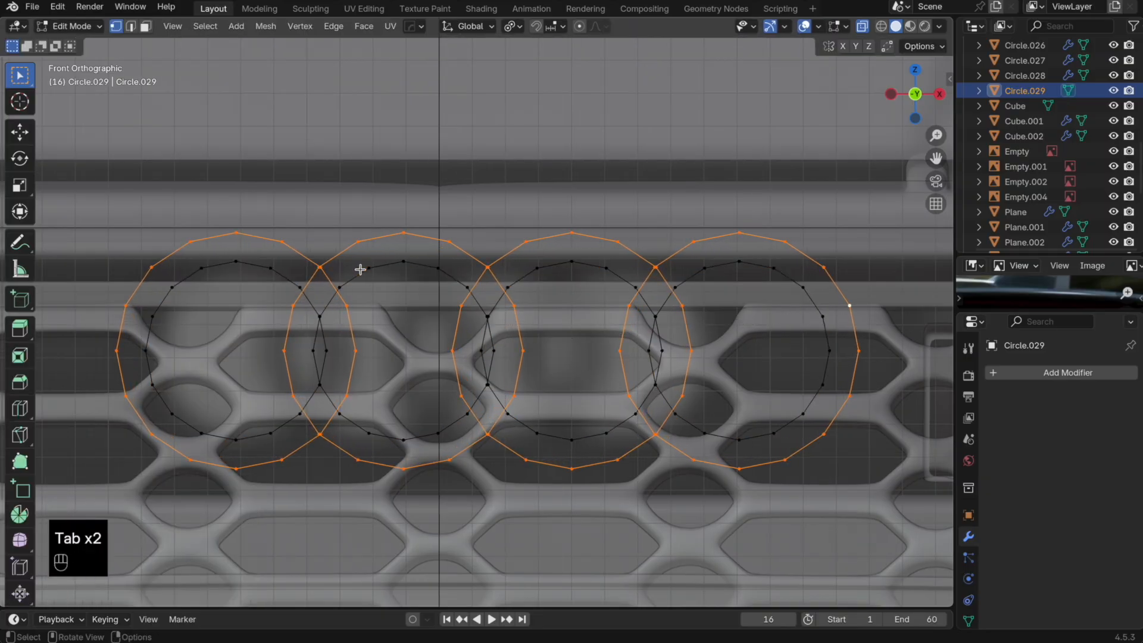
Step: Scale the four inner circles up by about 1.1 around their own centres to thin the rings
left_click_drag(296, 249, 330, 265)
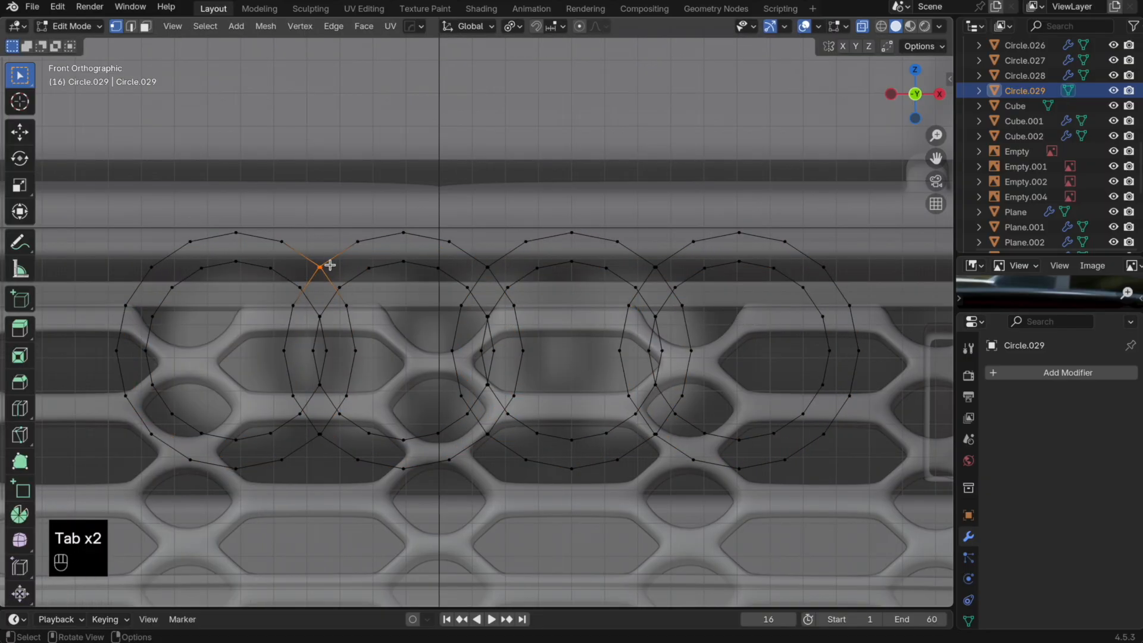
key("ctrl+z")
key("s")
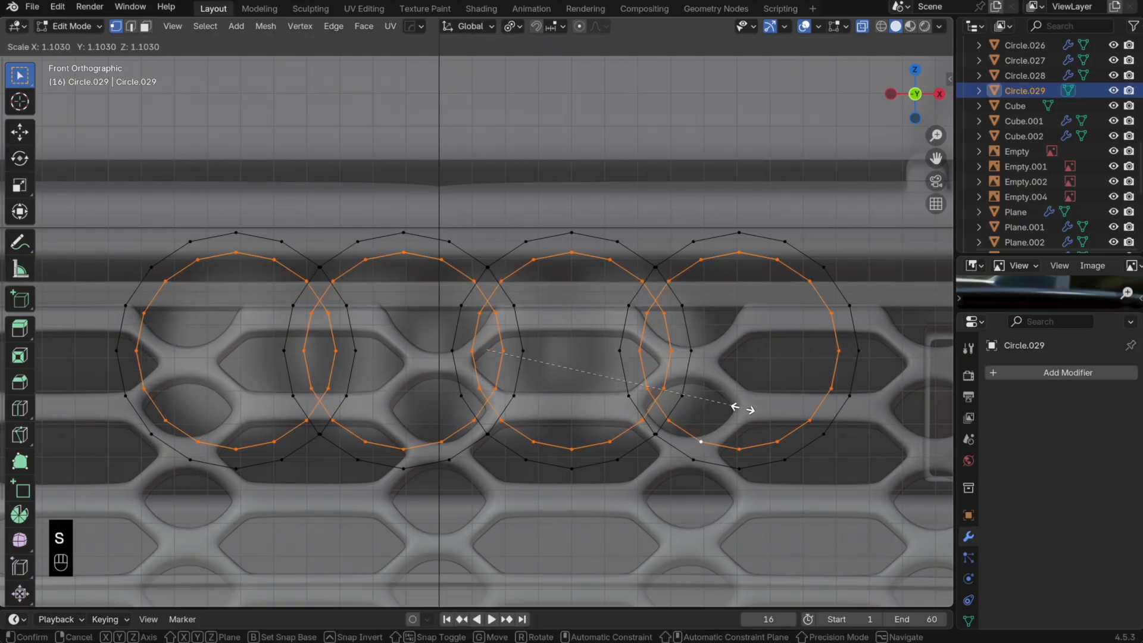
left_click(738, 402)
key("Tab")
Step: Try to extrude the inner and outer circle outlines along X and undo it
key("e")
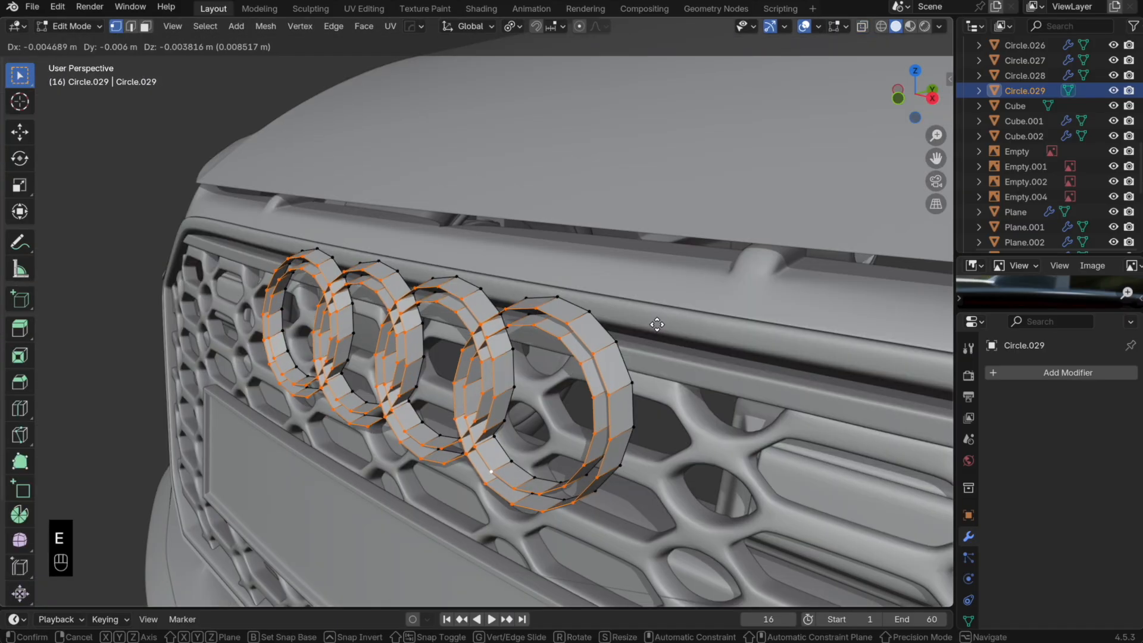
key("x")
key("super+z")
Step: Save an incremental version of the file and extrude all circle outlines forward along Y
left_click(32, 6)
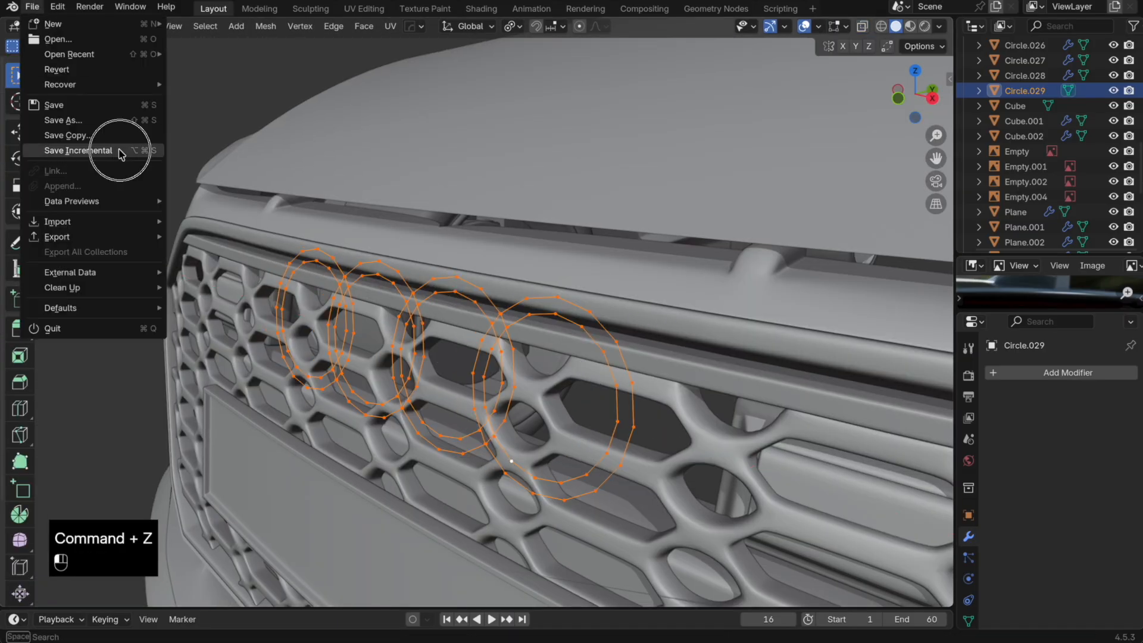
left_click(122, 150)
key("e")
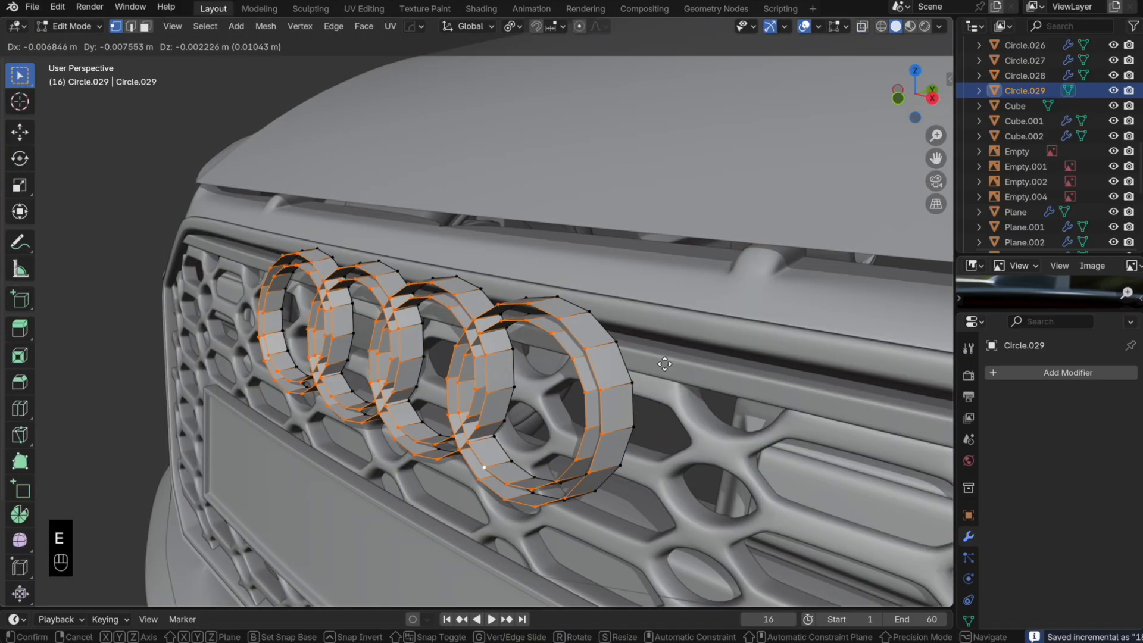
key("y")
left_click(664, 362)
Step: Try to fill the extruded front outlines with a single face and undo it
key("f")
key("super+z")
left_click(579, 365, "alt+shift")
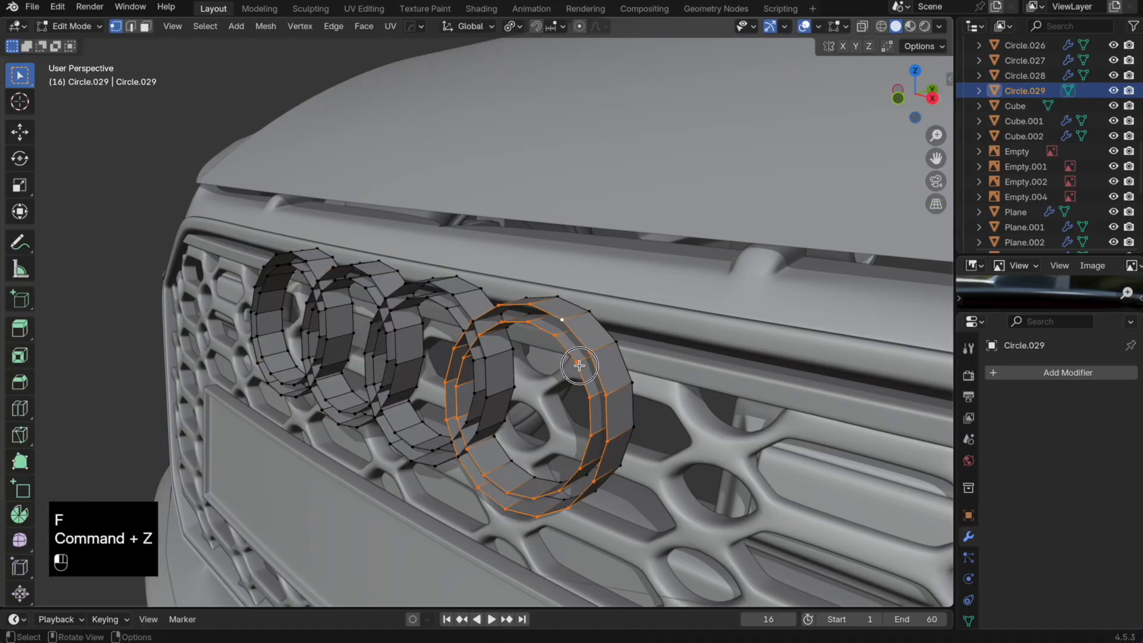
Step: Fill the front gap between the inner and outer outlines with faces around the first rings, starting at the end ring
left_click(587, 355)
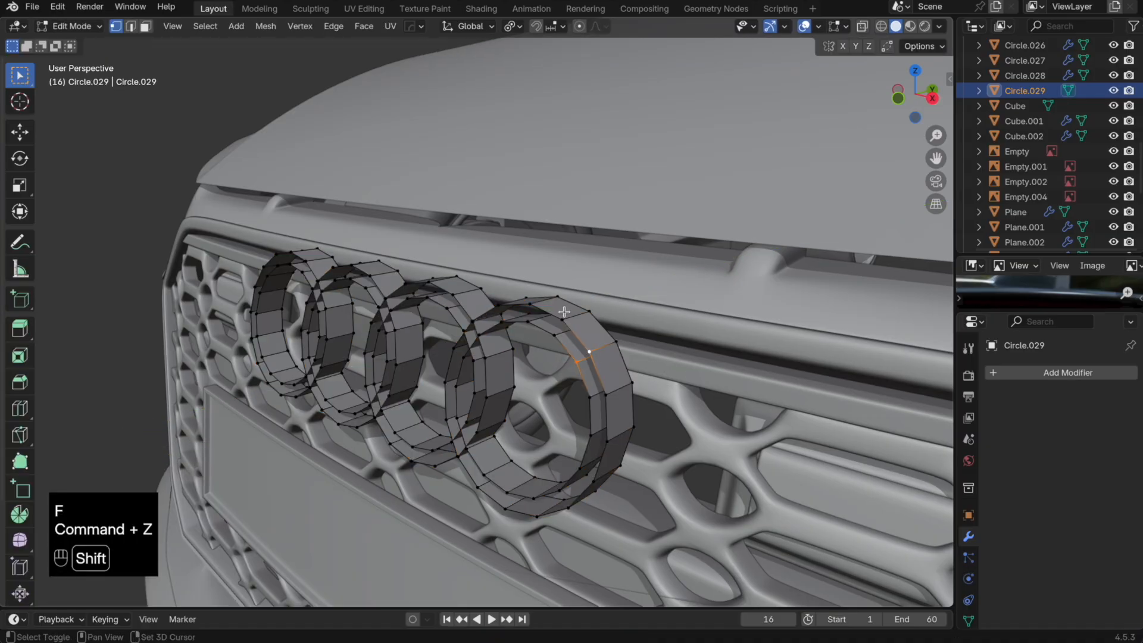
key("f")
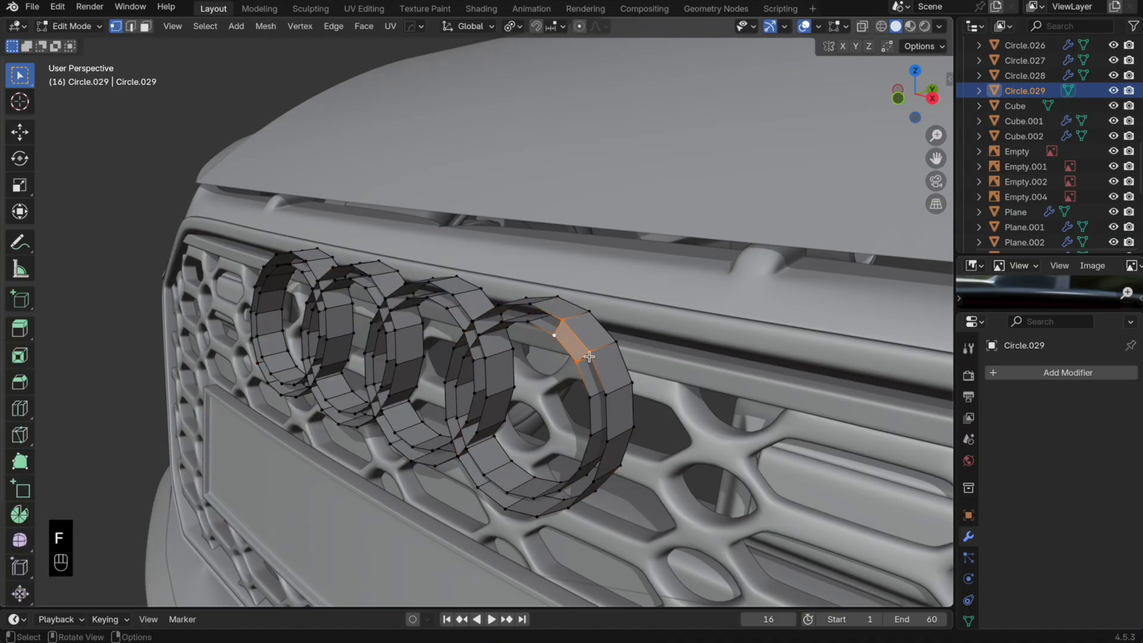
left_click(574, 359)
left_click(593, 355, "shift")
key("alt+z")
key("f")
key("f")
key("f")
key("f")
key("f")
key("f")
key("f")
key("f")
key("f")
key("f")
key("f")
key("f")
key("f")
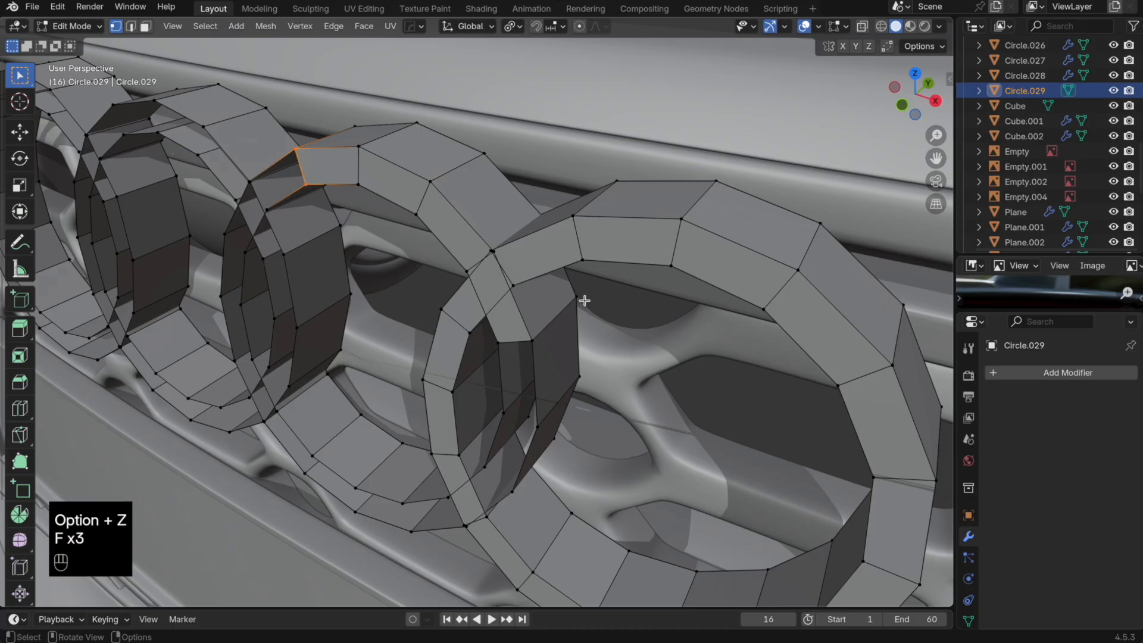
key("f")
key("f")
key("f")
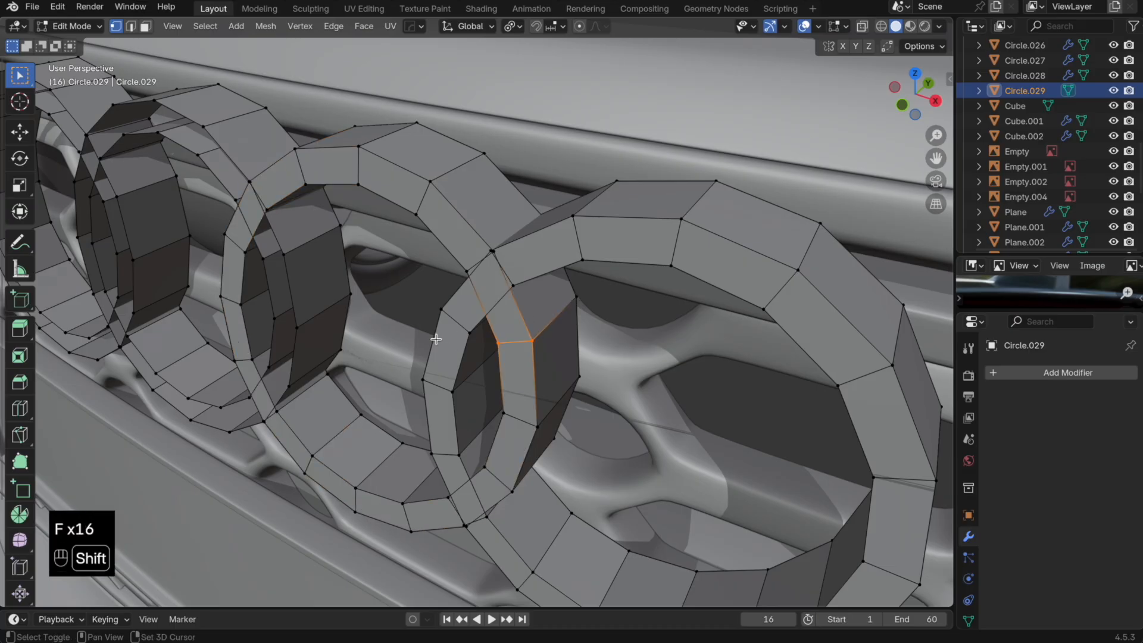
Step: Fill the remaining front faces between the inner and outer outlines of the other rings and return to Object Mode
middle_click_drag(439, 337, 756, 361, "shift")
left_click(623, 350)
middle_click_drag(624, 350, 599, 333)
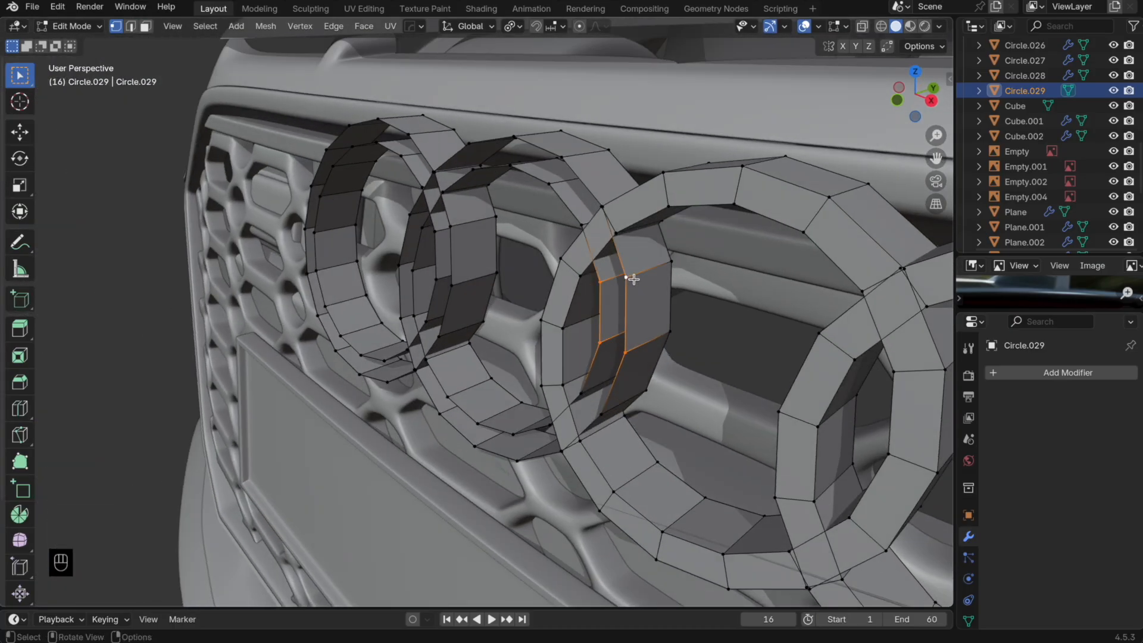
key("alt+z")
key("alt+z")
key("f")
key("f")
key("f")
key("f")
key("f")
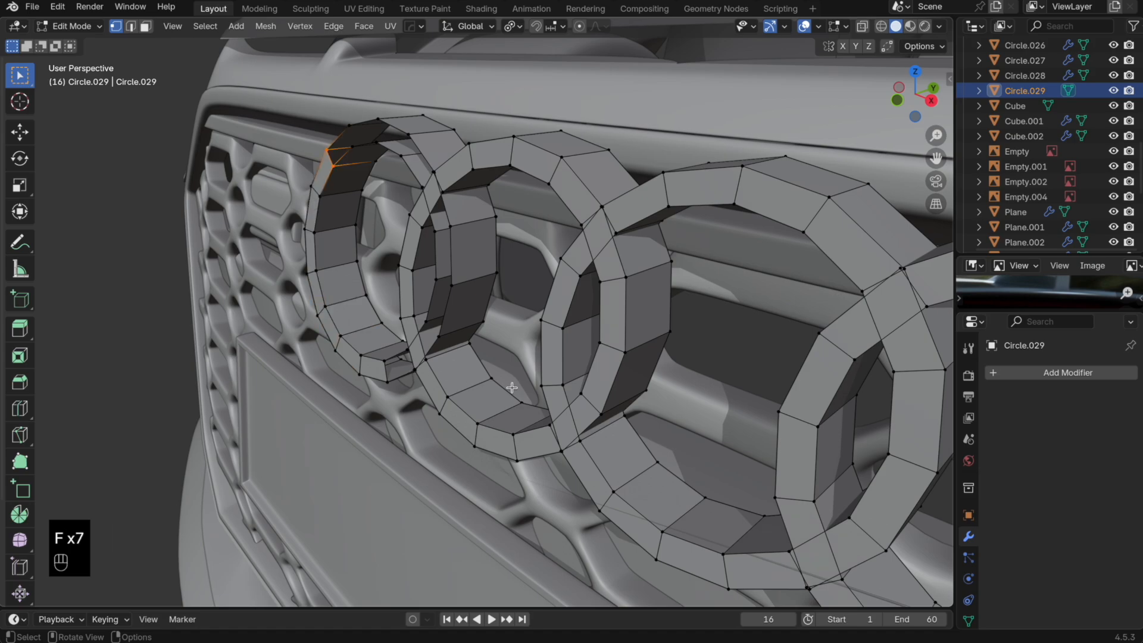
key("f")
key("f")
key("Tab")
Step: Try a level 2 Subdivision Surface modifier on the rings, undo it, and save an incremental version of the file
scroll(513, 387, "down", 5)
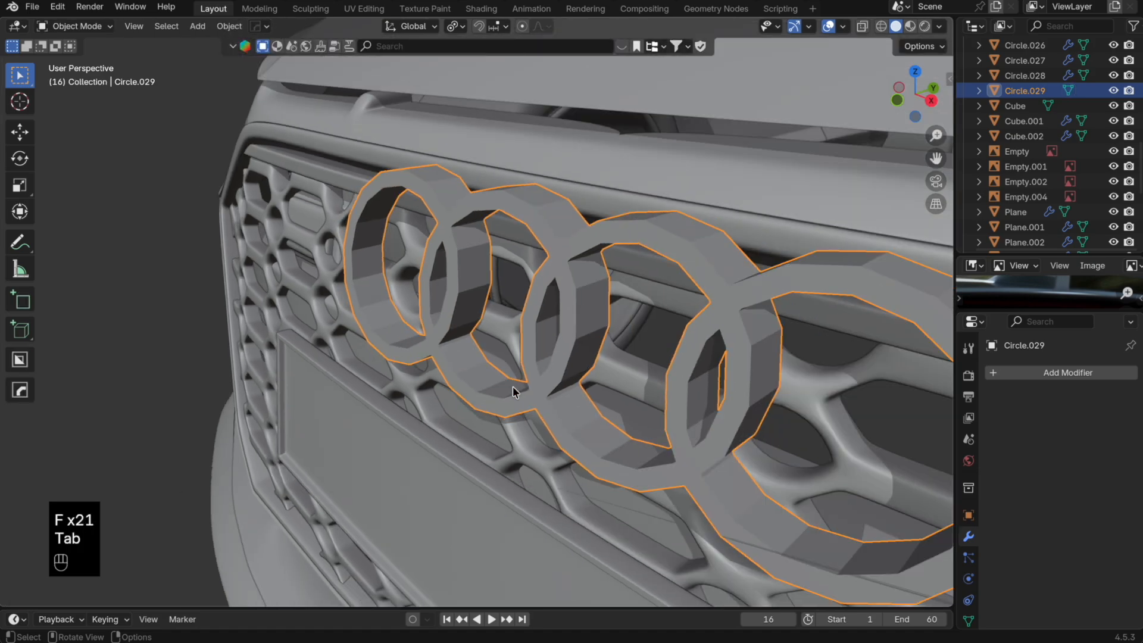
middle_click_drag(512, 387, 581, 371)
key("super+2")
key("super+z")
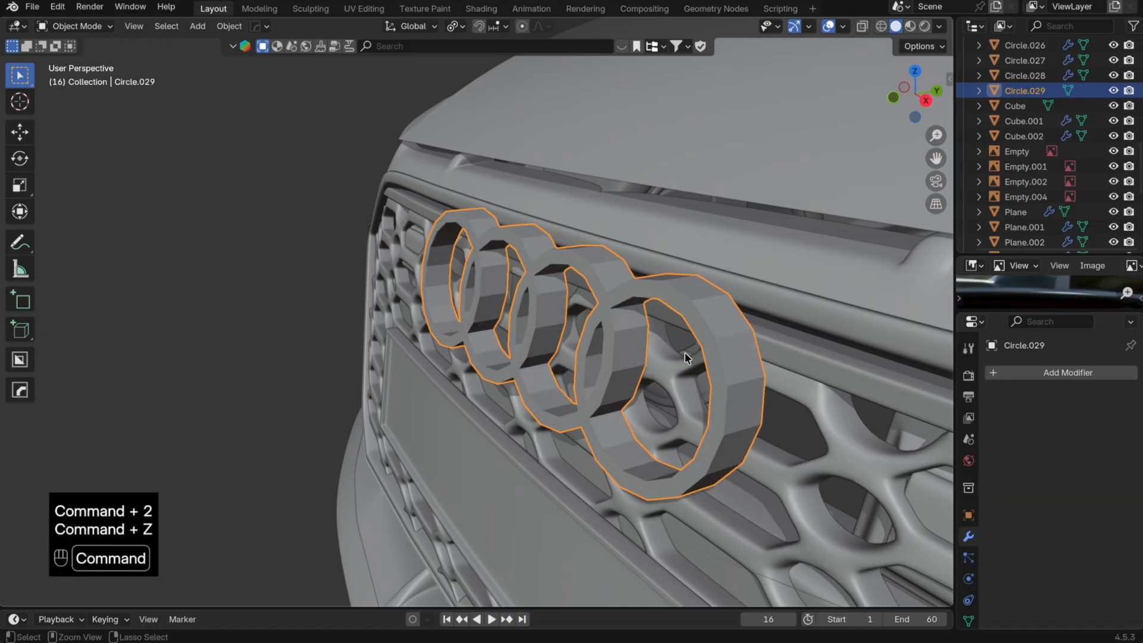
left_click(39, 8)
left_click(66, 166)
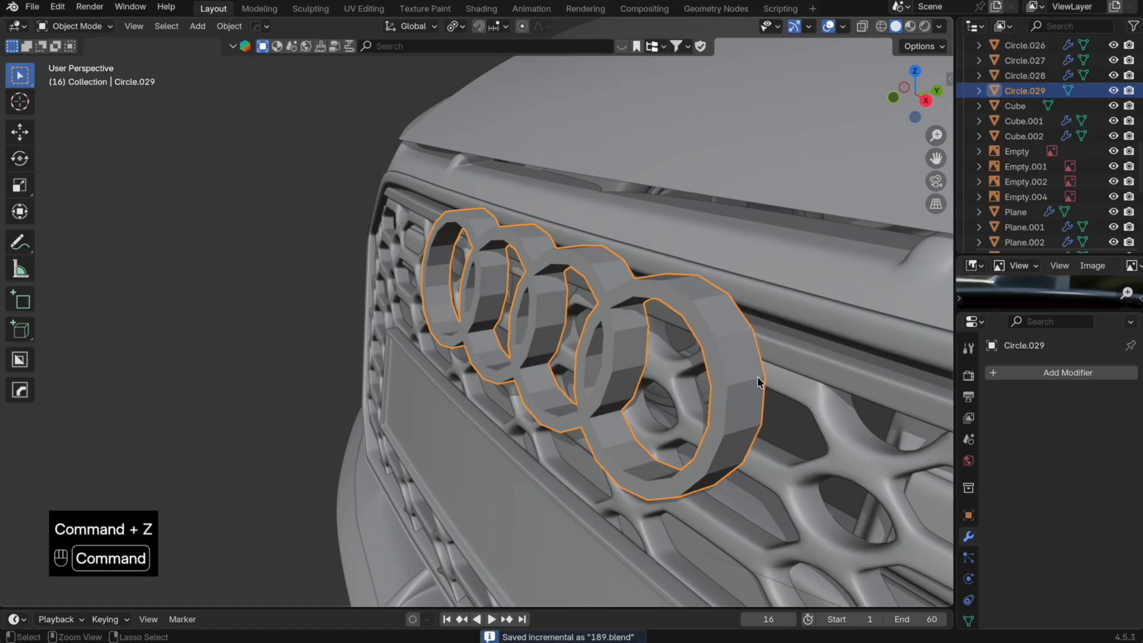
Step: Preview the rings with a level 2 Subdivision Surface modifier, check the mesh in Edit Mode, and undo it
key("super+2")
middle_click_drag(735, 371, 658, 363)
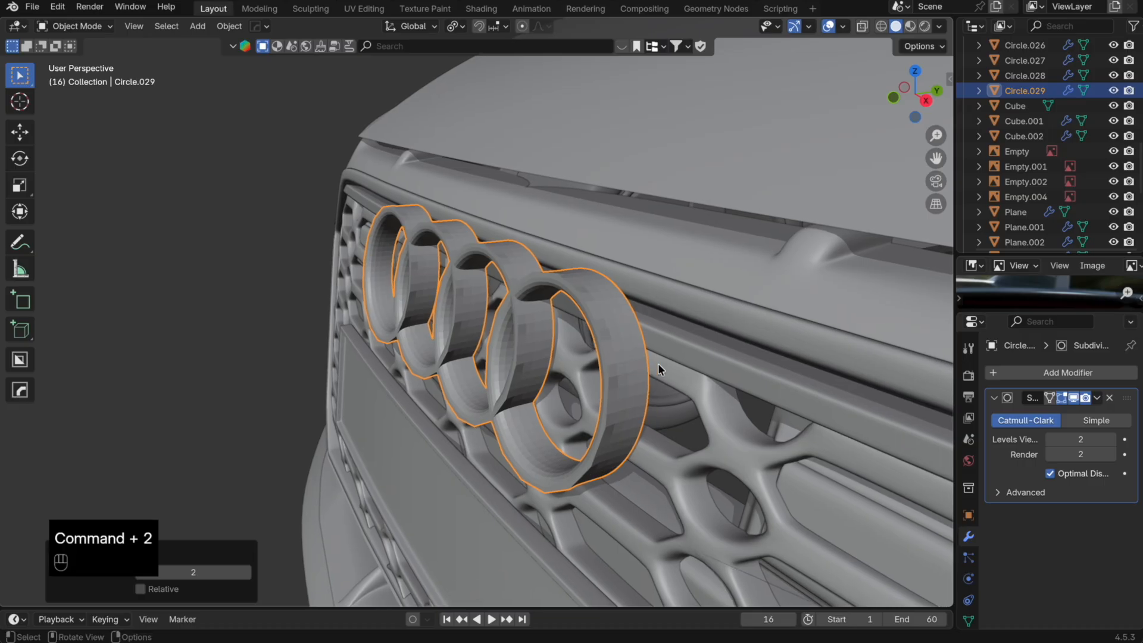
key("Tab")
key("Tab")
key("super+z")
key("super+z")
key("super+z")
Step: Add a Subdivision Surface modifier at level 2 to the rings and shade them smooth
key("super+2")
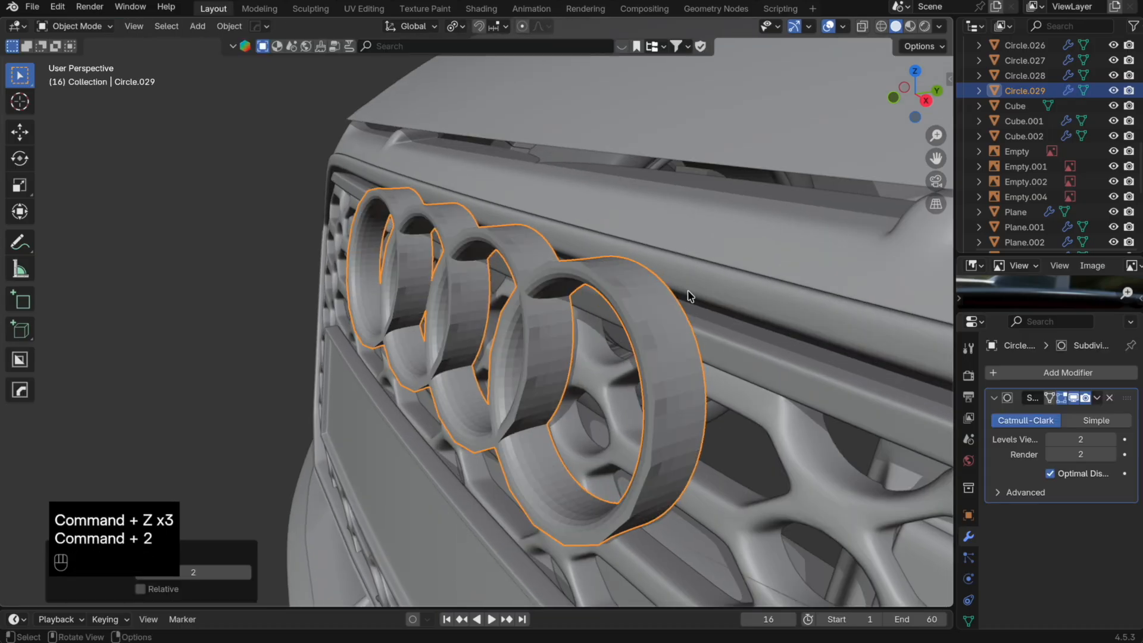
right_click(688, 294)
left_click(691, 293)
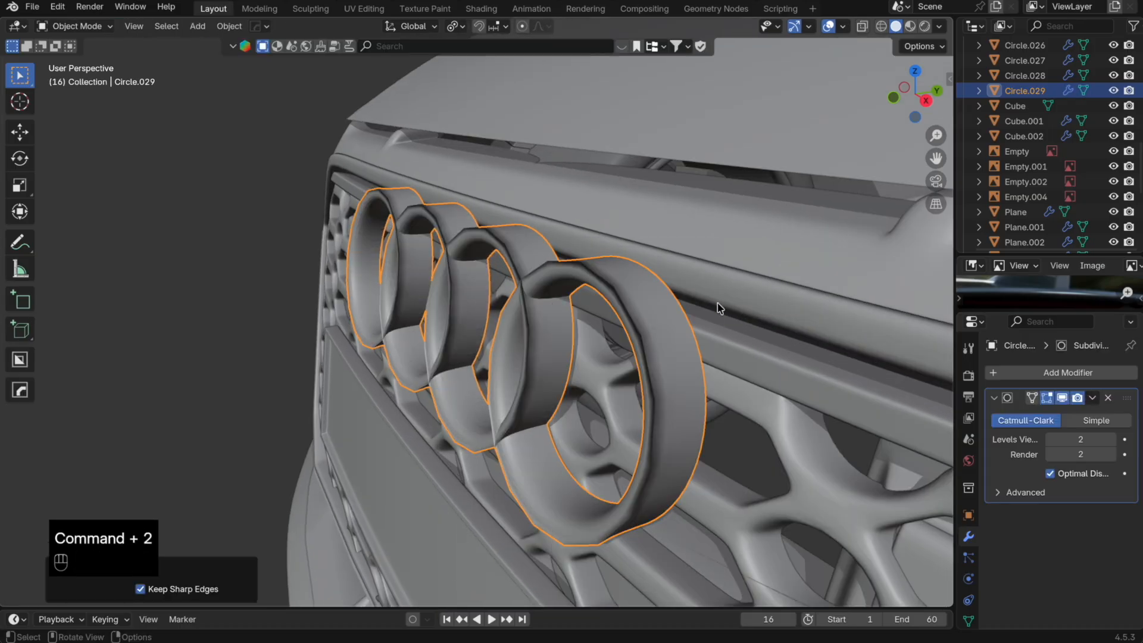
Step: Try recalculating the normals of the whole ring mesh, undo it, and compare the rings in Object and Edit Mode
key("Tab")
key("a")
key("shift+n")
key("super+z")
key("Tab")
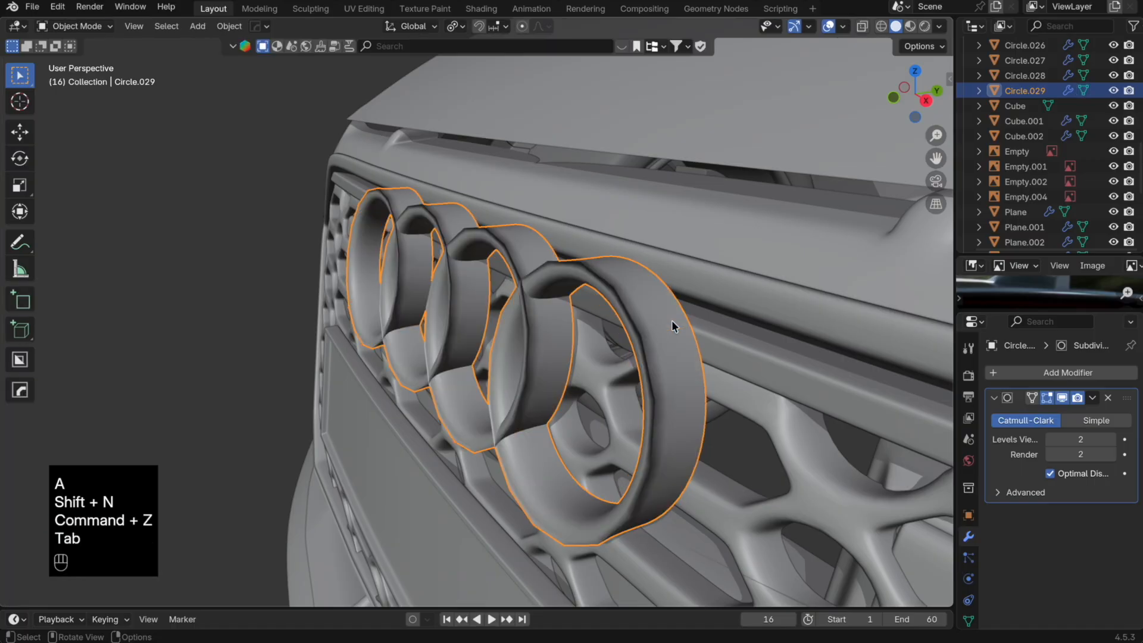
key("Tab")
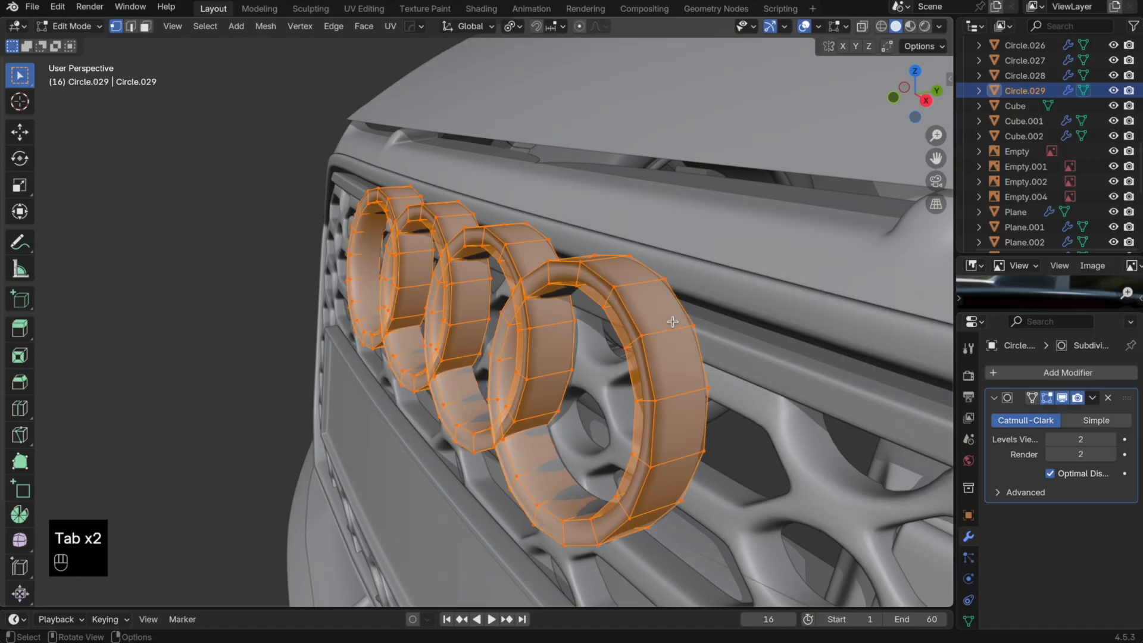
Step: Recalculate the normals of the whole ring mesh and check the rings' shading in Object Mode
key("shift+n")
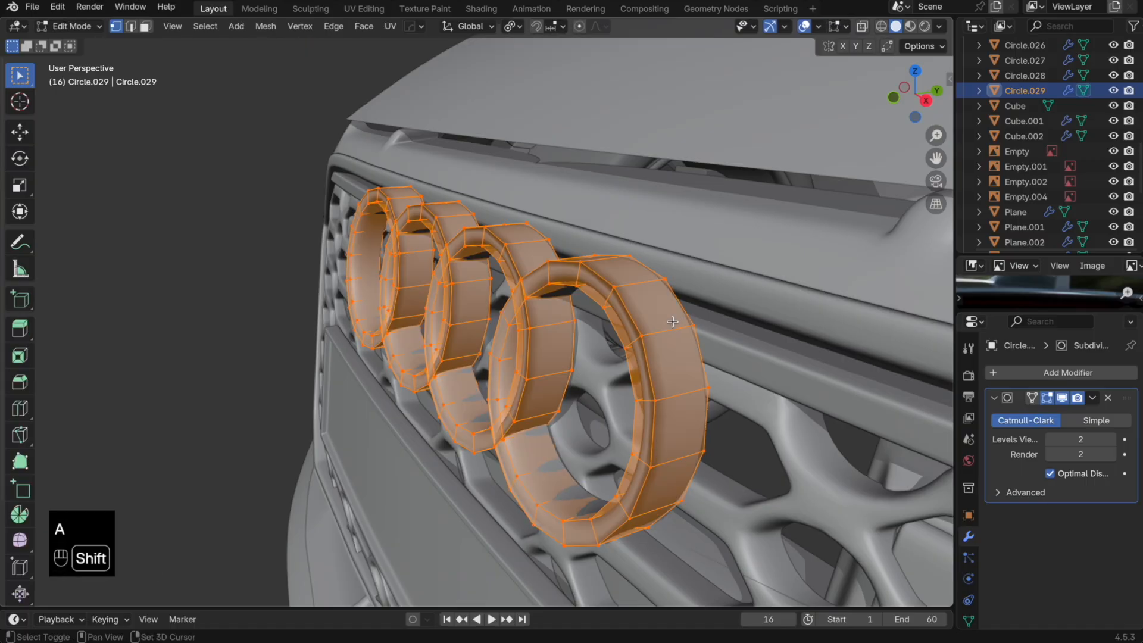
key("Tab")
scroll(565, 312, "down", 2)
middle_click_drag(566, 312, 598, 307)
scroll(598, 304, "up", 3)
Step: Add two support edge loops to the front face of the nearest end ring, close to its inner and outer edges
key("Tab")
key("super+r")
left_click(586, 261)
left_click(589, 269)
key("super+r")
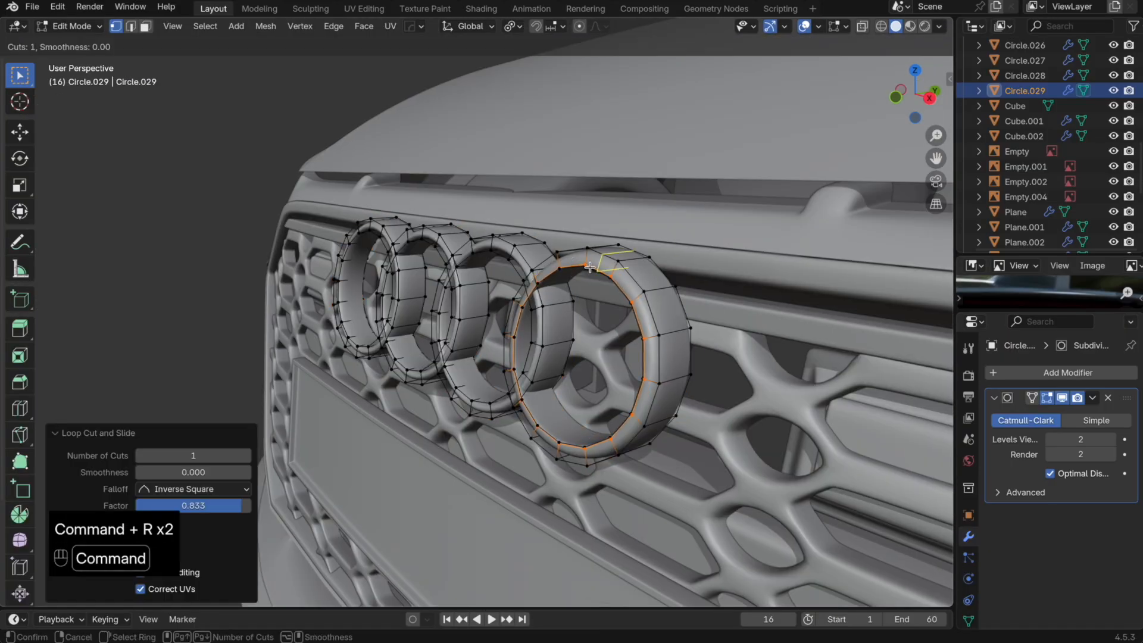
left_click(586, 257)
right_click(585, 258)
key("super+z")
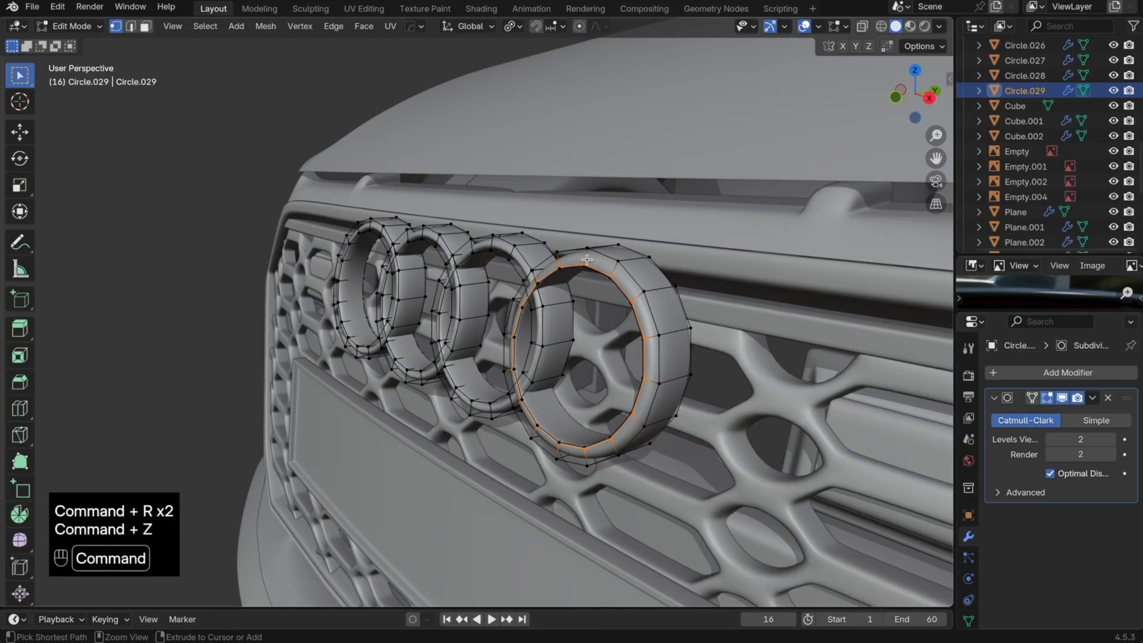
key("super+r")
left_click(586, 260)
left_click(588, 252)
key("Tab")
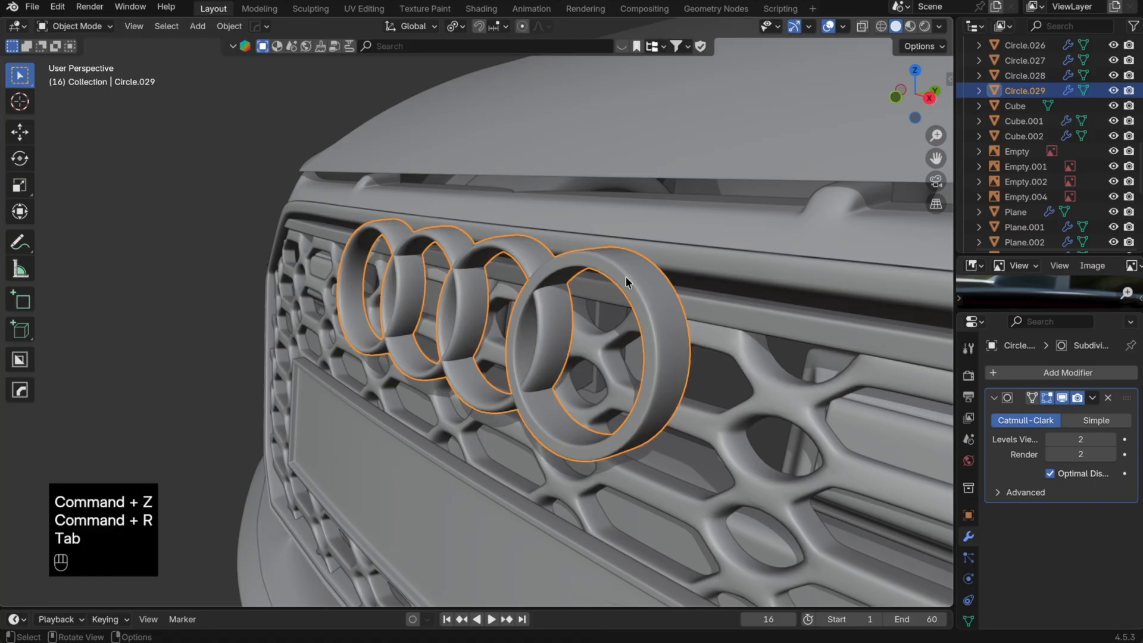
Step: Add support edge loops close to the edges of the front faces of the two middle rings
key("Tab")
key("super+r")
left_click(548, 302)
left_click(543, 303)
key("super+r")
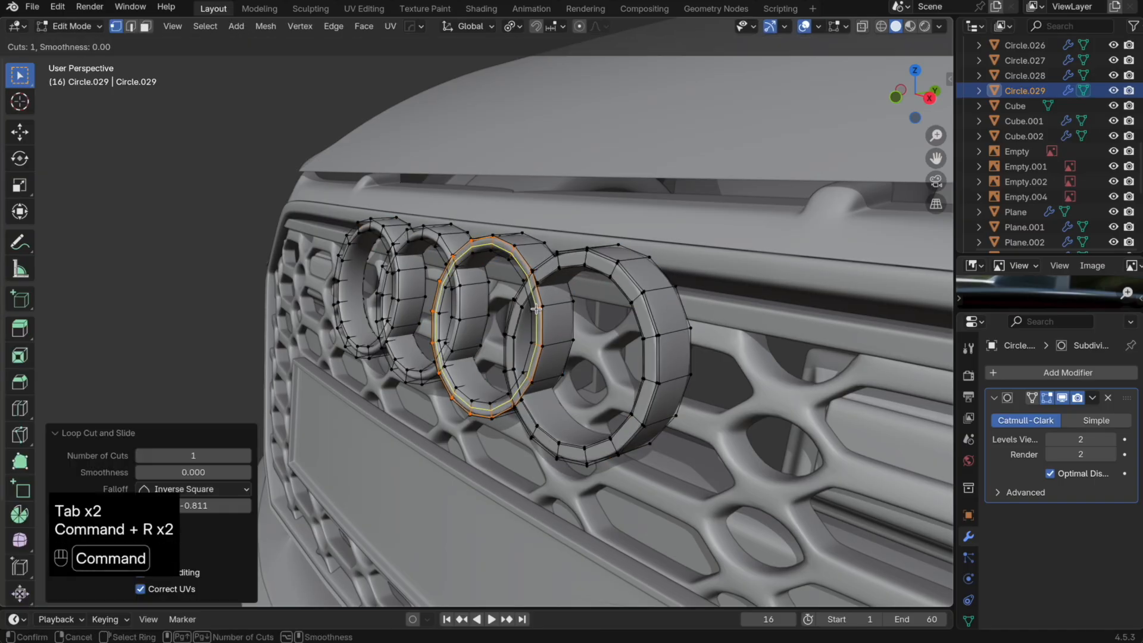
key("super+r")
left_click(454, 290)
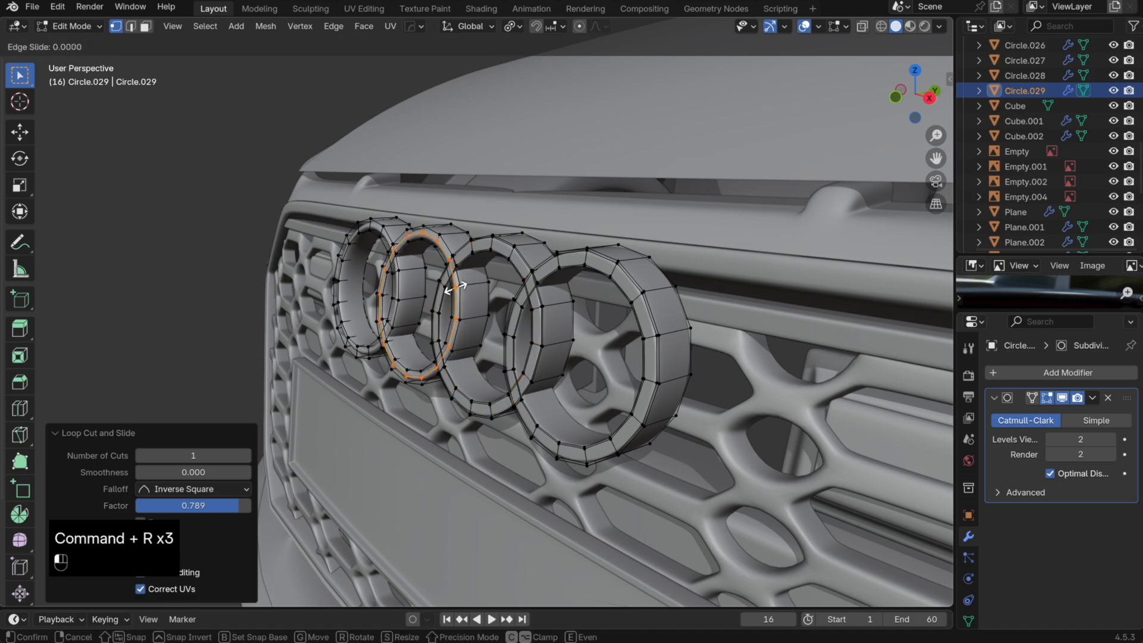
left_click(448, 297)
key("super+r")
key("Tab")
Step: Add a support edge loop to the front face of the opposite end ring and inspect the emblem with X-ray
middle_click_drag(443, 319, 756, 305)
key("Tab")
key("super+r")
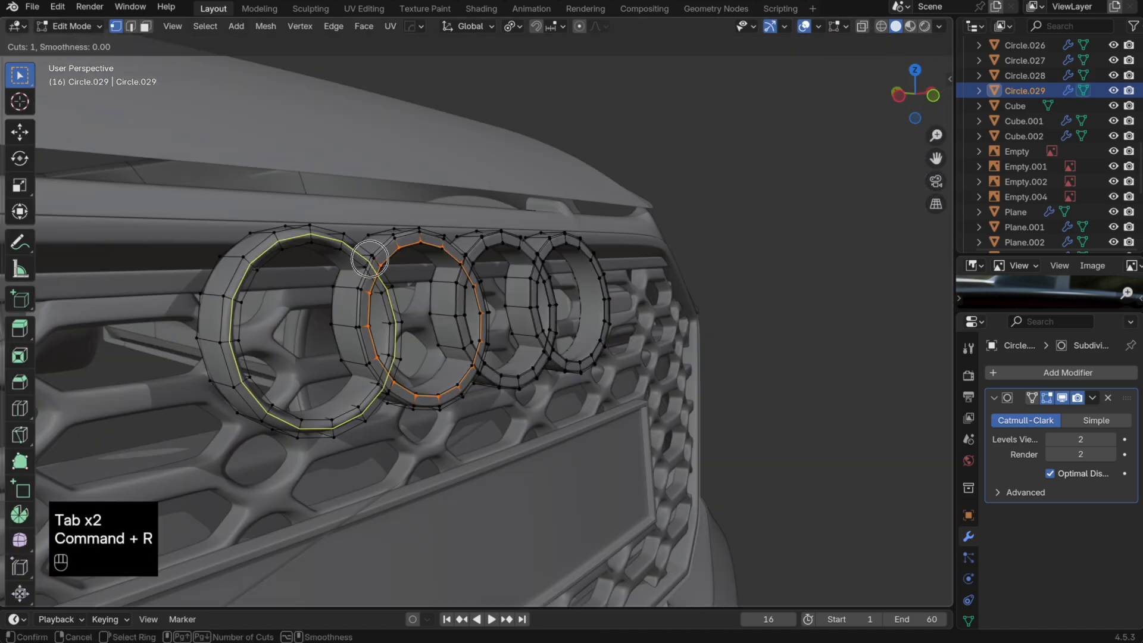
left_click(369, 259)
left_click(372, 252)
key("Tab")
scroll(477, 309, "down", 2)
key("alt+z")
middle_click_drag(569, 352, 455, 353)
key("alt+z")
scroll(578, 360, "up", 2)
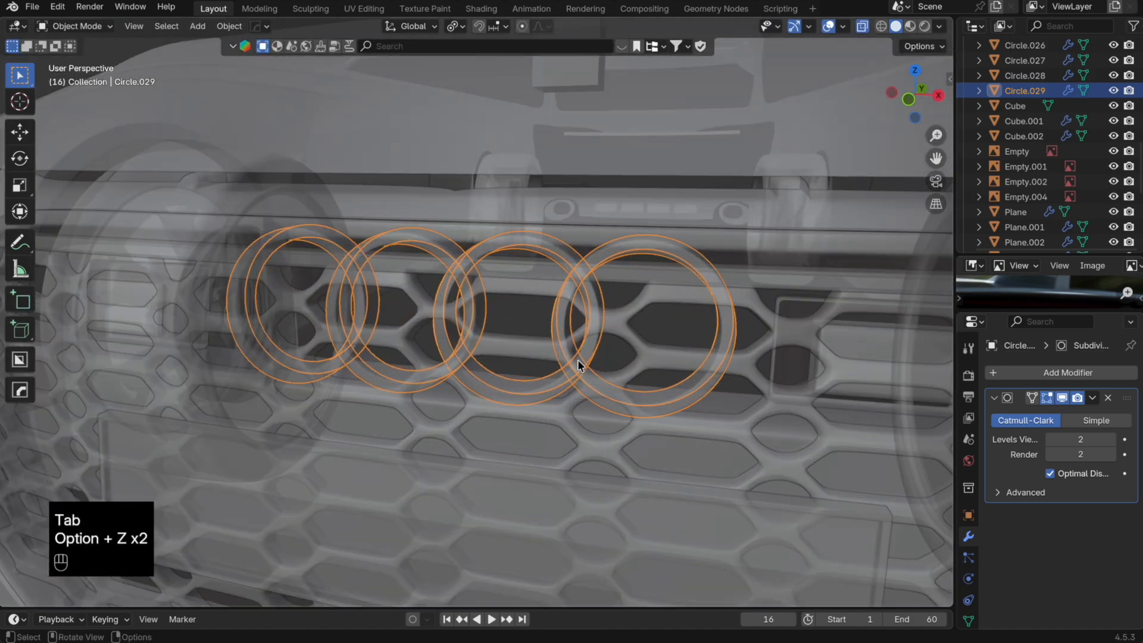
key("alt+z")
Step: Move the whole ring mesh back along the Y axis into the grille in two small moves
key("Tab")
key("a")
middle_click_drag(577, 360, 554, 363)
key("g")
key("y")
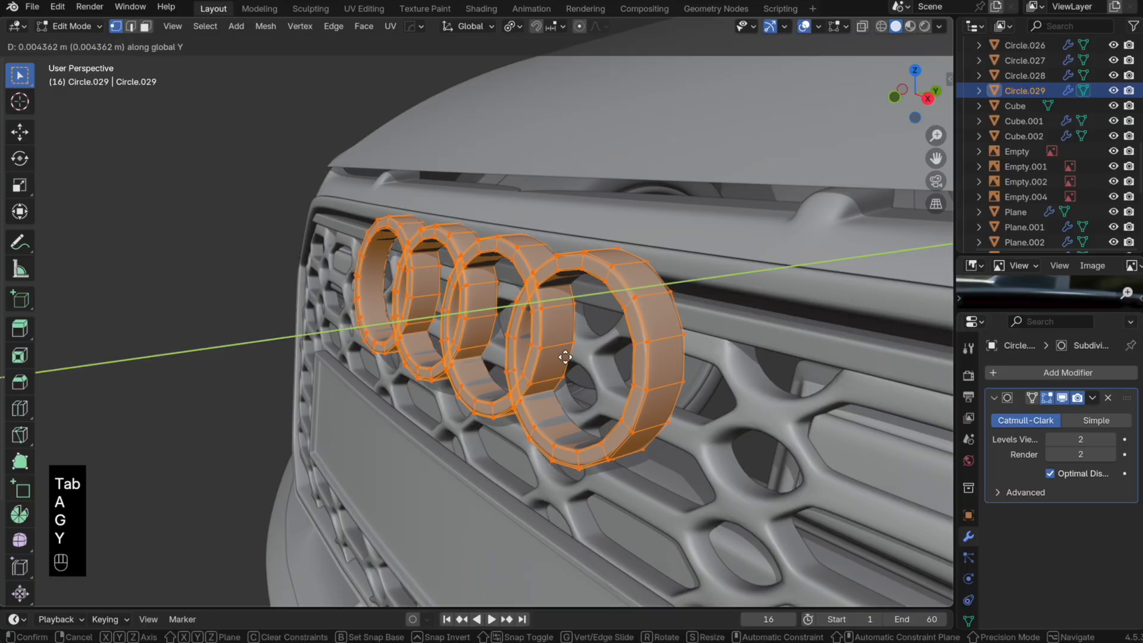
left_click(559, 370)
key("Tab")
key("Tab")
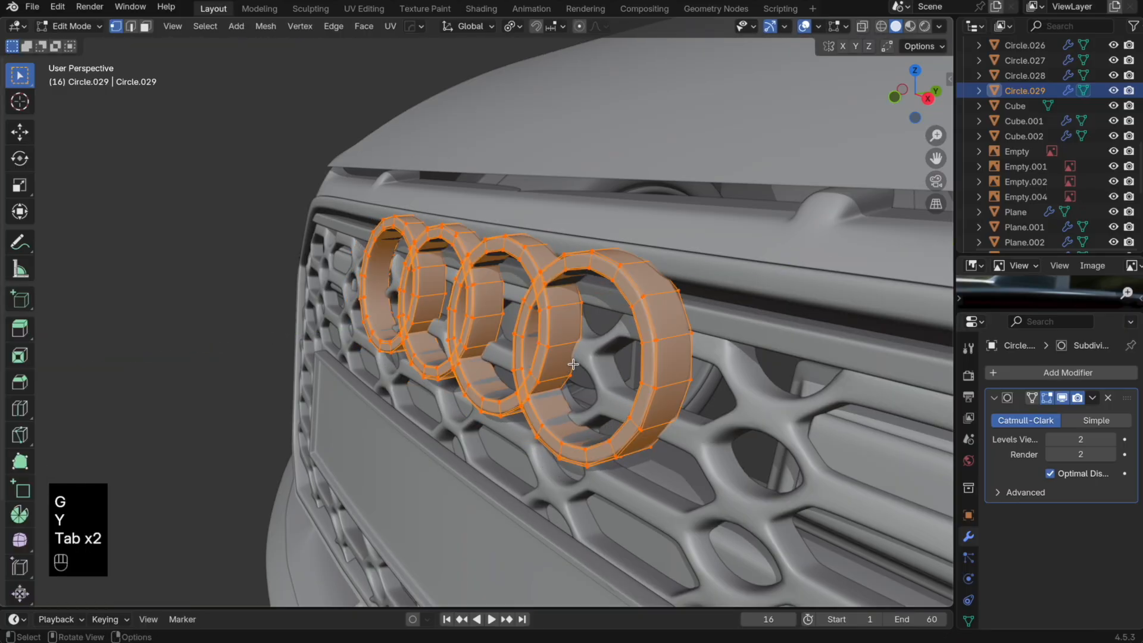
key("g")
key("y")
left_click(587, 369)
key("Tab")
scroll(570, 381, "down", 2)
Step: Rotate the whole ring mesh by -1.71° about the X axis and shift it slightly along Y
key("Tab")
key("a")
middle_click_drag(569, 381, 577, 357)
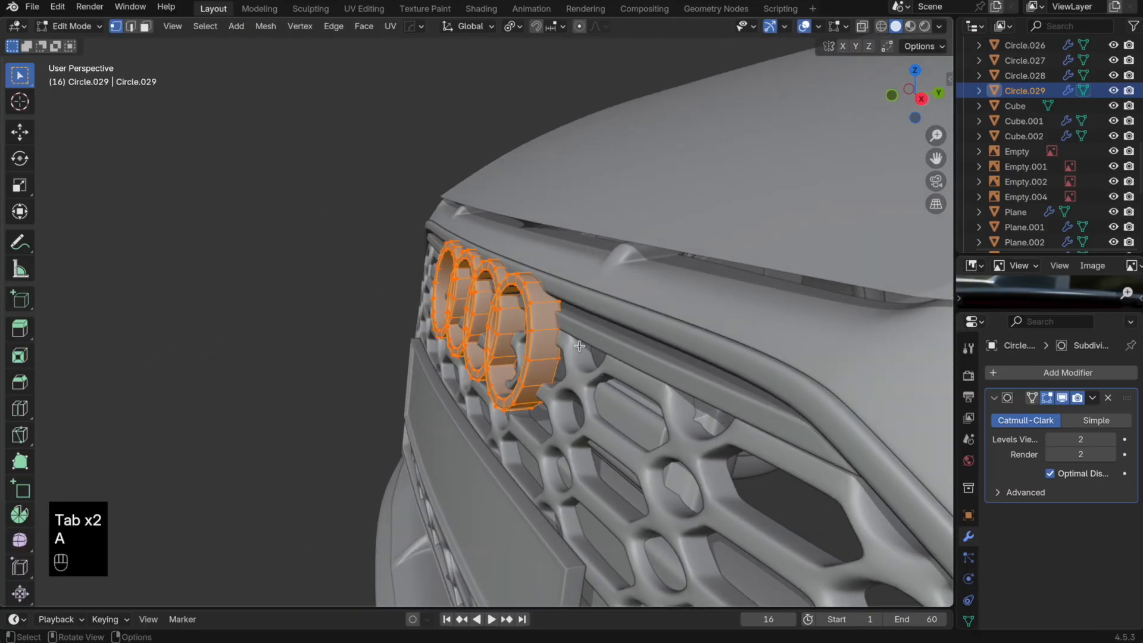
key("r")
key("x")
left_click(577, 349)
key("g")
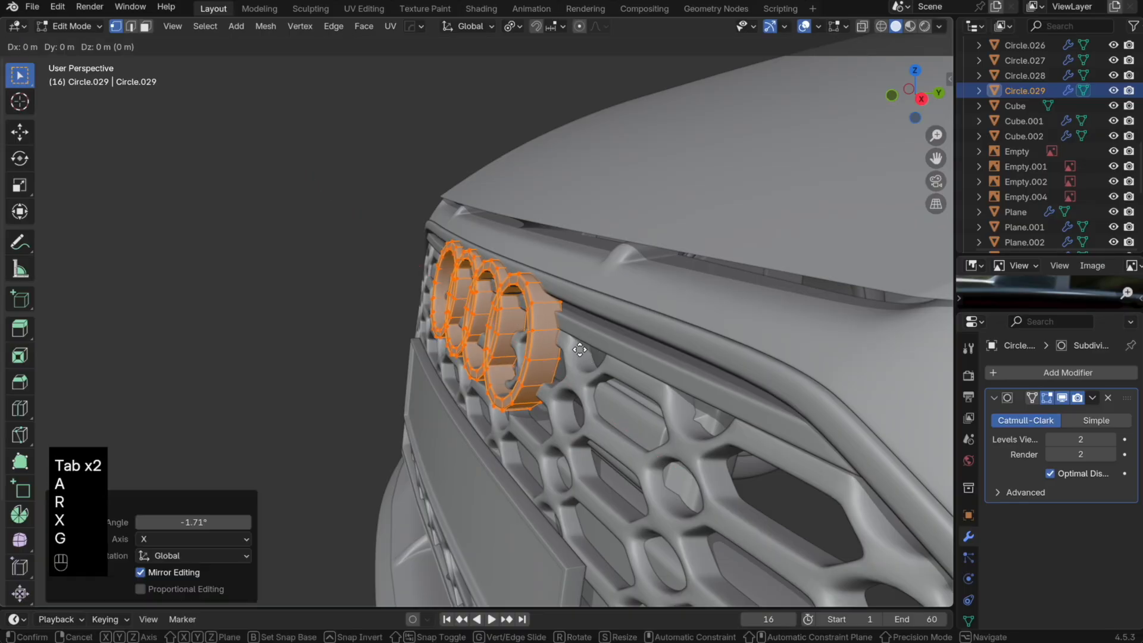
key("y")
left_click(577, 350)
key("Tab")
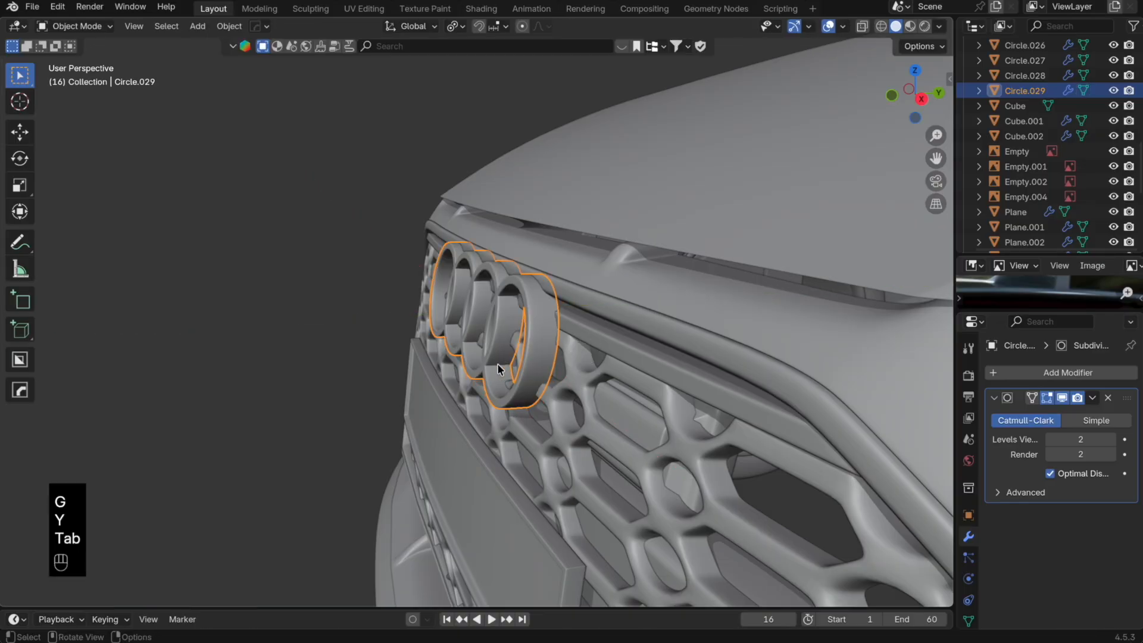
middle_click_drag(498, 363, 579, 357)
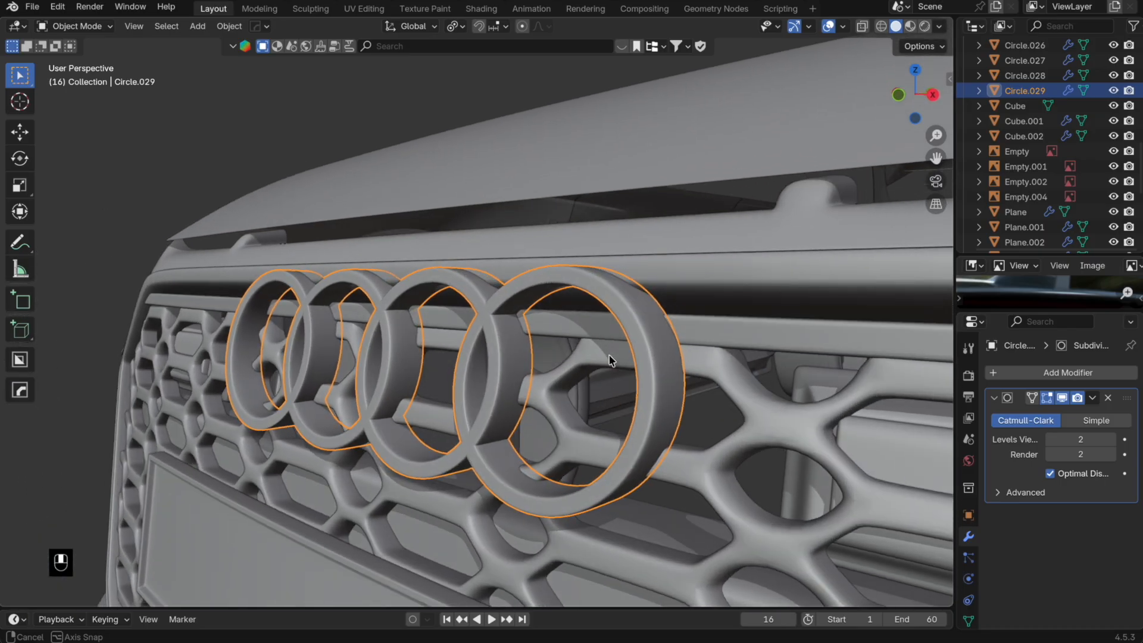
Step: Fill the rear inner edge loop of the middle ring beside the nearest end ring and inset the new face slightly
key("Tab")
key("alt+z")
left_click(579, 357, "alt")
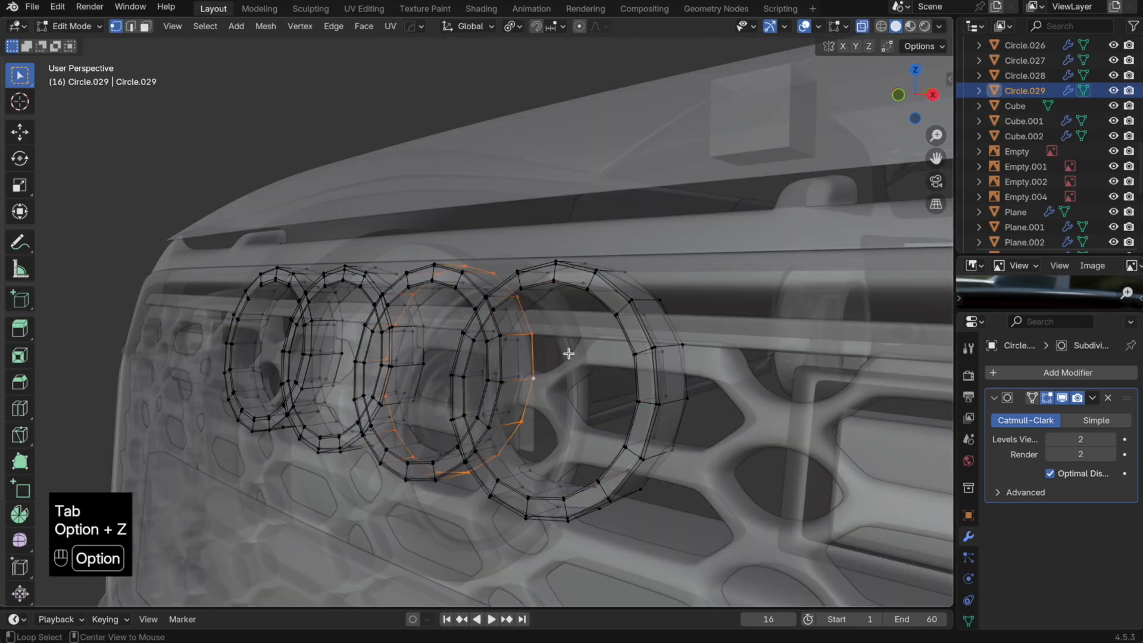
key("alt+z")
middle_click_drag(598, 359, 669, 408)
key("alt+z")
key("f")
key("alt+z")
key("i")
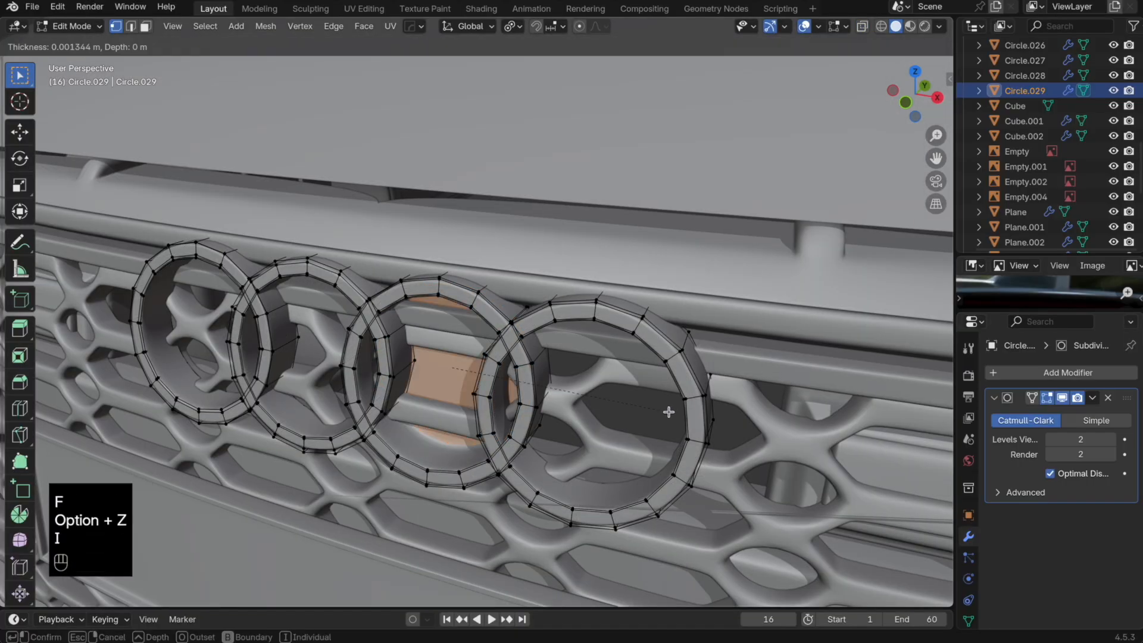
left_click(669, 409)
key("Tab")
Step: Fill the rear openings of the remaining rings with faces and inset each face slightly
middle_click_drag(553, 424, 684, 380)
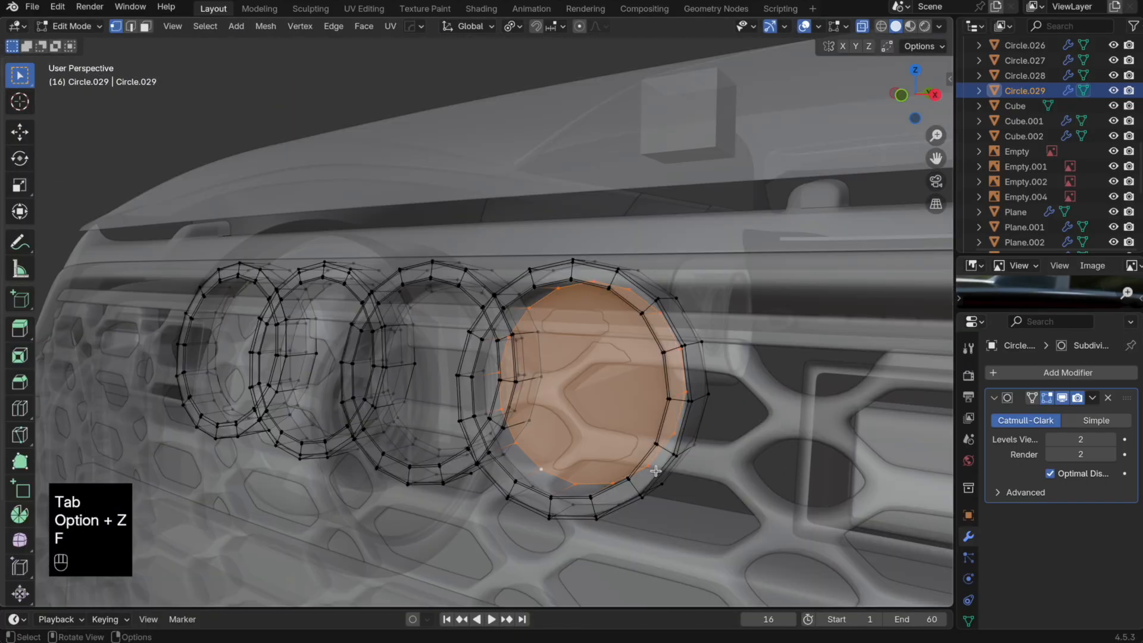
key("i")
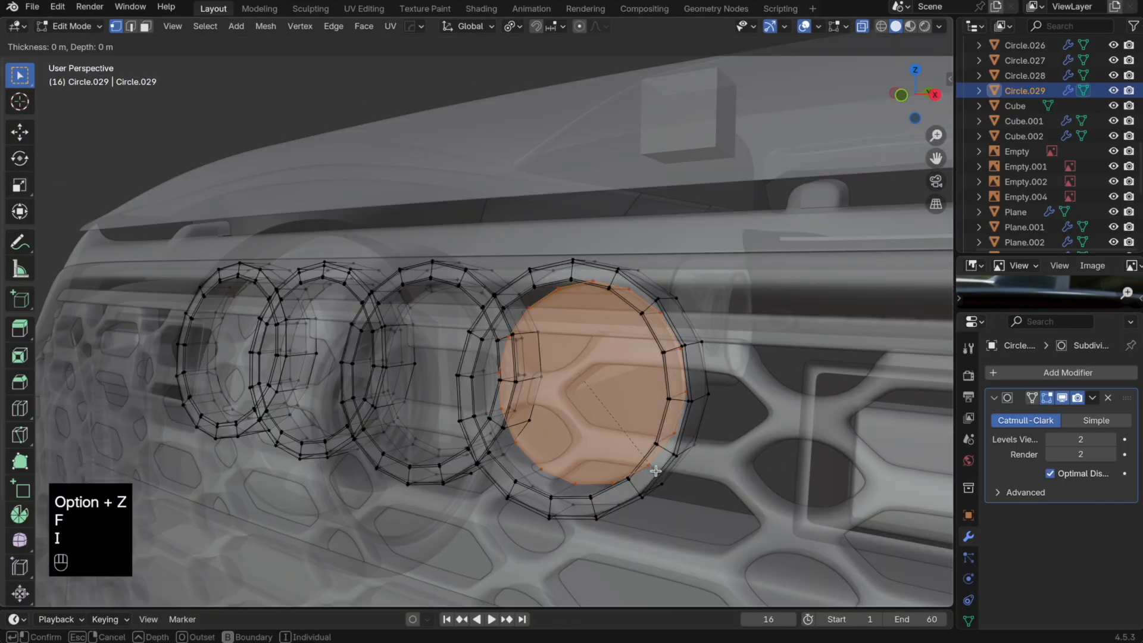
left_click(655, 469)
key("alt+z")
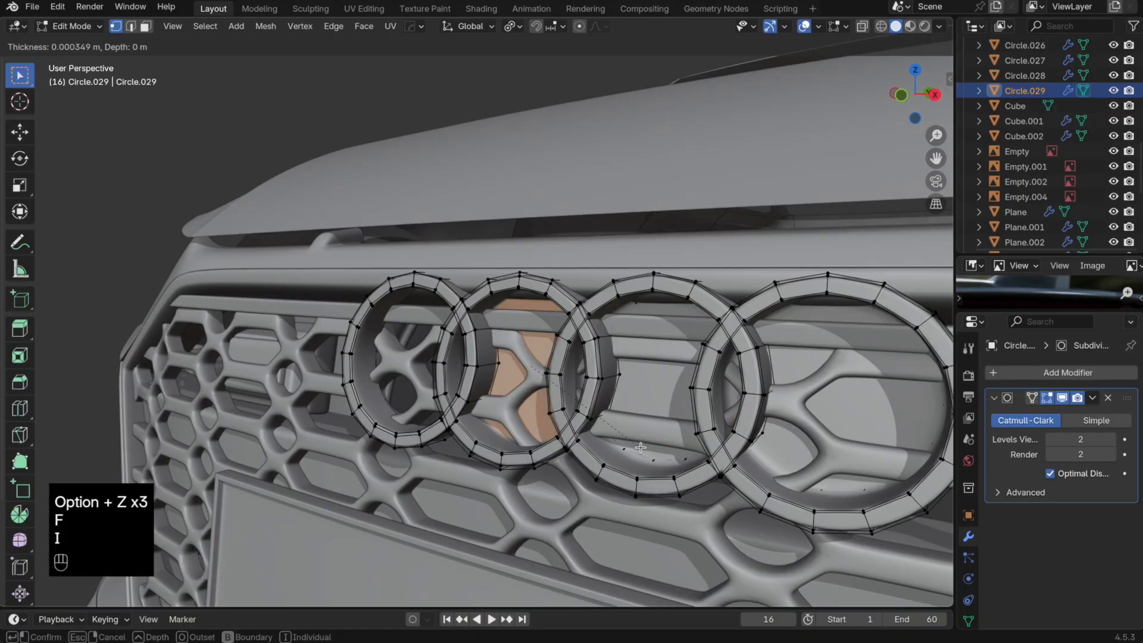
left_click(640, 446)
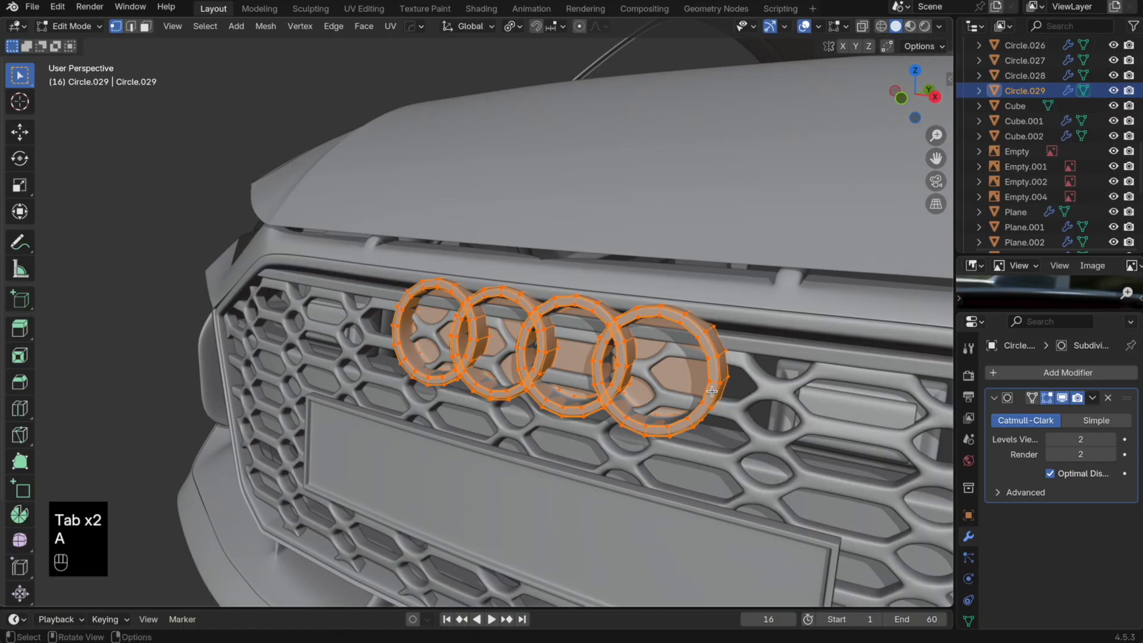
Step: Try moving the whole ring mesh along Y and rotating it about X, and undo both changes
key("g")
key("y")
left_click(714, 390)
key("r")
key("x")
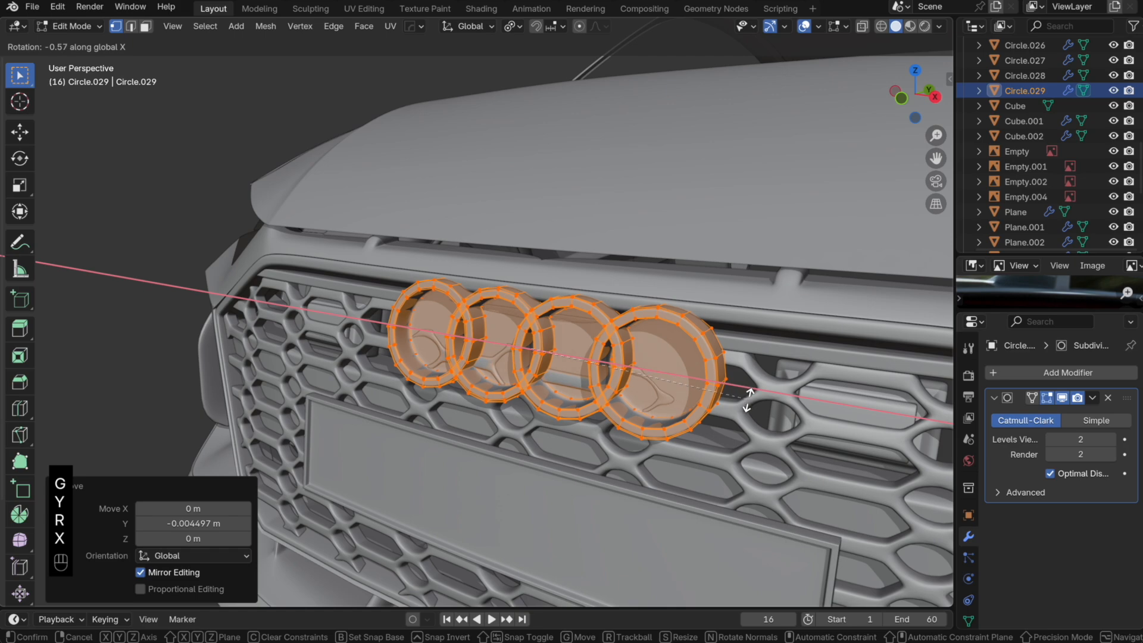
key("super+z")
key("super+z")
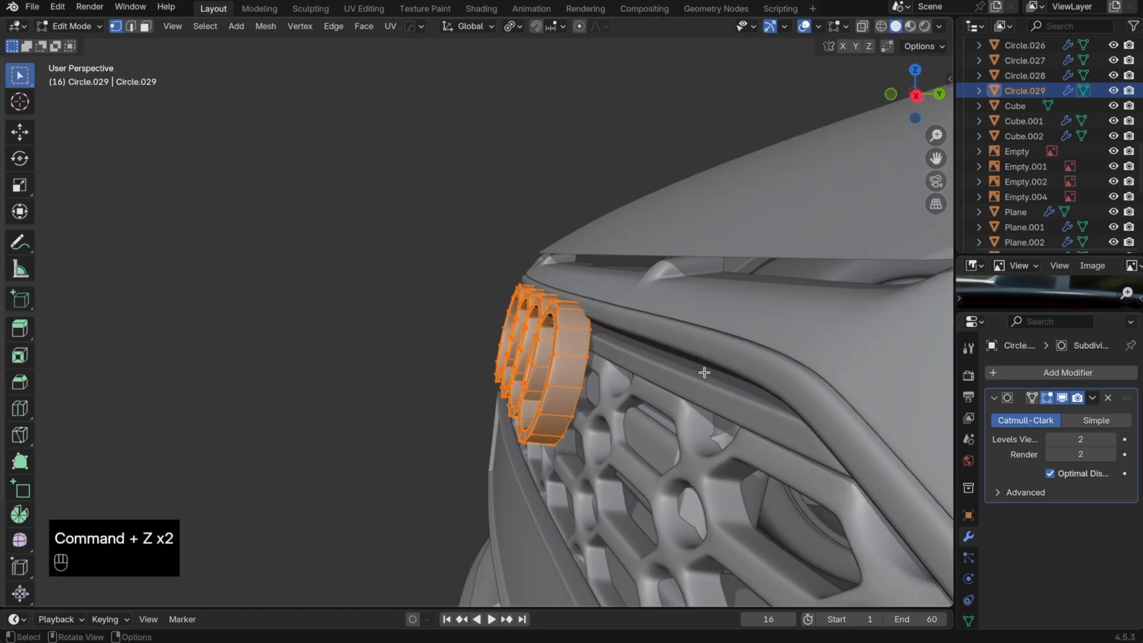
Step: Scale the whole ring mesh thinner along Y and move the emblem object 0.002936 m along Y
key("s")
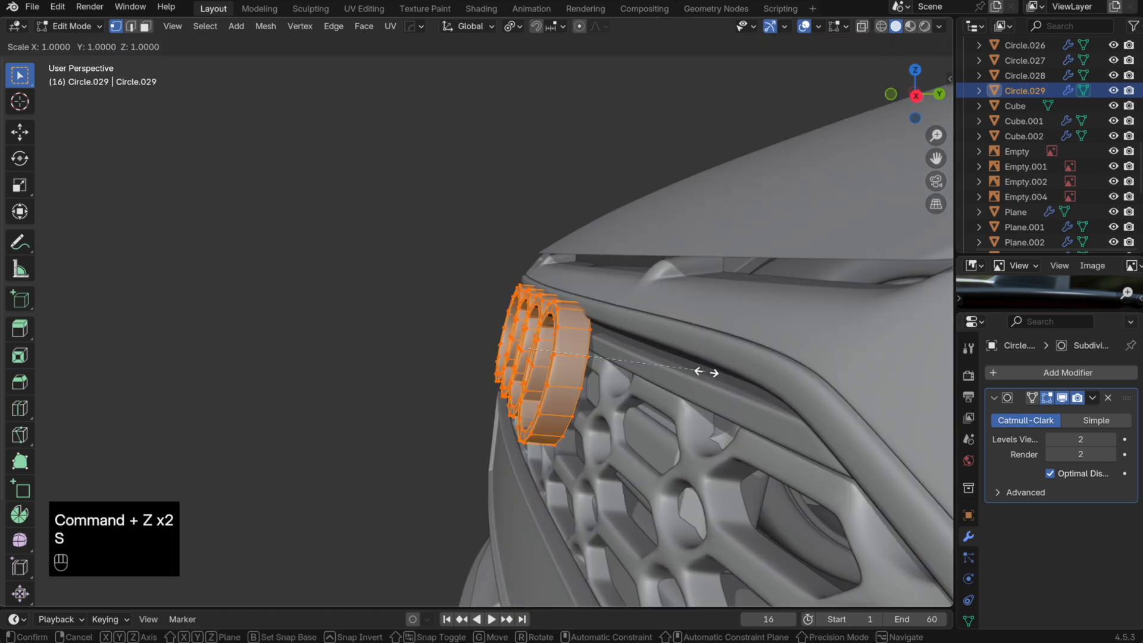
key("y")
left_click(644, 376)
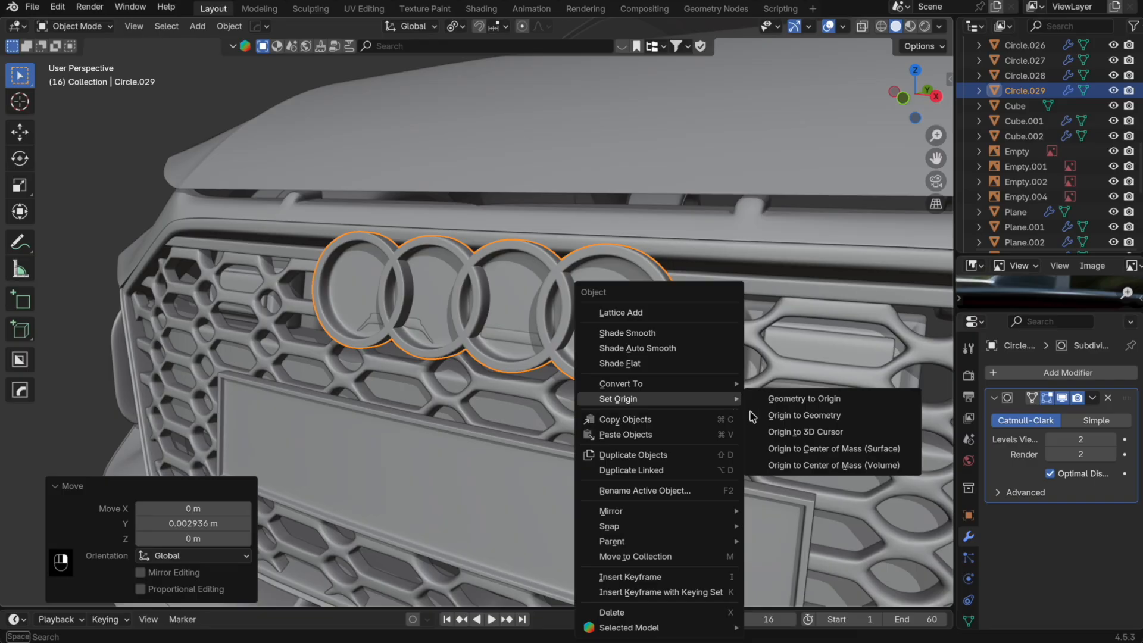
Step: Set the emblem's origin to its geometry and rotate the emblem slightly about the X axis
left_click(755, 415)
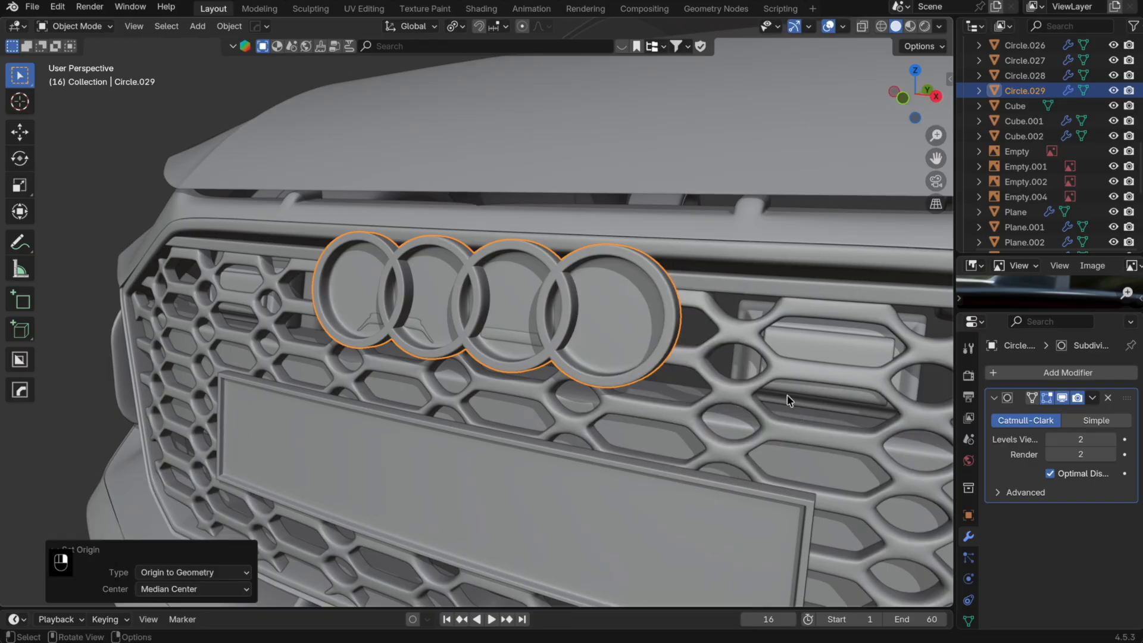
key("r")
key("x")
left_click(790, 356)
key("Tab")
key("Tab")
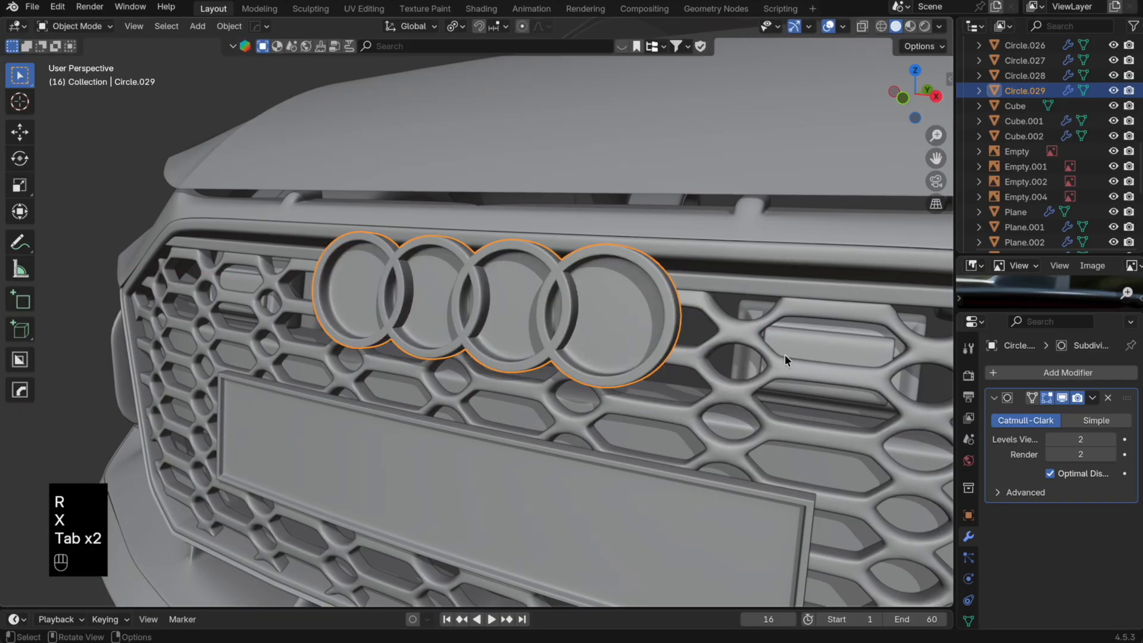
Step: Center the emblem on the car's middle line in front view by moving it -0.014641 m along X
middle_click_drag(785, 354, 669, 348)
key("KP_1")
key("g")
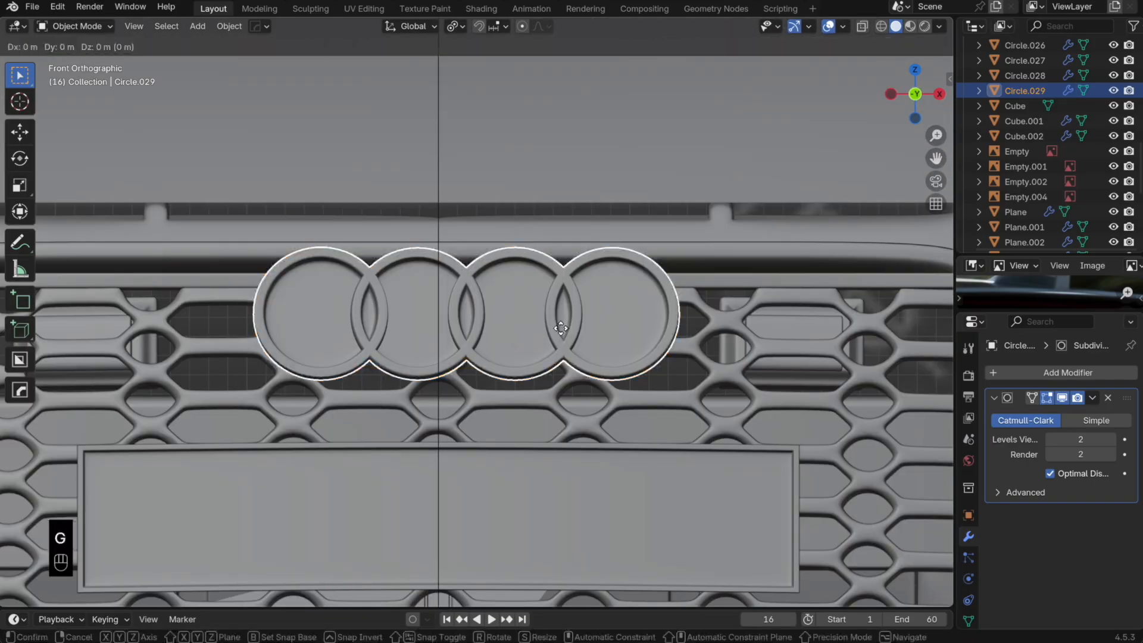
key("x")
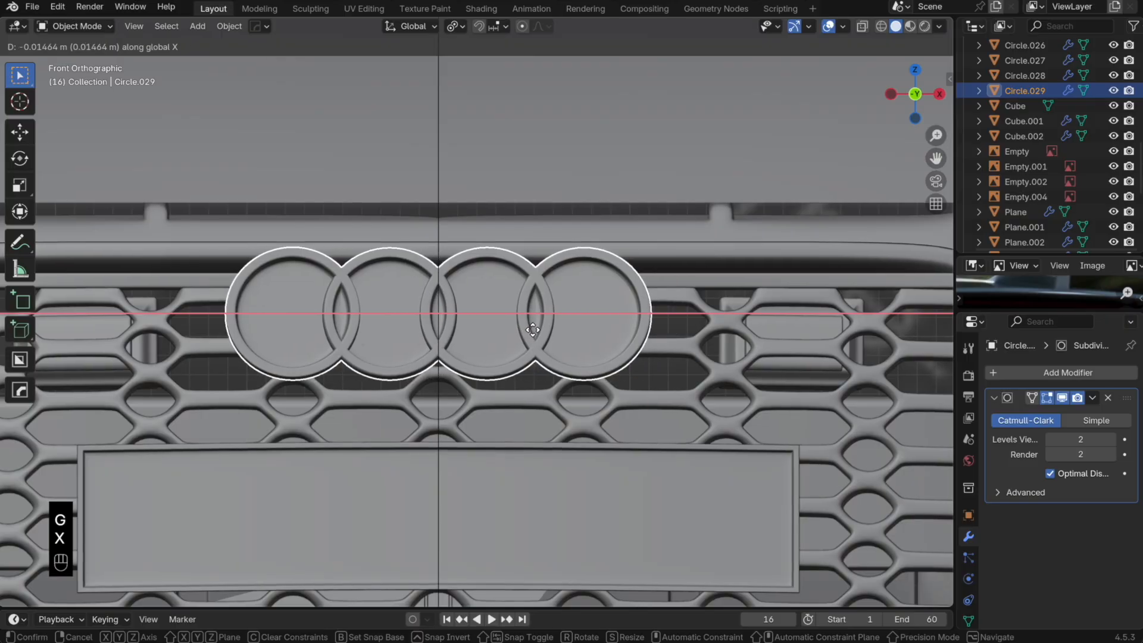
left_click(531, 332)
middle_click_drag(485, 328, 536, 331, "shift")
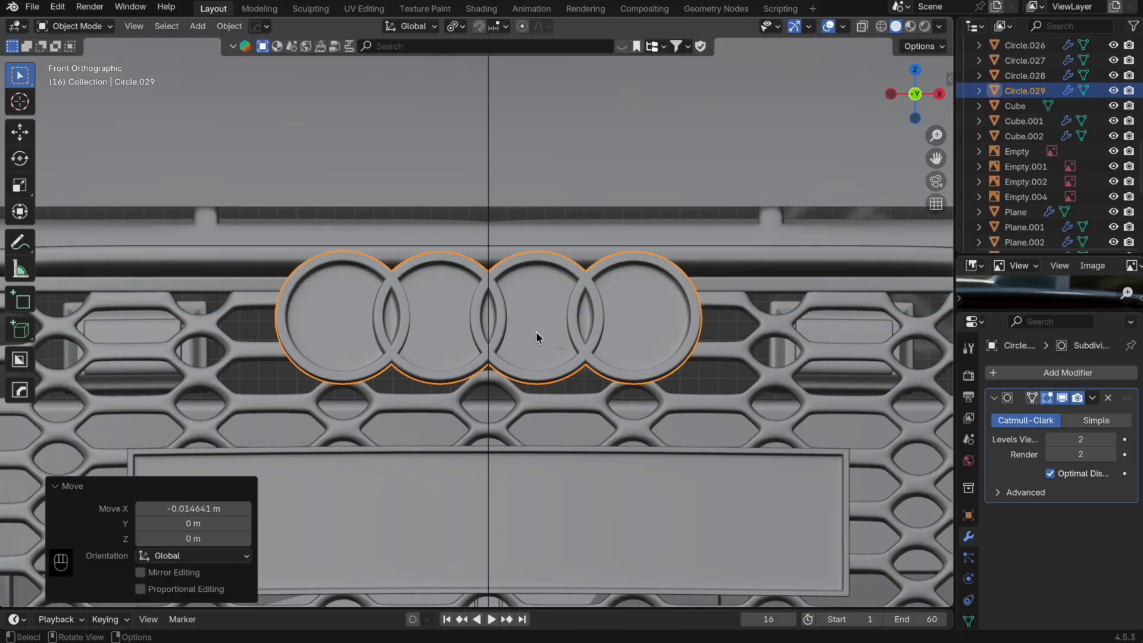
scroll(556, 337, "down", 4)
scroll(554, 344, "up", 2)
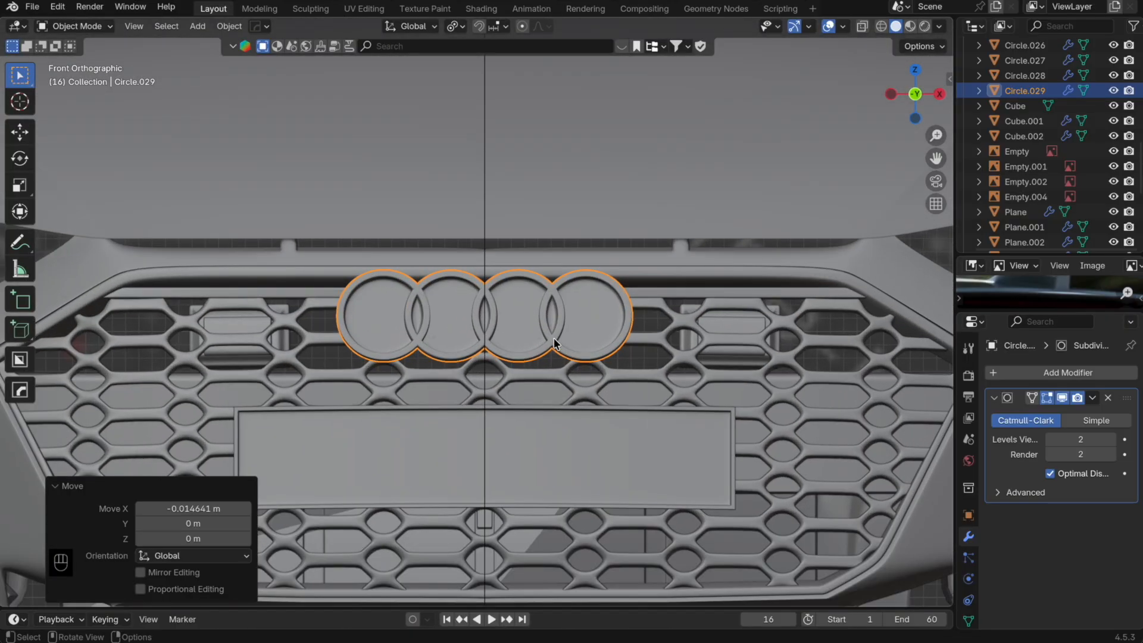
Step: Adjust the emblem's height on the grille by moving it along the Z axis
middle_click_drag(738, 355, 655, 348)
key("g")
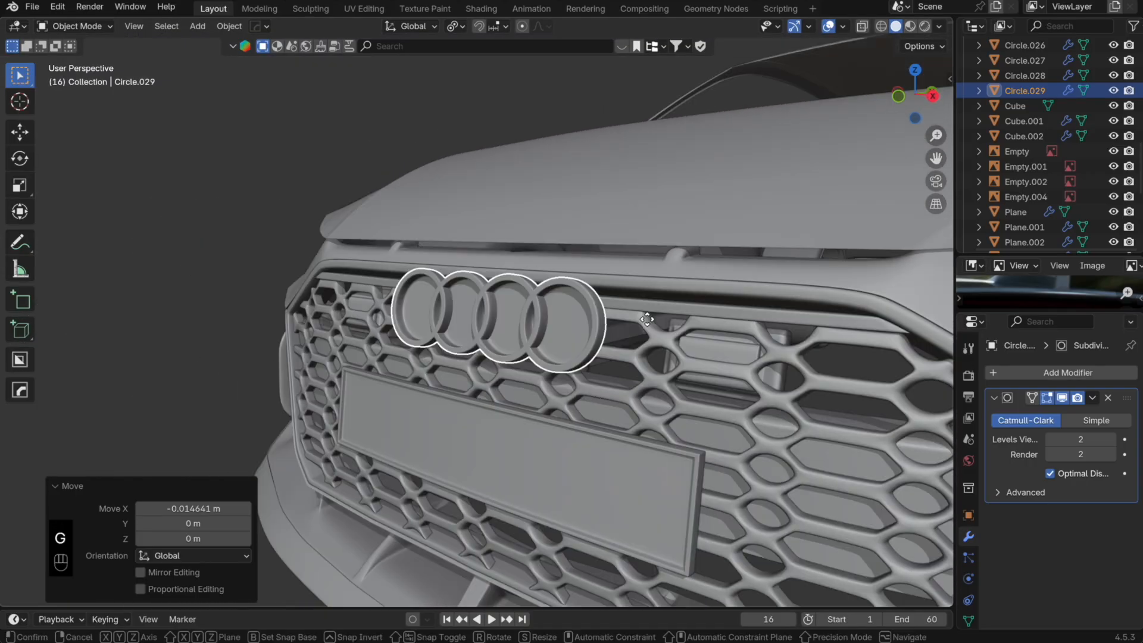
key("z")
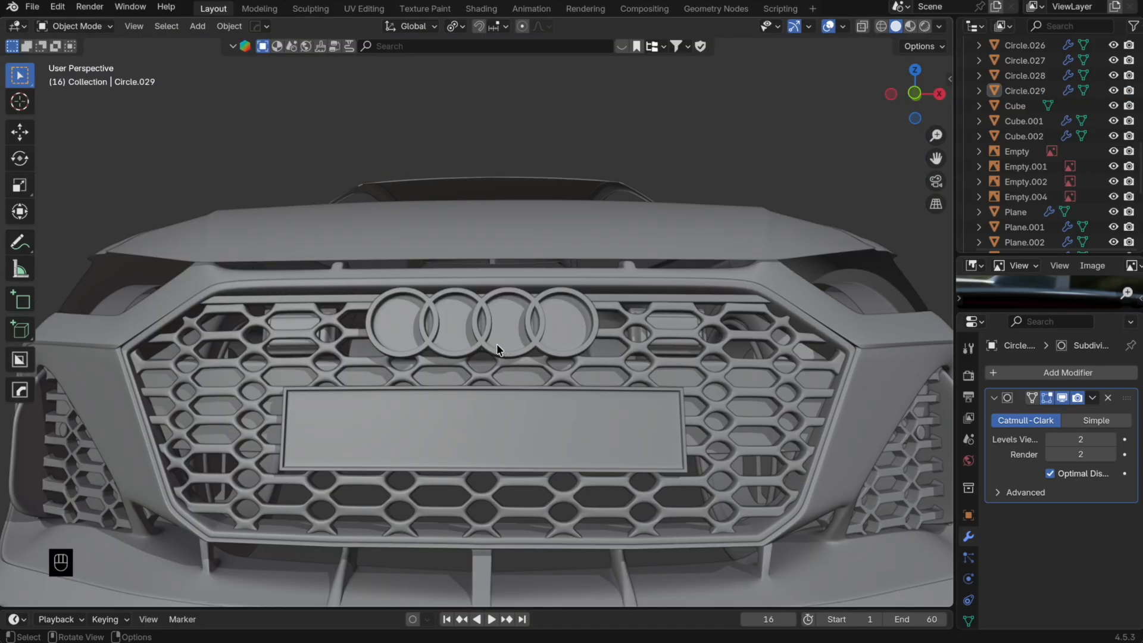
Step: Duplicate the edge loop around the central grille opening just below the emblem and separate it into its own object
scroll(510, 364, "up", 4)
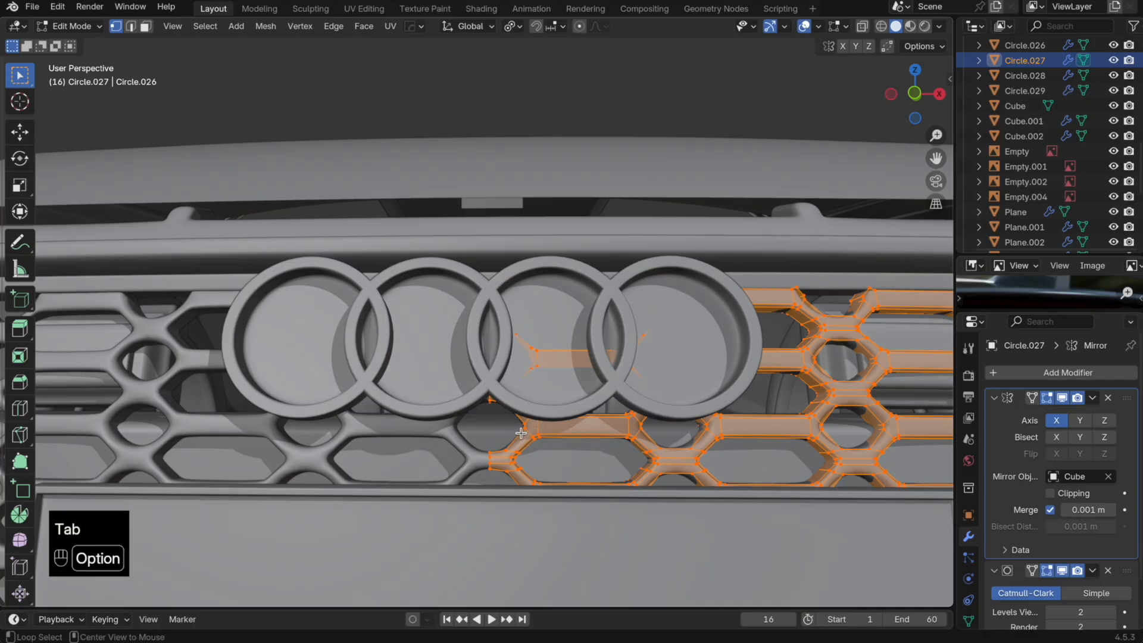
left_click(528, 431, "alt")
key("shift+d")
right_click(538, 438)
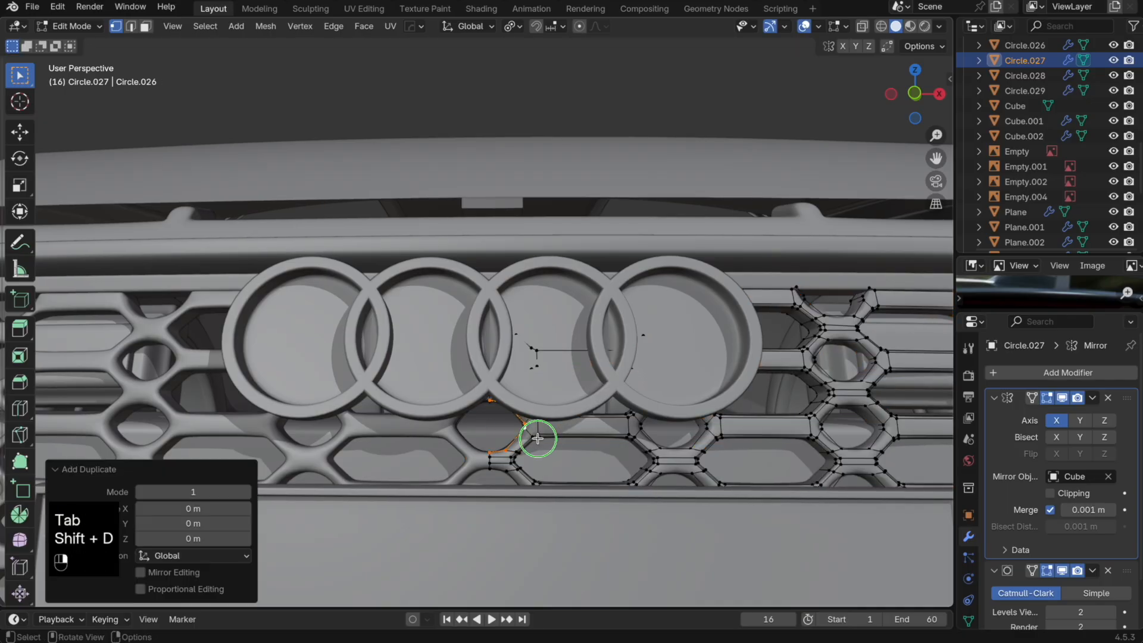
key("p")
left_click(557, 430)
key("Tab")
left_click(519, 435)
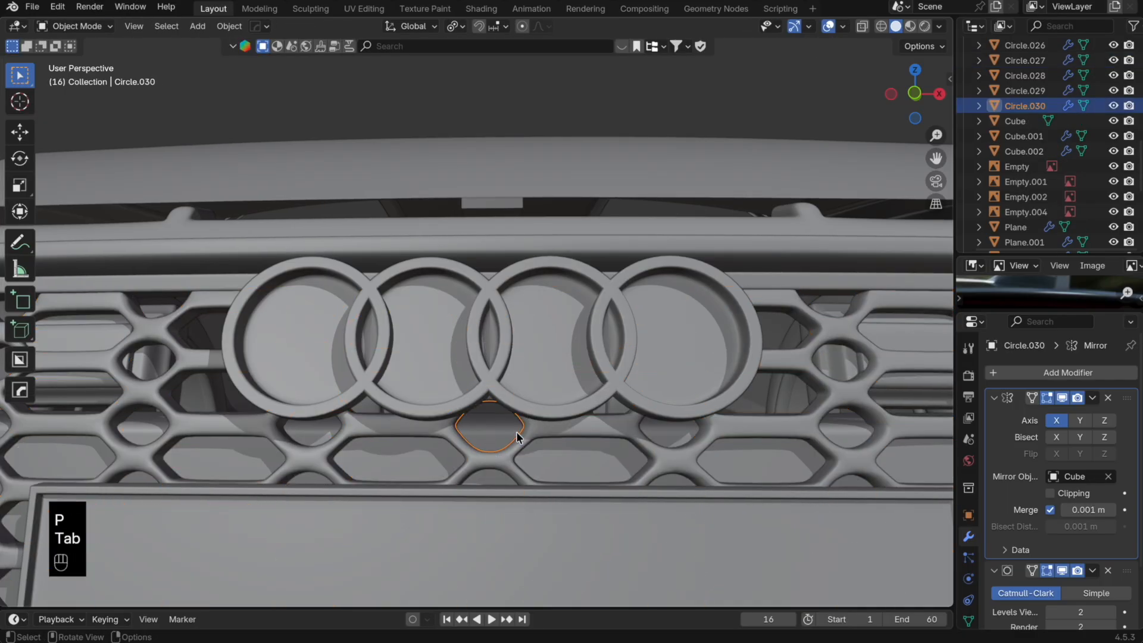
Step: Fill the separated edge loop just below the emblem with a face and extrude it to give it depth
key("Tab")
key("f")
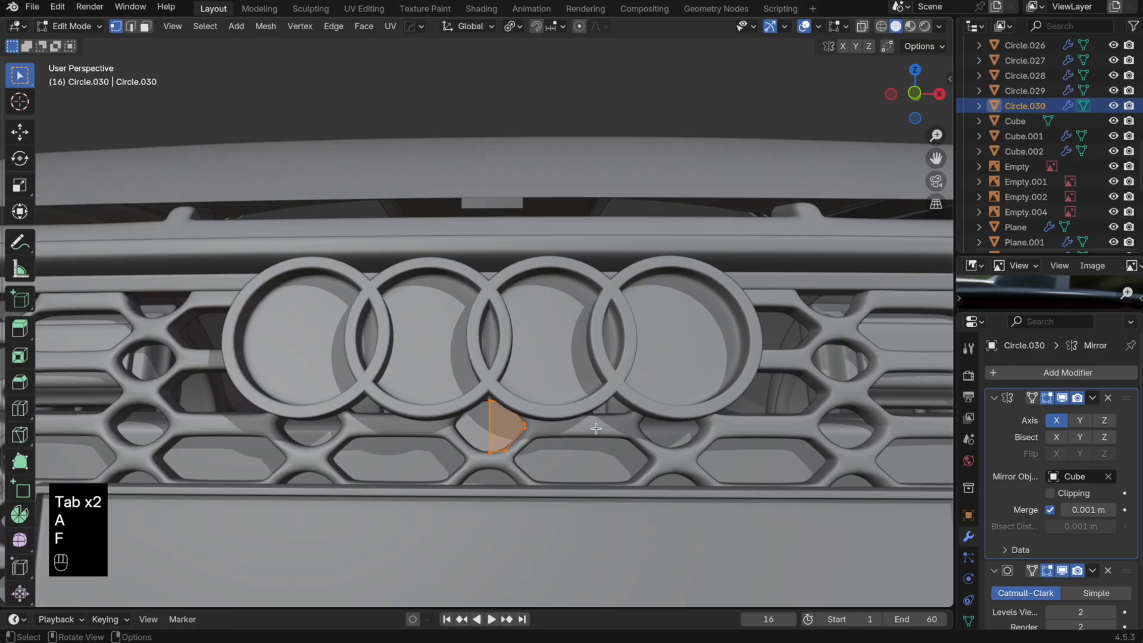
middle_click_drag(599, 430, 510, 449)
key("alt+z")
key("e")
left_click(573, 426)
Step: Delete the unwanted geometry along the extruded piece's centre line and check the remaining edge loop
key("2")
key("x")
left_click(542, 468)
key("alt+z")
key("Tab")
key("Tab")
key("alt+z")
left_click(539, 441, "alt+shift")
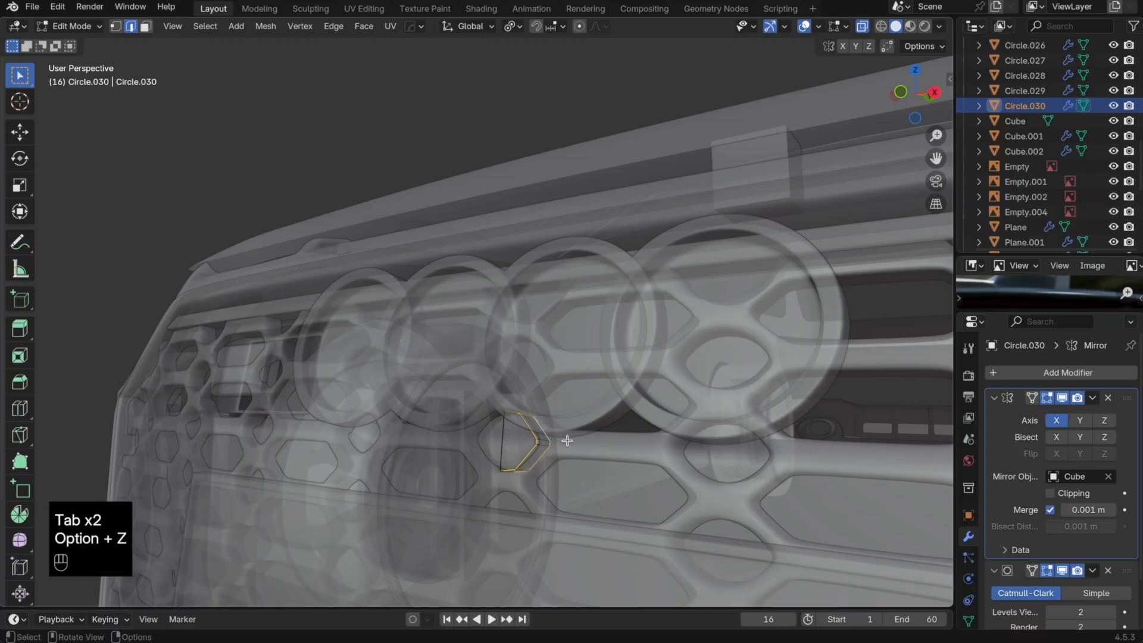
right_click(566, 440)
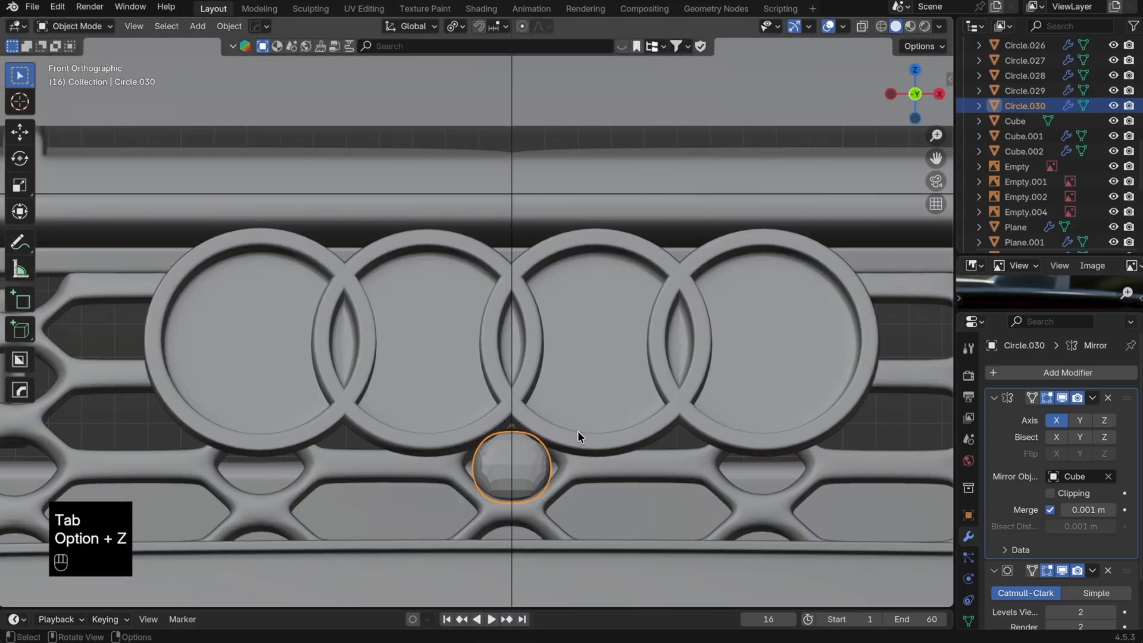
Step: Scale all of the piece's geometry to 0.872 in front view
key("Tab")
key("a")
key("s")
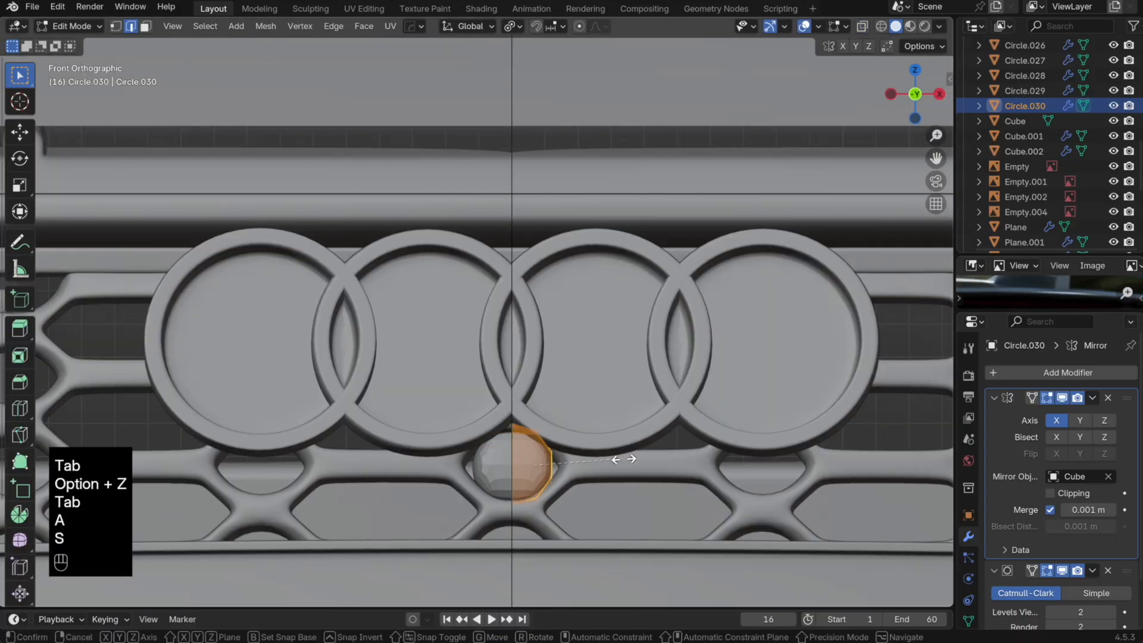
key("s")
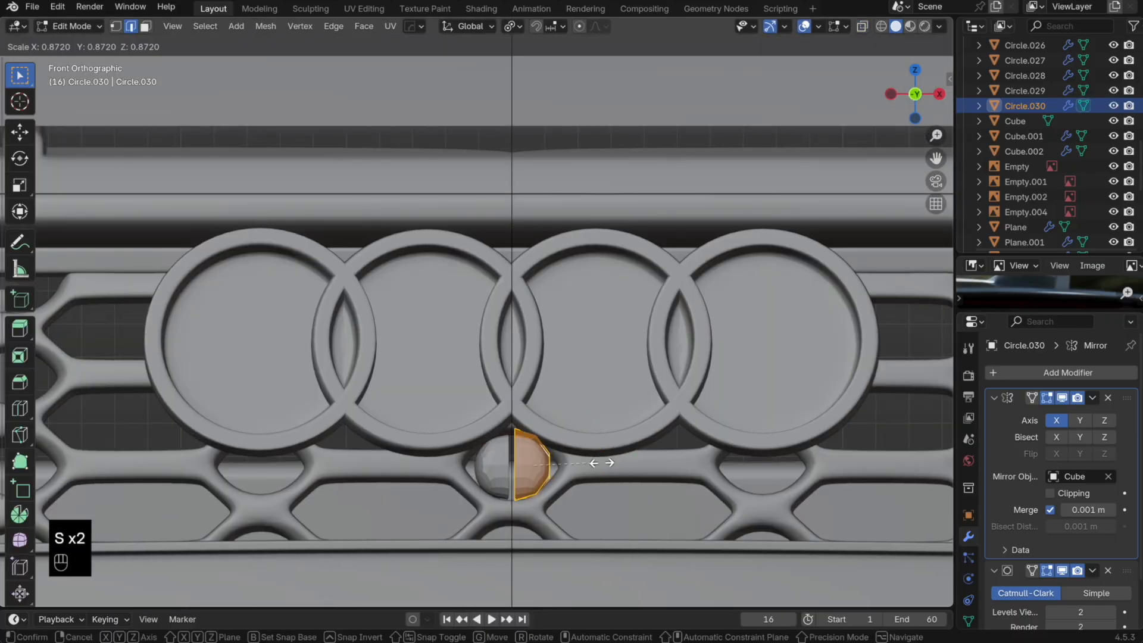
left_click(616, 462)
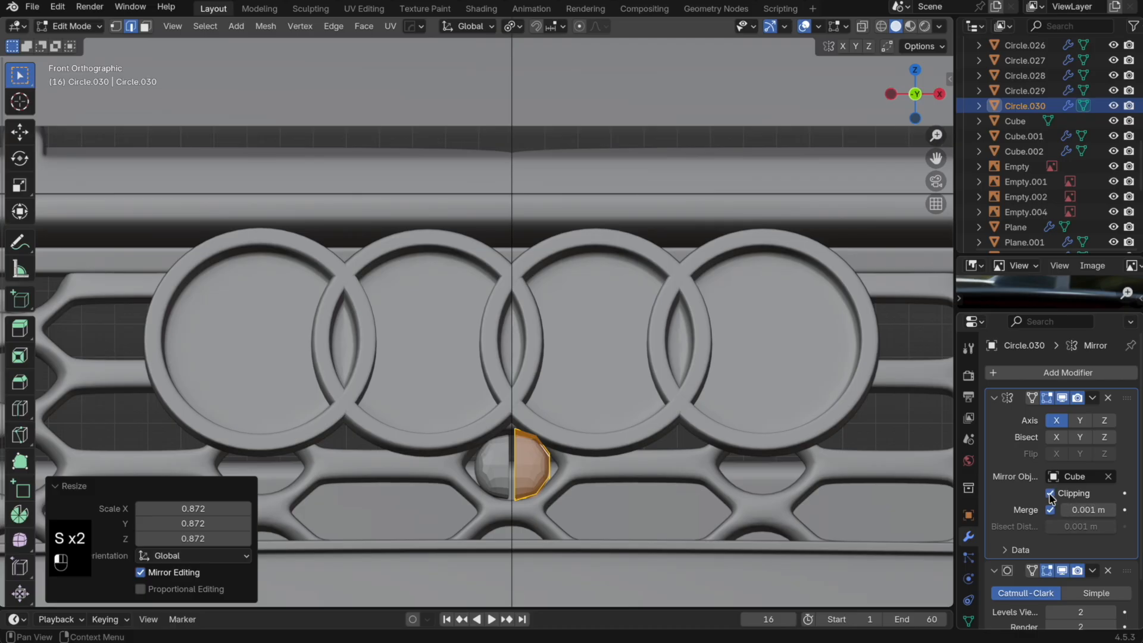
Step: Enable Clipping on the piece's Mirror modifier and close the gap between its halves with a move along X
key("Tab")
key("Tab")
key("g")
key("x")
left_click(791, 483)
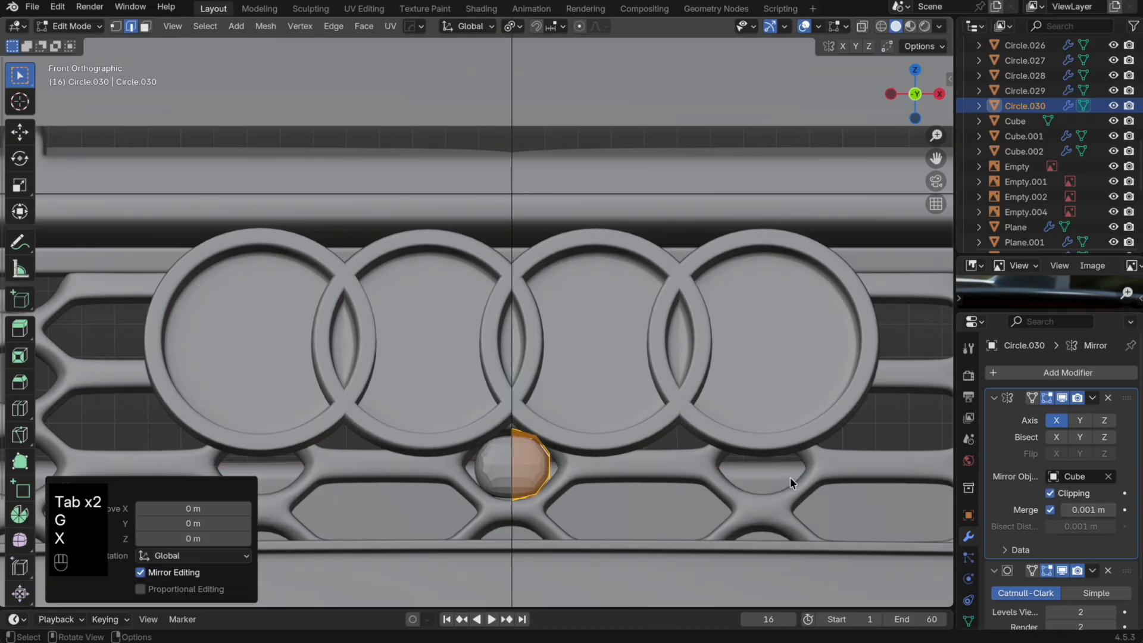
Step: Move the whole piece about 0.0003 m along Z to fit it within the grille opening
key("Tab")
scroll(602, 480, "up", 2)
scroll(602, 480, "down", 3, "shift")
key("Tab")
key("a")
key("g")
key("z")
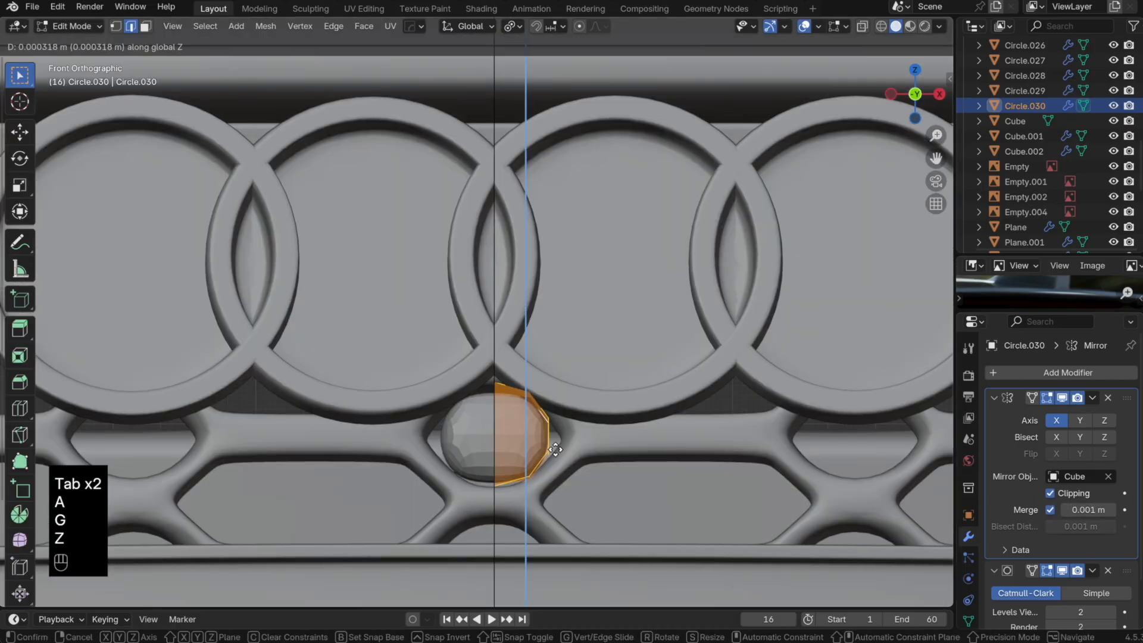
left_click(555, 450)
Step: Inset the piece's front face and delete its inner geometry to leave an open ring
key("Tab")
key("Tab")
key("3")
key("i")
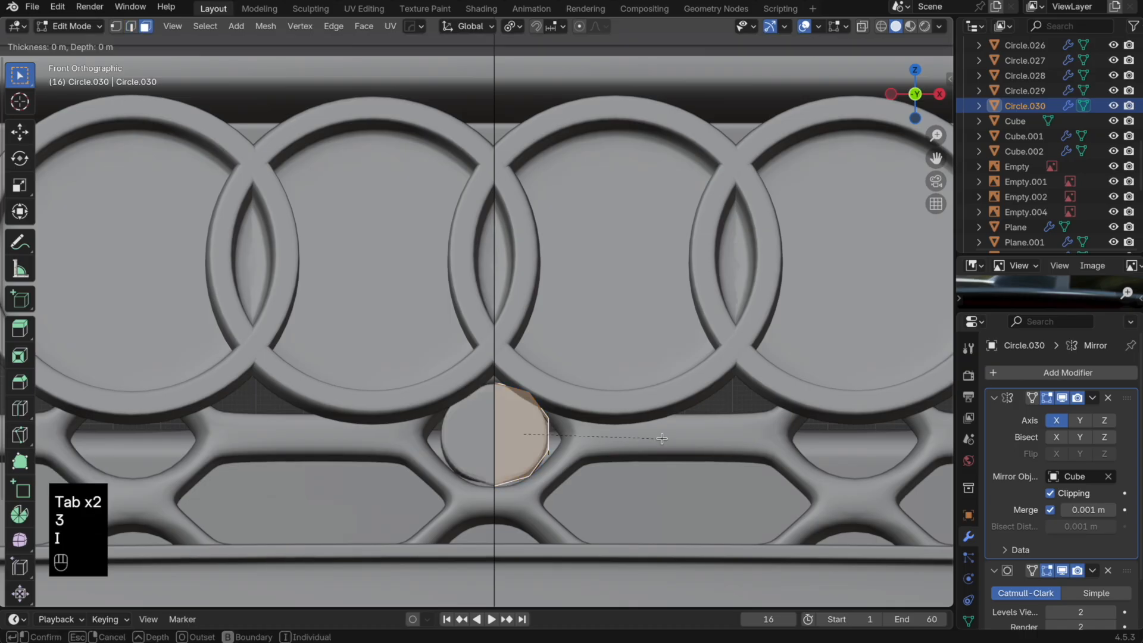
left_click(658, 440)
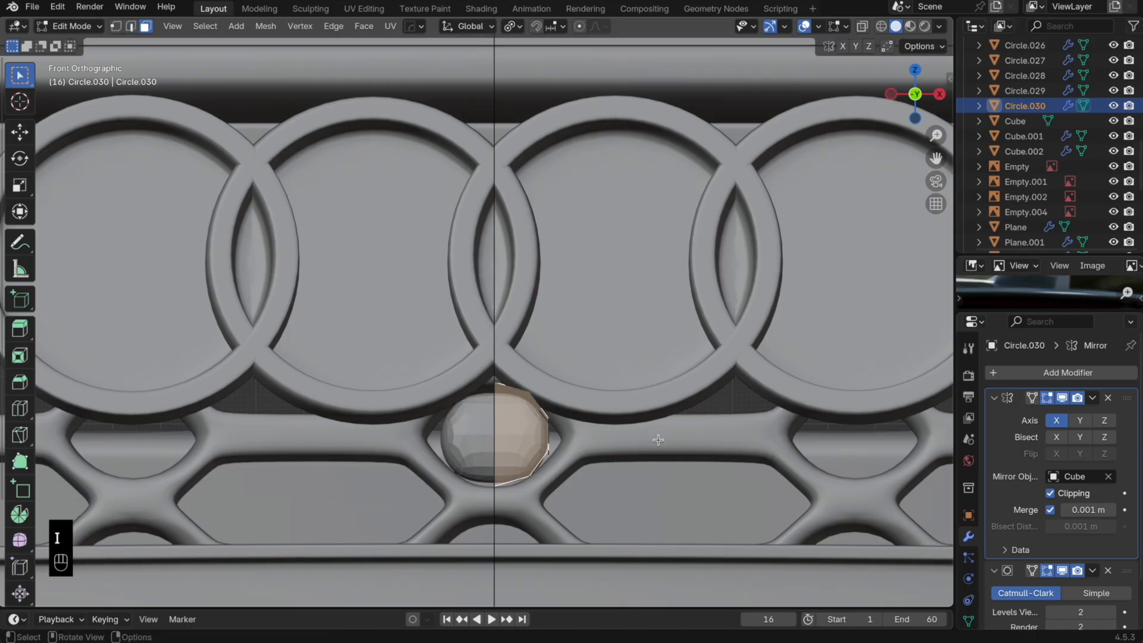
key("2")
key("x")
left_click(521, 443)
Step: Snap the inner rim's top and bottom end vertices to the centre line by moving them along X
middle_click_drag(583, 449, 500, 417)
key("1")
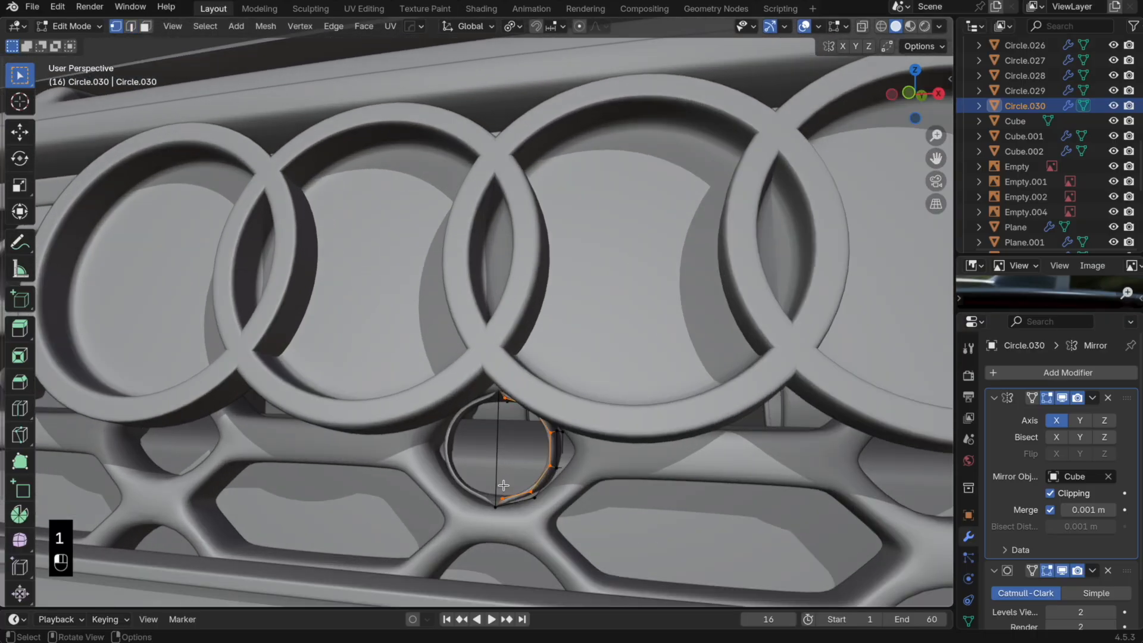
key("alt+z")
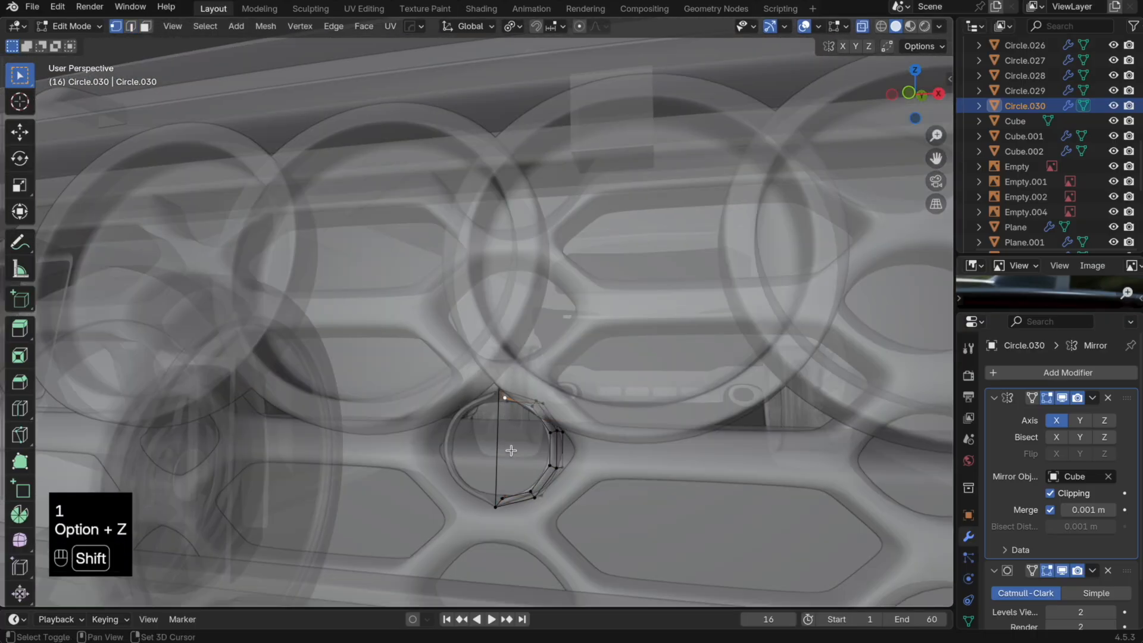
key("alt+z")
key("g")
key("x")
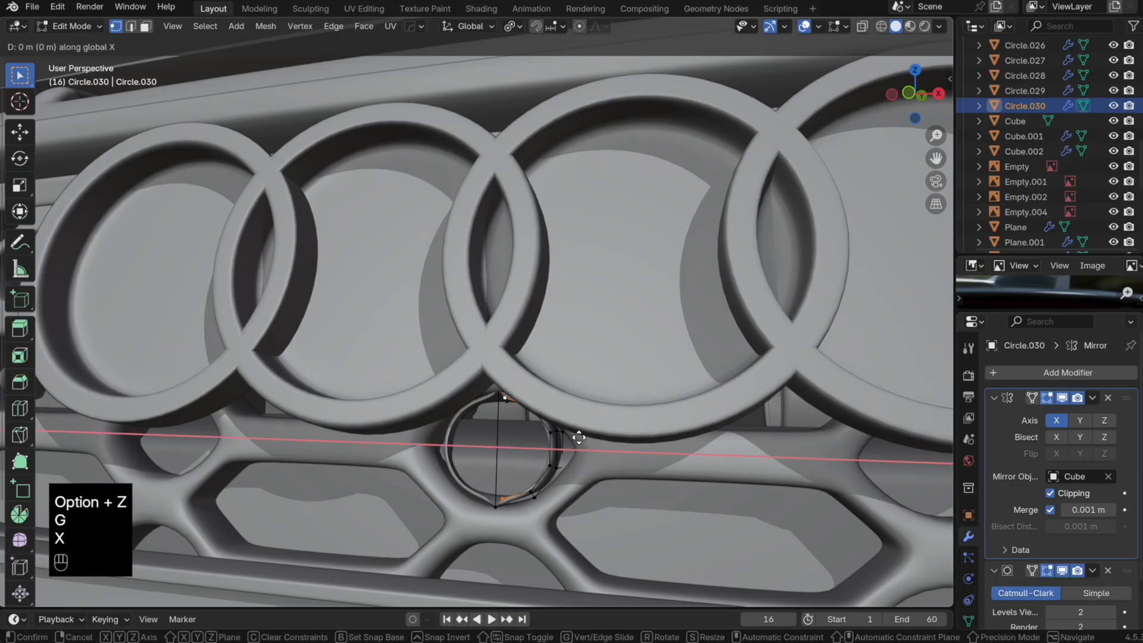
key("Tab")
key("Tab")
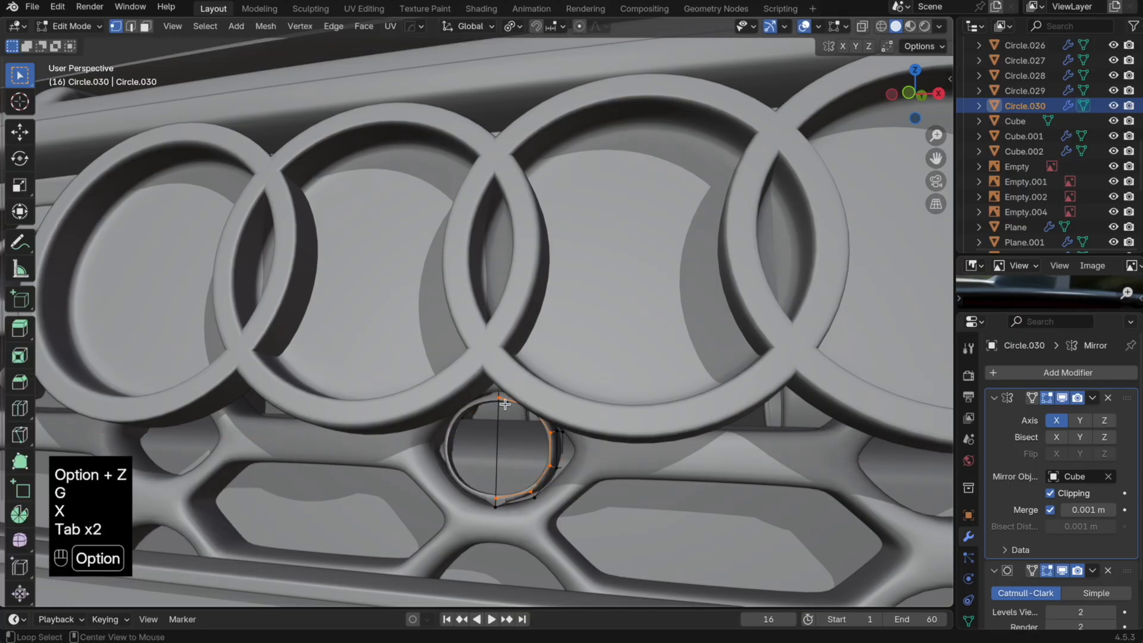
Step: Try to fill the ring's opening and delete its centre-line edge, and undo these attempts
key("f")
key("super+z")
key("super+z")
key("super+z")
key("x")
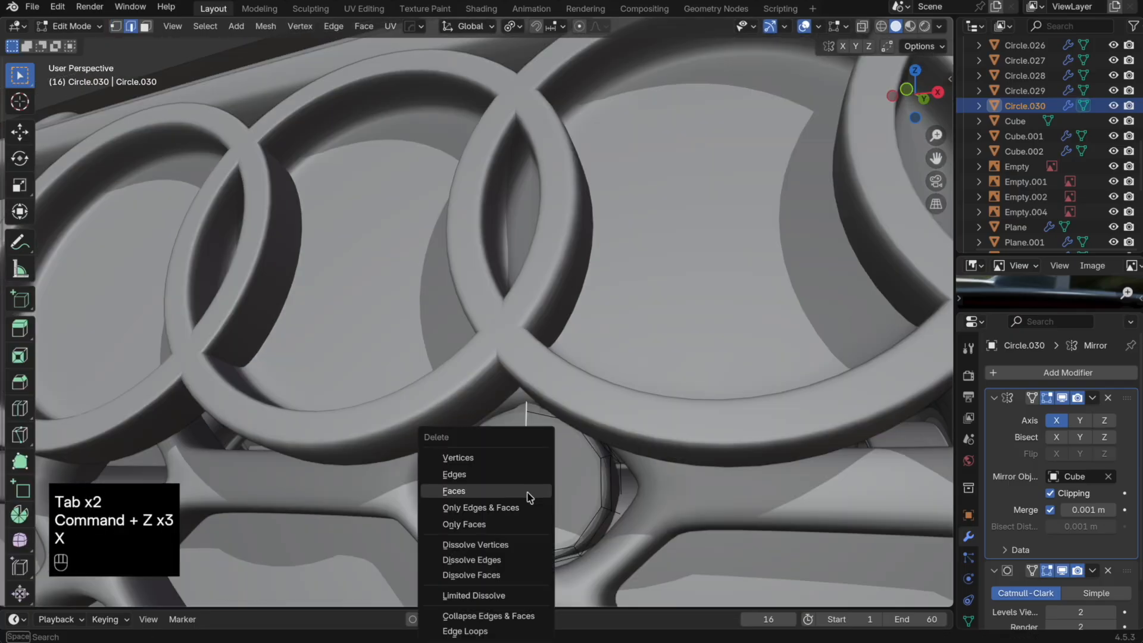
left_click(516, 483)
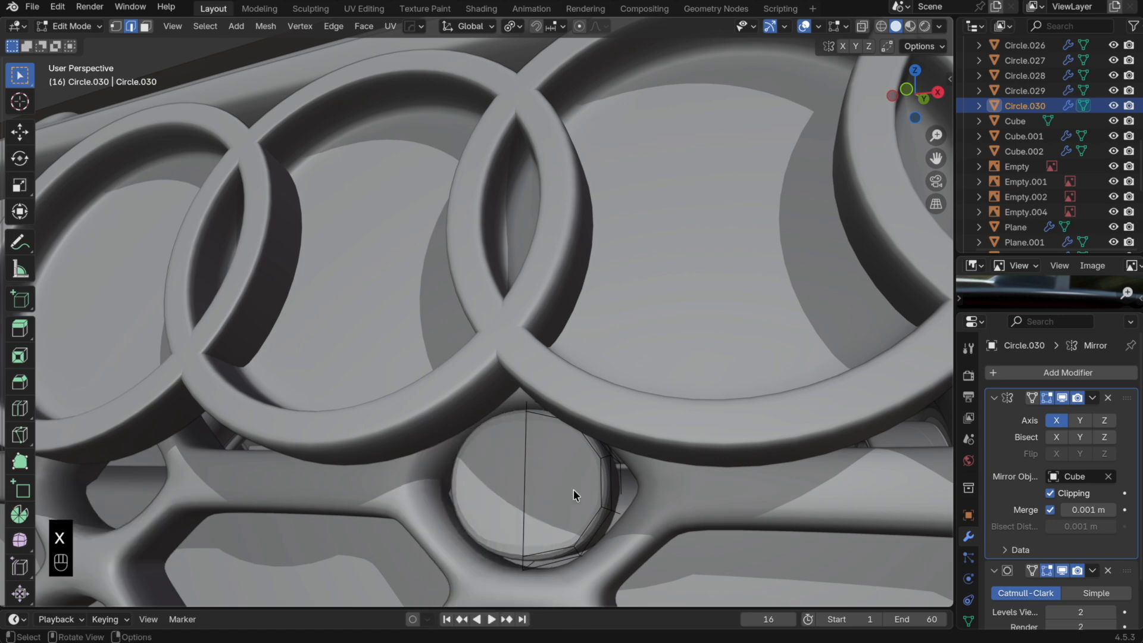
key("Tab")
key("Tab")
key("super+z")
Step: Scale the ring's inner edge loop to 0.862 and extrude it along Y
key("s")
left_click(643, 519)
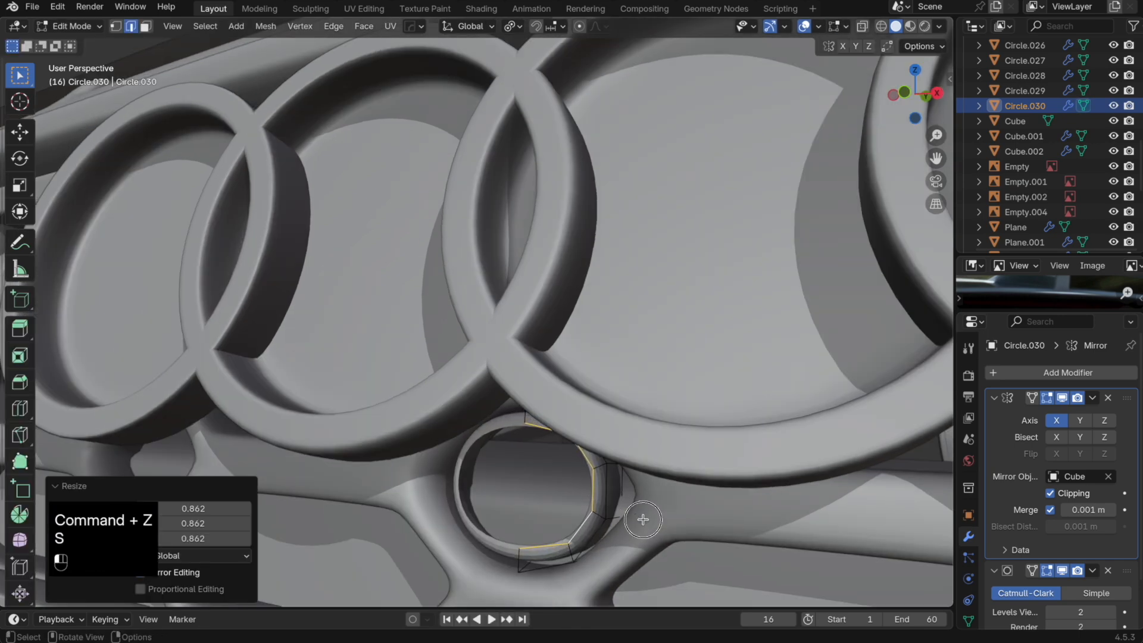
key("e")
key("y")
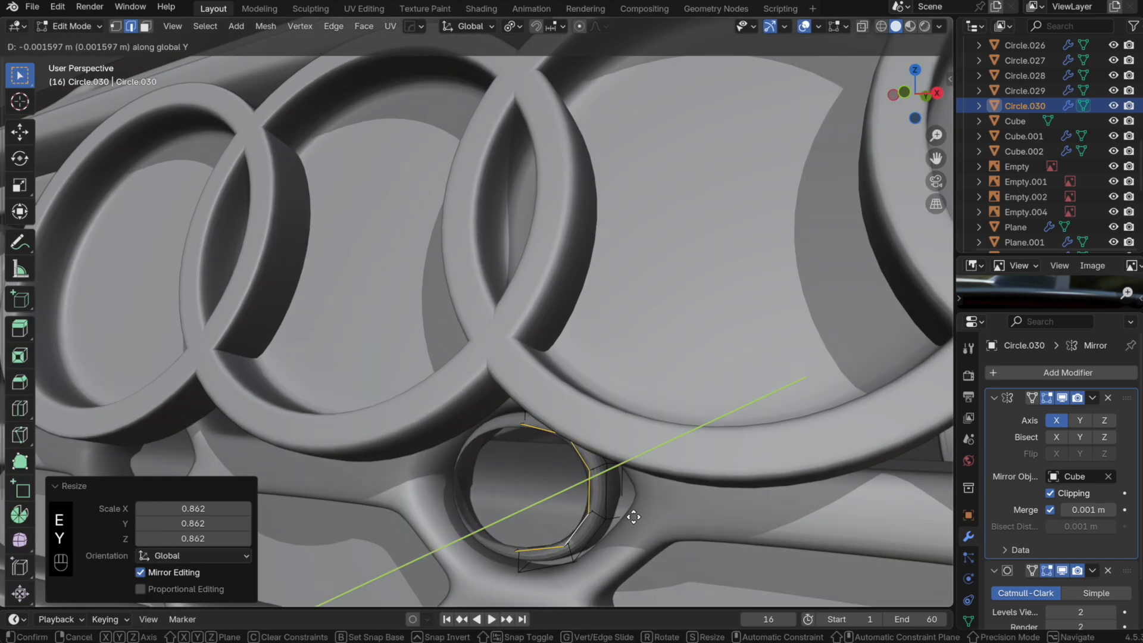
left_click(656, 499)
key("Tab")
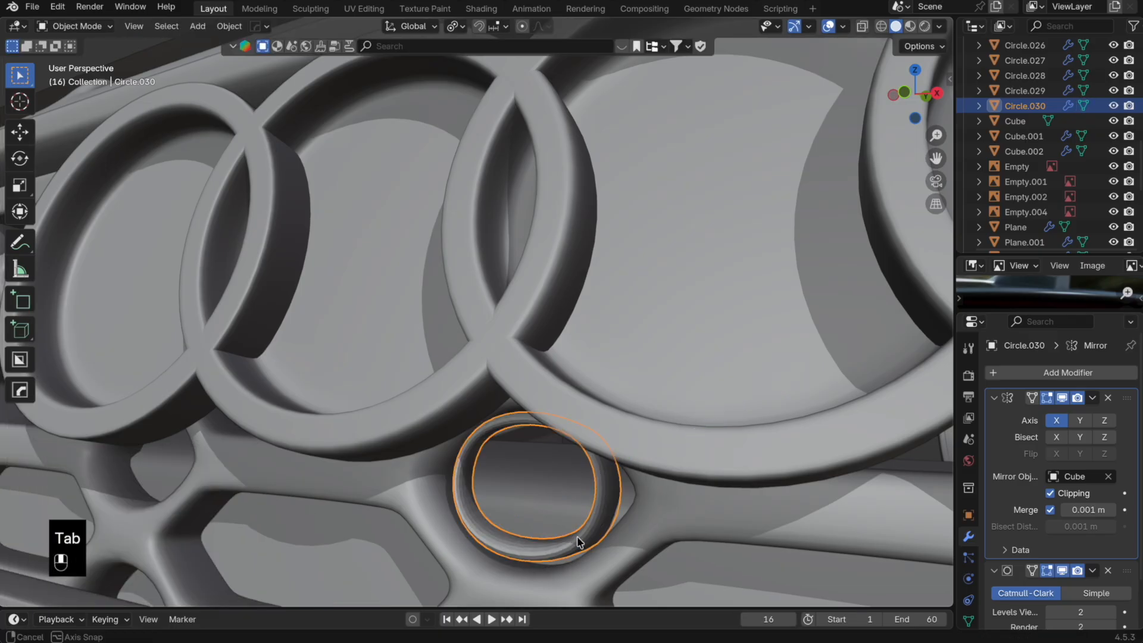
middle_click_drag(581, 539, 596, 526)
key("Tab")
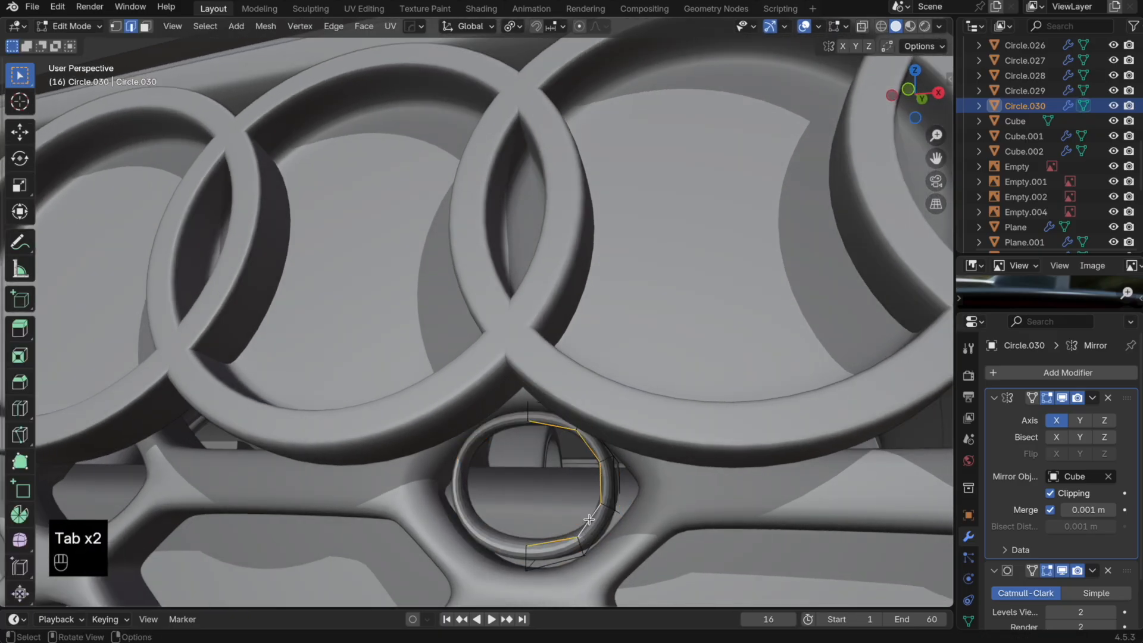
Step: Duplicate the ring's inner edge loop in place, scale the copy down slightly and fill it with a face
key("shift+d")
right_click(595, 517)
key("s")
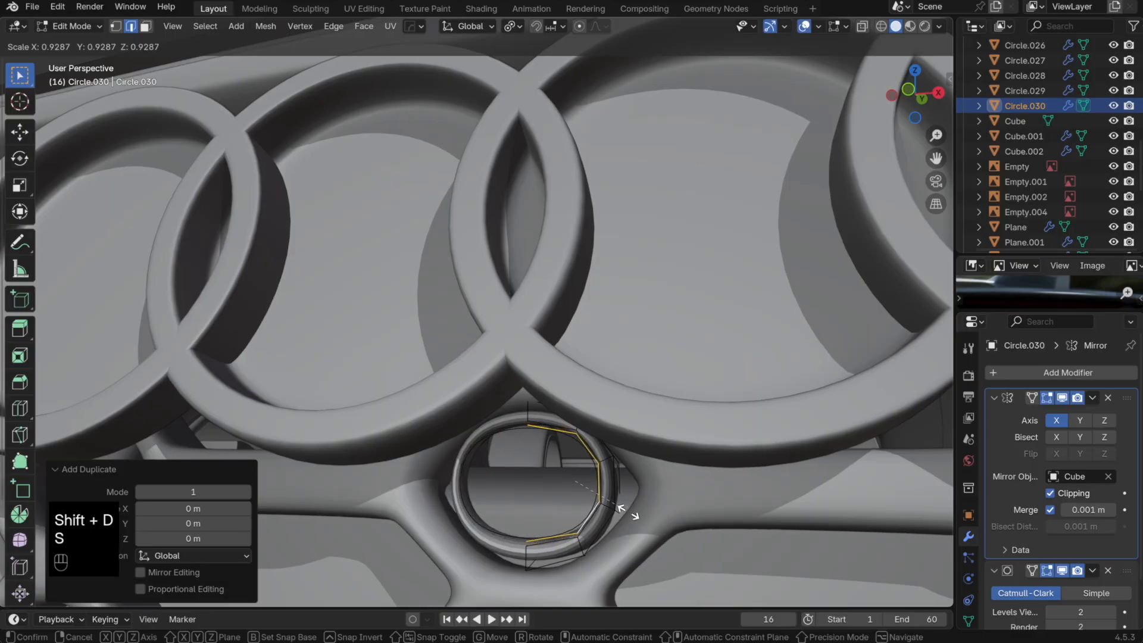
left_click(626, 512)
key("f")
key("Tab")
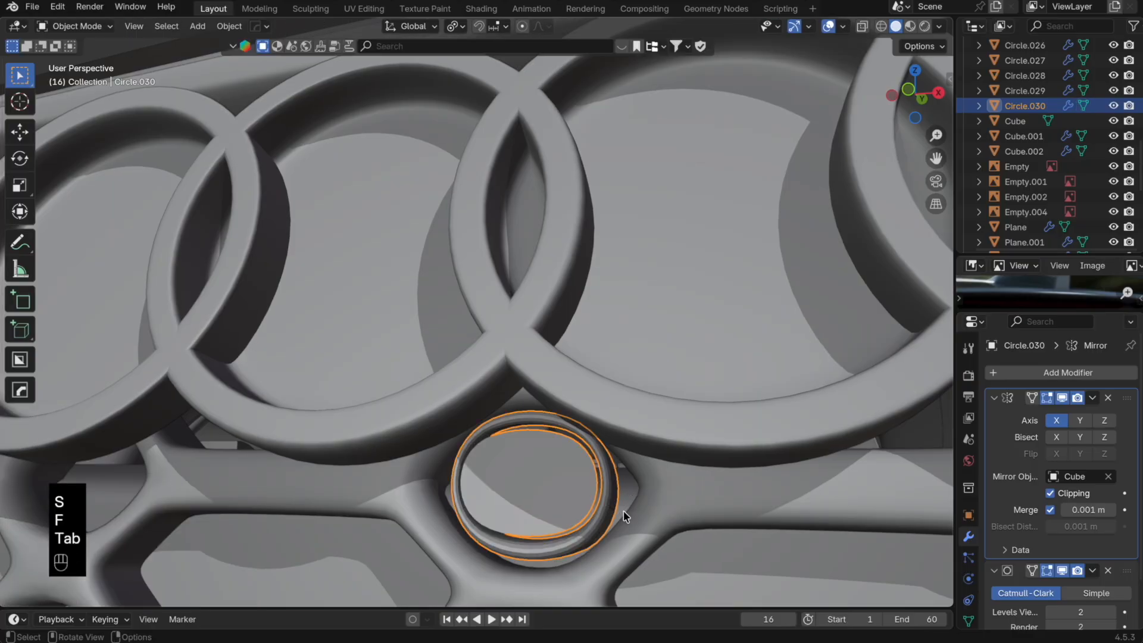
key("Tab")
Step: Extrude the inner disc's edge loop about 0.0034 m along Y
middle_click_drag(624, 512, 591, 492)
key("2")
key("e")
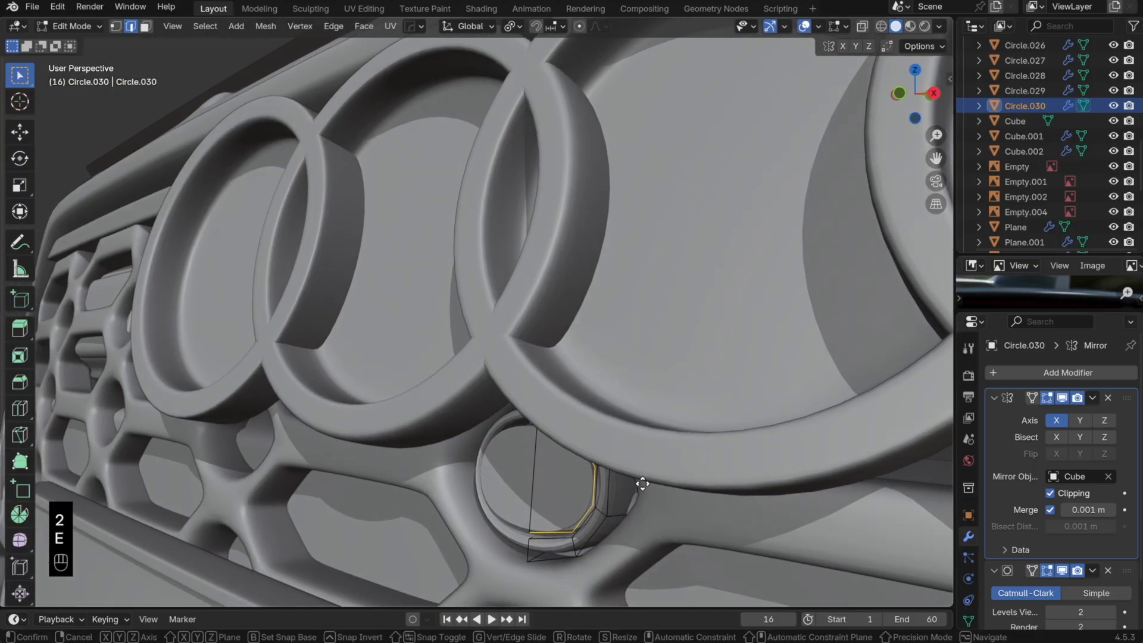
key("y")
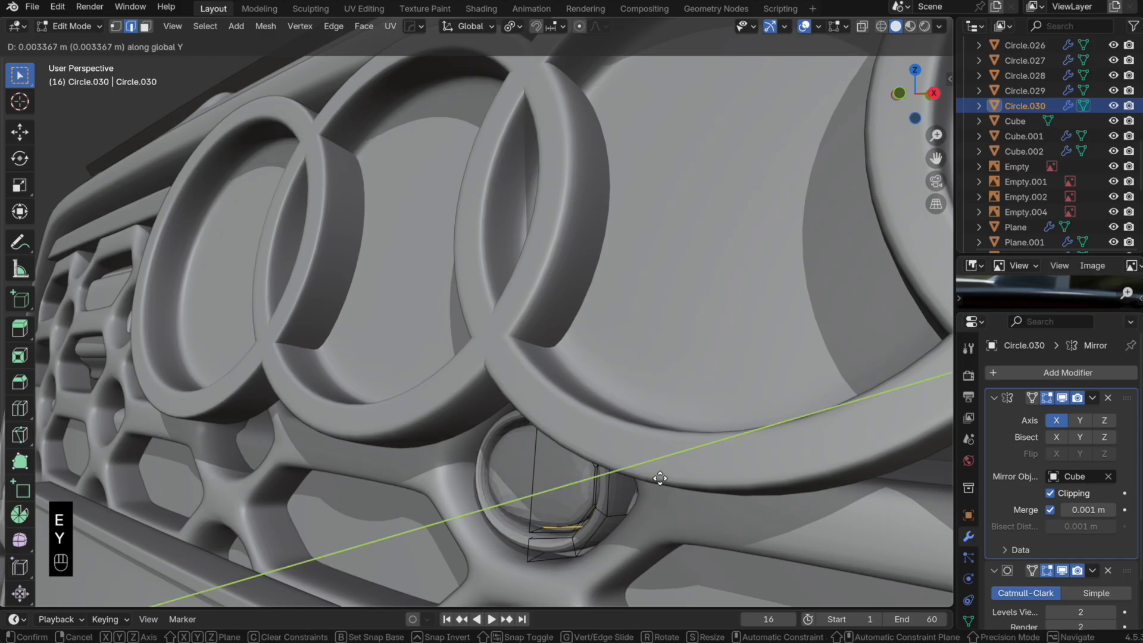
left_click(659, 478)
Step: Scale the ring's top and bottom centre-line vertices to 0.727 in front view
key("KP_1")
key("s")
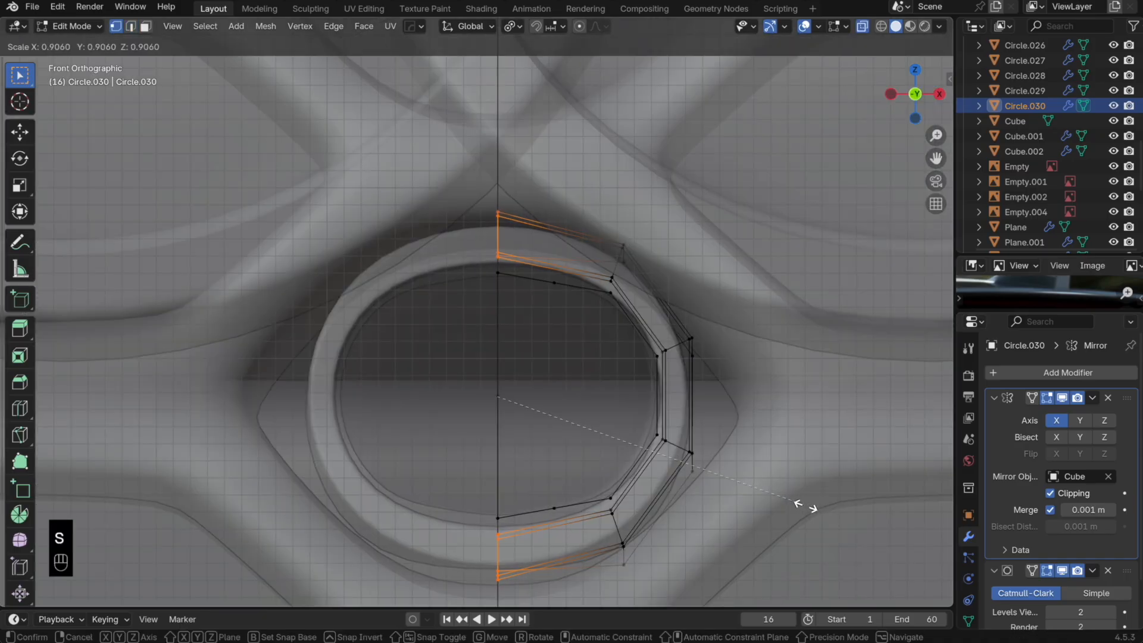
left_click(741, 489)
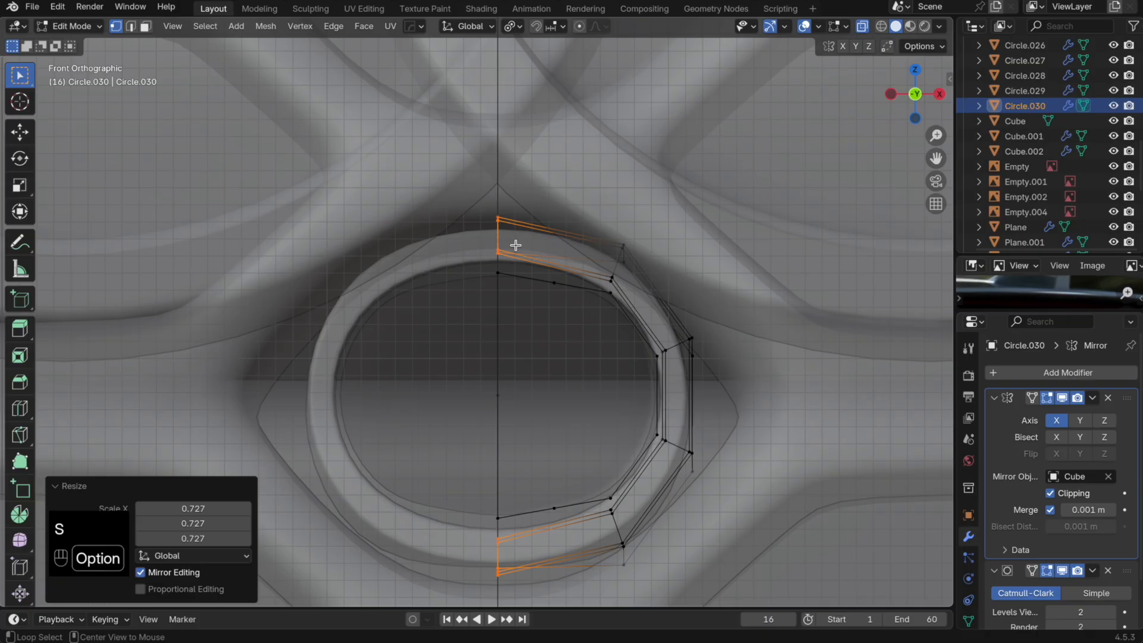
Step: Move the ring's top centre vertices -0.000754 m along Z and adjust the bottom centre vertices along Z
key("alt+z")
key("g")
key("z")
left_click(677, 307)
key("alt+z")
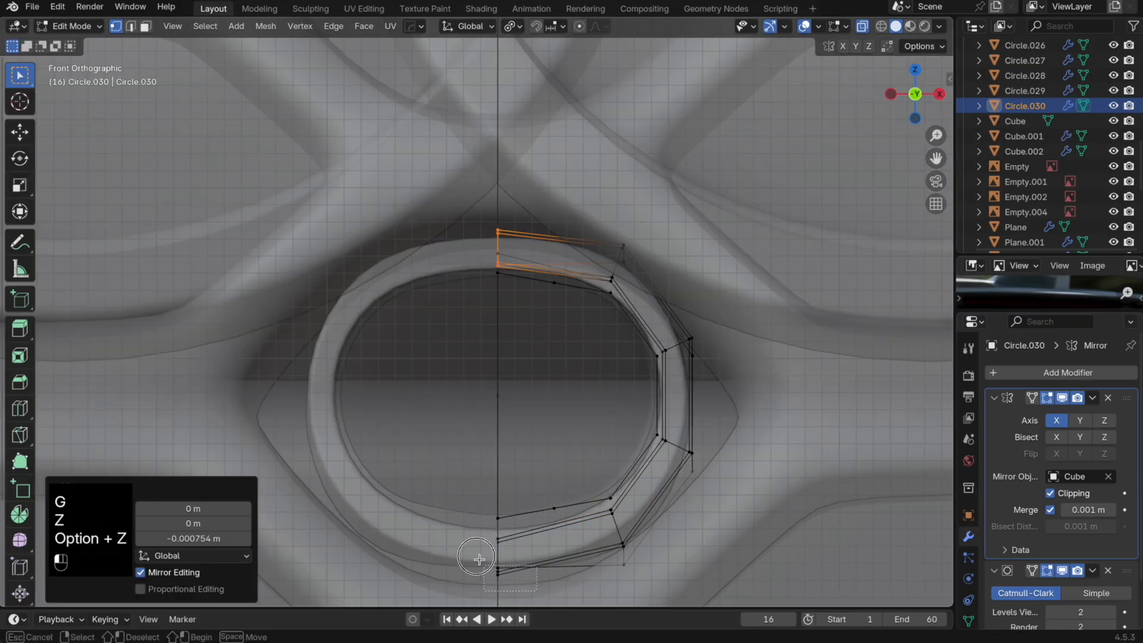
left_click_drag(479, 560, 456, 531)
key("alt+z")
key("g")
key("z")
left_click(648, 534)
key("Tab")
Step: Examine the ring detail, emblem, grille and the whole front end of the car from several angles
scroll(593, 425, "down", 12)
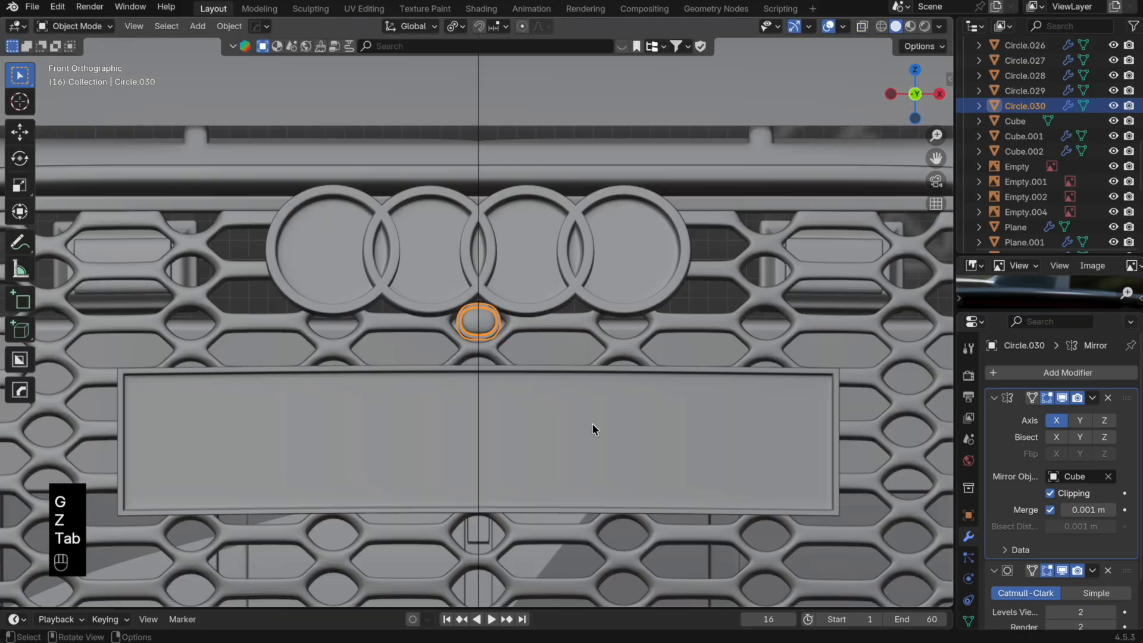
scroll(591, 422, "down", 4)
middle_click_drag(592, 423, 265, 369)
scroll(502, 405, "up", 4)
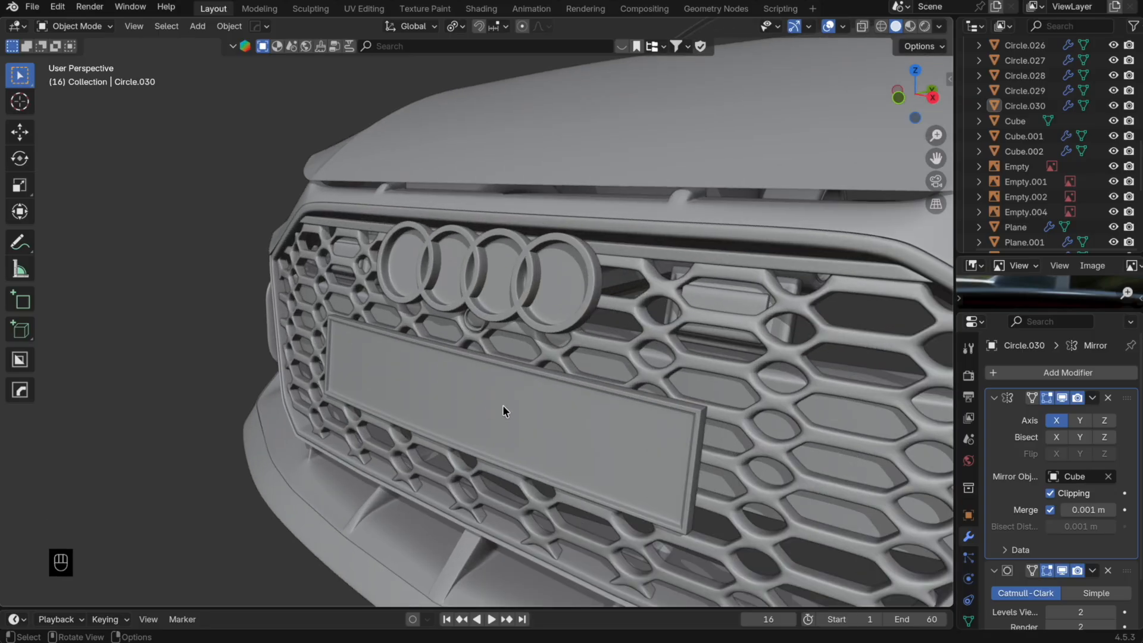
scroll(503, 408, "up", 9)
key("ctrl+alt+s")
scroll(500, 421, "down", 12)
middle_click_drag(501, 420, 624, 448)
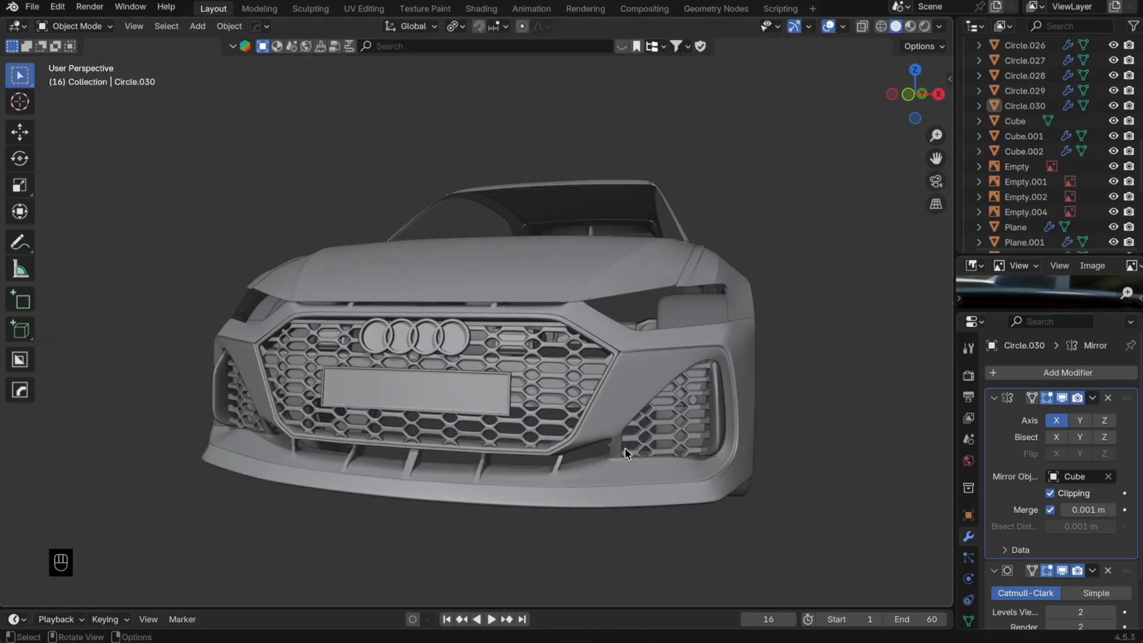
Step: Compare the front view of the side air intake with the reference photo audi-rs6-avant-gt-2024-21 (1).jpg
left_click(897, 99)
left_click(940, 99)
scroll(668, 424, "up", 3)
middle_click_drag(550, 591, 418, 546, "shift")
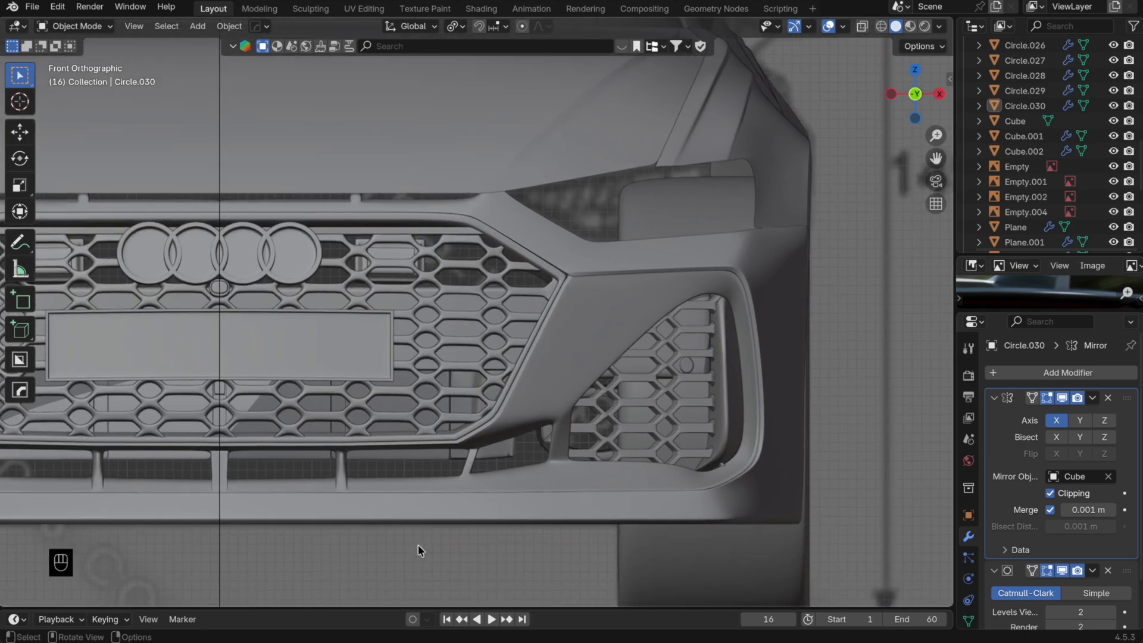
left_click(43, 639)
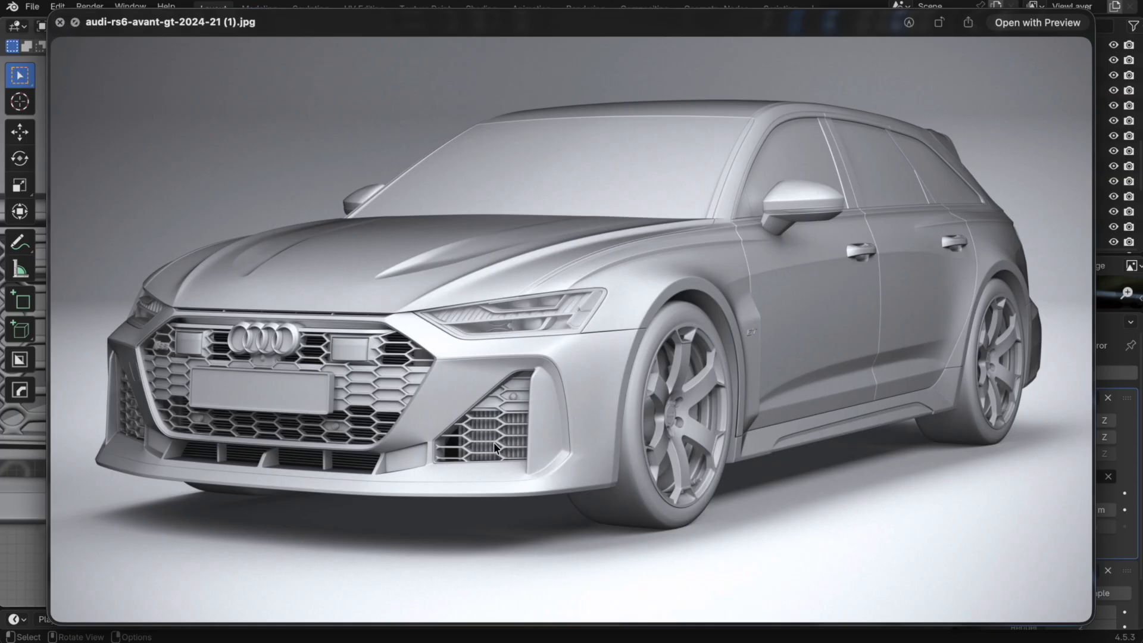
key("space")
left_click(509, 449)
Step: Duplicate the side air intake's backing panel, moving the copy about -0.094 m along Z and -0.15262 m along X
left_click(660, 340)
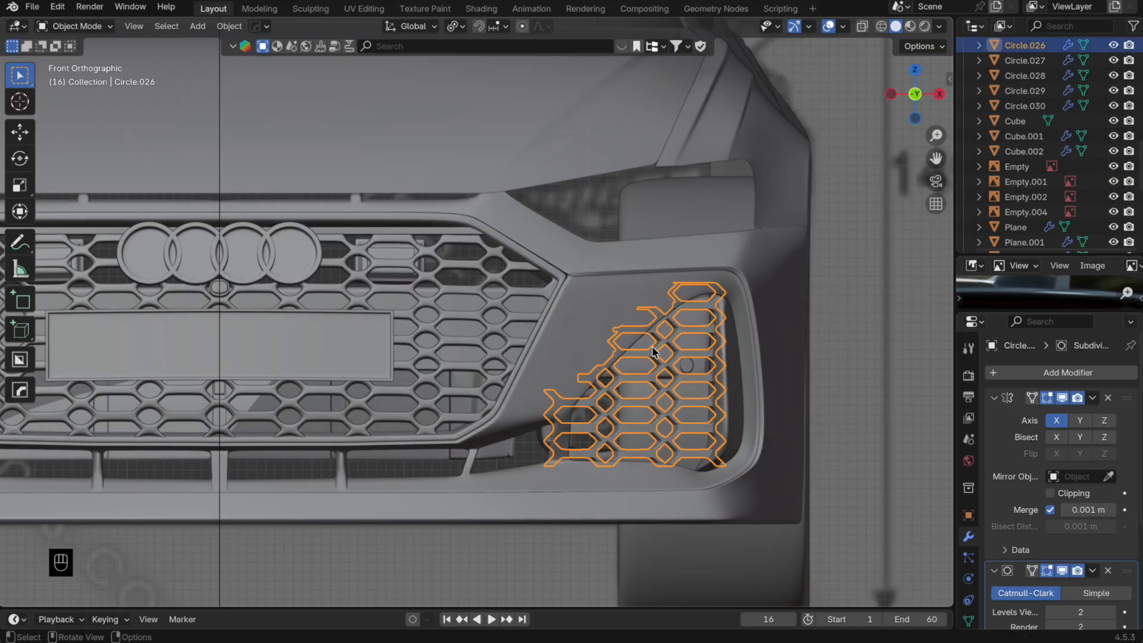
left_click(666, 341, "shift")
key("Tab")
key("a")
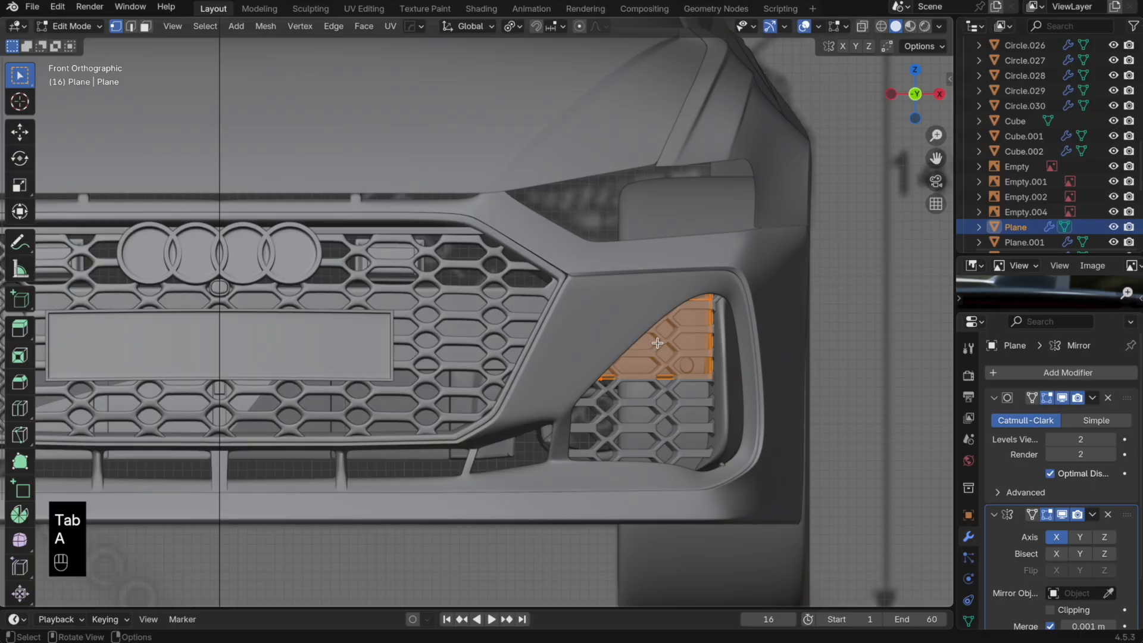
key("shift+d")
key("z")
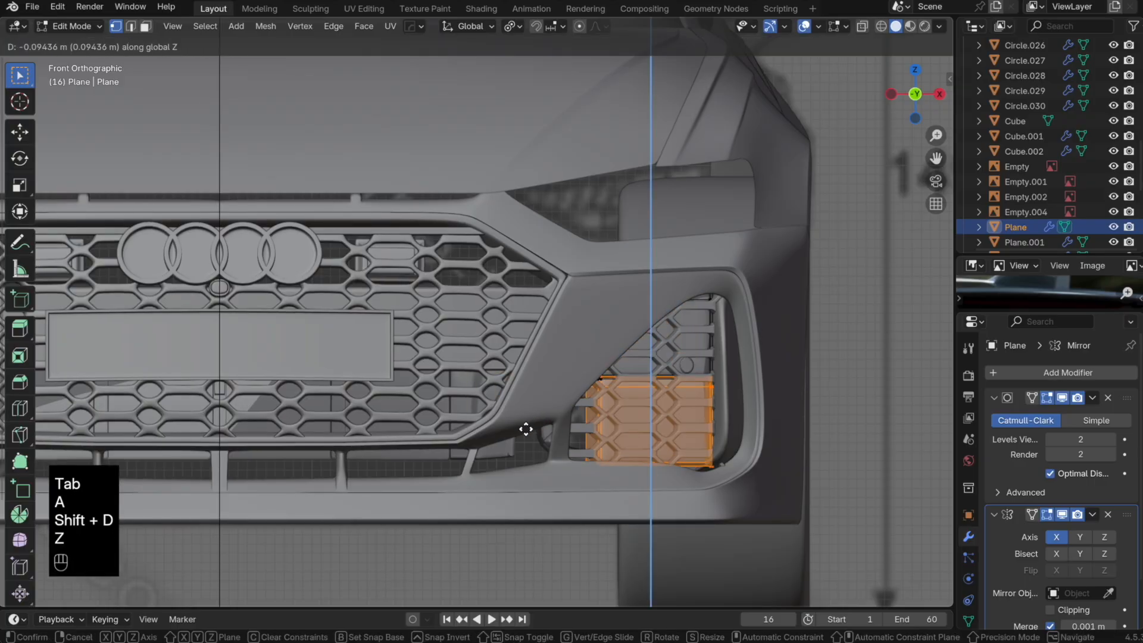
left_click(526, 429)
key("g")
key("x")
left_click(393, 430)
Step: Move the copied panel forward along Y in top view, towards the front bumper
middle_click_drag(393, 430, 539, 478)
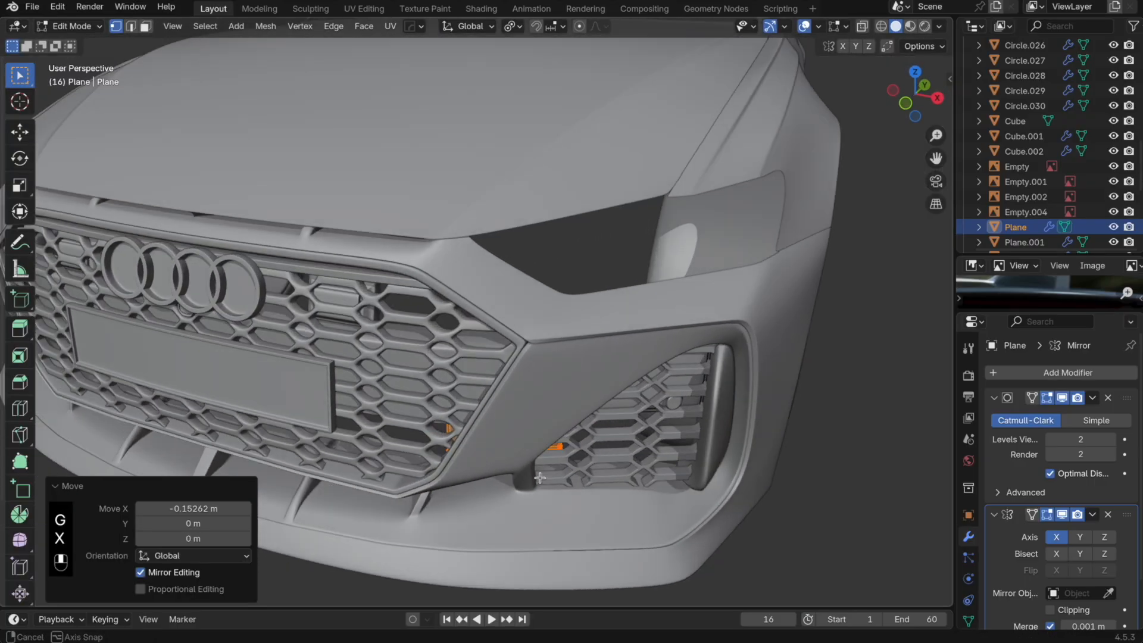
key("alt+z")
key("KP_7")
key("g")
key("y")
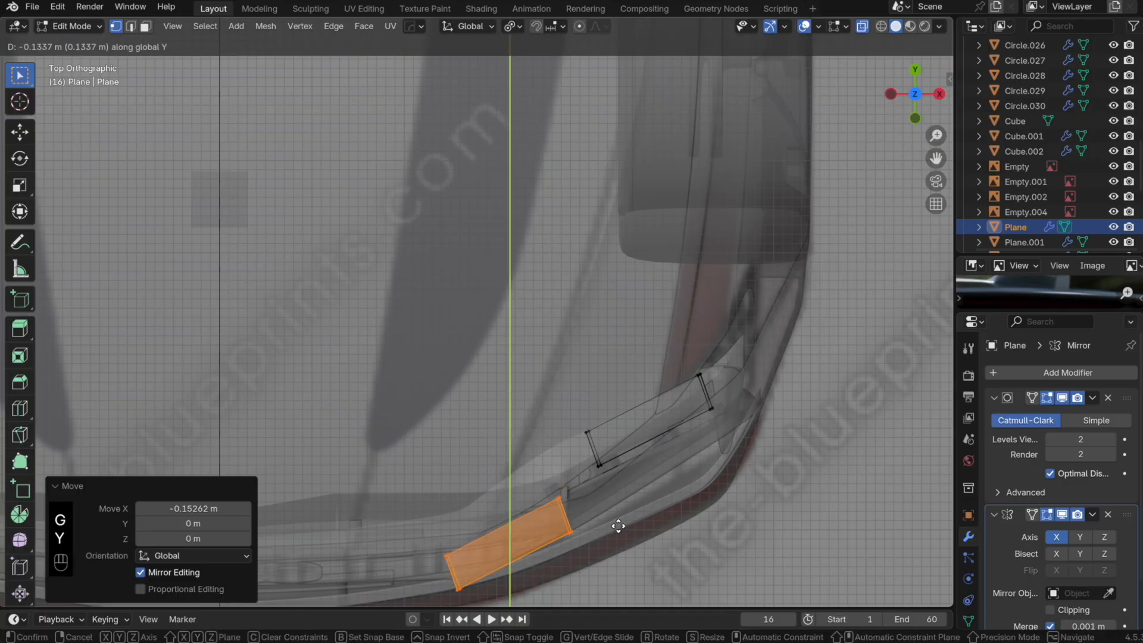
left_click(623, 512)
Step: Move the copied panel -0.010888 m along Z and 0.036906 m along Y into the opening beside the lower grille
middle_click_drag(623, 512, 578, 491)
key("alt+z")
key("g")
key("z")
left_click(589, 457)
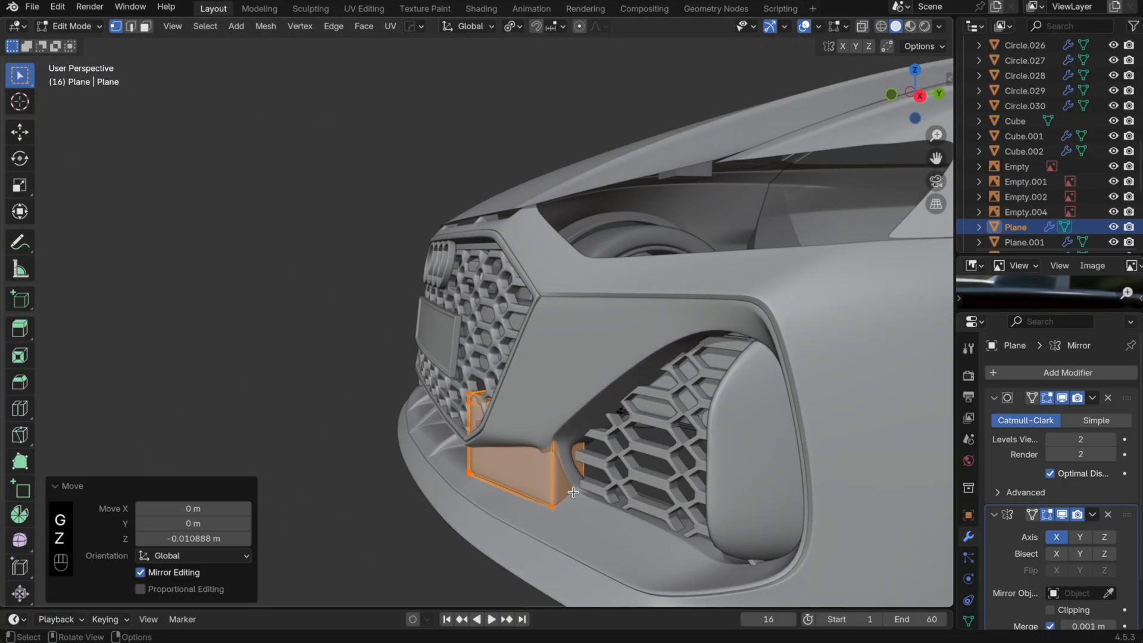
key("g")
key("y")
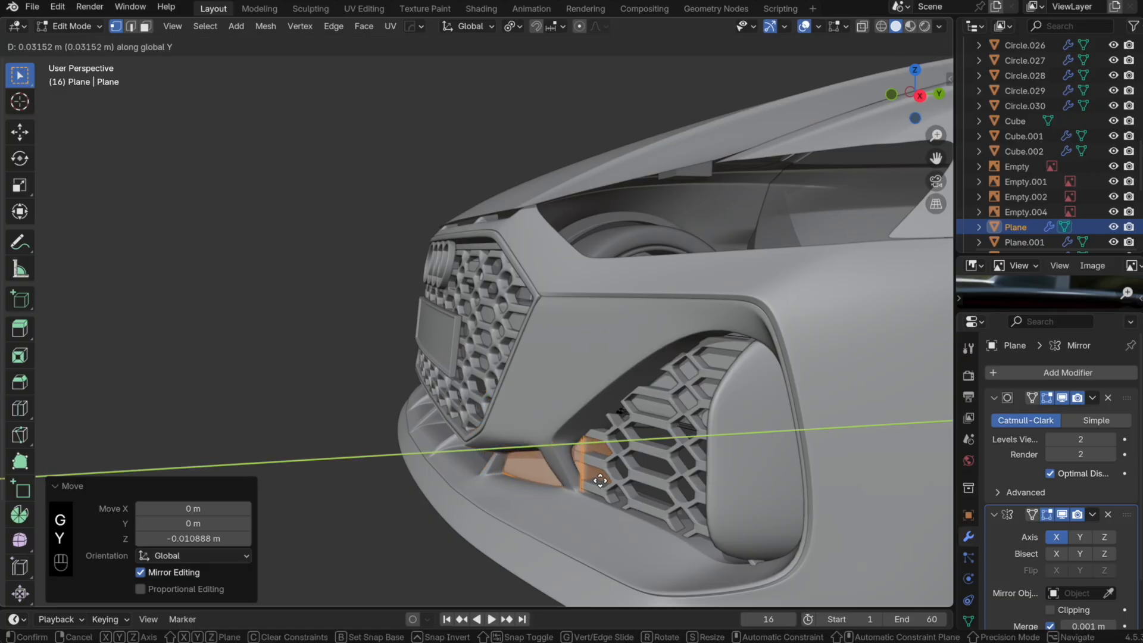
left_click(604, 478)
Step: Scale the copied panel to 0.659 along X and move it about -0.004 m along X
middle_click_drag(604, 478, 739, 441)
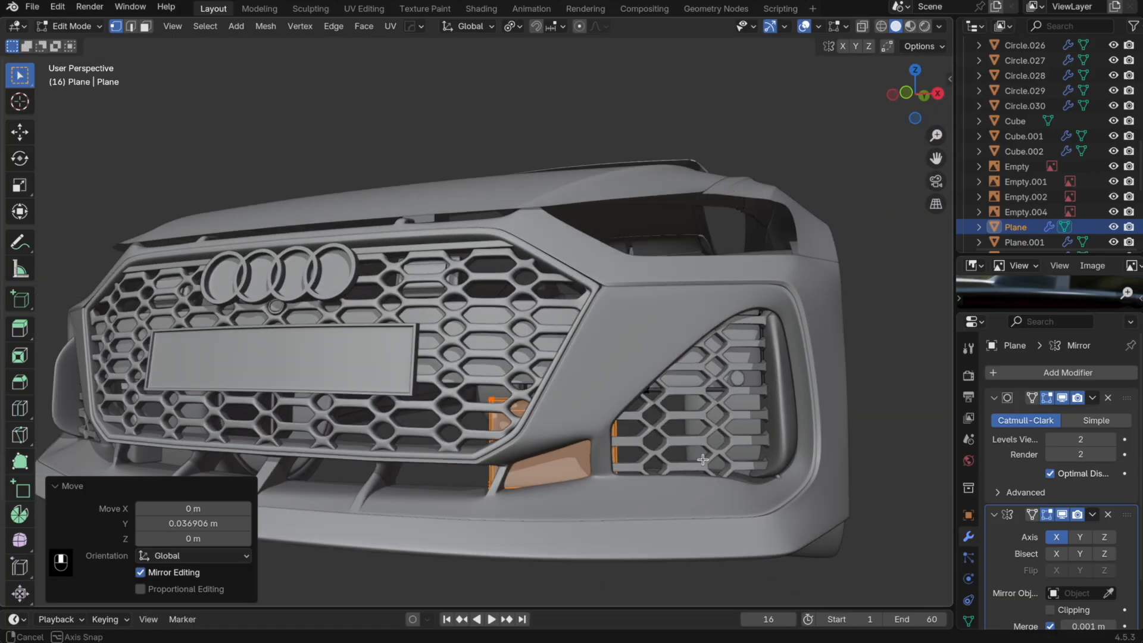
key("alt+z")
key("s")
key("x")
left_click(678, 422)
key("alt+z")
key("g")
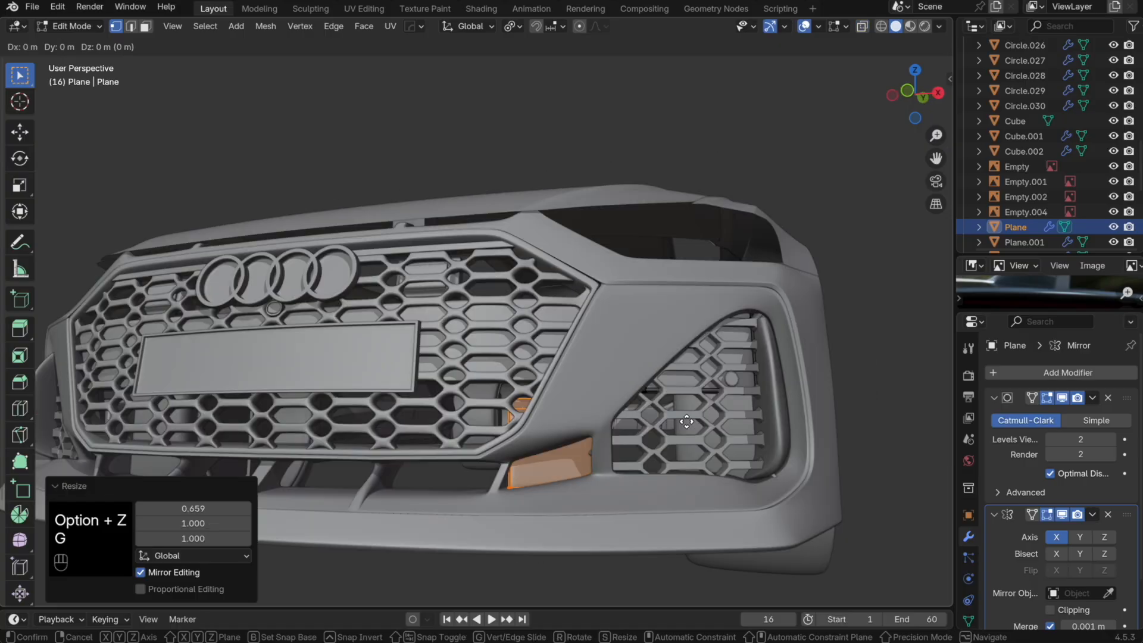
key("x")
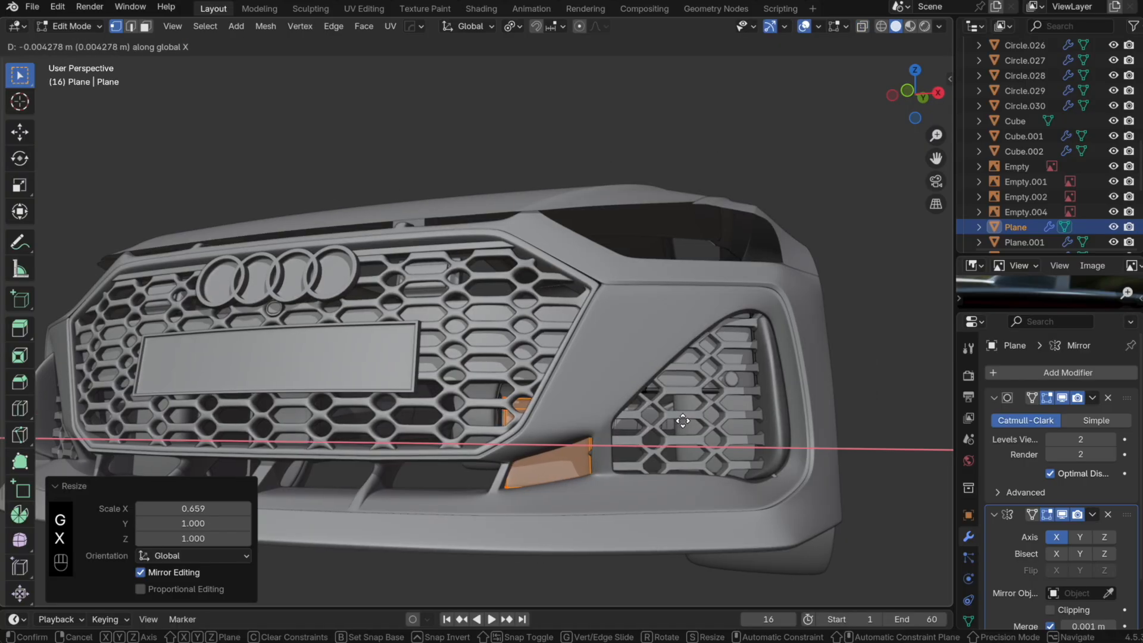
left_click(682, 421)
Step: Lower the copied panel's upper vertices by 0.046154 m along Z in front view
key("Tab")
left_click(893, 95)
left_click(939, 94)
key("alt+z")
scroll(676, 465, "up", 2)
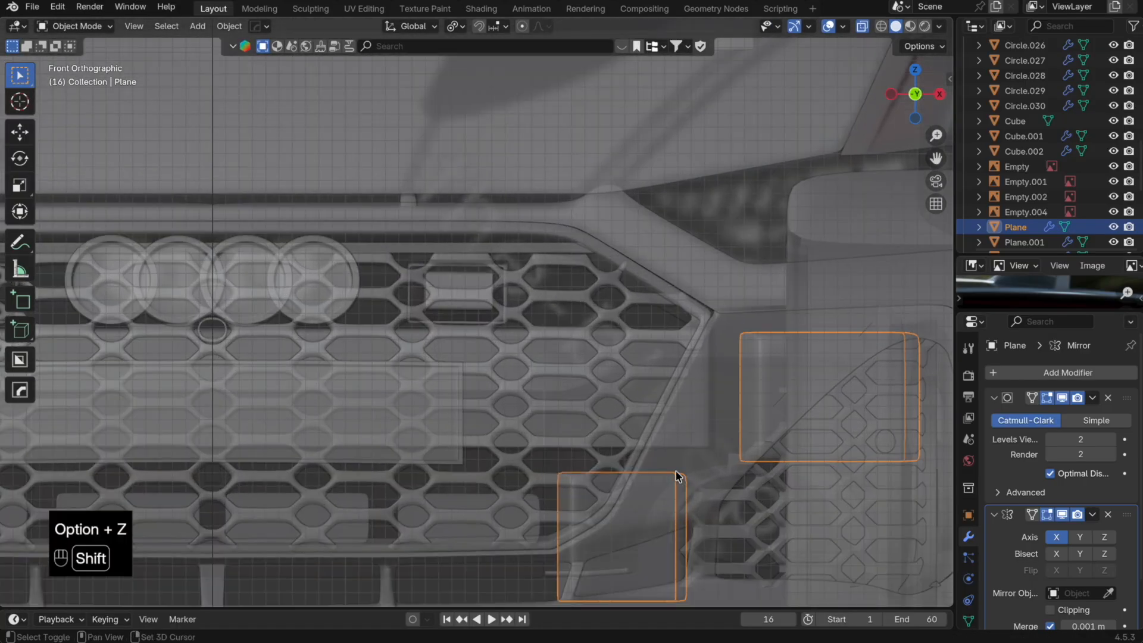
middle_click_drag(677, 476, 605, 378, "shift")
key("Tab")
key("alt+z")
key("g")
key("z")
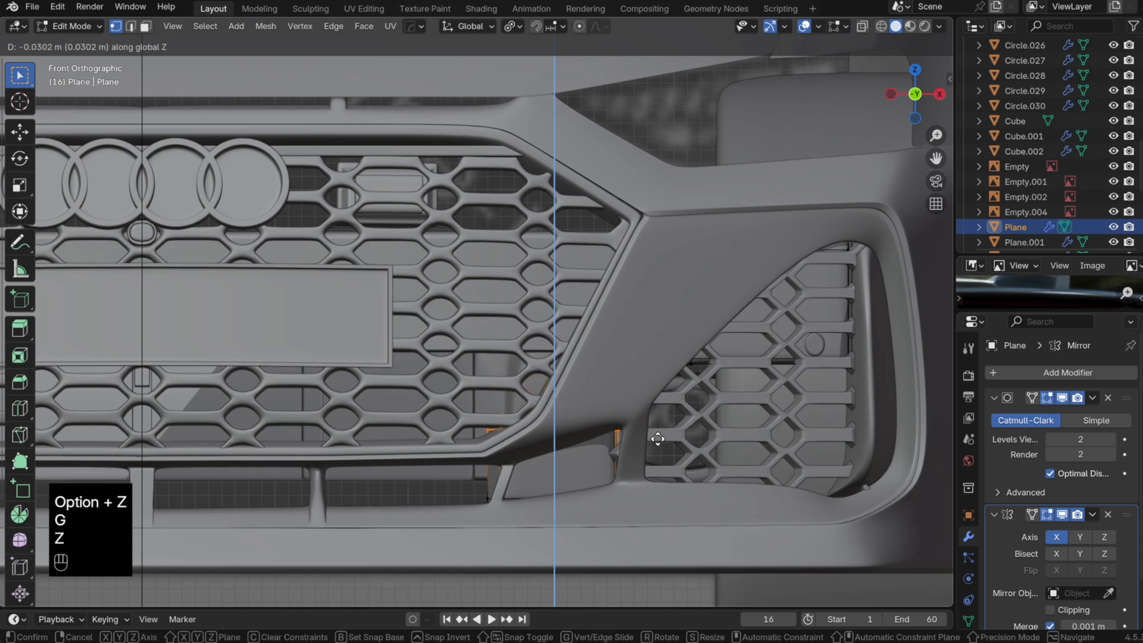
left_click(661, 451)
Step: Raise the copied panel's upper outer corner vertices about 0.02 m along Z to follow the sloping opening
key("alt+z")
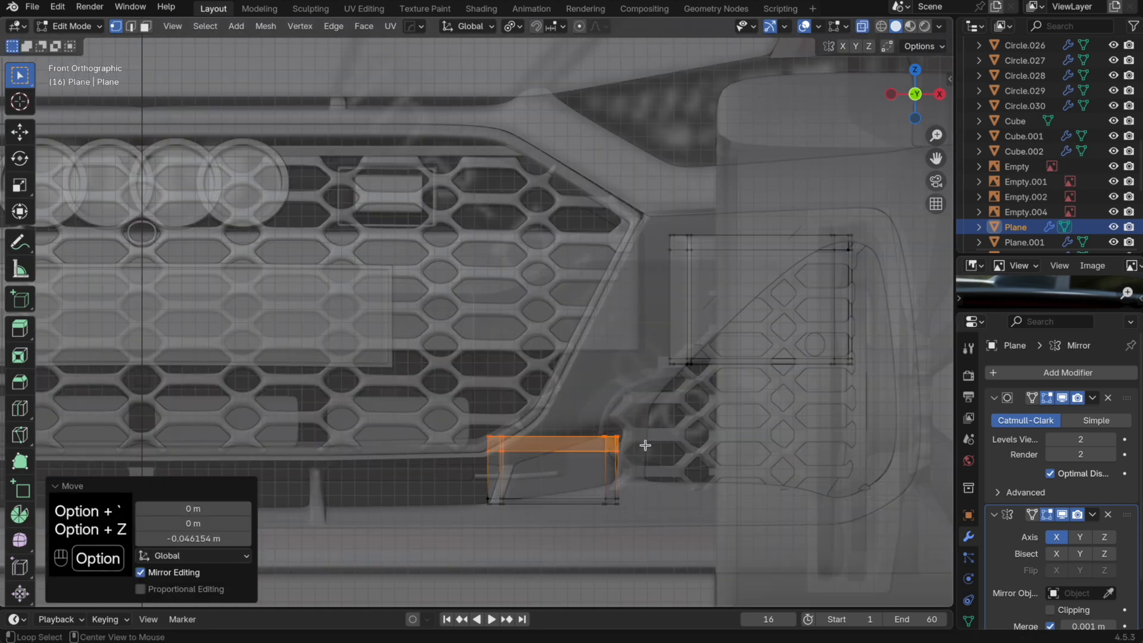
key("g")
key("z")
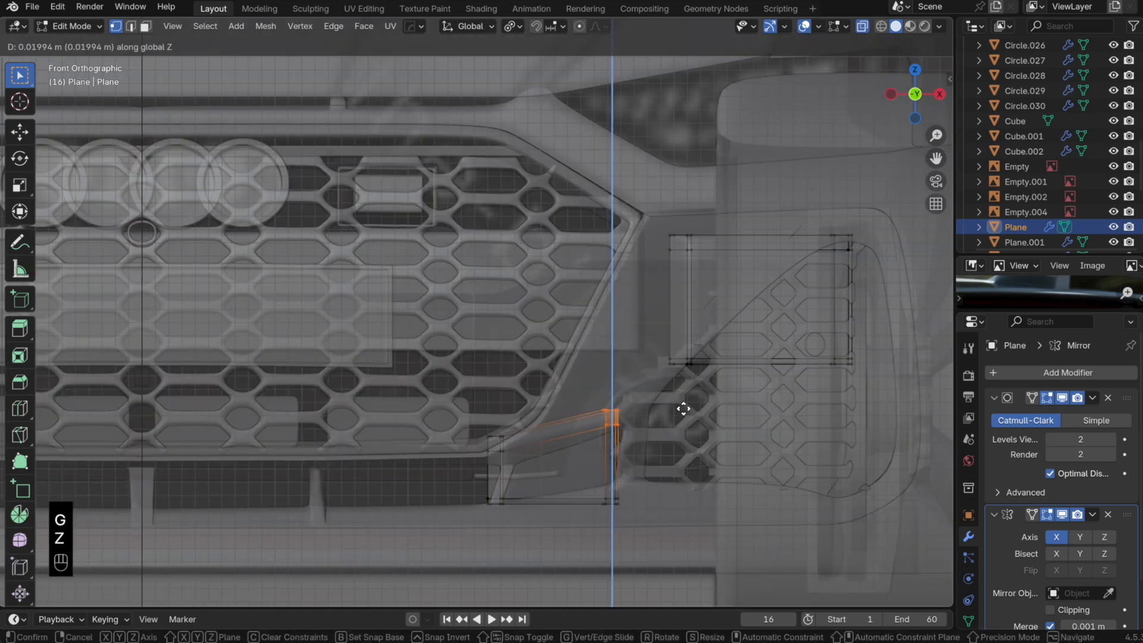
left_click(685, 407)
Step: Move the copied panel's outer side vertices 0.010826 m along X behind the bumper strut
key("Tab")
key("Tab")
key("alt+z")
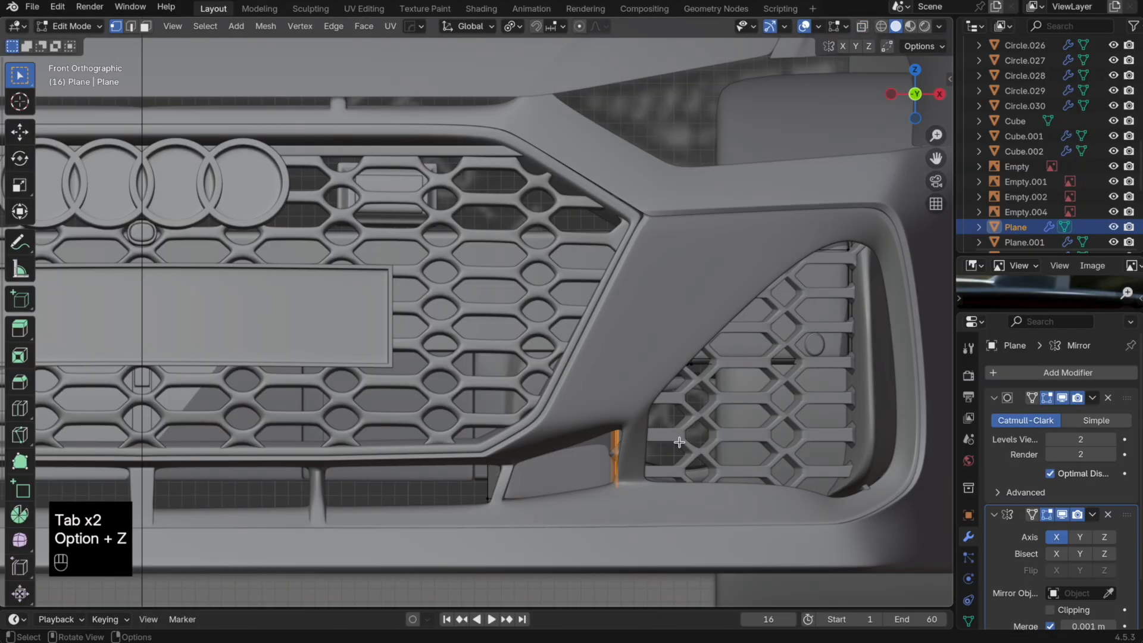
key("g")
key("x")
left_click(691, 435)
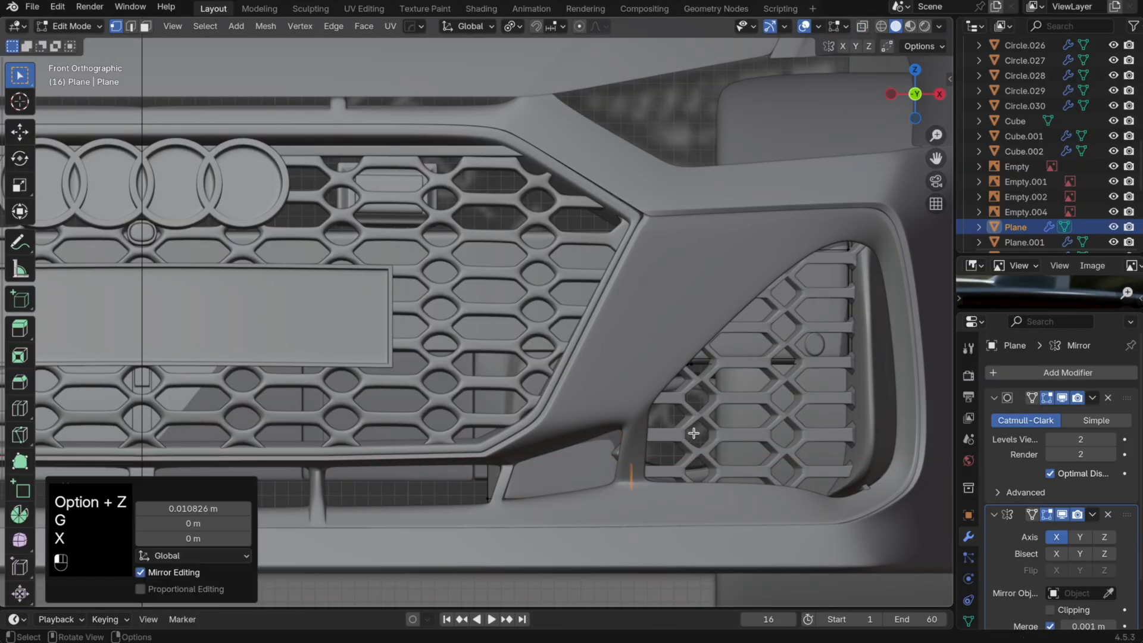
Step: Shift the copied panel's selected vertices along X and save an incremental version of the file
key("Tab")
key("Tab")
key("alt+z")
middle_click_drag(690, 435, 595, 333)
key("g")
key("x")
left_click(645, 392)
key("Tab")
key("alt+z")
left_click(32, 6)
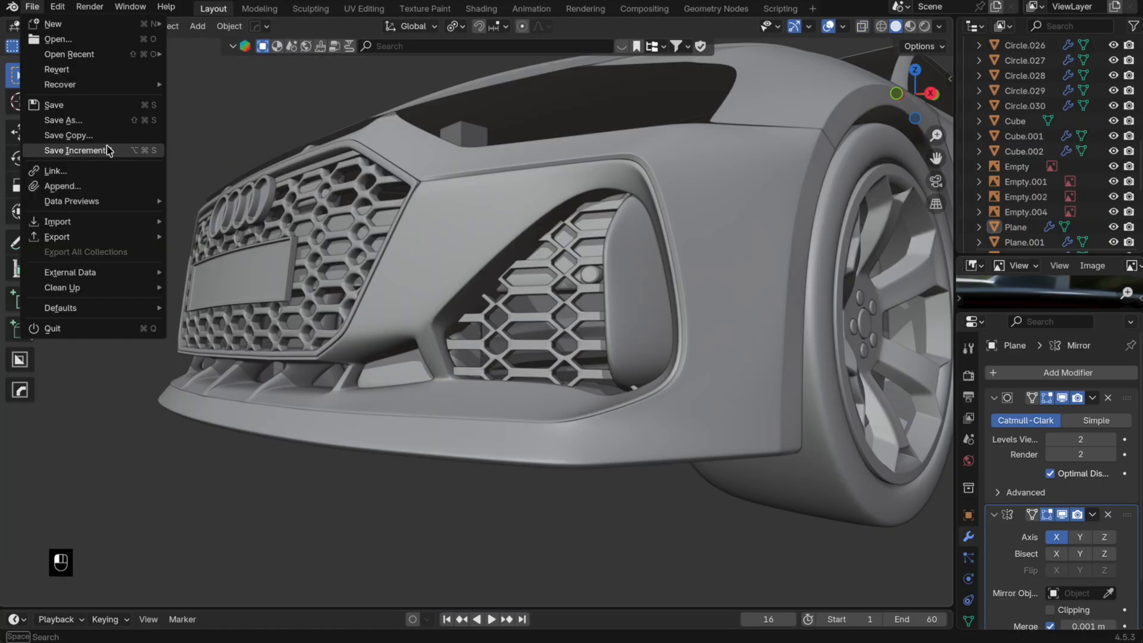
left_click(107, 149)
Step: Move the side intake mesh's protruding lower outer corner piece along Y so it sits behind the bumper surface
middle_click_drag(352, 344, 548, 283)
key("KP_1")
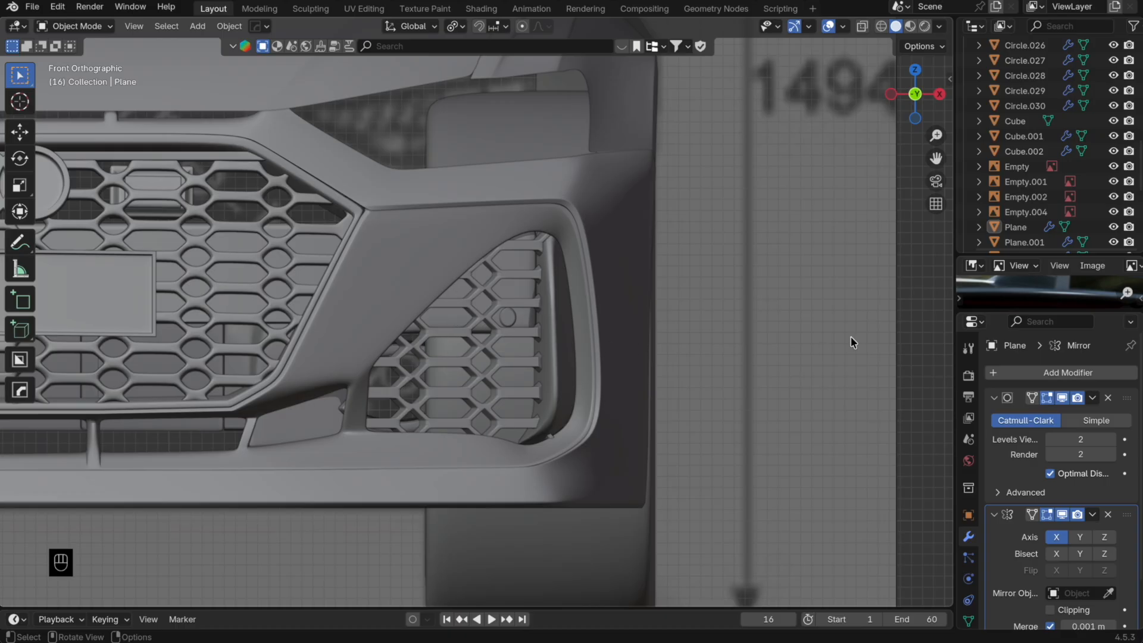
scroll(853, 342, "down", 4)
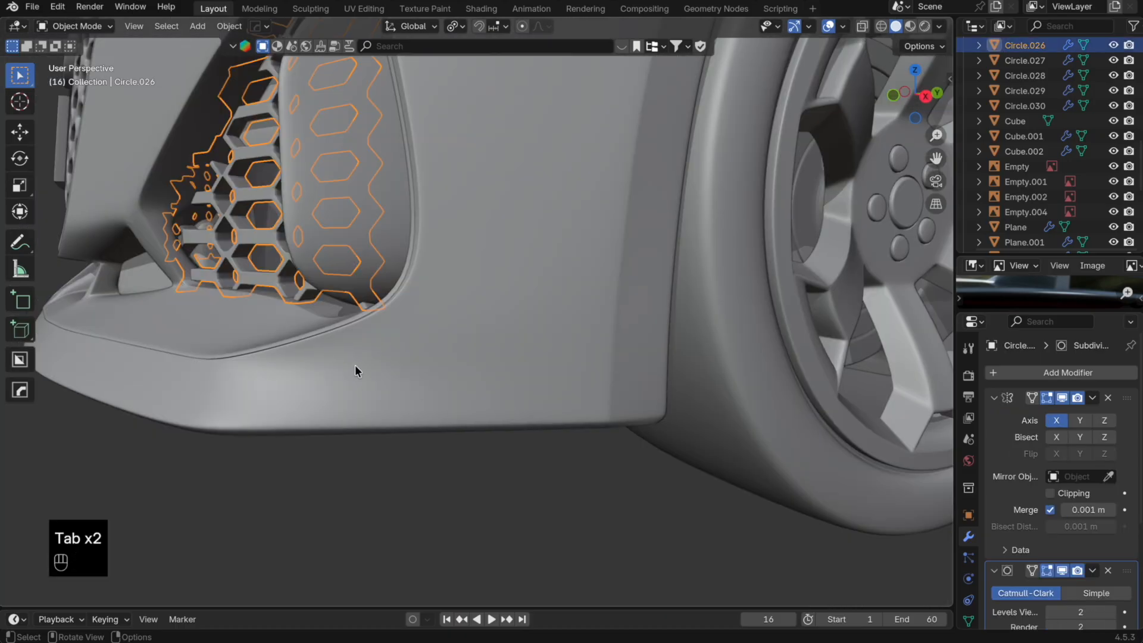
key("Tab")
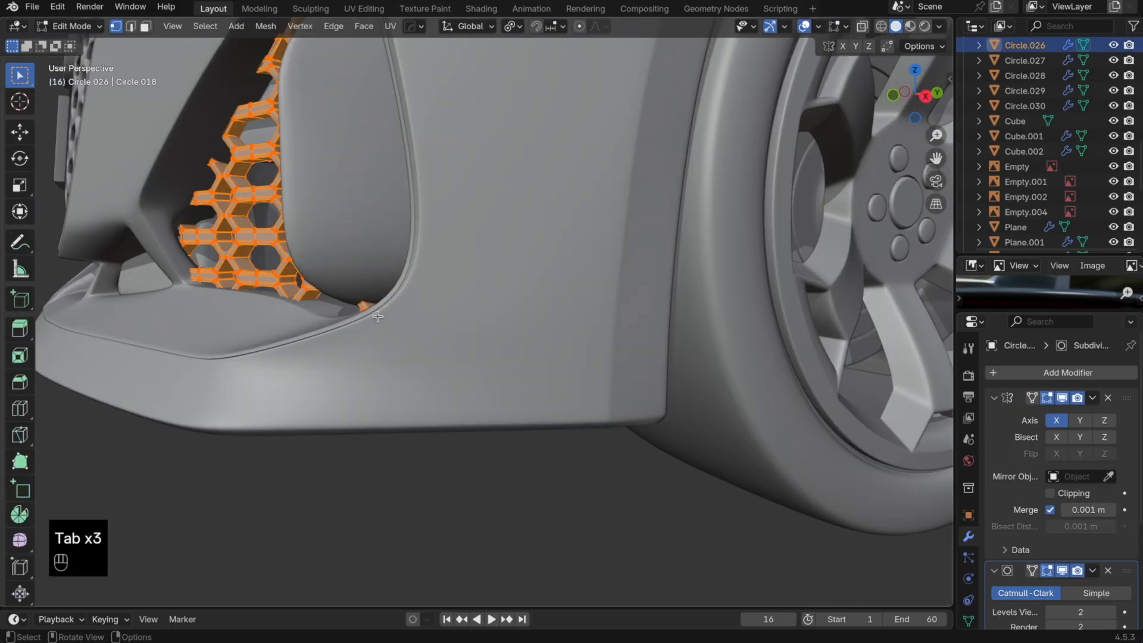
key("alt+z")
key("c")
left_click_drag(364, 301, 365, 300)
key("alt+z")
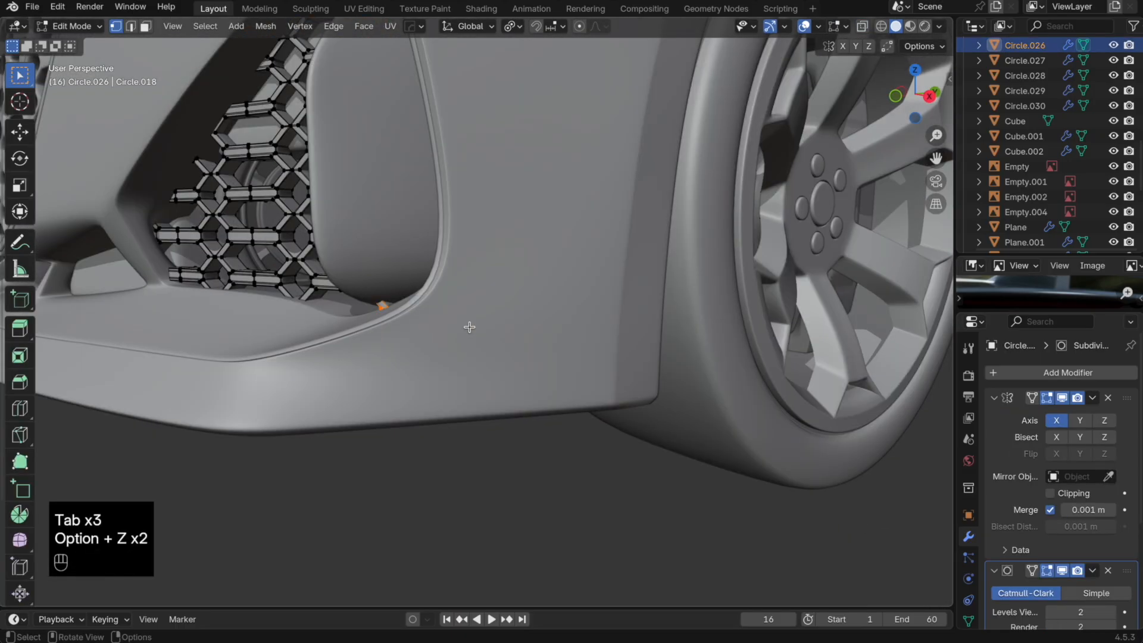
key("g")
key("y")
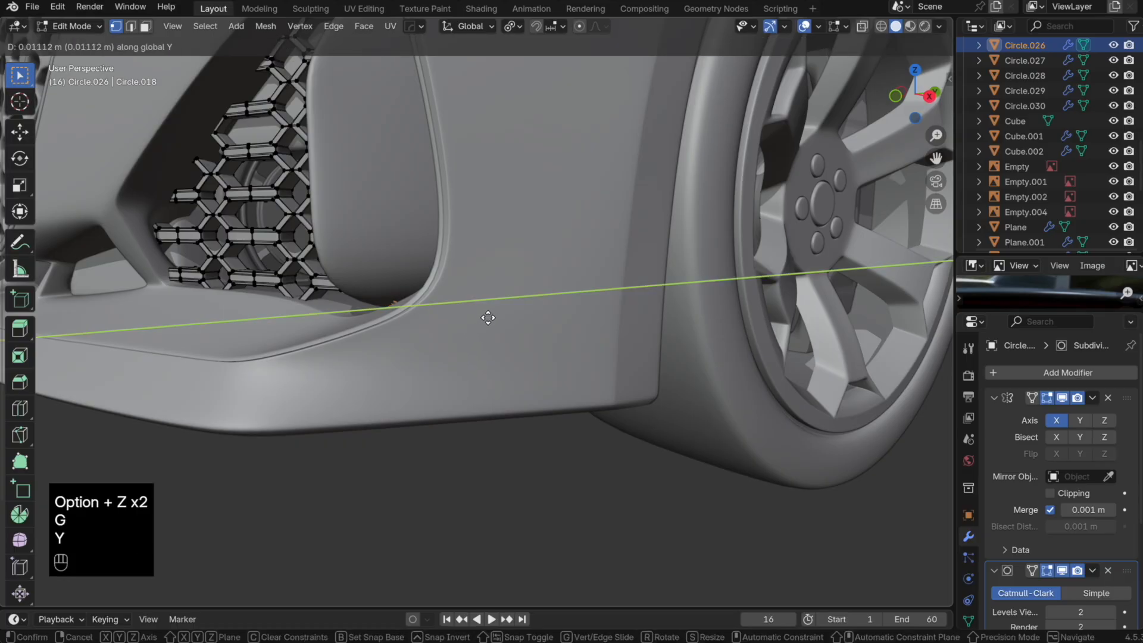
left_click(458, 324)
key("Tab")
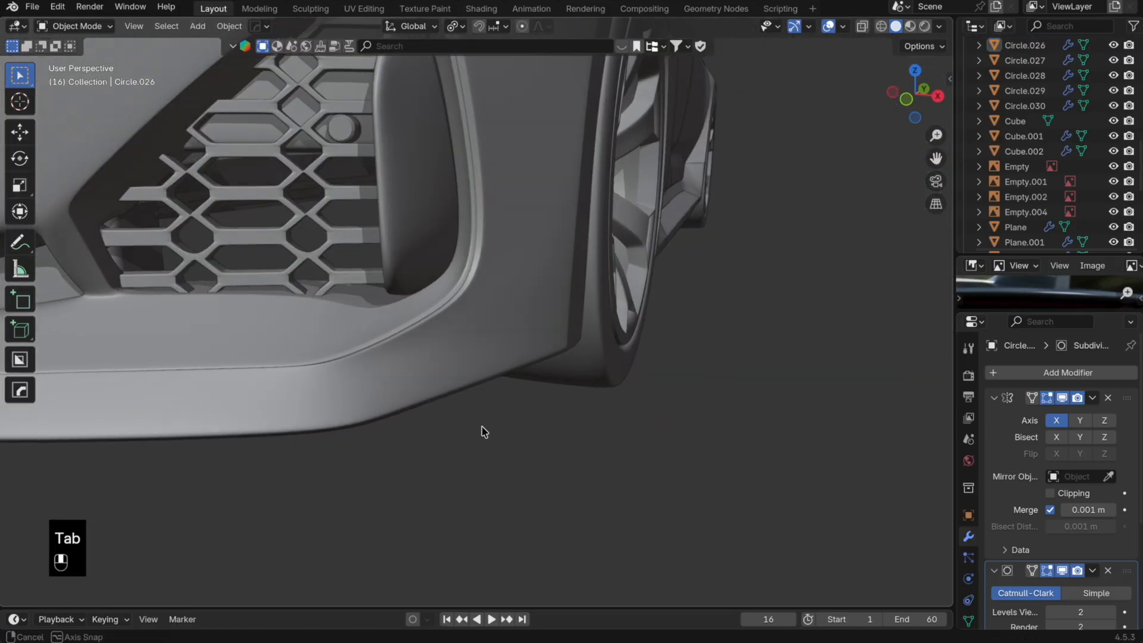
Step: Select the side air intake mesh and save the file
middle_click_drag(484, 432, 484, 435)
scroll(482, 426, "down", 3)
left_click(442, 311)
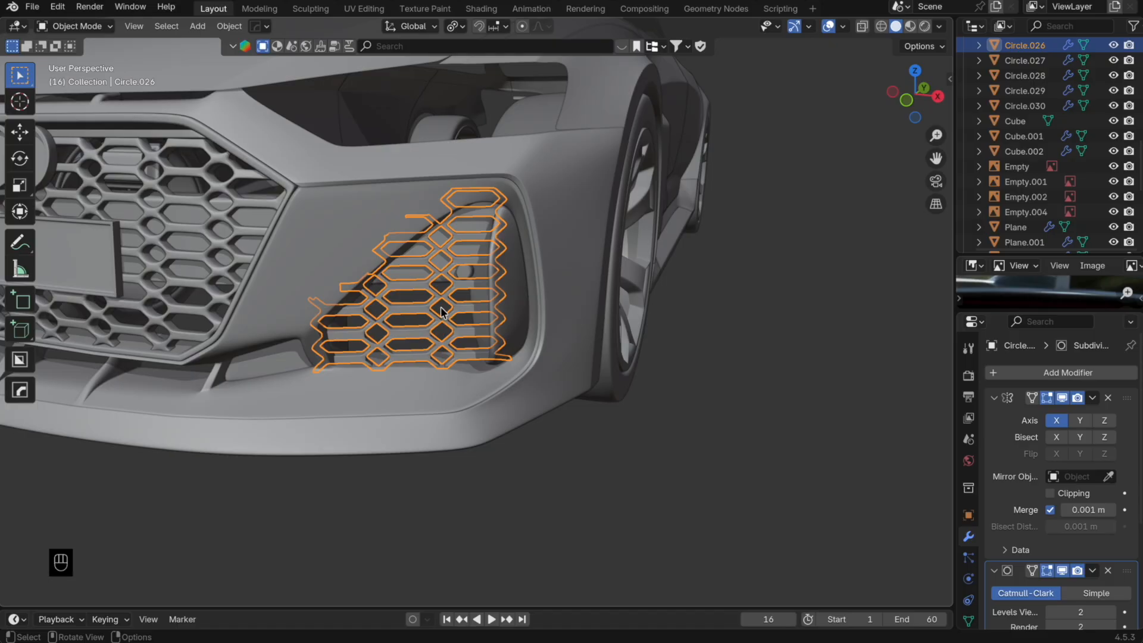
key("ctrl+s")
key("s")
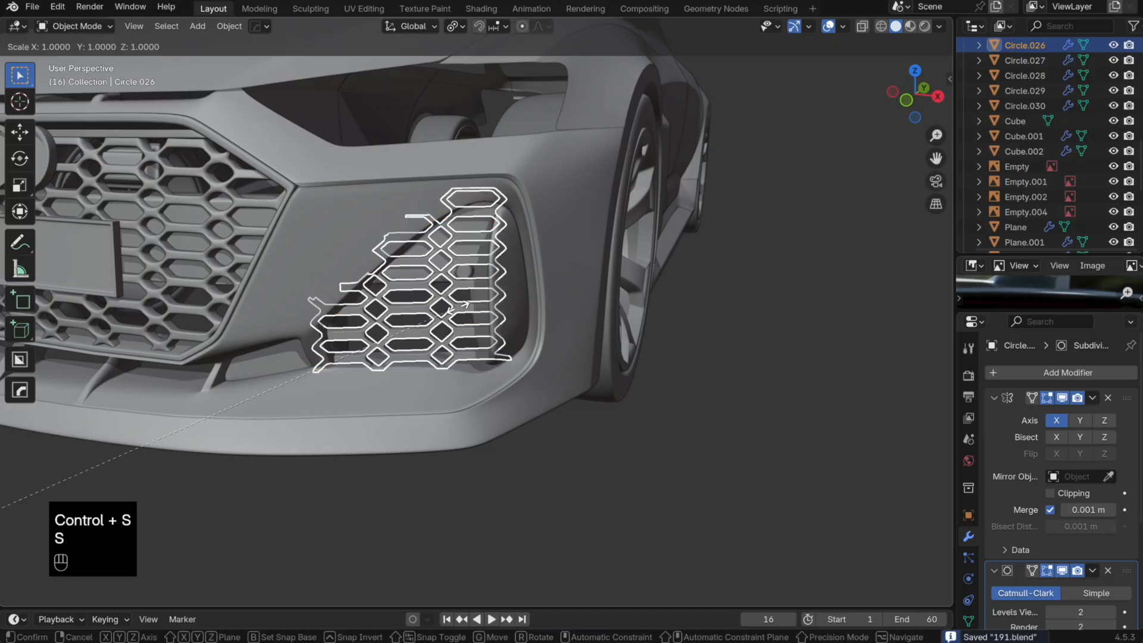
key("Escape")
Step: Snap the 3D cursor and turn on its display in the viewport overlays
key("shift+s")
left_click(523, 409)
left_click(569, 433)
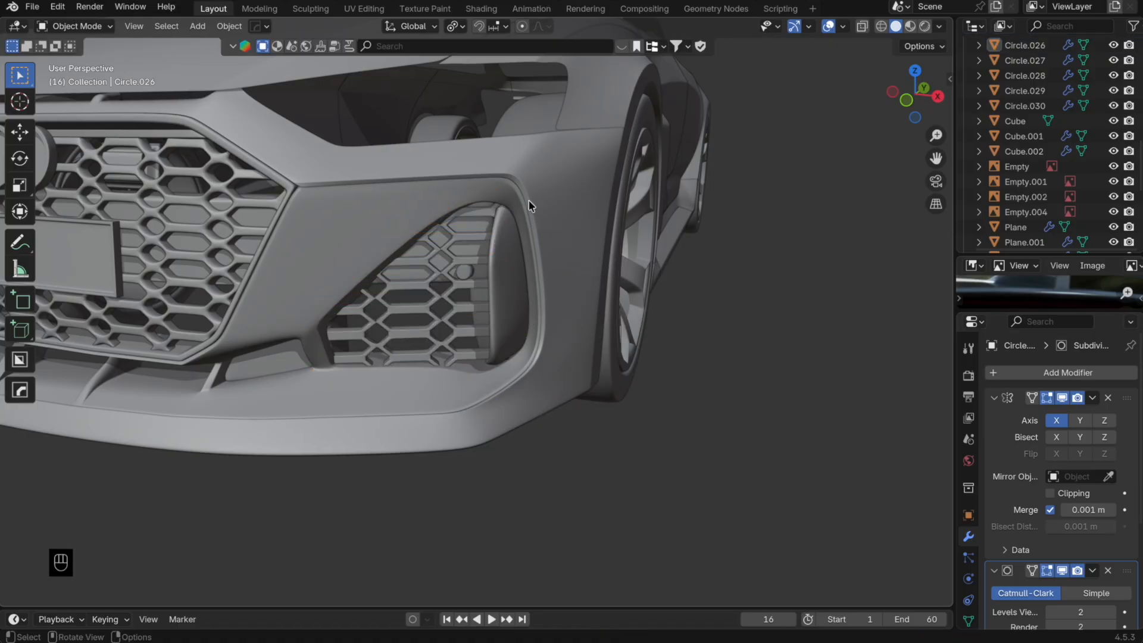
left_click(843, 26)
left_click(850, 133)
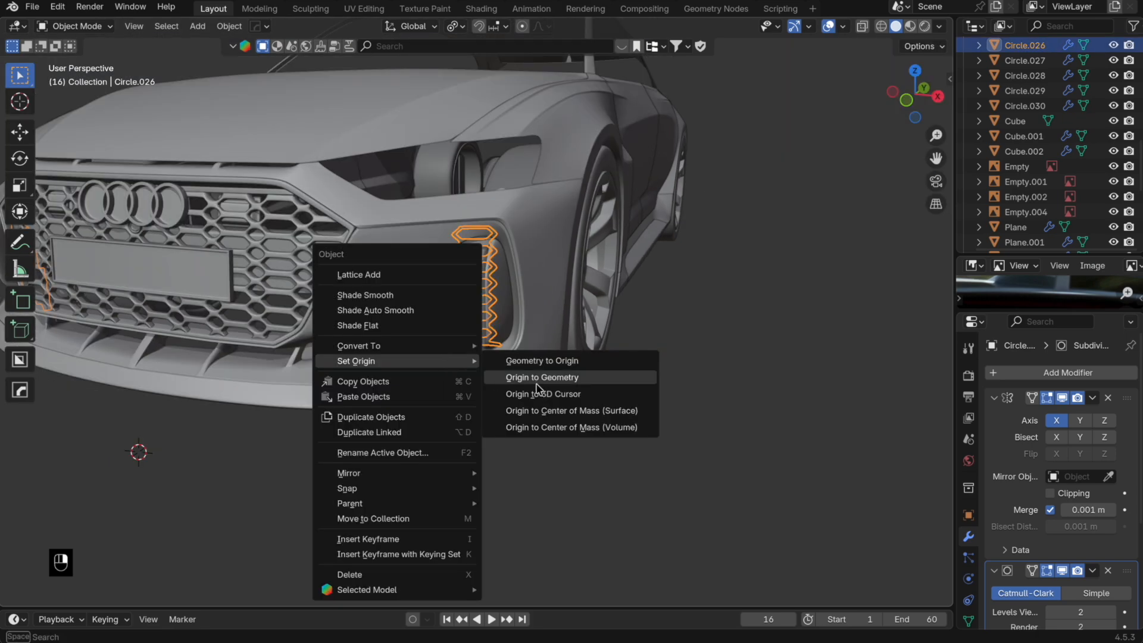
Step: Set the side intake mesh's origin to its geometry and apply the object's location
left_click(542, 384)
middle_click_drag(534, 335, 603, 363, "shift")
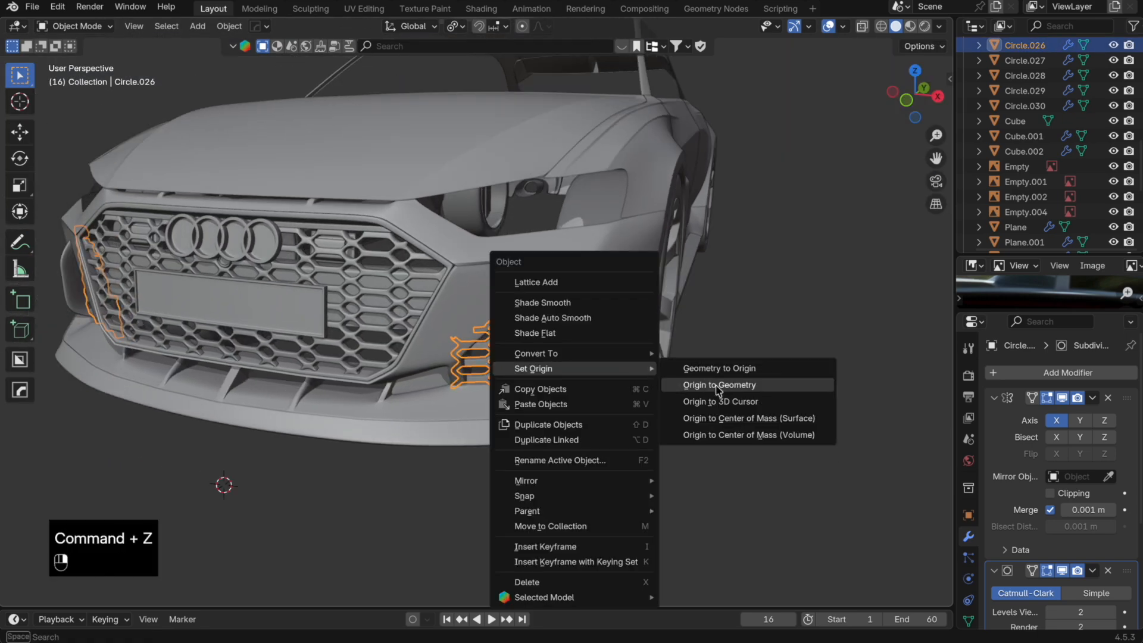
left_click(724, 388)
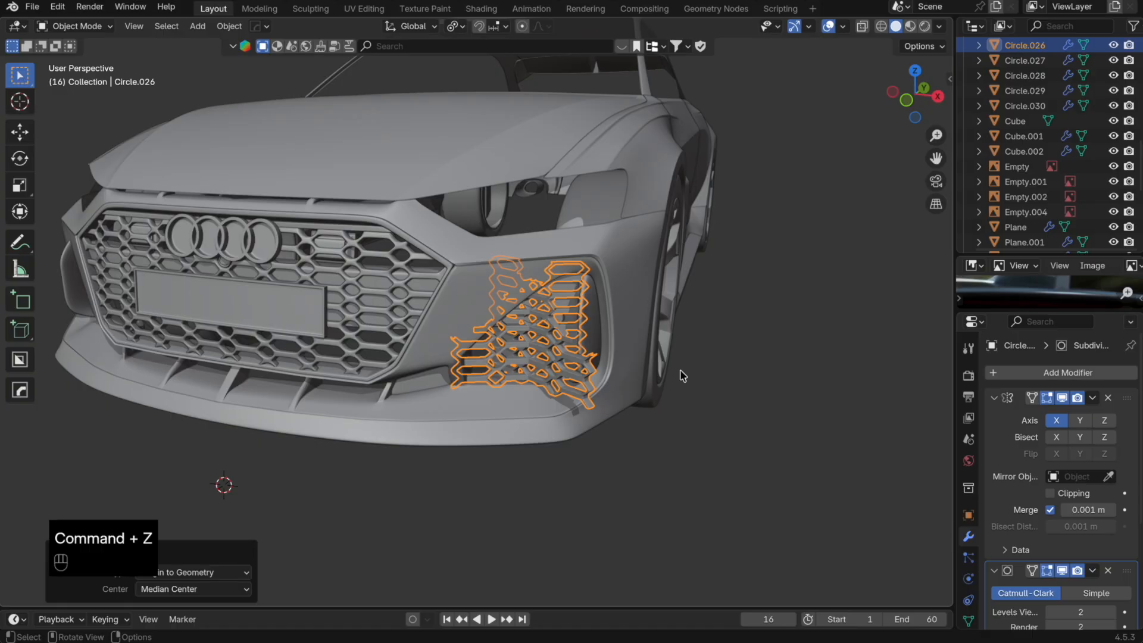
key("ctrl+a")
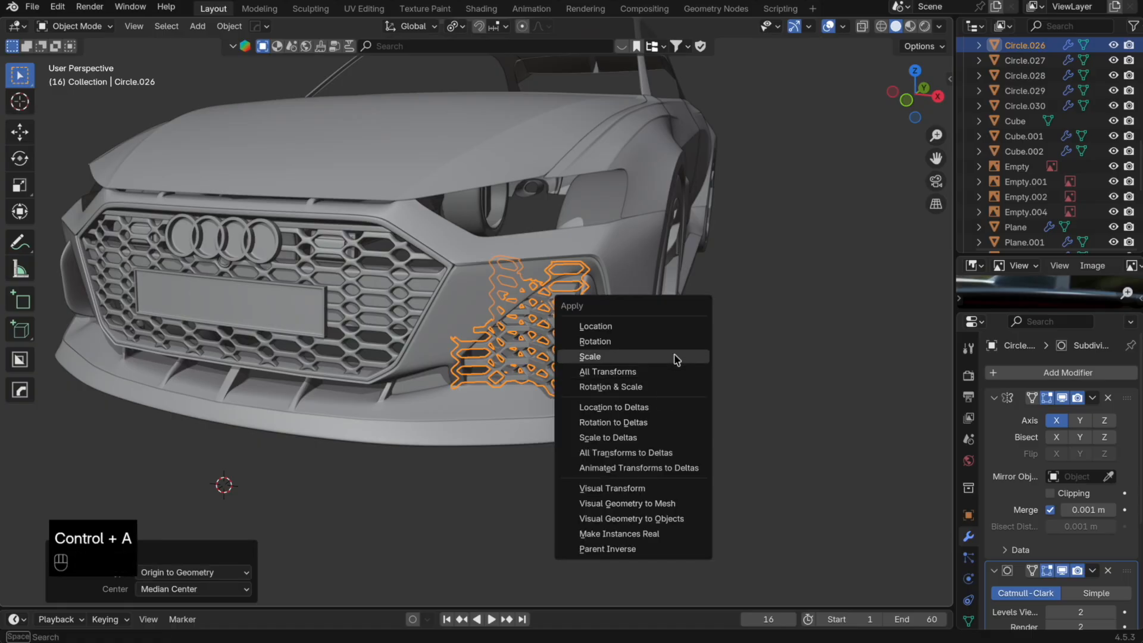
left_click(667, 331)
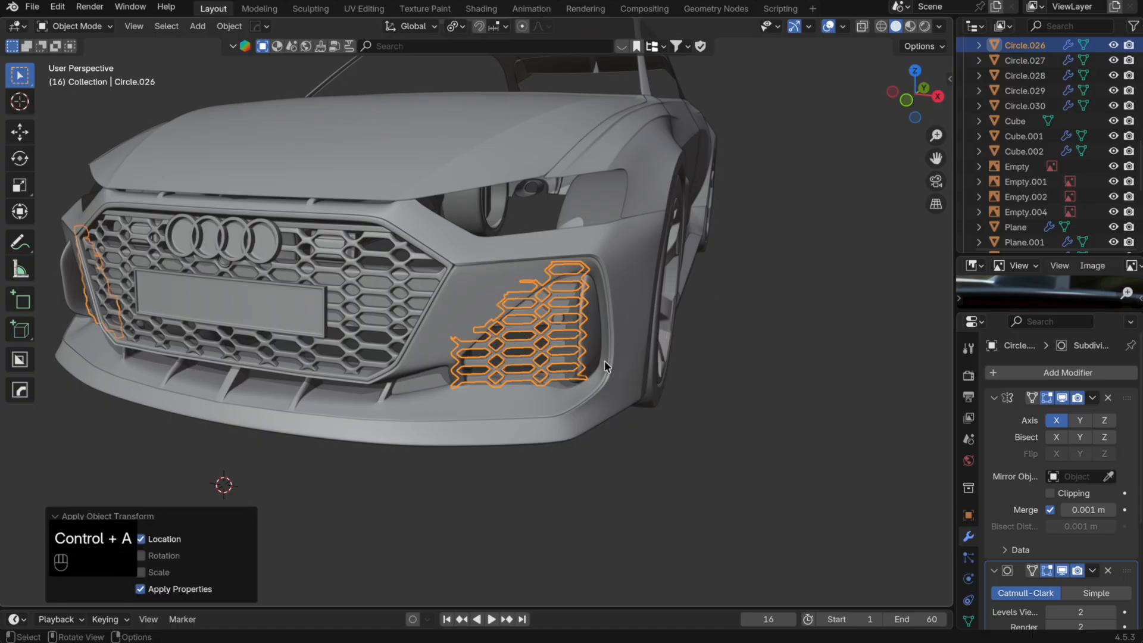
key("ctrl+a")
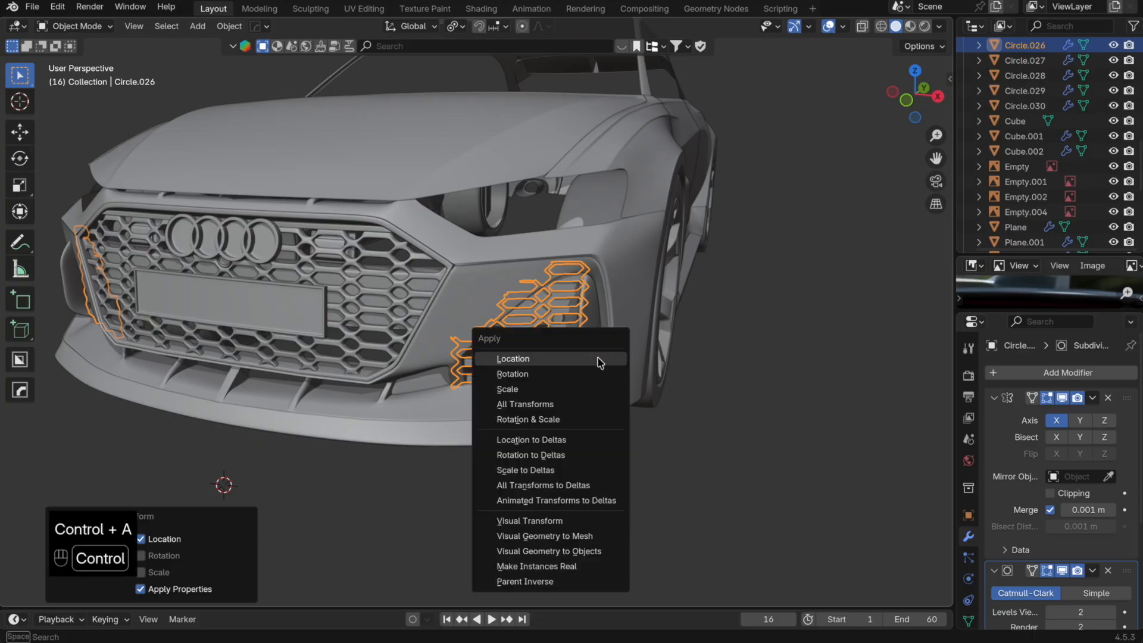
key("shift+s")
left_click(641, 394)
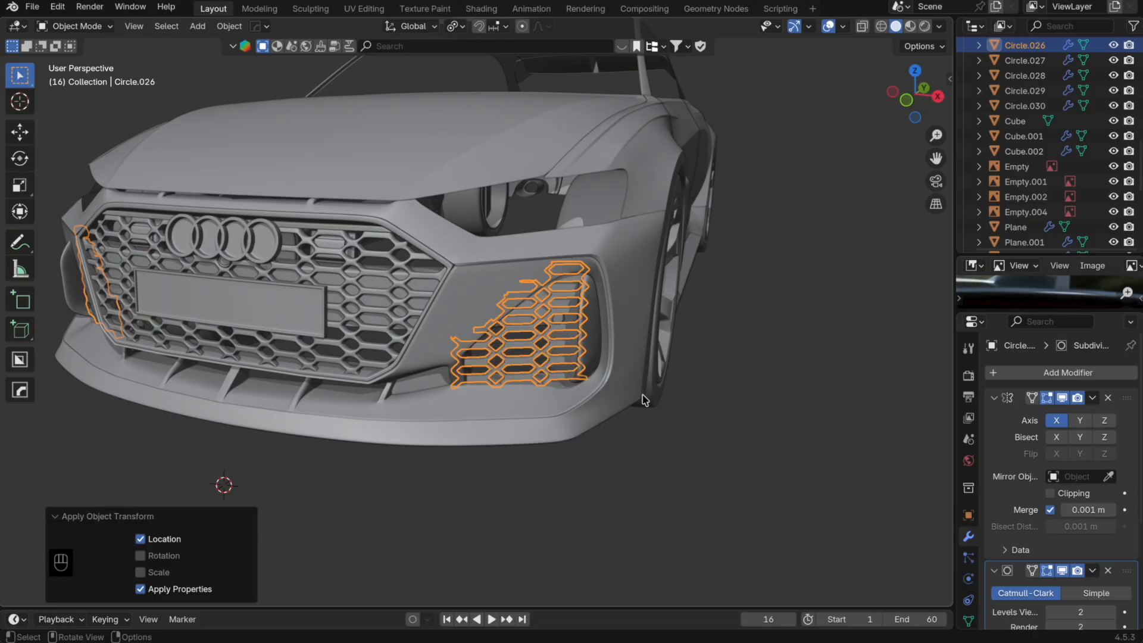
key("Tab")
key("Tab")
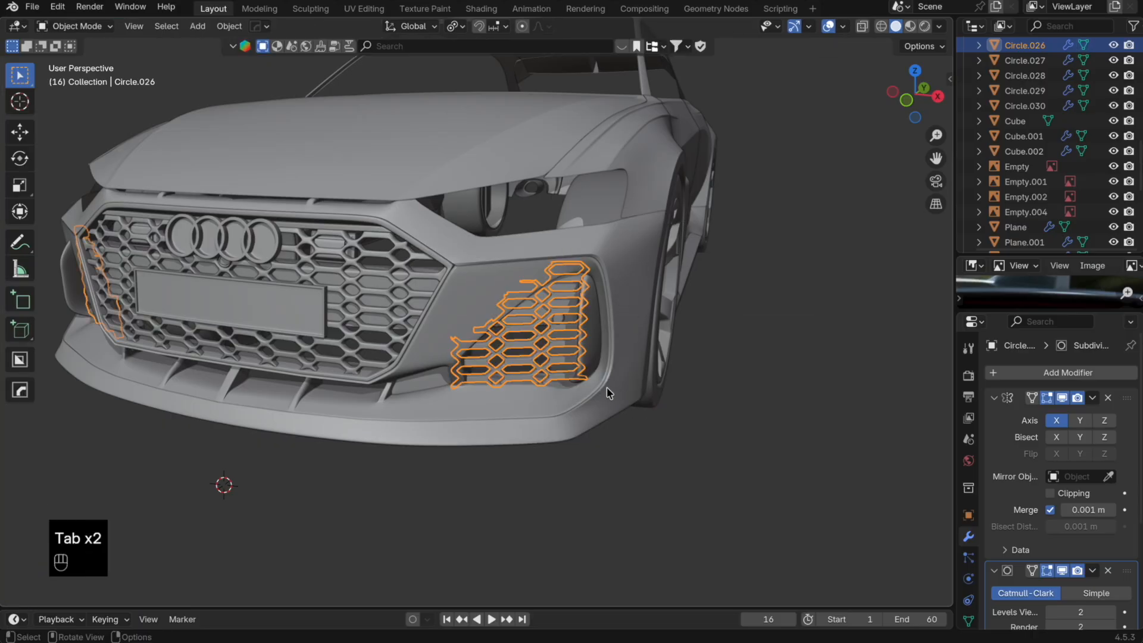
scroll(609, 393, "up", 3)
left_click(800, 339)
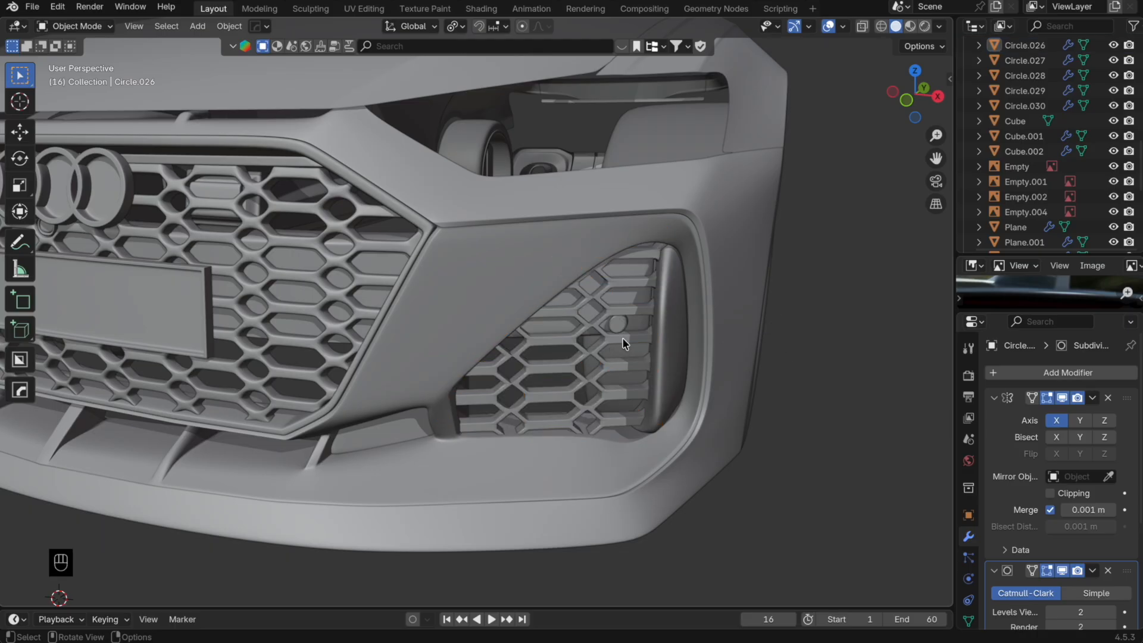
left_click(619, 324)
key("shift+s")
left_click(613, 408)
scroll(595, 334, "down", 3)
left_click(539, 305)
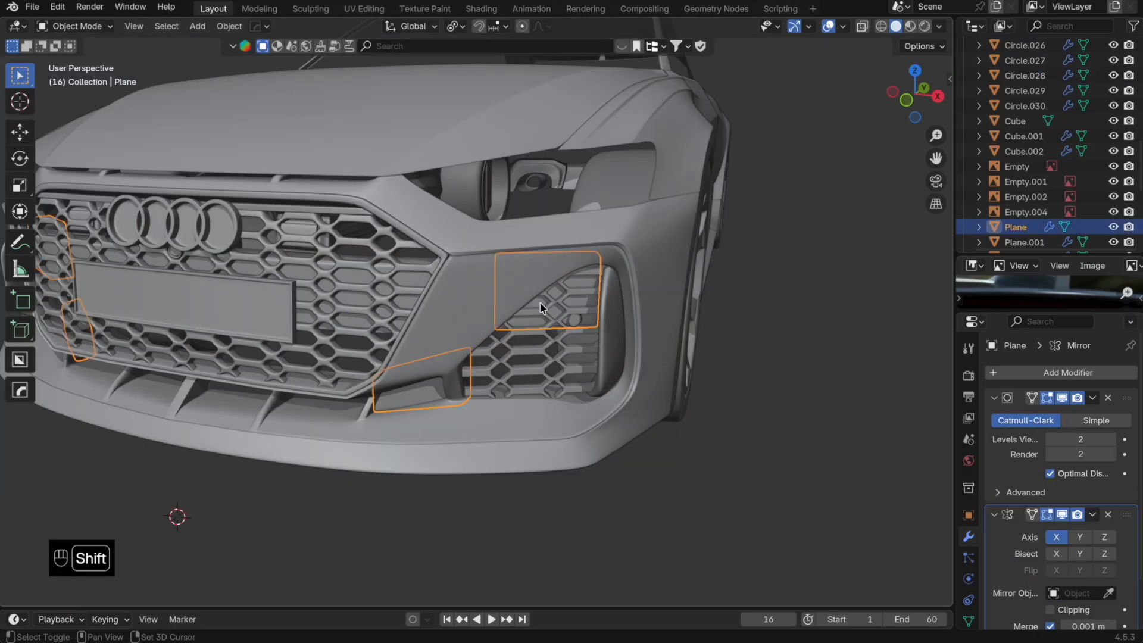
key("shift+s")
key("Tab")
key("Tab")
key("Tab")
key("Tab")
Step: Add a mesh plane and rotate its geometry 90° about the X axis so it stands upright
key("shift+a")
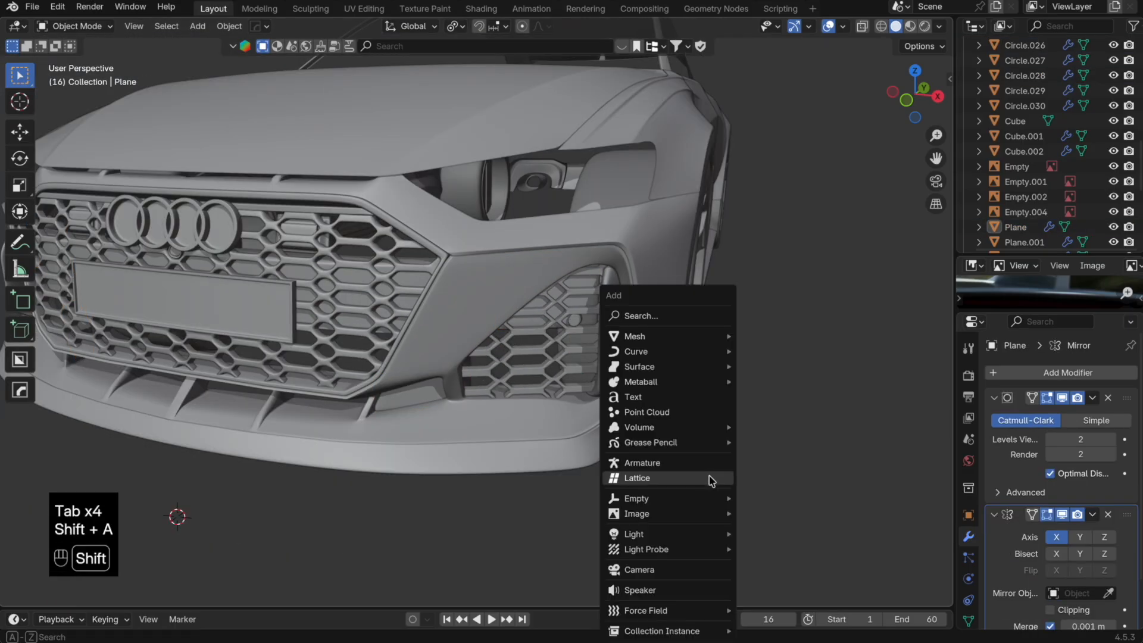
mouse_move(702, 337)
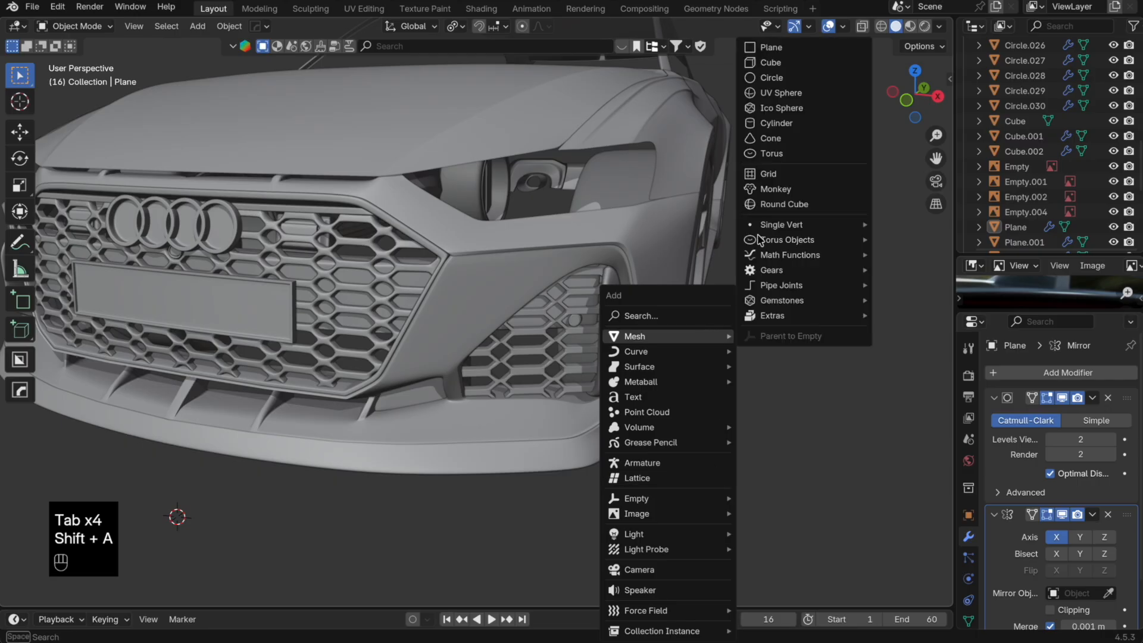
left_click(804, 47)
scroll(694, 313, "down", 4)
key("Tab")
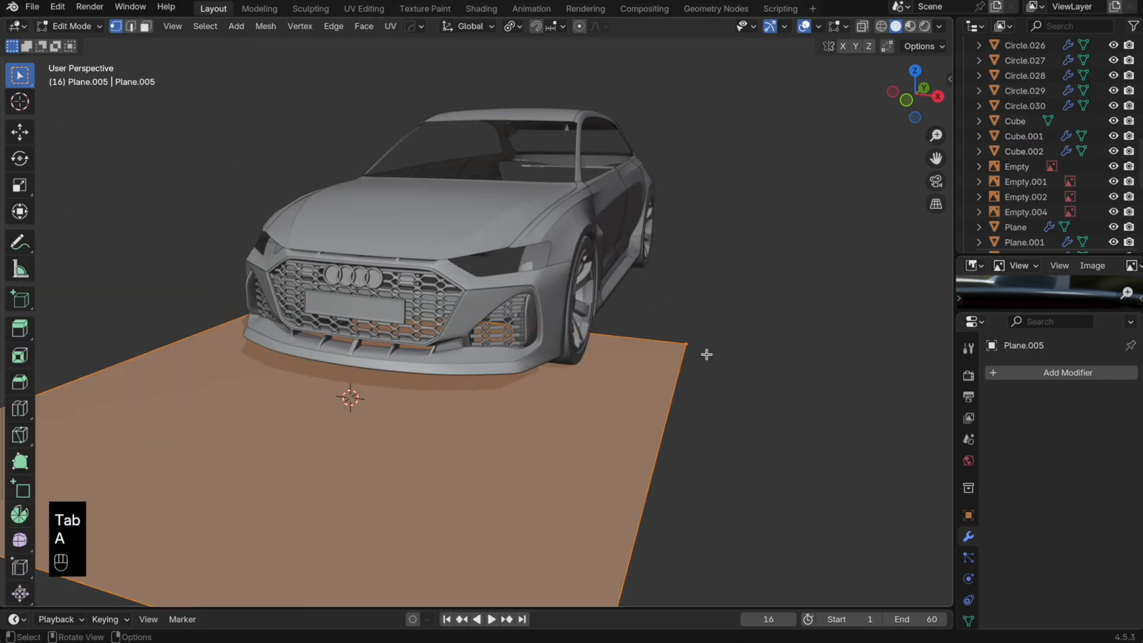
key("r")
key("x")
key("9")
key("0")
left_click(707, 355)
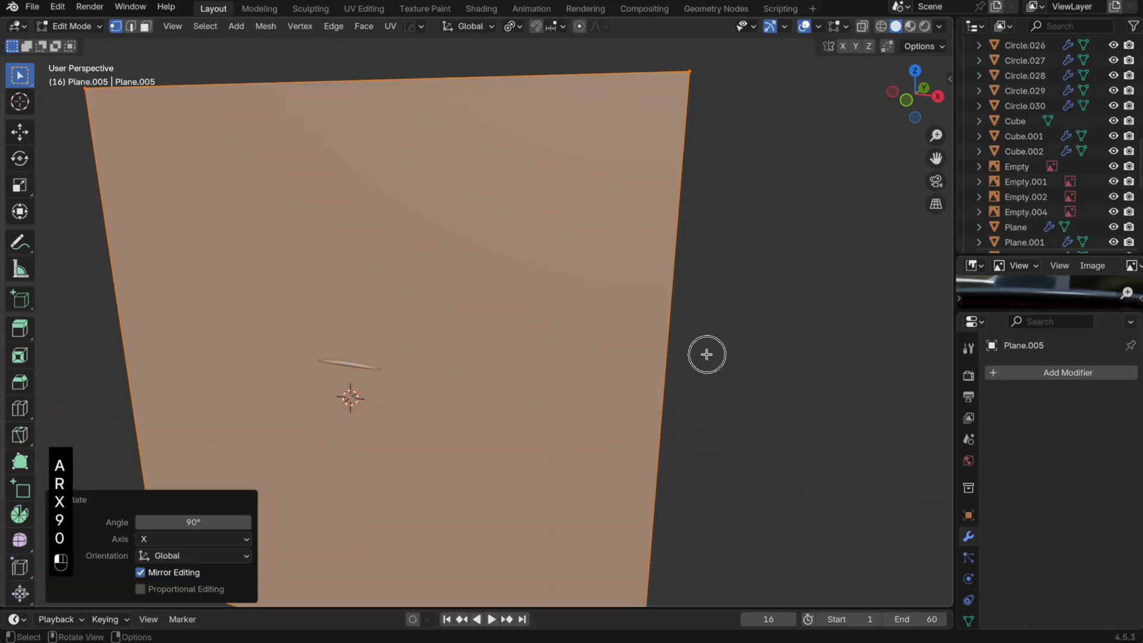
Step: Scale the upright plane down and move it about 0.468 m in X and 0.262 m in Z over the side air intake
key("s")
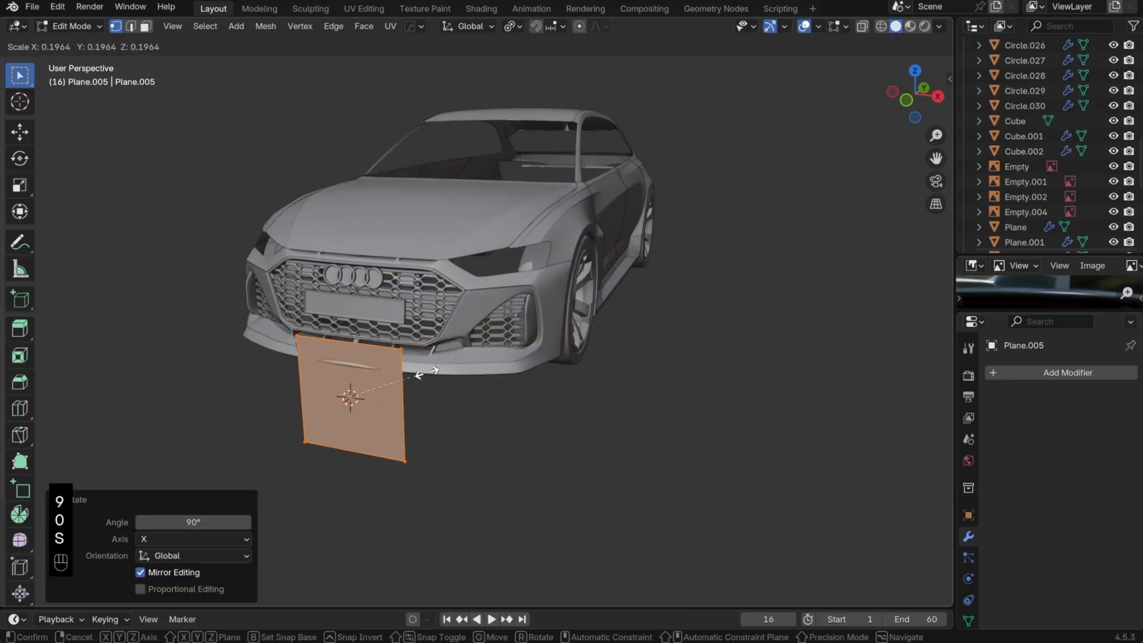
left_click(382, 384)
left_click(906, 100)
scroll(477, 446, "up", 2)
middle_click_drag(468, 450, 605, 430, "shift")
key("g")
left_click(842, 289)
scroll(820, 326, "up", 3)
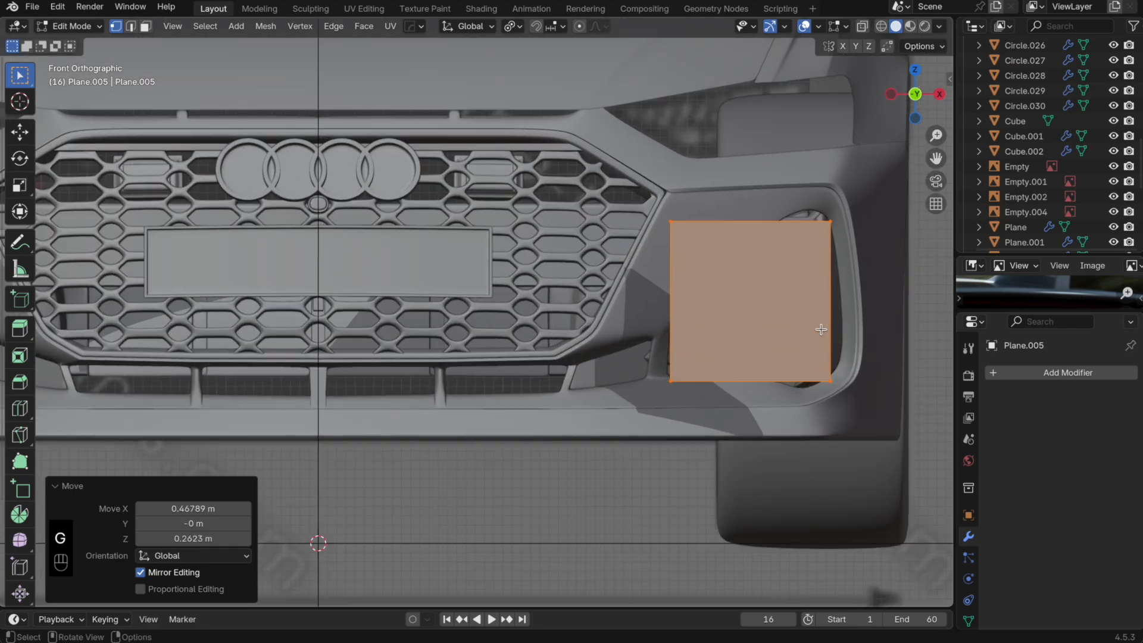
Step: Move the plane back along Y behind the intake mesh and rotate it about 14° around Z
middle_click_drag(769, 385, 681, 433, "shift")
key("g")
key("y")
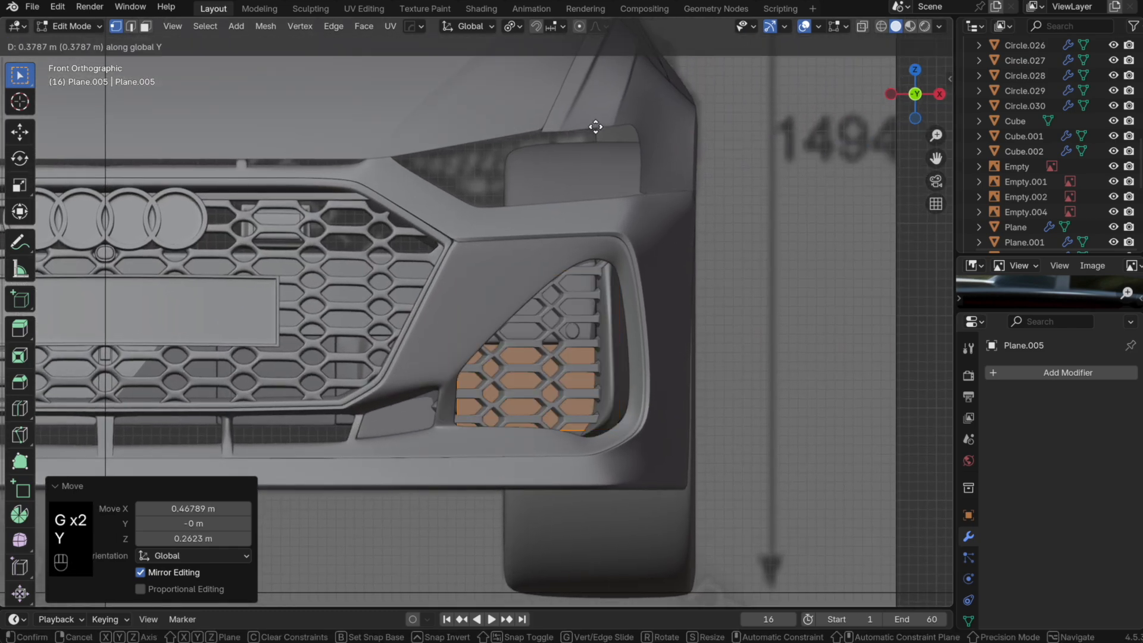
left_click(618, 105)
middle_click_drag(655, 232, 610, 355)
key("r")
key("z")
left_click(655, 257)
Step: Move the plane about -0.084 m along Y, closer to the intake mesh, and scale it by about 1.149 in X
key("alt+z")
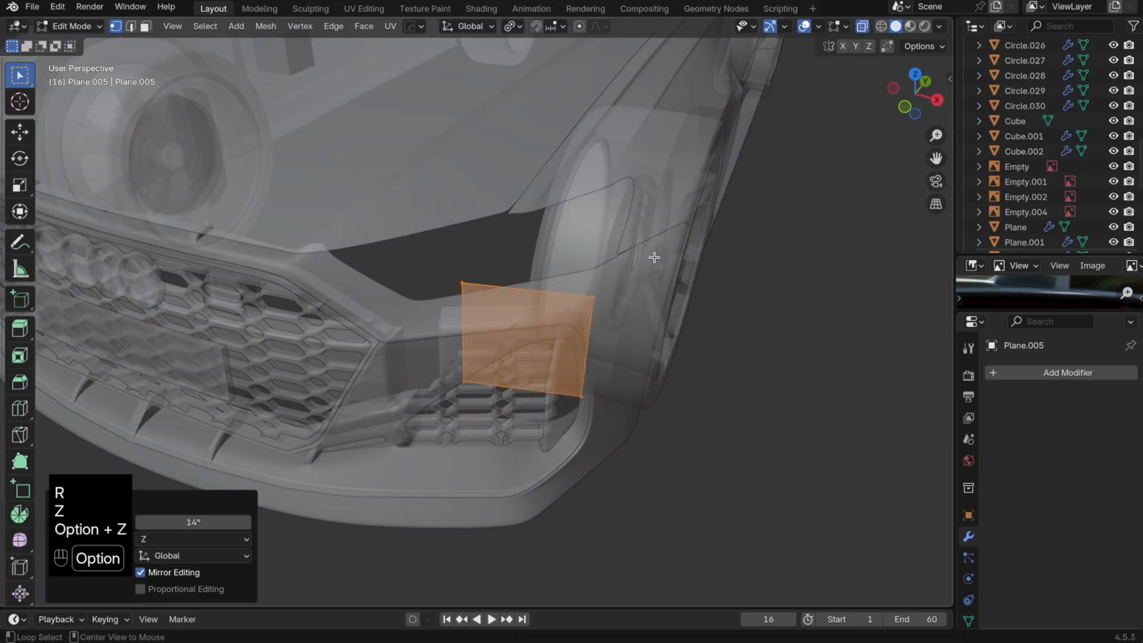
key("g")
key("y")
left_click(641, 328)
key("alt+z")
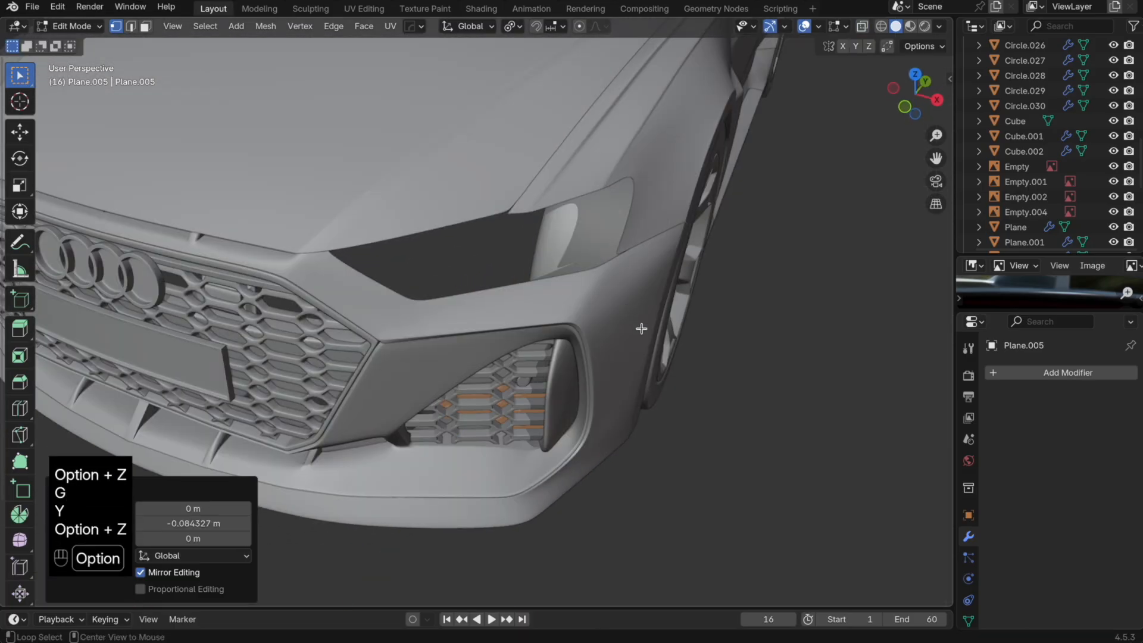
middle_click_drag(641, 329, 651, 292)
key("alt+z")
key("s")
key("x")
left_click(693, 348)
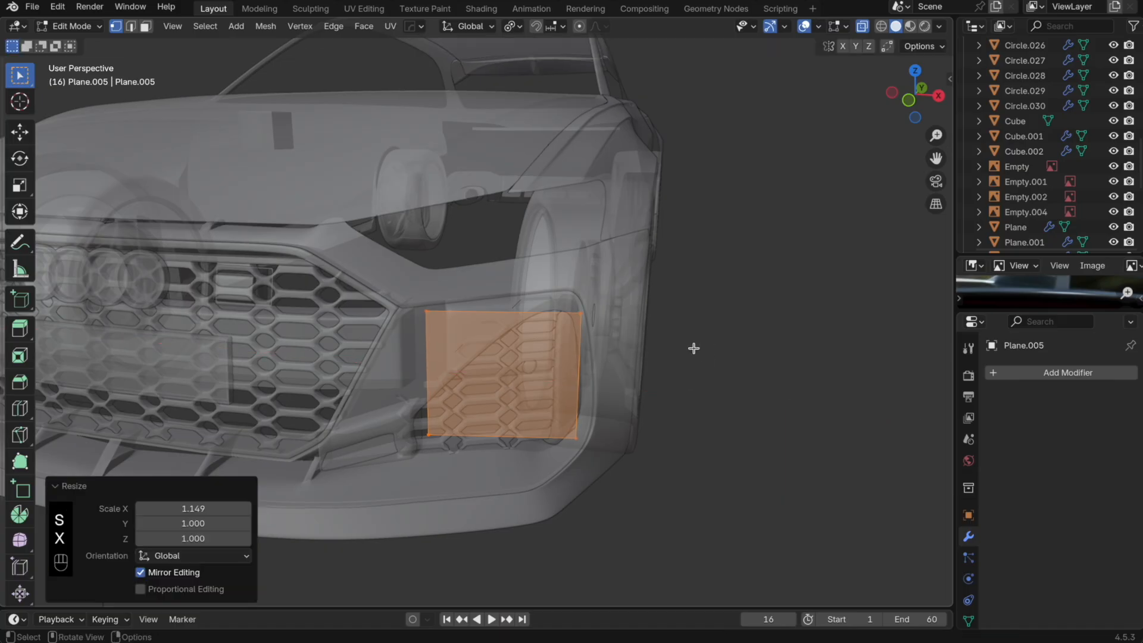
Step: Rotate the backing plane about 7° around Z and scale it by about 1.121 in Z to match the intake opening
middle_click_drag(694, 349, 645, 309)
key("r")
key("z")
left_click(653, 310)
key("alt+z")
key("s")
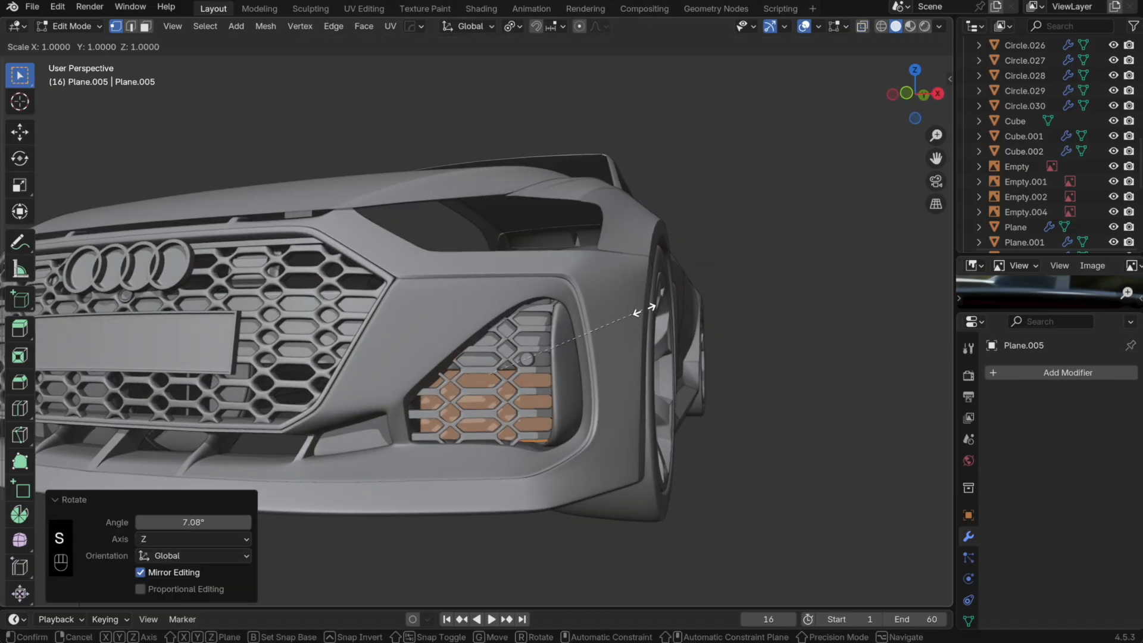
key("z")
left_click(627, 331)
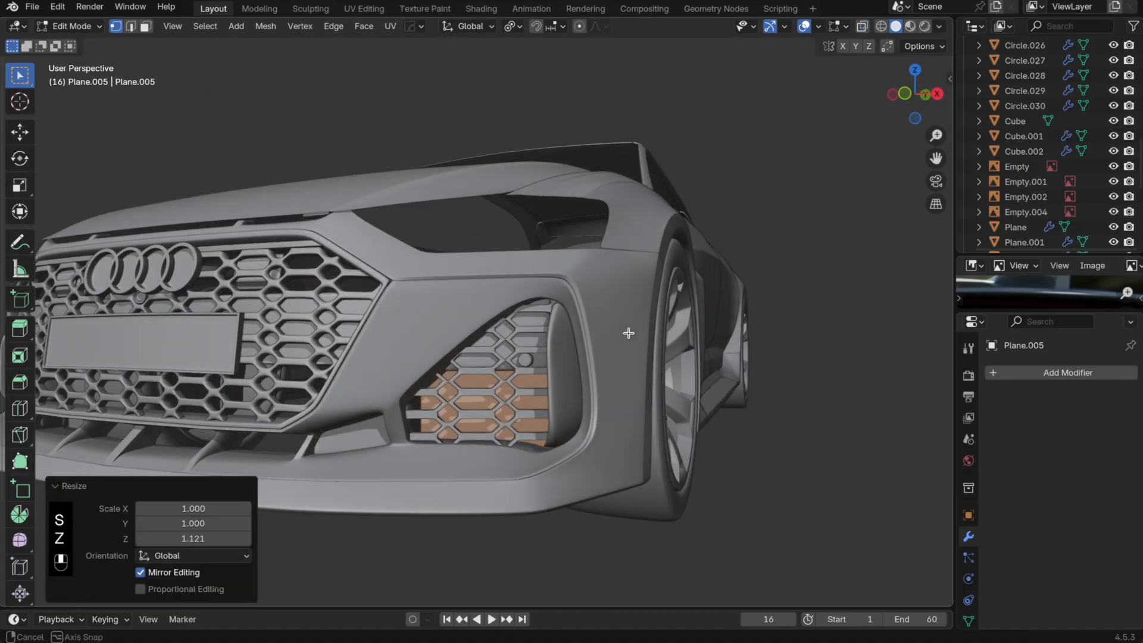
key("Tab")
key("alt+z")
key("Tab")
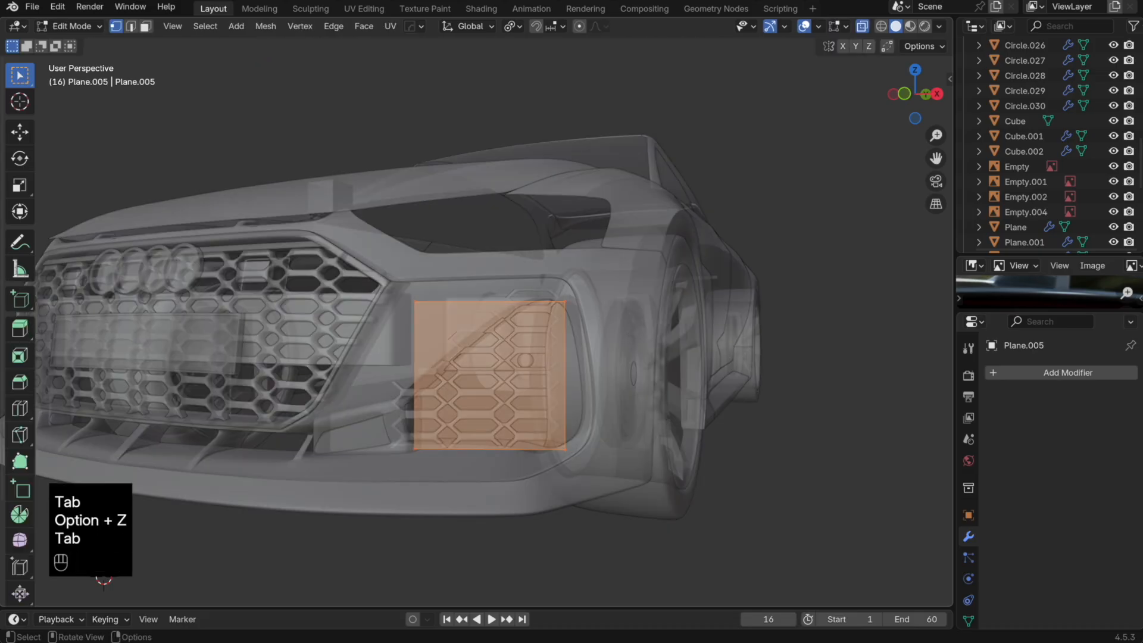
Step: Enlarge the backing plane by about 1.091 in Z and about 1.054 overall so it covers the whole side intake
key("s")
key("z")
left_click(644, 328)
key("alt+z")
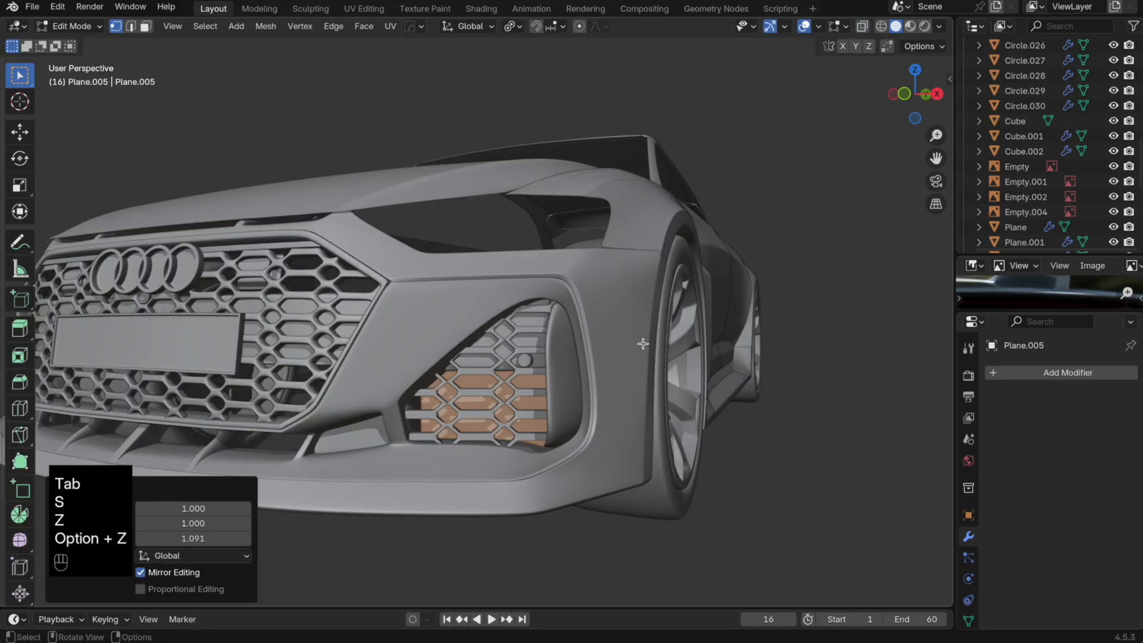
middle_click_drag(642, 345, 607, 360)
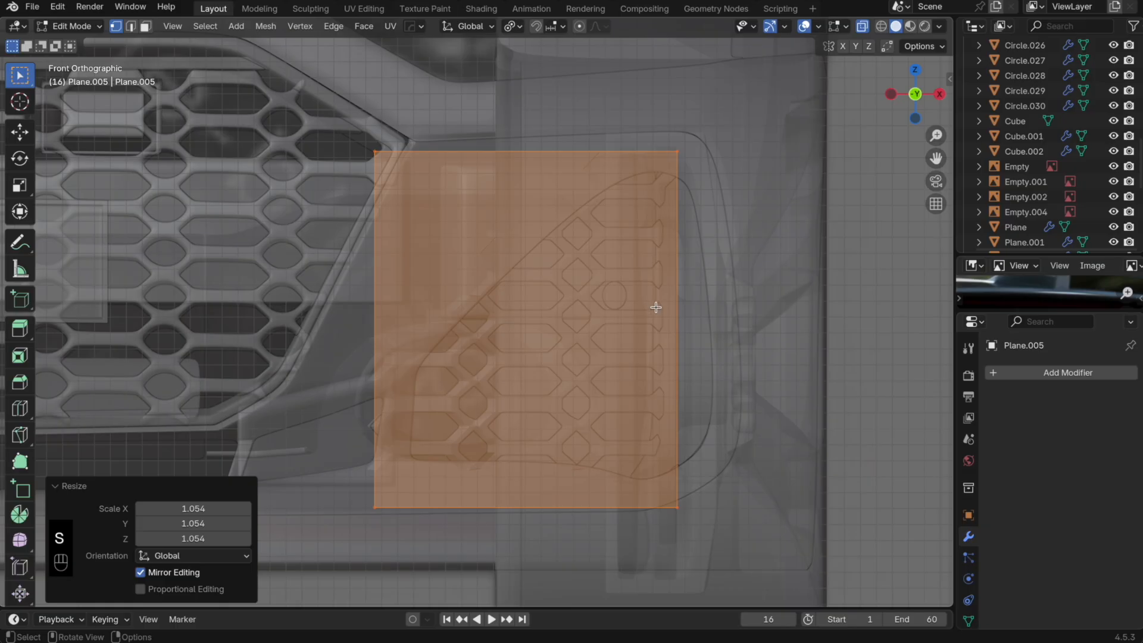
Step: Add 14 evenly spaced vertical loop cuts across the backing plane without sliding them
key("super+r")
scroll(541, 172, "up", 13)
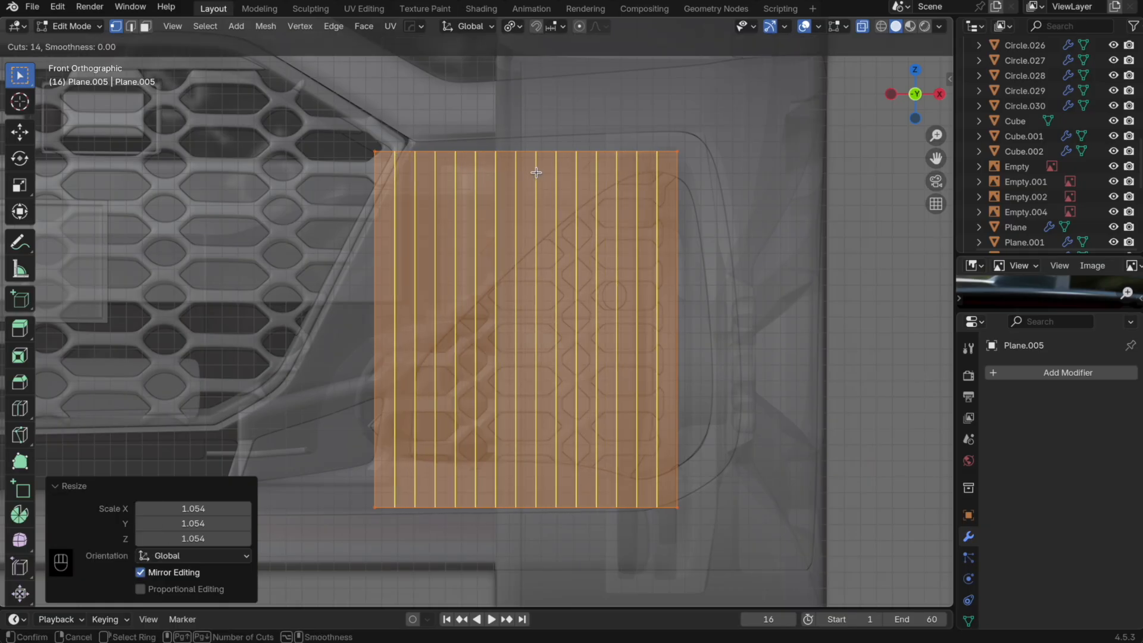
left_click(536, 173)
right_click(537, 173)
middle_click_drag(663, 222, 601, 261)
Step: Select every other vertical edge of the 14 cuts, trying Checker Deselect and picking the edges individually
left_click(194, 28)
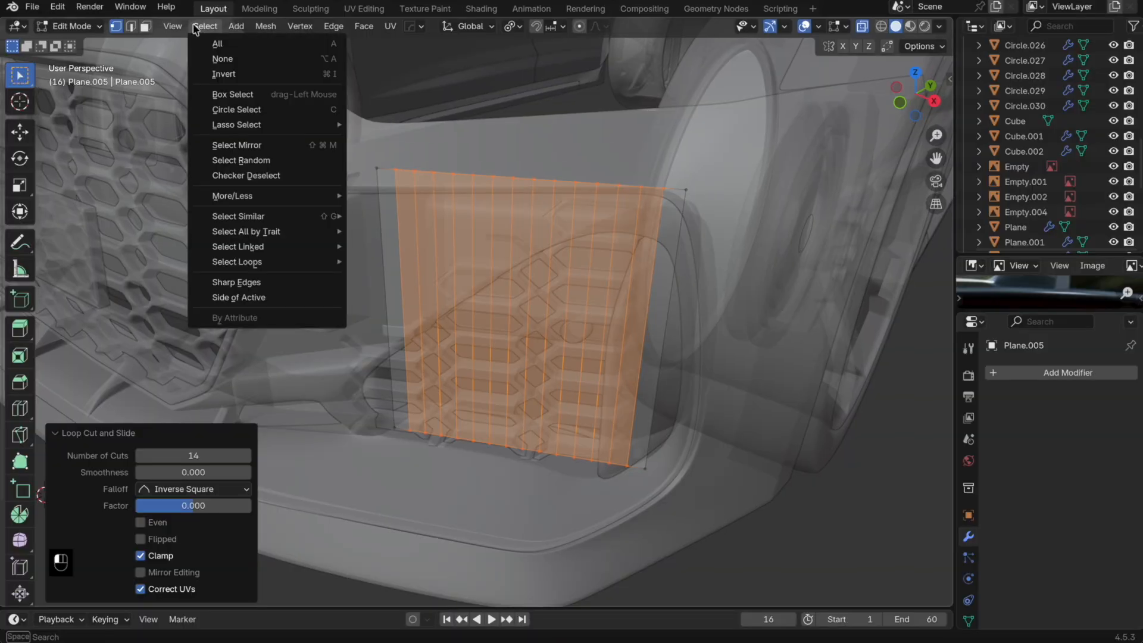
left_click(297, 176)
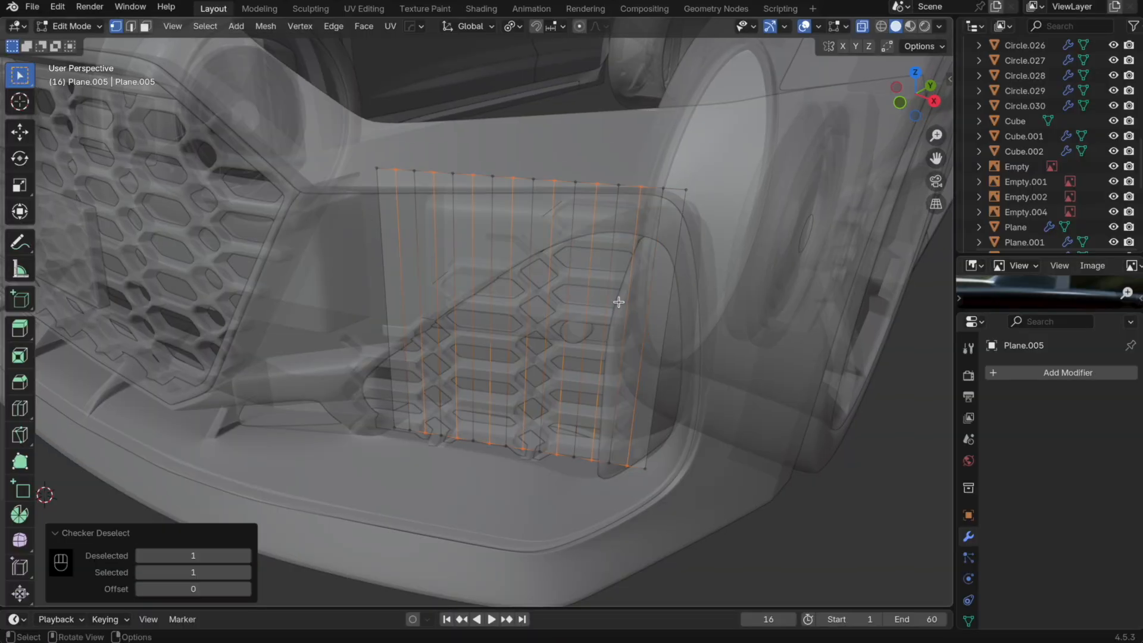
key("2")
left_click(643, 330)
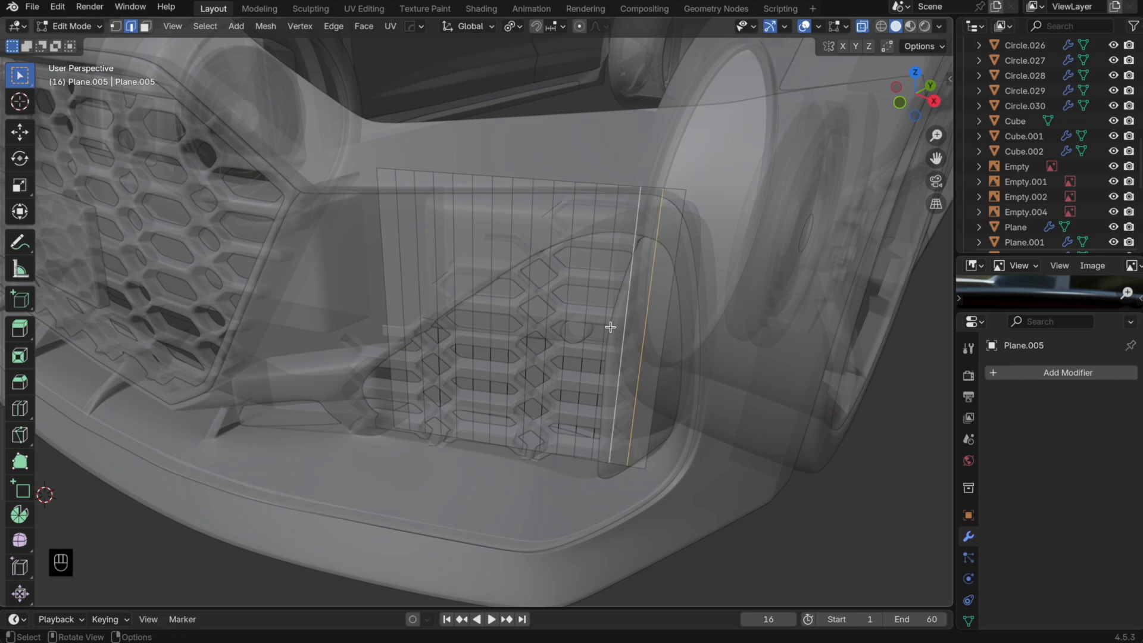
key("super+z")
left_click(606, 310, "shift")
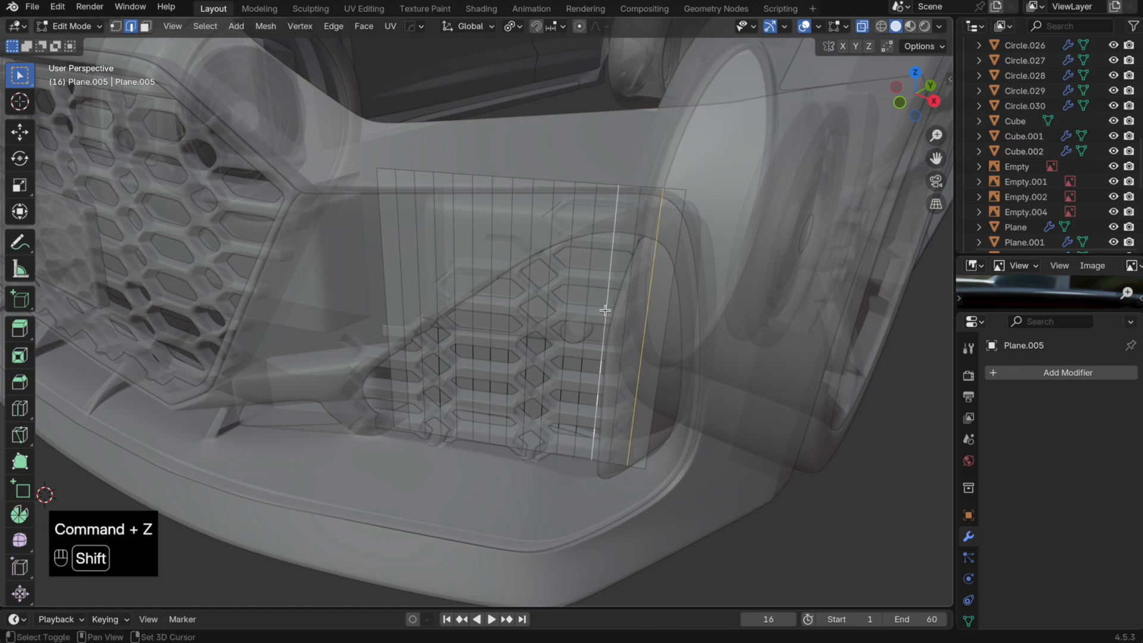
left_click(573, 282, "shift")
left_click(529, 258, "shift")
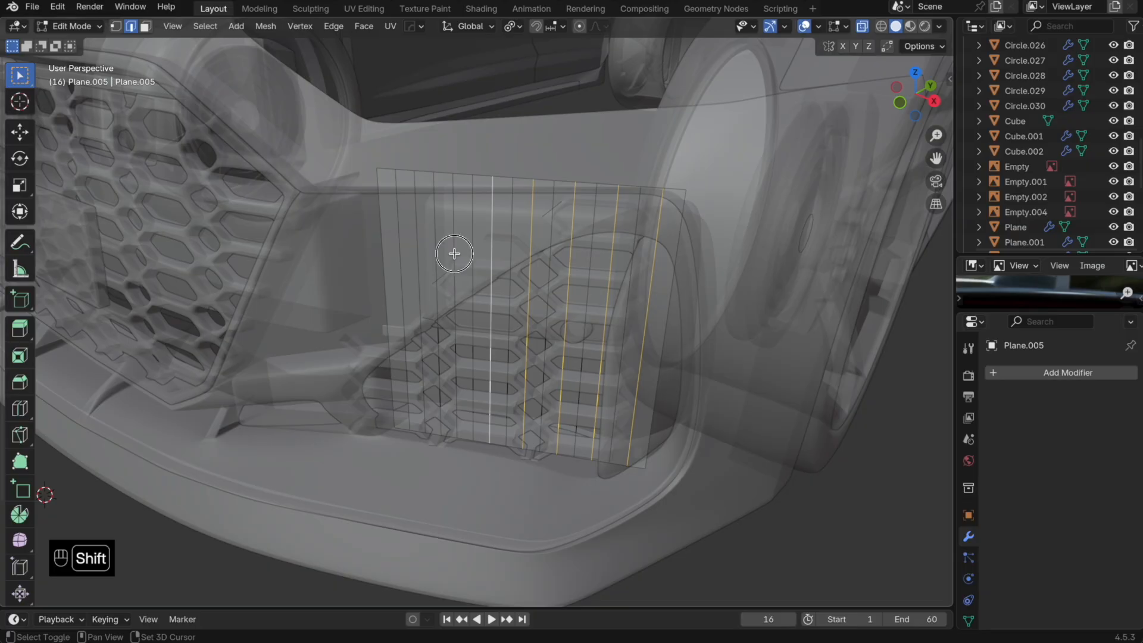
Step: Move the alternate vertical edges back along Y by about 0.016 m to form a zigzag profile
key("alt+z")
key("g")
key("y")
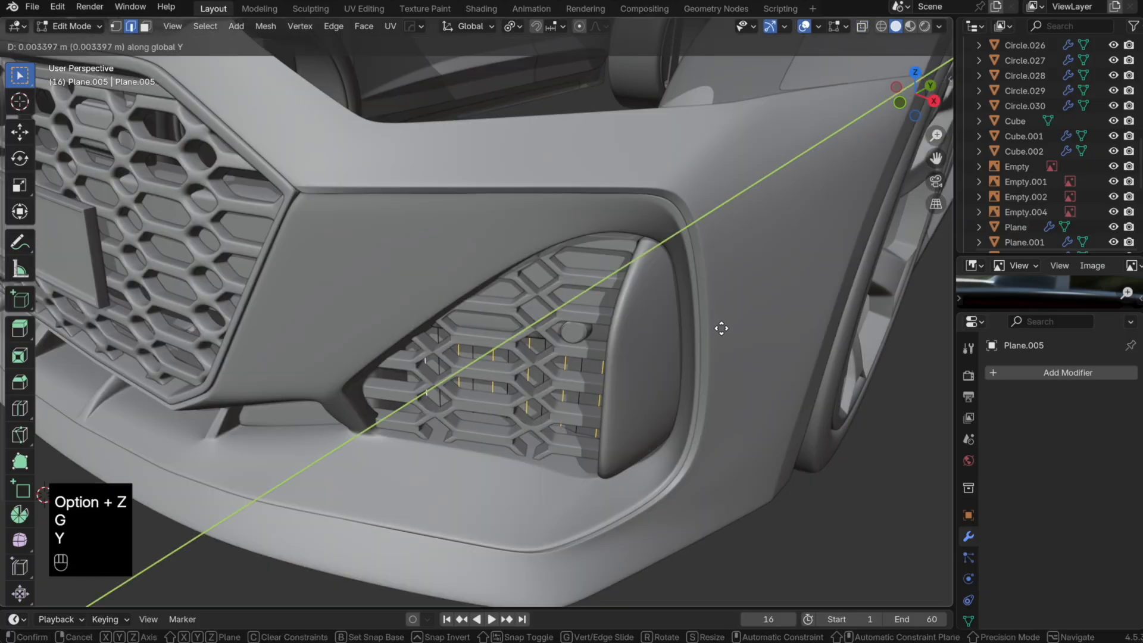
left_click(721, 328)
left_click(915, 72)
key("alt+z")
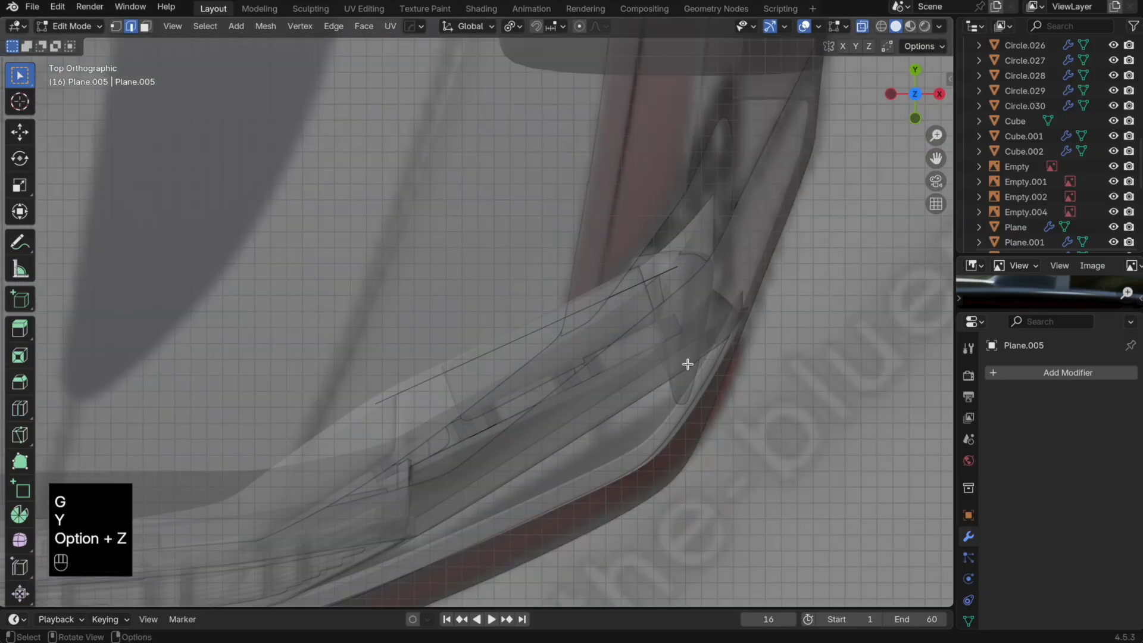
key("g")
key("y")
left_click(676, 342)
key("g")
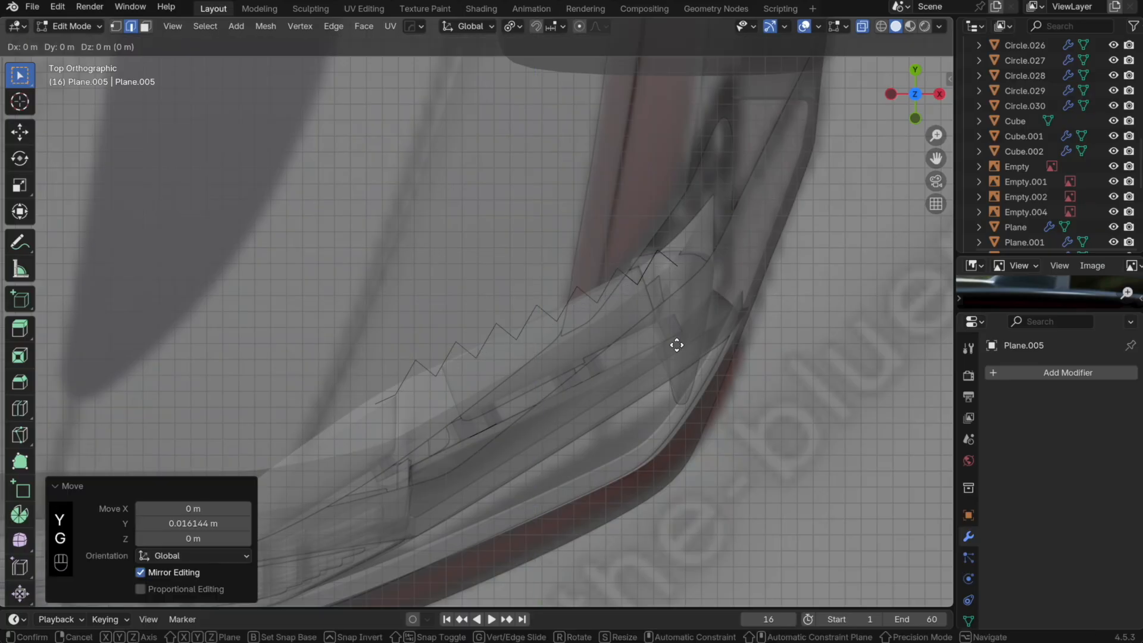
key("x")
key("Tab")
key("Tab")
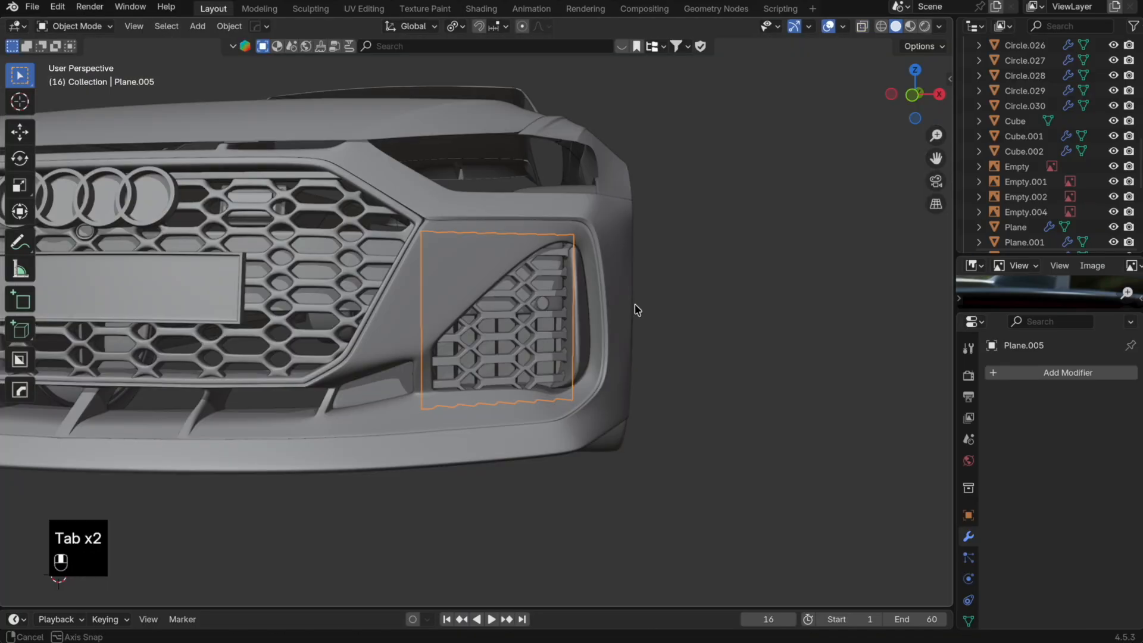
Step: Inspect the zigzag panel from behind, then undo the edge moves, edge selection and loop cuts on the plane
middle_click_drag(633, 309, 613, 378)
scroll(575, 310, "up", 5)
key("super+z")
key("super+z")
key("super+z")
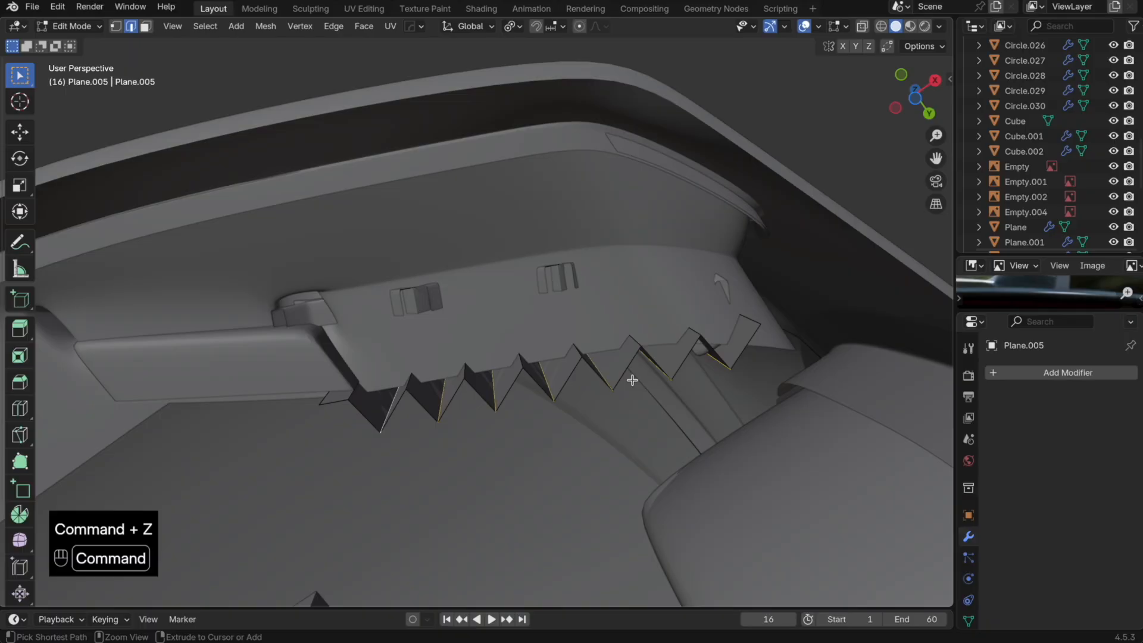
key("super+z")
key("super+z")
key("super+z")
key("super+z")
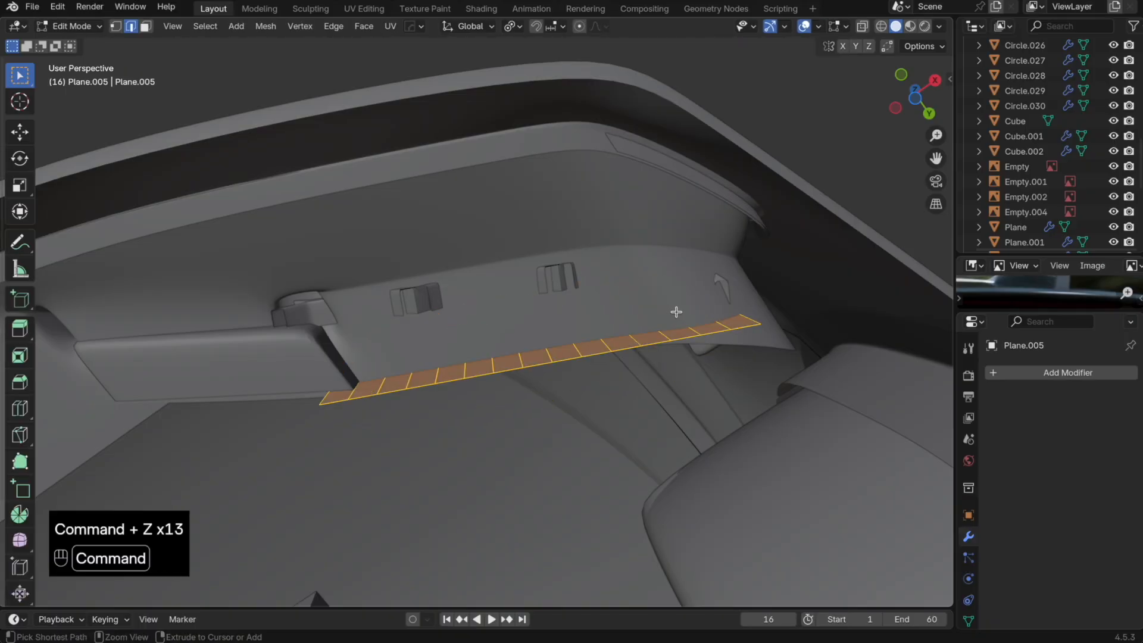
key("super+z")
key("super+z")
key("super+z")
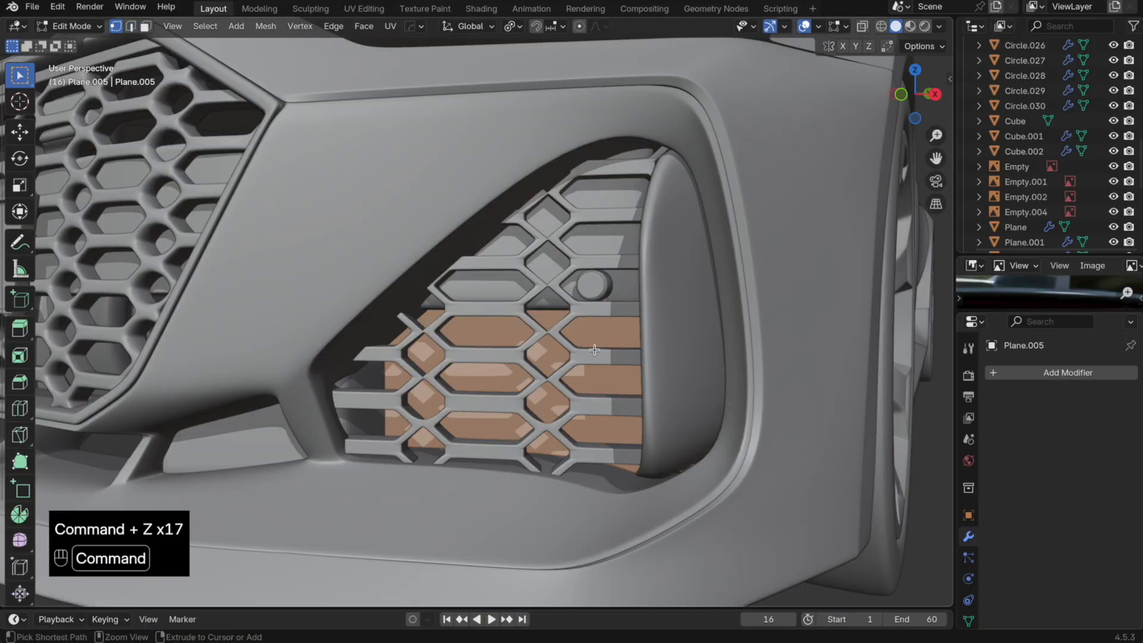
Step: Add 19 evenly spaced vertical loop cuts across the side intake's backing plane
key("super+r")
right_click(552, 218)
key("alt+z")
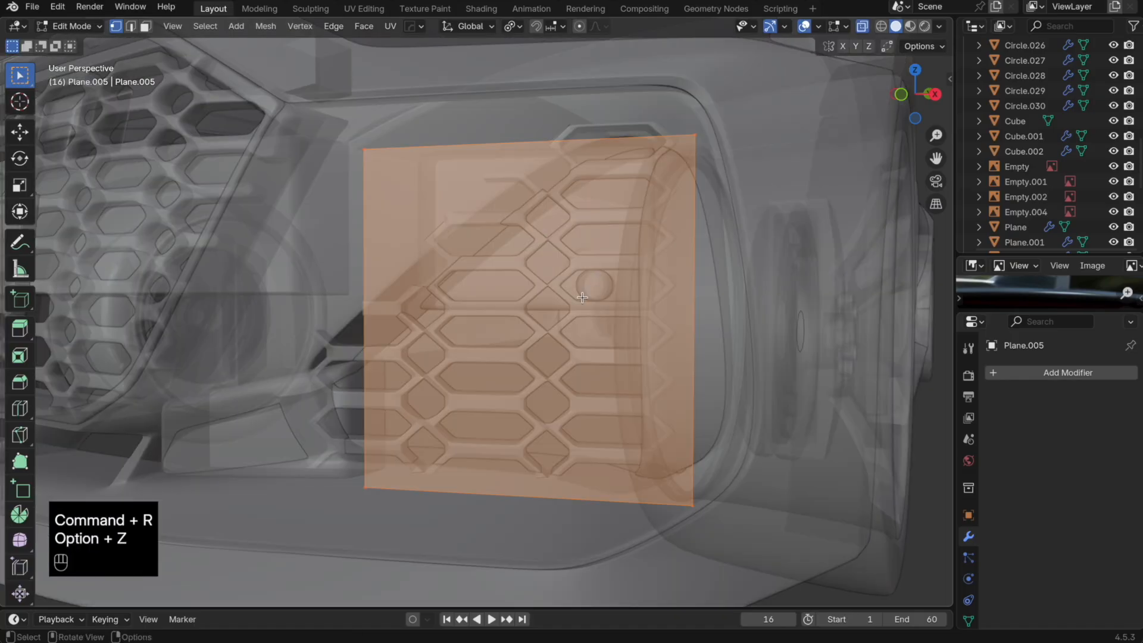
middle_click_drag(572, 250, 613, 313)
key("super+r")
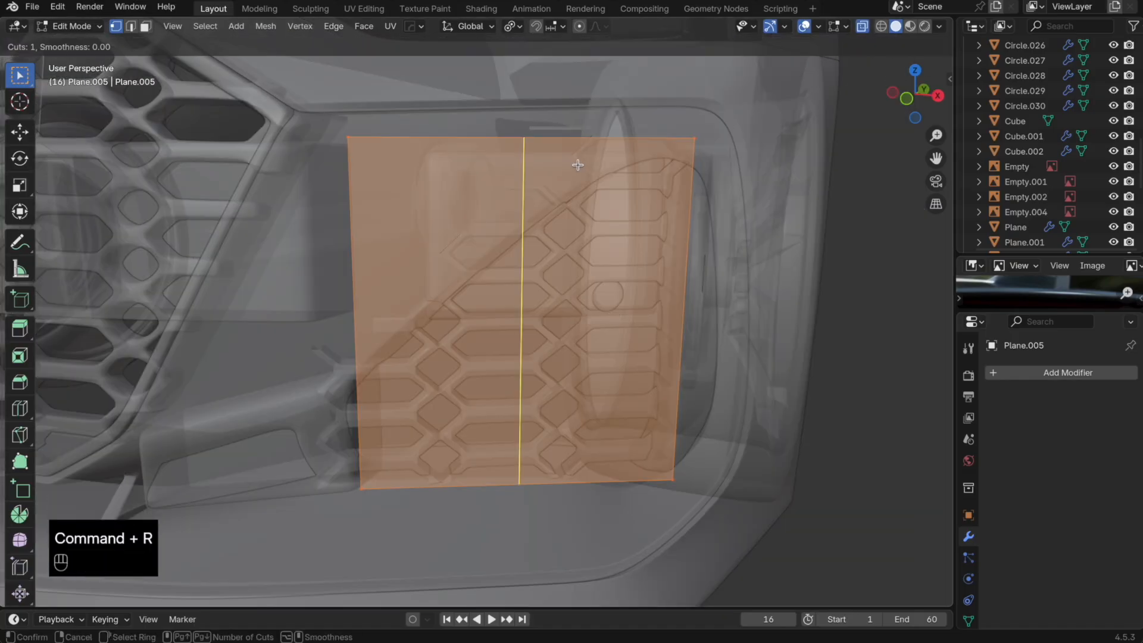
scroll(580, 162, "up", 18)
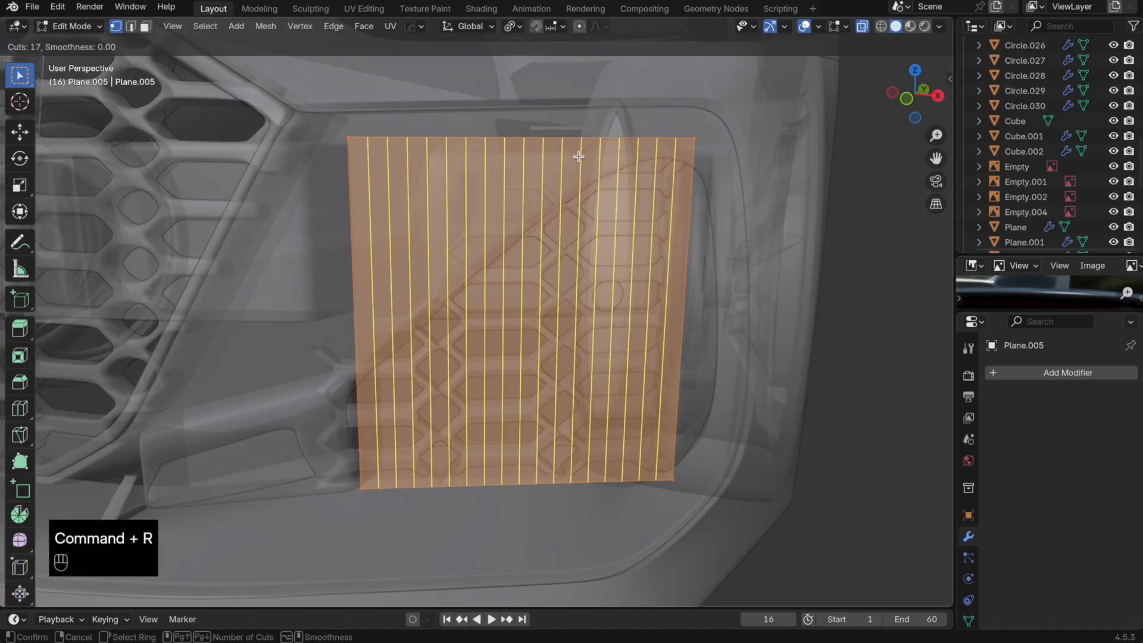
left_click(579, 157)
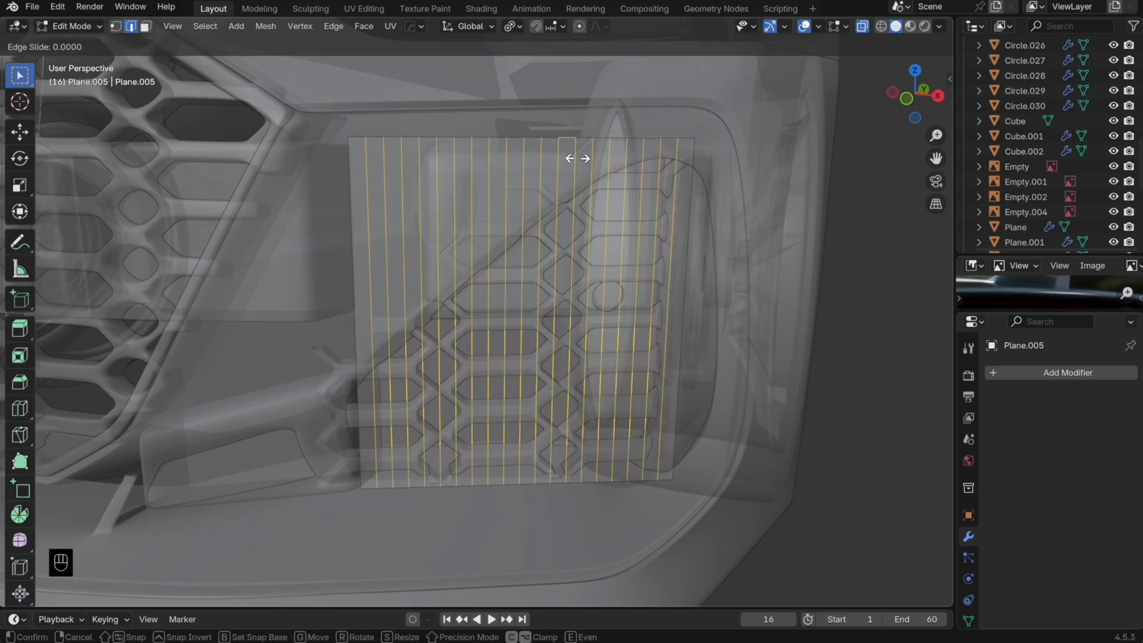
left_click(577, 158)
Step: Select every other vertical edge of the new loop cuts on the backing plane
left_click(632, 200, "alt")
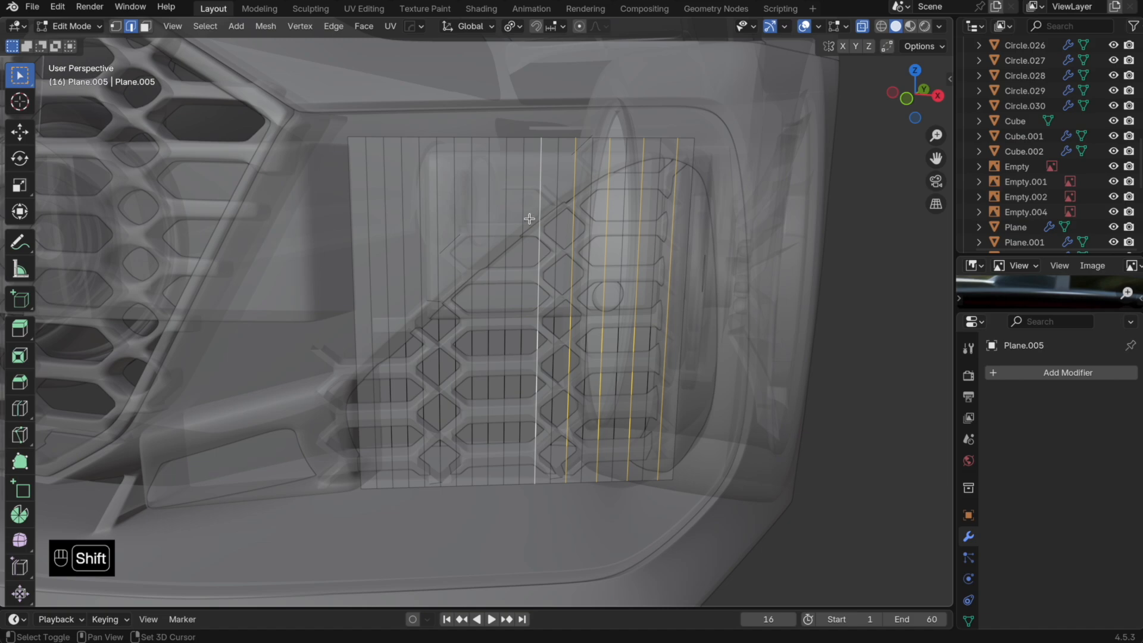
key("alt+z")
middle_click_drag(448, 221, 587, 241)
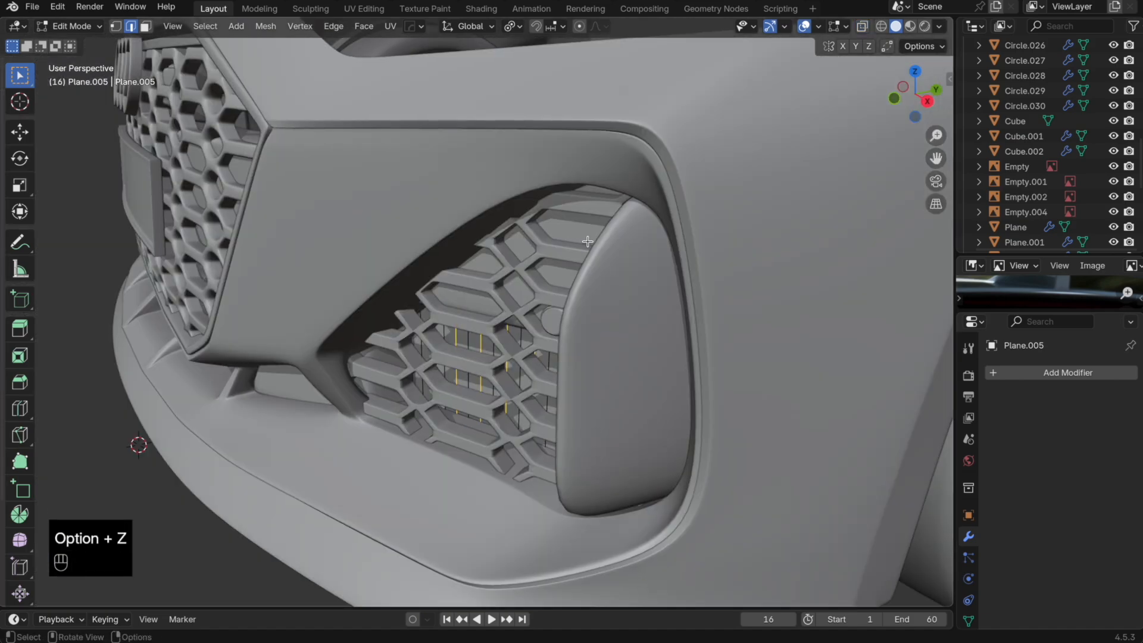
Step: Move the selected alternate edges about -0.005 m in X and 0.009 m in Y to give the plane a zigzag profile
key("alt+z")
key("KP_7")
key("g")
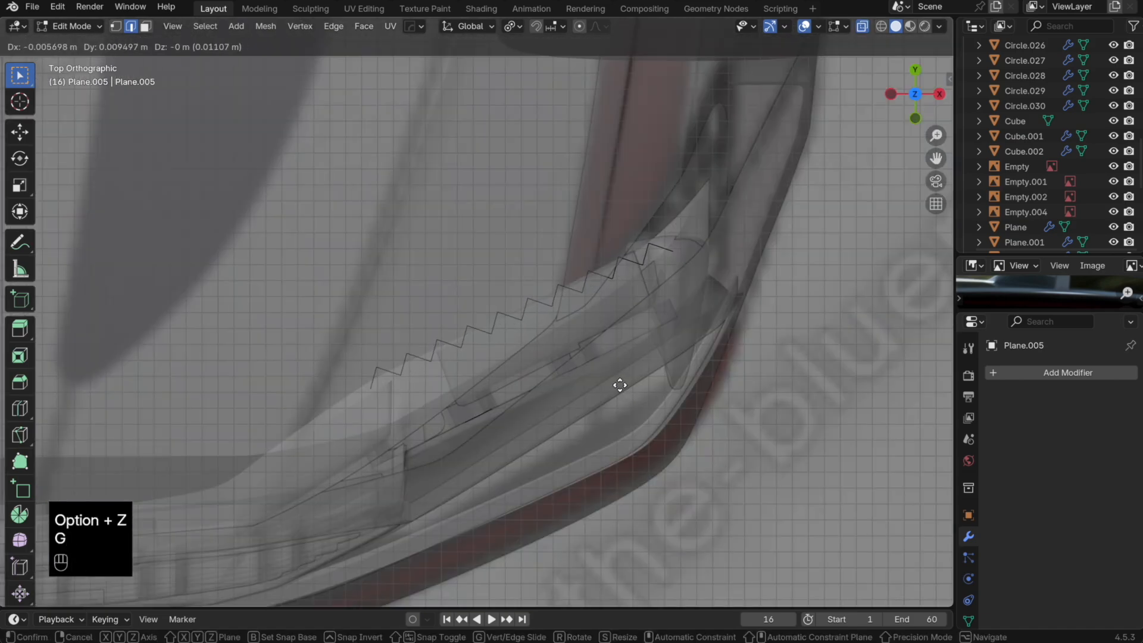
left_click(622, 387)
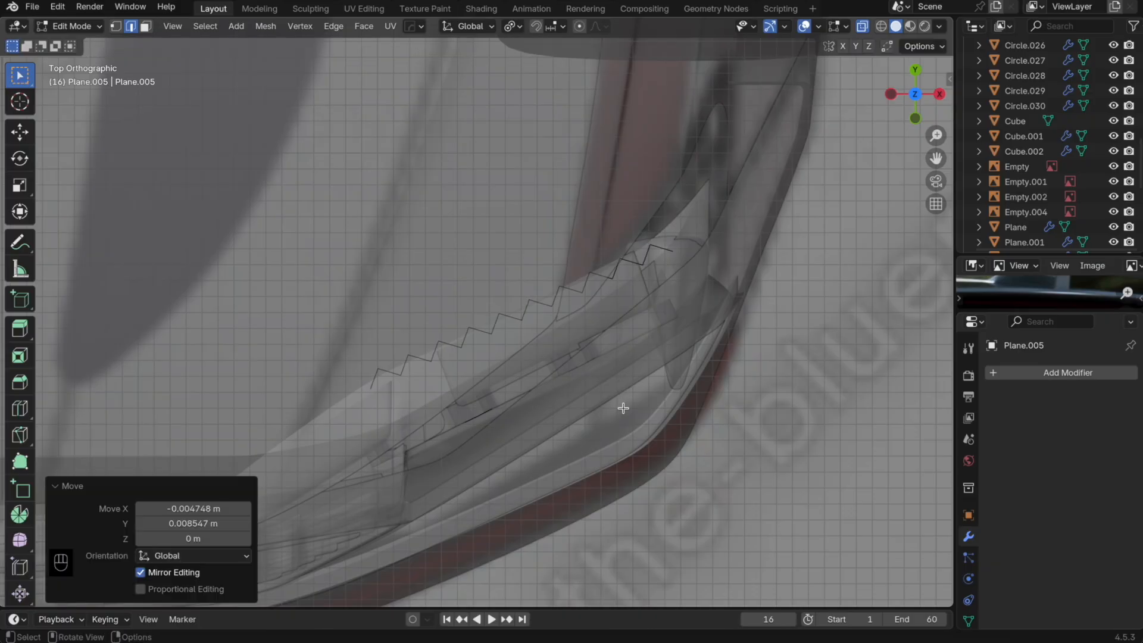
key("super+z")
Step: Extrude the whole zigzag panel about 0.012 m along Y to give it thickness
middle_click_drag(623, 474, 704, 474)
key("e")
key("y")
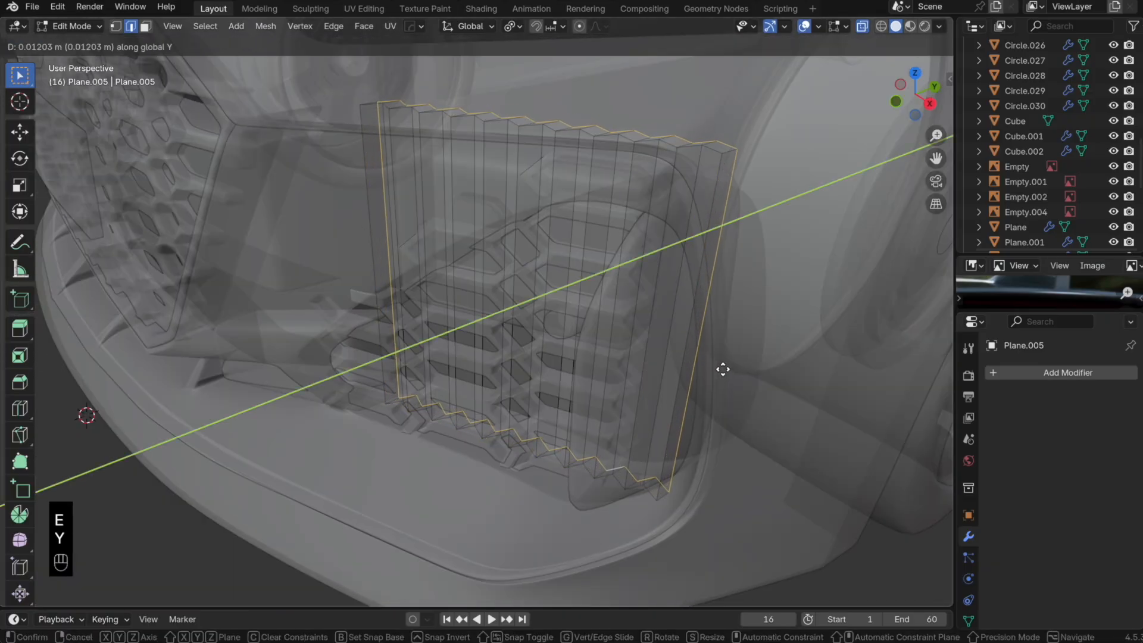
left_click(724, 367)
Step: Reposition the extruded layer of the zigzag panel behind the side intake mesh and return to Object Mode
key("g")
key("x")
key("Tab")
key("Tab")
middle_click_drag(727, 365, 666, 331)
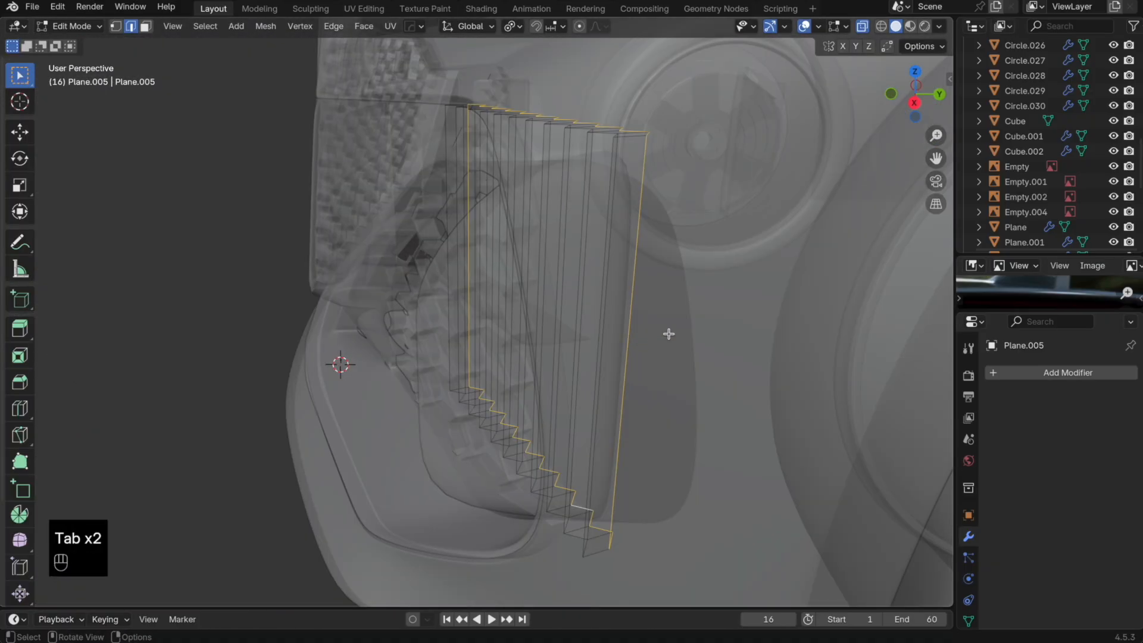
key("g")
left_click(673, 280)
middle_click_drag(674, 280, 630, 259)
key("alt+z")
key("Tab")
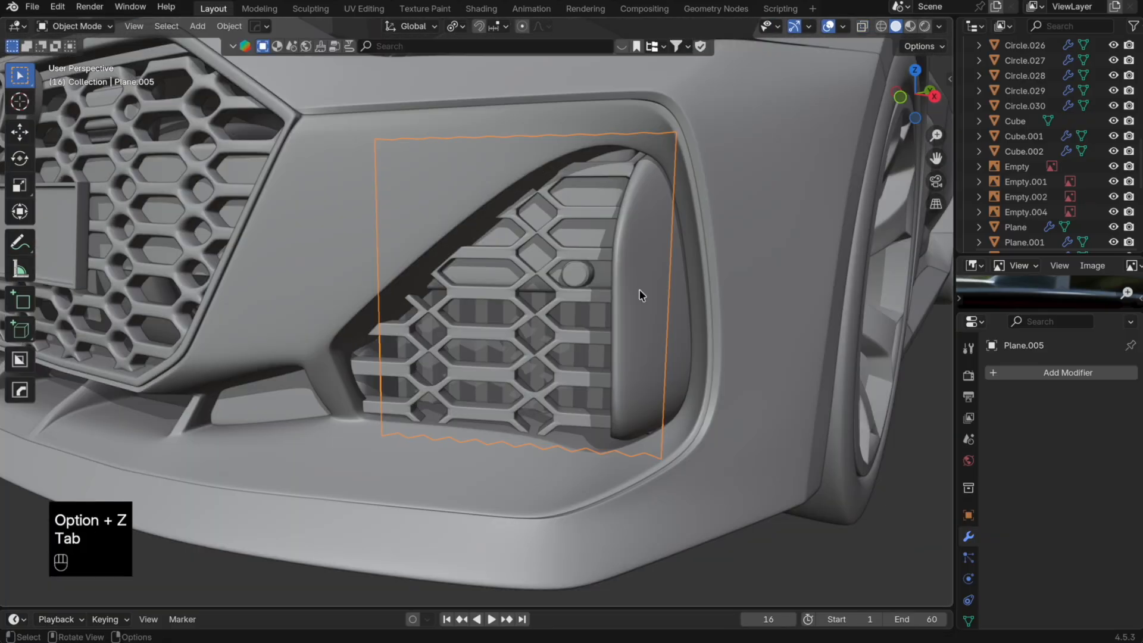
Step: Add a level 2 Subdivision Surface modifier to the zigzag backing panel
key("super+2")
key("alt+z")
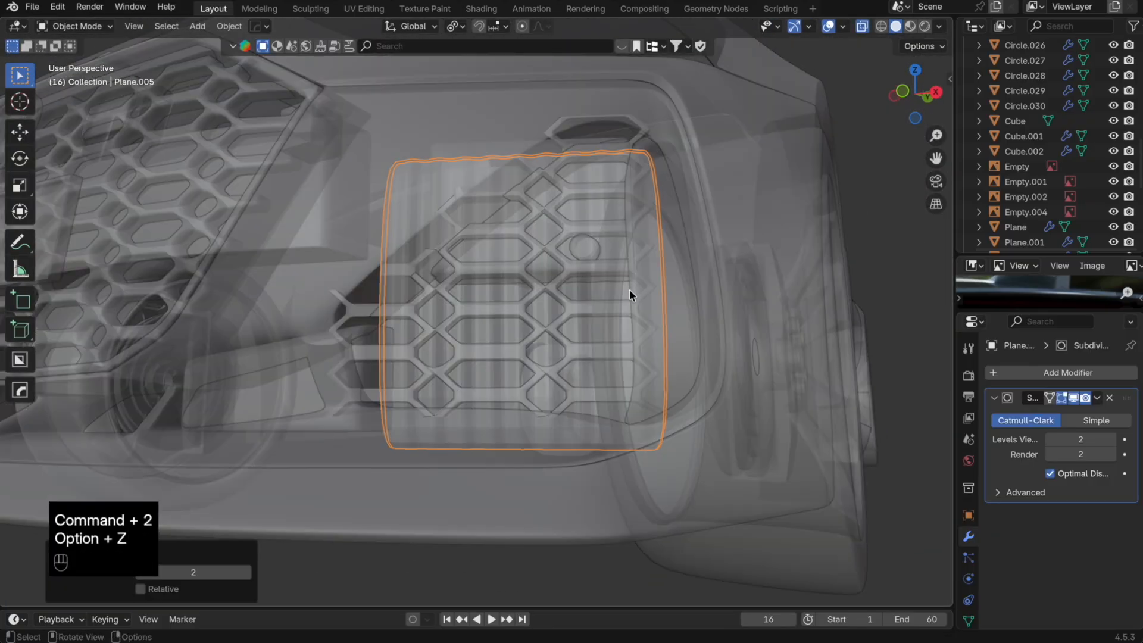
scroll(630, 290, "up", 6)
Step: Isolate the panel in local view and add horizontal loop cuts close to its upper and lower ends to tighten the corners
key("Tab")
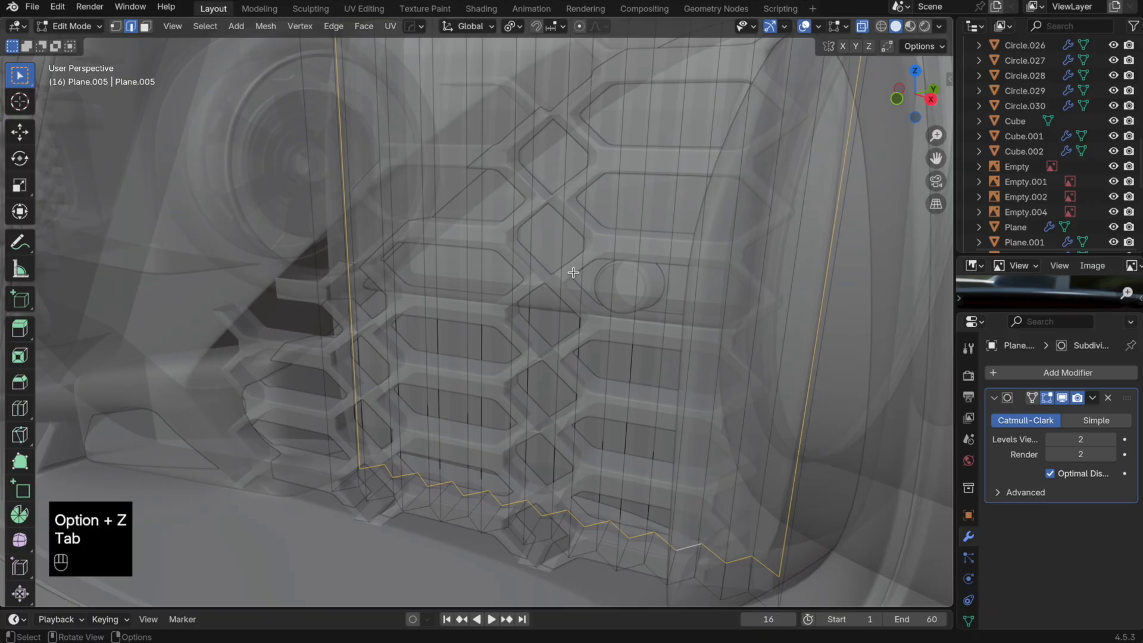
key("super+r")
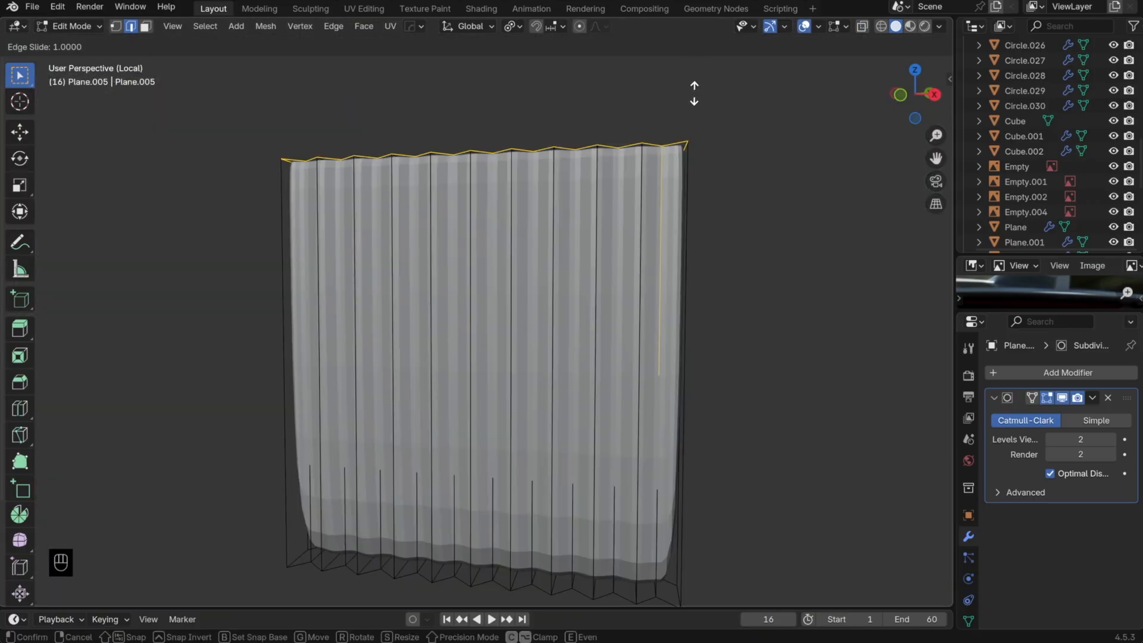
key("super+z")
key("super+r")
left_click(674, 280)
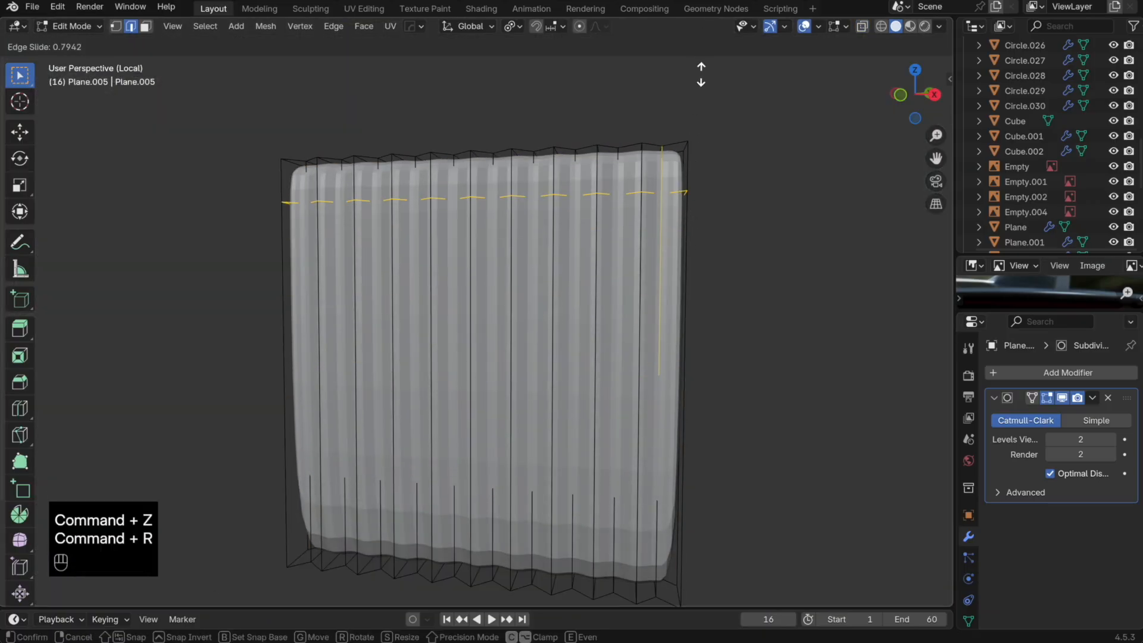
left_click(661, 285)
key("super+r")
left_click(661, 284)
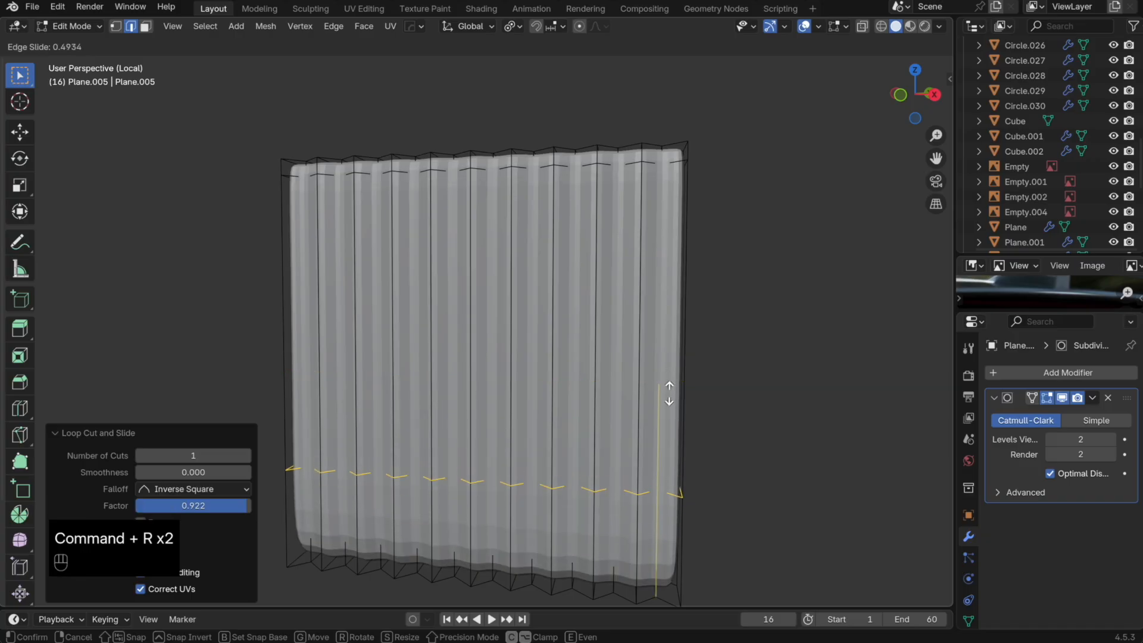
left_click(702, 493)
Step: Apply smooth shading to the corrugated backing panel in Object Mode
key("Tab")
right_click(307, 164)
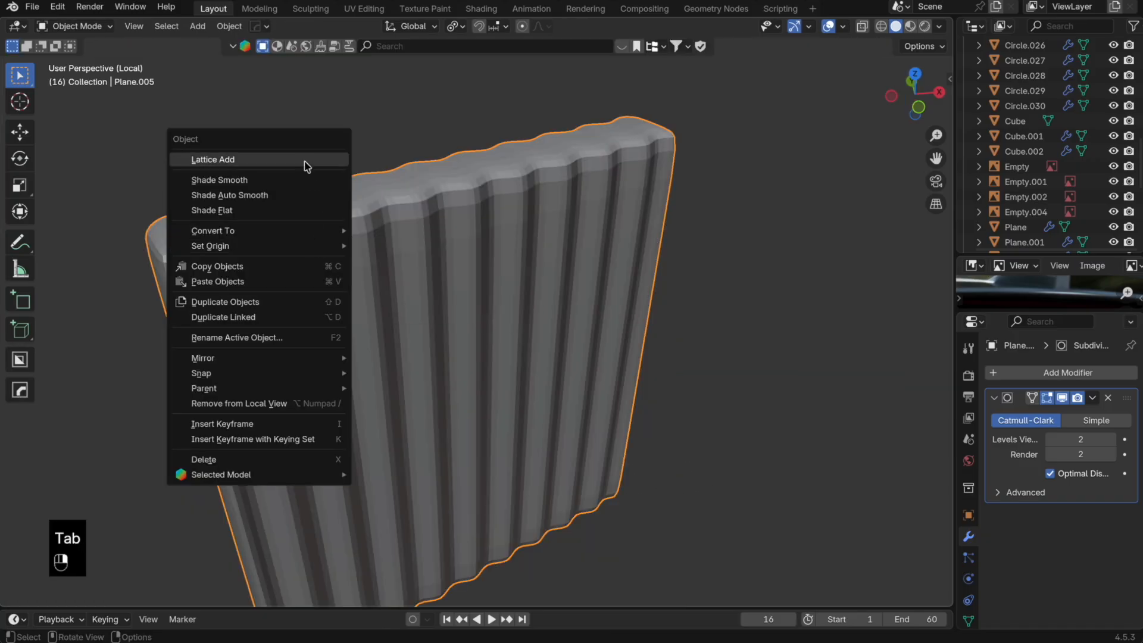
left_click(304, 179)
Step: Add vertical loop cuts close to the folds of the corrugated panel, one fold after another, to sharpen the creases
middle_click_drag(419, 295, 527, 245, "shift")
key("Tab")
key("super+r")
left_click(359, 199)
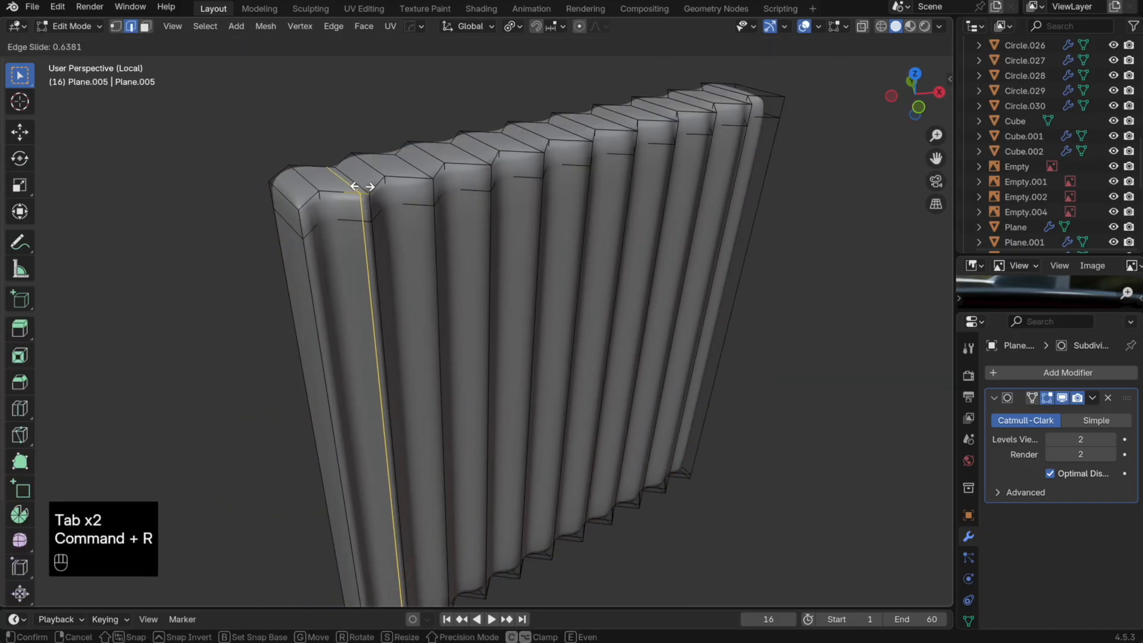
left_click(339, 194)
key("super+r")
left_click(379, 187)
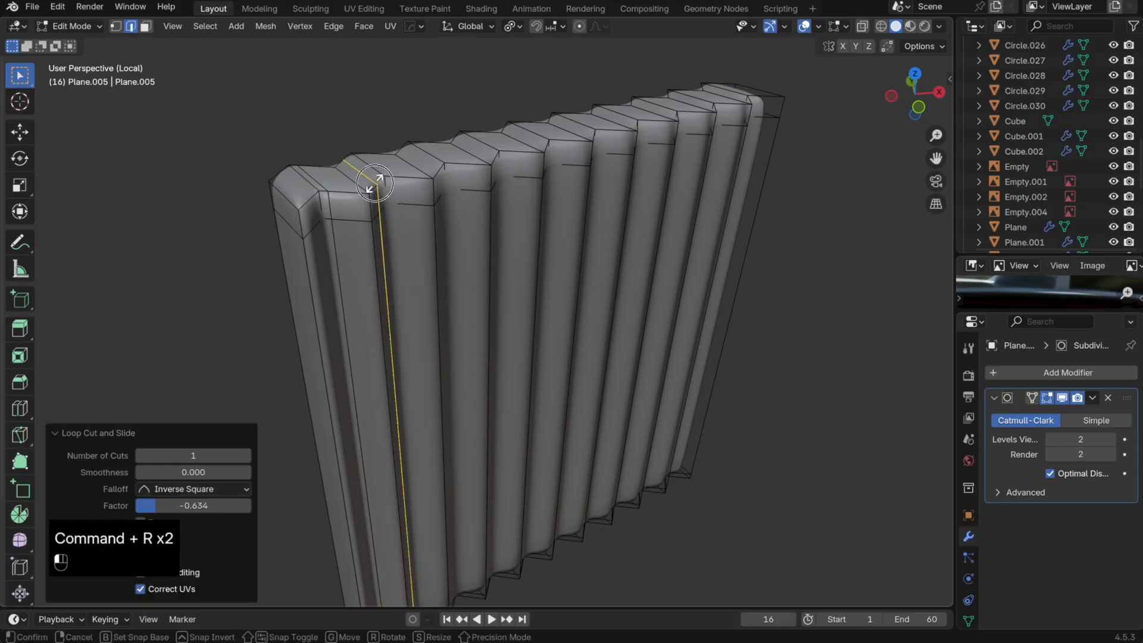
left_click(384, 182)
key("super+r")
left_click(413, 176)
left_click(427, 173)
key("super+r")
left_click(451, 168)
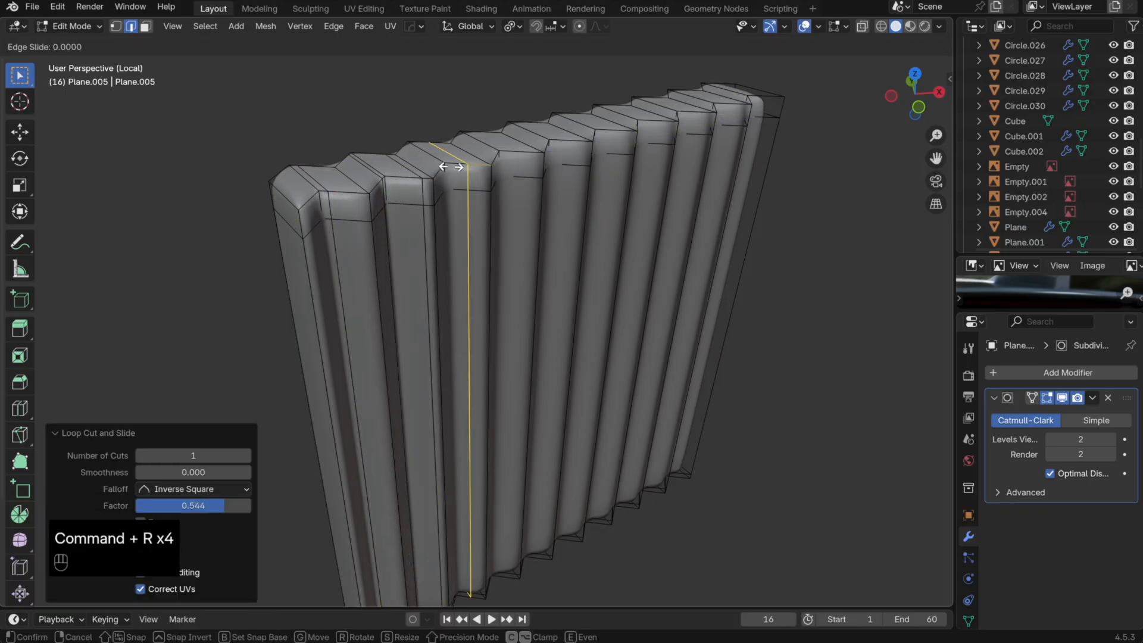
key("super+r")
left_click(519, 158)
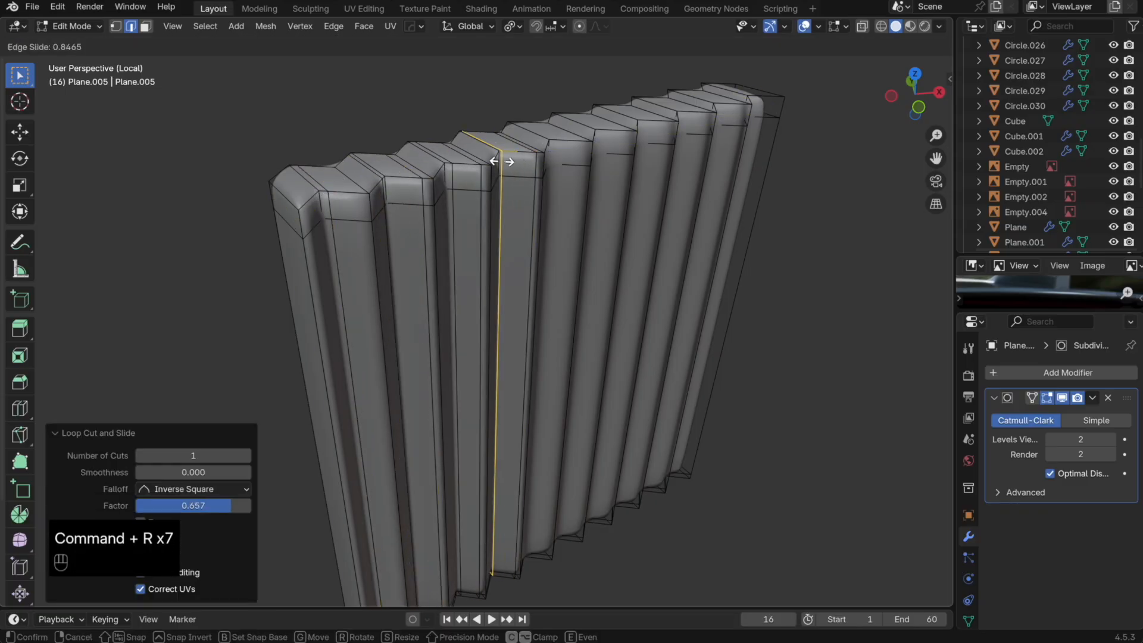
left_click(501, 161)
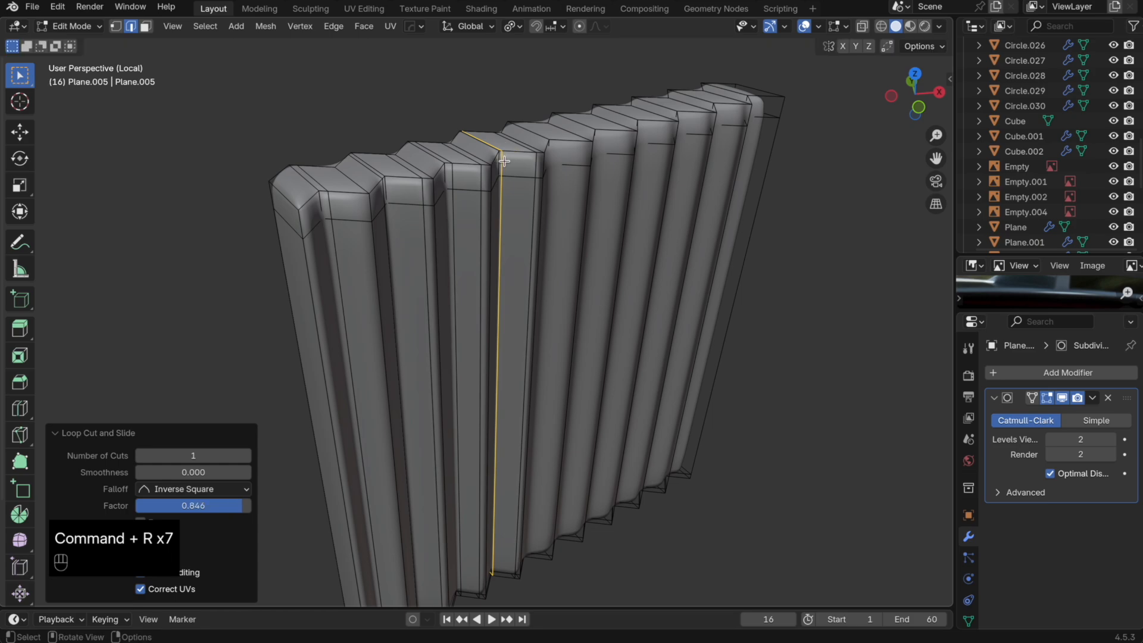
key("super+r")
left_click(569, 155)
left_click(587, 151)
middle_click_drag(620, 178, 552, 164)
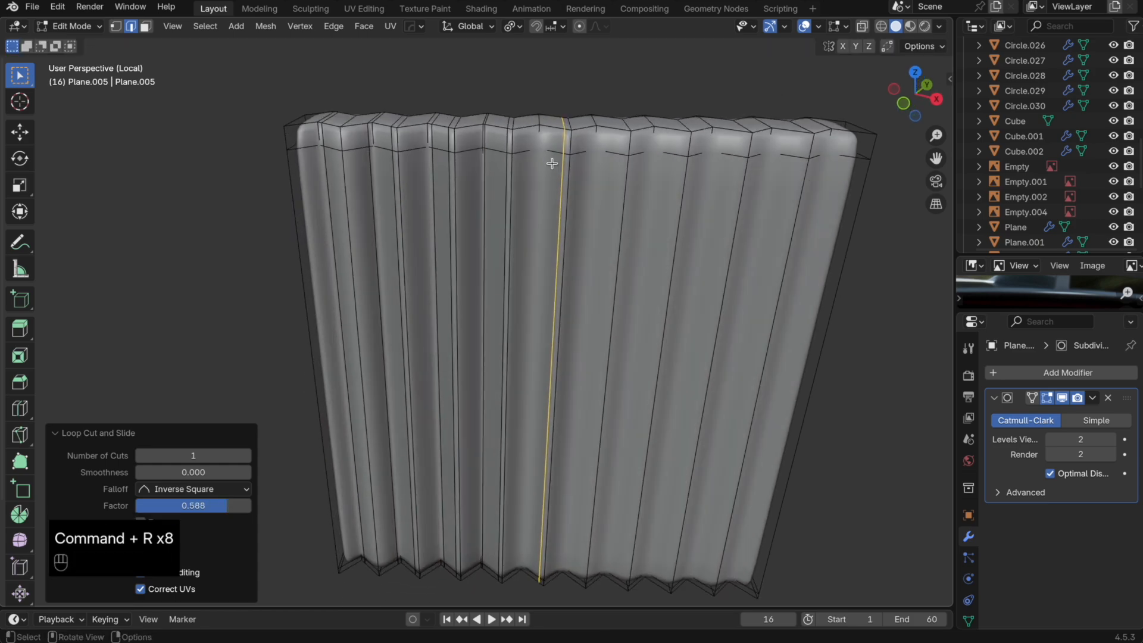
key("super+r")
Step: Exit local view and mirror the backing panel across the X axis to the opposite side intake
key("alt+z")
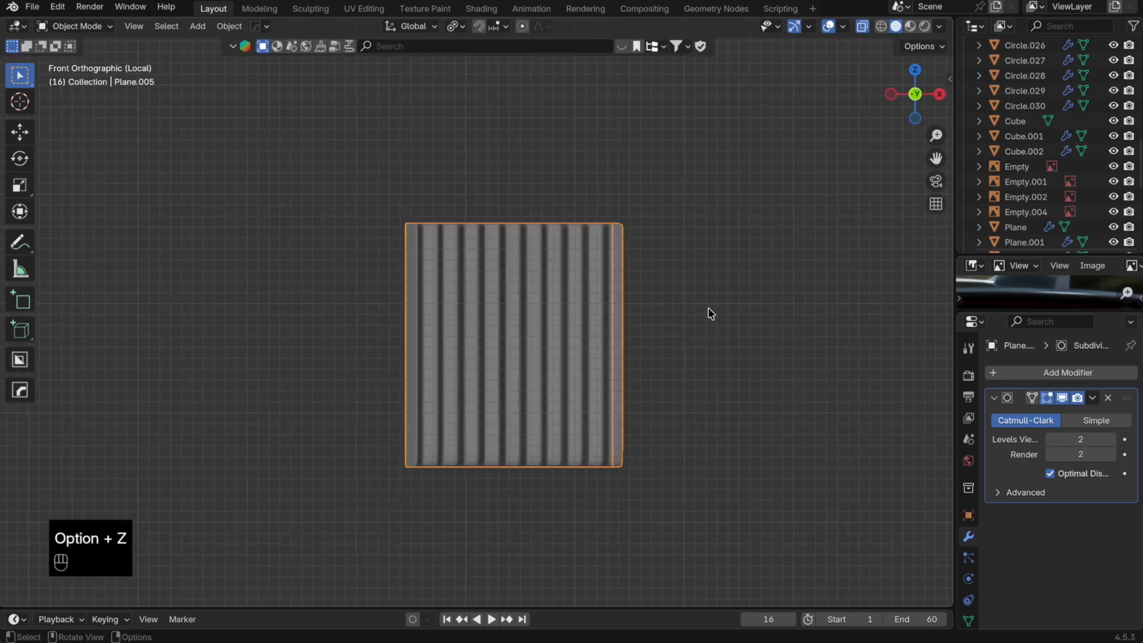
key("slash")
key("alt+z")
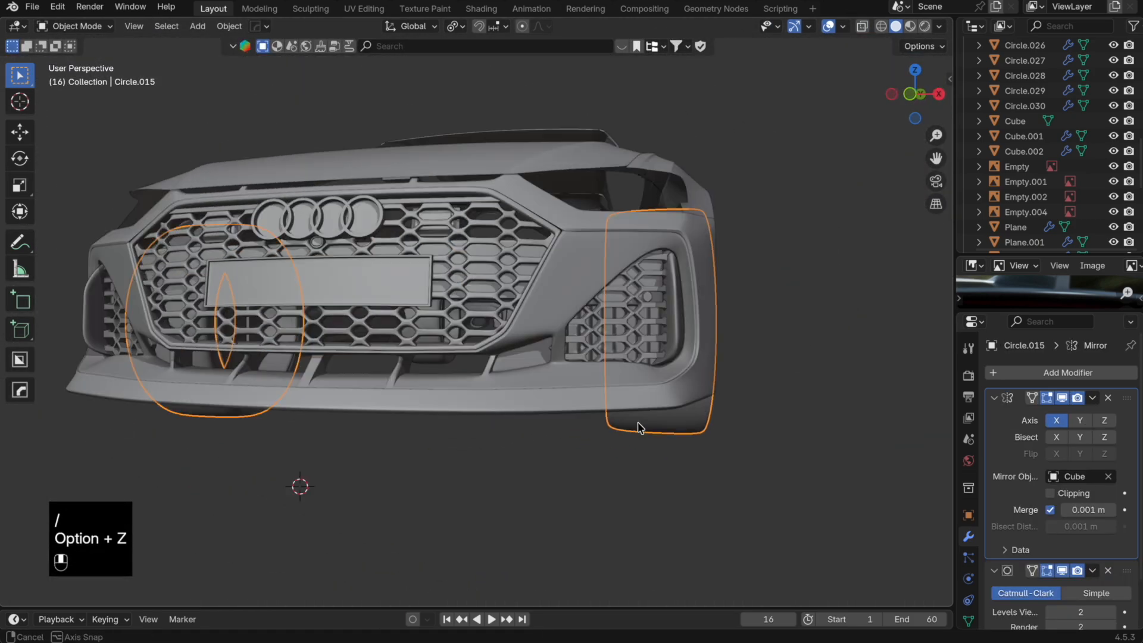
middle_click_drag(299, 485, 496, 413)
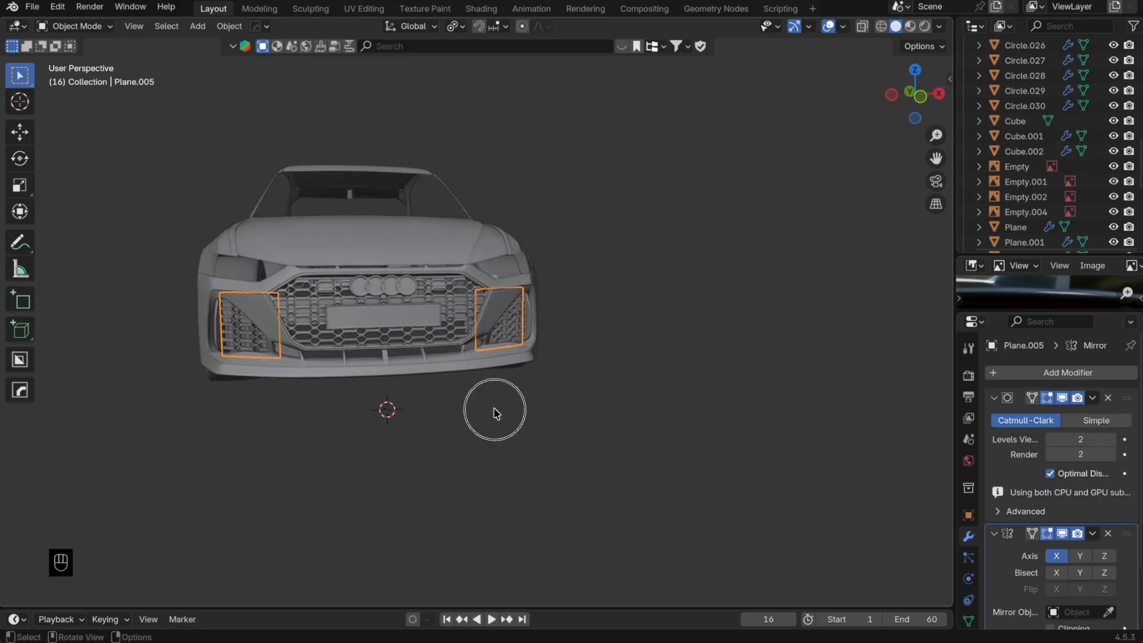
Step: Select the mirrored backing panel, switch to Finder and preview audi-rs6-avant-gt-2024-21 (1).jpg to study the front grille
left_click(505, 321)
left_click(505, 318)
left_click(506, 319)
left_click(527, 327)
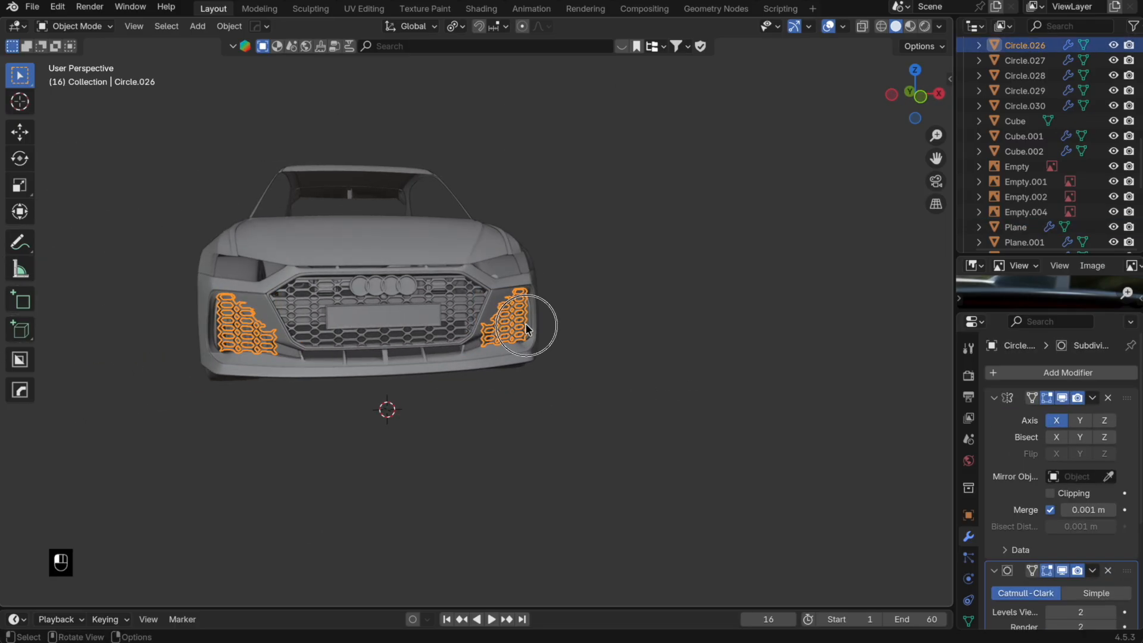
left_click(526, 326)
left_click(42, 641)
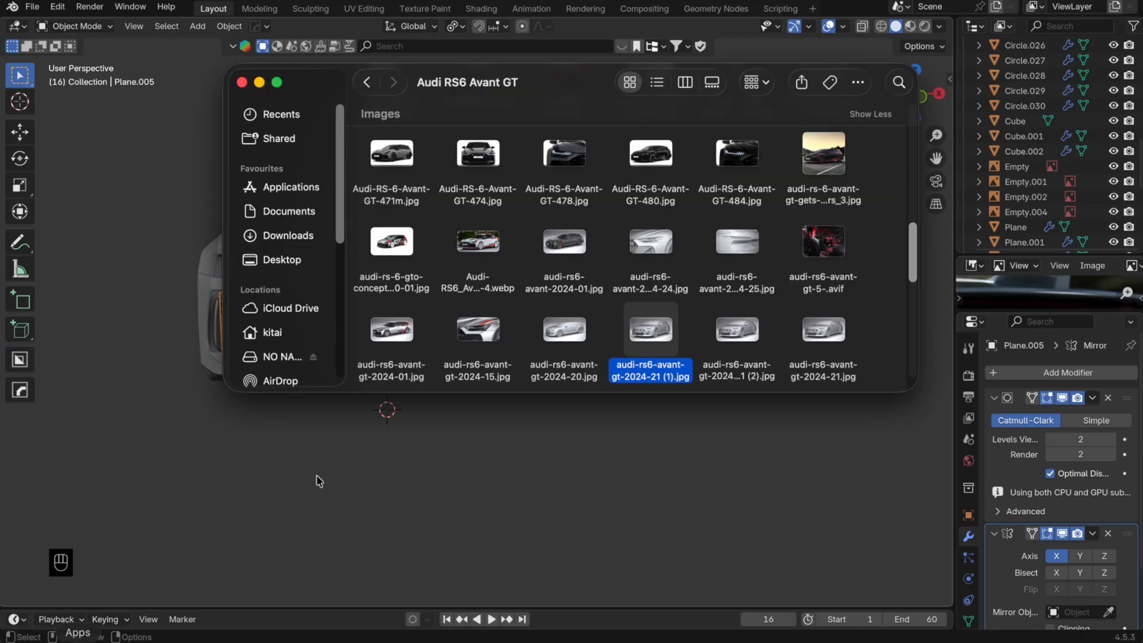
key("space")
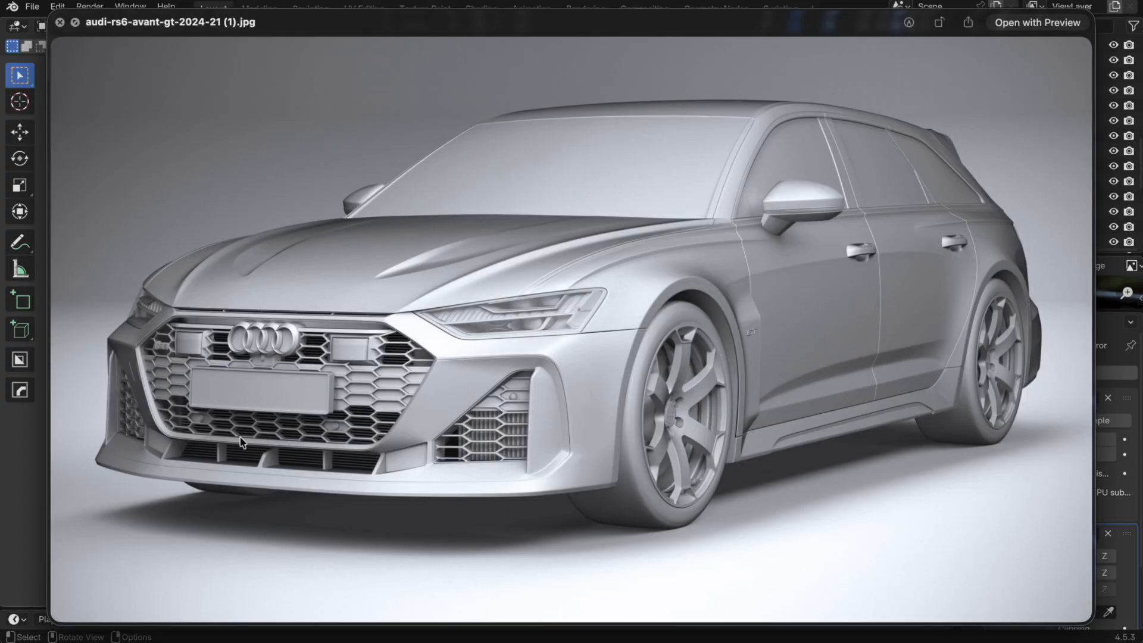
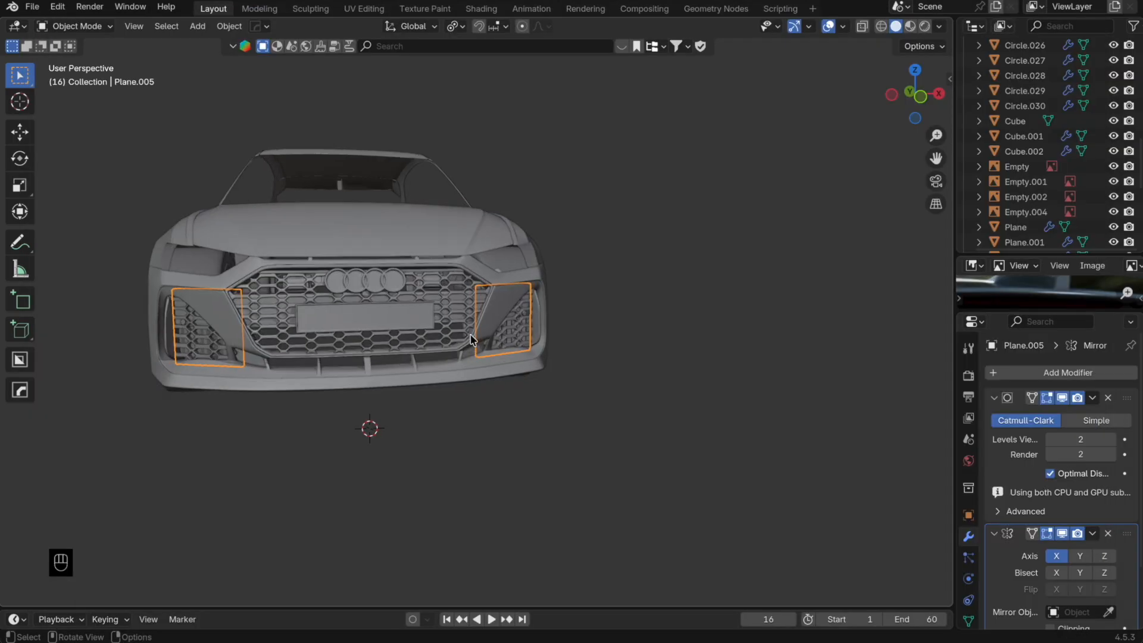
Step: In front view, duplicate the inner edge loop of a hexagonal main grille cell below the number plate and separate it into its own object
scroll(931, 88, "up", 2)
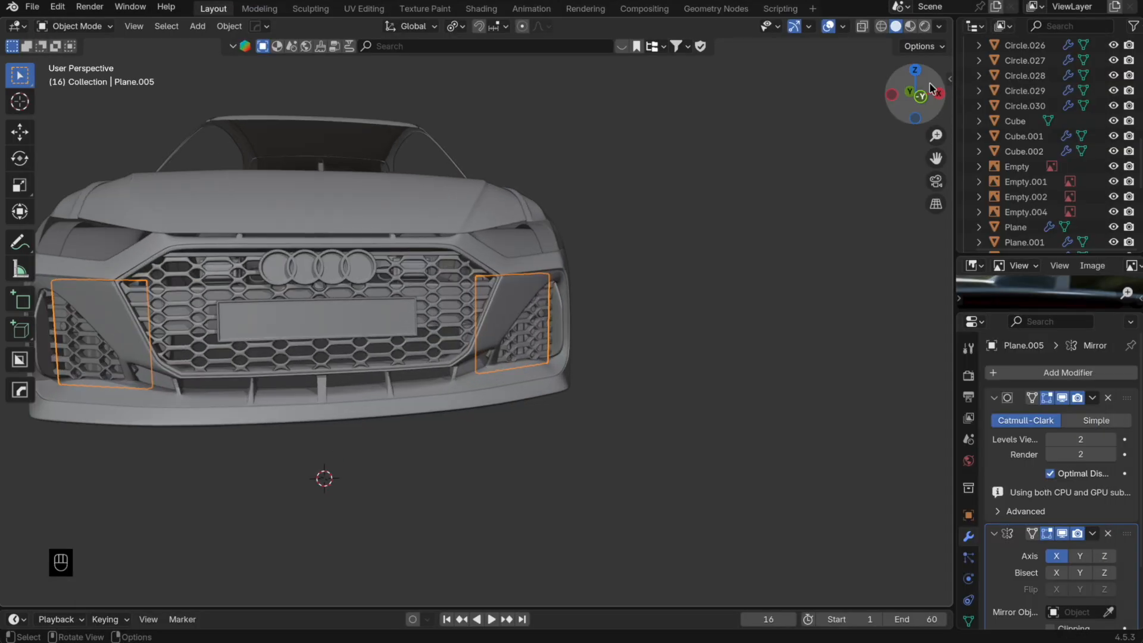
left_click(895, 95)
left_click(938, 96)
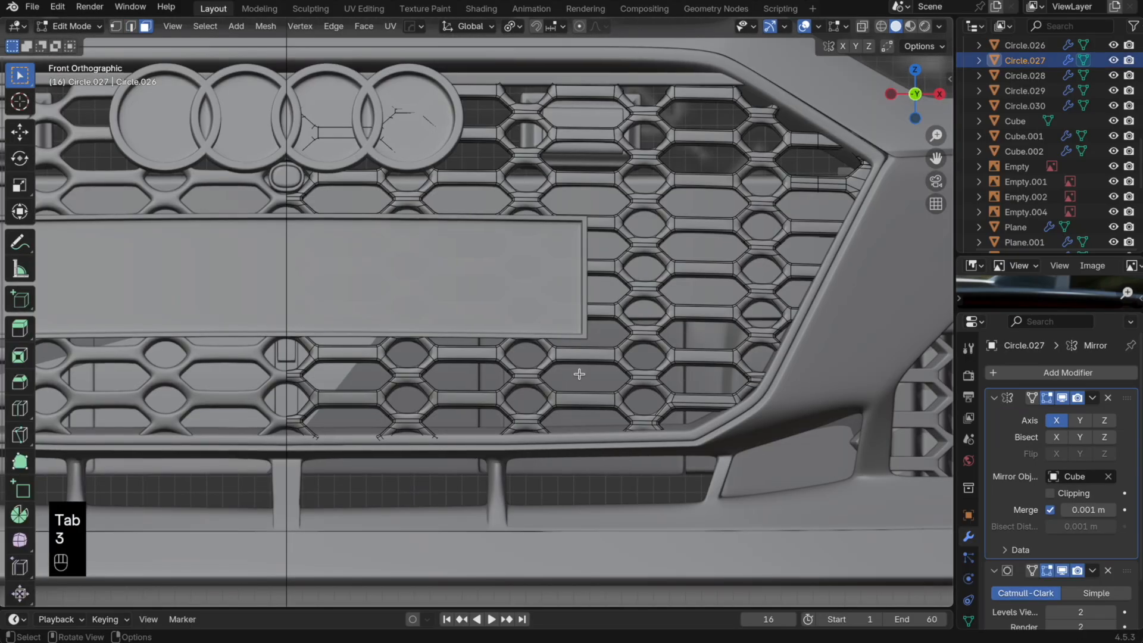
key("2")
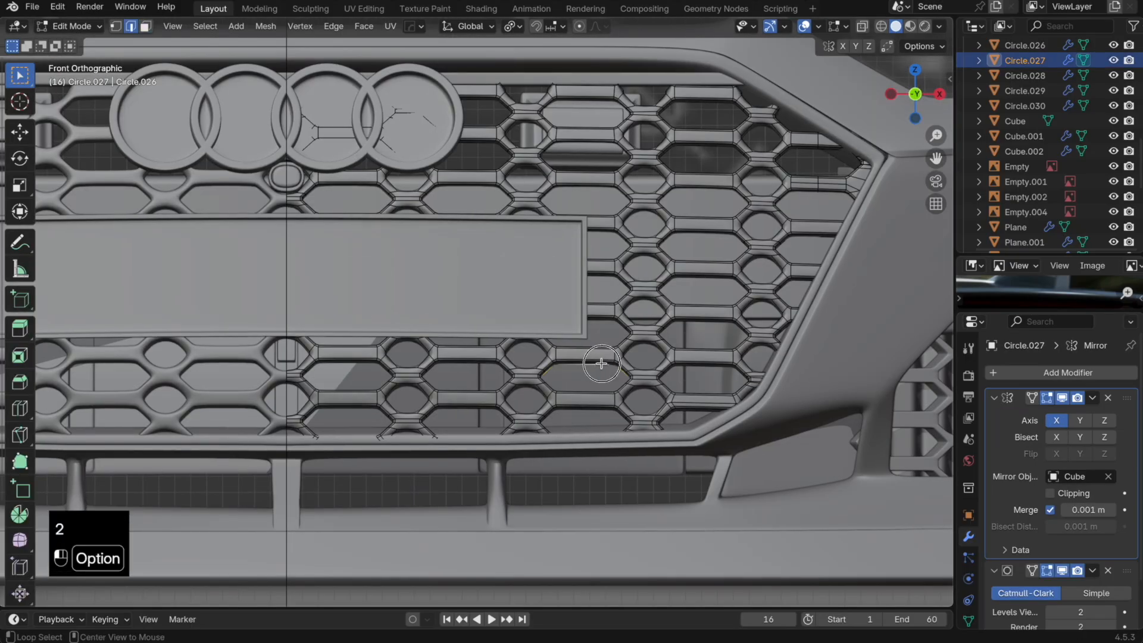
key("shift+d")
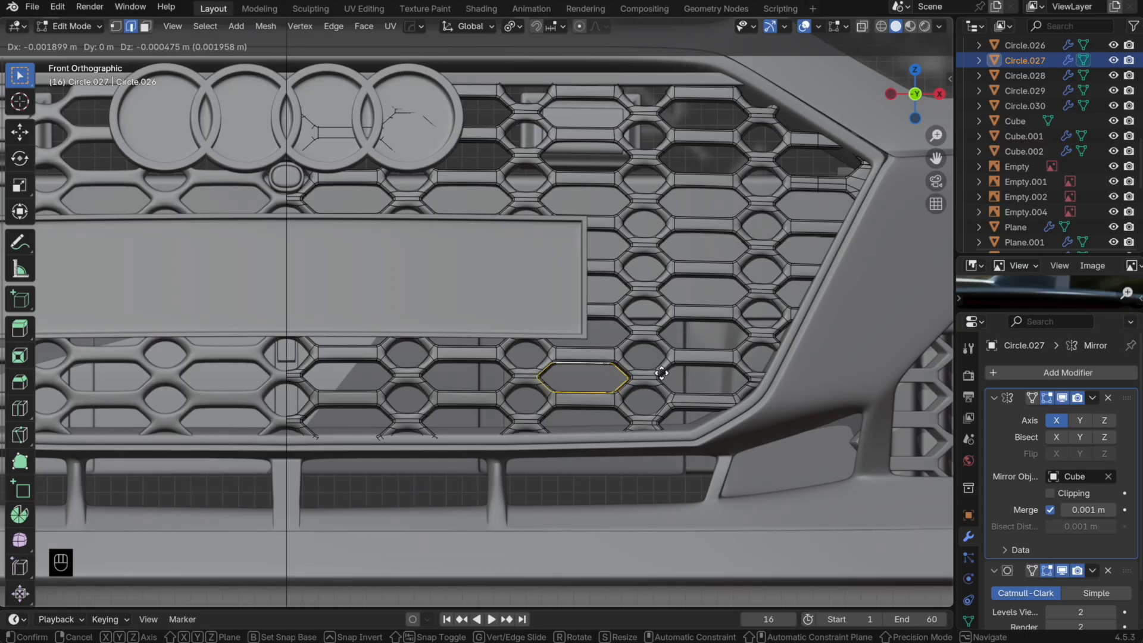
right_click(661, 373)
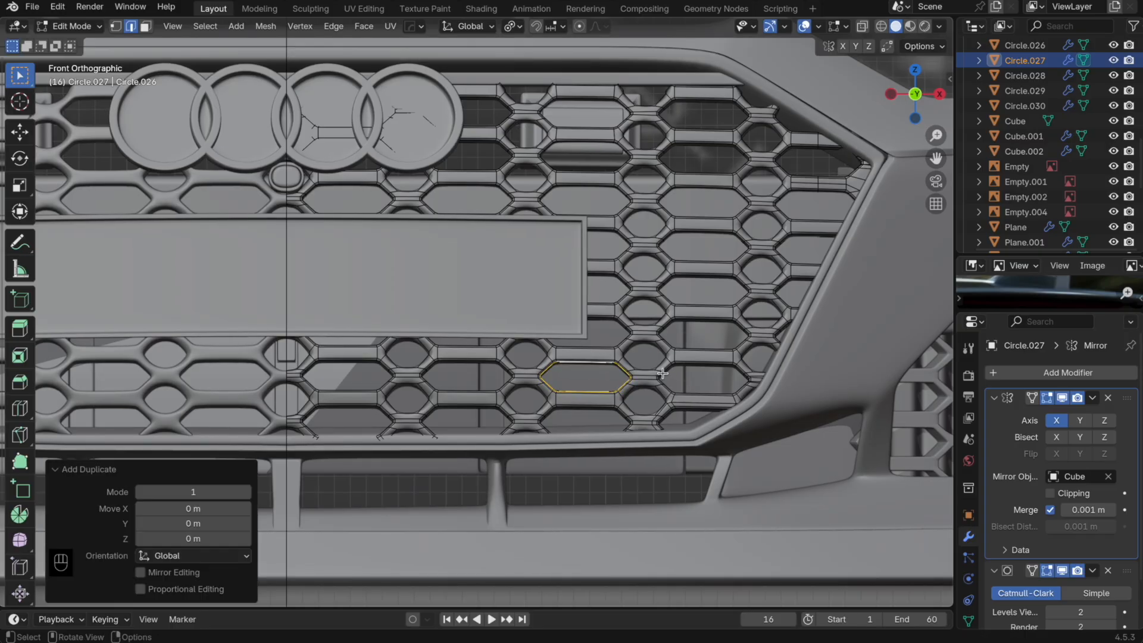
key("p")
left_click(657, 374)
key("Tab")
key("Tab")
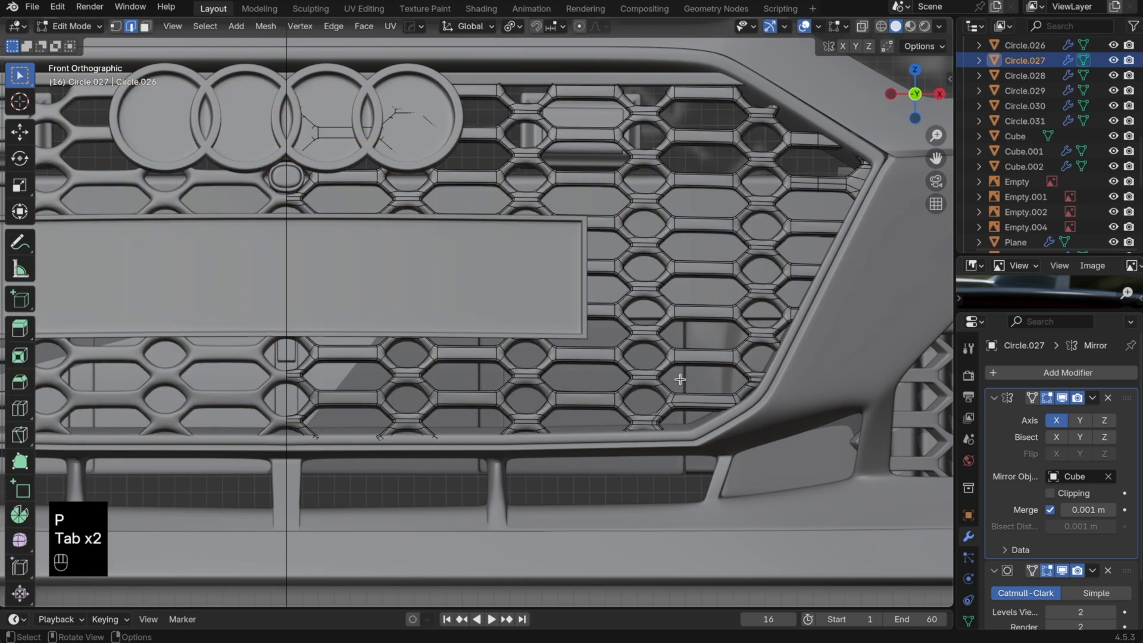
key("Tab")
Step: Select the separated hexagonal loop and fill it with a face
left_click(623, 371)
left_click(624, 376)
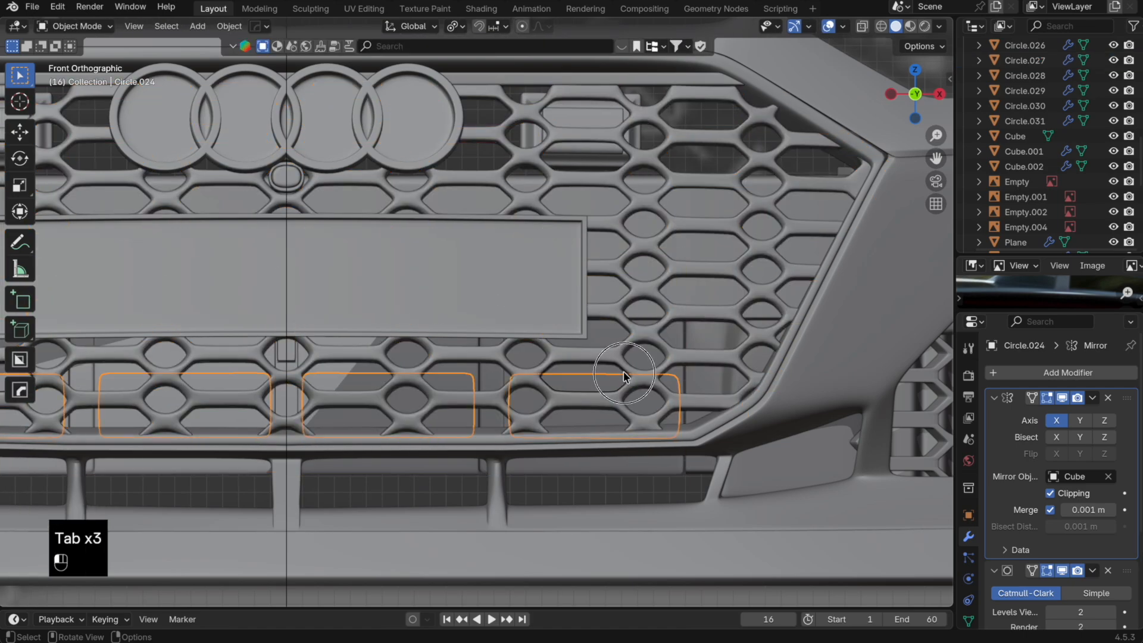
key("Tab")
key("a")
key("f")
Step: Move the hexagonal face about 0.0018 m along Y and extrude it about 0.009 m along its normal
scroll(694, 393, "up", 4)
key("alt+z")
middle_click_drag(695, 394, 682, 433, "shift")
key("g")
key("y")
left_click(685, 431)
key("e")
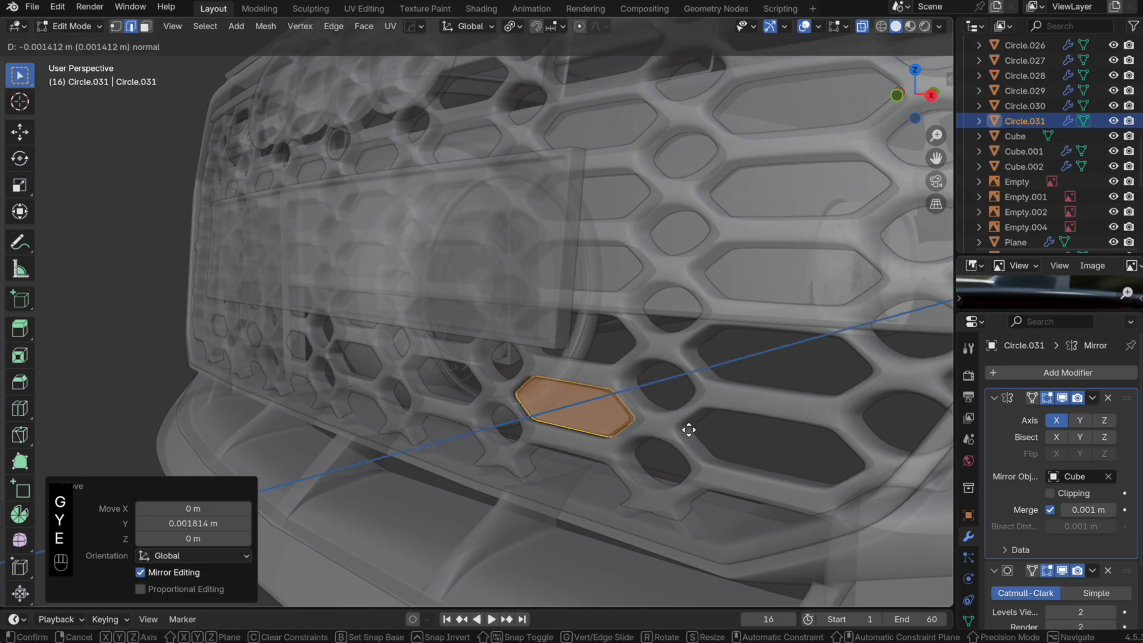
left_click(685, 416)
key("alt+z")
key("alt+z")
Step: Inset the extruded hexagonal face by about 0.0012 m and delete the inner face
key("i")
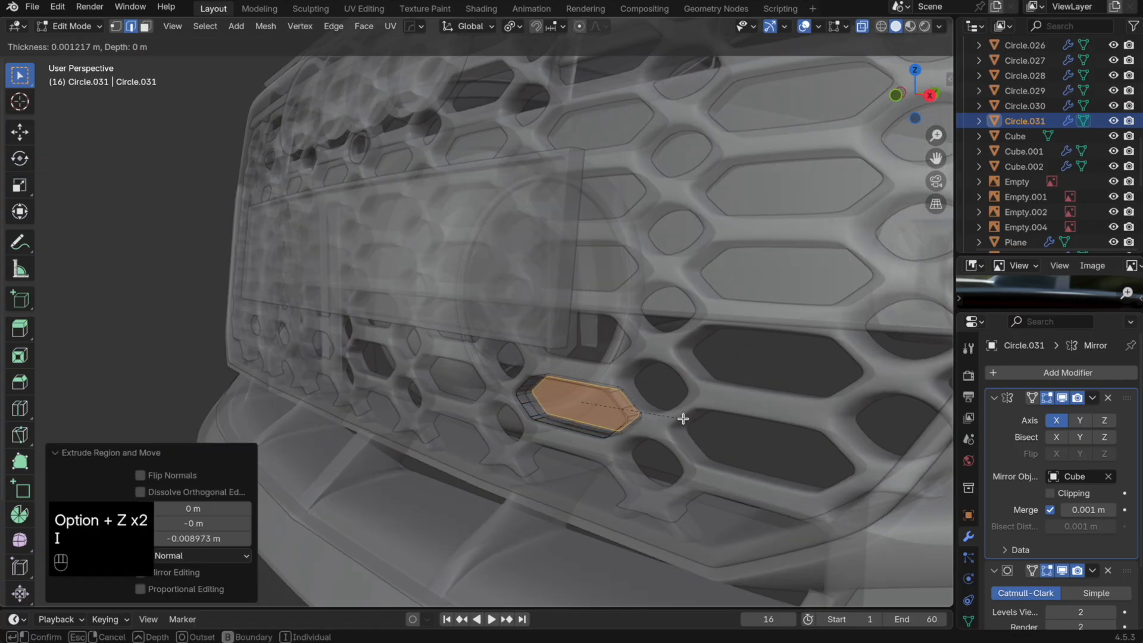
left_click(683, 419)
key("x")
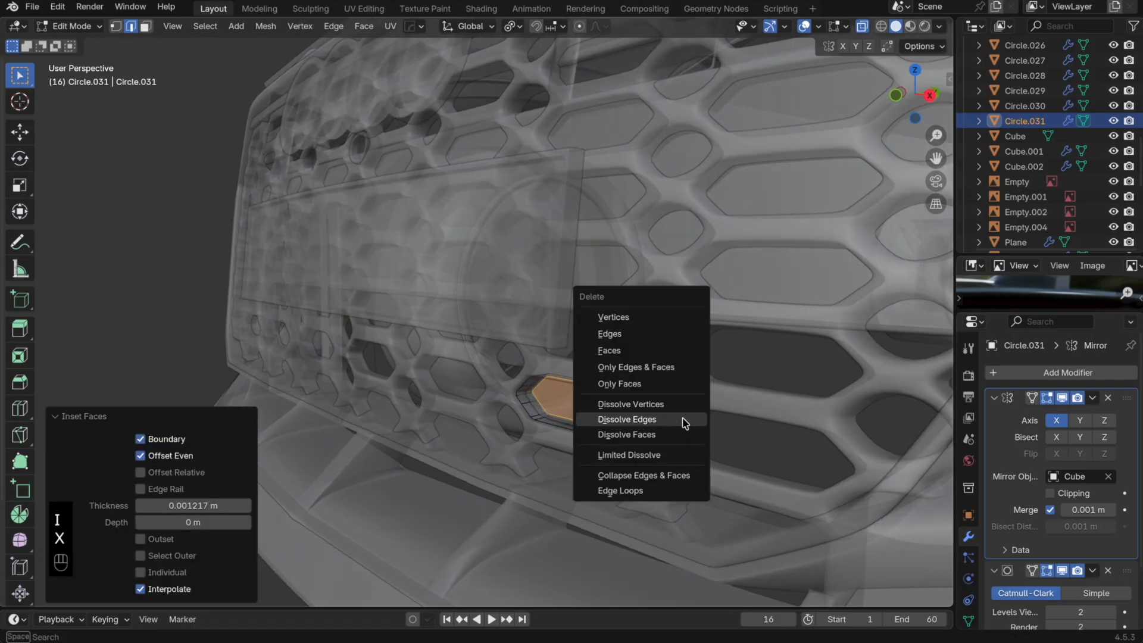
left_click(671, 349)
Step: Inset the face of the hexagonal grille insert once more by a thin margin and check the shape in Object Mode
key("alt+z")
middle_click_drag(641, 412, 709, 405)
key("alt+z")
key("i")
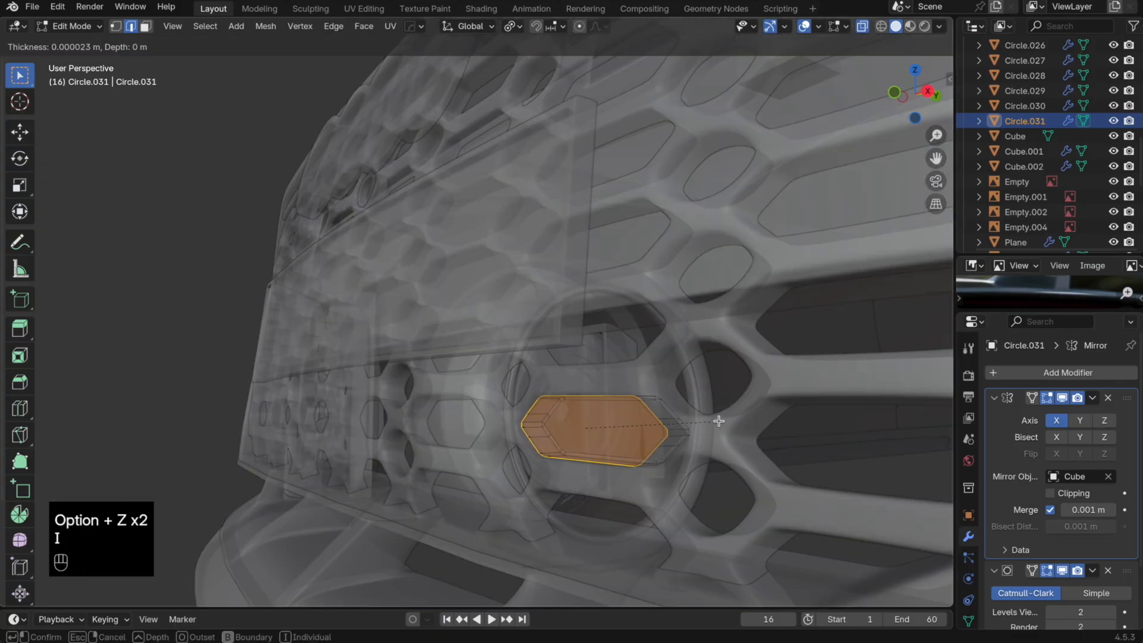
left_click(712, 422)
key("alt+z")
key("Tab")
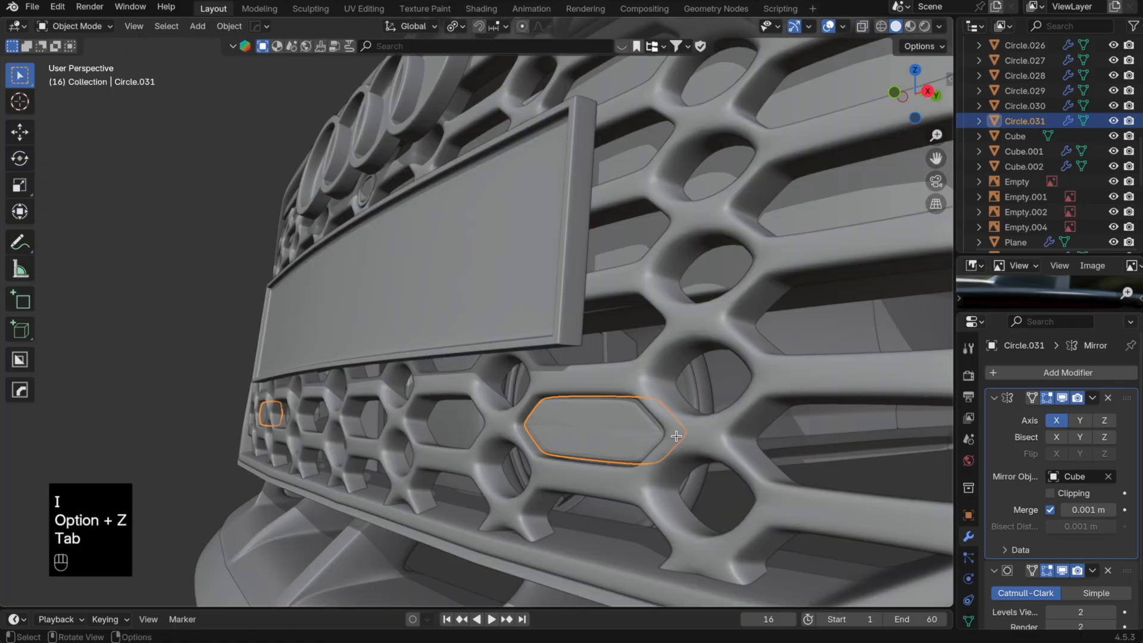
Step: Connect the upper and lower corner vertices at both ends of the hexagonal insert's face with vertical edges
key("Tab")
middle_click_drag(675, 435, 654, 439)
key("1")
left_click(667, 423)
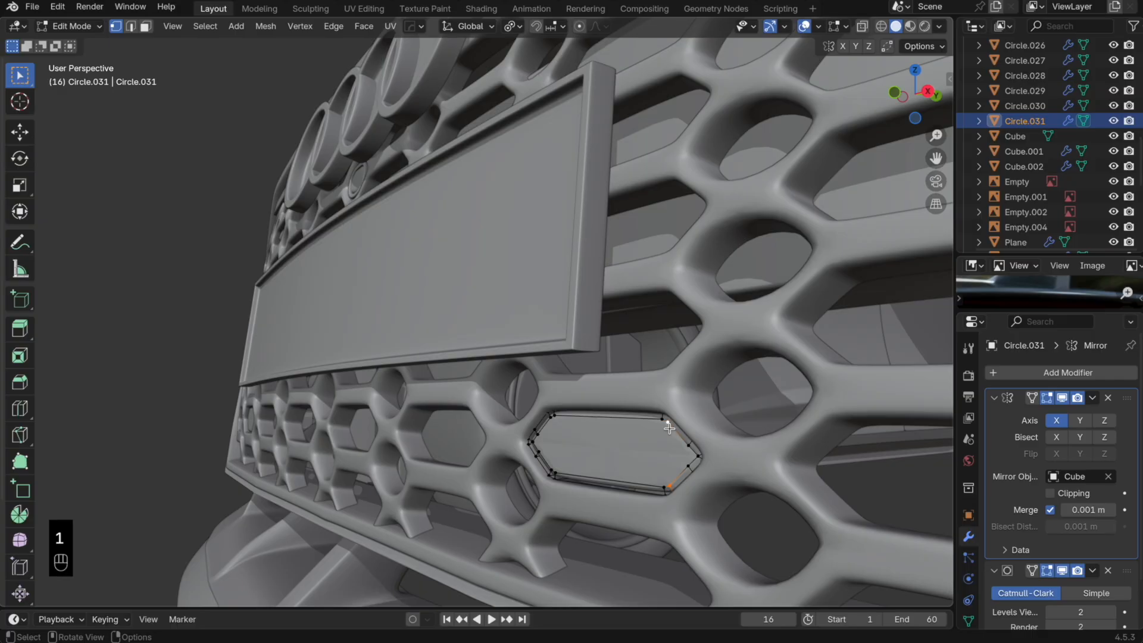
left_click(661, 485)
left_click(658, 425, "shift")
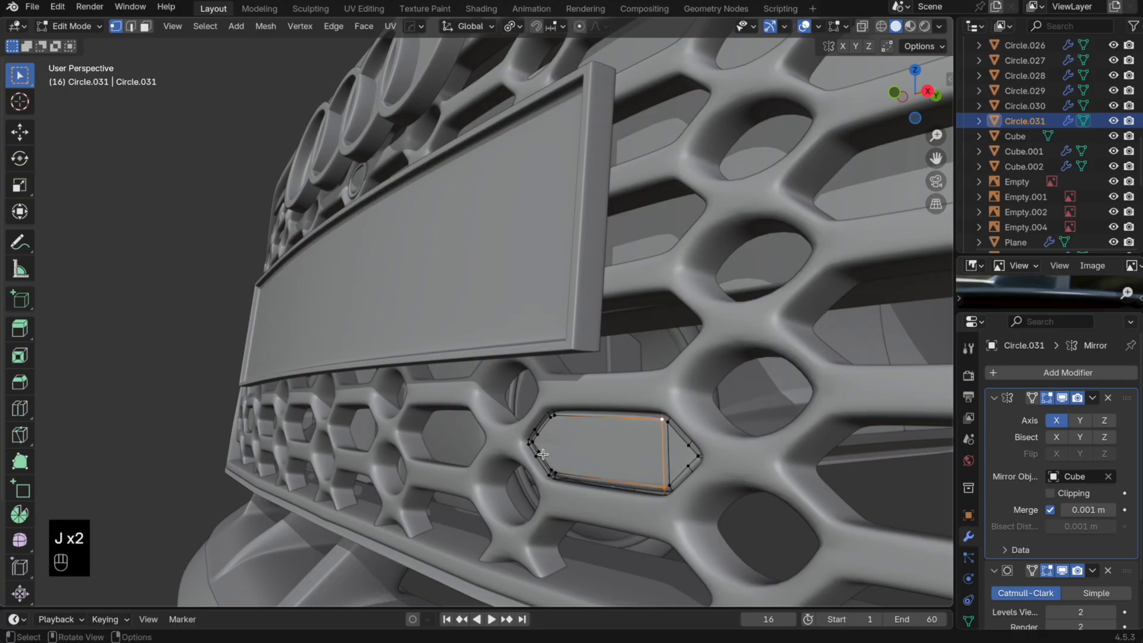
left_click(561, 471)
left_click(562, 425, "shift")
key("j")
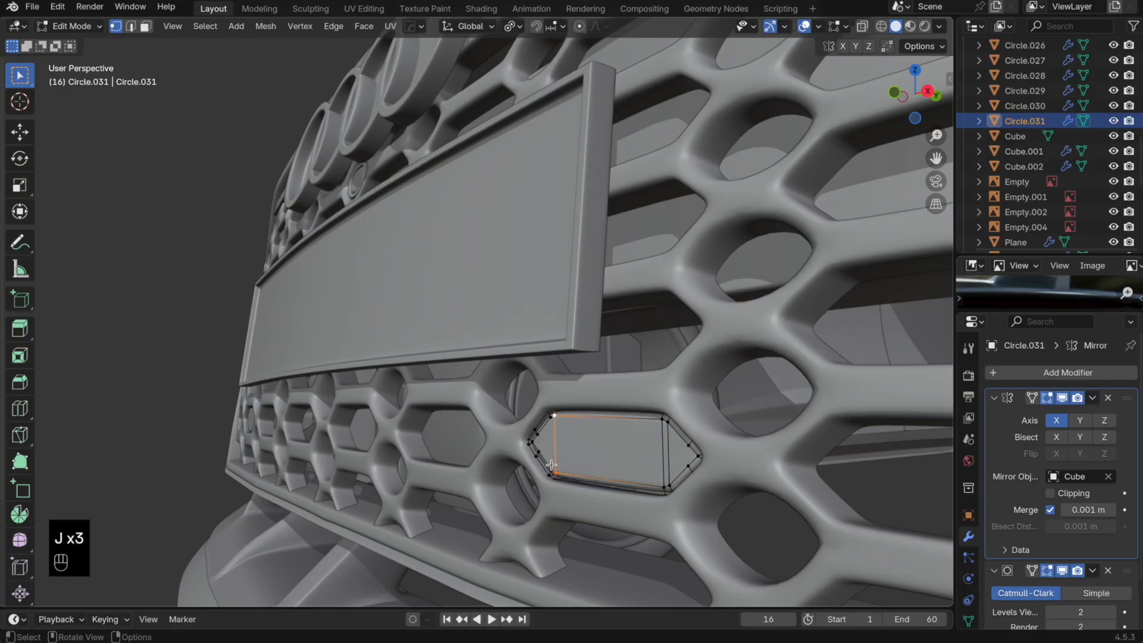
Step: Connect the side vertices across the hexagonal insert's face with two horizontal edges
left_click(548, 470)
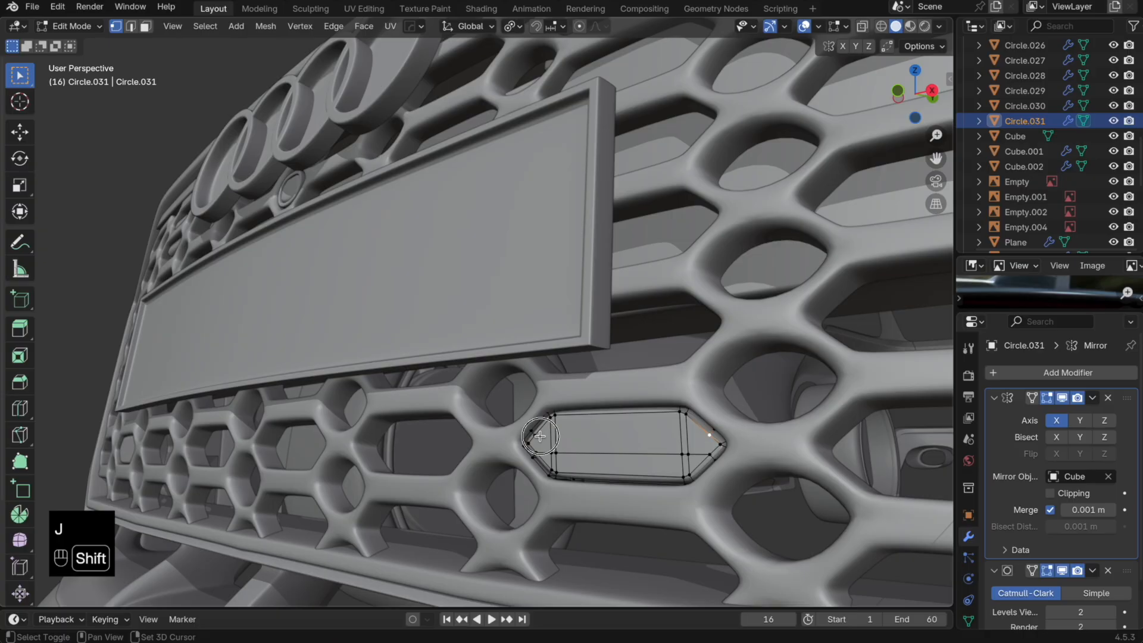
left_click(539, 436, "shift")
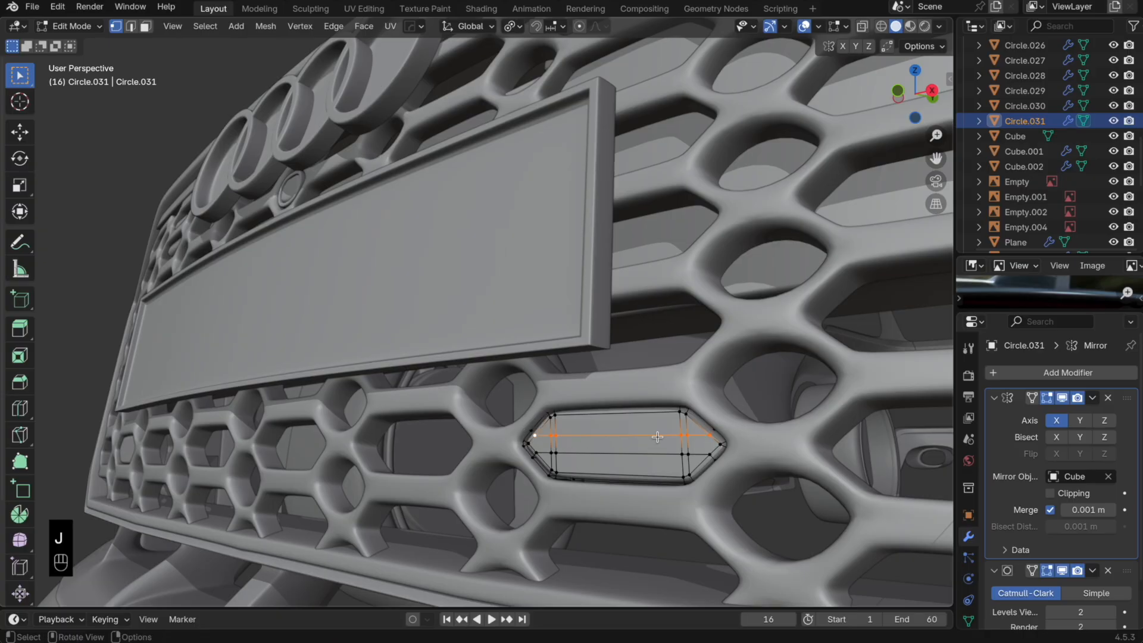
key("Tab")
middle_click_drag(691, 448, 658, 464)
key("Tab")
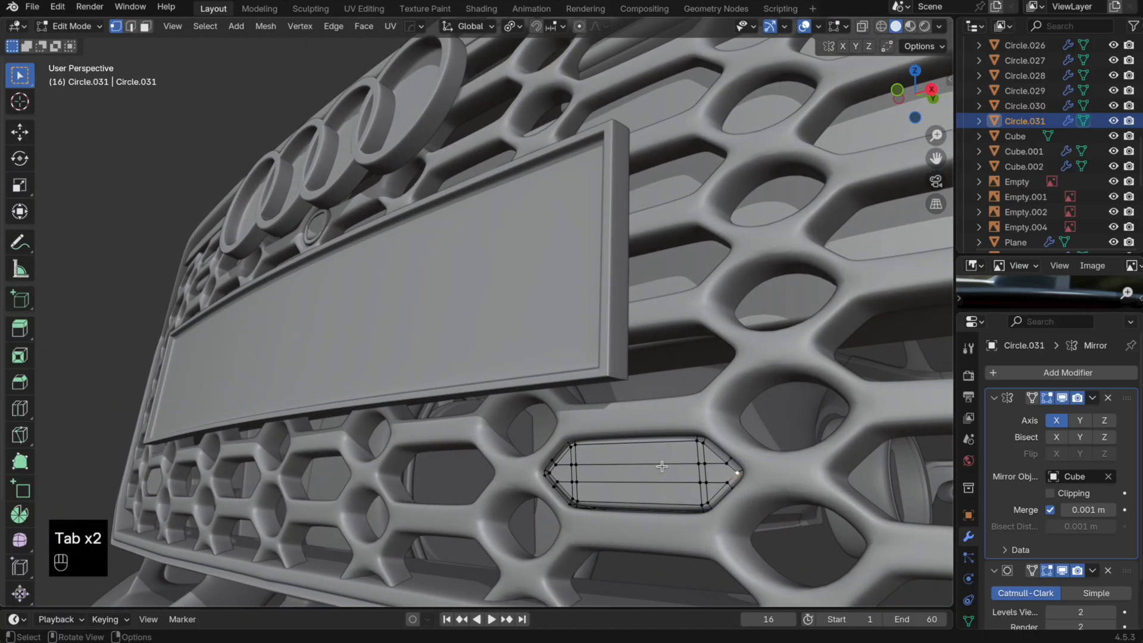
Step: Inset the three centre faces of the hexagonal insert by about 0.0024 m and scale them to about 0.54 along X
key("super+z")
key("super+z")
key("super+z")
key("super+z")
key("super+z")
key("i")
left_click(794, 455)
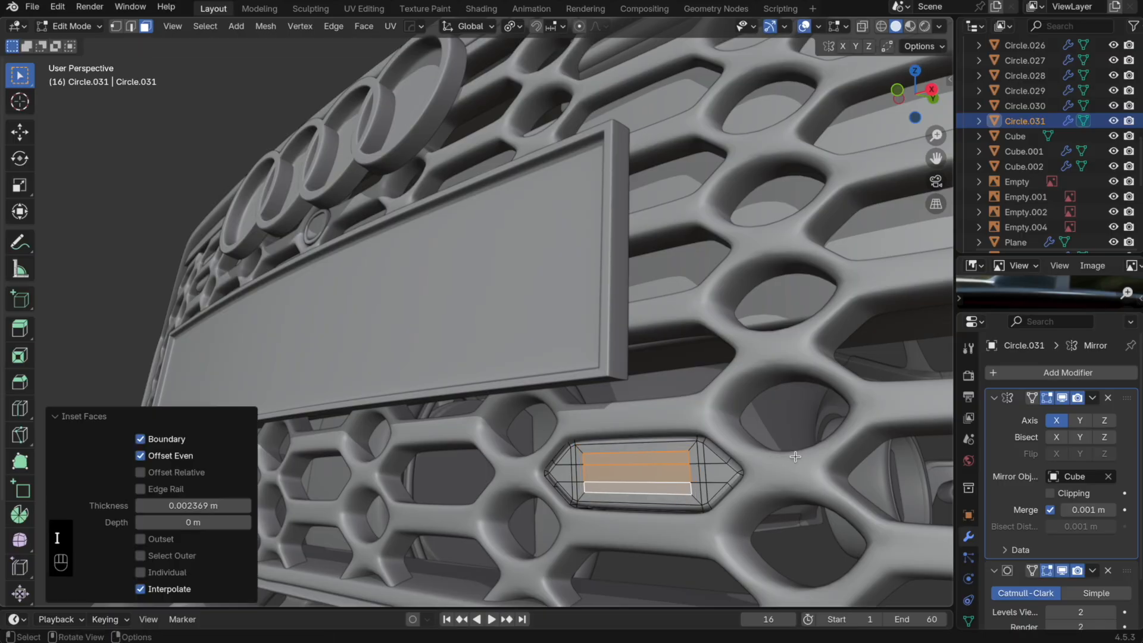
key("s")
key("x")
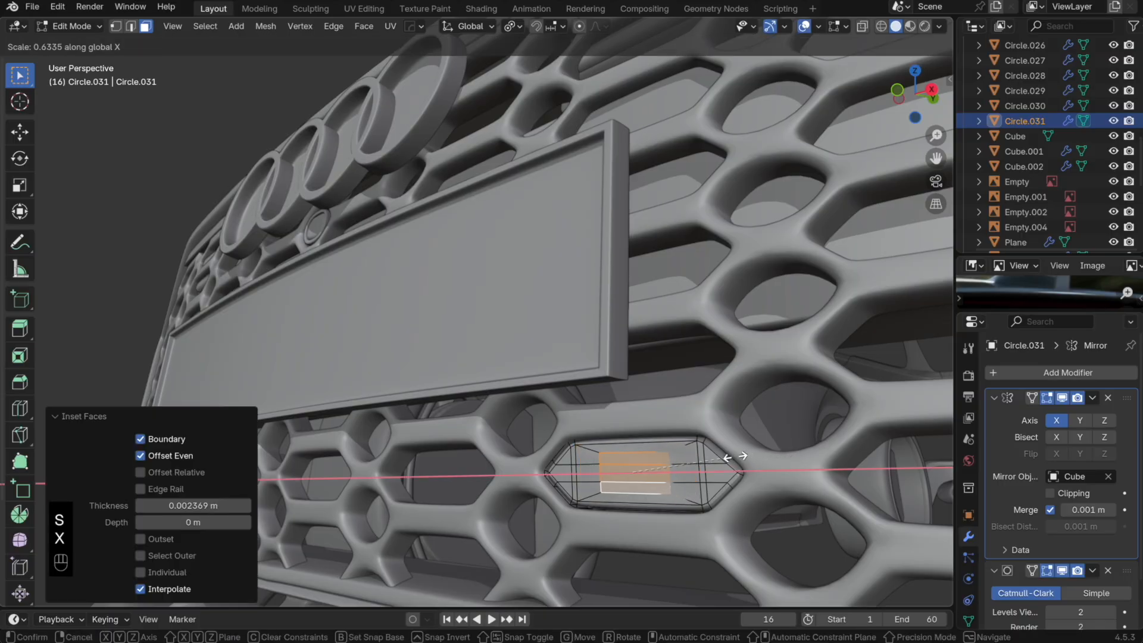
left_click(721, 457)
Step: Try rotating the inner faces about -2.45° around Z, scaling them along Z and extruding them
middle_click_drag(721, 457, 753, 465)
key("r")
key("z")
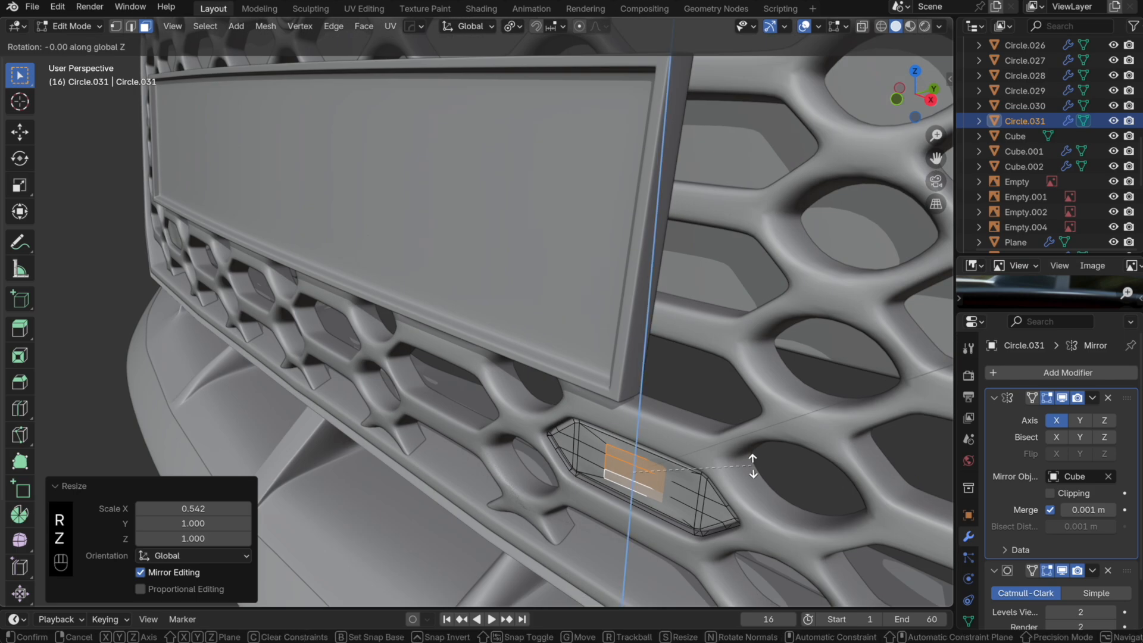
left_click(738, 470)
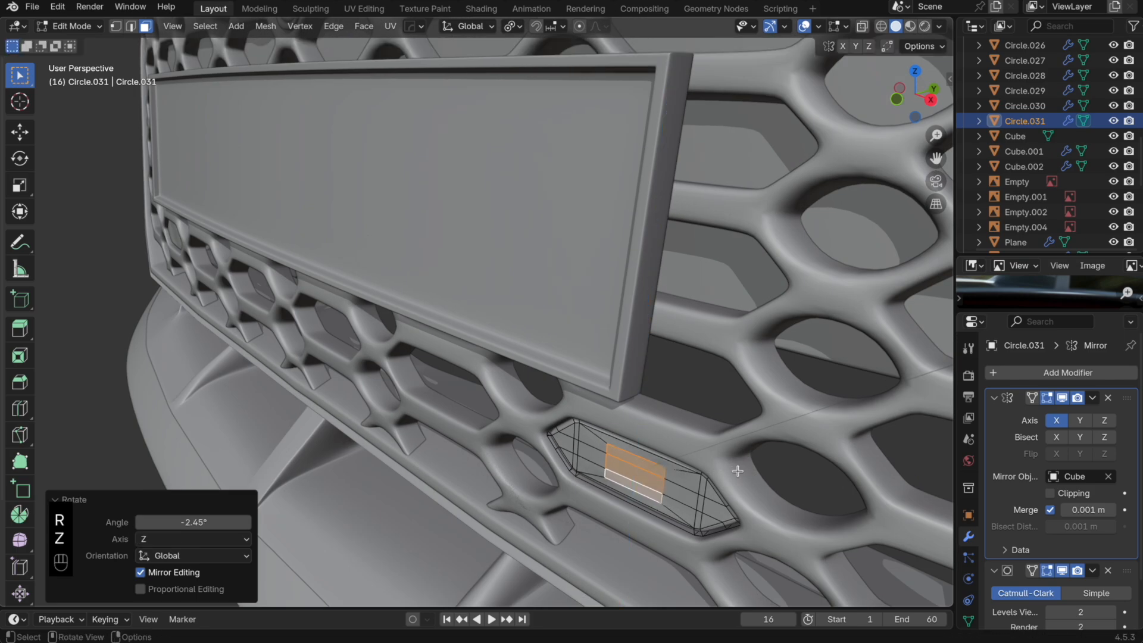
key("s")
key("z")
middle_click_drag(738, 471, 773, 452)
left_click(789, 459)
key("e")
key("e")
left_click(738, 465)
Step: Undo the trial extrusion and the preceding adjustments of the inner faces
key("Tab")
key("super+z")
key("super+z")
key("super+z")
key("super+z")
key("super+z")
key("super+z")
Step: Scale the inner faces to about 1.06 along Z, narrow them slightly along X and rotate them around Z
key("s")
key("z")
left_click(868, 374)
key("s")
key("x")
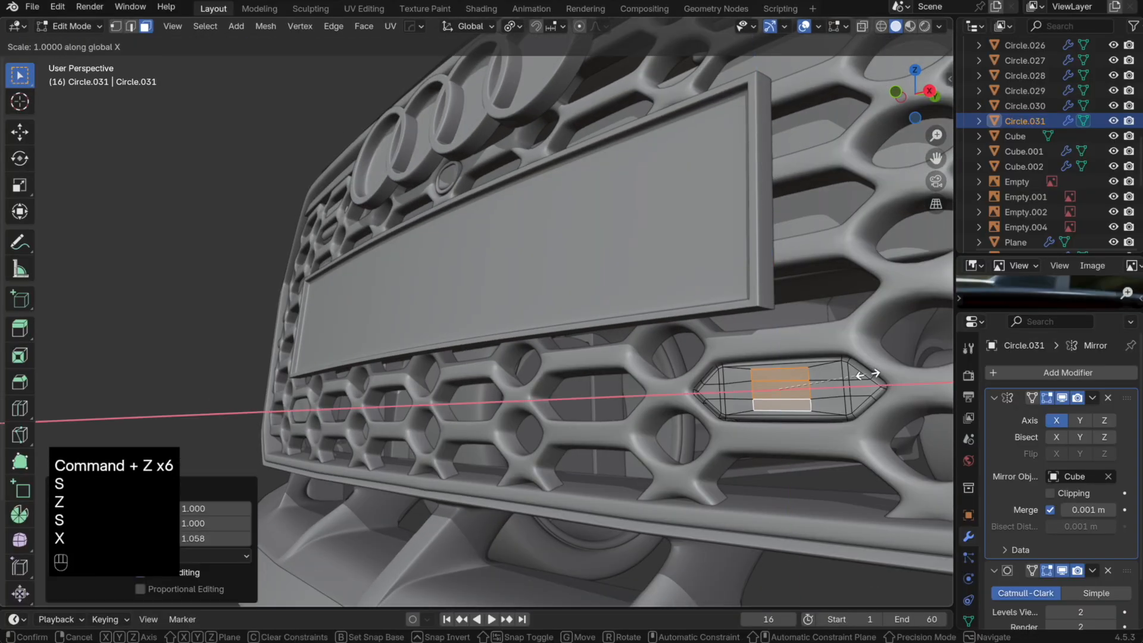
left_click(858, 376)
middle_click_drag(858, 376, 848, 401)
key("r")
key("z")
left_click(845, 406)
Step: Extrude the inner faces about 0.0039 m along their normal to form a recess and inset the recess floor
key("e")
left_click(856, 404)
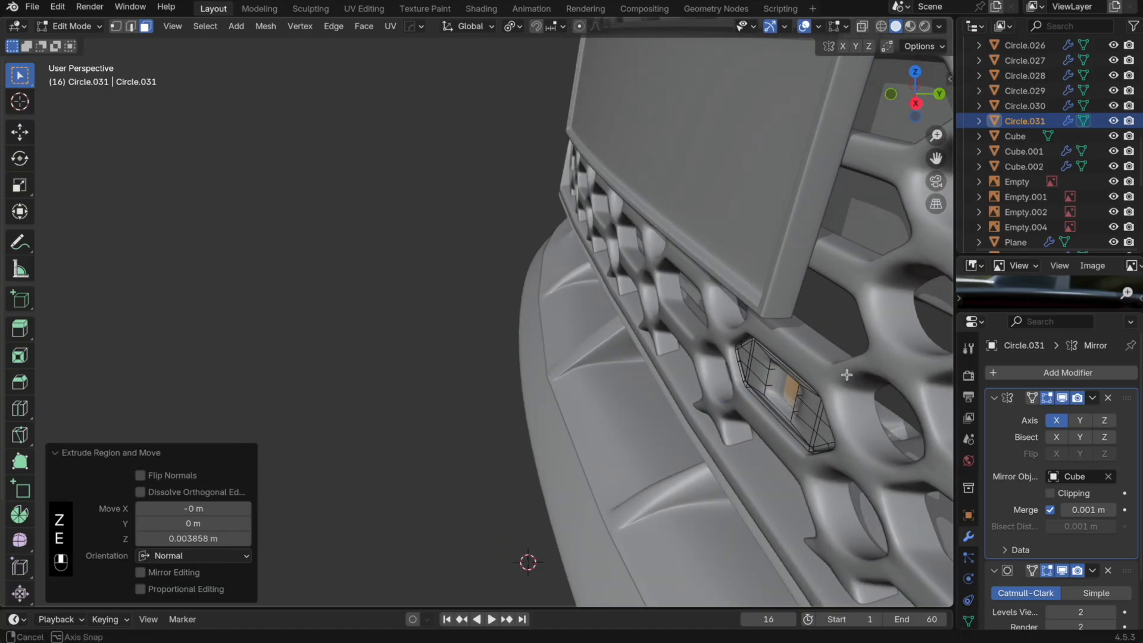
scroll(840, 400, "up", 3)
key("i")
left_click(839, 400)
key("Tab")
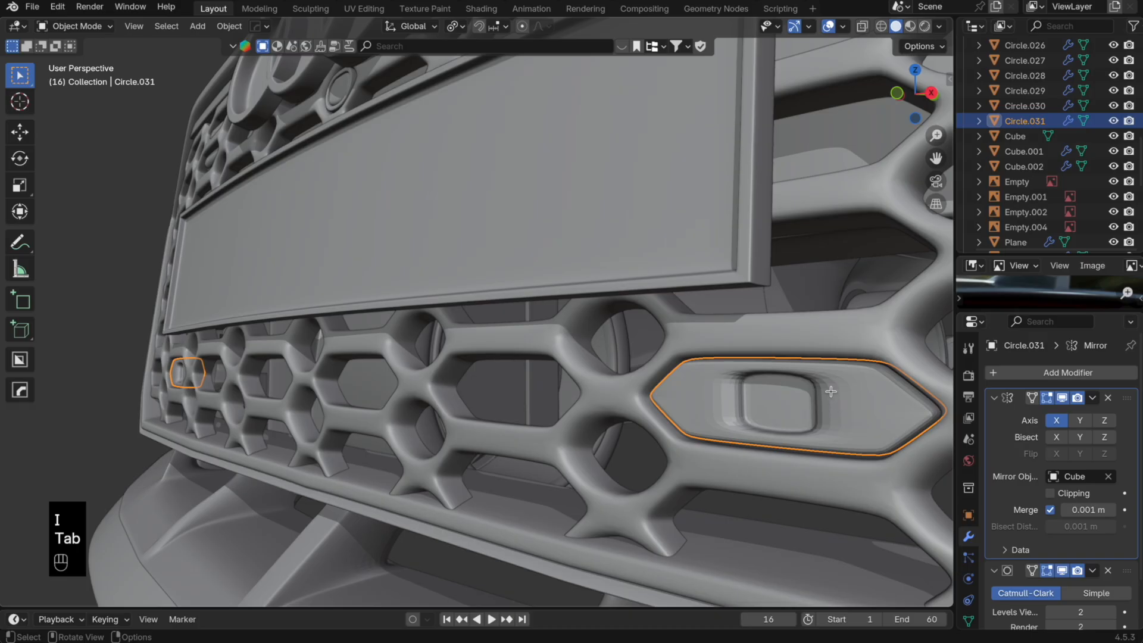
Step: Add a supporting edge loop around the recess and slide it to a factor of about 0.90 toward the rim
key("Tab")
key("super+r")
left_click(824, 379)
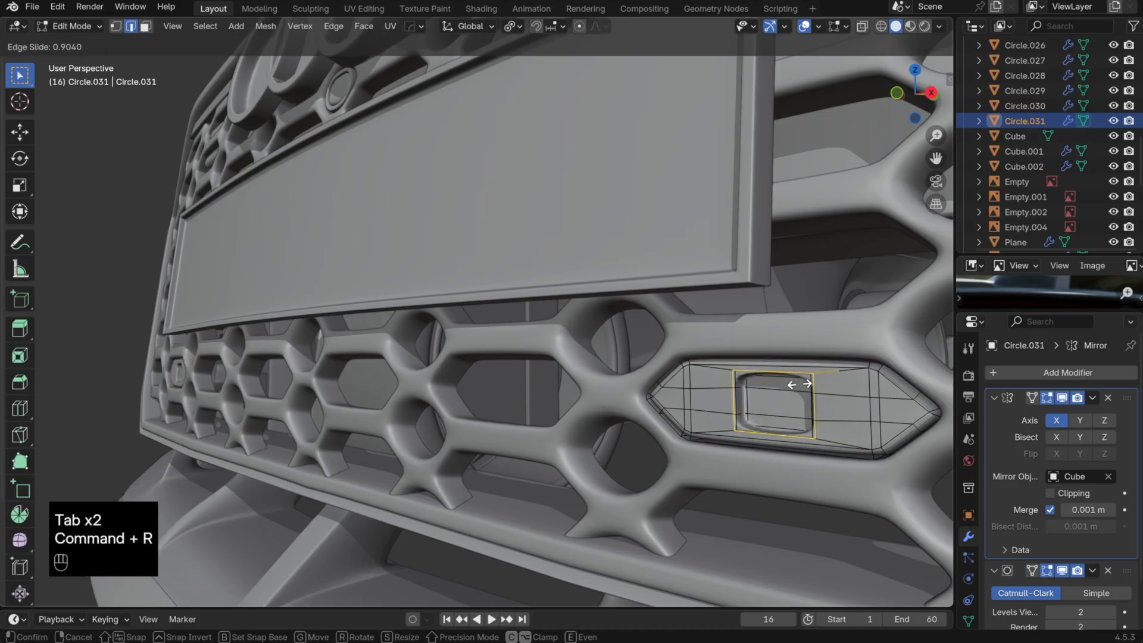
left_click(800, 384)
key("Tab")
key("Tab")
Step: Duplicate the recess floor faces in place, separate them into their own object and select that object
key("3")
left_click(790, 410, "shift")
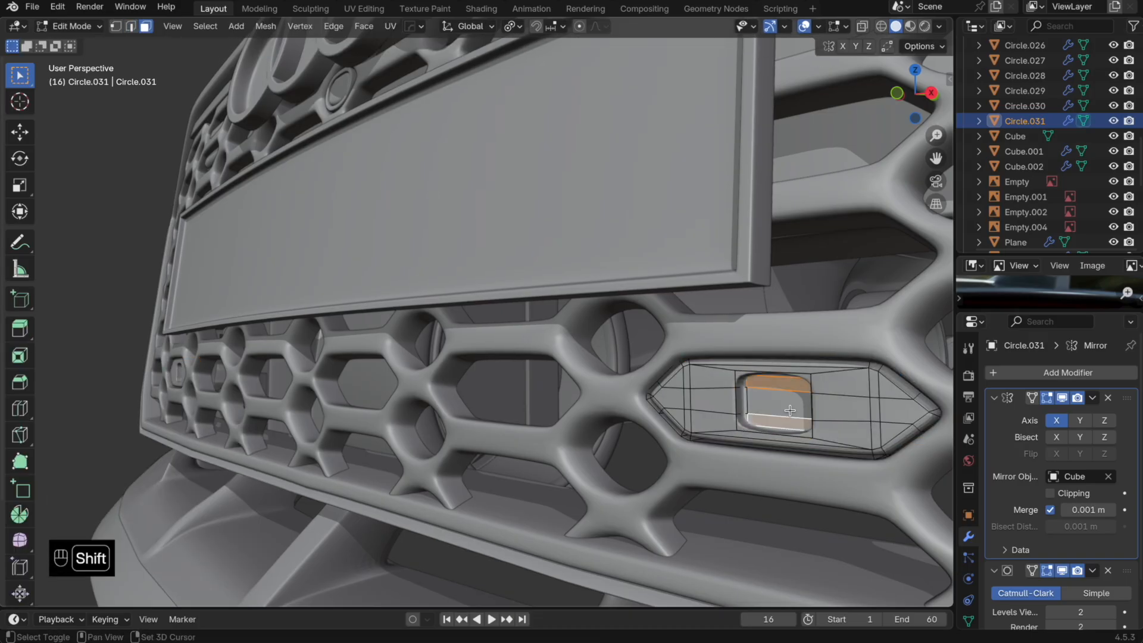
key("shift+d")
right_click(811, 408)
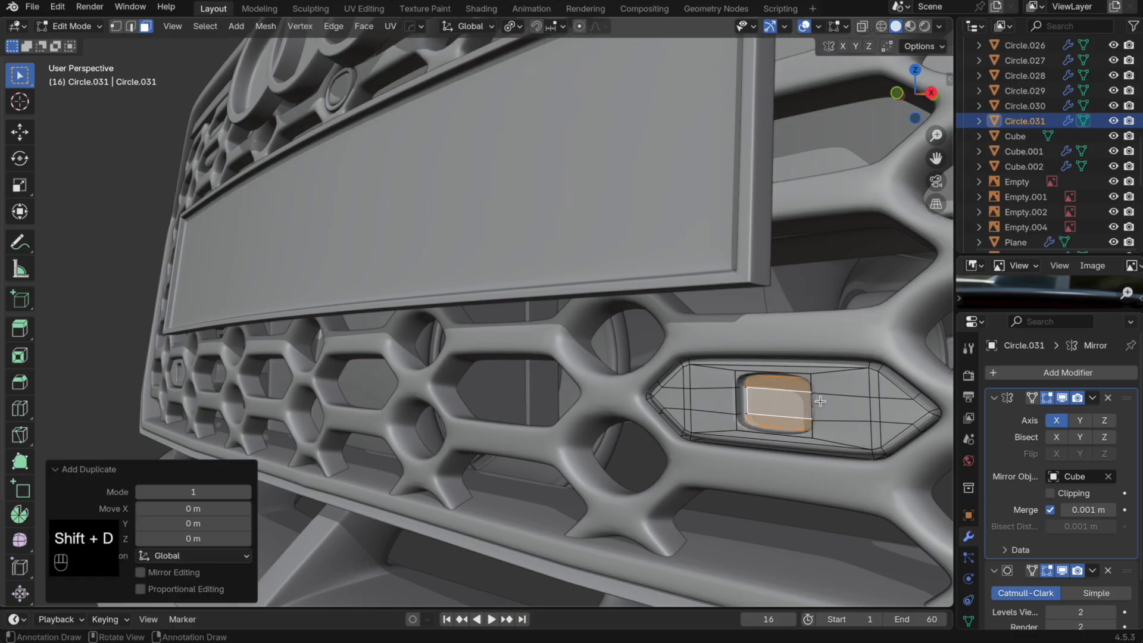
key("p")
left_click(806, 403)
key("Tab")
left_click(795, 404)
left_click(797, 406)
Step: Extrude all faces of the separated recess piece about -0.0019 m along their normal
key("Tab")
key("a")
key("e")
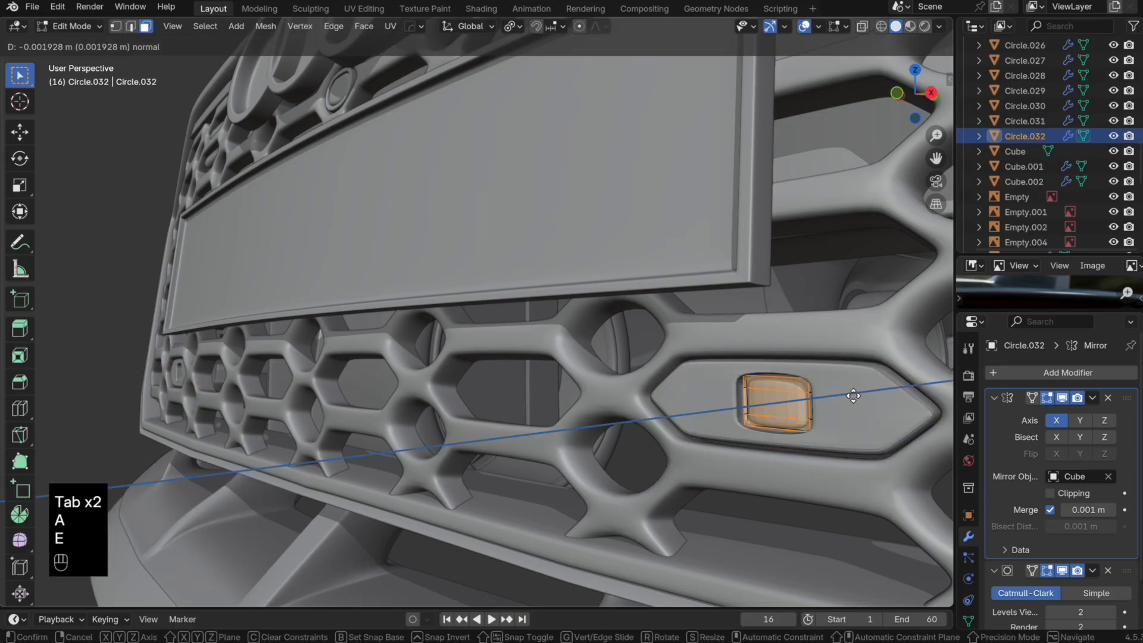
left_click(849, 398)
key("Tab")
key("Tab")
key("Tab")
key("Tab")
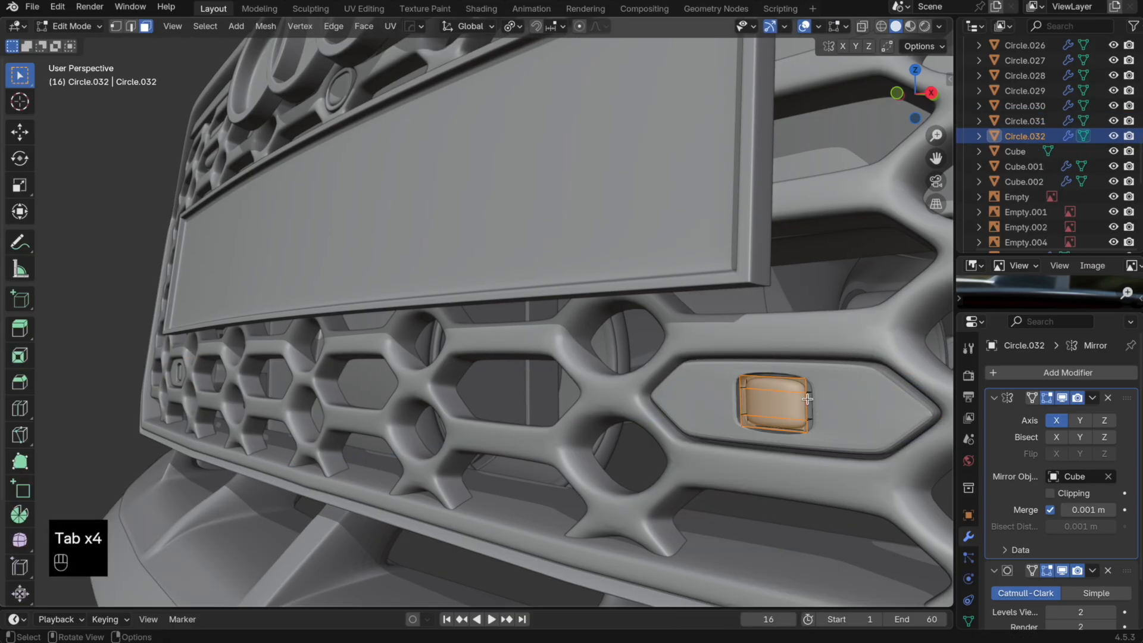
Step: Add an edge loop around the small recess piece and slide it fully to the edge to tighten its corners
key("super+r")
left_click(813, 397)
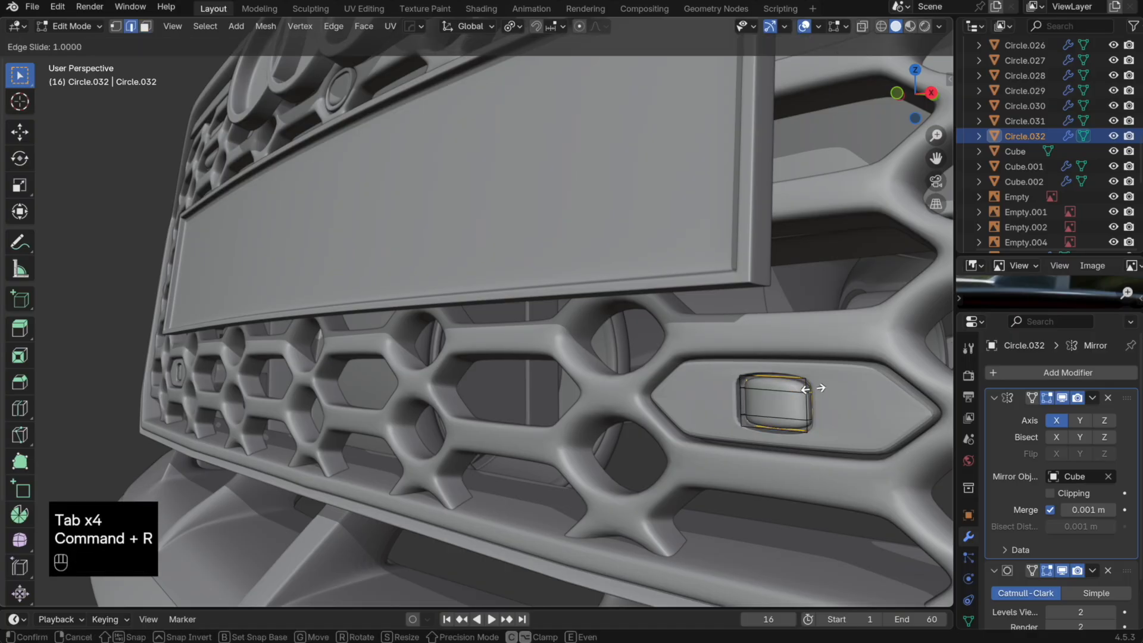
left_click(808, 390)
key("Tab")
key("Tab")
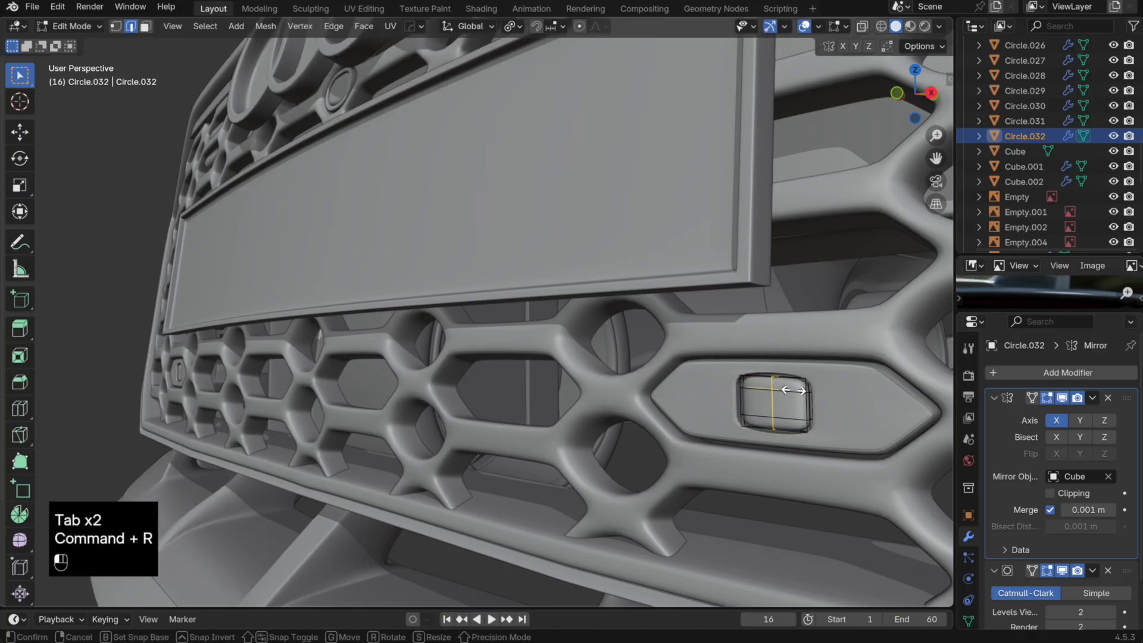
Step: Scale the whole recess piece and move it about -0.00066 m along Y
key("a")
key("s")
mouse_move(809, 381)
middle_mouse_down()
mouse_move(817, 359)
mouse_move(748, 403)
mouse_move(822, 363)
middle_mouse_up()
left_click(822, 356)
key("Tab")
key("Tab")
key("g")
key("y")
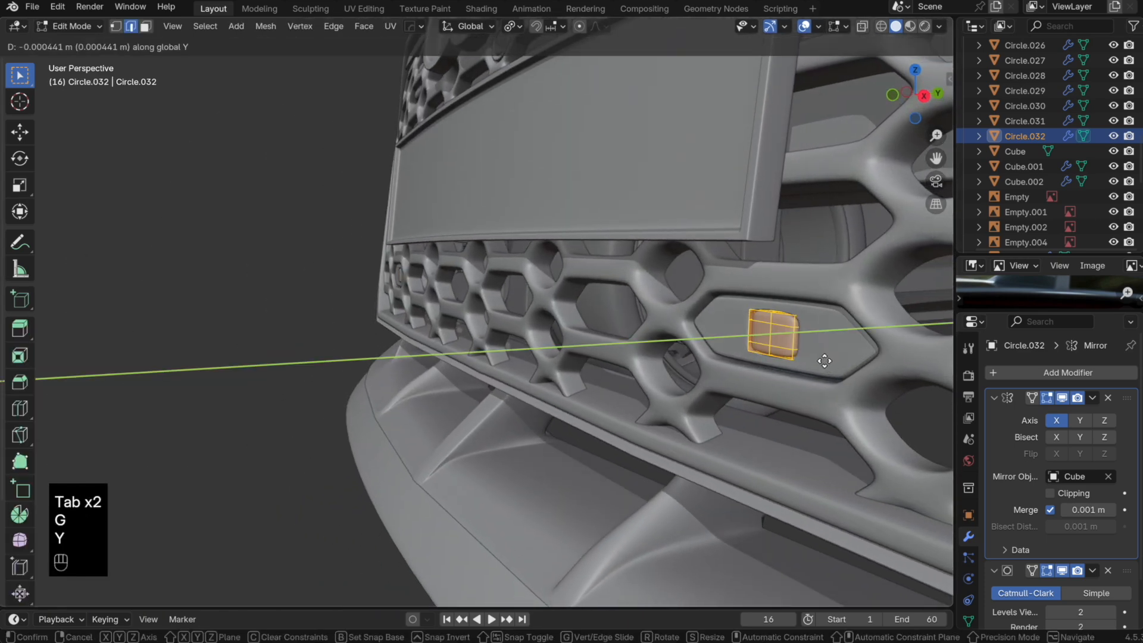
left_click(824, 361)
Step: Scale the recess piece to about 1.16 along Y and return to Object Mode
key("s")
key("y")
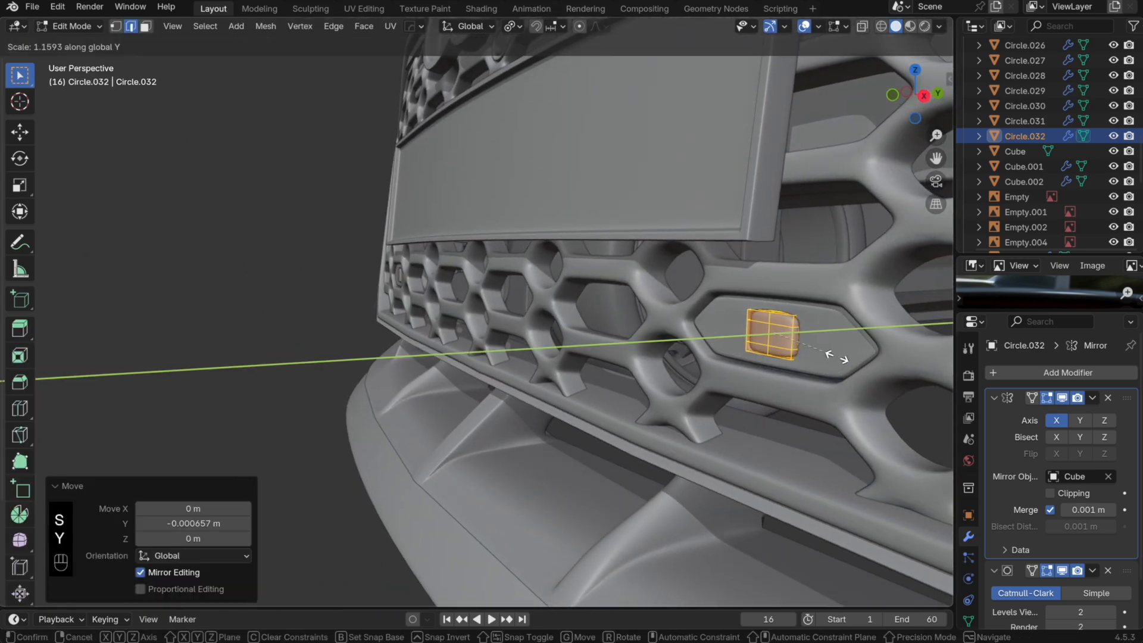
left_click(836, 357)
key("Tab")
middle_click_drag(838, 356, 781, 373)
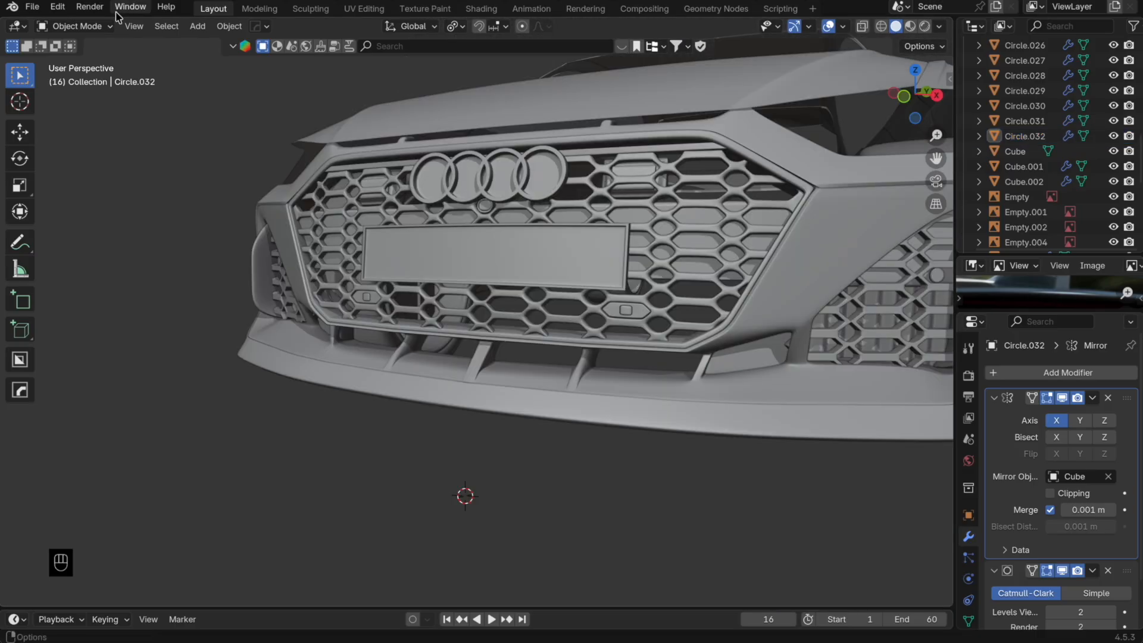
Step: Save the file incrementally as 192.blend
left_click(43, 9)
left_click(110, 151)
scroll(670, 356, "up", 1)
scroll(627, 342, "down", 3)
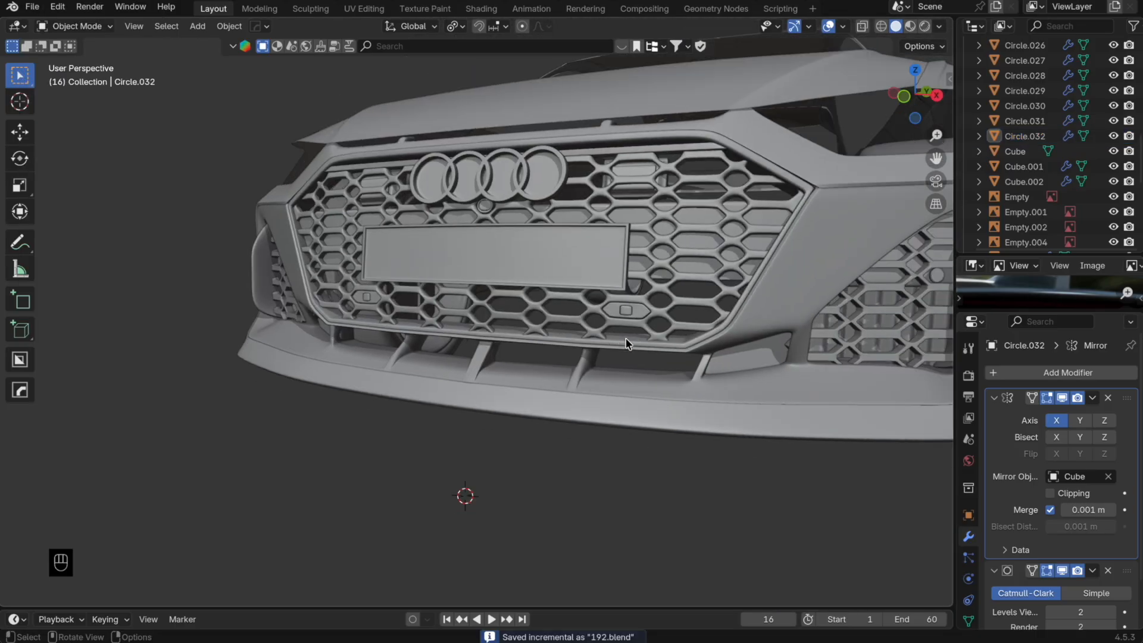
Step: In front view, add a mesh plane and rotate its geometry 90° around X in Edit Mode
middle_click_drag(591, 342, 596, 313)
scroll(623, 340, "up", 2)
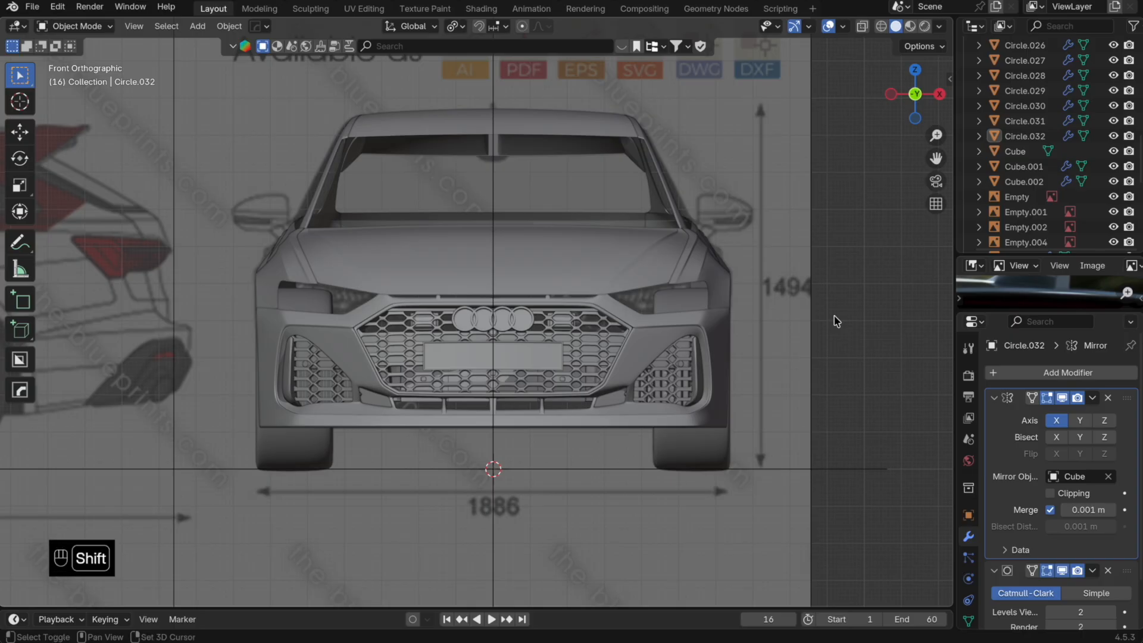
key("shift+a")
left_click(894, 320)
key("Tab")
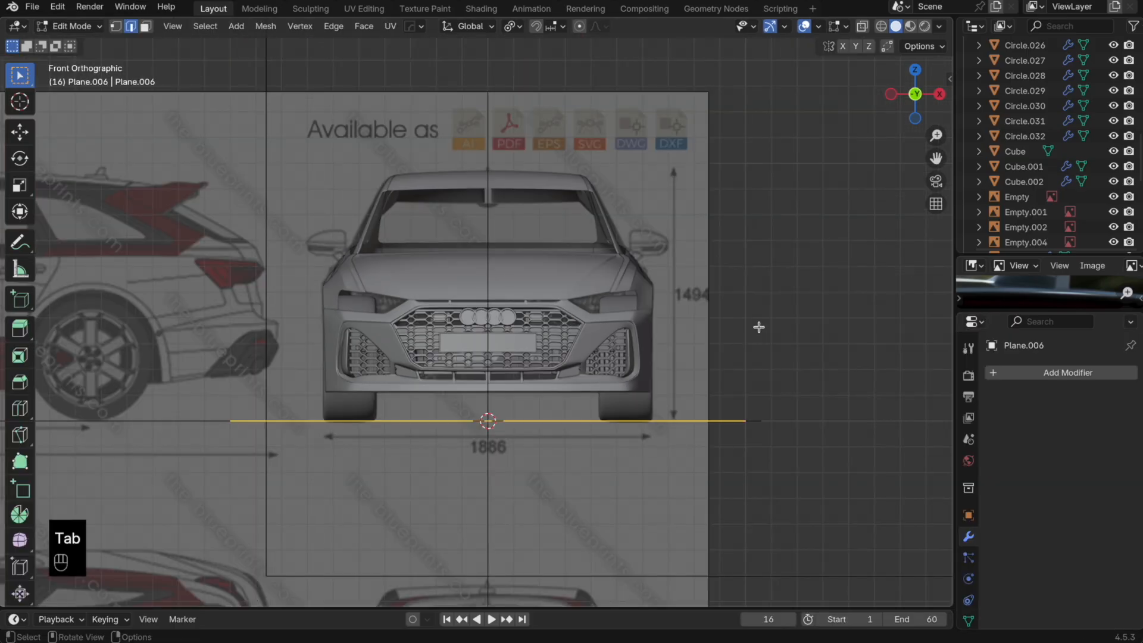
key("r")
key("x")
key("9")
key("0")
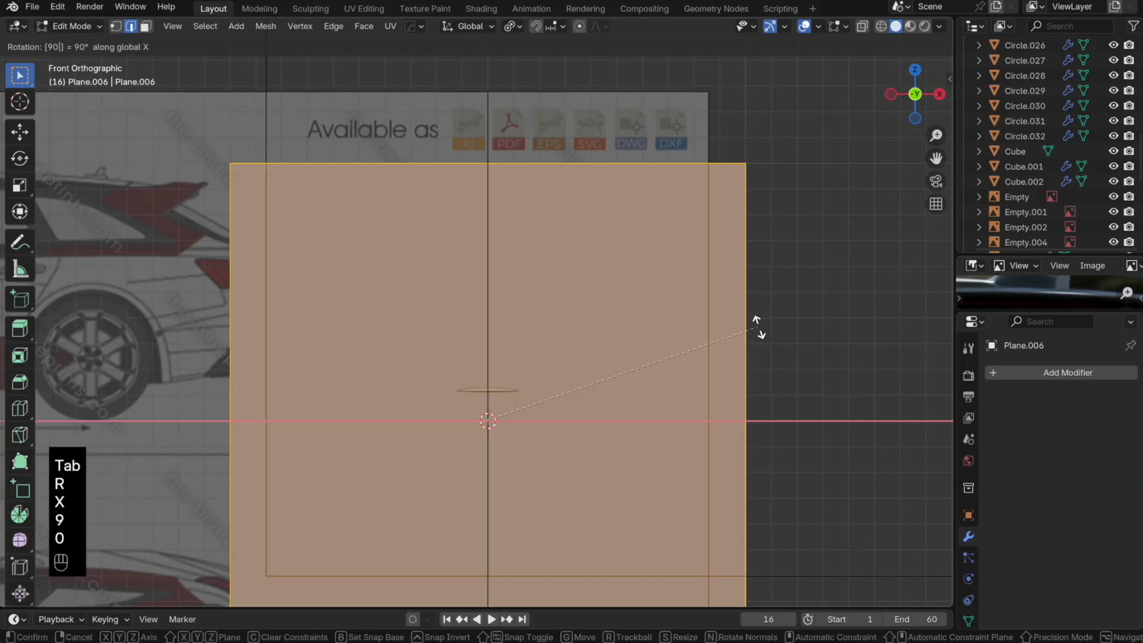
left_click(759, 327)
Step: Scale the upright plane to about 0.289 and move it about 0.27 m up along Z
key("s")
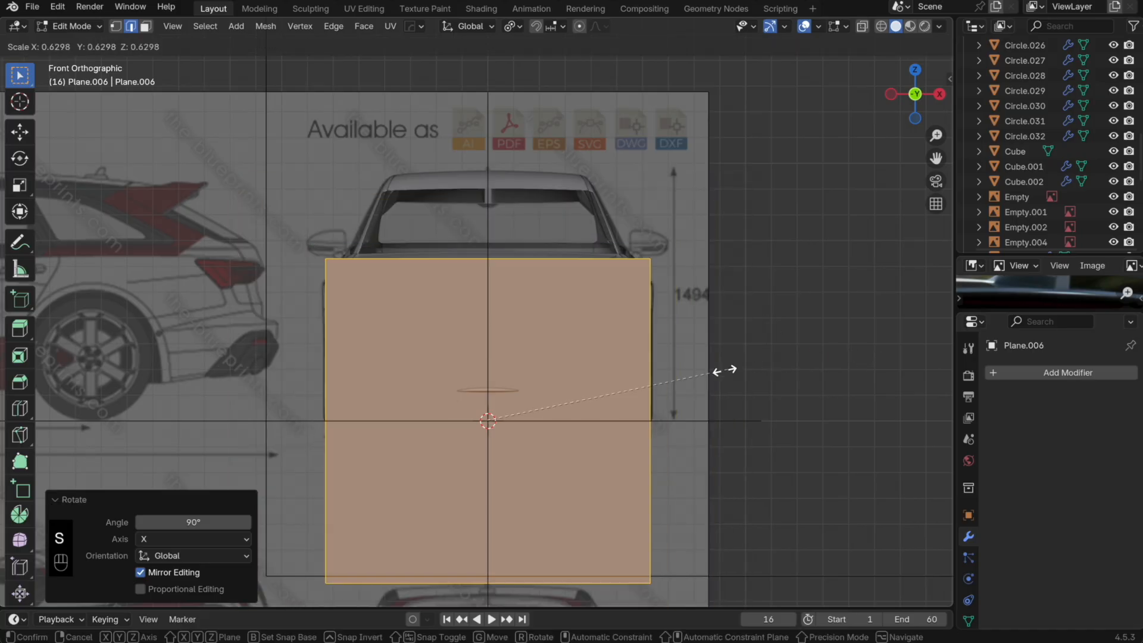
left_click(600, 388)
key("g")
key("z")
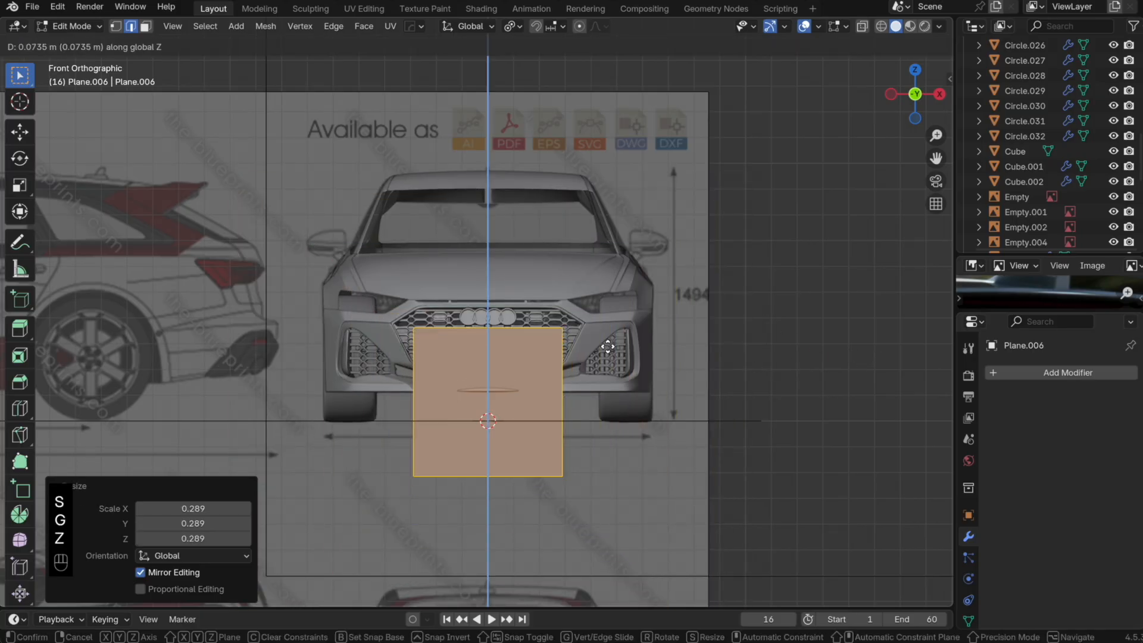
left_click(602, 319)
Step: Scale the plane to about 1.42 along X and uniformly to about 0.62, and move it about 0.051 m up along Z
key("s")
key("x")
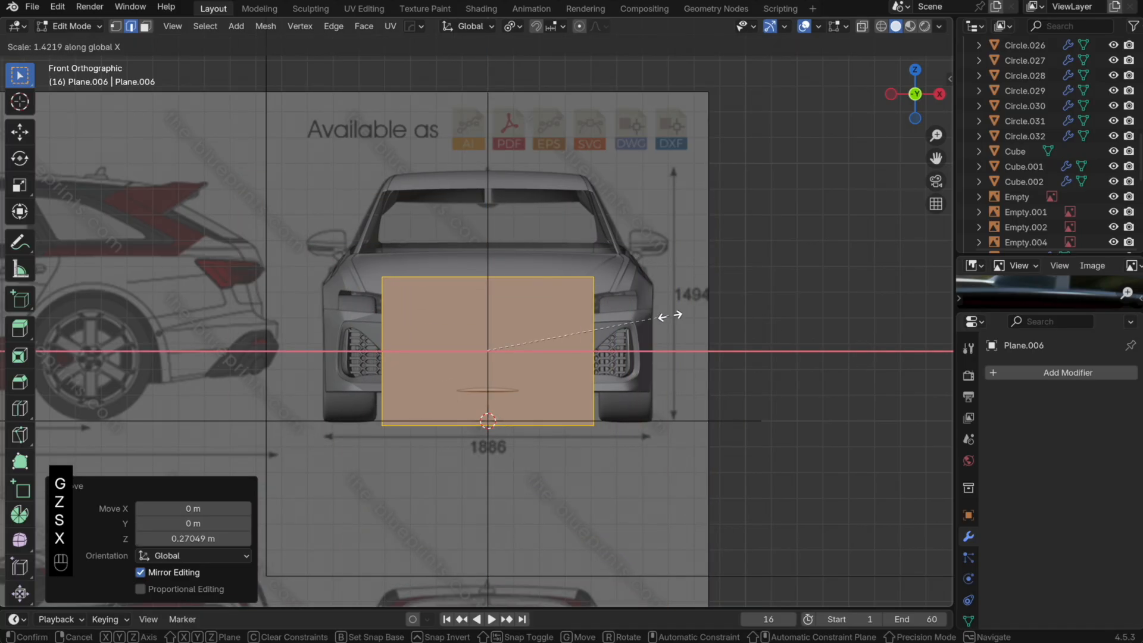
left_click(669, 316)
key("s")
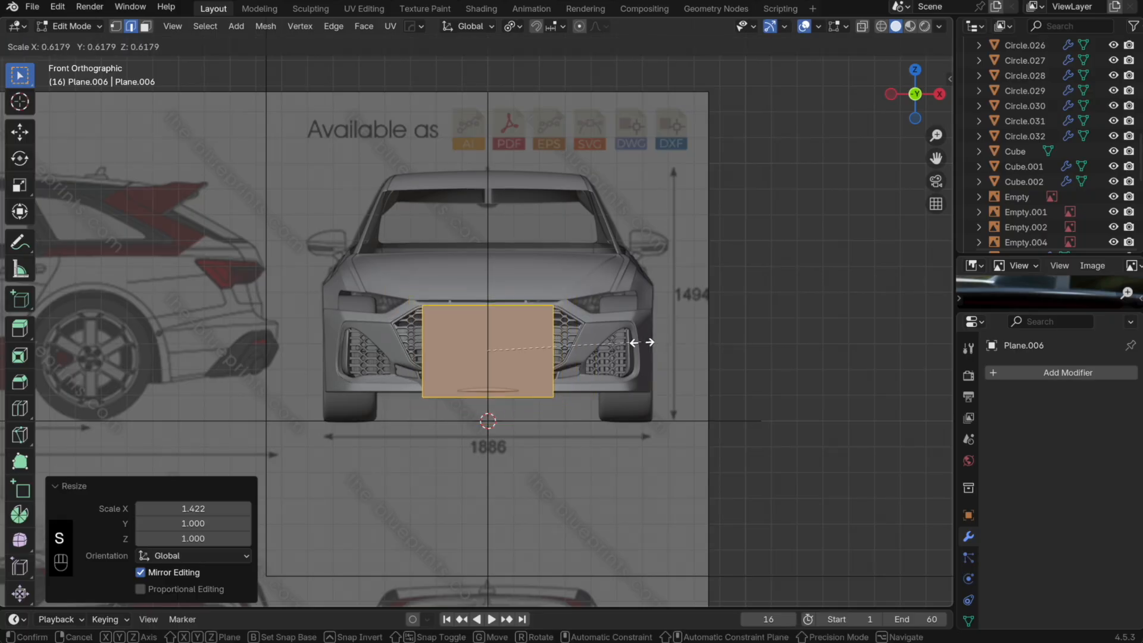
left_click(638, 339)
scroll(695, 357, "up", 4)
key("g")
key("z")
left_click(698, 356)
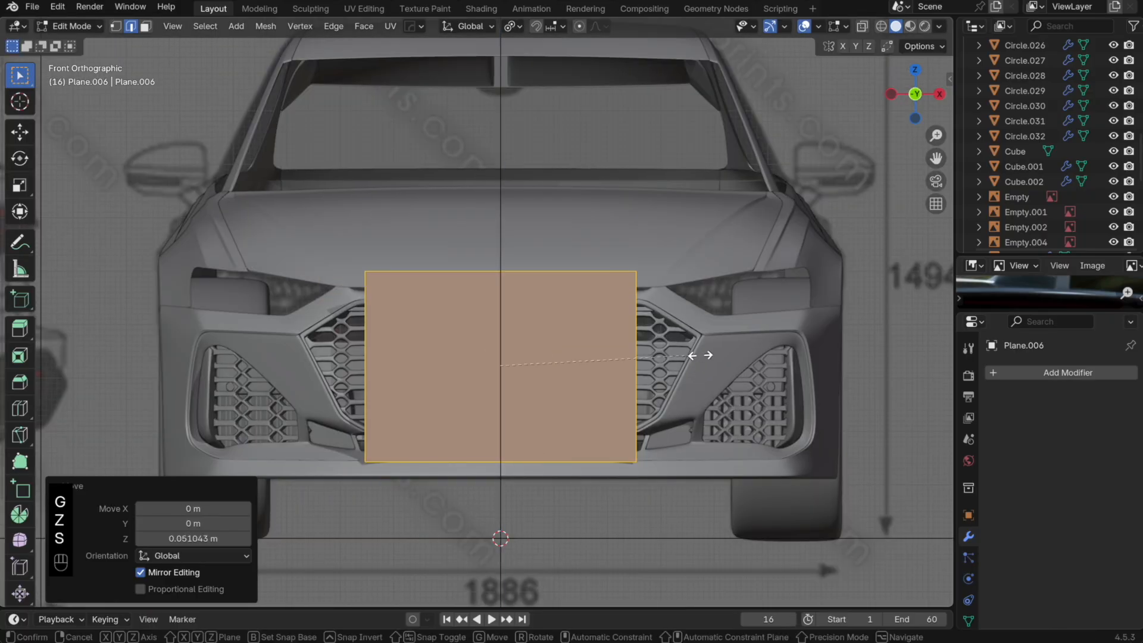
Step: Scale the plane to about 1.548 along X and about 0.754 along Z to match the main grille
key("s")
key("x")
left_click(810, 344)
key("s")
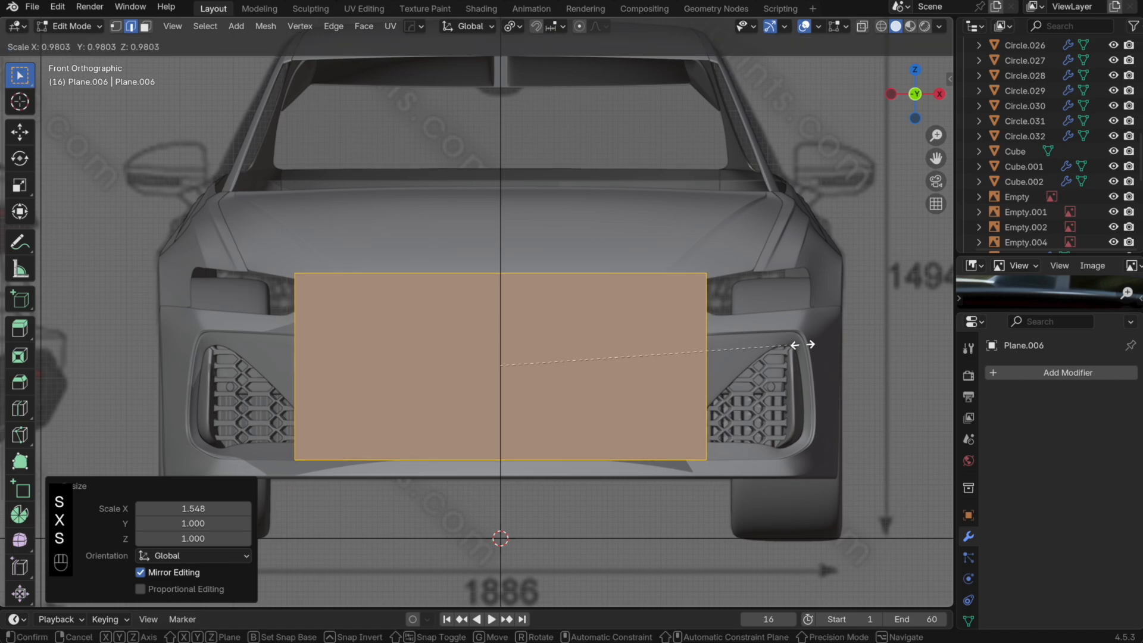
key("z")
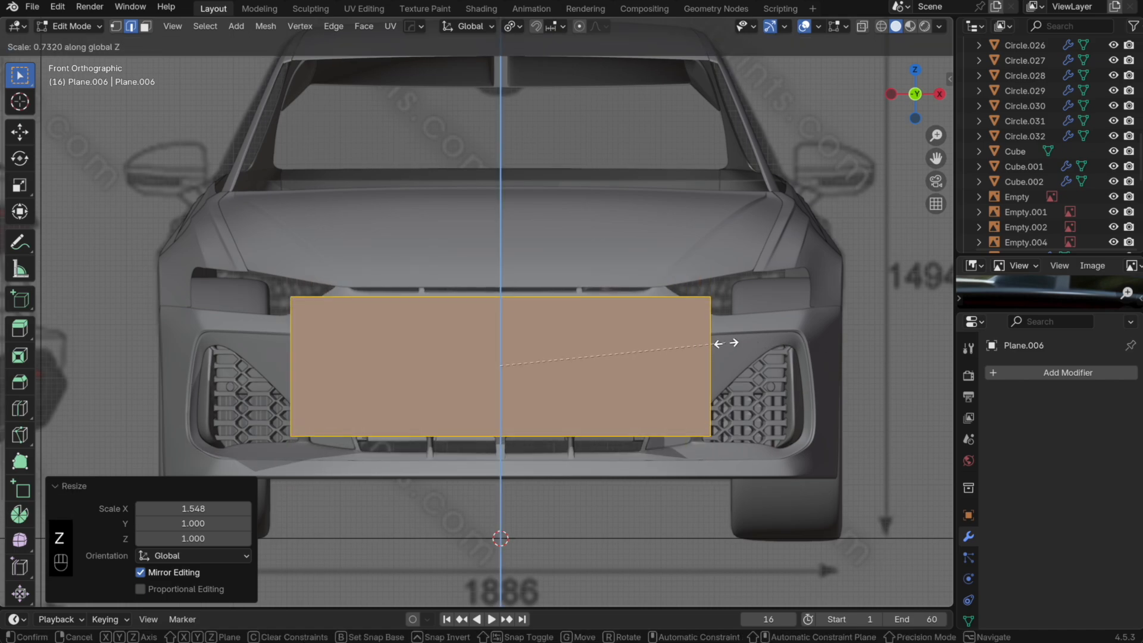
left_click(735, 340)
Step: Move the plane back along Y behind the main grille, finishing with a shift of about 0.031 m
middle_click_drag(735, 341, 598, 369)
key("g")
key("y")
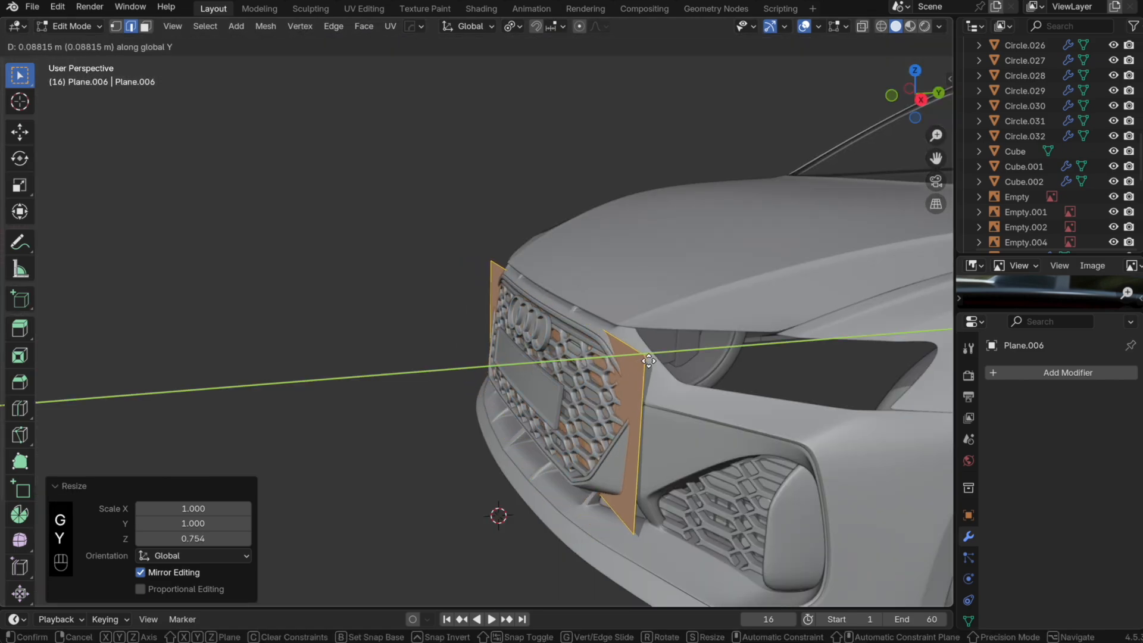
key("alt+z")
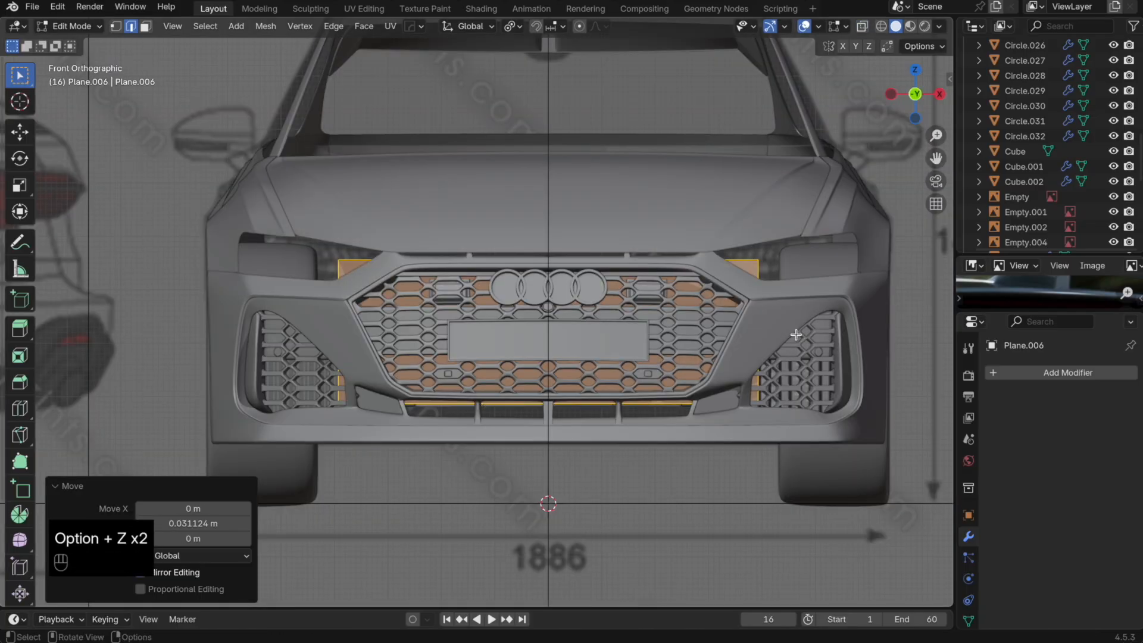
Step: In front view, narrow the plane behind the grille to about 0.913 along X
key("s")
key("x")
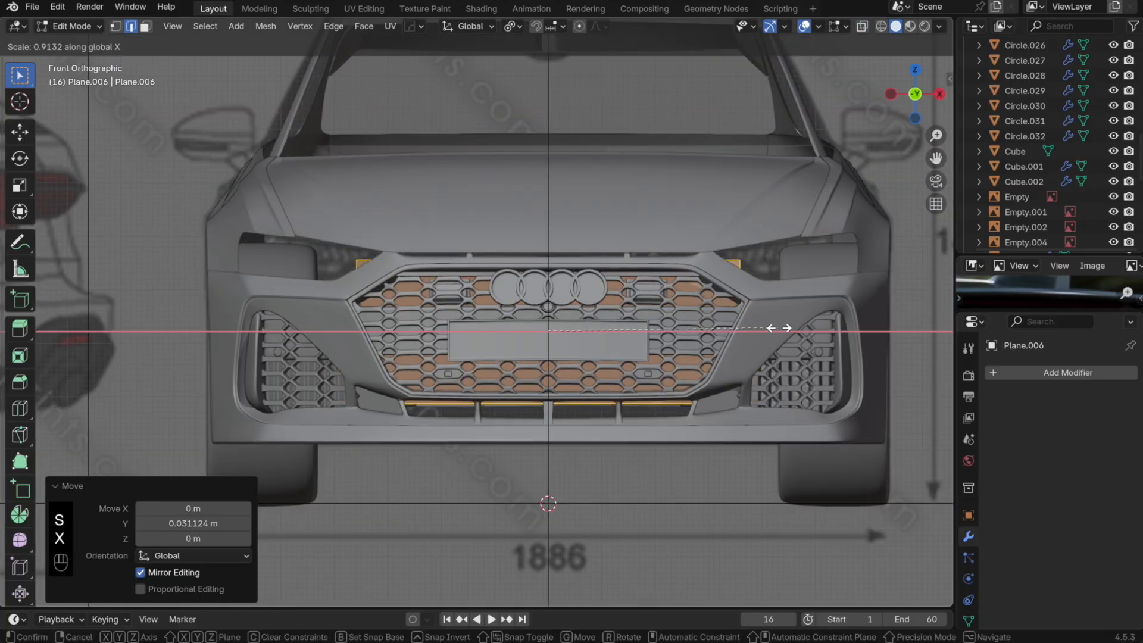
left_click(779, 328)
key("alt+z")
middle_click_drag(779, 328, 748, 360)
key("alt+z")
key("Tab")
key("Tab")
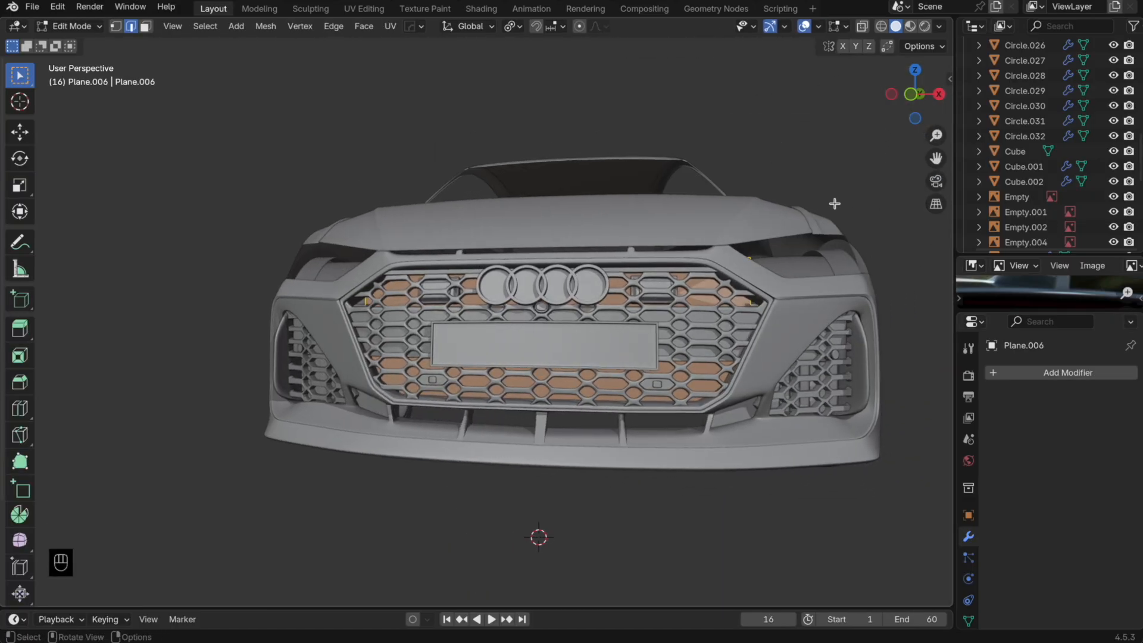
middle_click_drag(835, 204, 646, 341)
key("alt+z")
key("super+r")
left_click(590, 294)
right_click(609, 267)
Step: Move the upright plane forward along Y, closer to the back of the grille
key("Tab")
key("Tab")
key("alt+z")
key("g")
key("y")
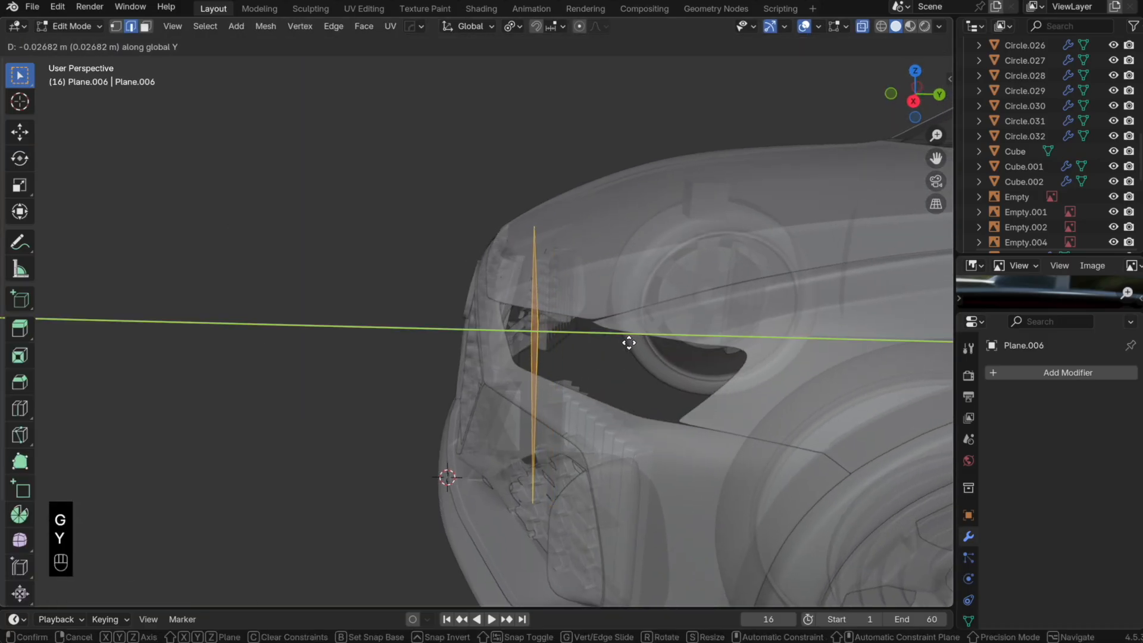
left_click(619, 344)
middle_click_drag(619, 344, 763, 354)
key("Tab")
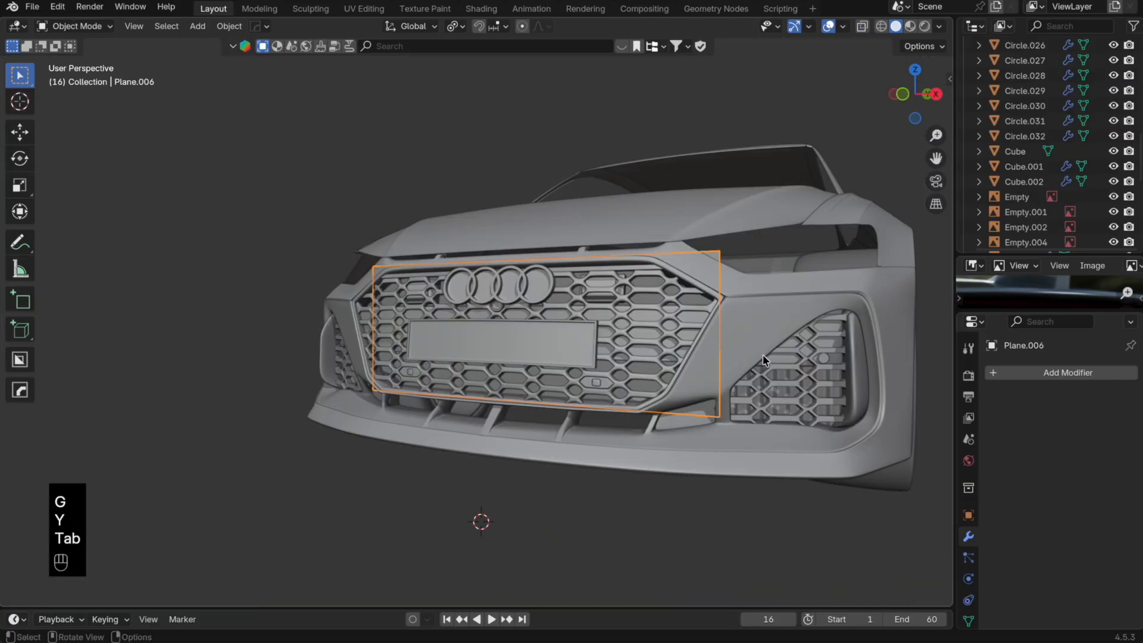
Step: Adjust the plane's depth once more along Y so it sits just behind the grille mesh
key("Tab")
key("g")
key("y")
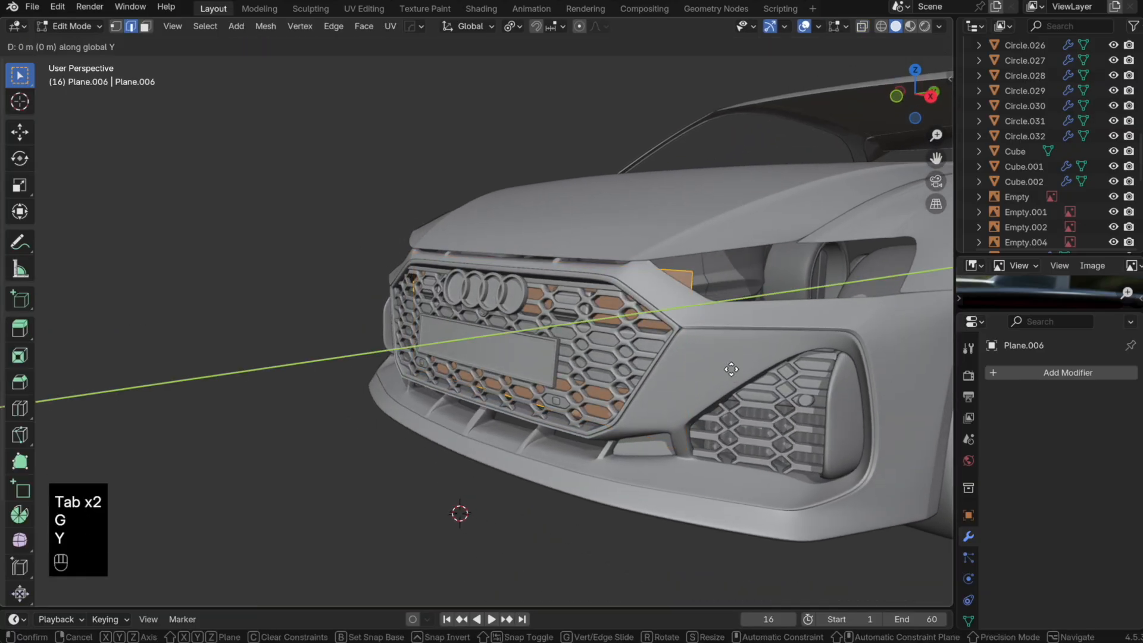
left_click(685, 372)
key("Tab")
key("Tab")
middle_click_drag(649, 354, 708, 355)
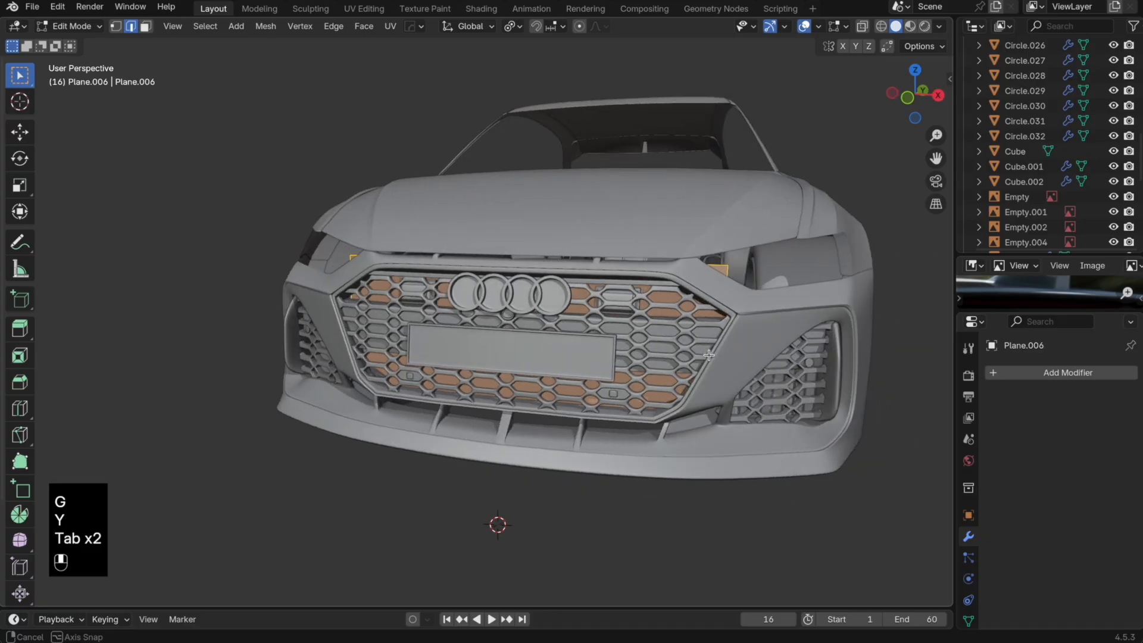
Step: Add 33 evenly spaced horizontal loop cuts across the grille backing plane without sliding them
key("alt+z")
key("ctrl+r")
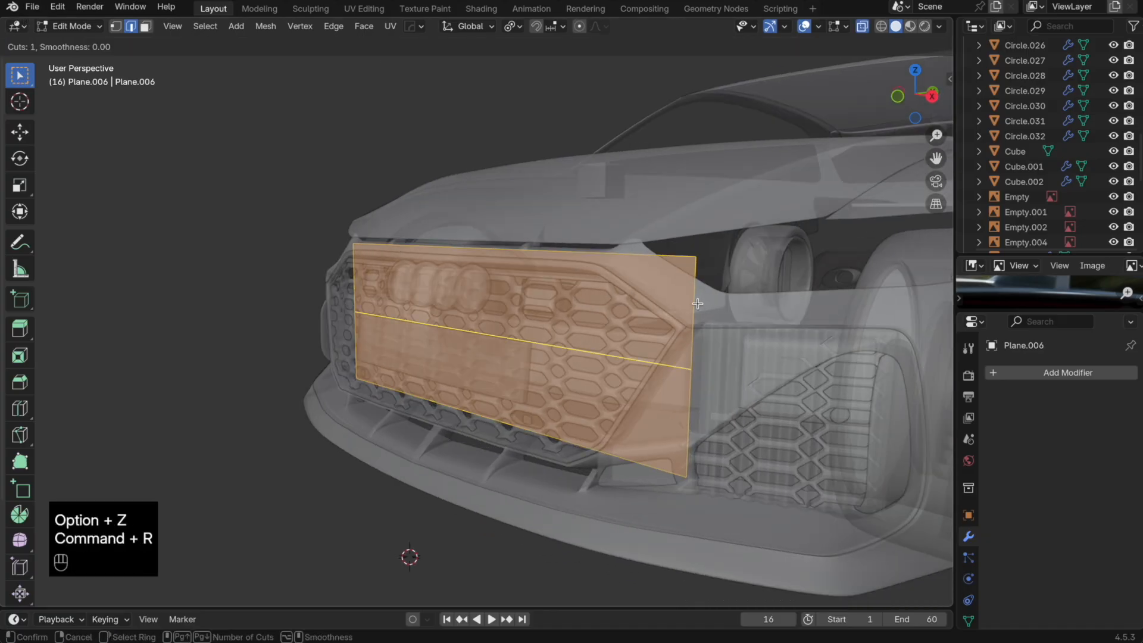
scroll(697, 304, "up", 20)
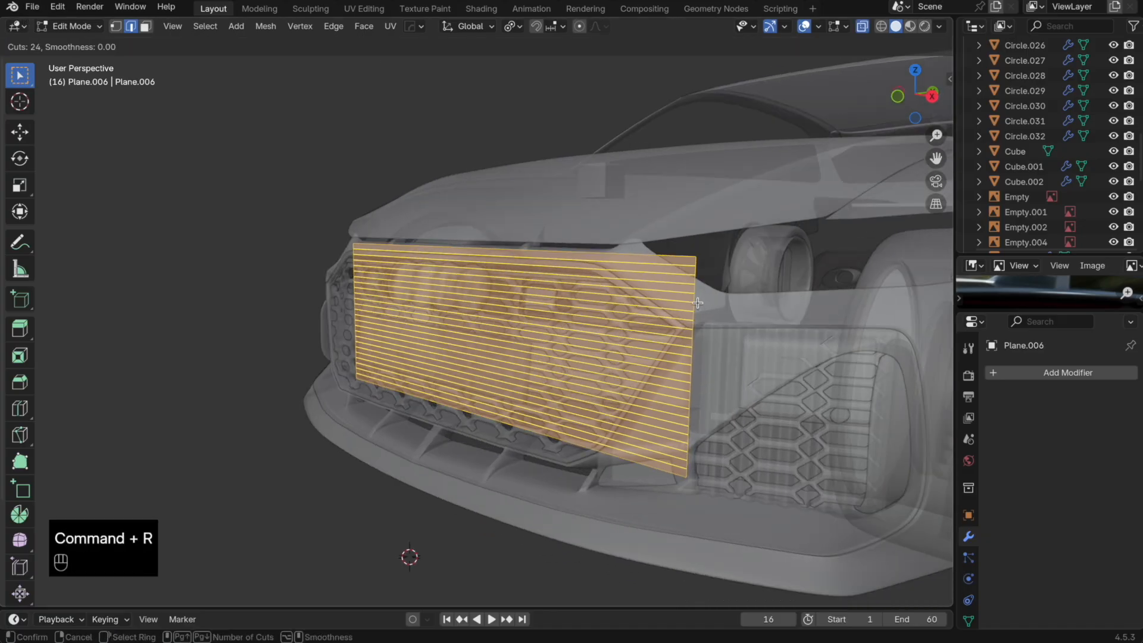
scroll(697, 304, "up", 4)
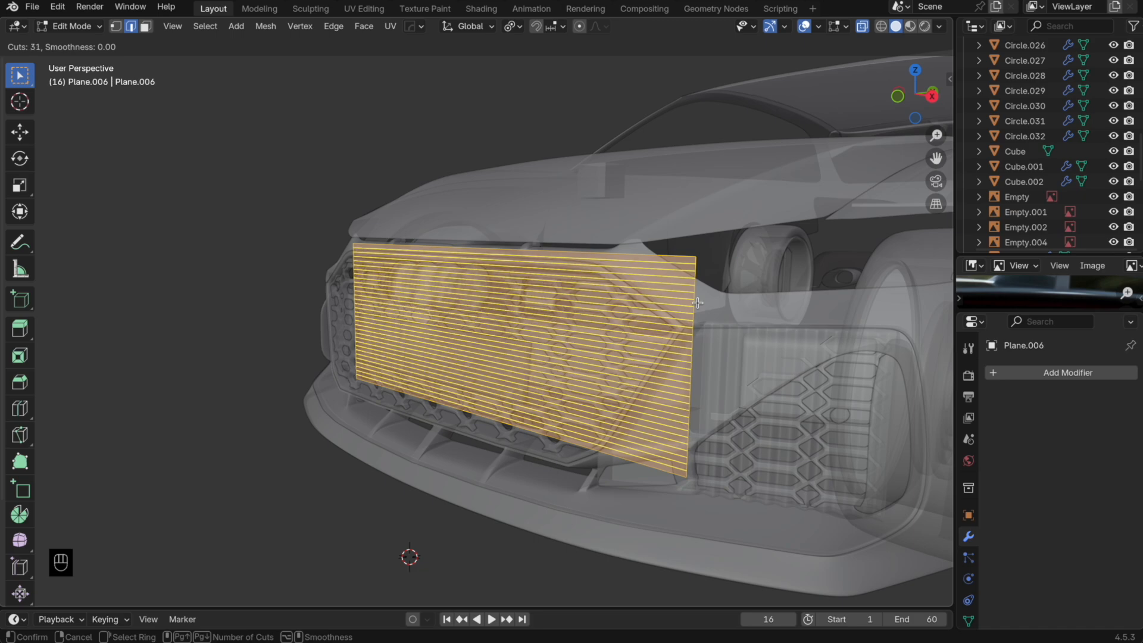
scroll(698, 303, "up", 2)
left_click(698, 304)
right_click(697, 304)
Step: Checker-deselect the new loops and move every second one about 0.015 m along Y to form horizontal pleats
left_click(204, 26)
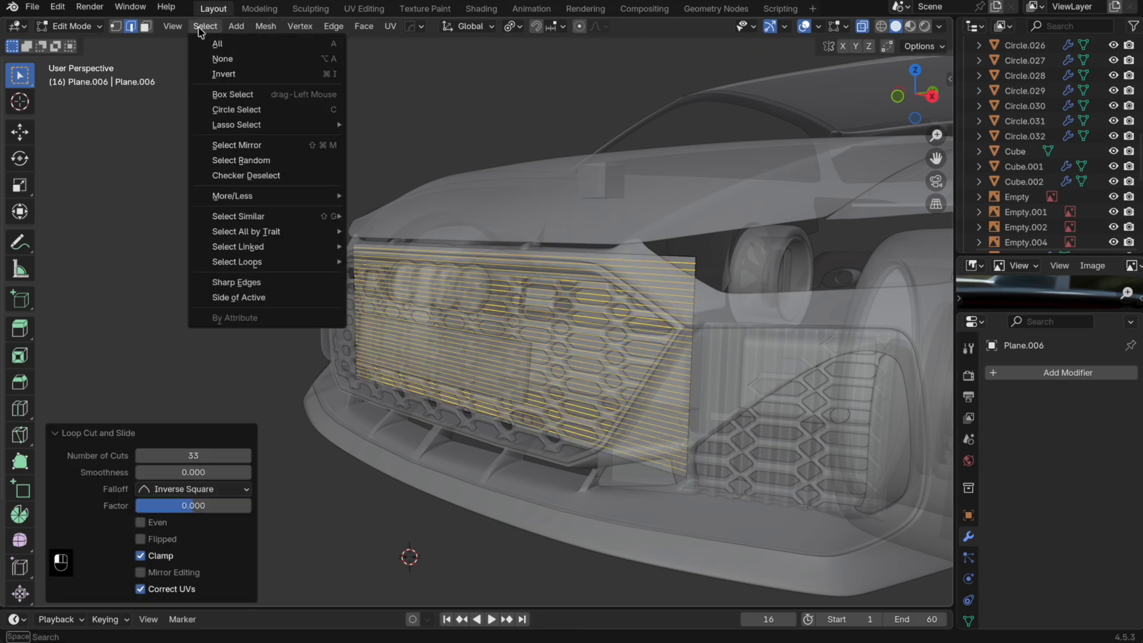
left_click(288, 176)
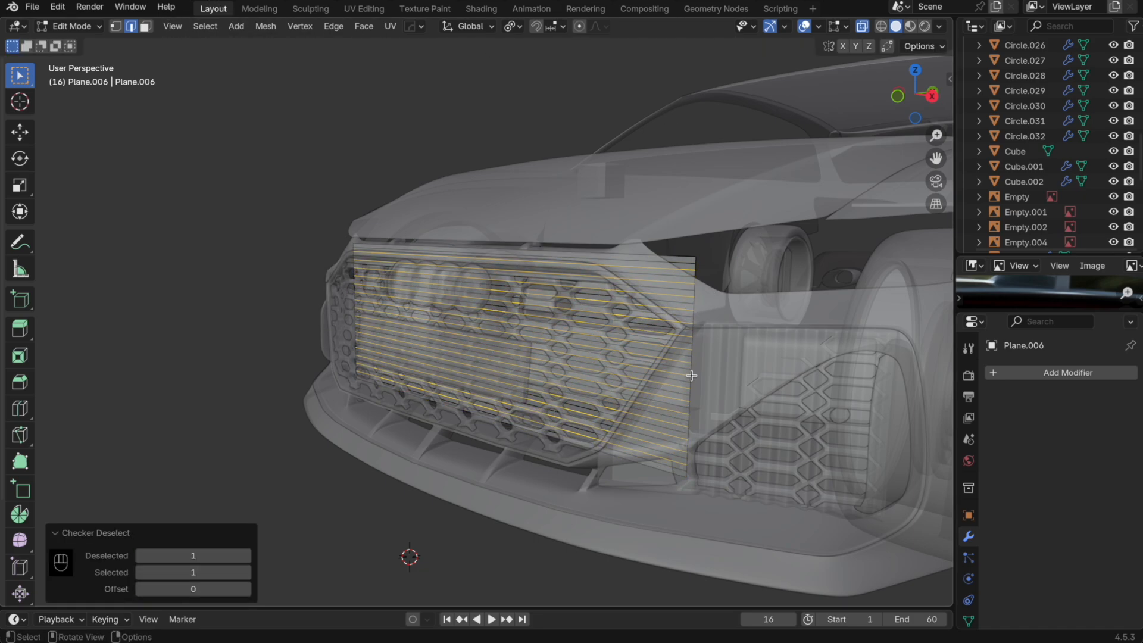
key("g")
key("y")
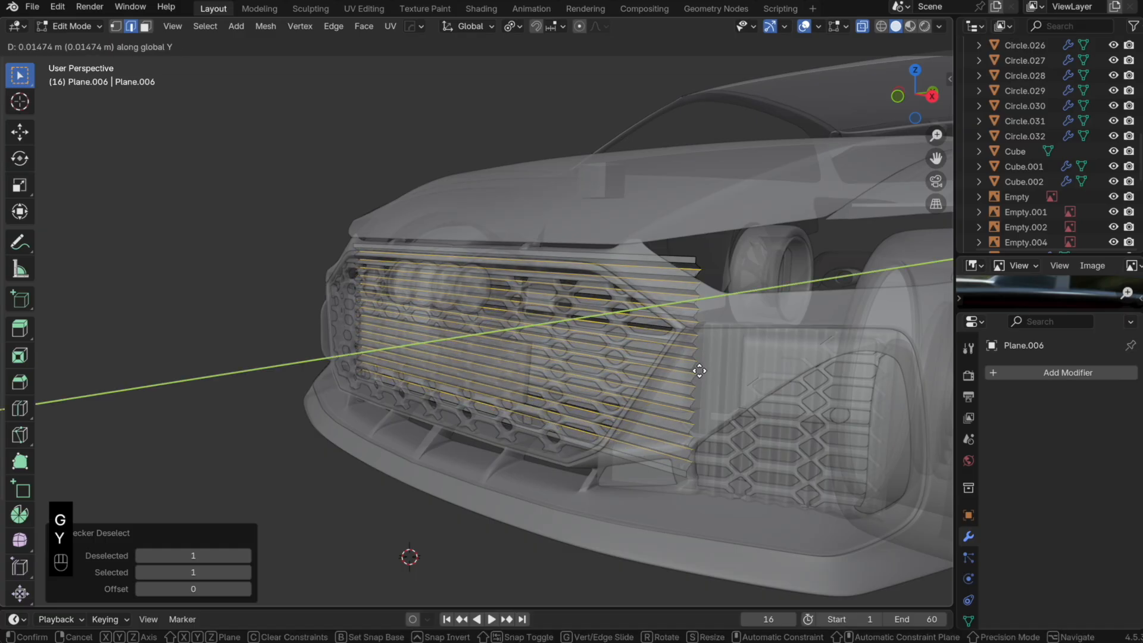
left_click(699, 371)
key("Tab")
middle_click_drag(706, 370, 695, 368)
Step: Extrude the outer boundary of the pleated plane about 0.023 m back along Y
key("Tab")
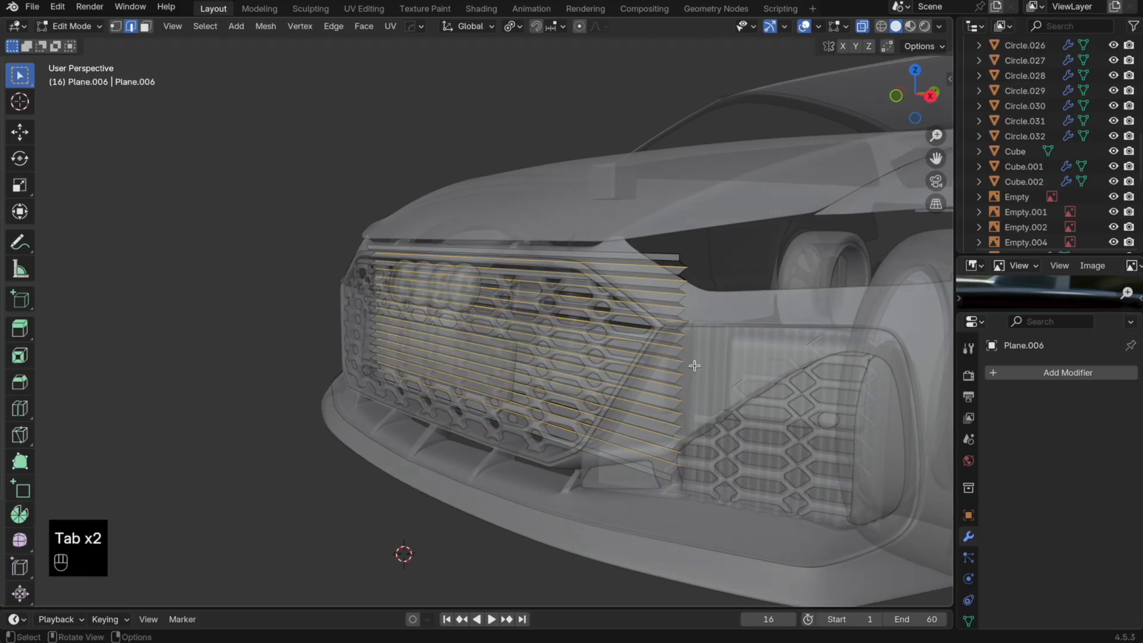
left_click(473, 449, "alt+shift")
key("e")
key("y")
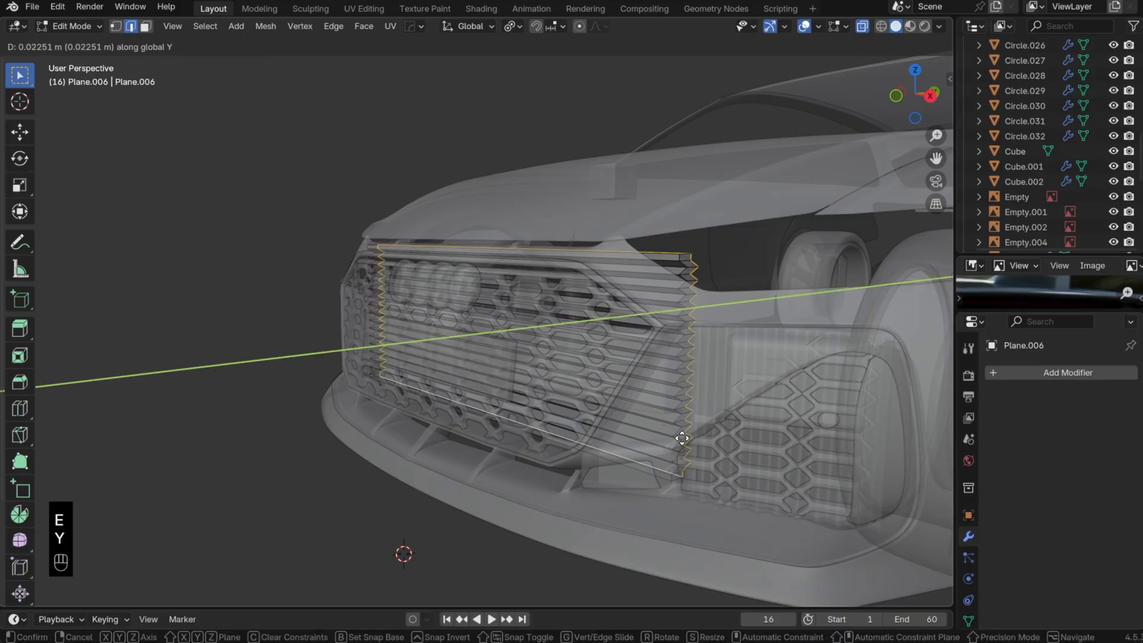
left_click(683, 438)
key("Tab")
key("Tab")
key("Tab")
Step: Isolate the pleated plane in local view and add a Subdivision modifier at level 2
key("slash")
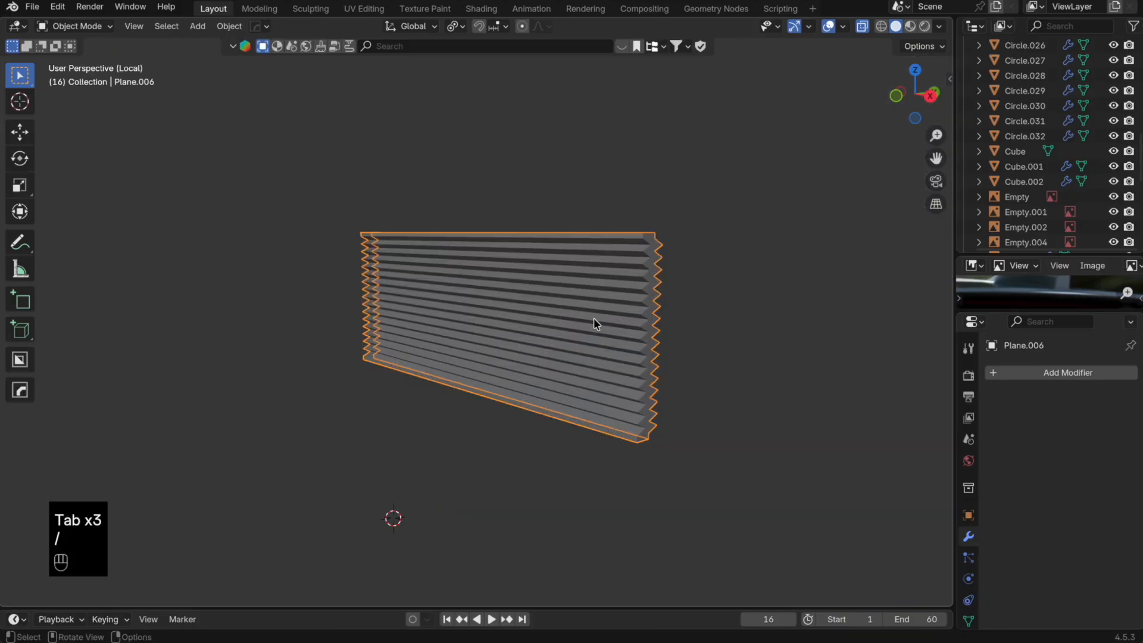
key("super+2")
middle_click_drag(632, 317, 685, 286)
key("alt+z")
Step: Set the pleated plane's origin to its geometry, return from local view to the full car and deselect the plane
key("Tab")
key("super+e")
left_click(645, 280)
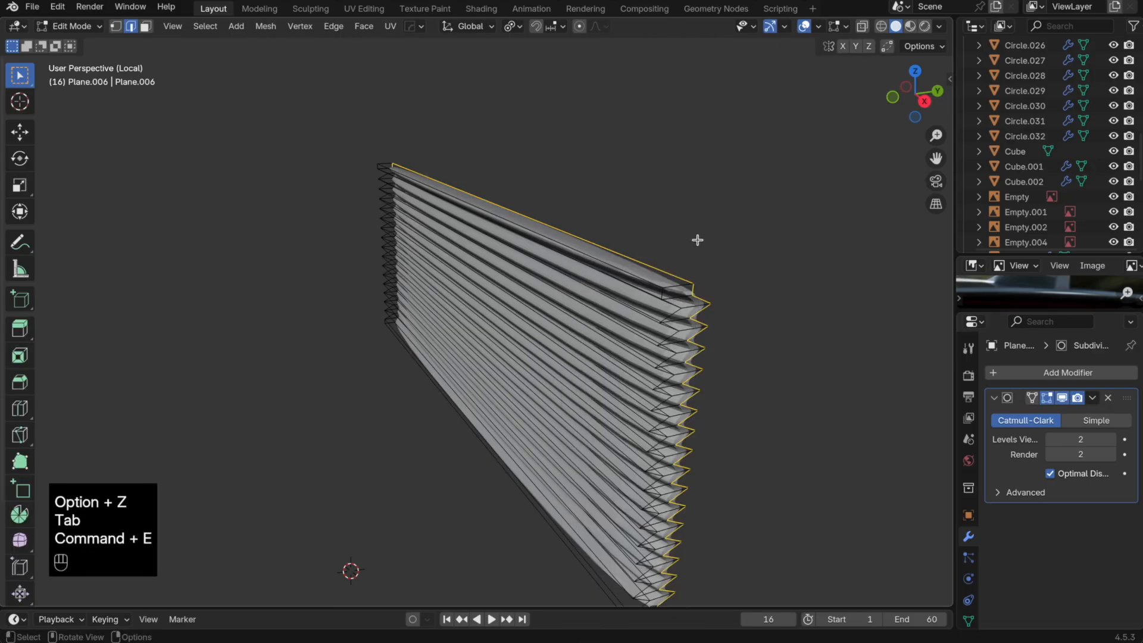
middle_click_drag(697, 240, 821, 220)
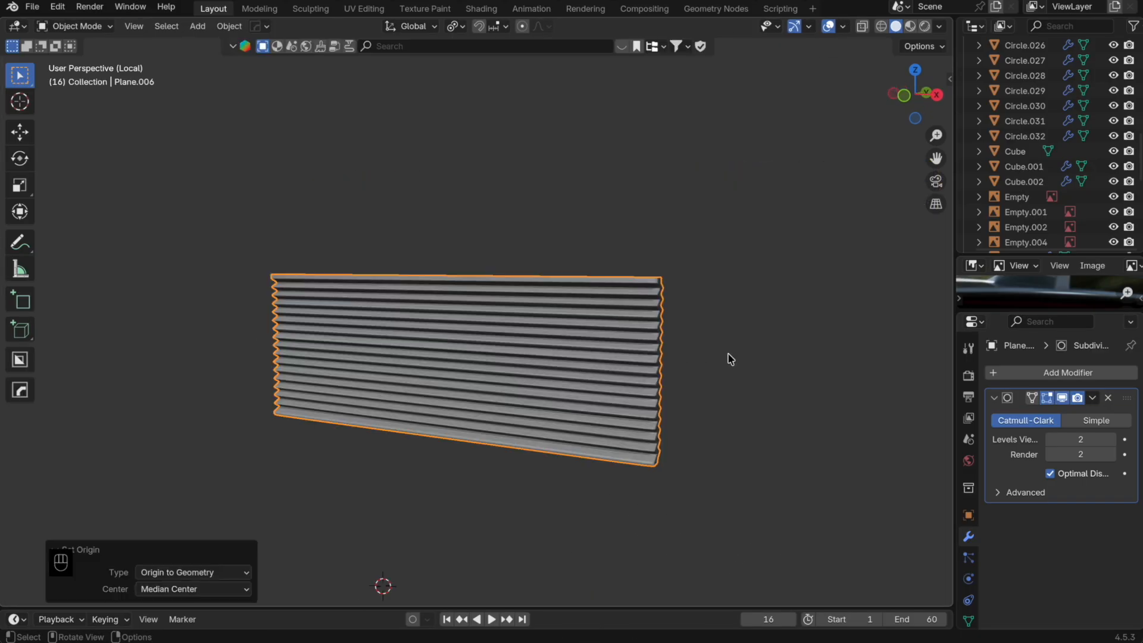
key("slash")
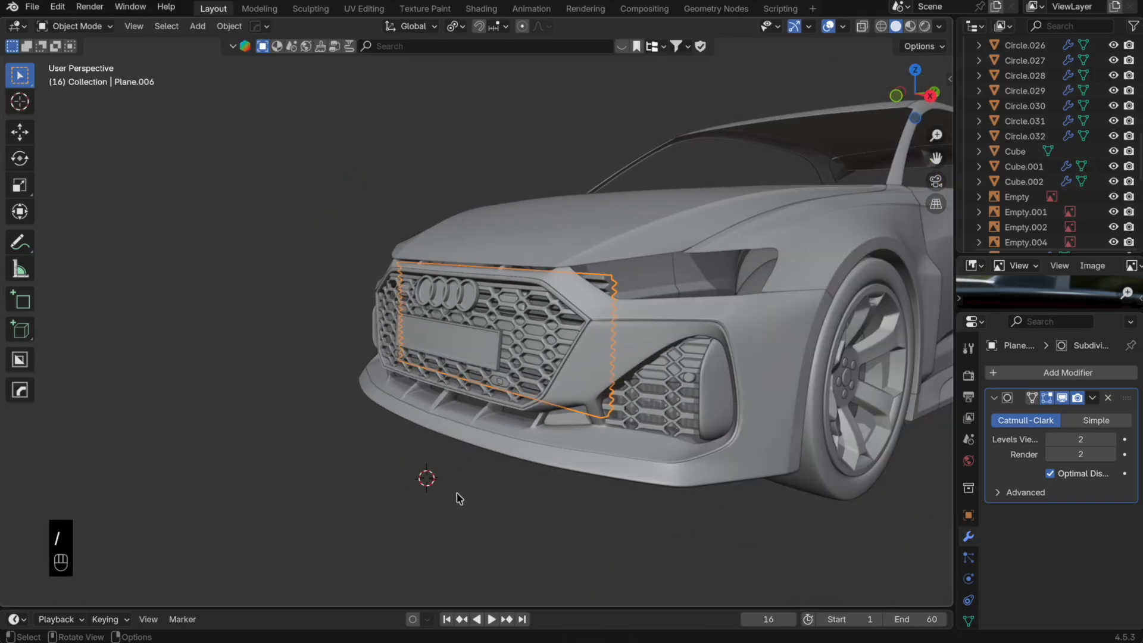
left_click(459, 498)
middle_click_drag(459, 498, 377, 457)
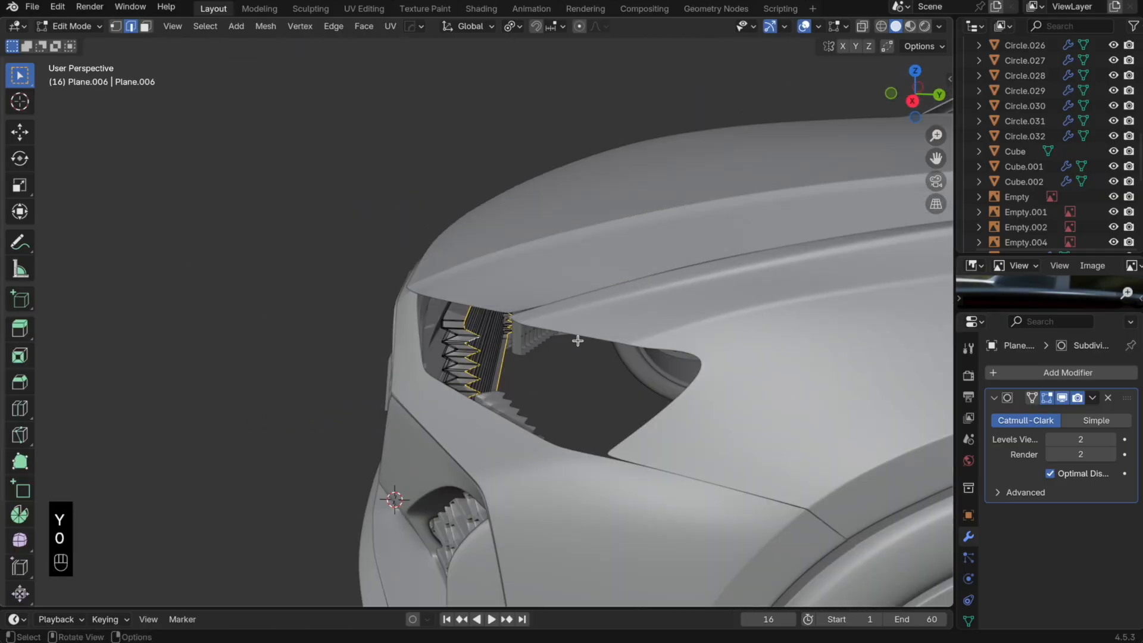
Step: Flatten a boundary edge loop of the pleated panel by scaling it to 0 along Y
middle_click_drag(577, 340, 581, 331)
key("alt+z")
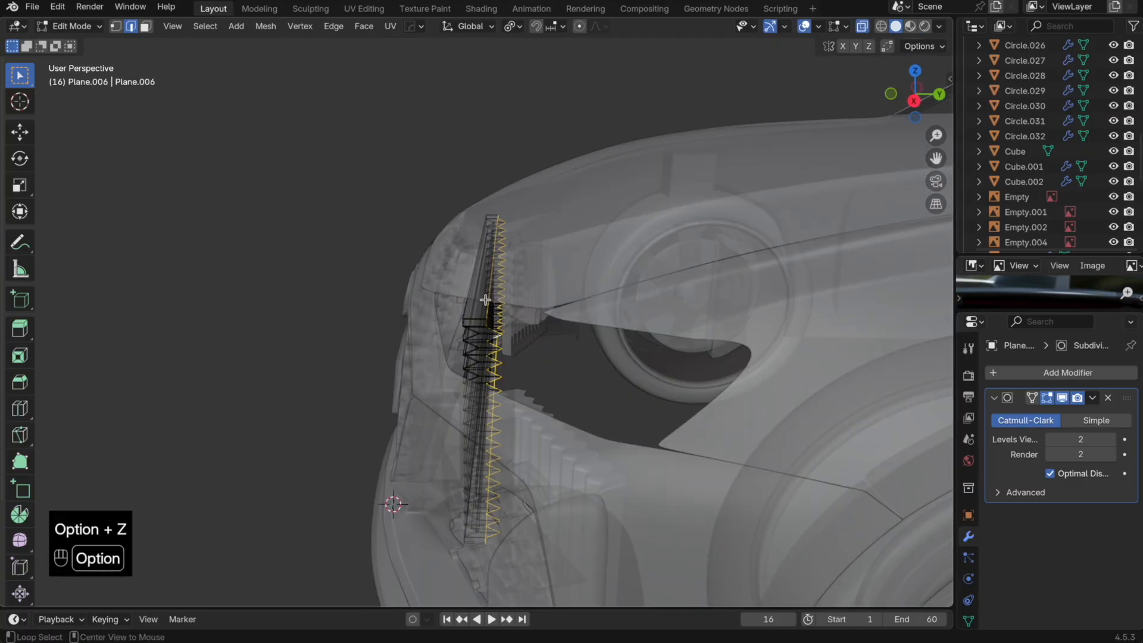
middle_click_drag(501, 369, 439, 272)
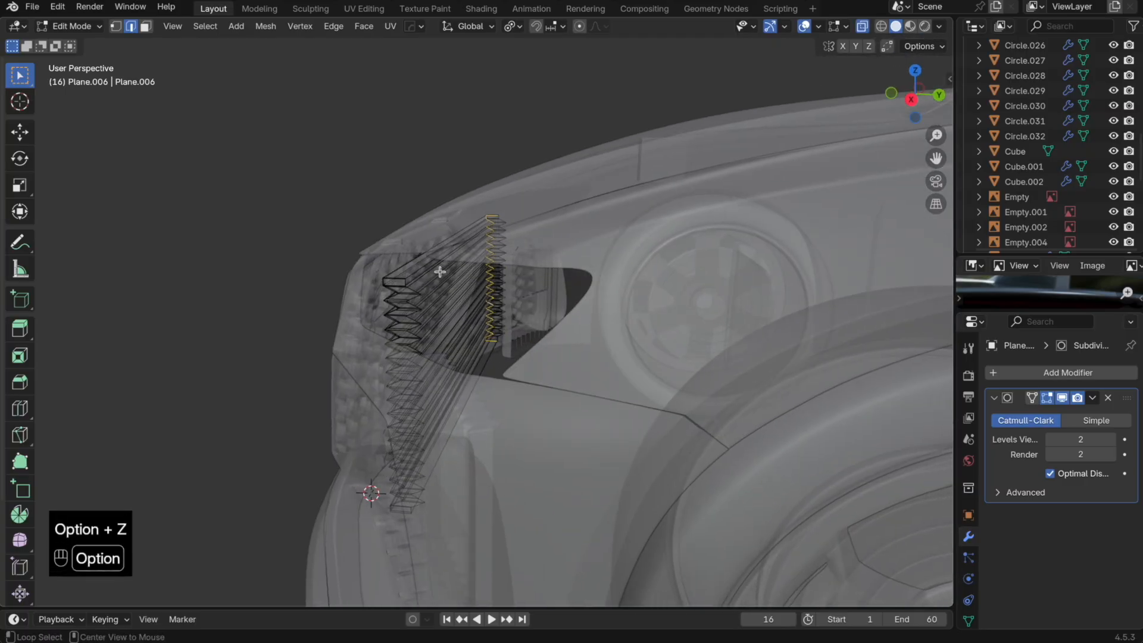
key("alt+z")
key("s")
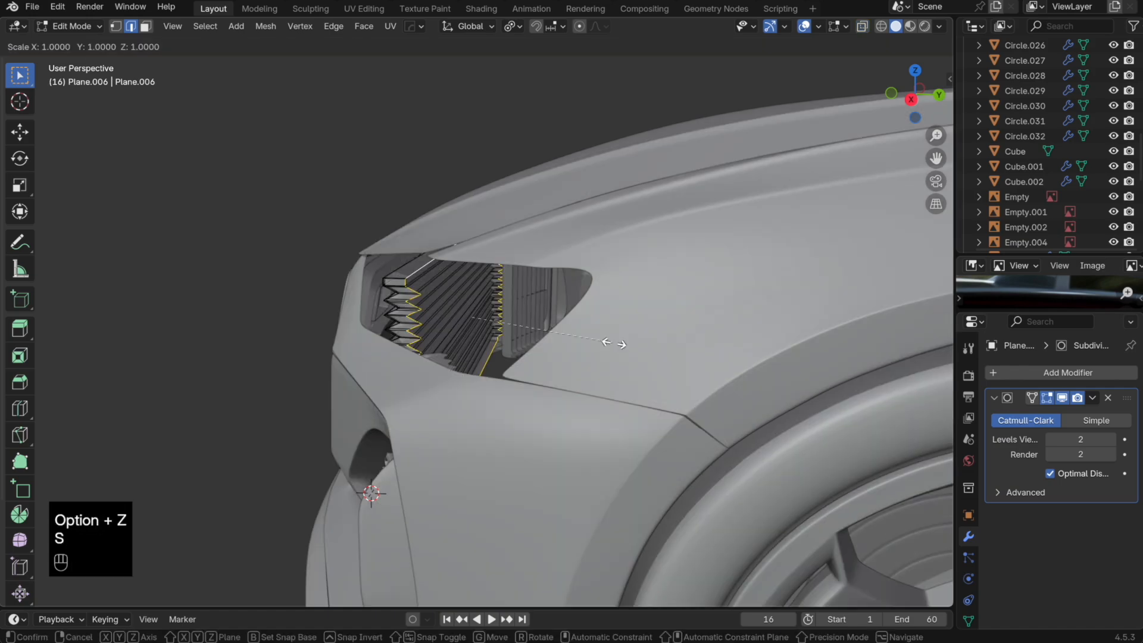
key("y")
key("0")
left_click(615, 344)
key("Tab")
key("Tab")
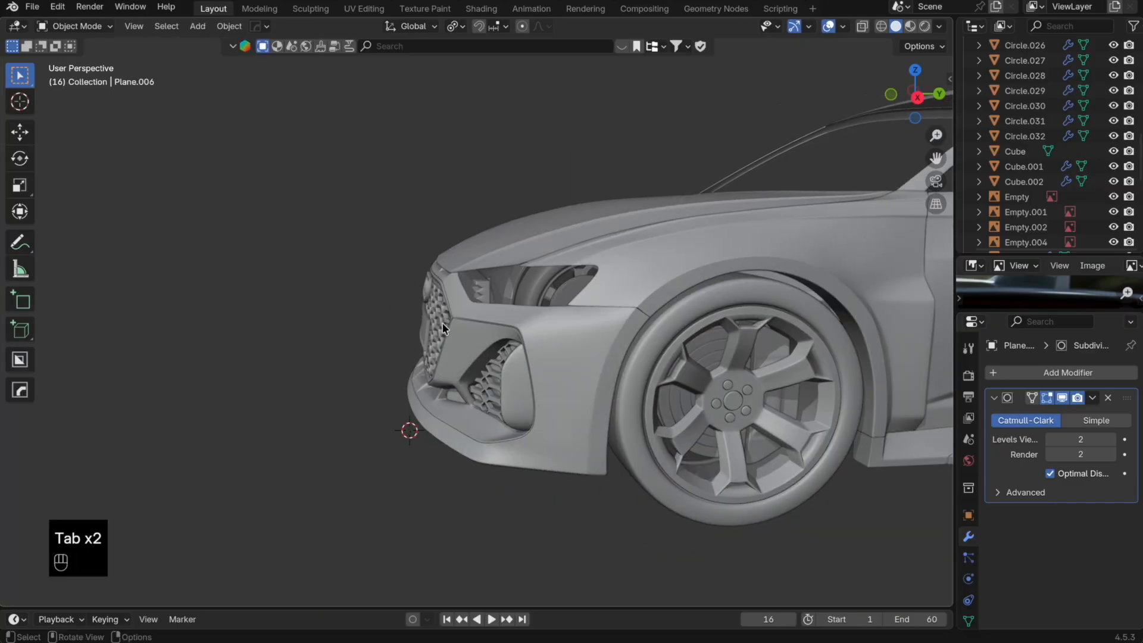
scroll(546, 364, "up", 3)
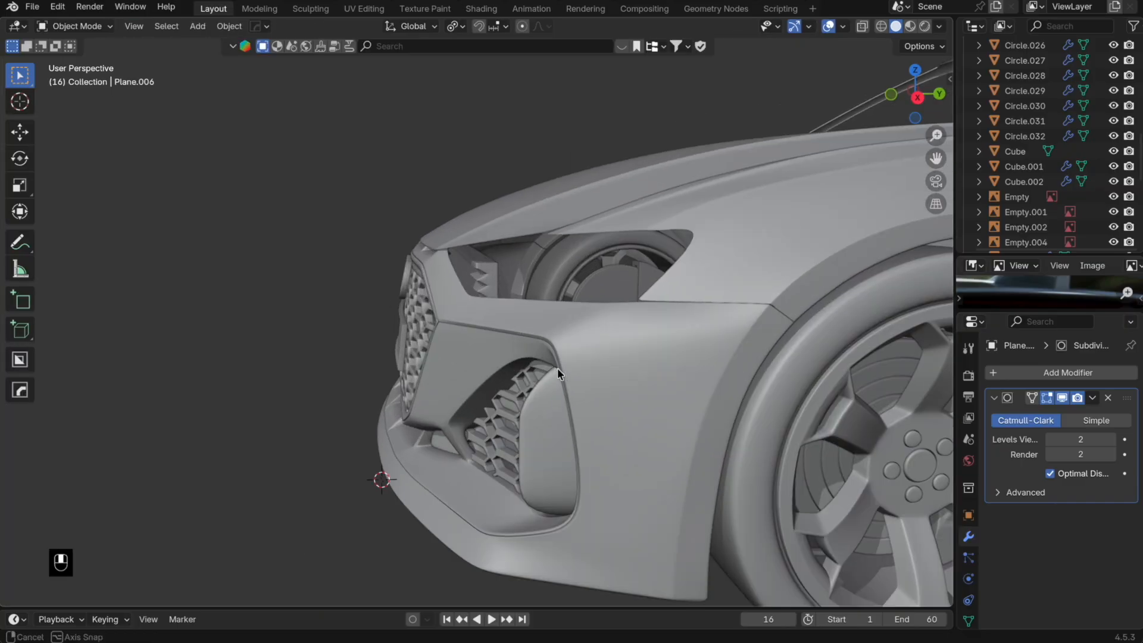
middle_click_drag(557, 368, 527, 375)
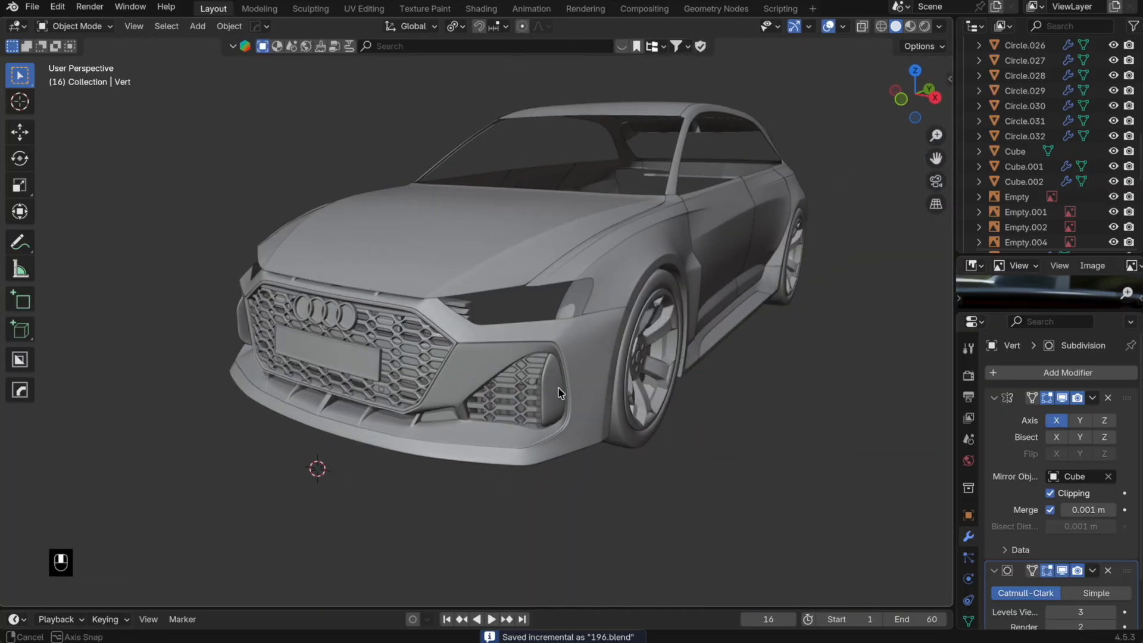
mouse_move(536, 381)
middle_mouse_down()
mouse_move(522, 394)
mouse_move(560, 366)
mouse_move(612, 373)
mouse_move(520, 378)
middle_mouse_up()
scroll(717, 261, "down", 1)
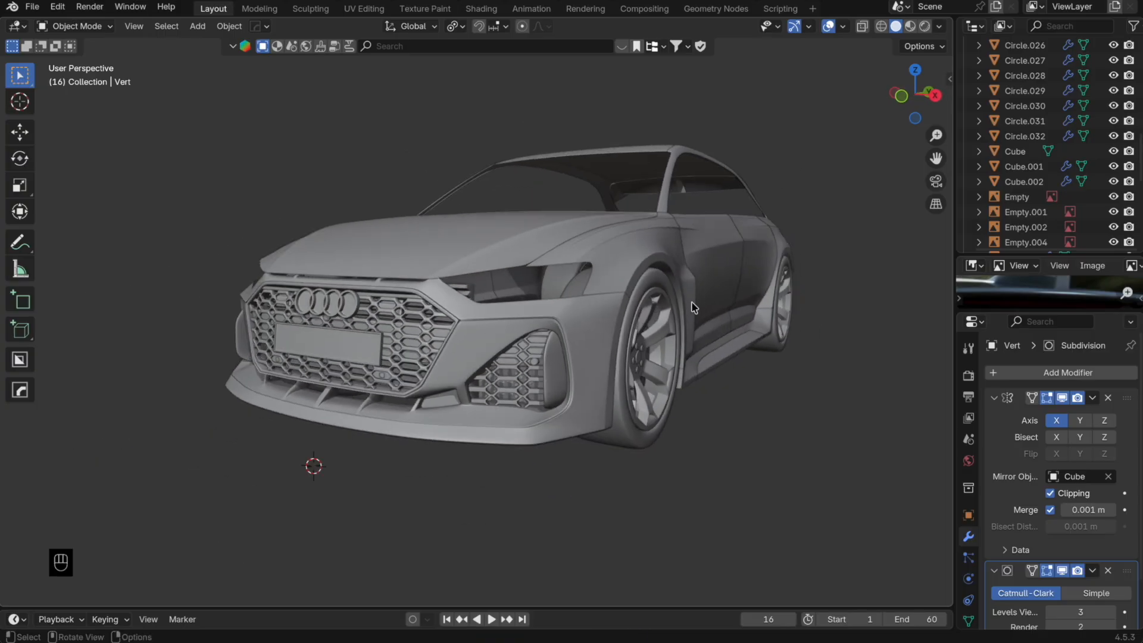
scroll(537, 311, "down", 2)
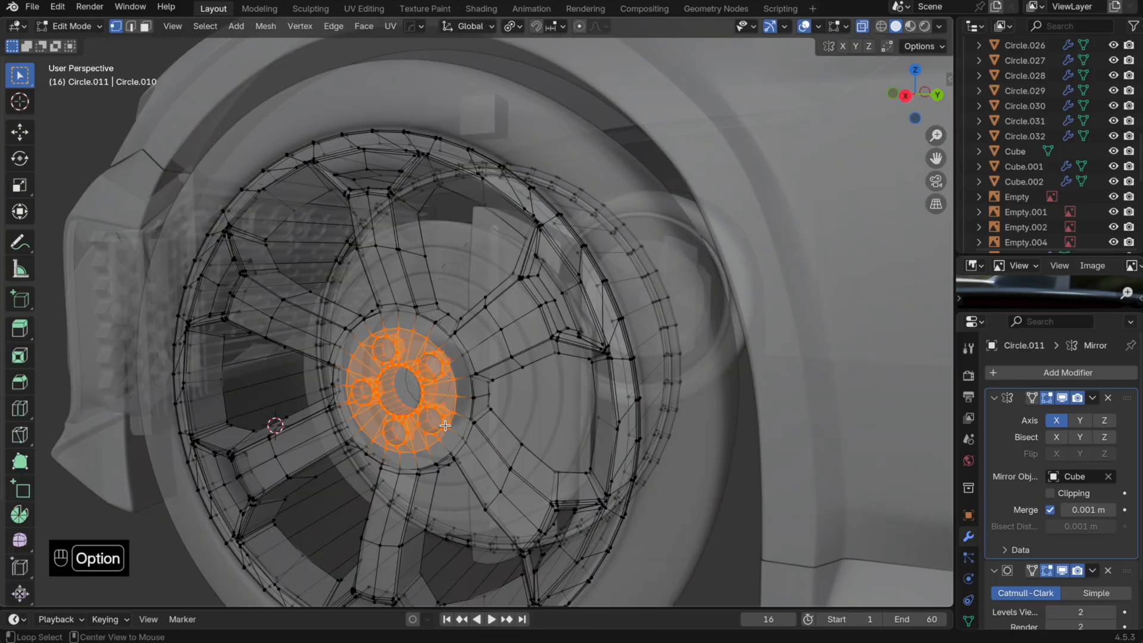
Step: Box-select additional vertices around the wheel's lug-nut recesses and move the selected hub centre about -0.01 m along X
key("alt+z")
key("alt+z")
scroll(465, 411, "up", 3)
middle_click_drag(452, 409, 500, 381, "shift")
left_click_drag(506, 364, 363, 285, "shift")
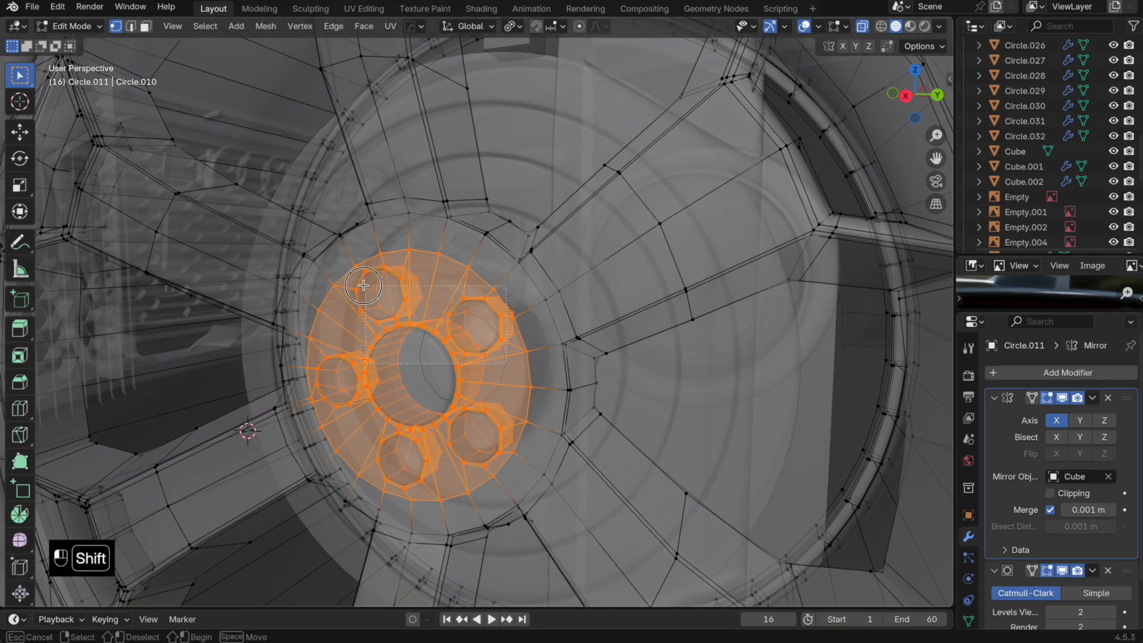
right_click(575, 384)
key("alt+z")
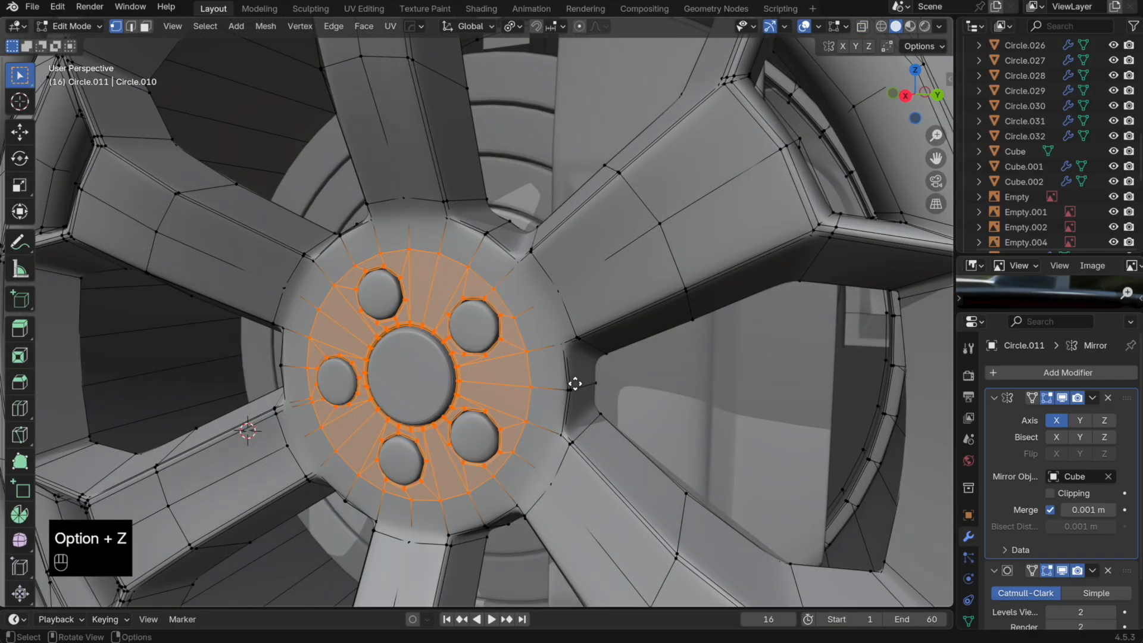
key("g")
key("y")
right_click(580, 379)
key("g")
key("x")
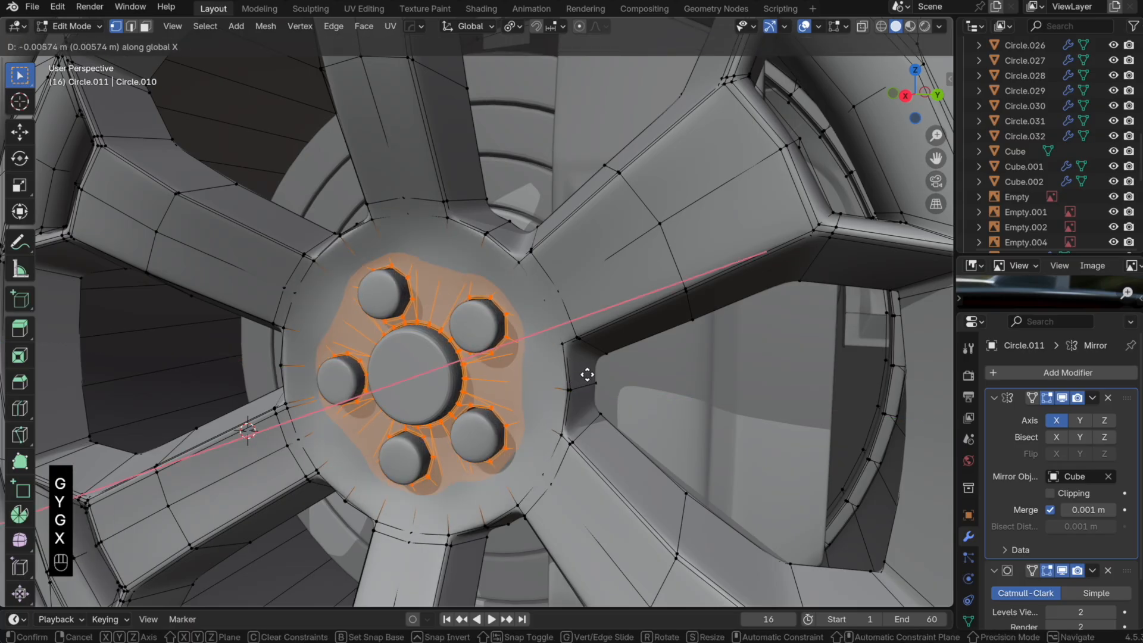
left_click(589, 375)
key("s")
right_click(638, 377)
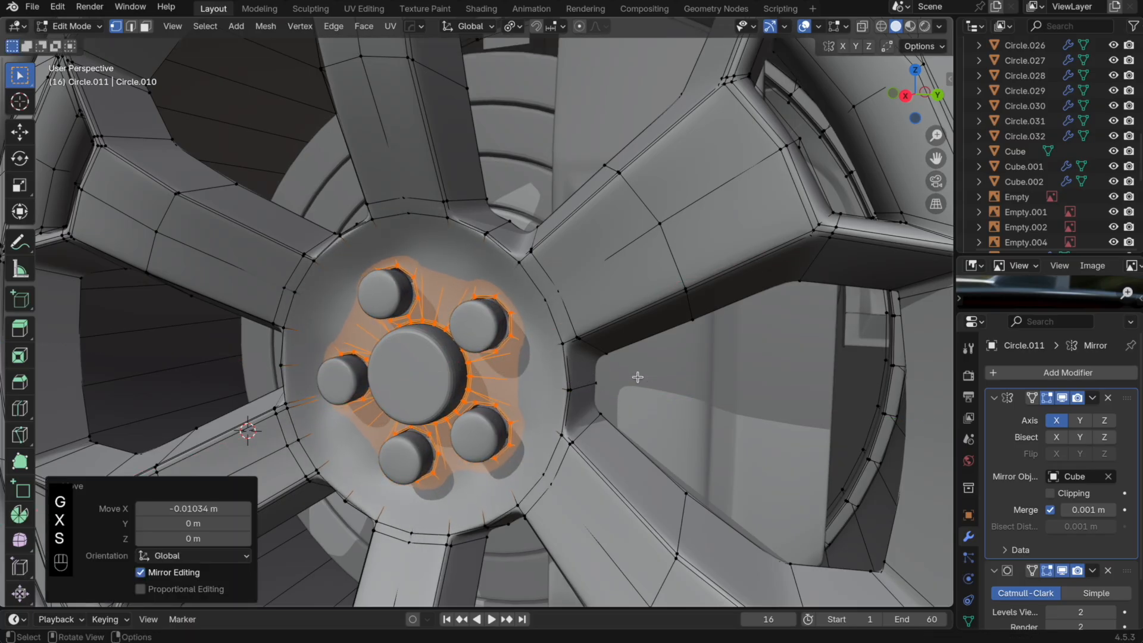
Step: Add two loop cuts across the wheel hub face beside the lug-nut recesses and check the smoothed surface
key("Tab")
key("Tab")
key("alt+z")
key("ctrl+r")
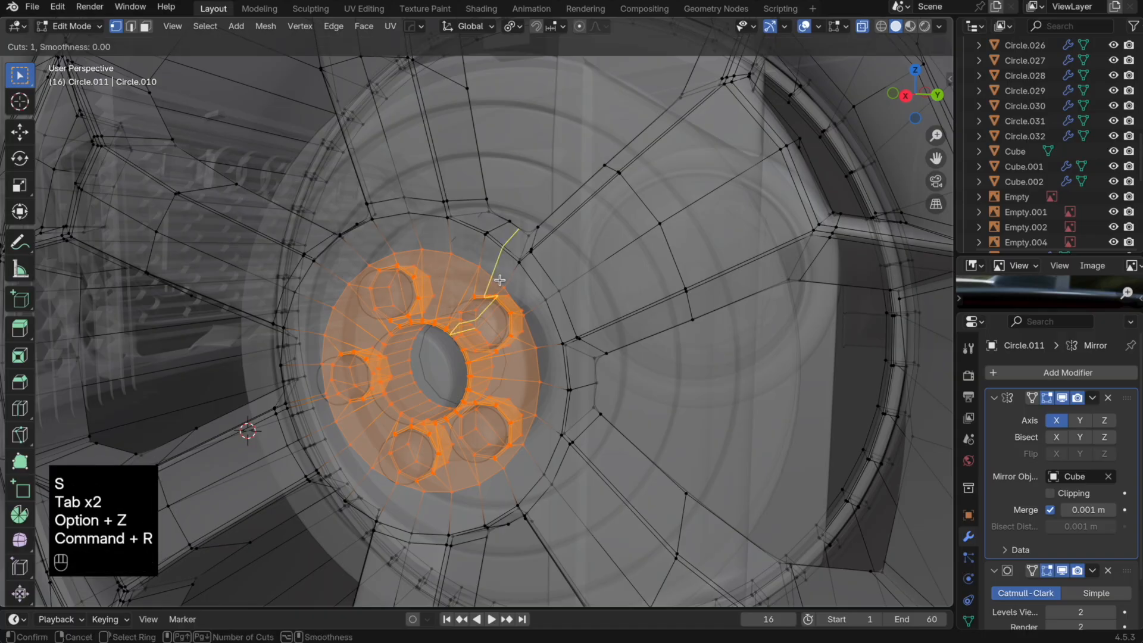
left_click(509, 275)
left_click(509, 274)
key("super+r")
left_click(503, 280)
left_click(503, 283)
key("Tab")
key("alt+z")
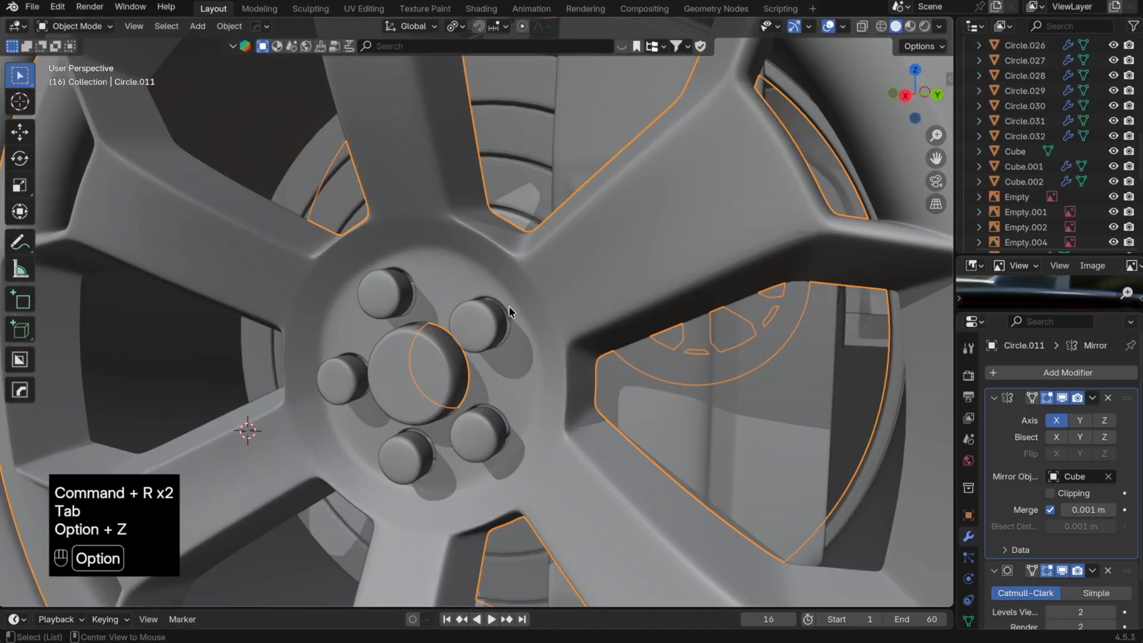
Step: Remove the selected loop geometry from the wheel hub face and check the whole rim in Object Mode
key("Tab")
key("Tab")
key("Tab")
scroll(511, 309, "down", 2)
key("x")
left_click(637, 302)
key("Tab")
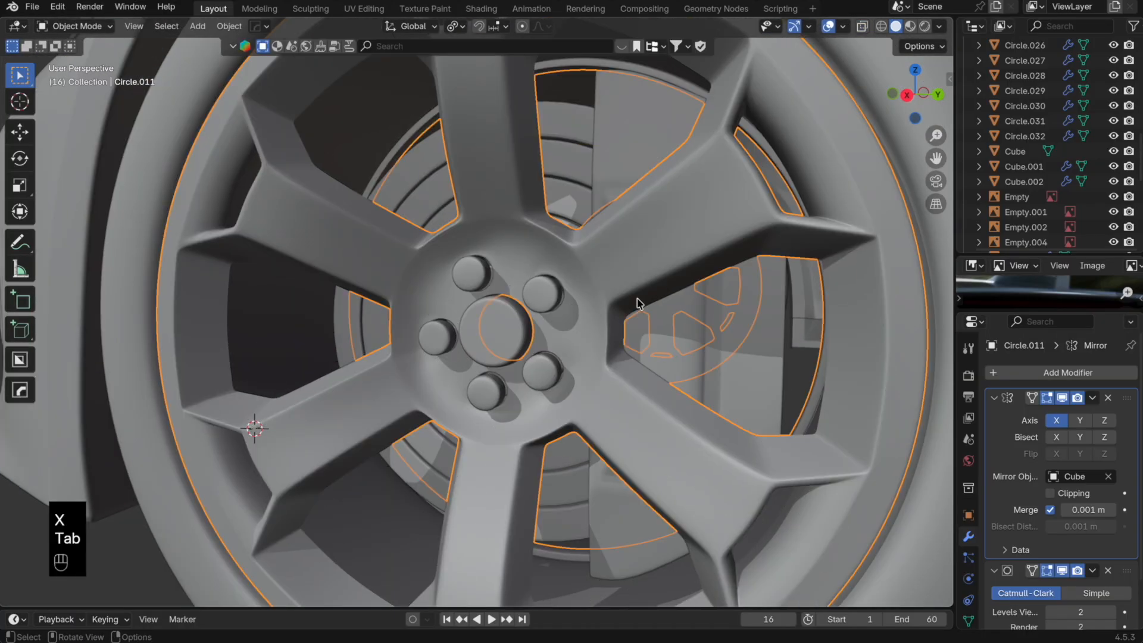
Step: Box-select the five lug-nut recesses and the centre-hole rim from the right view and move them slightly in negative X
key("Tab")
key("alt+z")
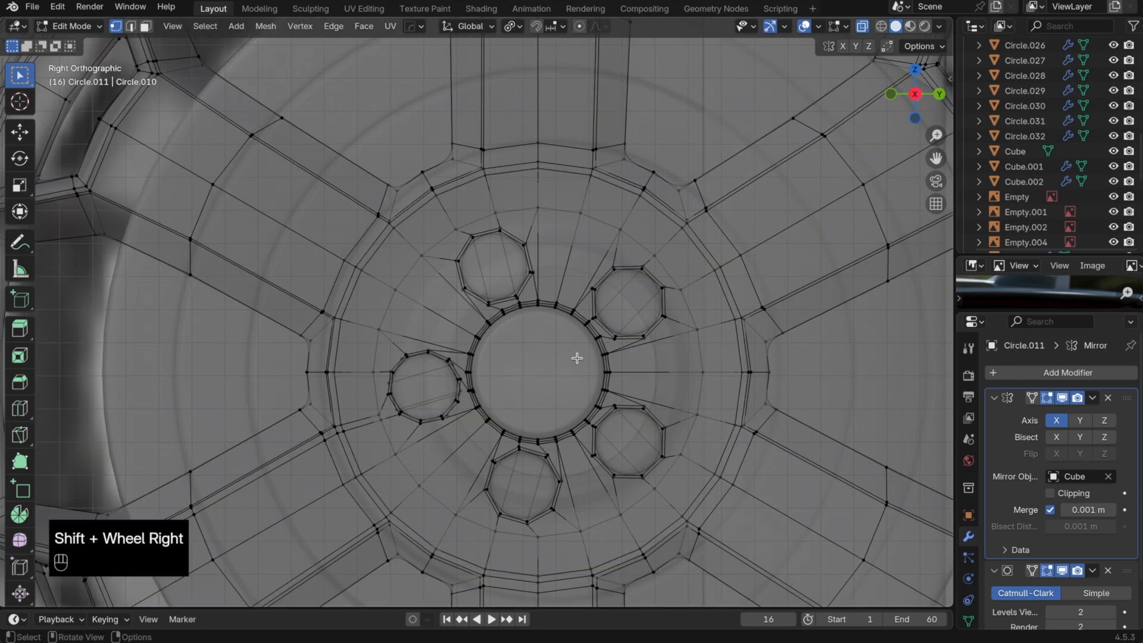
left_click_drag(462, 224, 462, 225)
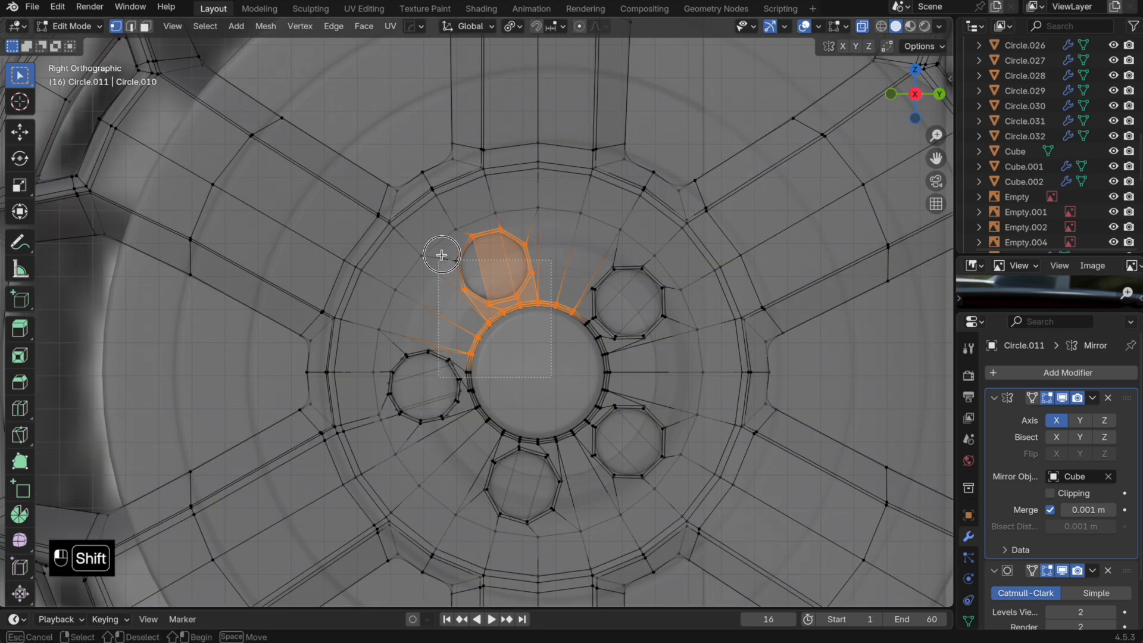
left_click_drag(385, 343, 385, 344, "shift")
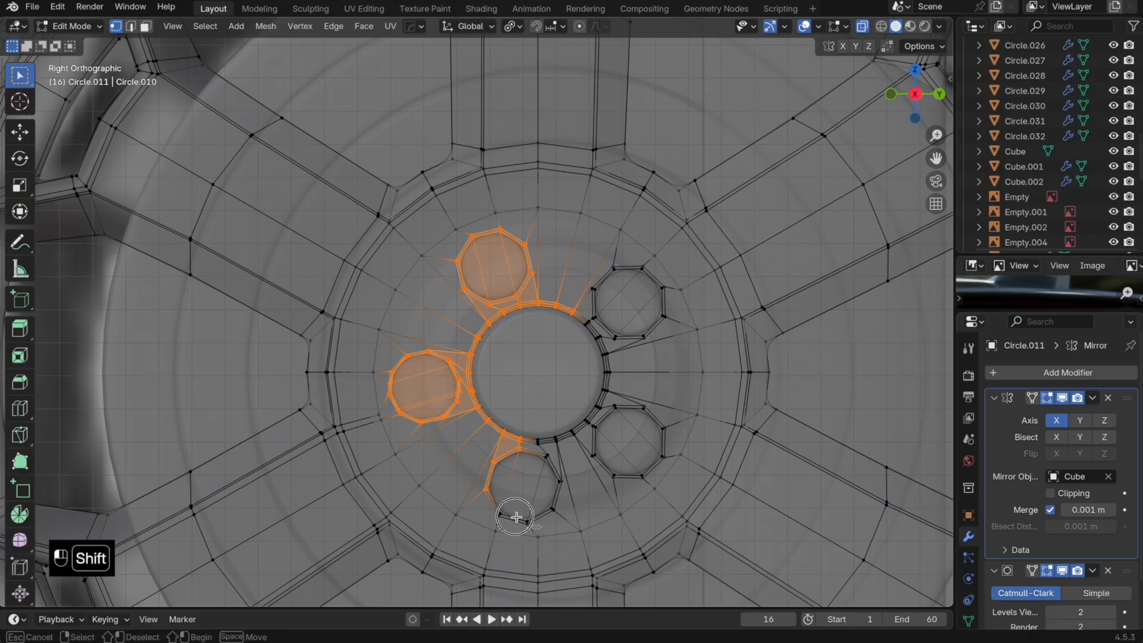
left_click_drag(587, 520, 563, 412, "shift")
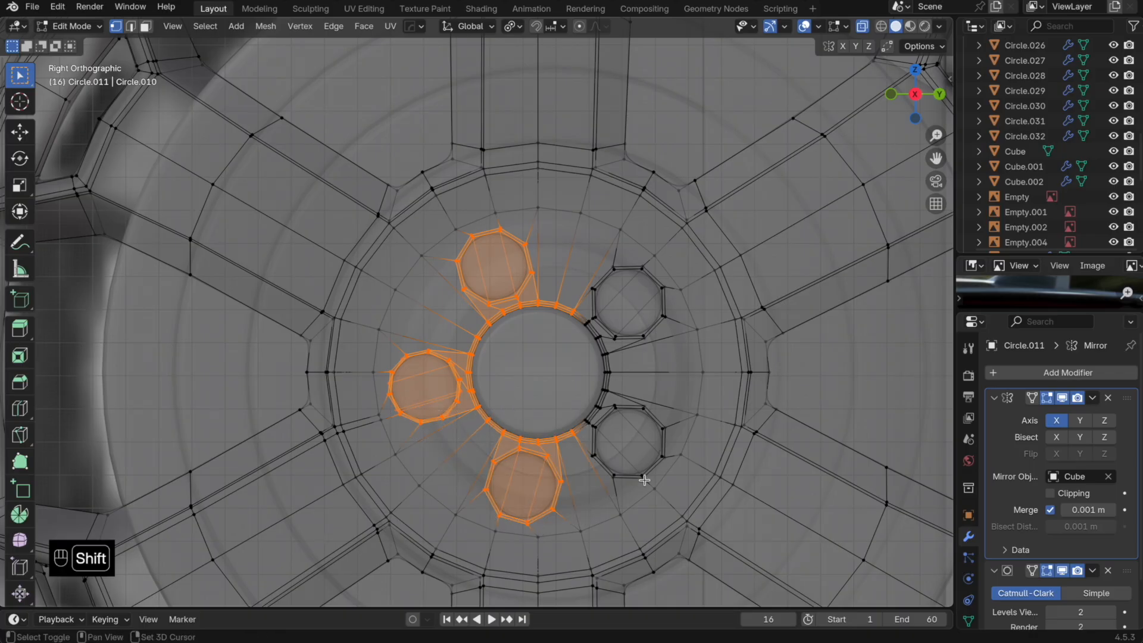
left_click_drag(600, 455, 537, 382, "shift")
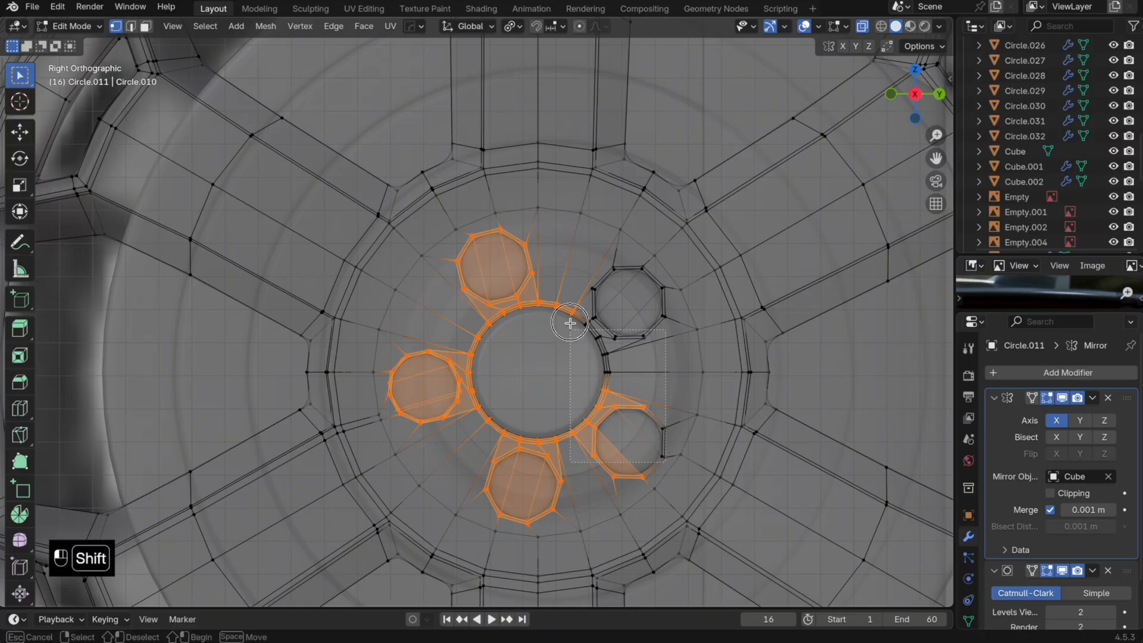
left_click_drag(563, 272, 564, 273, "shift")
middle_click_drag(564, 273, 707, 435)
key("alt+z")
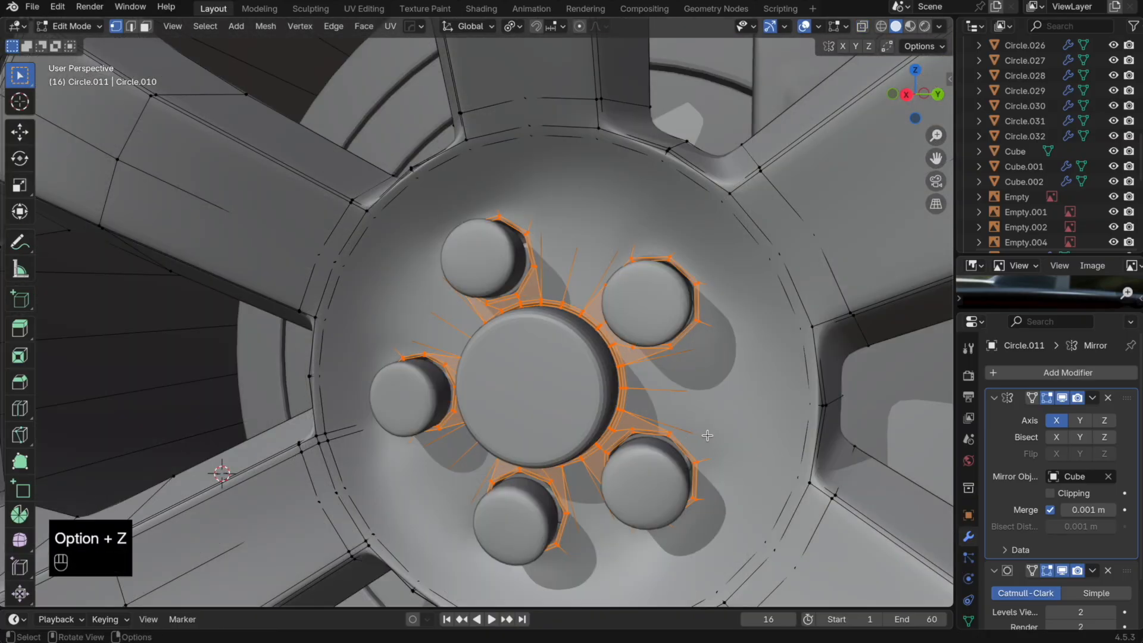
key("g")
key("x")
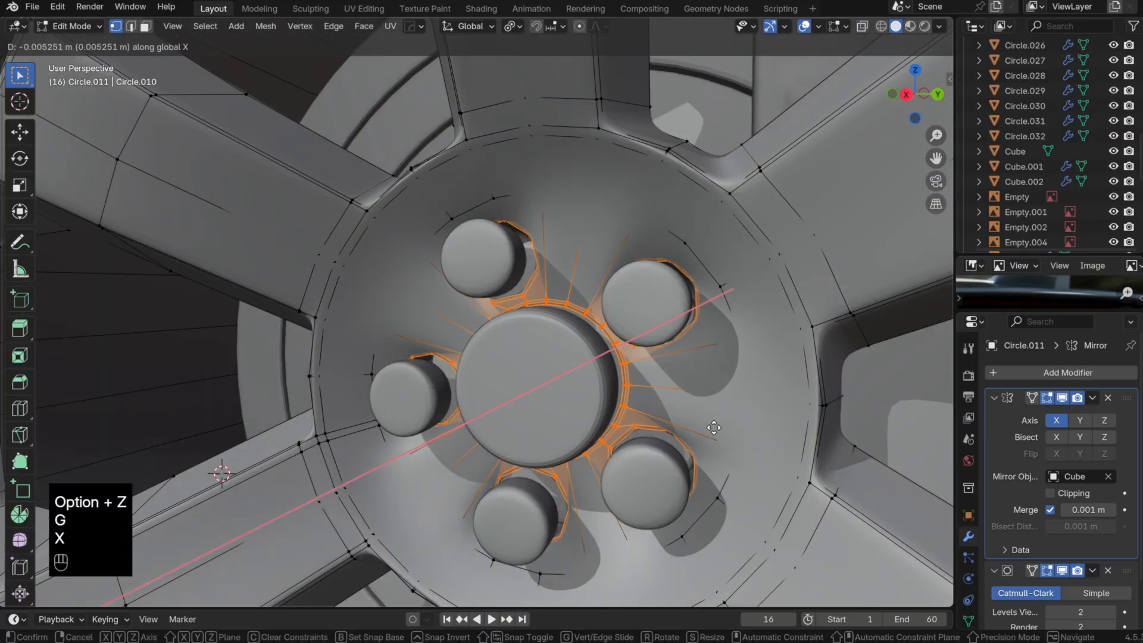
left_click(719, 424)
key("Tab")
key("Tab")
key("alt+z")
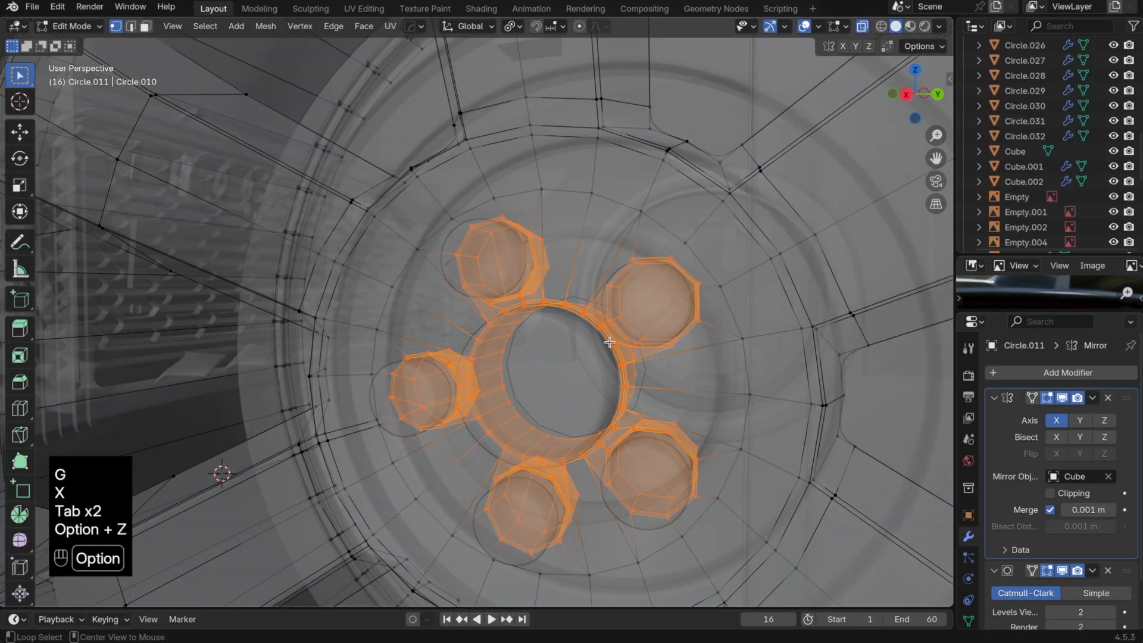
Step: Select the edge loops around the hub's centre hole, undoing wrong picks, and move them about -0.004 m along X
left_click(516, 324, "alt+shift")
key("super+z")
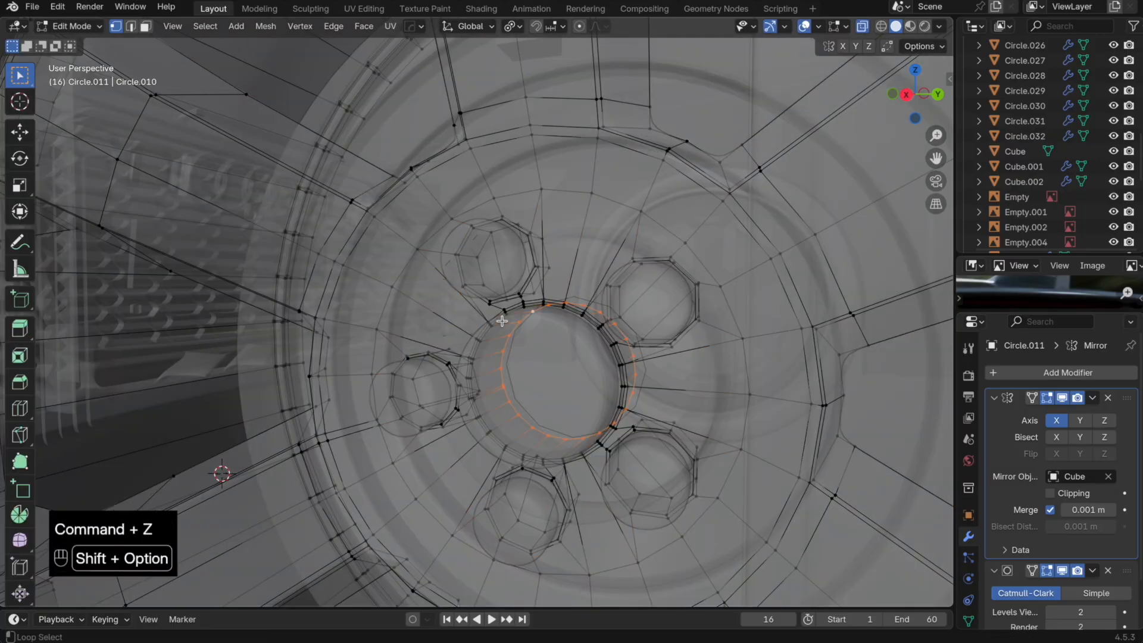
key("super+z")
key("super+z")
scroll(511, 318, "up", 5)
left_click(601, 314, "alt+shift")
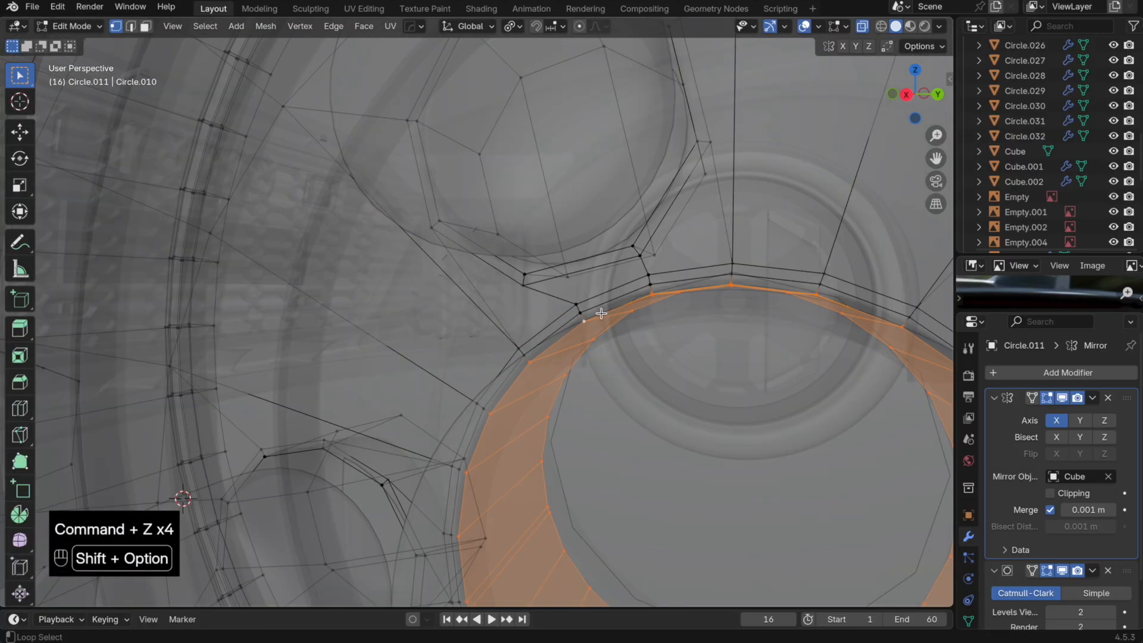
left_click(610, 302, "alt+shift")
key("alt+z")
key("super+z")
scroll(612, 285, "down", 6)
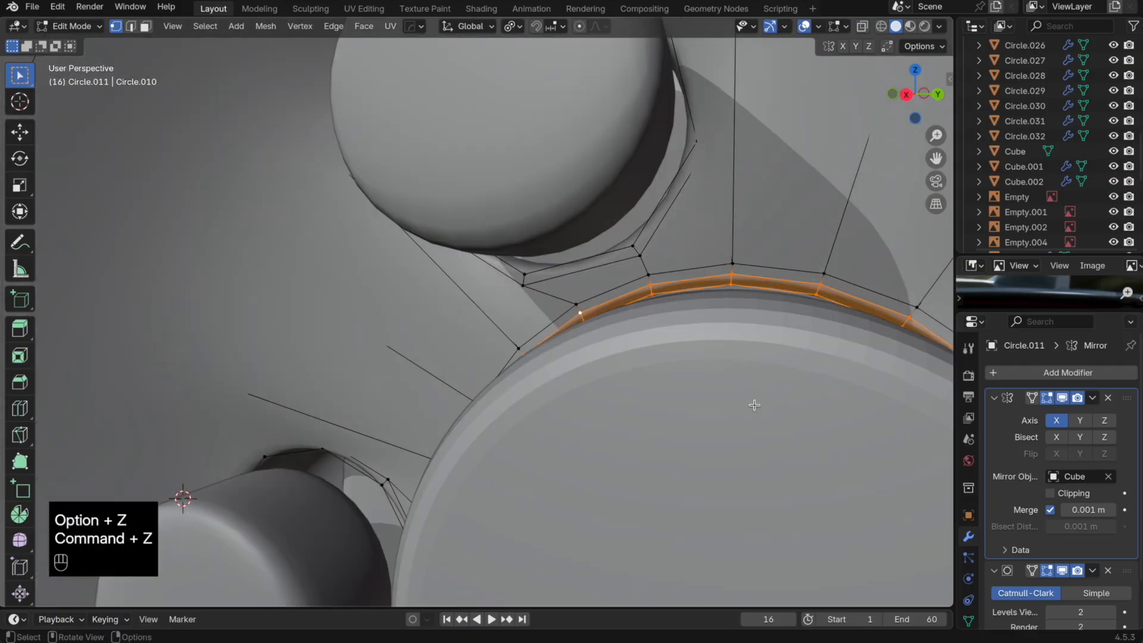
scroll(629, 390, "up", 5)
key("g")
key("x")
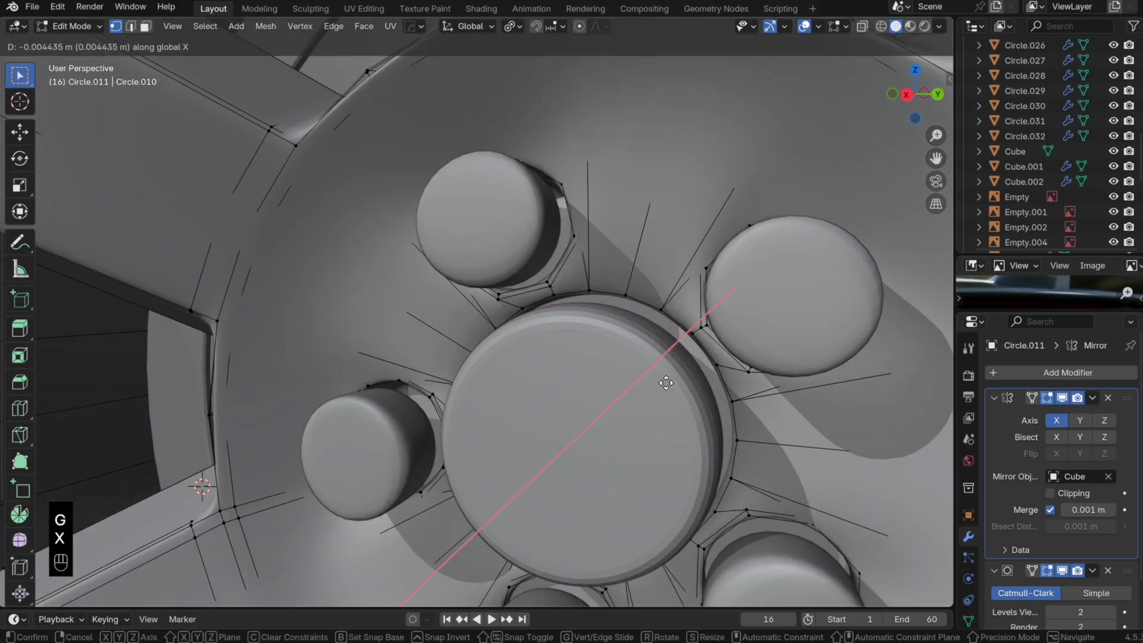
Step: Unhide all hidden objects and inspect the full car around its front end
key("alt+h")
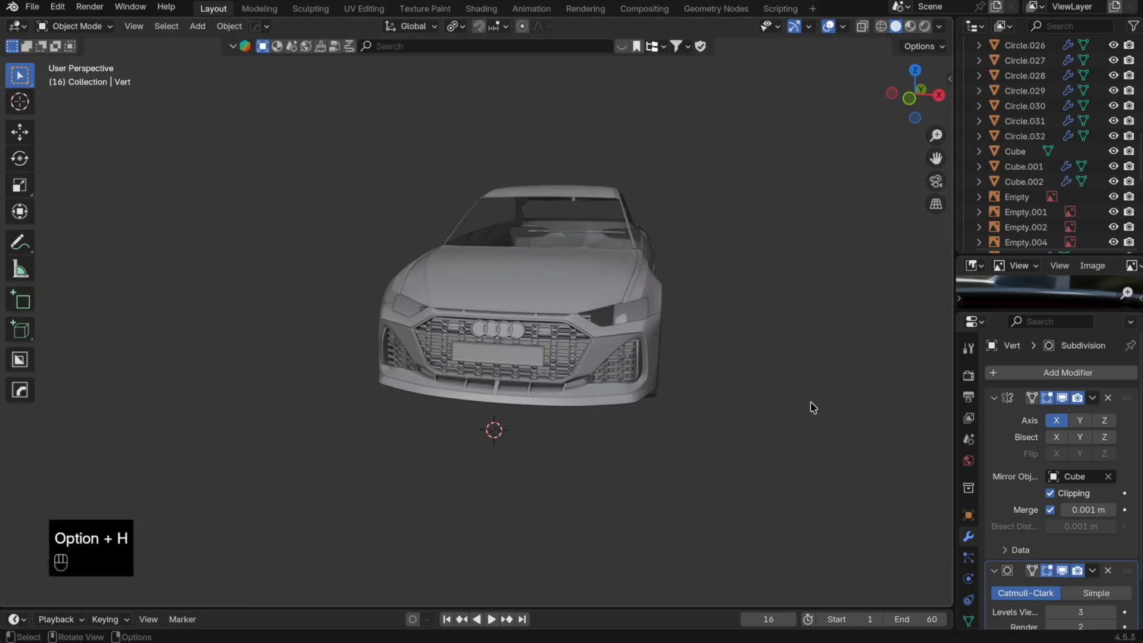
middle_click_drag(813, 404, 711, 396)
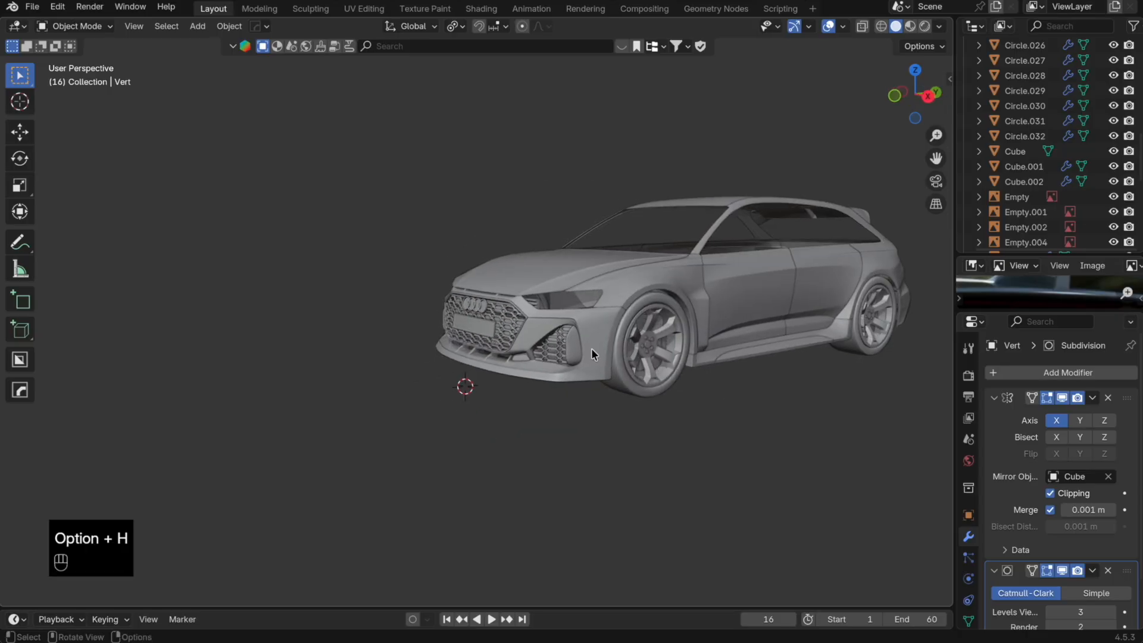
scroll(592, 348, "up", 5)
middle_click_drag(593, 348, 618, 349)
scroll(618, 349, "down", 4)
Step: Select the pleated backing plane behind the main grille and view it straight from the front
left_click(491, 381)
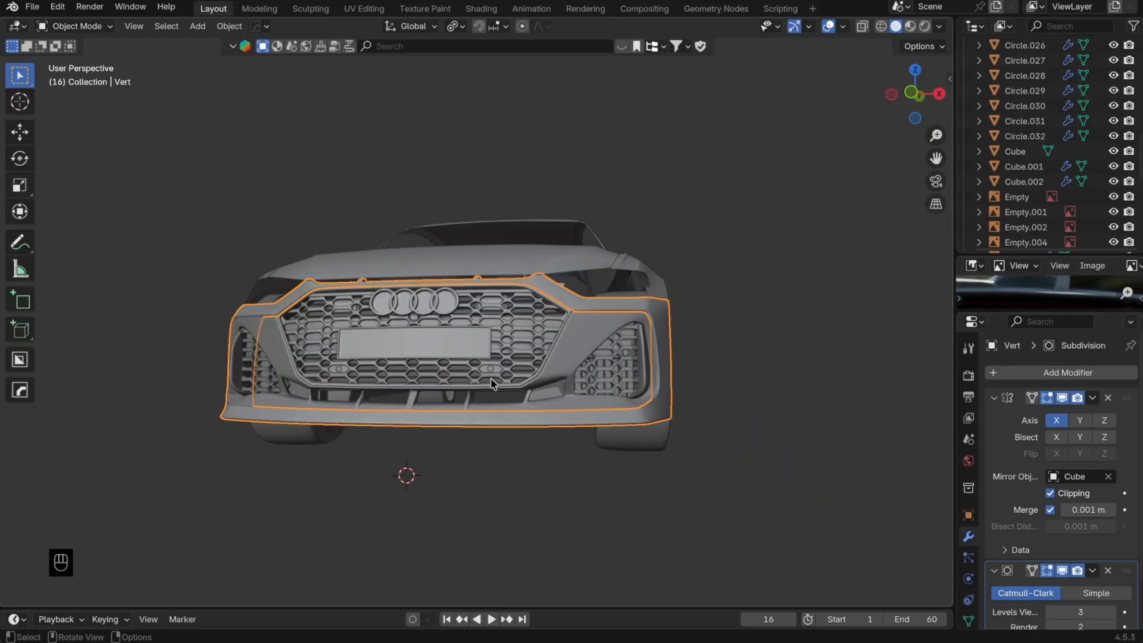
left_click(492, 383)
left_click(517, 367)
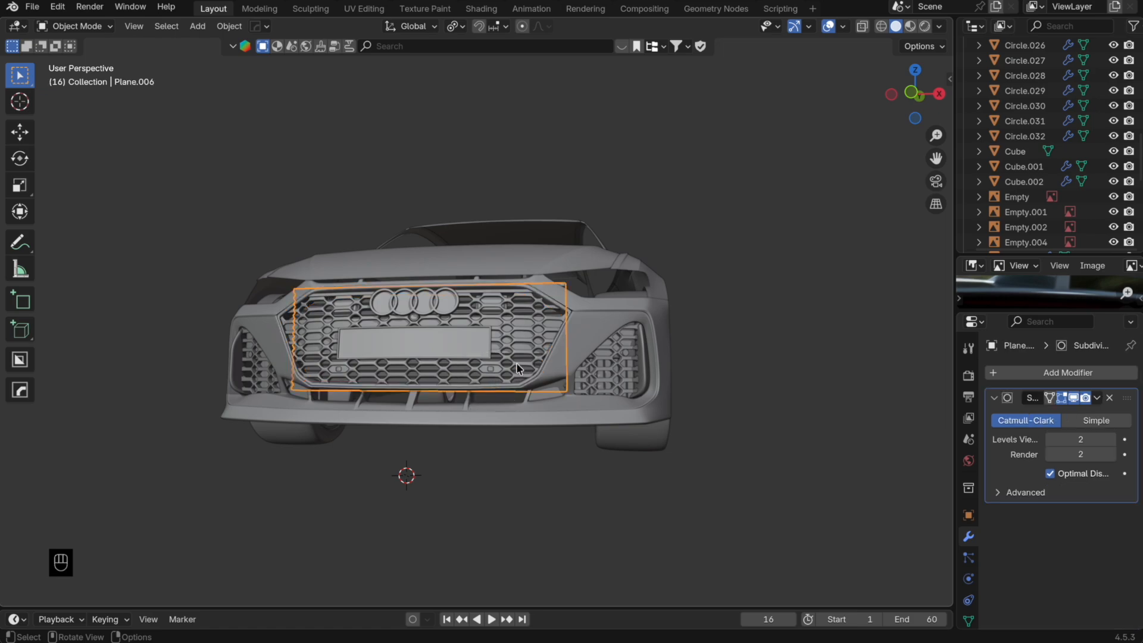
left_click(891, 93)
left_click(939, 96)
scroll(525, 462, "up", 4)
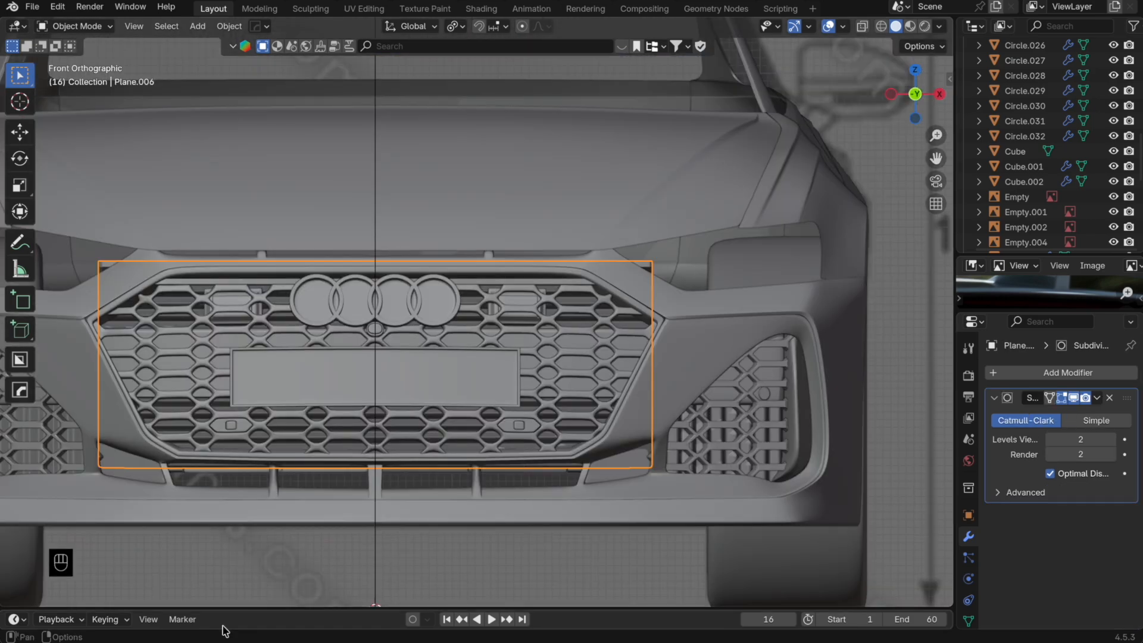
Step: Switch to the Finder reference folder and examine the lower front grille in audi-rs6-avant-gt-2024-21 (1).jpg
left_click(44, 641)
key("space")
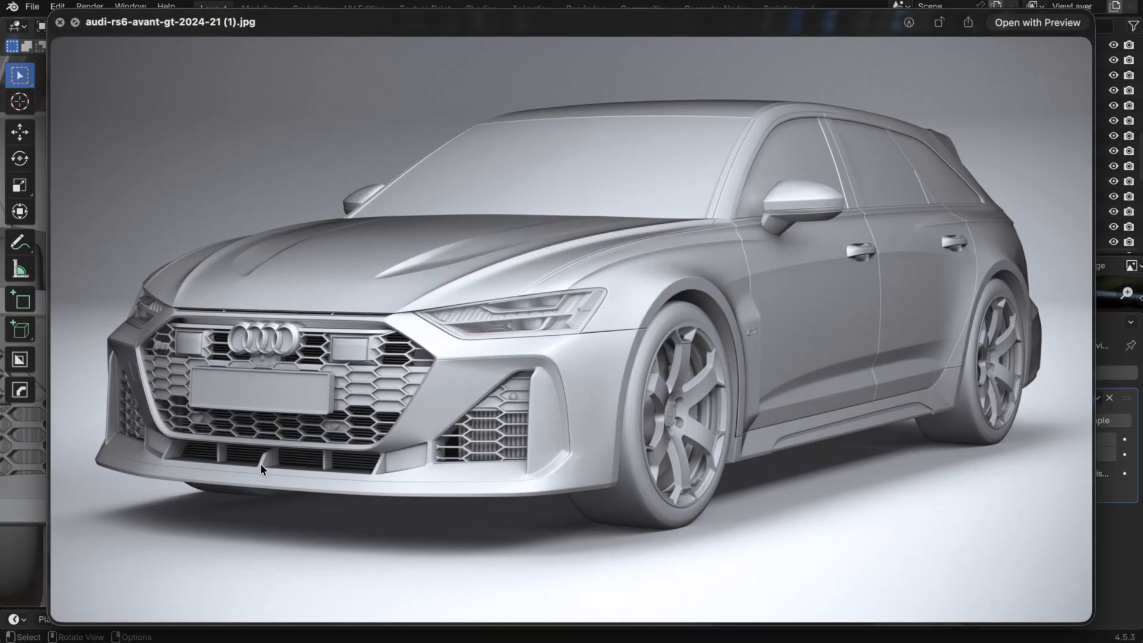
key("space")
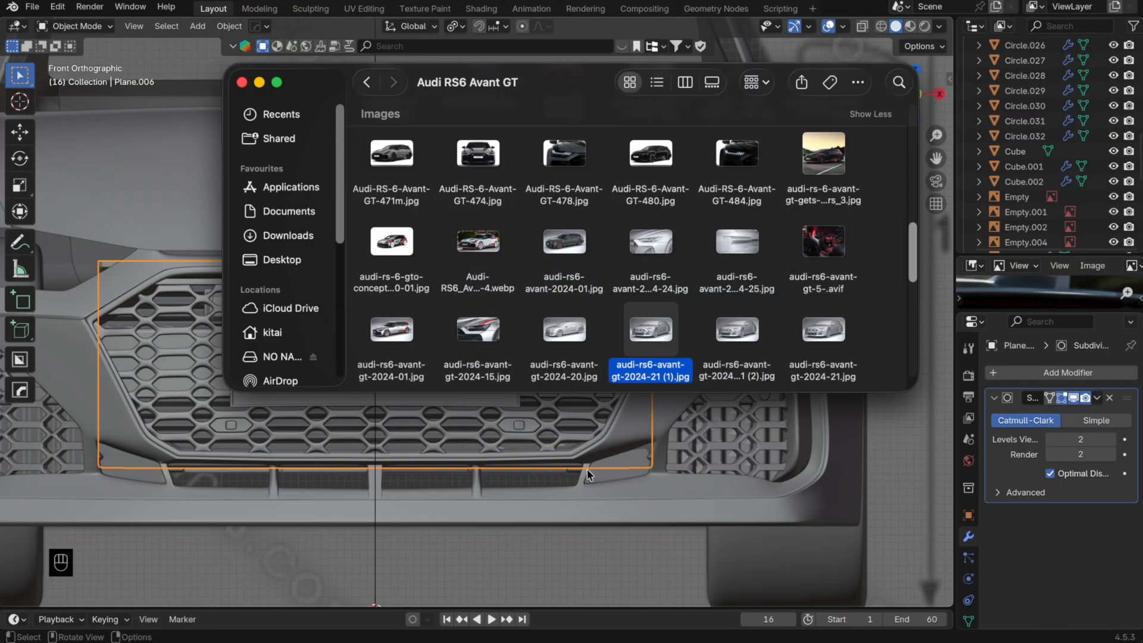
Step: Return to Blender and scale the pleated plane's entire mesh by about 1.05 along Z with X-ray on
left_click(560, 468)
key("Tab")
key("a")
key("alt+z")
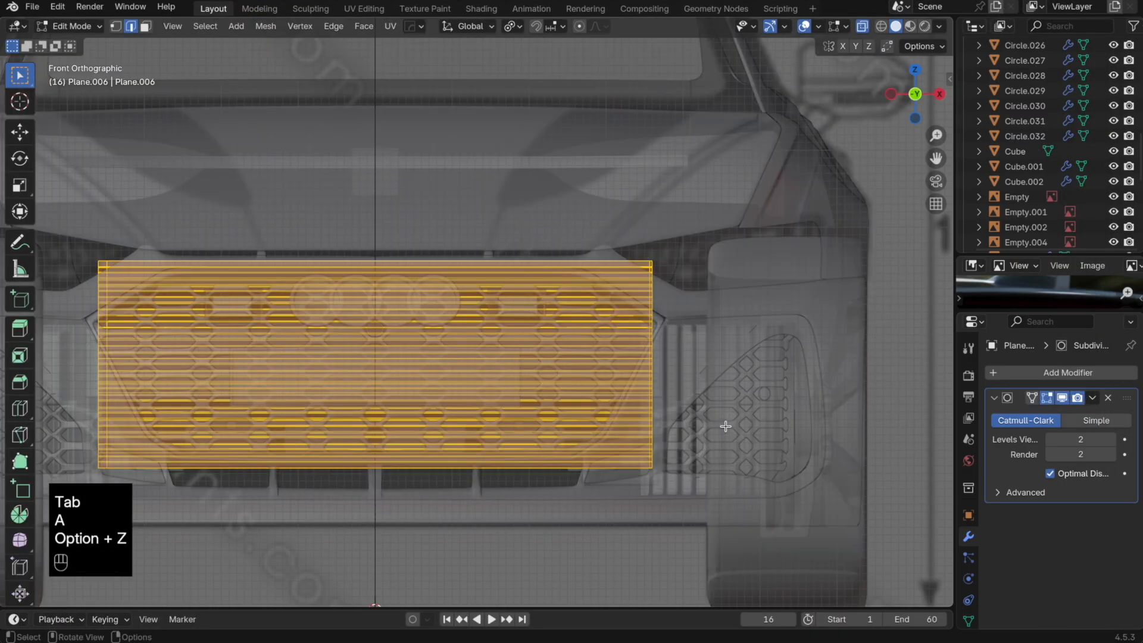
key("s")
key("z")
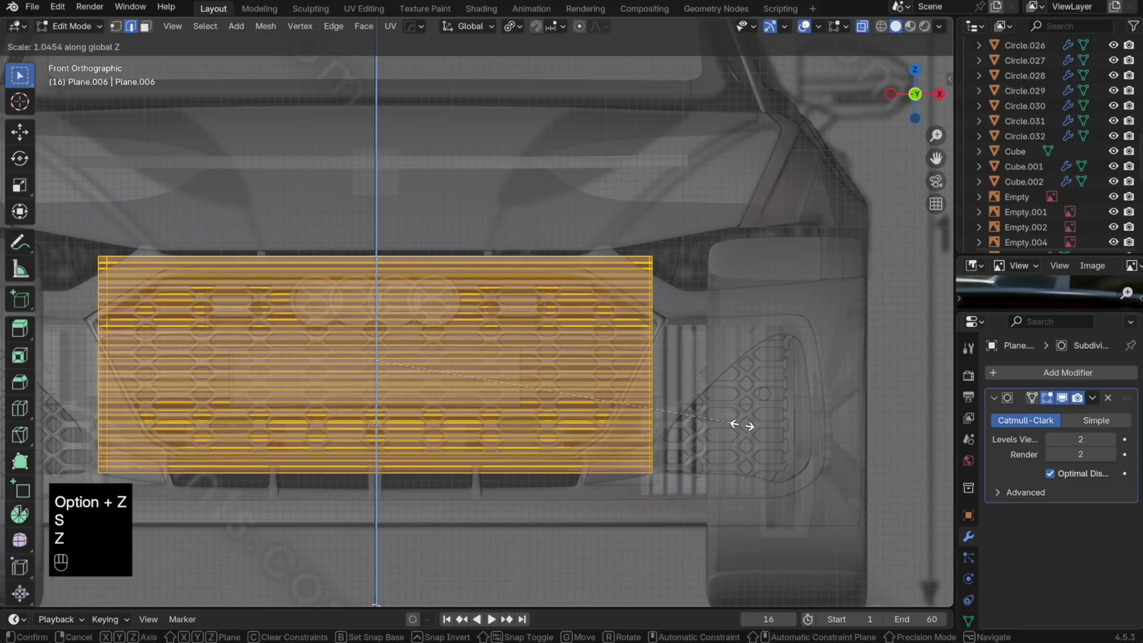
Step: Scale the slatted panel behind the main grille by 1.094 along Z and shift it vertically to fit the grille opening
left_click(755, 419)
key("g")
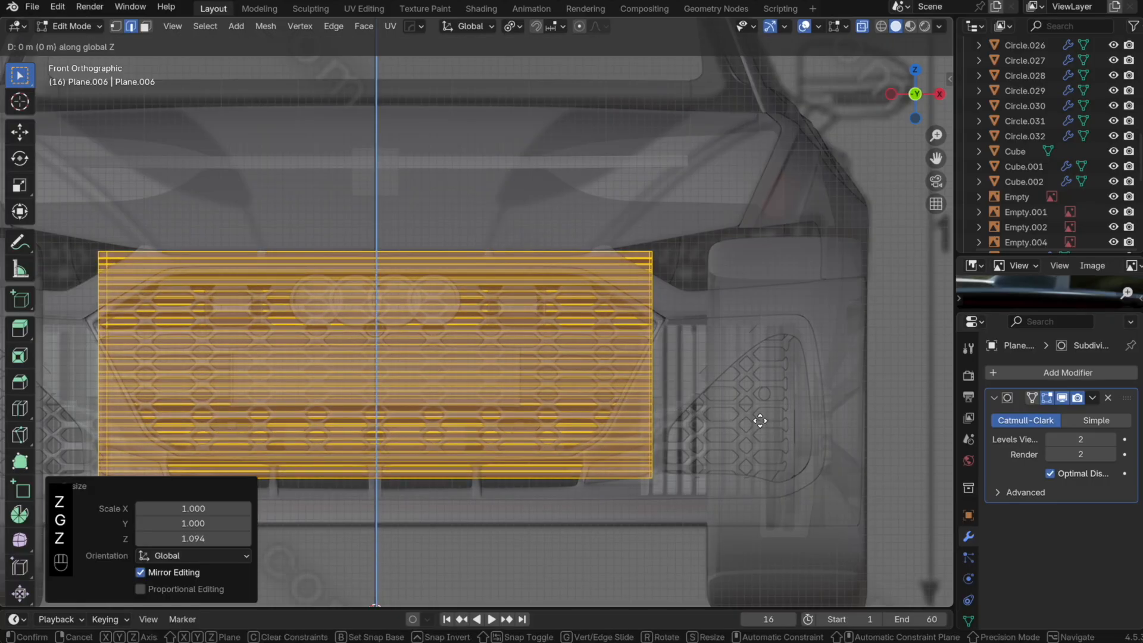
key("z")
left_click(758, 430)
key("alt+z")
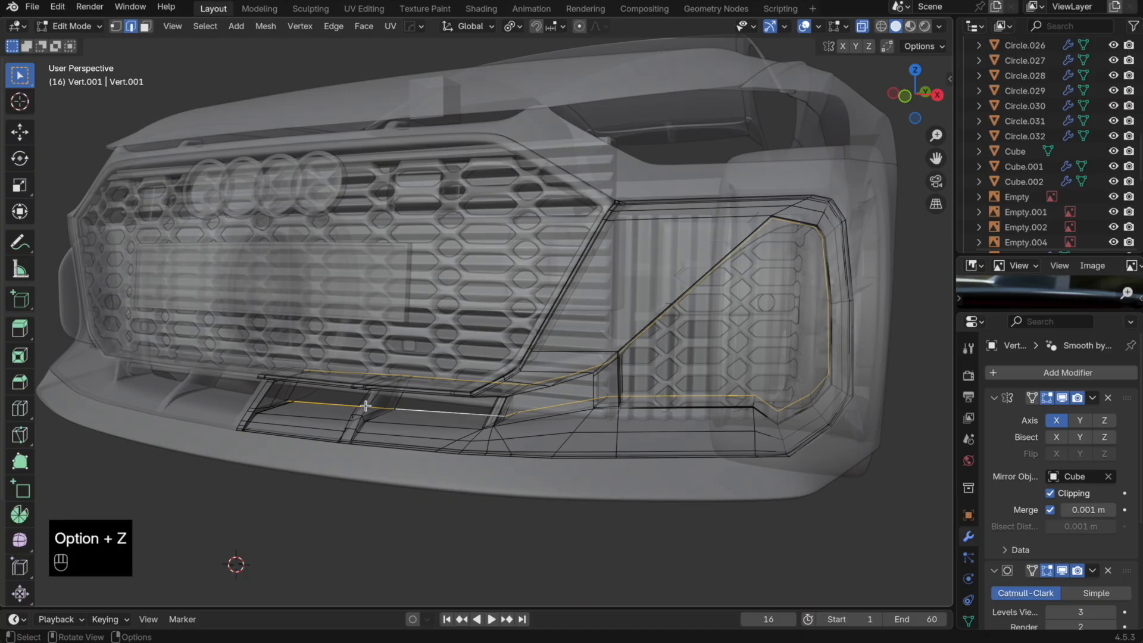
Step: Move the bumper's inner-edge vertices around the lower vents and side intake along the Y axis
key("1")
left_click(306, 399)
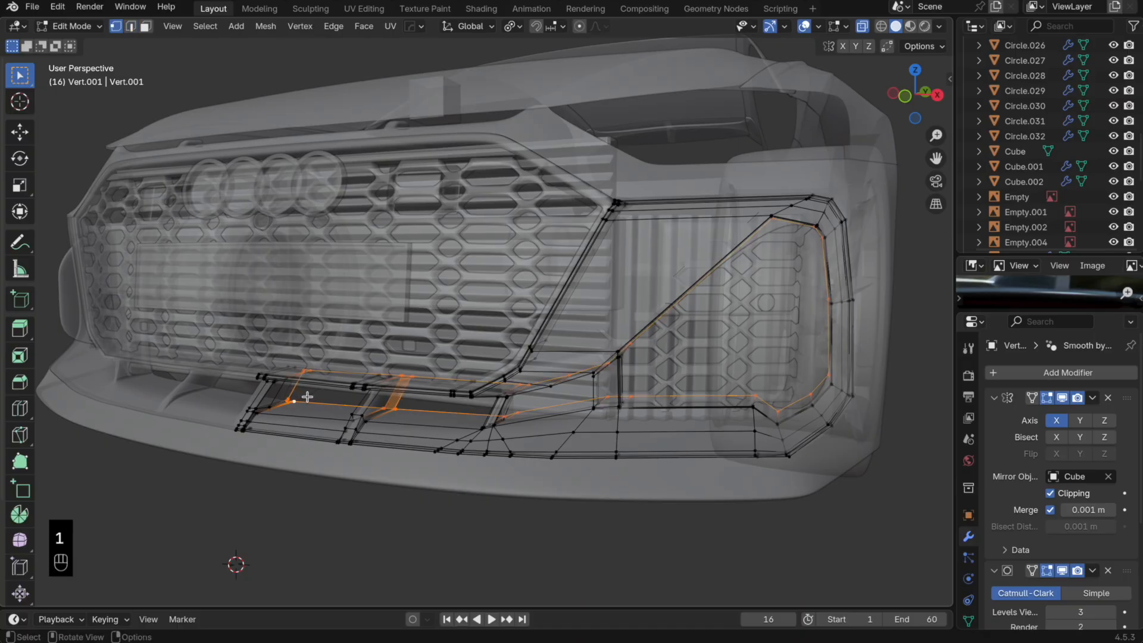
middle_click_drag(301, 396, 564, 364)
key("alt+z")
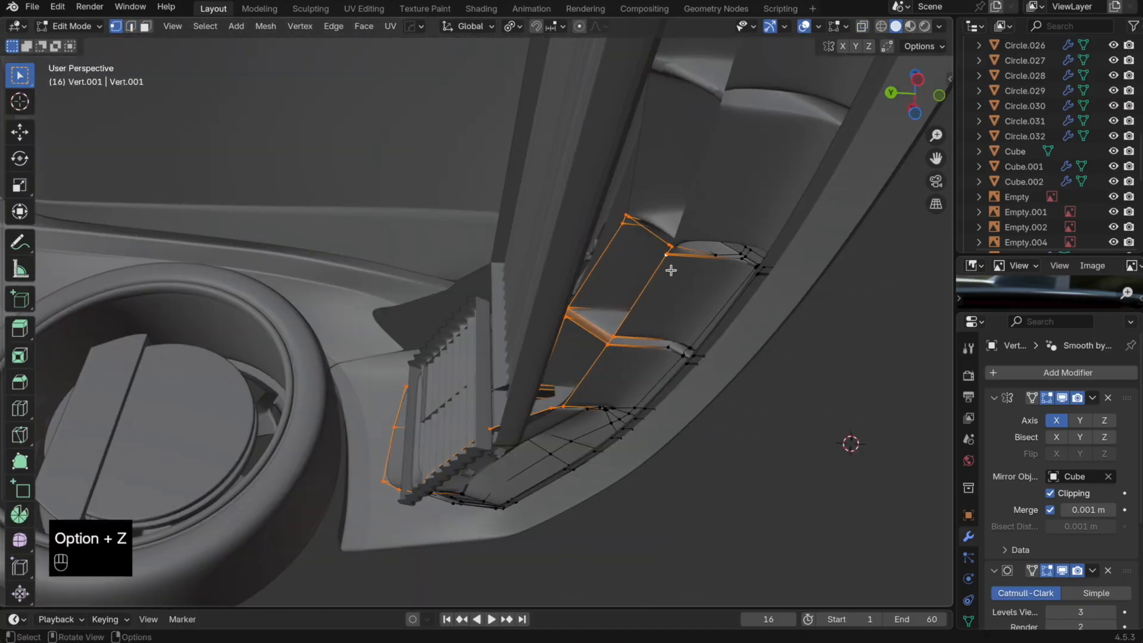
key("alt+z")
key("shift+alt+z")
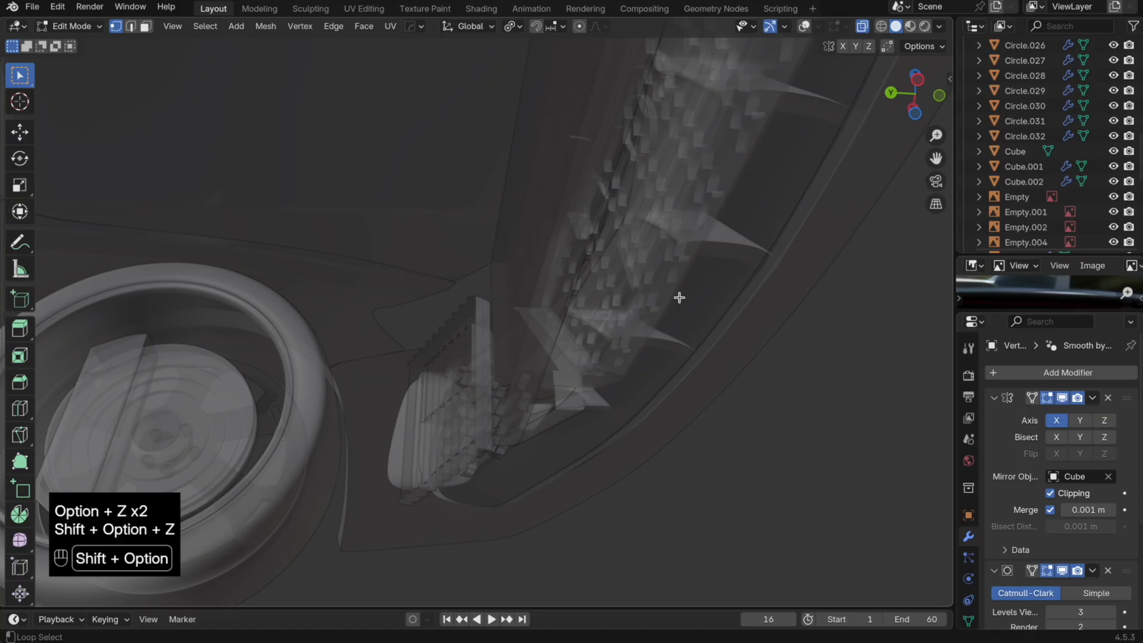
key("alt+z")
key("g")
key("y")
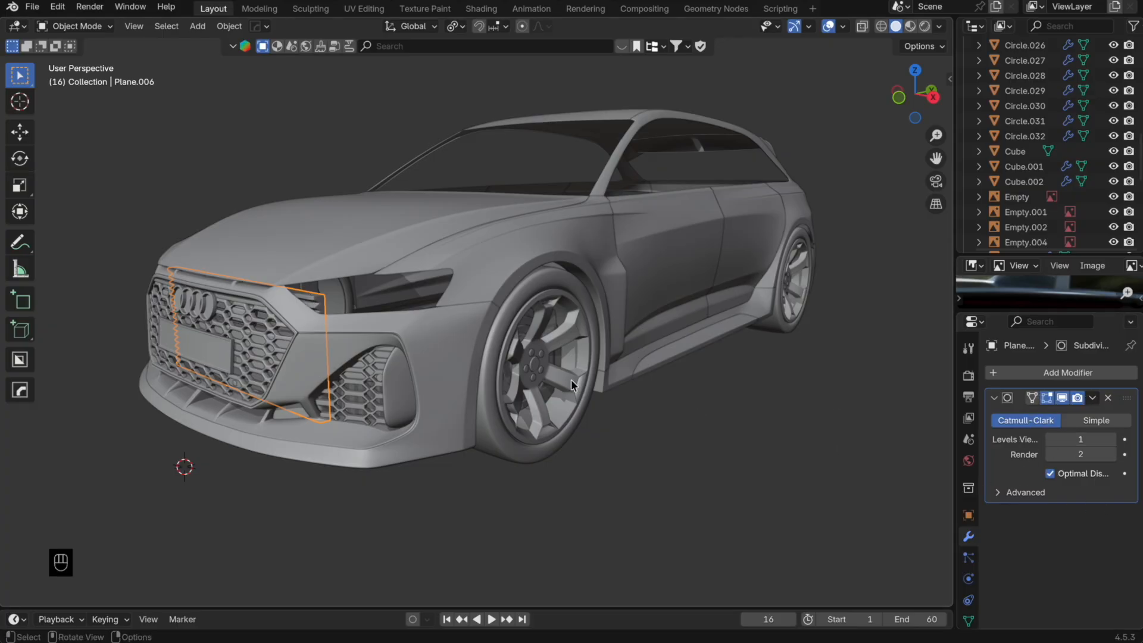
Step: Select the backing panel inside the side intake and lower vent and set its viewport subdivision level to 2
left_click(363, 395)
left_click(361, 398)
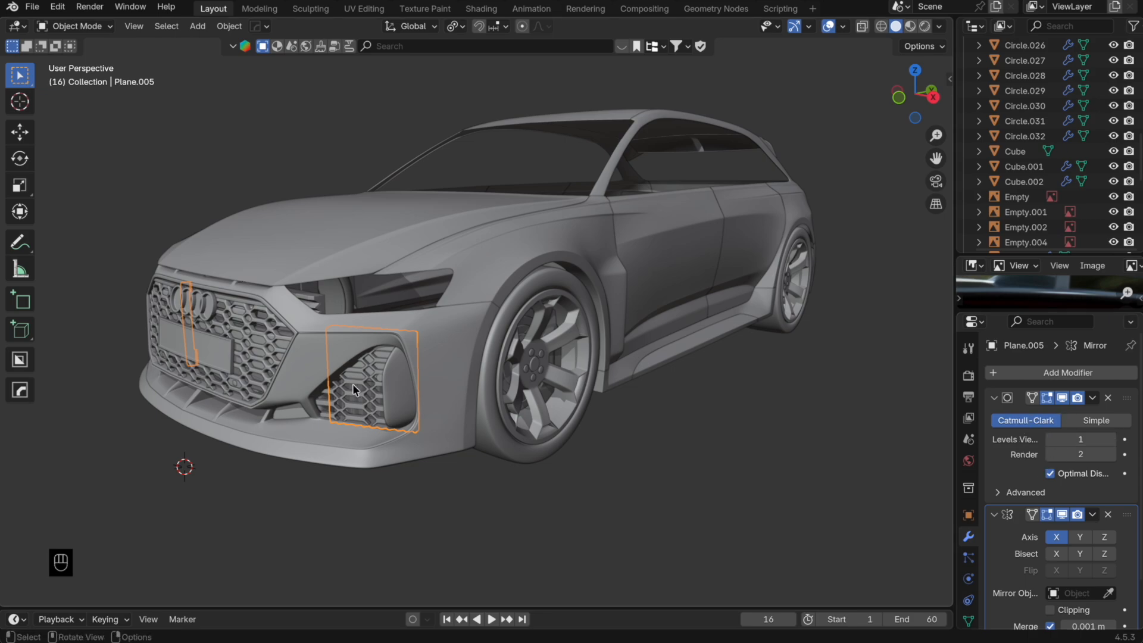
scroll(354, 382, "up", 4)
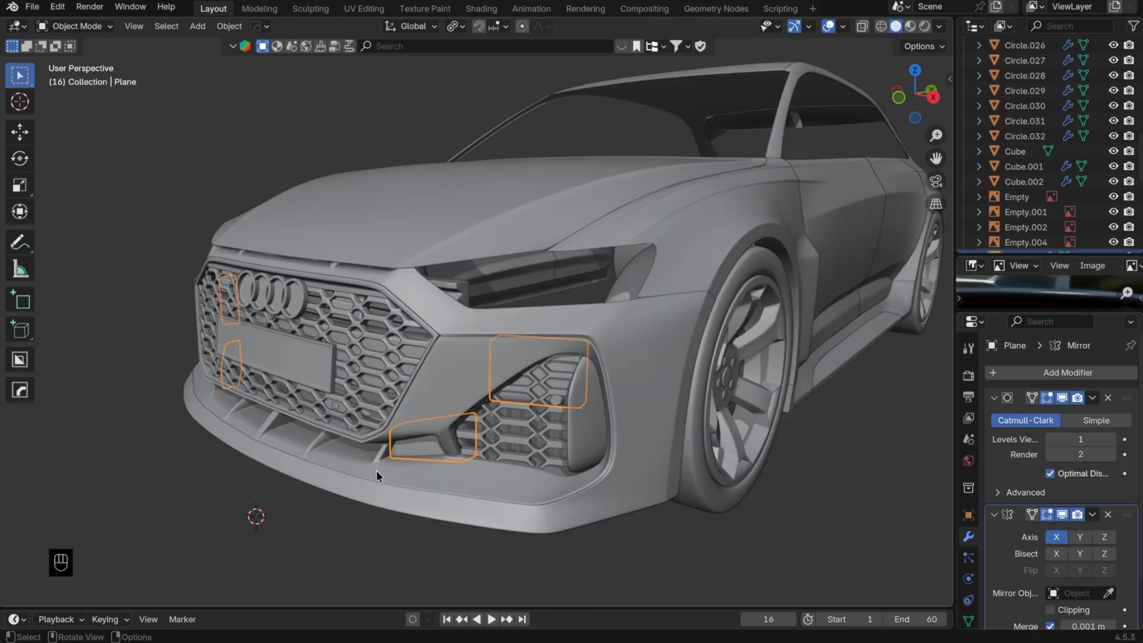
scroll(376, 471, "up", 3)
middle_click_drag(388, 463, 390, 442)
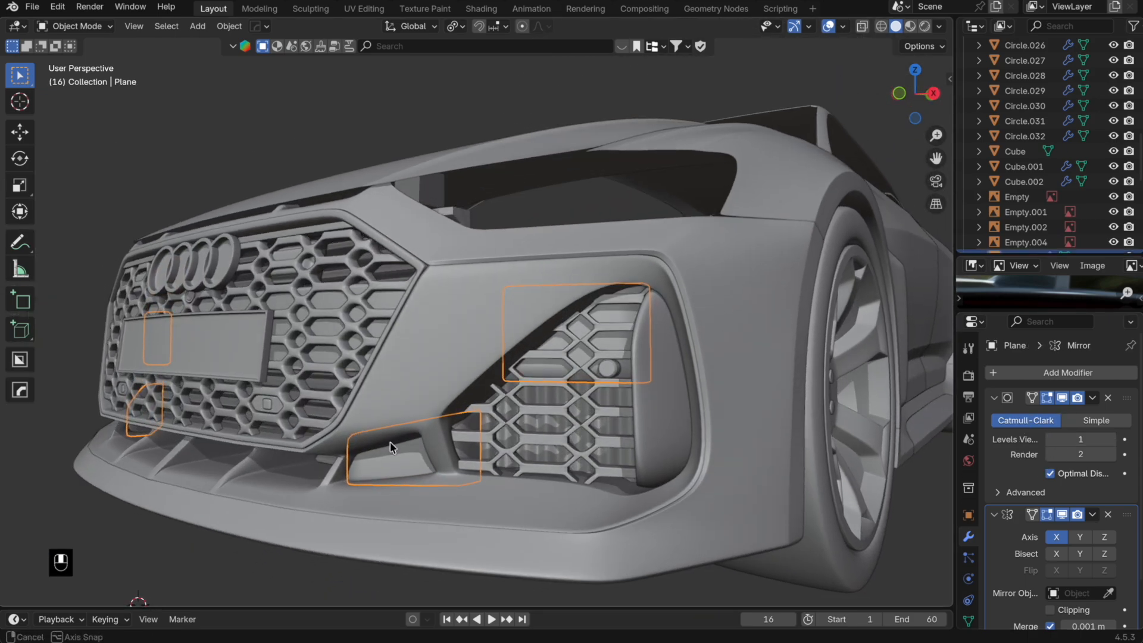
scroll(429, 452, "up", 5)
scroll(474, 463, "down", 5)
key("super+z")
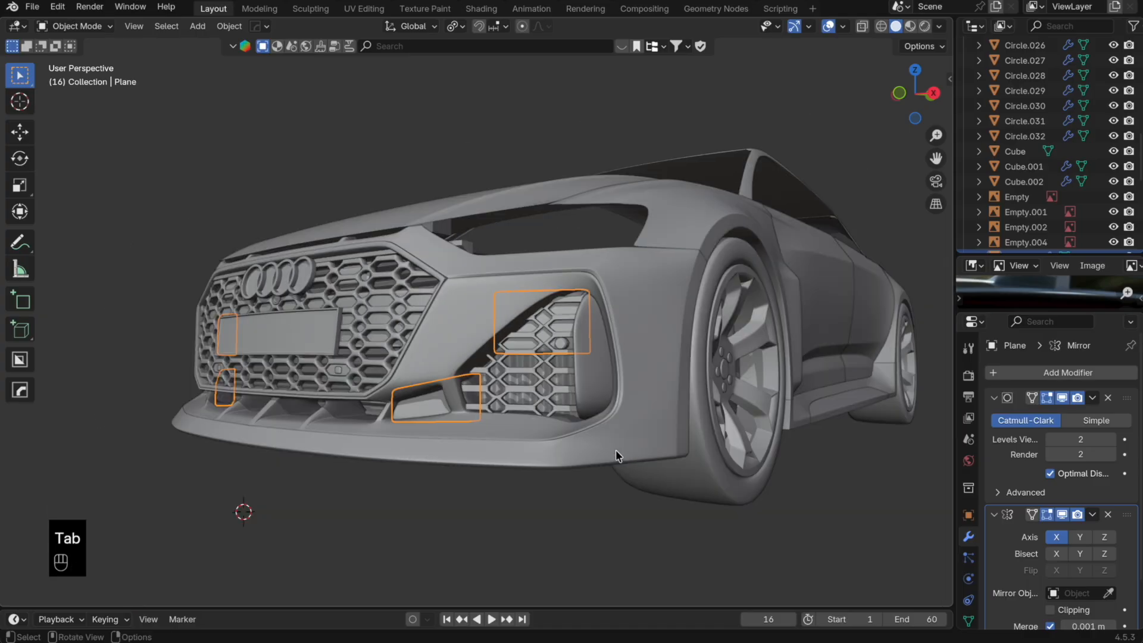
Step: Inspect the back and underside of the front bumper, checking the panels behind the vents and side intakes
middle_click_drag(616, 449, 482, 375)
scroll(482, 375, "up", 3)
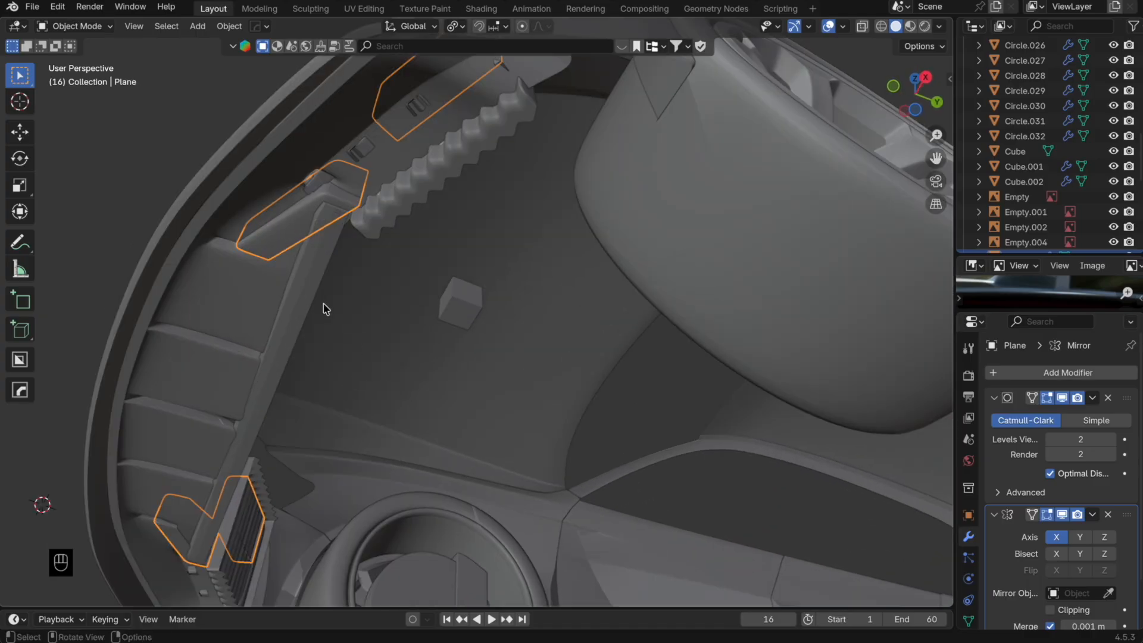
left_click(409, 185)
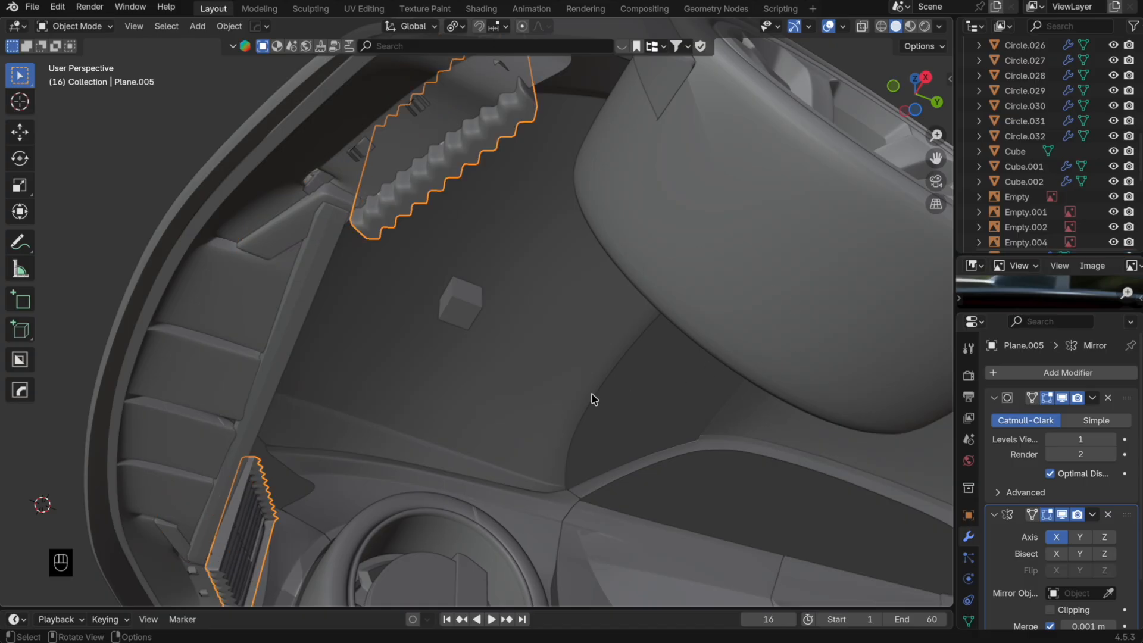
scroll(594, 398, "down", 4)
middle_click_drag(607, 358, 610, 496)
left_click(387, 345)
scroll(699, 516, "down", 3)
mouse_move(699, 515)
middle_mouse_down()
mouse_move(663, 428)
mouse_move(633, 400)
mouse_move(559, 388)
mouse_move(488, 324)
mouse_move(334, 363)
mouse_move(544, 383)
mouse_move(443, 356)
middle_mouse_up()
scroll(559, 388, "up", 3)
scroll(605, 399, "down", 3)
scroll(467, 379, "down", 2)
scroll(543, 383, "up", 3)
middle_click_drag(443, 356, 600, 475, "shift")
scroll(523, 441, "up", 2)
scroll(613, 414, "right", 5, "shift")
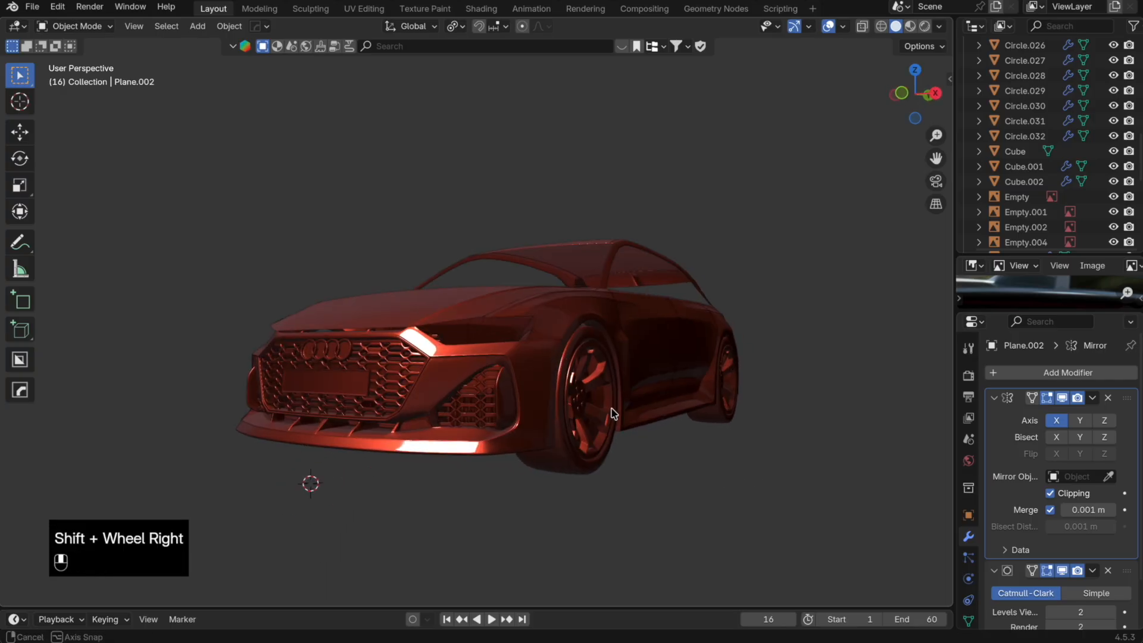
Step: Switch the viewport's solid shading to plain grey studio-style lighting
mouse_move(613, 413)
middle_mouse_down()
mouse_move(671, 411)
mouse_move(595, 423)
middle_mouse_up()
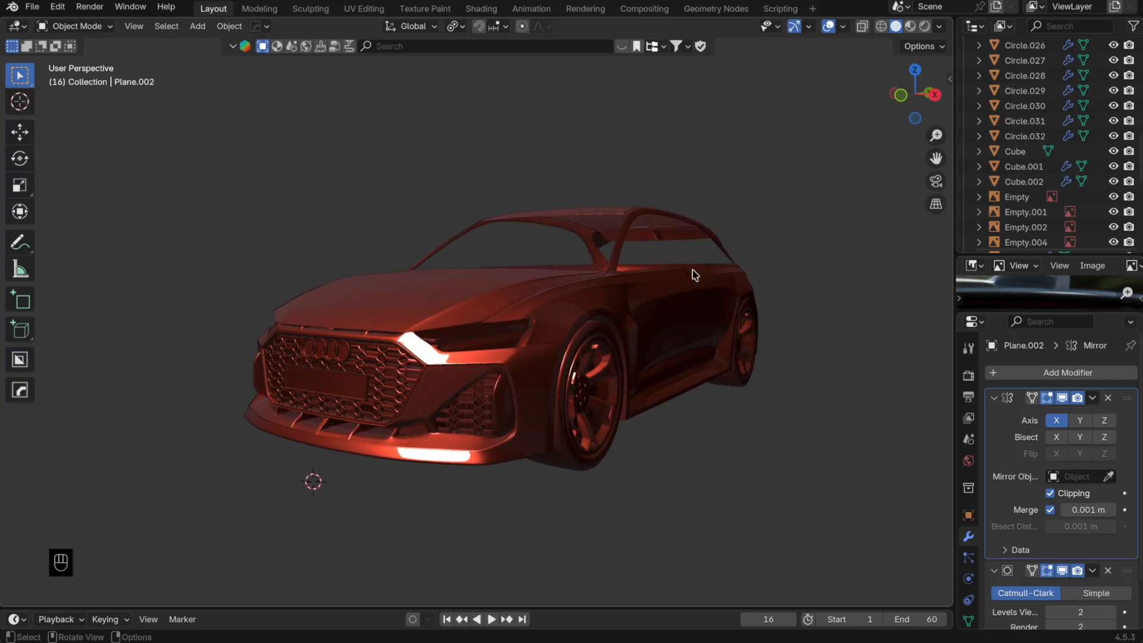
left_click(938, 27)
left_click(874, 100)
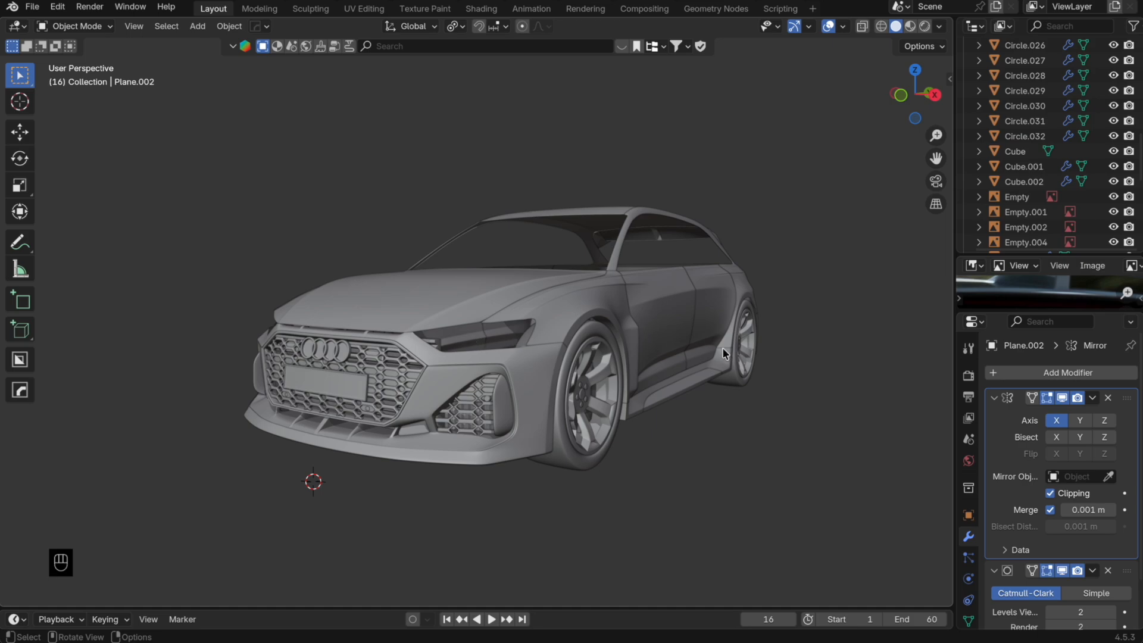
middle_click_drag(718, 357, 666, 364)
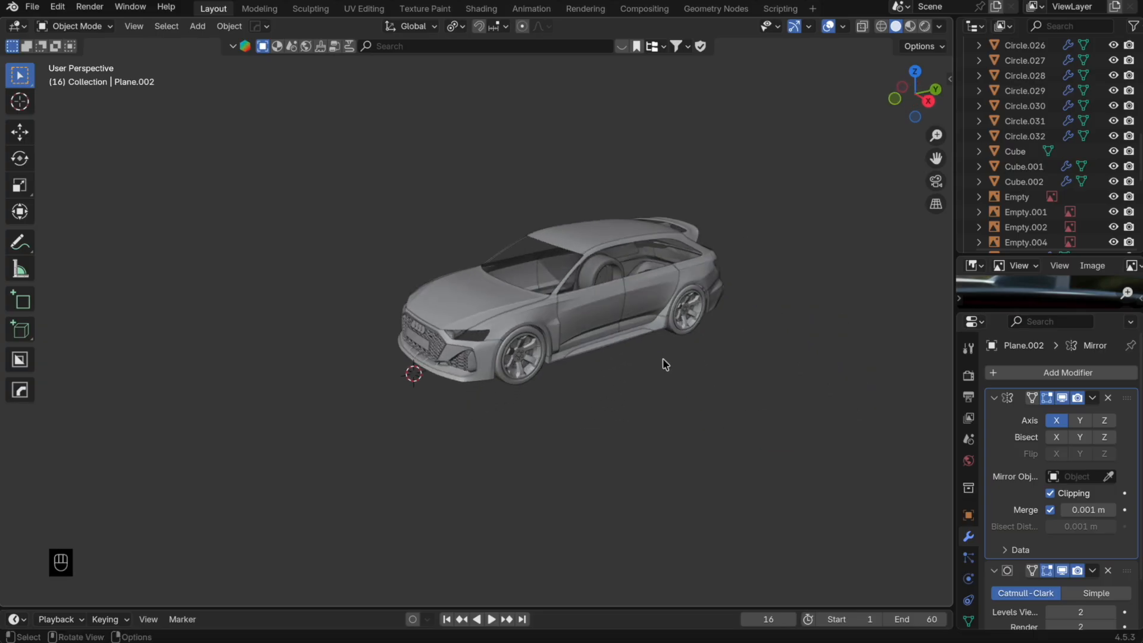
Step: Save an incremental version of the car file
scroll(665, 358, "up", 5)
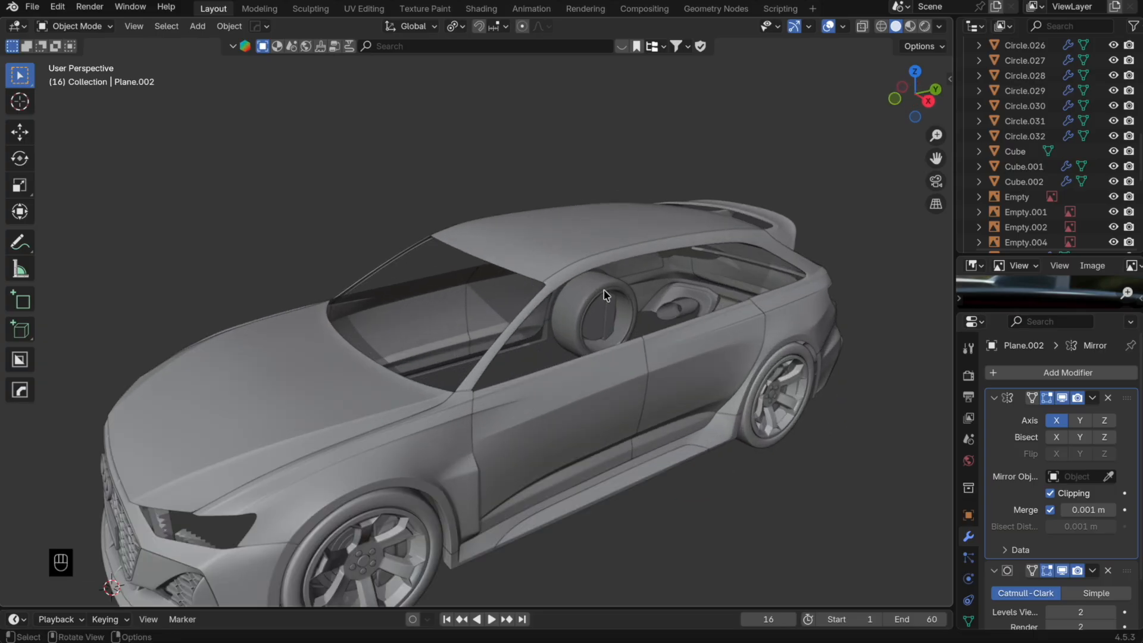
middle_click_drag(604, 291, 601, 265)
scroll(576, 308, "down", 3)
scroll(566, 318, "up", 1)
middle_click_drag(451, 371, 443, 274)
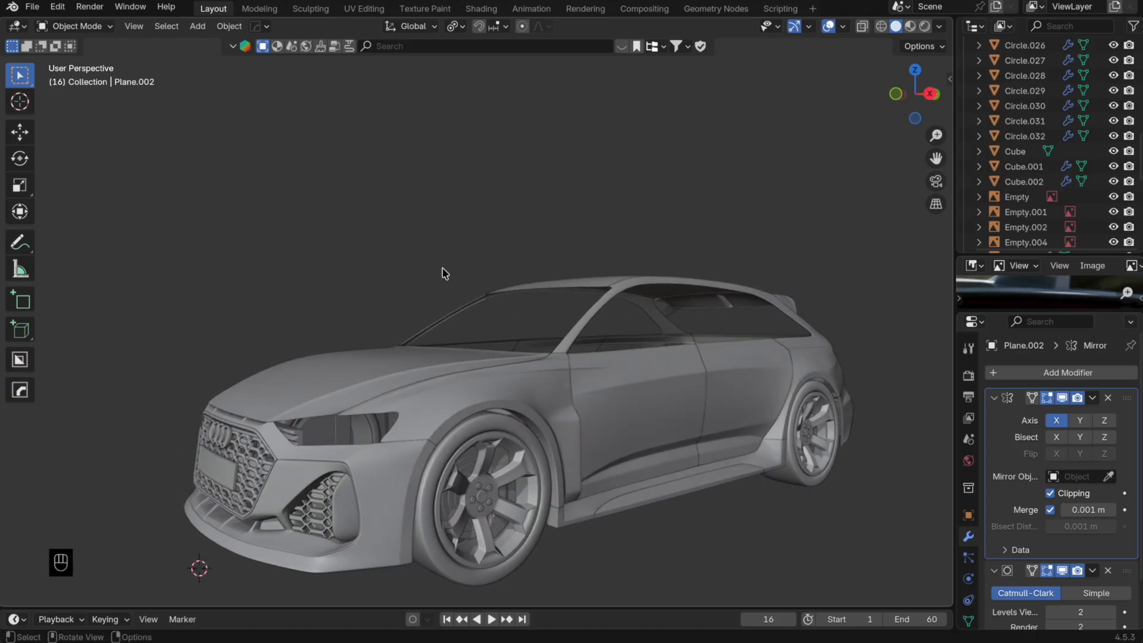
left_click(38, 5)
left_click(72, 152)
Step: Examine the car's front end, fender, wheel and headlight opening from several angles
middle_click_drag(295, 298, 338, 306)
middle_click_drag(461, 337, 602, 229, "shift")
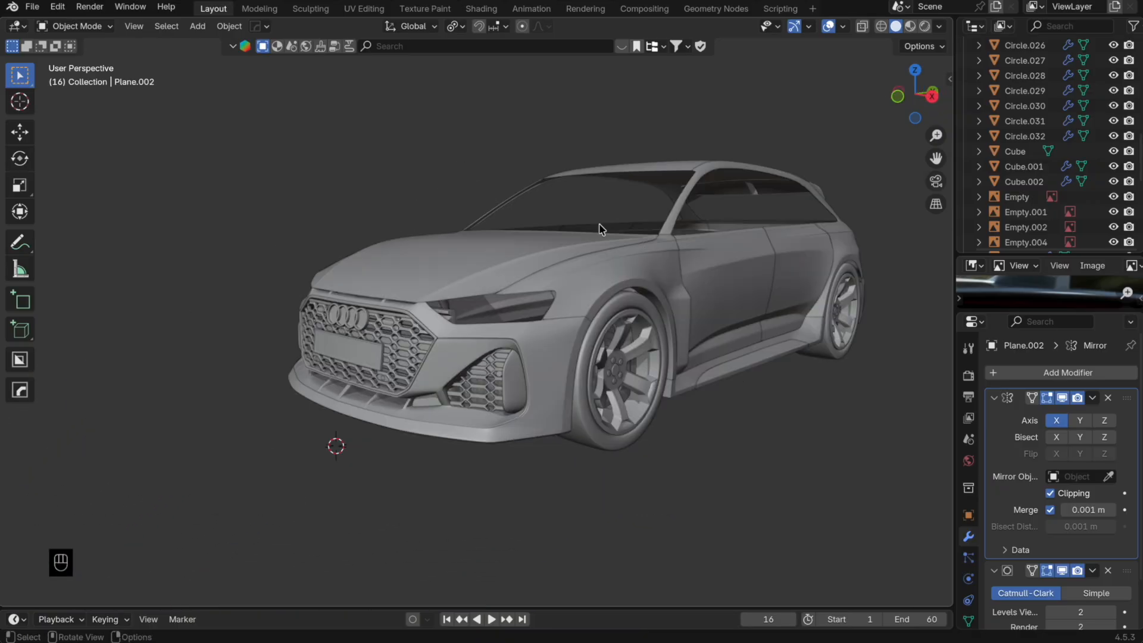
scroll(520, 276, "up", 6)
middle_click_drag(500, 258, 380, 268)
middle_click_drag(425, 299, 666, 349)
scroll(651, 339, "up", 6)
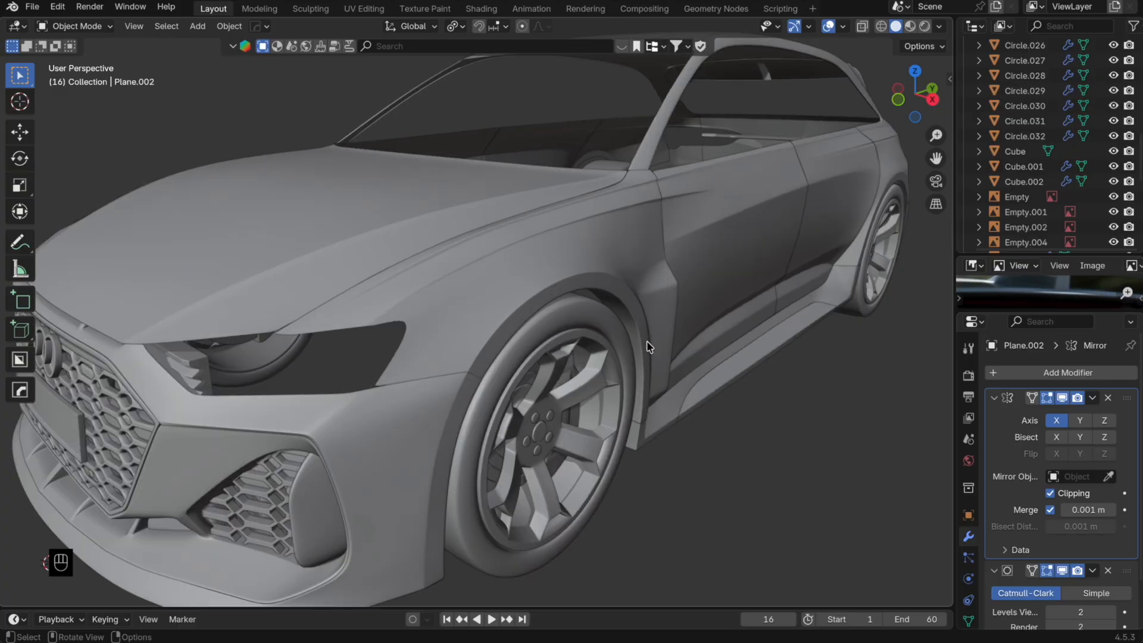
middle_click_drag(646, 342, 501, 341)
scroll(577, 334, "down", 5)
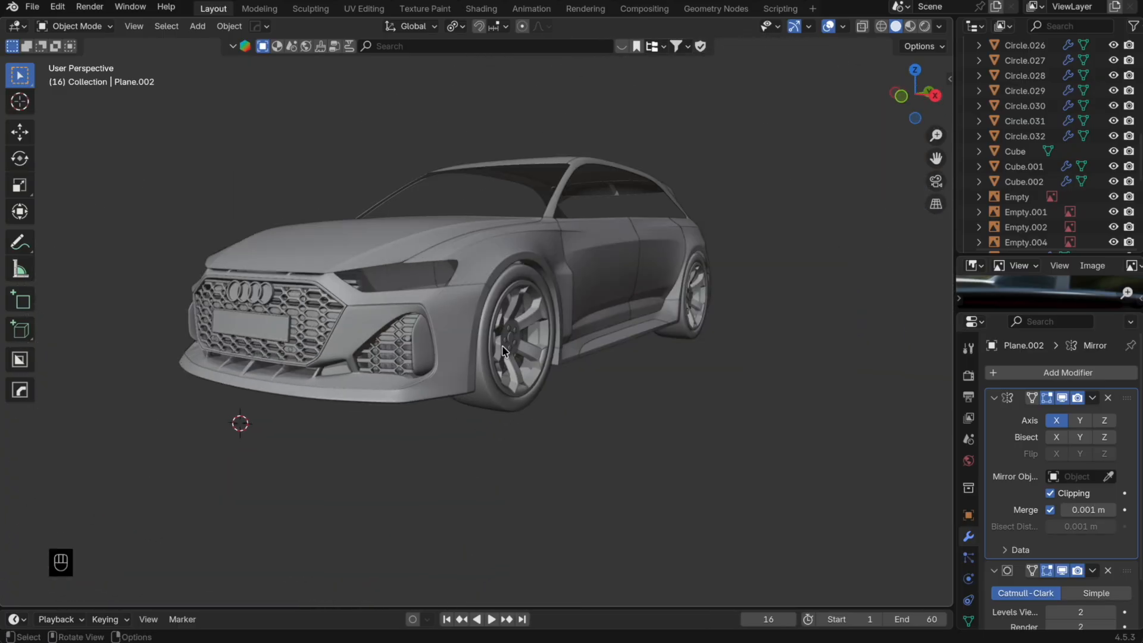
scroll(501, 340, "up", 5)
scroll(535, 389, "up", 3)
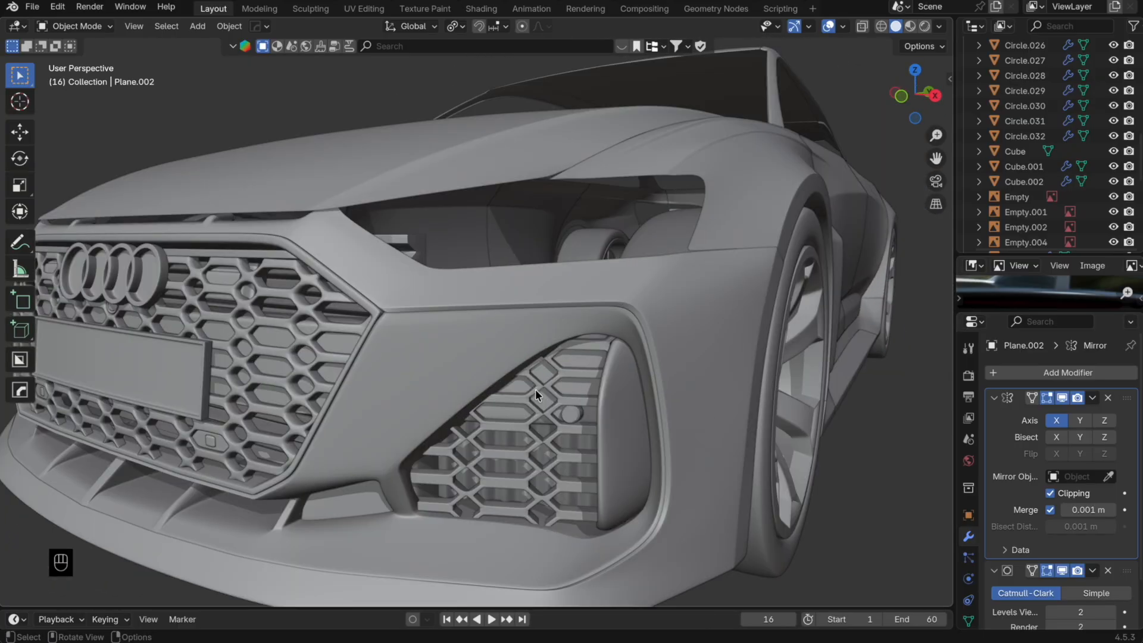
Step: Compare the honeycomb mesh in the side air intake with the main grille's honeycomb mesh
left_click(580, 416)
key("KP_Decimal")
scroll(570, 421, "down", 8)
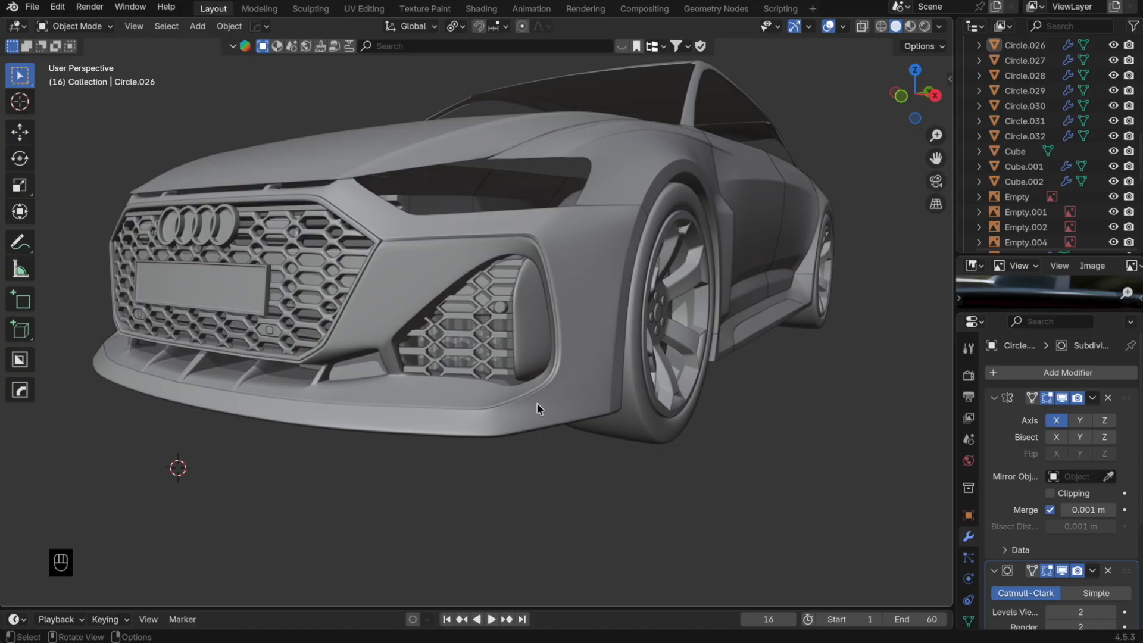
scroll(538, 408, "up", 8)
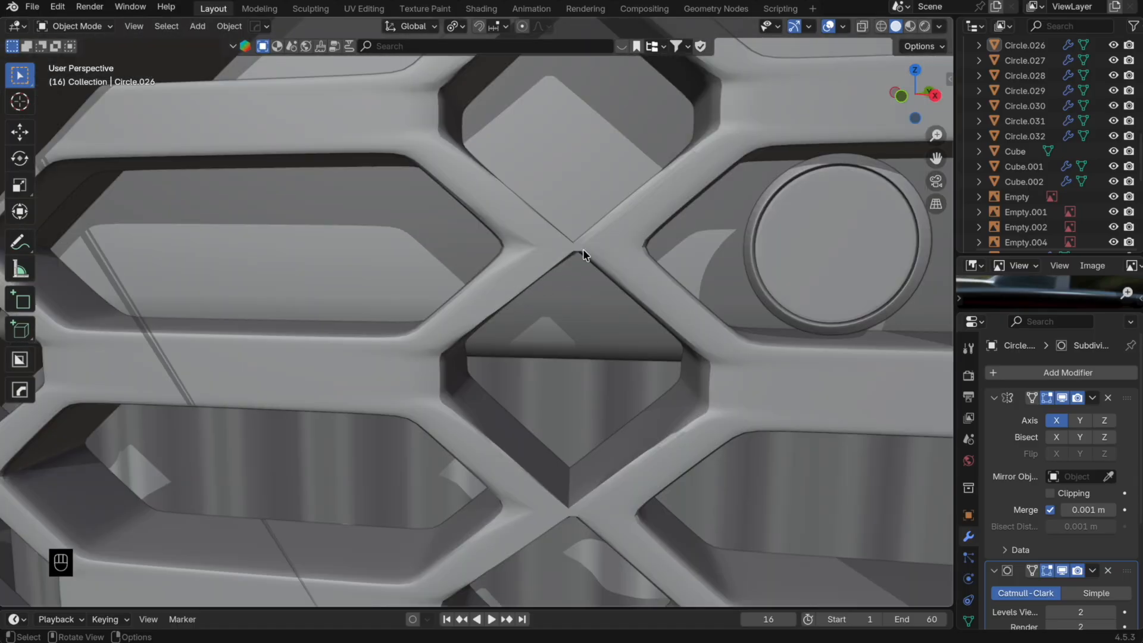
left_click(583, 255)
scroll(588, 252, "down", 6)
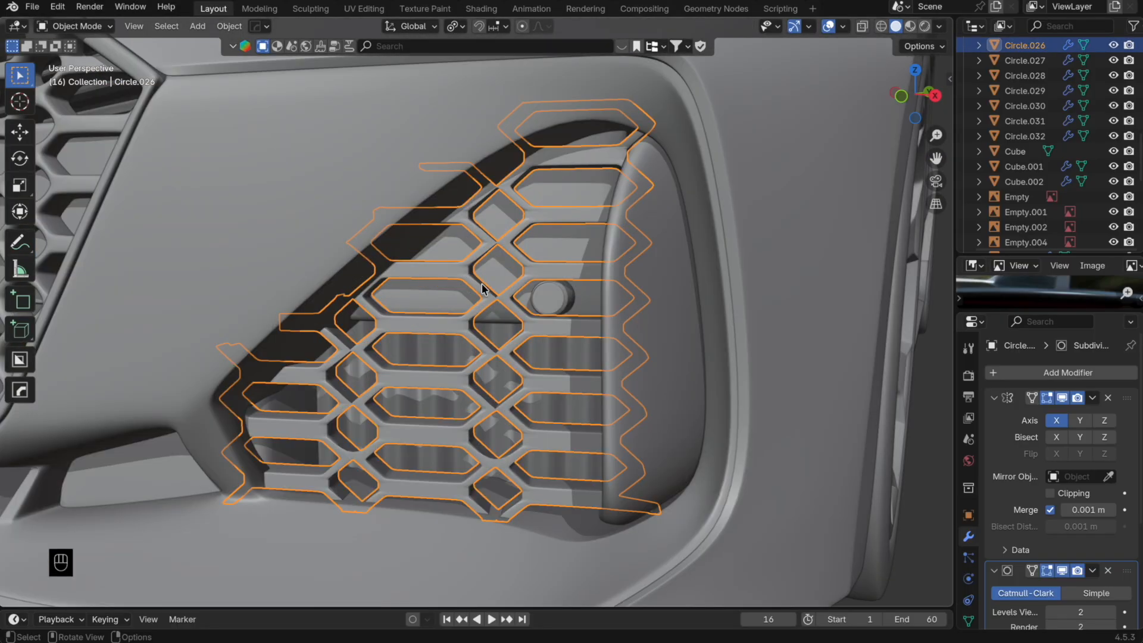
middle_click_drag(483, 288, 543, 300, "shift")
left_click(355, 227)
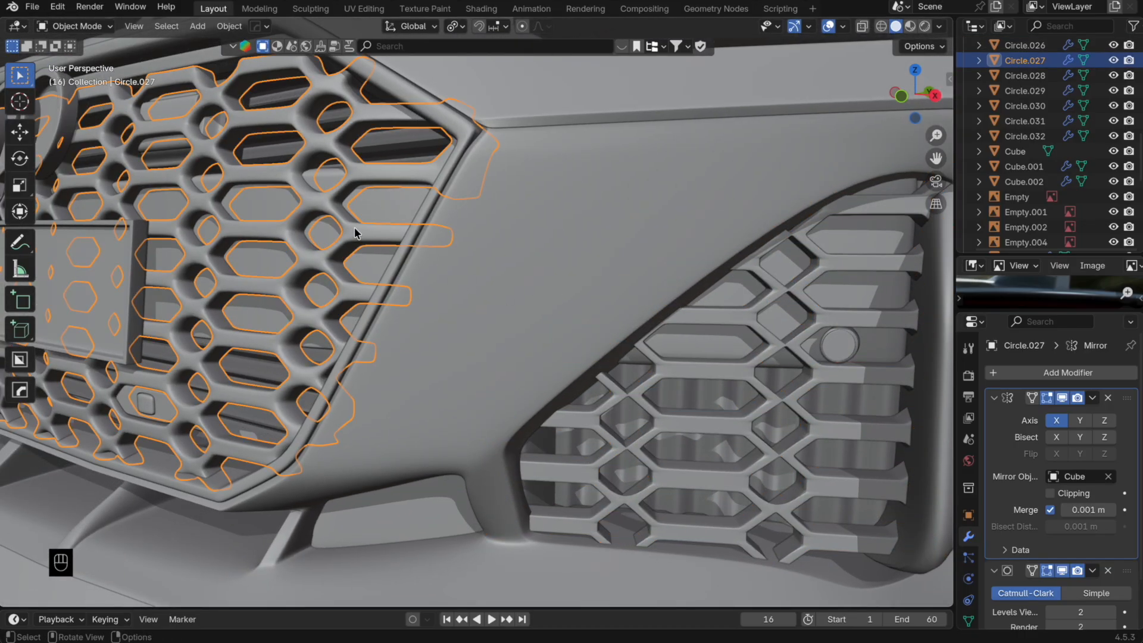
scroll(355, 227, "down", 6)
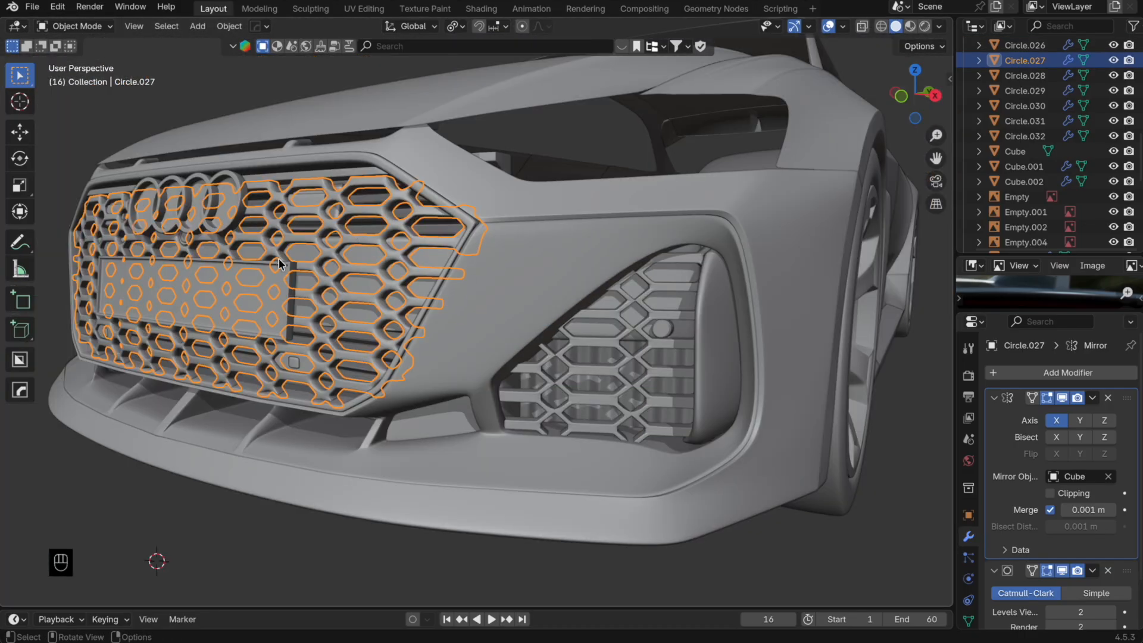
scroll(372, 249, "down", 3)
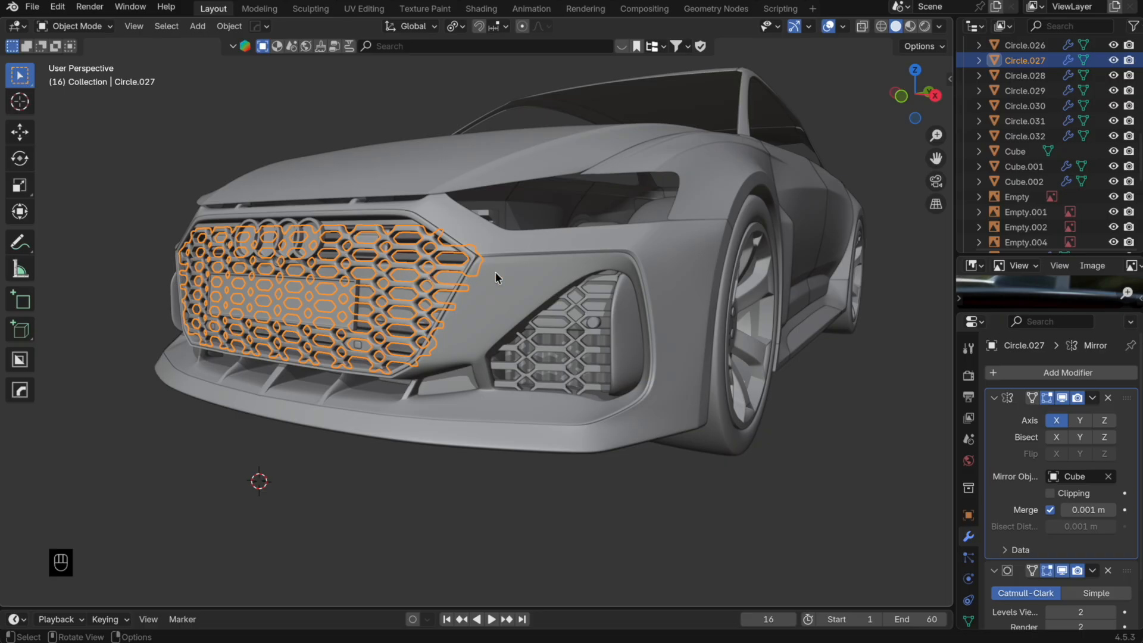
key("KP_1")
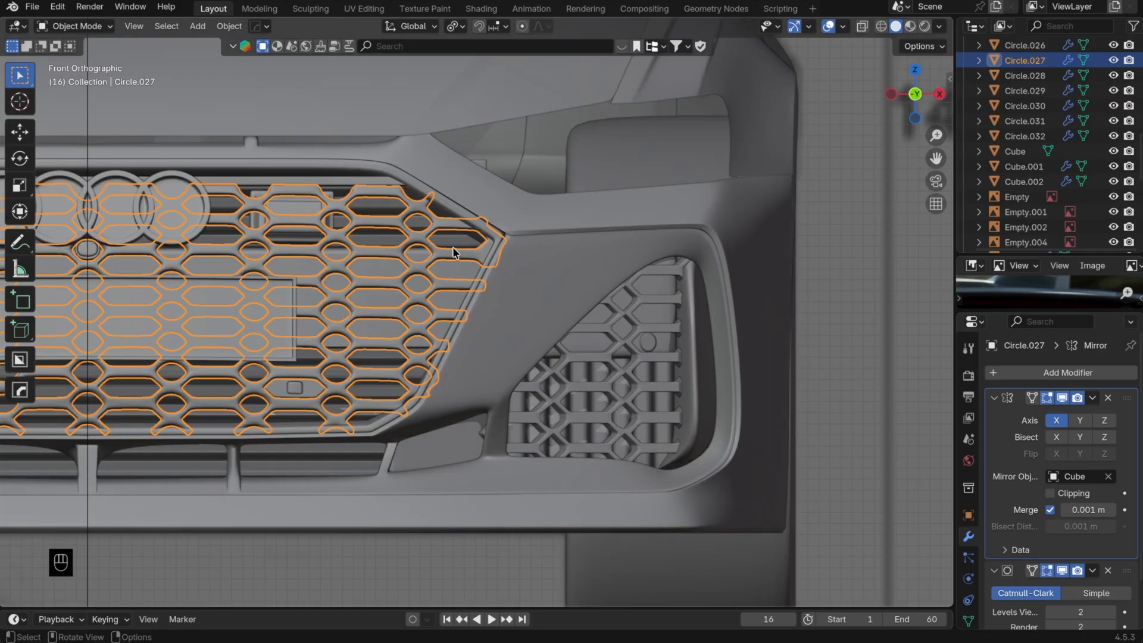
key("Tab")
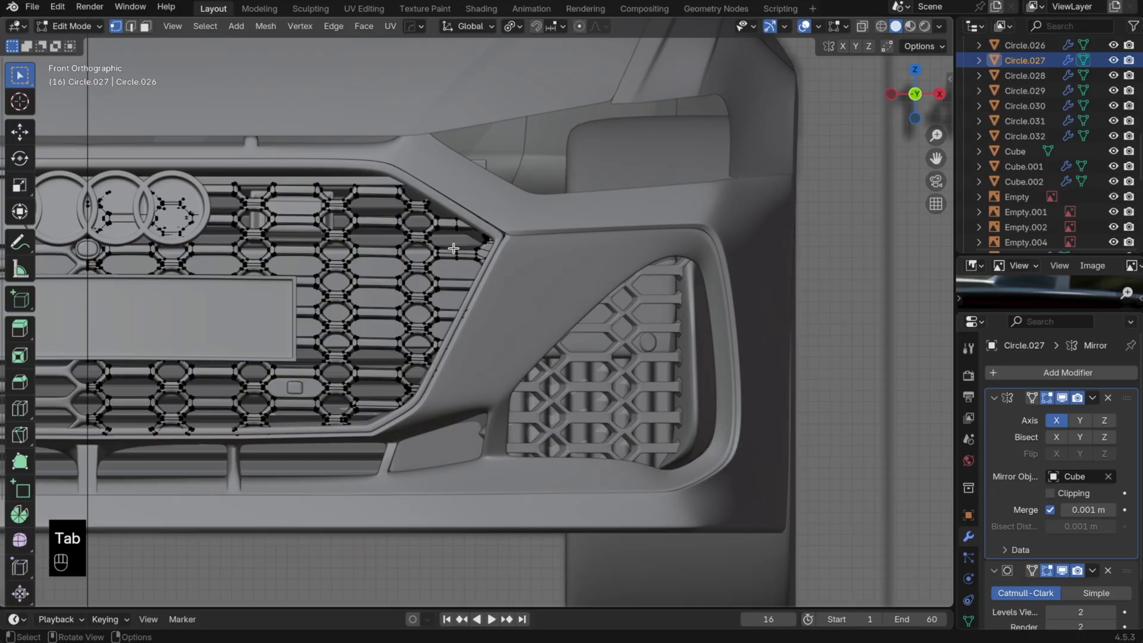
key("Tab")
Step: Save an incremental version of the file and delete the honeycomb mesh in the side air intake
left_click(646, 301)
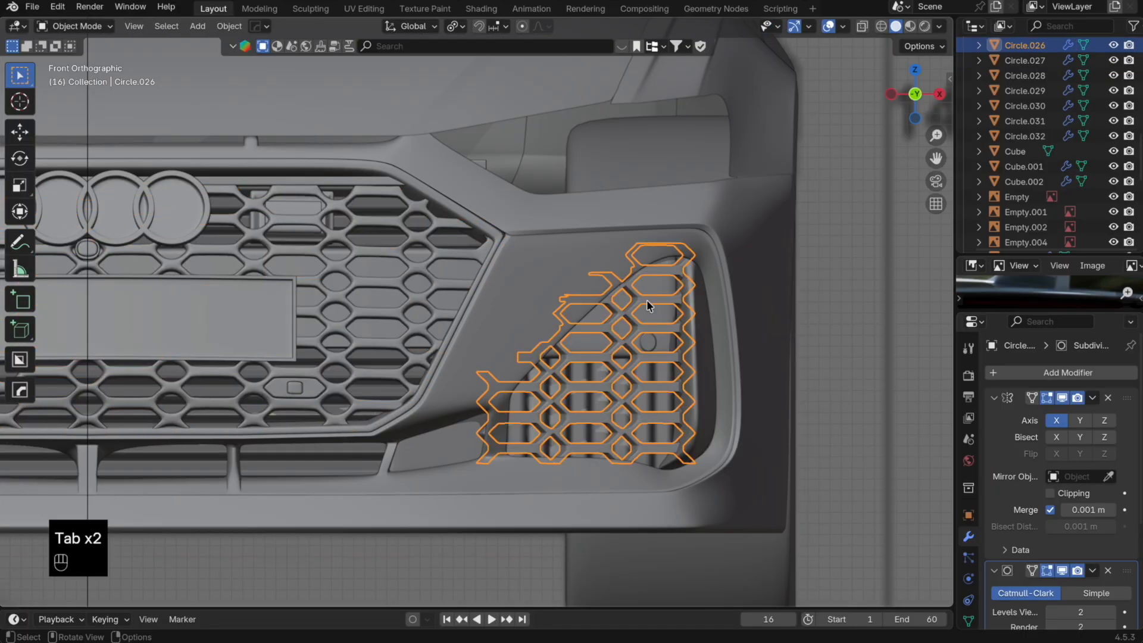
left_click(32, 6)
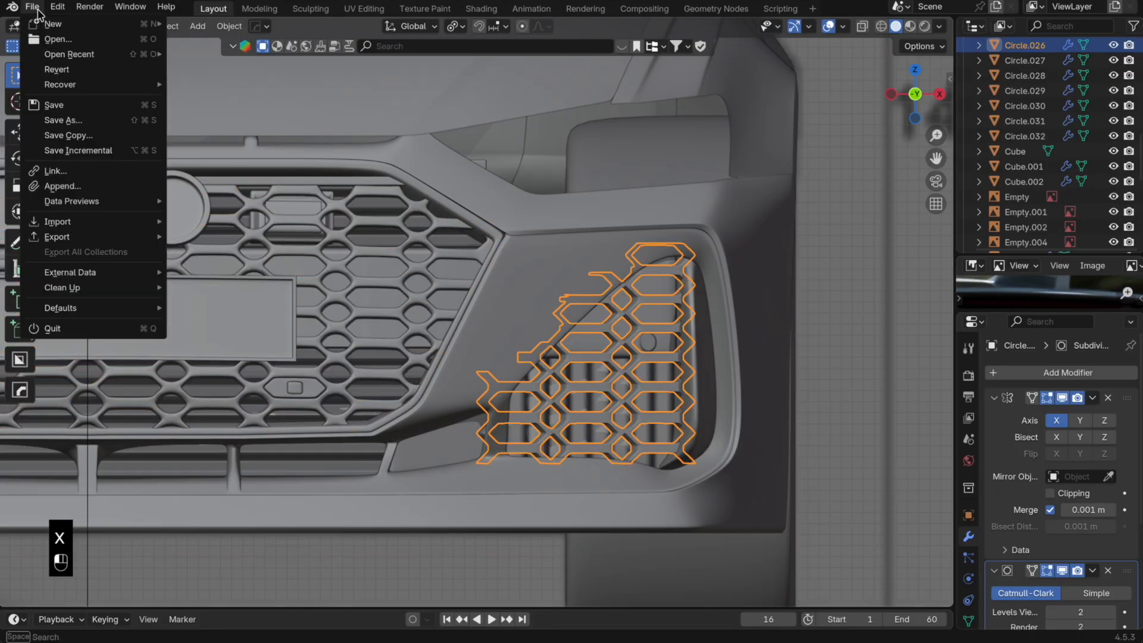
left_click(98, 149)
key("x")
left_click(636, 315)
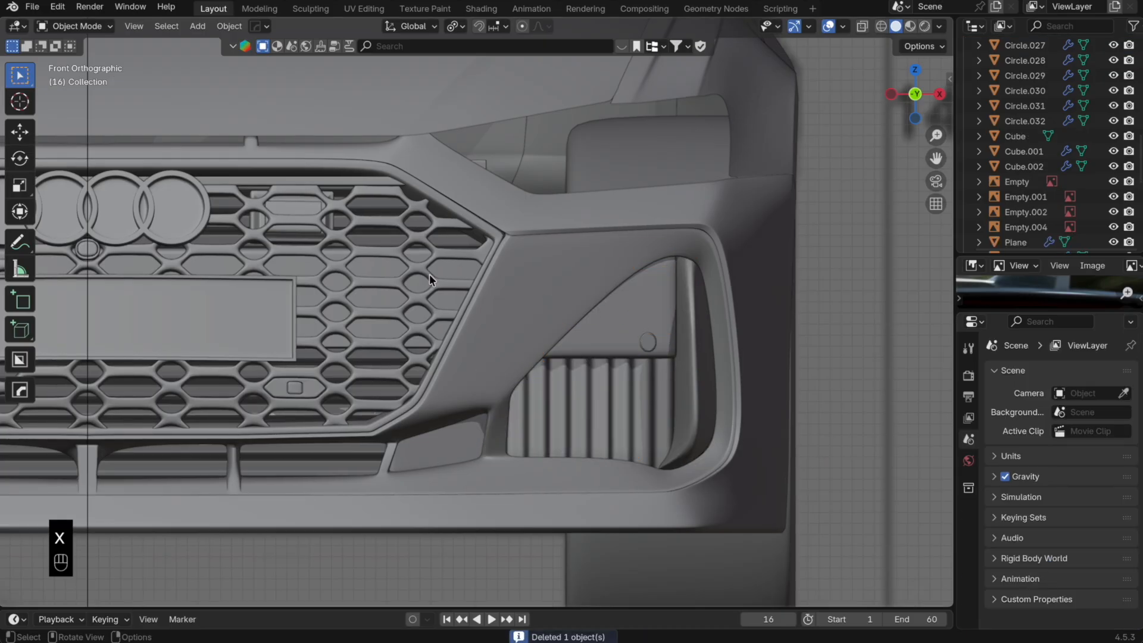
Step: Duplicate the outer part of the main grille's honeycomb mesh, shift it along X over the side intake and separate it into its own object
left_click(402, 246)
key("Tab")
key("alt+z")
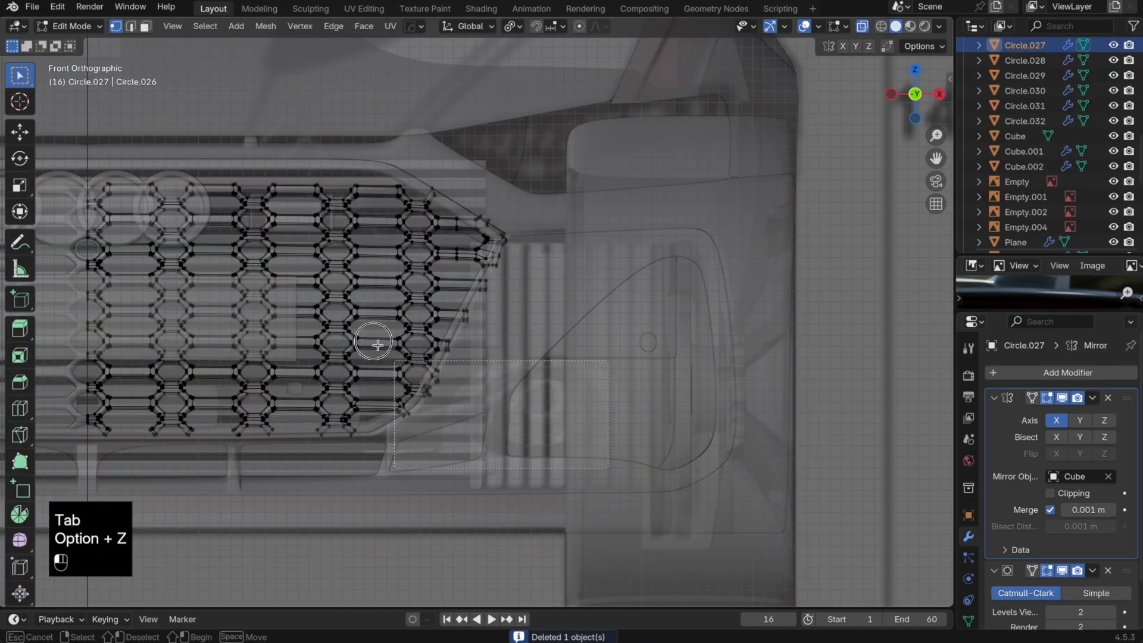
left_click_drag(165, 169, 513, 458)
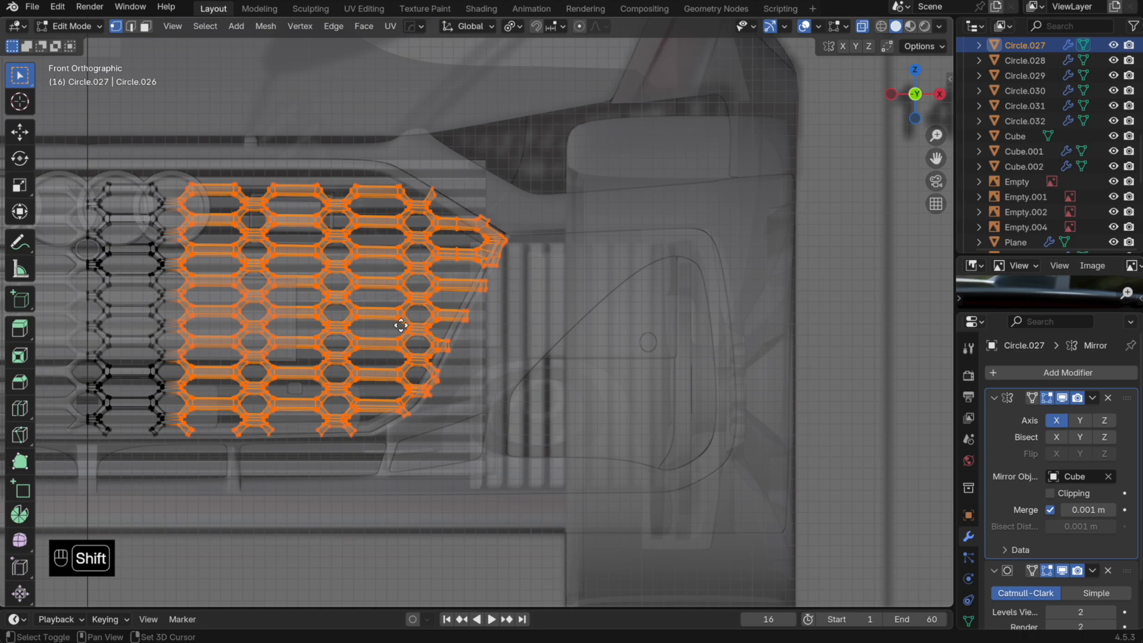
key("shift+d")
key("x")
left_click(659, 307)
key("p")
left_click(650, 304)
key("Tab")
Step: Lower the whole duplicated honeycomb mesh about 0.059 m along Z to cover the side intake's height
key("Tab")
key("a")
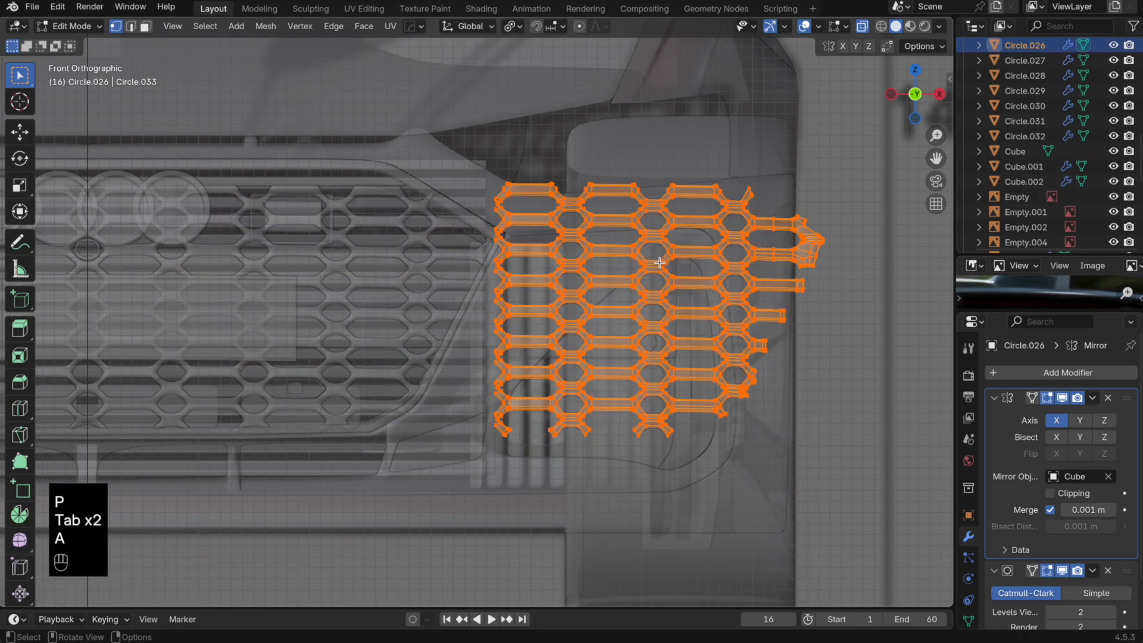
key("g")
key("z")
left_click(659, 328)
key("alt+z")
Step: Move the duplicated mesh about 0.106 m back along Y and rotate it 22.7° around Z to follow the bumper's angle
middle_click_drag(659, 328, 738, 333)
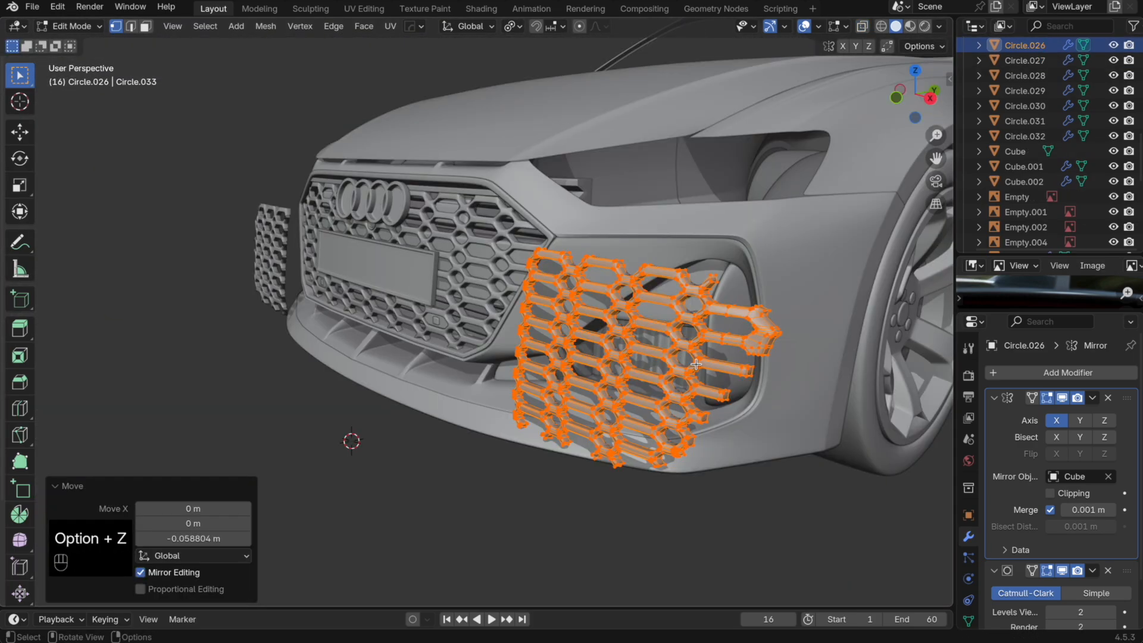
key("g")
key("y")
left_click(765, 331)
key("r")
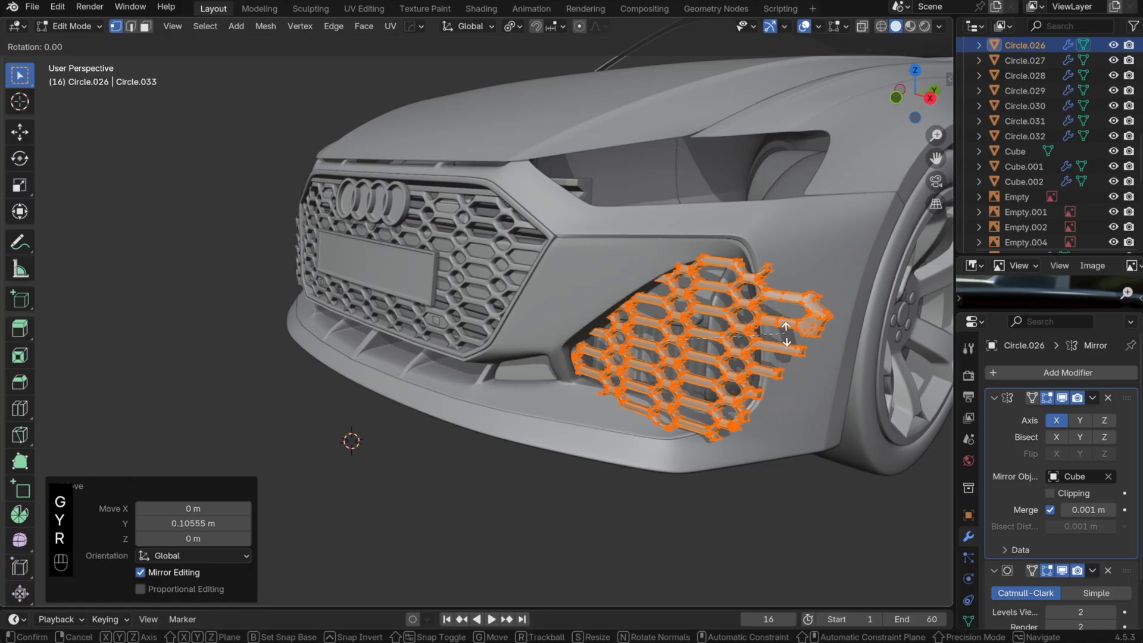
key("z")
left_click(794, 274)
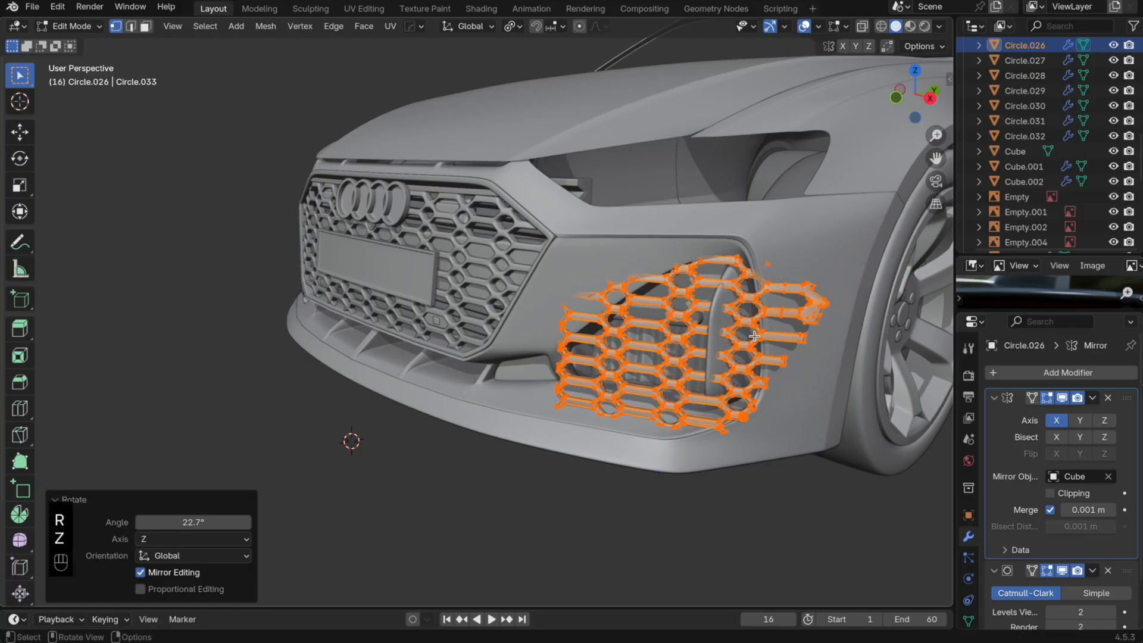
Step: Push the mesh another 0.029 m back along Y and shift it inward along X to fit inside the intake opening
key("g")
key("y")
left_click(720, 395)
scroll(720, 395, "up", 2)
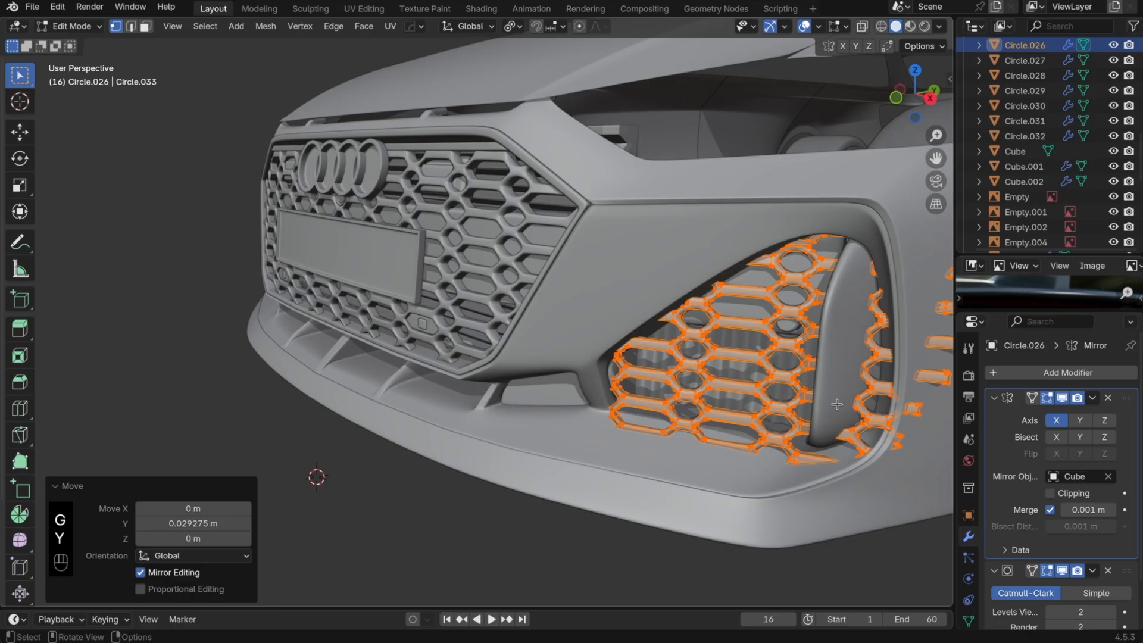
key("g")
key("x")
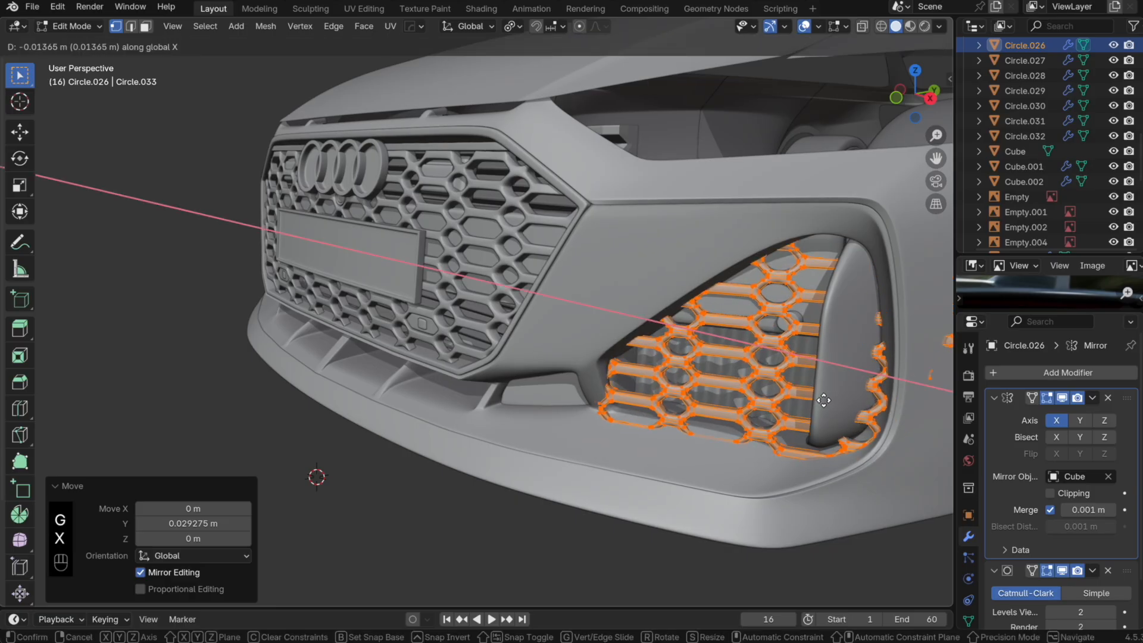
left_click(800, 403)
middle_click_drag(799, 404, 744, 410)
key("e")
key("x")
key("super+z")
key("r")
key("x")
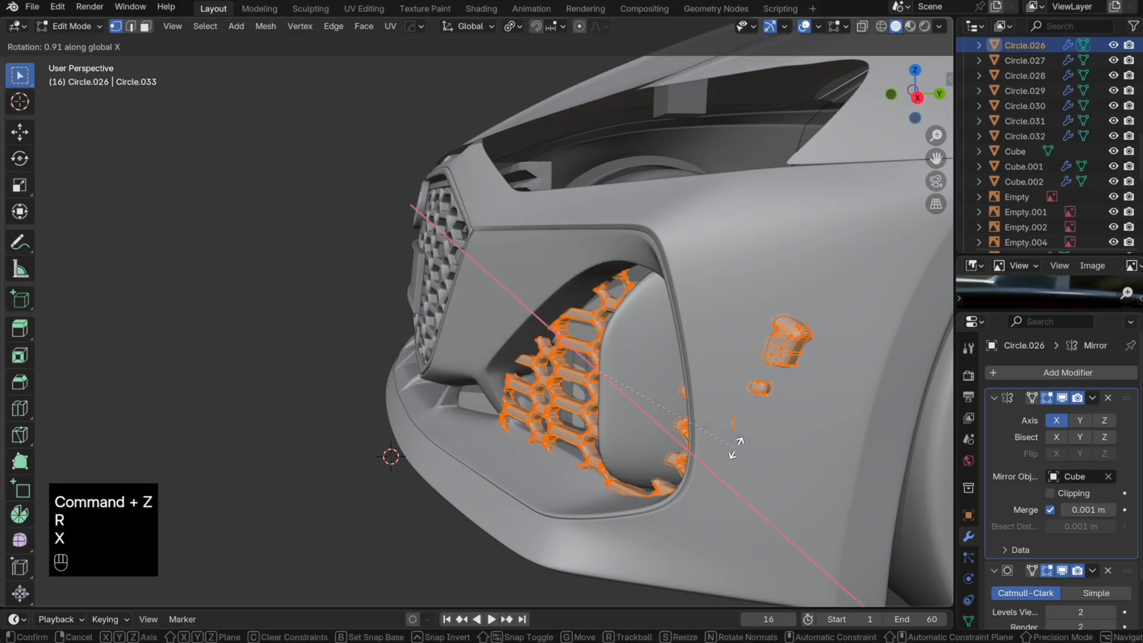
right_click(733, 444)
Step: Move the intake mesh about 0.009 m forward along Y and tilt it about 3.5° around X
key("g")
key("y")
left_click(742, 441)
key("r")
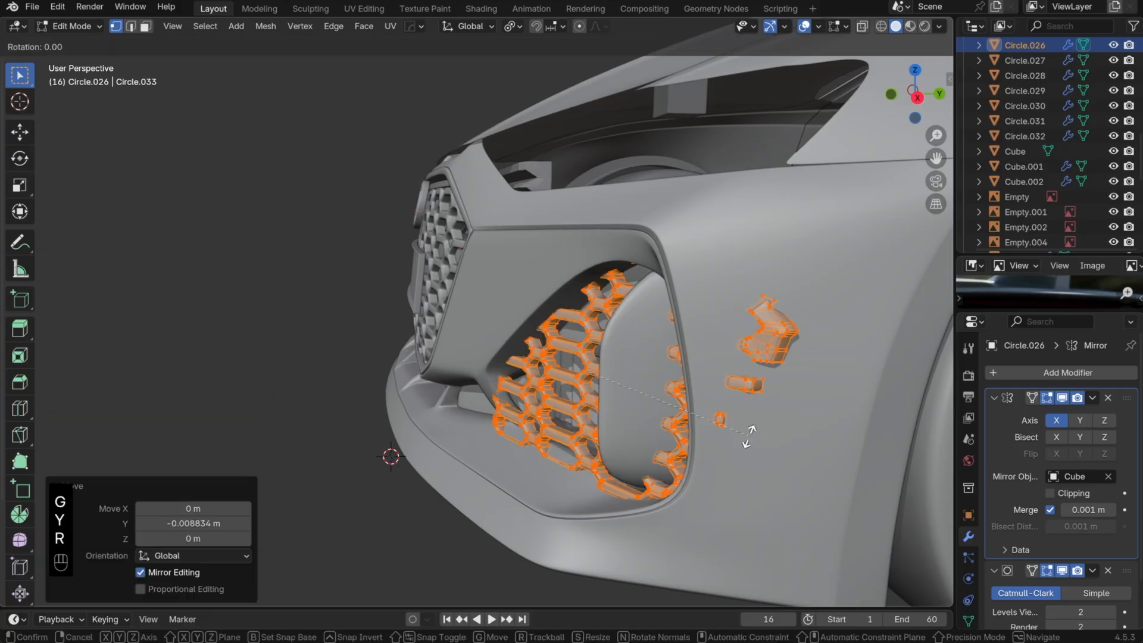
key("y")
key("x")
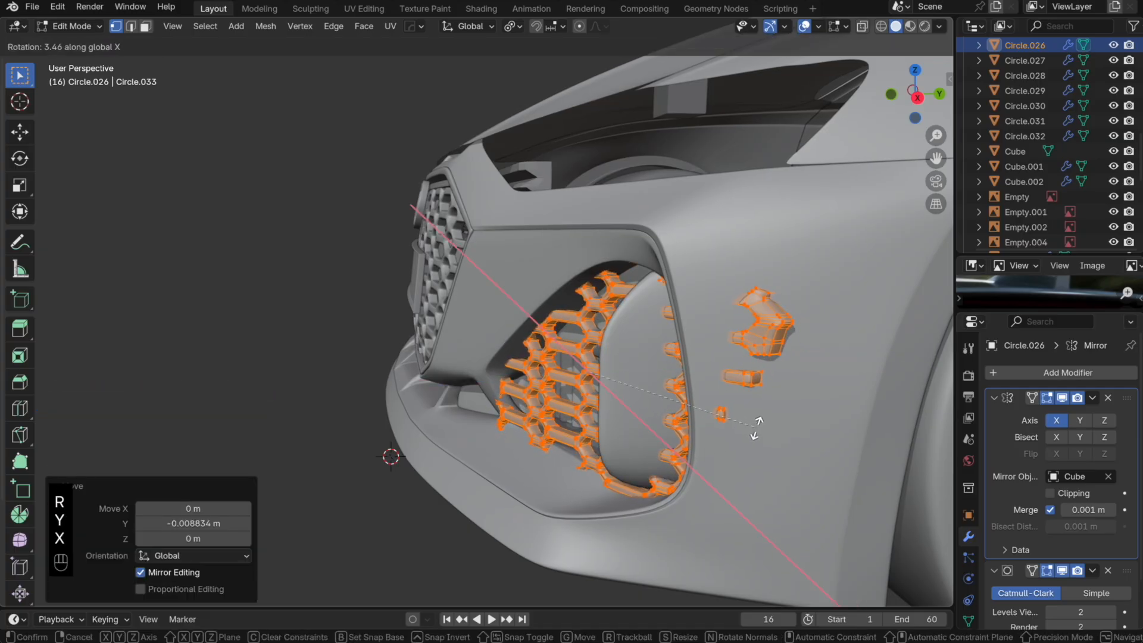
Step: Try to delete the outermost part of the intake mesh, including the protruding bars beyond the opening
left_click_drag(689, 523, 516, 228)
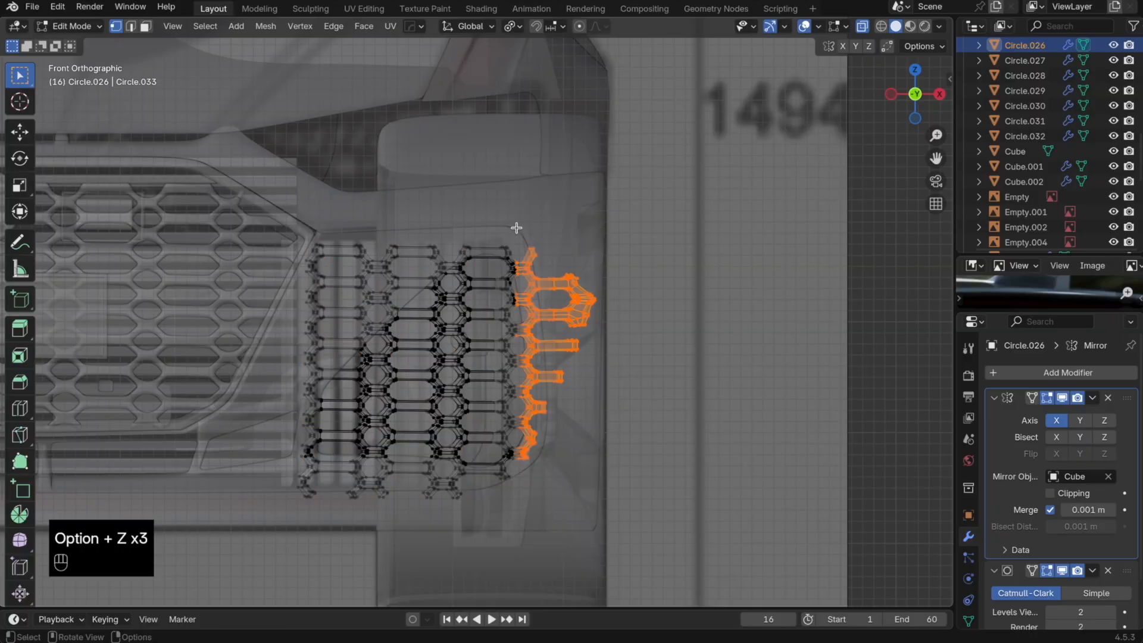
key("x")
left_click(518, 232)
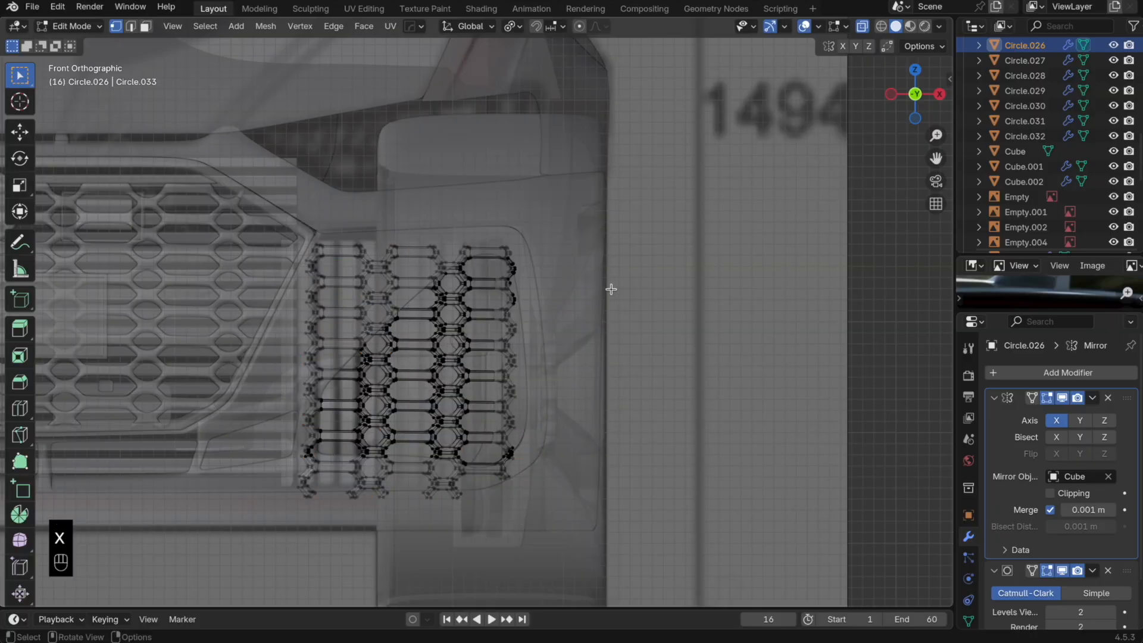
Step: Delete the protruding bar stubs along the intake mesh's outer edge and the leftover vertices at its upper outer corner
middle_click_drag(535, 376, 562, 328, "shift")
key("Tab")
left_click_drag(663, 423, 476, 191)
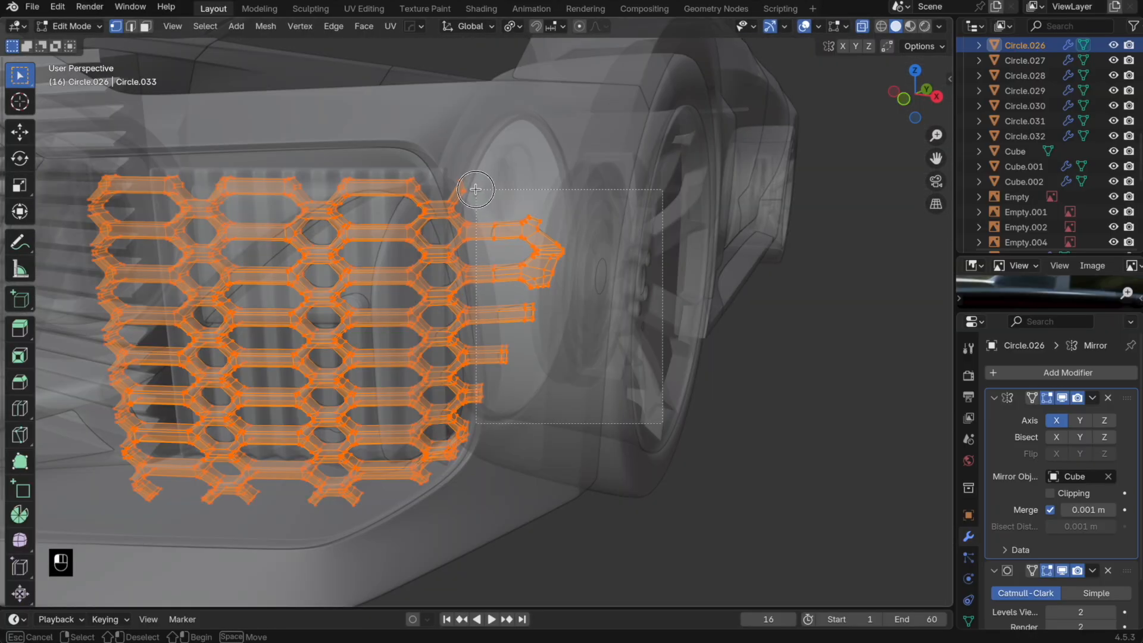
key("x")
left_click(485, 193)
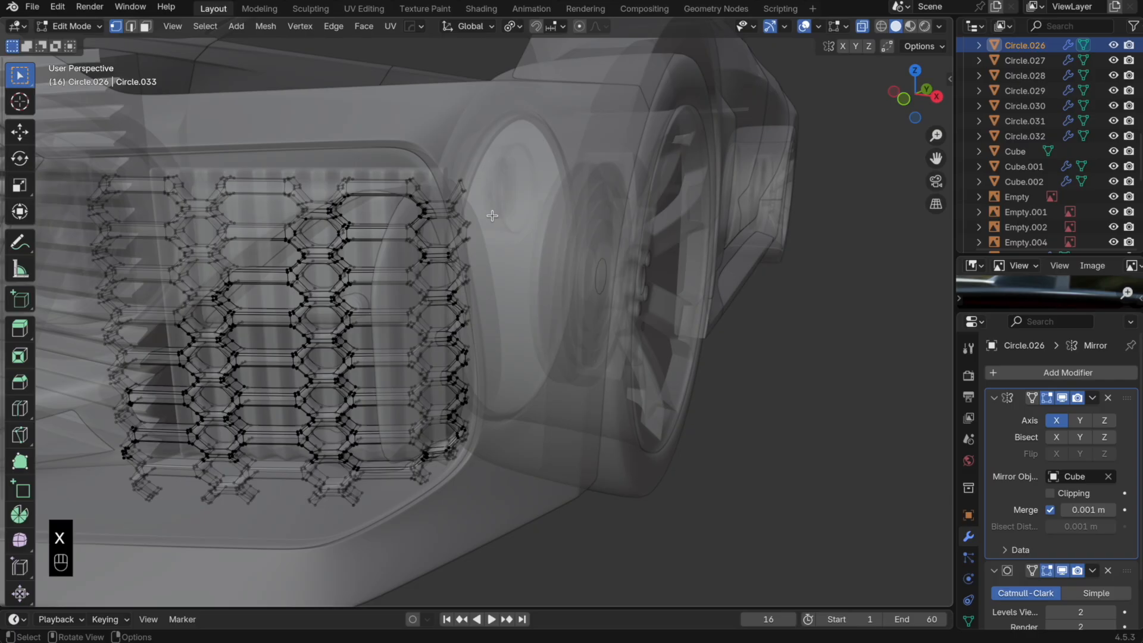
key("c")
key("x")
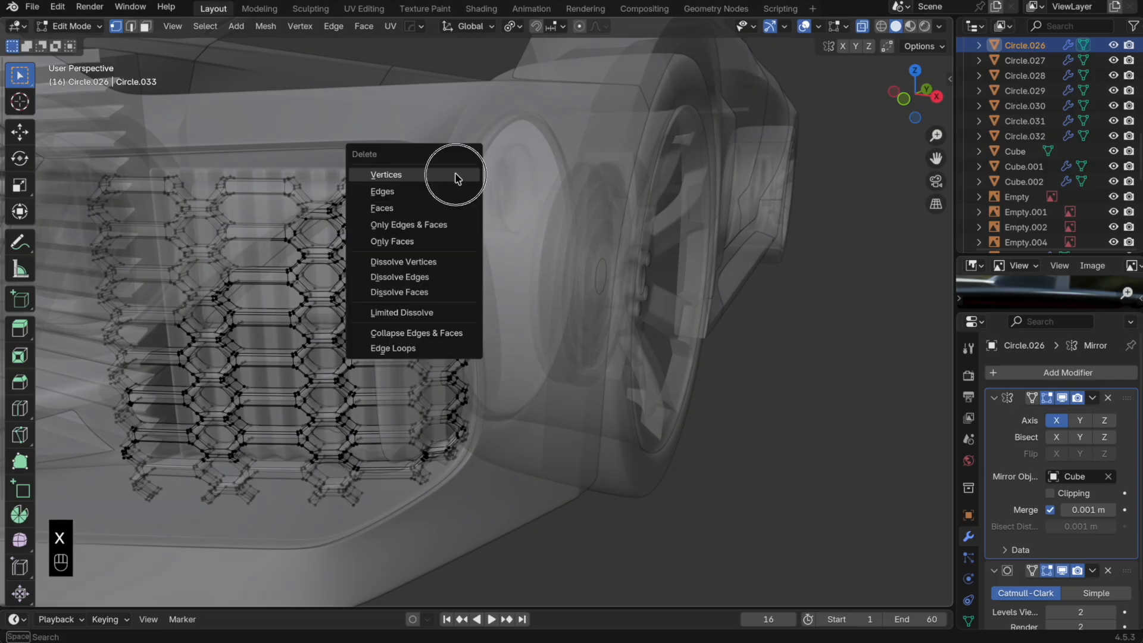
left_click(459, 174)
key("alt+z")
key("Tab")
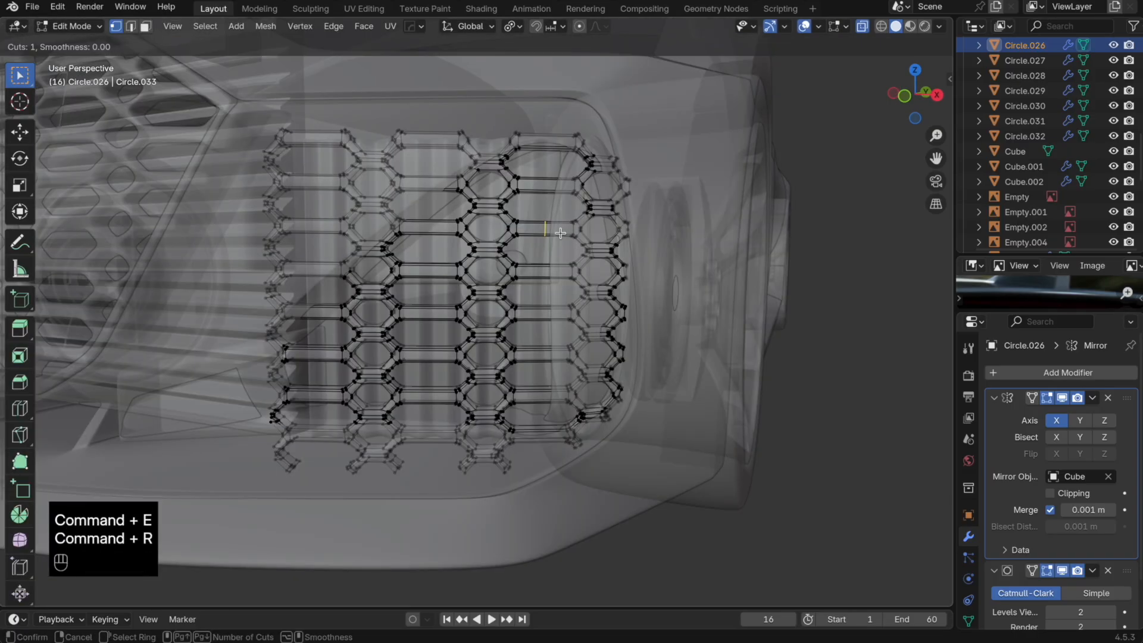
Step: Add a single loop cut to each horizontal bar beside the outermost cell column, sliding the cuts toward the intake's vertical blade
left_click(563, 231)
left_click(585, 186)
key("super+r")
left_click(563, 277)
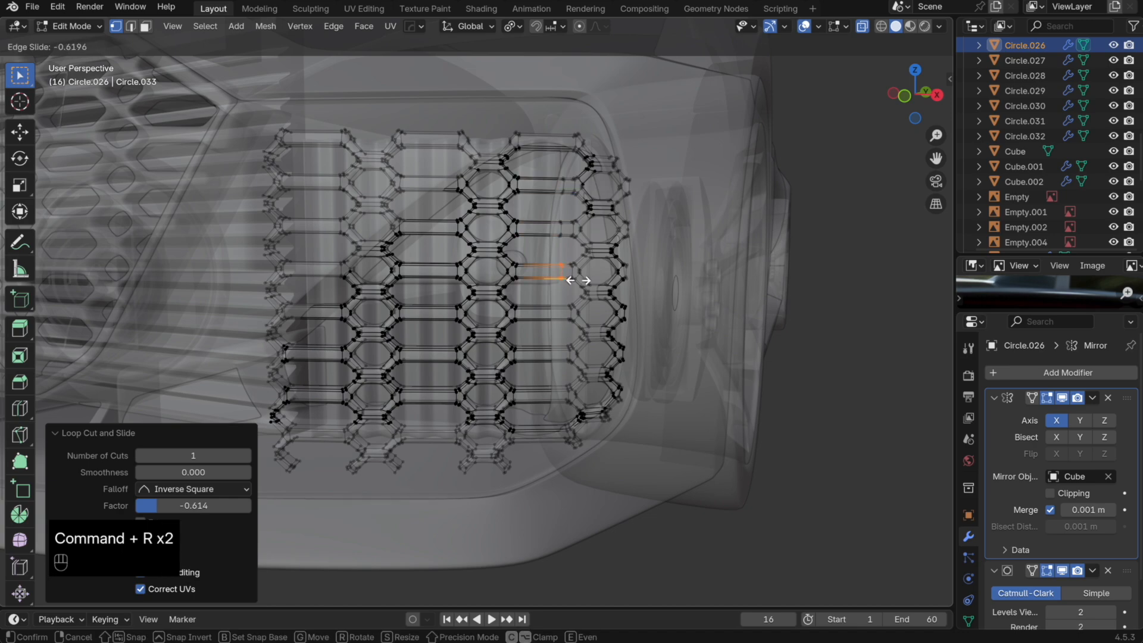
left_click(574, 279)
key("super+r")
left_click(543, 312)
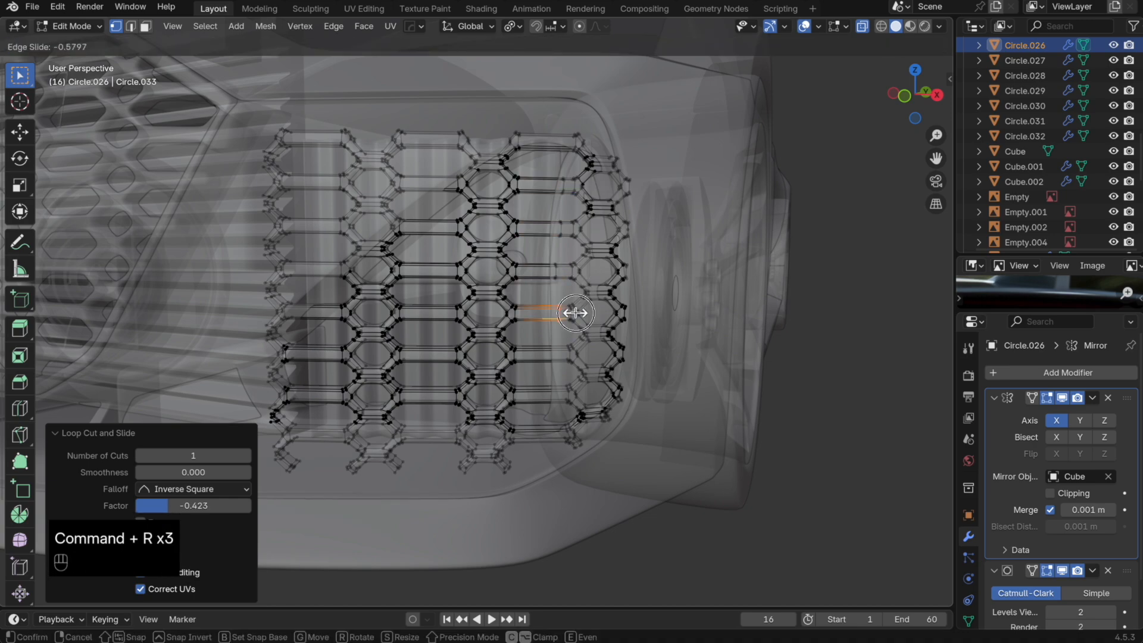
left_click(571, 311)
key("super+r")
left_click(564, 349)
left_click(578, 346)
key("super+r")
left_click(558, 390)
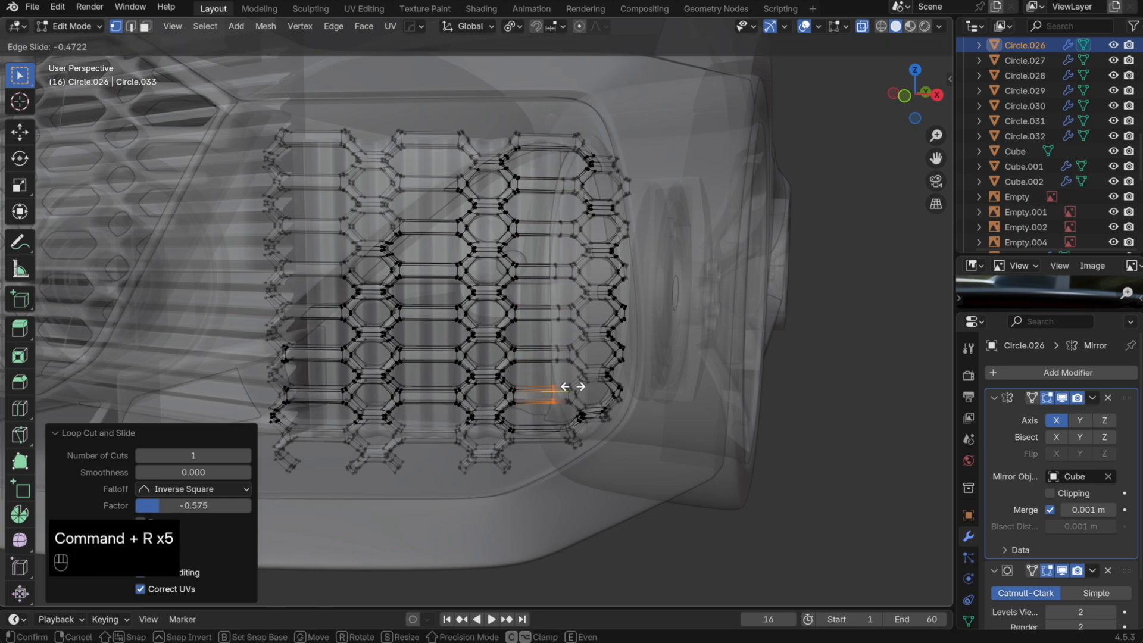
left_click(575, 388)
key("super+r")
left_click(555, 438)
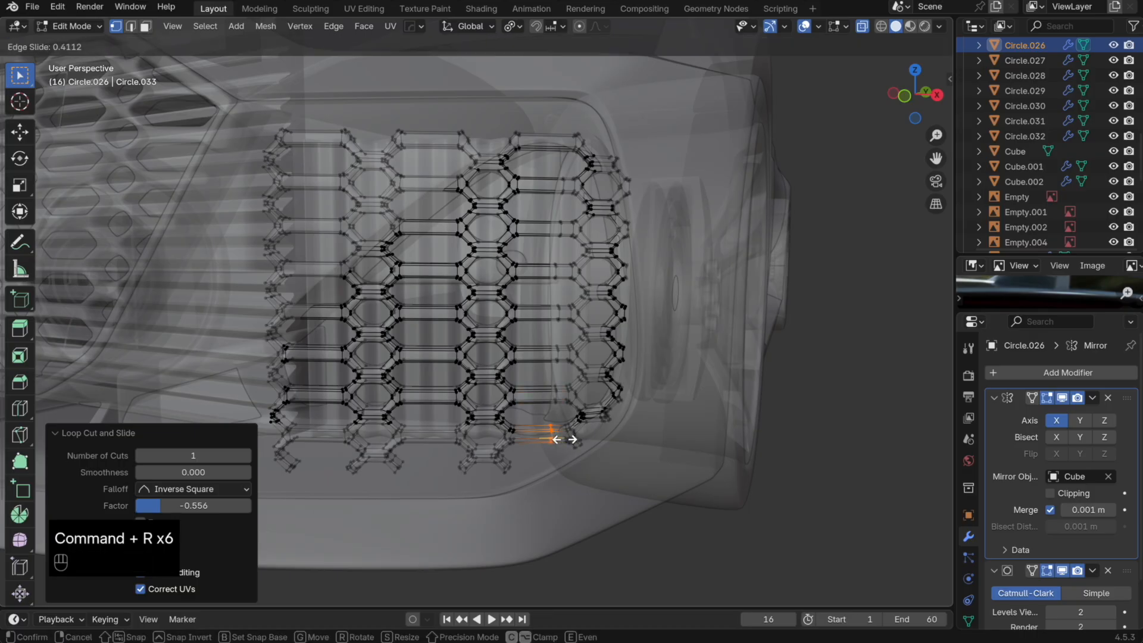
left_click(564, 439)
Step: Select the outermost column of honeycomb cells beyond the new cuts and delete it, keeping the shortened horizontal bars
key("alt+z")
middle_click_drag(640, 438, 640, 421)
key("alt+z")
mouse_move(561, 368)
left_mouse_down("shift")
mouse_move(660, 498)
mouse_move(561, 368)
left_mouse_up("shift")
left_click_drag(662, 412, 587, 313, "shift")
left_click_drag(562, 264, 562, 265, "shift")
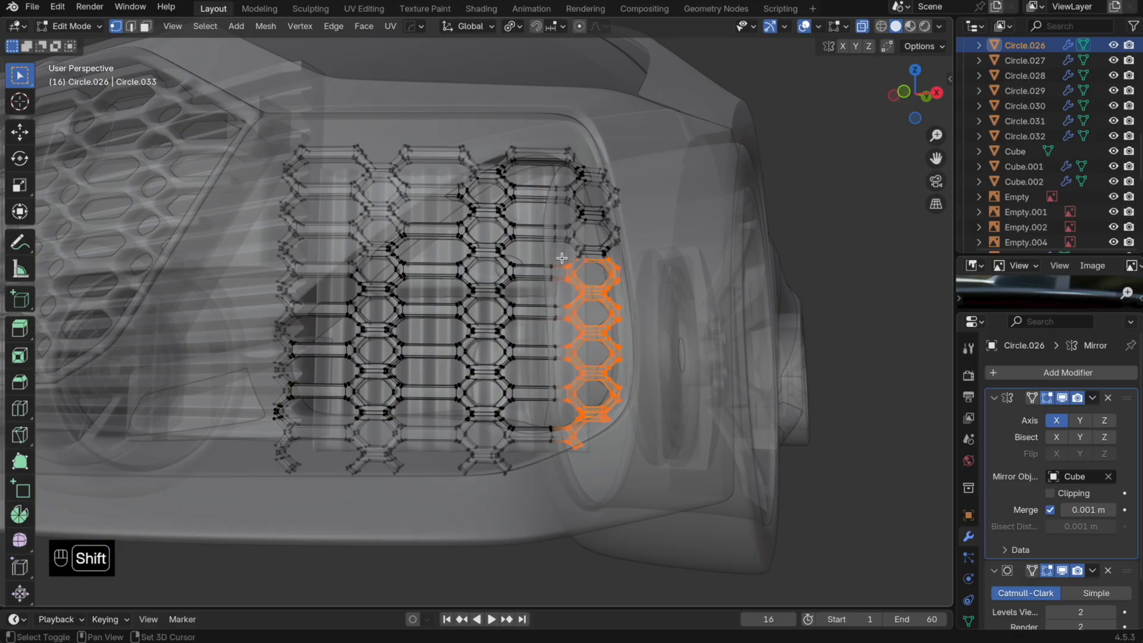
left_click_drag(667, 276, 596, 224, "shift")
left_click_drag(563, 167, 562, 173, "shift")
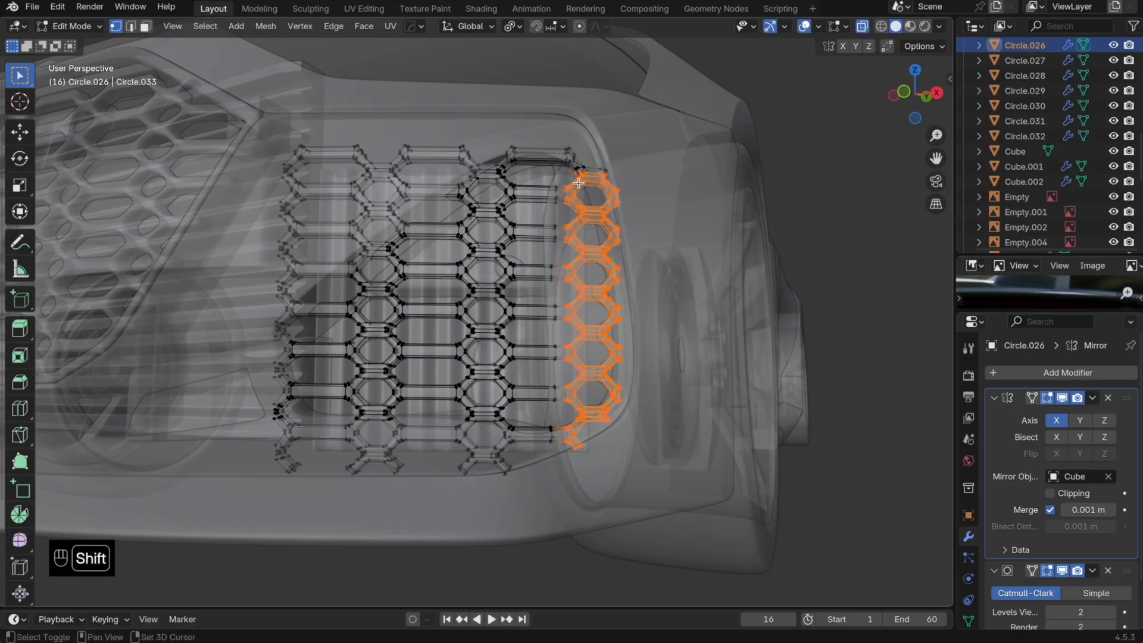
middle_click_drag(591, 237, 580, 304, "shift")
left_click_drag(630, 261, 586, 239, "shift")
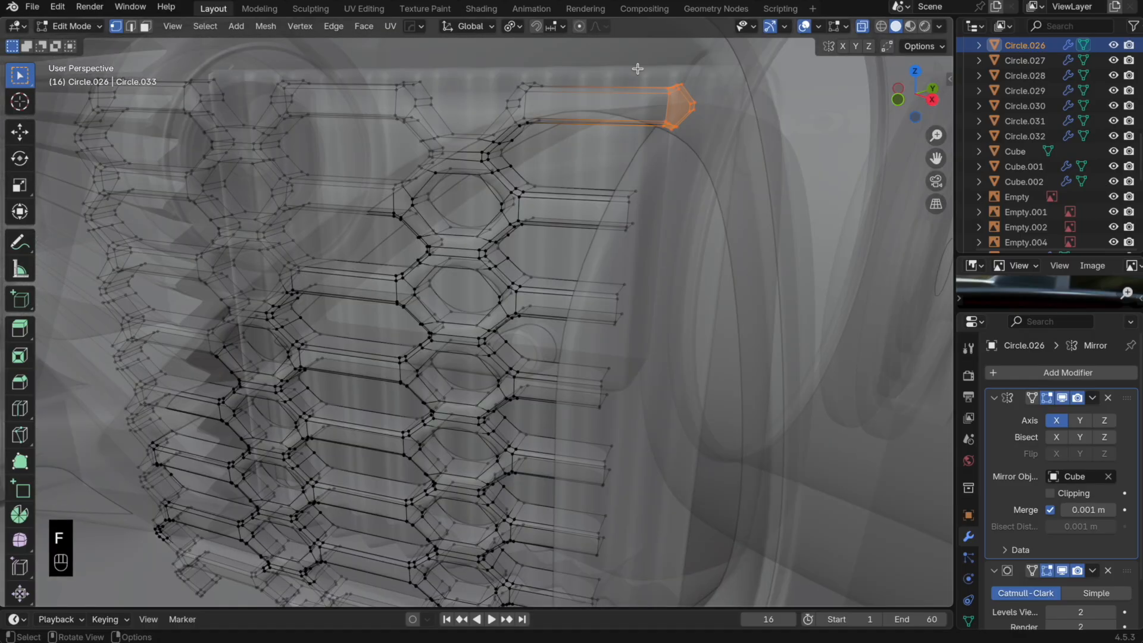
Step: Fill the open outer end of the topmost bar with a face and adjust that end's position along Y
key("alt+z")
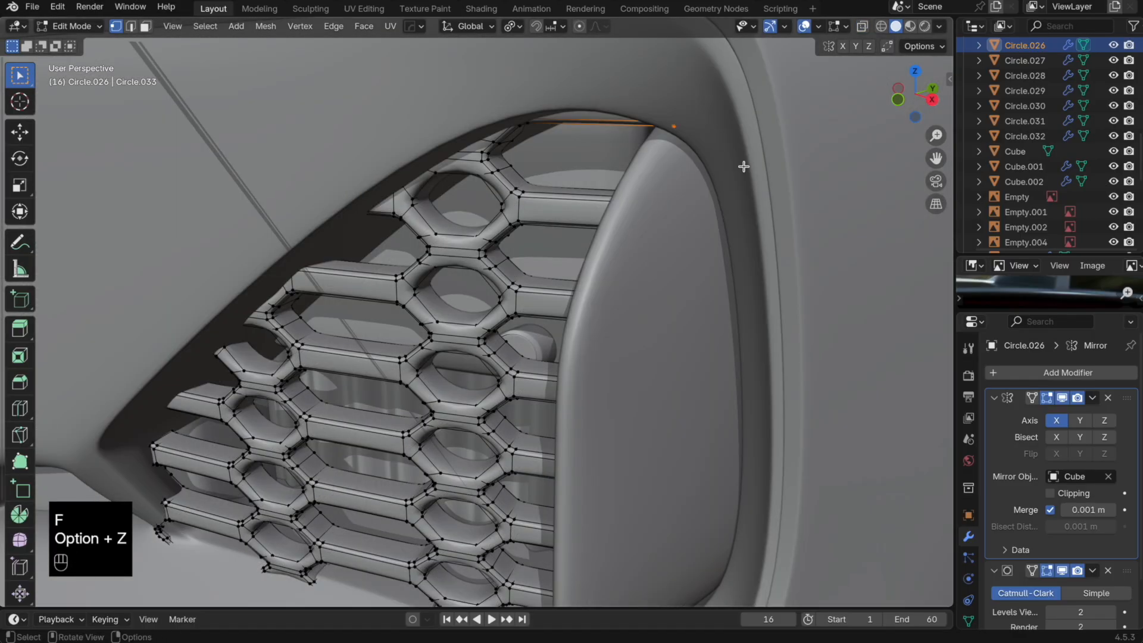
key("g")
key("y")
left_click(746, 163)
key("Tab")
Step: Split the bottom bar between the two cell columns with a centred loop cut and delete the bar's excess segments
scroll(671, 242, "down", 10)
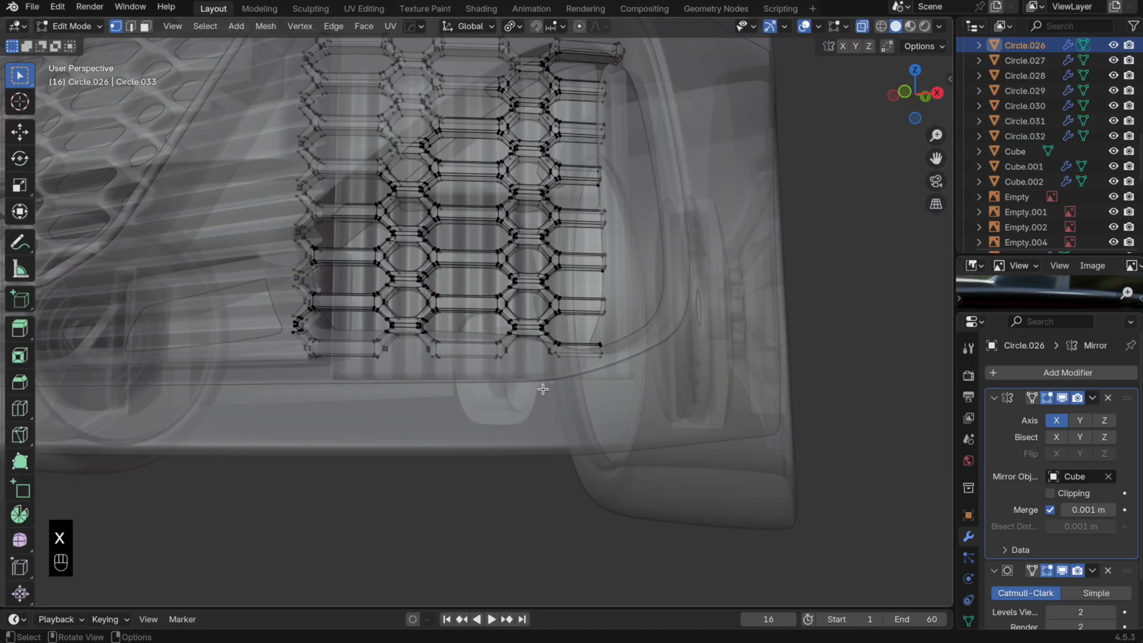
key("alt+z")
key("super+r")
left_click(552, 300)
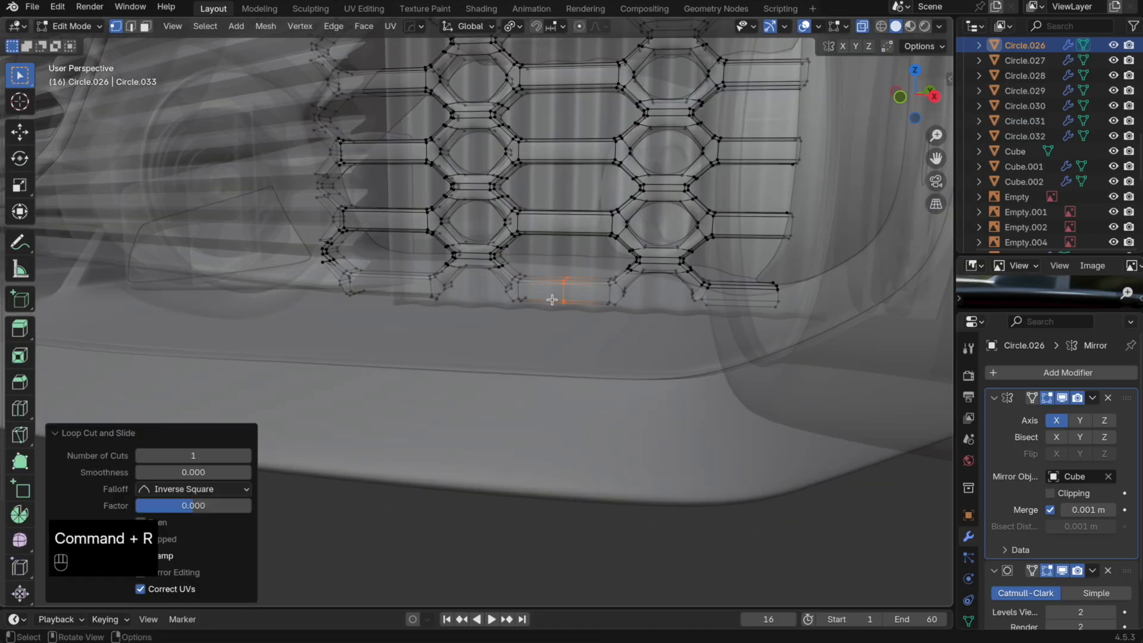
left_click_drag(523, 297, 516, 284)
left_click(518, 287, "alt")
key("x")
left_click(518, 290)
left_click(607, 296, "alt")
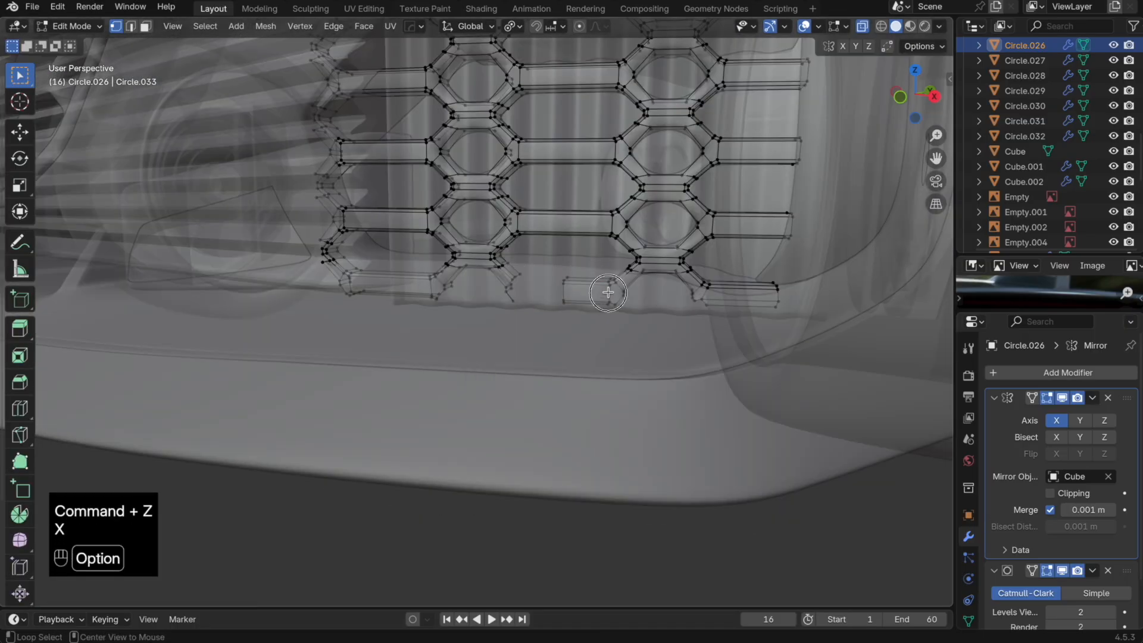
key("alt+z")
key("g")
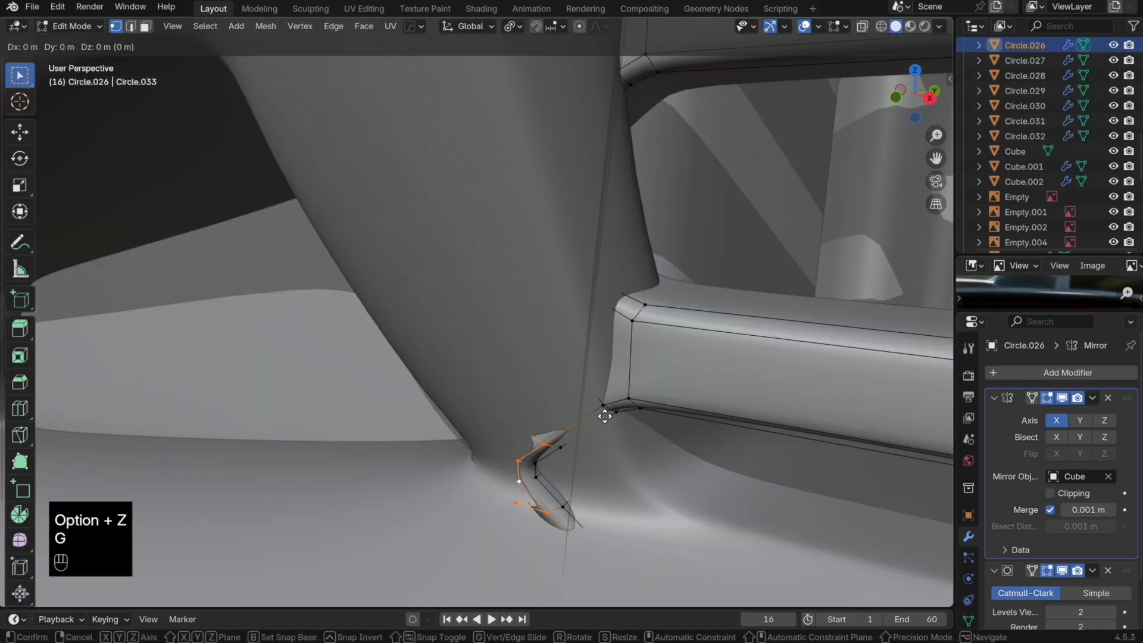
key("y")
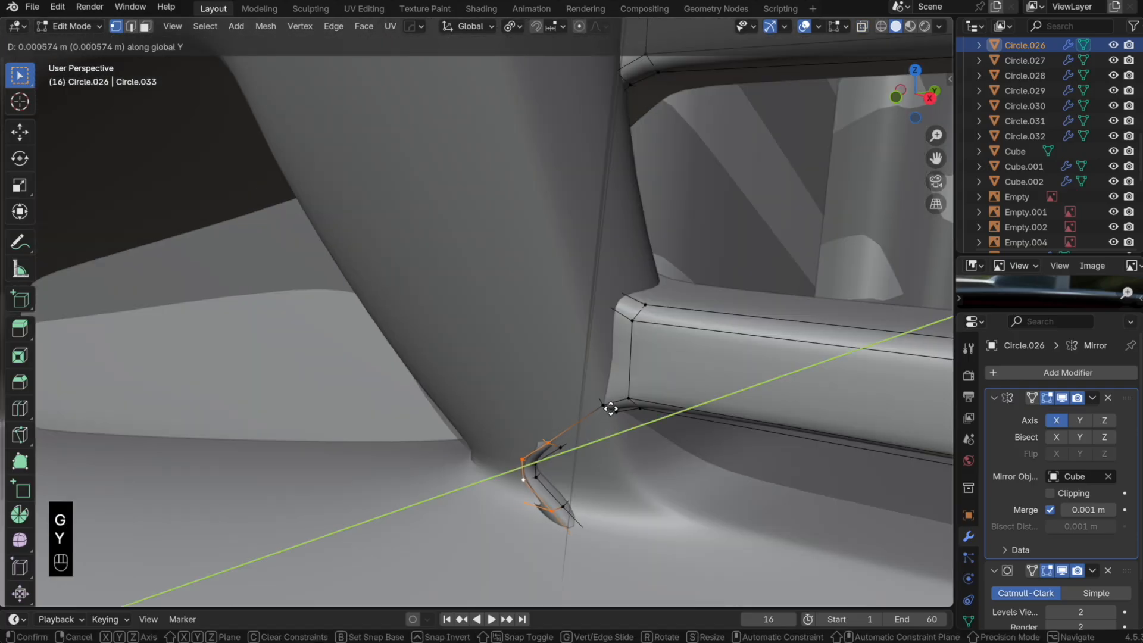
left_click(557, 456, "alt+shift")
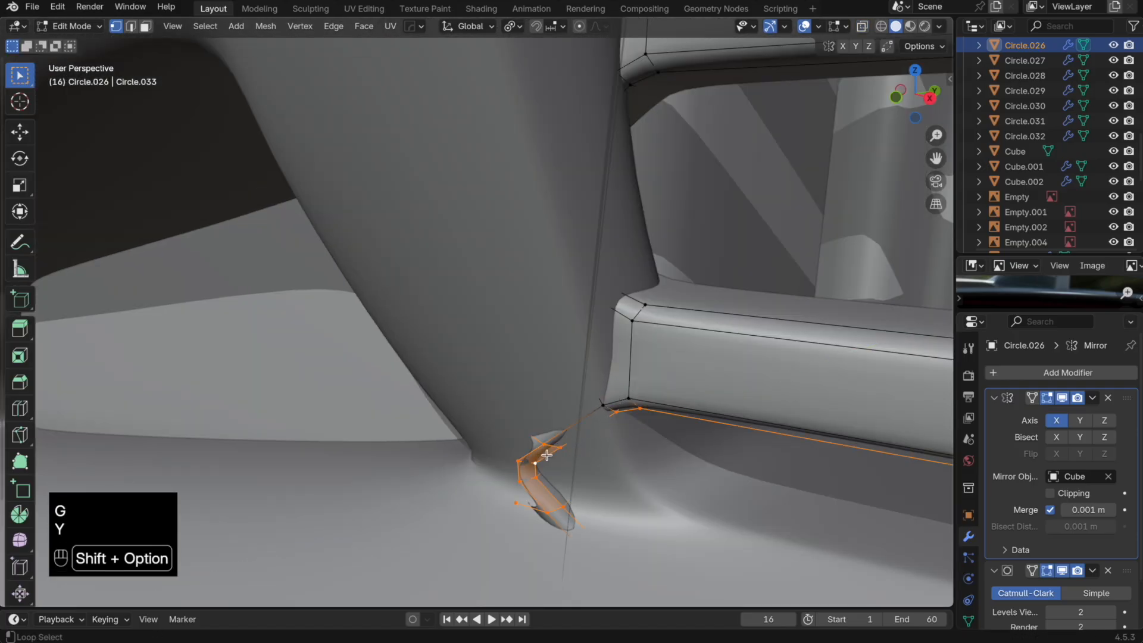
Step: Rotate the entire intake mesh about -0.6° around Z and push it about 0.003 m back along Y
key("shift+alt+z")
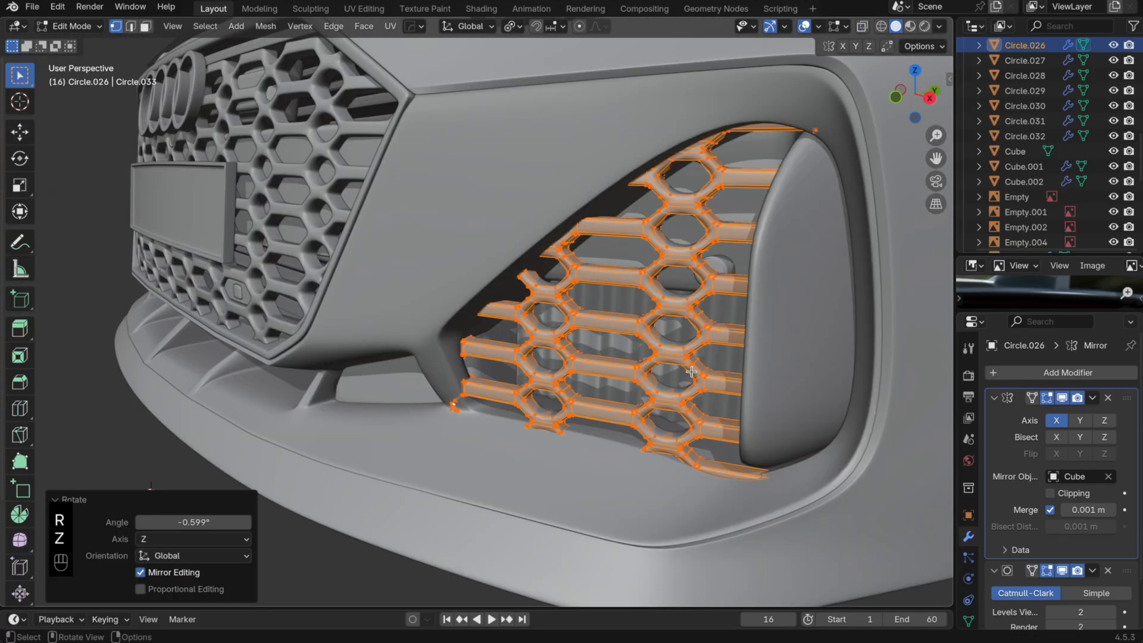
key("g")
key("y")
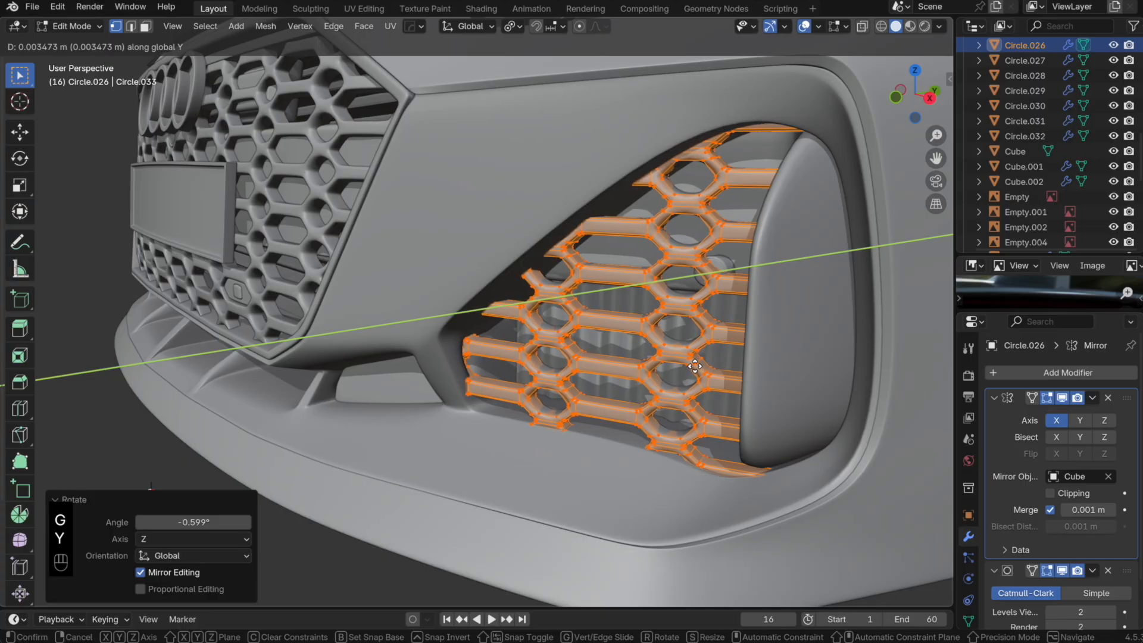
left_click(694, 365)
key("Tab")
Step: Delete the excess bar segment at the inner end of the intake mesh's topmost row
key("alt+z")
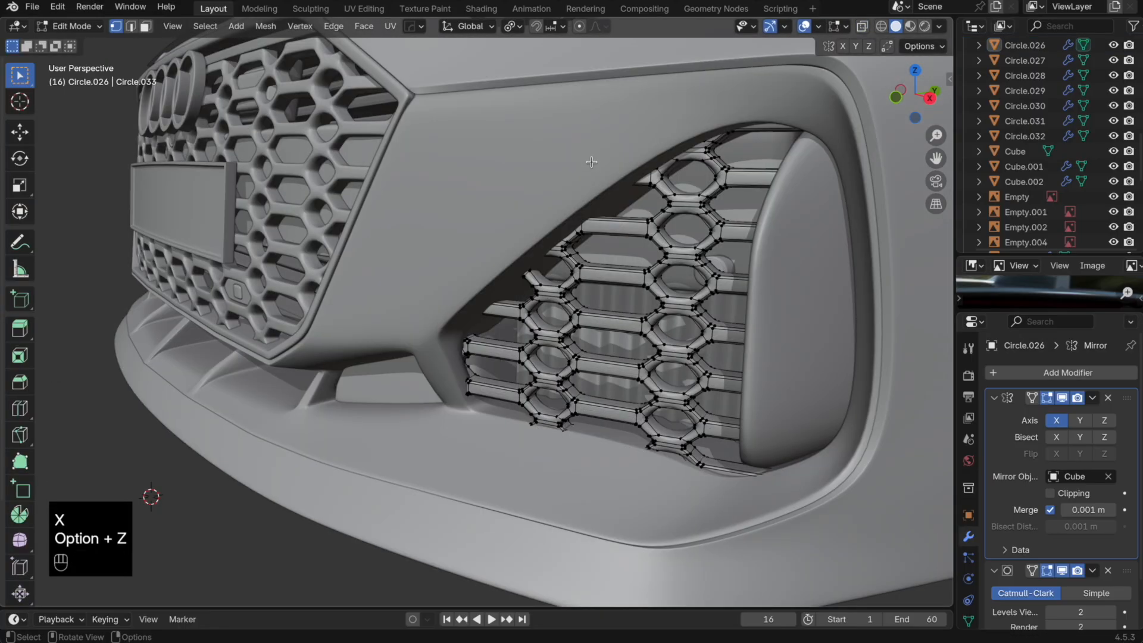
middle_click_drag(591, 162, 592, 227, "shift")
key("alt+z")
key("x")
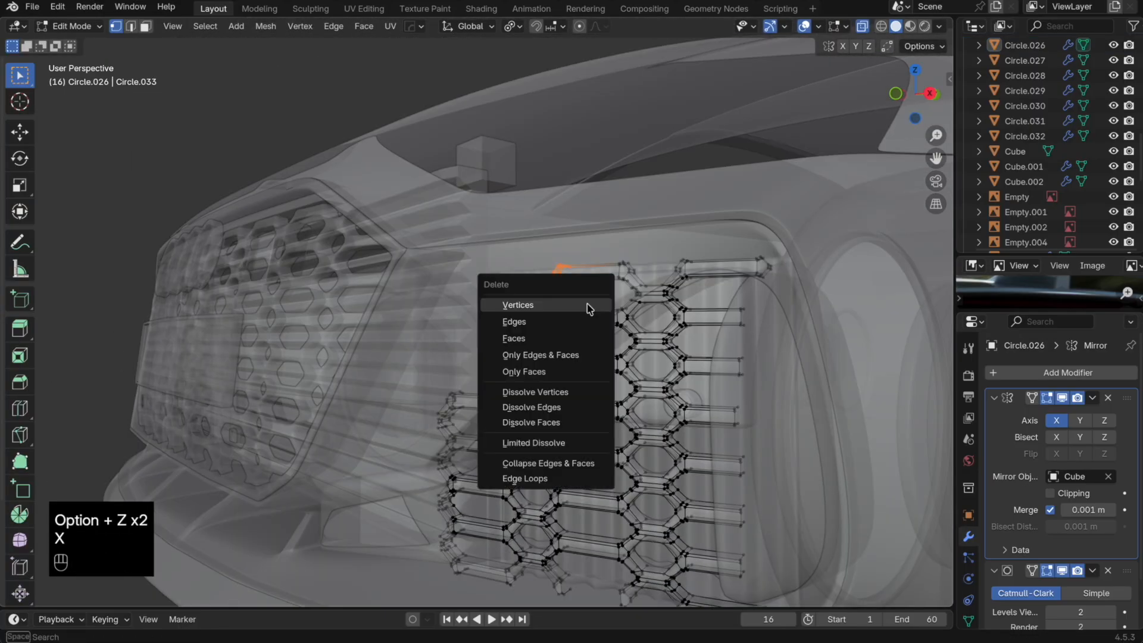
Step: Delete the leftover cell fragments hanging below the lowest bar at the intake mesh's inner lower corner
key("alt+z")
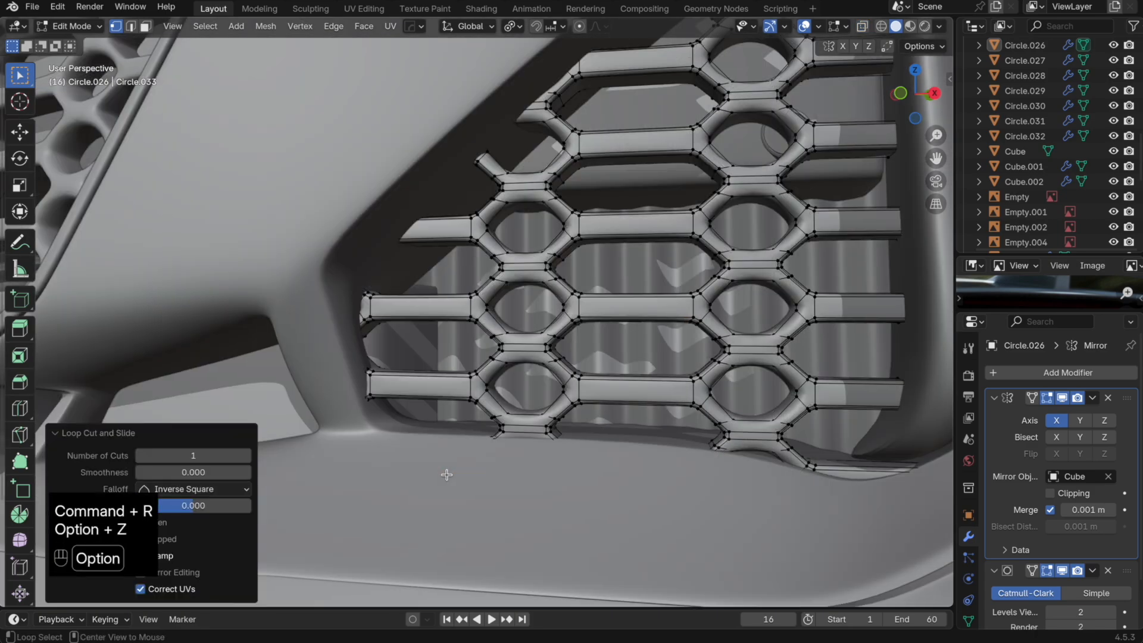
key("alt+z")
key("x")
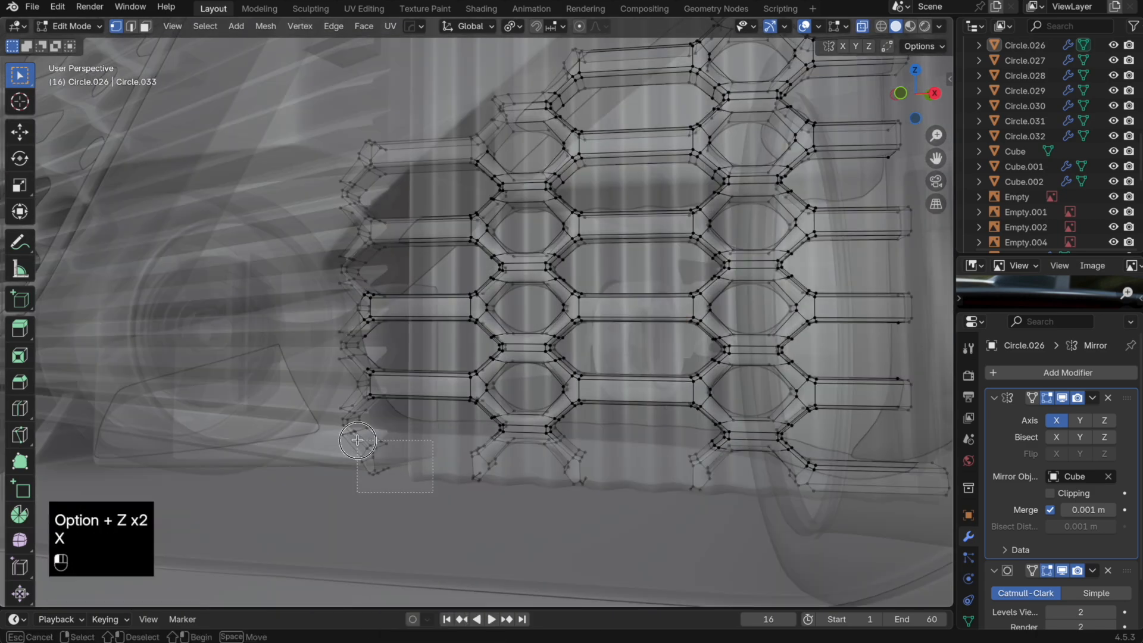
left_click_drag(357, 441, 359, 419)
key("x")
left_click(358, 441)
key("x")
left_click(361, 419)
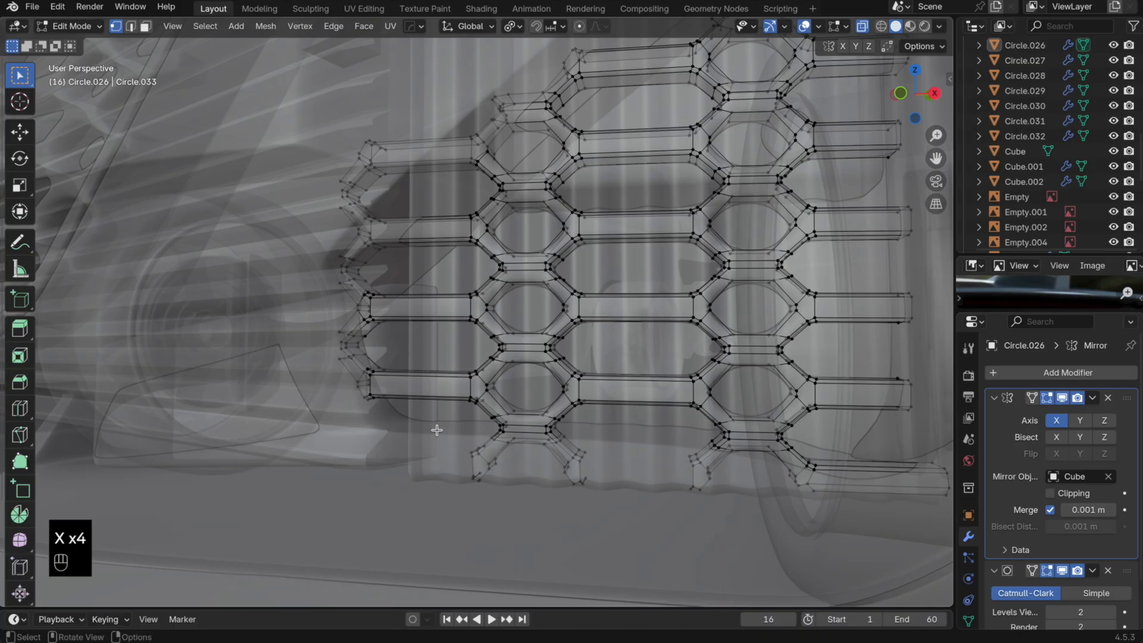
Step: Delete the surplus cell arms below the lowest cell of the inner honeycomb column
key("alt+z")
key("alt+z")
middle_click_drag(437, 430, 387, 415, "shift")
left_click_drag(590, 499, 396, 427)
key("x")
left_click(396, 429)
key("alt+z")
Step: Extrude the open edge beneath the outer column's lowest cell down along Z, adjust it along X and close it with a face
middle_click_drag(562, 443, 554, 444, "shift")
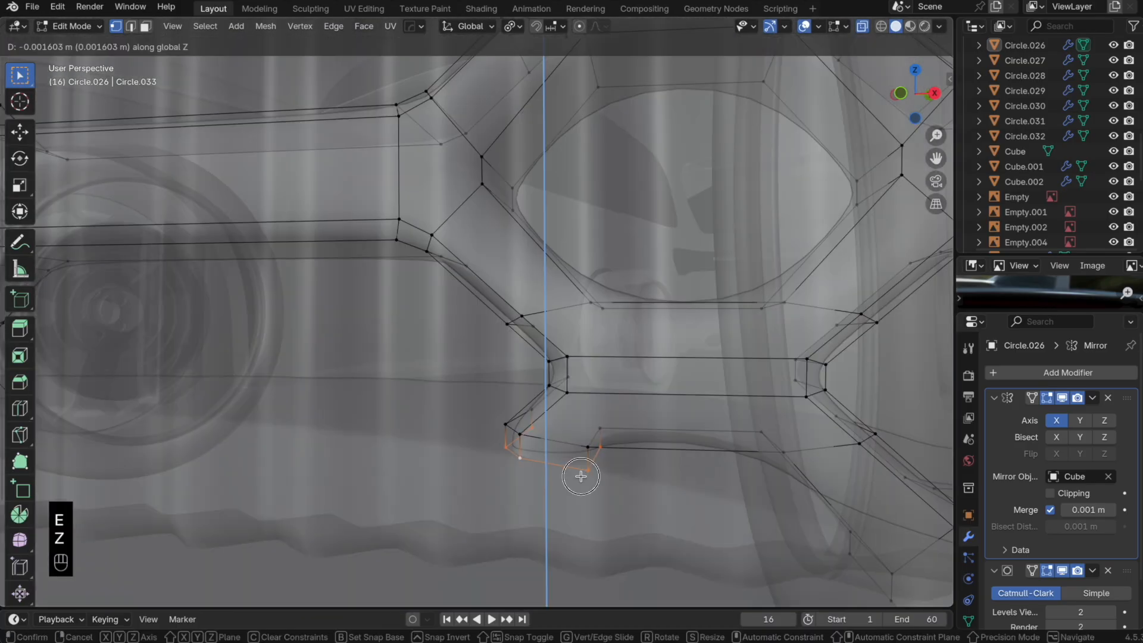
left_click(581, 477)
key("g")
key("x")
left_click(575, 474)
key("f")
key("Tab")
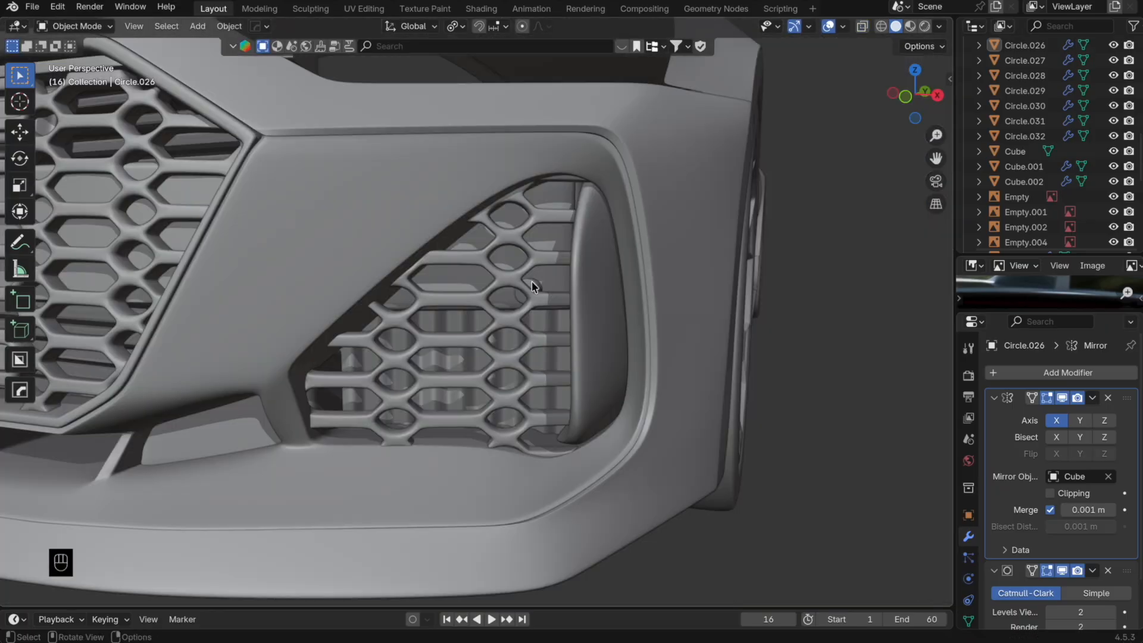
Step: From the front, move the round sensor's geometry about -0.0099 m along X and slightly down to centre it in its honeycomb cell
middle_click_drag(506, 280, 519, 288, "shift")
scroll(524, 298, "up", 2)
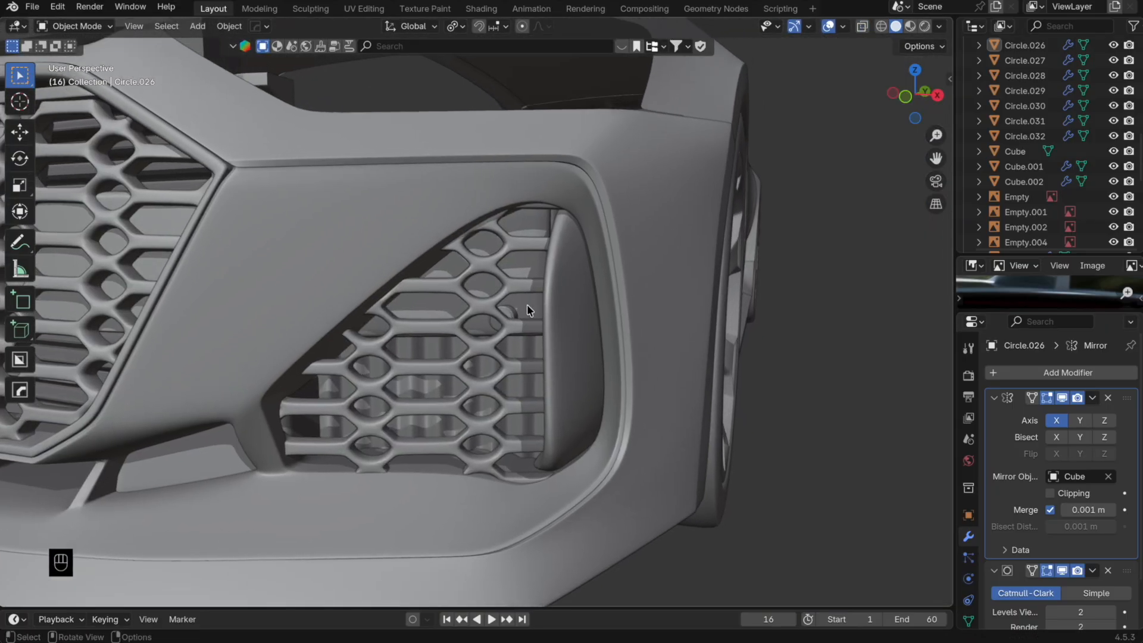
left_click(486, 290)
left_click(905, 96)
scroll(563, 307, "up", 6)
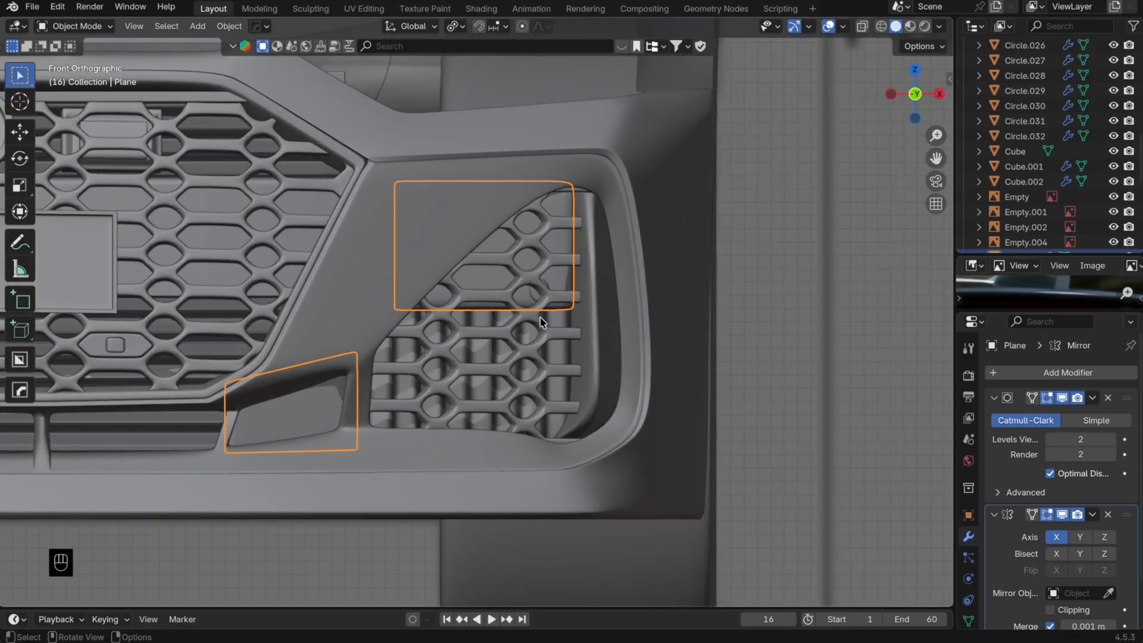
left_click(559, 288)
key("g")
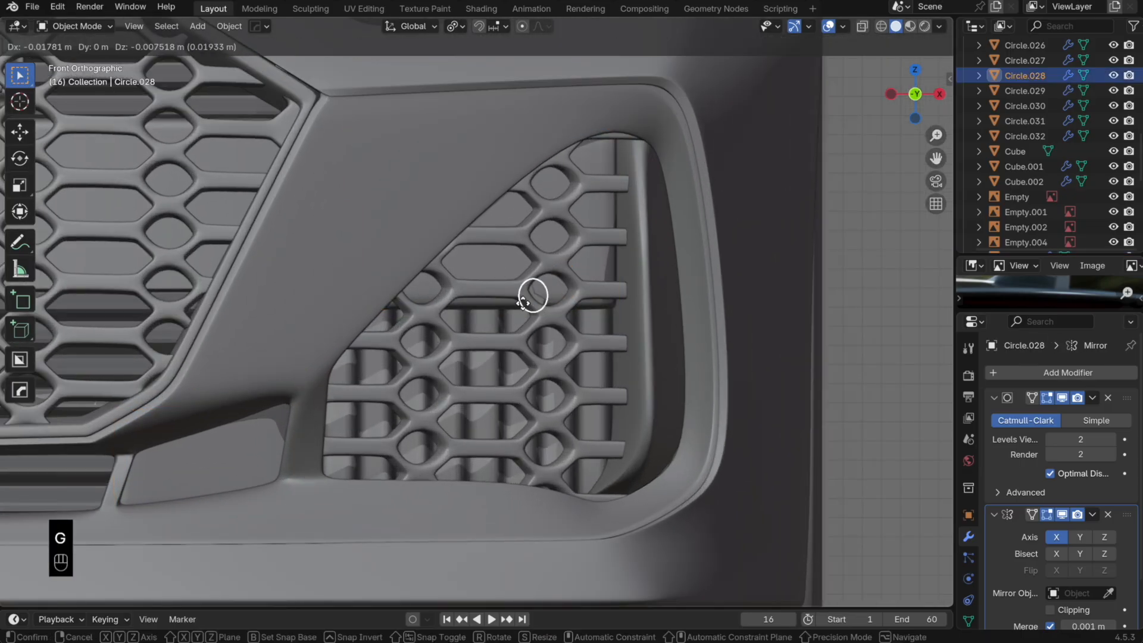
right_click(570, 286)
key("Tab")
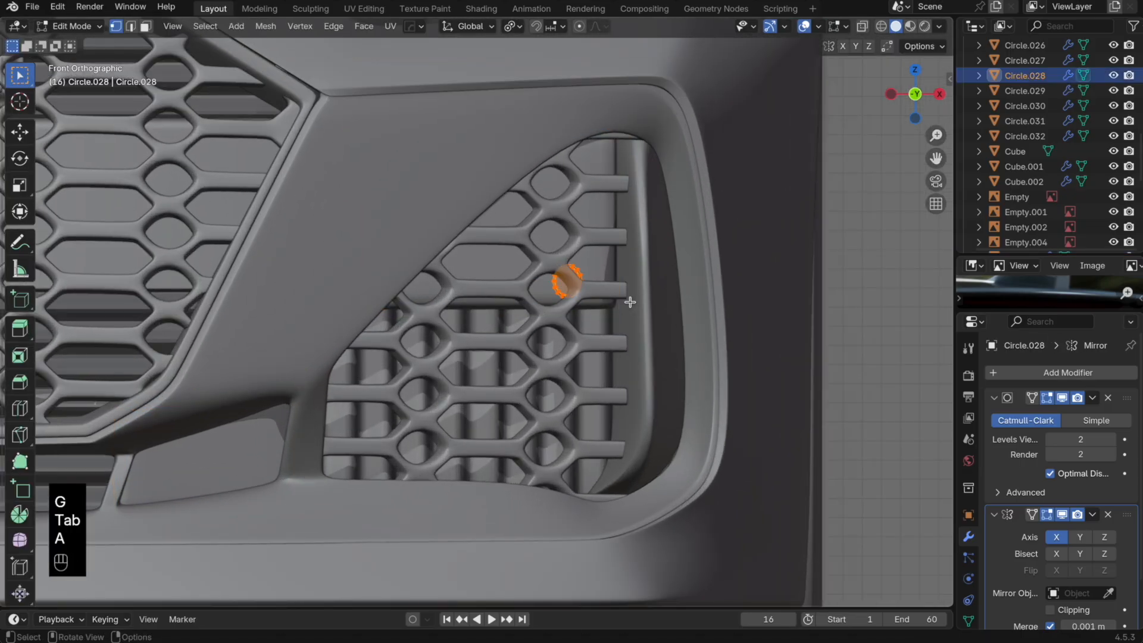
key("g")
key("x")
left_click(611, 304)
key("g")
key("z")
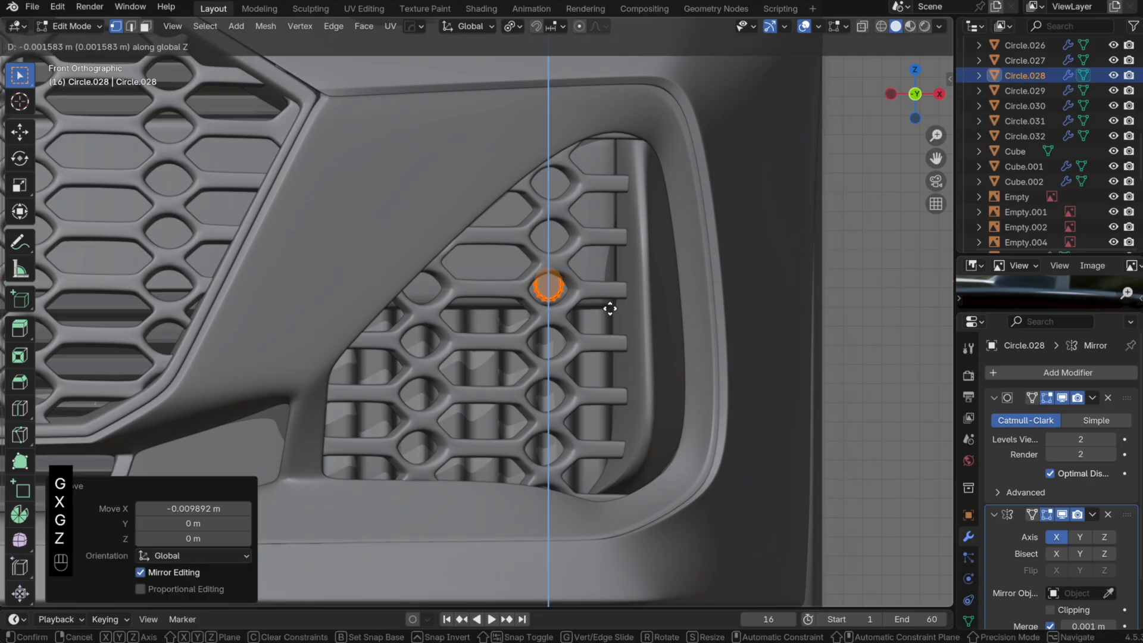
left_click(610, 313)
Step: Bring the round sensor about 0.0136 m forward along Y and fine-tune its height along Z
middle_click_drag(607, 314, 549, 324)
scroll(549, 323, "down", 2)
middle_click_drag(646, 312, 609, 307)
key("g")
key("y")
left_click(588, 311)
key("g")
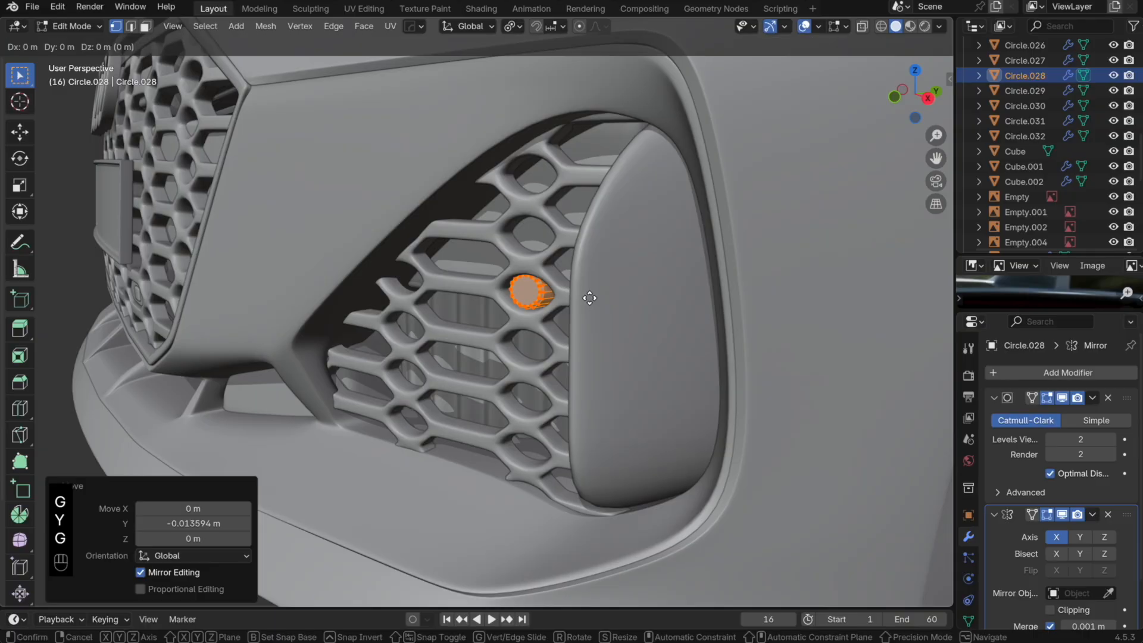
key("z")
left_click(589, 299)
key("Tab")
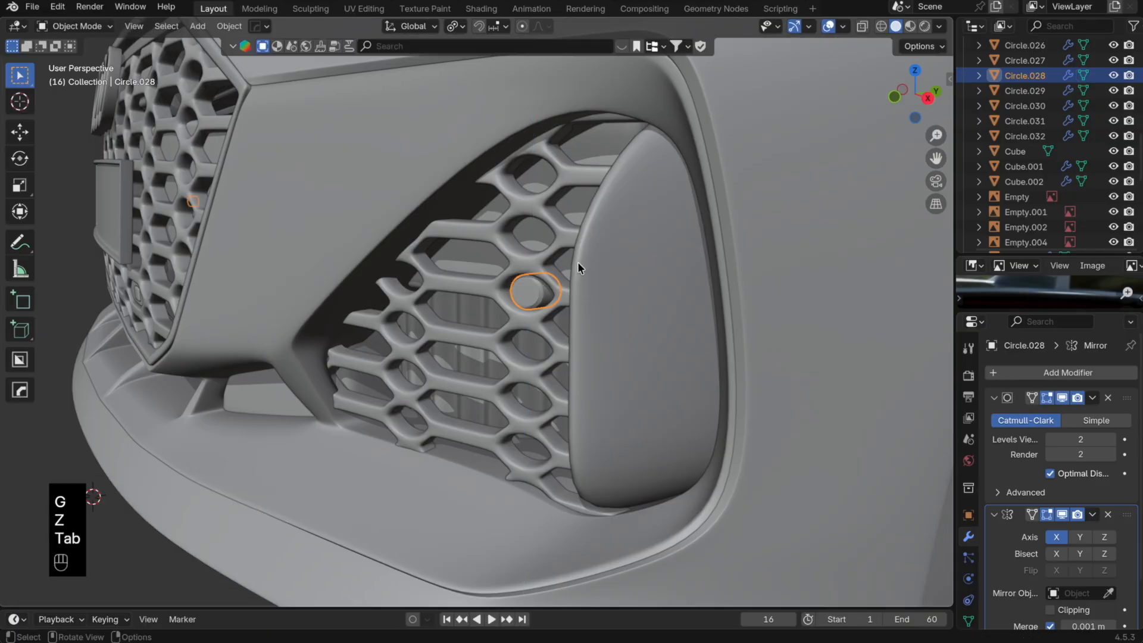
Step: Fill the two open stub ends beneath the inner column's lowest cell with faces
key("Tab")
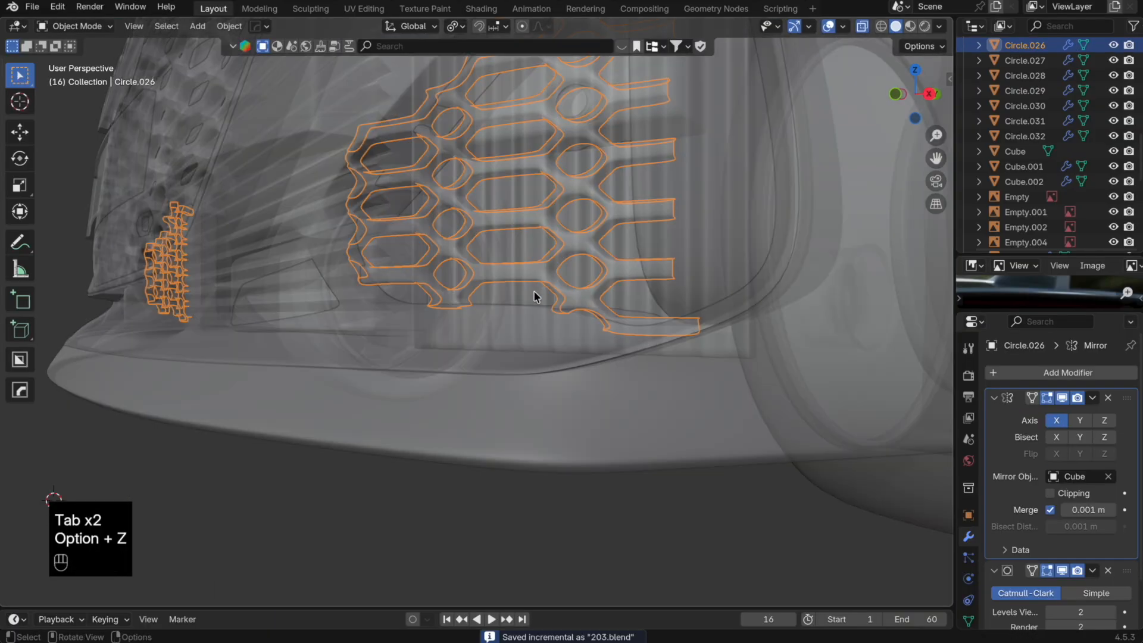
key("Tab")
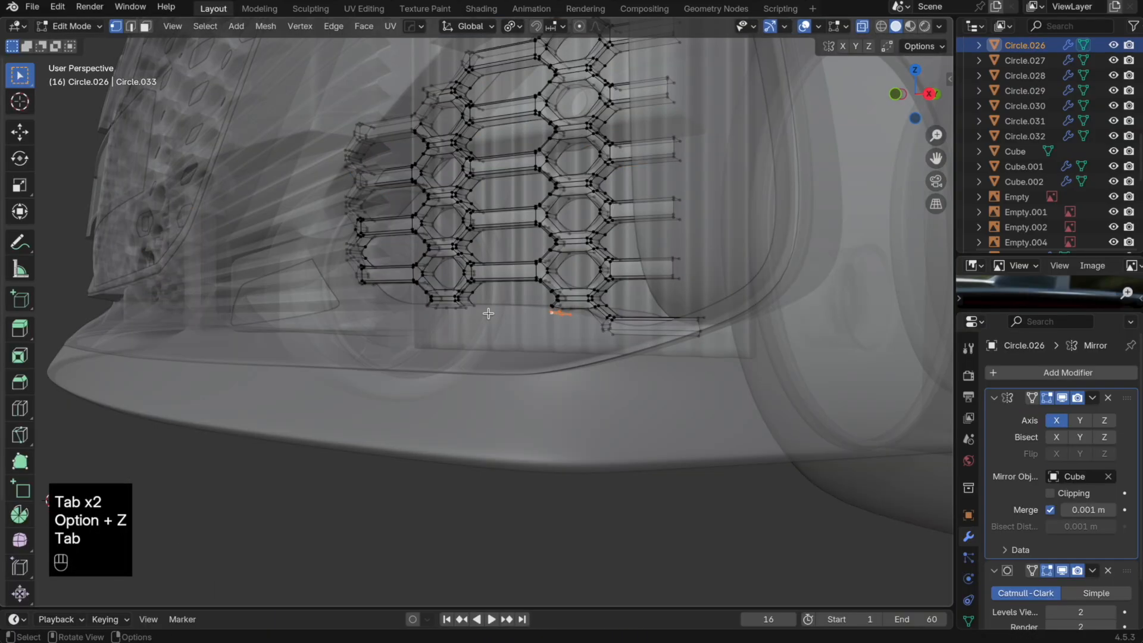
scroll(468, 325, "up", 5)
middle_click_drag(452, 309, 441, 288)
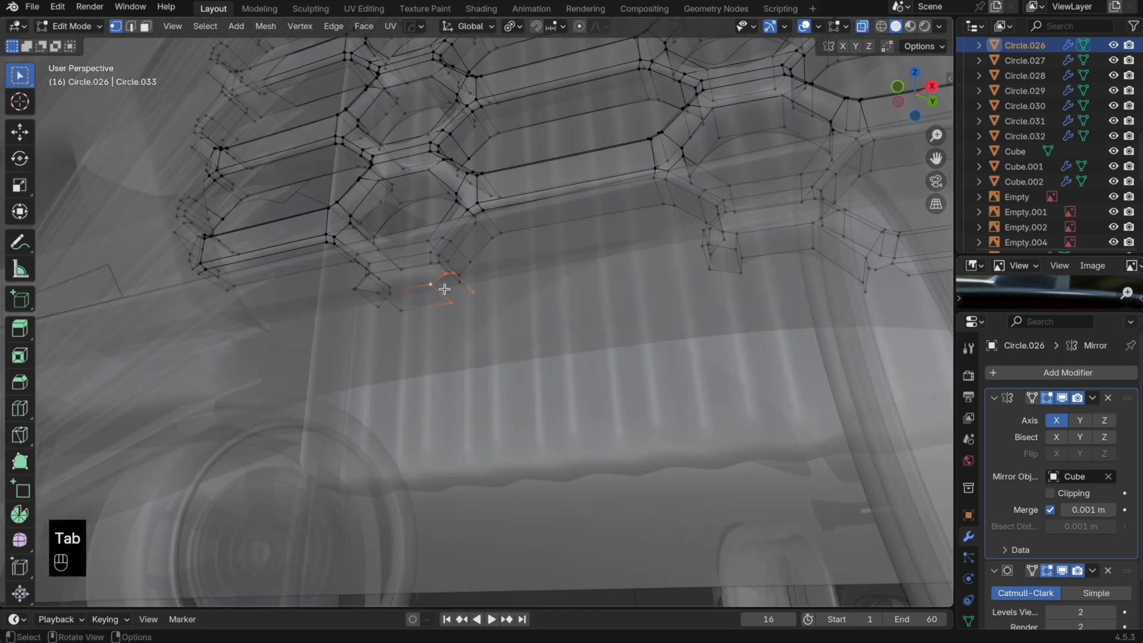
key("f")
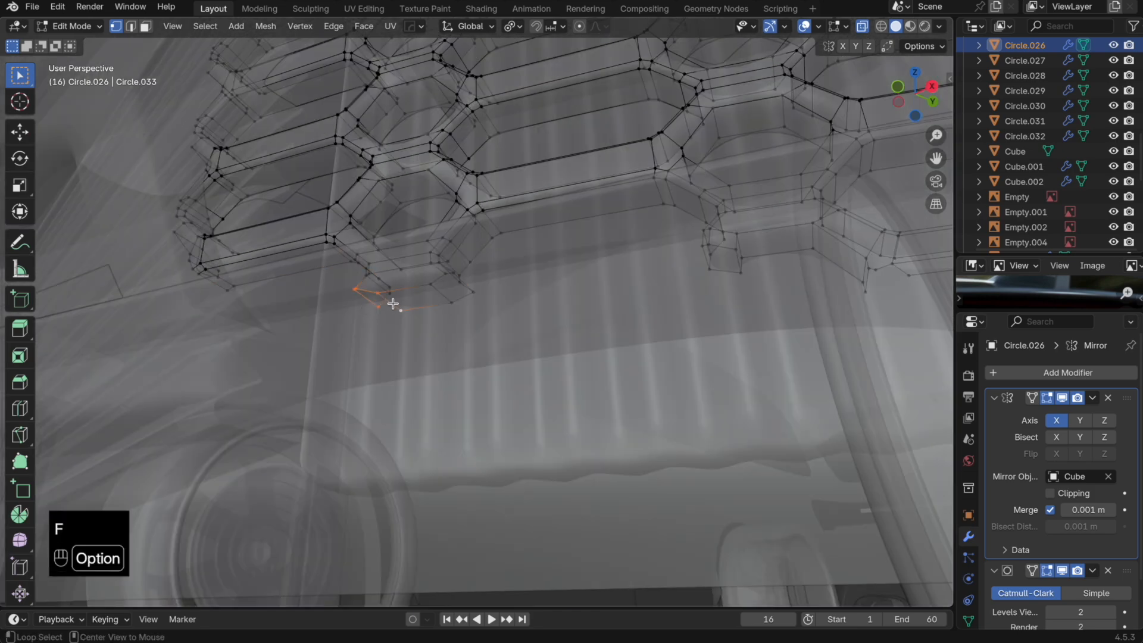
key("f")
Step: Extrude the lower corner of the lowest bar's outer end back along Y and fill that open end with a face
middle_click_drag(508, 321, 624, 324)
key("e")
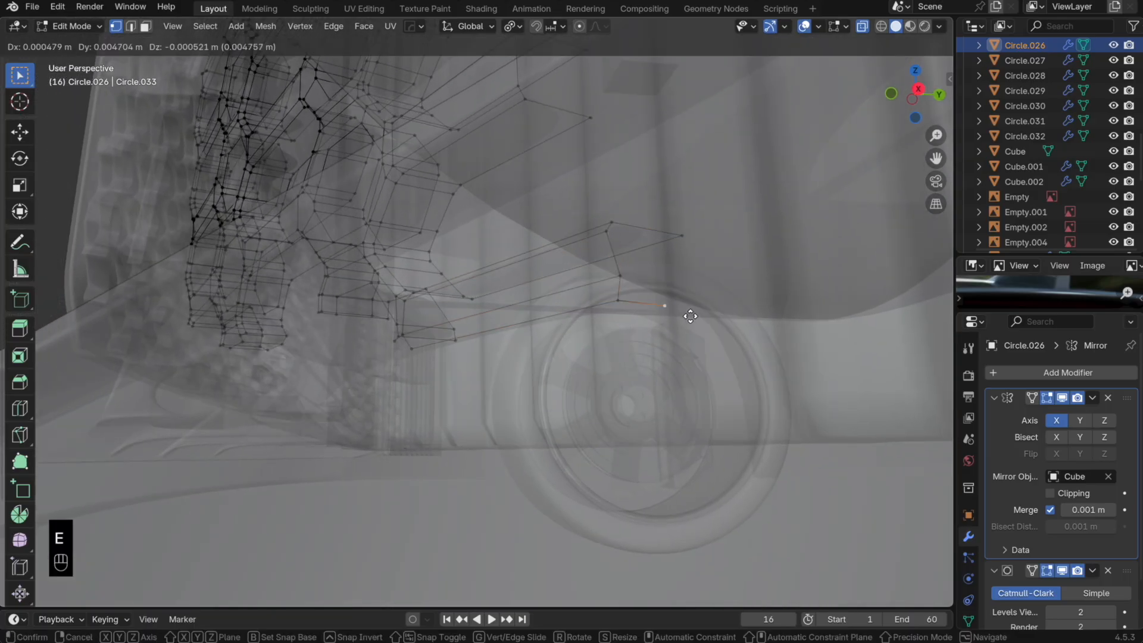
key("y")
left_click(700, 316)
left_click_drag(709, 325, 589, 205)
key("f")
Step: Fill the open outer ends of the bars above the lowest one with faces
middle_click_drag(519, 83, 546, 260, "shift")
left_click_drag(643, 318, 528, 204)
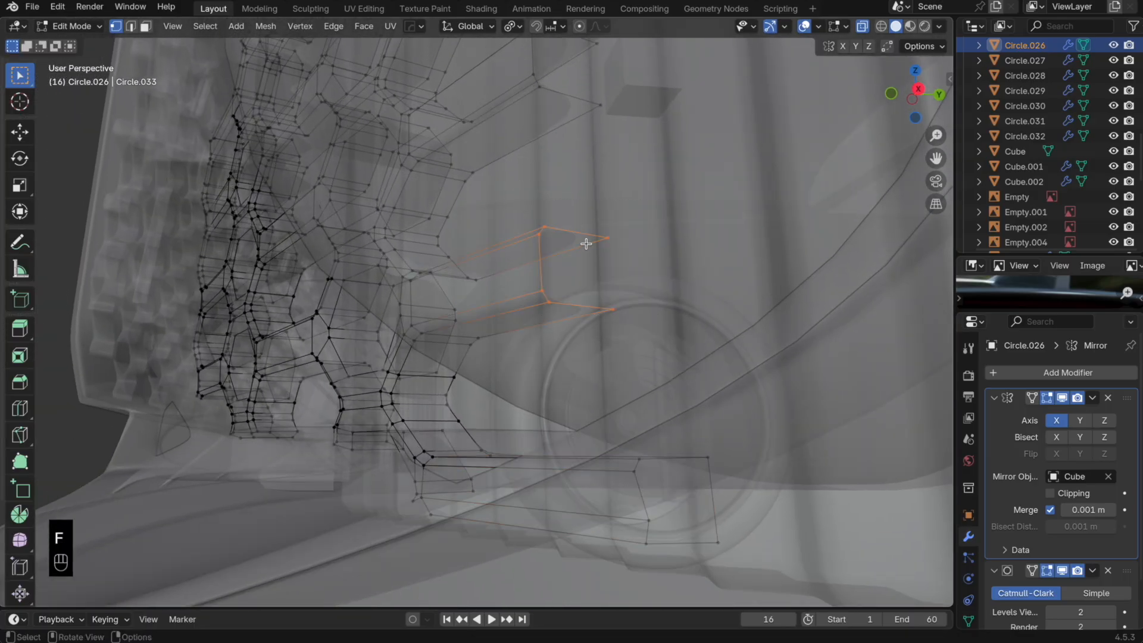
key("f")
middle_click_drag(586, 244, 609, 414, "shift")
left_click_drag(462, 314, 464, 315)
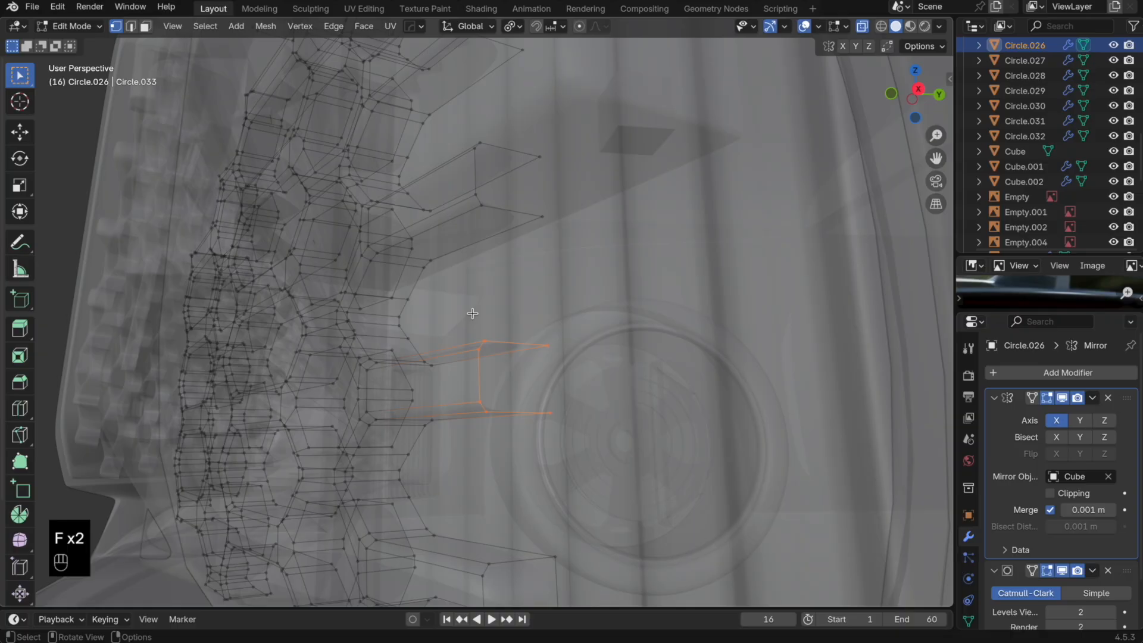
left_click_drag(455, 118, 456, 118)
key("f")
Step: Fill the remaining open outer ends of the upper bars with faces and leave mesh editing
middle_click_drag(473, 120, 561, 428, "shift")
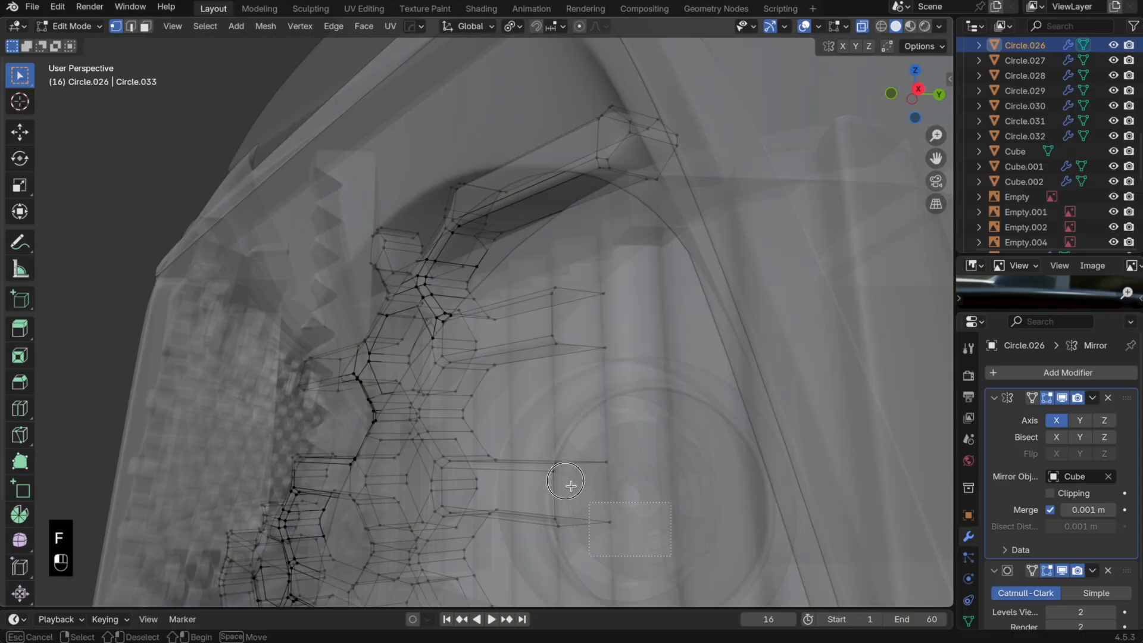
key("f")
key("f")
left_click_drag(547, 290, 548, 288)
key("f")
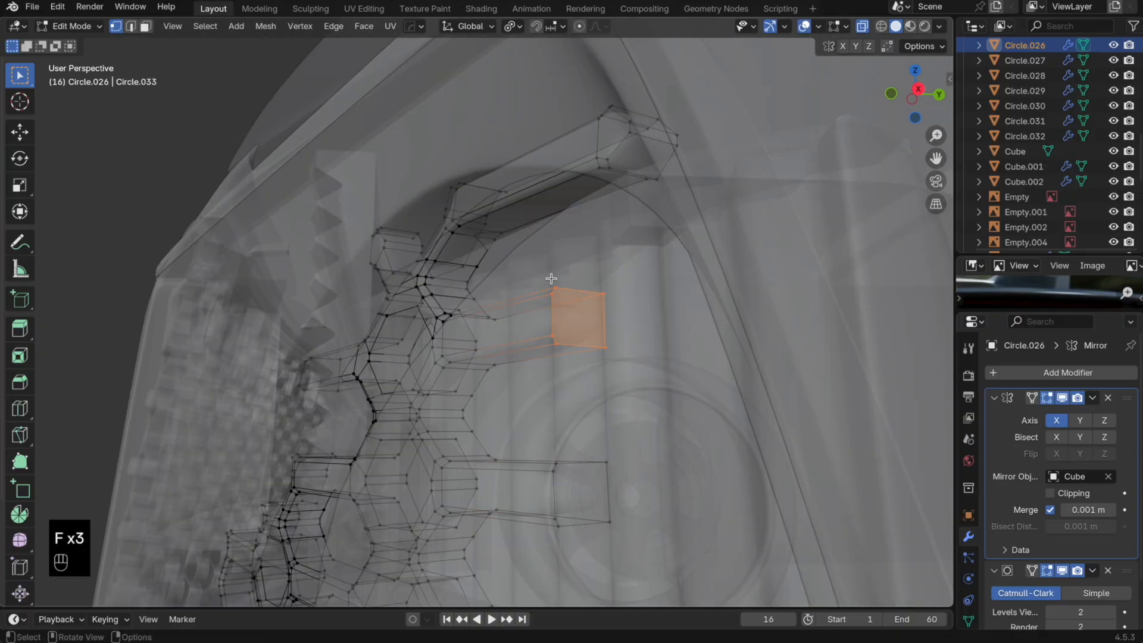
key("alt+z")
key("Tab")
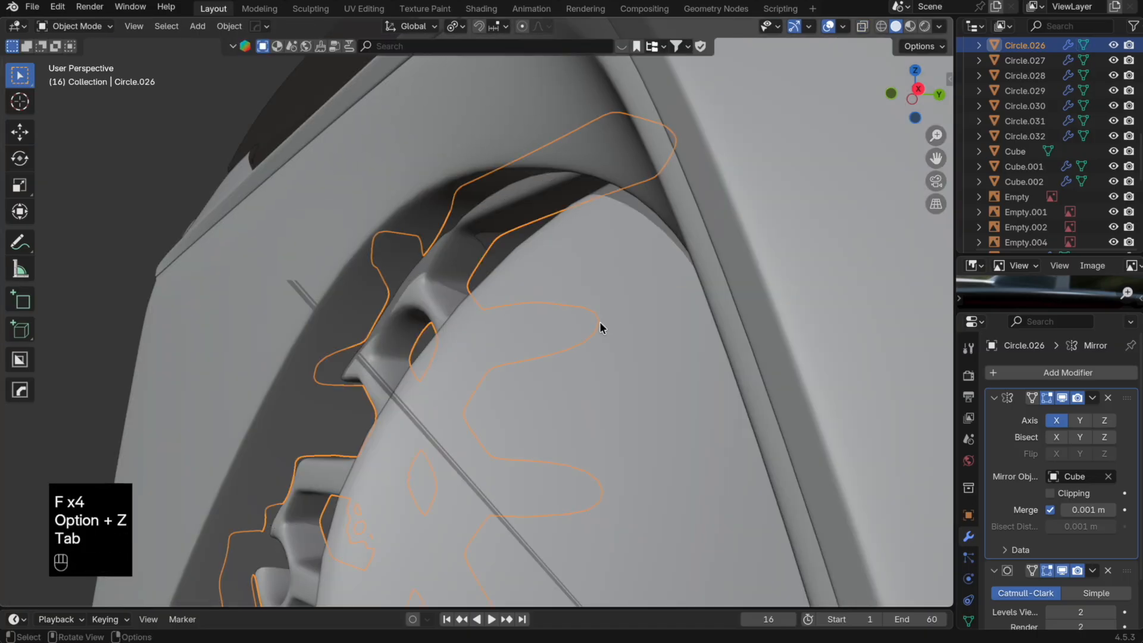
Step: Reopen the intake mesh for editing and close the open inner end of the second bar from the top
key("alt+z")
key("Tab")
scroll(566, 326, "down", 5)
middle_click_drag(506, 326, 537, 329)
scroll(679, 350, "up", 2)
middle_click_drag(684, 350, 644, 356, "shift")
left_click(506, 406, "alt")
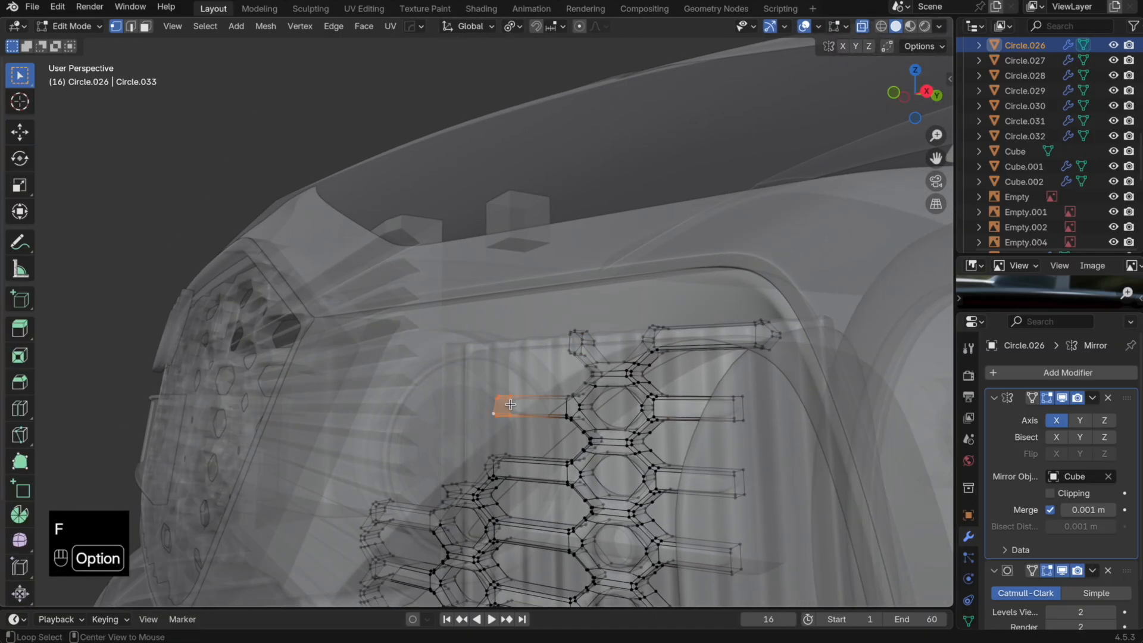
Step: Extrude the open vertical edge between two arms at the mesh's innermost side along X
middle_click_drag(506, 406, 550, 410)
scroll(554, 411, "up", 6)
middle_click_drag(369, 342, 393, 340)
key("e")
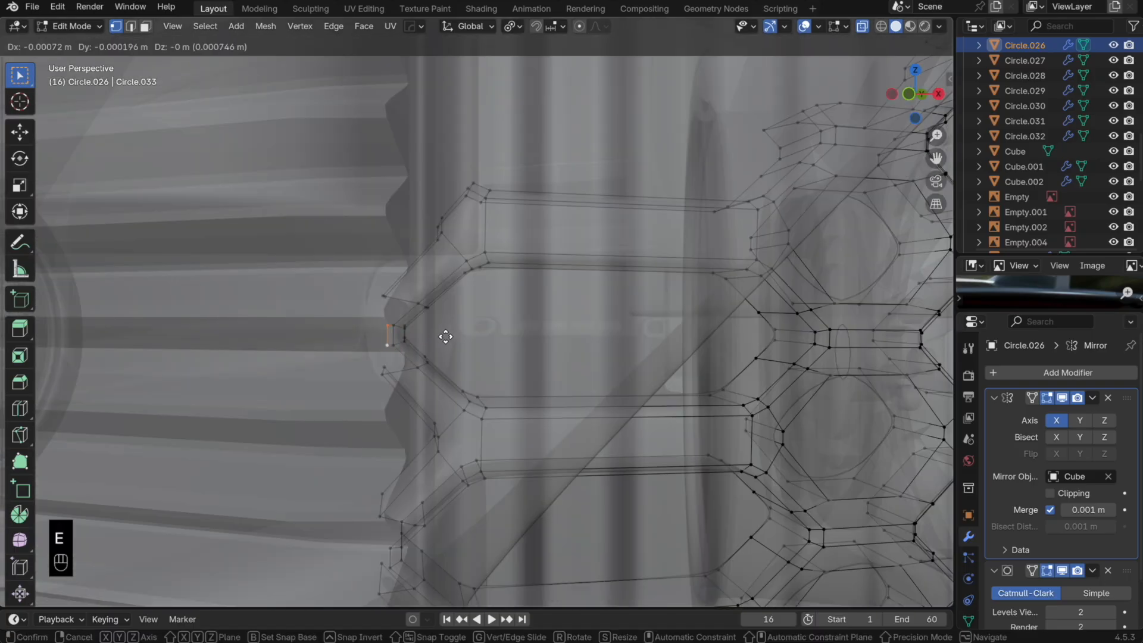
key("x")
left_click(429, 337)
Step: Extrude the new inner edge back along Y, shift it along X and close the open arm ends around it
left_click(381, 322, "alt")
middle_click_drag(381, 322, 331, 339)
key("e")
key("y")
left_click(367, 330)
key("g")
key("x")
left_click(355, 335)
left_click(325, 337, "alt")
left_click(322, 366, "alt")
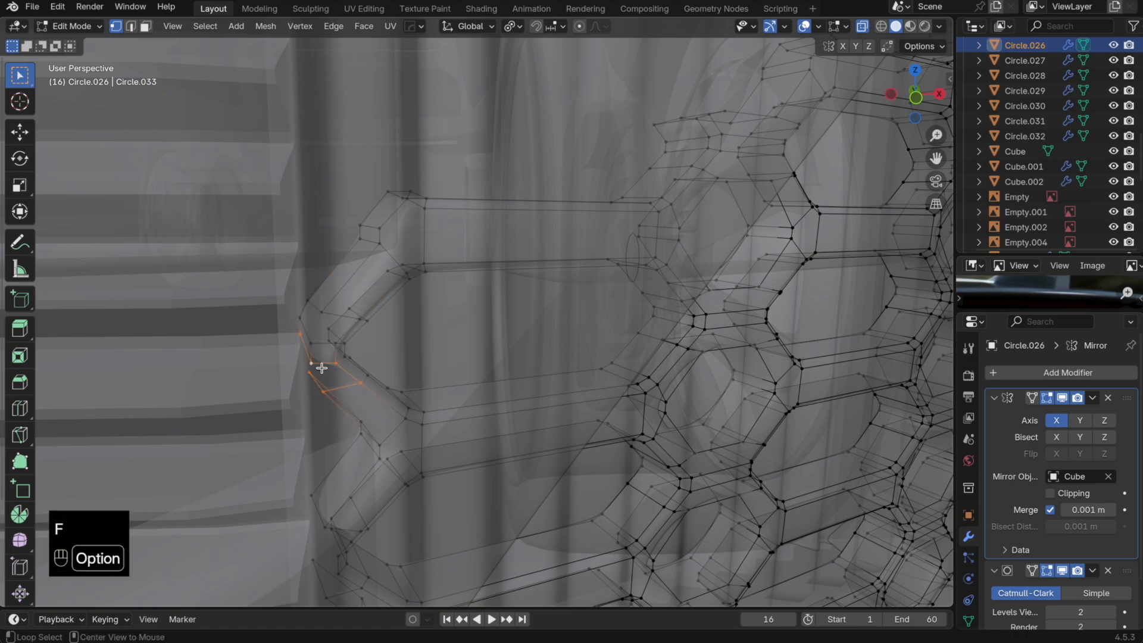
Step: Extrude the next open inner edge below by -0.003563 m along X and about 0.017 m along Y, adjusting its X position
middle_click_drag(398, 350, 408, 292, "shift")
key("e")
key("x")
left_click(383, 298)
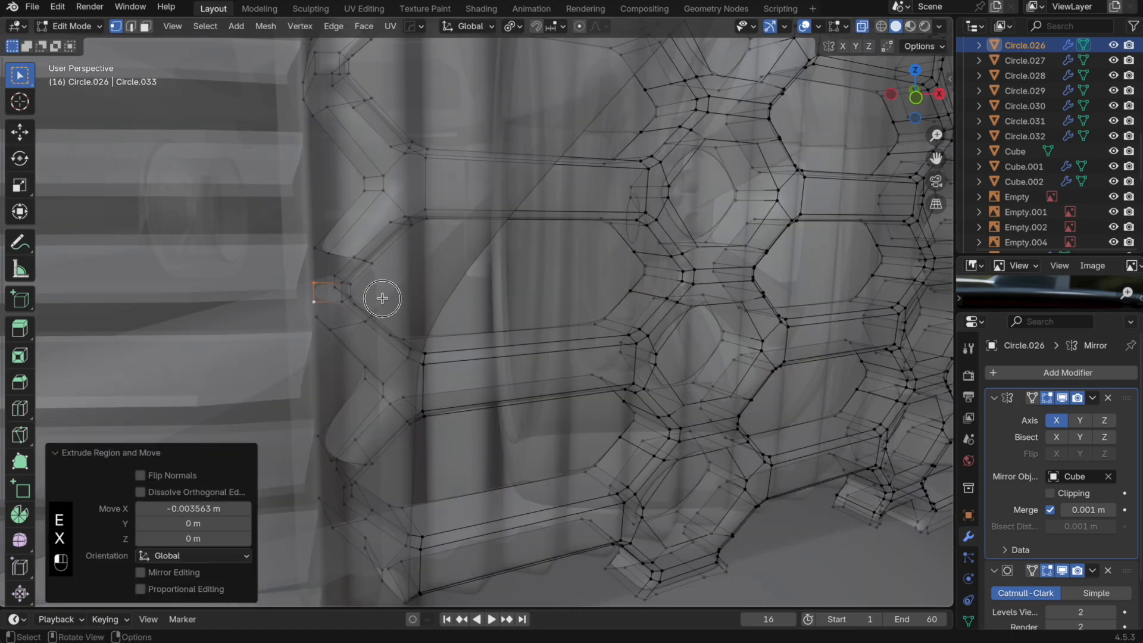
key("e")
key("y")
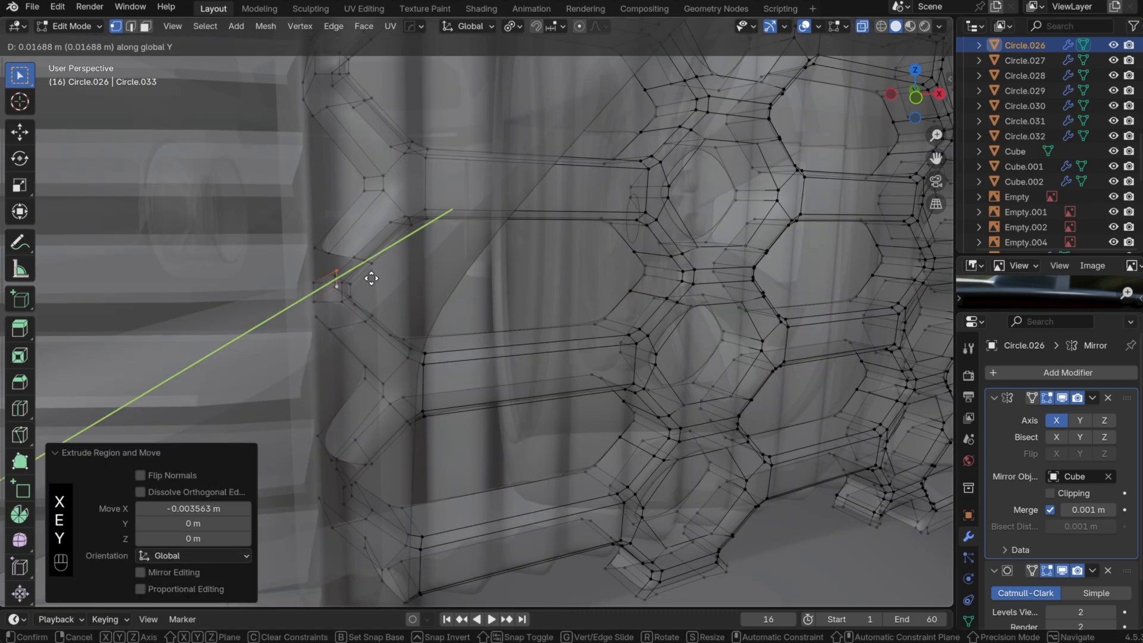
left_click(370, 276)
key("g")
key("x")
left_click(334, 273)
Step: Fill the open arm ends above and below this extruded edge with faces and undo the accidental command
left_click(381, 286, "alt")
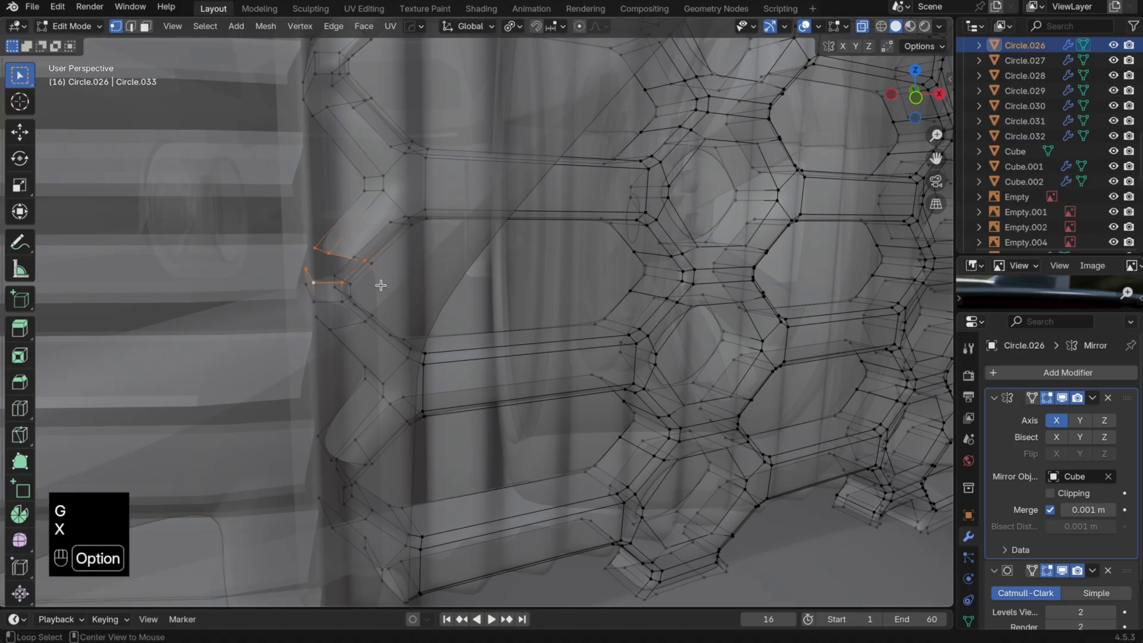
left_click(327, 303)
mouse_move(347, 314)
middle_mouse_down("shift")
mouse_move(409, 351)
mouse_move(357, 319)
middle_mouse_up("shift")
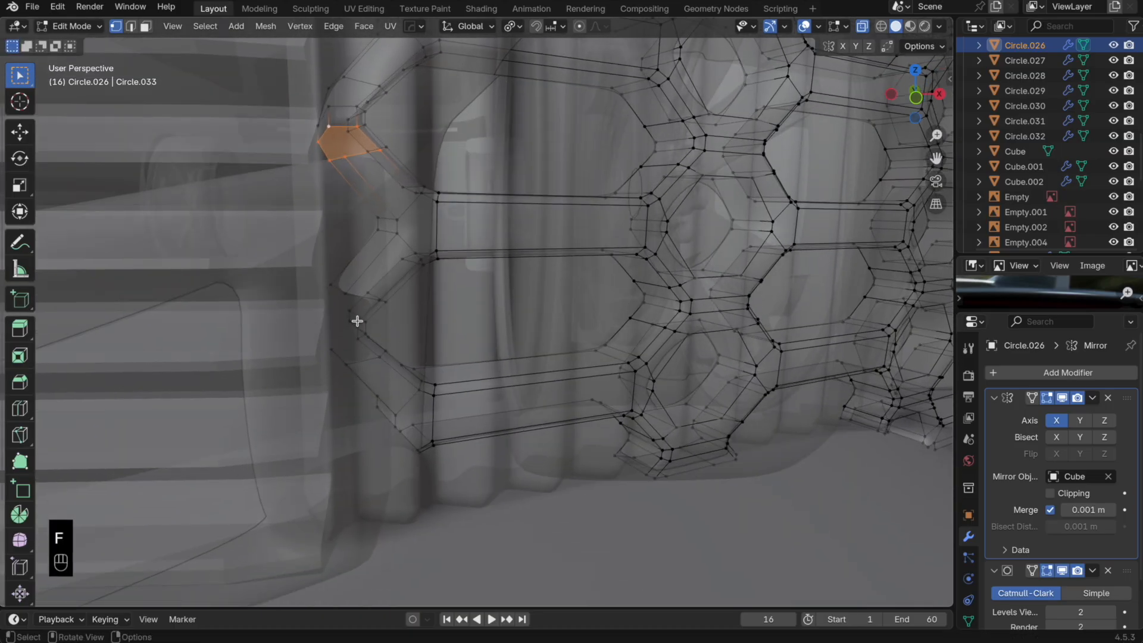
key("d")
key("super+z")
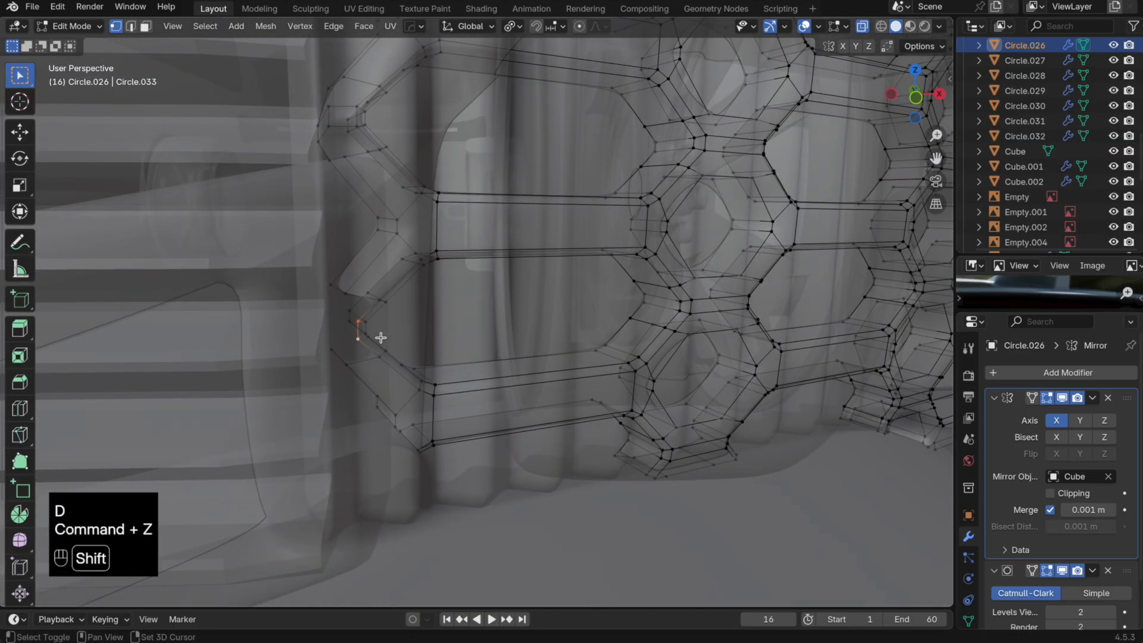
Step: Extrude the lowest open inner edge along X and 0.016625 m back along Y, then shift it along X
key("e")
key("x")
left_click(418, 334)
key("e")
key("y")
left_click(417, 316)
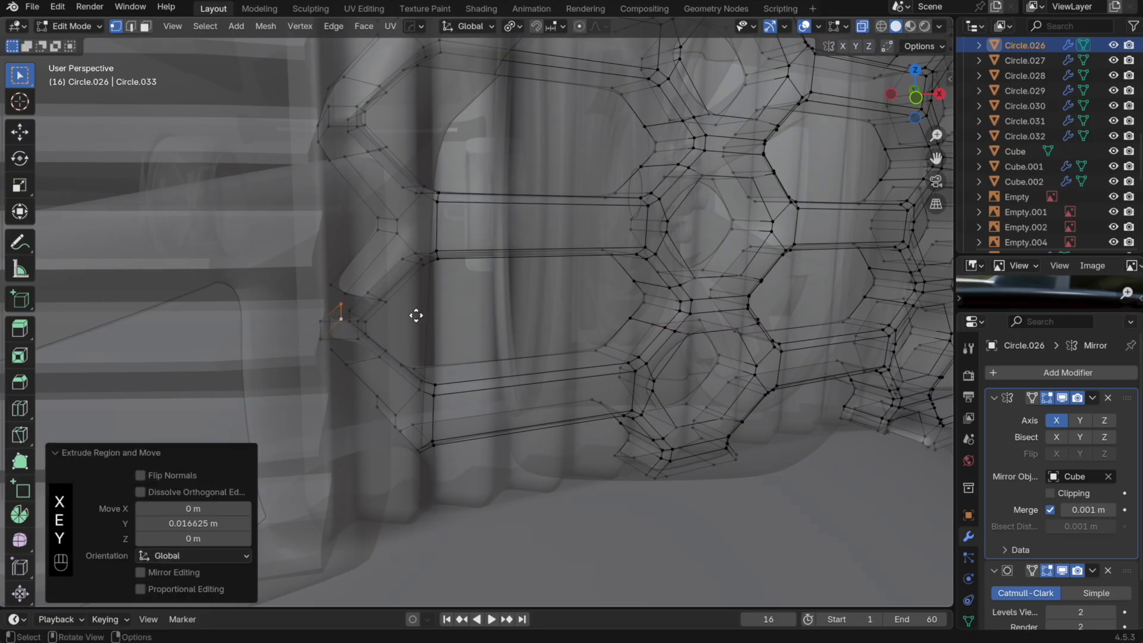
key("g")
key("x")
double_click(389, 319)
Step: Fill the remaining open arm ends at the mesh's inner lower corner with faces
key("f")
left_click(346, 350, "alt")
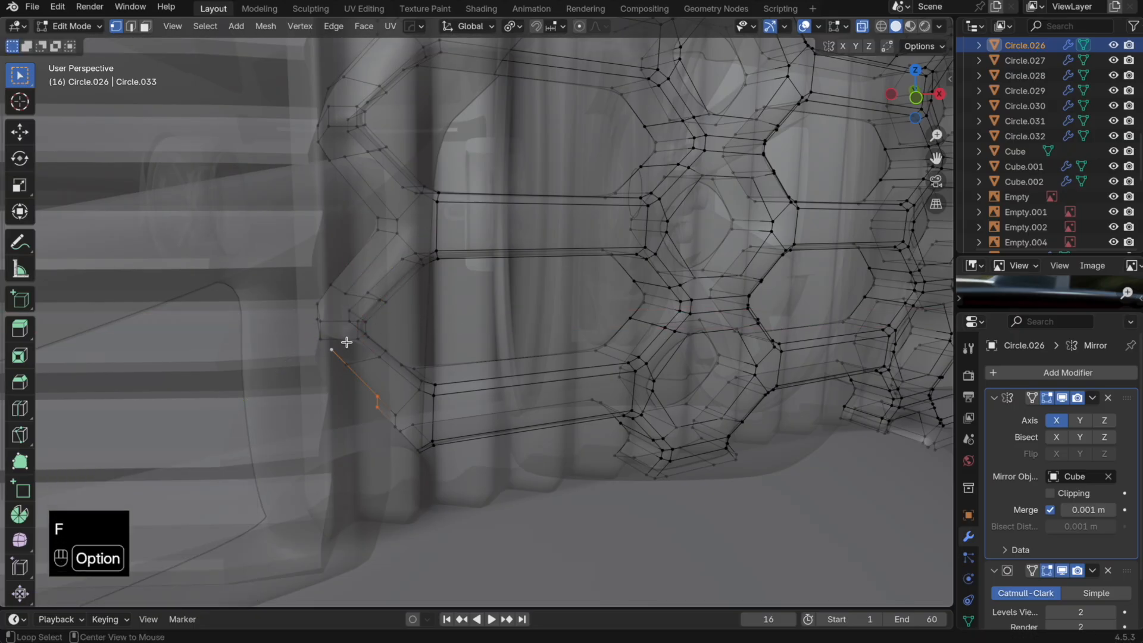
key("f")
middle_click_drag(347, 340, 385, 435)
left_click(397, 429, "alt")
key("f")
scroll(397, 430, "down", 8)
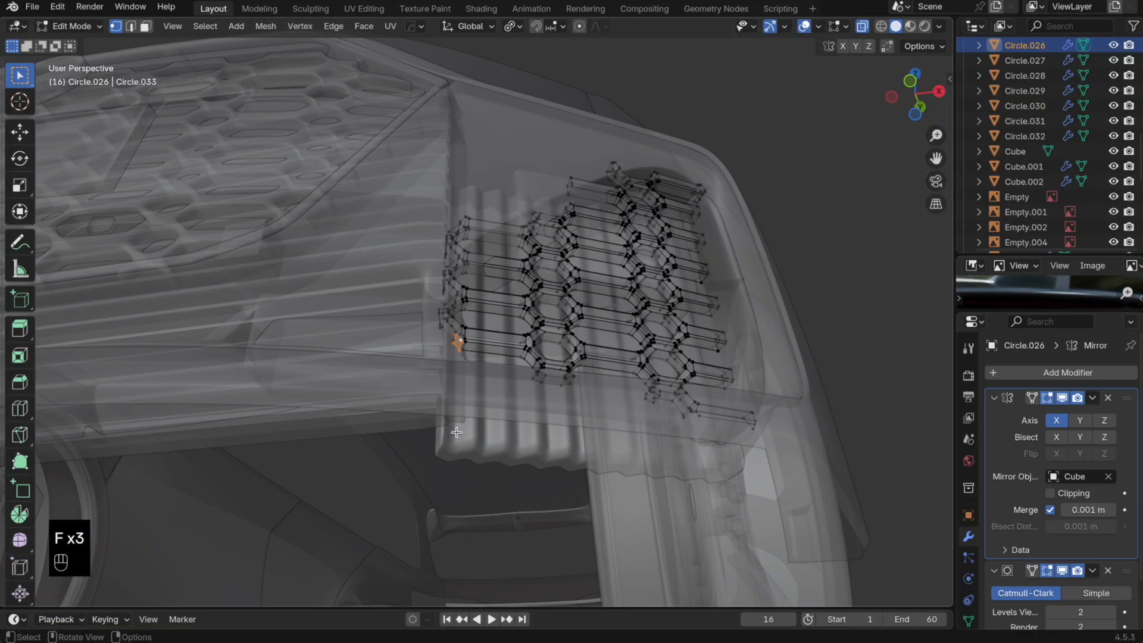
Step: Move the two lower outer arm ends of the intake's honeycomb mesh 0.004476 m along X toward the side blade
key("Tab")
key("alt+z")
scroll(556, 421, "up", 5)
key("Tab")
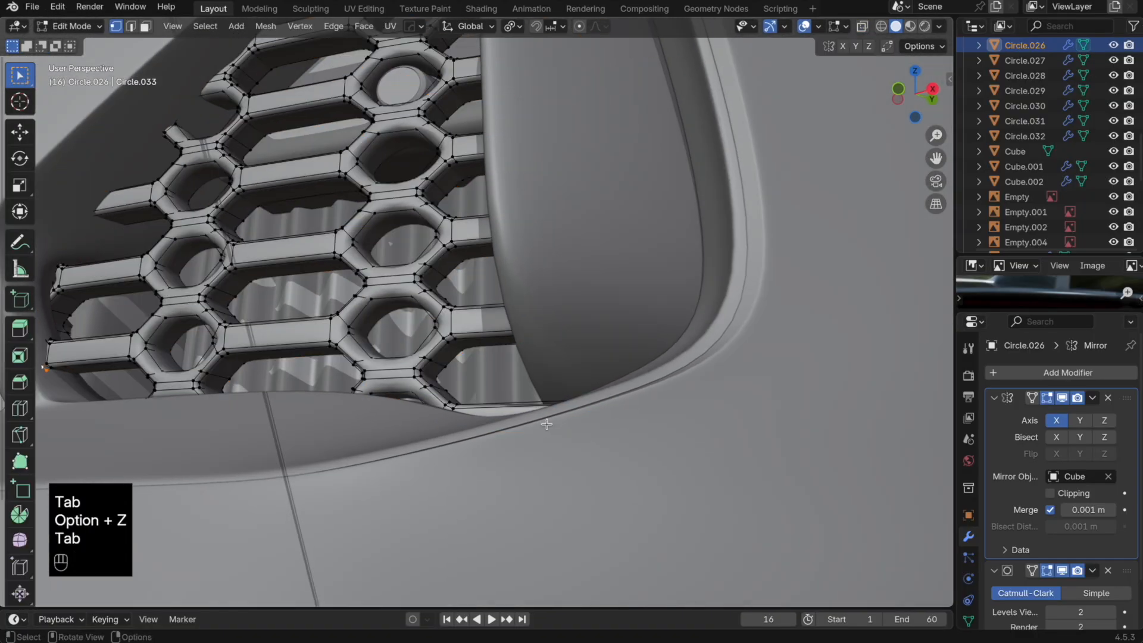
key("alt+z")
middle_click_drag(478, 420, 498, 403)
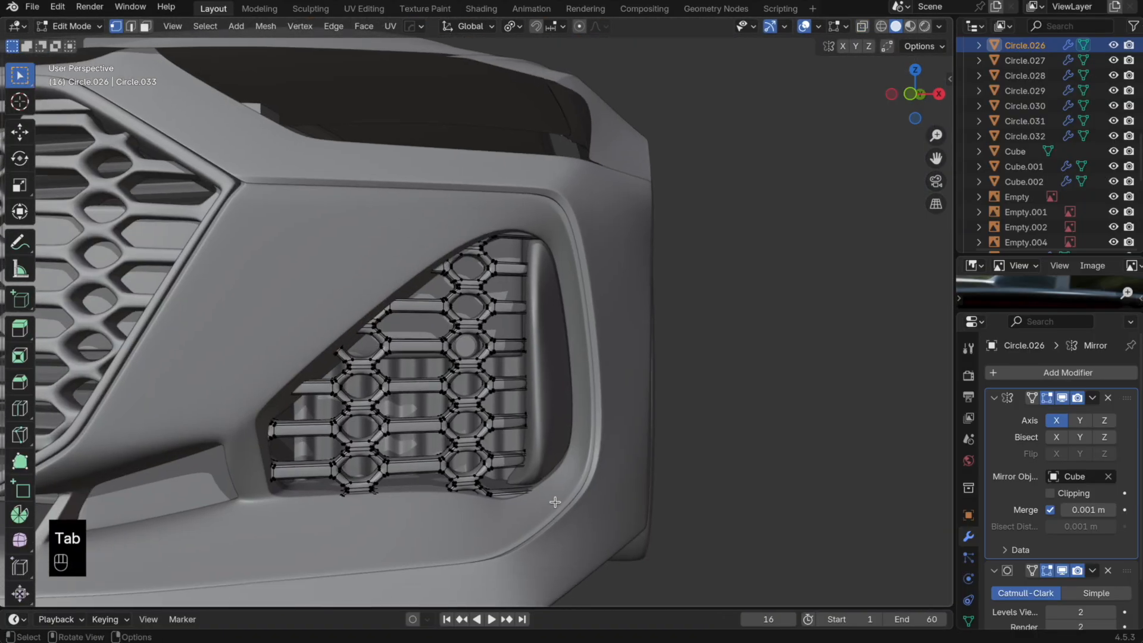
key("super+r")
right_click(522, 465)
key("alt+z")
left_click(518, 450, "shift")
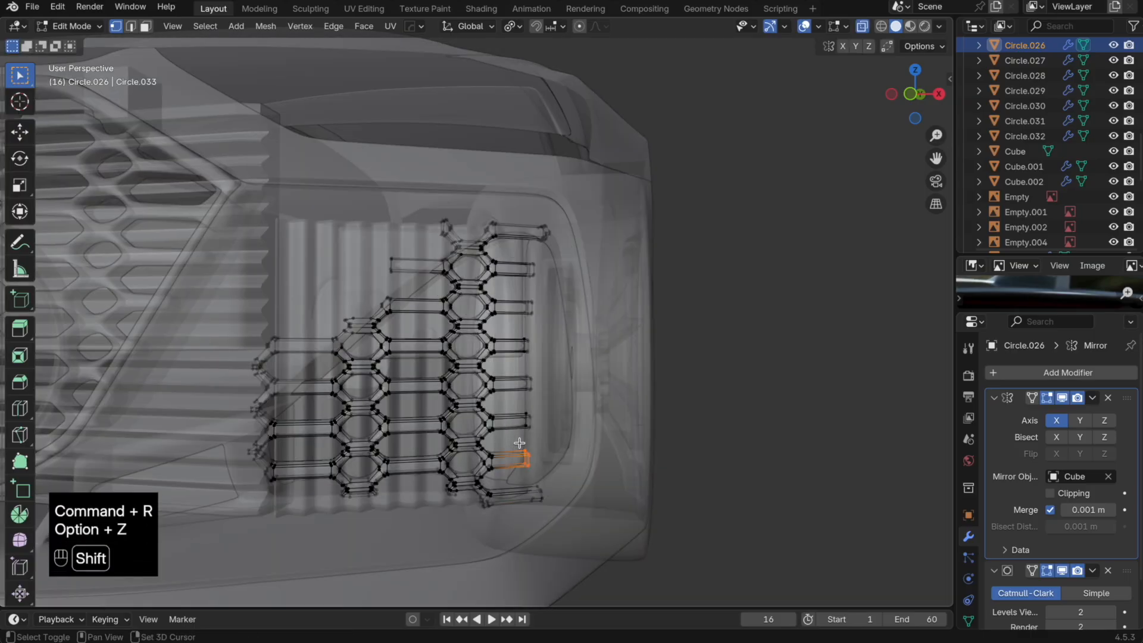
left_click_drag(518, 412, 517, 410, "shift")
key("alt+z")
key("g")
key("x")
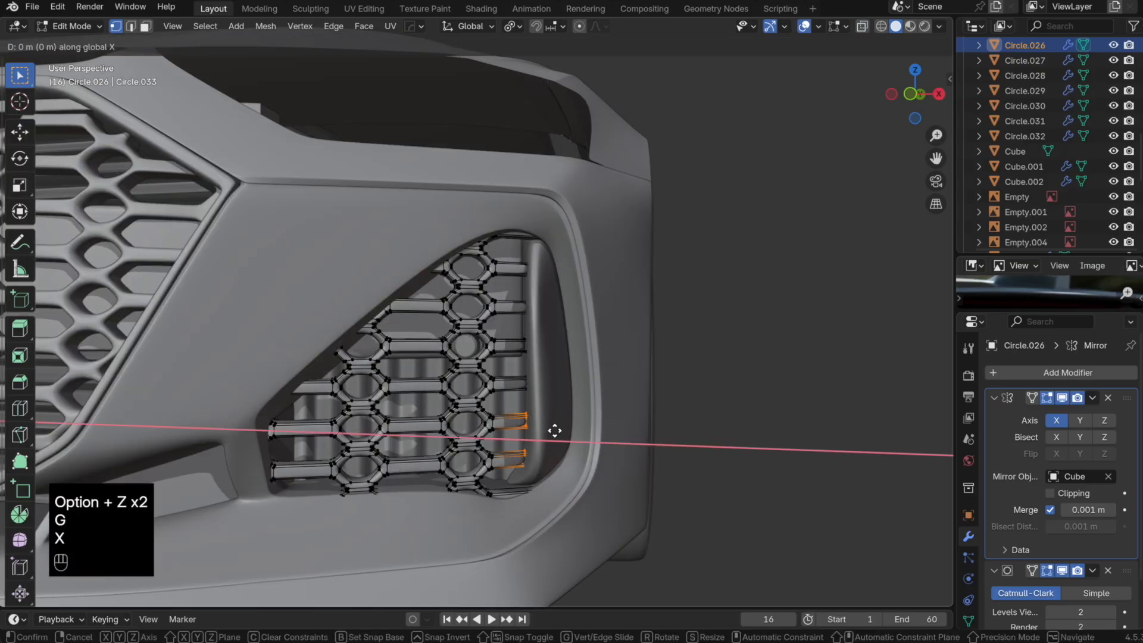
left_click(561, 428)
Step: Shift the next outer arm end above those two along X toward the side blade
key("alt+z")
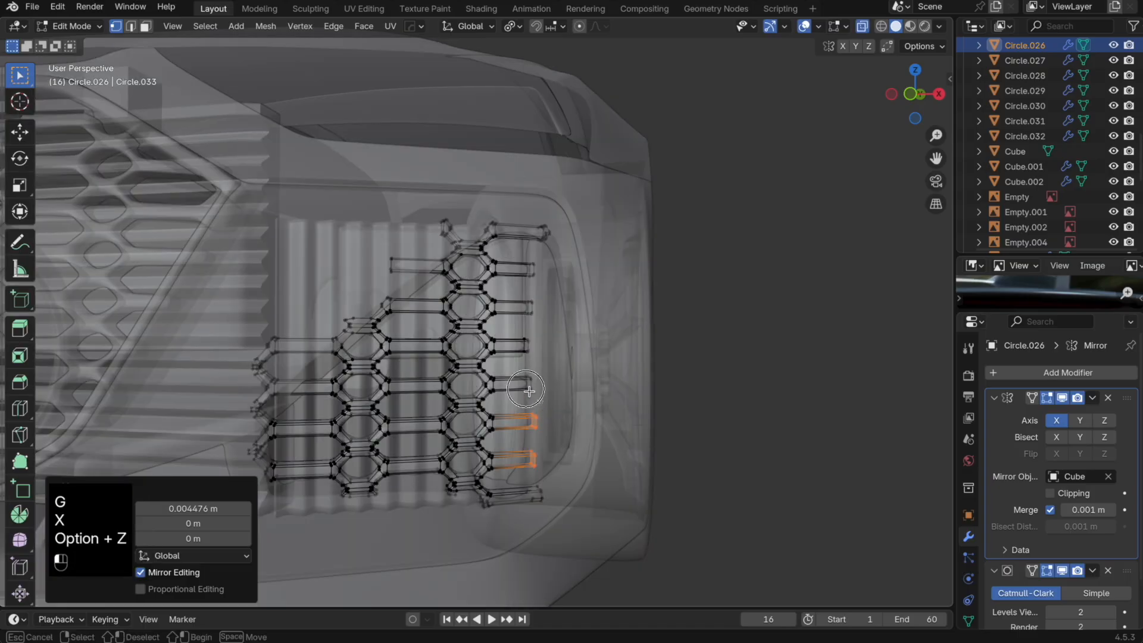
key("alt+z")
key("g")
key("x")
left_click(588, 369)
Step: Extrude the stub beneath the inner bottom honeycomb cell by 0.00359 m along its normal and recalculate all of the mesh's normals
key("alt+z")
scroll(472, 416, "up", 8)
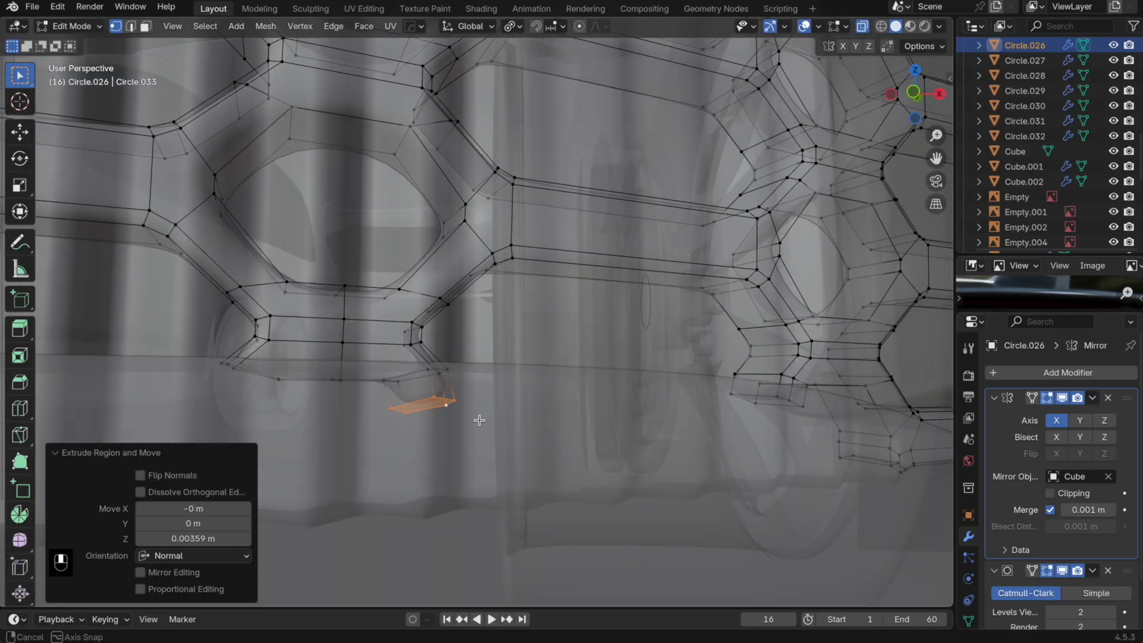
key("a")
key("shift+n")
Step: Leave mesh editing, reveal all hidden objects of the car and save the file incrementally
key("tab")
key("alt+z")
key("alt+h")
scroll(649, 449, "down", 8)
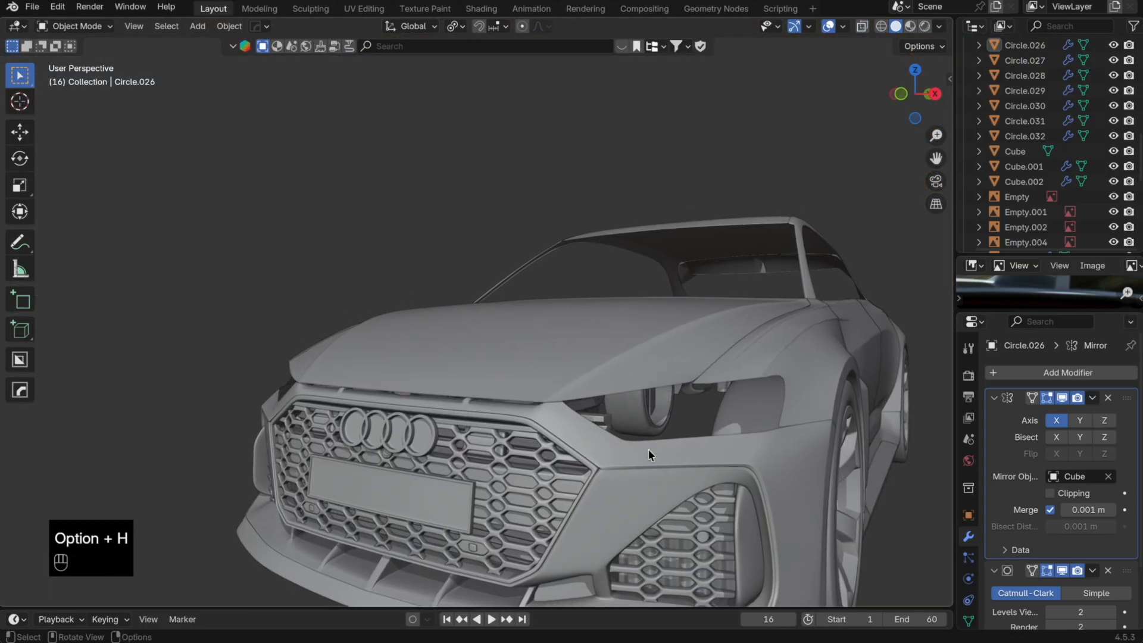
middle_click_drag(648, 448, 682, 400)
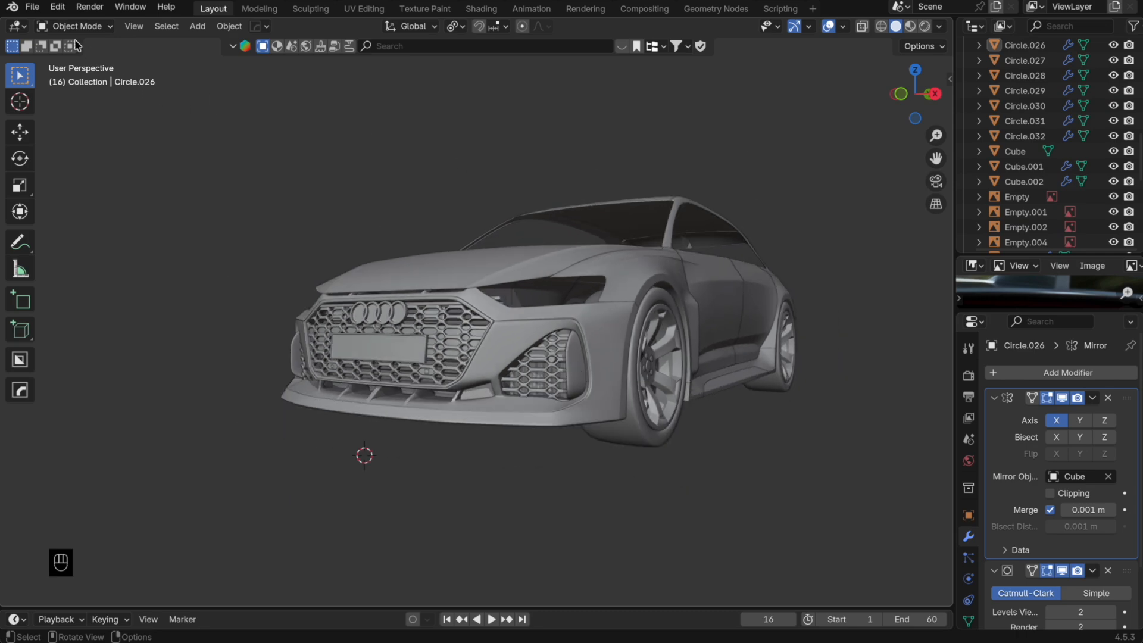
left_click(32, 7)
left_click(113, 152)
Step: Duplicate the bumper's edge loop around the side air intake opening in place and separate it into its own object
scroll(551, 363, "up", 4)
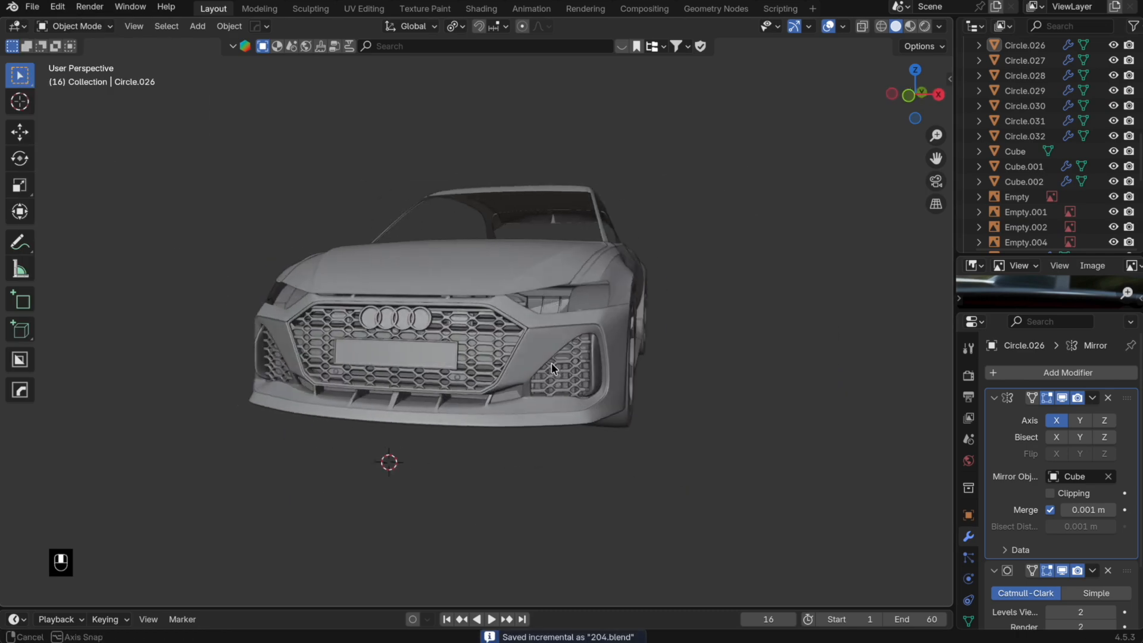
middle_click_drag(549, 362, 539, 321)
left_click(532, 323)
scroll(528, 324, "up", 4)
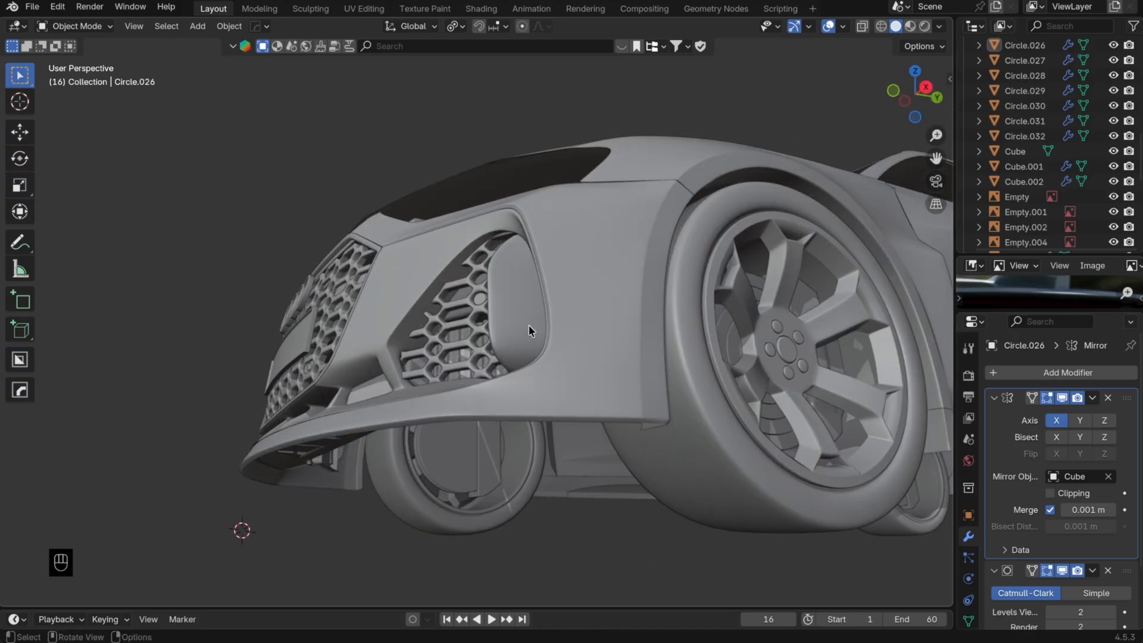
key("Tab")
key("alt+z")
key("alt+z")
key("2")
key("alt+z")
key("alt+z")
key("shift+d")
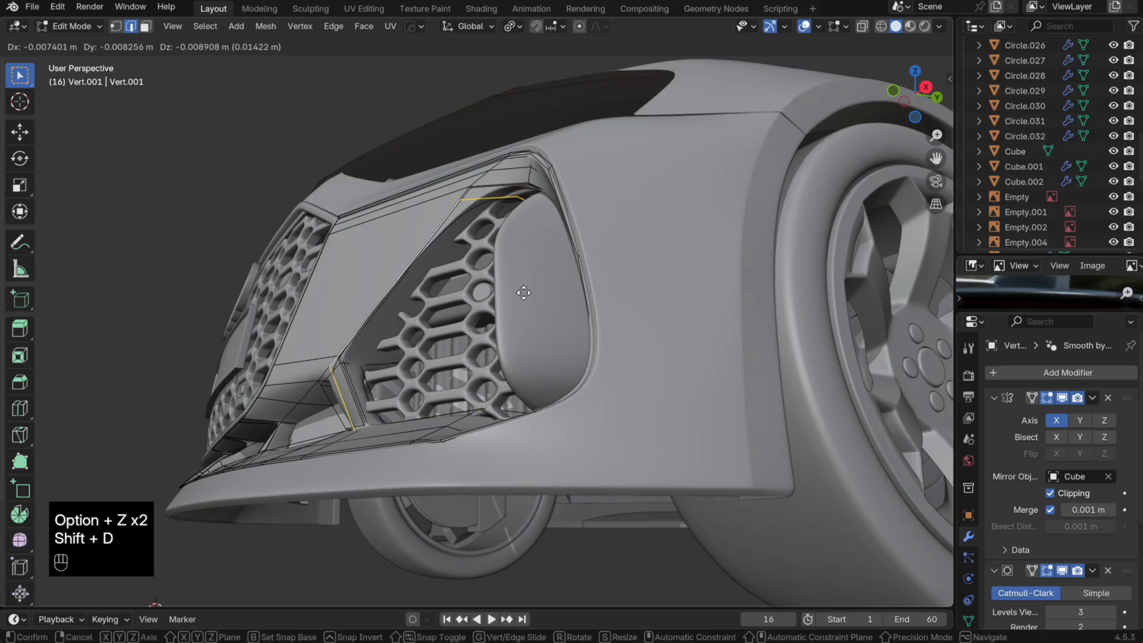
right_click(532, 293)
key("p")
left_click(573, 289)
key("Tab")
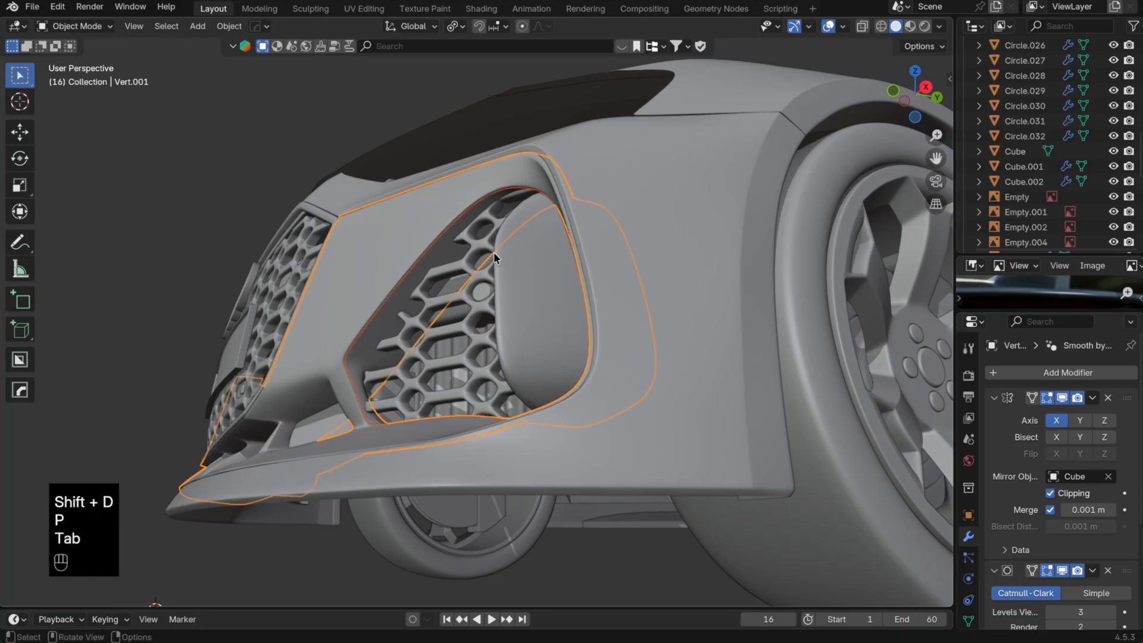
Step: Extrude the whole separated intake loop in place and scale the new edges to 0.952 to form a rim
key("Tab")
key("a")
middle_click_drag(543, 255, 544, 381)
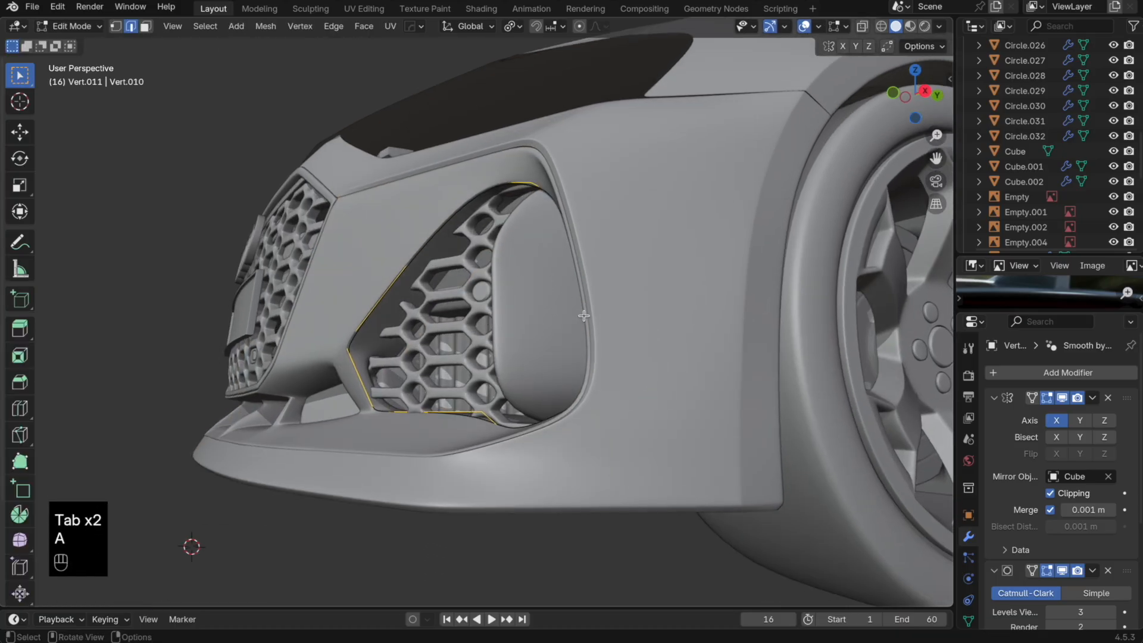
key("e")
left_click(583, 329)
key("s")
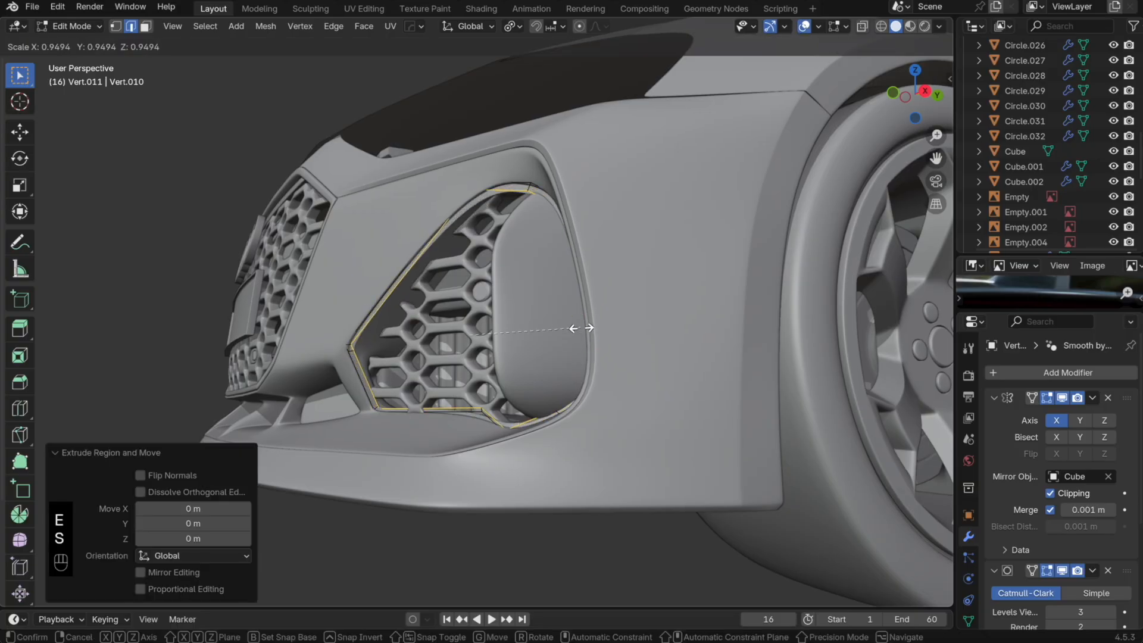
left_click(581, 325)
Step: Extrude the rim's inner edge about 0.008 m and its outer edge 0.006816 m back along Y
key("e")
key("y")
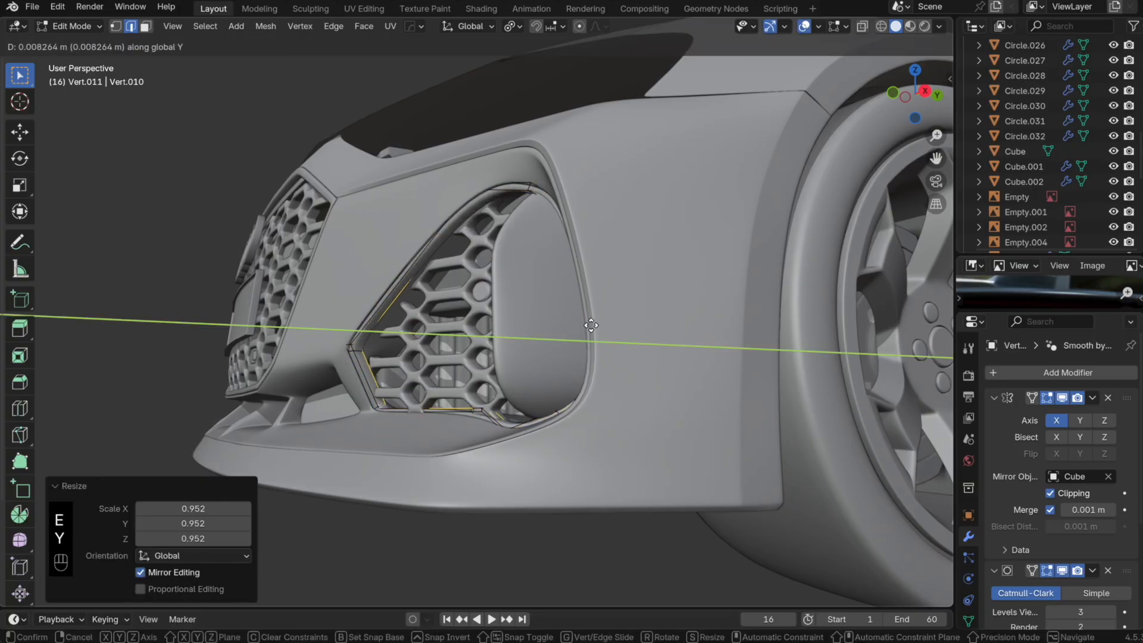
left_click(593, 325)
key("alt+z")
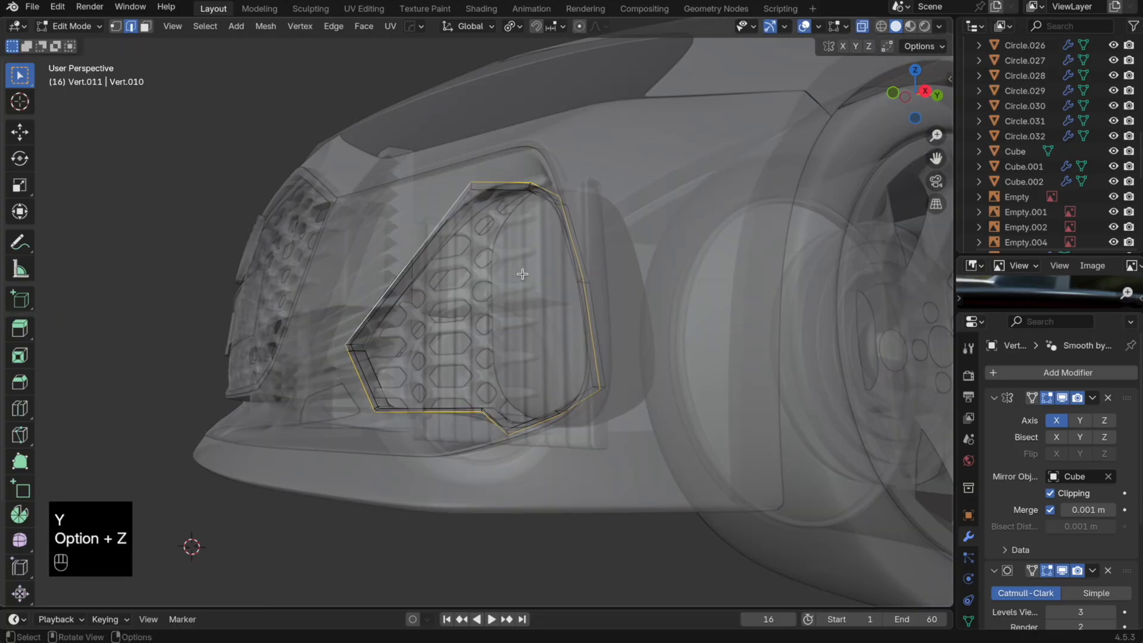
key("e")
key("y")
left_click(525, 269)
key("alt+z")
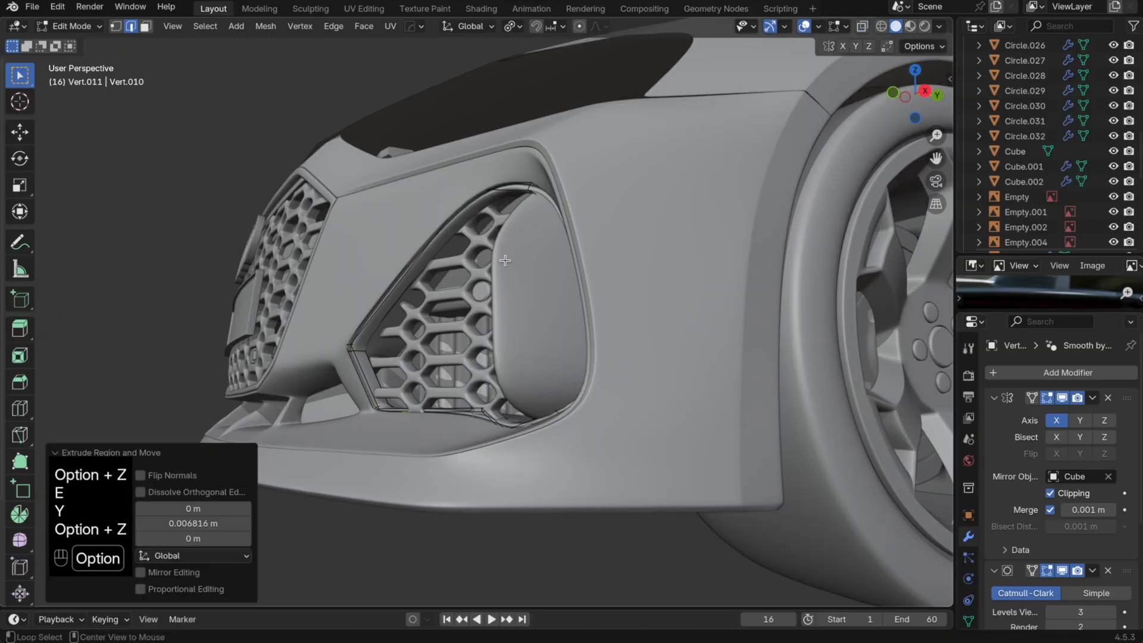
Step: Select the entire intake rim and scale it slightly to fit the opening
key("Tab")
key("Tab")
key("a")
key("s")
left_click(602, 260)
key("Tab")
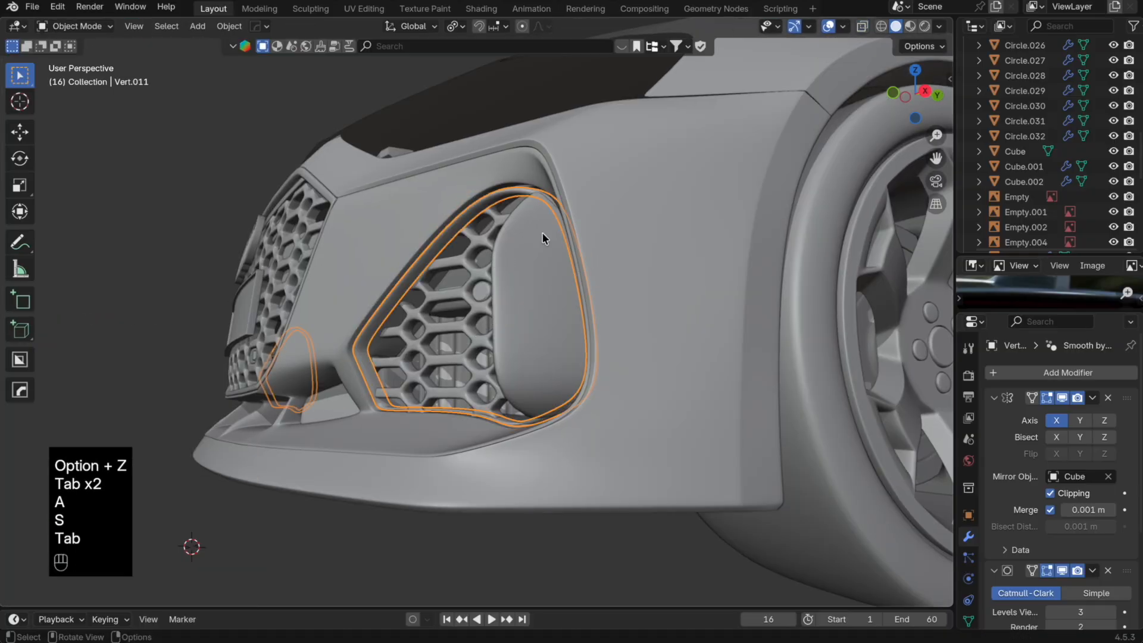
Step: Add an edge loop around the intake rim, sliding it close to the rim's outer edge
key("Tab")
key("super+r")
left_click(528, 190)
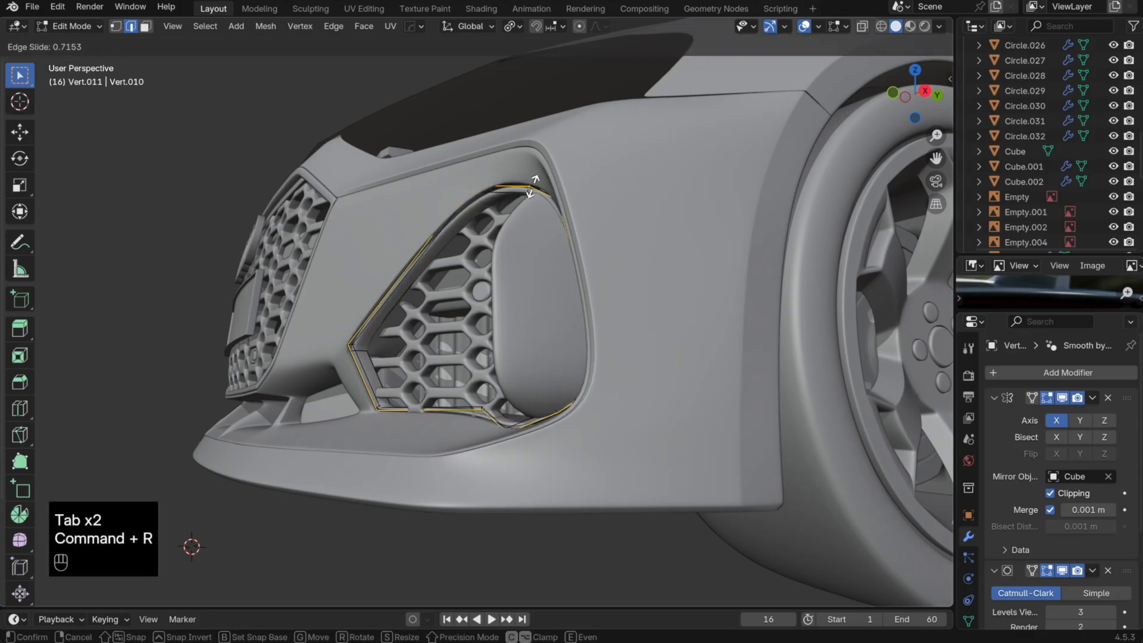
left_click(534, 189)
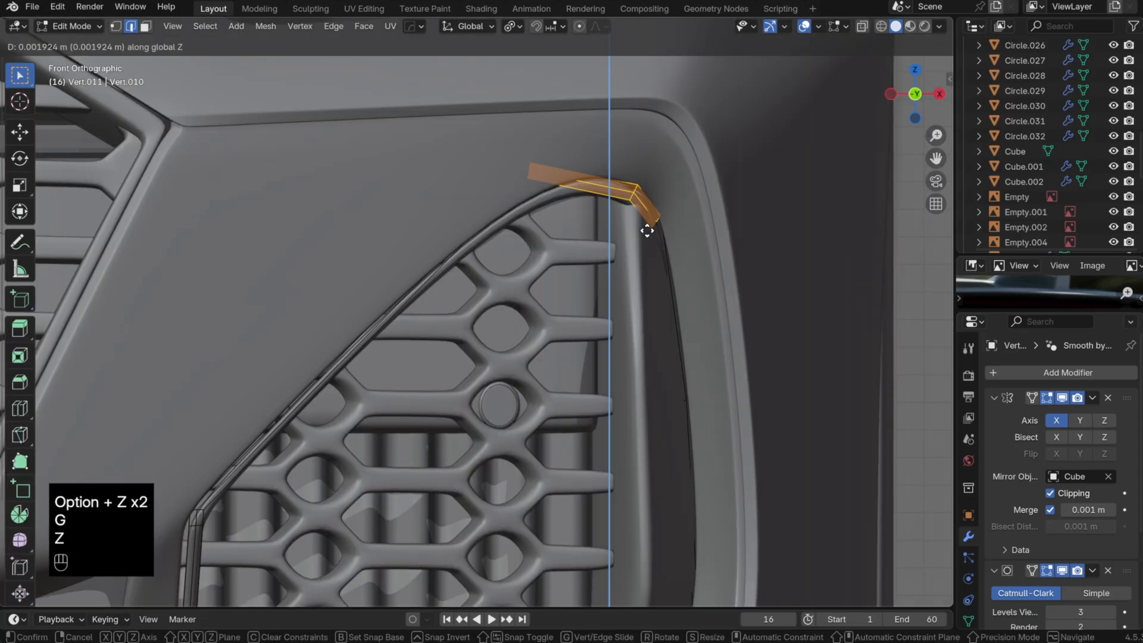
Step: Scale the whole intake rim by 1.015 in front view to match the bumper opening
key("Tab")
middle_click_drag(528, 311, 595, 267, "shift")
key("Tab")
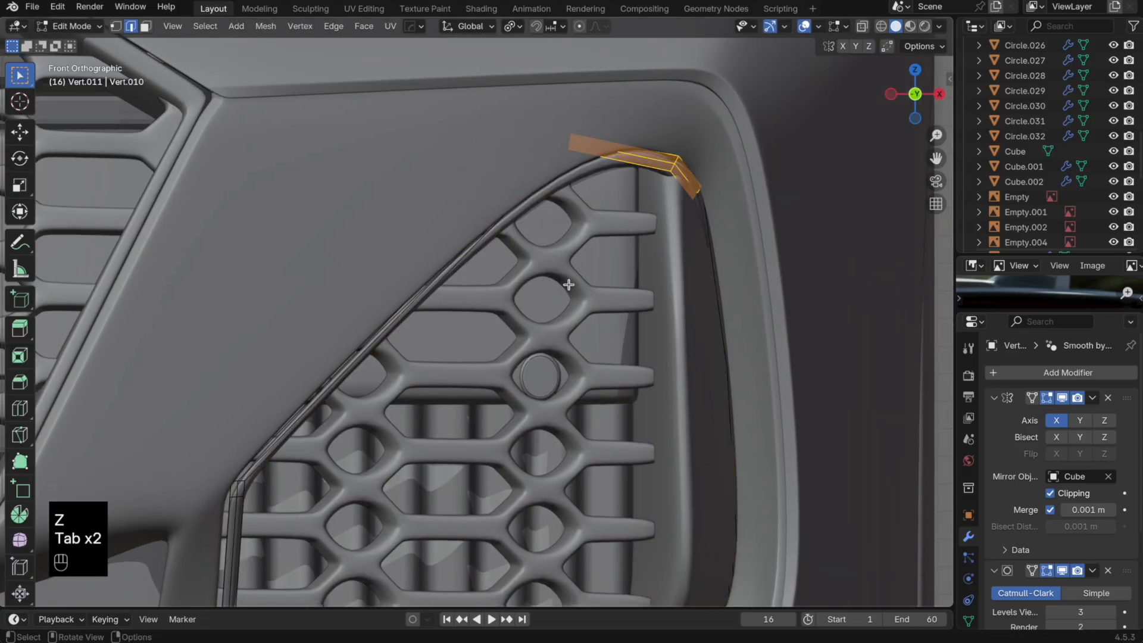
key("a")
key("s")
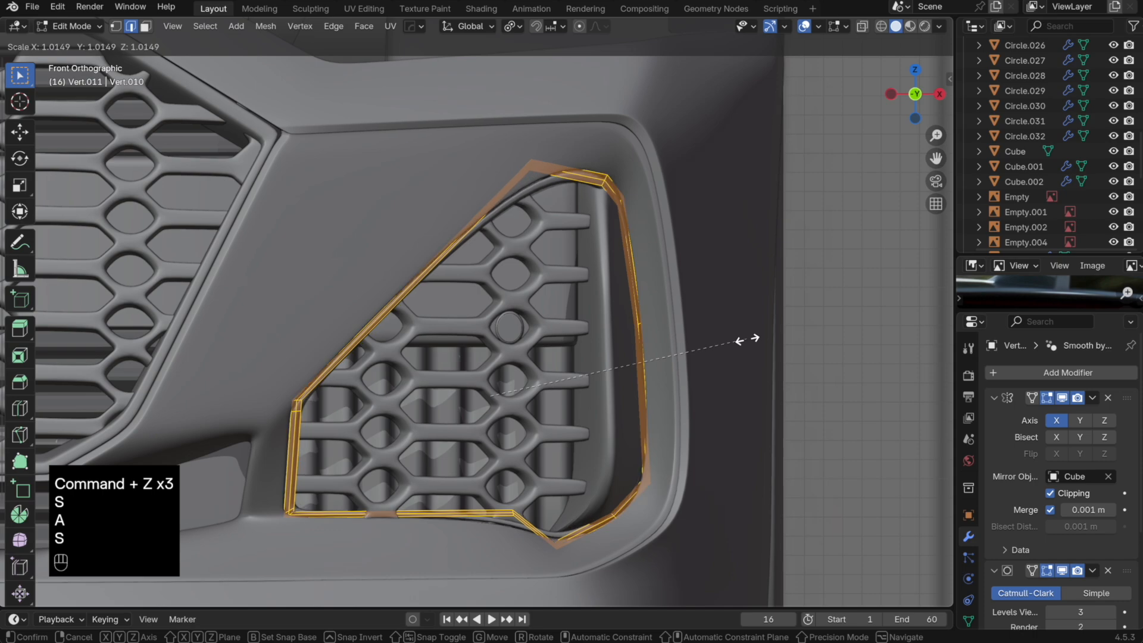
left_click(748, 337)
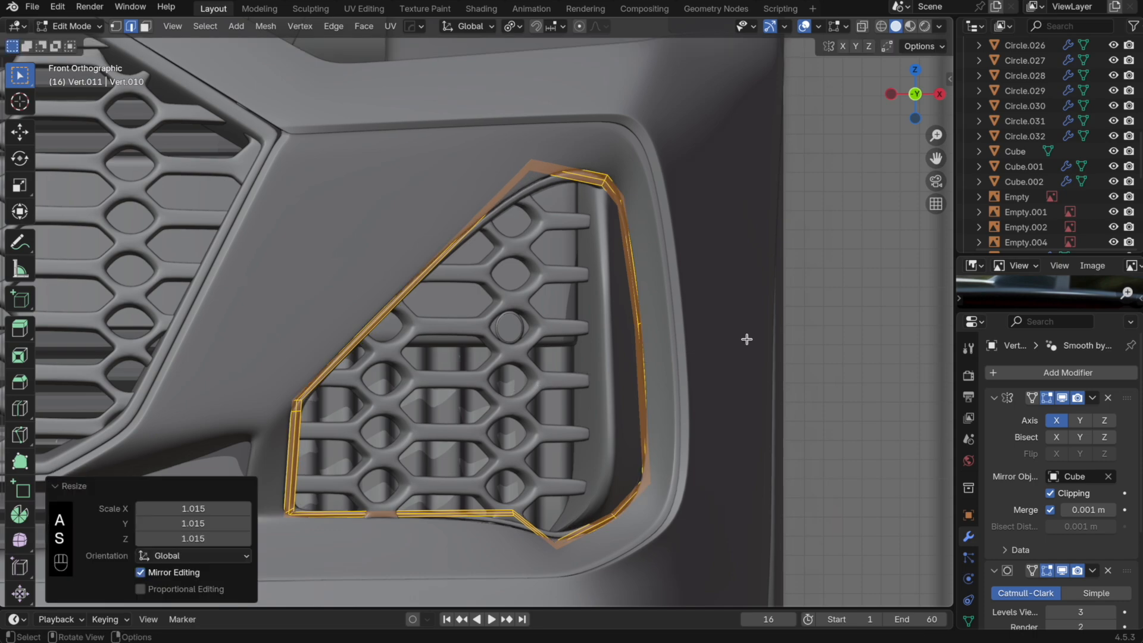
Step: Scale the rim's inner edge loop to 0.979
key("Tab")
key("Tab")
key("alt+z")
key("s")
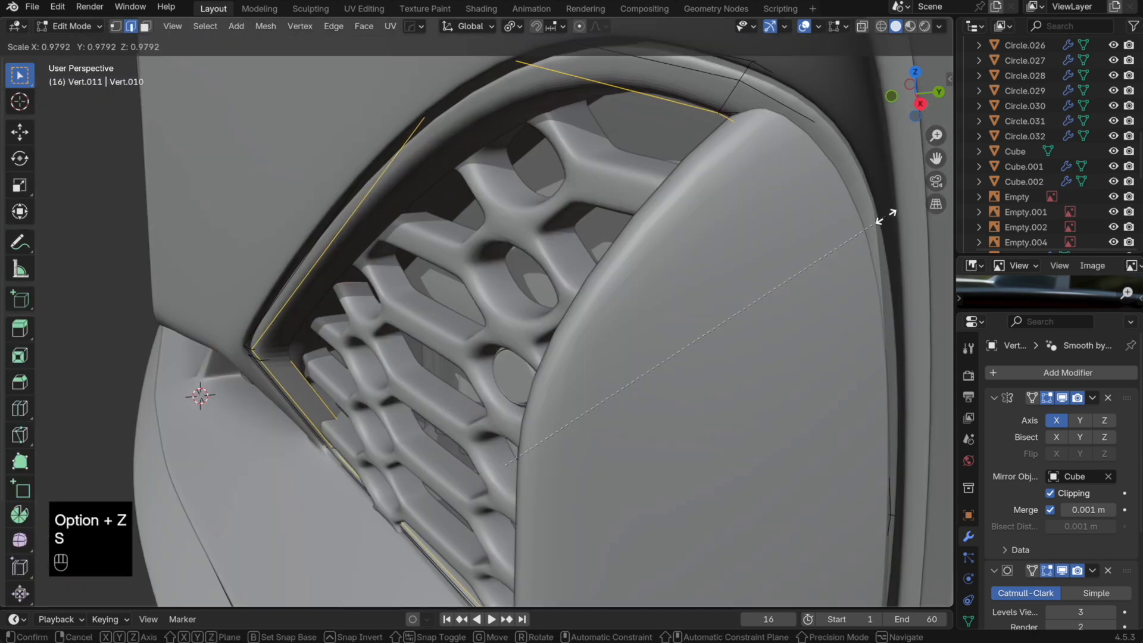
left_click(886, 218)
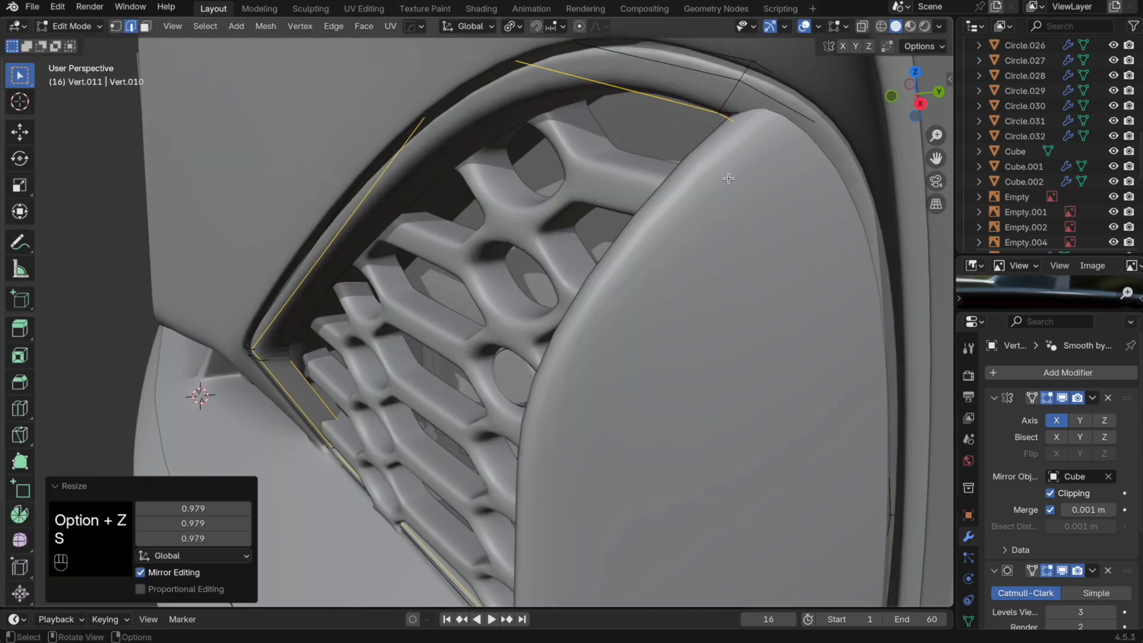
key("Tab")
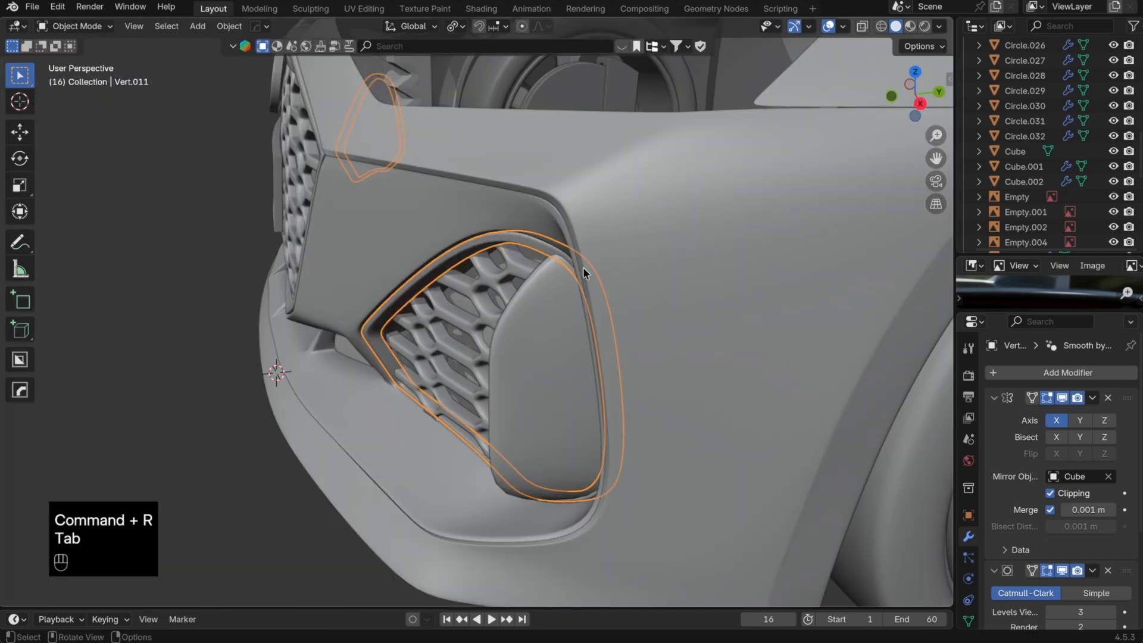
Step: Move the honeycomb stubs beneath the inner bottom cell about 0.003 m back along Y
middle_click_drag(584, 273, 552, 290)
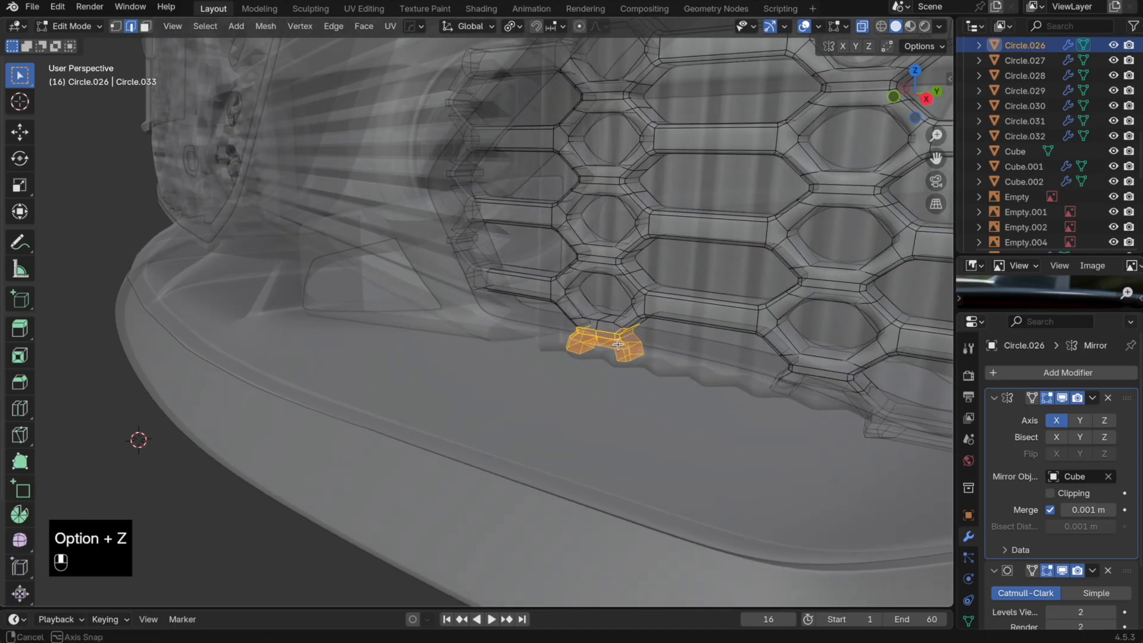
scroll(595, 339, "up", 3)
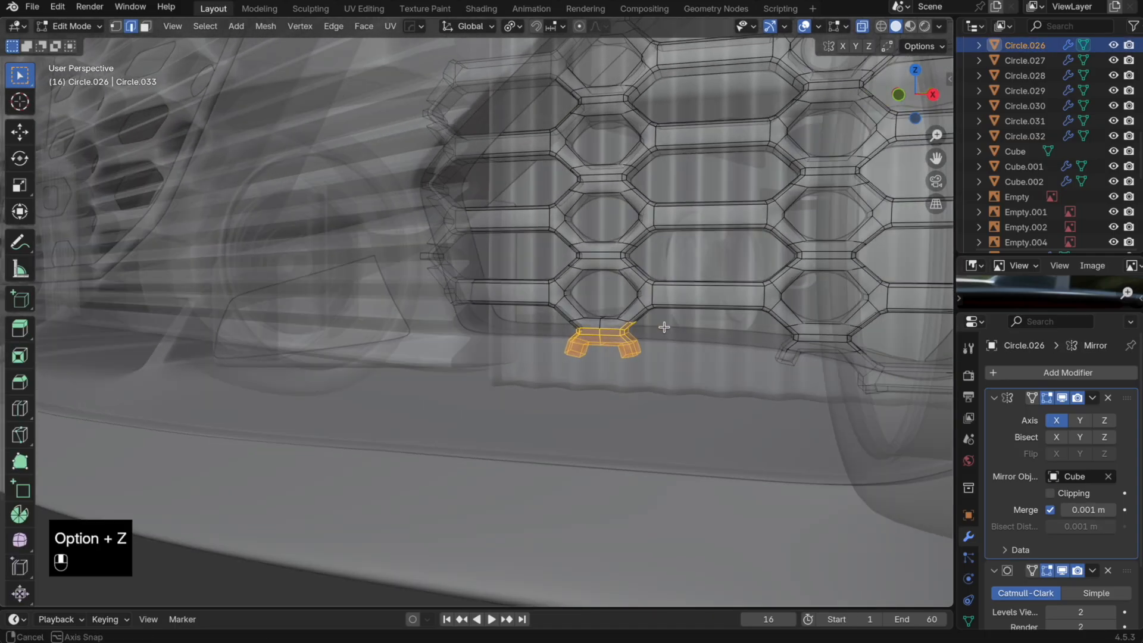
left_click_drag(696, 391, 550, 321)
key("g")
key("y")
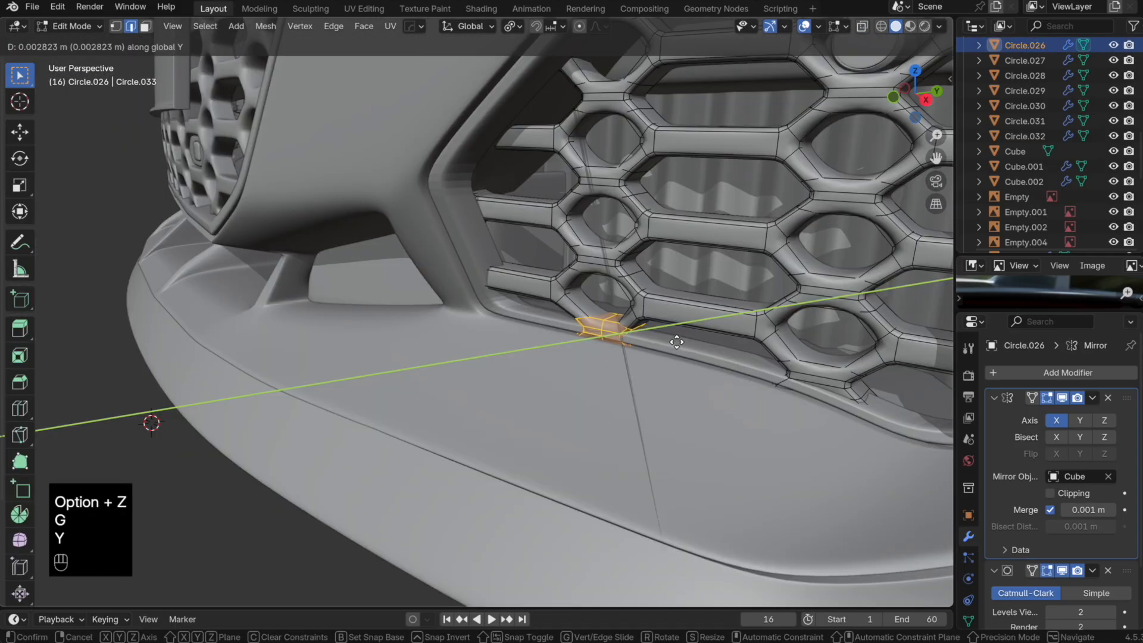
left_click(679, 340)
key("Tab")
Step: Move the vertices along the intake rim's lower edge about 0.011 m forward along Y
scroll(667, 339, "up", 3)
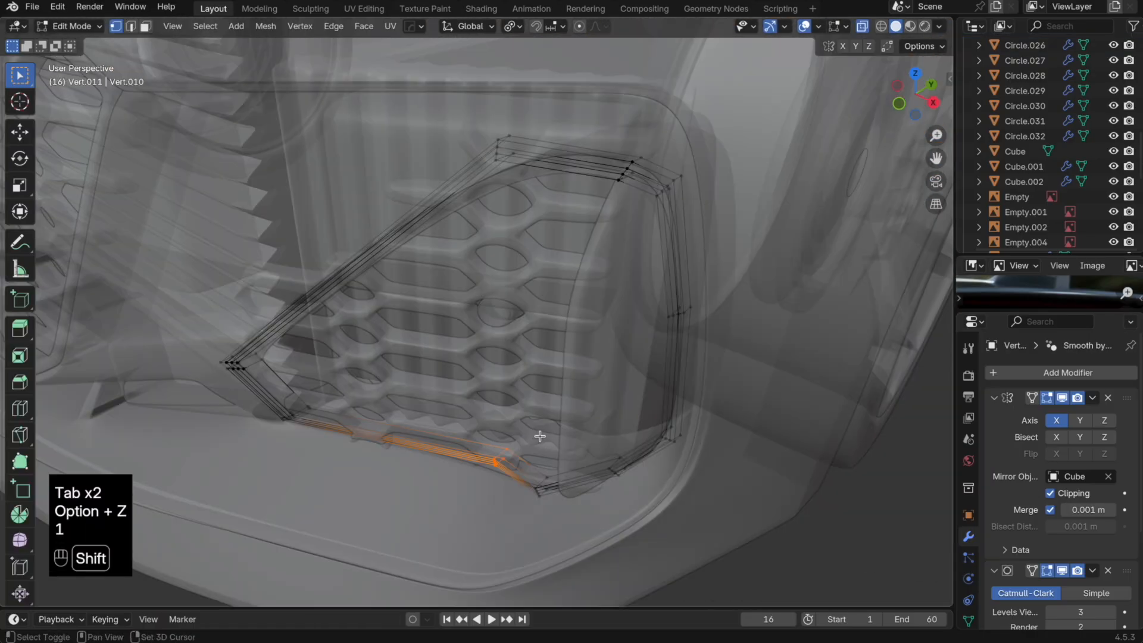
key("alt+z")
key("g")
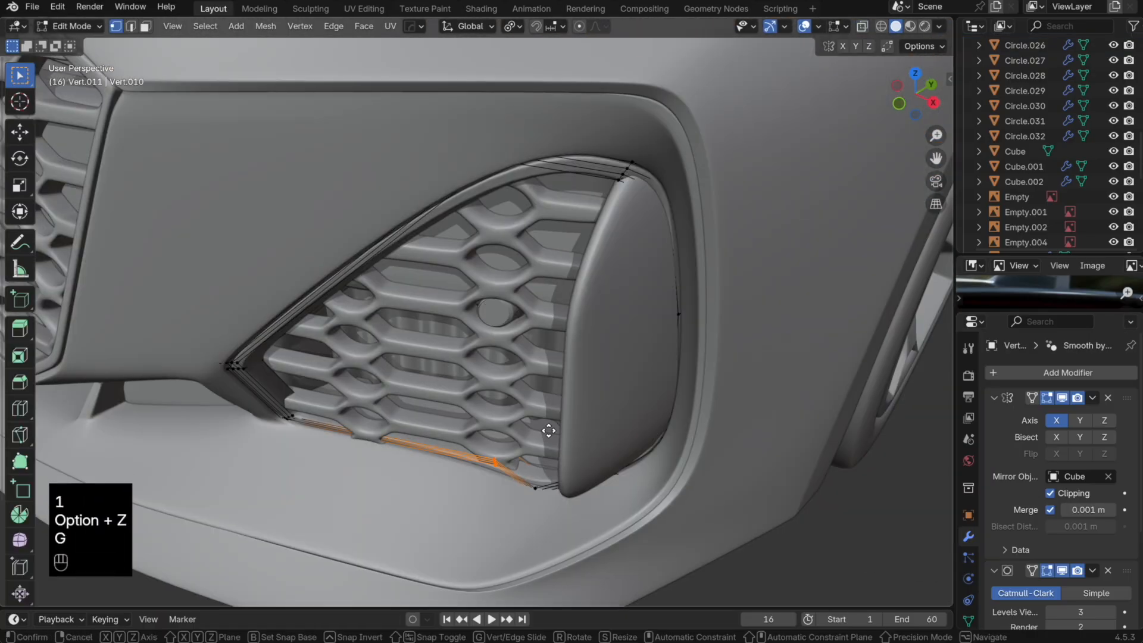
key("y")
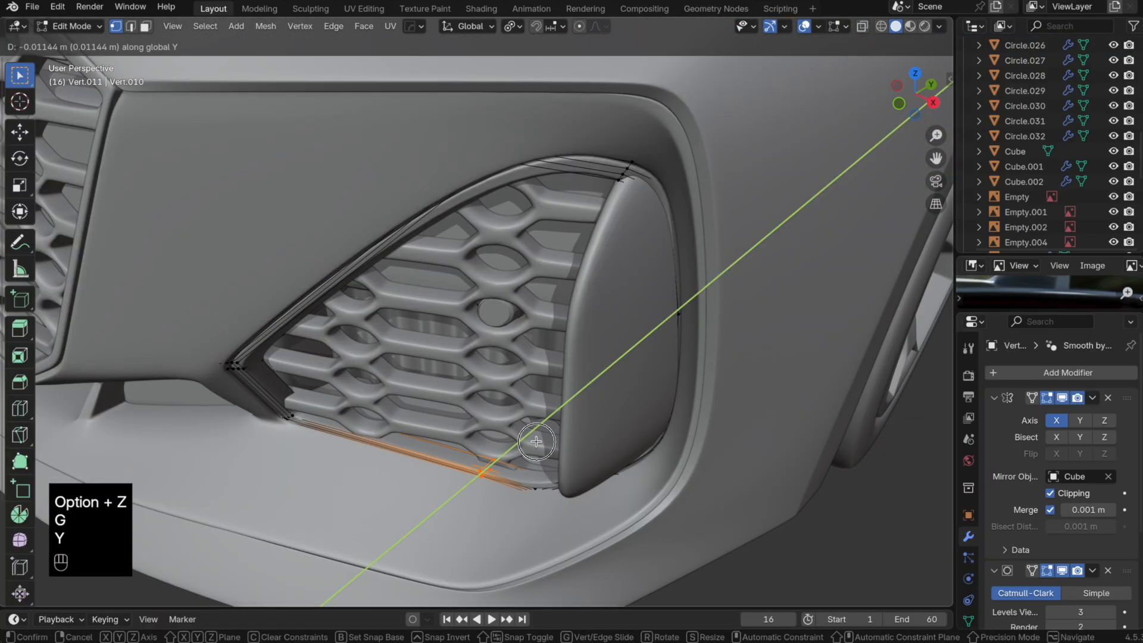
left_click(536, 441)
key("Tab")
Step: Fine-tune the position of the intake rim's lower section along Y and leave mesh editing
key("Tab")
key("alt+z")
key("alt+z")
key("g")
key("y")
left_click(411, 393)
key("Tab")
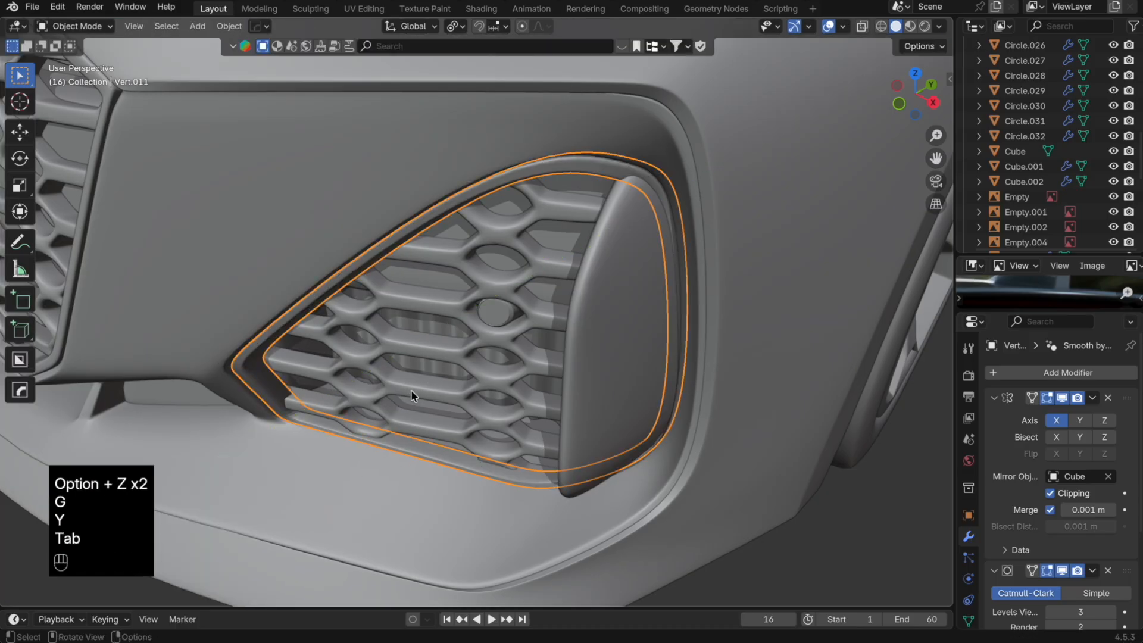
Step: Examine the side air intake, its rim and the side blade from a lower frontal angle
scroll(412, 393, "down", 4)
left_click(650, 527)
scroll(578, 490, "down", 3)
middle_click_drag(529, 450, 573, 411)
scroll(557, 418, "up", 1)
scroll(571, 393, "up", 1)
middle_click_drag(565, 364, 530, 384, "shift")
scroll(557, 363, "up", 2)
middle_click_drag(585, 341, 546, 357, "shift")
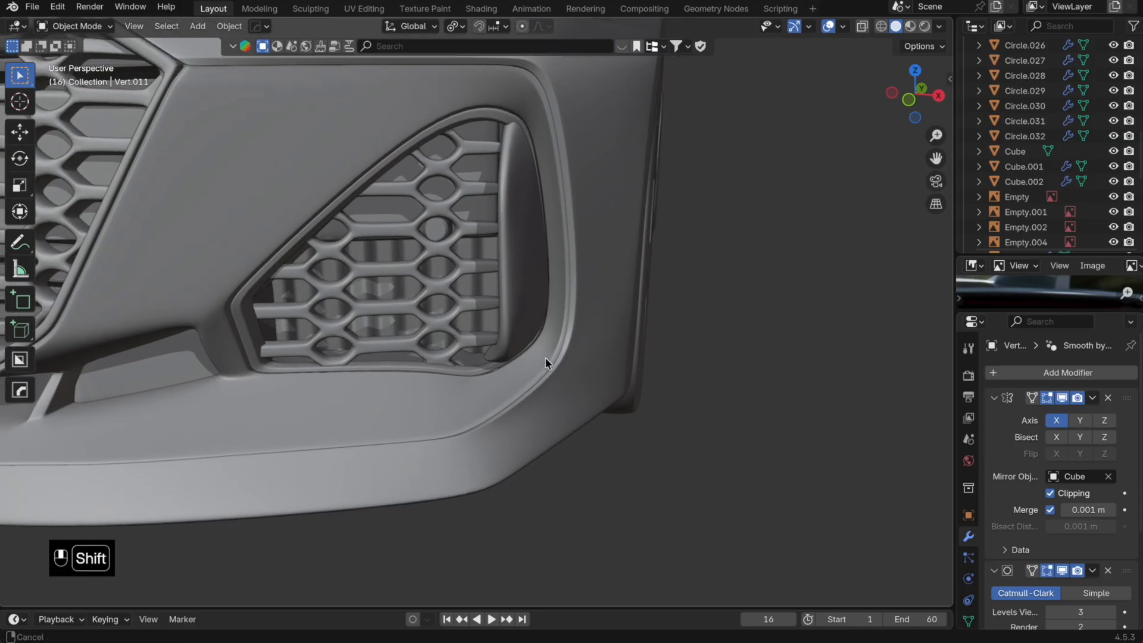
Step: Edit the side blade's mesh with see-through display and reposition its top edge loop
left_click(511, 311)
key("Tab")
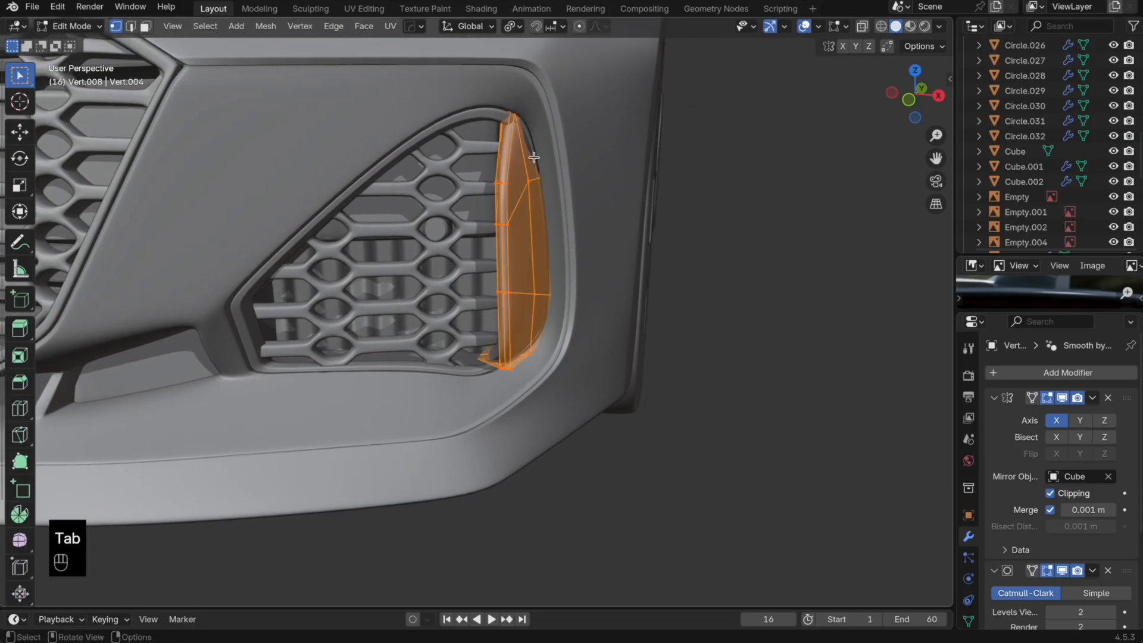
key("super+r")
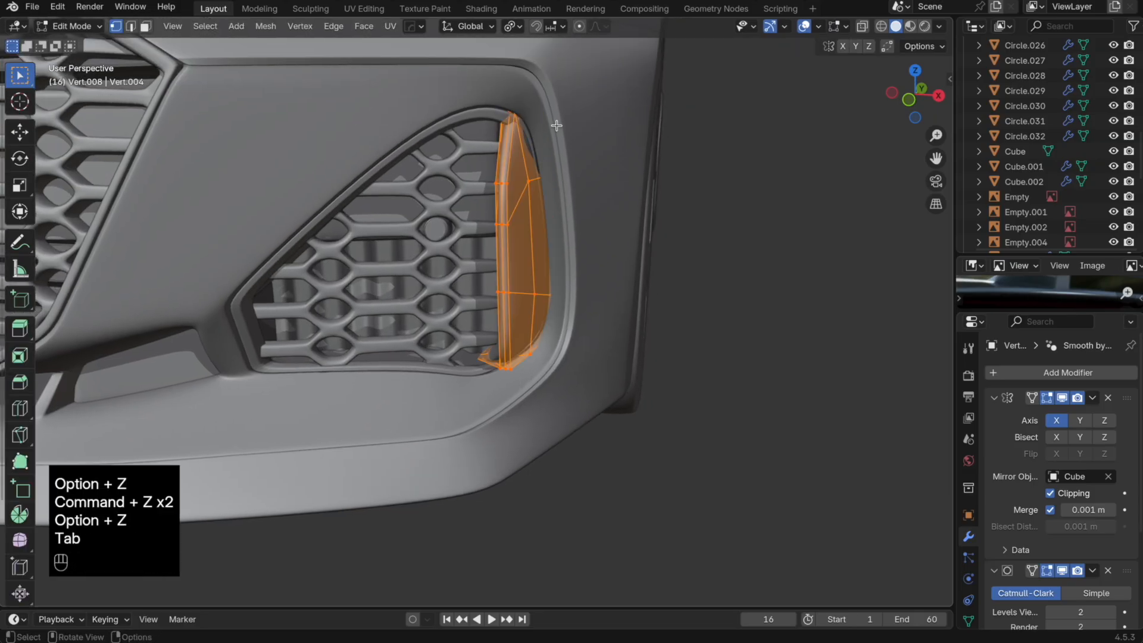
key("alt+z")
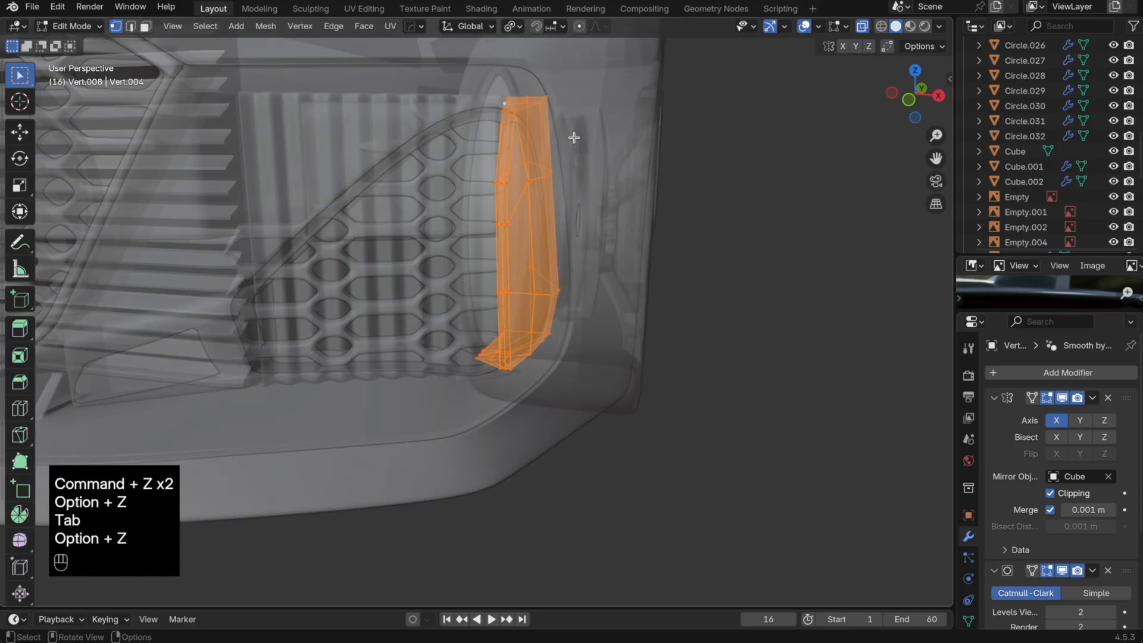
left_click(536, 99, "alt")
key("alt+z")
key("g")
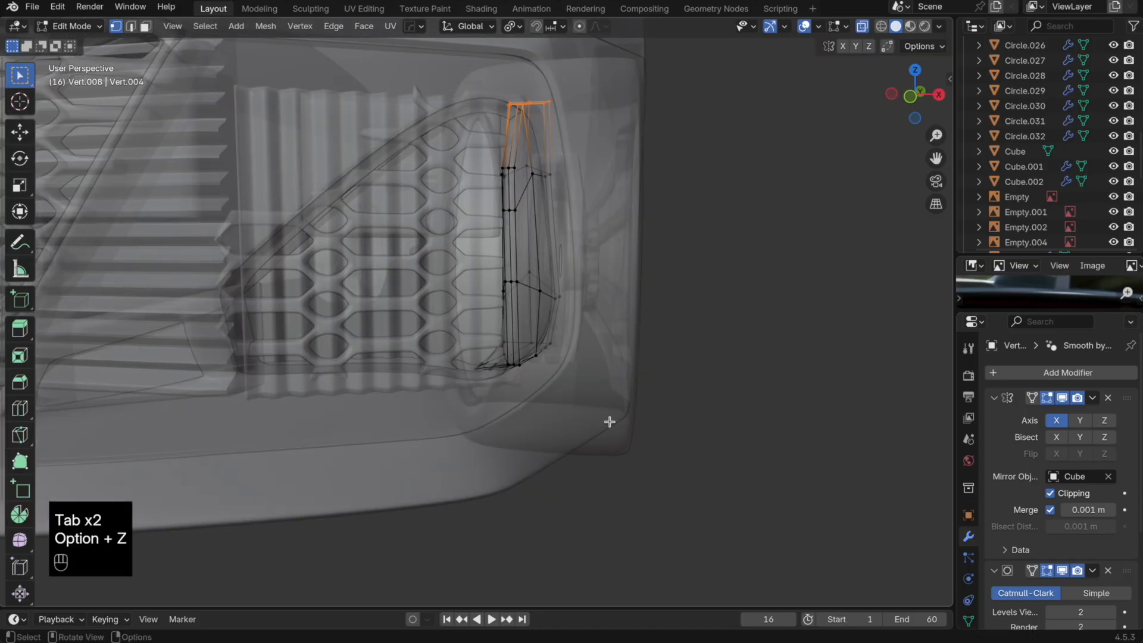
Step: Adjust the side blade's bottom vertices along Z and leave mesh editing
left_click_drag(606, 417, 441, 325)
key("alt+z")
key("g")
key("z")
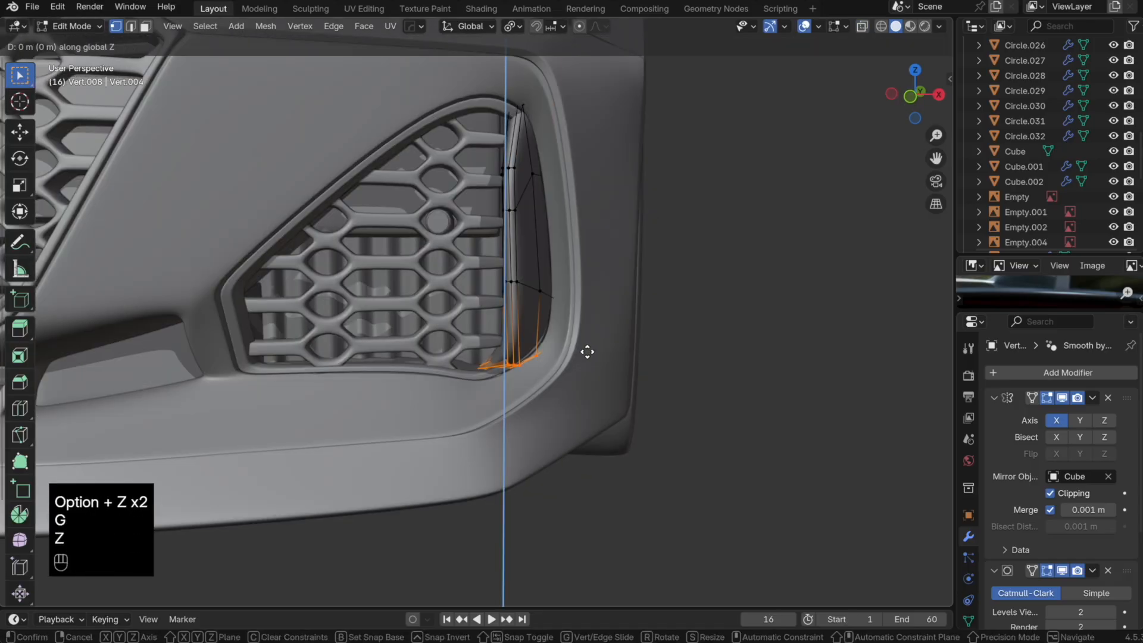
left_click(588, 354)
key("Tab")
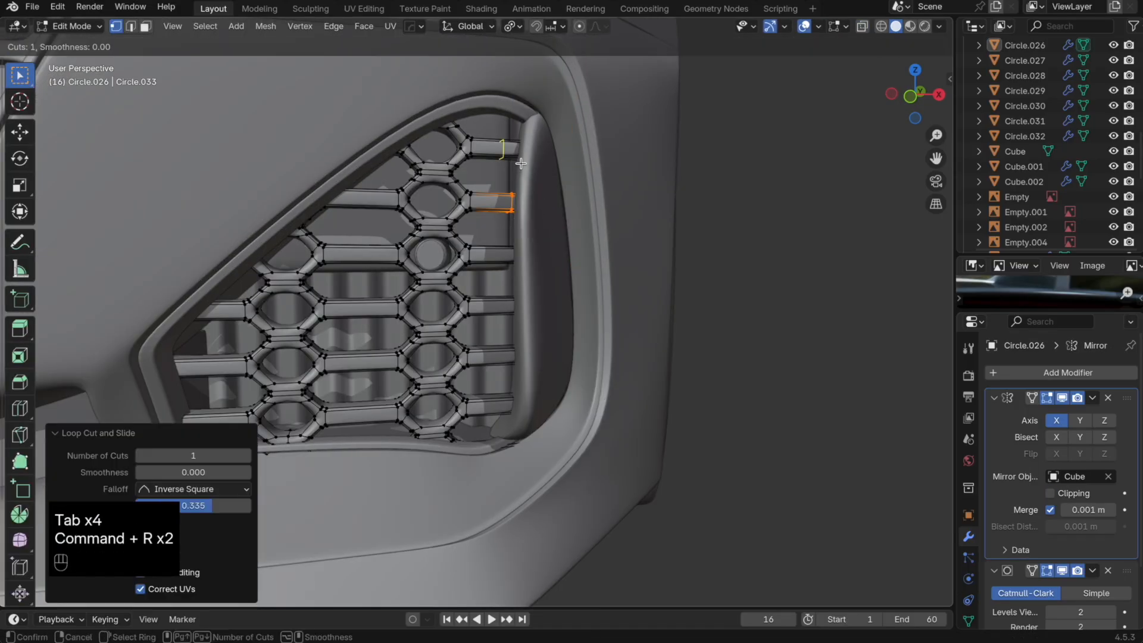
Step: Add loop cuts near the blade-side ends of the upper honeycomb bars, sliding the top bar's loop to about -0.429
left_click(527, 159)
left_click(526, 163)
key("super+r")
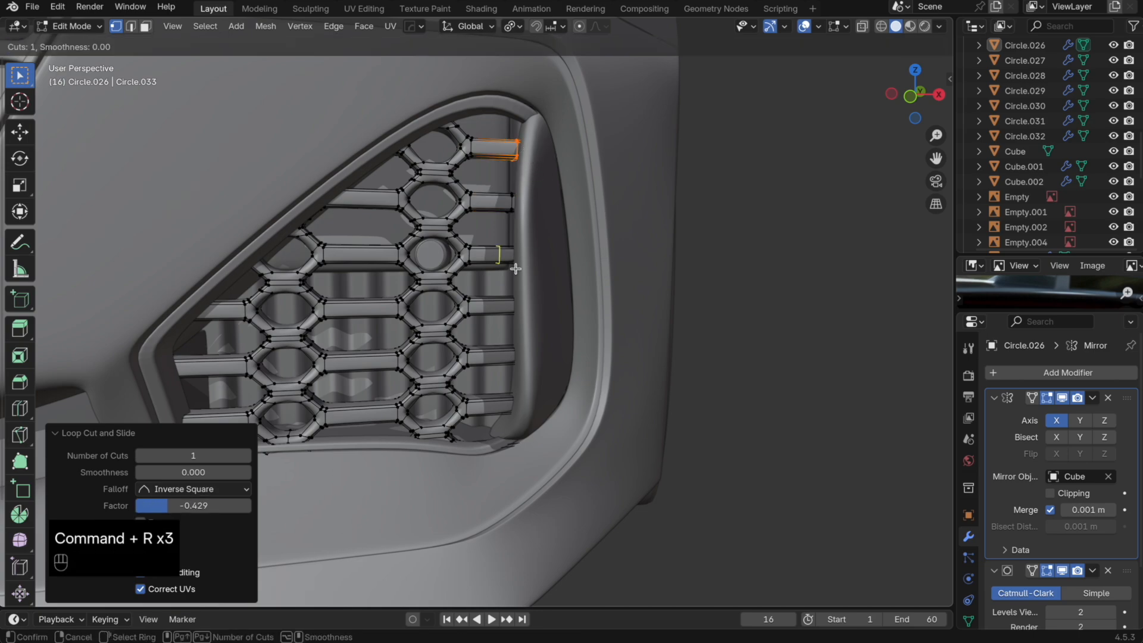
key("super+z")
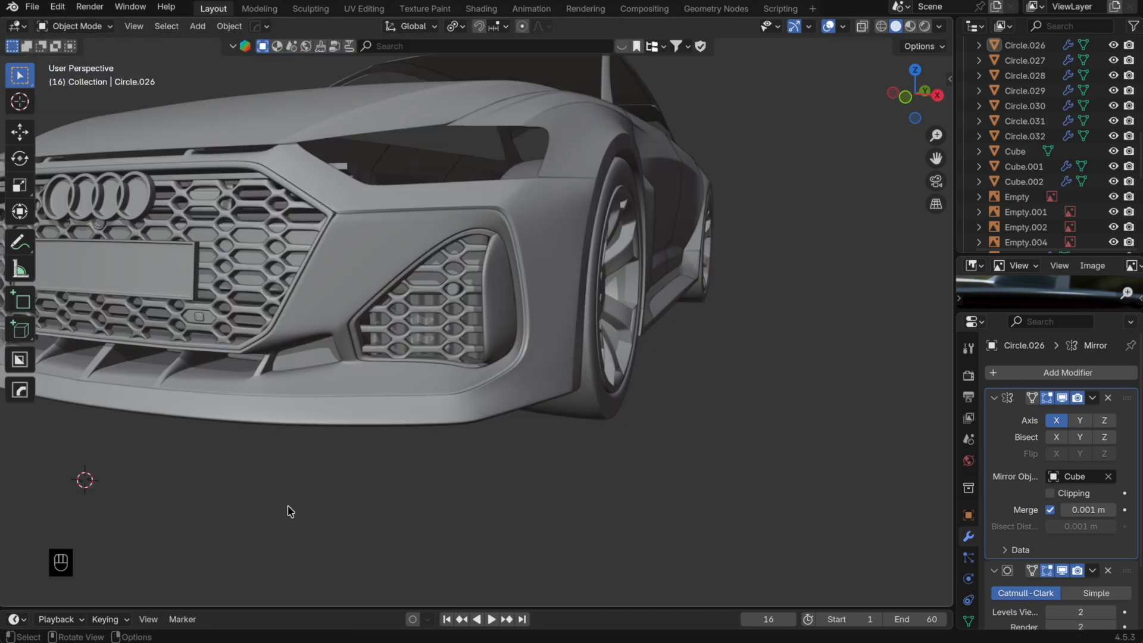
Step: Compare the modelled front end with the reference picture audi-rs6-avant-gt-2024-21 (1).jpg
left_click(46, 641)
key("space")
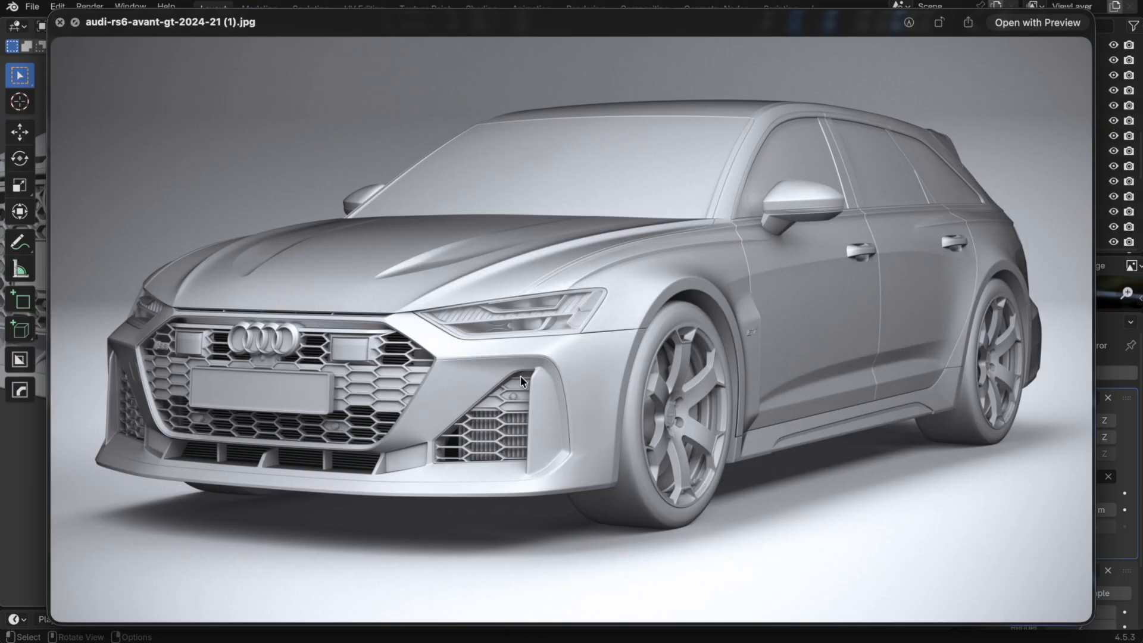
key("space")
middle_click_drag(570, 359, 504, 362)
scroll(466, 345, "up", 3)
scroll(466, 344, "down", 4)
scroll(504, 362, "up", 5)
middle_click_drag(581, 351, 503, 375)
scroll(528, 325, "down", 3)
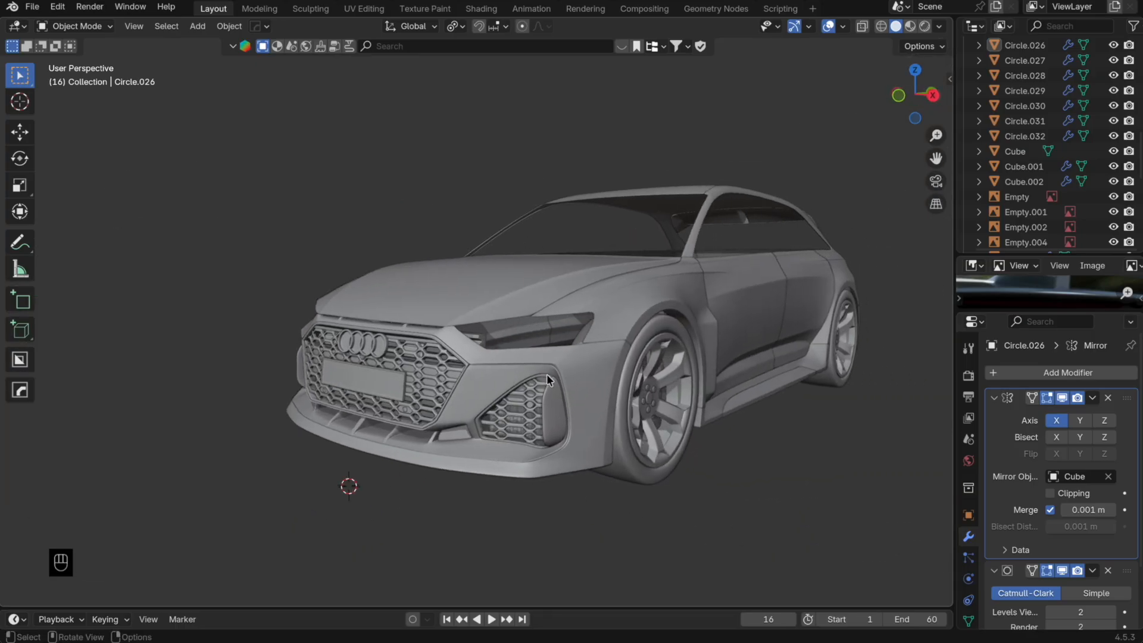
scroll(560, 376, "down", 1)
Step: Save an incremental version of the car file
left_click(32, 7)
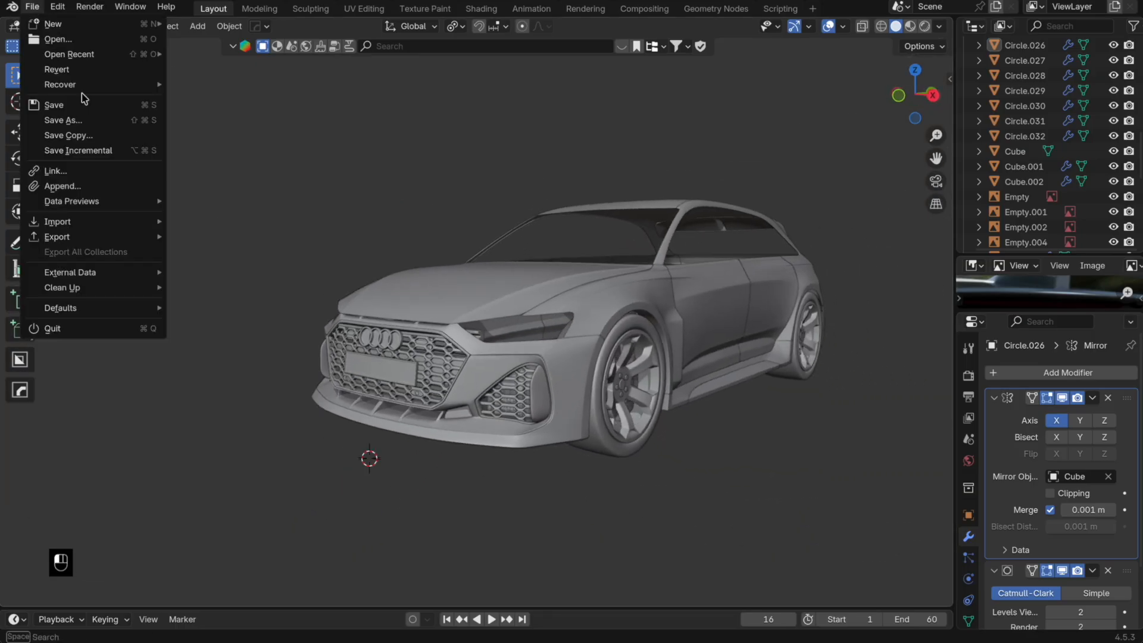
left_click(78, 151)
Step: Add a new single-vertex mesh object for the side mirror in the right orthographic view
middle_click_drag(812, 311, 489, 356)
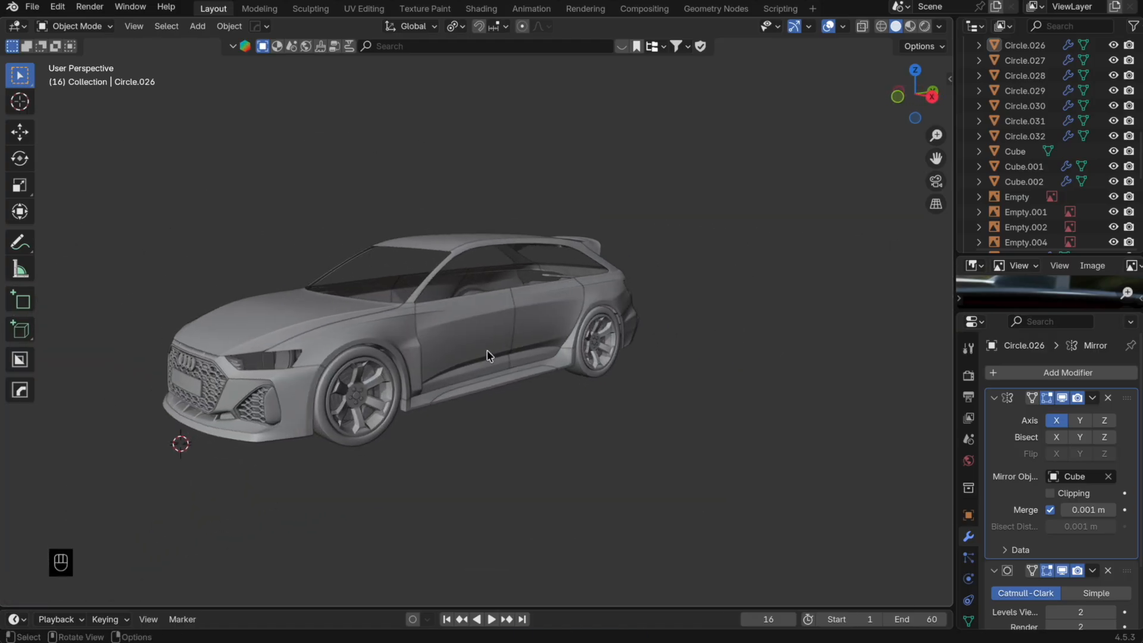
scroll(381, 353, "up", 6)
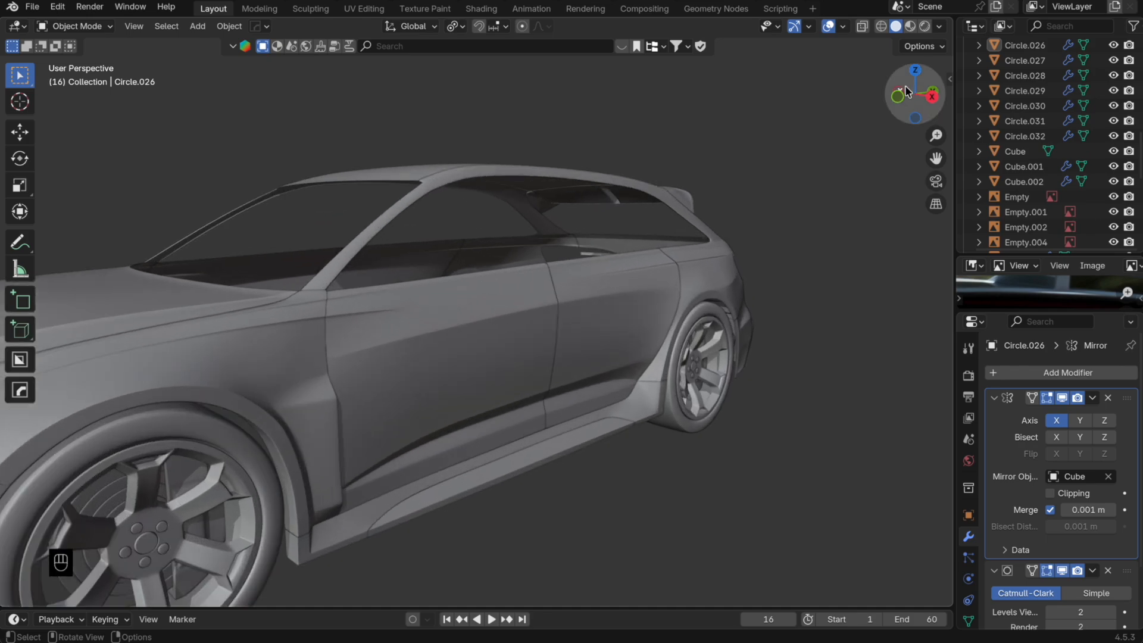
left_click(920, 100)
left_click(940, 94)
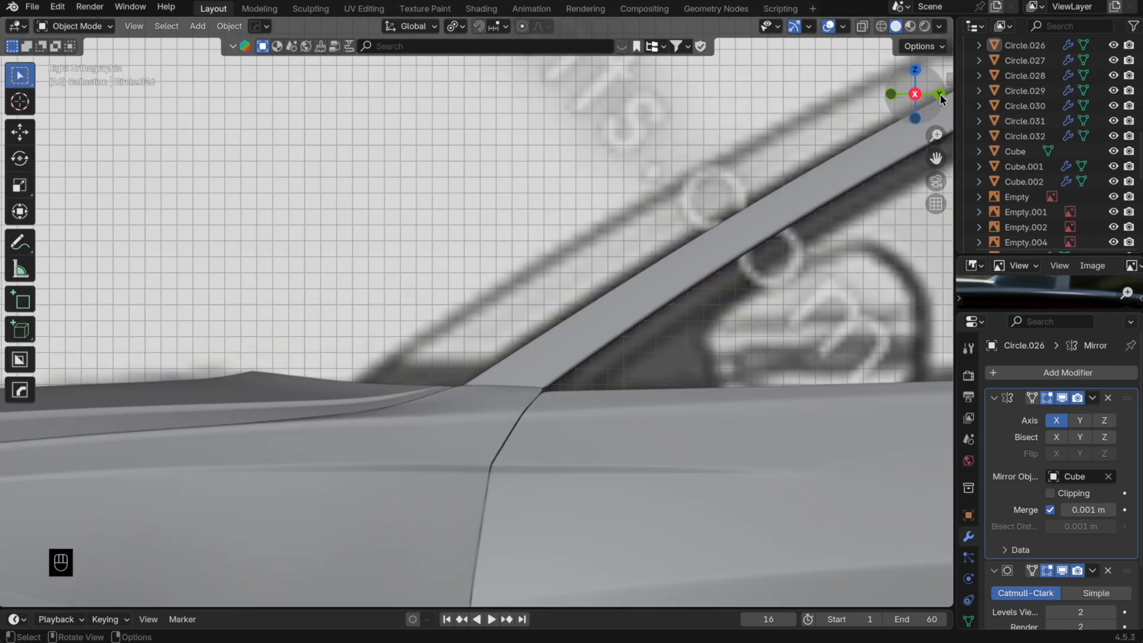
left_click(939, 95)
scroll(744, 191, "down", 5)
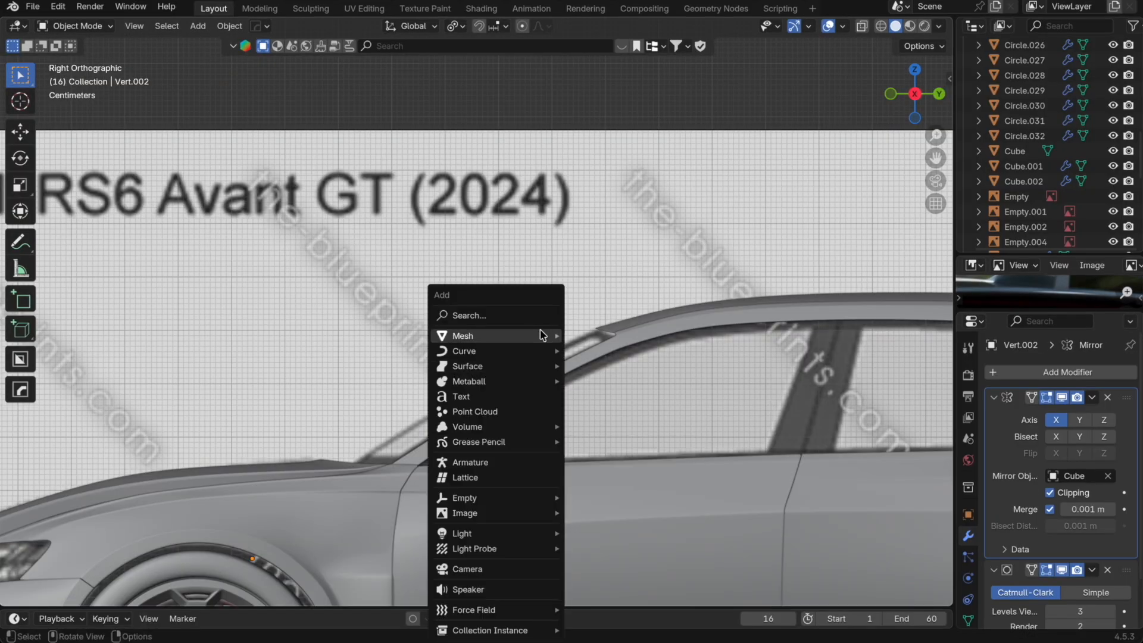
left_click(539, 316)
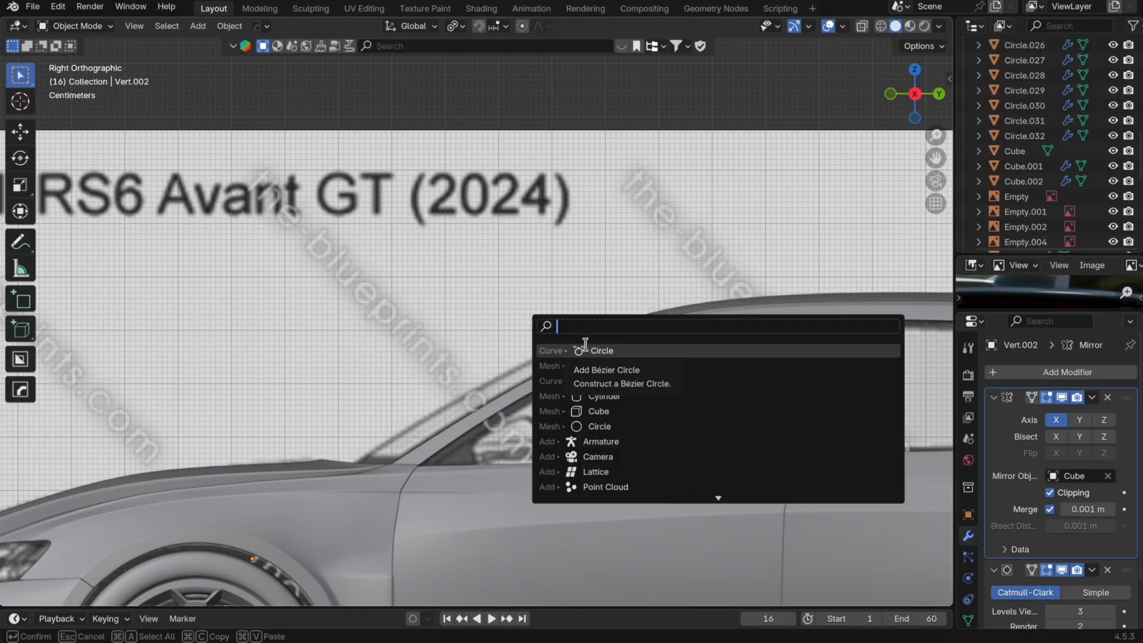
left_click(670, 378)
Step: Place the vertex on the rear edge of the side mirror's outline in the side blueprint
scroll(551, 426, "down", 2)
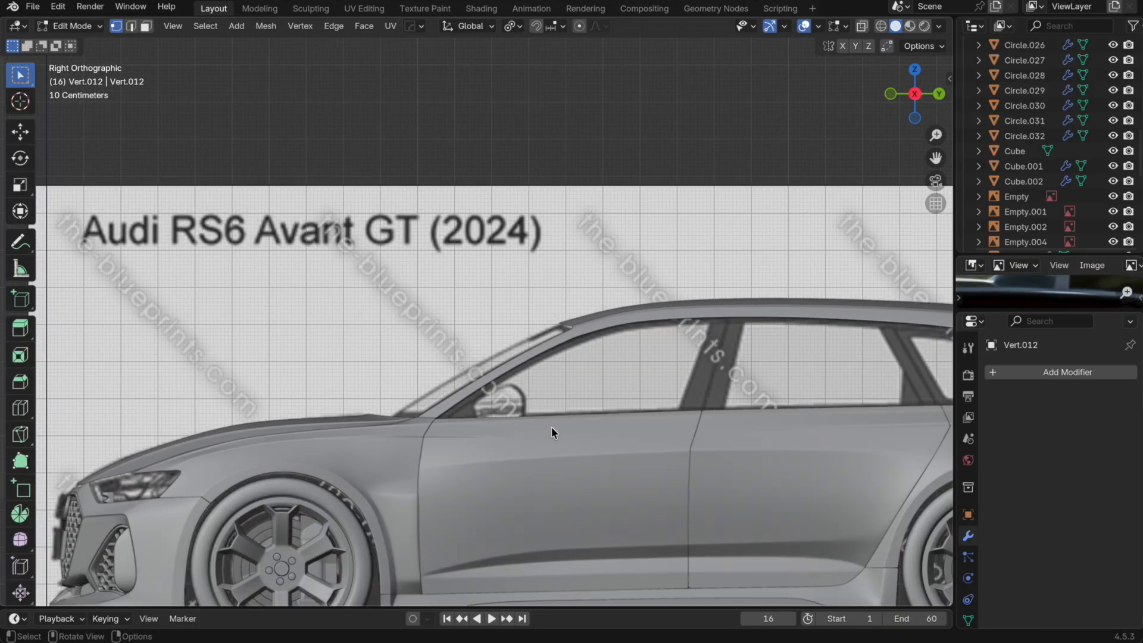
scroll(551, 426, "down", 2)
key("g")
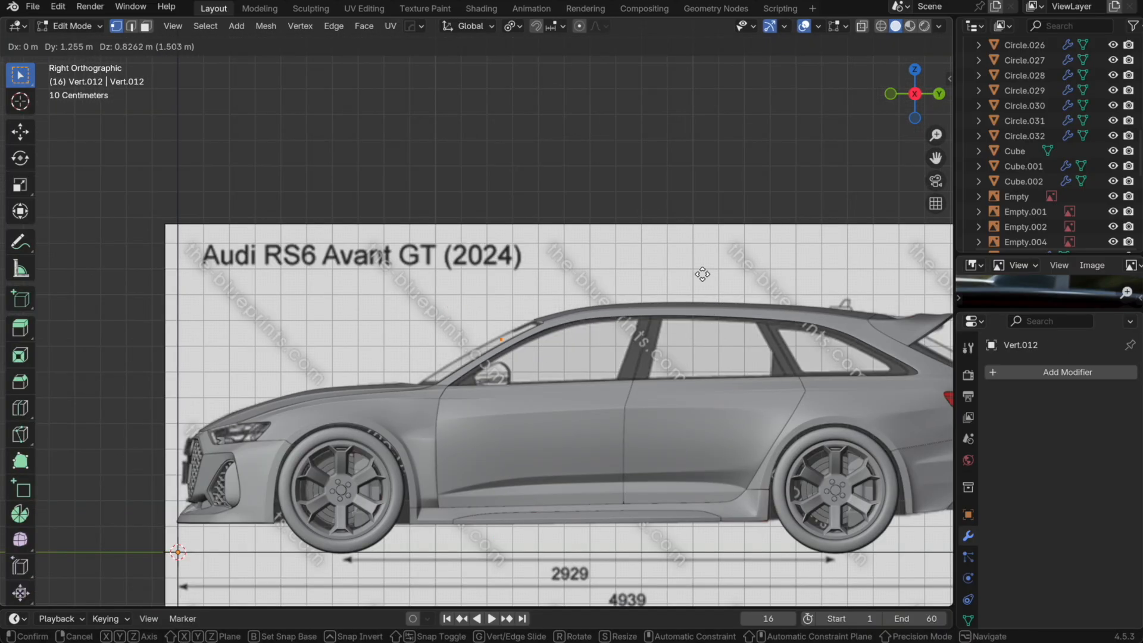
left_click(565, 467)
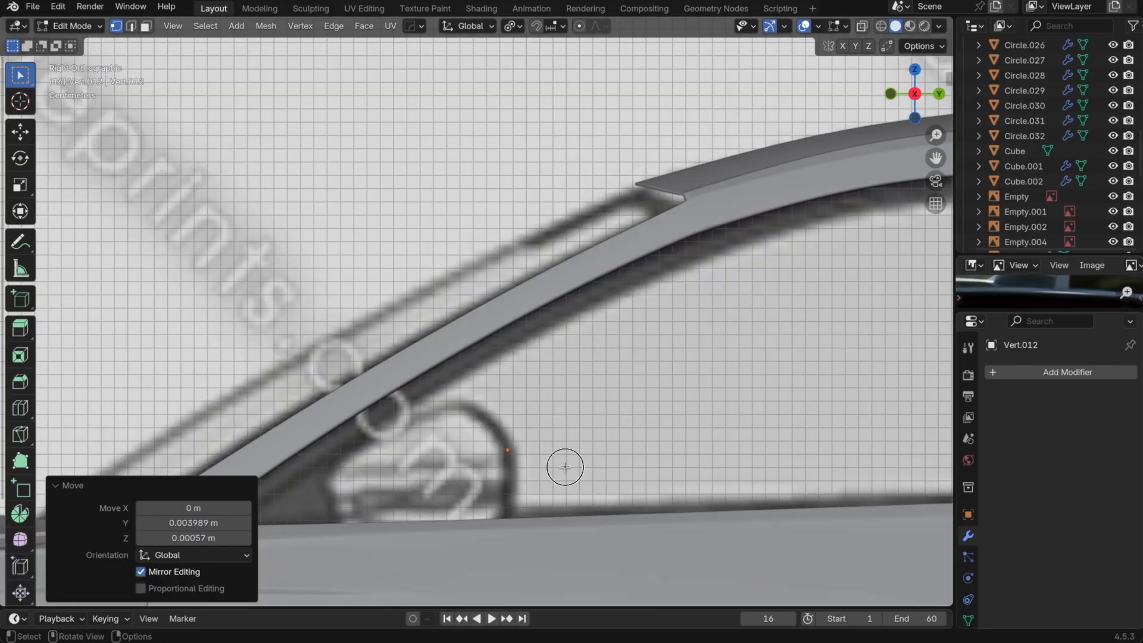
Step: In the top view, move the vertex about 0.699 m along X to the side mirror's outer tip
left_click(915, 70)
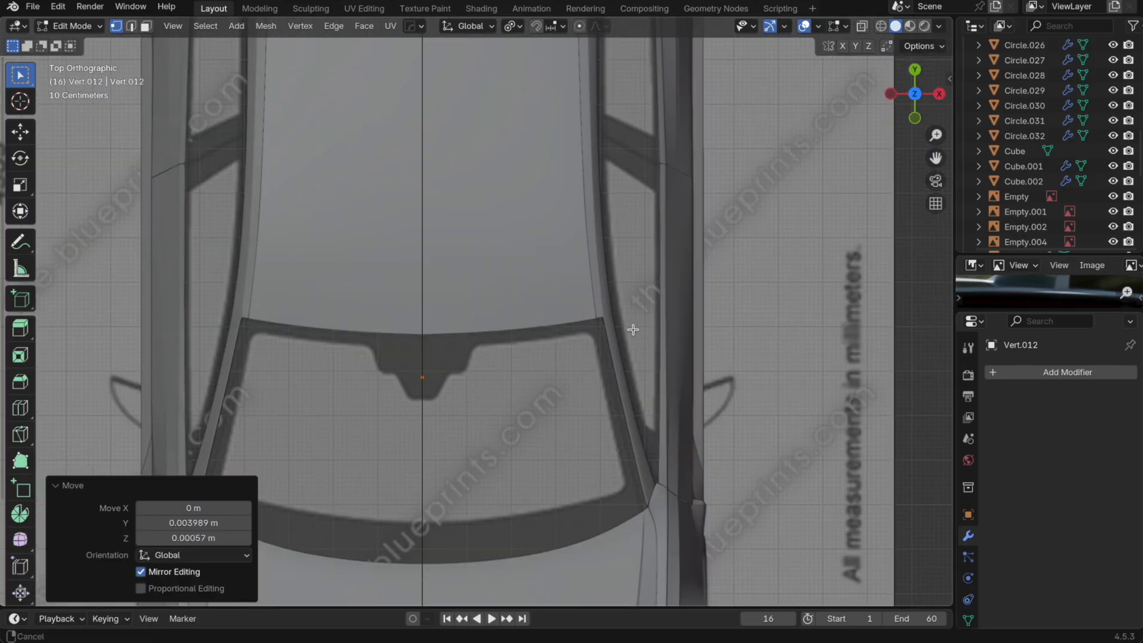
middle_click_drag(632, 327, 610, 334, "shift")
key("g")
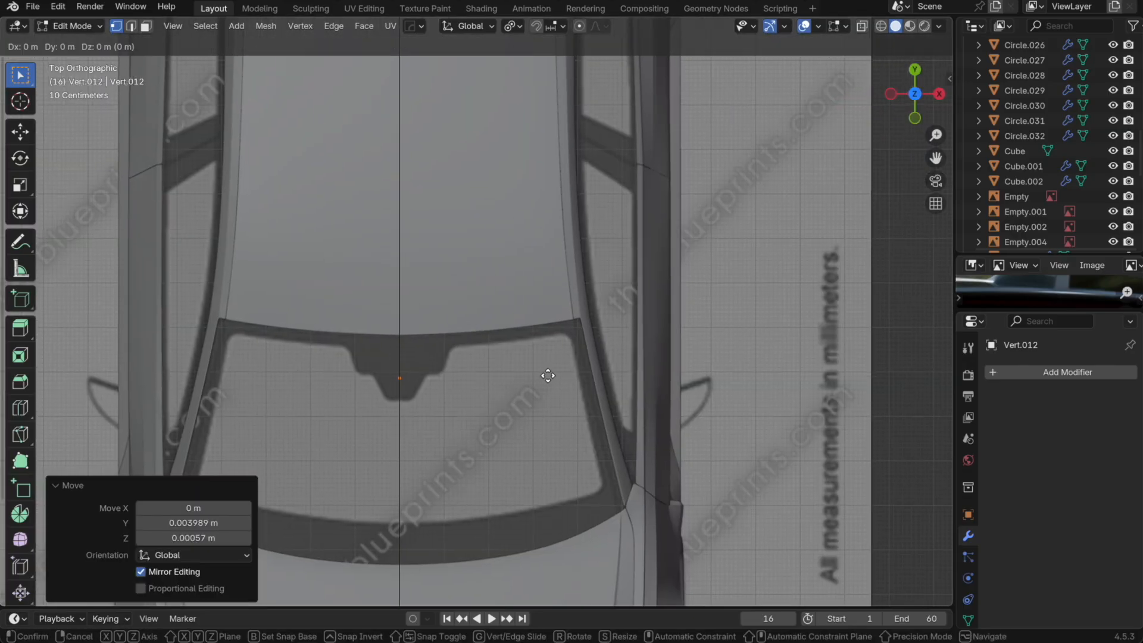
key("x")
left_click(858, 382)
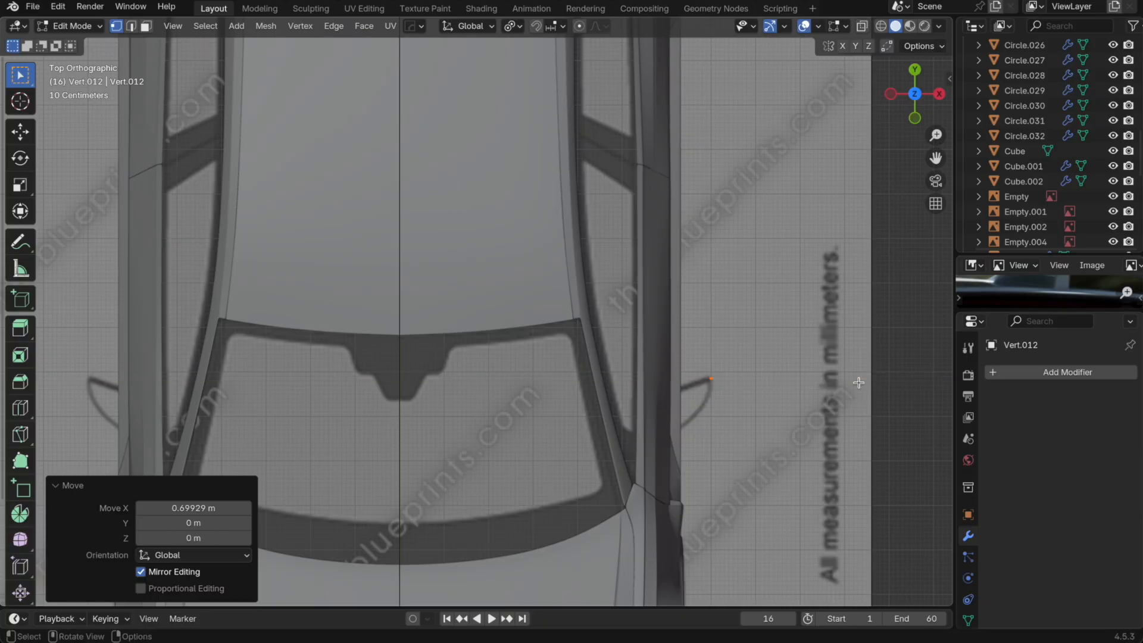
Step: Add a Mirror modifier on the X axis to the side mirror object
left_click(1012, 374)
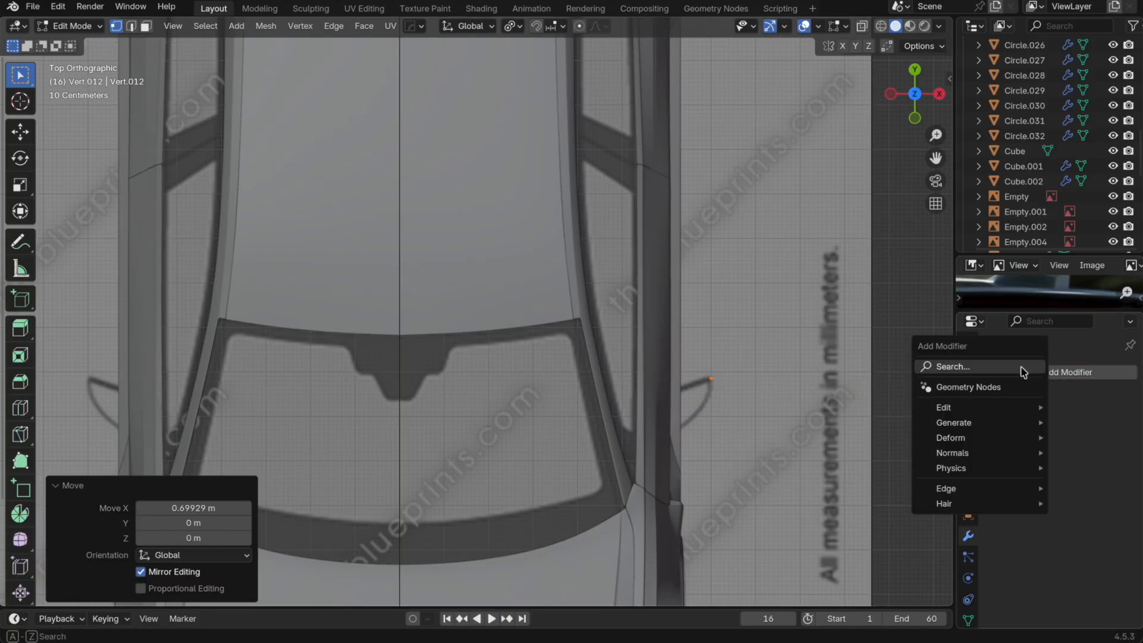
left_click(990, 376)
left_click(869, 395)
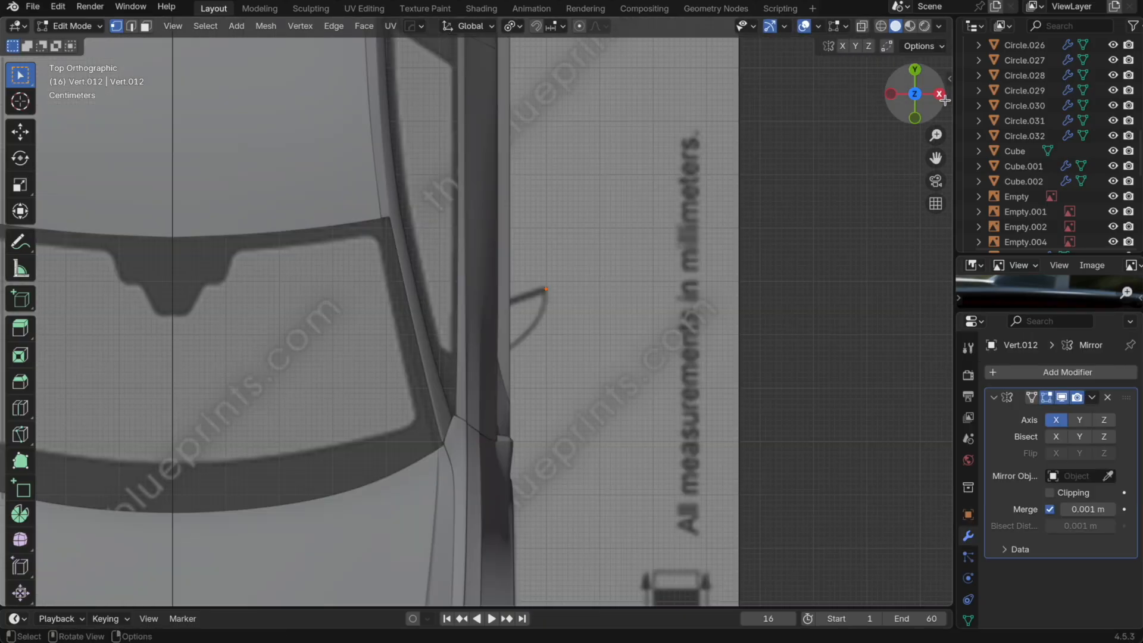
Step: In the side view, extrude the vertex downward along Z into a short vertical edge on the side mirror's rear outline
left_click(939, 94)
scroll(674, 367, "up", 2)
key("g")
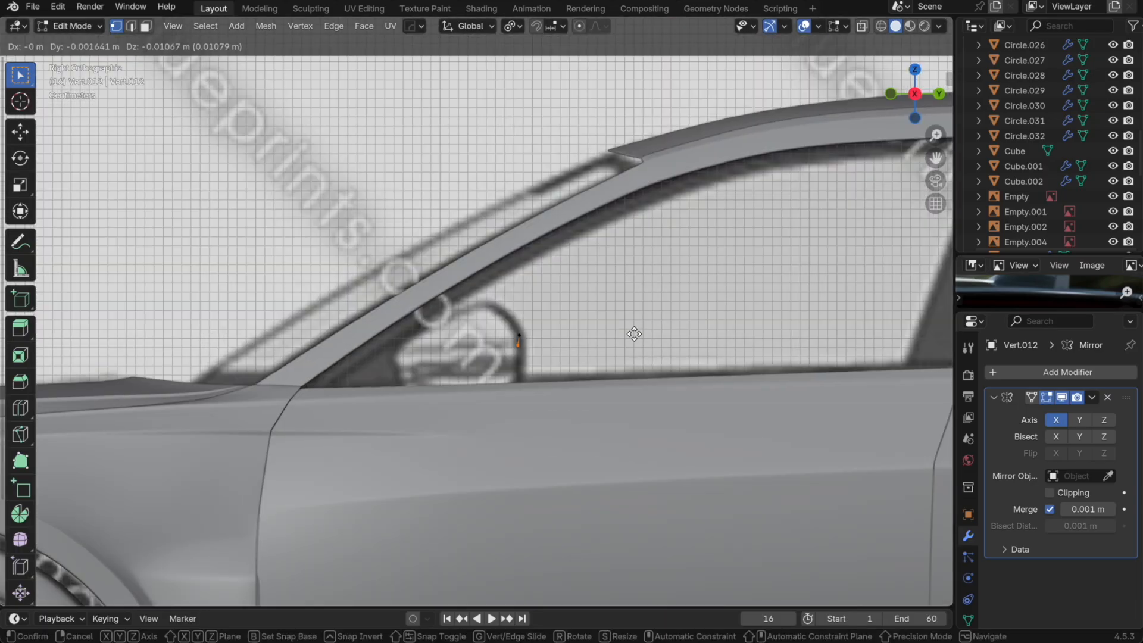
key("z")
left_click(637, 343)
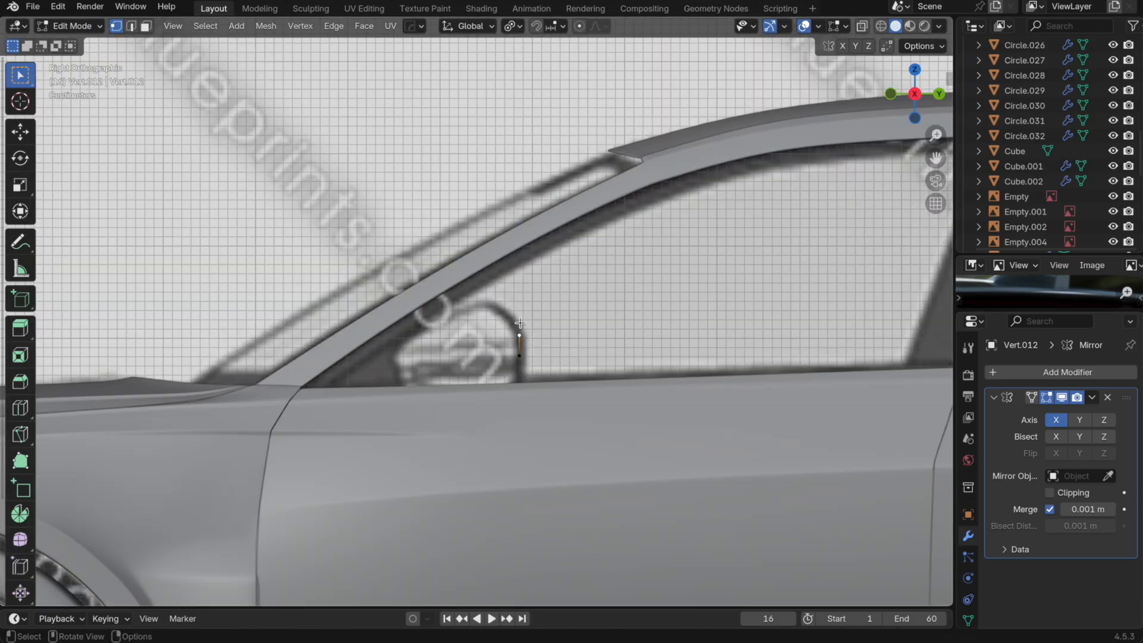
Step: In the front view, extrude the upper vertex about 0.06 m inward along X and raise it about 0.036 m along Z
key("KP_1")
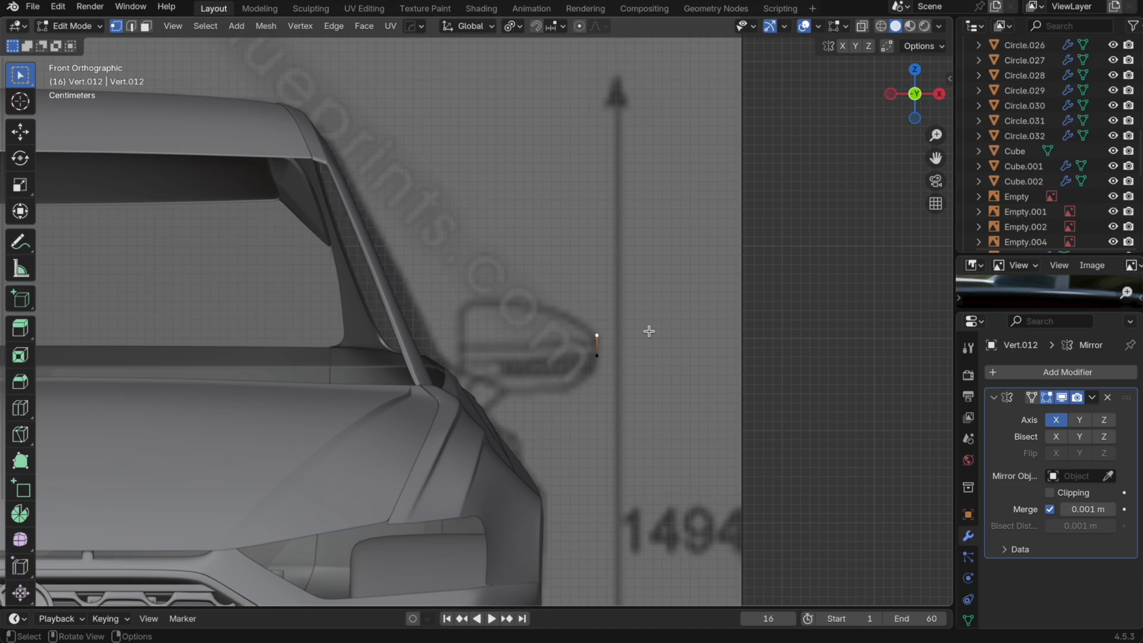
key("e")
key("z")
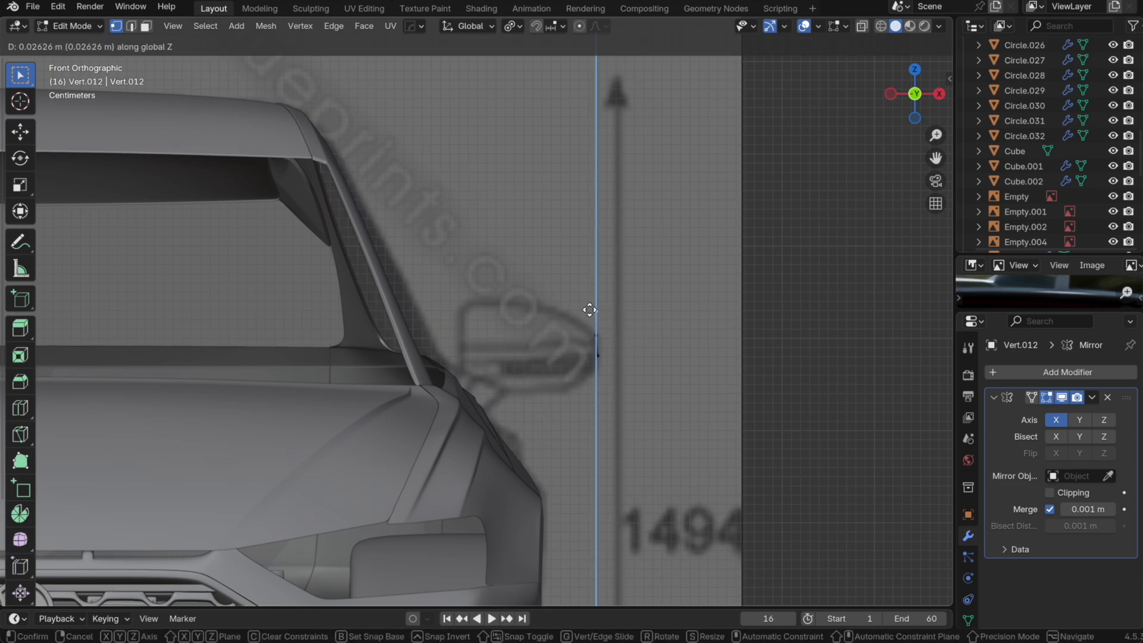
key("x")
left_click(570, 308)
key("g")
key("z")
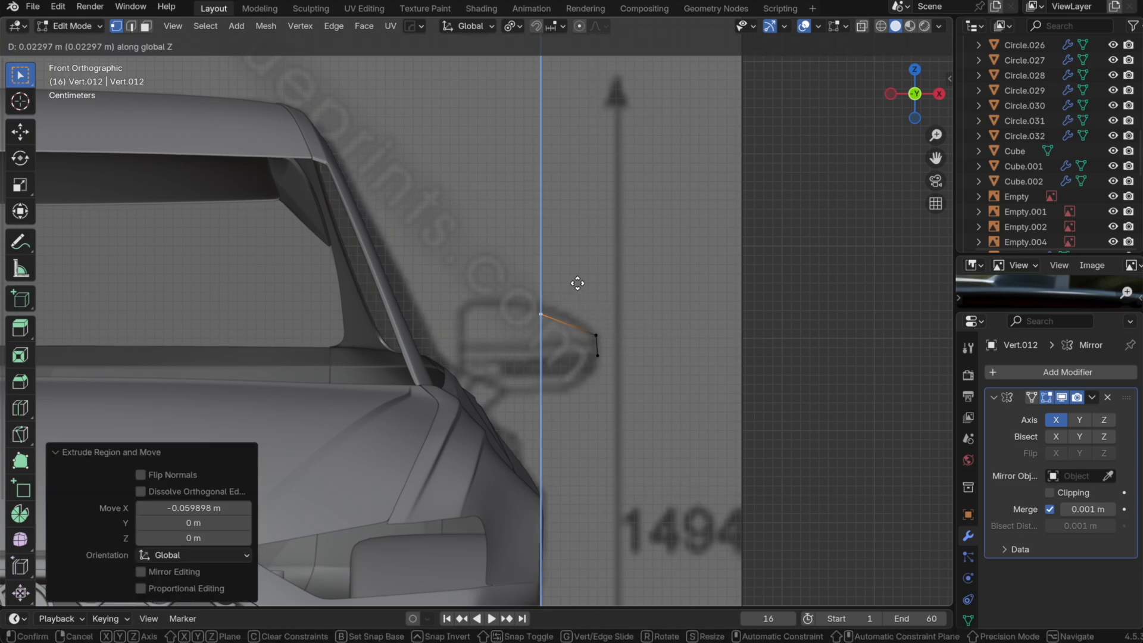
left_click(582, 275)
Step: In the top view, move the new vertex forward along Y to follow the mirror outline, then shift all vertices slightly forward along Y
key("KP_7")
key("g")
key("y")
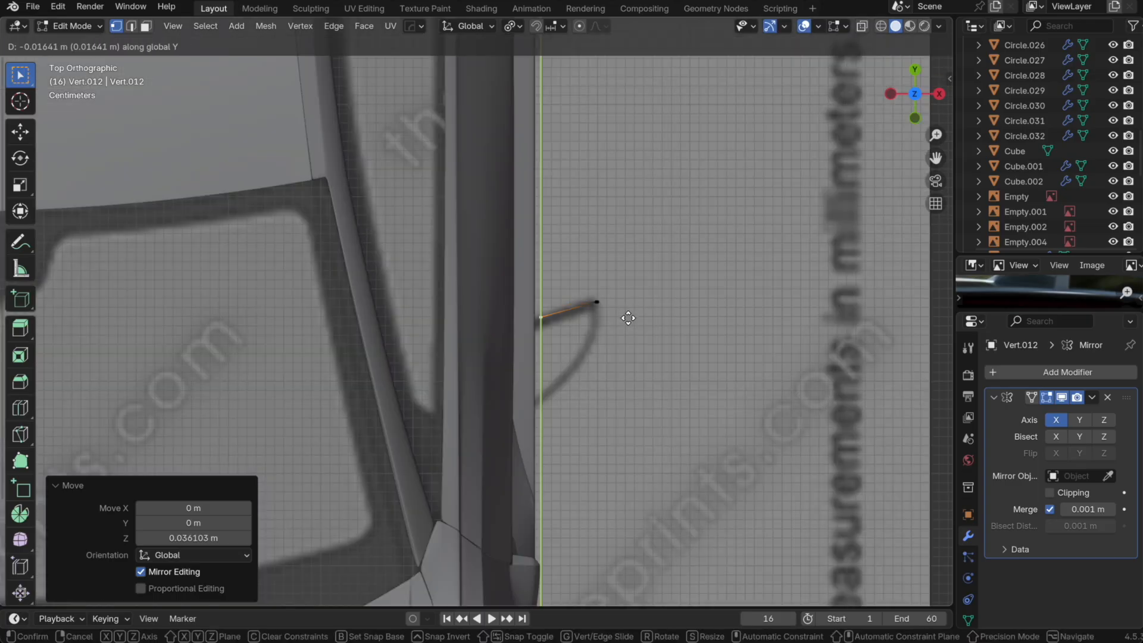
left_click(628, 321)
key("g")
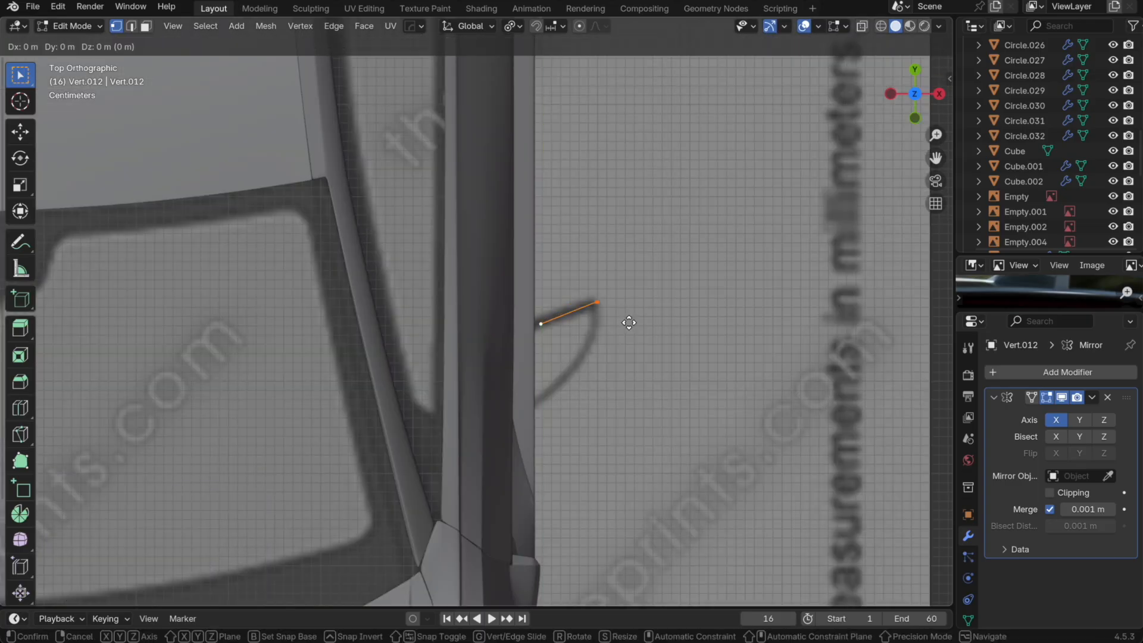
key("y")
Step: Extrude the end vertex about 0.08 m inward along X and position it at the side mirror's inner rear corner in the see-through top view
key("alt+z")
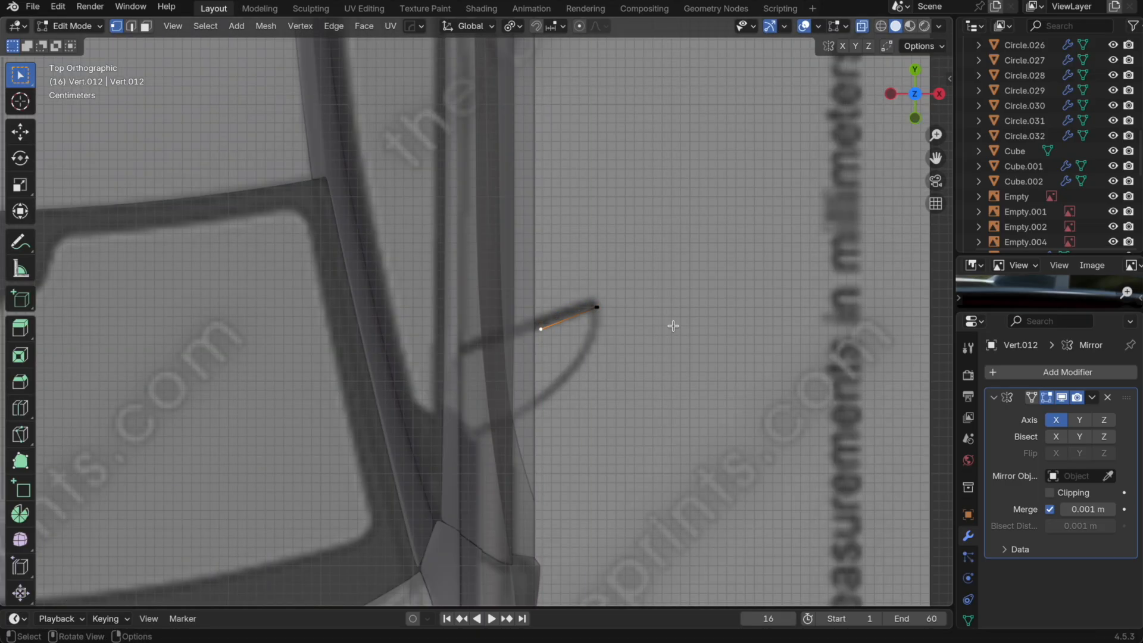
key("x")
left_click(599, 351)
key("g")
key("y")
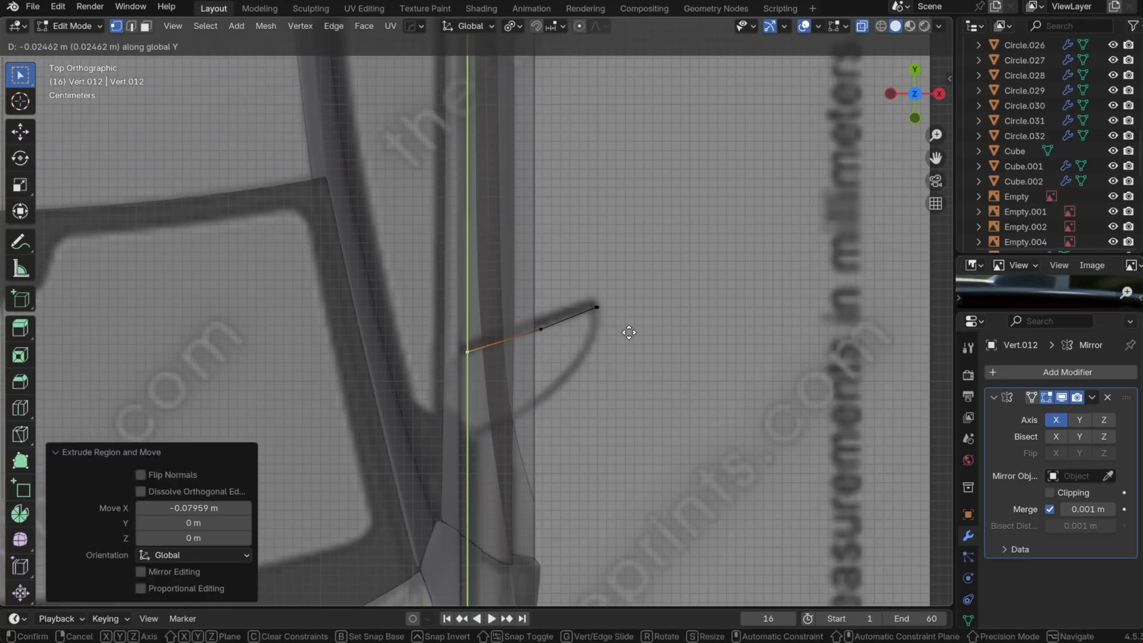
left_click(628, 334)
key("g")
left_click(619, 341)
key("Tab")
key("Tab")
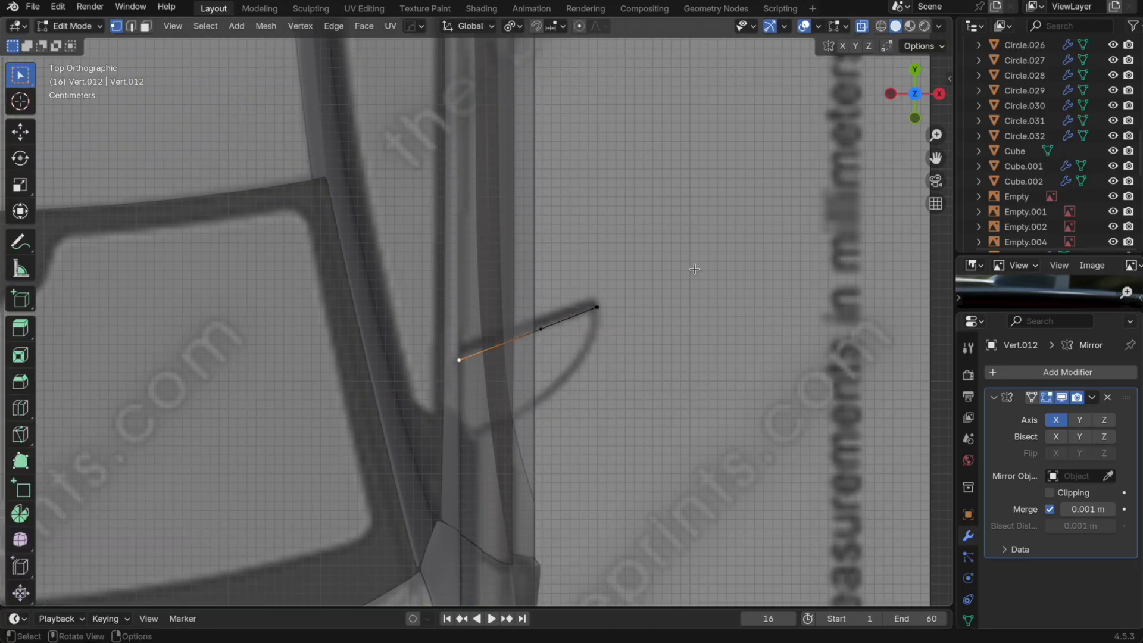
Step: In the front view, extrude the side mirror's inner vertex about 0.052 m downward along Z
key("Tab")
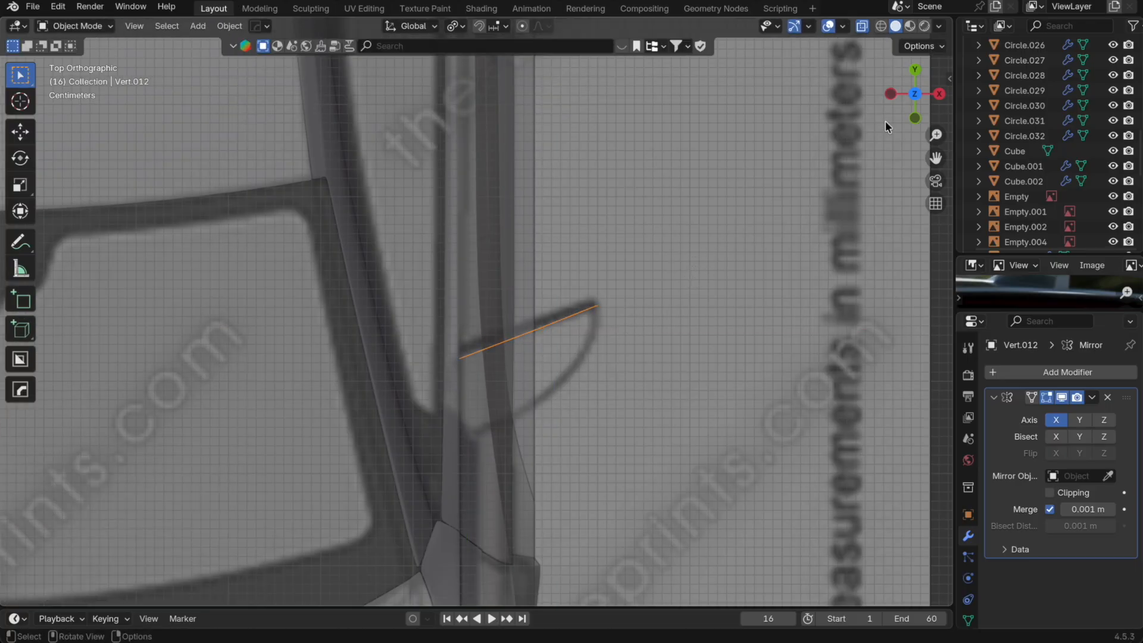
left_click(916, 119)
key("Tab")
scroll(573, 325, "up", 2)
key("g")
key("z")
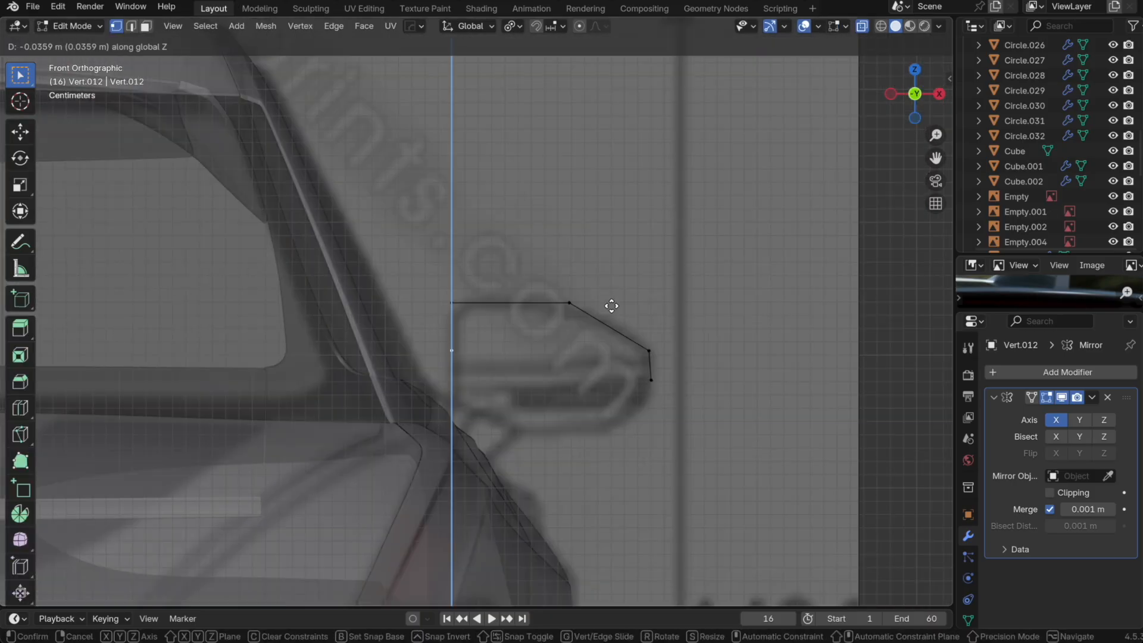
left_click(609, 326)
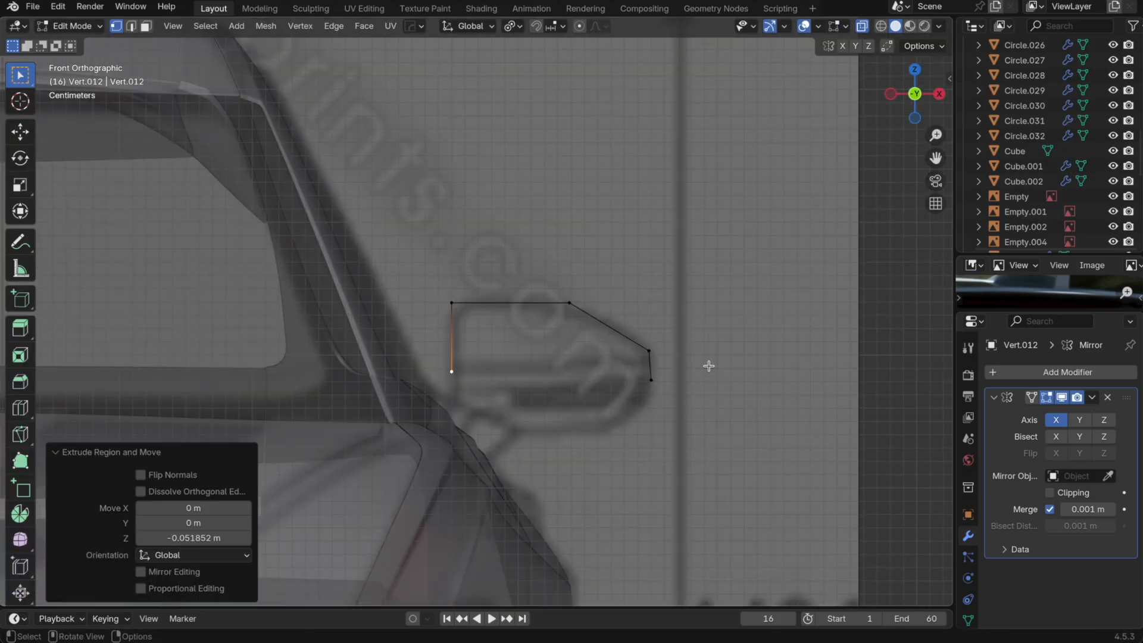
Step: Select the front blueprint reference image and raise its opacity to 0.444
left_click(662, 377)
key("Tab")
key("alt+z")
left_click(1025, 227)
left_click(969, 577)
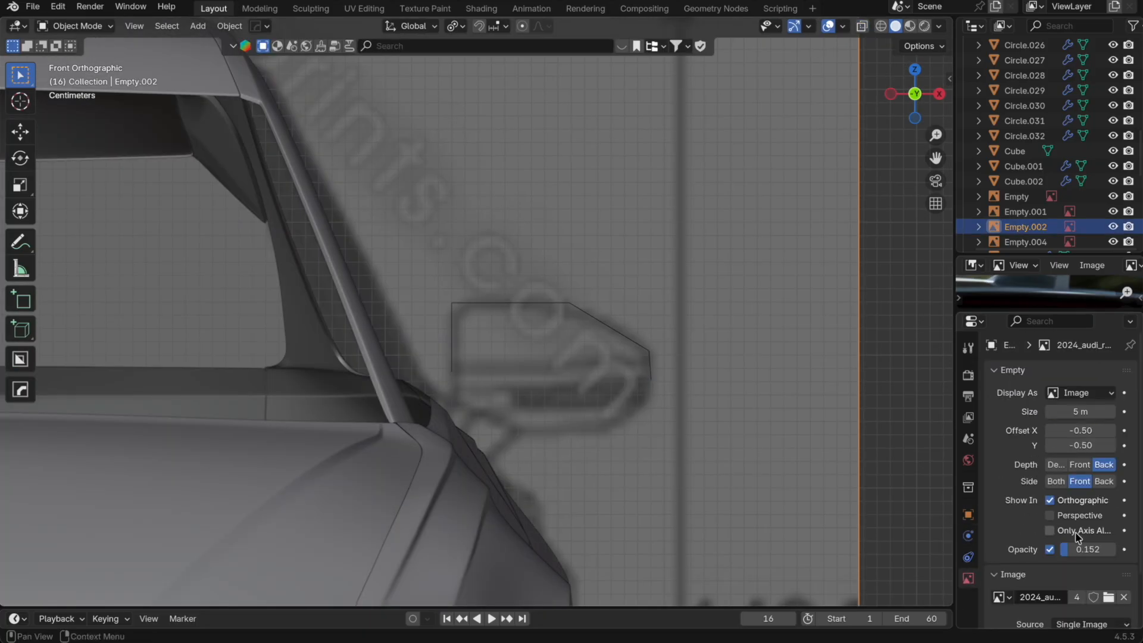
left_click_drag(1081, 550, 1100, 550)
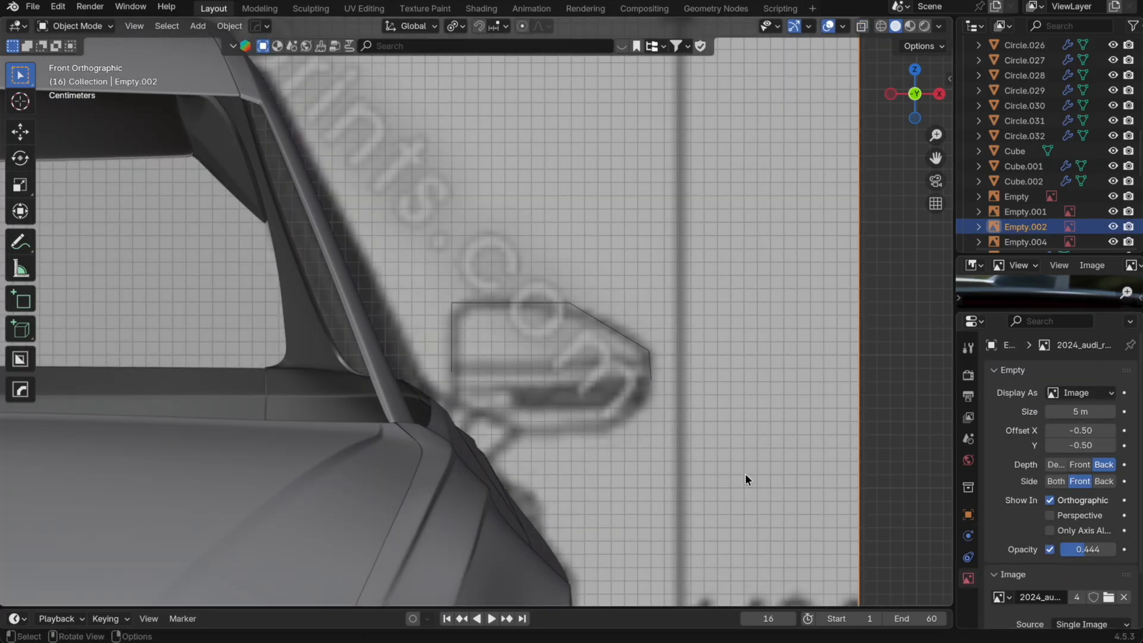
Step: In the side view, extrude the mirror outline's lower outer vertex about 0.13 m forward along Y
left_click(642, 344)
left_click(939, 94)
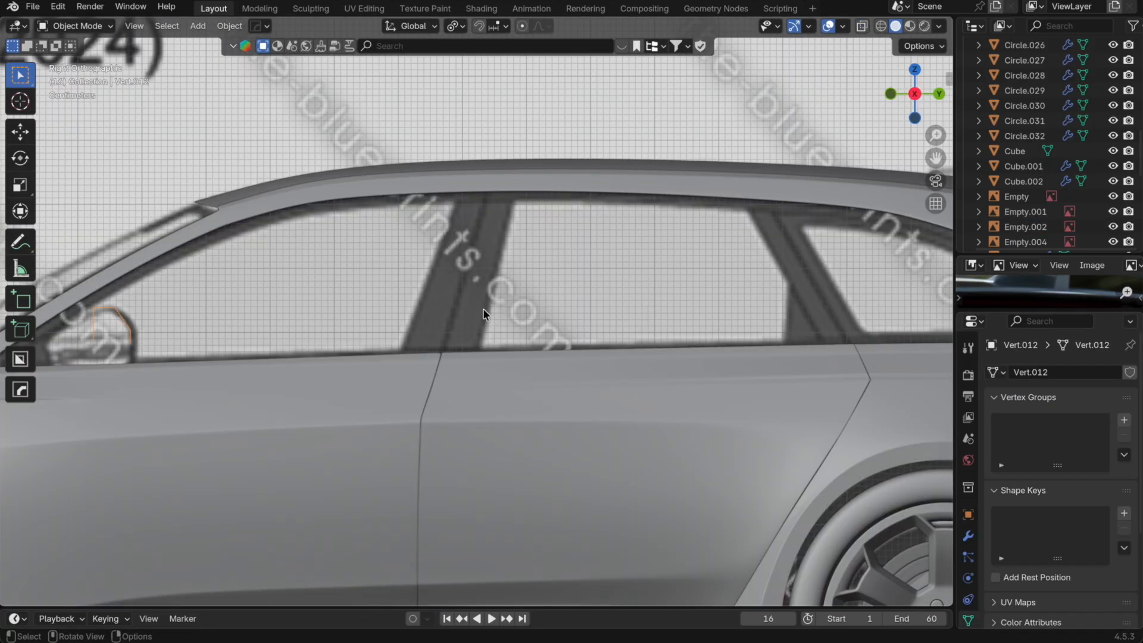
middle_click_drag(485, 312, 758, 313, "shift")
scroll(534, 321, "up", 2)
middle_click_drag(524, 327, 600, 320, "shift")
key("Tab")
key("e")
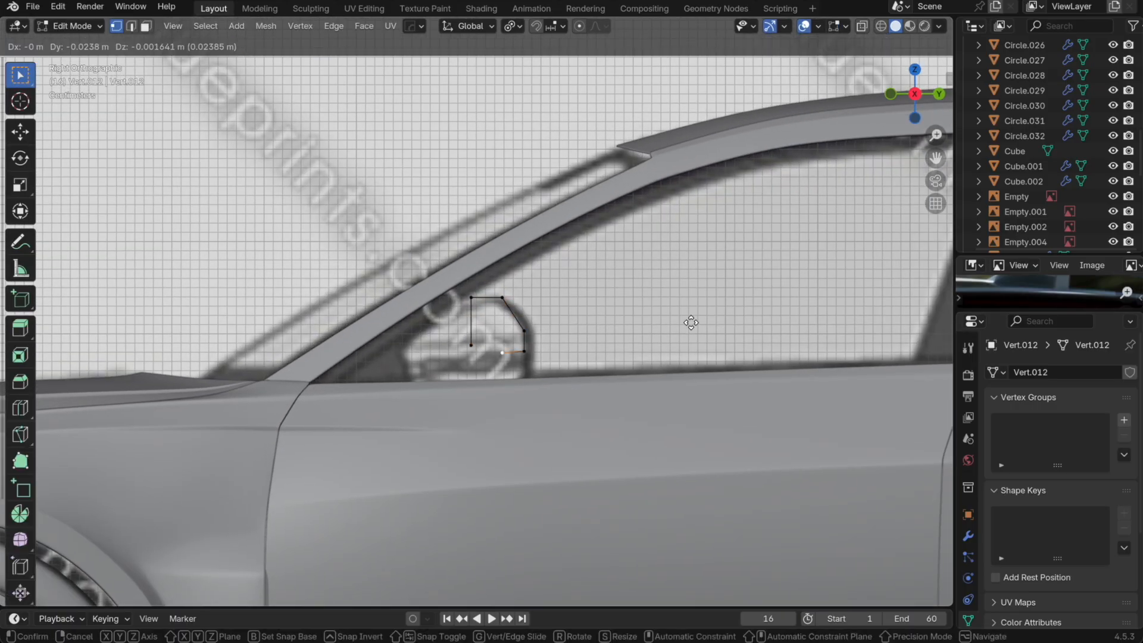
key("y")
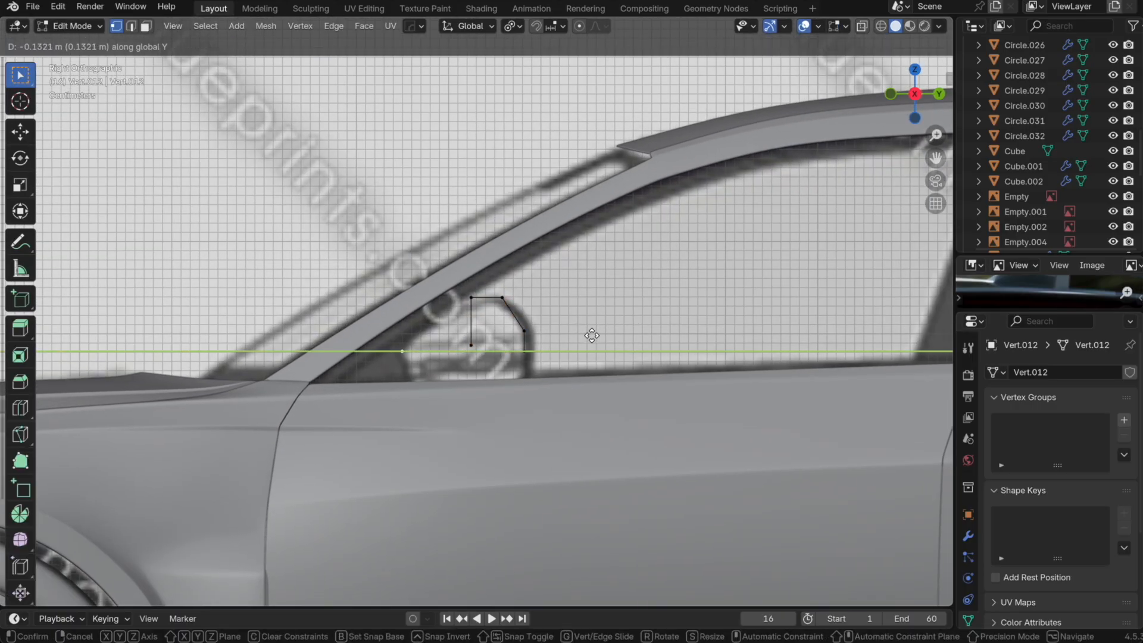
left_click(592, 336)
Step: Lower the extruded front vertex along Z and shift it about 0.007 m back along Y to fit the blueprint's front lower corner
key("g")
key("z")
left_click(630, 300)
key("g")
key("y")
left_click(637, 296)
key("g")
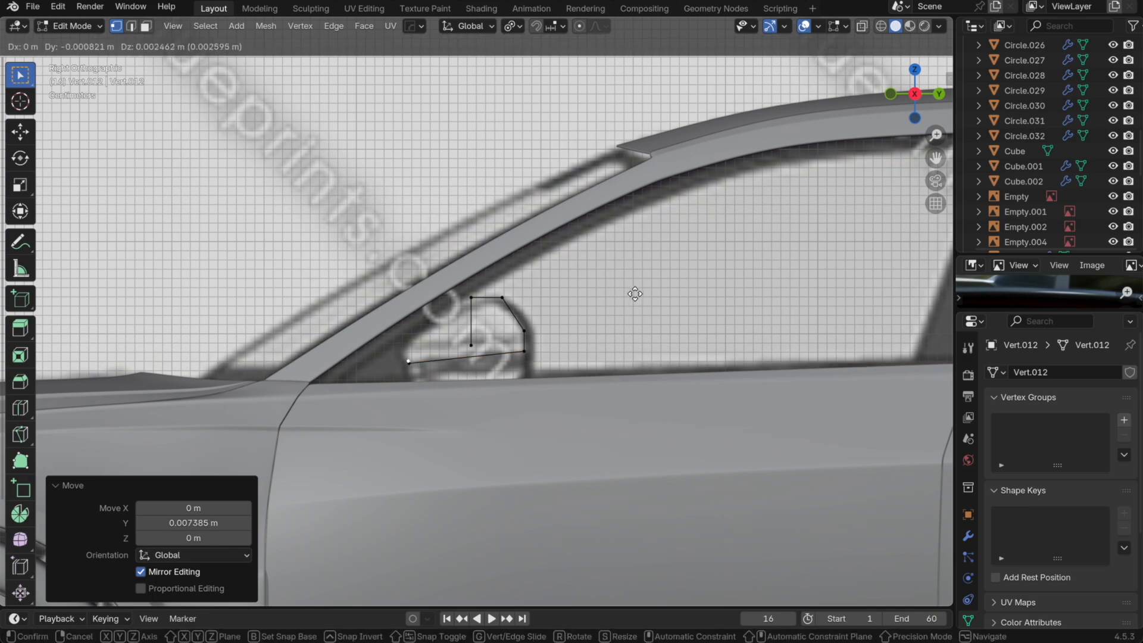
left_click(642, 256)
Step: In the top view, extrude the front vertex along X and bring the front vertices inward to the mirror's front outline
left_click(915, 70)
key("e")
key("x")
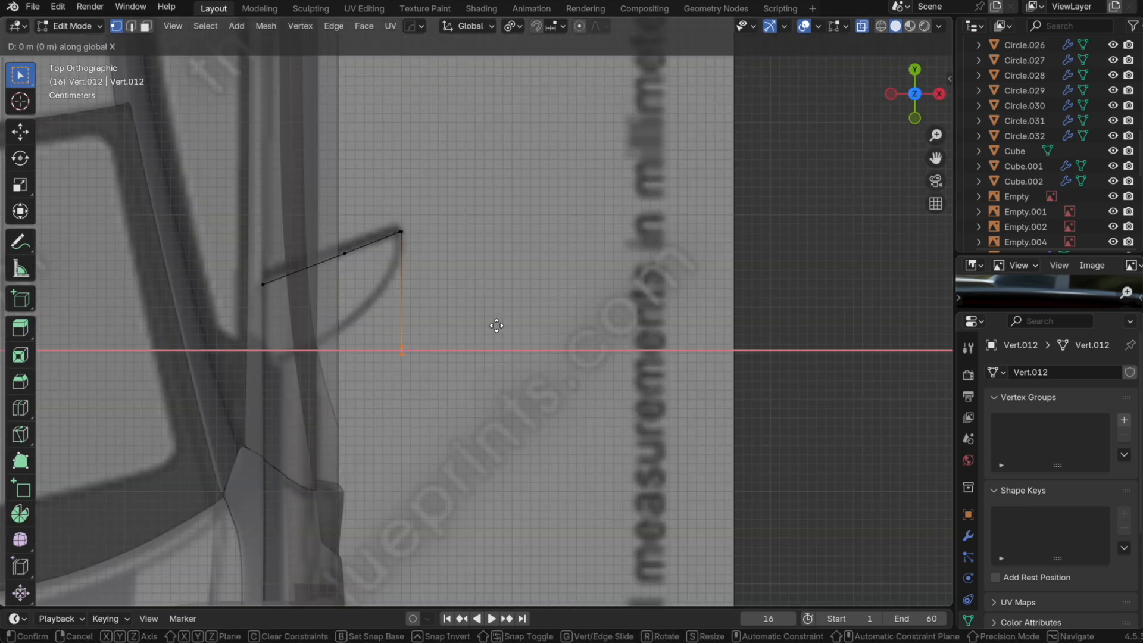
left_click(415, 324)
left_click(330, 361)
key("g")
key("x")
Step: Cut the slanted outer edge at its middle and move the new vertex about 0.031 m outward along X
key("ctrl+r")
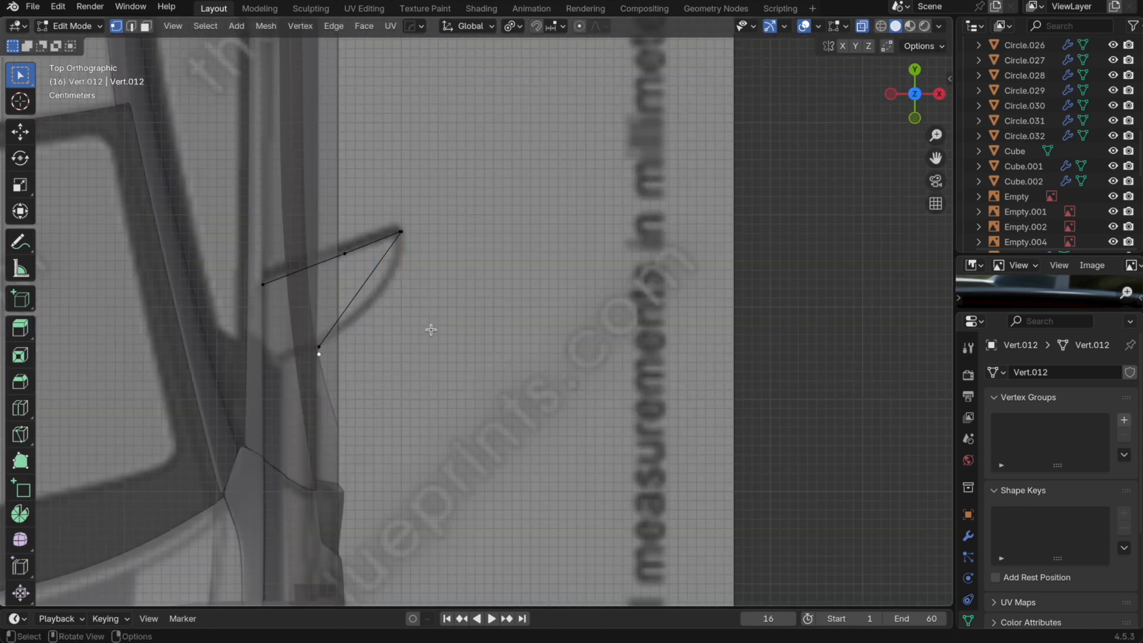
left_click(431, 327)
key("g")
key("x")
left_click(461, 324)
Step: In the front view, raise the new outer edge vertex about 0.003 m along Z
left_click(917, 122)
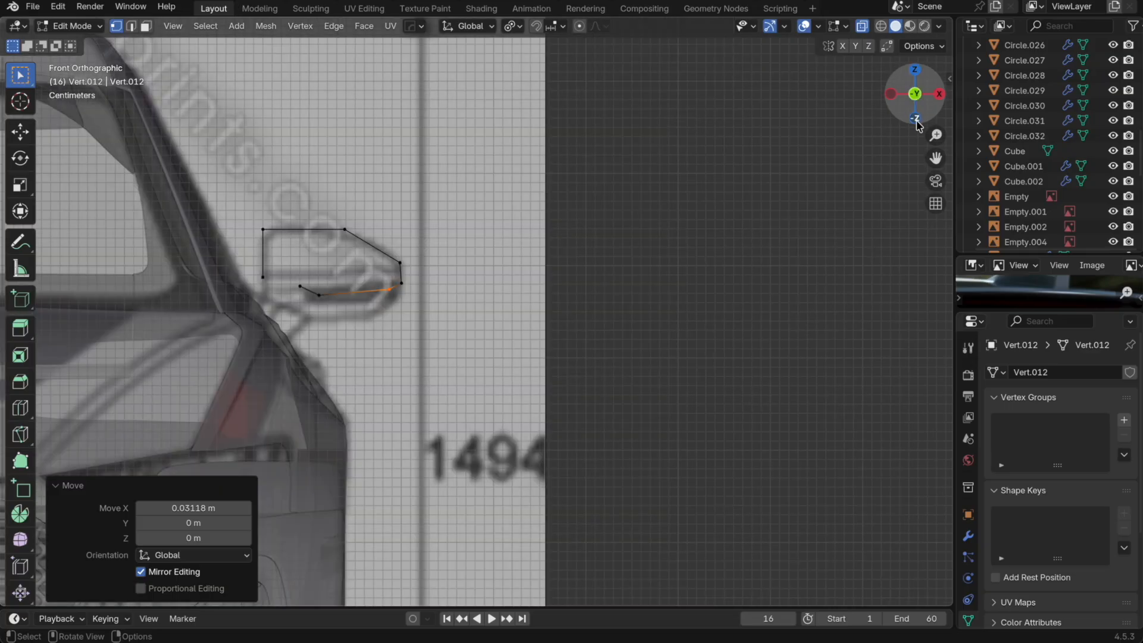
left_click(939, 98)
key("g")
key("z")
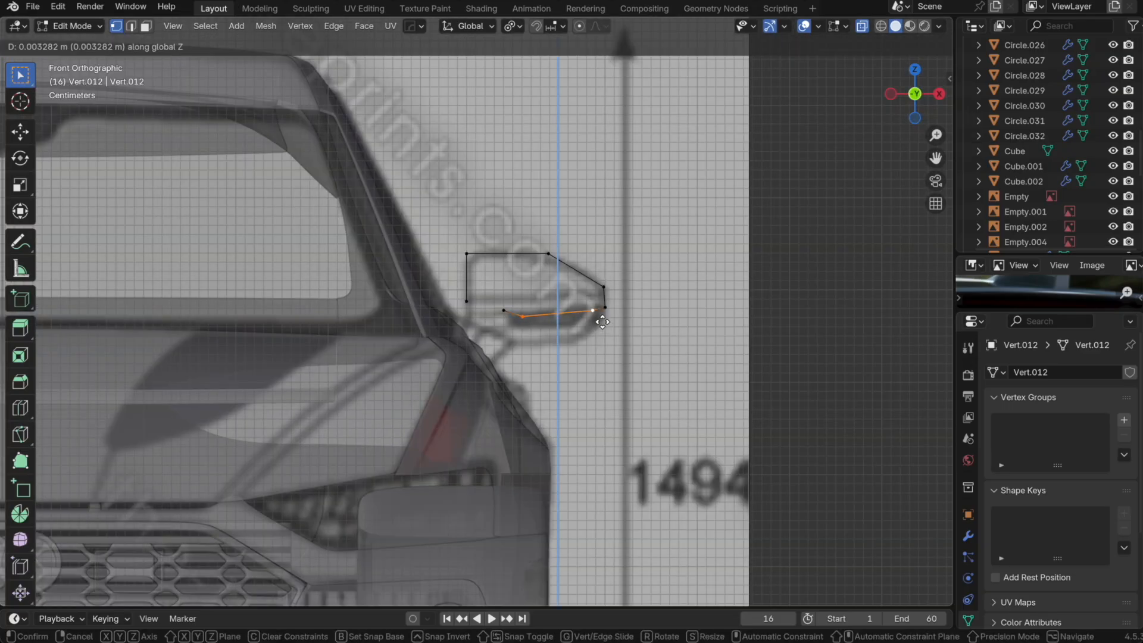
left_click(602, 321)
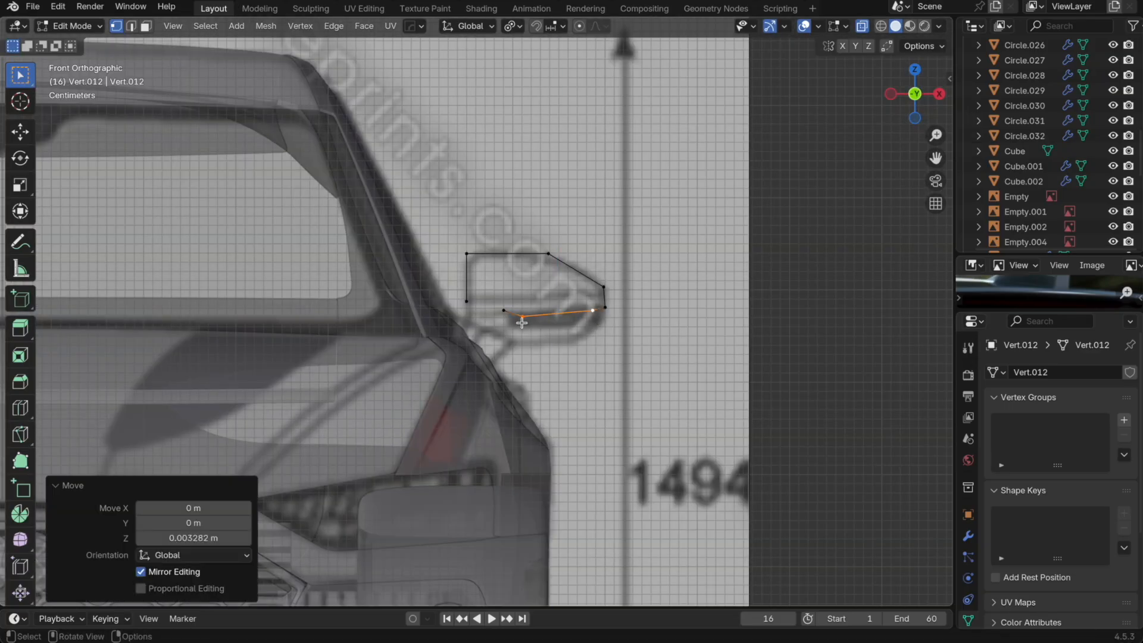
Step: Move the inner front vertex about 0.019 m inward along X, then adjust it along Y in the top view
left_click(499, 312)
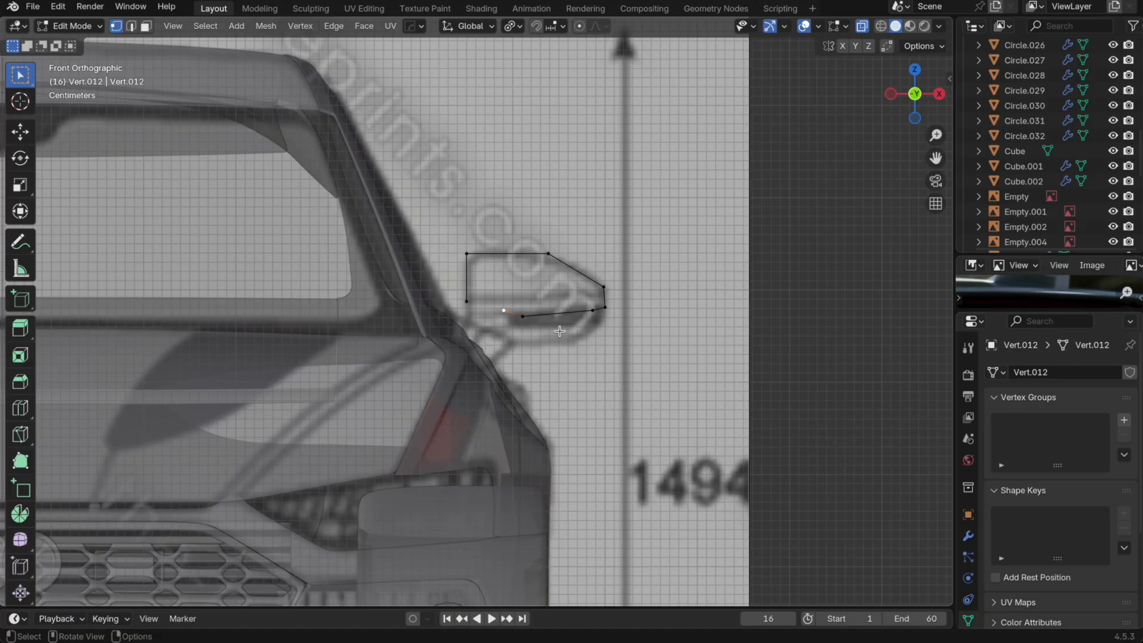
scroll(559, 331, "up", 2)
key("g")
key("x")
left_click(537, 345)
key("KP_7")
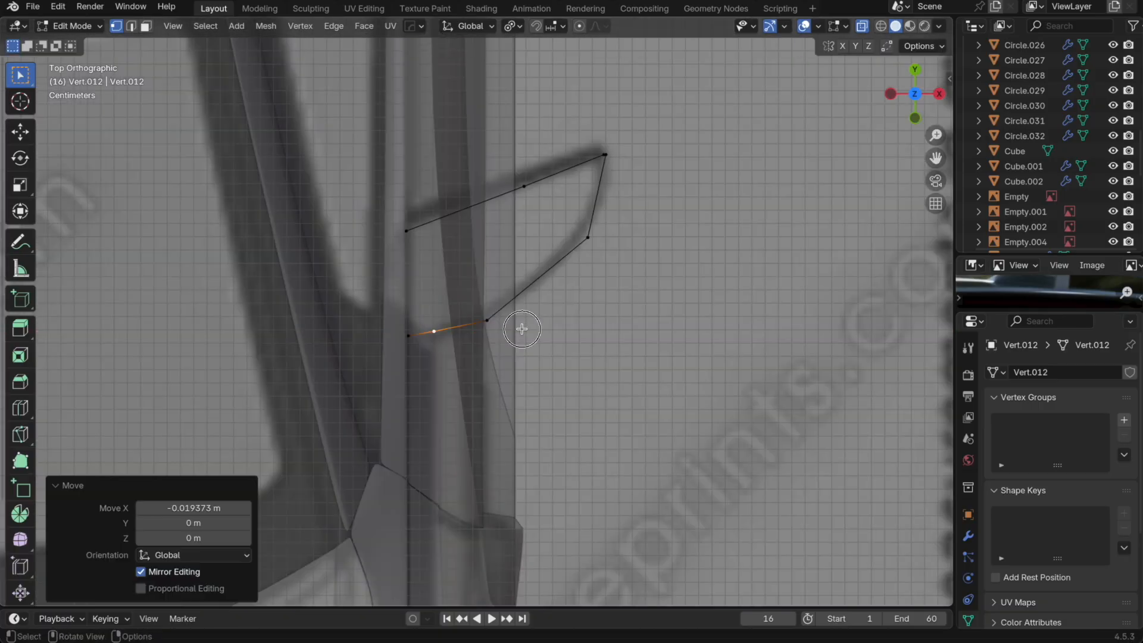
key("g")
key("y")
left_click(538, 316)
Step: Extrude the front inner end vertex about 0.08 m rearward along Y toward the inner vertical edge
key("Tab")
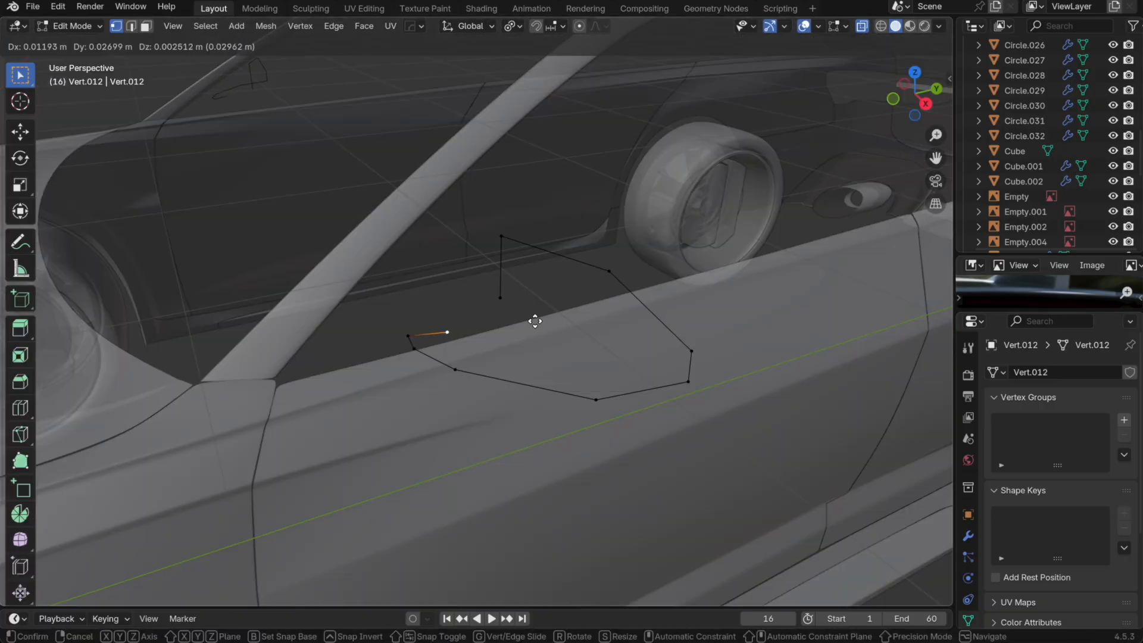
key("y")
left_click(586, 288)
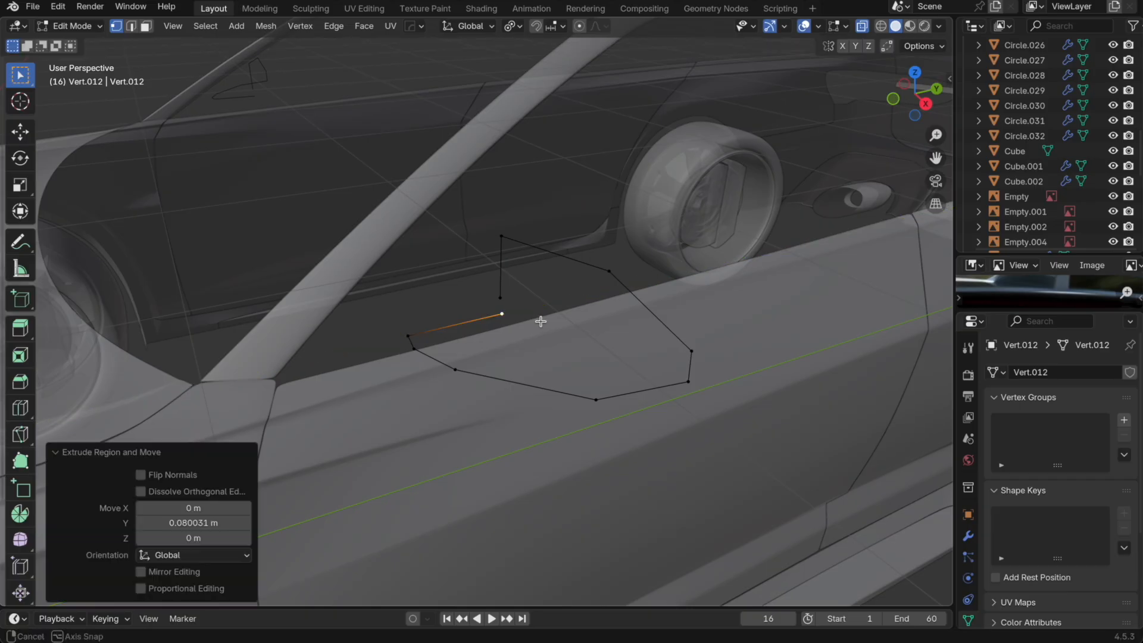
Step: Align the inner vertical edge's lower vertex along Z with the extruded vertex and merge the two into one corner
middle_click_drag(541, 322, 503, 304)
left_click(543, 480)
key("g")
key("z")
left_click(547, 489)
left_click_drag(557, 526, 515, 483)
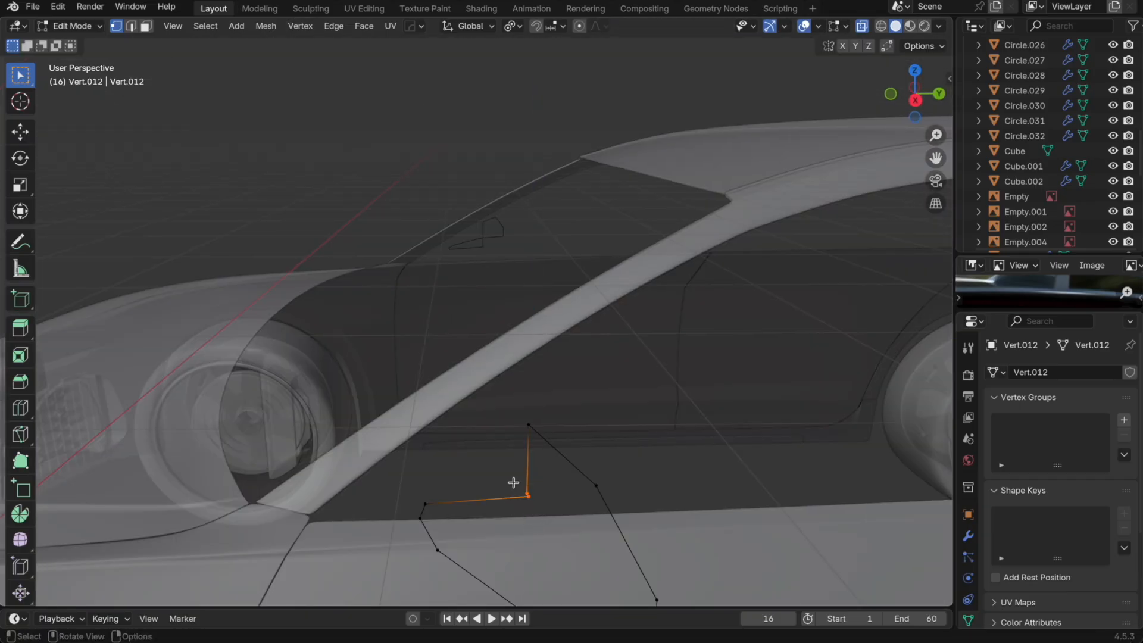
key("m")
left_click(513, 482)
Step: In the side view, lower the upper inner vertex about 0.007 m along Z and extrude it diagonally forward and down
key("Tab")
scroll(571, 495, "down", 2)
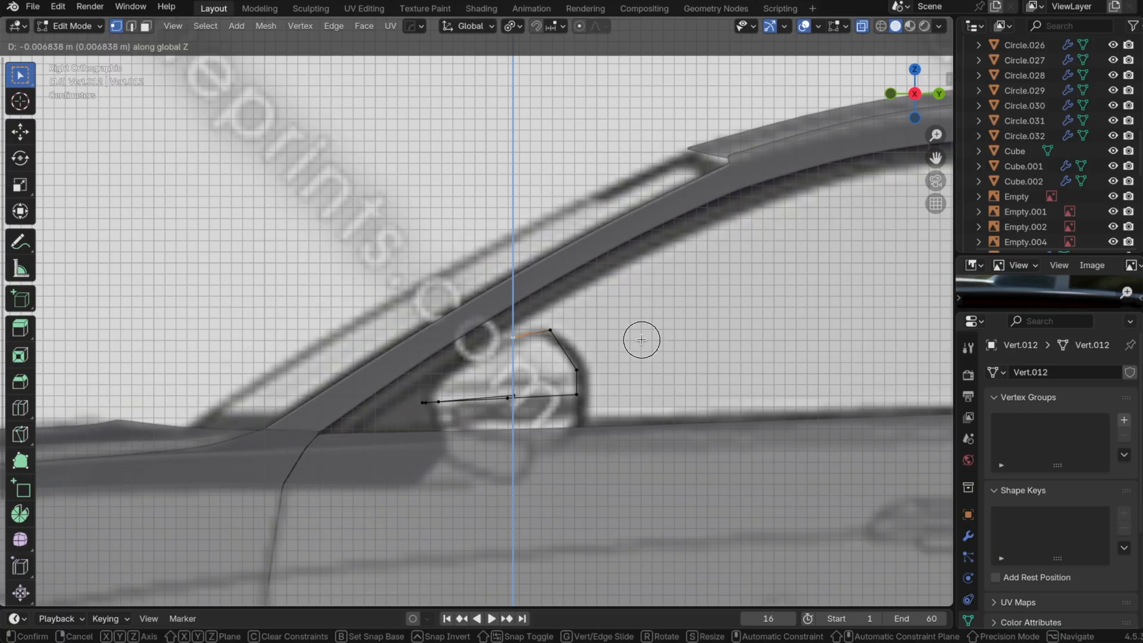
left_click(642, 340)
key("e")
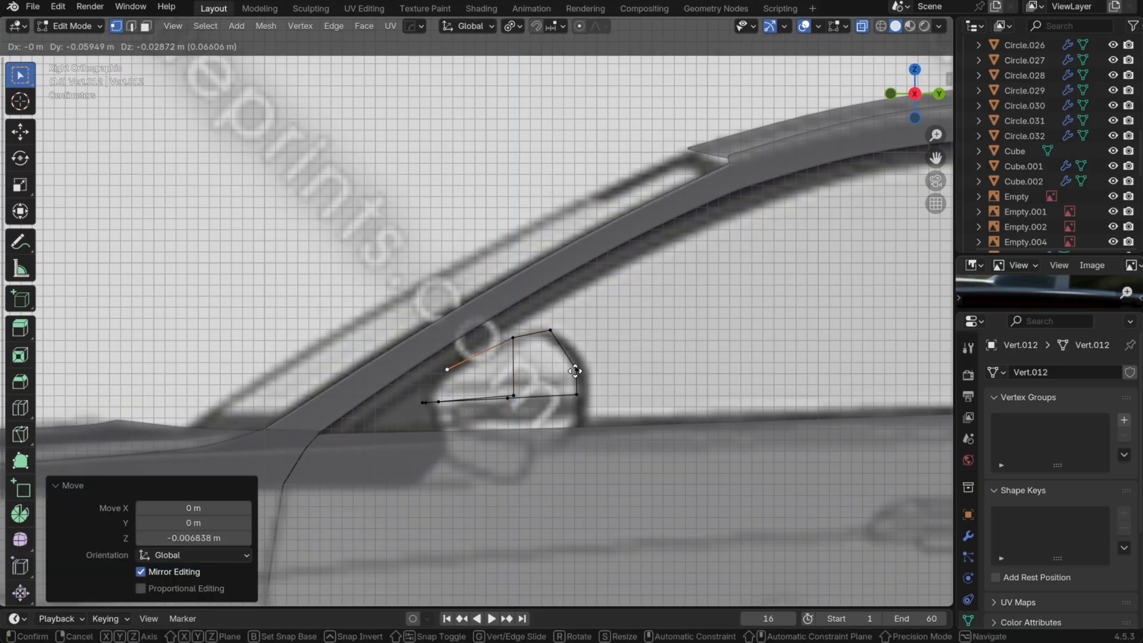
left_click(490, 383)
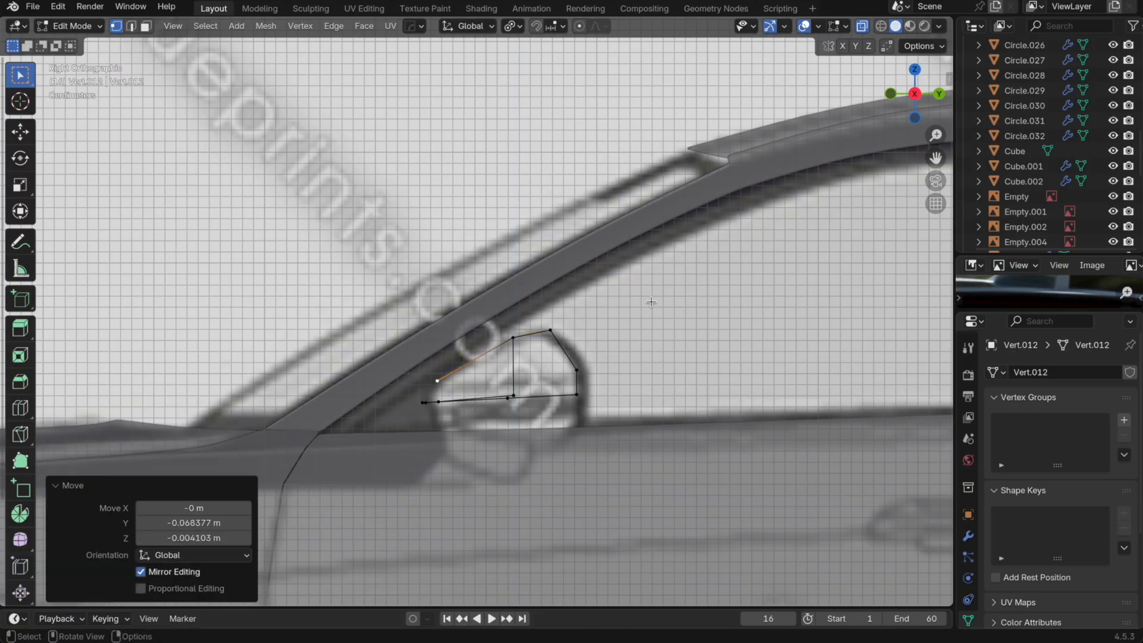
Step: Extrude the end vertex down to the mirror's front corner and merge it with the corner vertex using At Last
key("e")
left_click(637, 320)
middle_click_drag(637, 320, 722, 353)
left_click(422, 404, "shift")
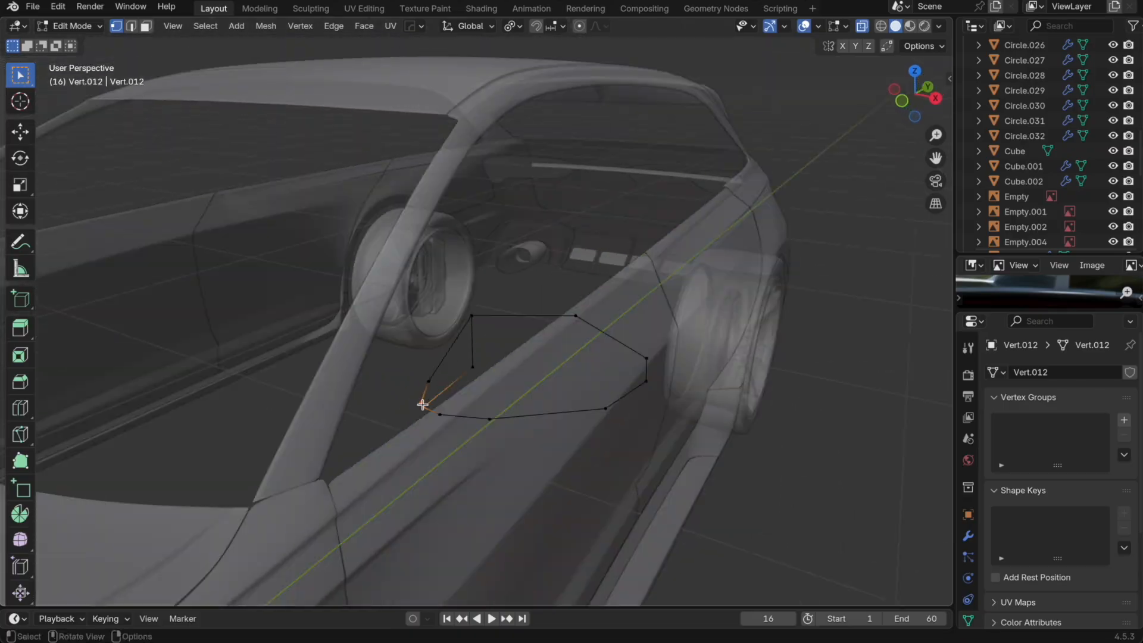
key("m")
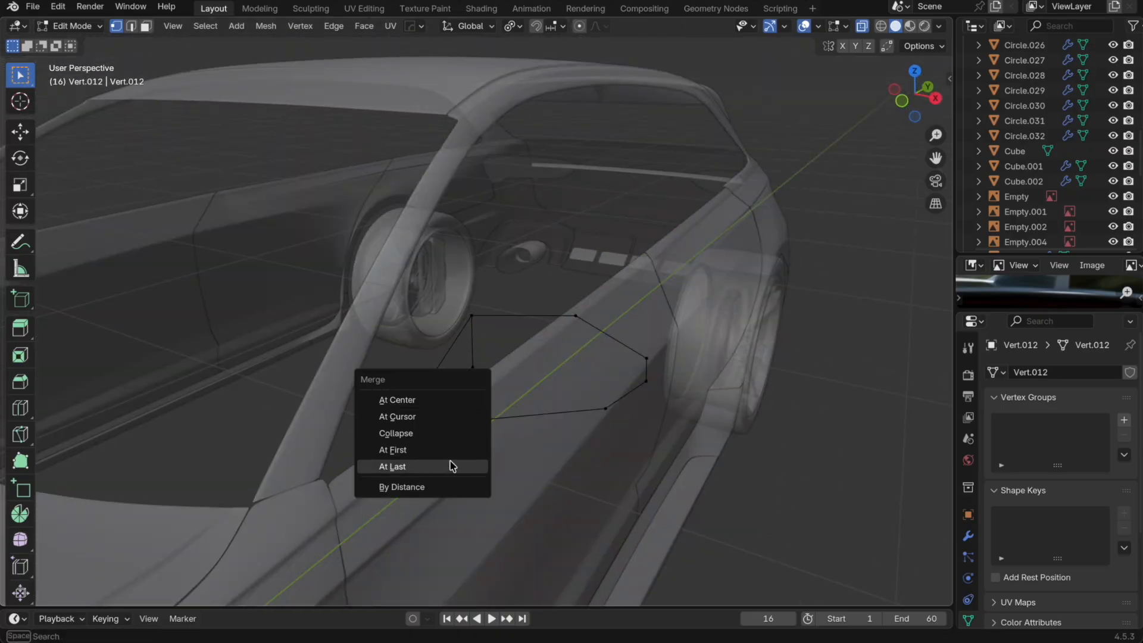
left_click(470, 461)
Step: In the side view, select the upper rear outer vertex of the mirror and nudge it slightly along X
left_click(932, 101)
left_click(646, 401)
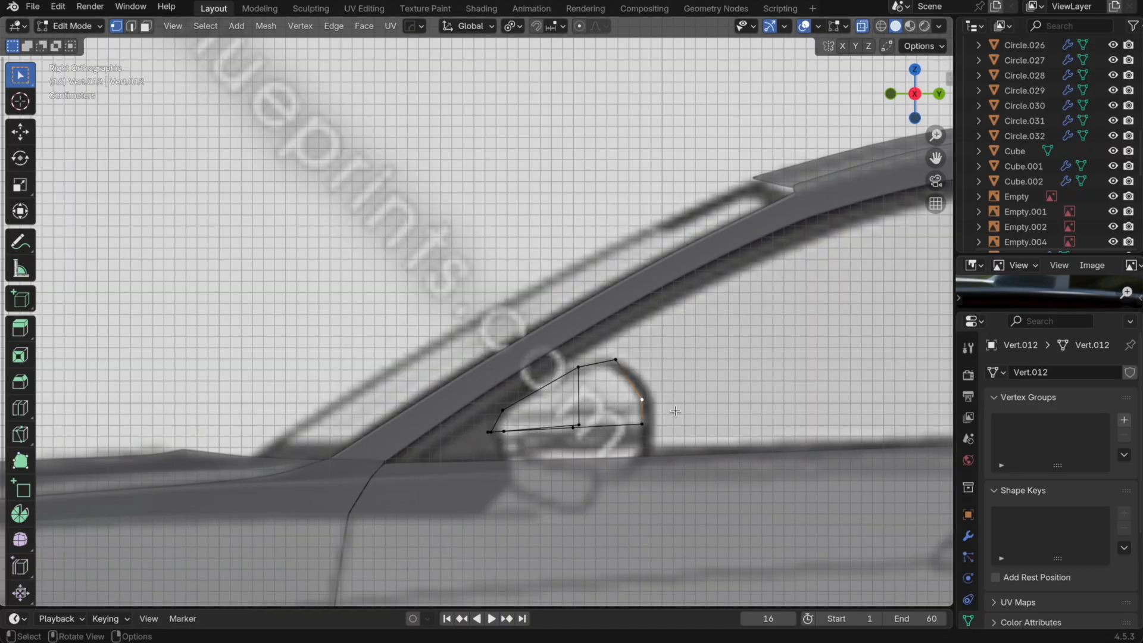
key("g")
key("x")
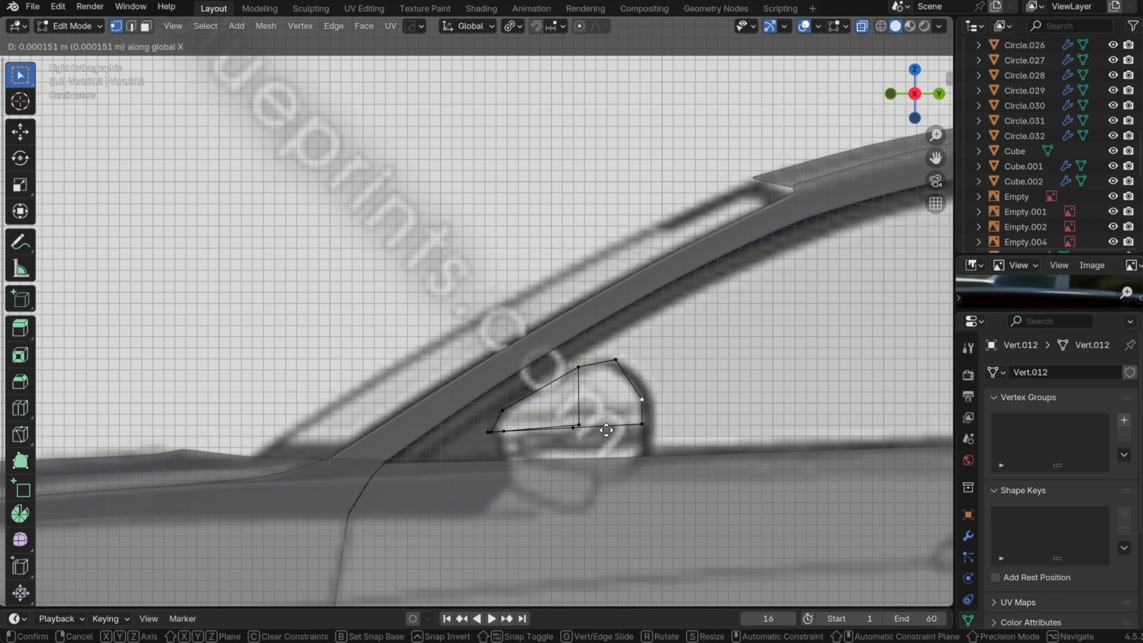
left_click(610, 432)
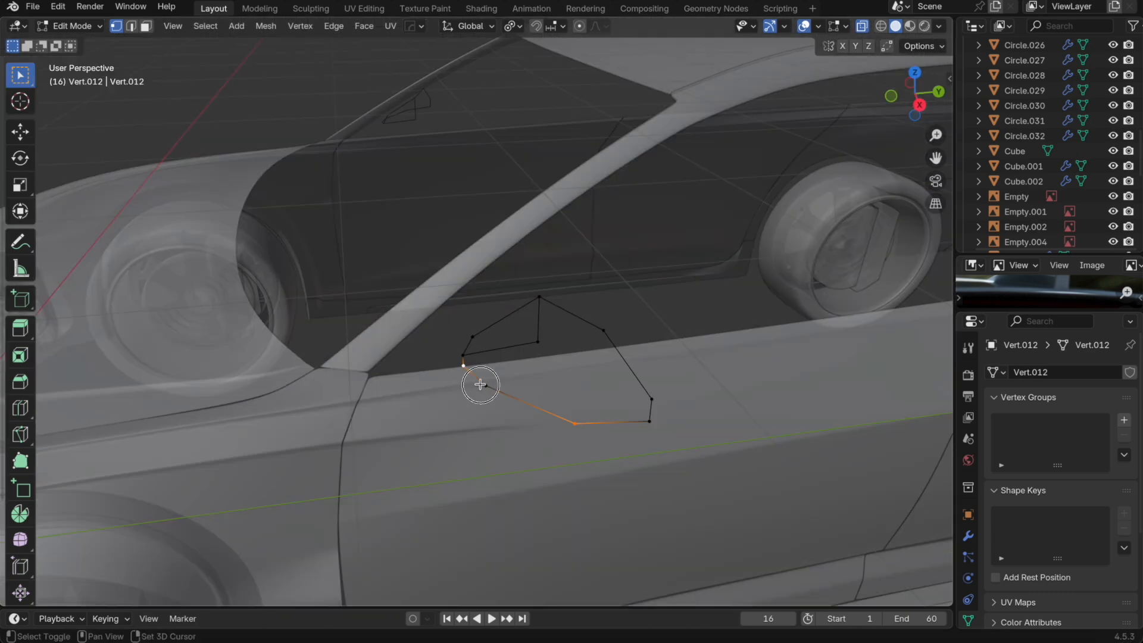
Step: Extrude the mirror's lower front edge chain upward along Z into a narrow strip, then shift the new edges along Y
key("e")
key("z")
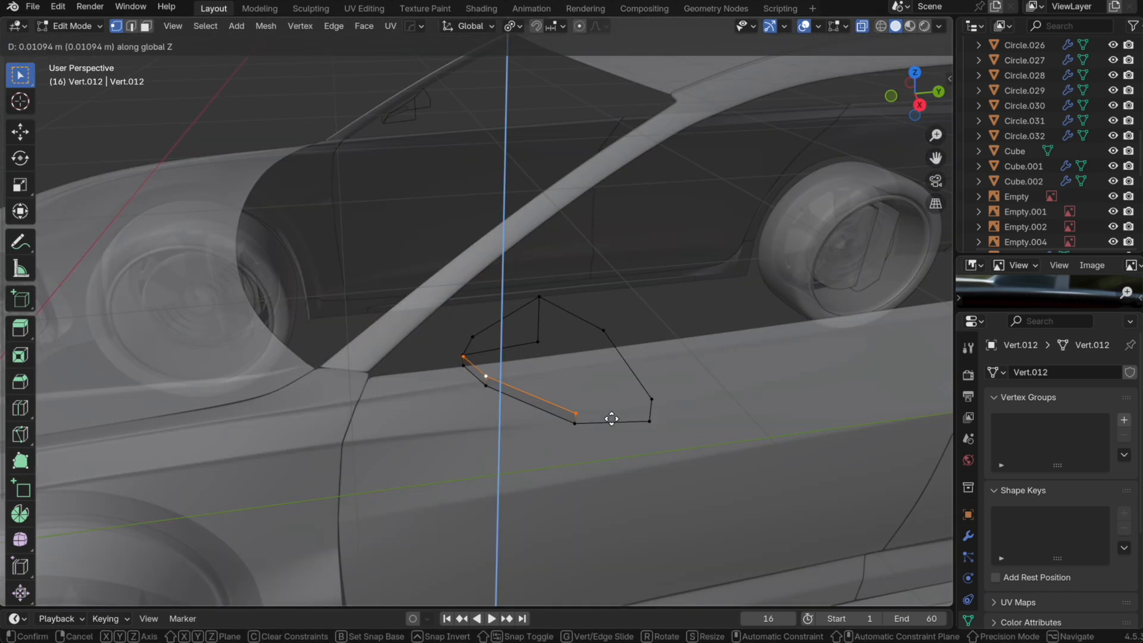
left_click(610, 415)
middle_click_drag(609, 414, 577, 406)
key("g")
key("y")
left_click(584, 370)
Step: Join the strip's ends to the mirror outline and slide the added vertex on the top edge with factor 0.450
left_click(449, 379)
left_click(429, 390, "shift")
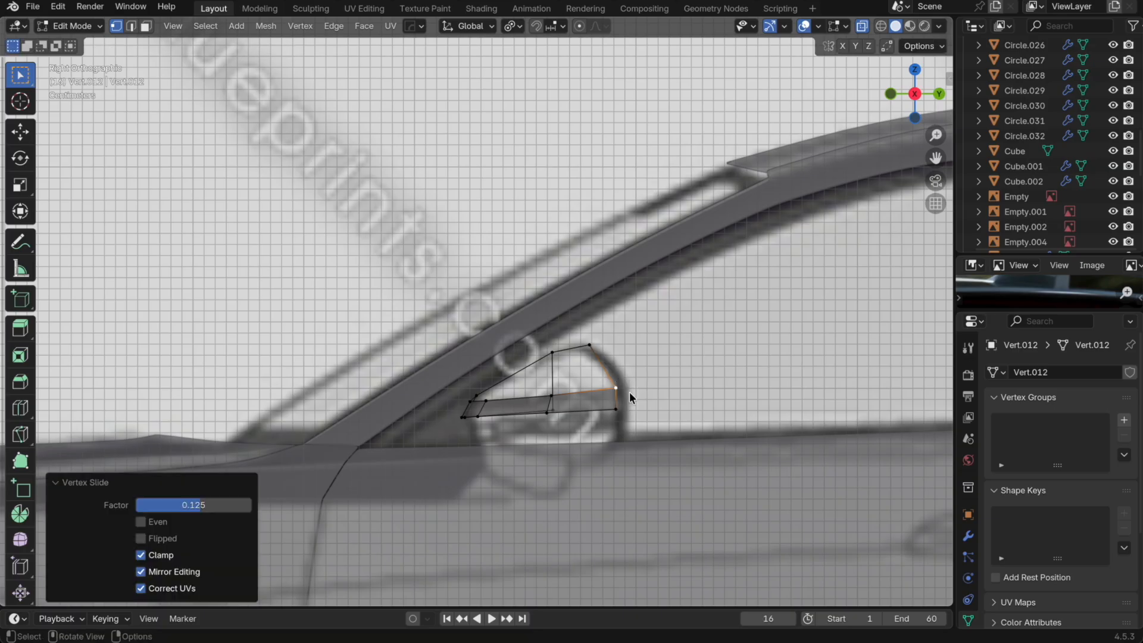
key("Tab")
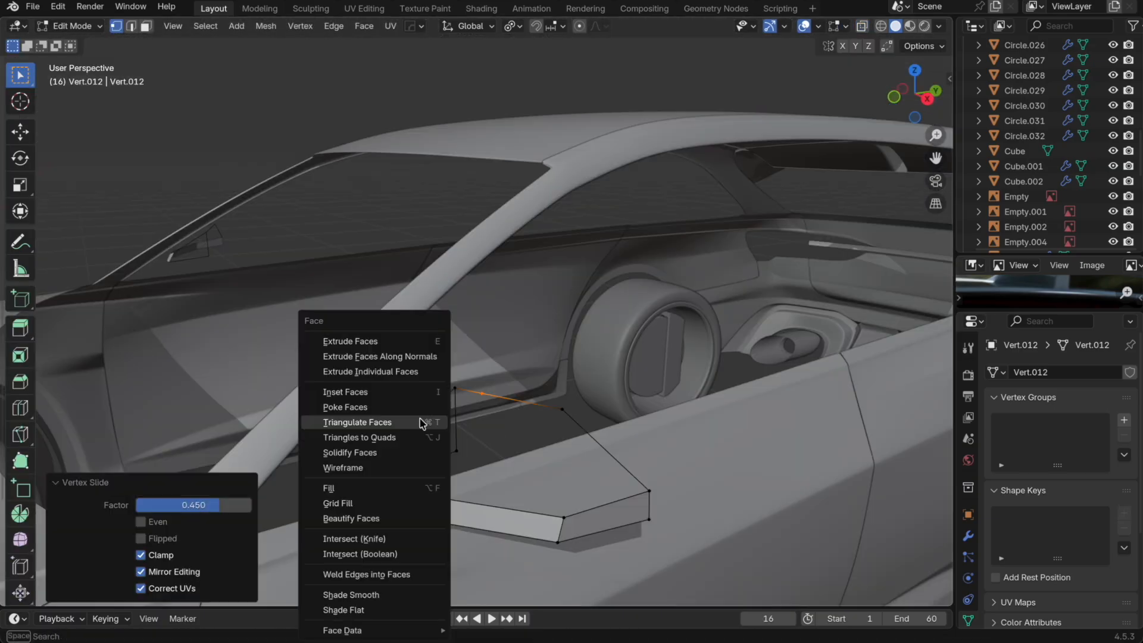
key("Escape")
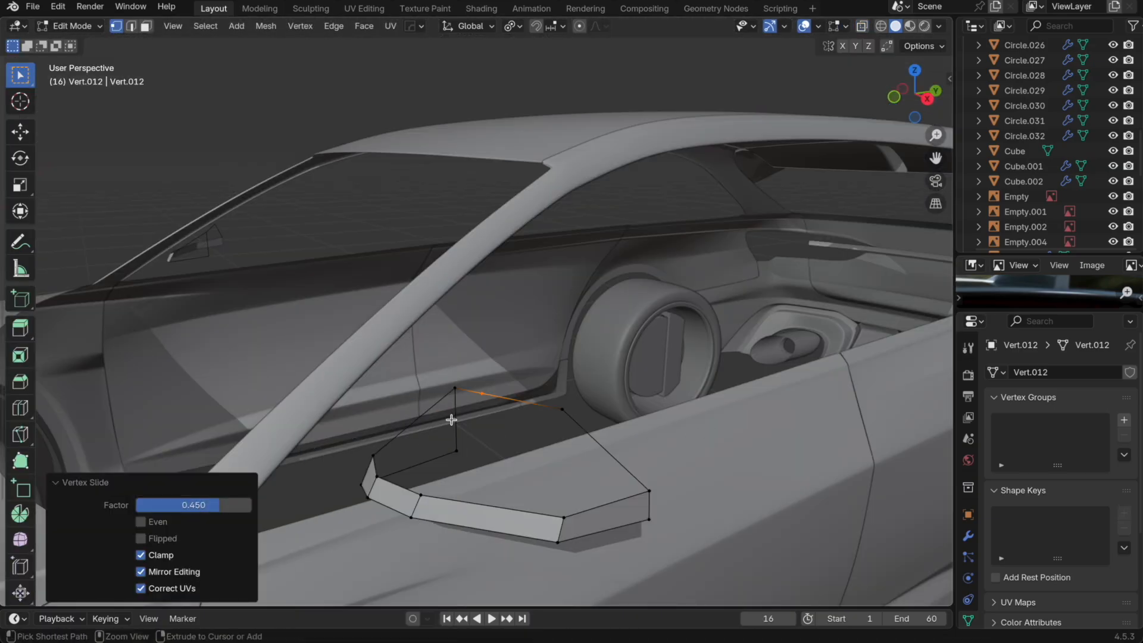
Step: Cut the sloping inner top edge at its middle and adjust the new vertex along Z in the side view
key("ctrl+r")
left_click(452, 417)
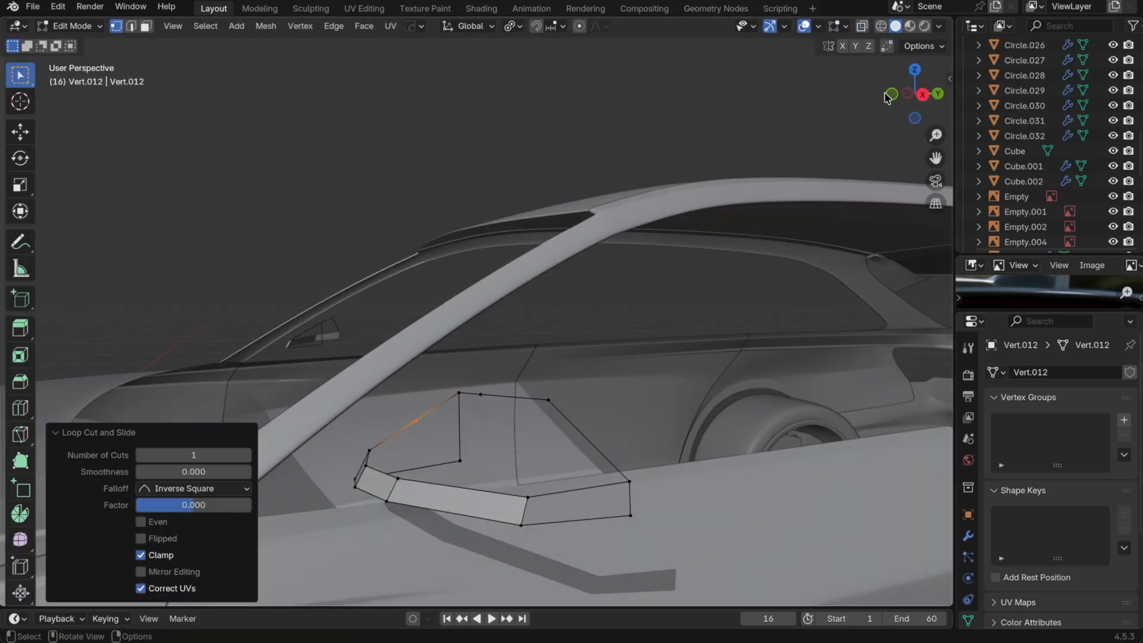
key("KP_3")
key("g")
key("z")
left_click(558, 403)
Step: Fill the mirror's inner side face and add one centred loop cut across the outer rear face of the strip
left_click(468, 406)
middle_click_drag(468, 407, 511, 442)
scroll(476, 522, "up", 5)
middle_click_drag(477, 520, 549, 493)
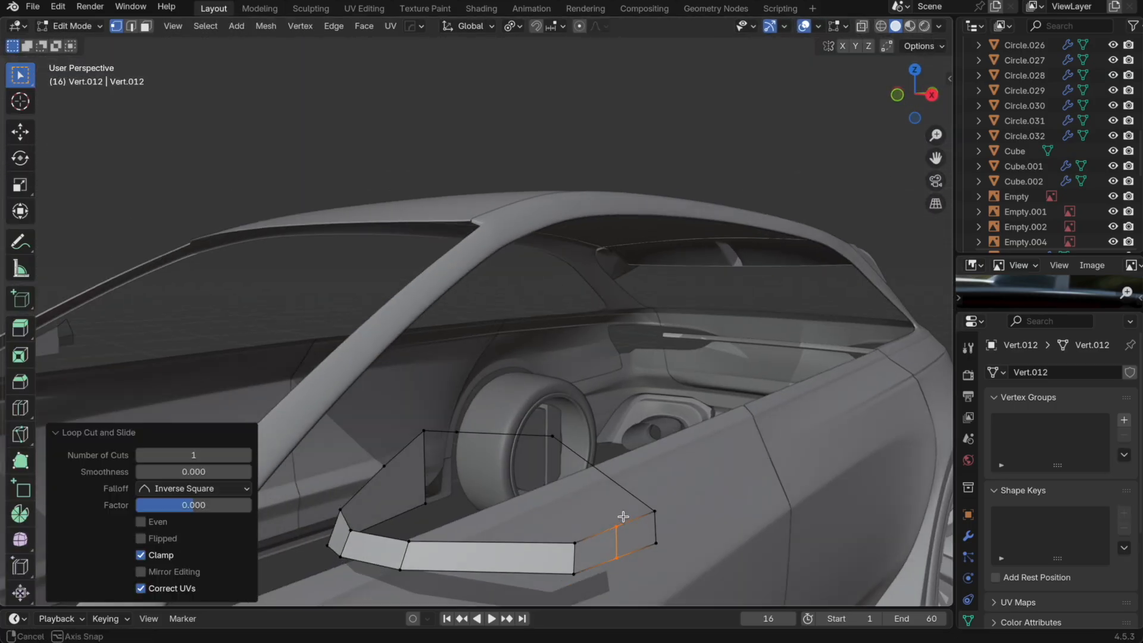
Step: Extrude the upper strip vertex at the mirror's outer front corner upward along Z by about 0.038 m
middle_click_drag(620, 518, 600, 478)
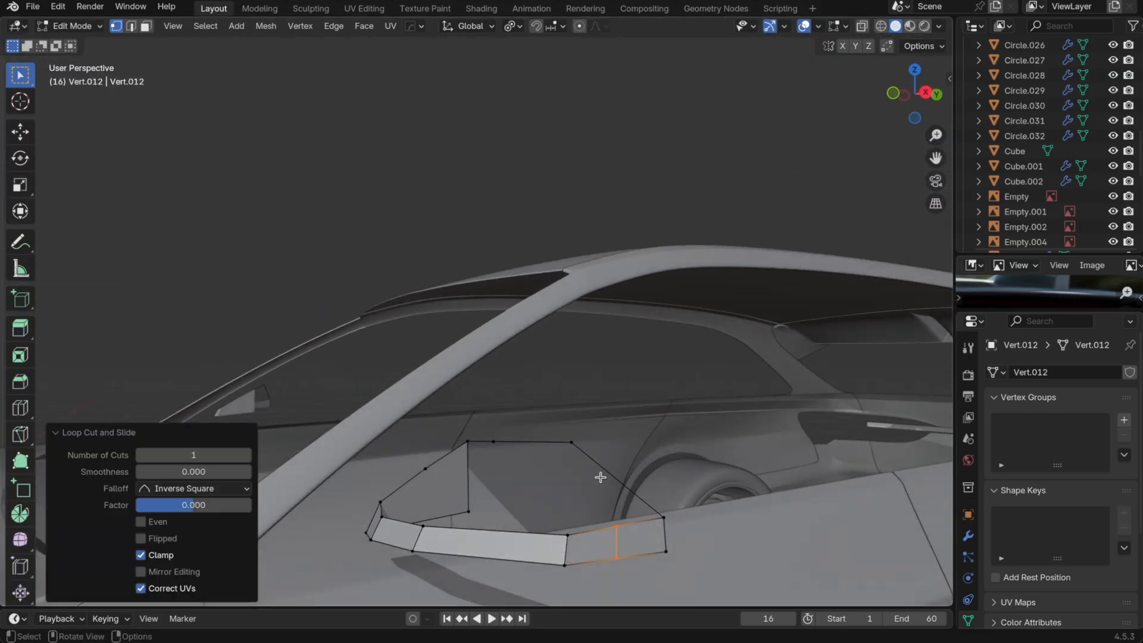
left_click(567, 528, "alt")
key("KP_3")
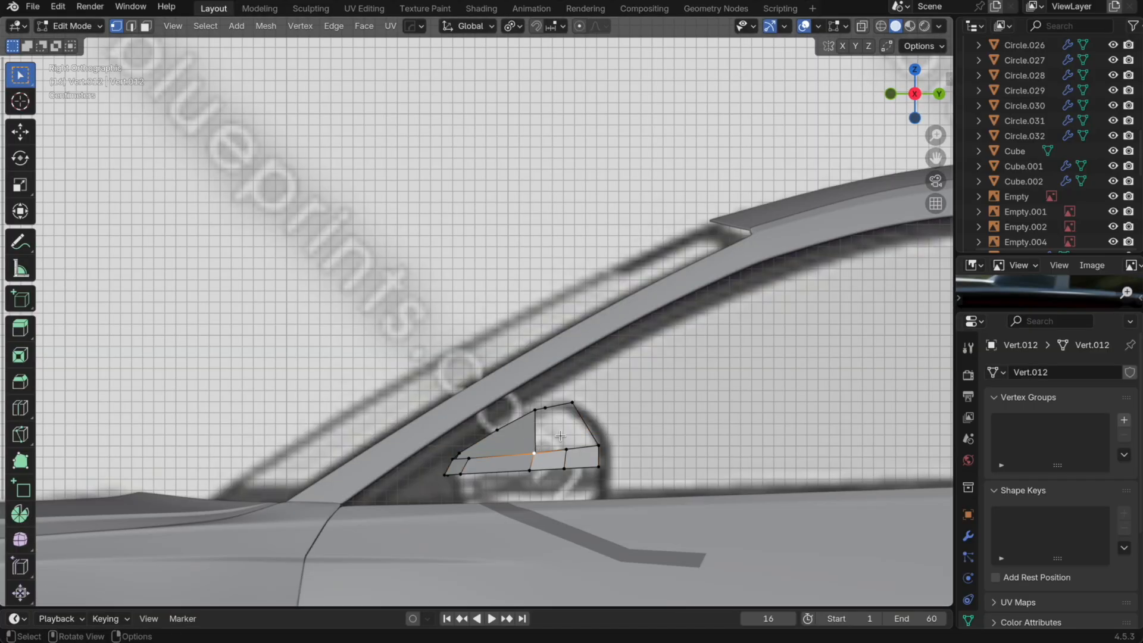
middle_click_drag(560, 436, 575, 480)
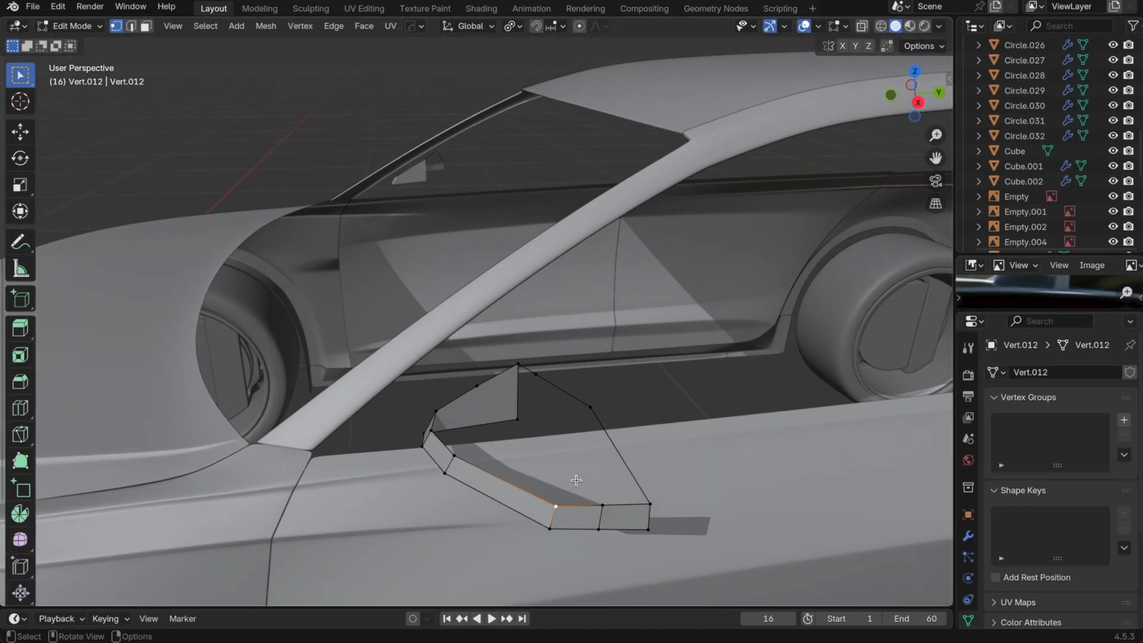
key("g")
key("z")
left_click(591, 428)
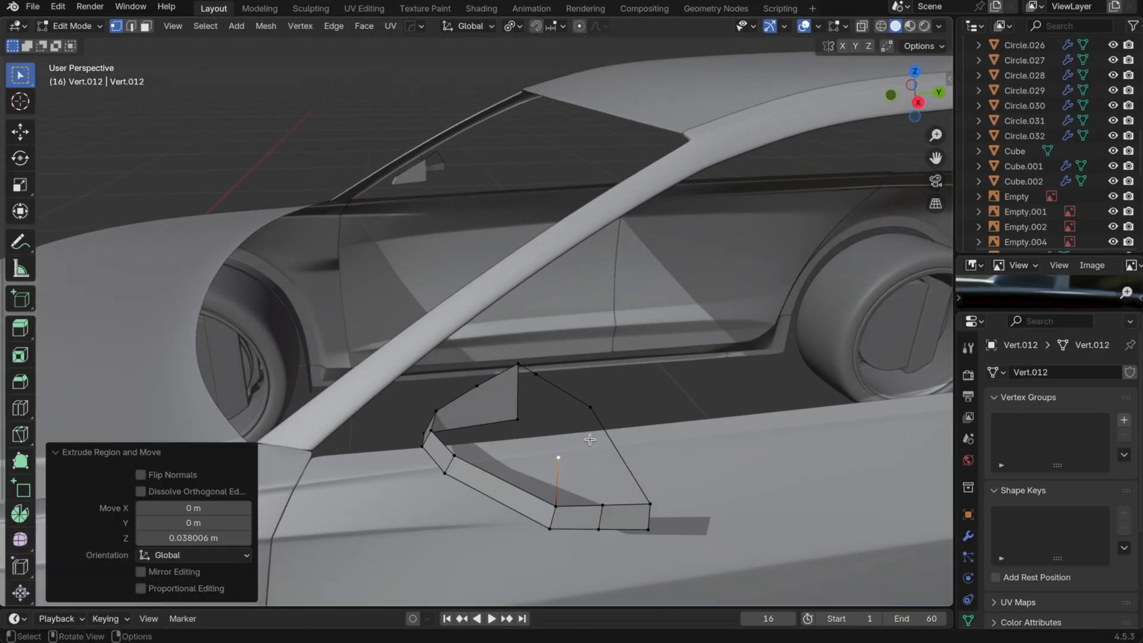
Step: Shift the extruded vertex along Y and slide it along its edge with factor 0.244
key("g")
key("x")
key("Escape")
key("g")
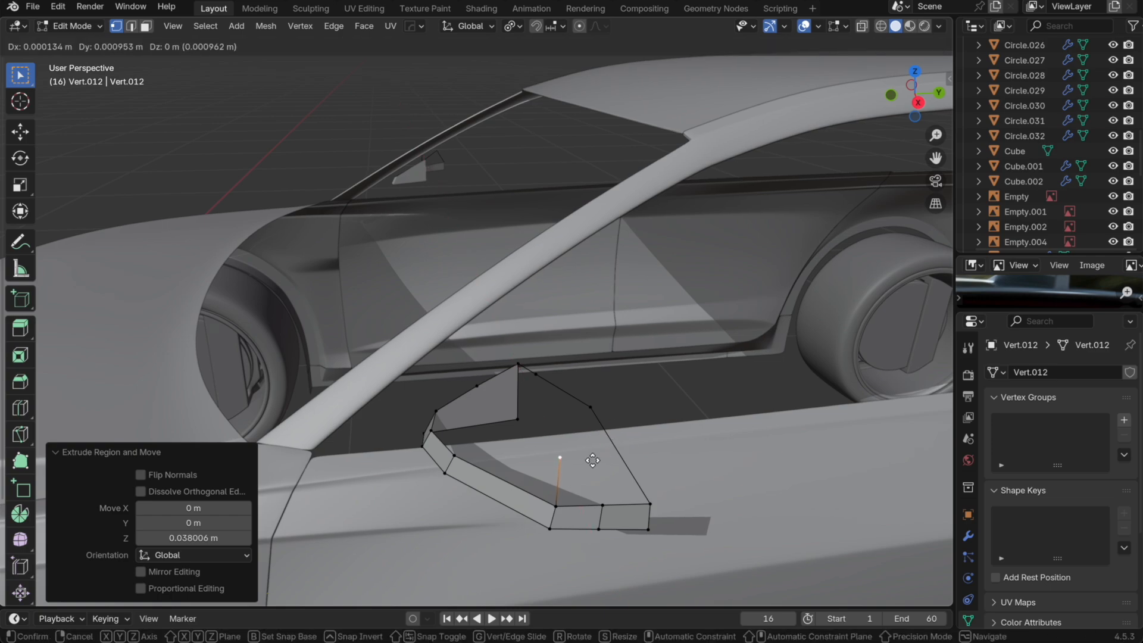
key("y")
left_click(589, 458)
key("g")
key("g")
left_click(596, 471)
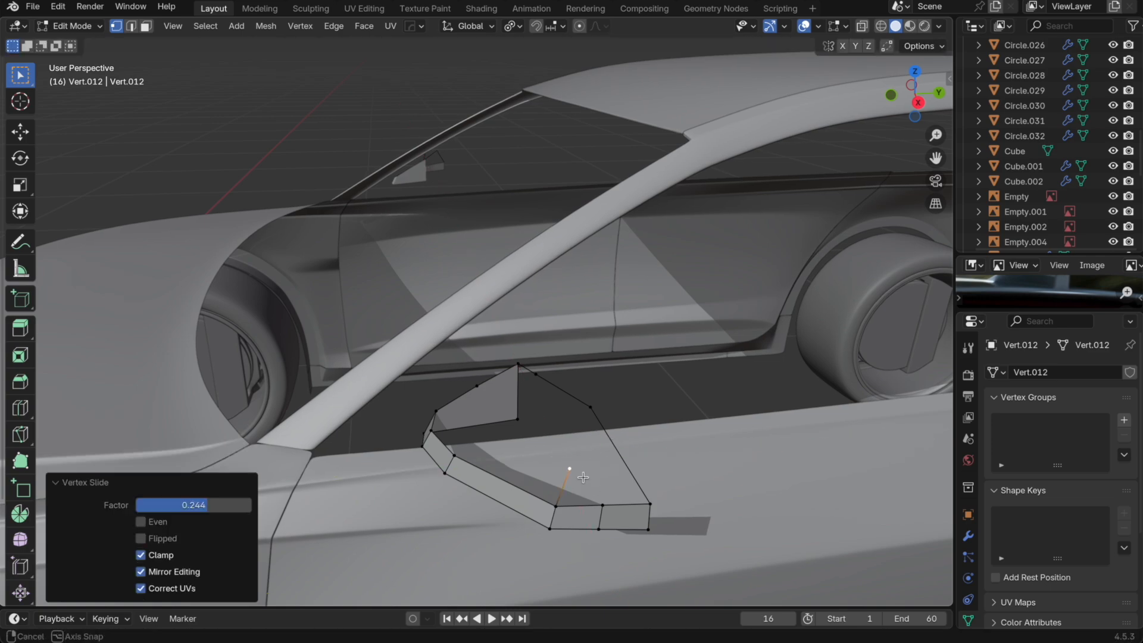
Step: Move the raised vertex inward along X and join it to the middle vertex of the mirror's inner edge
middle_click_drag(567, 467, 639, 463)
key("g")
key("x")
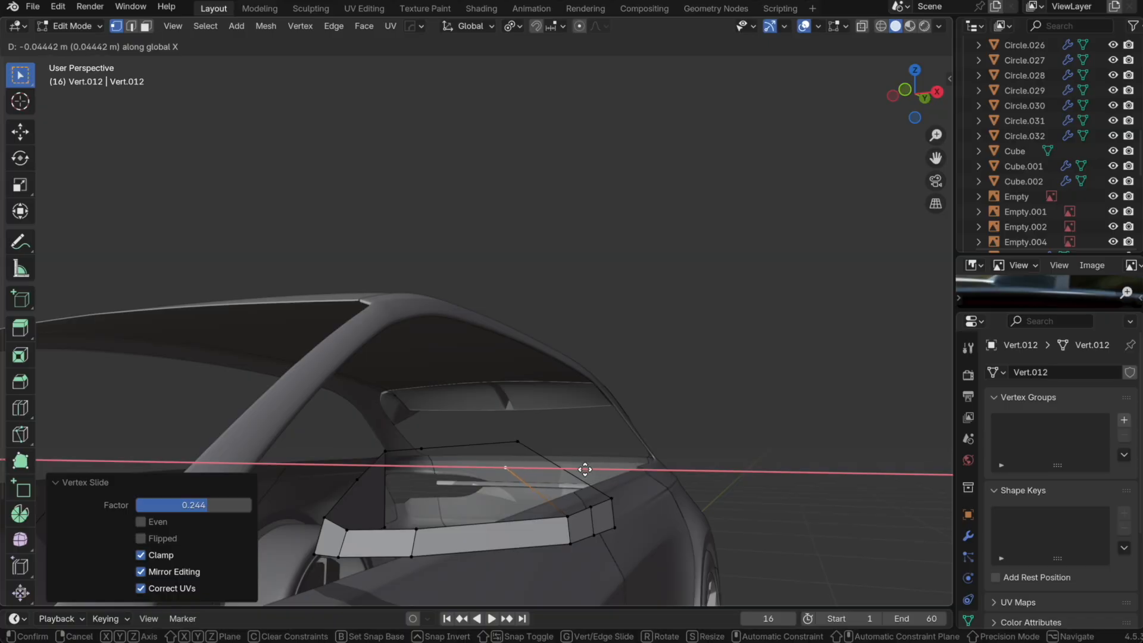
left_click(585, 470)
middle_click_drag(569, 500, 537, 467)
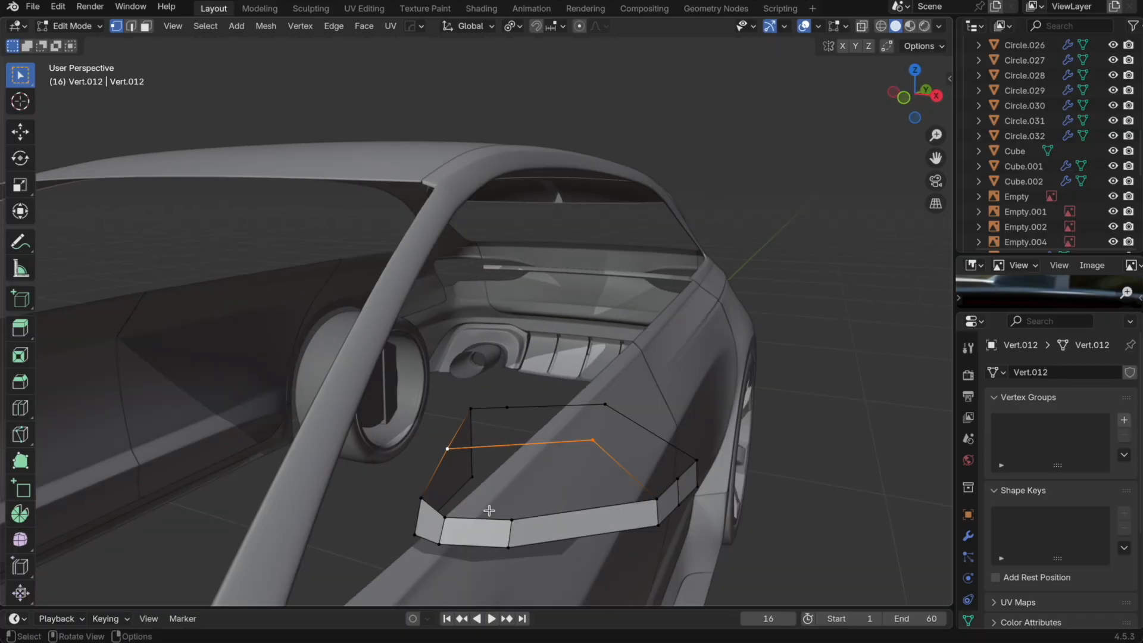
Step: Cut the new cross edge at its middle and slide the added vertex toward the inner side
left_click(452, 518)
middle_click_drag(508, 411, 499, 457)
key("g")
key("g")
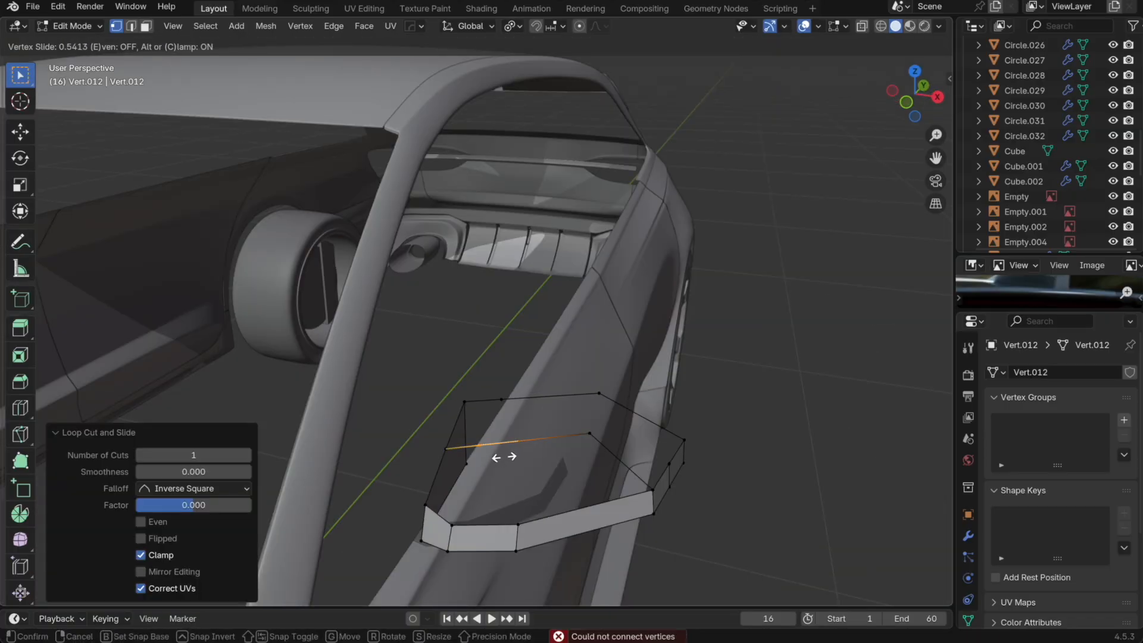
left_click(504, 457)
Step: Fill the two faces along the mirror's inner top side and undo the stray fill across the middle
left_click(544, 434)
left_click(489, 465, "shift")
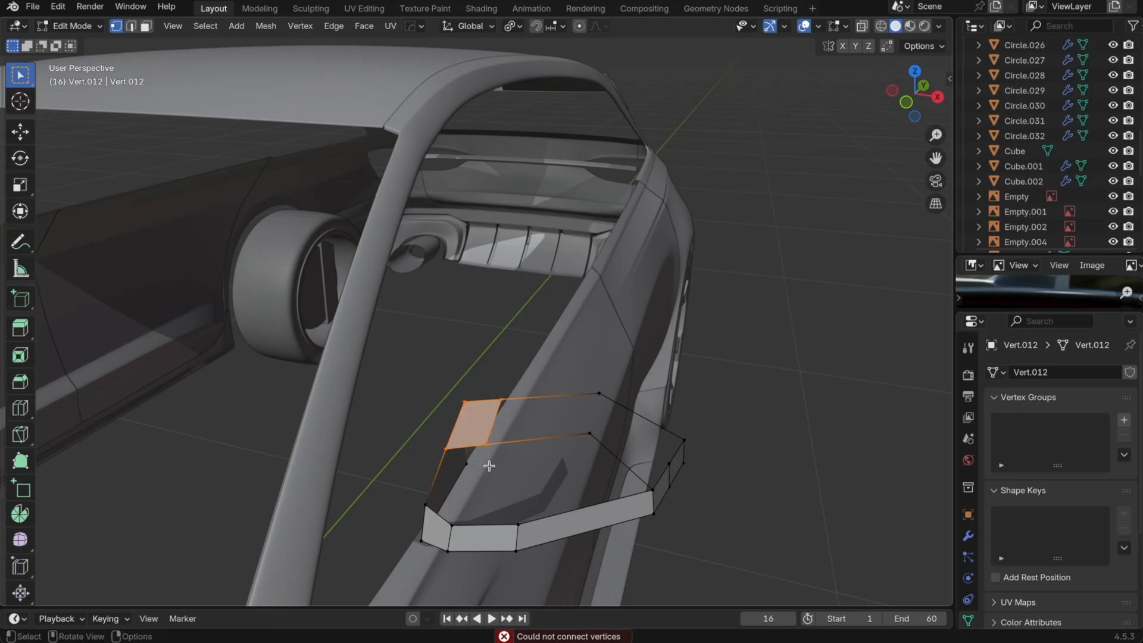
left_click(452, 525, "ctrl")
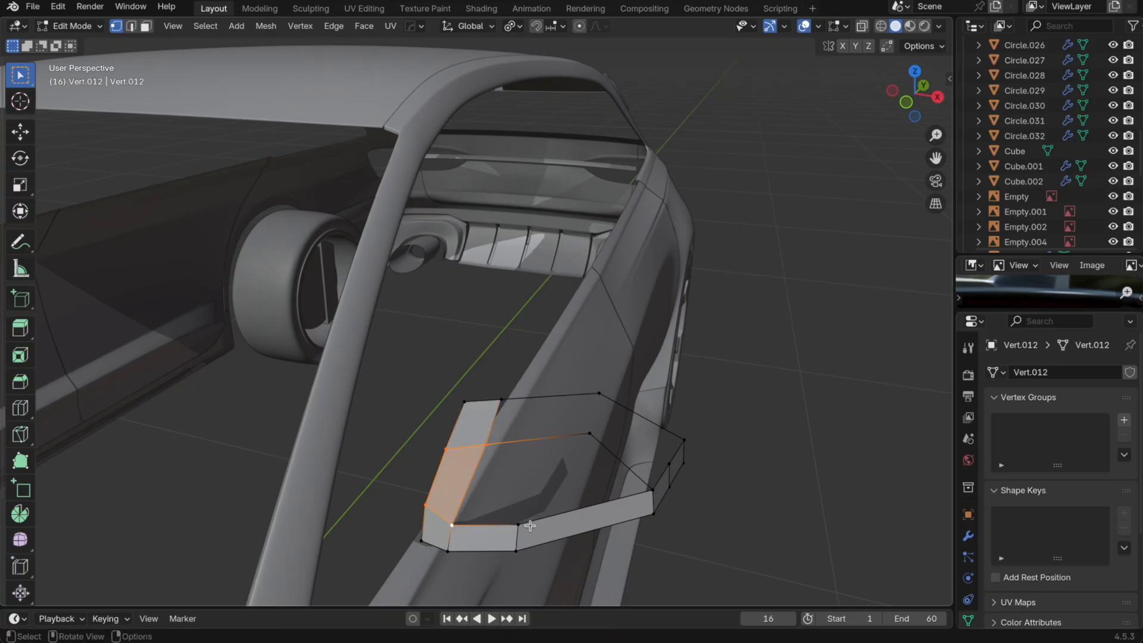
key("ctrl+z")
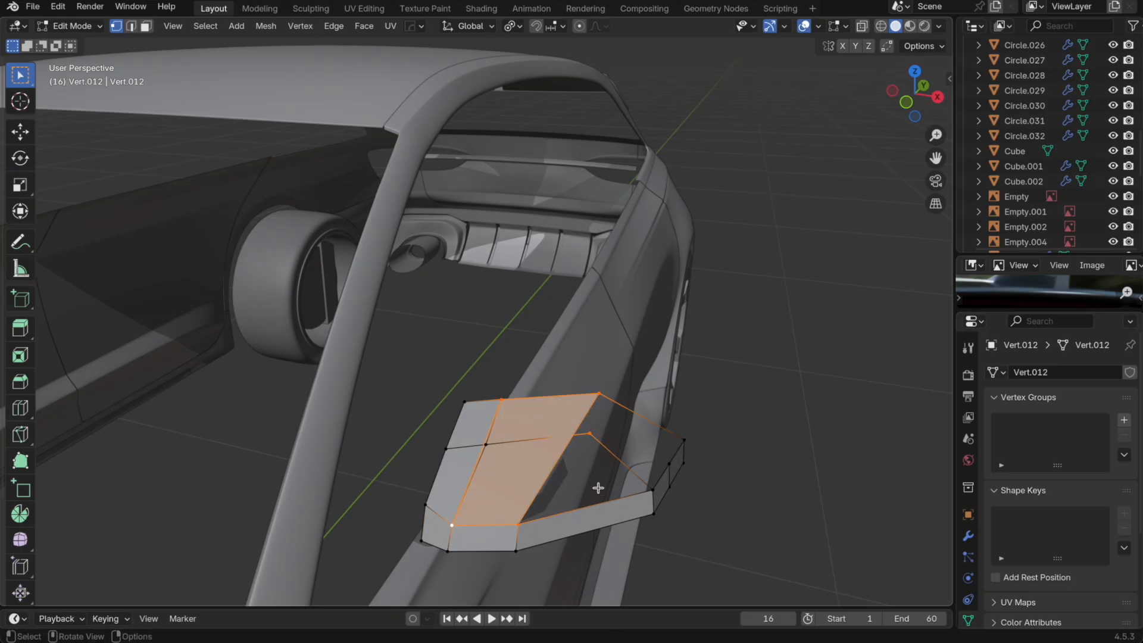
key("ctrl+z")
Step: Slide the front strip vertex into line, fill the next two top faces and adjust their outer edge
key("shift+v")
left_click(582, 427)
left_click(555, 455)
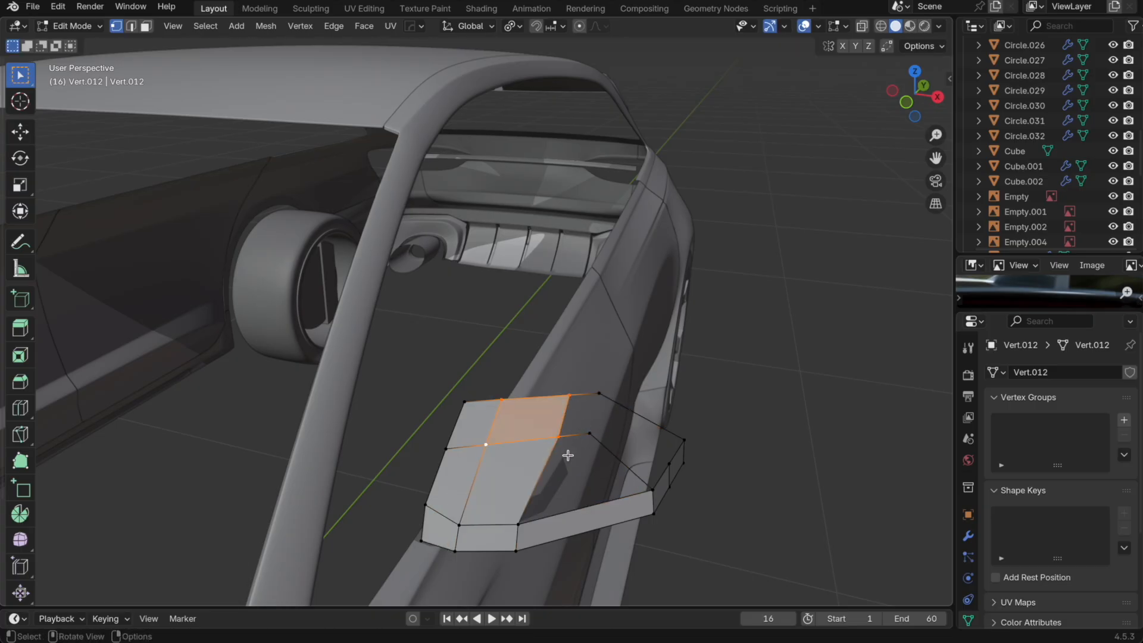
key("ctrl+r")
left_click(536, 439)
left_click(585, 449)
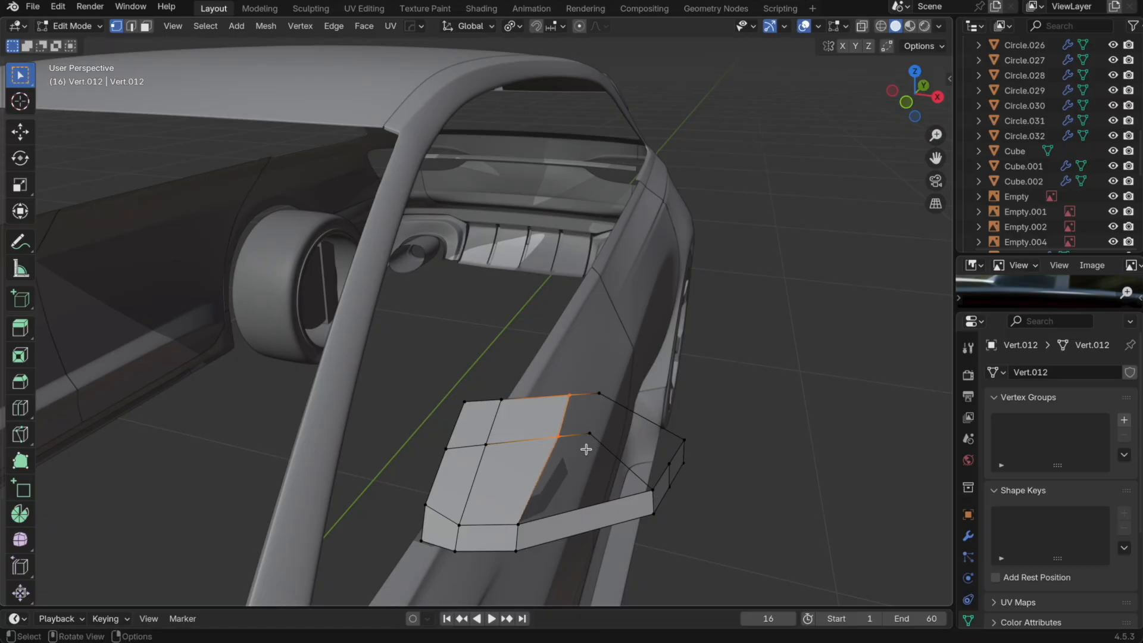
Step: Add a cut across the long front strip face and fill the two top faces reaching the raised vertex
left_click(588, 505)
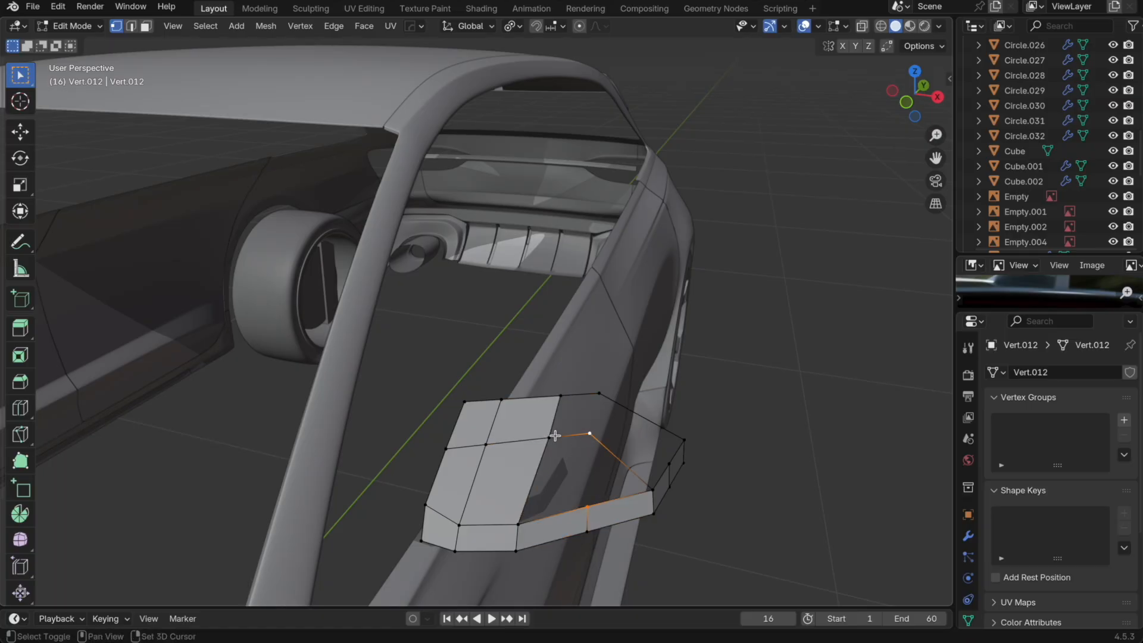
left_click(516, 525, "shift")
key("f")
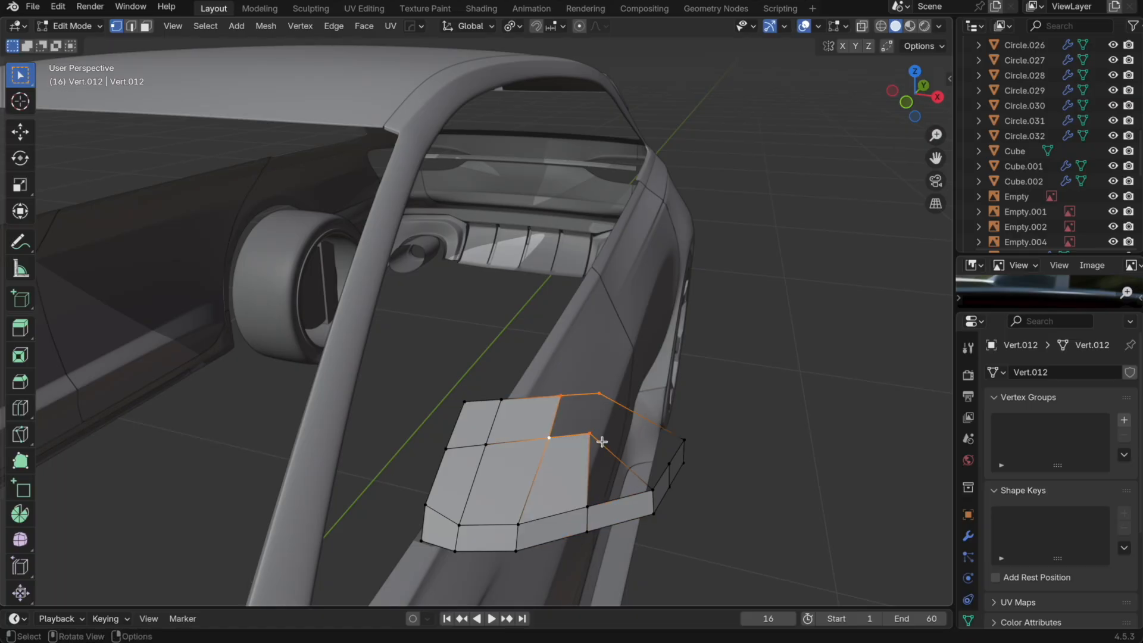
key("f")
Step: Move the outermost vertex of the middle cross row slightly along Y and check the shape in Object Mode
middle_click_drag(624, 473, 533, 444)
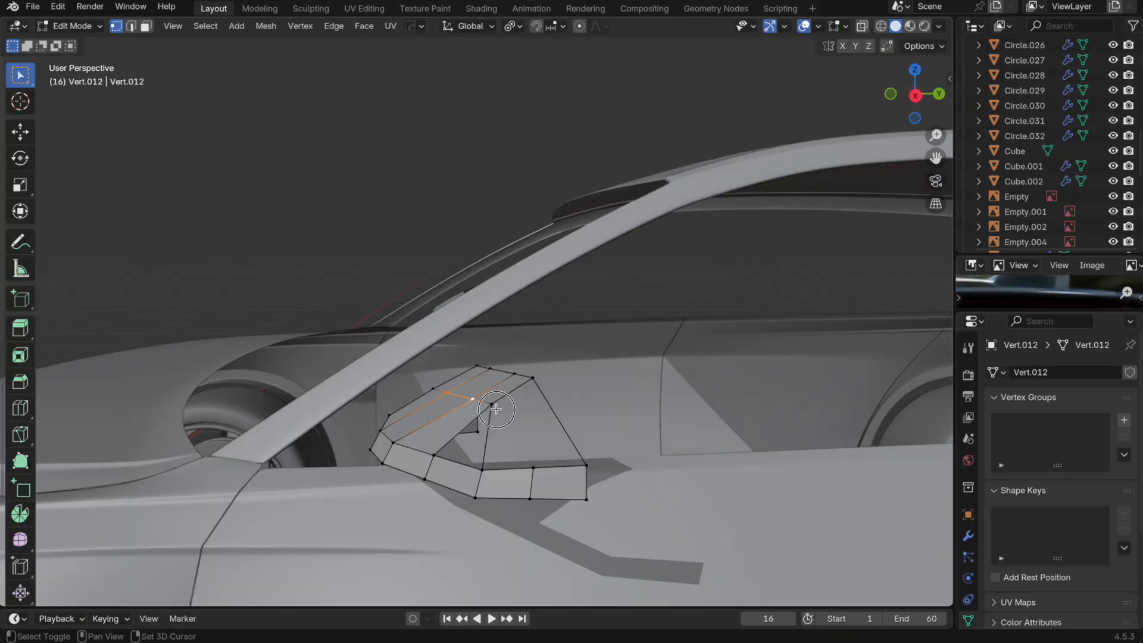
key("g")
key("y")
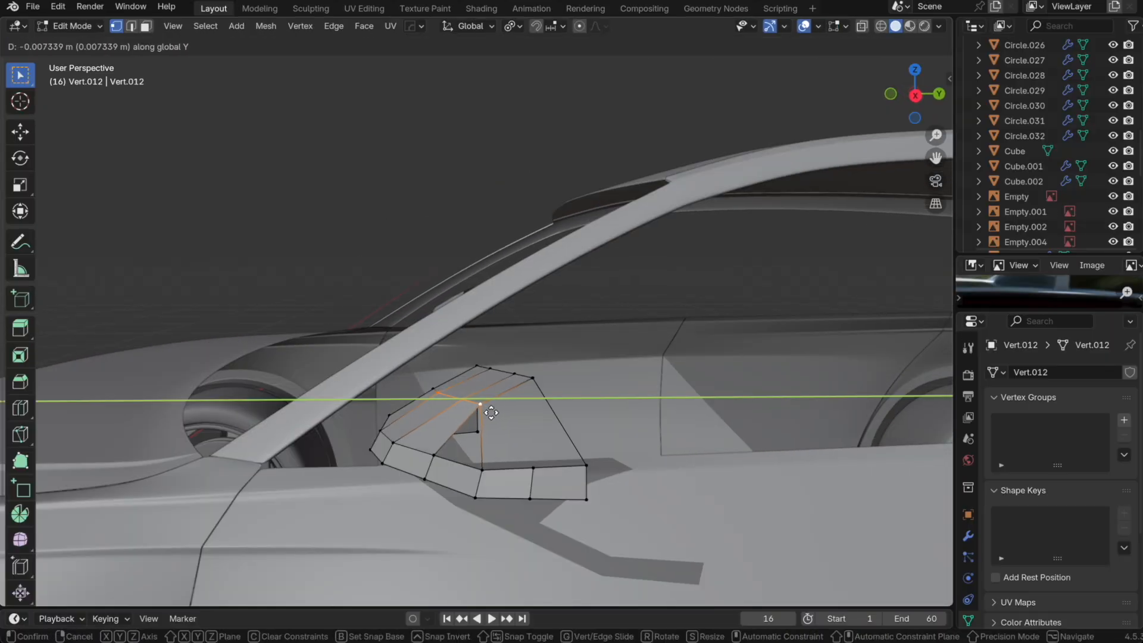
left_click(491, 412)
middle_click_drag(467, 460, 570, 520)
key("Tab")
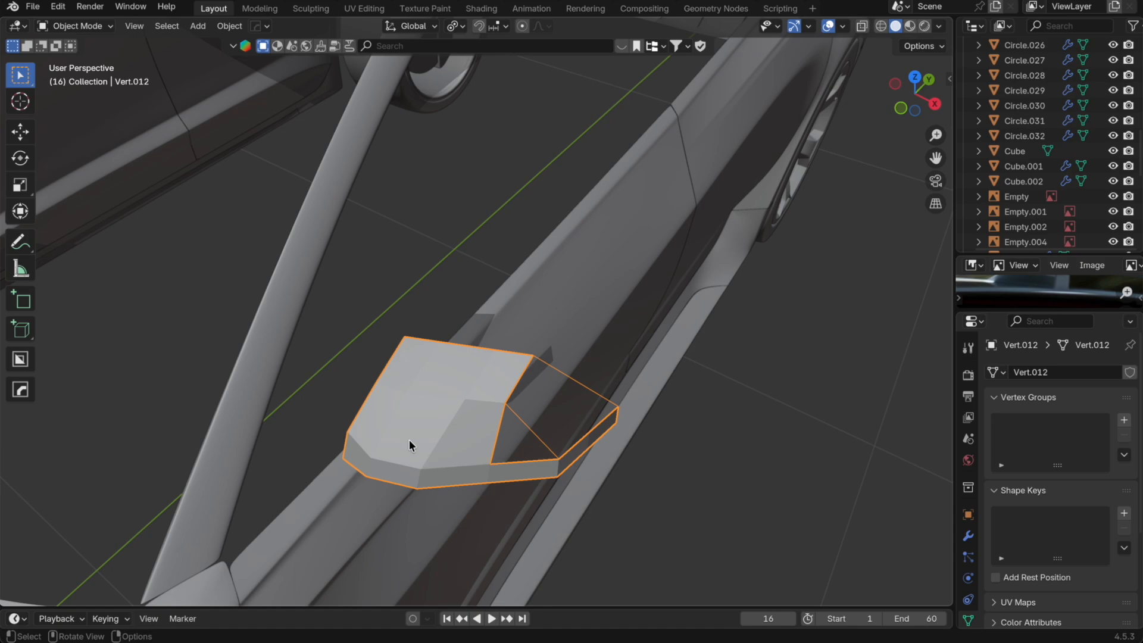
key("Tab")
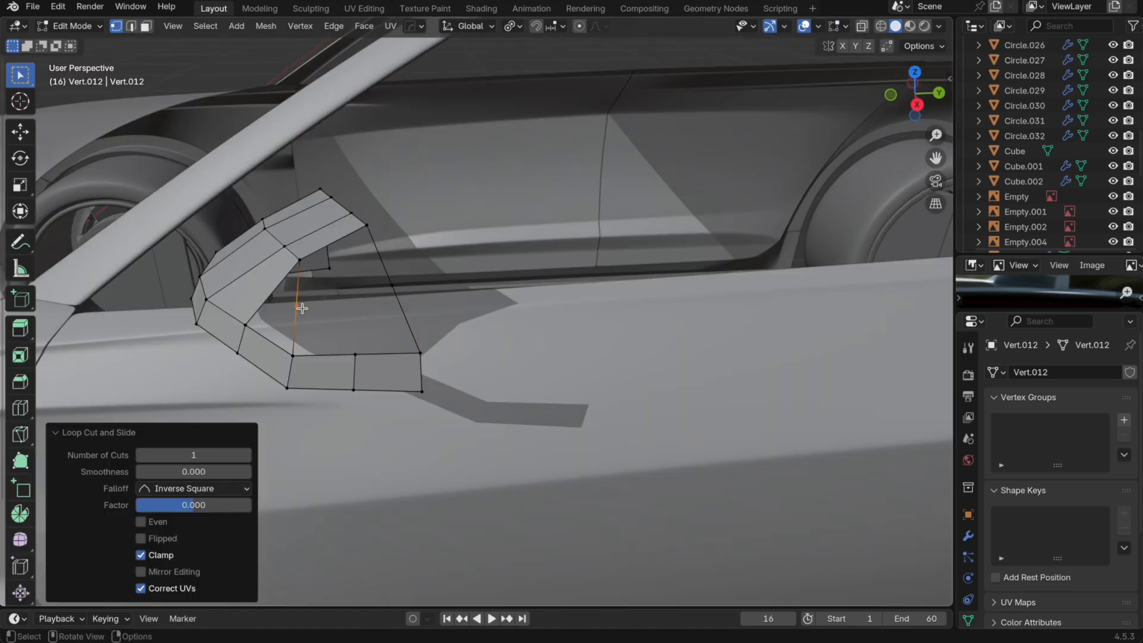
Step: Fill the upper face of the mirror's outer side and add one centred loop cut through it and the top
left_click(300, 306, "shift")
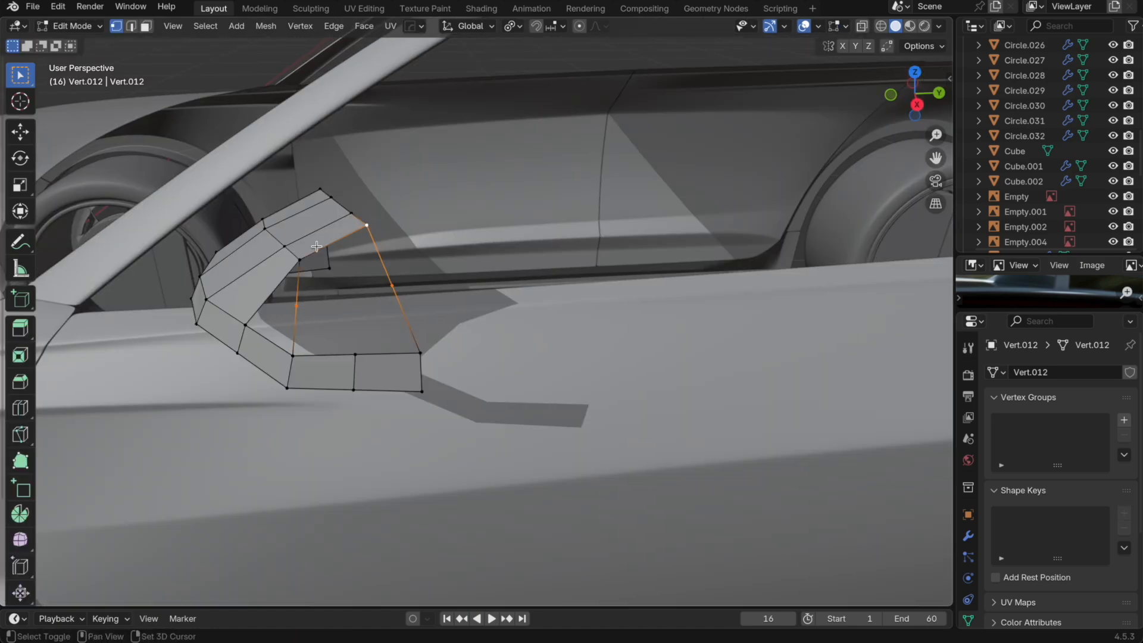
left_click(300, 260, "shift")
key("f")
key("ctrl+r")
left_click(344, 252)
right_click(344, 252)
Step: Fill the two lower faces of the outer side down to the strip
left_click_drag(457, 385, 325, 273)
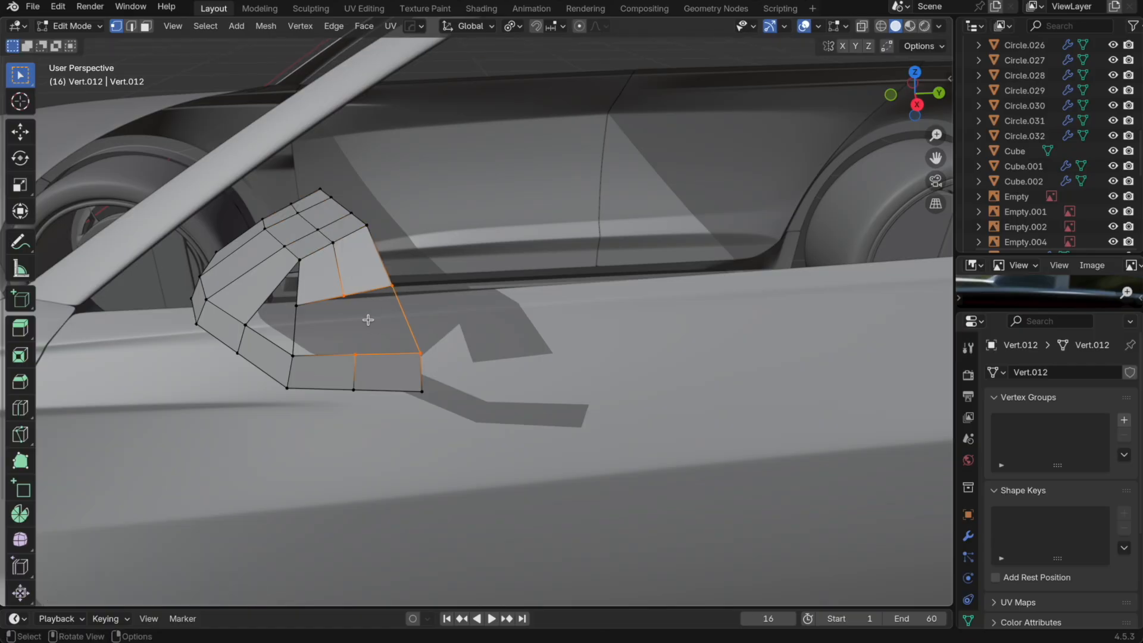
key("f")
left_click_drag(374, 367, 268, 282)
key("f")
Step: Fill the lower quad of the remaining opening at the outer front corner
middle_click_drag(331, 325, 417, 357)
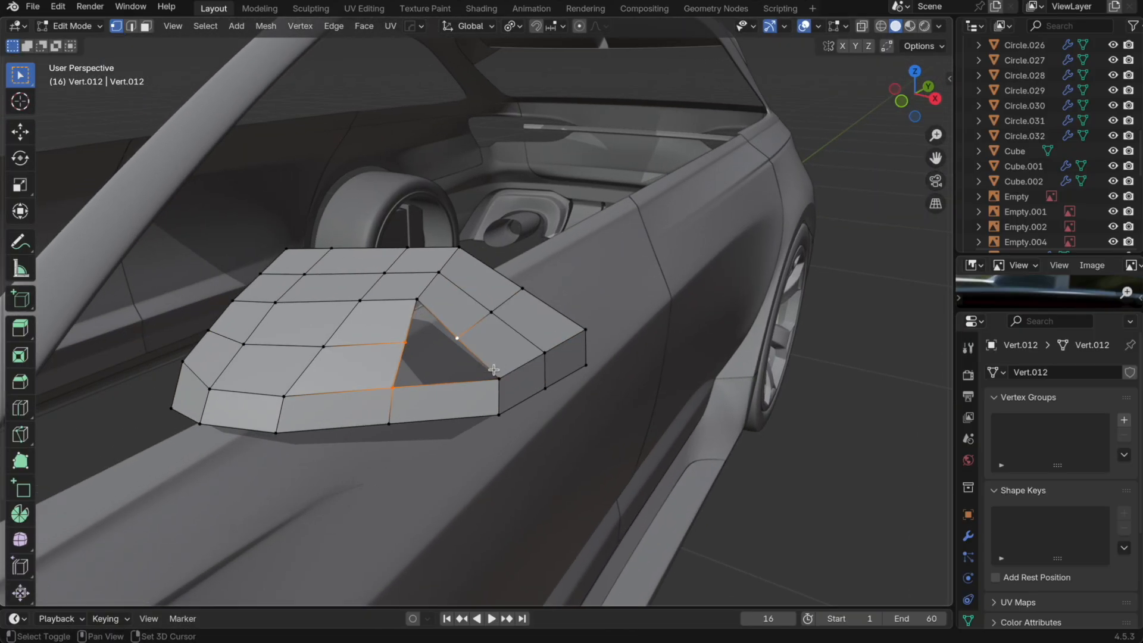
key("f")
key("Tab")
key("Tab")
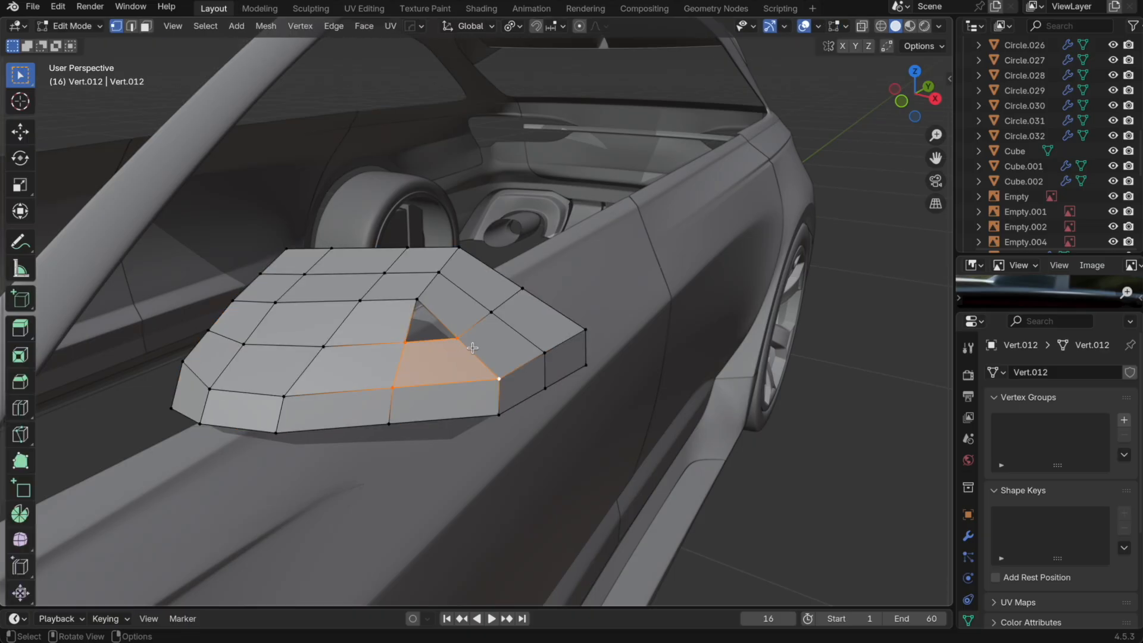
left_click(472, 346)
key("Tab")
key("Tab")
Step: Add a loop cut across the upper outer faces beside the opening, slide it upward and fill the remaining hole
key("ctrl+r")
left_click(435, 306)
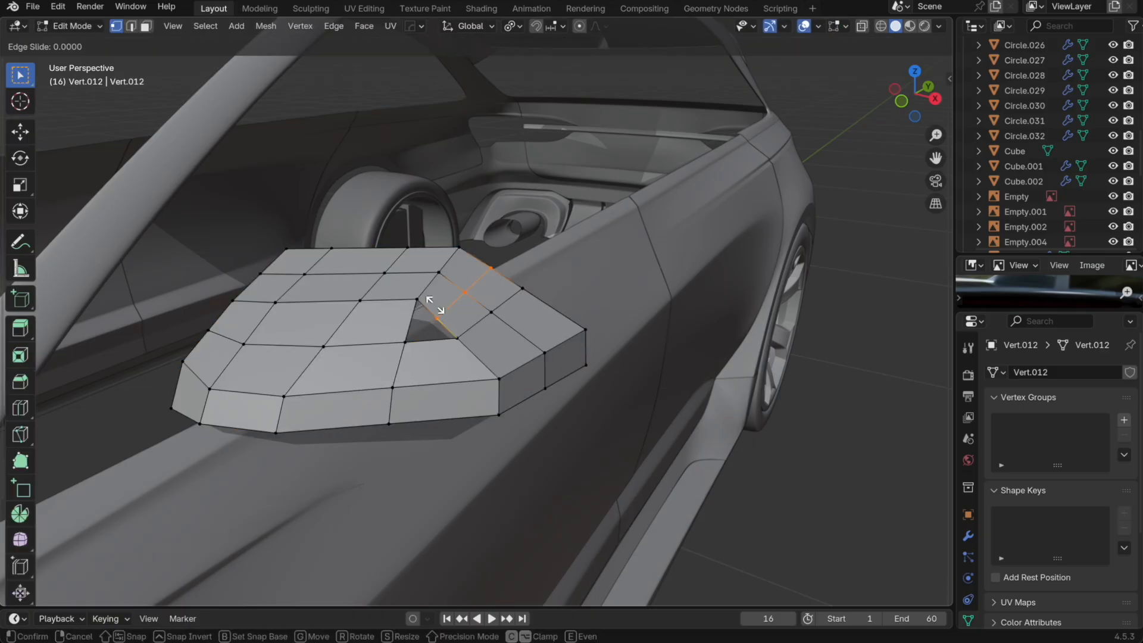
left_click(432, 295)
left_click(437, 319, "alt")
key("f")
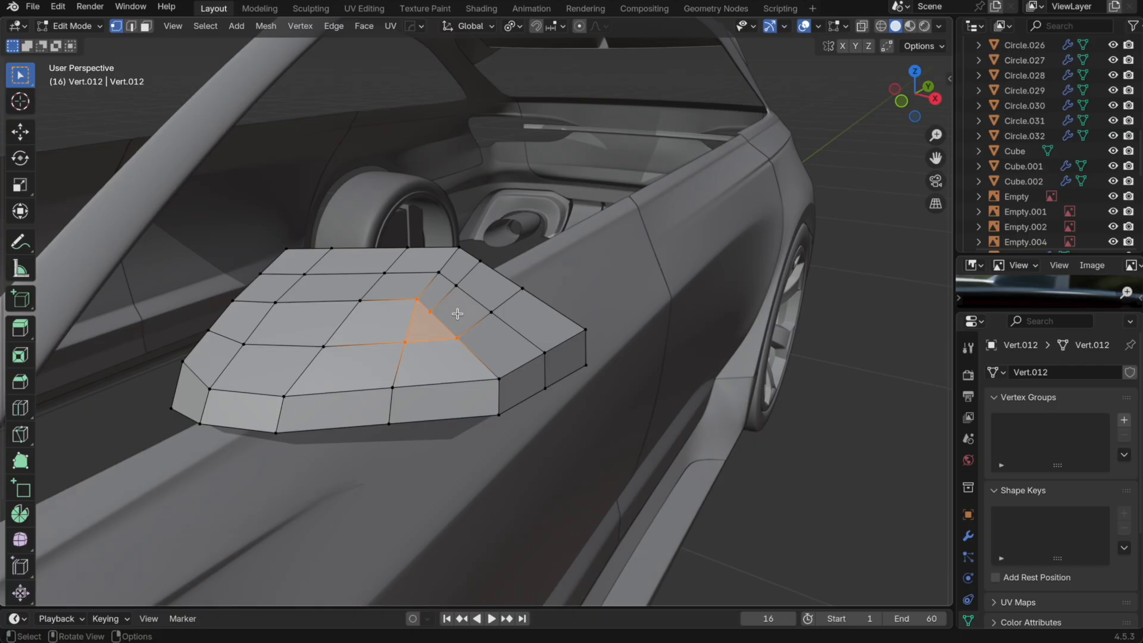
Step: Dissolve the short extra edge loop across the upper outer faces
left_click(443, 304, "alt")
key("alt+x")
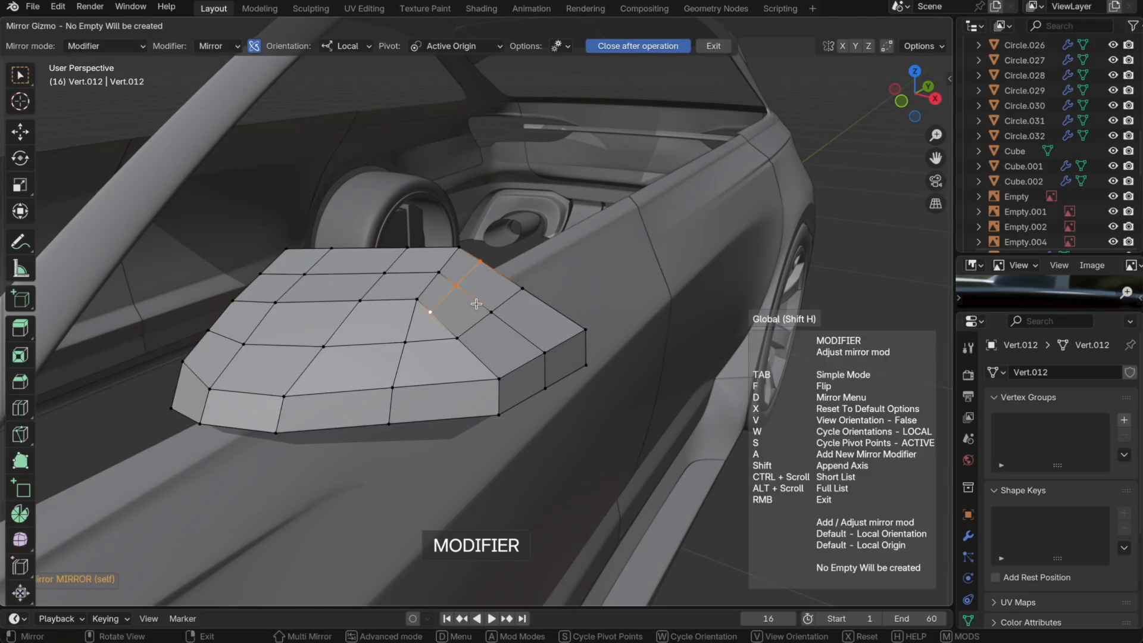
right_click(476, 304)
key("x")
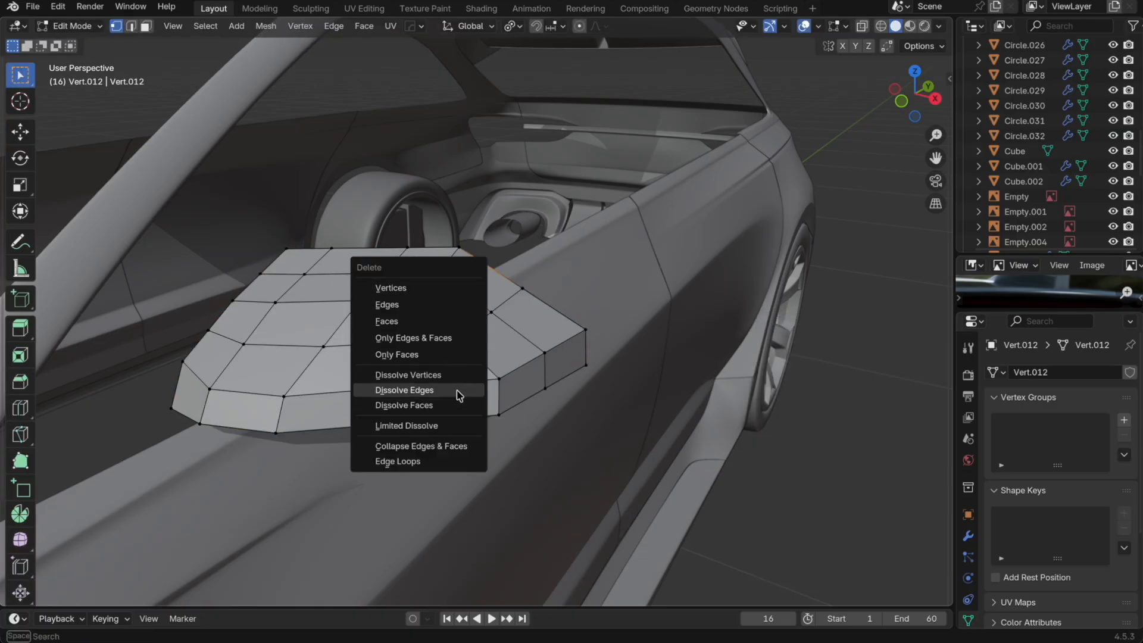
left_click(459, 396)
Step: Preview the mirror housing with a subdivision level of 2
key("Tab")
key("ctrl+2")
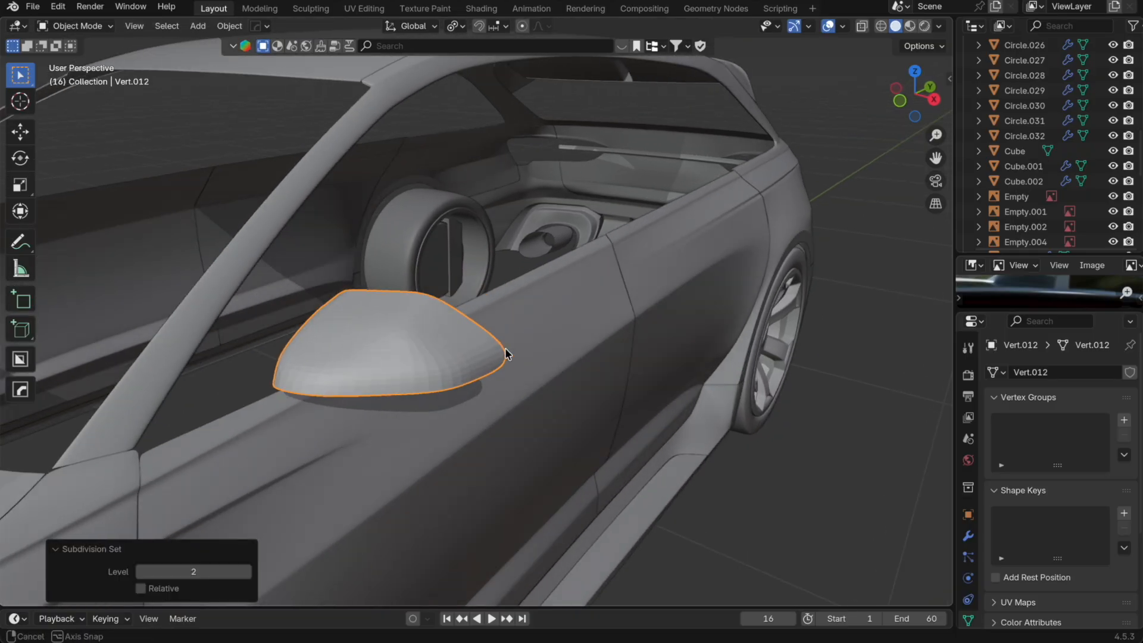
middle_click_drag(505, 348, 499, 344)
key("Tab")
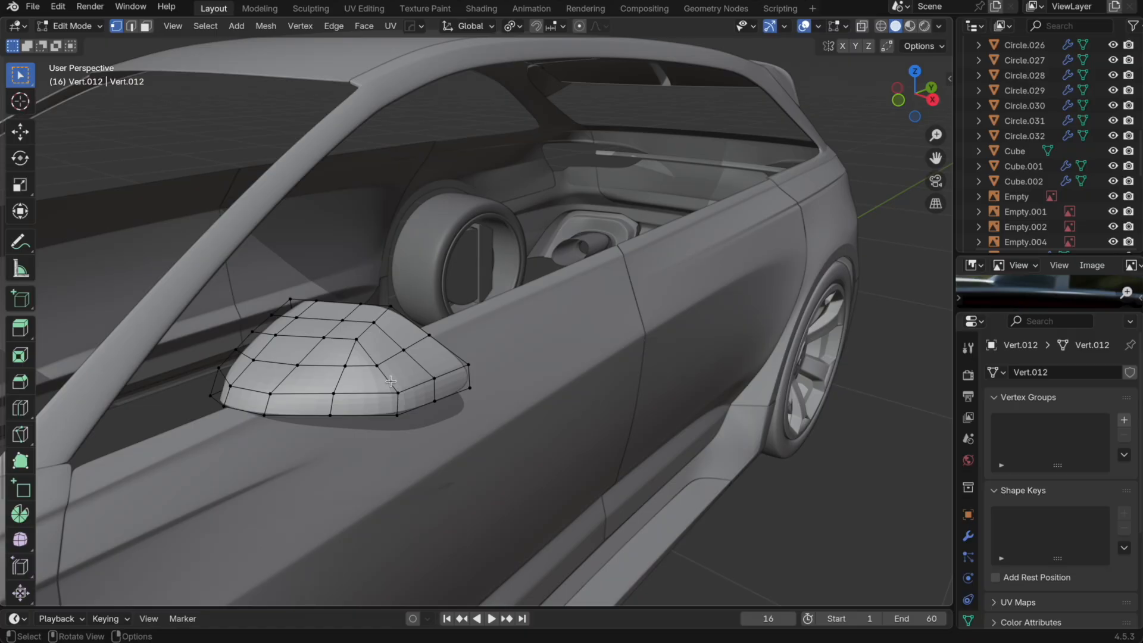
Step: Try dissolving the edge loop across the upper outer faces again and check the unsmoothed housing
middle_click_drag(391, 381, 391, 347)
left_click(391, 347, "alt")
key("x")
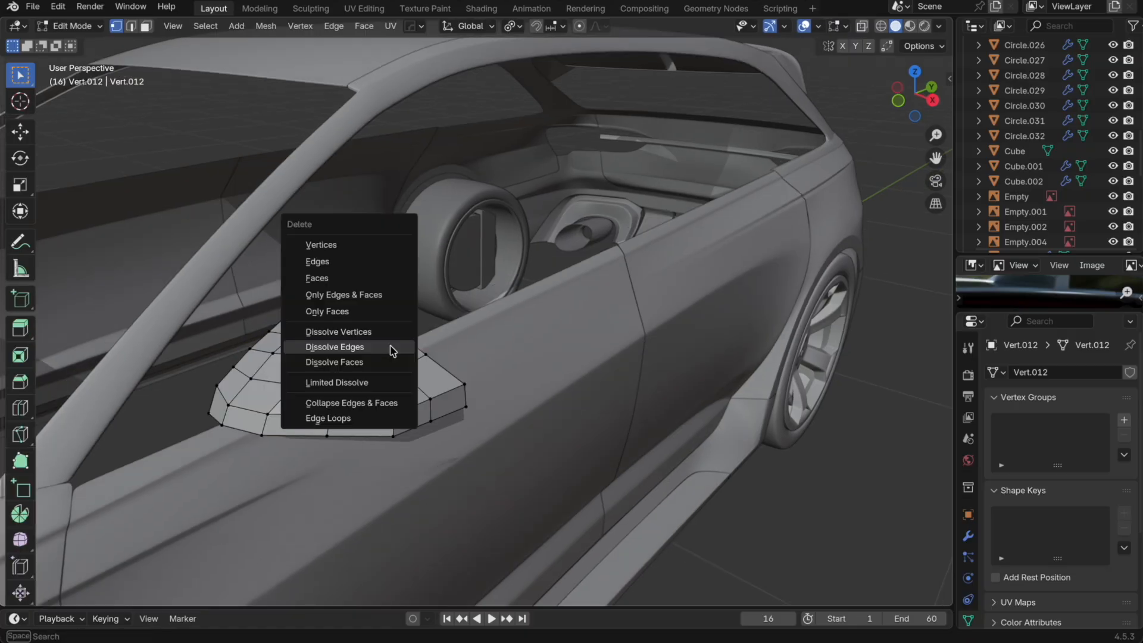
left_click(394, 349)
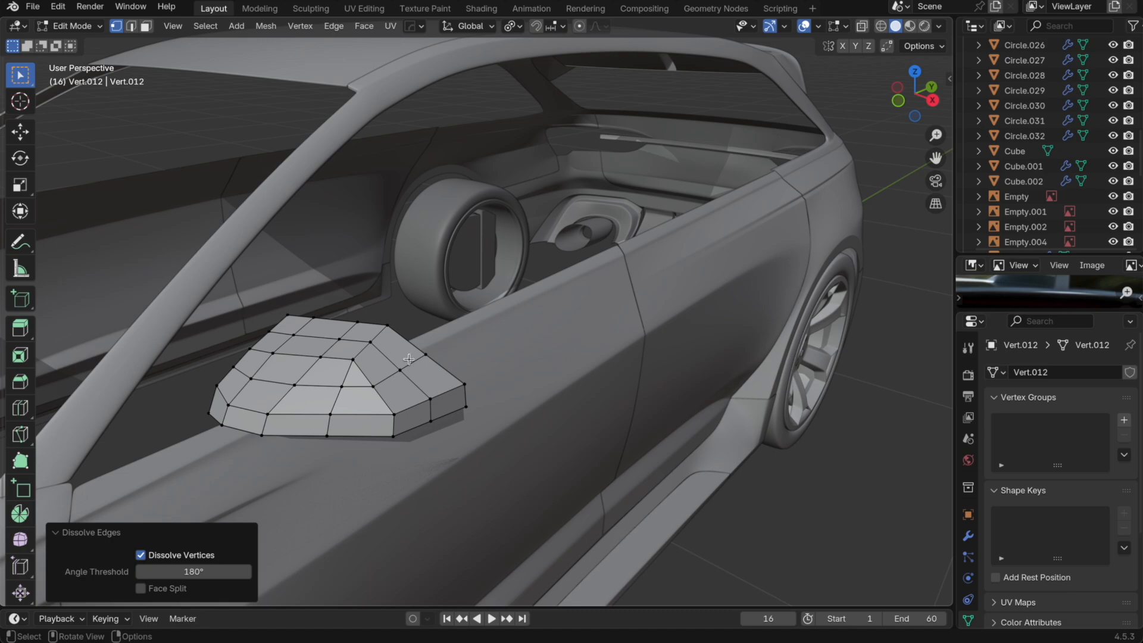
key("Tab")
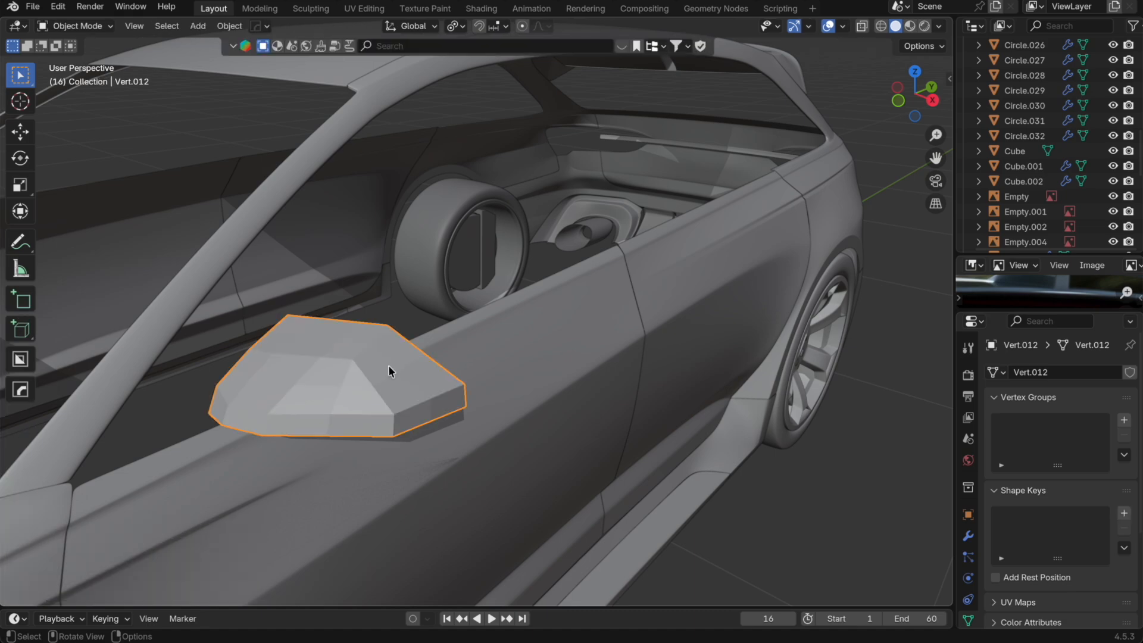
key("Tab")
Step: Move the selected vertices near the housing's upper outer corner slightly outward along the X axis
middle_click_drag(388, 366, 450, 373)
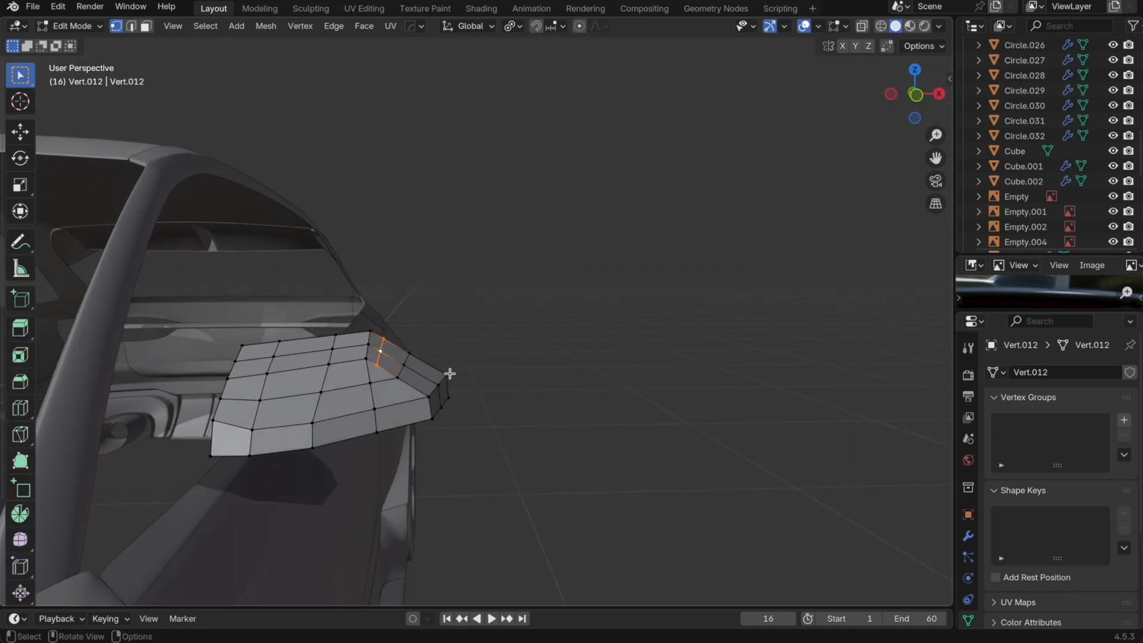
key("g")
key("x")
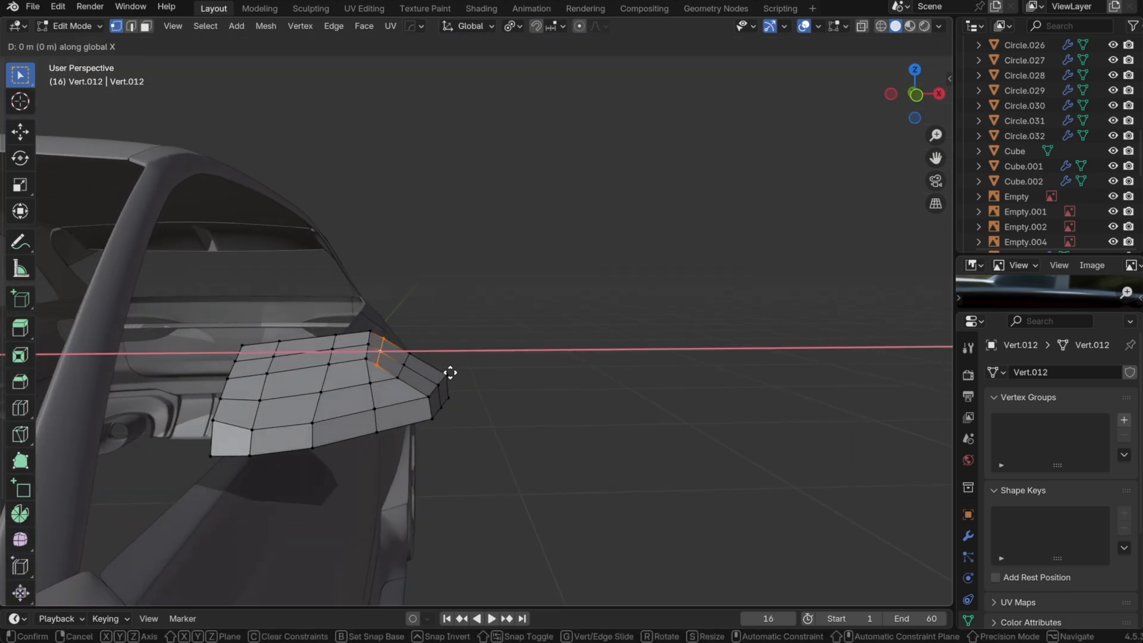
left_click(457, 369)
Step: Align the housing's rear opening edge loop with the side blueprint by moving it backward along the Y axis
key("KP_3")
key("Tab")
key("Tab")
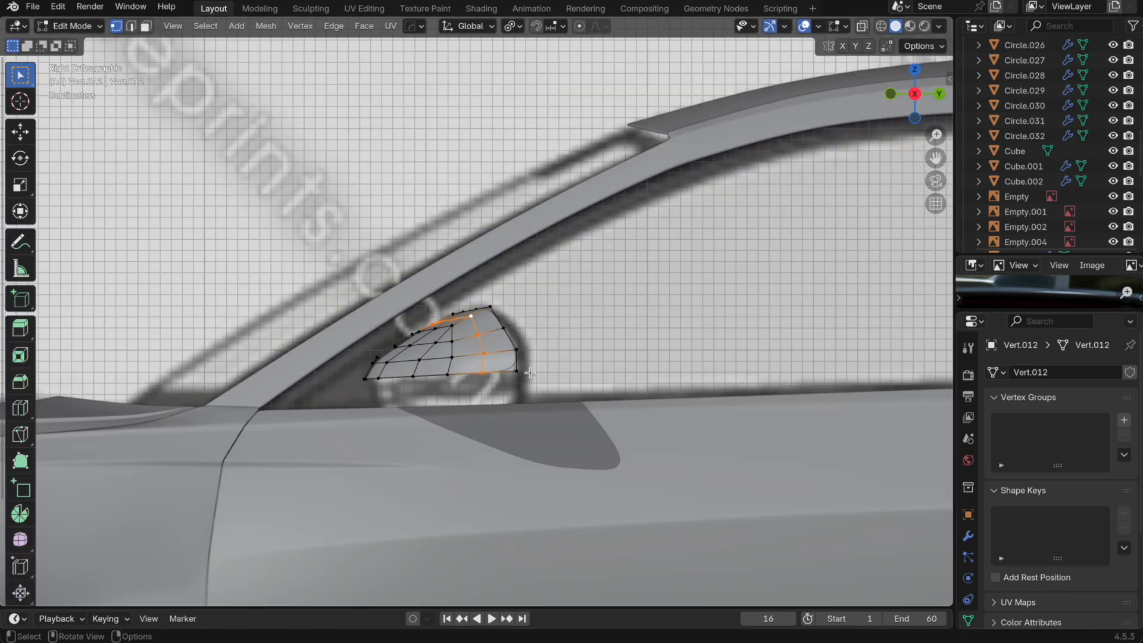
left_click(530, 327, "alt")
key("g")
key("y")
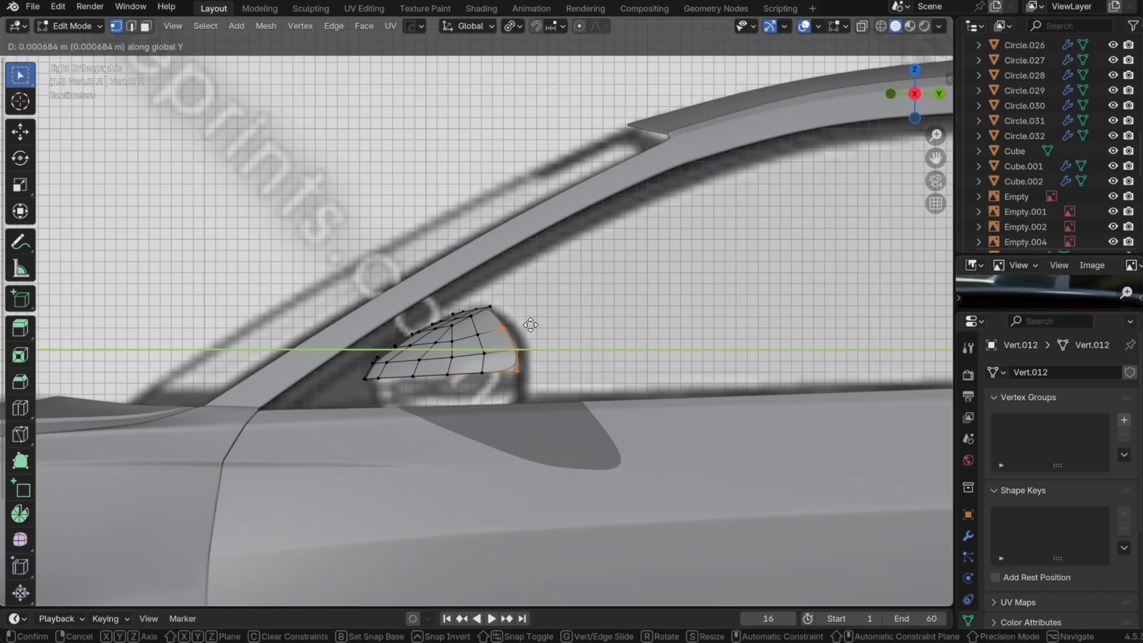
left_click(533, 322)
Step: Try LoopTools Relax on the horizontal edge loop above the housing's lower rim and undo it
key("Tab")
middle_click_drag(541, 331, 520, 291)
scroll(581, 378, "down", 4)
key("Tab")
left_click(498, 285, "alt")
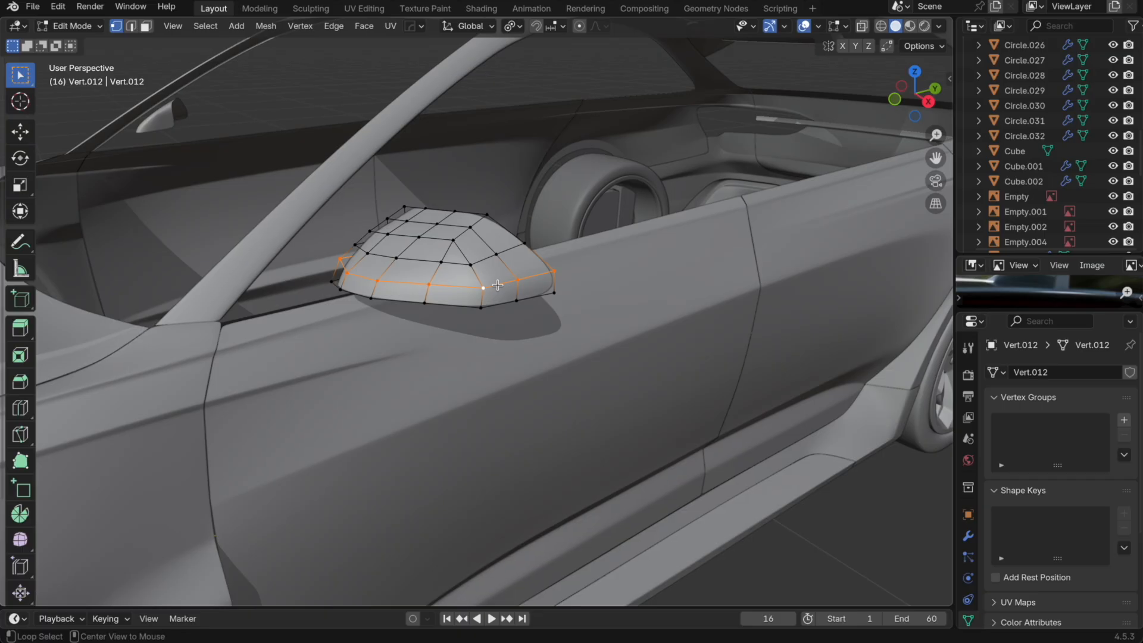
right_click(520, 284)
mouse_move(512, 247)
left_click(631, 350)
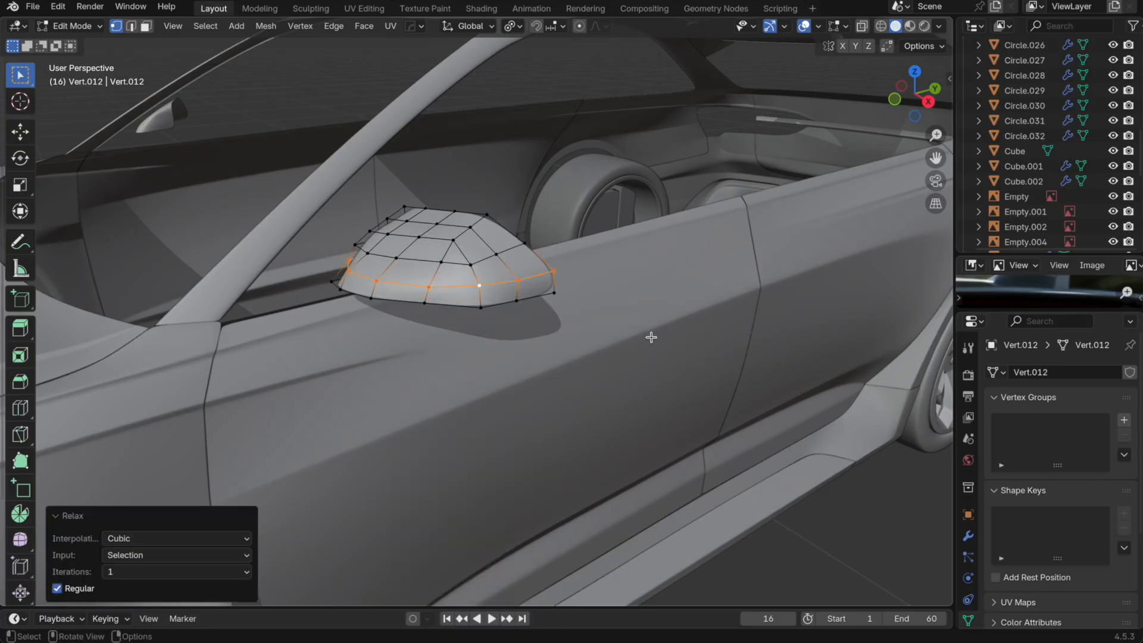
key("ctrl+z")
Step: Dissolve the vertical edge loop across the middle of the housing and check the smoothed shape
middle_click_drag(559, 317, 661, 289)
left_click(401, 276, "alt")
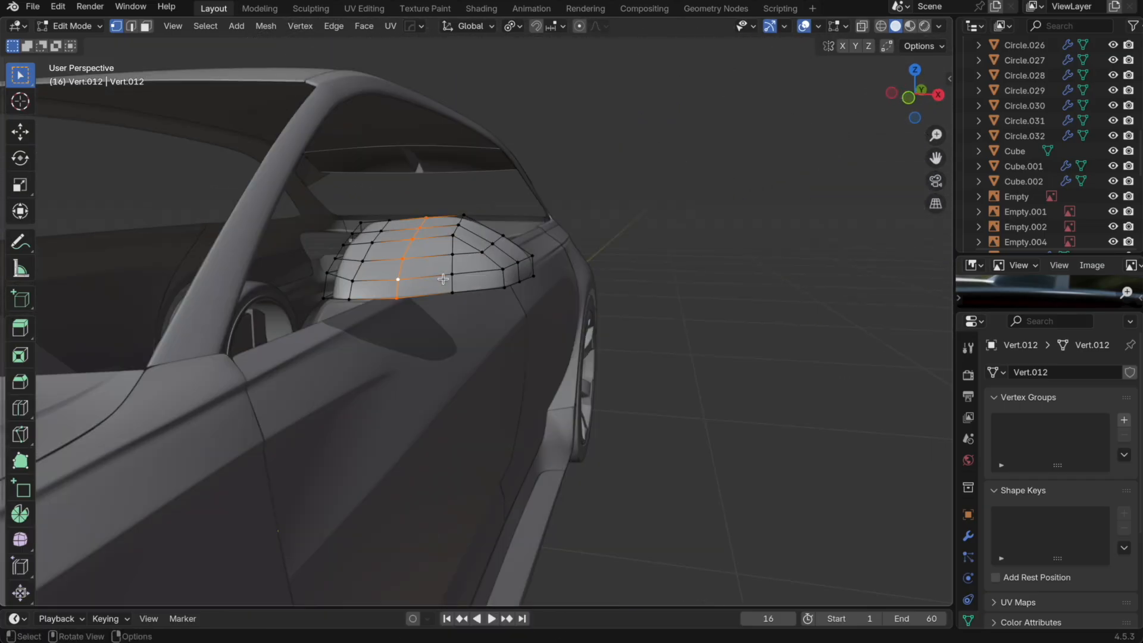
key("x")
left_click(355, 277)
key("Tab")
middle_click_drag(562, 286, 439, 351)
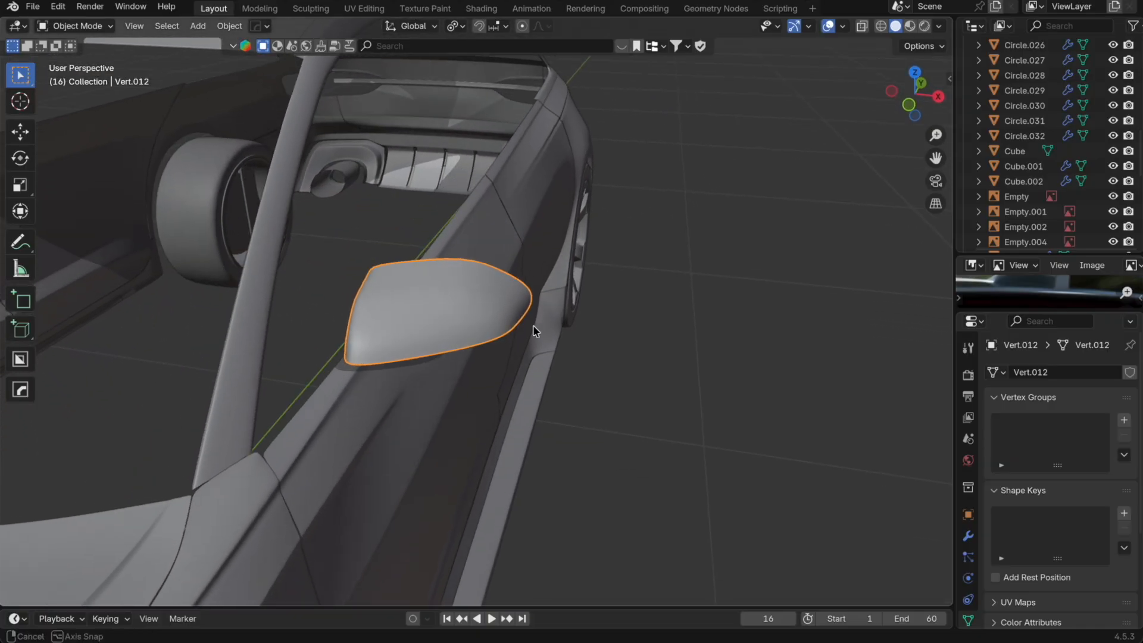
Step: Dissolve the horizontal edge loop across the housing's upper faces, keeping Dissolve Vertices enabled, and check the smoothed surface
key("Tab")
left_click(361, 356, "alt")
key("x")
left_click(361, 355)
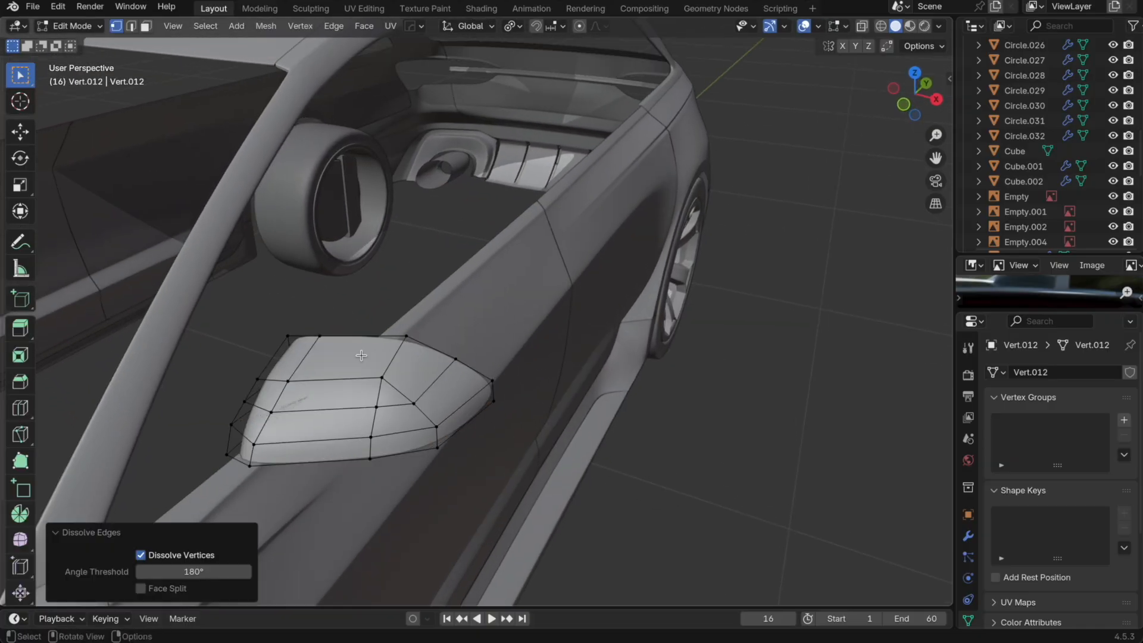
key("Tab")
key("Tab")
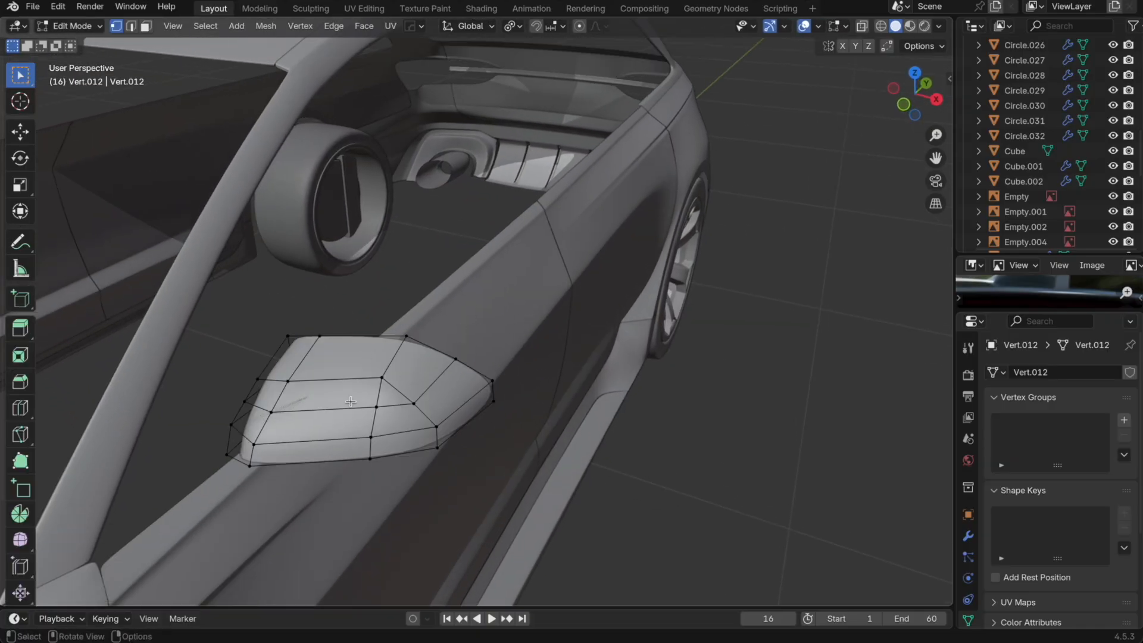
Step: Slide the vertices around the housing's outer front corner along their edges to smooth the edge flow
key("a")
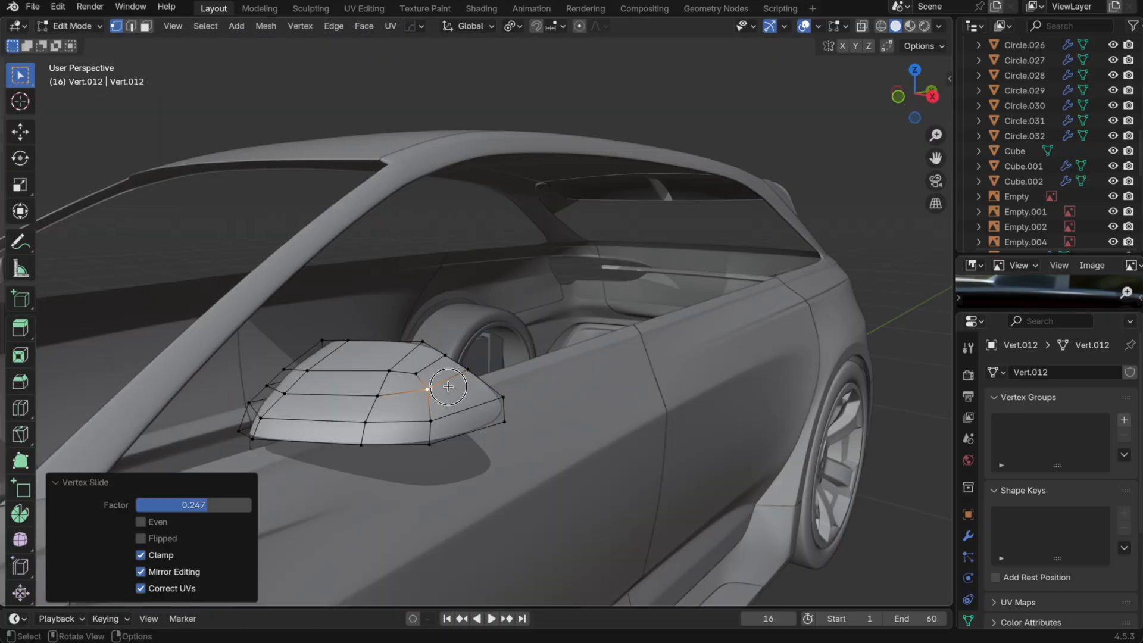
left_click(437, 415)
key("g")
key("g")
left_click(452, 411)
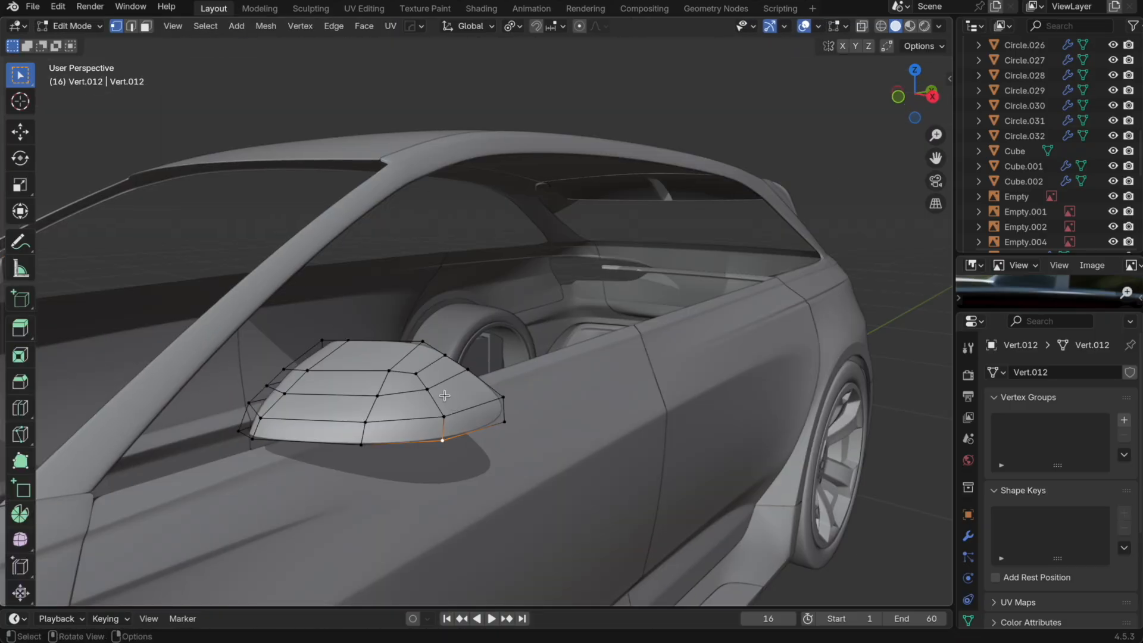
key("g")
key("g")
left_click(475, 377)
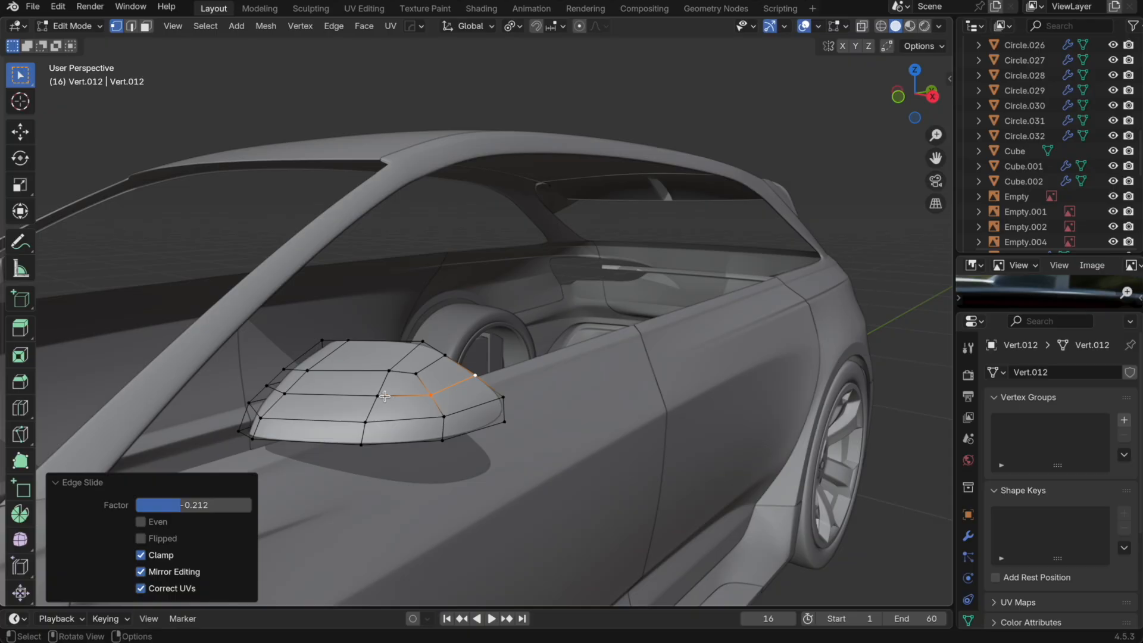
Step: Slide the vertices of the housing's middle vertical edge line along their edges to even out the face spacing
left_click(377, 396)
key("g")
key("g")
left_click(384, 399)
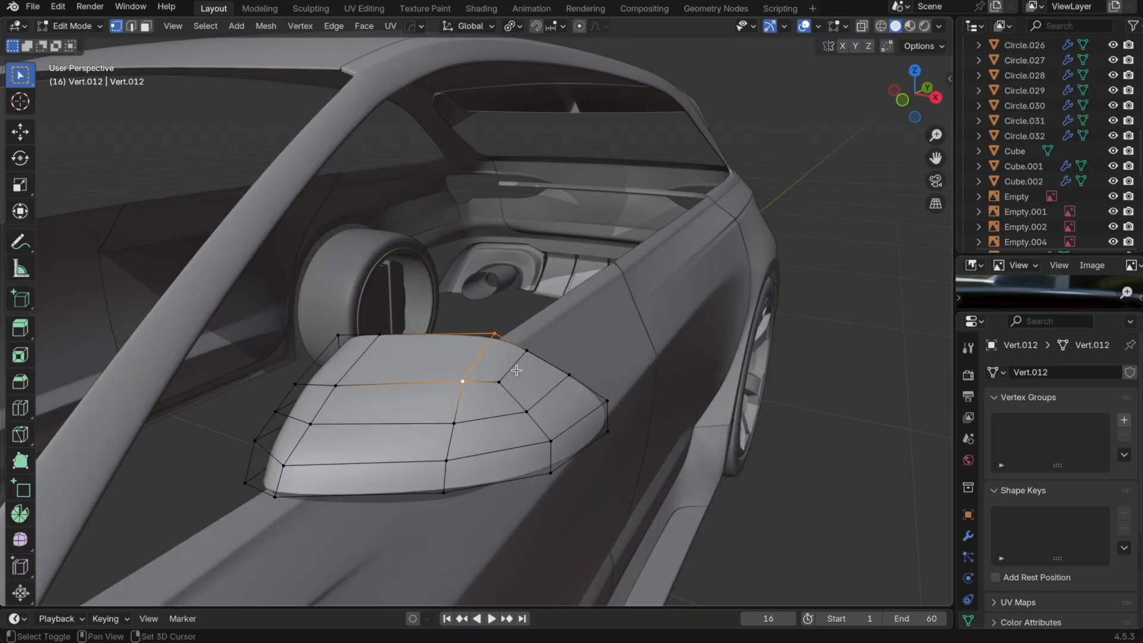
key("g")
key("g")
left_click(516, 372)
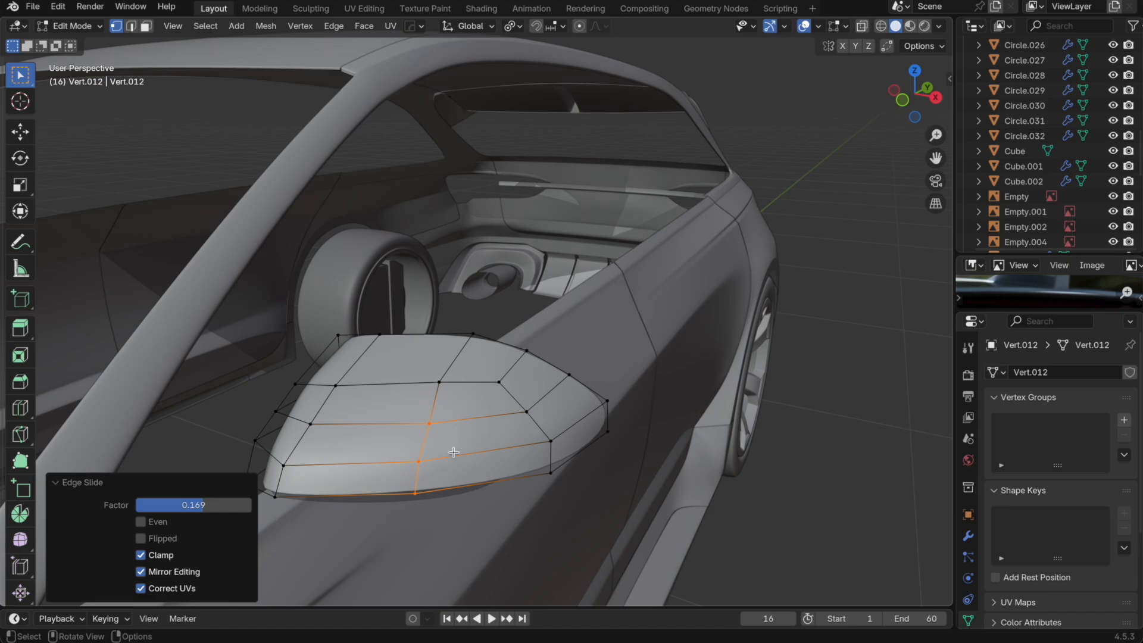
Step: Fine-tune the central front vertices of the middle vertical edge line by sliding them along their edges
left_click(429, 423)
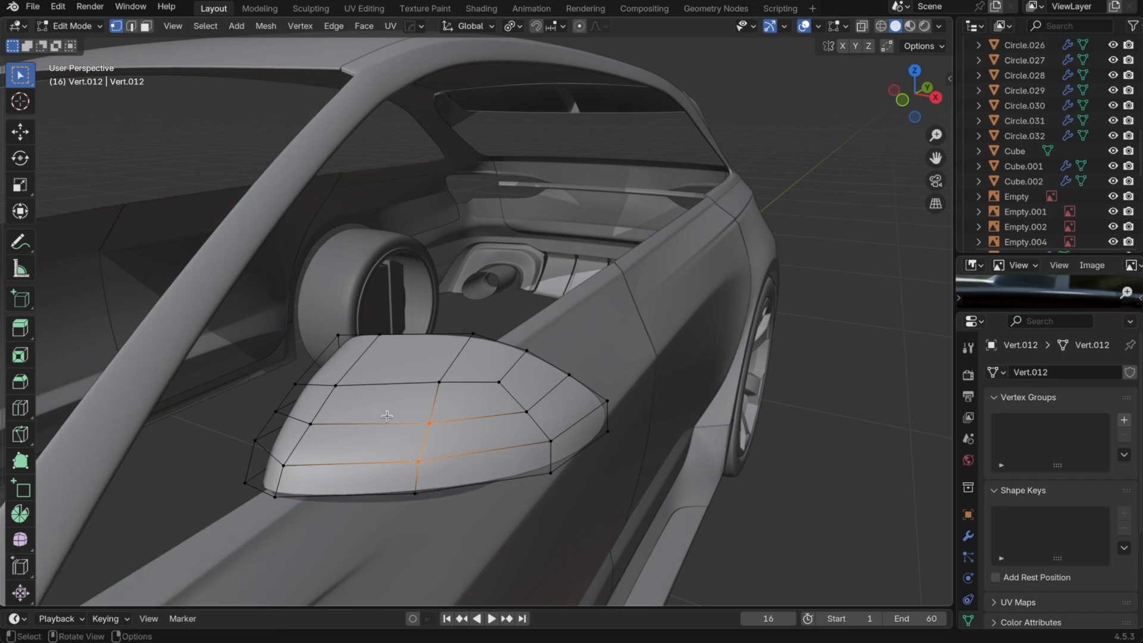
key("g")
key("g")
left_click(435, 424)
key("g")
key("g")
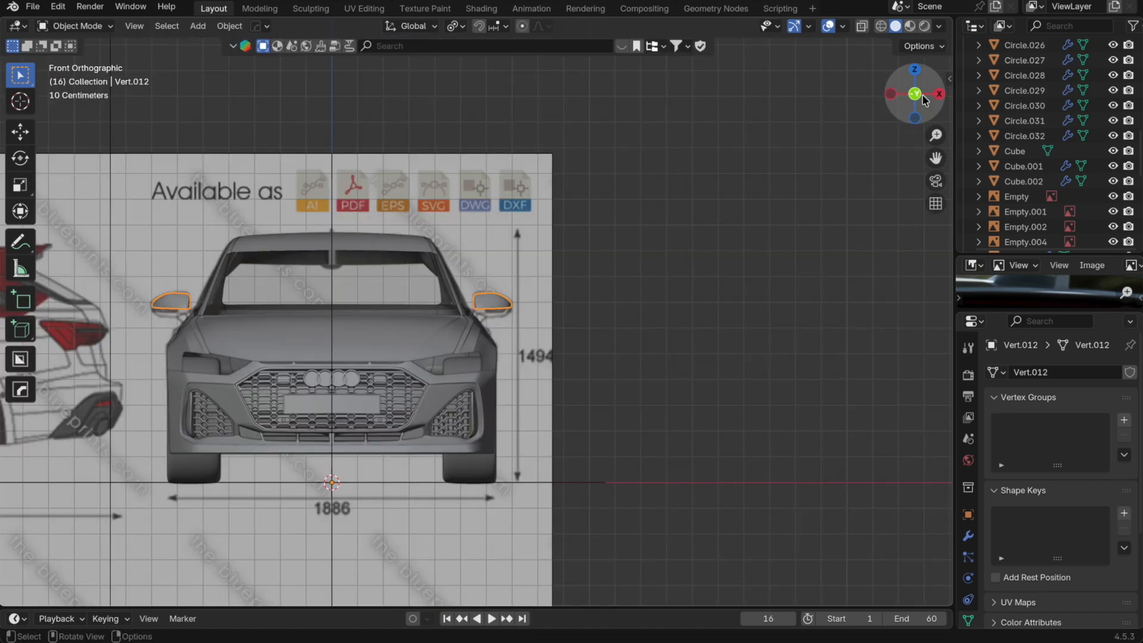
Step: Adjust the housing's top edge vertices along the Z axis to match the front blueprint
scroll(571, 306, "up", 10)
middle_click_drag(607, 289, 494, 349, "shift")
key("Tab")
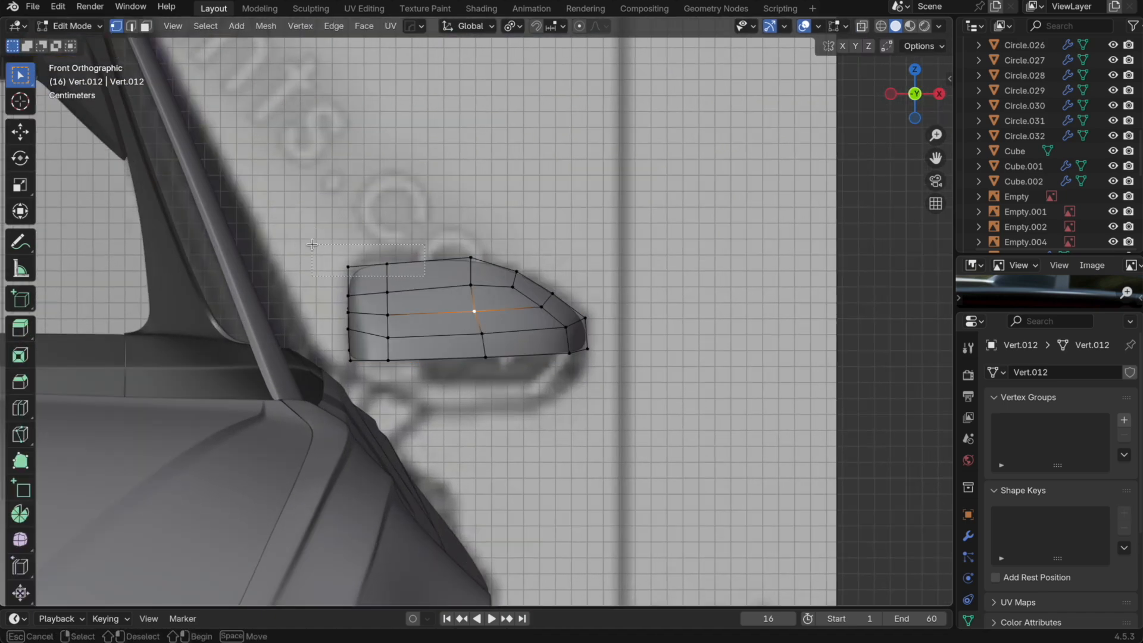
left_click(431, 262, "alt")
key("g")
key("z")
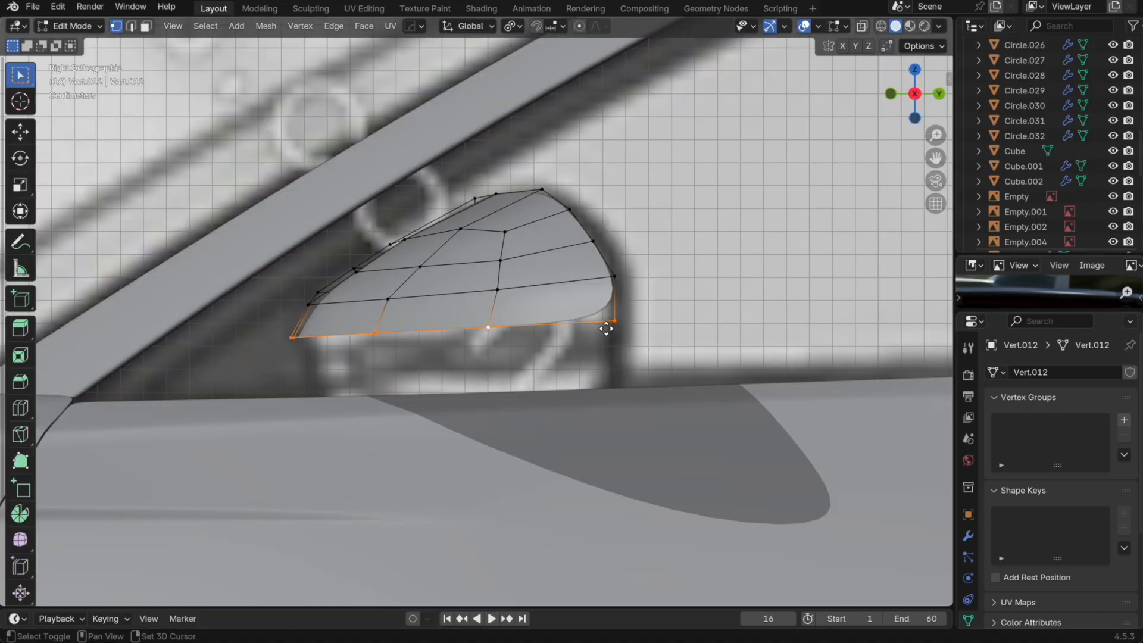
Step: Duplicate the housing's bottom edge loop in place and extrude the copy down about 0.0175 m as a separate lower strip
key("shift+d")
right_click(608, 340)
key("e")
key("z")
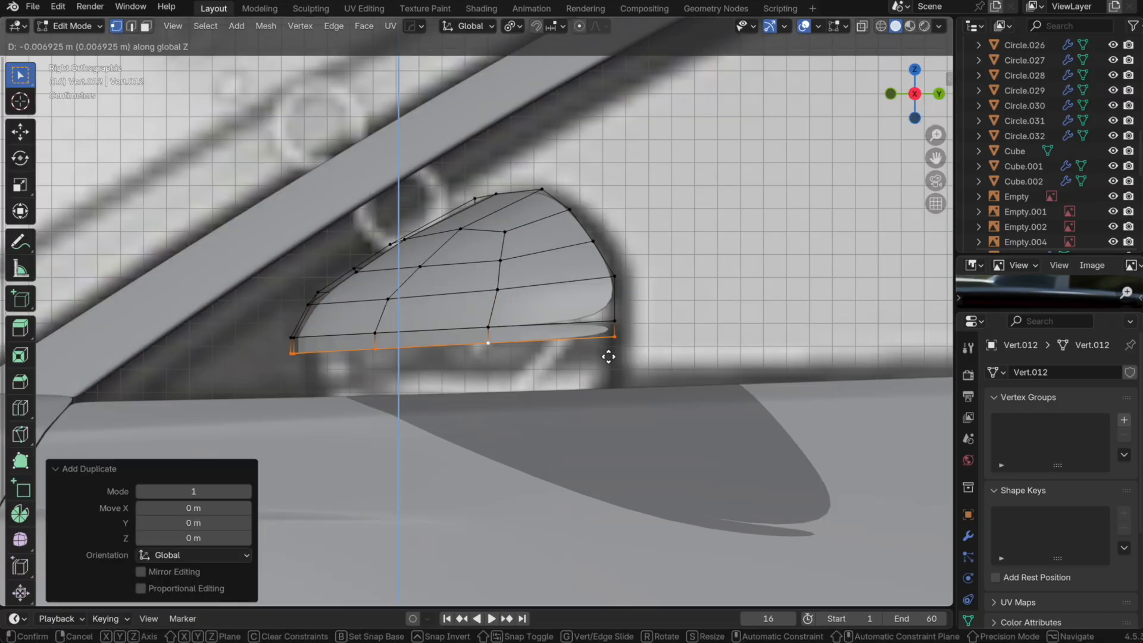
left_click(609, 372)
Step: Extrude the lower strip's bottom edge slightly backward and its upper edge along the Y axis to form lips
key("g")
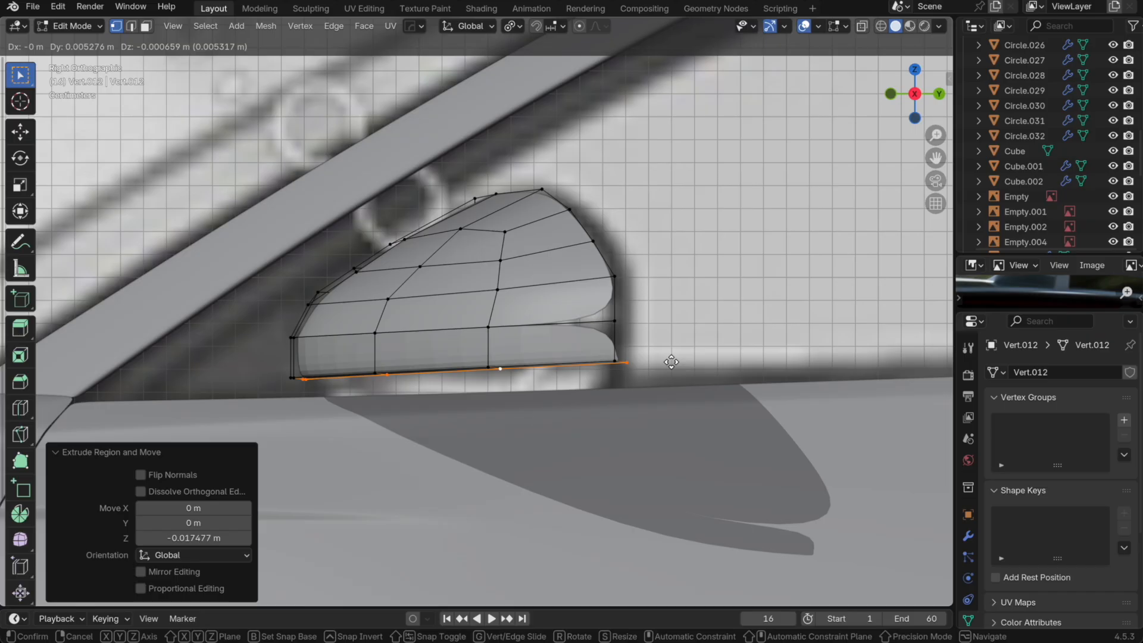
left_click(672, 362)
middle_click_drag(672, 362, 518, 358)
scroll(518, 358, "down", 5)
left_click(470, 345, "alt")
key("e")
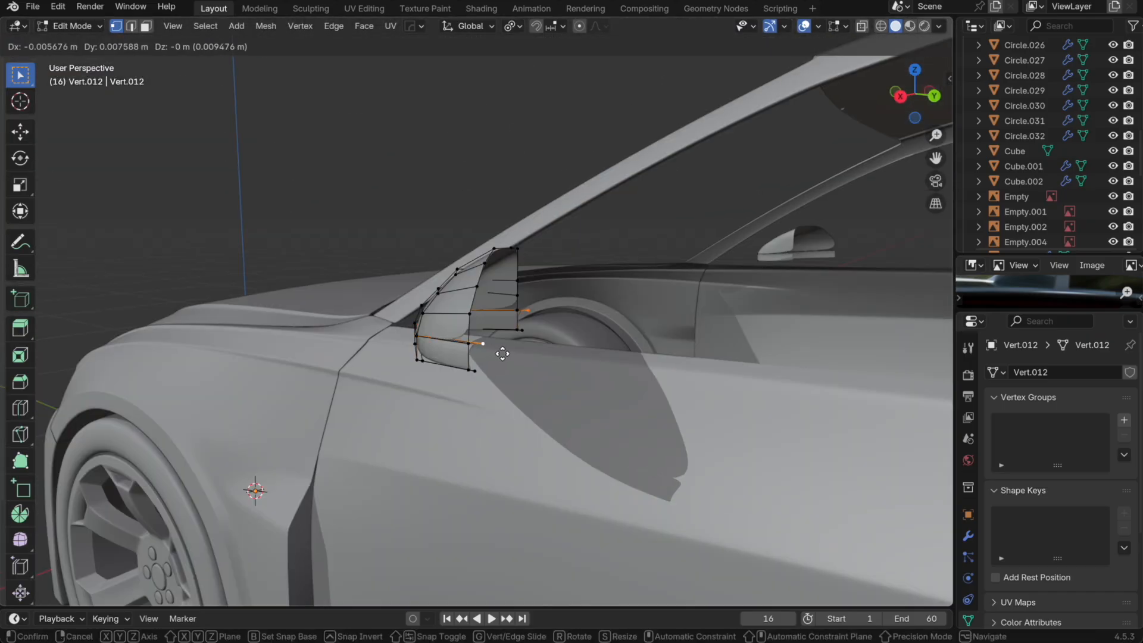
key("y")
left_click(503, 353)
Step: Scale the inner lip edges of the lower strip inward
middle_click_drag(503, 347, 493, 351)
left_click(474, 365, "alt")
left_click(468, 366, "alt")
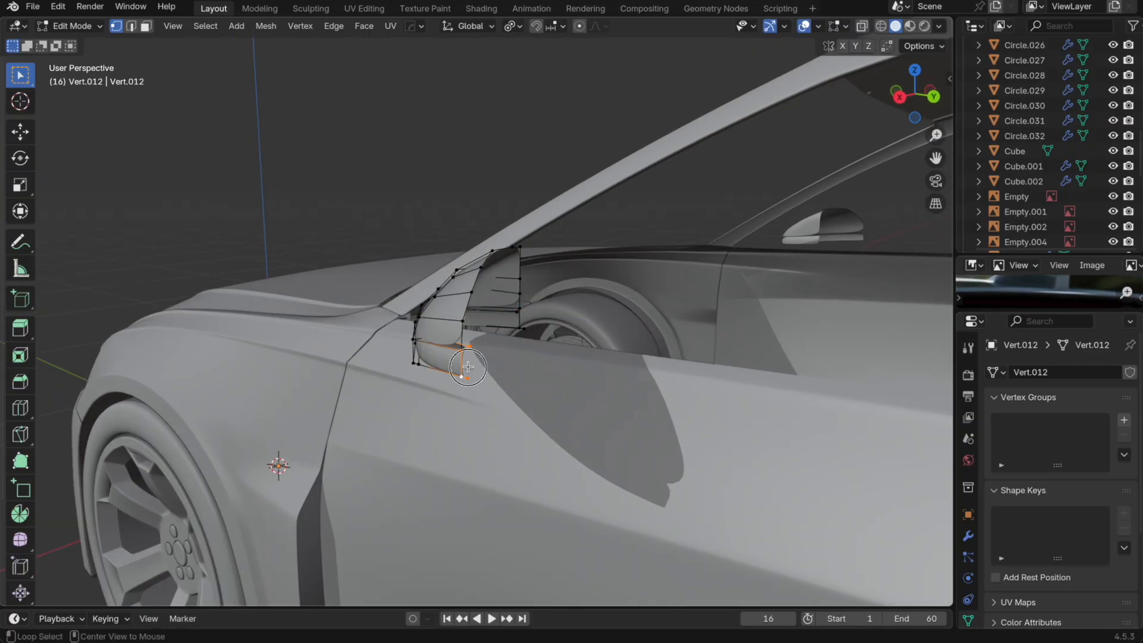
key("s")
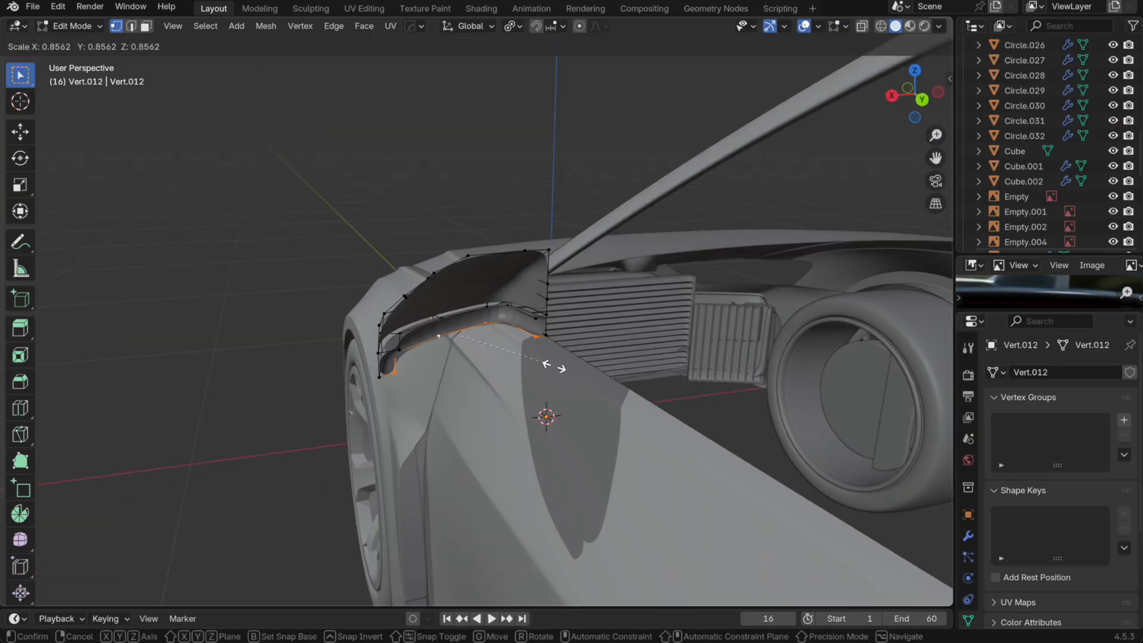
left_click(510, 363)
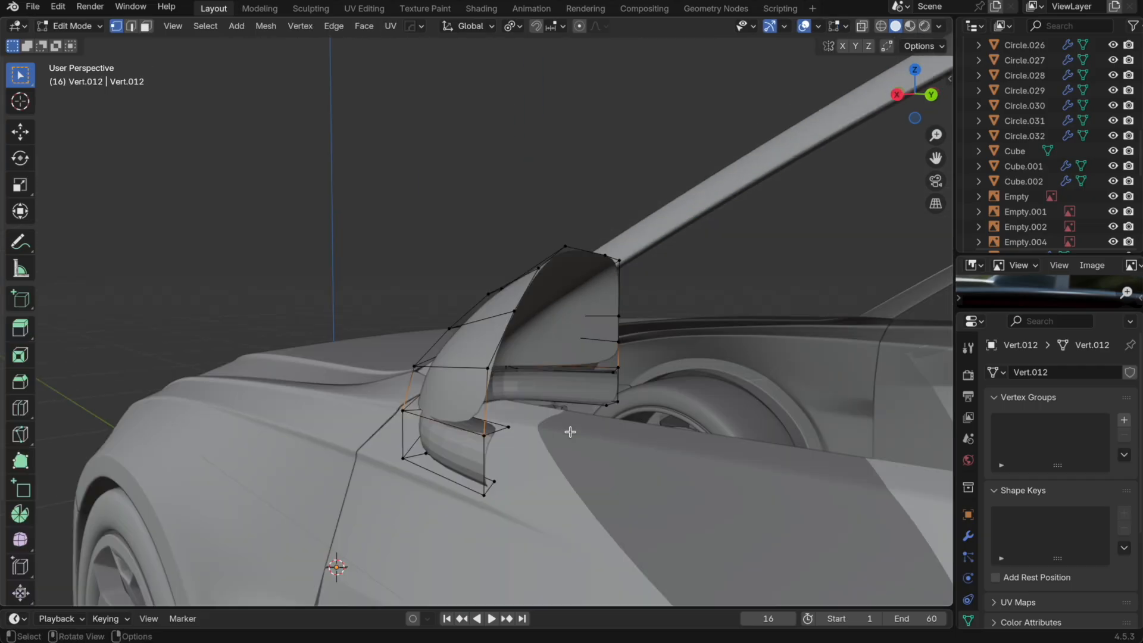
Step: Extrude the upper housing's lower rim in place, scale it to 0.841 and move it about 0.009 m along Y
key("g")
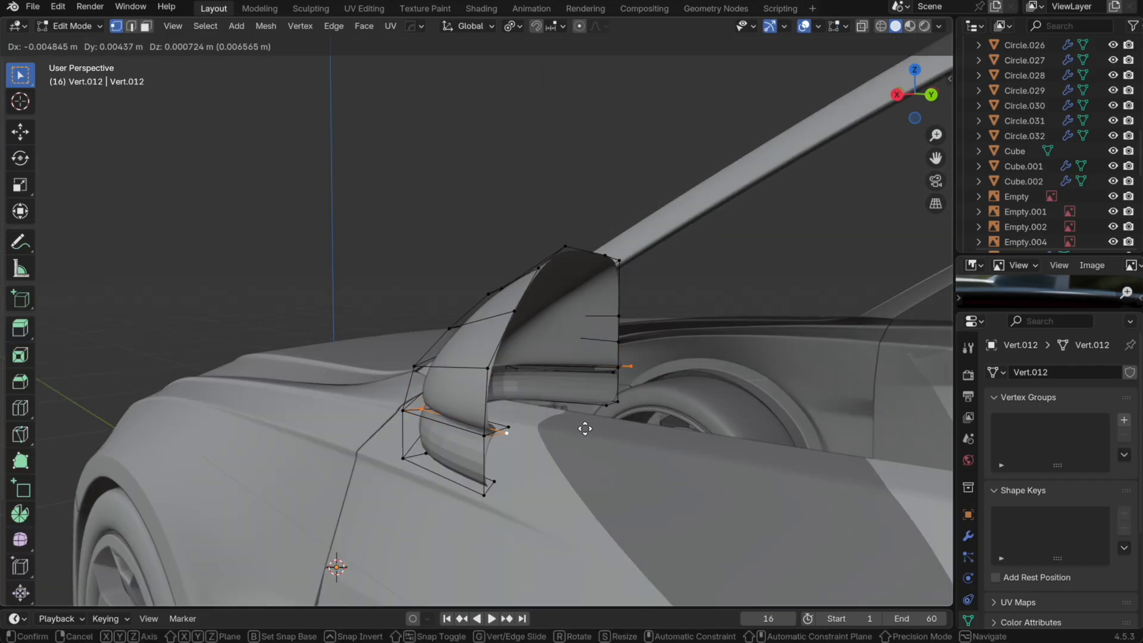
right_click(586, 429)
key("s")
left_click(563, 426)
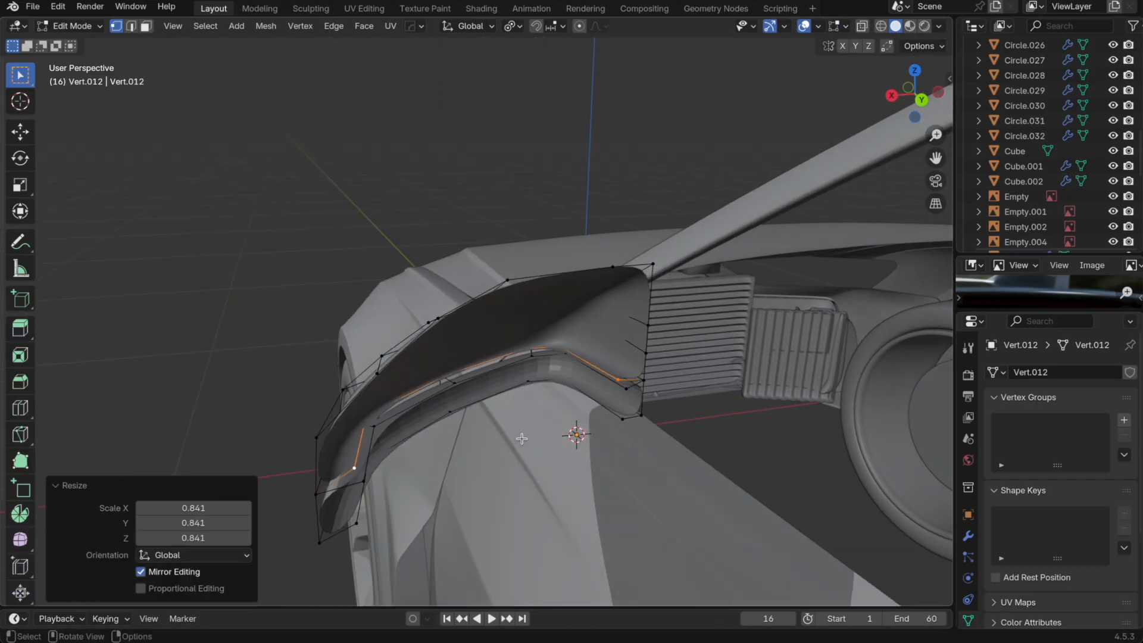
key("g")
key("y")
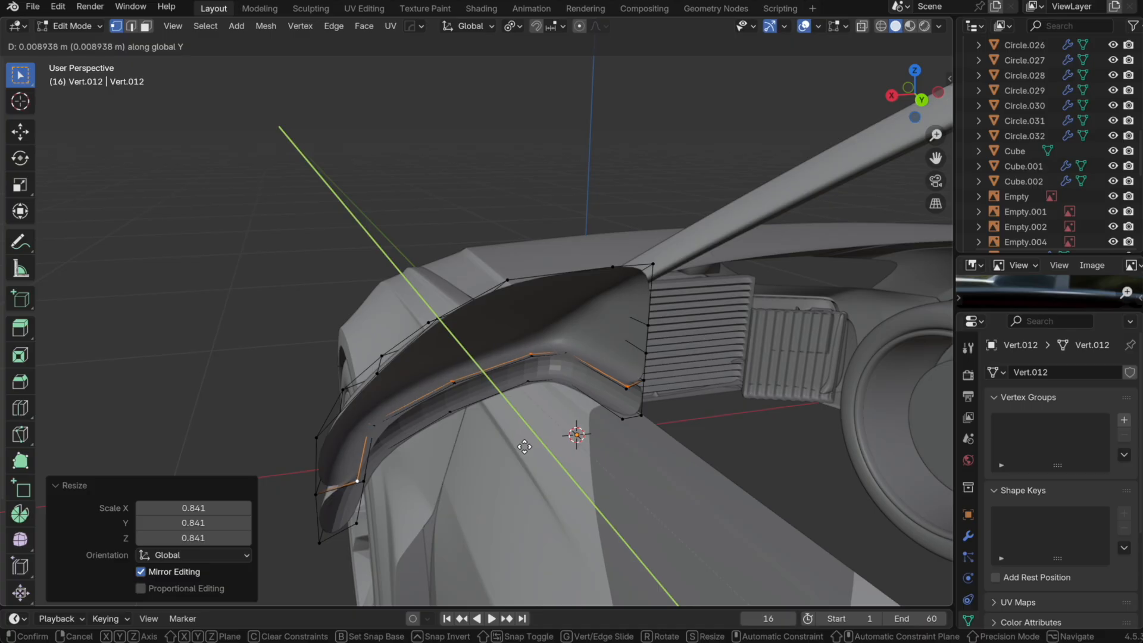
left_click(524, 446)
Step: Add supporting loop cuts on the inner lips close to the upper housing's rim and the lower strip's bottom and top edges
mouse_move(452, 443)
middle_mouse_down()
mouse_move(491, 418)
mouse_move(467, 434)
middle_mouse_up()
key("g")
key("g")
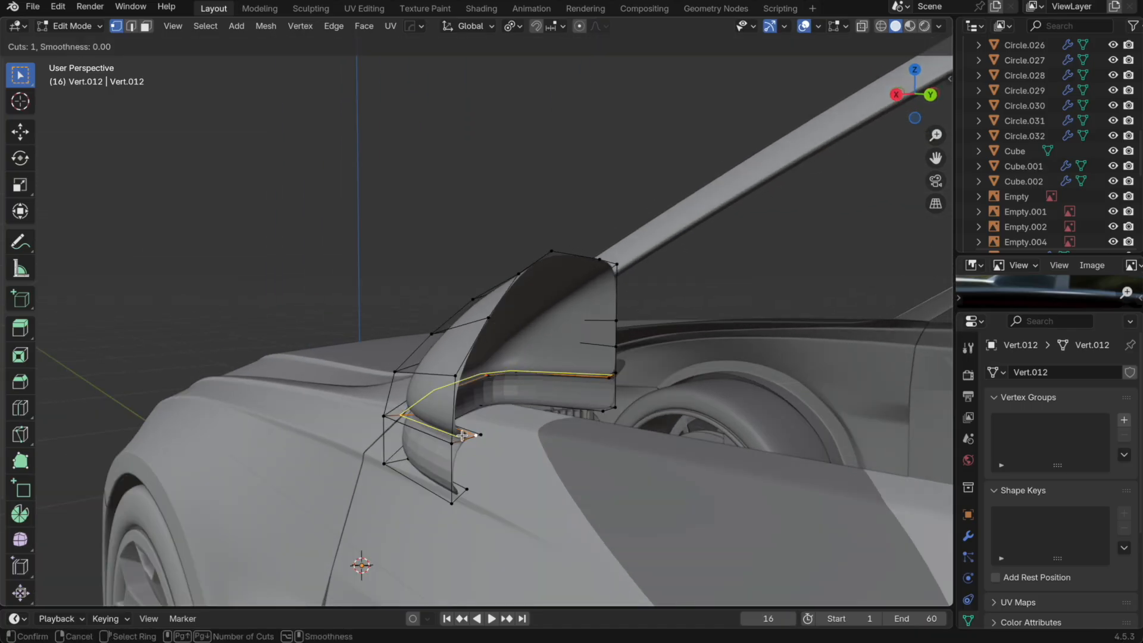
left_click(451, 442)
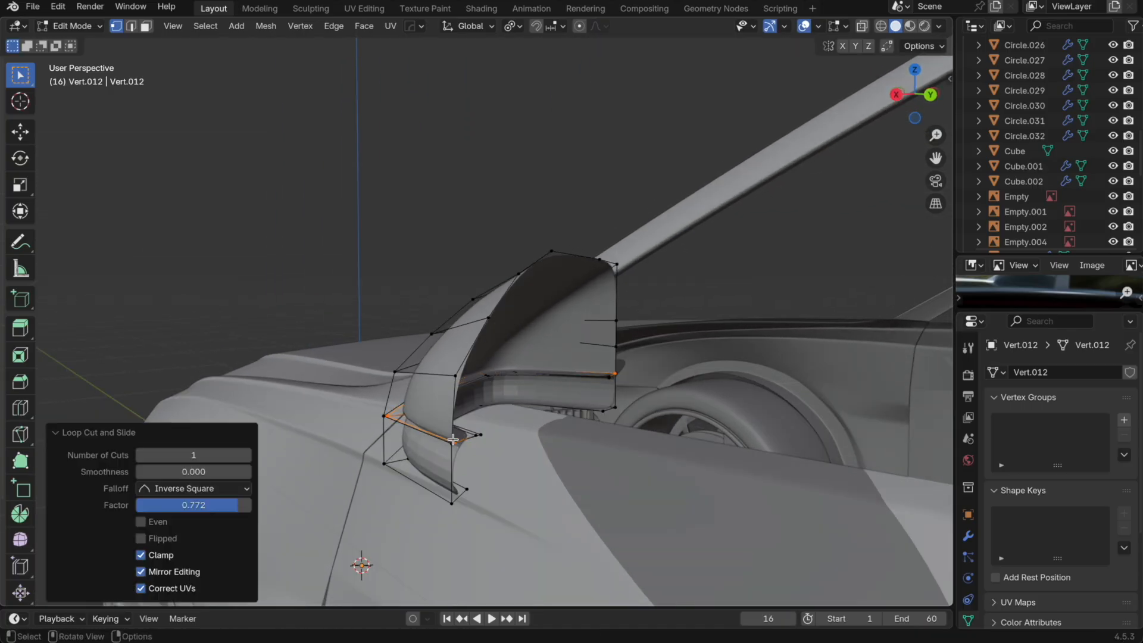
key("g")
key("g")
left_click(450, 508)
key("ctrl+r")
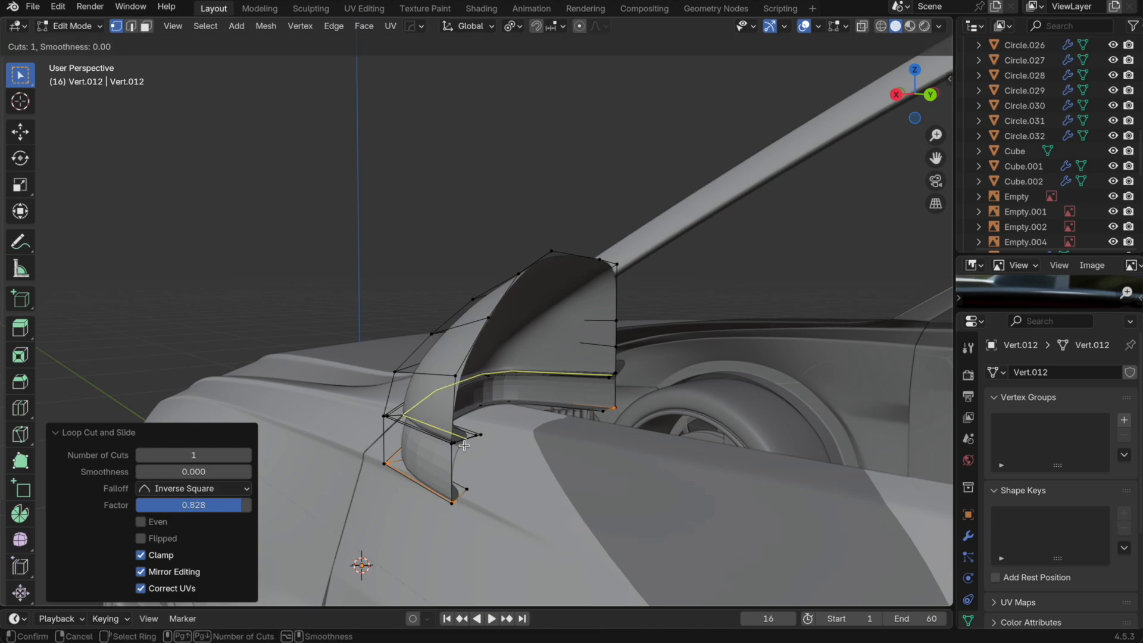
left_click(456, 455)
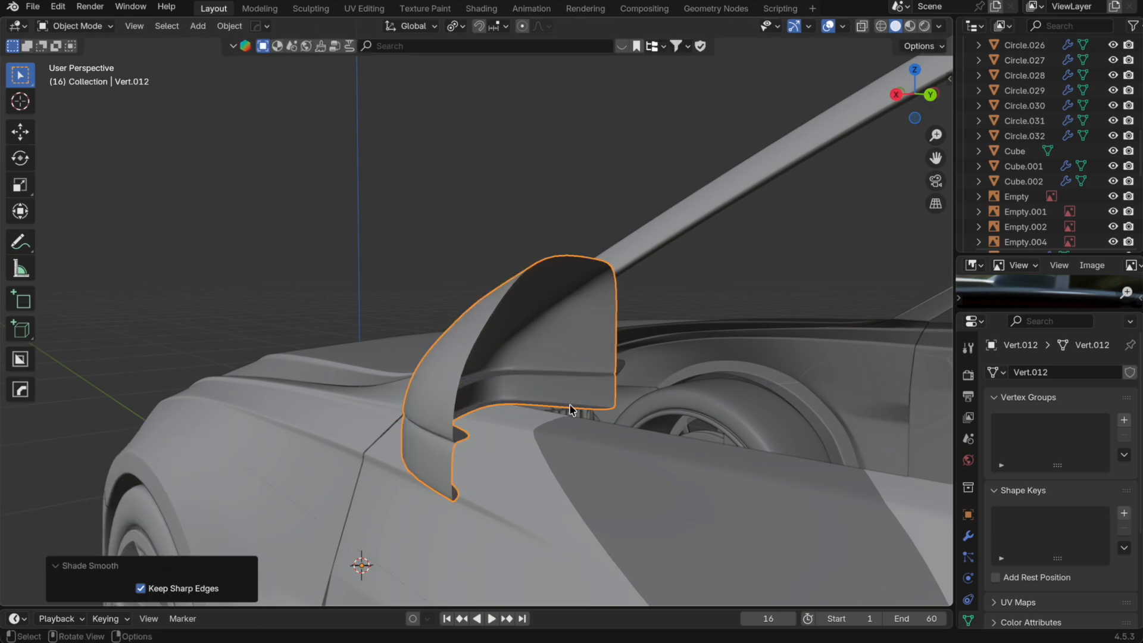
Step: Select the lower strip's bottom edge loop and duplicate it in place
scroll(570, 410, "down", 5)
mouse_move(571, 410)
middle_mouse_down()
mouse_move(623, 423)
mouse_move(581, 419)
middle_mouse_up()
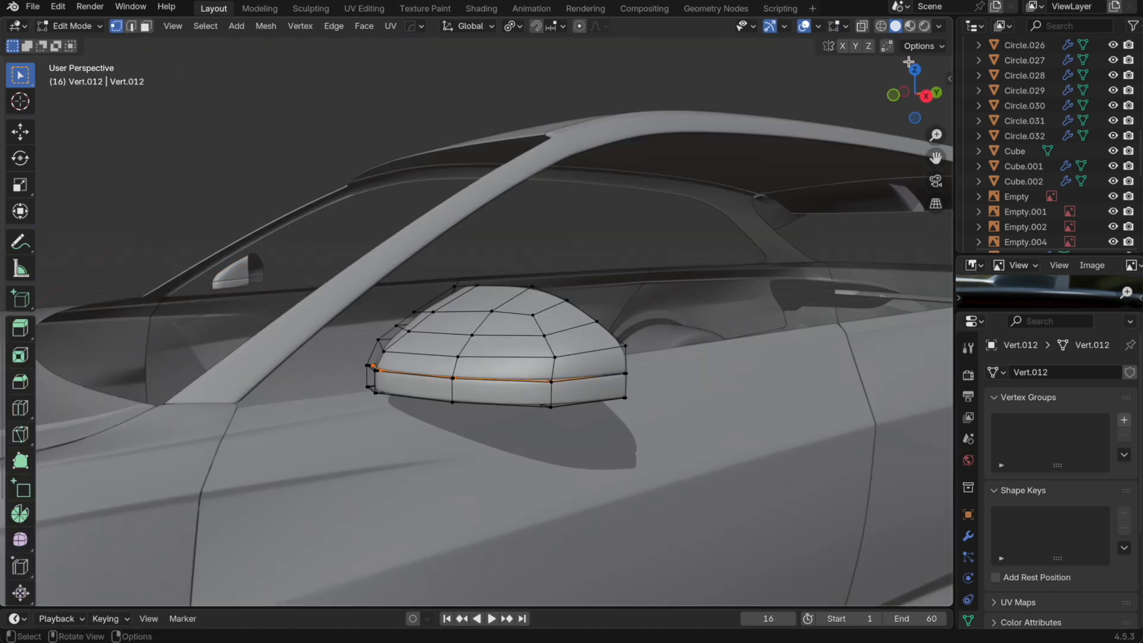
left_click(914, 69)
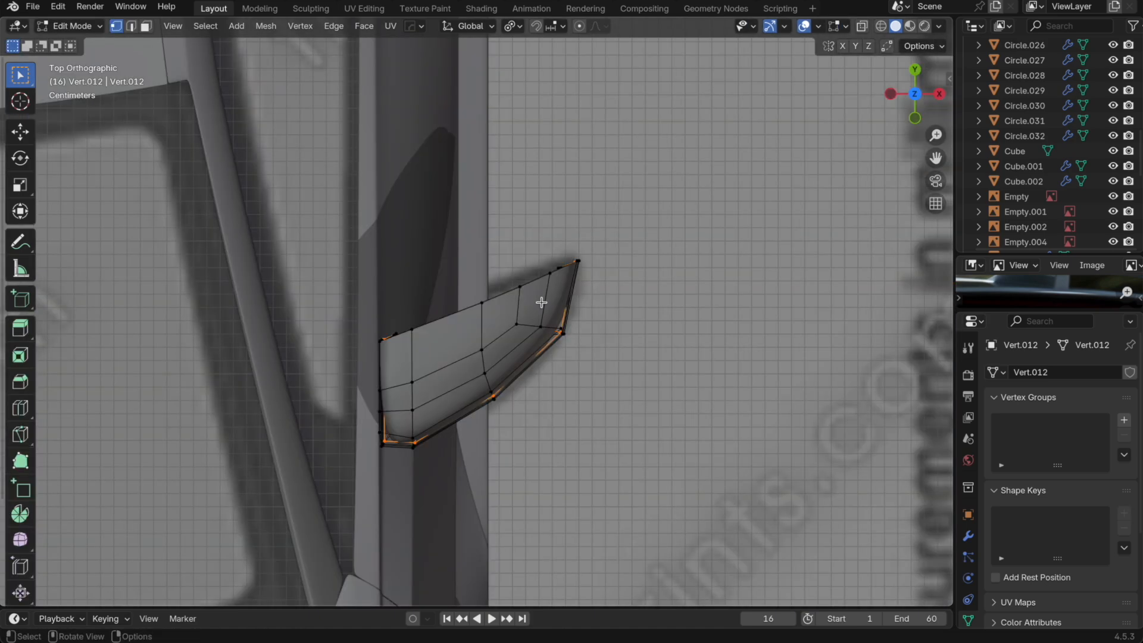
scroll(506, 300, "up", 1)
right_click(513, 291)
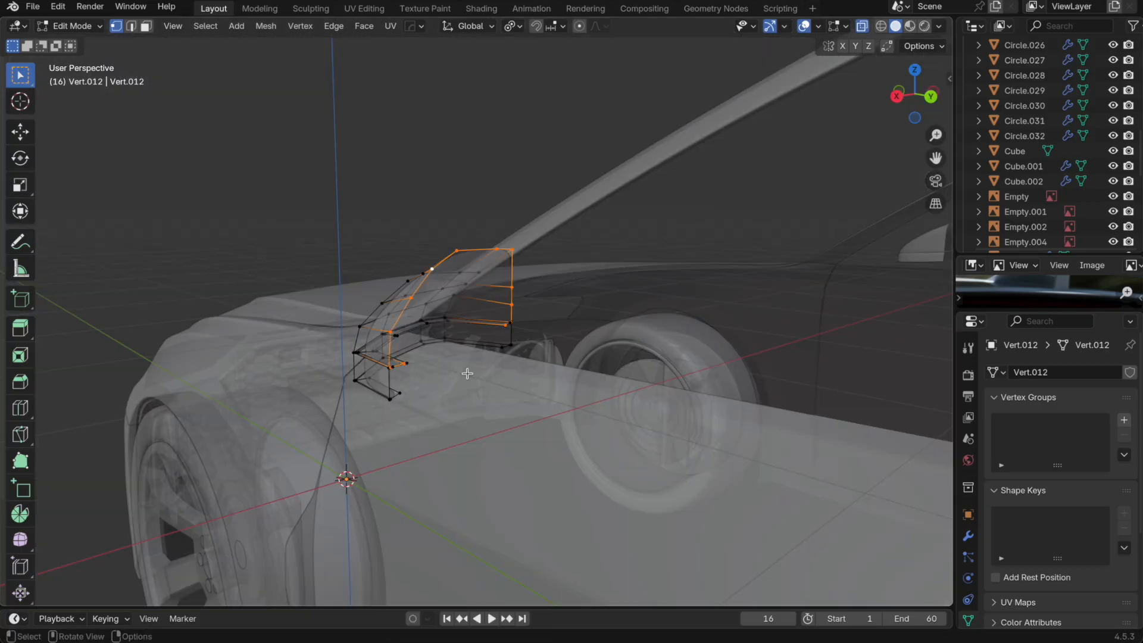
middle_click_drag(466, 373, 550, 377)
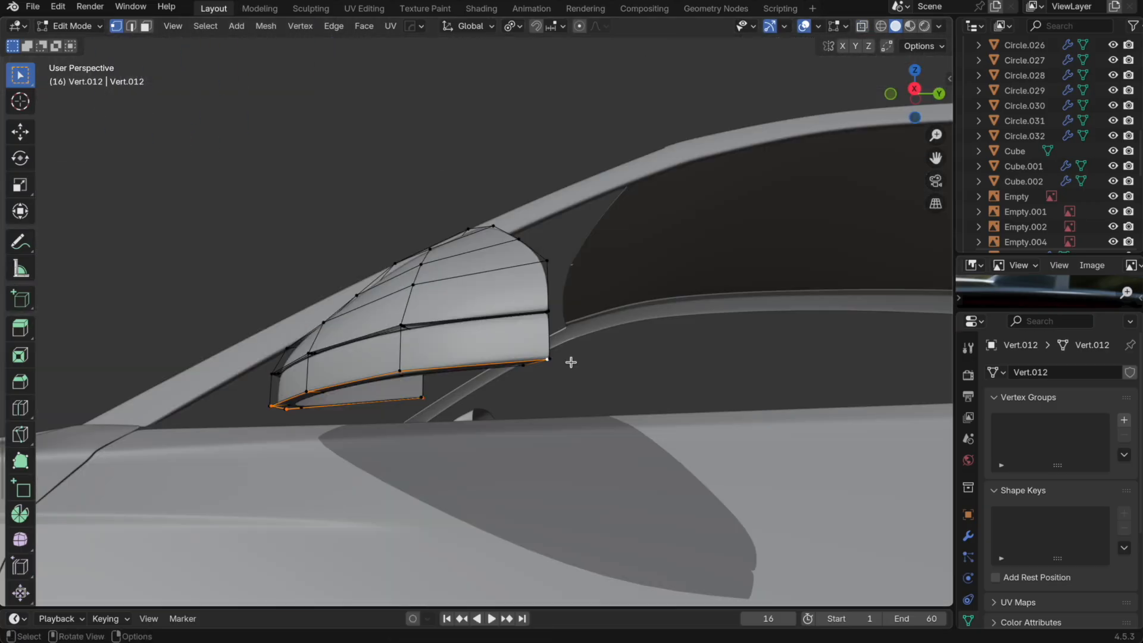
key("shift+d")
right_click(563, 390)
key("g")
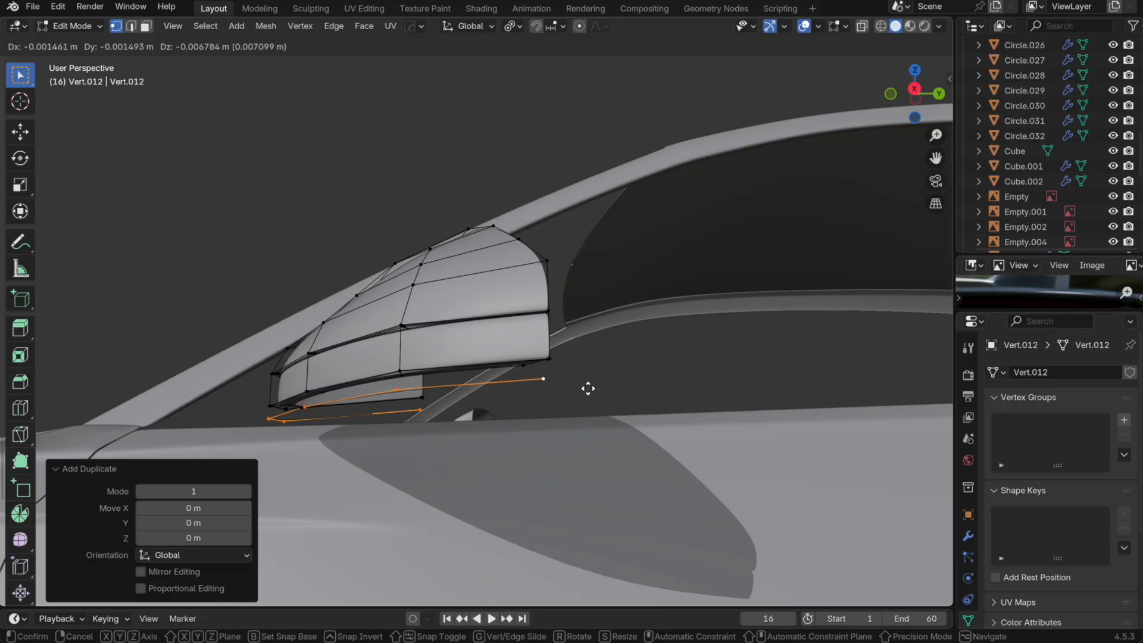
right_click(580, 387)
Step: Extrude the duplicated bottom edge about 0.0126 m downward along Z and scale the new edge to 0.680
key("e")
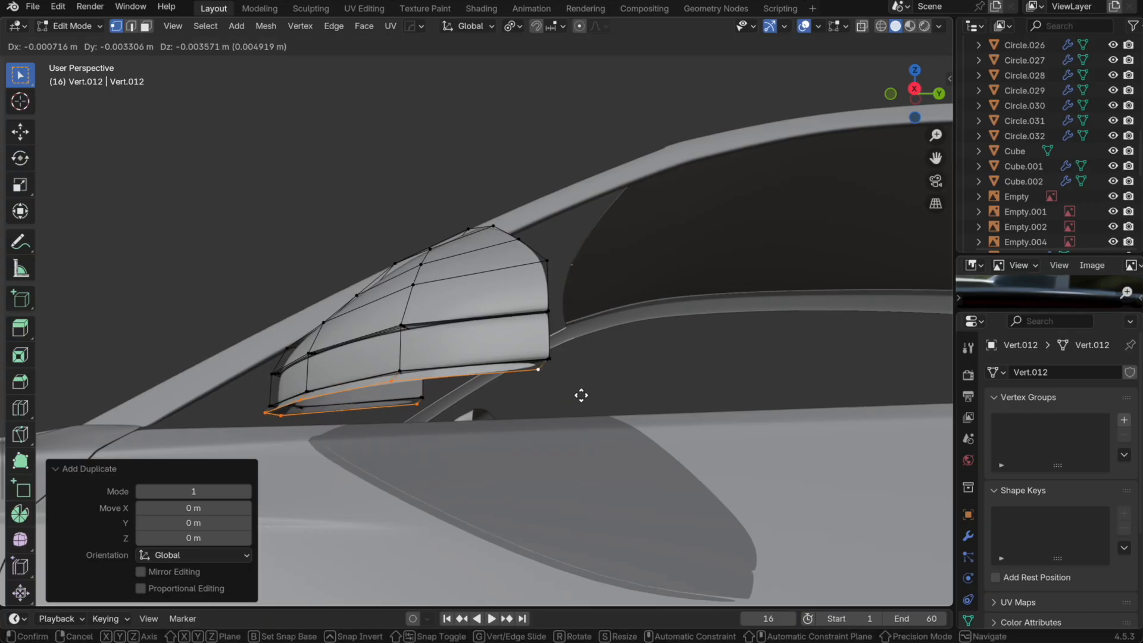
key("z")
left_click(588, 407)
left_click(891, 94)
key("s")
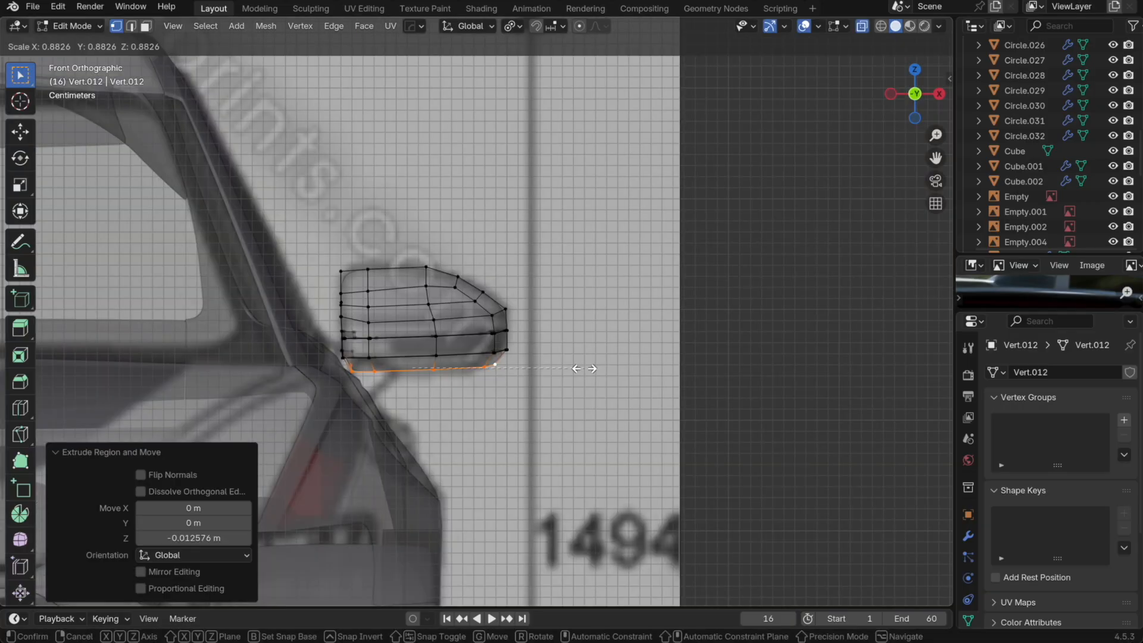
left_click(544, 369)
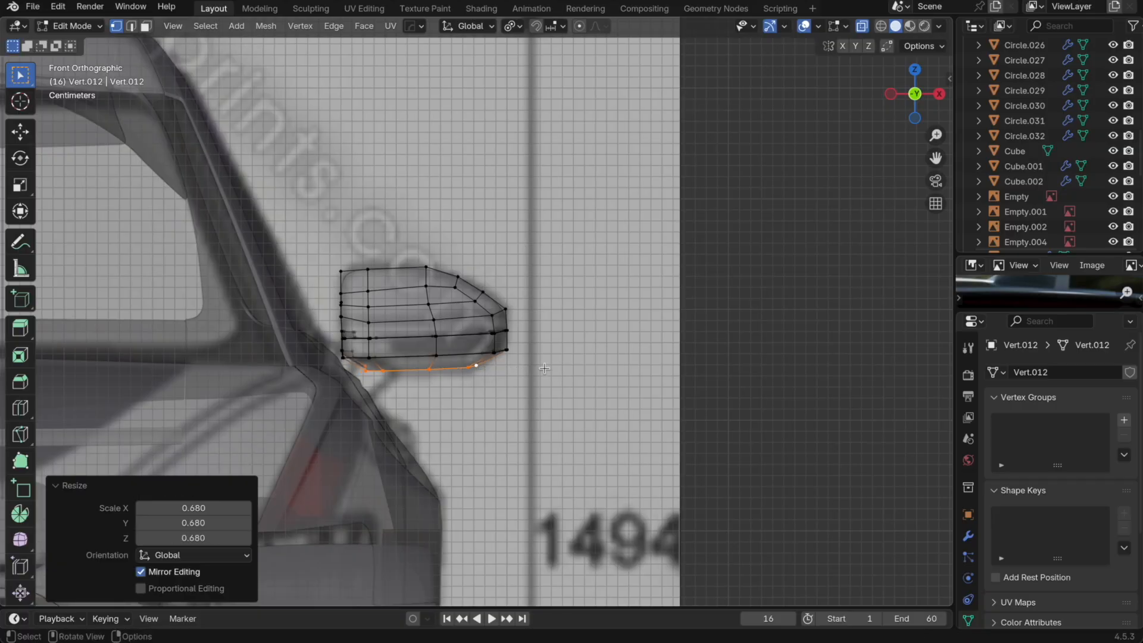
Step: Extrude the underside's lower edge in place, scale it inward and move it about 0.0043 m along Y
middle_click_drag(543, 369, 497, 378)
key("g")
right_click(507, 385)
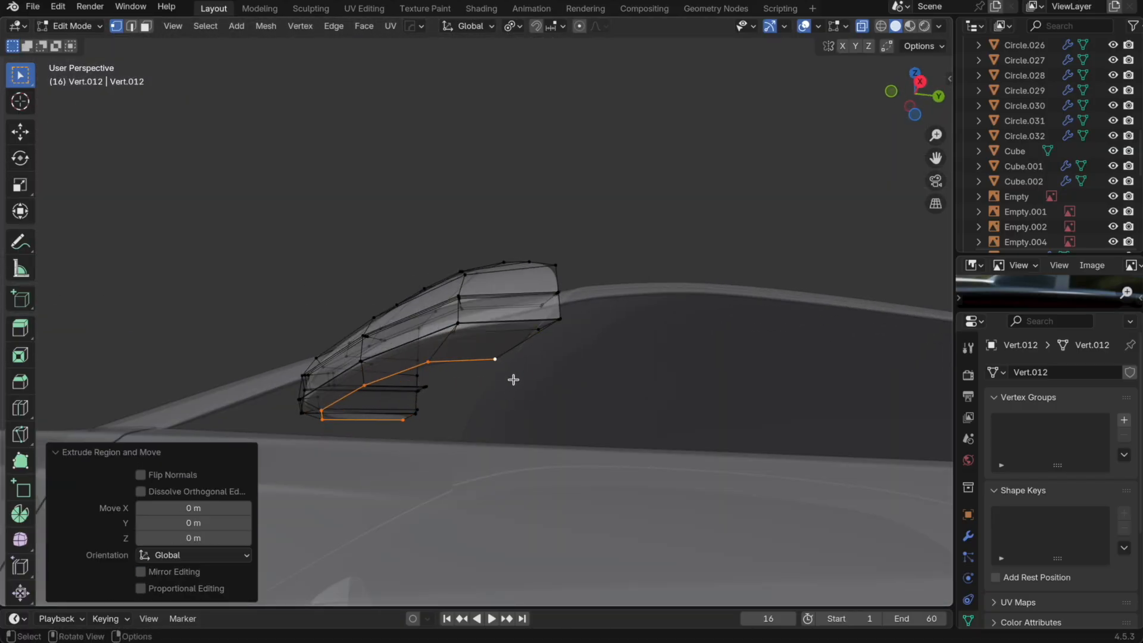
key("s")
left_click(500, 380)
key("g")
key("y")
left_click(505, 381)
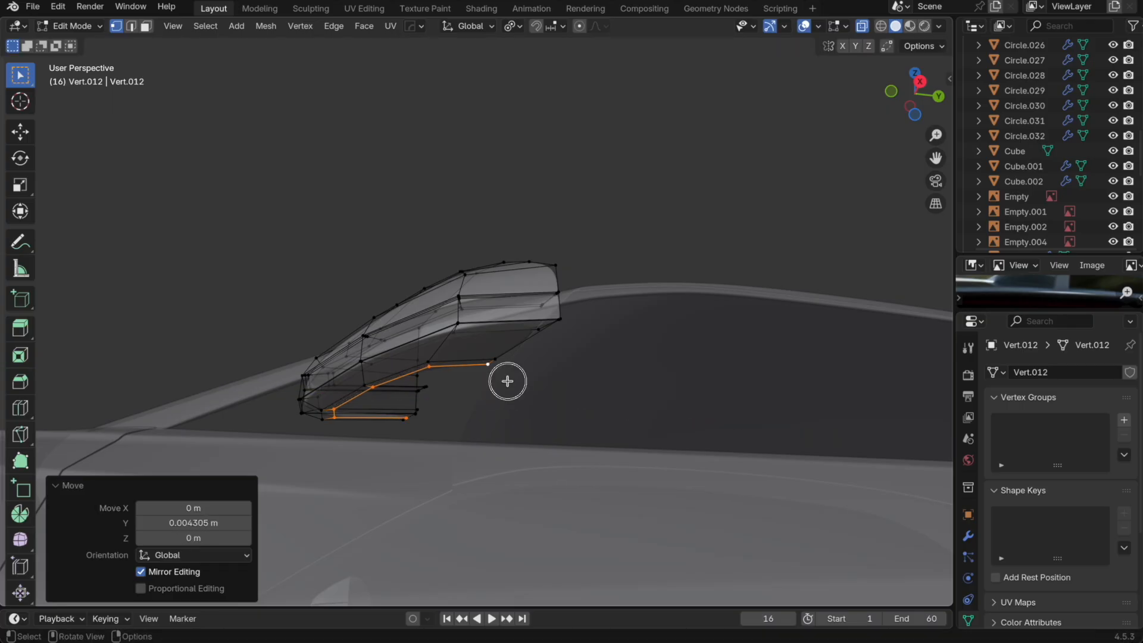
Step: Fill the underside's inner edge with a face and add a loop cut beside it
key("Tab")
middle_click_drag(493, 382, 482, 373)
key("Tab")
key("f")
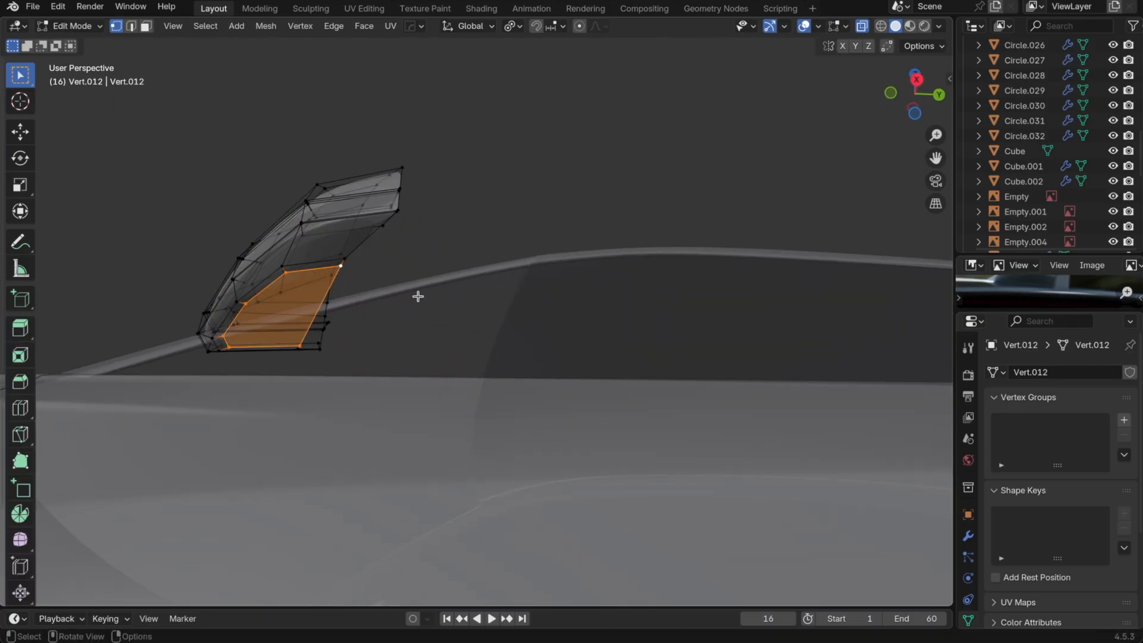
key("ctrl+r")
left_click(318, 301)
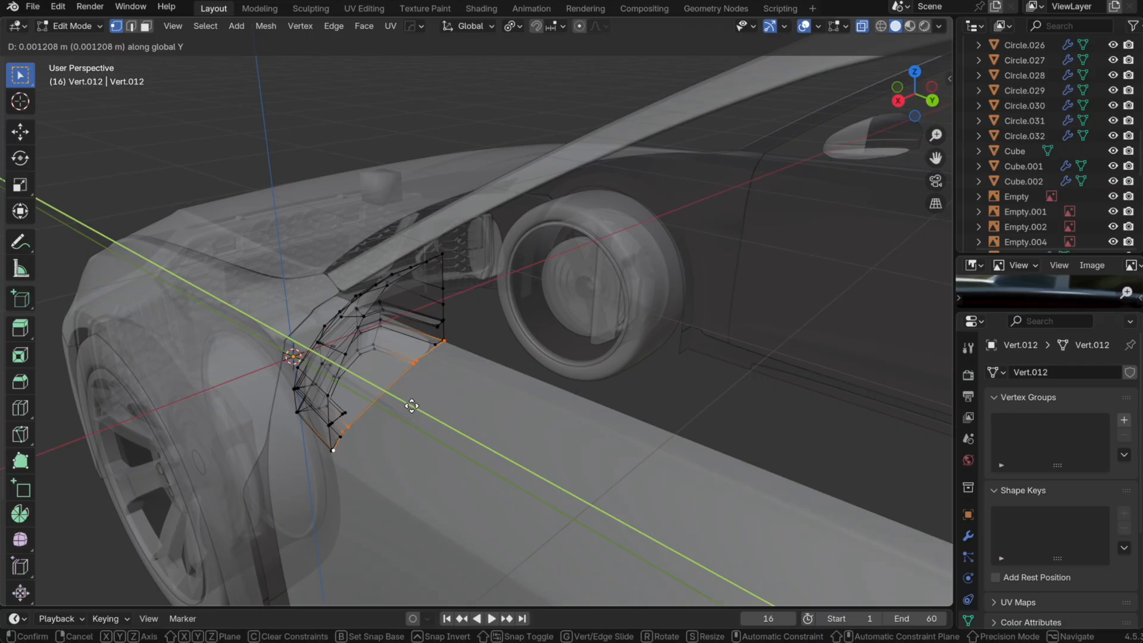
Step: Shift the underside's rear edge slightly along Y and flatten the rear vertices with a Y scale of 0
left_click(413, 405)
middle_click_drag(413, 405, 346, 439)
key("g")
key("y")
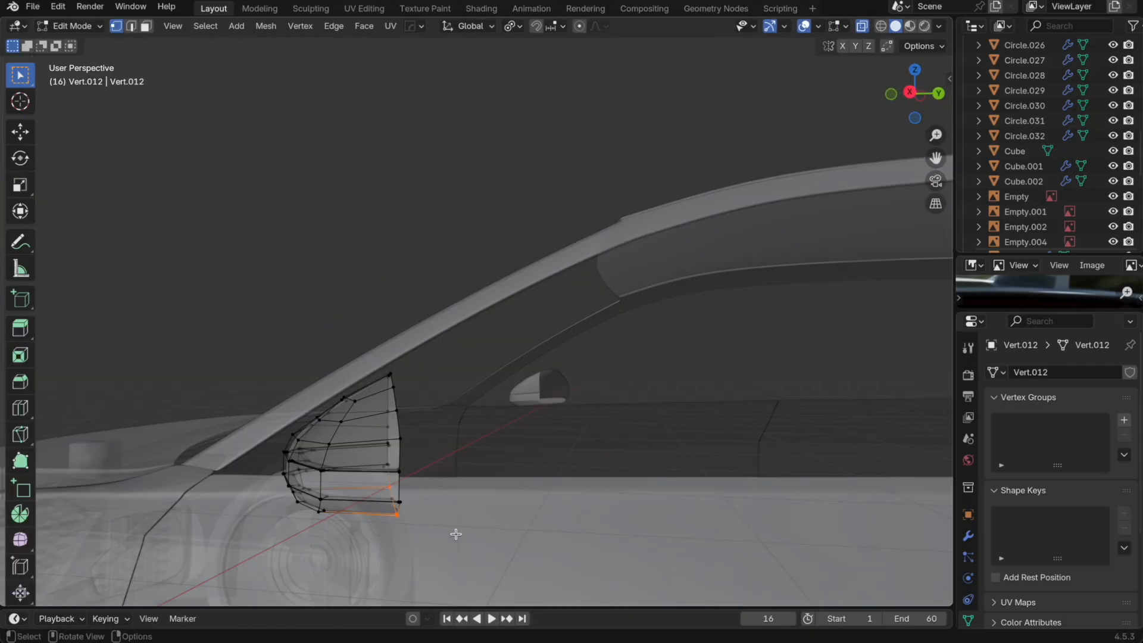
key("s")
key("y")
key("0")
key("Return")
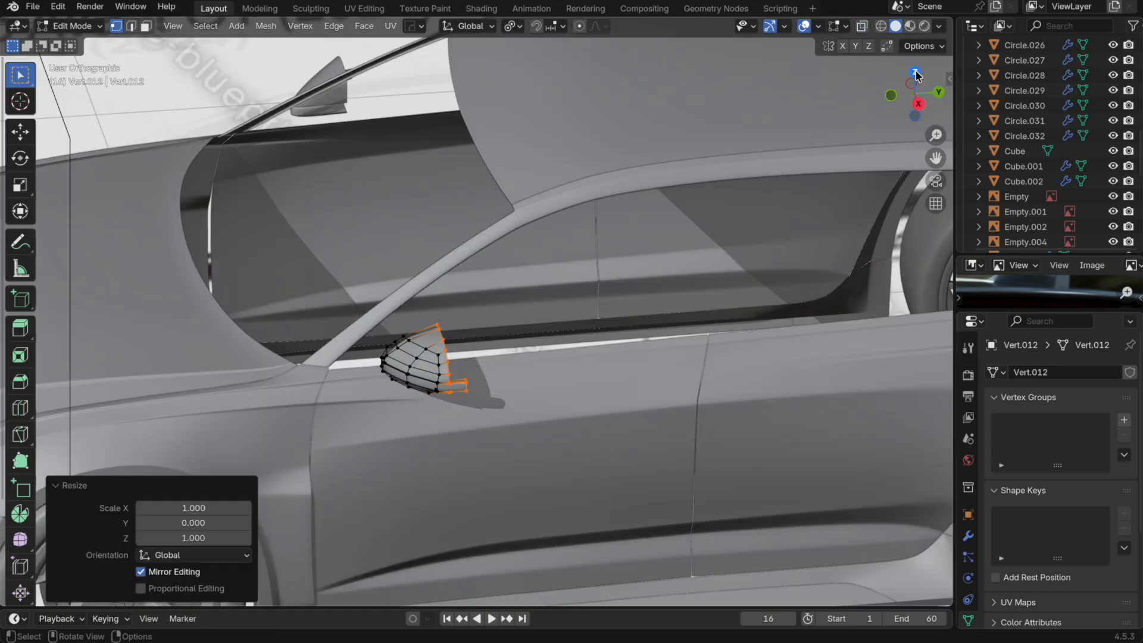
Step: Flatten all rear rim vertices of the mirror housing and lower strip by scaling them to 0 along Y
left_click(915, 73)
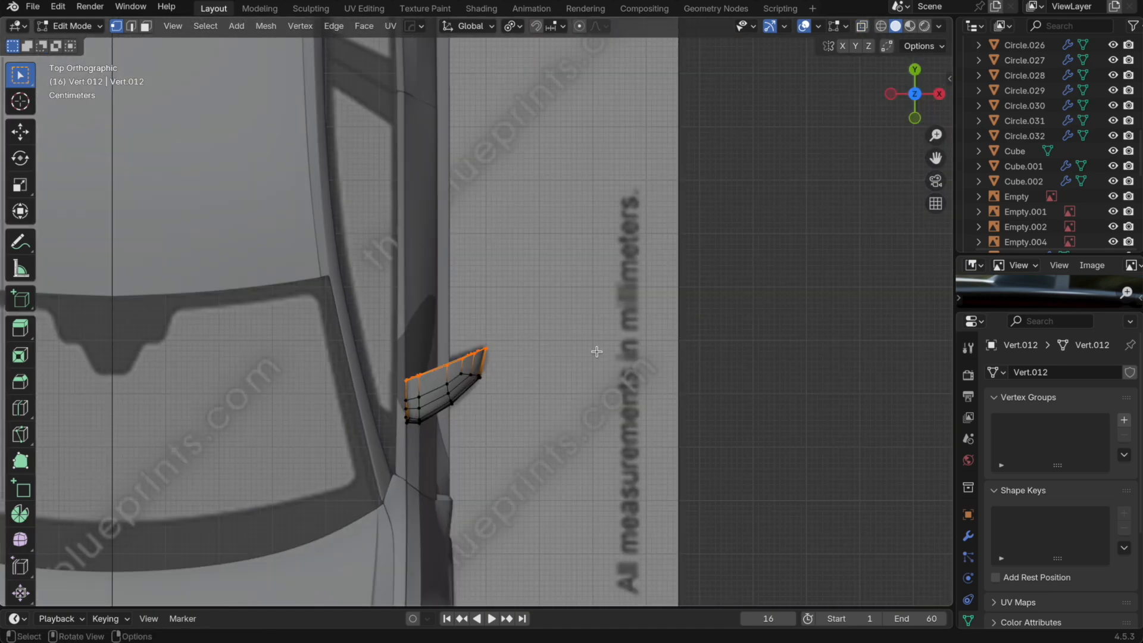
right_click(597, 351)
key("Escape")
key("s")
key("y")
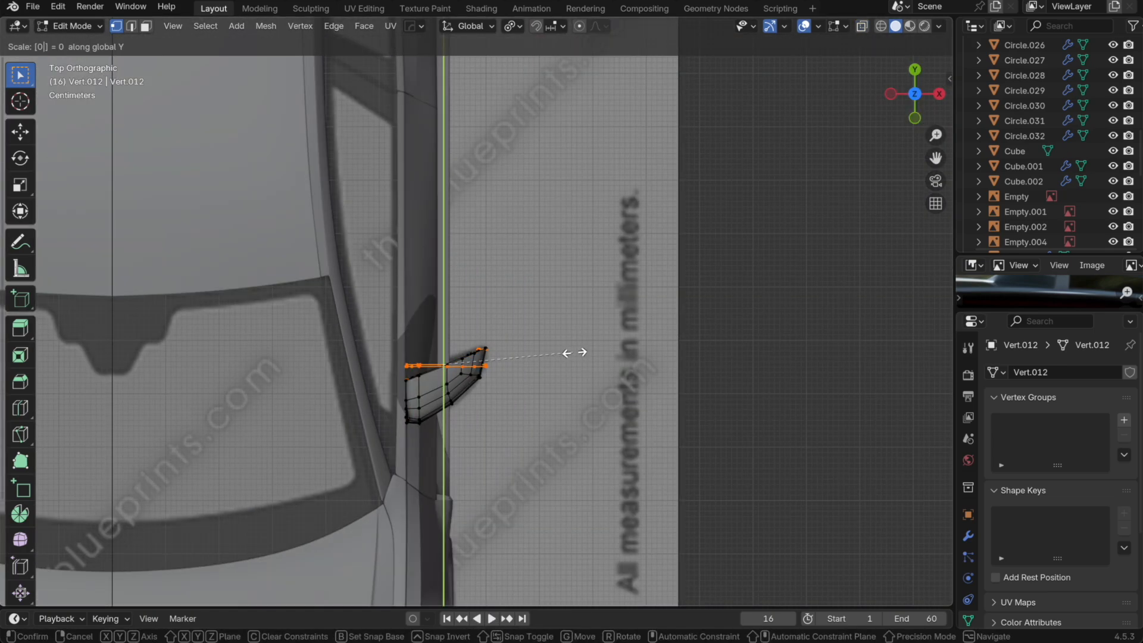
key("Return")
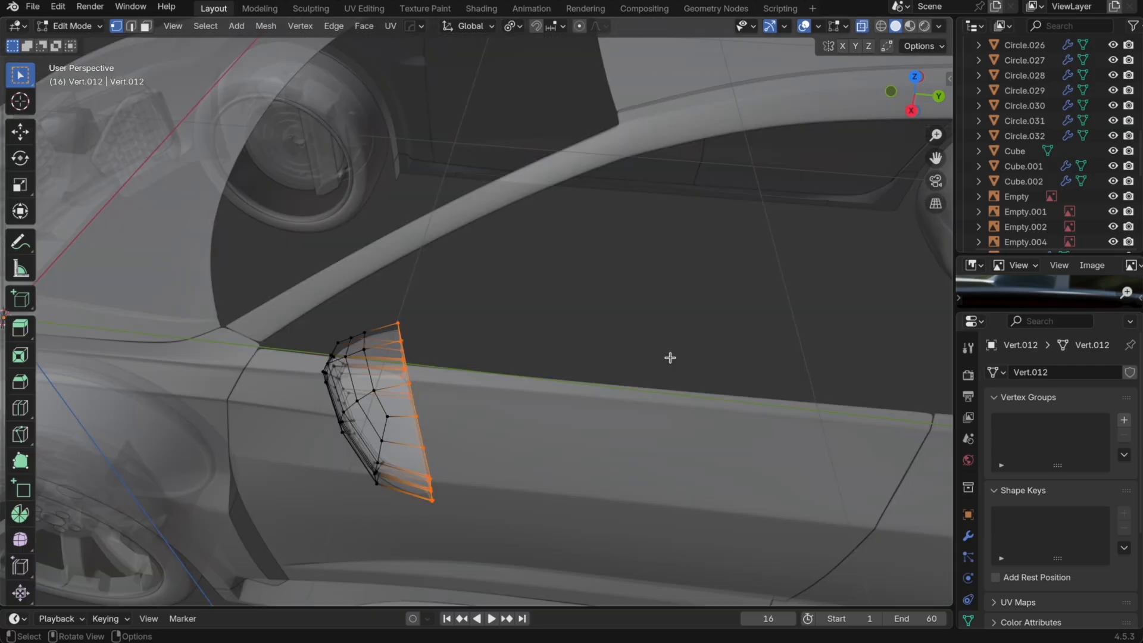
key("s")
key("y")
key("0")
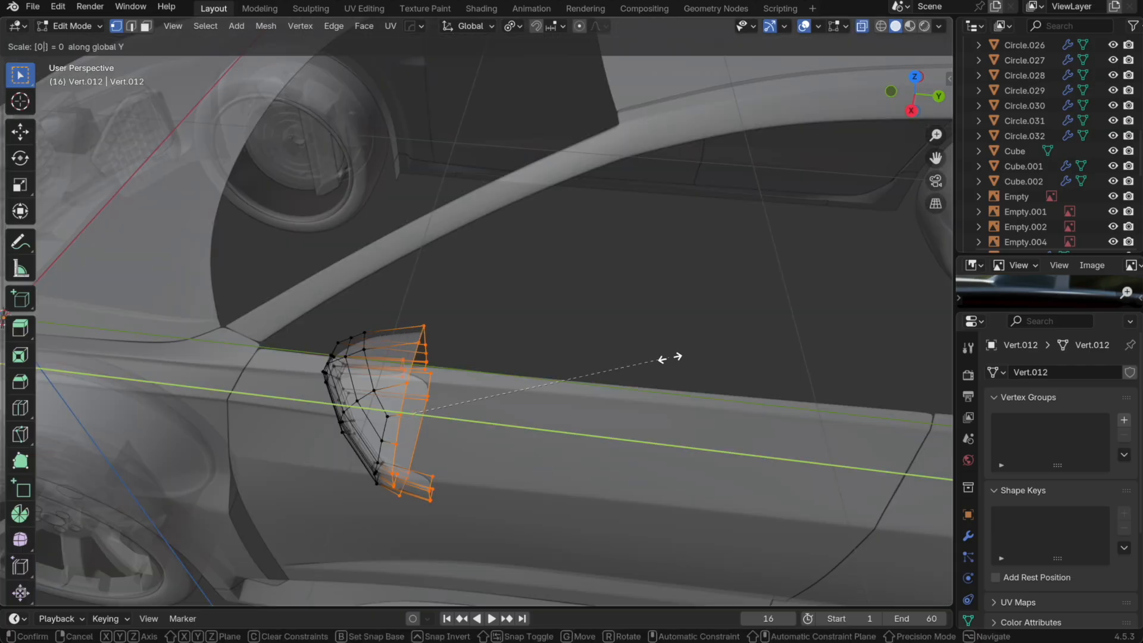
key("Return")
Step: Rotate the flattened rear rim 21.8° about Z to match the mirror's slanted back in the top blueprint
key("ctrl+KP_3")
scroll(570, 360, "up", 1)
left_click(916, 71)
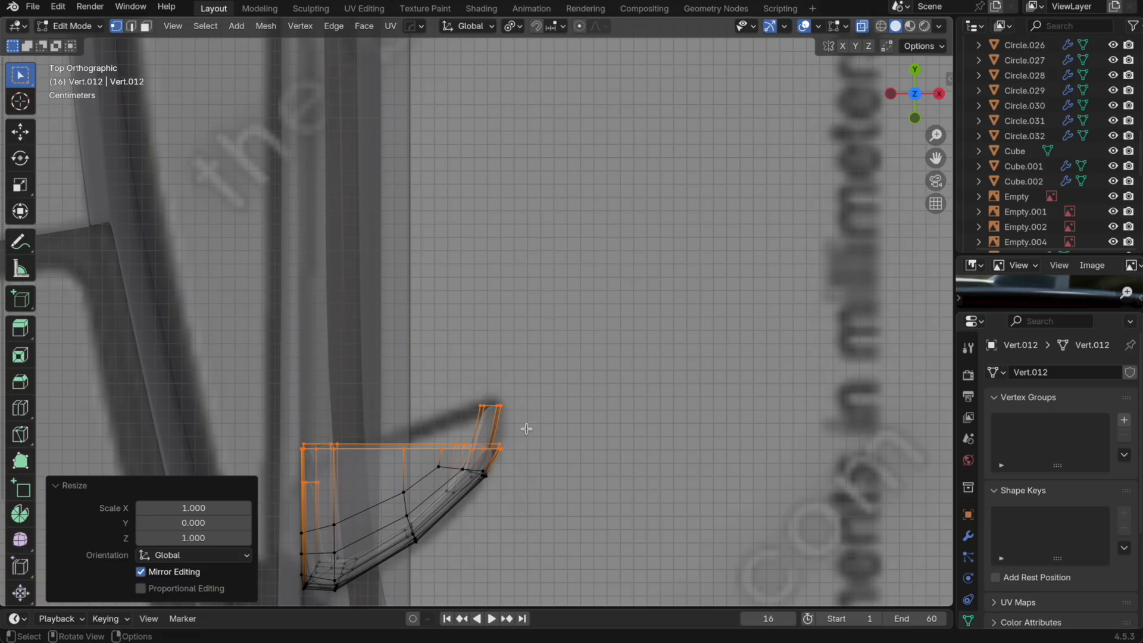
middle_click_drag(524, 427, 756, 398, "shift")
key("r")
key("z")
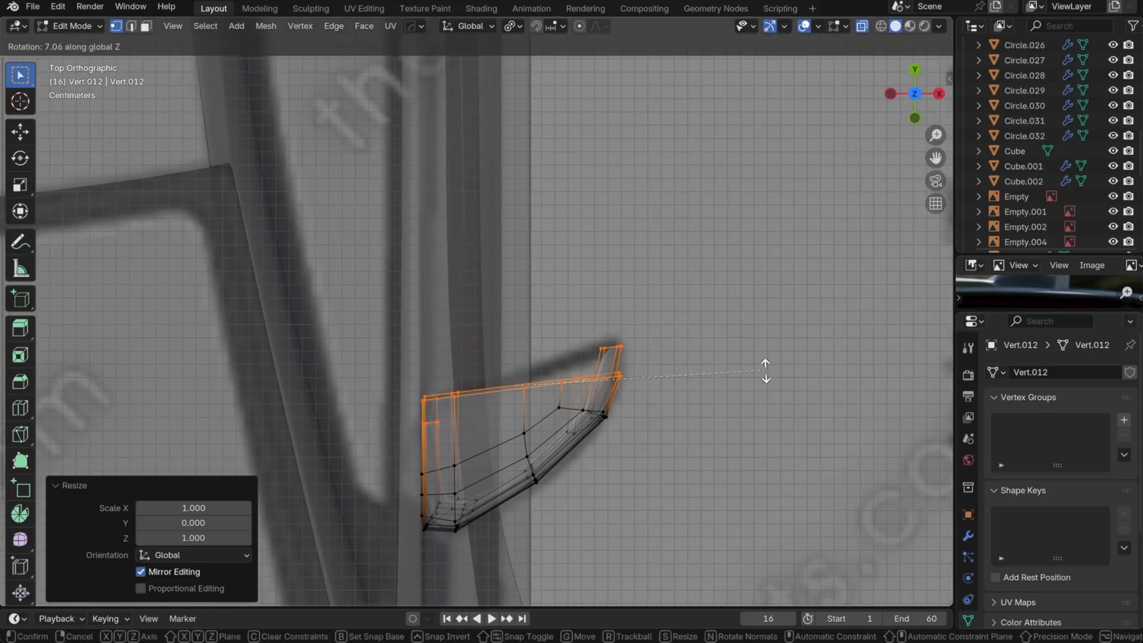
left_click(766, 299)
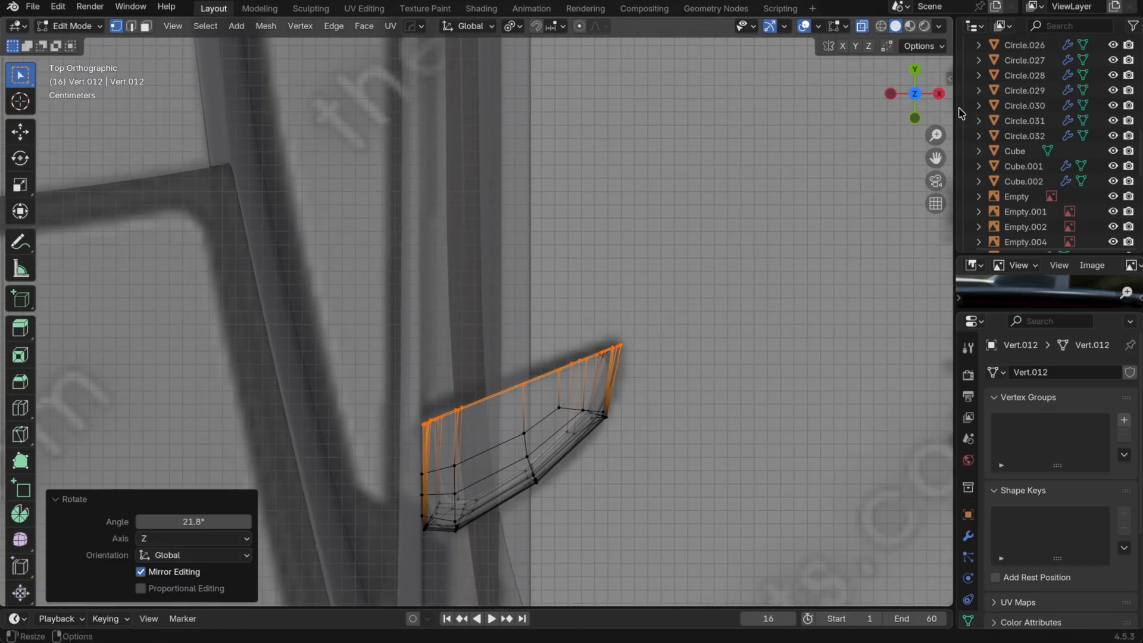
Step: Turn on the Screencast Keys overlay and check the smoothed mirror in Object Mode without X-ray
key("n")
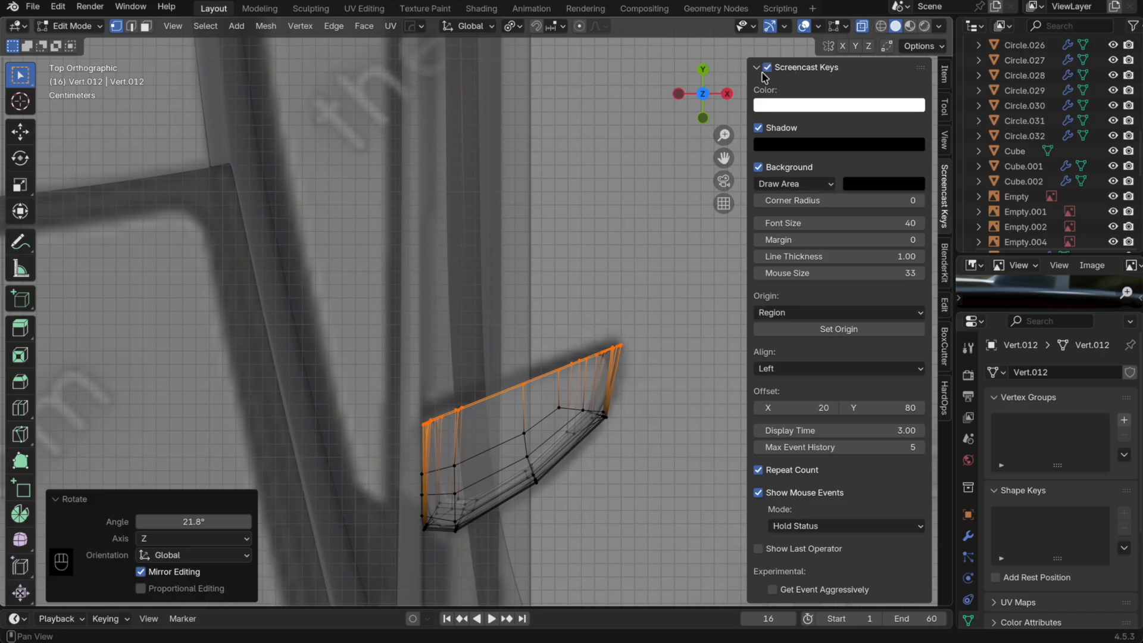
key("n")
key("Tab")
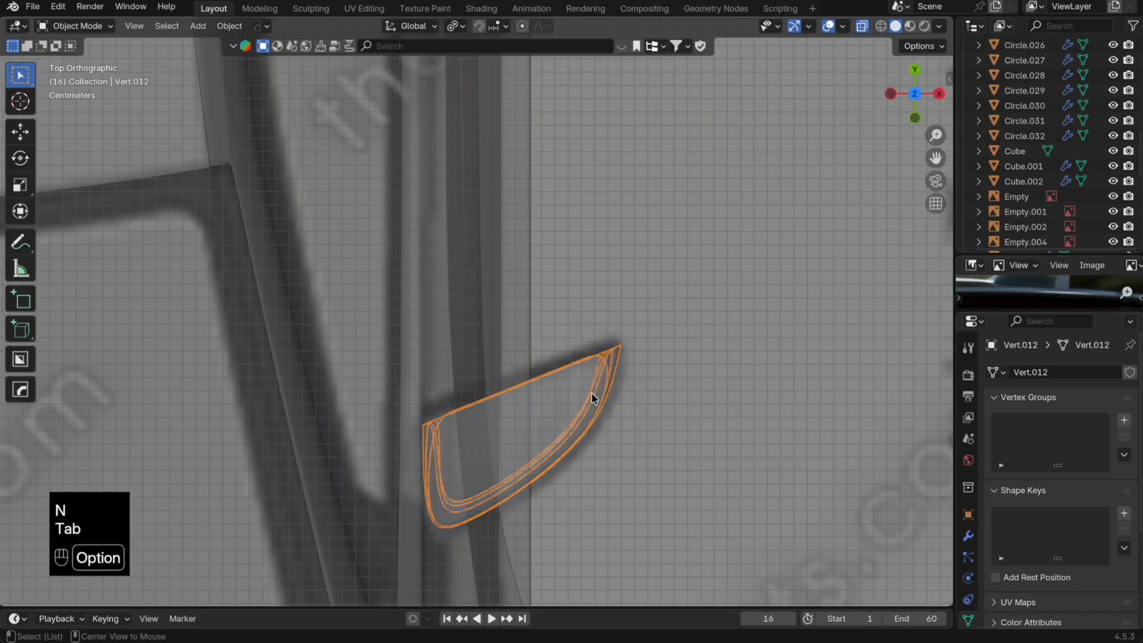
key("alt+z")
middle_click_drag(591, 392, 603, 425)
key("Tab")
key("Tab")
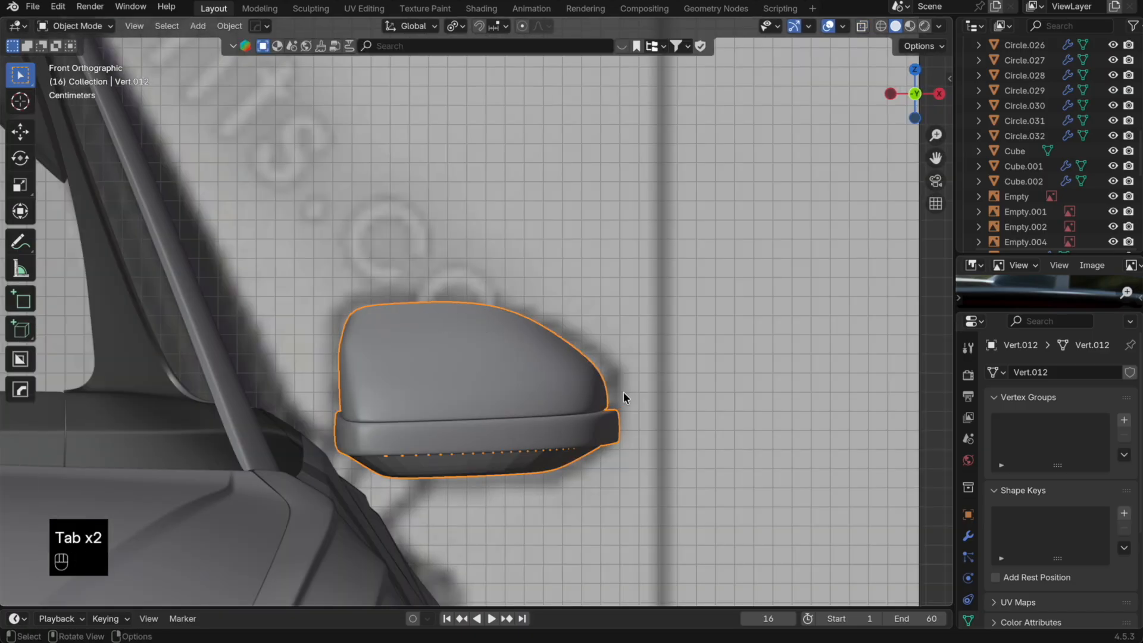
Step: Select the linked geometry of the upper mirror housing and separate it into its own object
key("Tab")
key("alt+z")
left_click(600, 378, "alt")
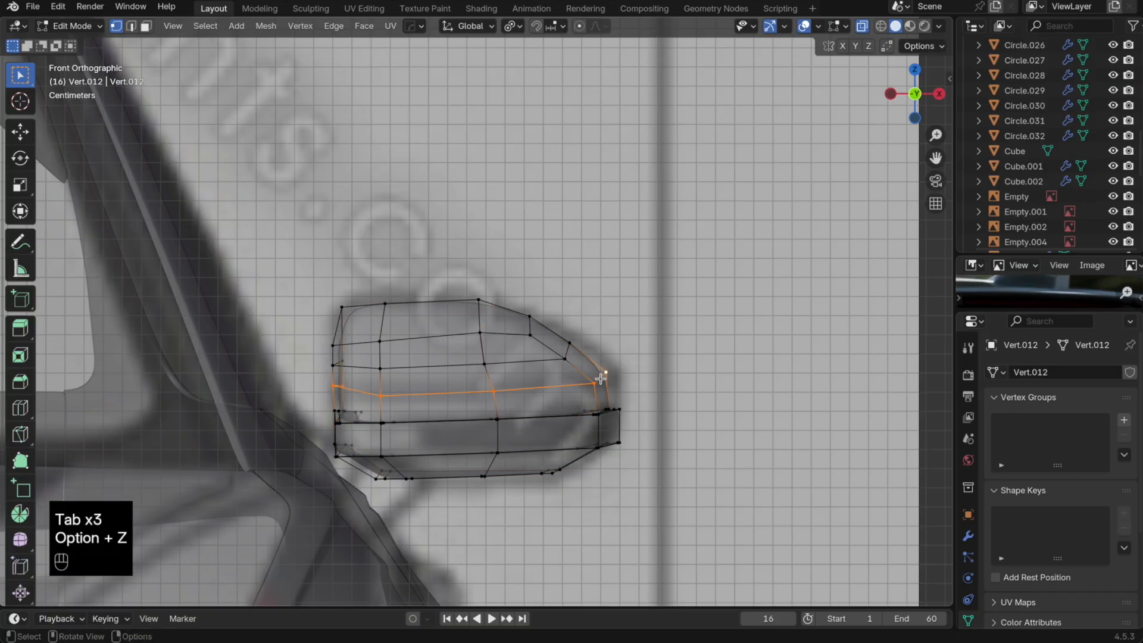
key("l")
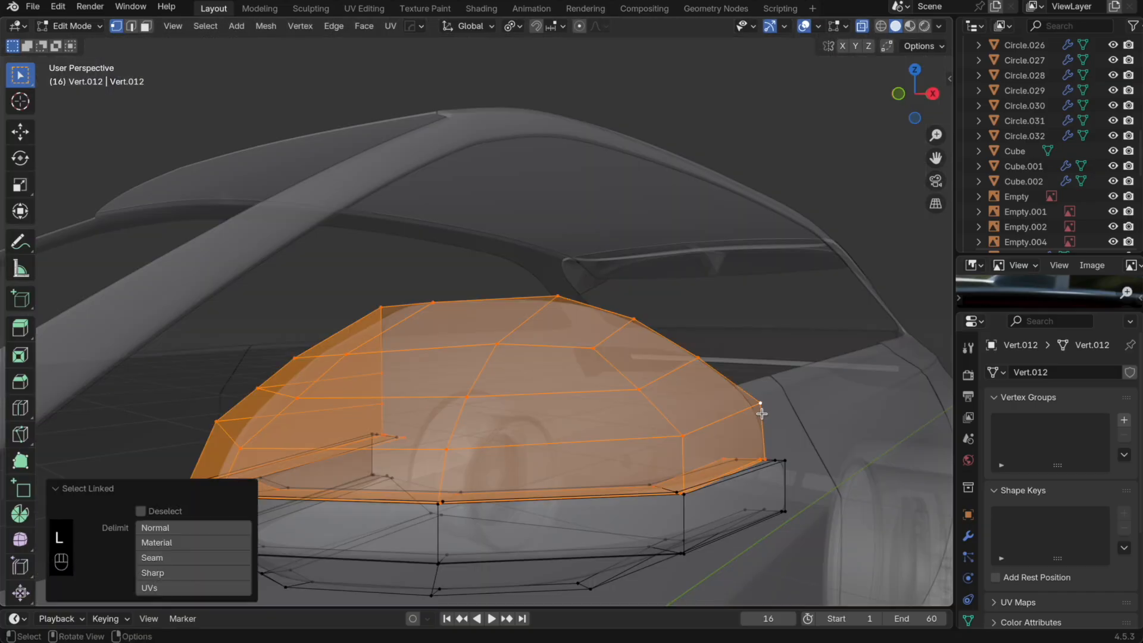
key("p")
left_click(765, 414)
key("Tab")
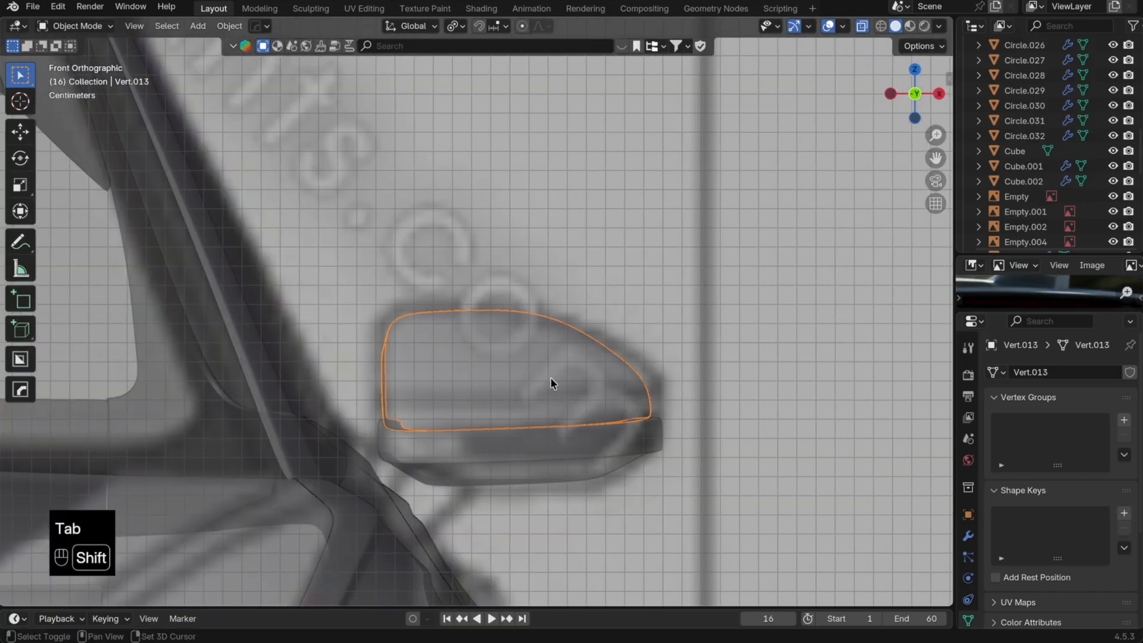
Step: Move the upper housing's outer end faces about 0.005 m outward along X to match the front blueprint
scroll(712, 417, "up", 2)
key("Tab")
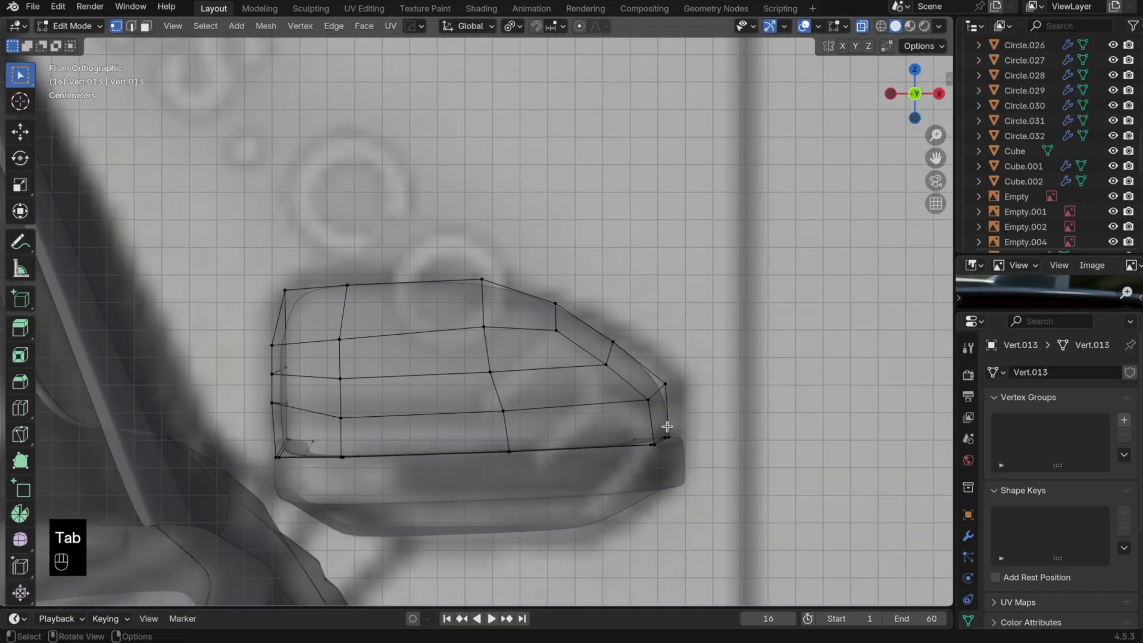
left_click(696, 447, "alt")
key("g")
key("y")
key("x")
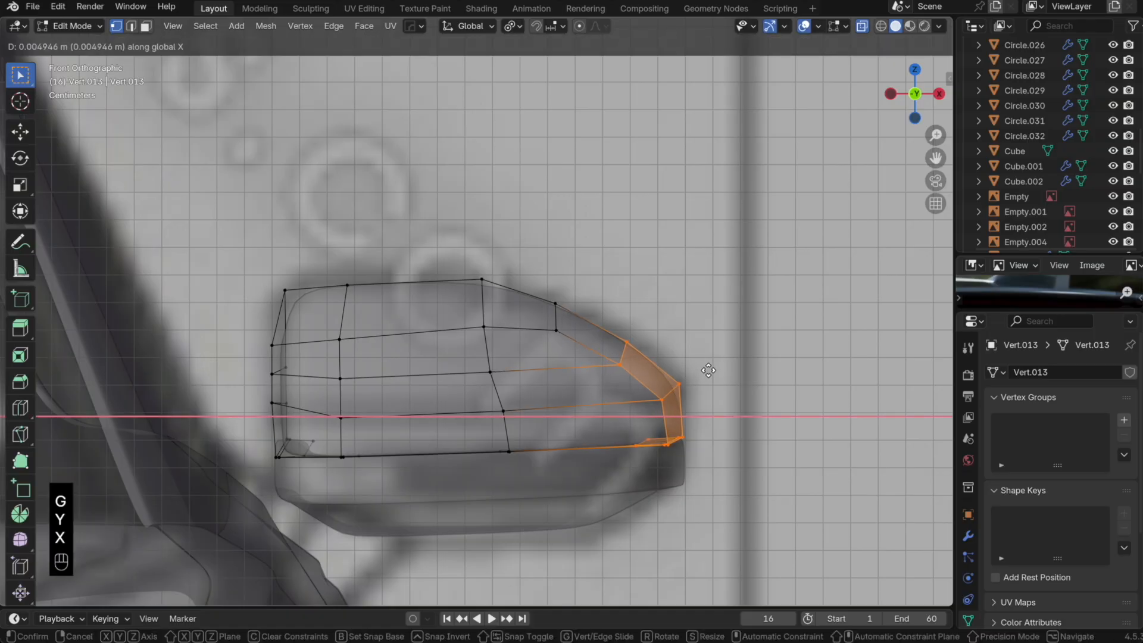
left_click(708, 371)
key("Tab")
key("alt+z")
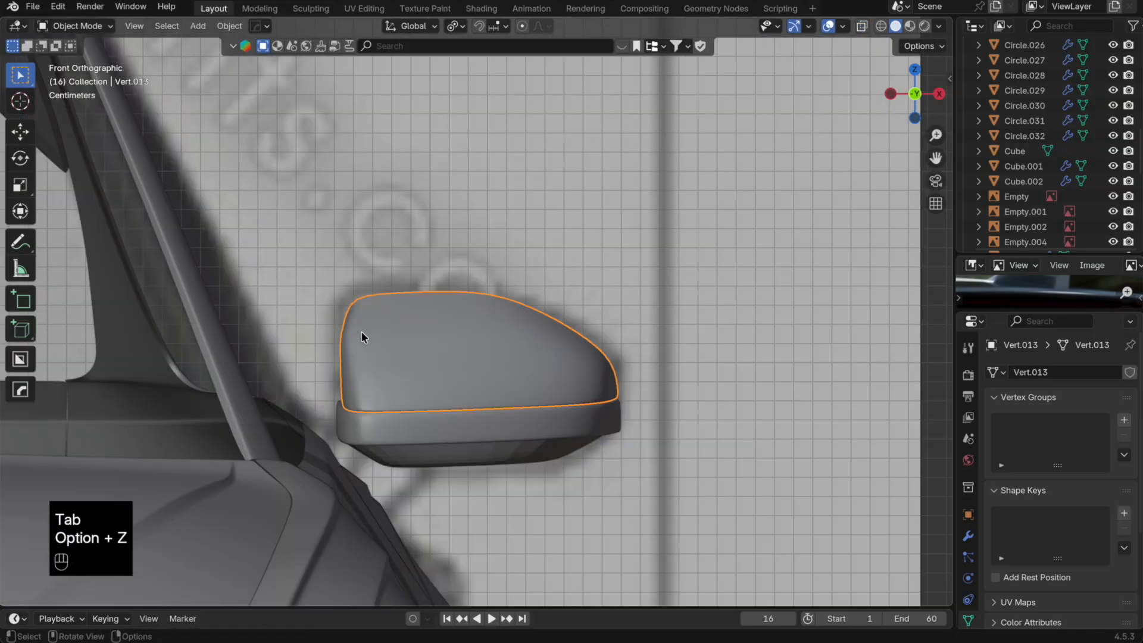
Step: Add a vertical supporting loop cut close to the upper housing's car-facing edge
key("Tab")
key("ctrl+r")
left_click(364, 330)
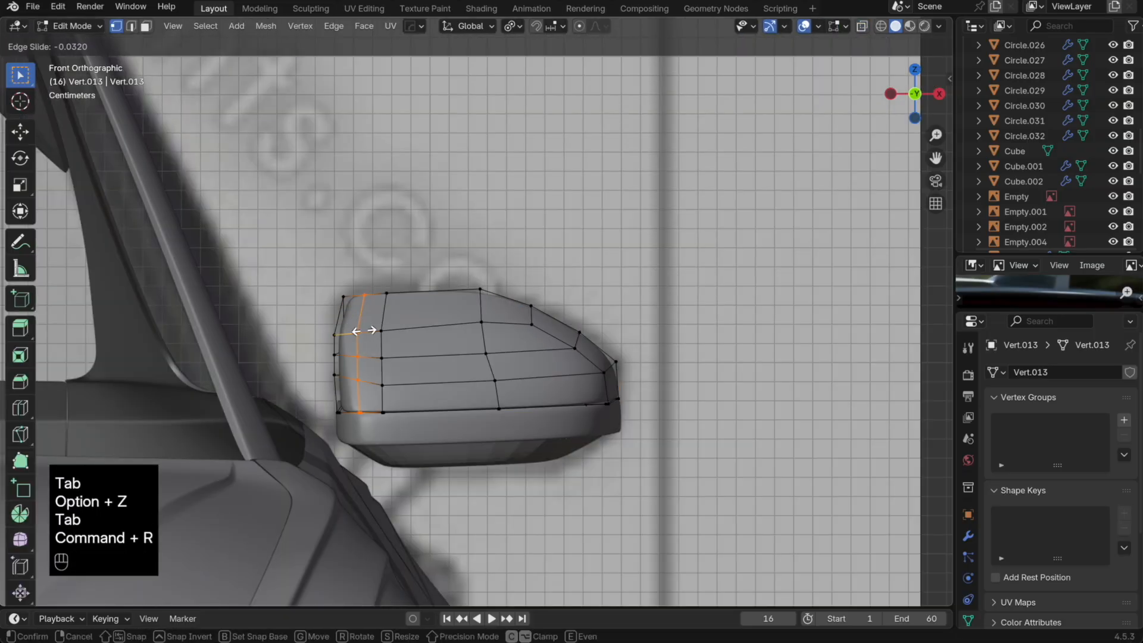
left_click(348, 331)
key("Tab")
middle_click_drag(398, 357, 439, 382)
key("ctrl+z")
Step: Switch to the web browser, examine the Riverside Auto-Sales close-up of the RS6 mirror, and return to Blender
left_click(109, 638)
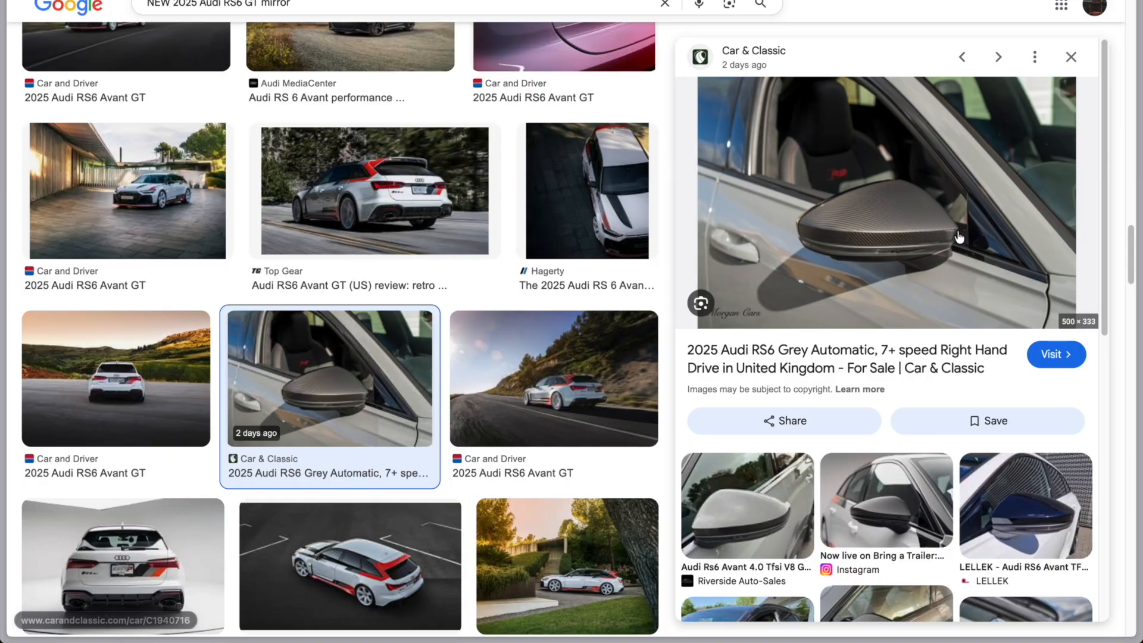
left_click(798, 468)
scroll(560, 513, "down", 5)
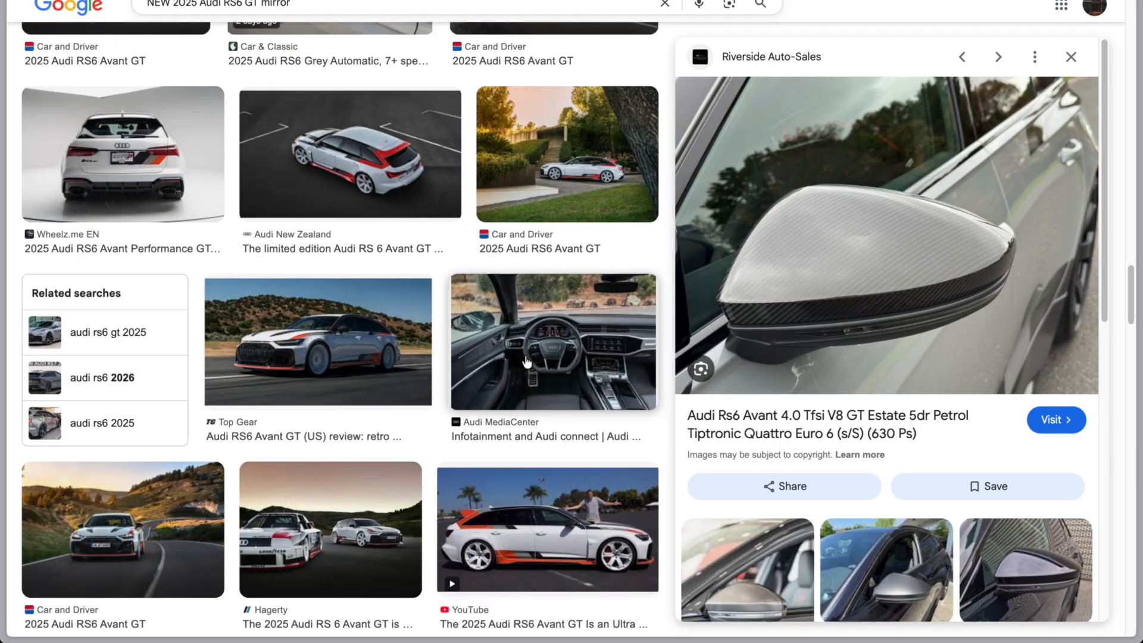
left_click(693, 634)
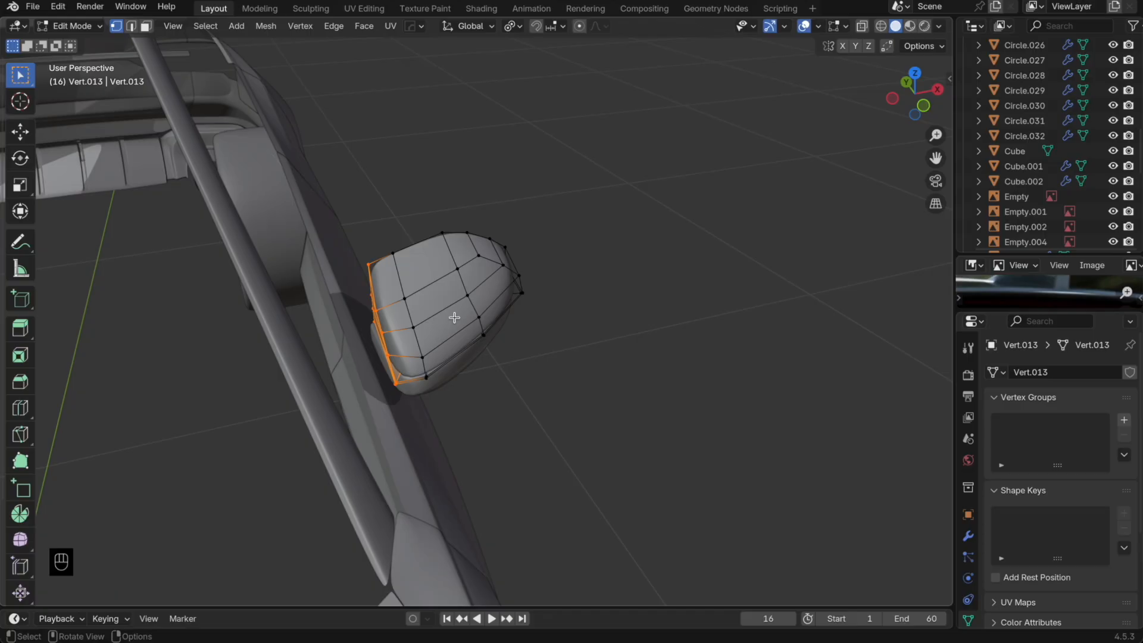
middle_click_drag(446, 339, 518, 319)
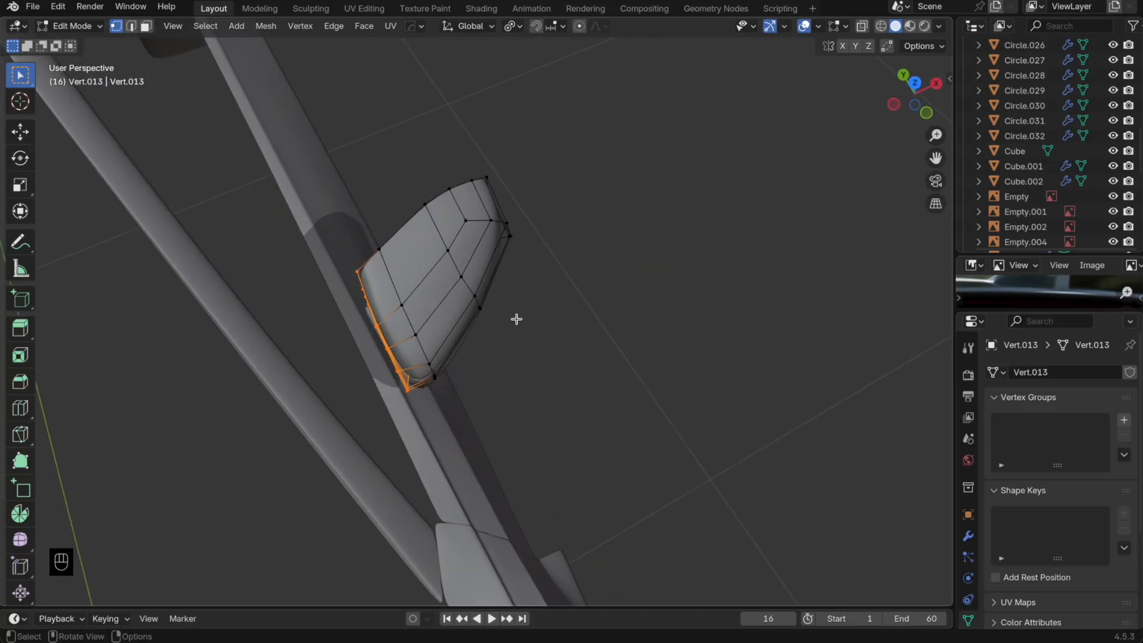
Step: Scale the selected car-facing edge vertices of the upper mirror housing along X
key("s")
key("x")
left_click(518, 319)
key("Tab")
Step: Flatten the mirror housing's car-facing end vertices along X by scaling them to 0
middle_click_drag(428, 339, 490, 521)
key("Tab")
key("alt+z")
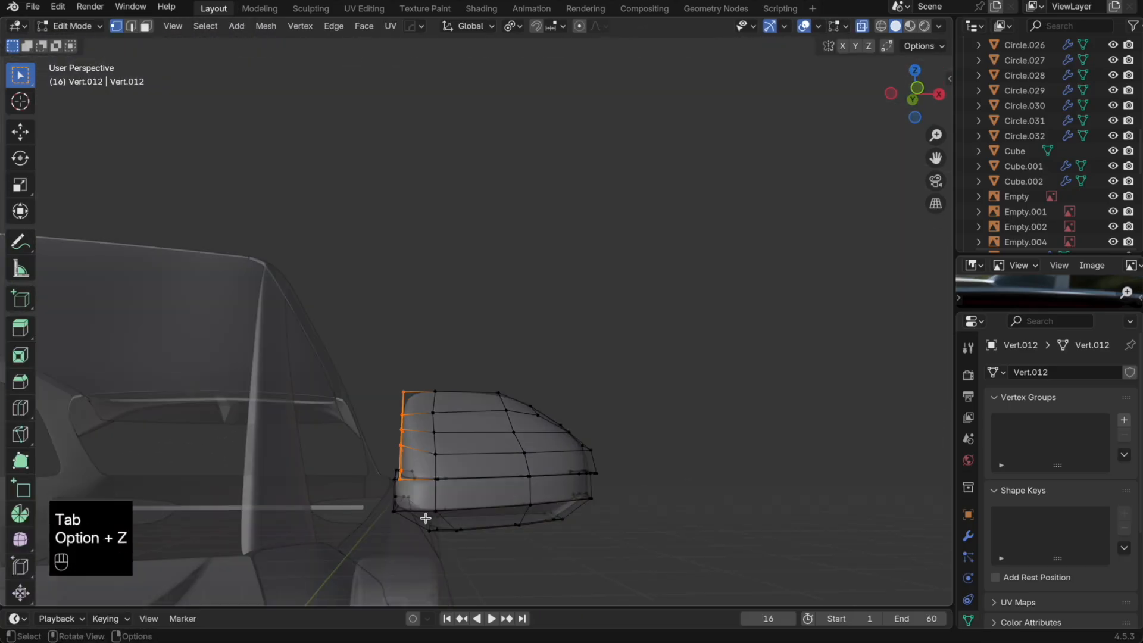
left_click_drag(377, 454, 378, 455)
middle_click_drag(377, 376, 585, 441)
key("alt+z")
key("alt+z")
key("s")
key("x")
key("0")
key("Return")
Step: Move the lower mirror section's car-facing edge loop along X to match the front blueprint
left_click(387, 528, "alt")
key("alt+z")
key("g")
key("x")
left_click(419, 372)
key("Tab")
key("Tab")
key("Tab")
key("Tab")
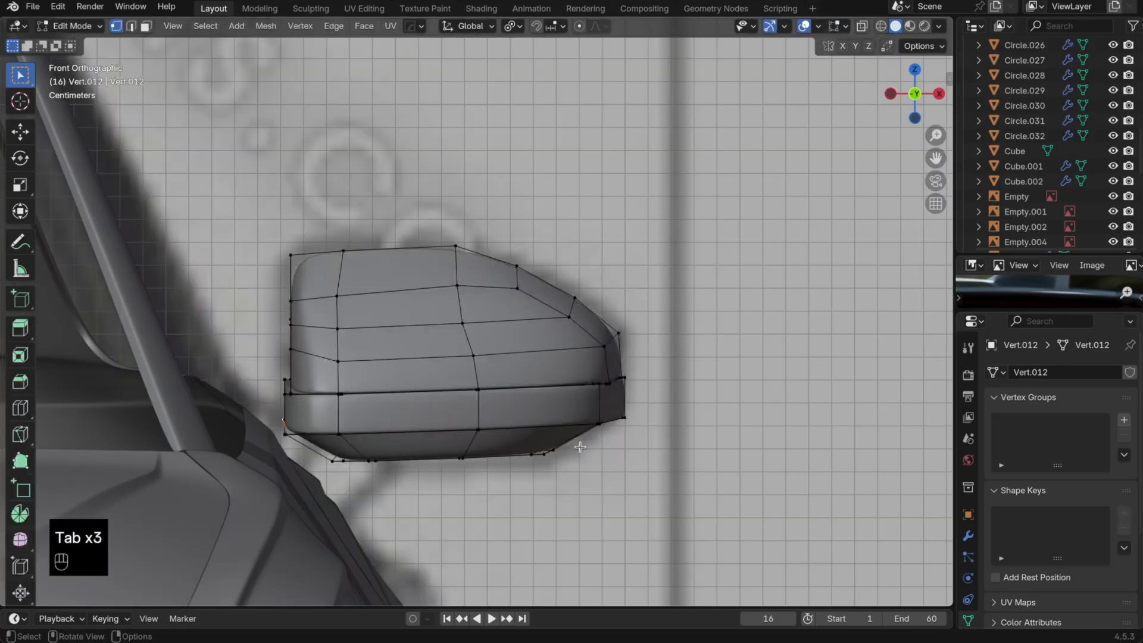
Step: Add a horizontal loop cut around the mirror's underside, scale it by 1.096 and move it slightly down along Z
key("super+r")
left_click(582, 445)
key("s")
left_click(653, 448)
key("g")
key("z")
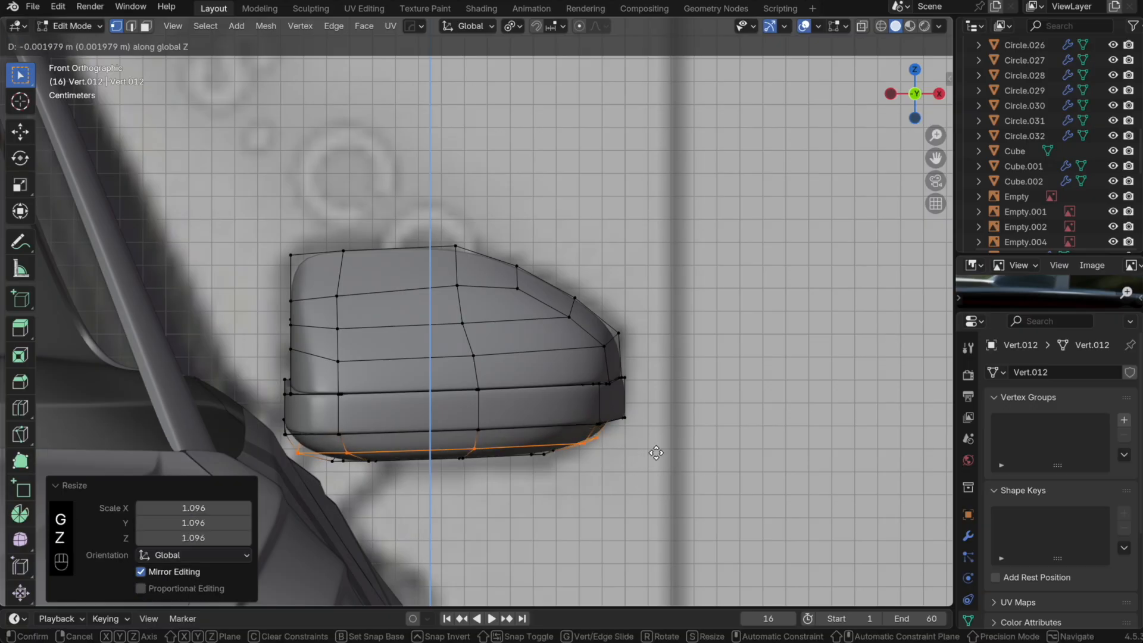
left_click(575, 441)
key("Tab")
key("Tab")
key("alt+z")
key("alt+z")
Step: Move the underside's rear outer vertex about 0.005 m outward along X
middle_click_drag(579, 438, 513, 454)
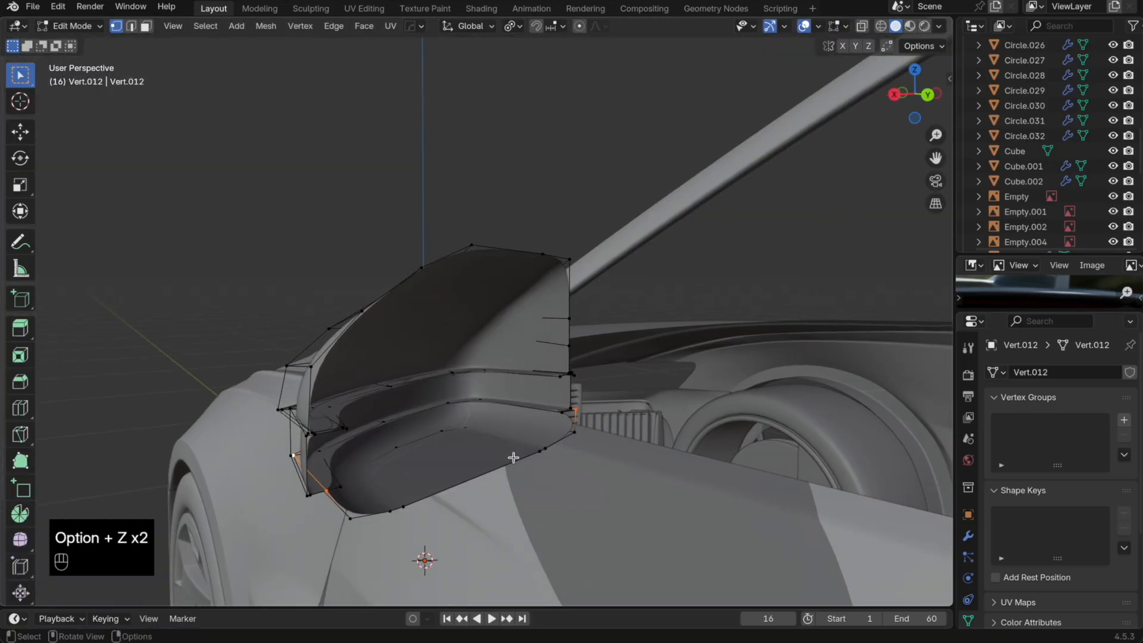
key("g")
key("x")
left_click(437, 453)
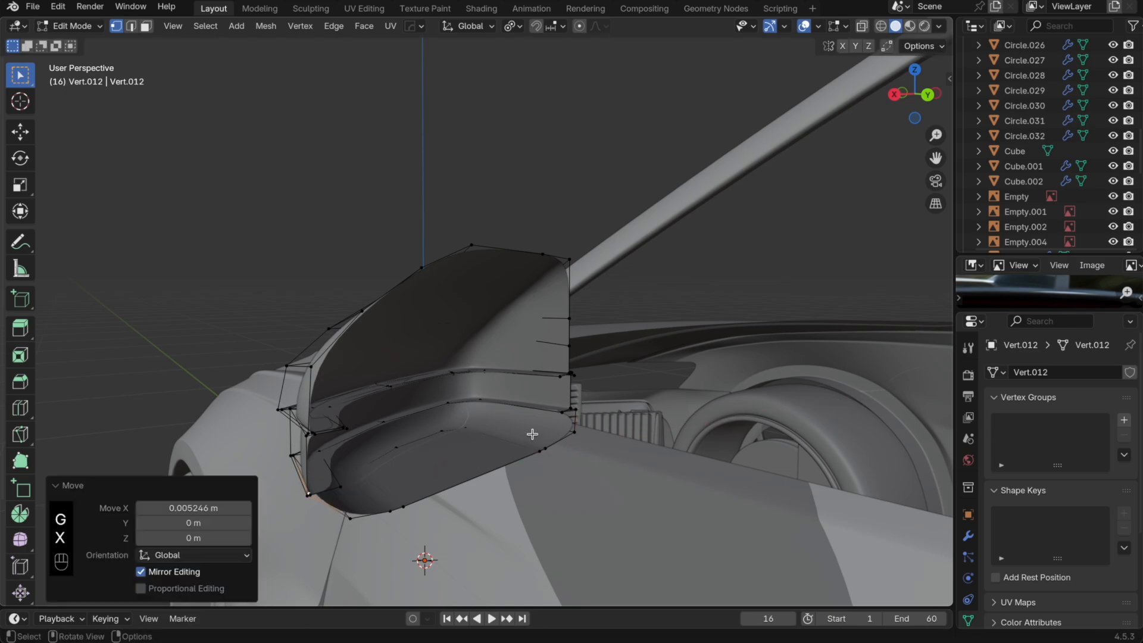
key("Tab")
key("Tab")
Step: Select the linked geometry of the mirror's underside and separate it into its own object
middle_click_drag(459, 449, 385, 509)
key("alt+z")
key("l")
key("p")
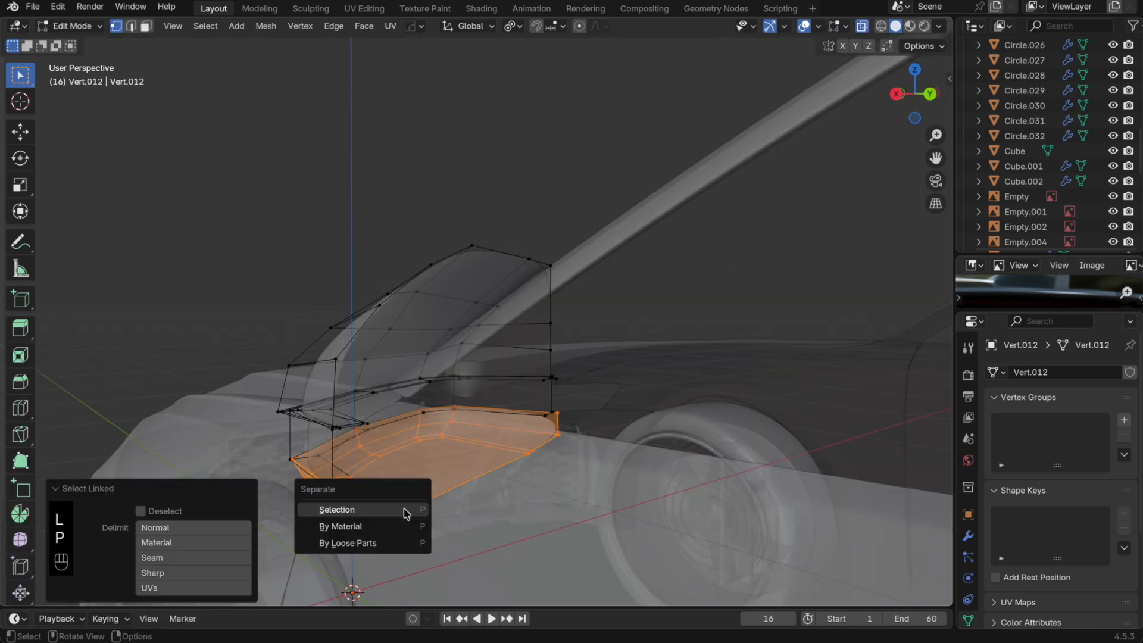
left_click(416, 507)
key("alt+z")
key("Tab")
left_click(378, 502)
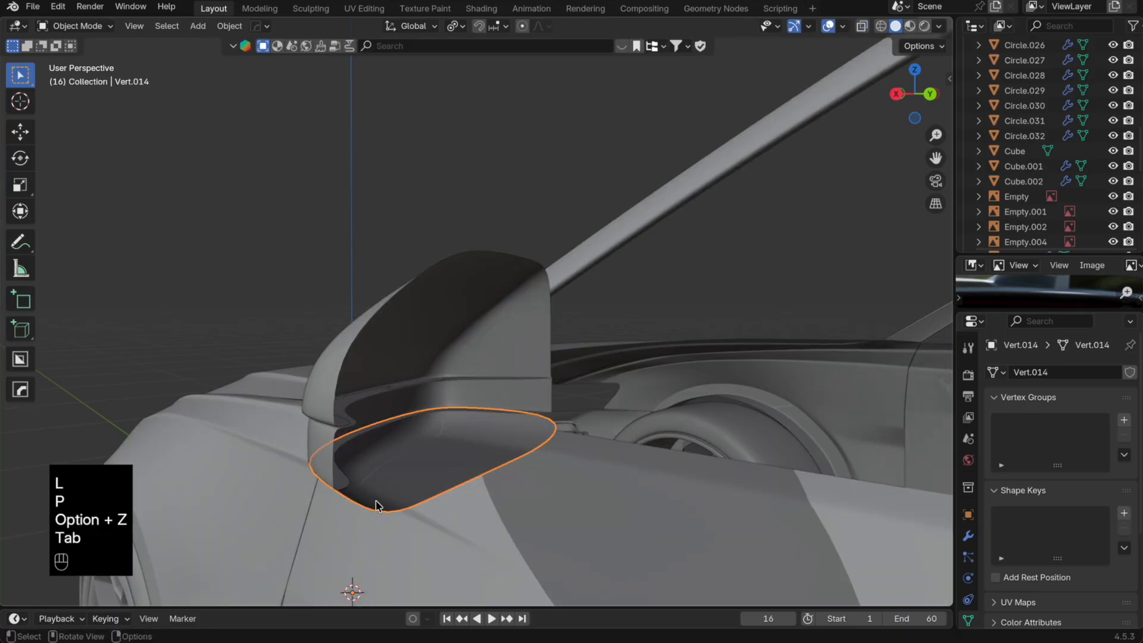
Step: Extrude the underside's upper edge loop inward at a scale of 0.834 and move it about 0.008 m along Y
key("Tab")
left_click(323, 485, "alt")
key("alt+z")
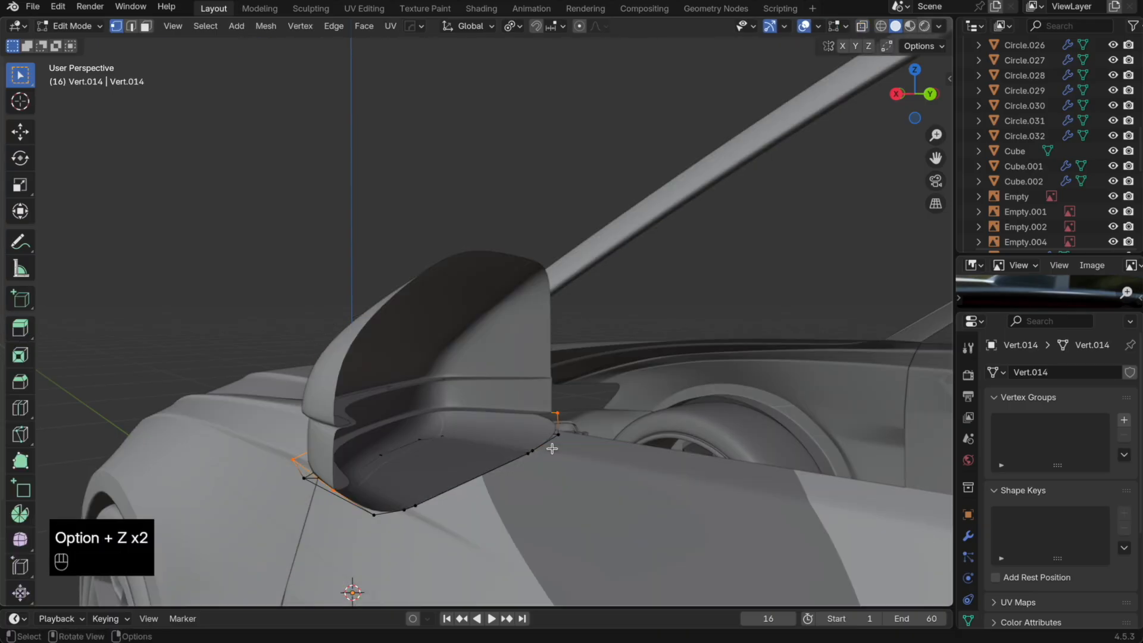
key("e")
key("s")
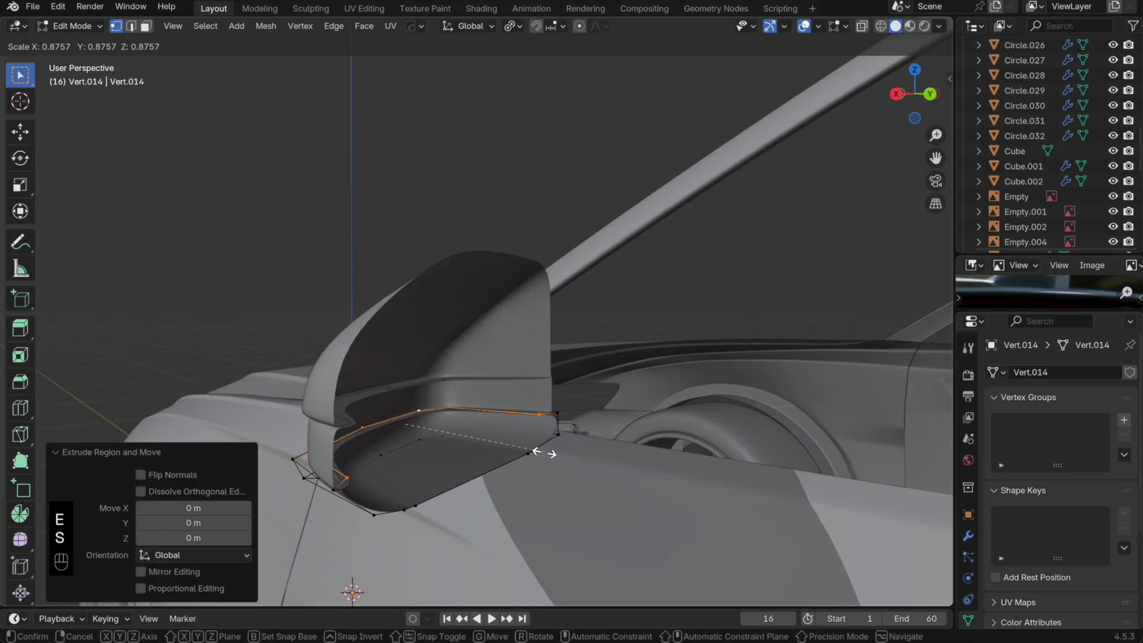
left_click(544, 455)
key("g")
key("y")
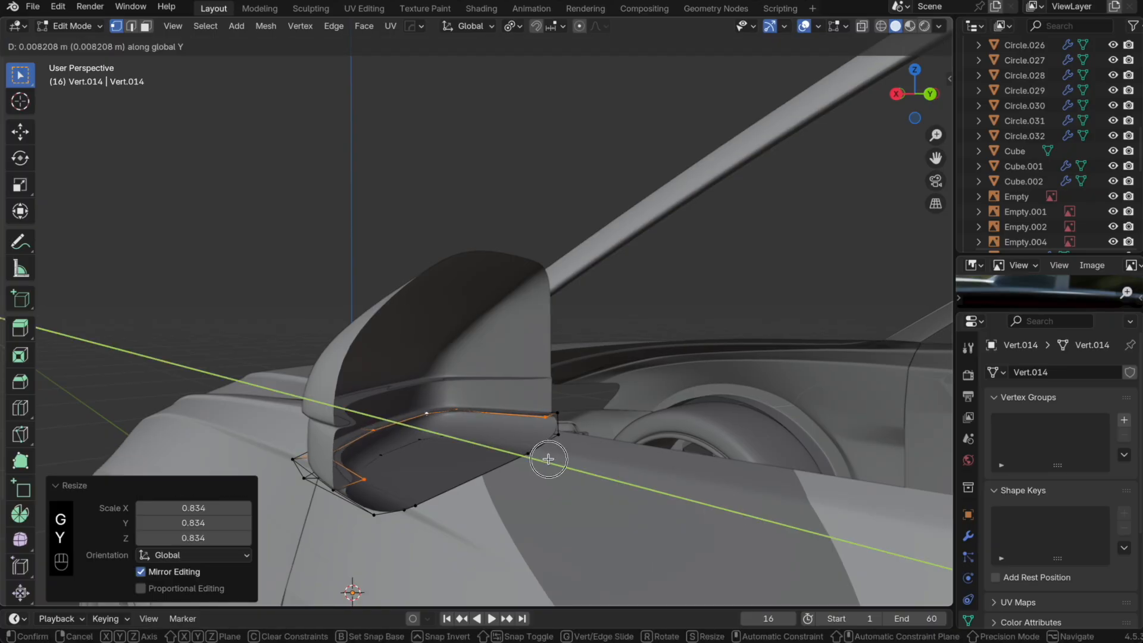
left_click(549, 459)
Step: Add a supporting loop cut close to the underside's upper edge
key("Tab")
middle_click_drag(486, 445, 481, 351)
key("Tab")
key("super+r")
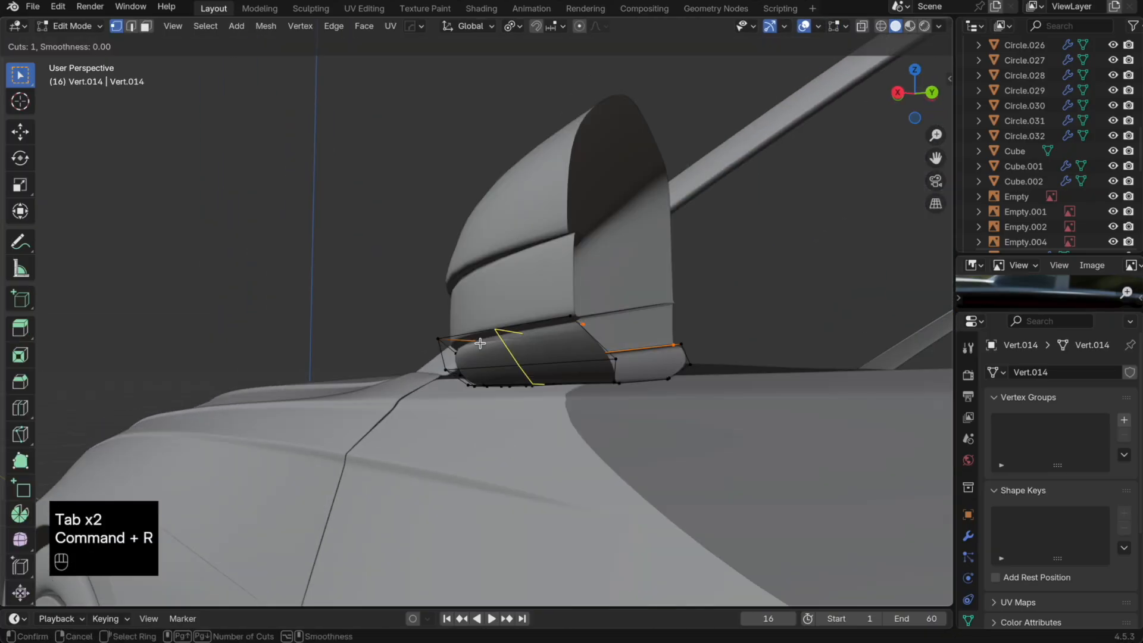
left_click(480, 342)
left_click(446, 337)
key("Tab")
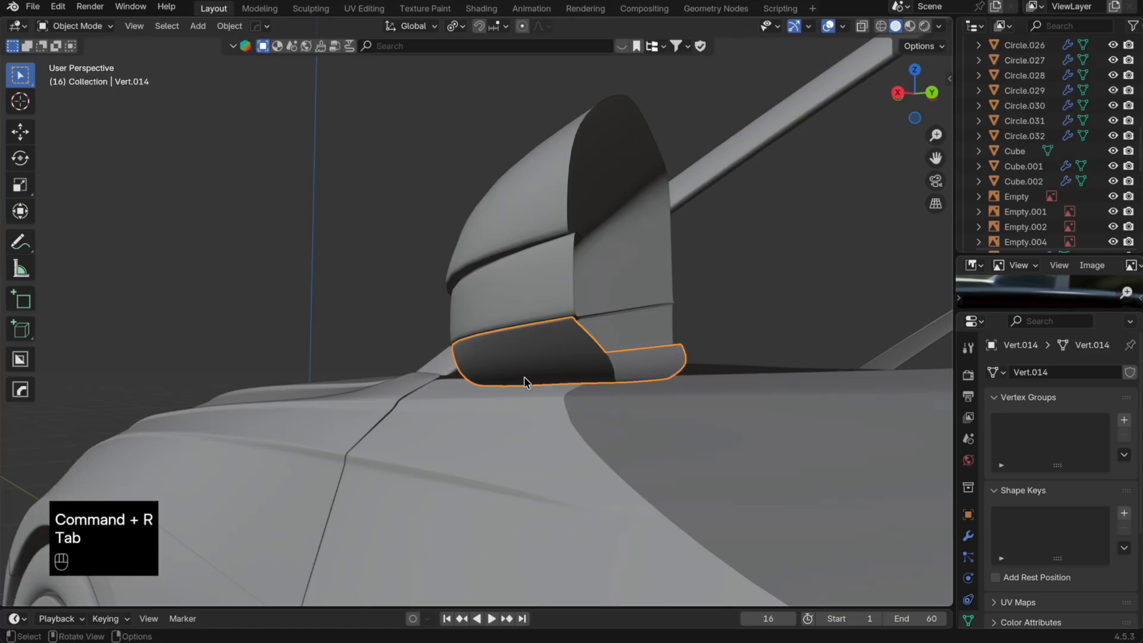
Step: Move the vertices at the upper housing's lower outer corner about 0.003 m backward along Y
middle_click_drag(388, 354, 465, 426)
scroll(538, 362, "down", 1)
left_click(497, 265)
key("Tab")
key("alt+z")
left_click_drag(475, 262, 518, 327)
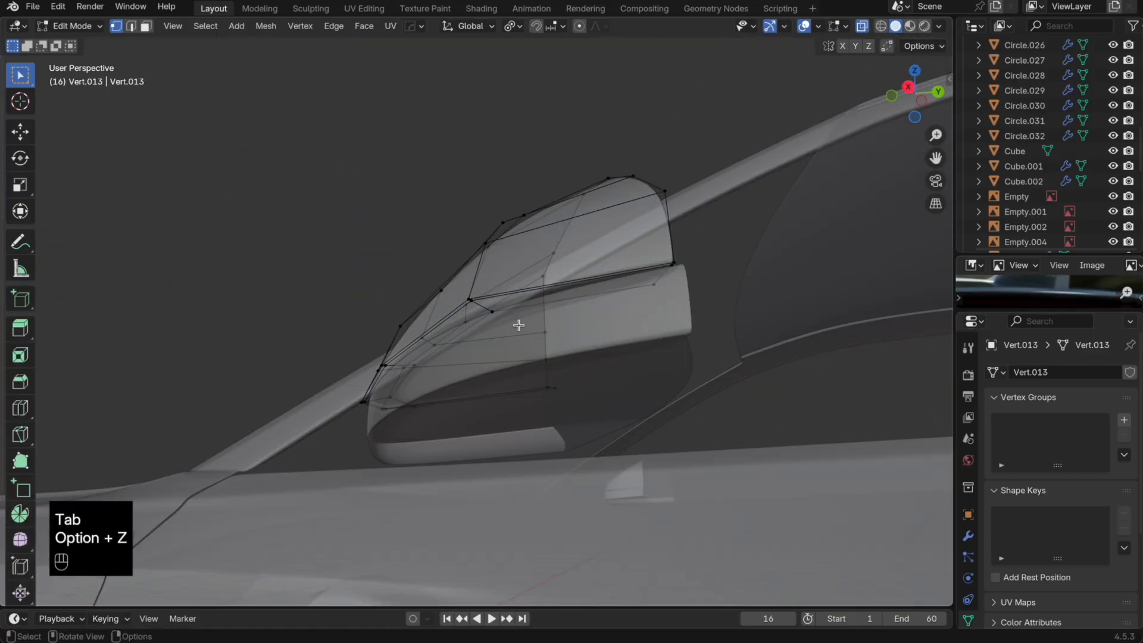
key("alt+z")
middle_click_drag(518, 327, 542, 329)
key("g")
key("y")
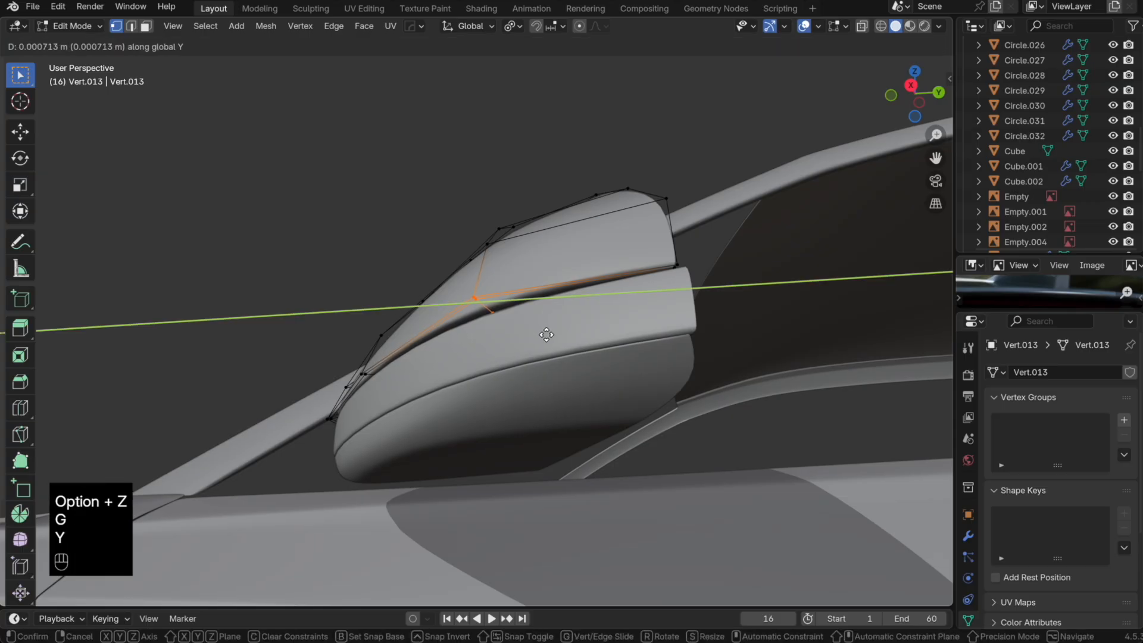
left_click(552, 340)
key("g")
key("x")
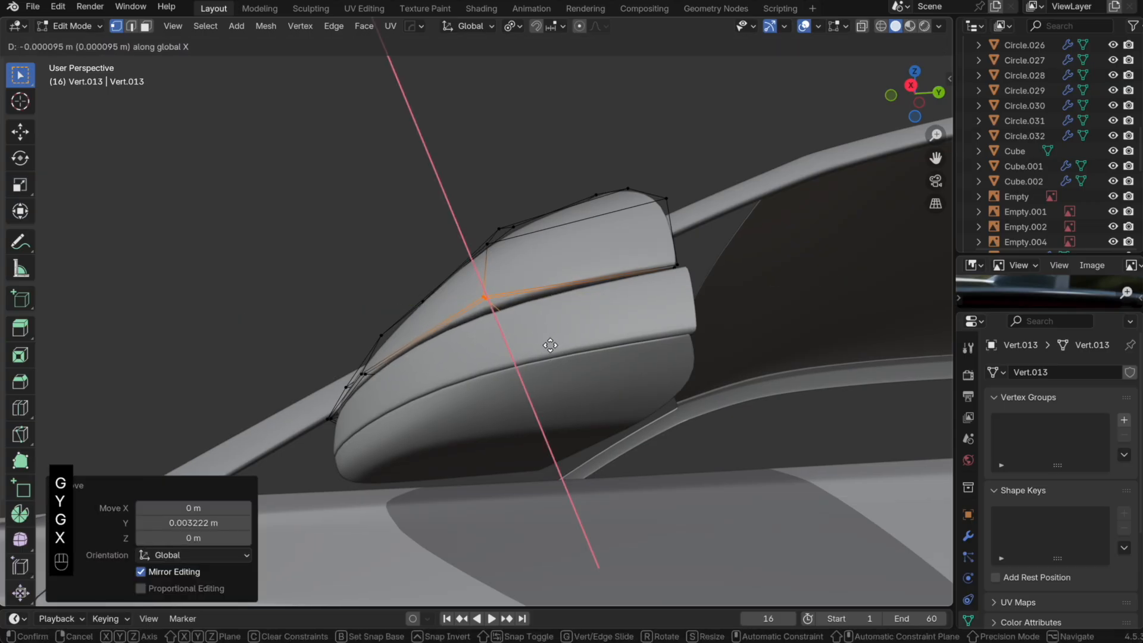
right_click(547, 346)
Step: Move the upper housing's middle car-facing edge vertices about 0.0015 m toward the car along X
key("Tab")
scroll(549, 348, "down", 3)
middle_click_drag(549, 349, 359, 350)
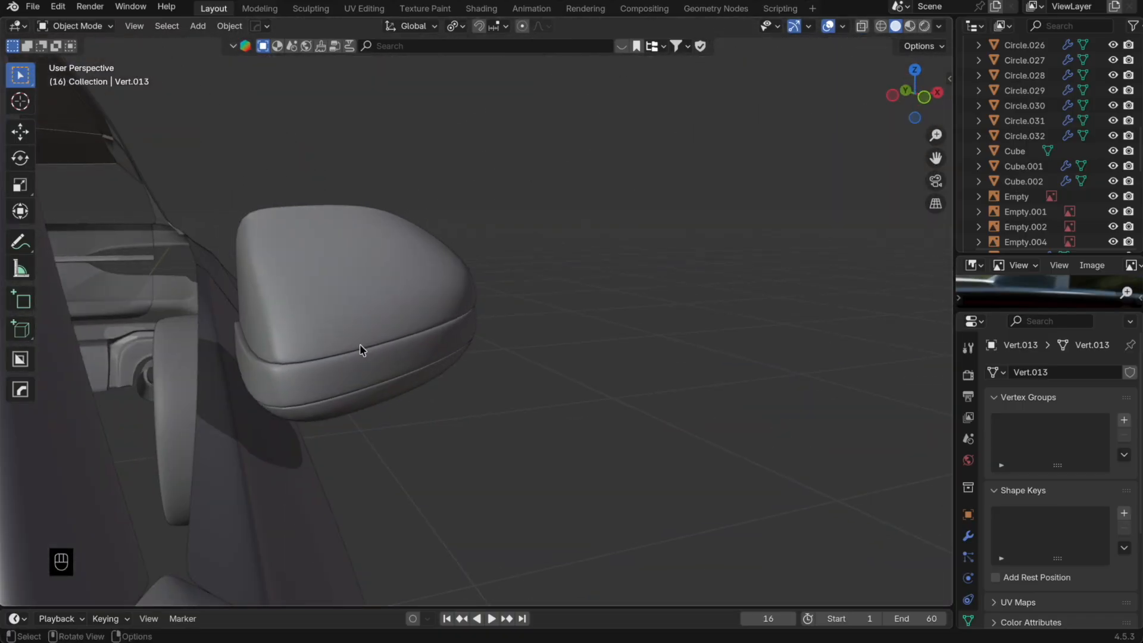
key("Tab")
key("alt+z")
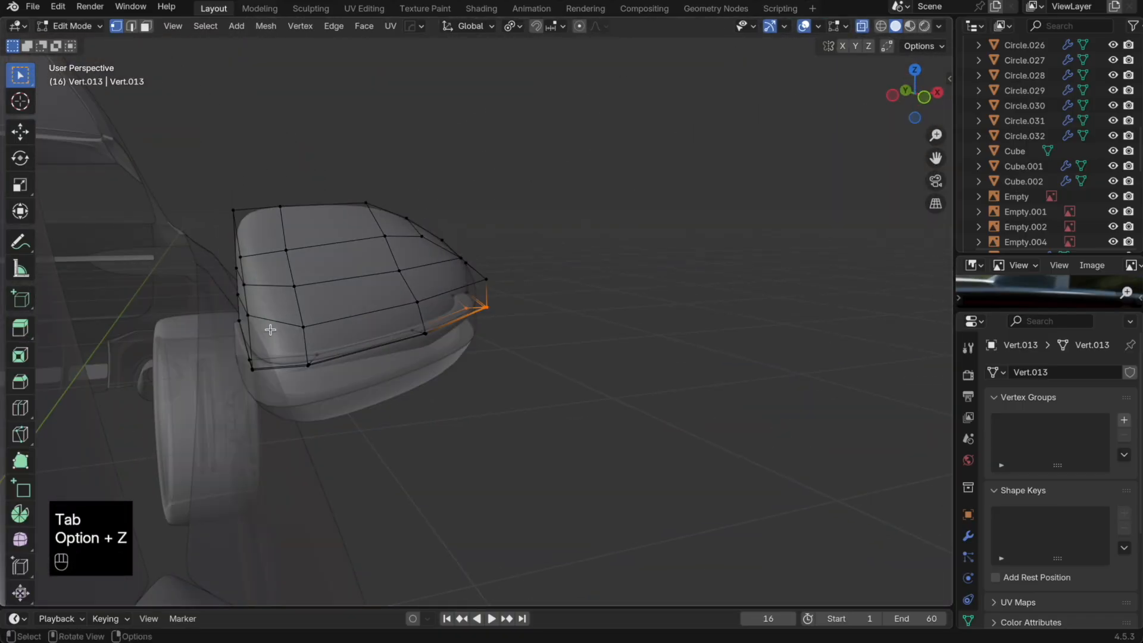
left_click_drag(186, 257, 187, 258)
key("alt+z")
key("g")
key("x")
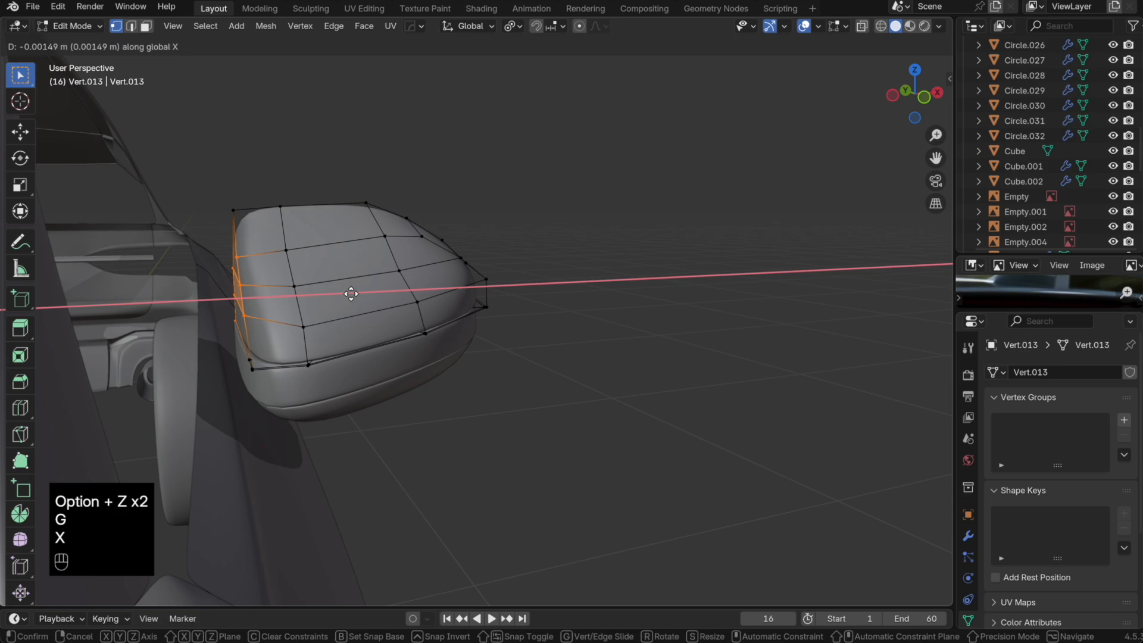
left_click(350, 294)
key("Tab")
Step: Select the upper housing, lower strip and underside of the mirror and join them into one object
middle_click_drag(351, 294, 399, 462)
key("Tab")
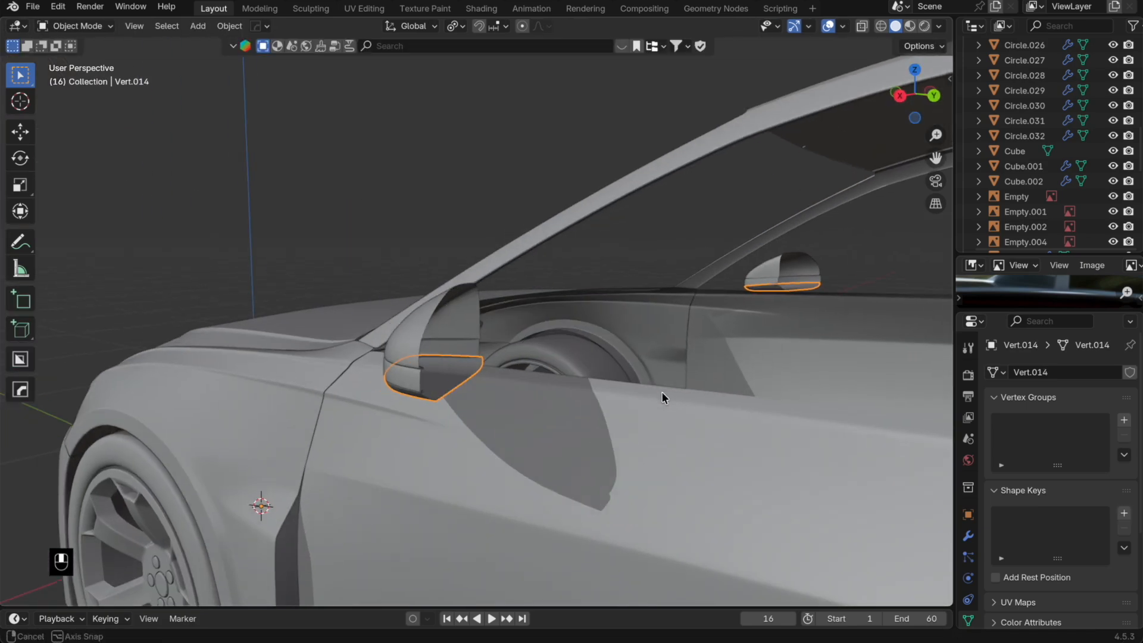
middle_click_drag(662, 391, 499, 390)
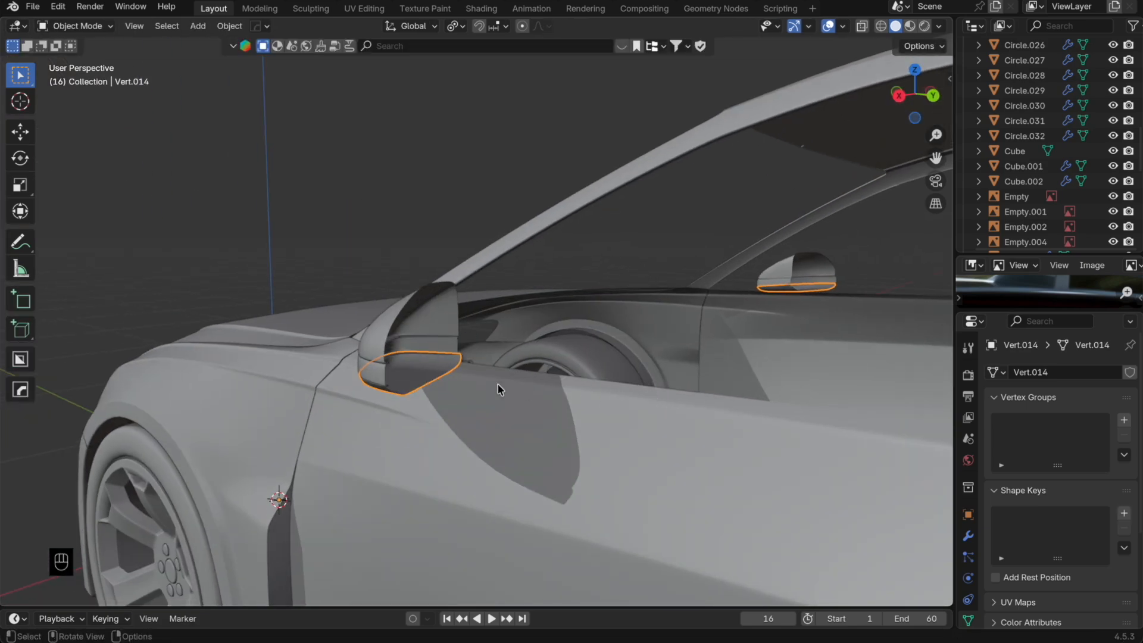
scroll(481, 390, "up", 2)
key("Tab")
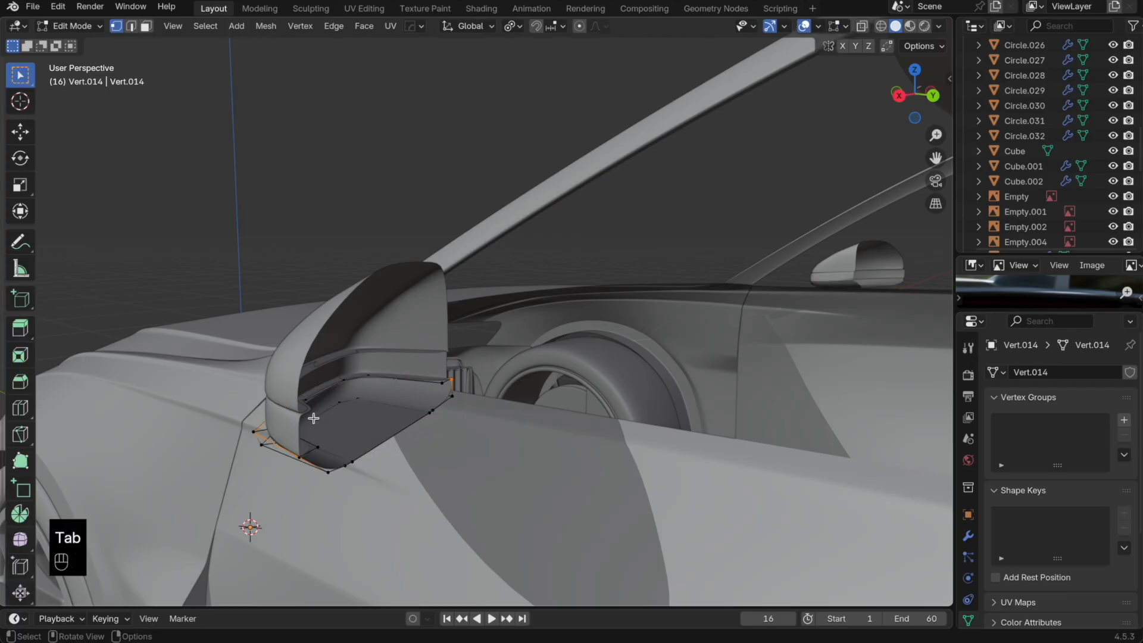
key("Tab")
left_click(297, 400)
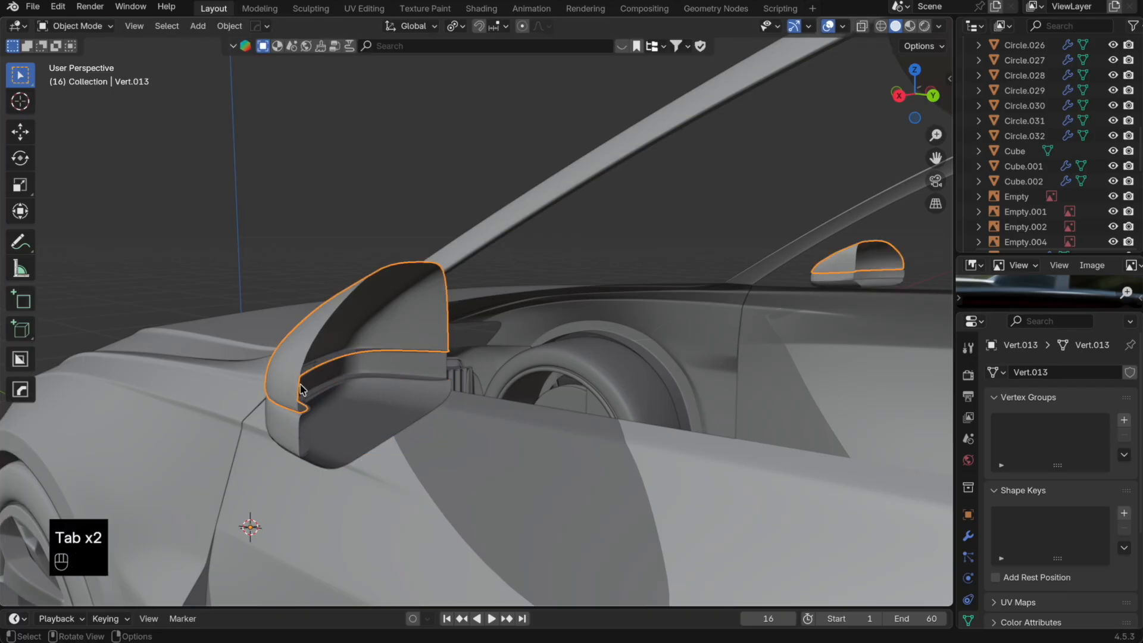
key("Tab")
key("Tab")
key("Tab")
key("Tab")
left_click(295, 423, "shift")
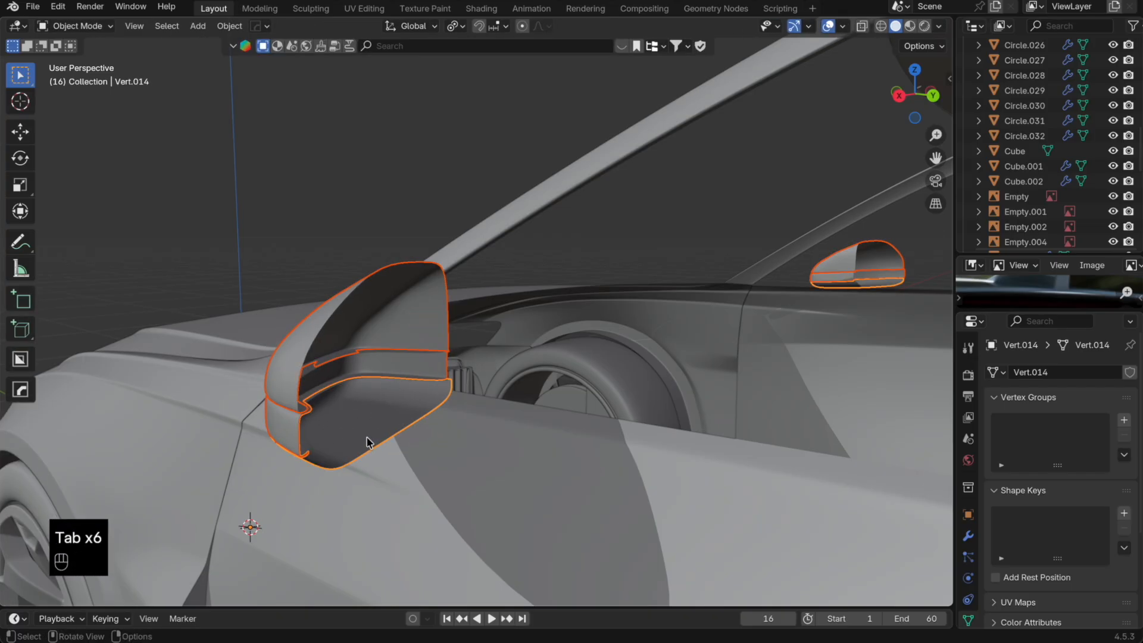
key("ctrl+j")
Step: Select all vertices of the mirror's open rear rim and flatten them along Y with a scale of 0
key("Tab")
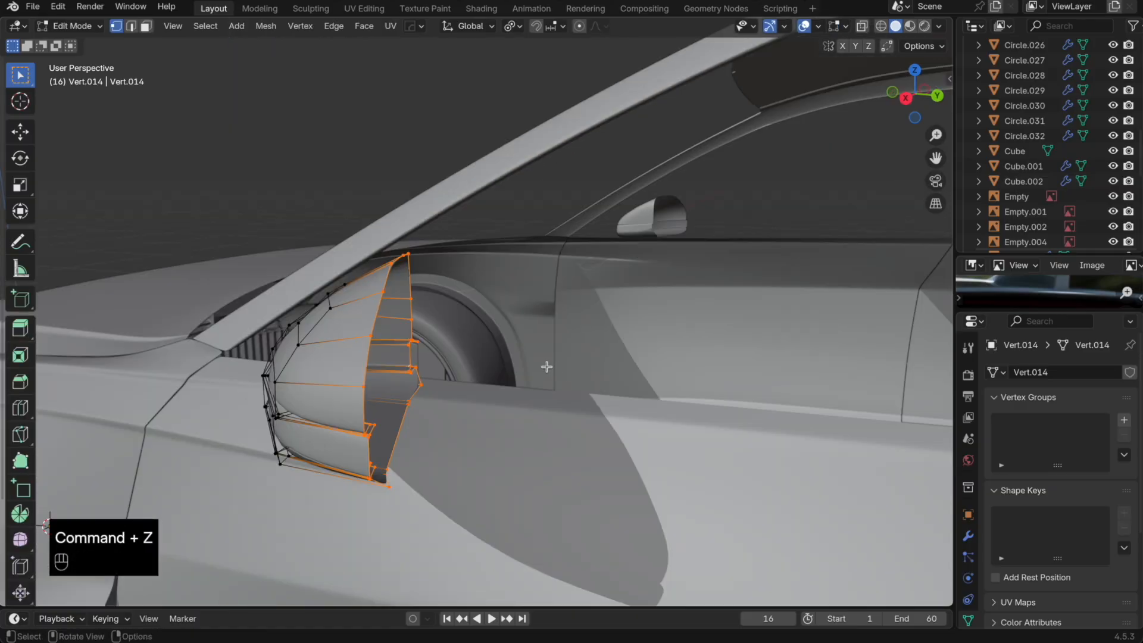
key("alt+z")
middle_click_drag(498, 483, 522, 475)
left_click_drag(519, 536, 358, 222)
key("s")
key("y")
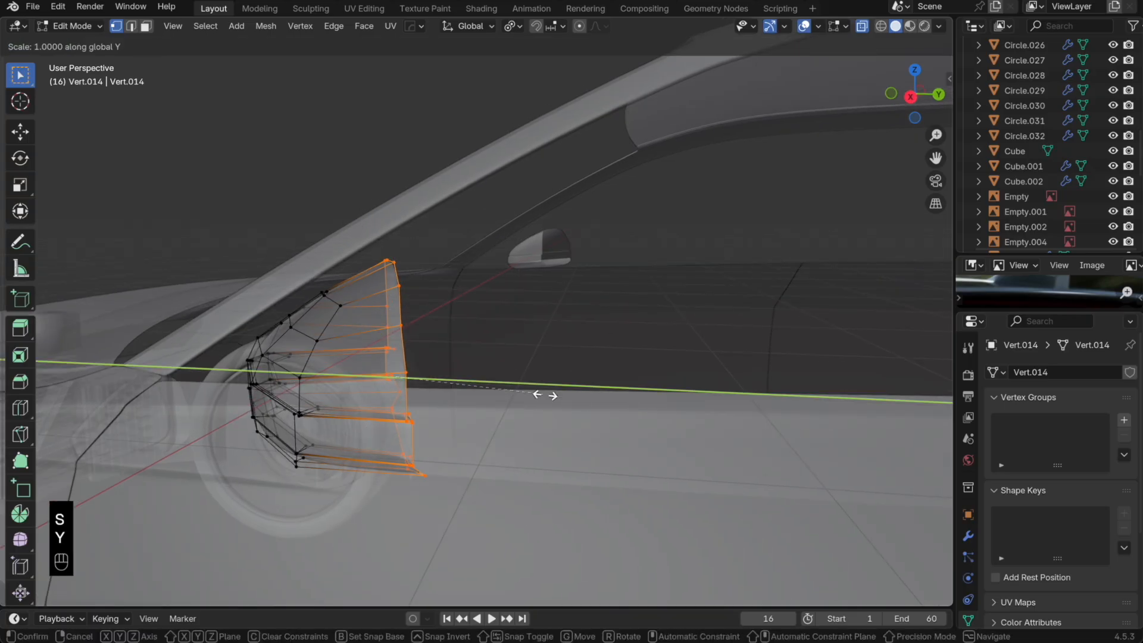
key("0")
key("Return")
Step: Rotate the flattened rear rim 21.5° about the Z axis
key("alt+z")
middle_click_drag(544, 396, 551, 399)
key("r")
key("z")
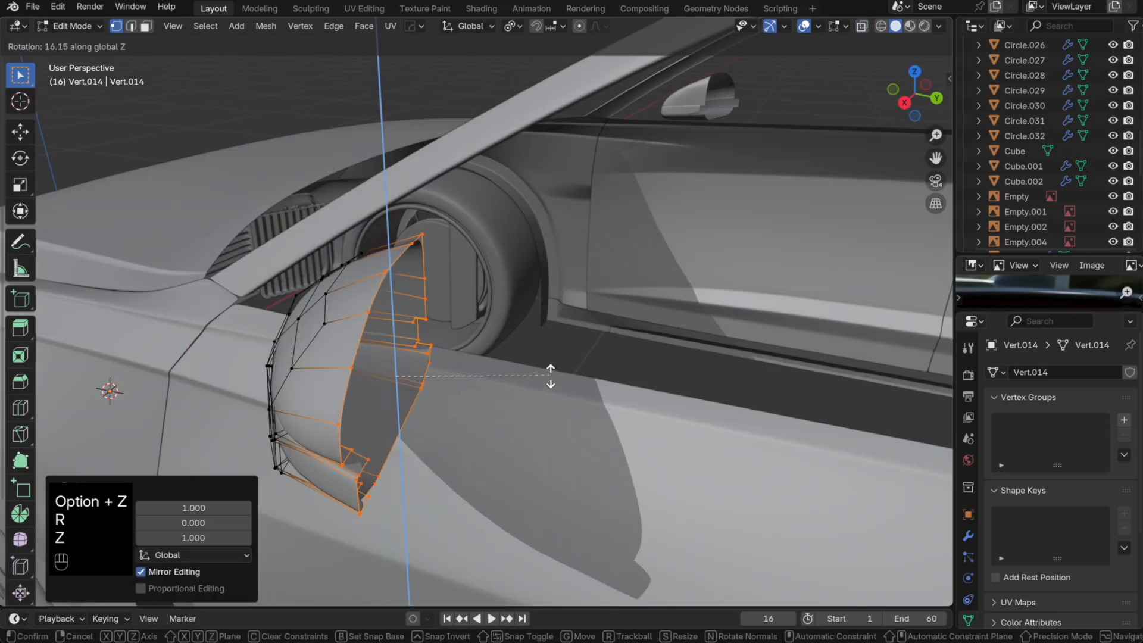
left_click(550, 361)
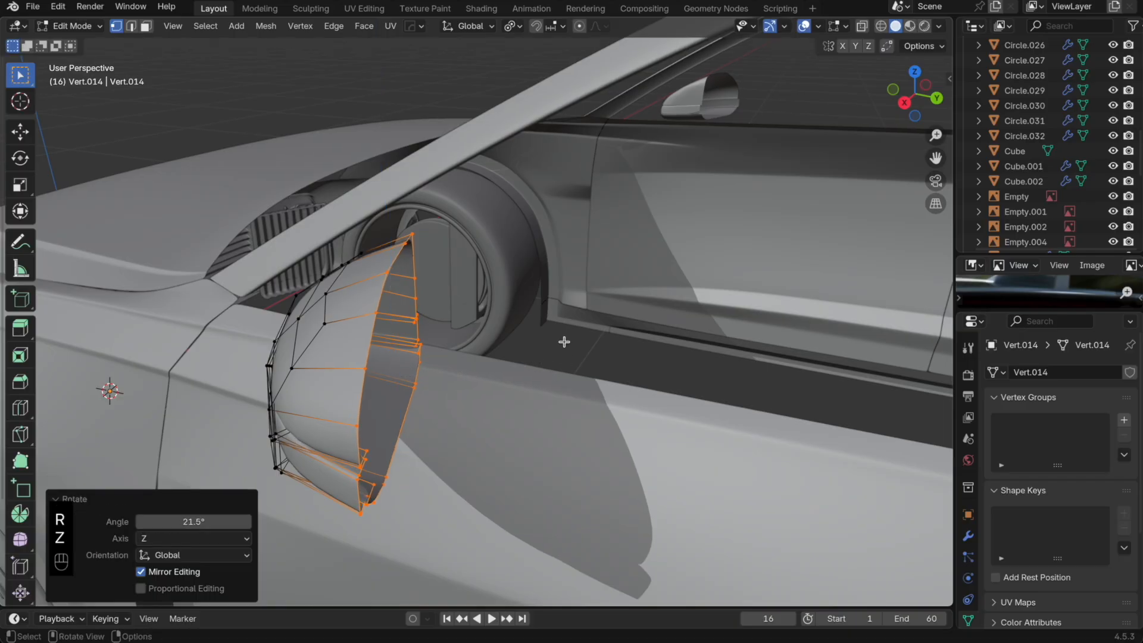
key("KP_7")
scroll(523, 334, "up", 2)
key("alt+z")
key("alt+z")
middle_click_drag(575, 344, 360, 306)
scroll(472, 370, "up", 4)
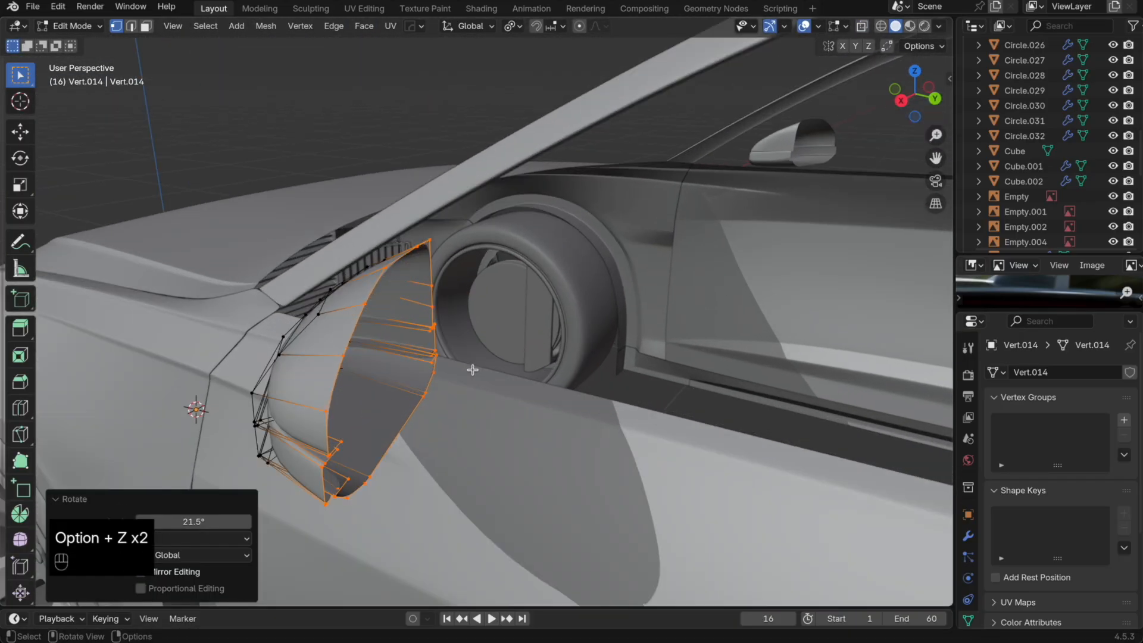
Step: Duplicate the rear rim vertices in place, nudge the copy along Y and separate it into its own object
middle_click_drag(472, 365, 493, 350, "shift")
key("shift+d")
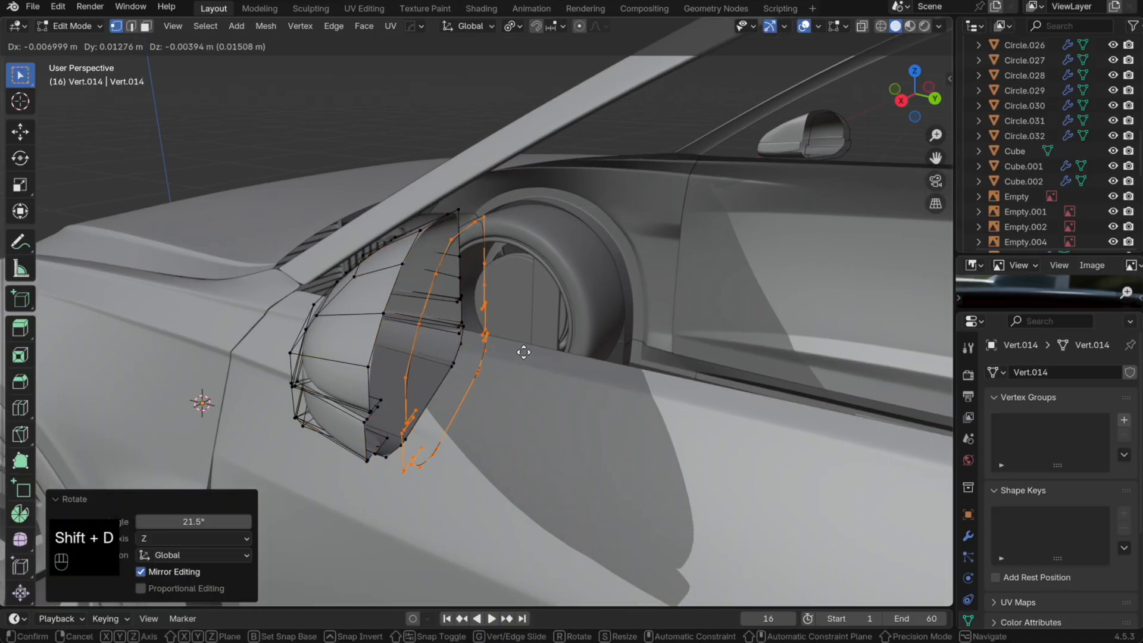
right_click(524, 351)
key("g")
key("y")
left_click(525, 352)
key("p")
left_click(524, 352)
key("Tab")
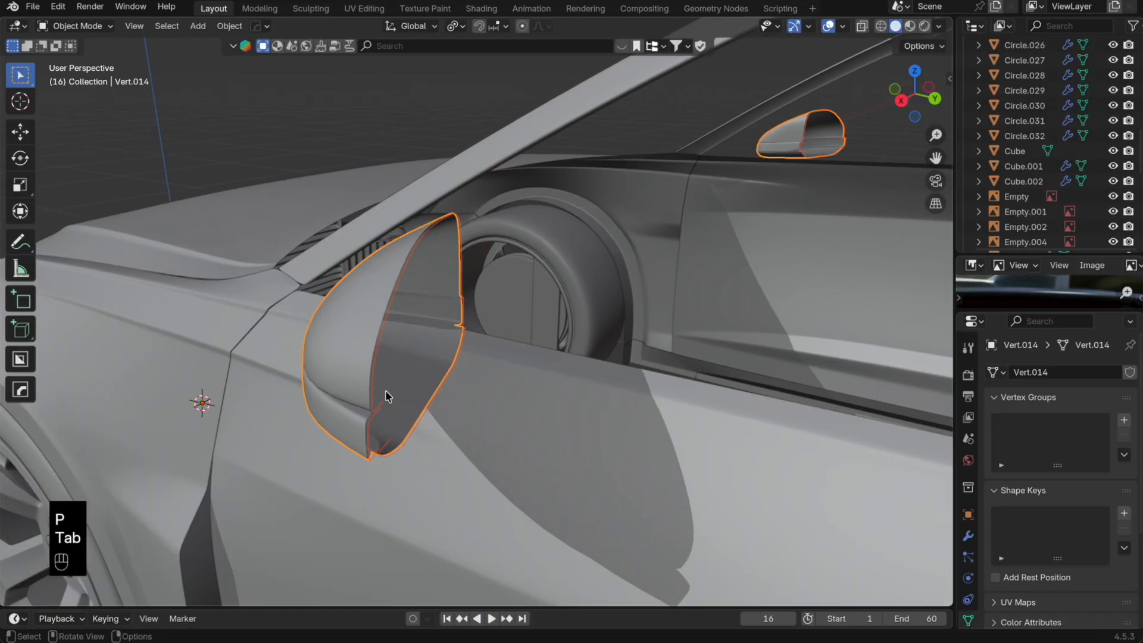
Step: Merge the two selected vertices on the outer side of the mirror opening's rim at their center
left_click(372, 403)
scroll(375, 401, "up", 3)
key("Tab")
key("m")
left_click(412, 387)
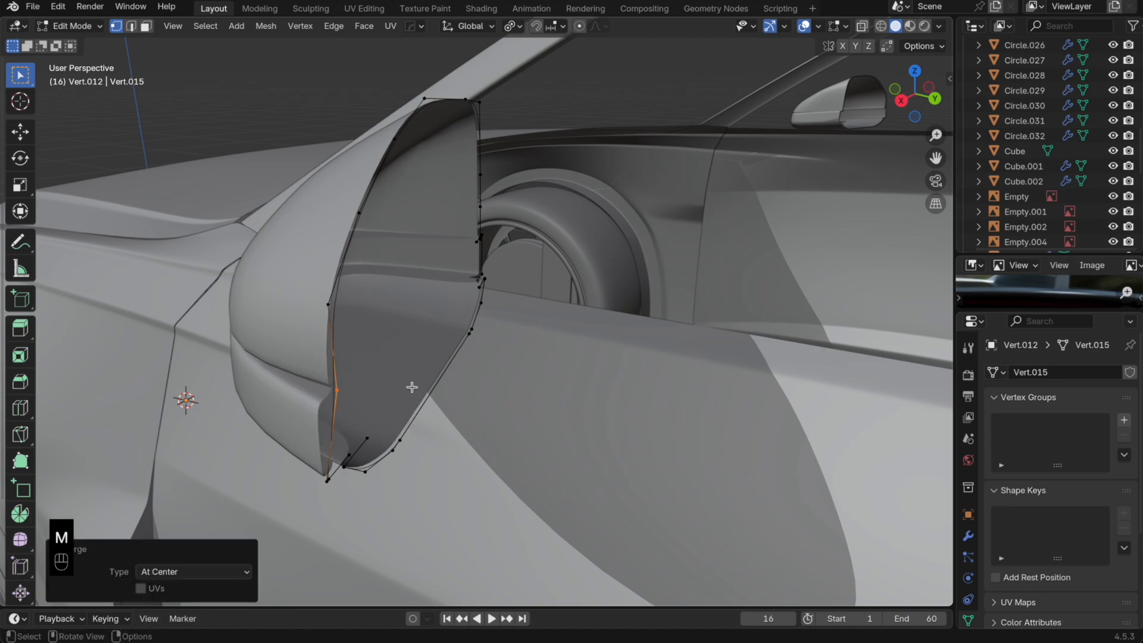
Step: Merge another pair of vertices on the lower rim of the mirror opening at center and shift the result along X
middle_click_drag(364, 415, 576, 441)
key("alt+z")
key("alt+z")
key("m")
left_click(619, 445)
key("g")
key("x")
left_click(610, 443)
Step: Box-select the rim vertices below the corner beside the lower strip, merge them at center and move the vertex along X
key("alt+z")
left_click_drag(608, 376, 542, 348)
key("alt+z")
key("m")
left_click(610, 362)
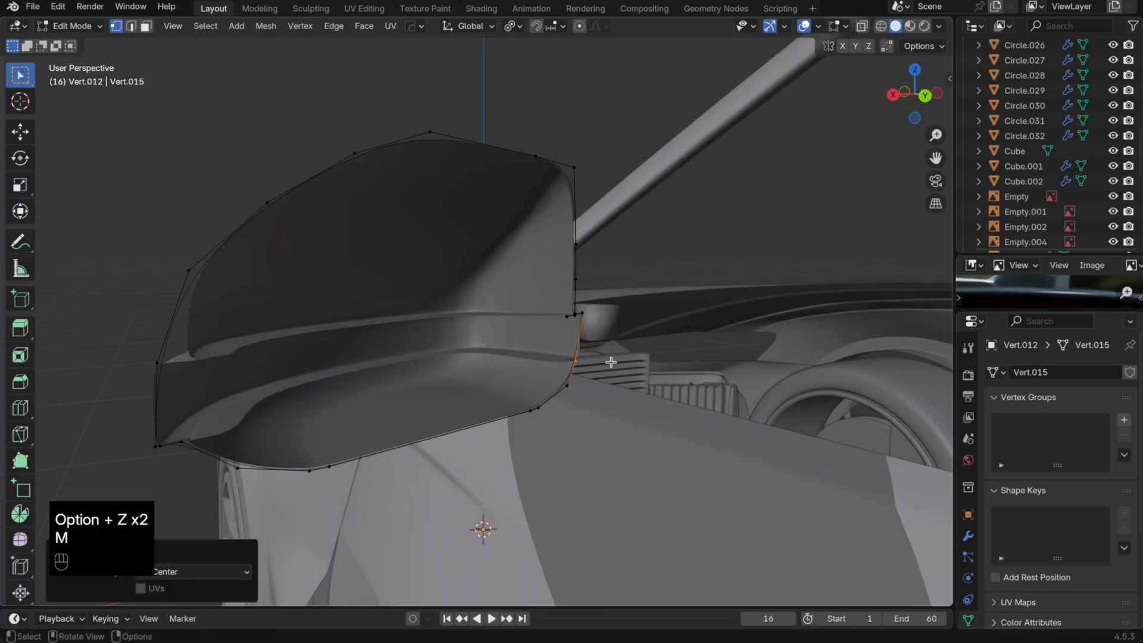
key("g")
key("x")
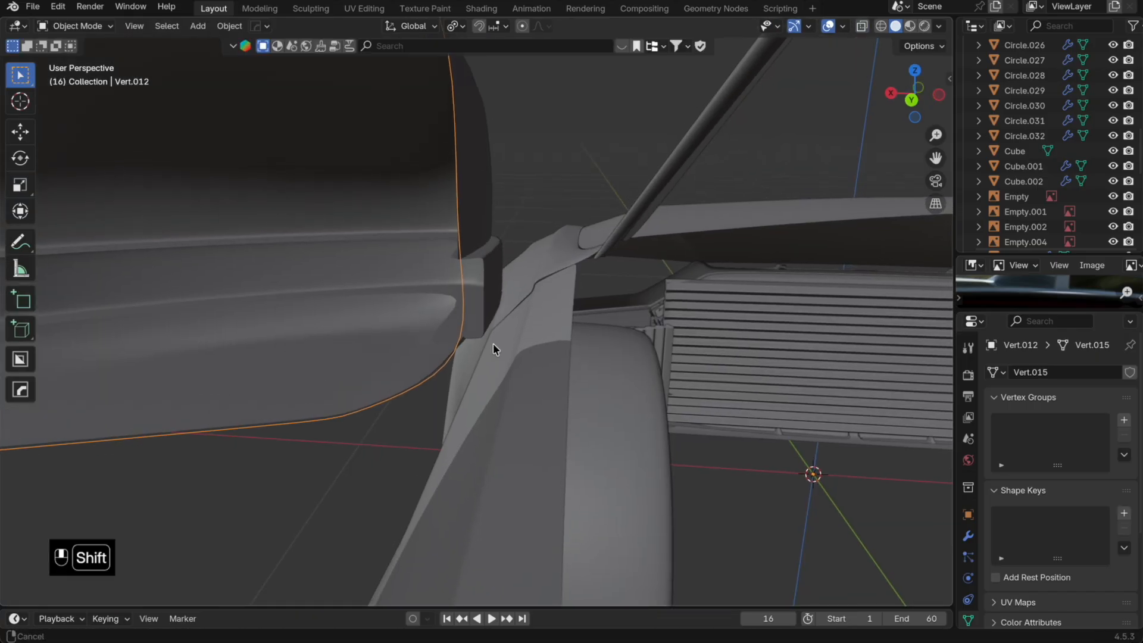
Step: Add one centered loop cut around the outer mirror shell just above the lower strip
middle_click_drag(494, 345, 495, 352, "shift")
left_click(483, 253)
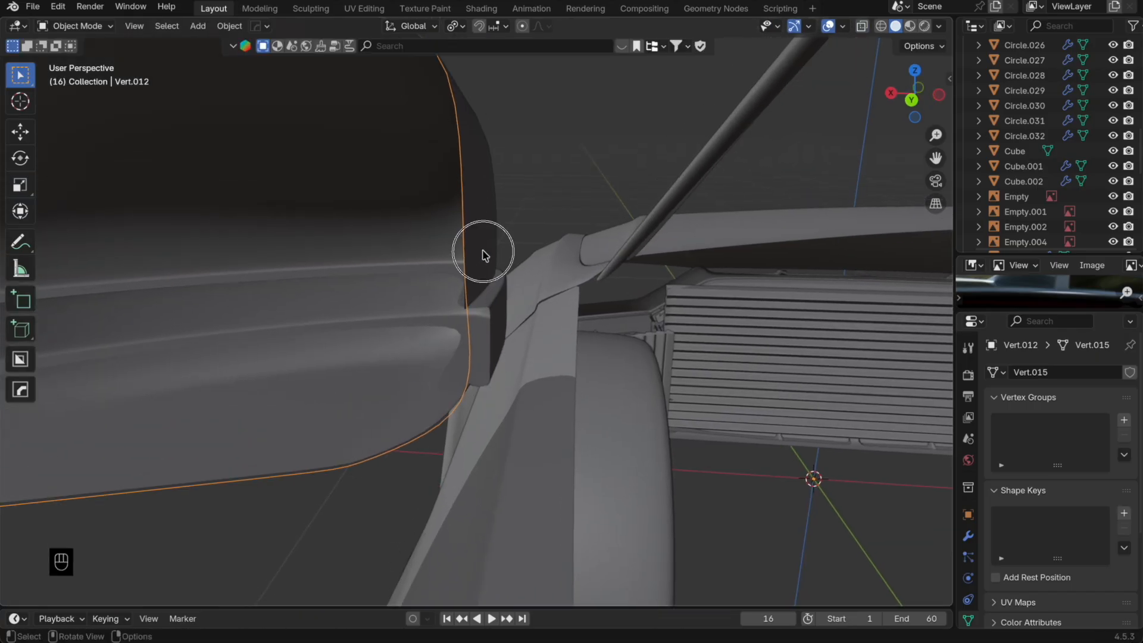
key("Tab")
key("super+r")
left_click(482, 286)
left_click(484, 283)
Step: Move the new edge loop of the mirror shell slightly along X
key("alt+z")
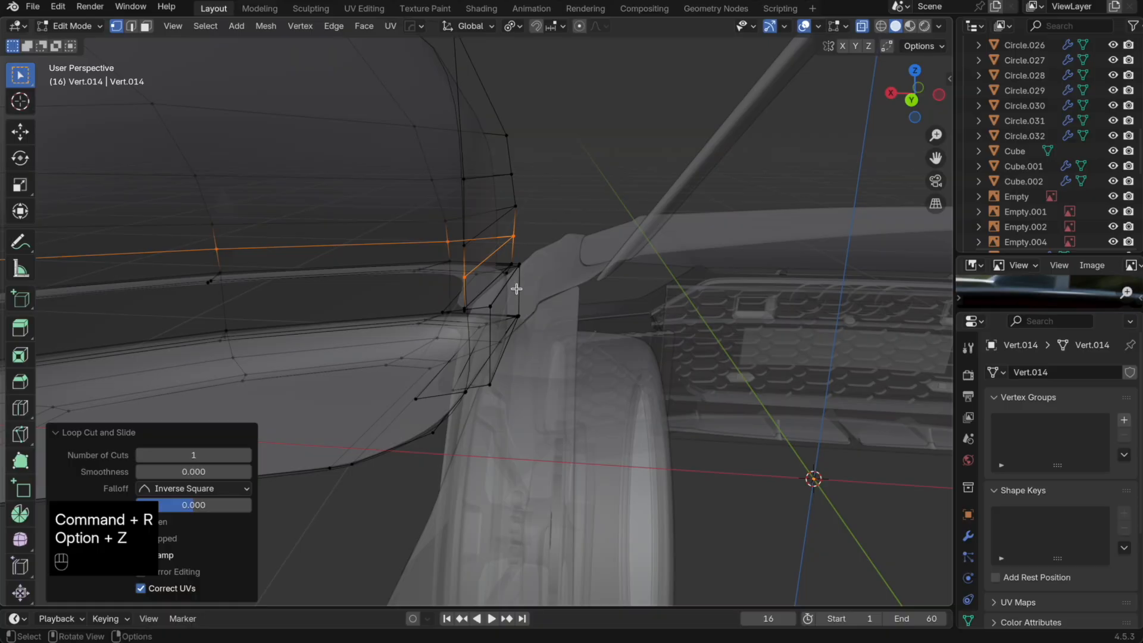
key("alt+z")
key("g")
key("x")
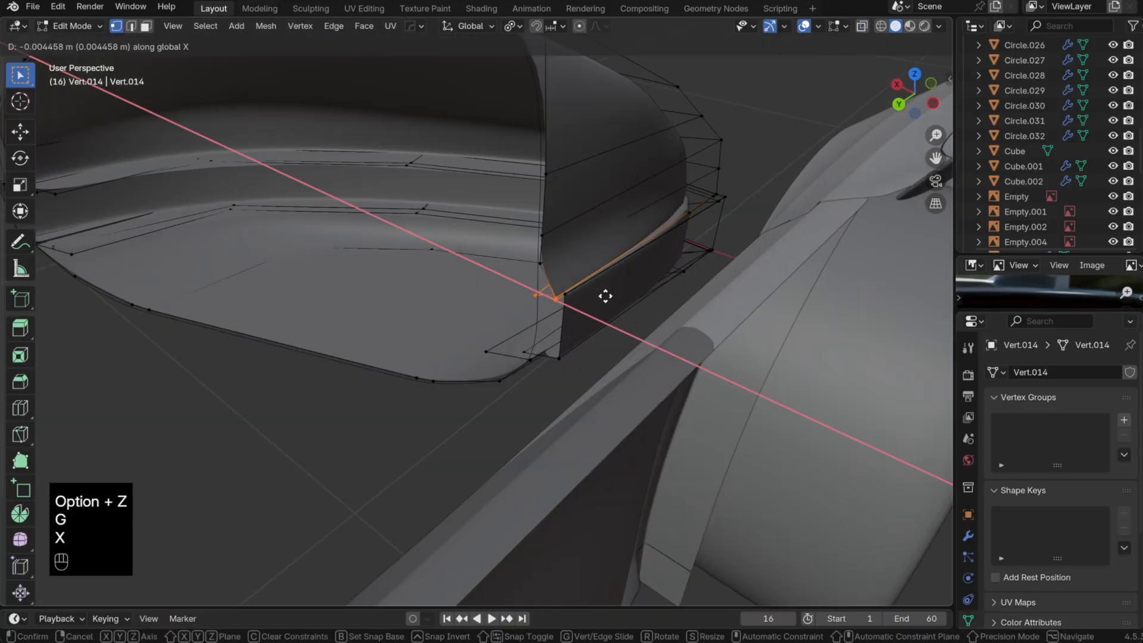
left_click(606, 296)
Step: Add the shell's rear edge loop to the selection, move it slightly along X and check the smoothed mirror
key("alt+z")
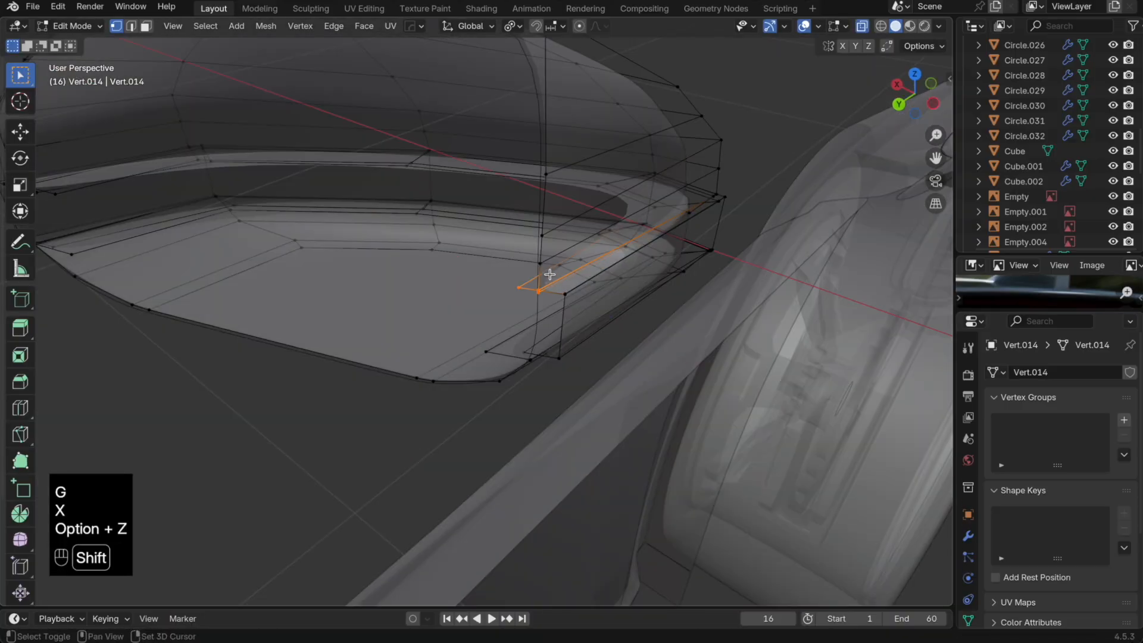
left_click(593, 256, "alt+shift")
key("alt+z")
key("g")
key("x")
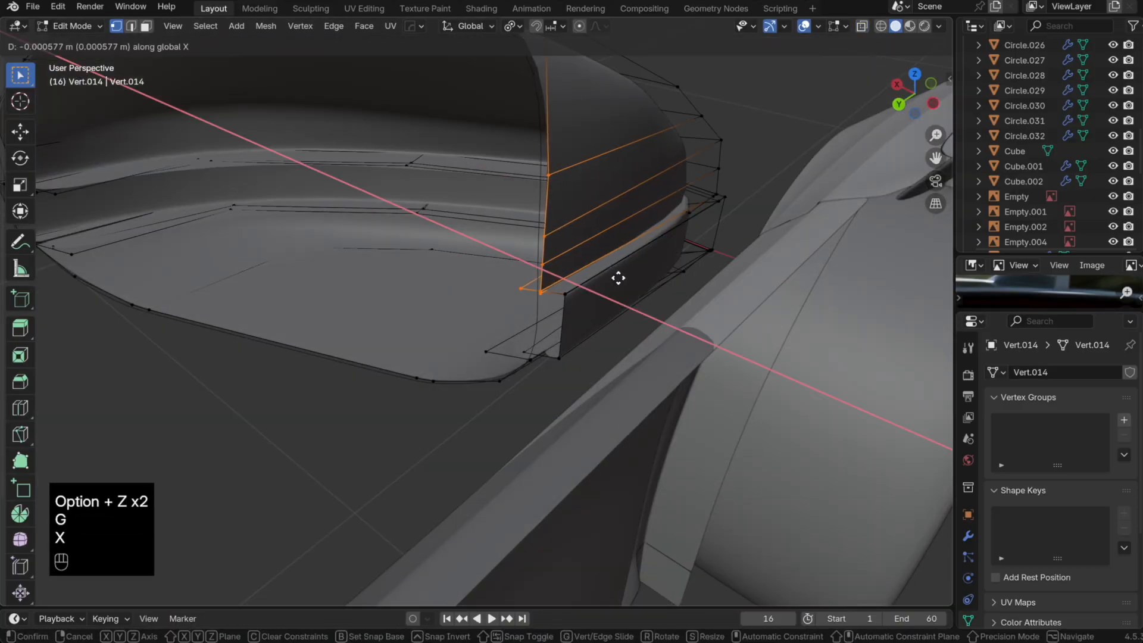
left_click(636, 281)
key("Tab")
middle_click_drag(635, 275, 616, 296)
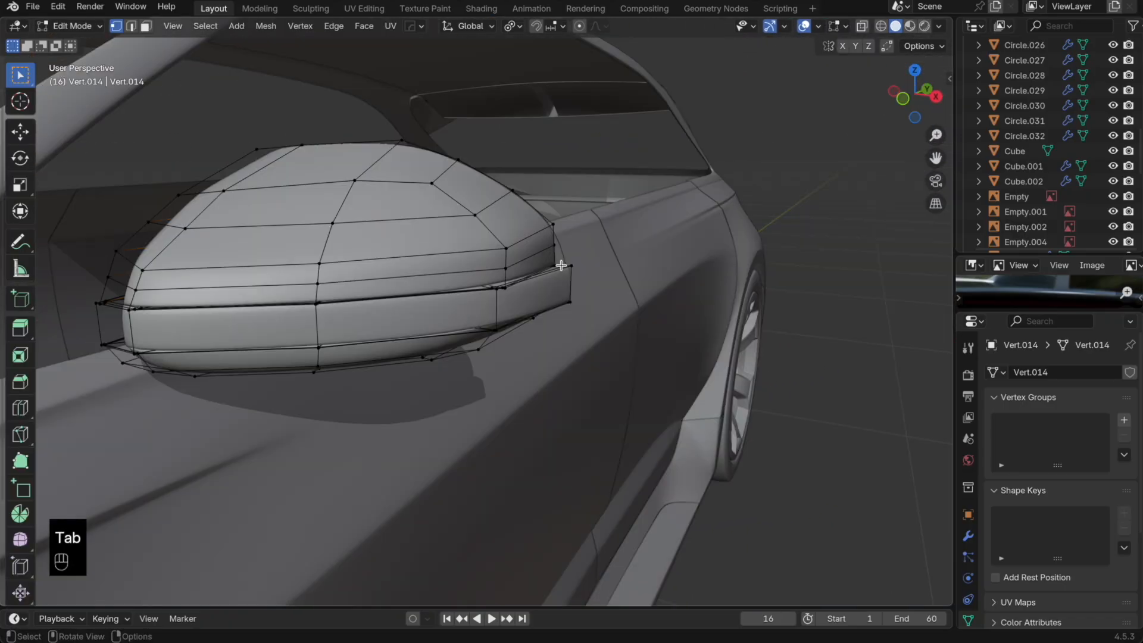
key("Tab")
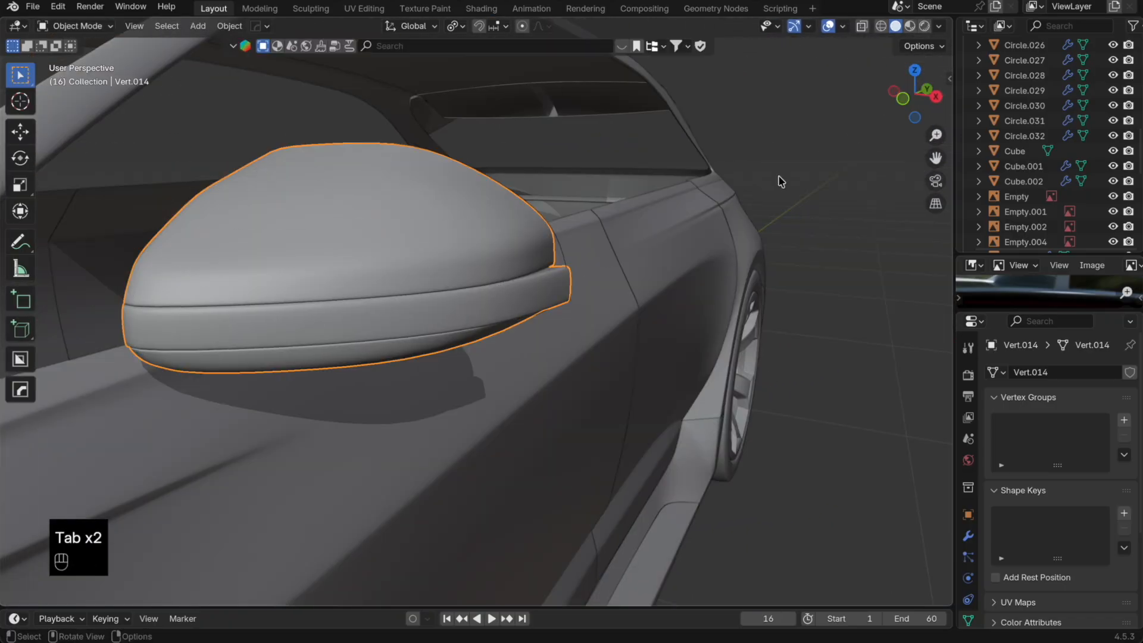
Step: Undo the recent series of edits to the side mirror's shell and rim
key("super+z")
key("super+z")
key("super+z")
key("super+z")
key("super+z")
key("super+z")
key("super+z")
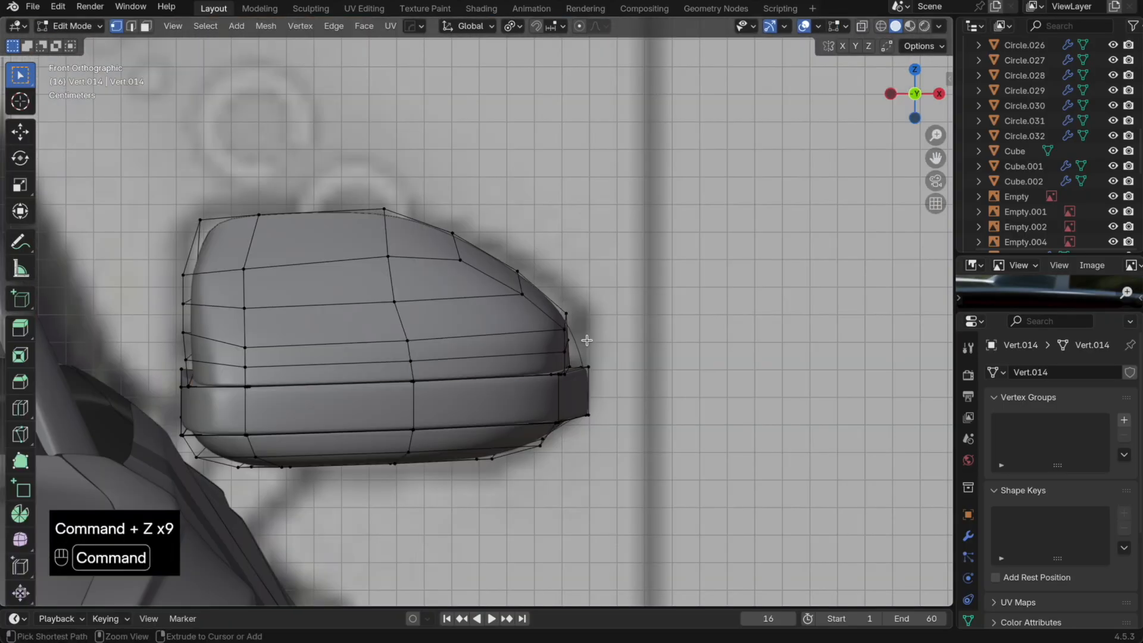
key("super+z")
key("super+z")
key("super+z")
key("super+z")
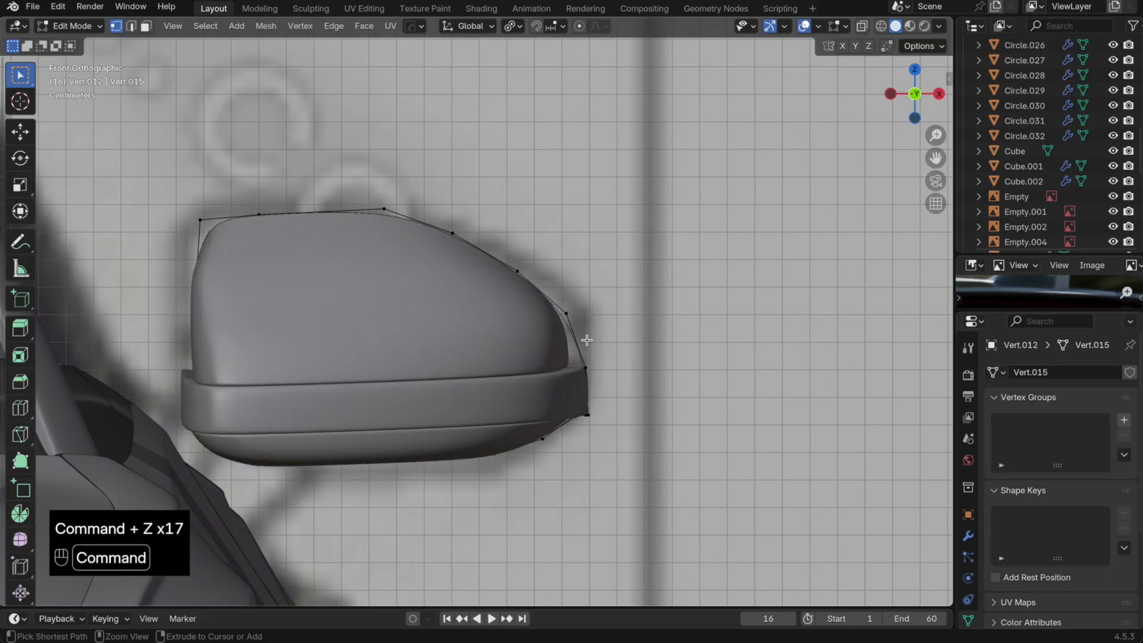
key("super+z")
key("super+z")
key("super+z")
key("super+z")
key("super+z")
key("super+z")
key("super+z")
key("super+z")
key("super+z")
key("super+z")
key("super+z")
key("super+z")
key("super+z")
key("super+z")
key("super+z")
key("super+z")
key("super+z")
key("super+z")
key("super+z")
key("super+z")
Step: Reopen the car project from the recently used files
left_click(32, 6)
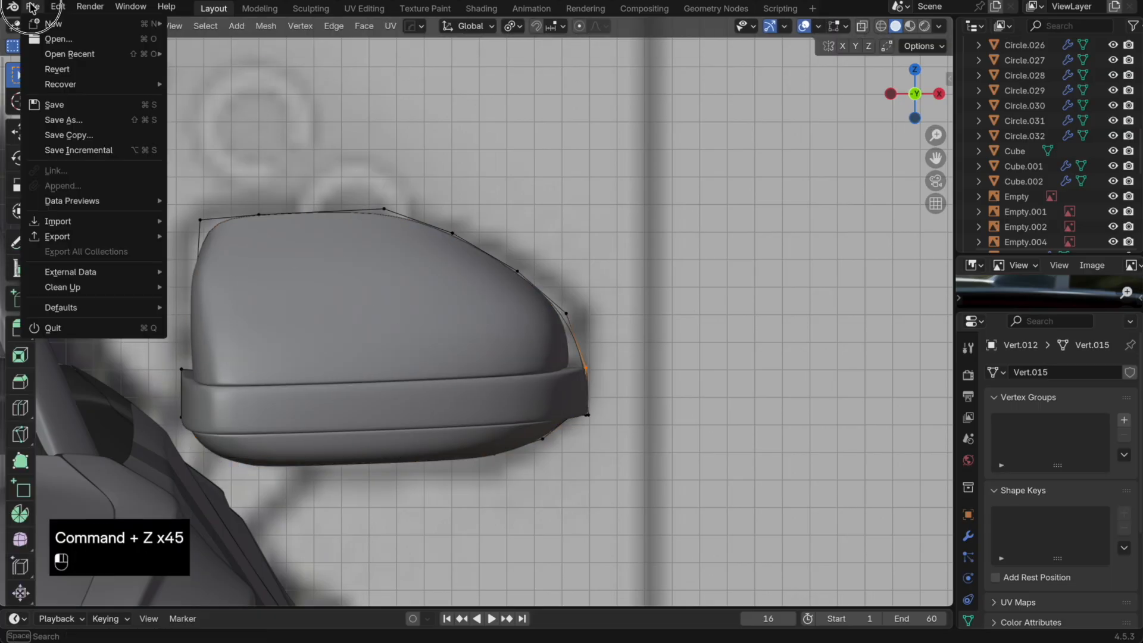
mouse_move(70, 53)
left_click(219, 70)
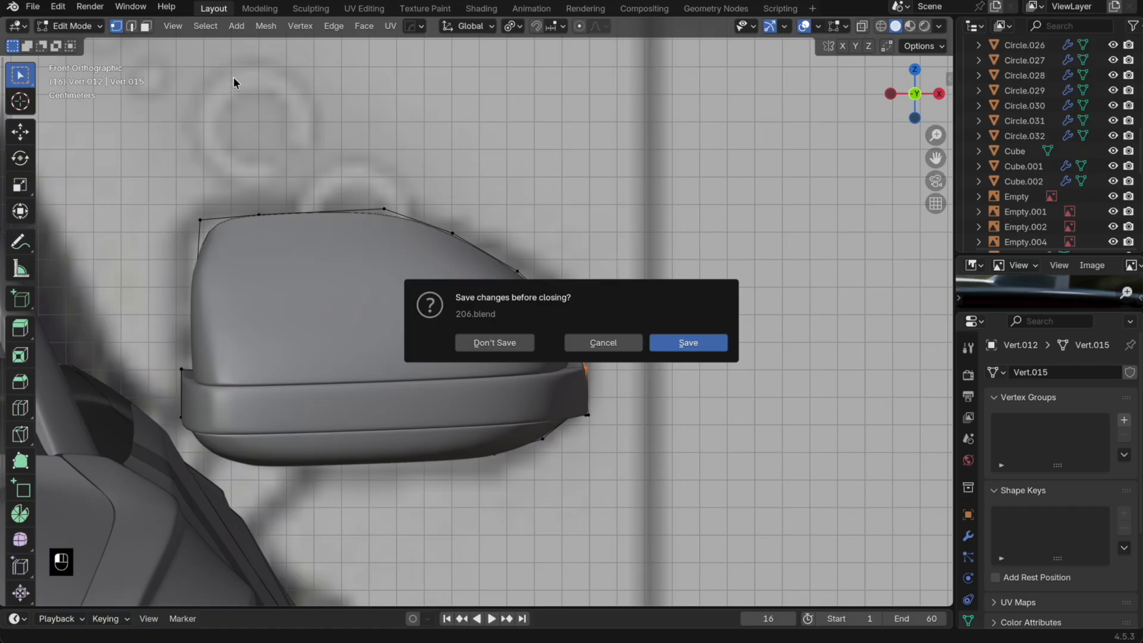
mouse_move(112, 56)
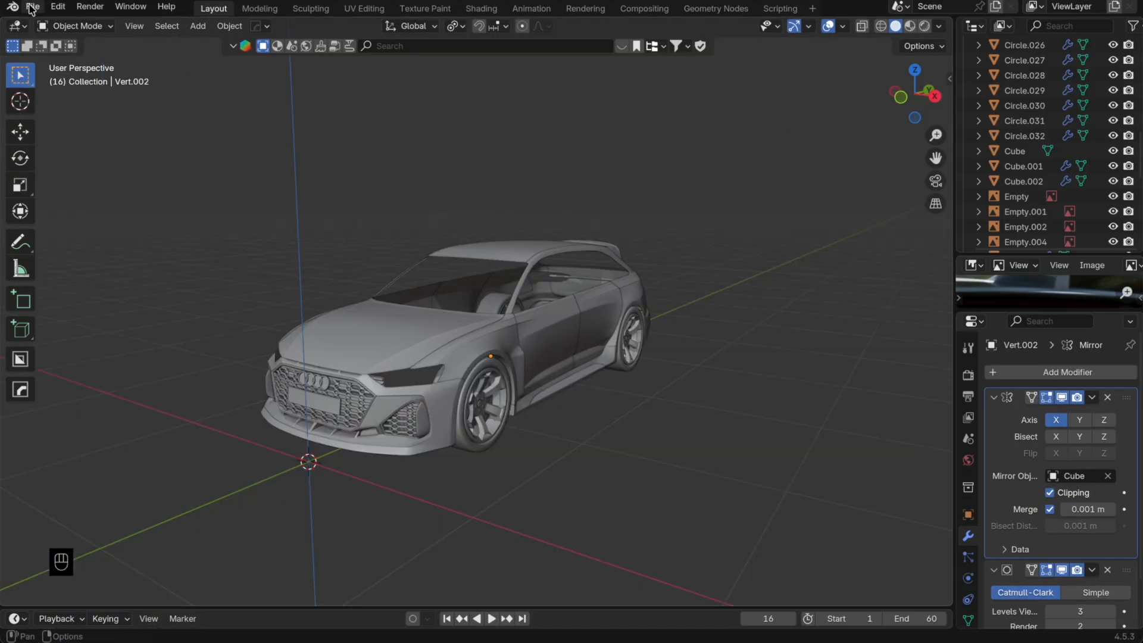
Step: Recover an auto-saved version of the car with the earlier one-piece mirror and save it as a new incremental file
left_click(31, 7)
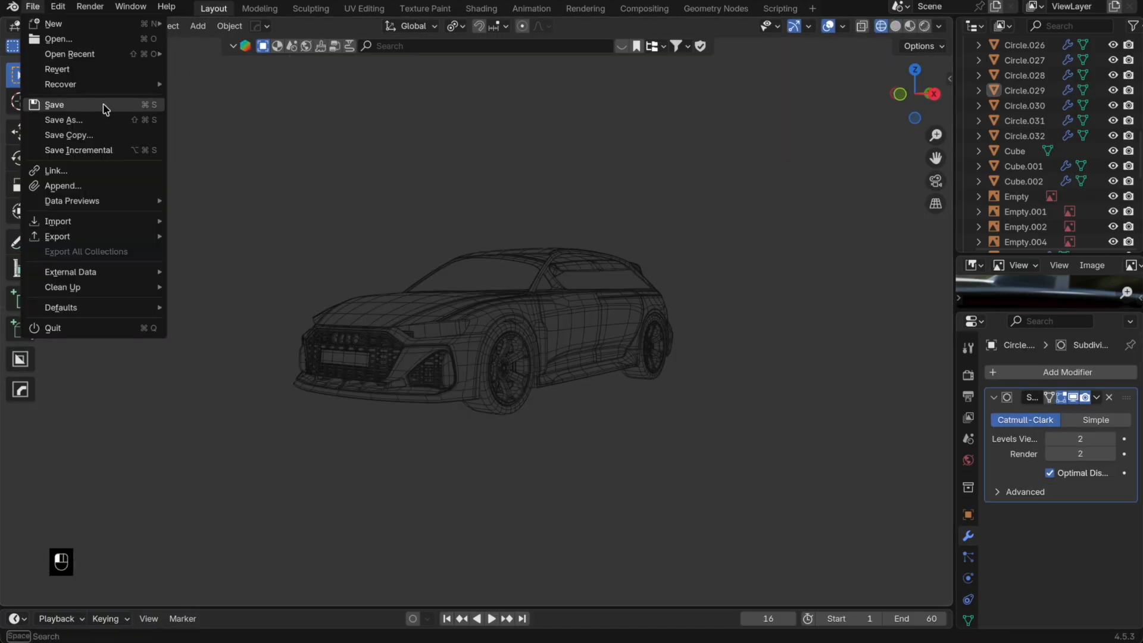
mouse_move(112, 85)
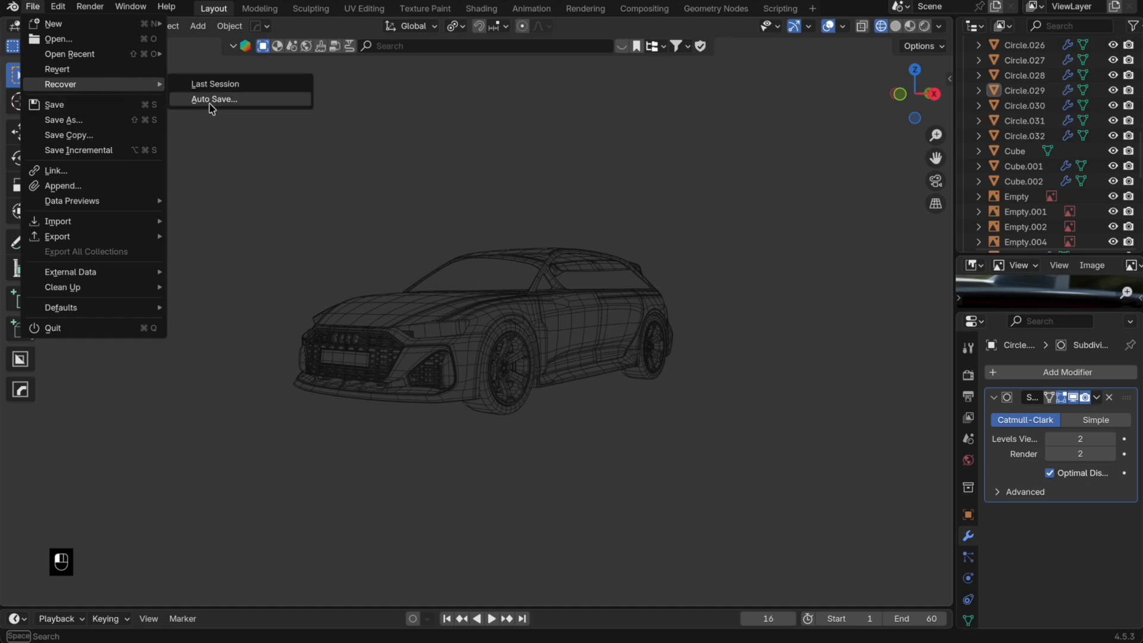
left_click(213, 100)
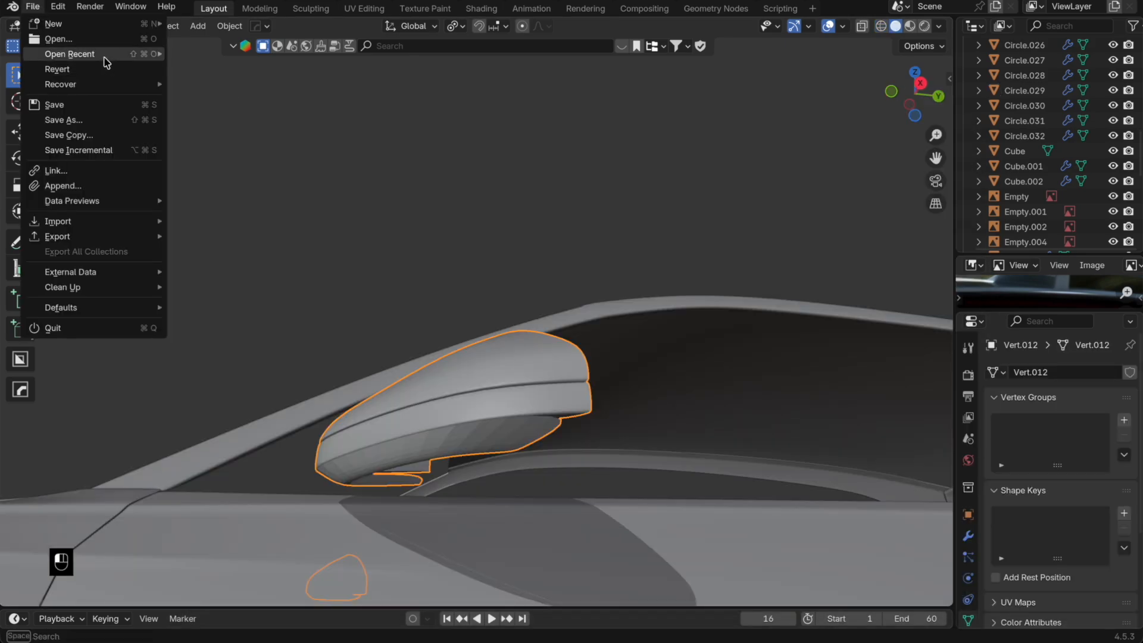
mouse_move(108, 87)
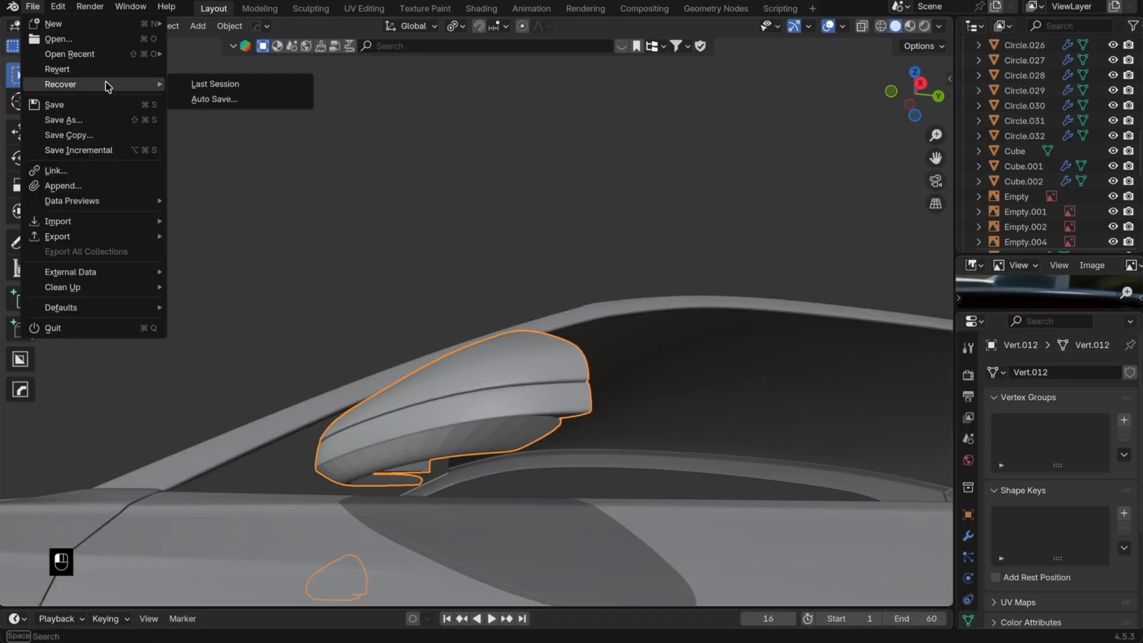
key("Tab")
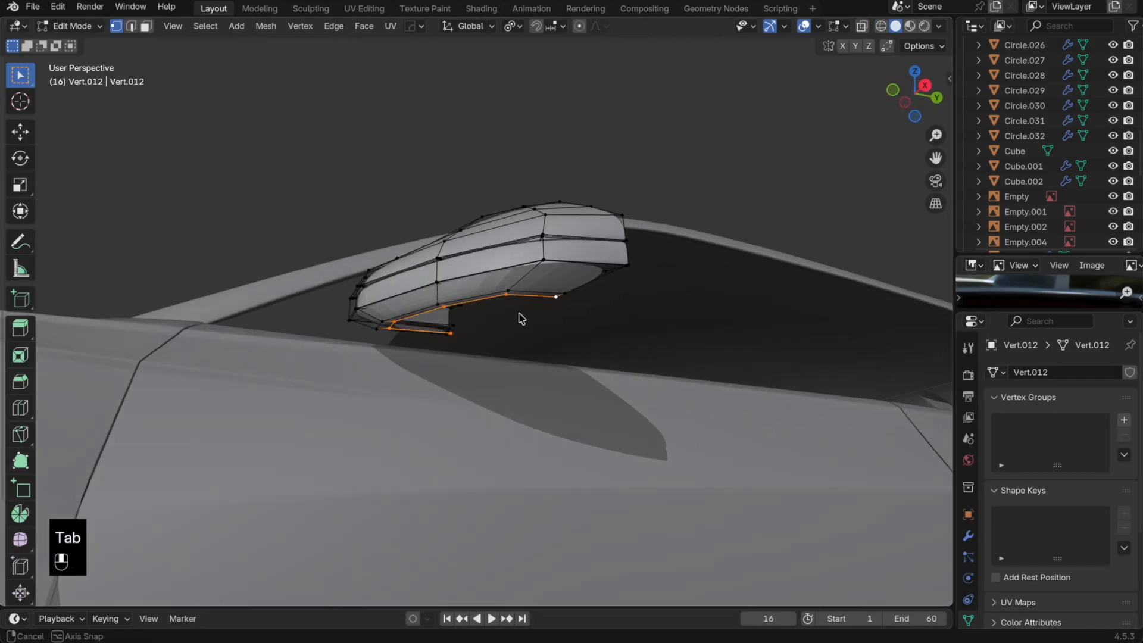
key("Tab")
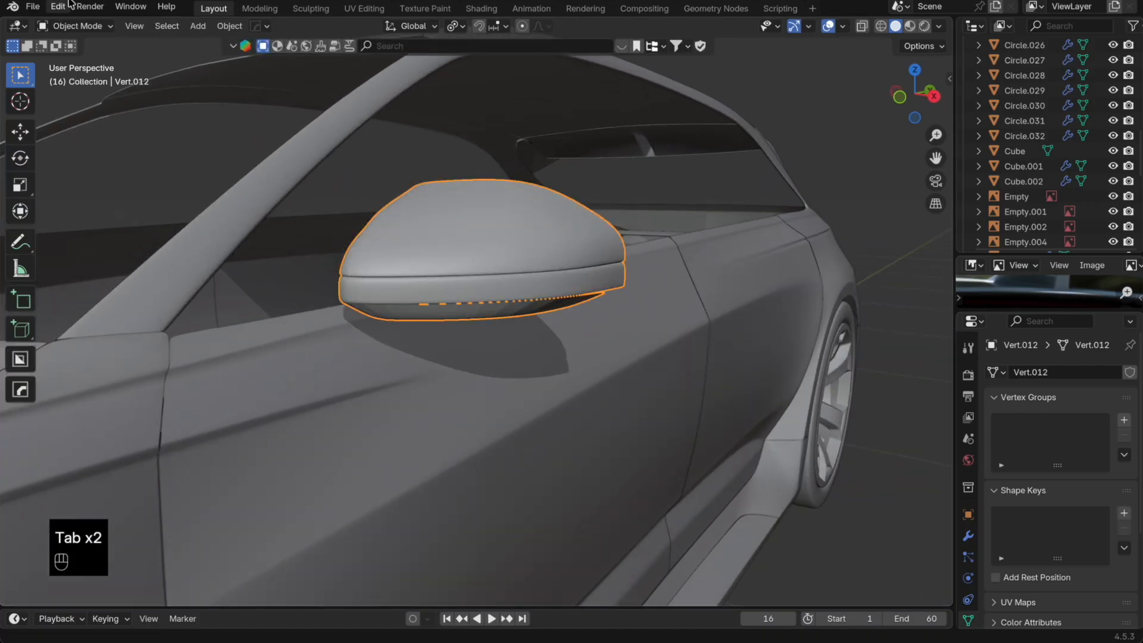
left_click(33, 7)
left_click(124, 150)
Step: Frame the recovered side mirror and shade it smooth
middle_click_drag(560, 310, 585, 256)
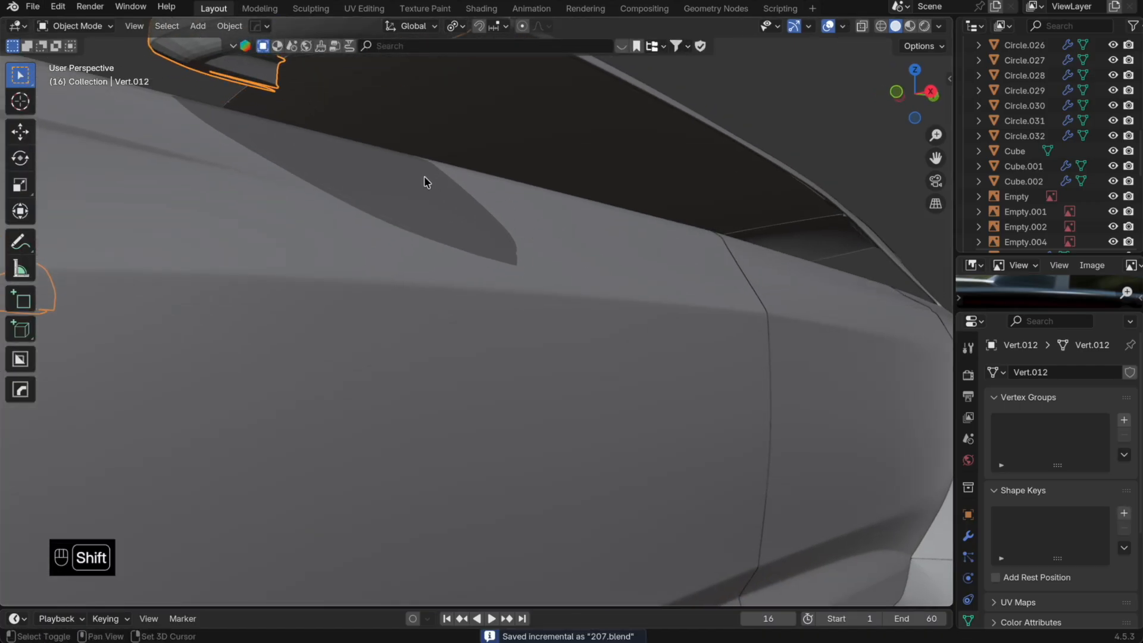
middle_click_drag(424, 178, 308, 272, "shift")
scroll(308, 272, "down", 4)
key("KP_Decimal")
right_click(669, 257)
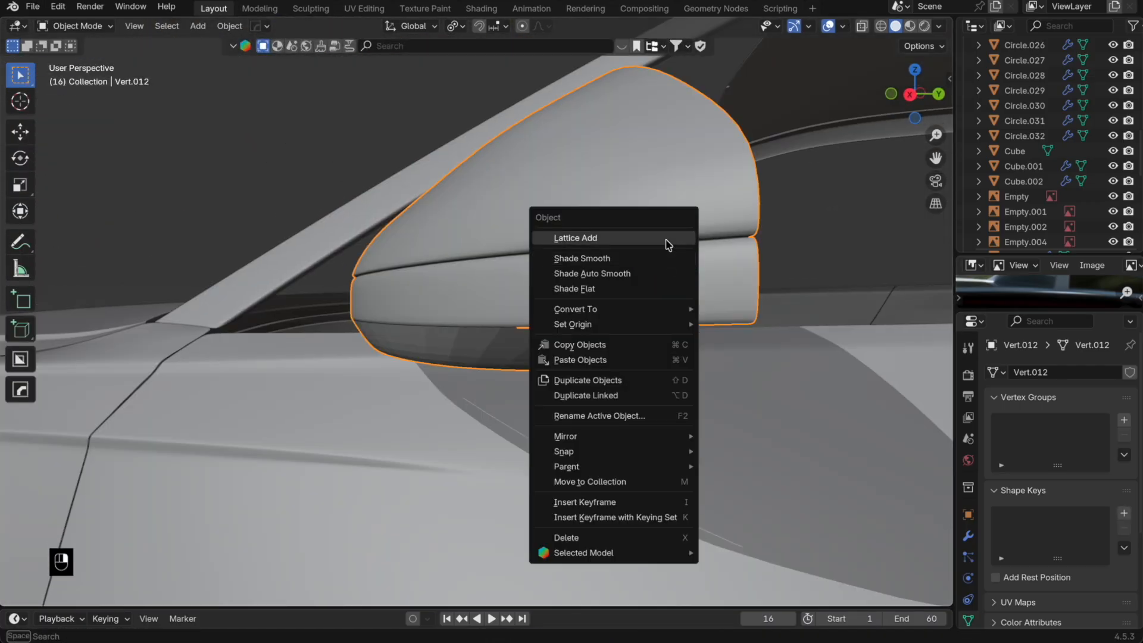
left_click(669, 258)
Step: Fill the open edge at the underside of the side mirror with a face
middle_click_drag(631, 316, 614, 265)
key("Tab")
middle_click_drag(399, 140, 387, 196, "shift")
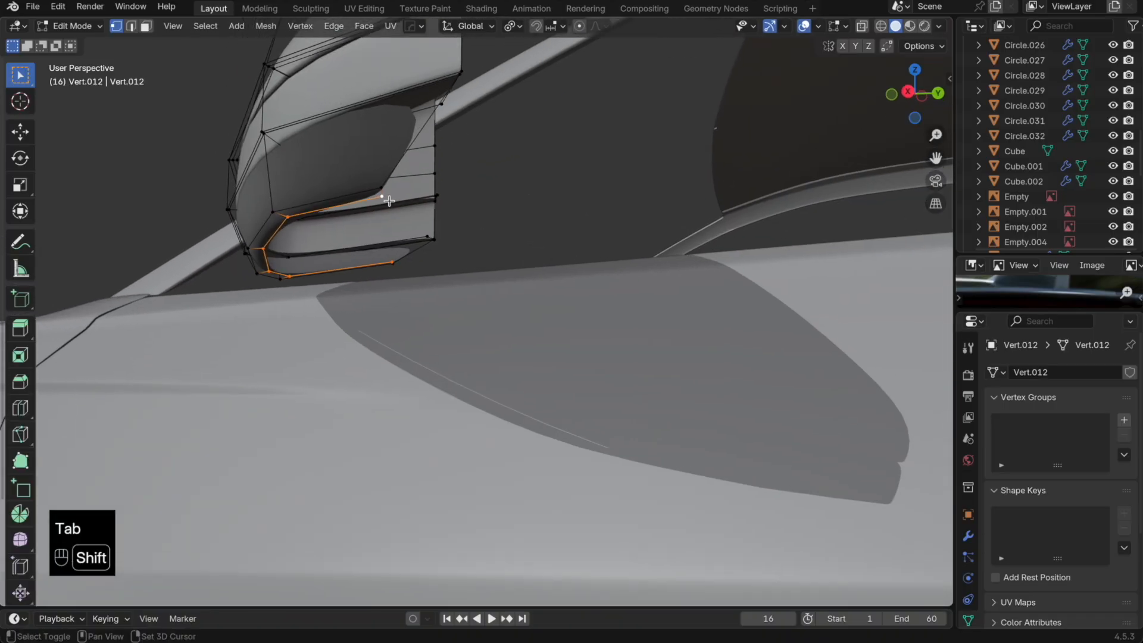
key("f")
key("Tab")
key("Tab")
Step: Move the selected rear vertices of the mirror's underside slightly along Y toward the shell's rear edge
middle_click_drag(449, 222, 433, 248)
key("alt+z")
key("g")
key("y")
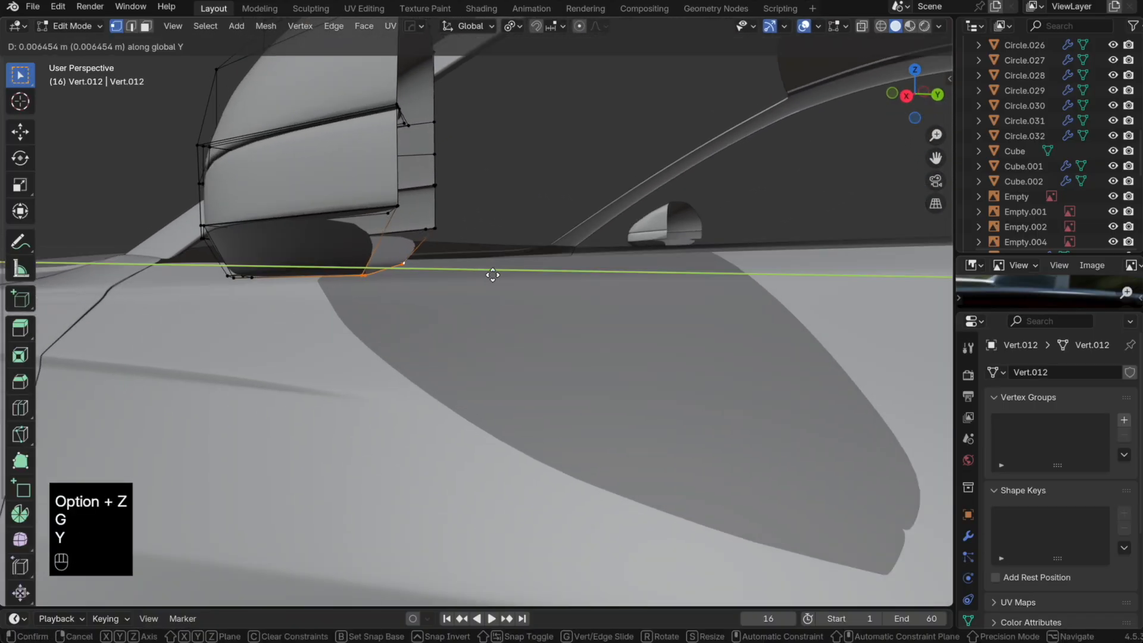
left_click(500, 271)
Step: Separate the mirror's underside and its upper cap into their own objects
key("Tab")
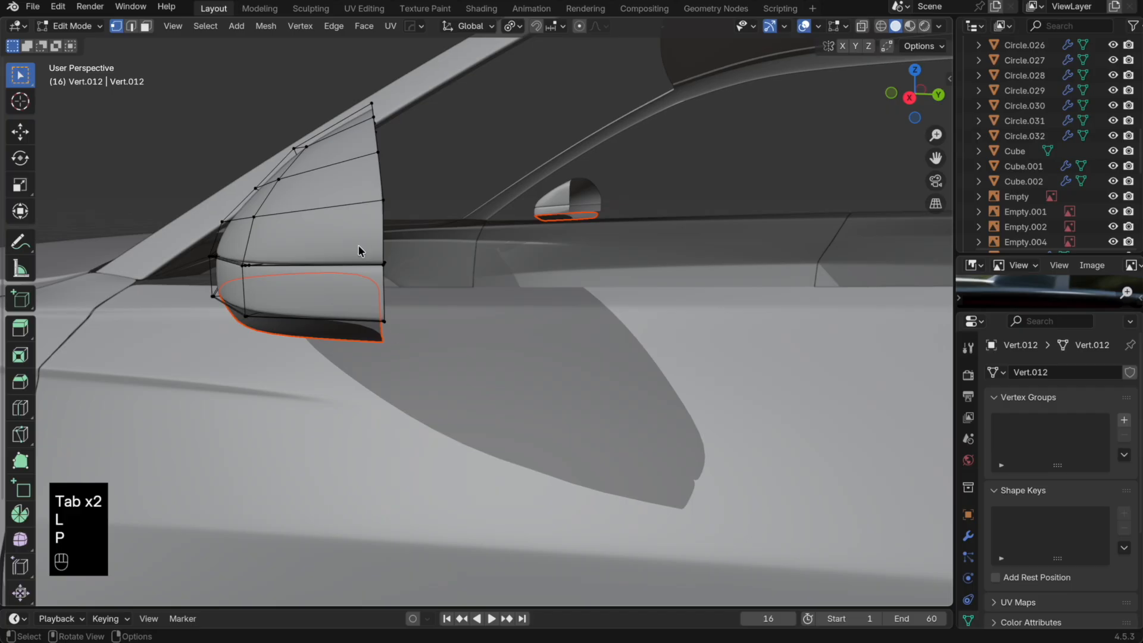
key("Tab")
key("Tab")
key("Tab")
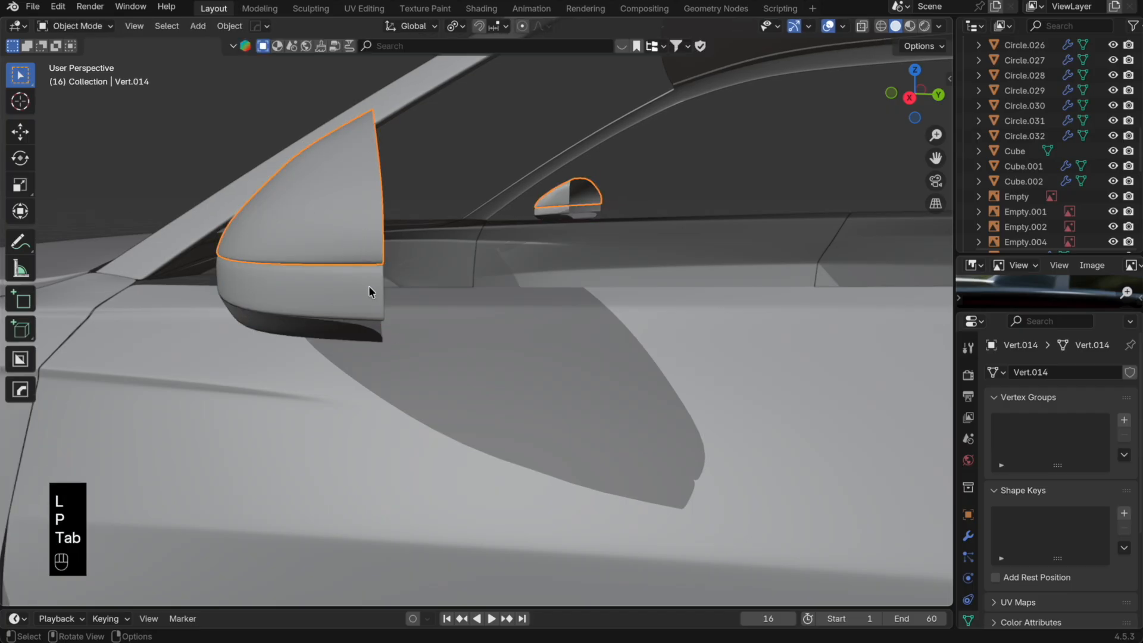
Step: Extrude the upper boundary edge loop of the mirror's underside in place and scale the new loop inward
left_click(357, 333)
middle_click_drag(358, 333, 356, 367)
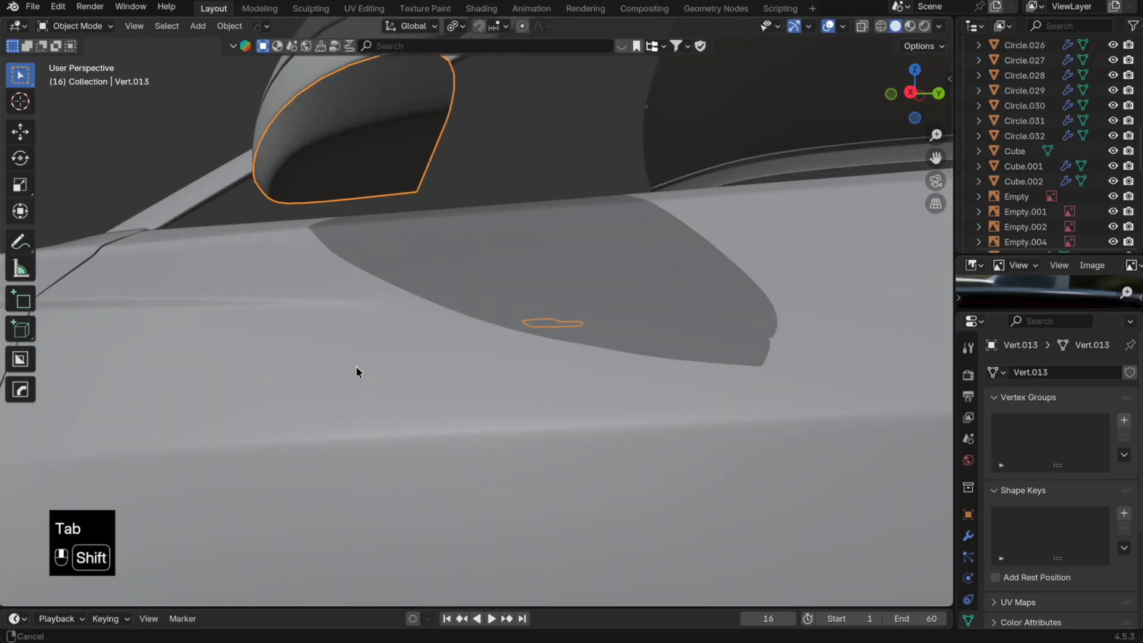
key("Tab")
key("alt+z")
left_click(527, 451, "alt")
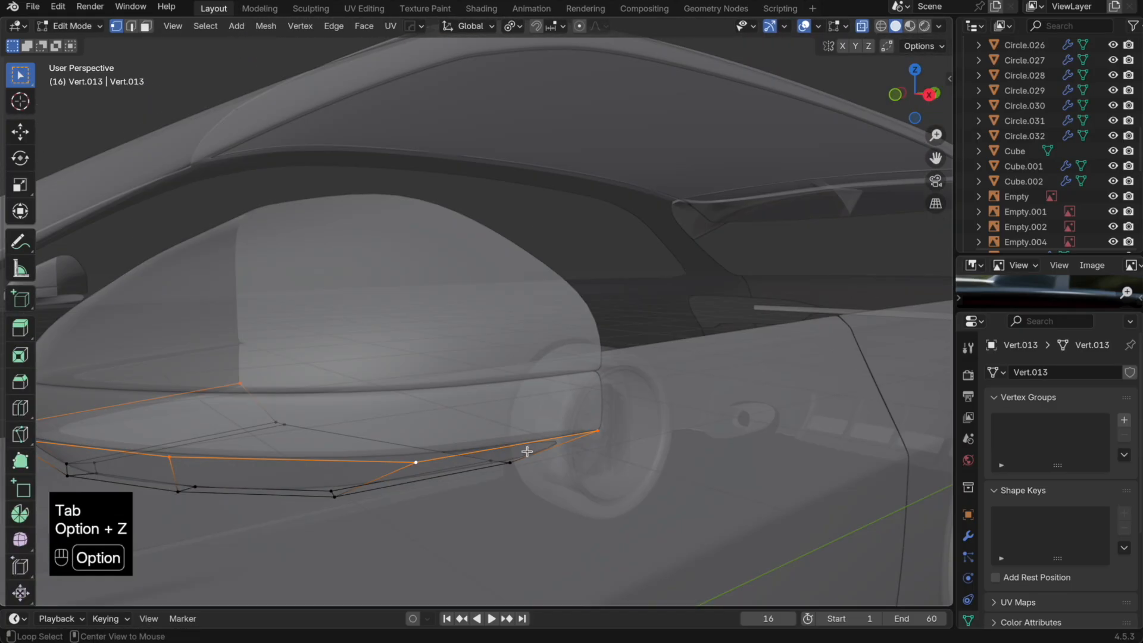
scroll(527, 452, "down", 3)
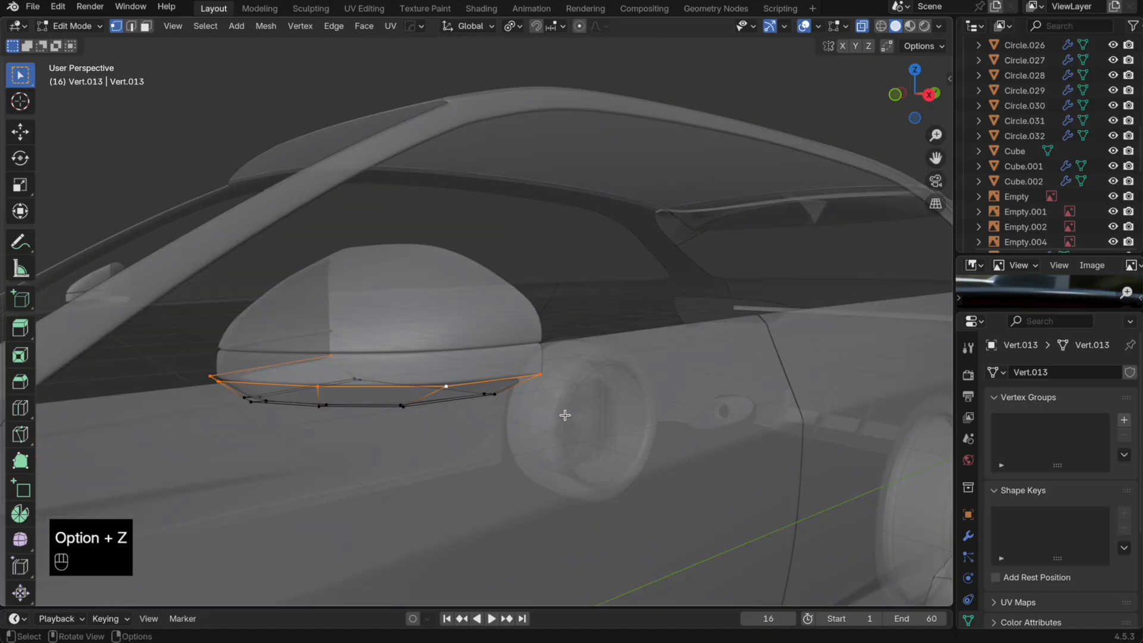
key("e")
right_click(582, 398)
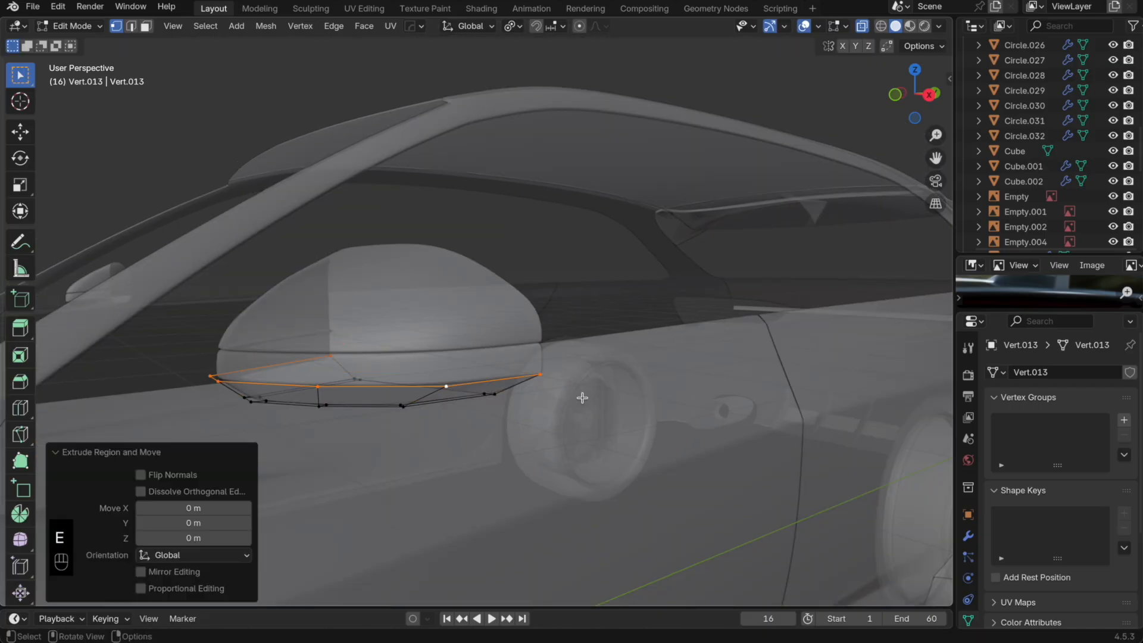
key("s")
left_click(566, 405)
Step: Scale the extruded loop again by 0.873 and move it slightly along Y inside the mirror shell
middle_click_drag(566, 405, 416, 454)
key("alt+z")
key("s")
left_click(479, 401)
key("g")
key("y")
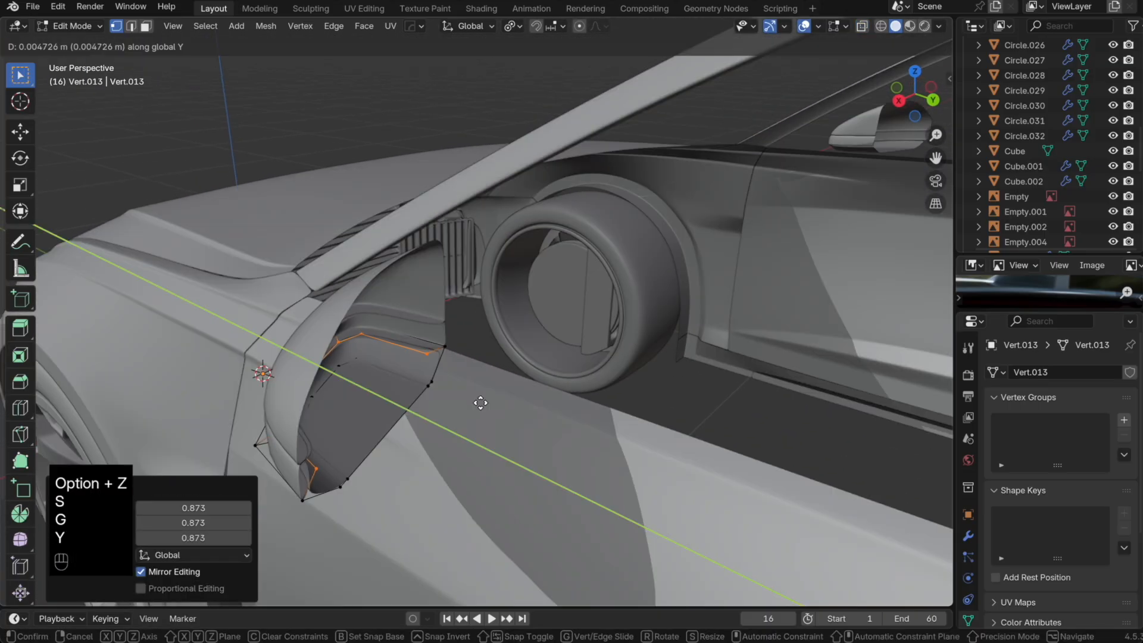
left_click(484, 405)
Step: Add a loop cut around the mirror's underside and slide it toward the upper edge
key("Tab")
key("Tab")
key("super+r")
left_click(287, 152)
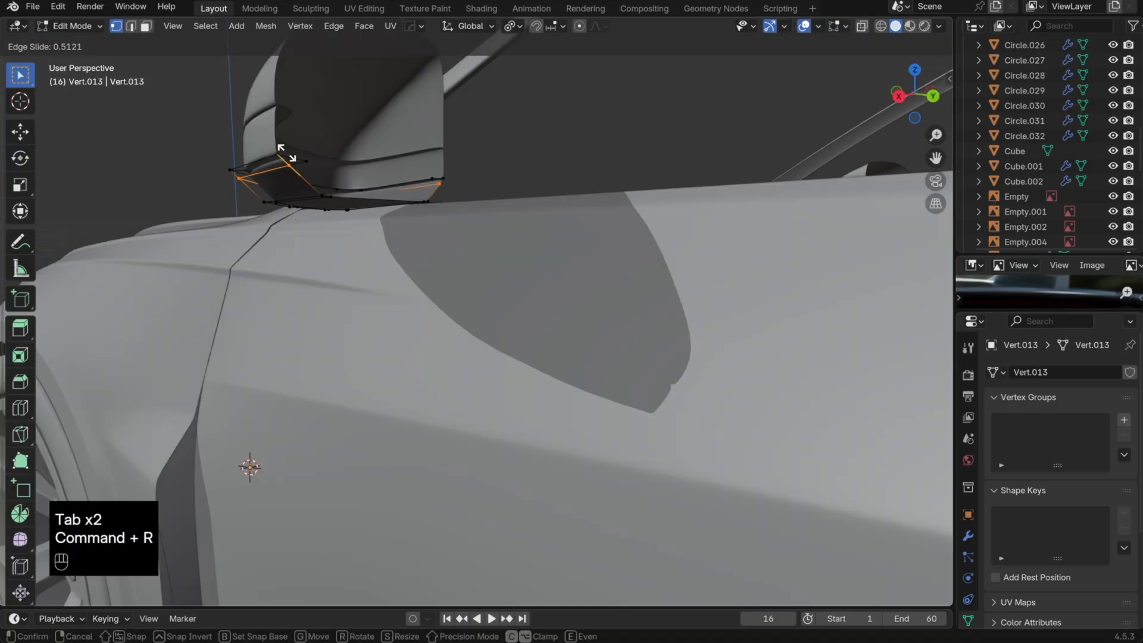
key("Tab")
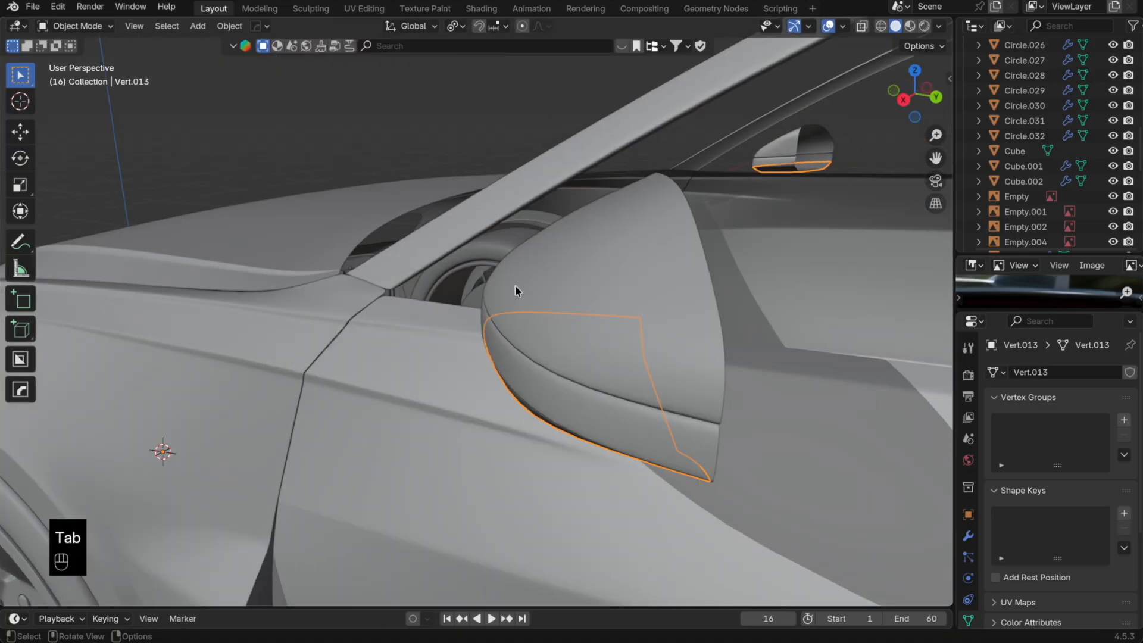
Step: Add a centred loop cut around the mirror's underside and scale the new loop to round out its profile
key("Tab")
key("super+r")
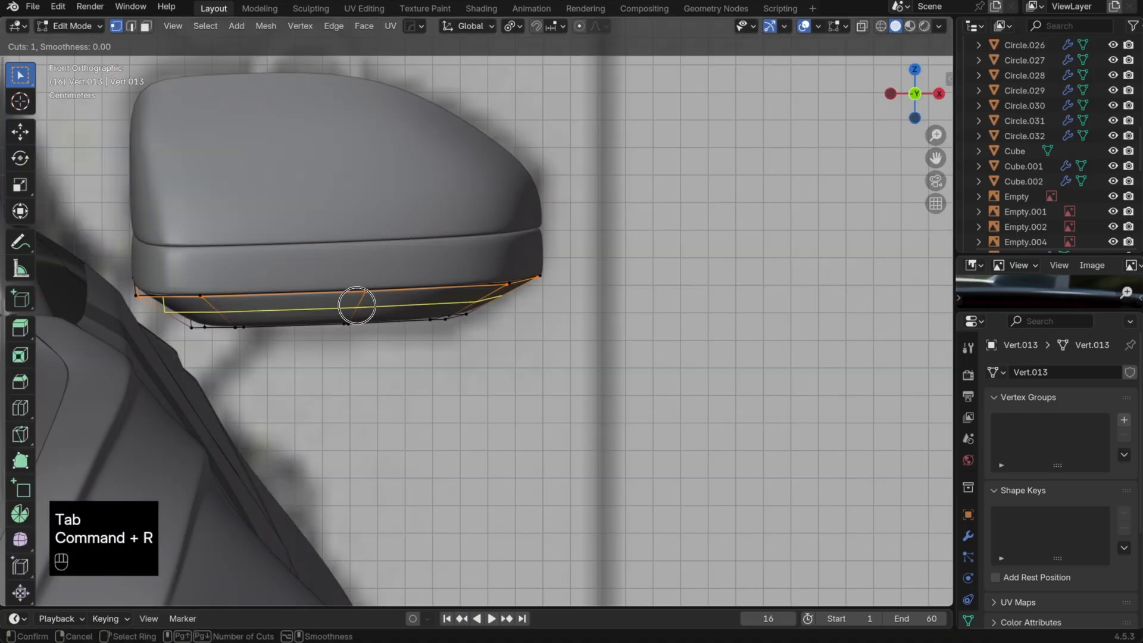
left_click(357, 302)
left_click(357, 301)
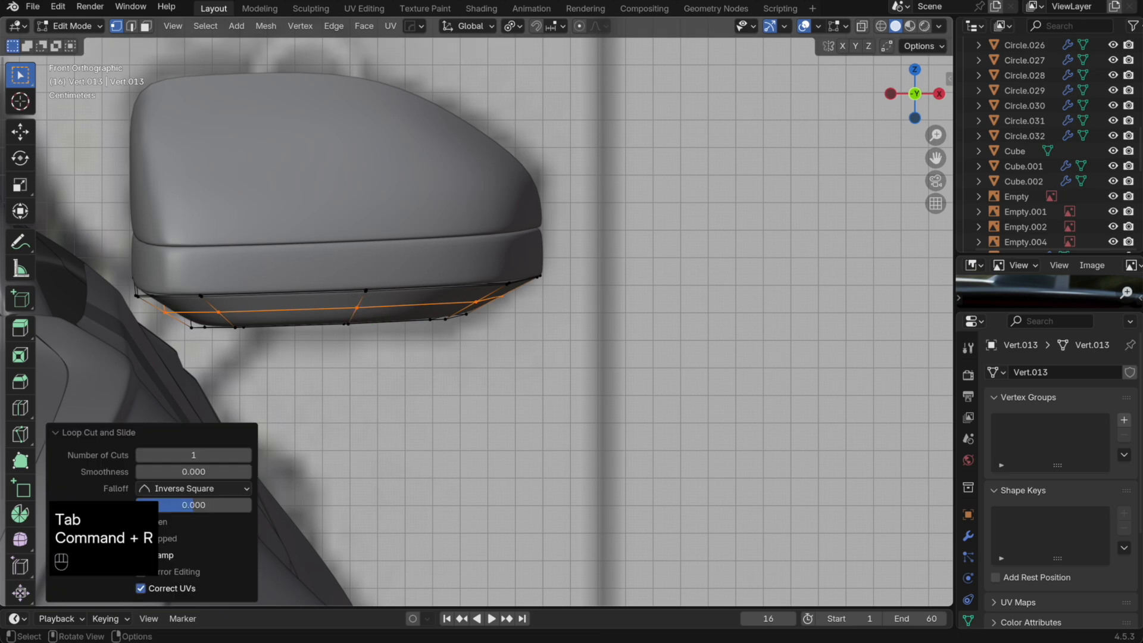
key("s")
left_click(506, 317)
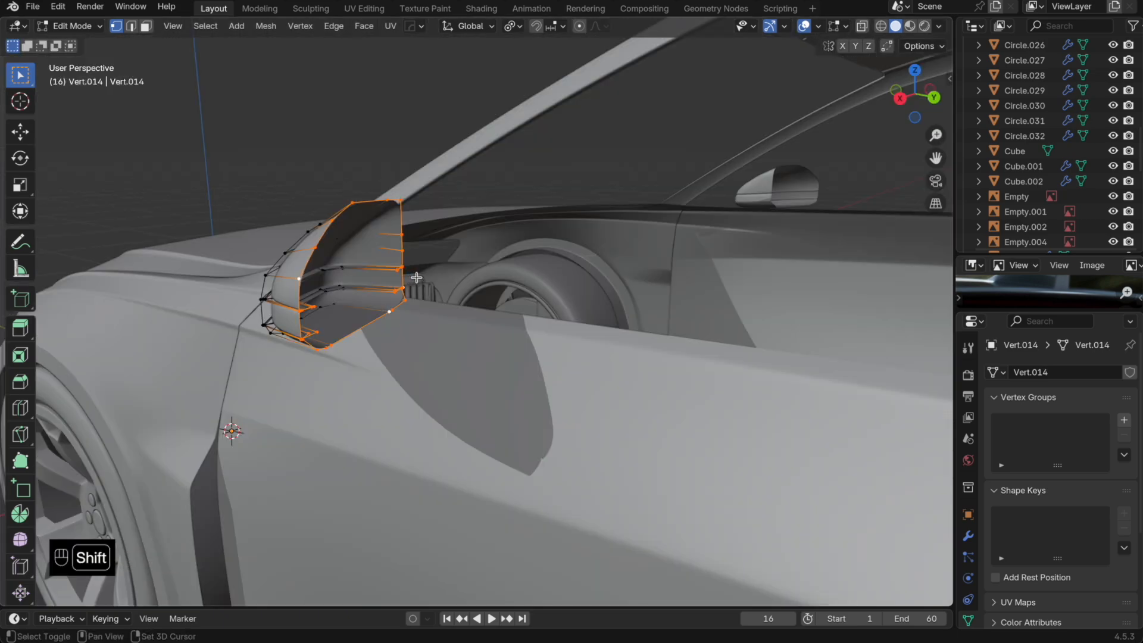
Step: Duplicate the rear opening edge loops of the mirror housing parts in place and separate the copies from the original meshes
key("shift+d")
right_click(429, 277)
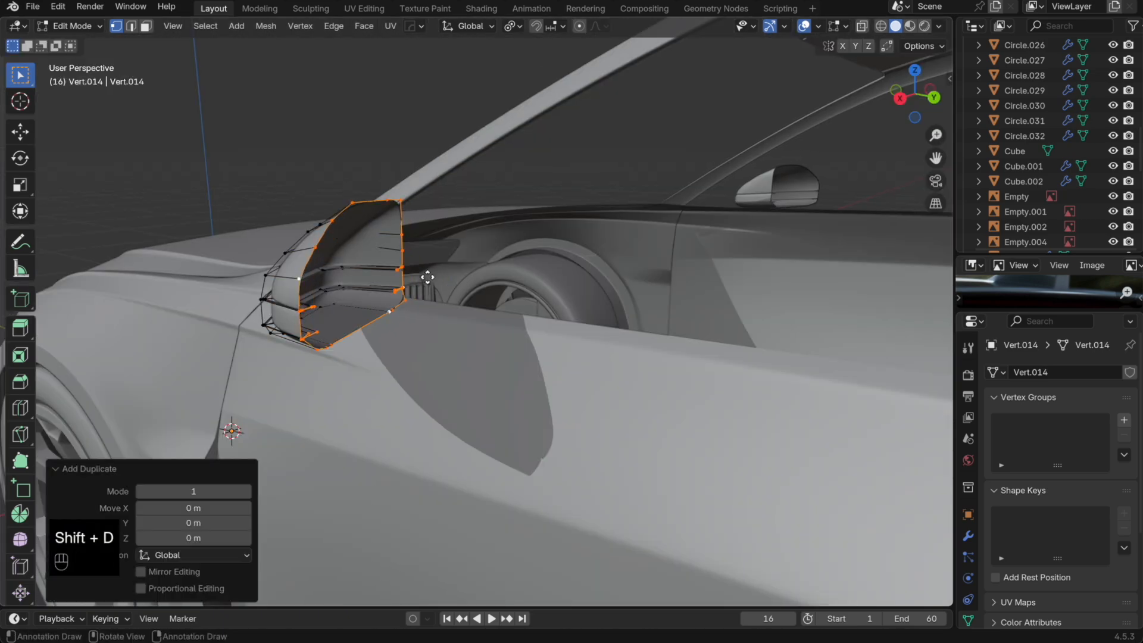
key("g")
key("y")
left_click(428, 277)
key("p")
left_click(429, 274)
key("Tab")
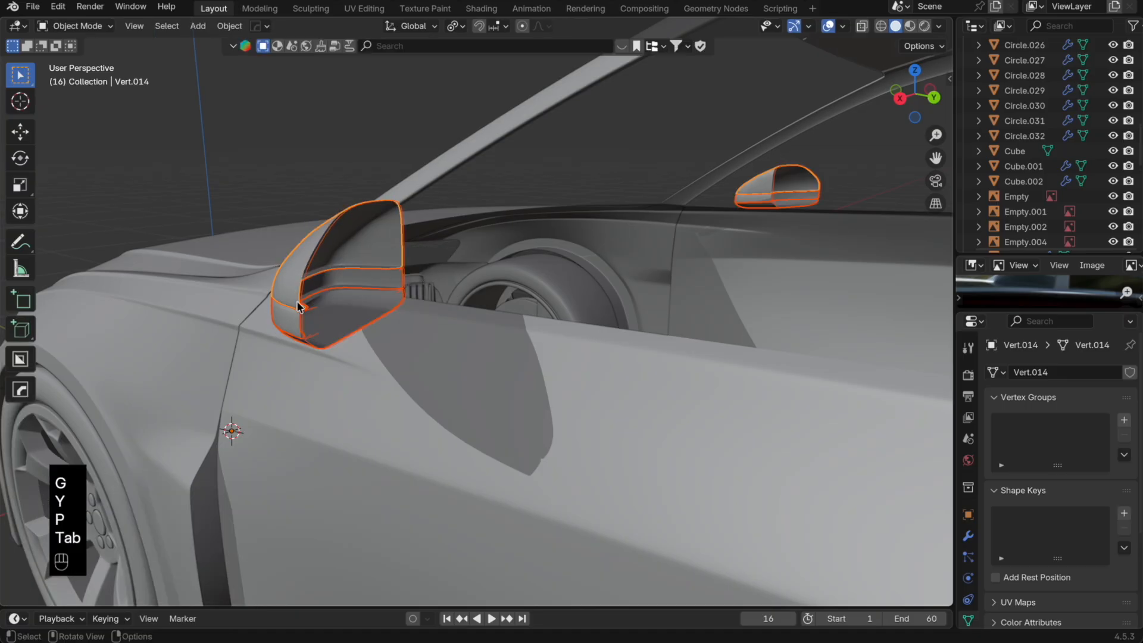
Step: Join the separated edge loops into one object and merge the neighbouring vertices at each seam at their center
left_click(320, 338)
key("Tab")
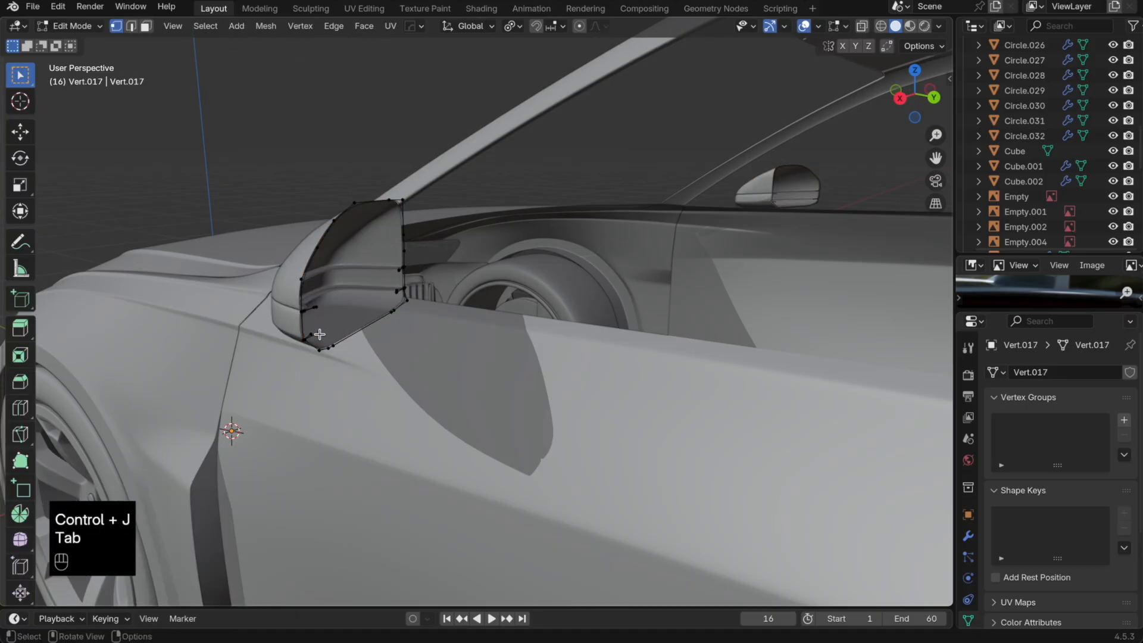
key("m")
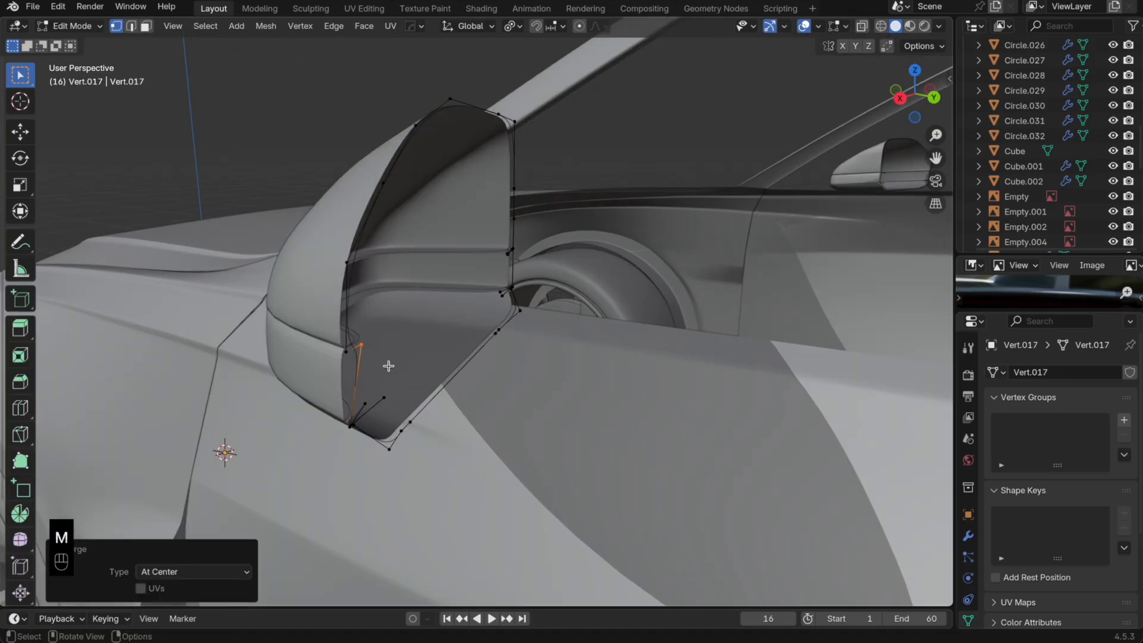
left_click_drag(388, 366, 321, 323)
key("m")
left_click(320, 323)
left_click_drag(382, 442, 332, 406)
key("m")
left_click(332, 406)
Step: Even out the loop's inboard side by moving its vertices along X, starting with about -0.0028 m at the seam
key("g")
key("x")
left_click(677, 267)
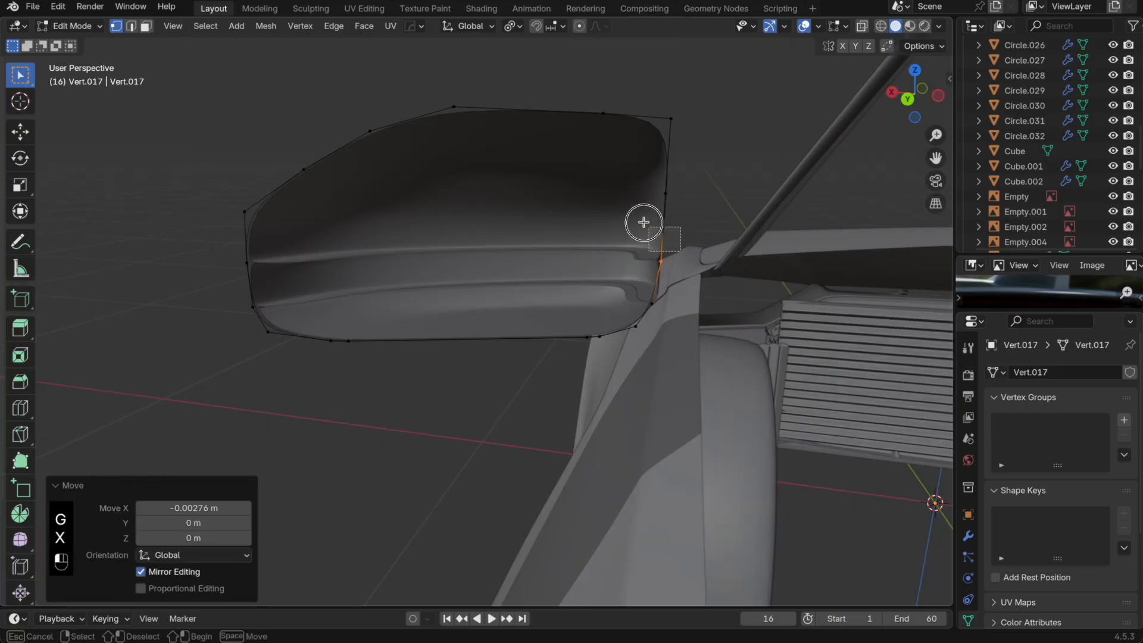
left_click_drag(643, 222, 645, 175)
key("g")
key("x")
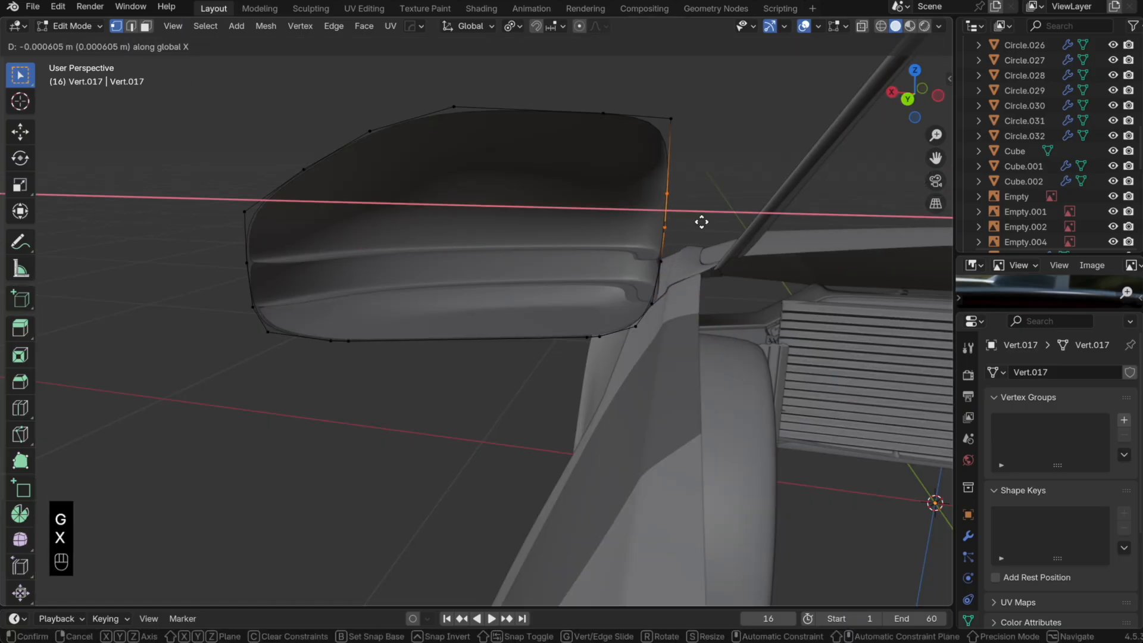
left_click(701, 222)
left_click(666, 310)
key("g")
key("x")
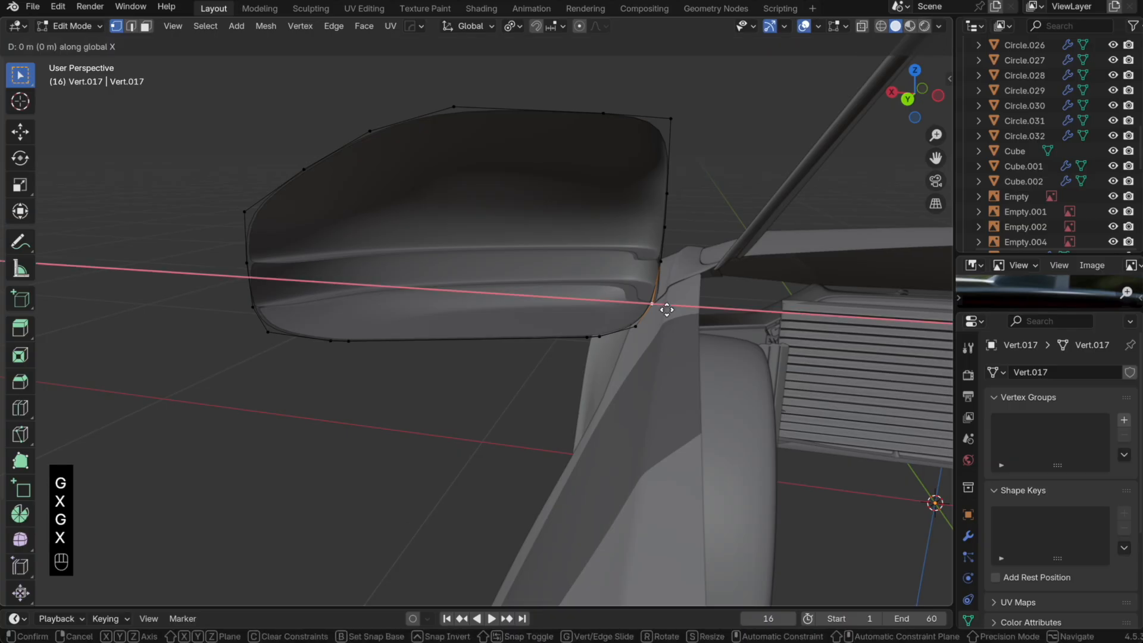
middle_click_drag(594, 332, 618, 305, "shift")
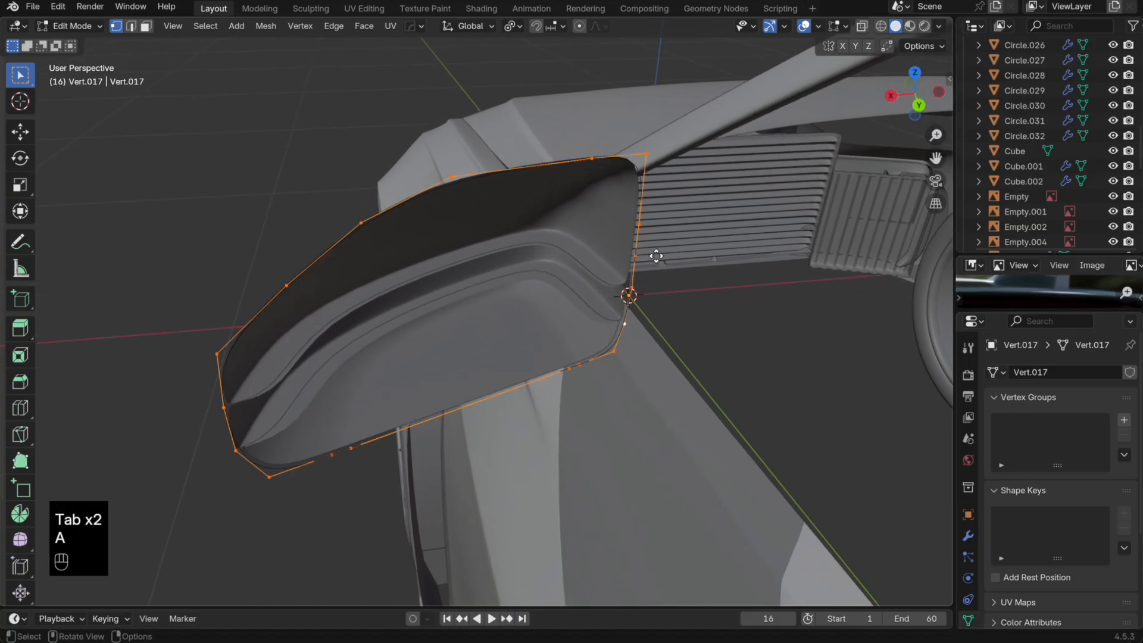
Step: Extrude the whole loop into a narrow rim band extending rearward from the mirror opening
key("e")
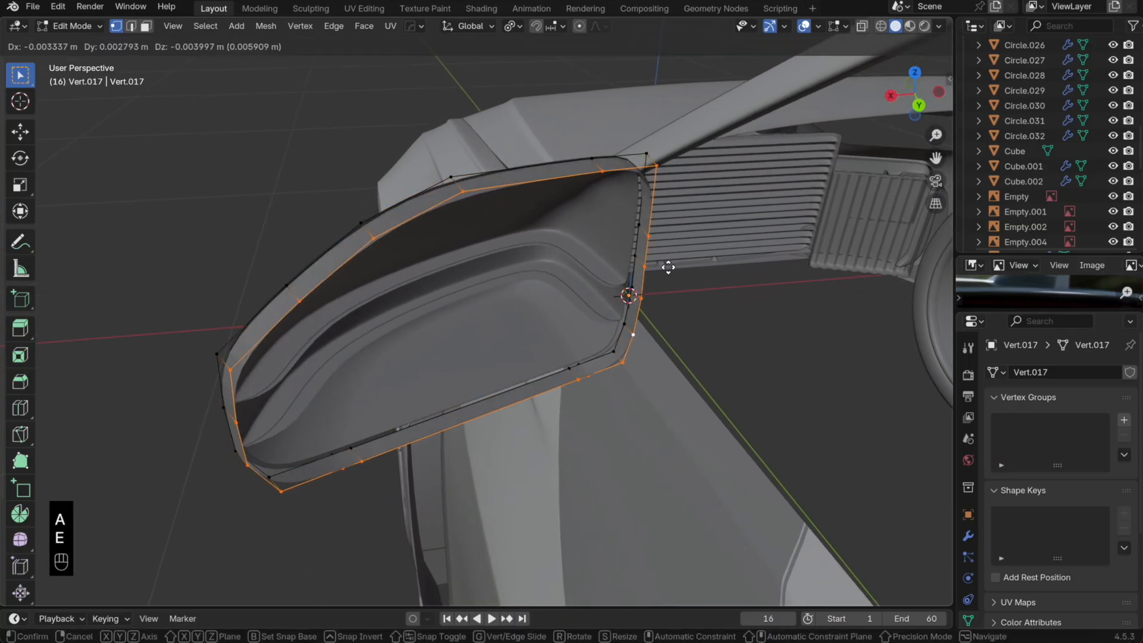
key("x")
left_click(669, 269)
Step: Slide the selected vertices of the rim band along their edges to refine its outline
middle_click_drag(670, 269, 490, 327)
key("alt+z")
key("Tab")
key("Tab")
key("g")
key("g")
left_click(602, 320)
key("Tab")
key("alt+z")
Step: Apply subdivision level 2 to the rim band and recalculate the normals of all its faces
scroll(577, 332, "down", 3)
key("super+2")
key("Tab")
middle_click_drag(368, 323, 365, 268)
key("Tab")
key("a")
key("shift+n")
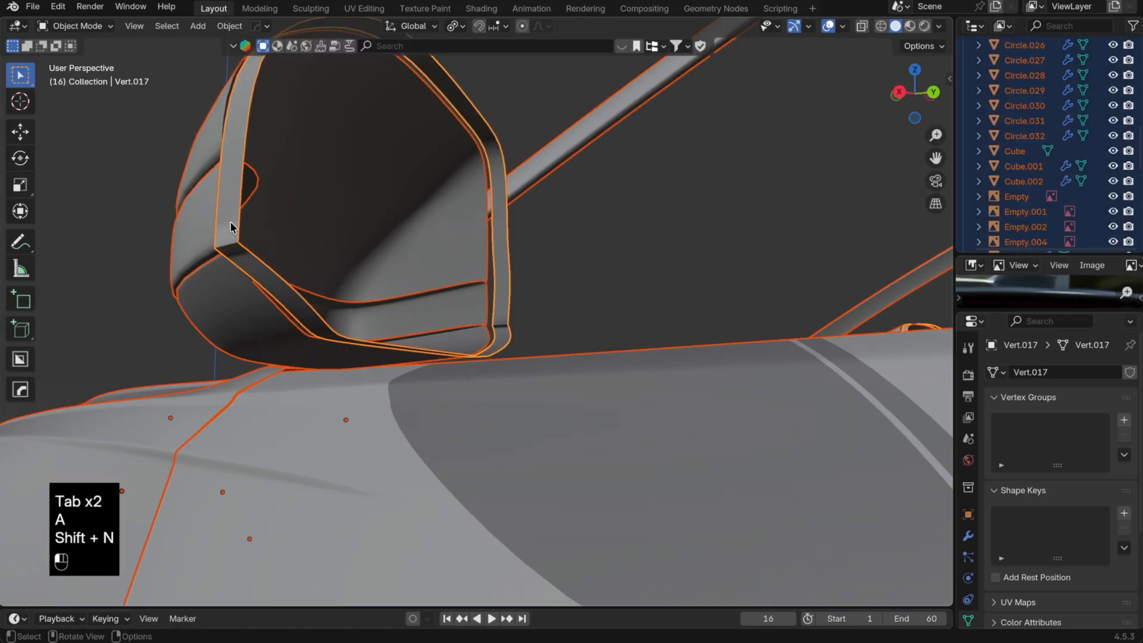
key("Tab")
key("a")
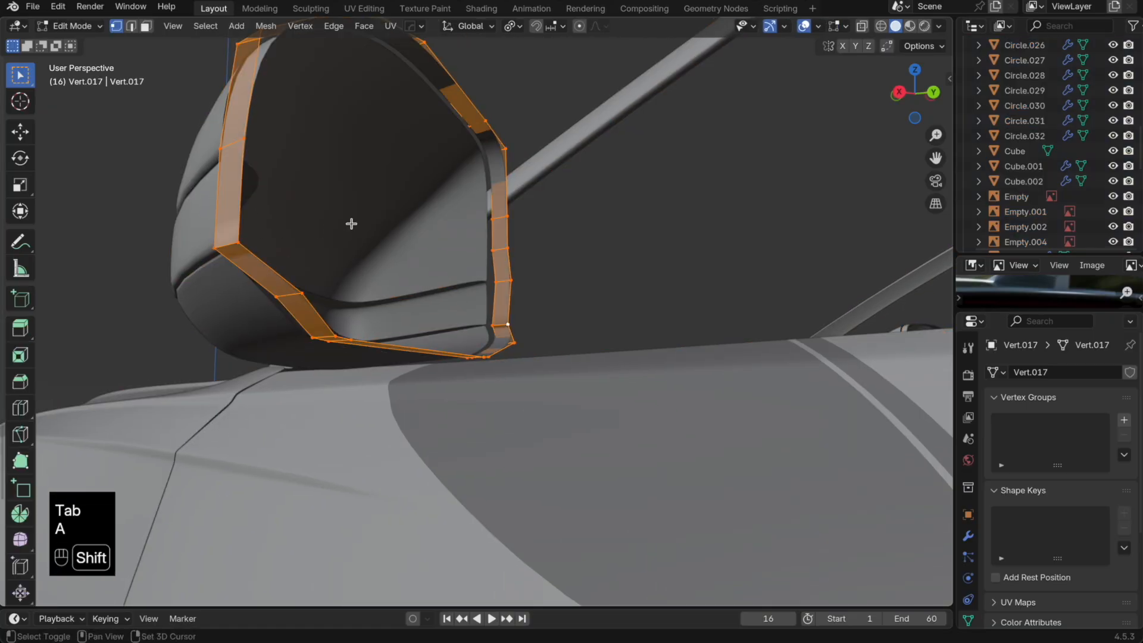
key("shift+n")
key("Tab")
Step: Move the lower rear corner vertices of the mirror housing shells about -0.0066 m along Y
scroll(333, 219, "down", 5)
middle_click_drag(314, 215, 434, 276)
left_click(434, 275)
key("Tab")
key("alt+z")
key("g")
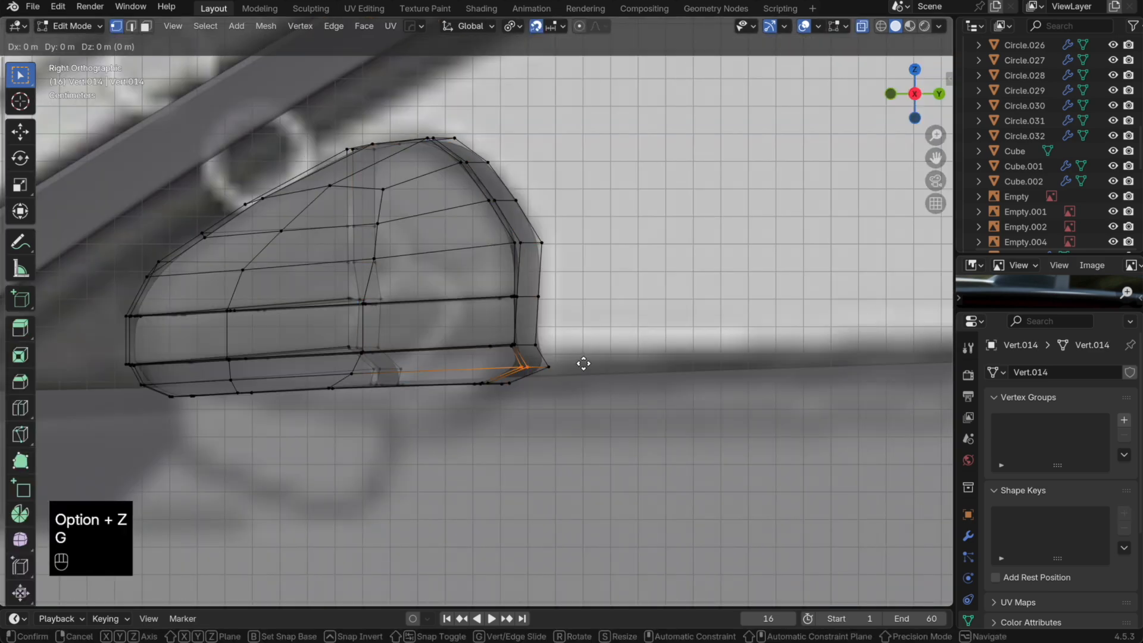
key("y")
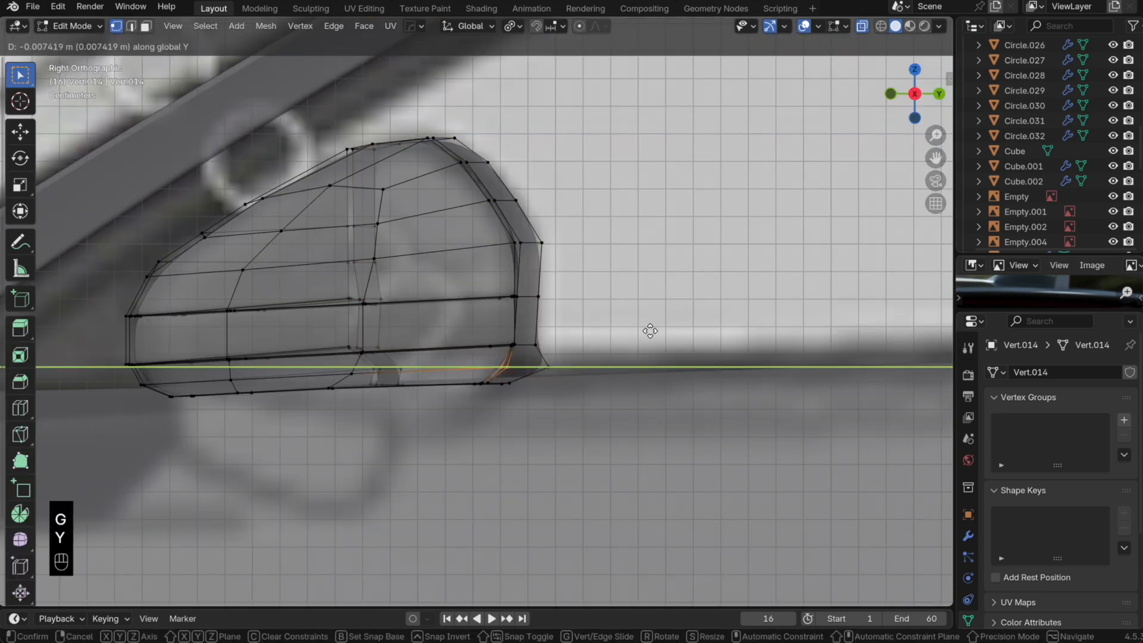
left_click(650, 331)
key("Tab")
key("Tab")
key("alt+z")
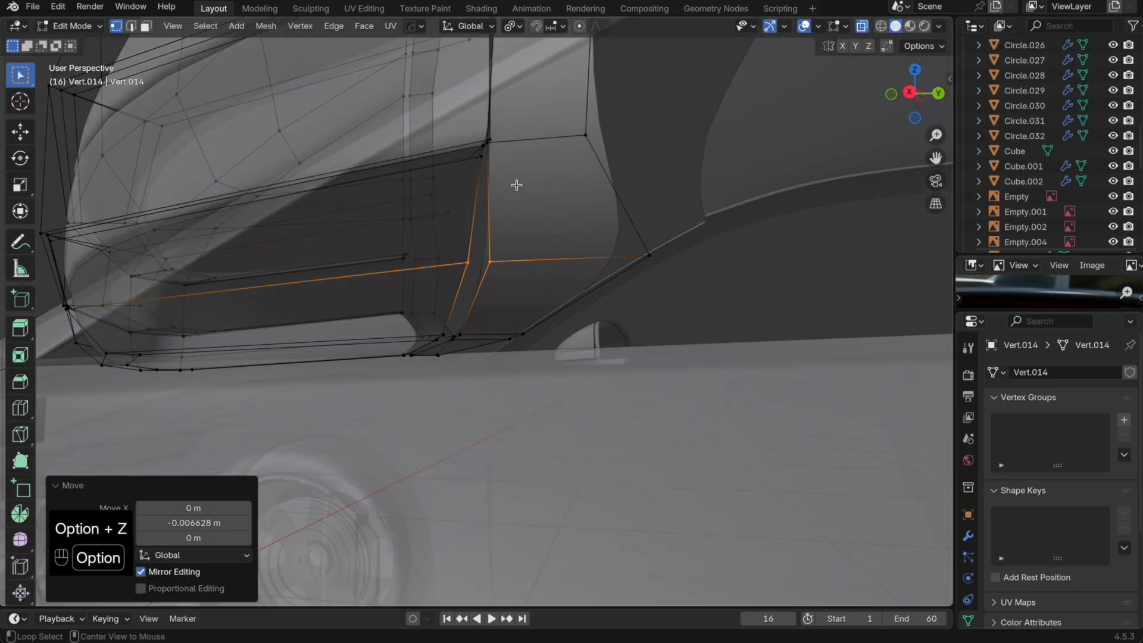
Step: Move the housing's rear edge vertices along Y, by about 0.00055 m on the outer side, to follow the rim
left_click(507, 144)
key("g")
key("y")
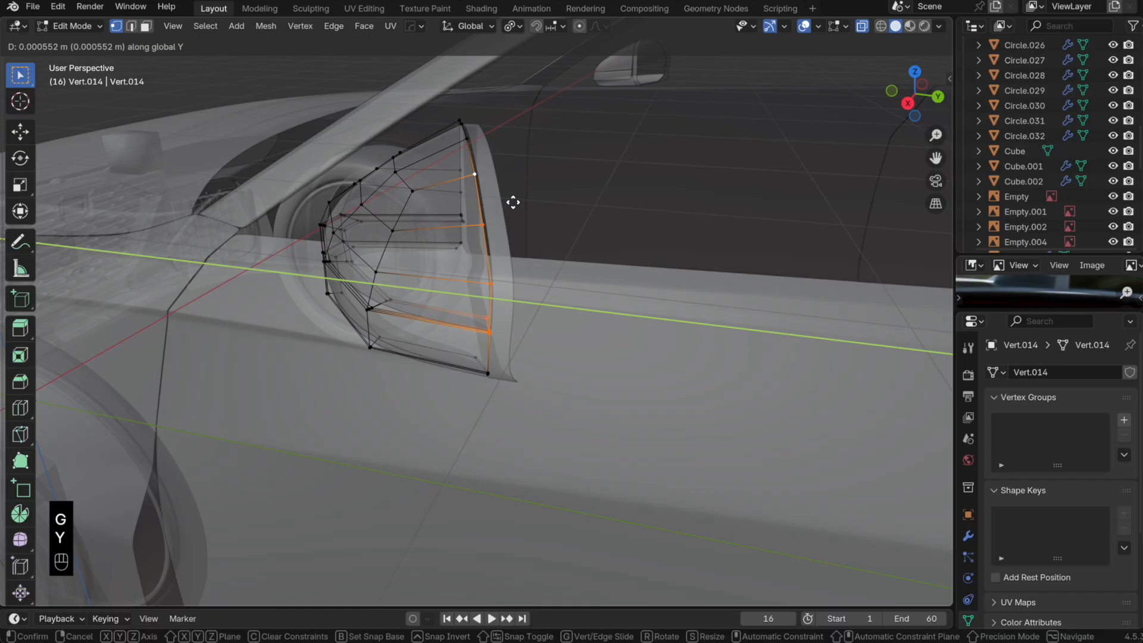
left_click(512, 203)
key("Tab")
key("Tab")
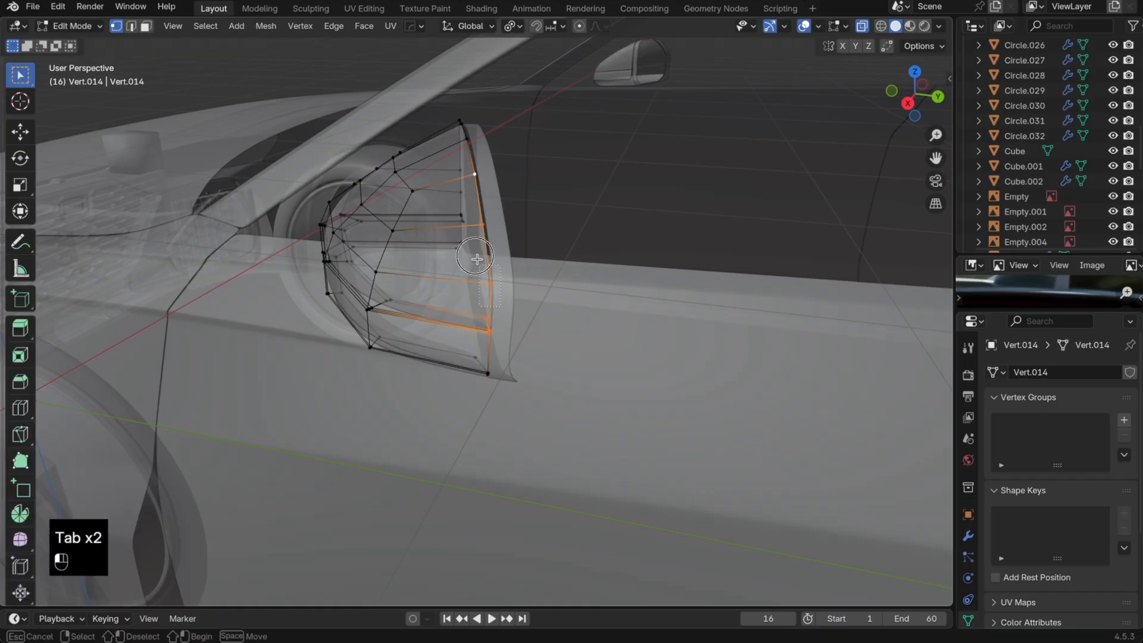
left_click_drag(468, 176, 469, 173)
key("g")
key("y")
key("Tab")
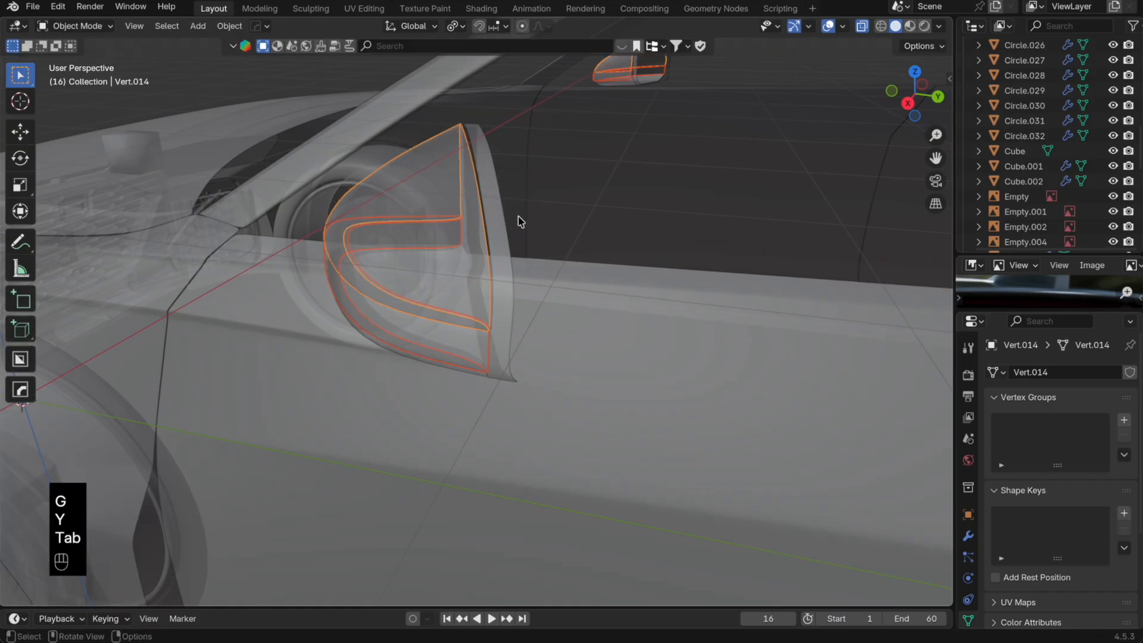
Step: Move the top and middle rear edge vertices of the mirror cap about 0.0003 m each along Y toward the rim
key("alt+z")
middle_click_drag(506, 199, 498, 250, "shift")
key("alt+z")
key("Tab")
key("g")
key("y")
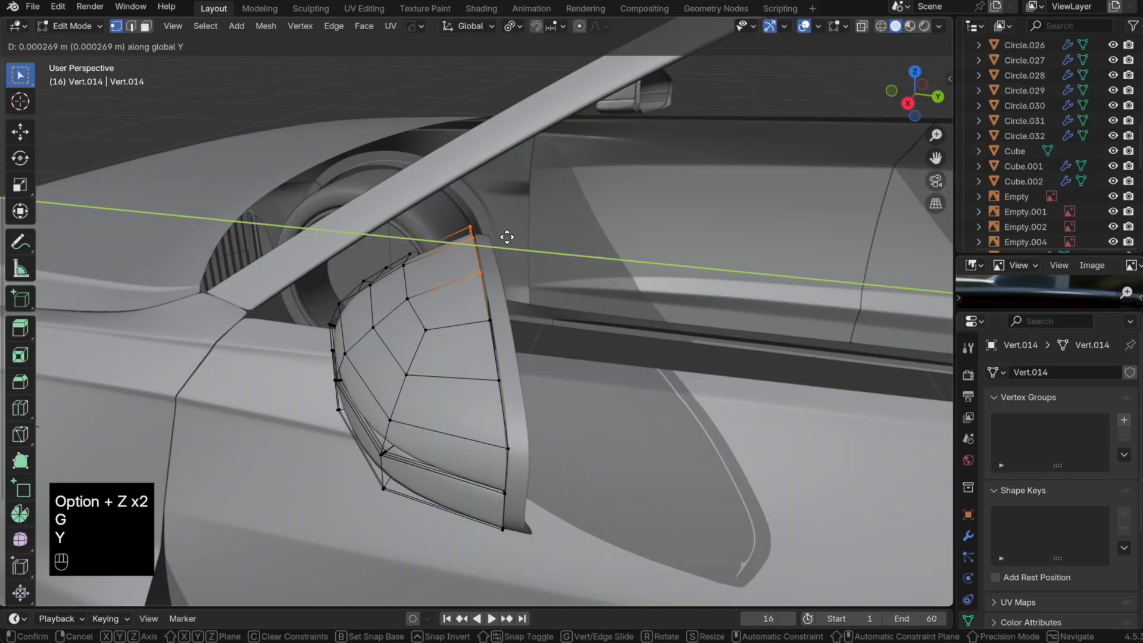
left_click(506, 237)
key("g")
key("y")
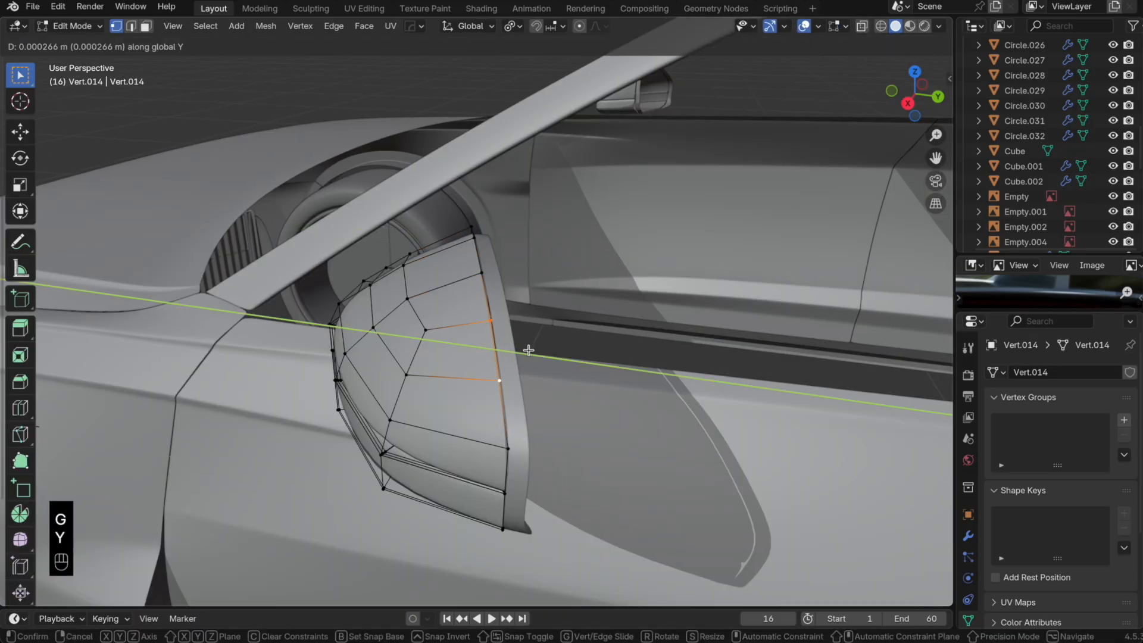
left_click(525, 355)
key("Tab")
Step: Move the rear edge vertices on the inboard side of the housing shells about 0.0007 m along Y toward the rim
scroll(525, 354, "right", 10)
scroll(541, 363, "left", 10, "shift")
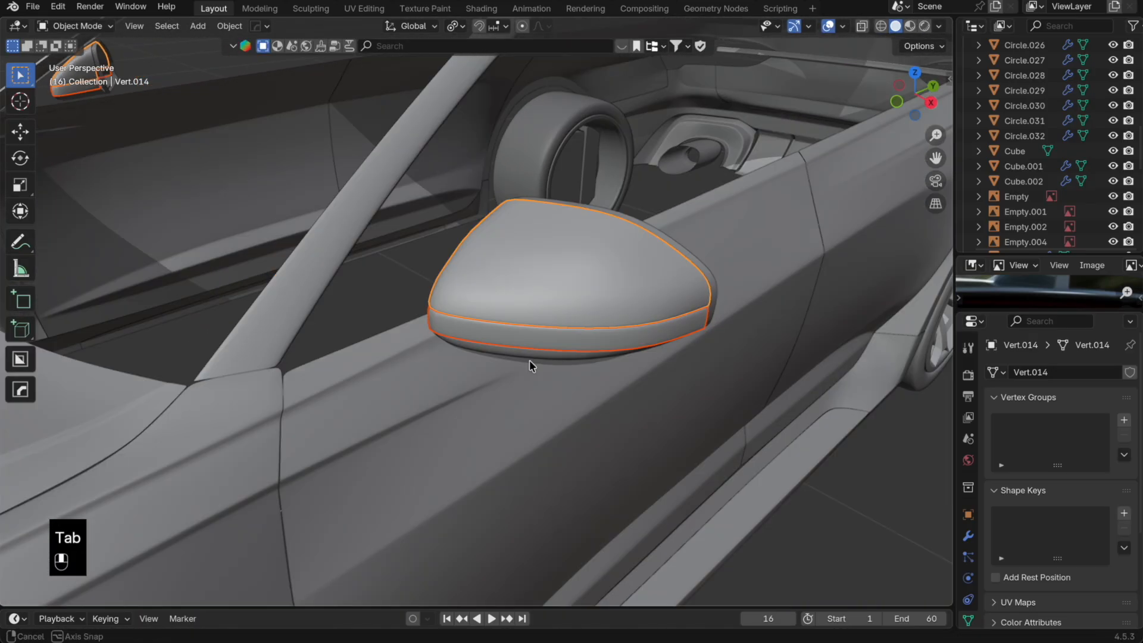
scroll(458, 367, "up", 10)
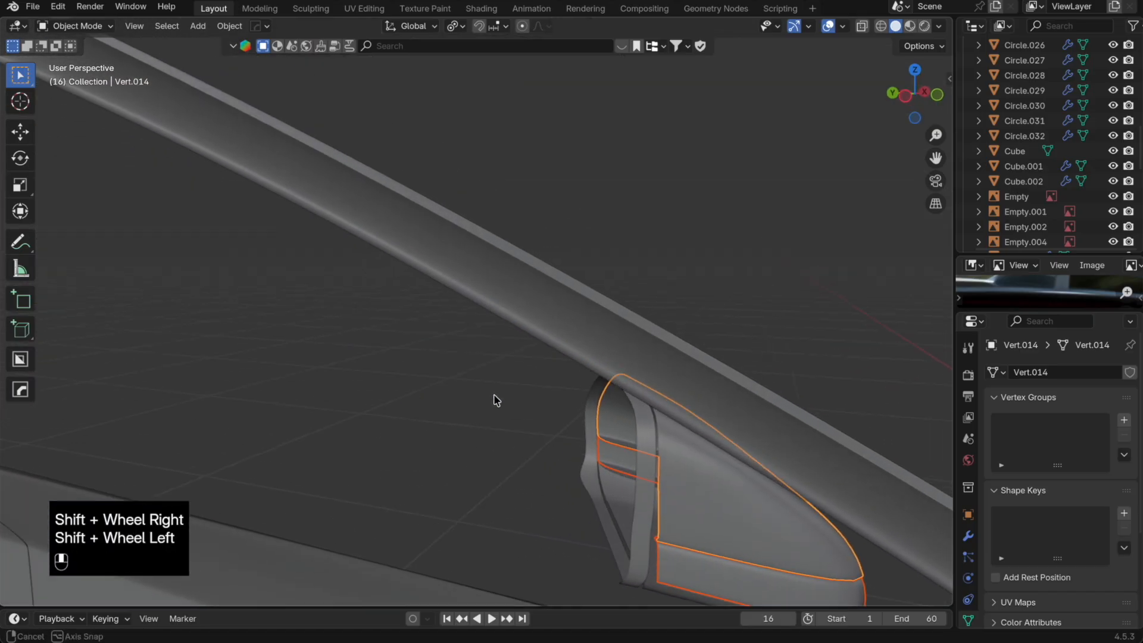
scroll(557, 442, "right", 5)
key("Tab")
key("alt+z")
key("g")
key("y")
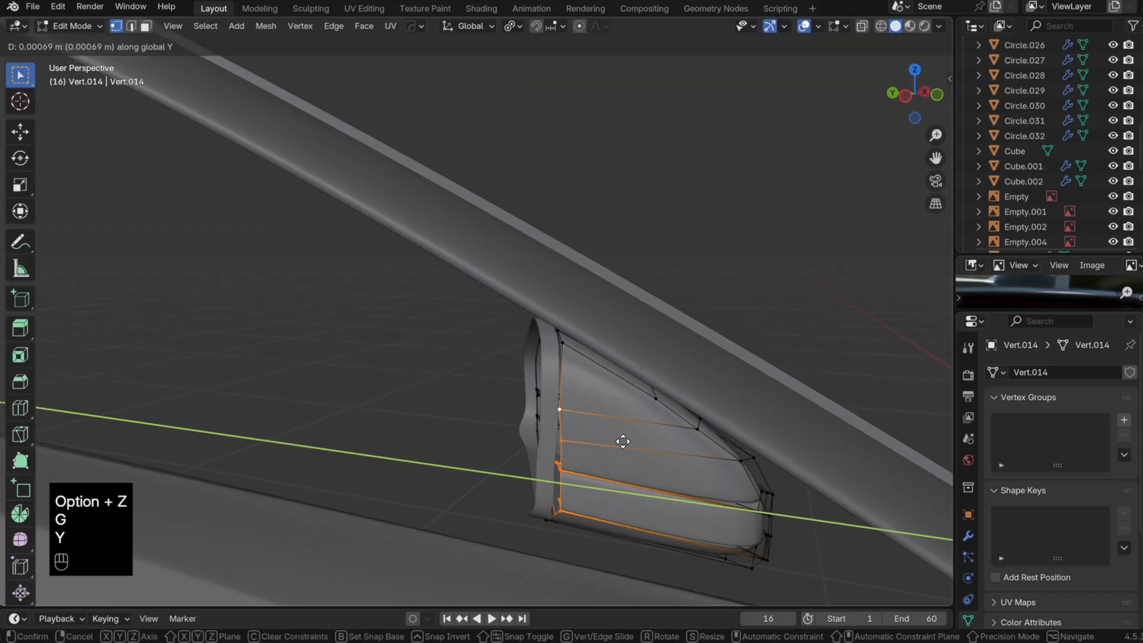
left_click(623, 441)
key("alt+z")
key("alt+z")
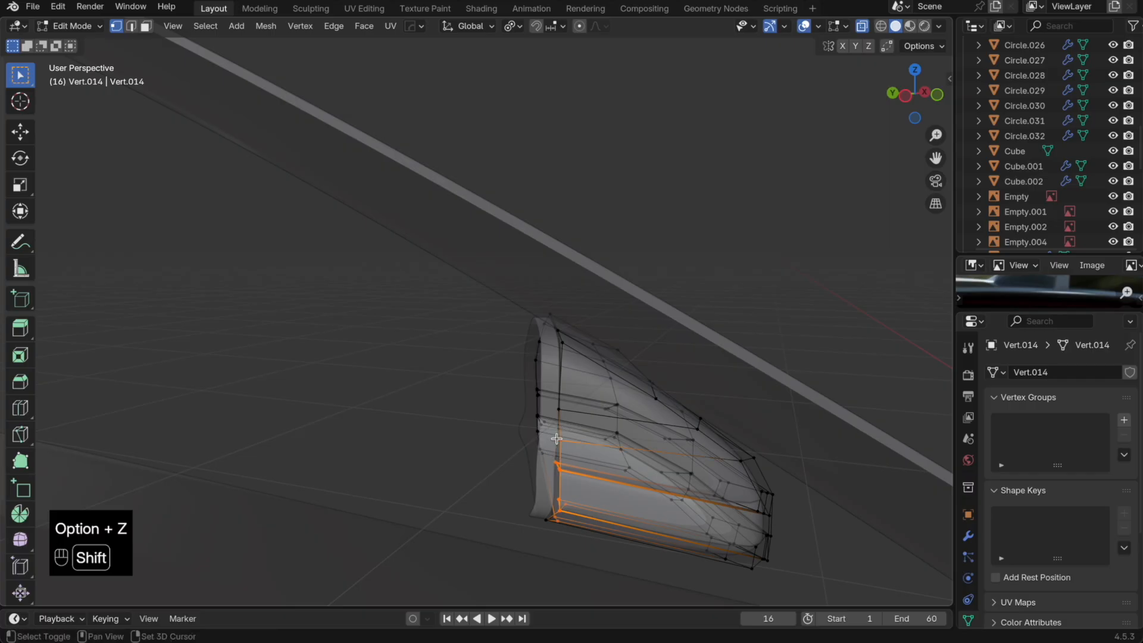
key("alt+z")
key("Tab")
Step: Extrude the rim band's front edge loop in place and scale it inward by 0.912
middle_click_drag(607, 467, 451, 451, "alt")
key("e")
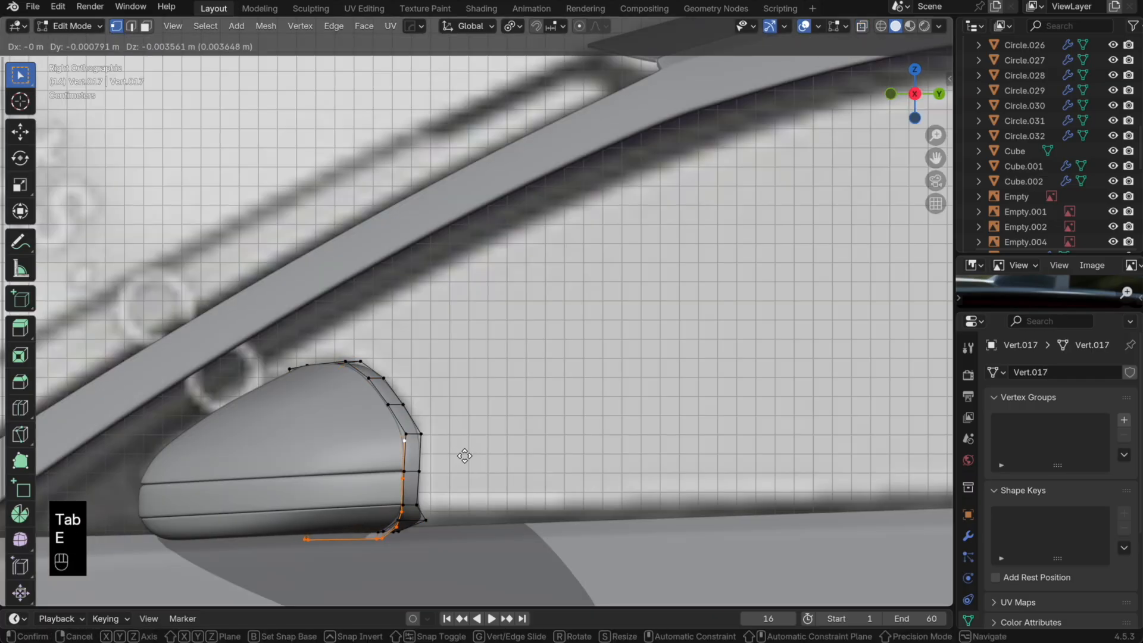
right_click(467, 450)
key("s")
left_click(461, 451)
key("alt+z")
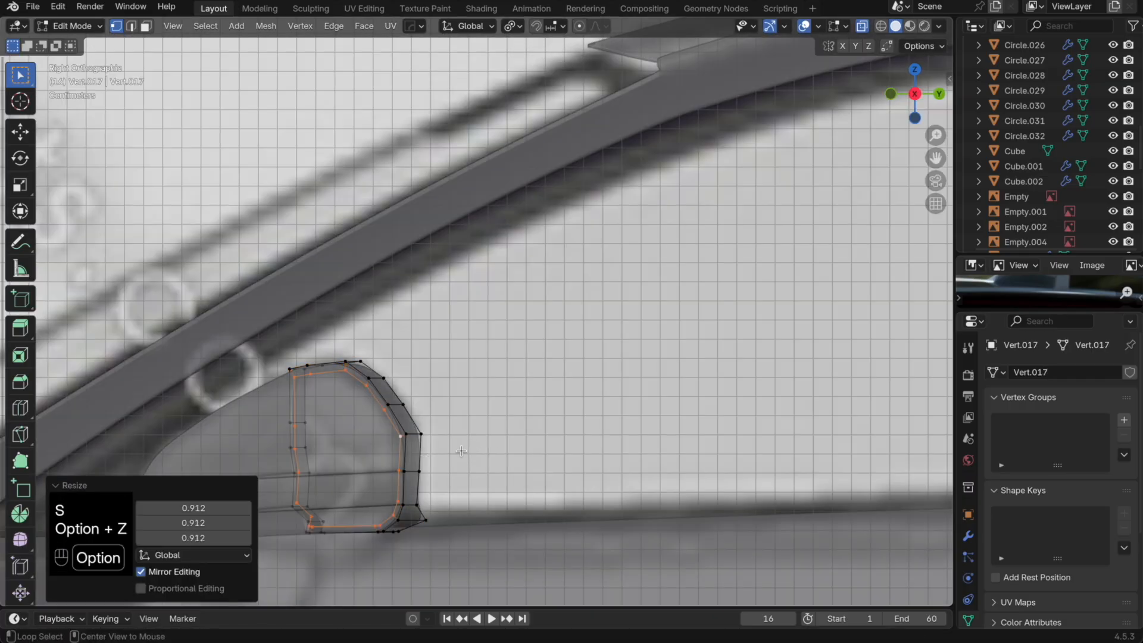
Step: Extrude the rim band's rear edge loop in place and scale it inward, finishing with a factor of 0.941
key("alt+z")
key("e")
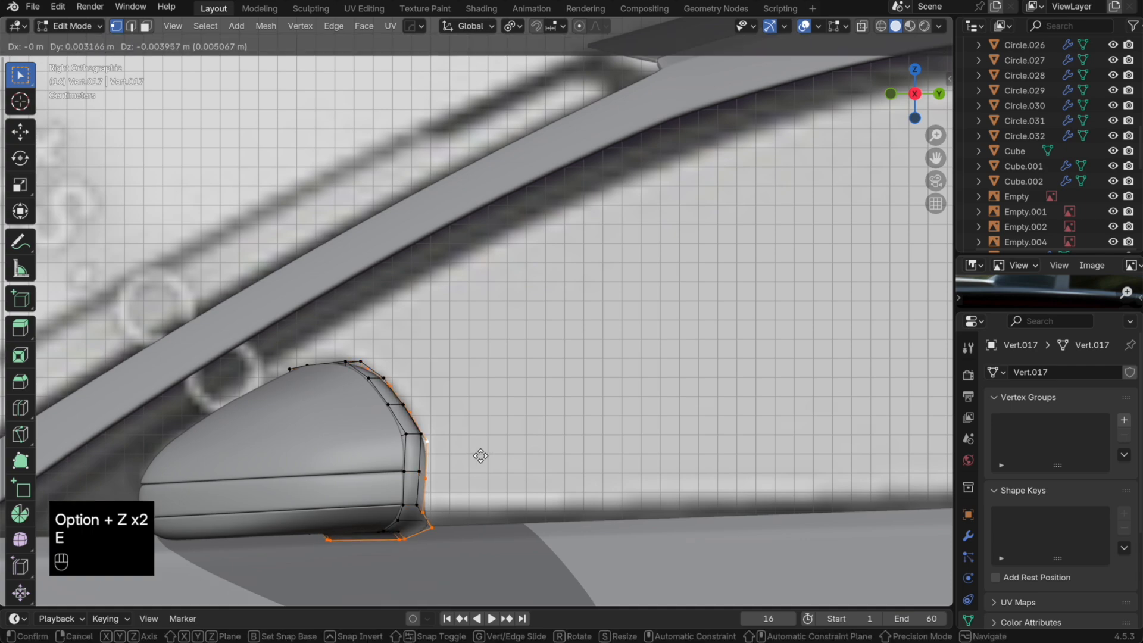
right_click(470, 459)
key("s")
left_click(463, 457)
middle_click_drag(462, 456, 645, 431)
key("alt+z")
key("s")
left_click(646, 435)
Step: Extrude the rim's inner edge loop about -0.0025 m along Y into the housing
key("e")
key("y")
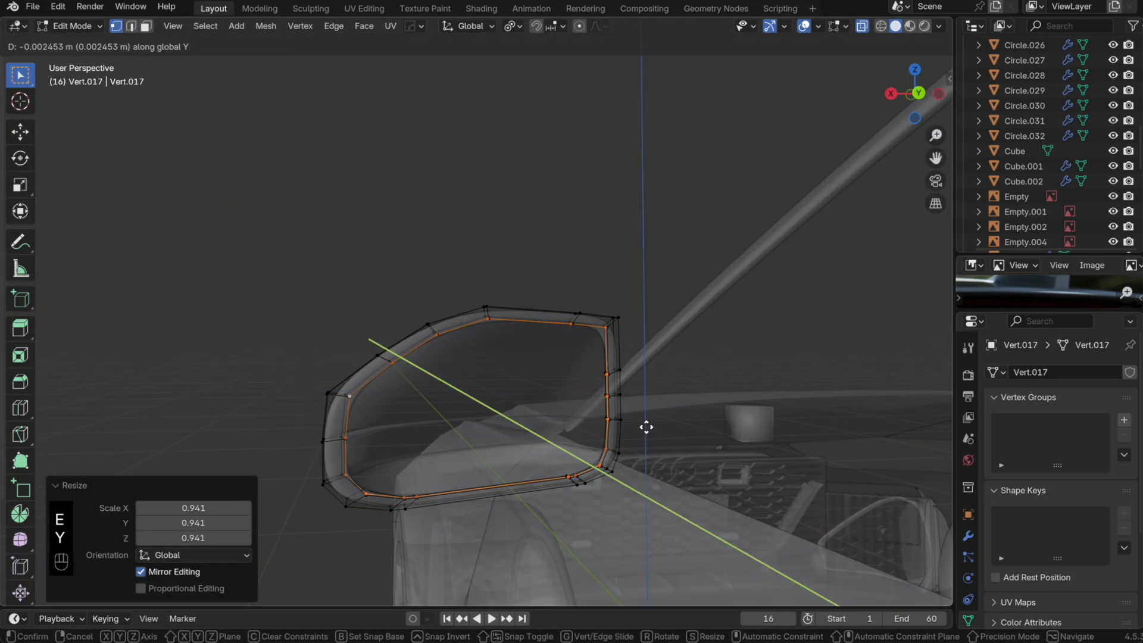
left_click(646, 423)
Step: Add a loop cut around the inner lip of the mirror rim
key("Tab")
key("alt+z")
key("Tab")
key("ctrl+r")
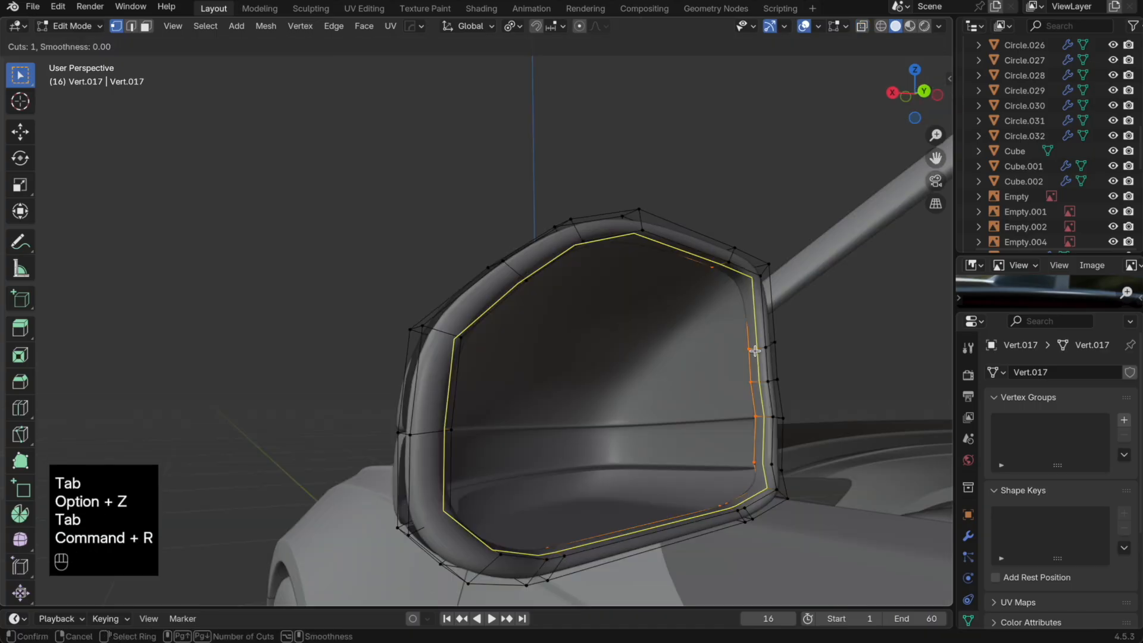
left_click(760, 365)
Step: Dissolve two cross edge loops on the lower inboard side of the mirror rim
key("x")
left_click(735, 382)
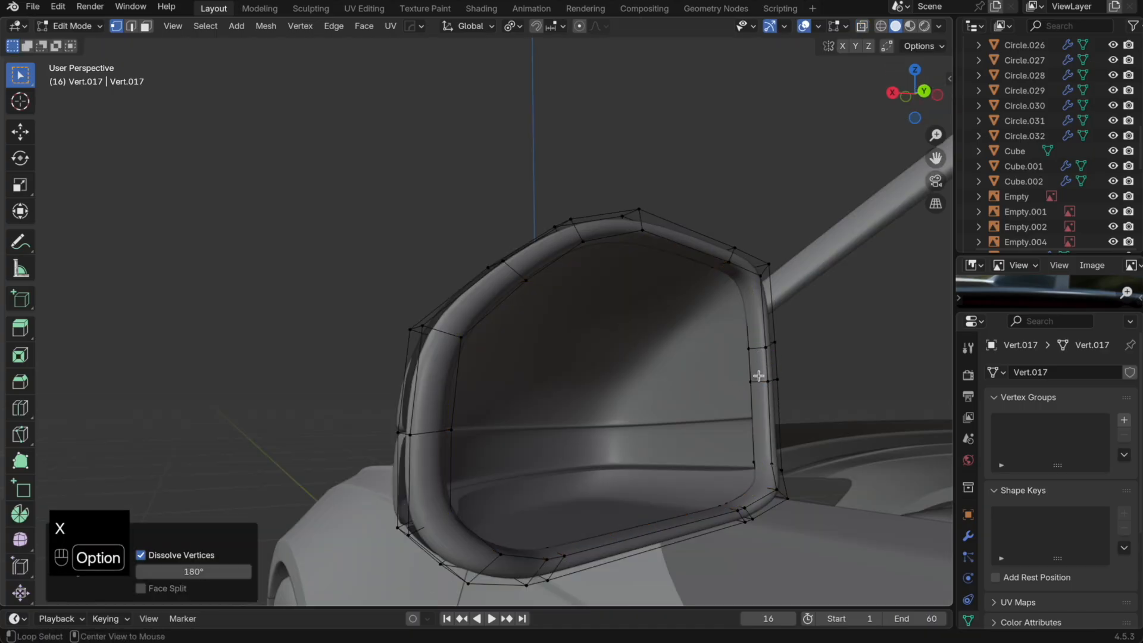
left_click(763, 455, "alt")
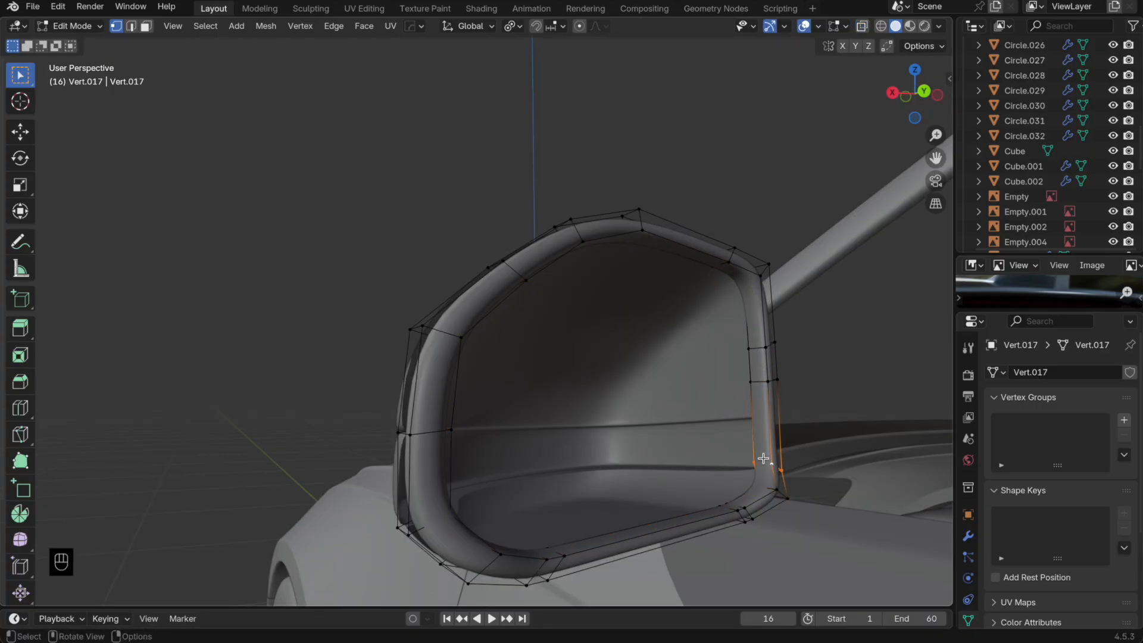
key("x")
left_click(767, 457)
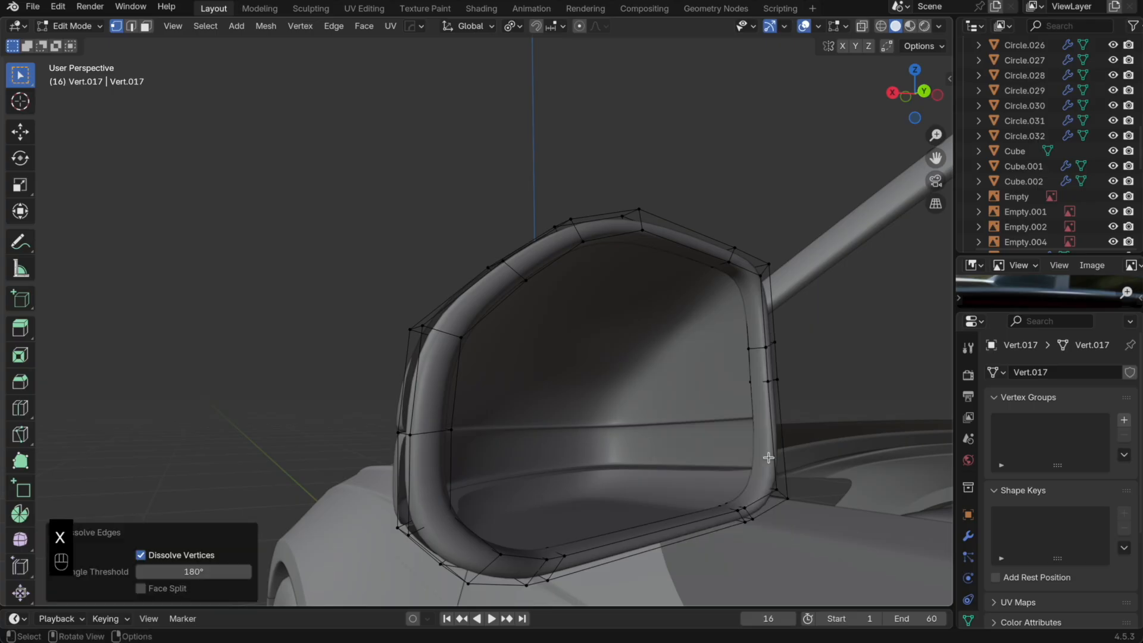
key("Tab")
middle_click_drag(833, 452, 691, 470)
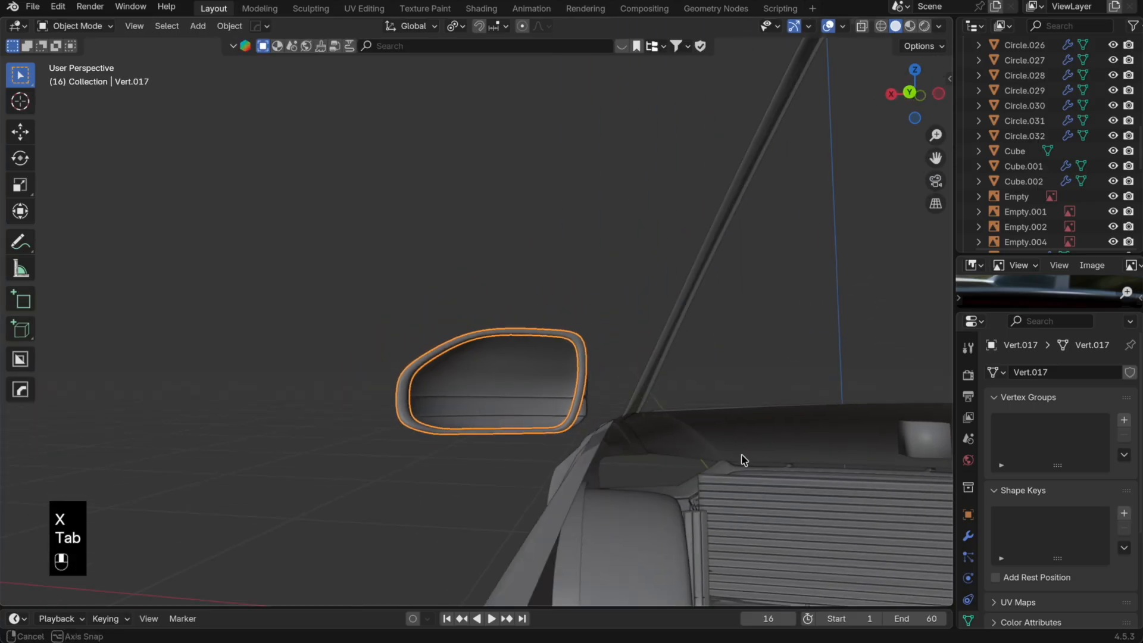
Step: Slide the cross edge loop on the mirror rim's inboard side by a factor of -0.220 and adjust its position along X
key("Tab")
key("alt+z")
key("alt+z")
key("g")
key("g")
left_click(643, 399)
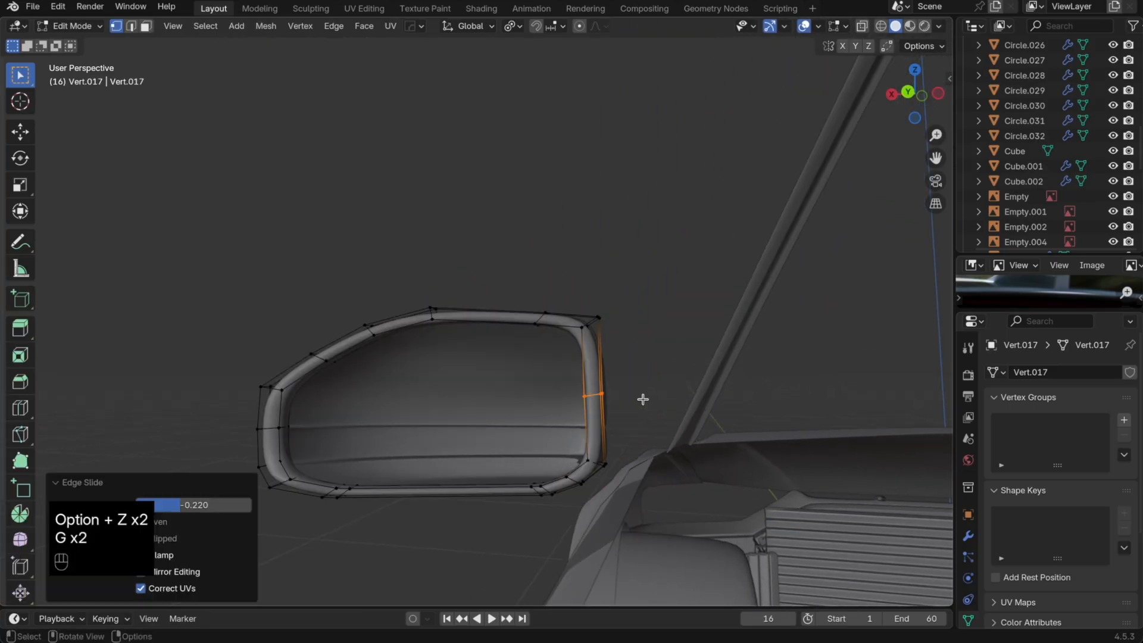
key("g")
key("x")
left_click(643, 398)
key("Tab")
middle_click_drag(617, 423, 587, 480)
Step: Dissolve the cross edge loop on the underside of the mirror rim near its lower inboard corner
key("Tab")
left_click(521, 511, "alt")
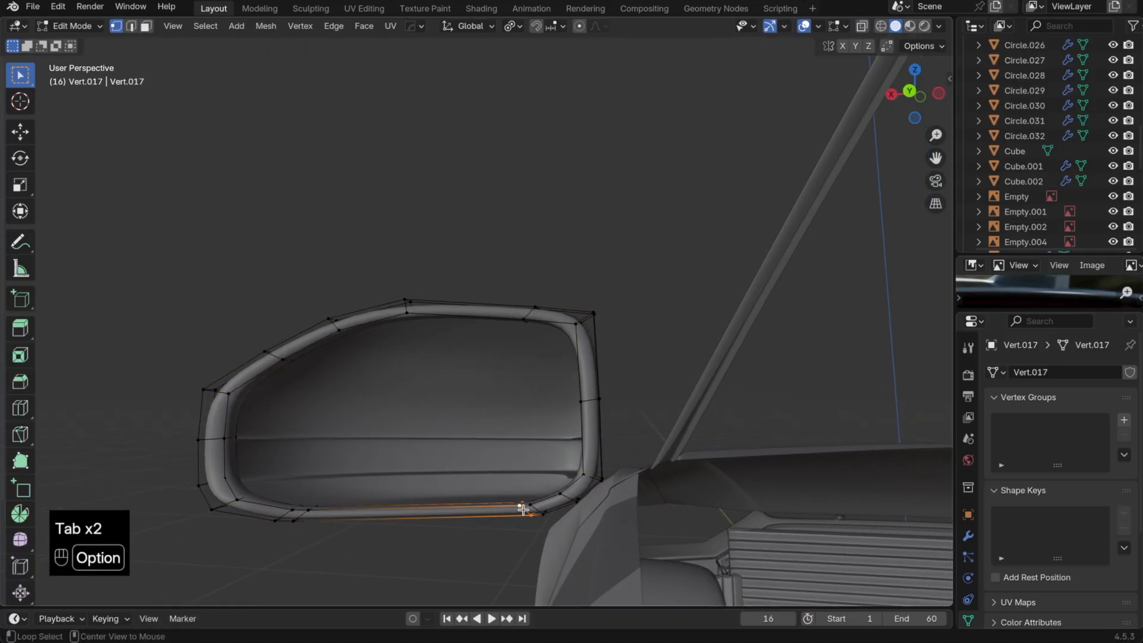
key("x")
left_click(522, 510)
key("Tab")
key("Tab")
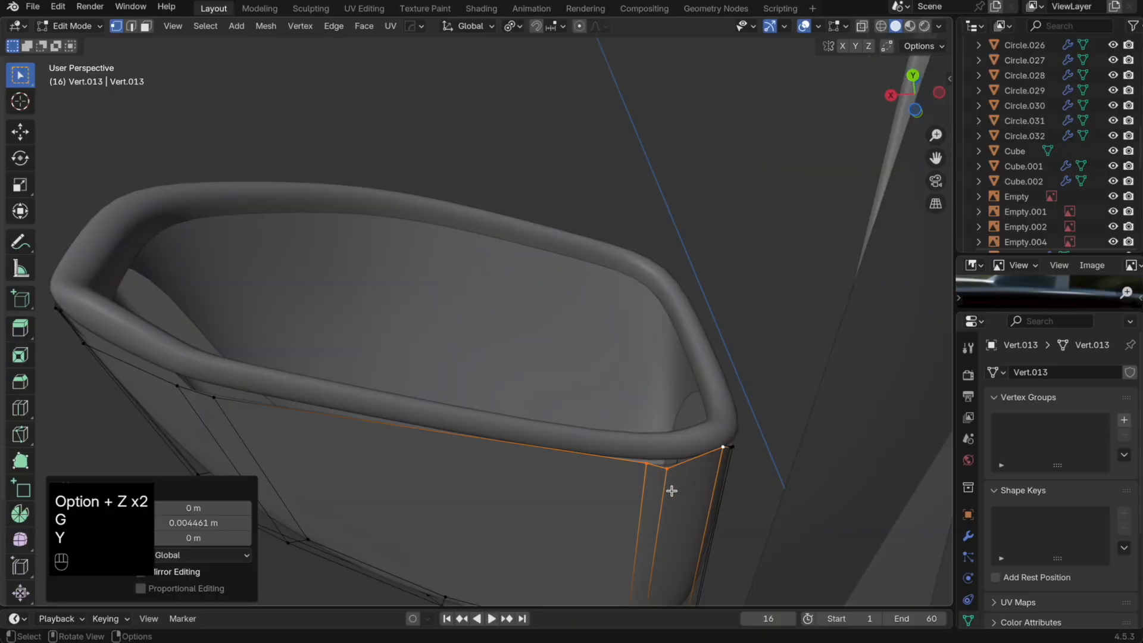
Step: Move the vertices at the inboard end of the underside part's rear edge along Y to fit the rim
left_click(671, 477)
key("g")
key("y")
left_click(644, 468)
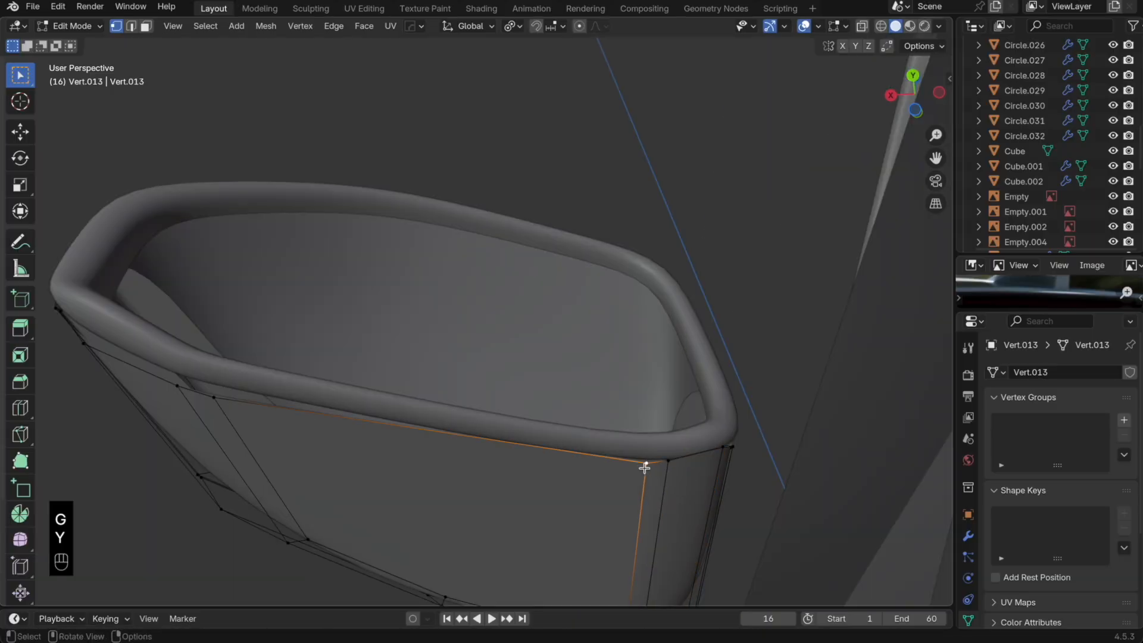
key("g")
key("y")
left_click(649, 464)
key("Tab")
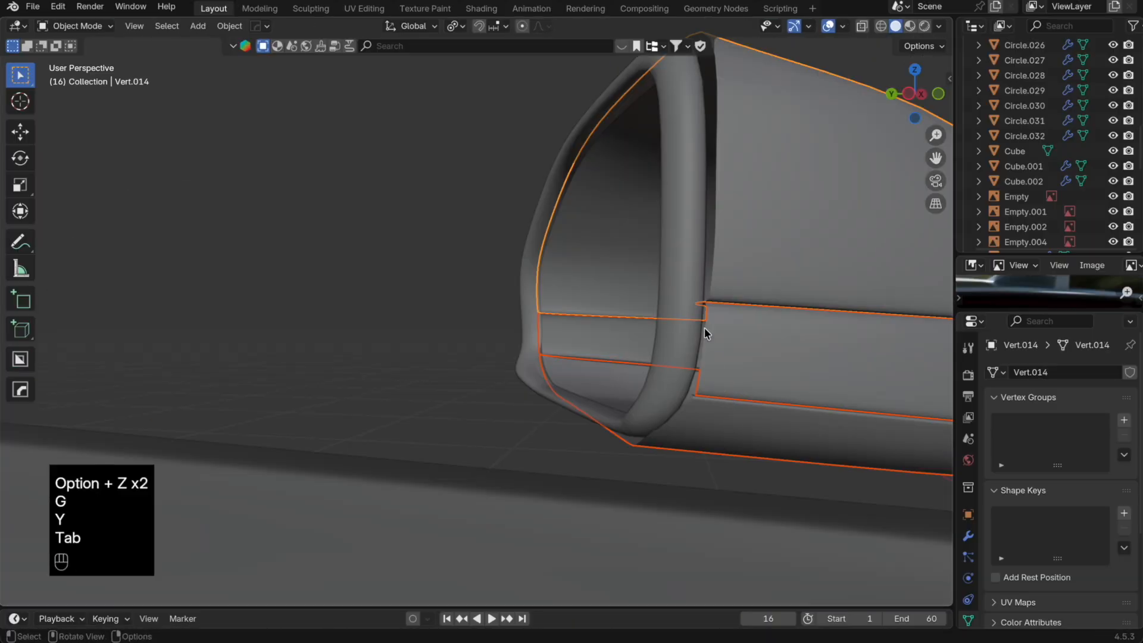
Step: Add a loop cut close to the rim's outer front edge with an edge slide of about 0.65
middle_click_drag(705, 328, 723, 335)
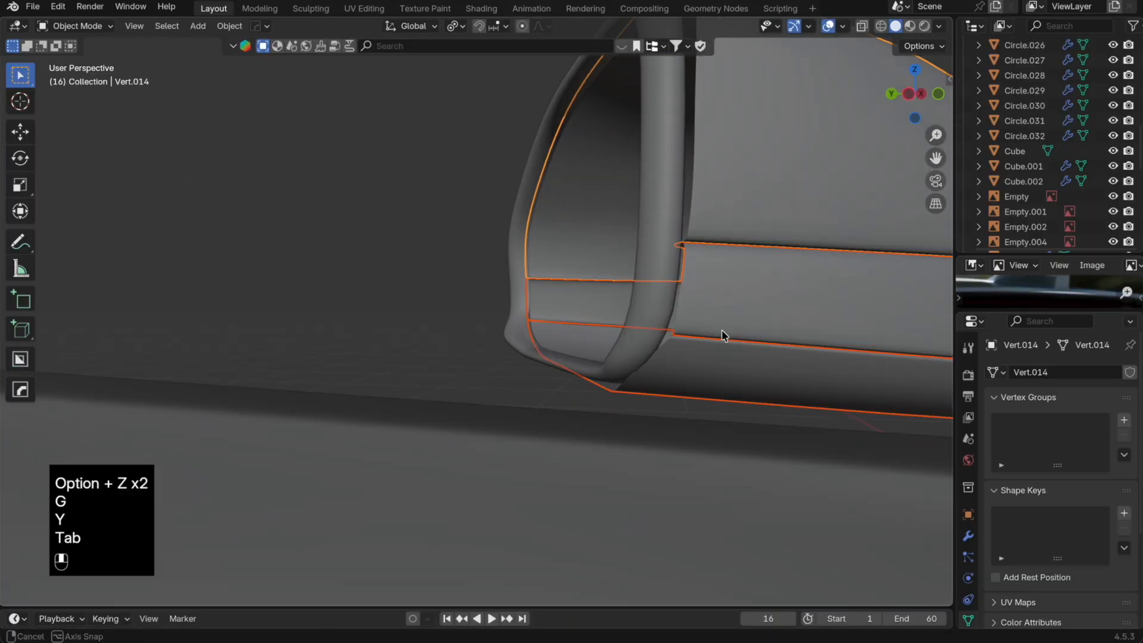
scroll(722, 335, "up", 5)
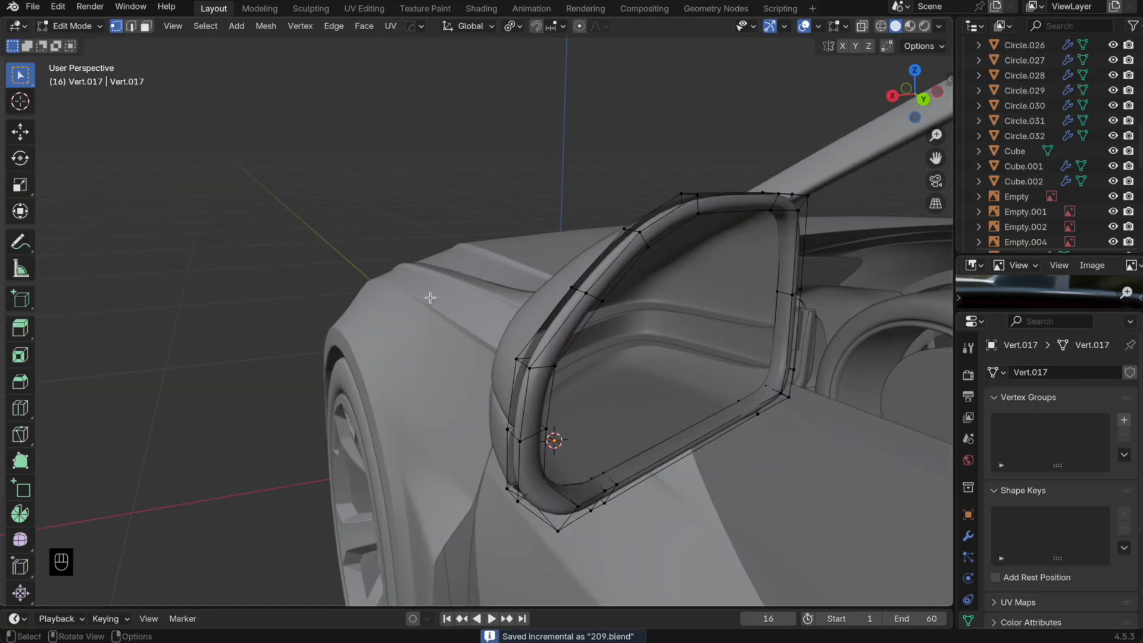
key("super+r")
left_click(582, 292)
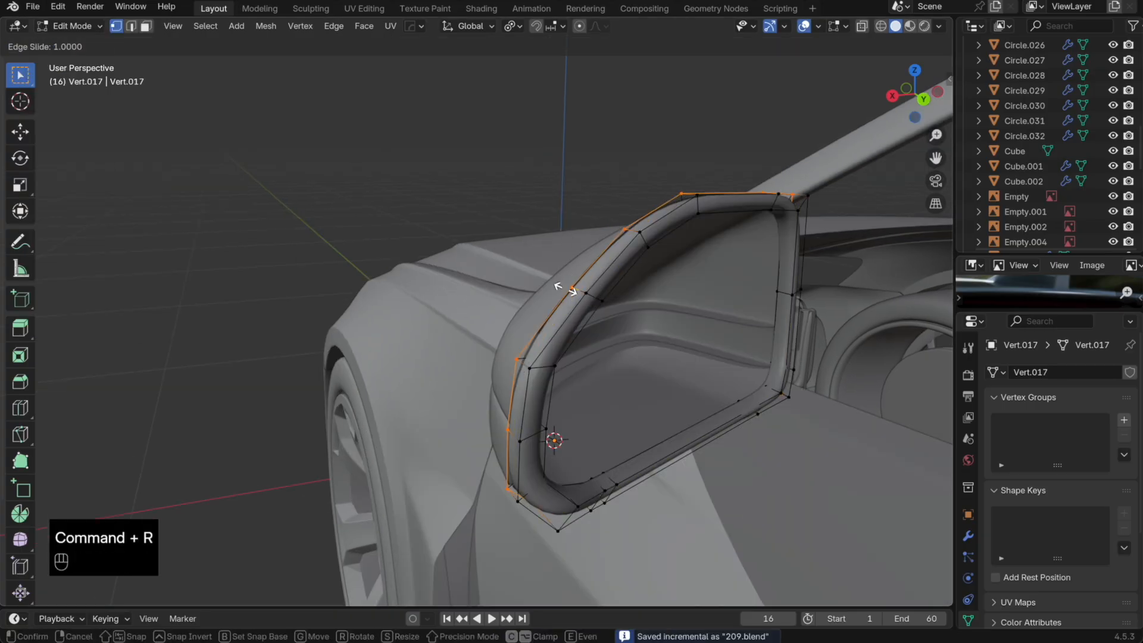
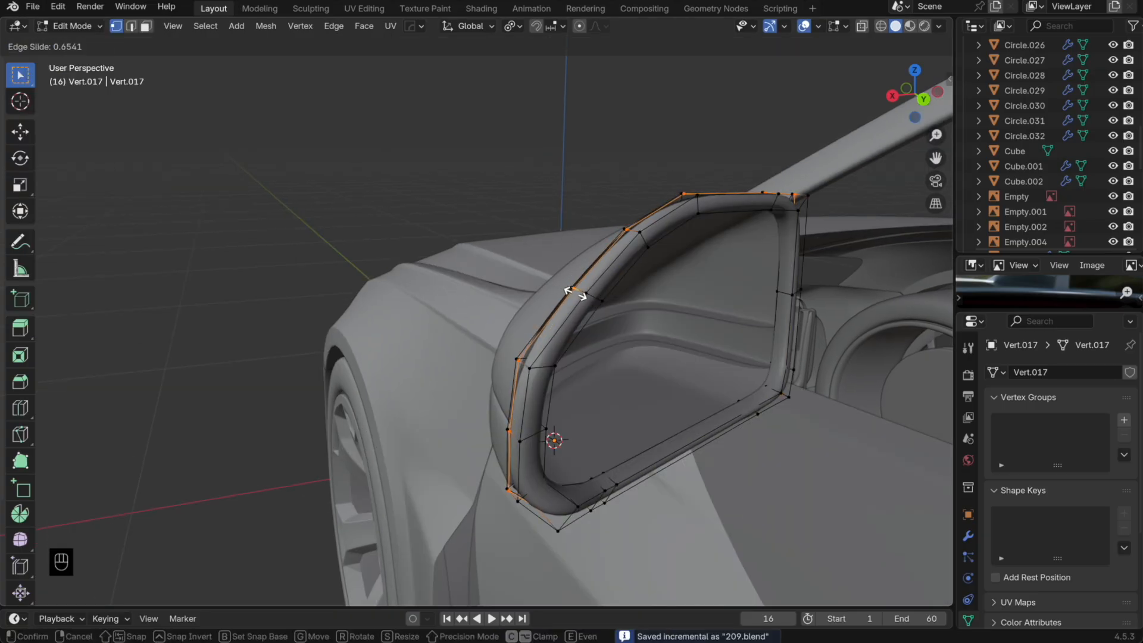
left_click(575, 292)
key("super+z")
key("super+z")
key("super+z")
key("super+z")
Step: Add a centred loop cut around the rim's rear face and another around its outer band
key("super+r")
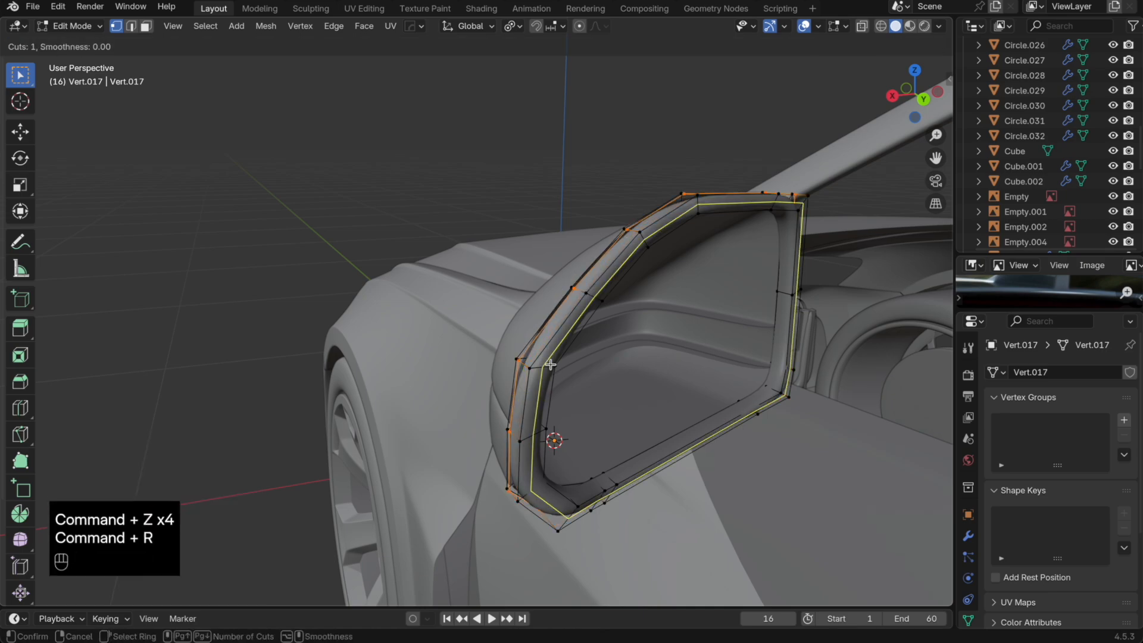
left_click(541, 365)
left_click(539, 366)
key("super+r")
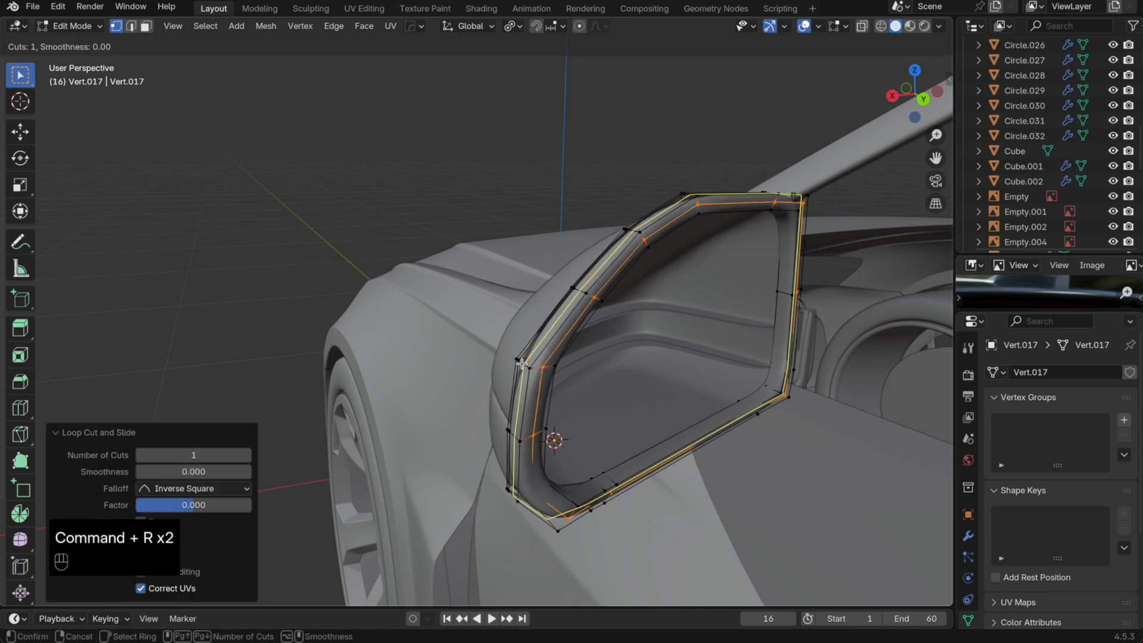
left_click(522, 363)
left_click(513, 358)
Step: Dissolve the cross edges beside the rim's lower outboard corner
key("Tab")
mouse_move(578, 345)
middle_mouse_down()
mouse_move(592, 329)
mouse_move(572, 325)
middle_mouse_up()
key("Tab")
key("x")
left_click(582, 357)
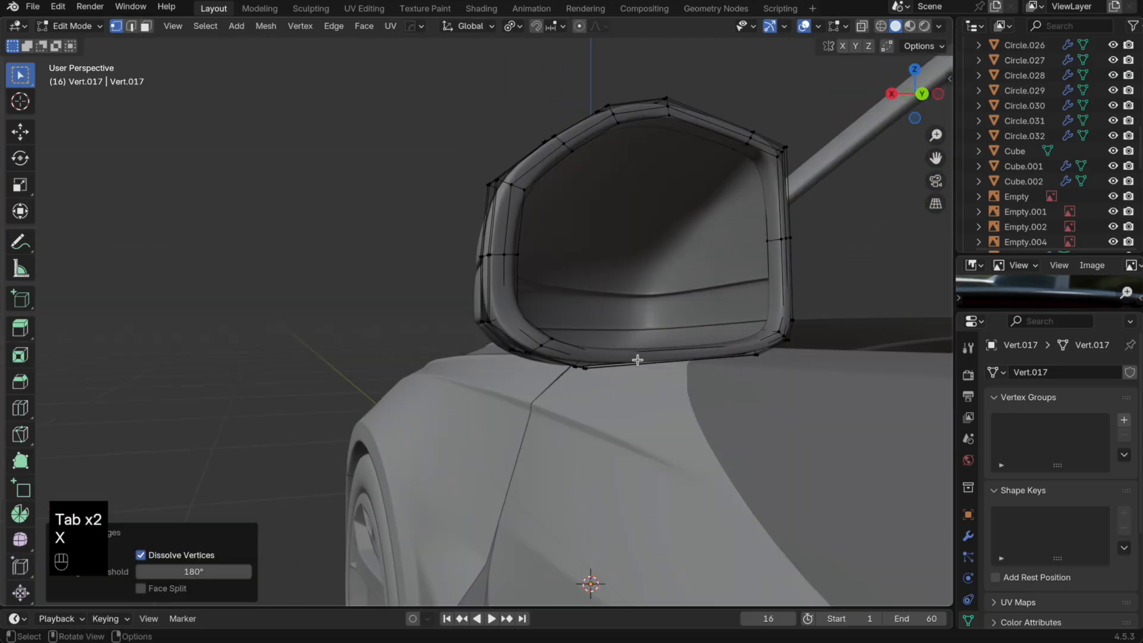
key("Tab")
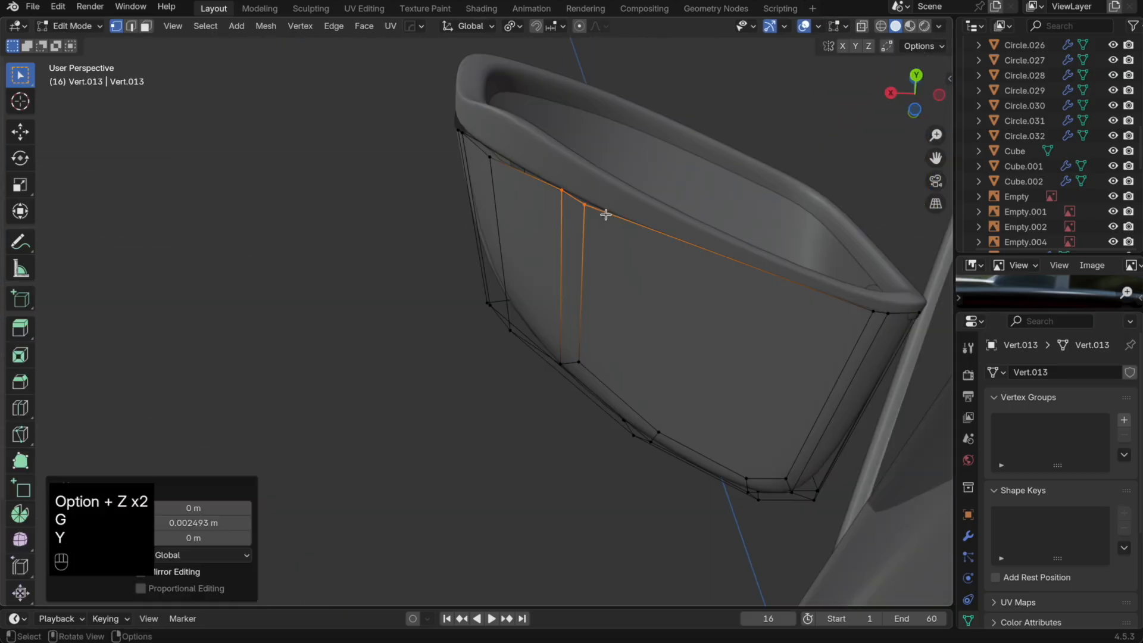
Step: Move the vertices on the outboard half of the underside part's rear edge along Y to follow the rim
left_click(598, 215)
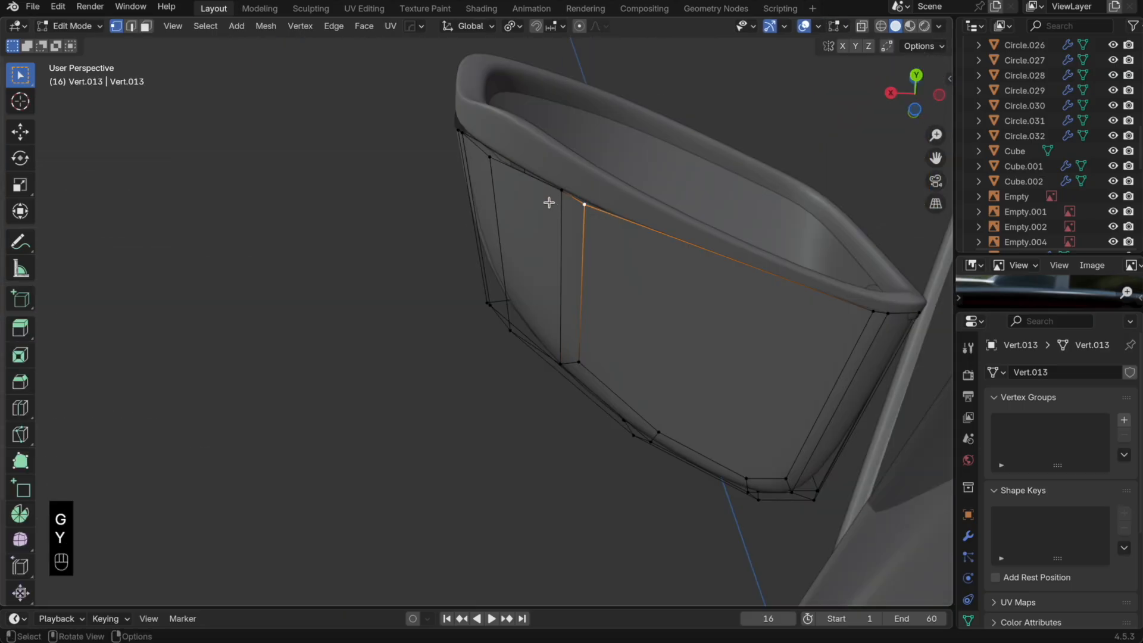
left_click(505, 175)
key("g")
key("y")
left_click(528, 181)
key("Tab")
Step: Shift the outboard corner of the underside part's rear edge along Y to fit it against the rim
middle_click_drag(533, 193, 534, 224)
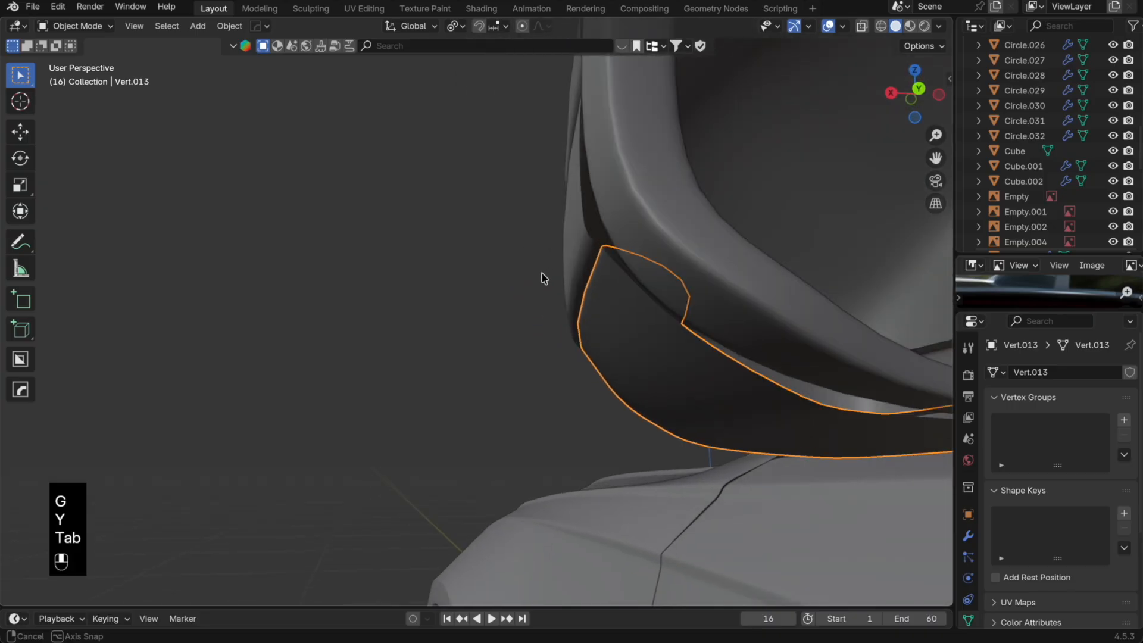
key("alt+z")
key("g")
key("y")
left_click(596, 322)
key("Tab")
middle_click_drag(596, 322, 592, 319)
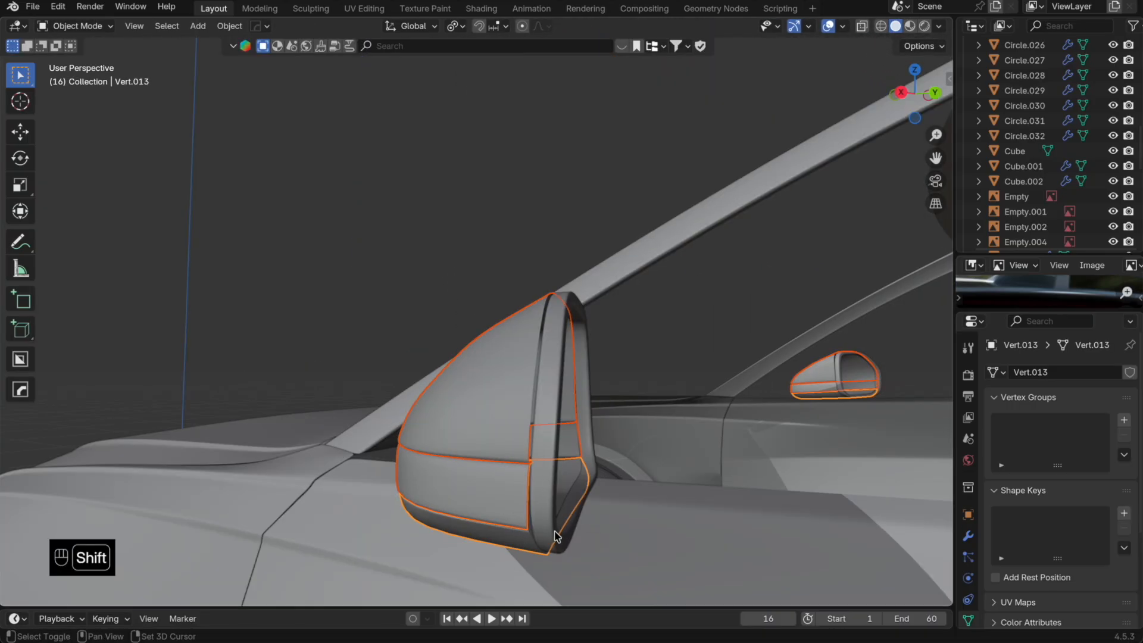
Step: Join the mirror's cap, strip and underside into one object and select all their rear edge loops
key("Tab")
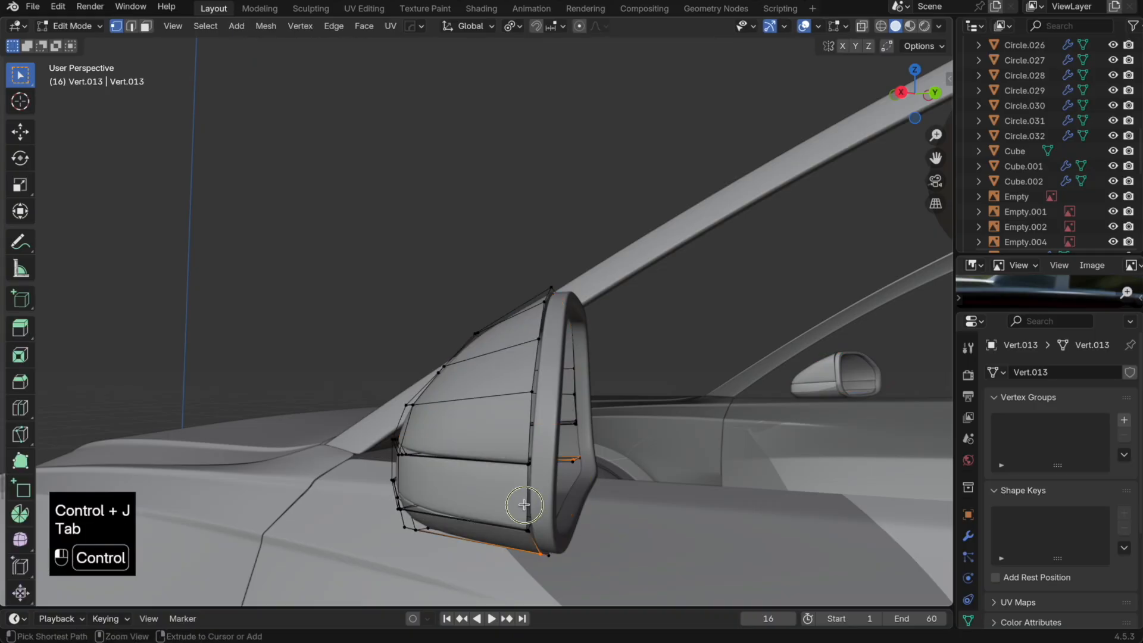
key("Tab")
key("Tab")
left_click(526, 499, "alt+shift")
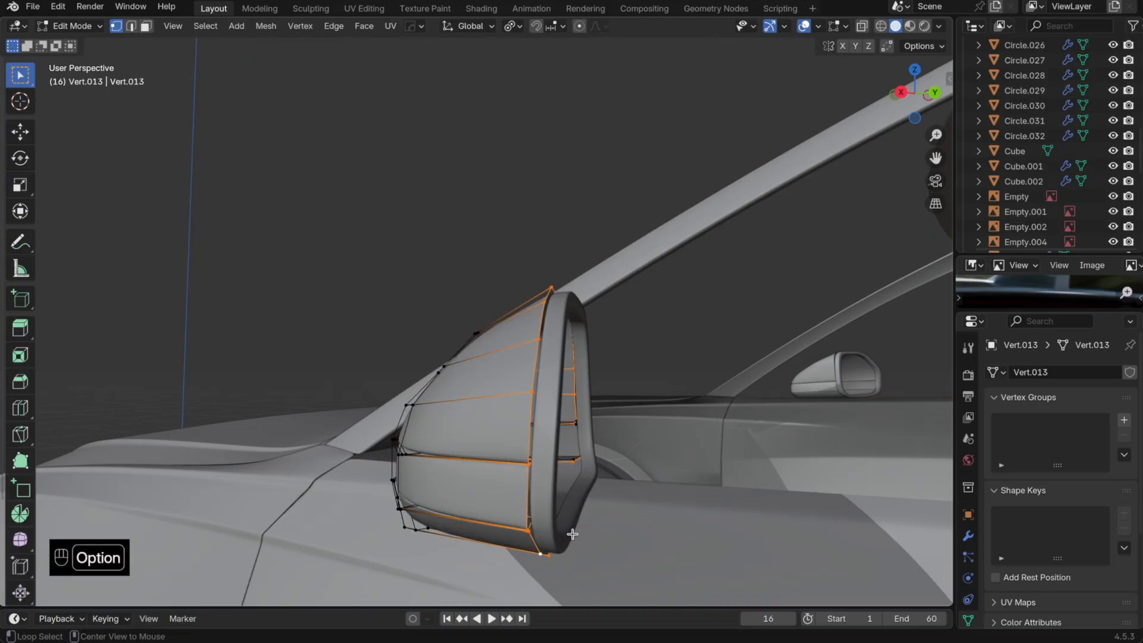
key("alt+z")
key("alt+z")
Step: Try to extrude the housing's rear edge loops in place and scale them inward, and undo the attempt
middle_click_drag(601, 449, 610, 474)
middle_click_drag(611, 474, 594, 455, "shift")
key("e")
right_click(650, 475)
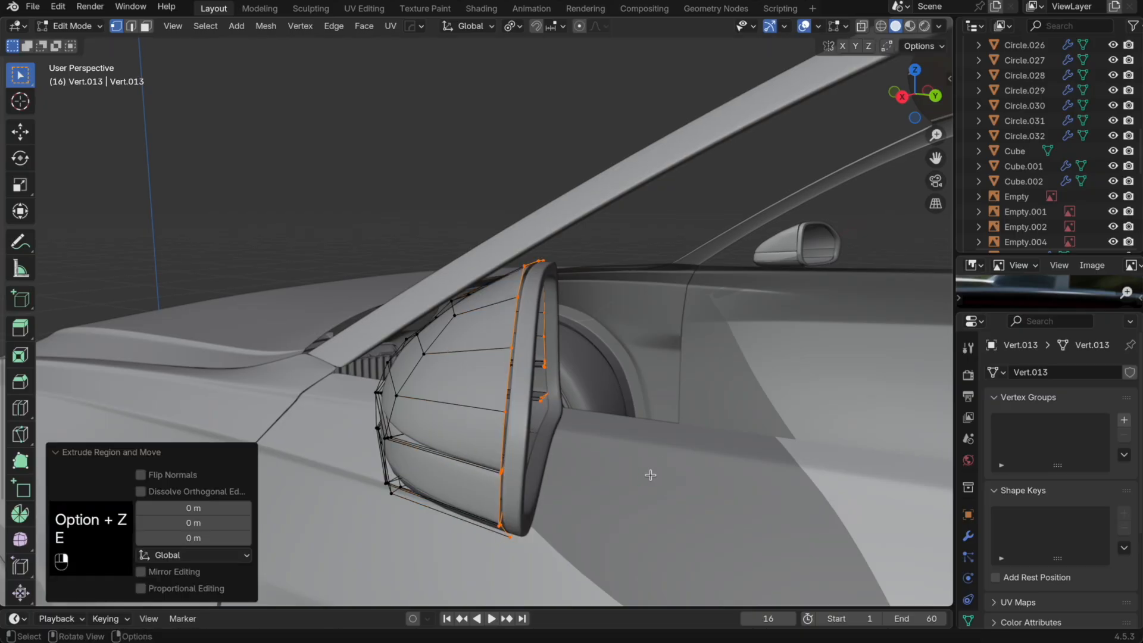
key("s")
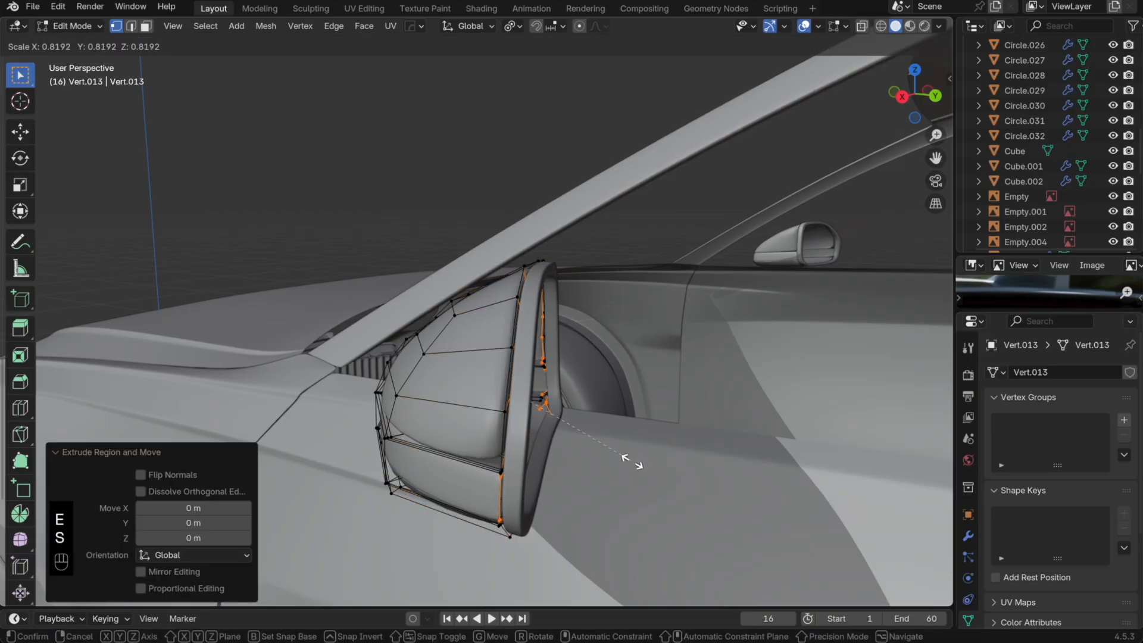
key("y")
left_click(633, 460)
key("g")
key("x")
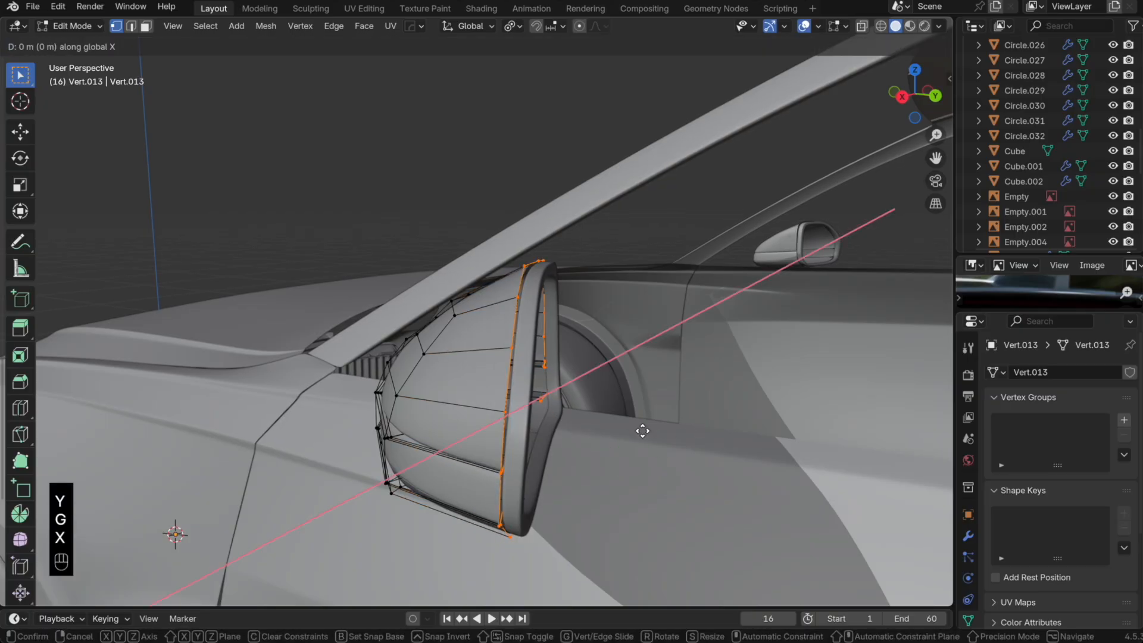
key("super+z")
key("super+z")
Step: Extrude the housing's rear edge loops along Y into the rim and scale the new edges inward
key("e")
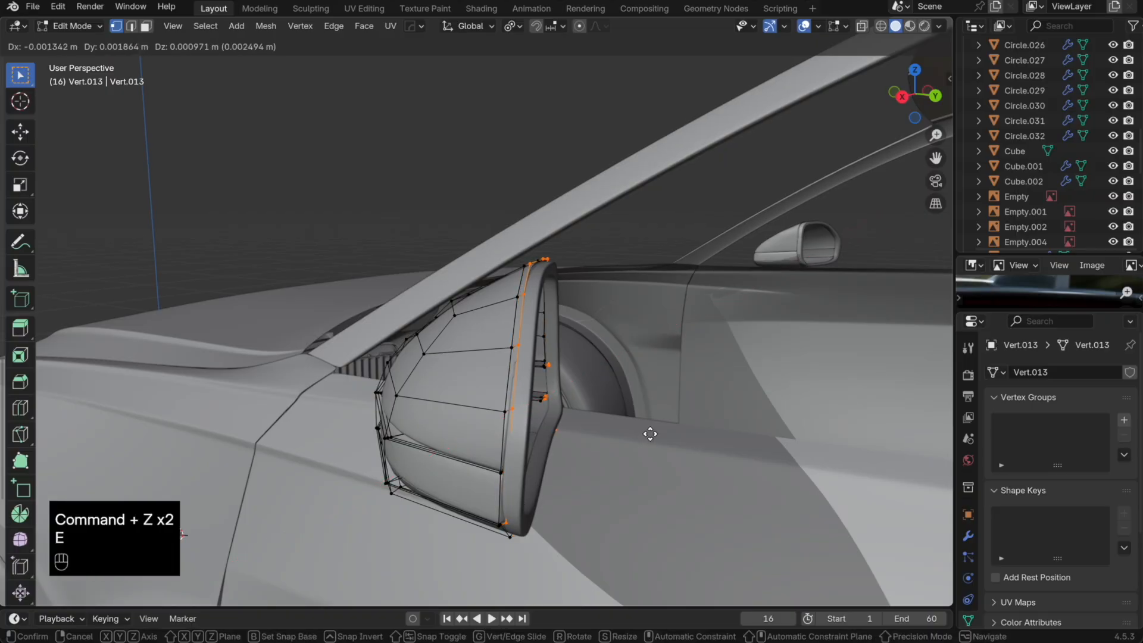
key("y")
left_click(649, 434)
key("s")
left_click(627, 433)
key("Tab")
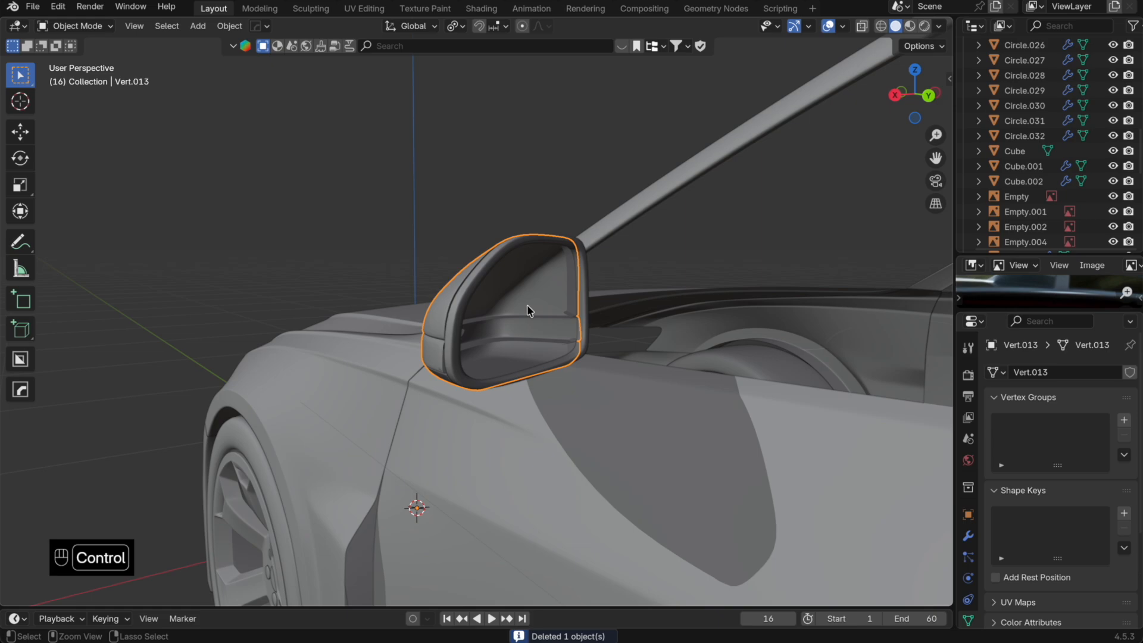
Step: Snap the 3D cursor and add a plane at the world origin
key("shift+s")
left_click(539, 397)
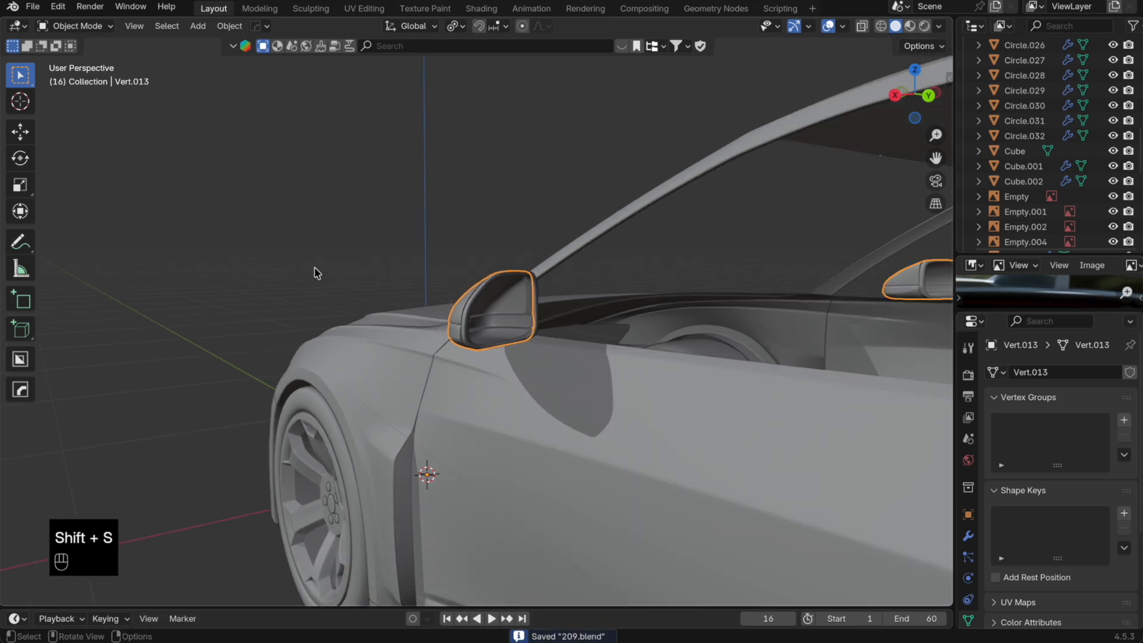
left_click(317, 273)
key("shift+a")
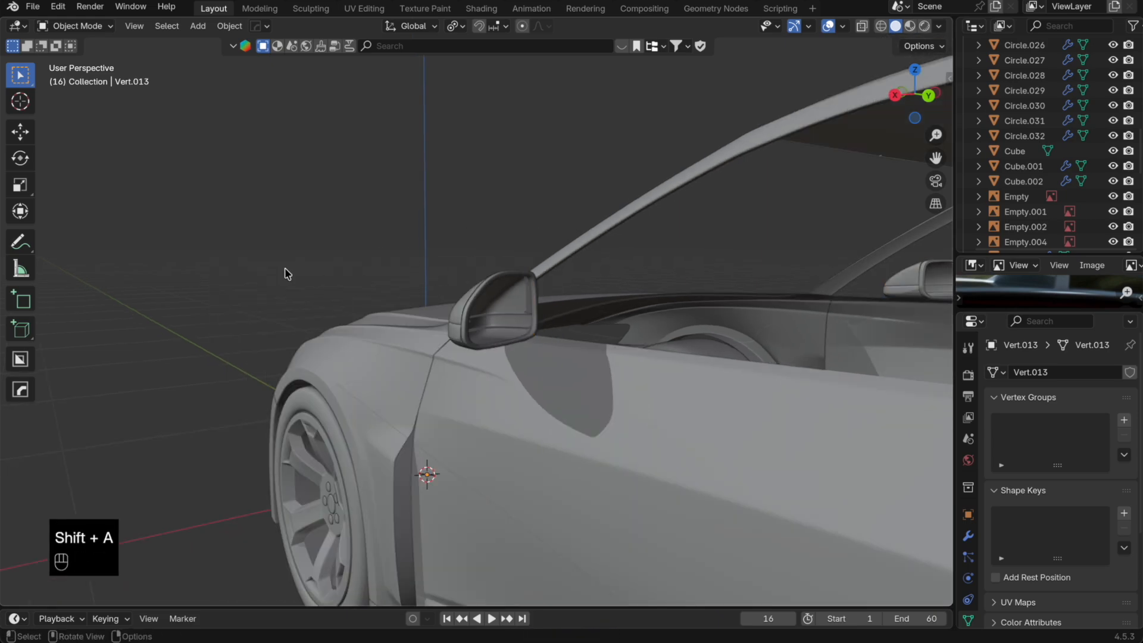
key("shift+a")
left_click(370, 294)
Step: Rotate the plane's geometry 90° about X and scale it to 0.191
key("Tab")
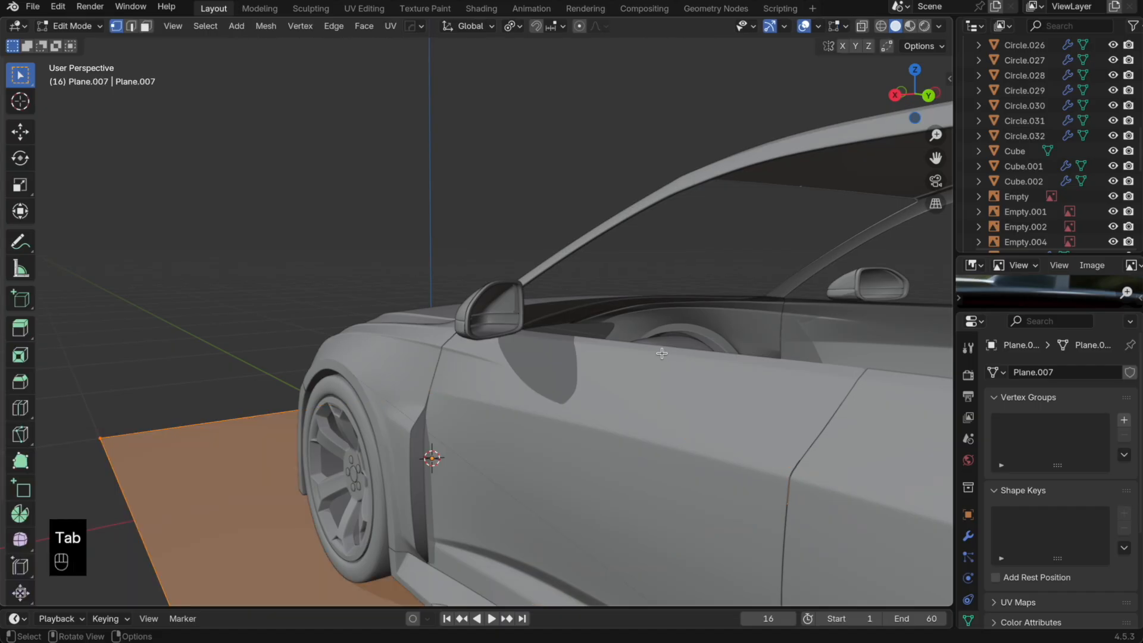
key("r")
key("x")
key("9")
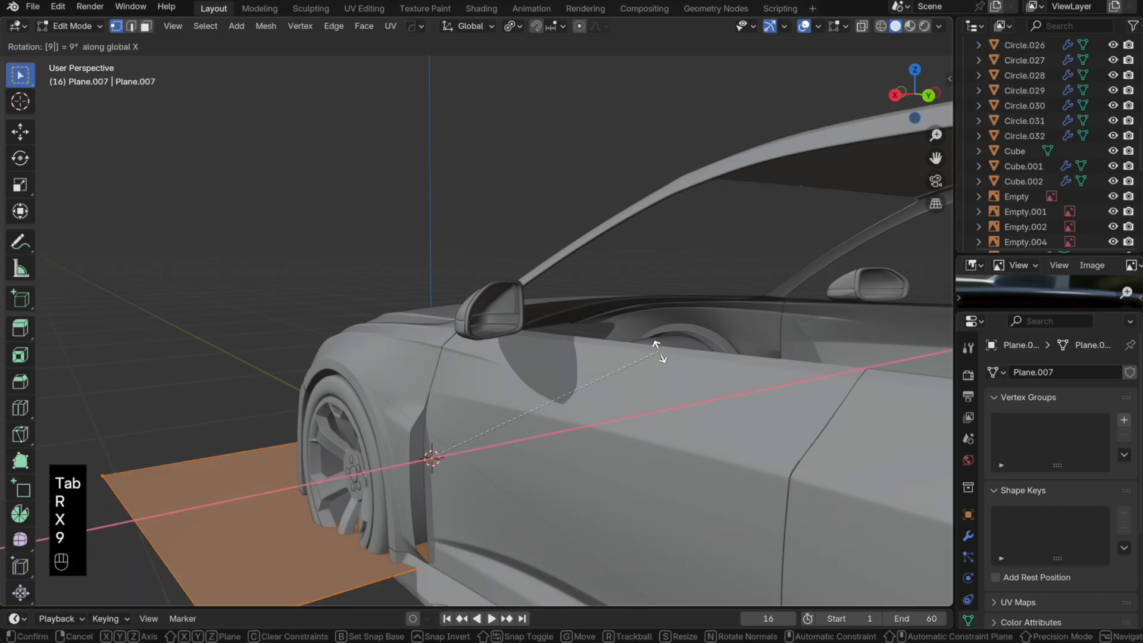
key("0")
left_click(660, 351)
key("s")
left_click(468, 340)
Step: Move the plane along Z, Y and X until it sits in the side mirror's rear opening
key("g")
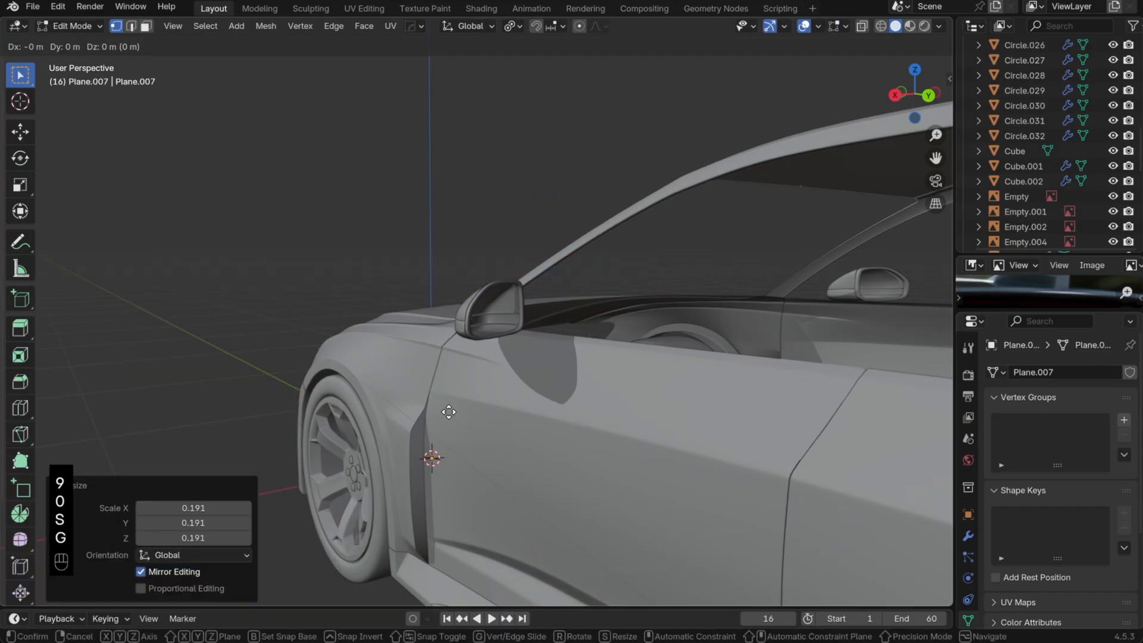
key("z")
left_click(468, 267)
key("g")
key("y")
left_click(691, 265)
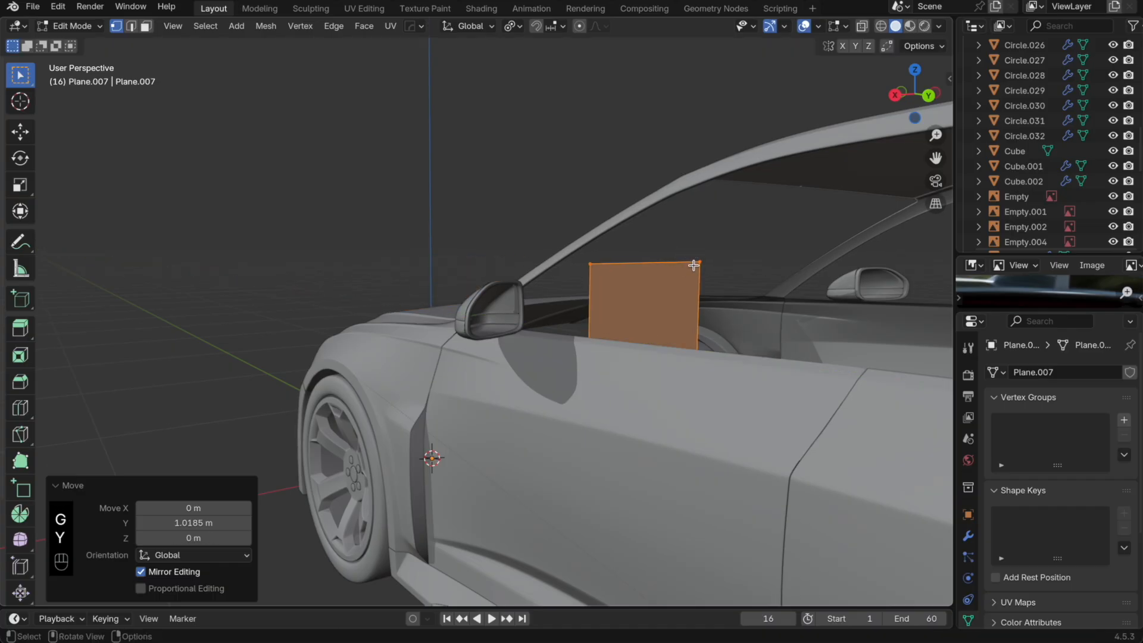
key("g")
key("y")
left_click(639, 358)
key("z")
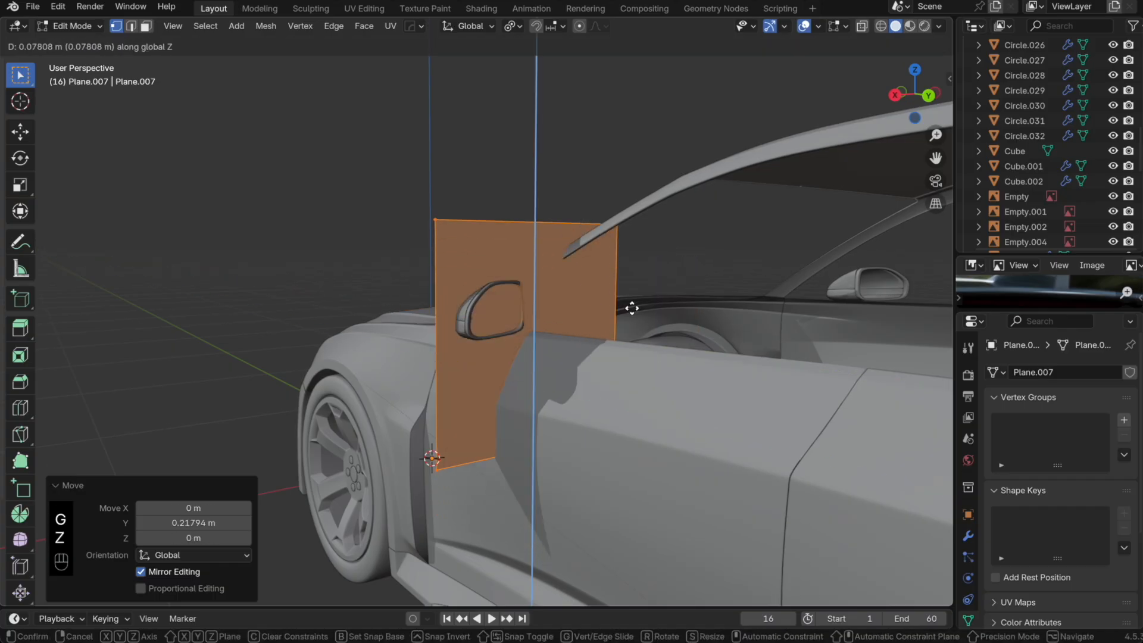
middle_click_drag(536, 309, 590, 311)
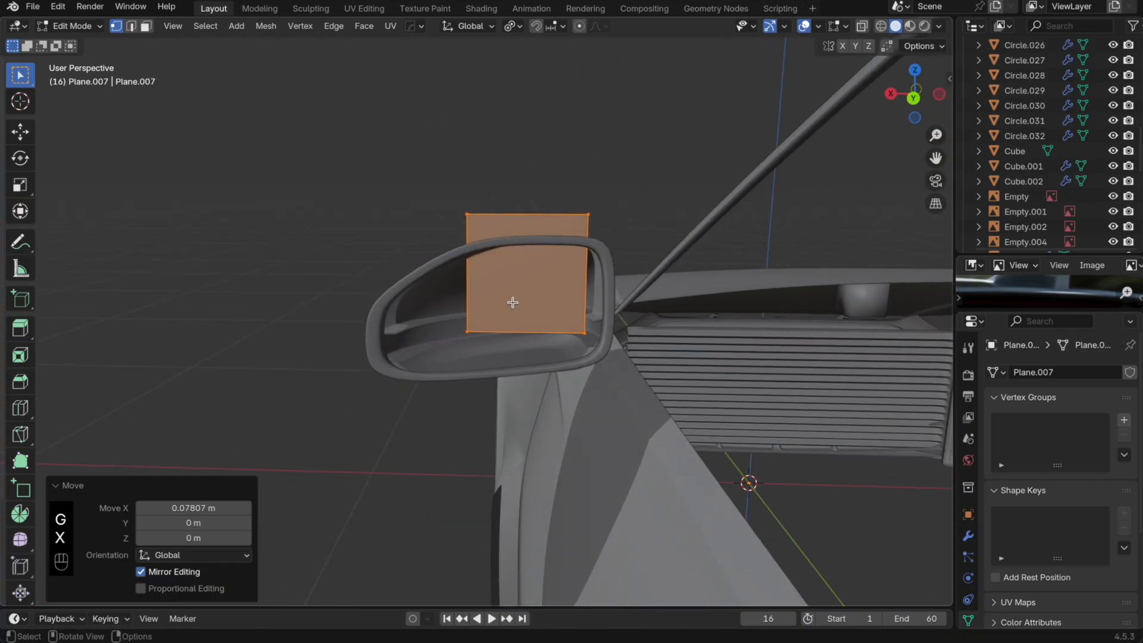
Step: Scale the plane by 0.840 along Z and widen it along X to span the mirror opening
key("super+z")
key("s")
key("z")
left_click(595, 291)
key("s")
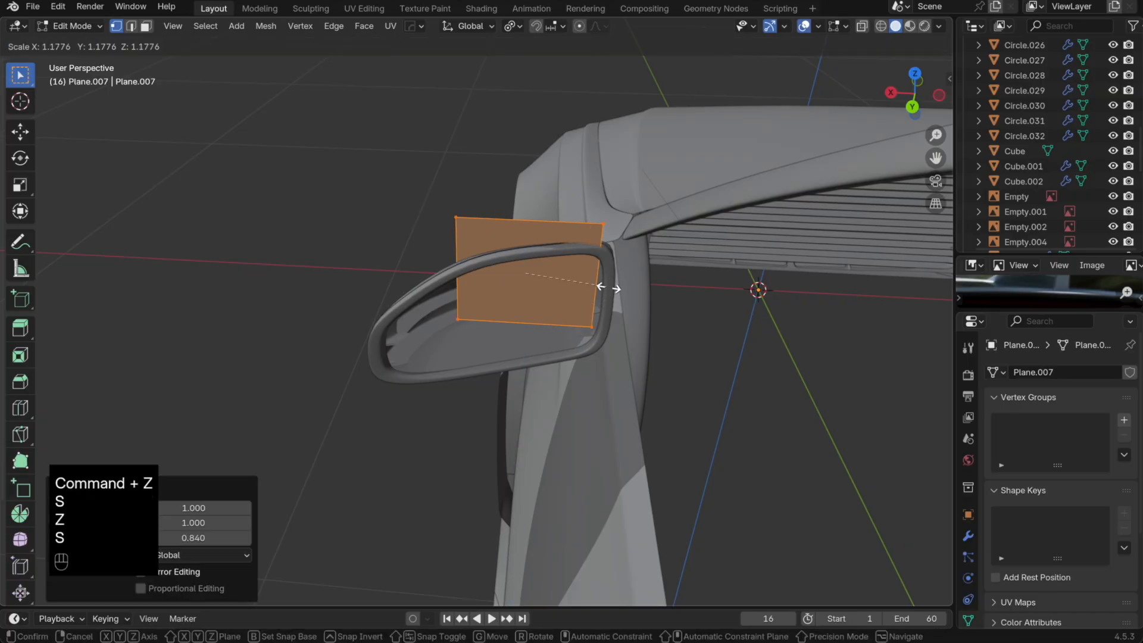
key("x")
left_click(646, 262)
middle_click_drag(646, 262, 605, 298)
Step: Move the plane about -0.0193 m along Z and scale it by 1.317 along Z to cover the opening's height
key("g")
key("z")
left_click(605, 298)
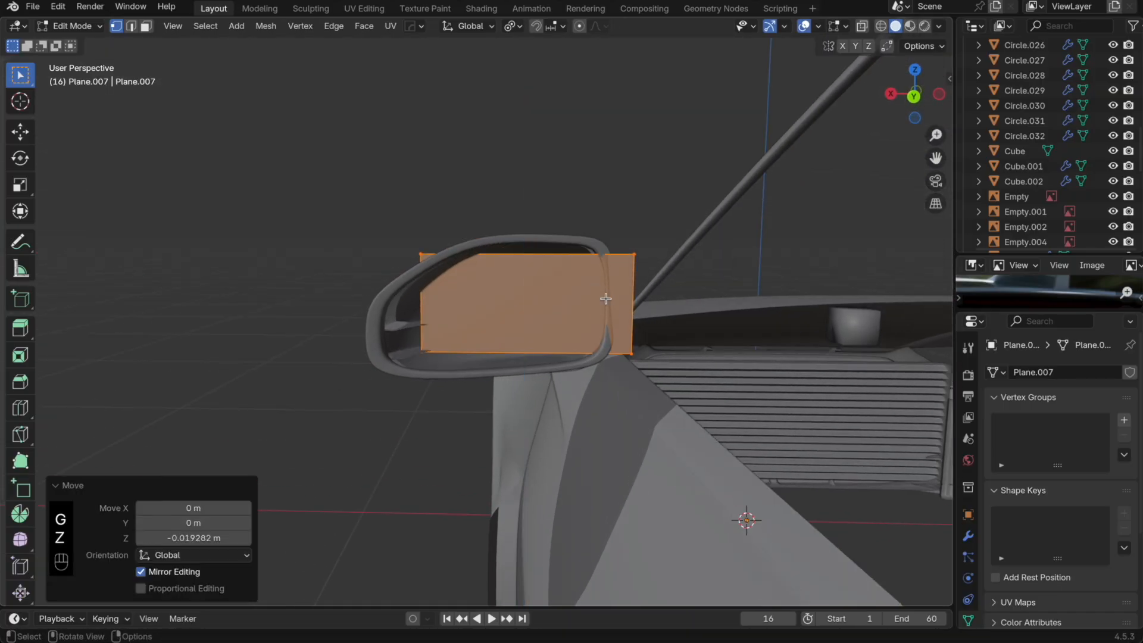
key("s")
key("z")
left_click(630, 294)
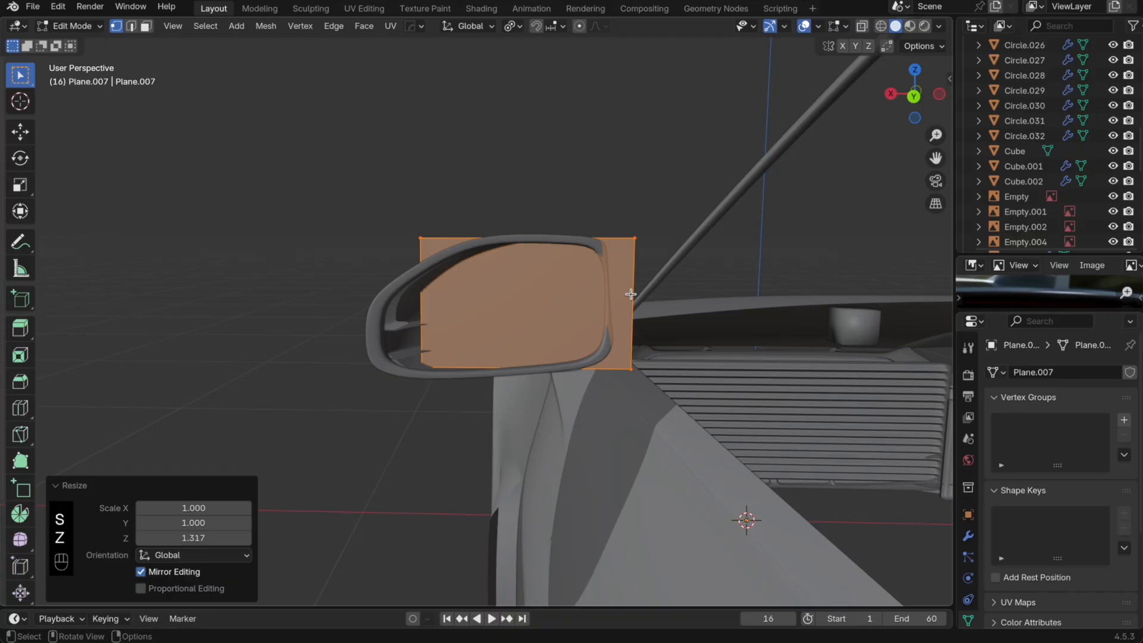
Step: Scale the glass plane by 1.041 along X and rotate it about Z to match the mirror opening's angle
middle_click_drag(631, 294, 667, 322)
key("s")
key("x")
left_click(679, 306)
key("s")
key("r")
key("z")
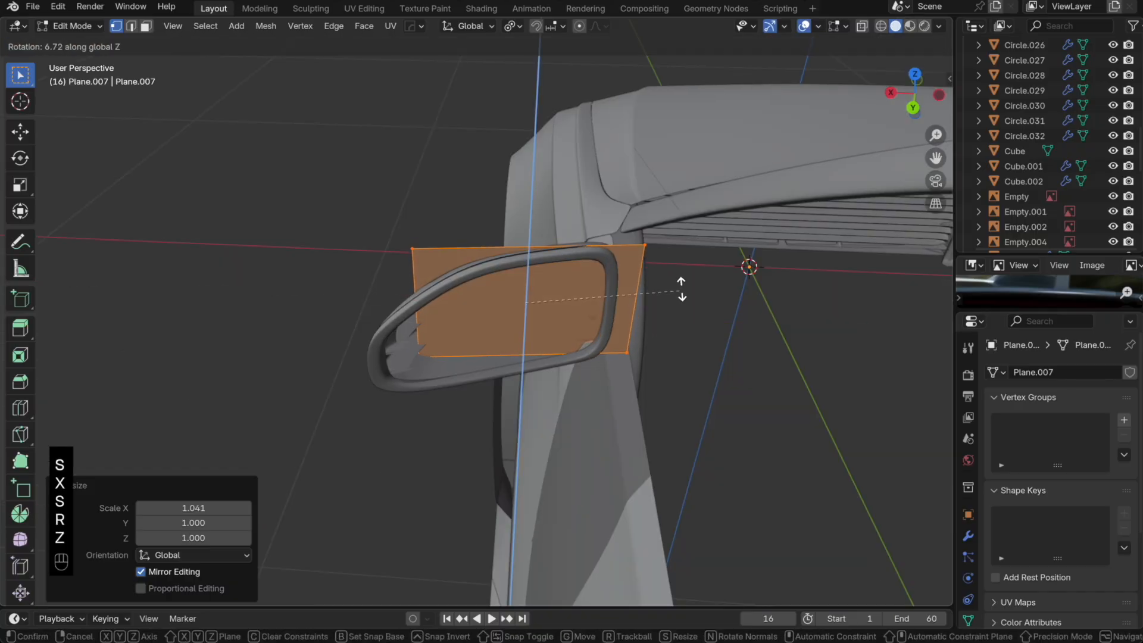
left_click(676, 256)
Step: Move the glass plane 0.020353 m along X and about 0.023 m along Y so it sits within the rim
key("g")
key("x")
left_click(655, 275)
key("g")
key("y")
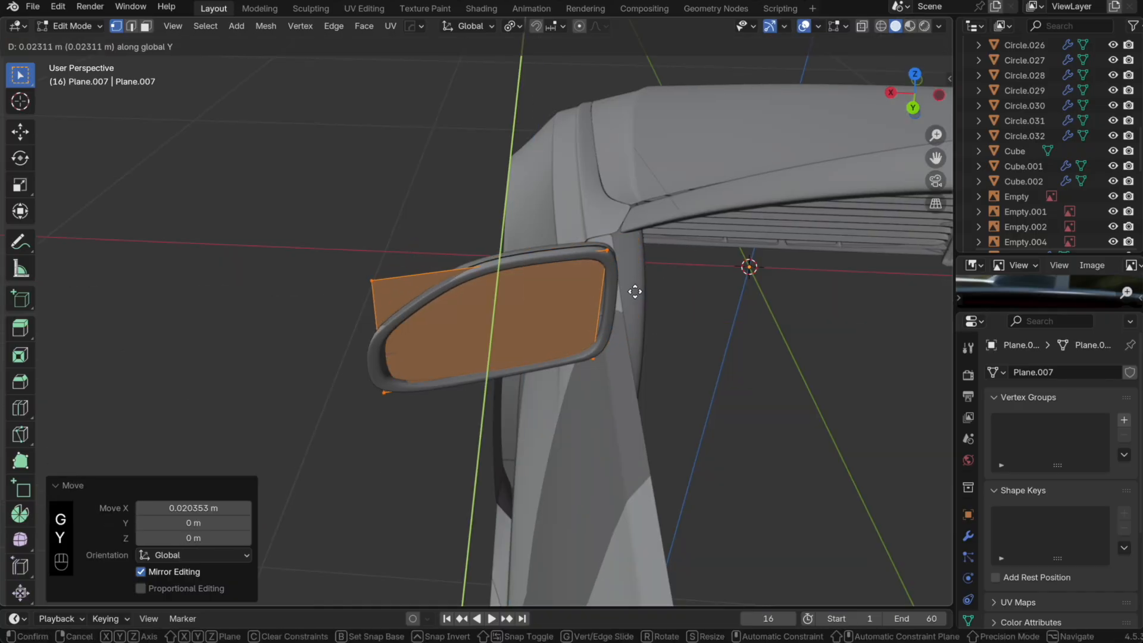
left_click(634, 288)
Step: Divide the glass plane with vertical loop cuts and slide its upper outer vertices down to follow the rim's curve
middle_click_drag(632, 286, 624, 262)
middle_click_drag(624, 262, 622, 247)
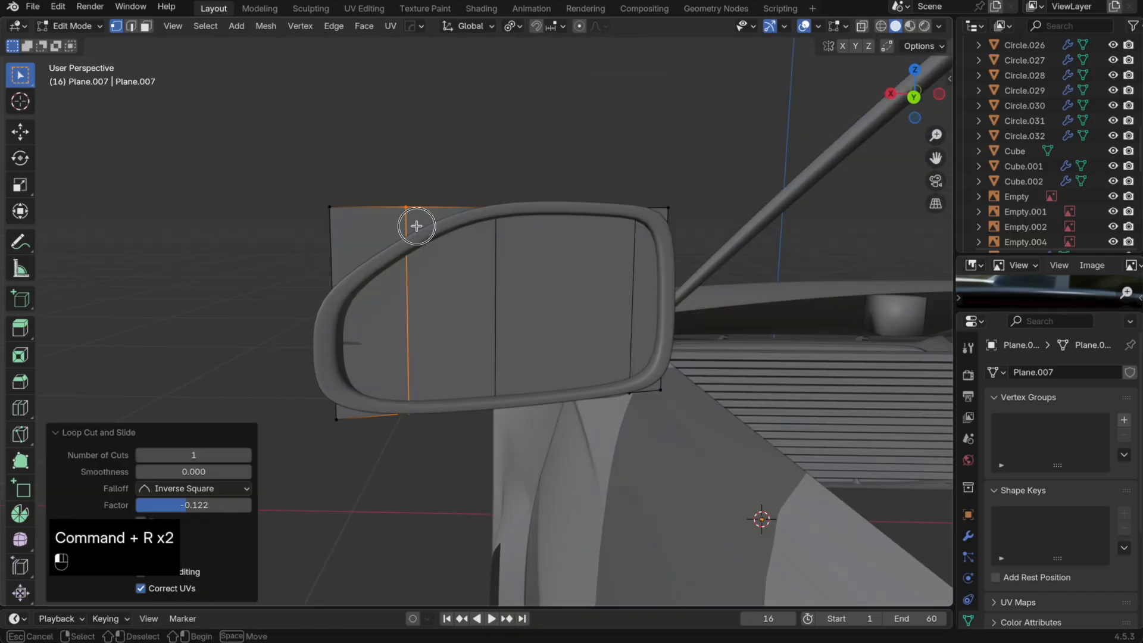
left_click_drag(311, 179, 418, 231)
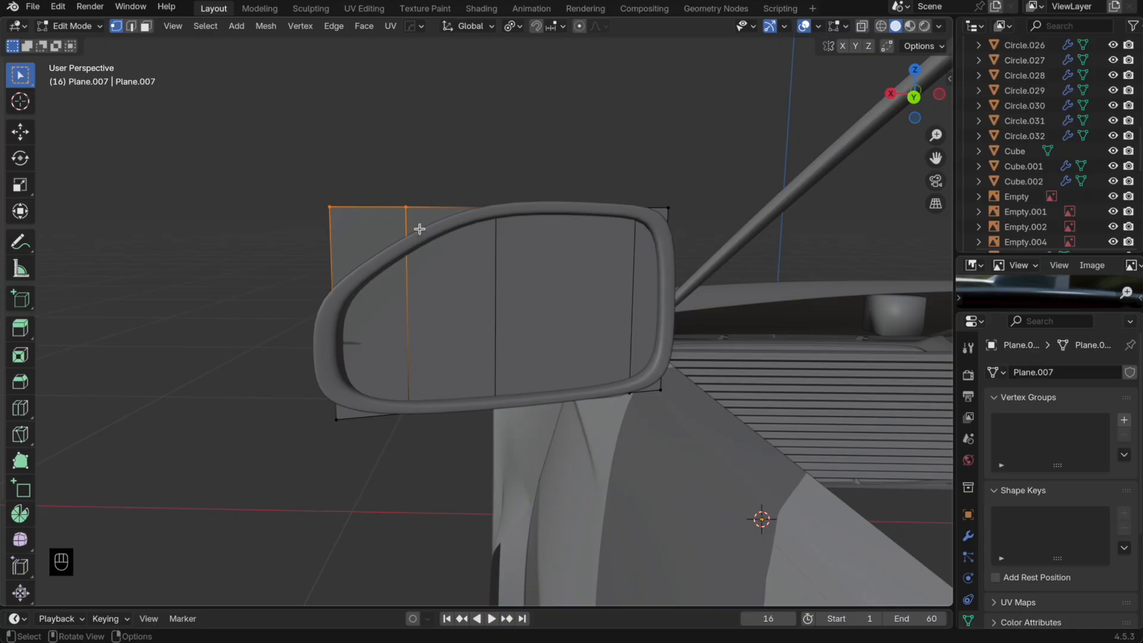
key("g")
key("g")
left_click(421, 249)
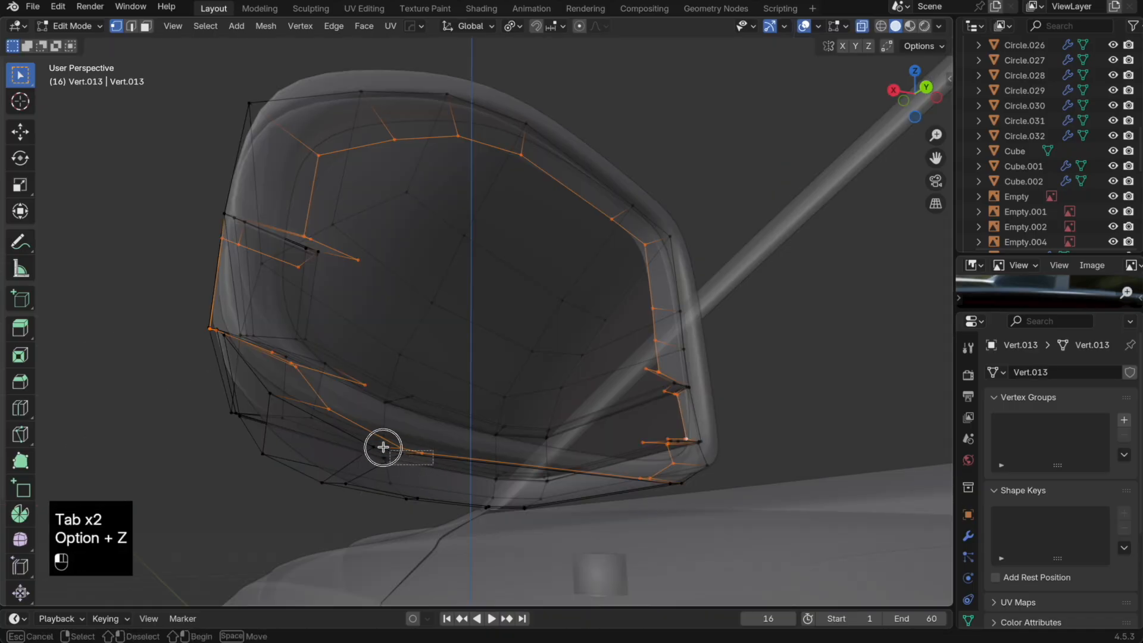
Step: Raise the selected vertices on the mirror housing's lower rear edge about 0.002 m along Z
left_click_drag(368, 436, 366, 433)
middle_click_drag(421, 460, 428, 447)
left_click_drag(440, 451, 398, 435)
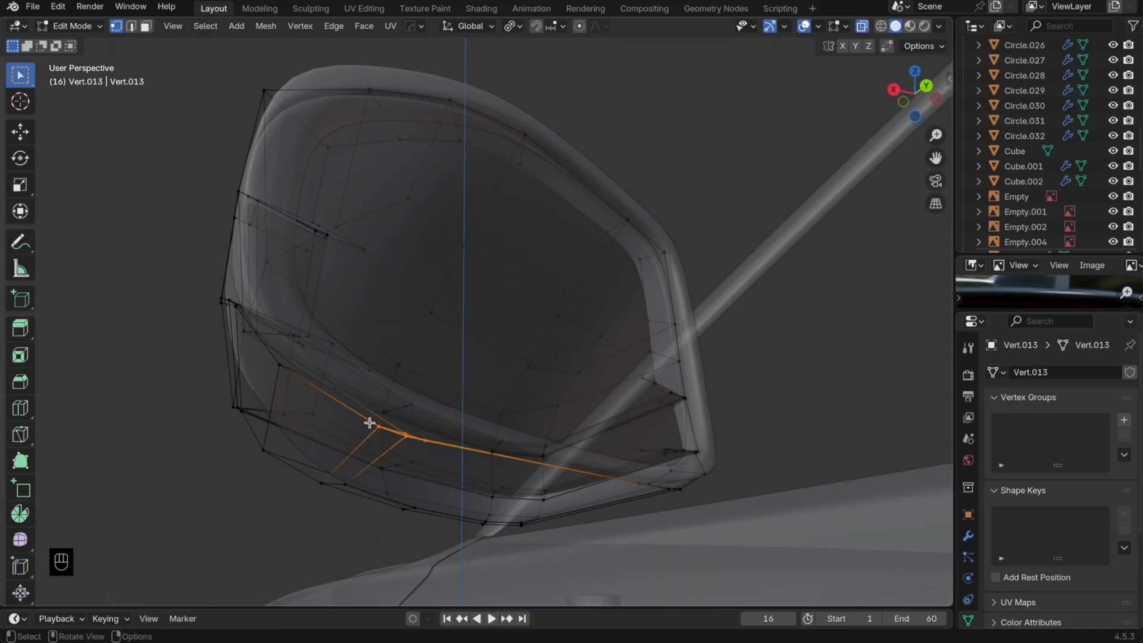
key("alt+z")
key("g")
key("z")
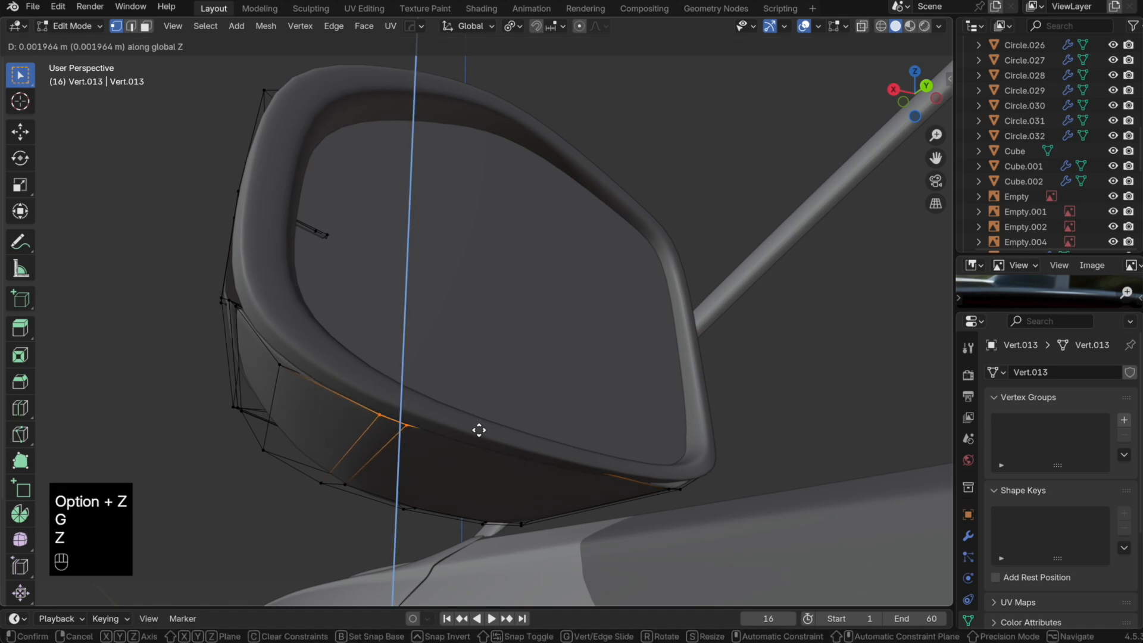
left_click(479, 430)
Step: Loop cut the housing's lower rear edge and connect the new vertex across the underside face to the opposite edge's vertex
middle_click_drag(511, 444, 498, 416)
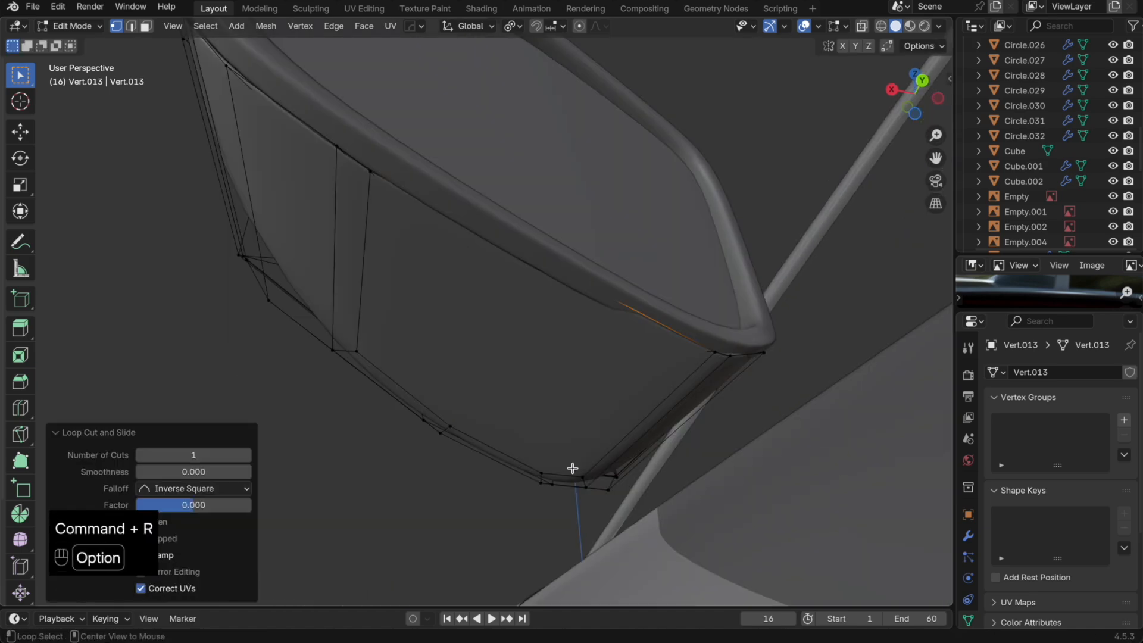
key("alt+z")
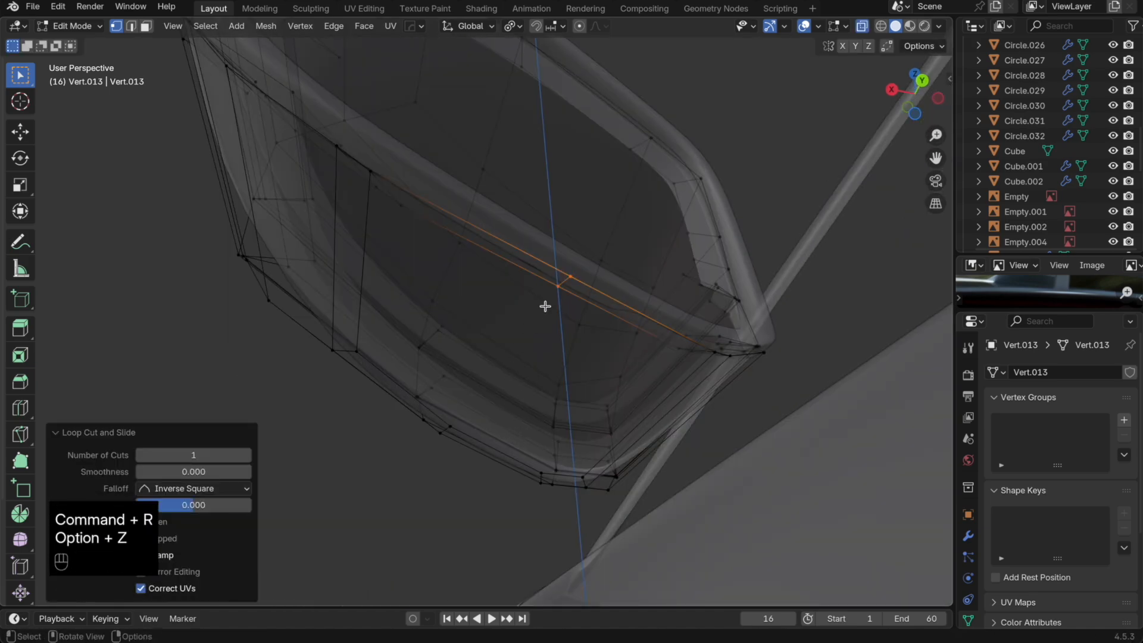
left_click(541, 311, "shift")
key("alt+z")
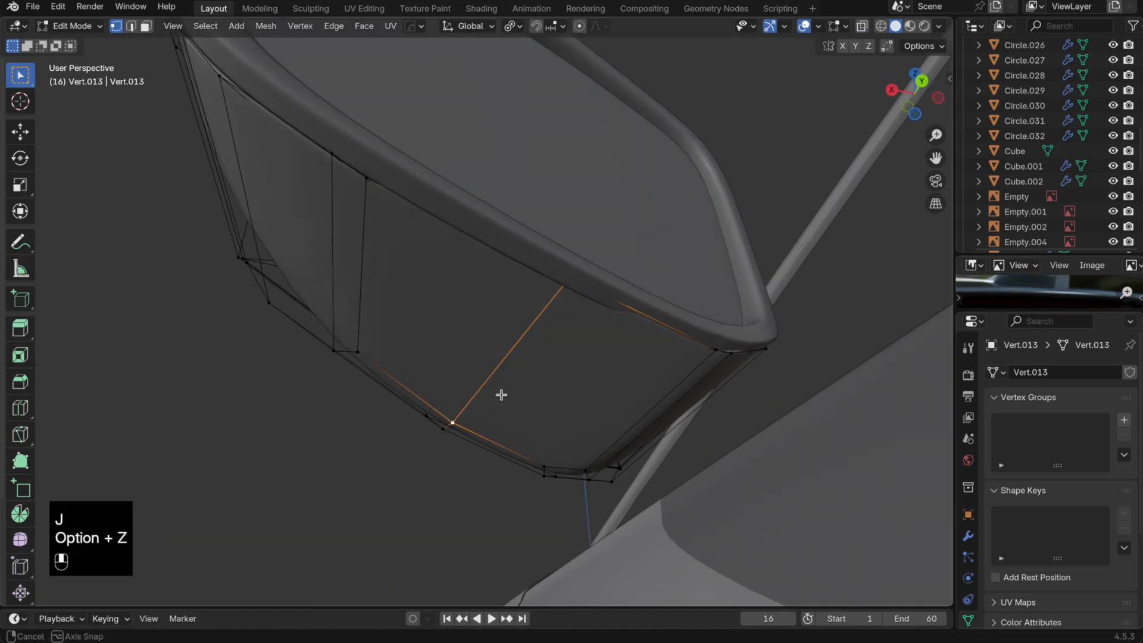
Step: Slide the new vertices along the housing's lower rear edge and adjust them along Z to follow the rim
key("alt+z")
middle_click_drag(506, 398, 566, 357)
key("alt+z")
key("alt+z")
key("alt+z")
key("g")
key("g")
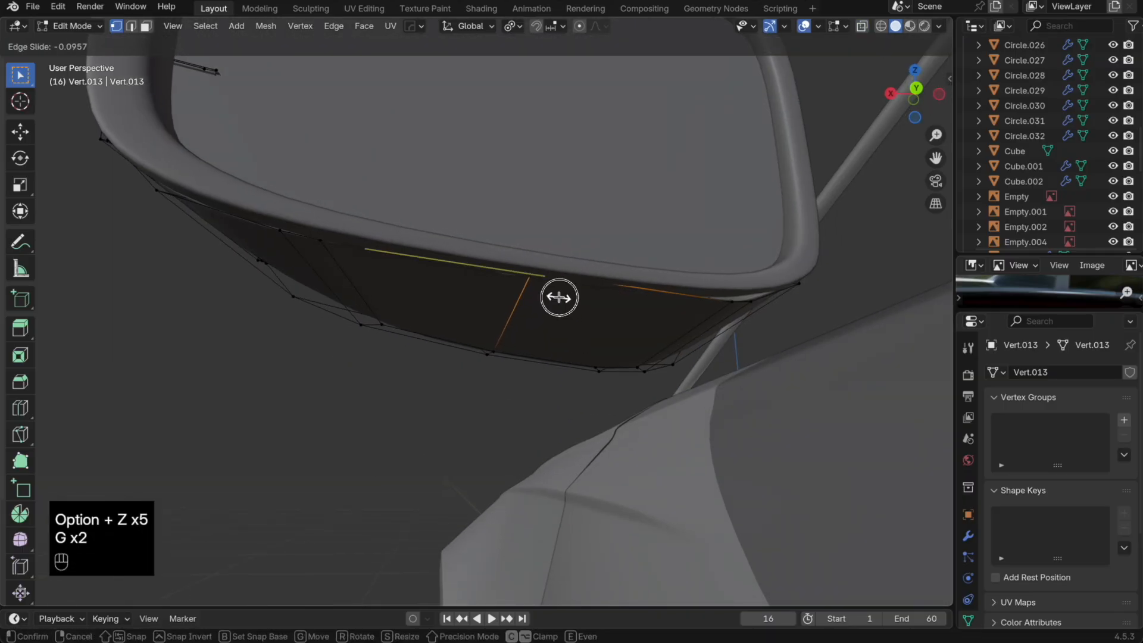
left_click(559, 297)
key("g")
key("z")
left_click(555, 299)
key("g")
key("g")
left_click(543, 299)
Step: Move the whole glass plane slightly along Y to adjust its depth inside the rim
middle_click_drag(694, 308, 631, 286)
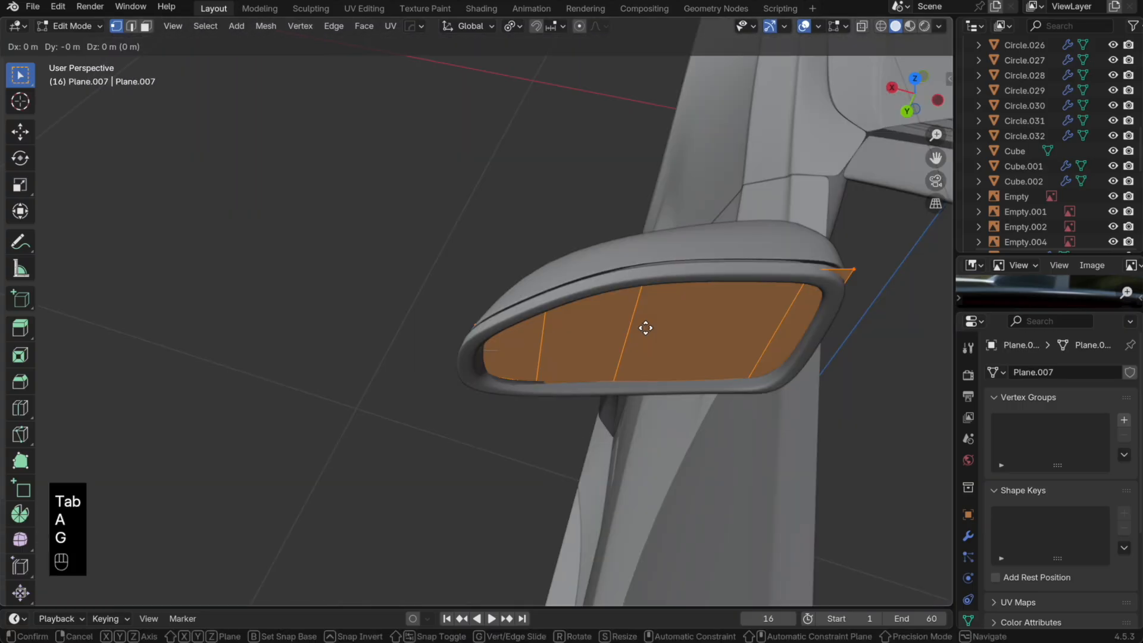
key("y")
left_click(642, 329)
key("Tab")
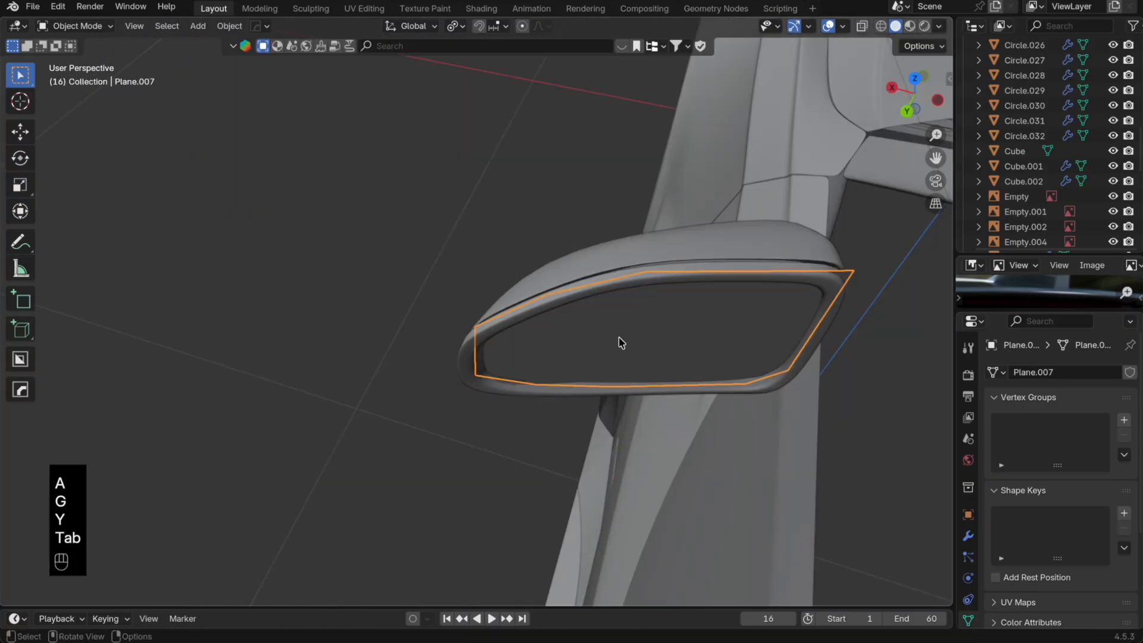
Step: Move the glass plane's outer-end vertices along Y to fit the rim's depth at that end
key("Tab")
key("alt+z")
left_click_drag(499, 391, 421, 287)
key("alt+z")
key("g")
key("y")
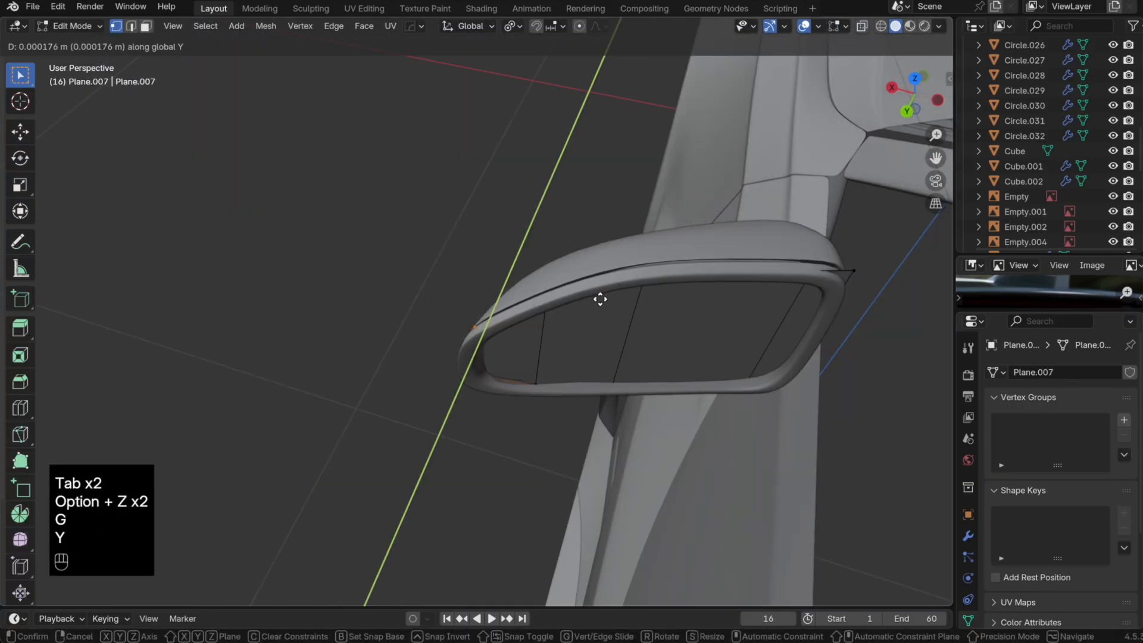
left_click(629, 316)
key("Tab")
Step: Slide the glass plane's protruding inner-end corner vertices along their edges so they stay behind the rim
middle_click_drag(737, 314, 630, 314, "shift")
middle_click_drag(630, 314, 618, 314, "shift")
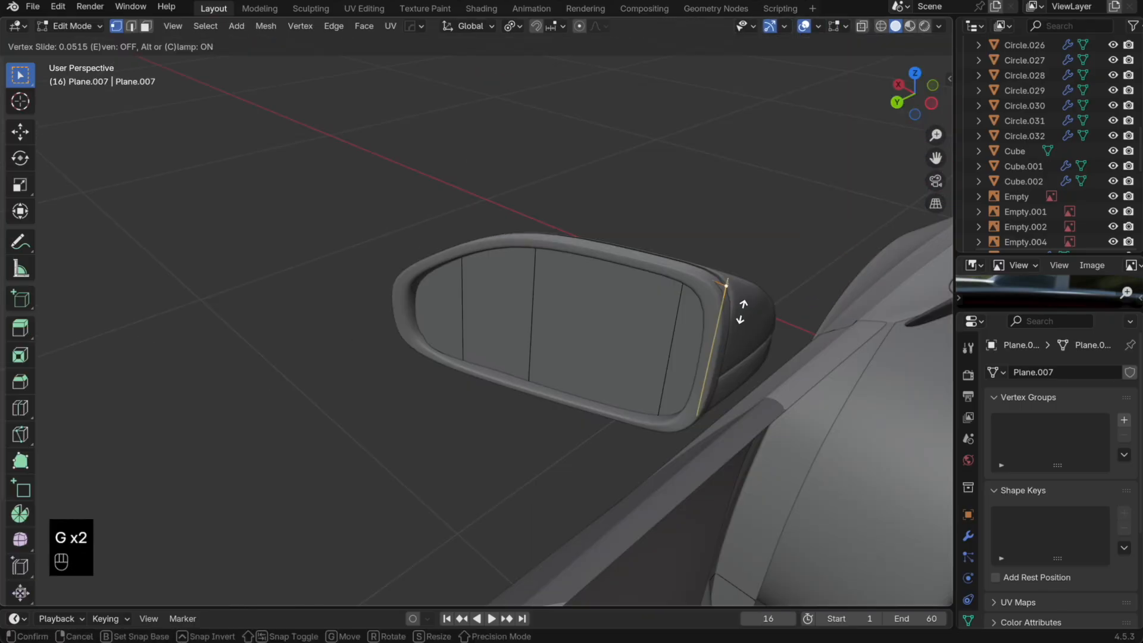
left_click(738, 318)
key("g")
key("g")
left_click(727, 317)
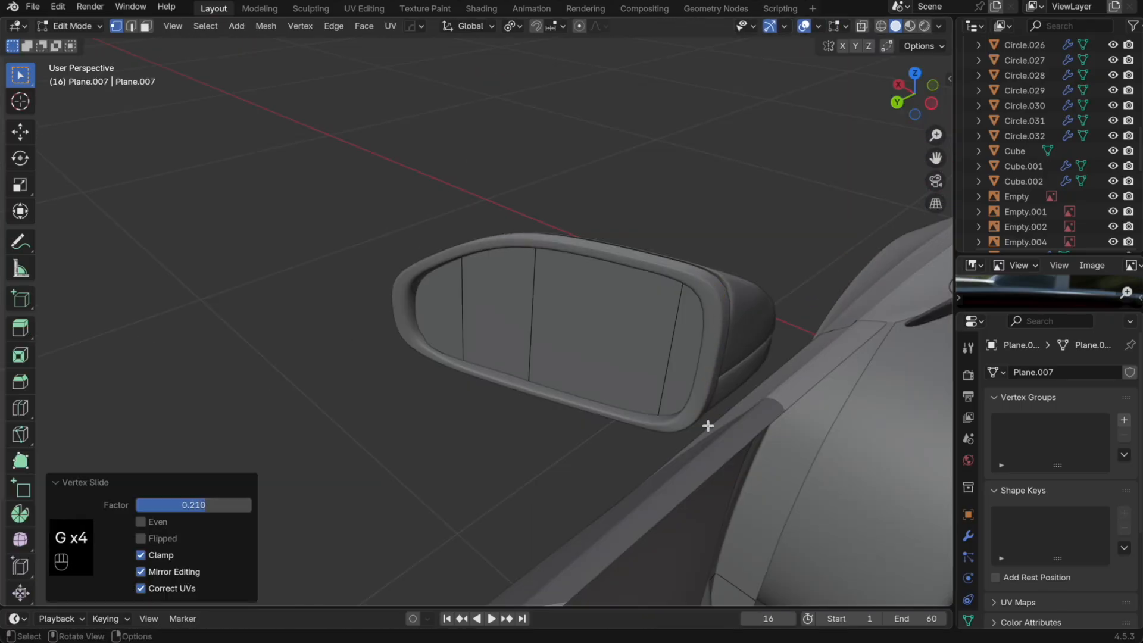
Step: Add a level 2 subdivision surface to the glass plane and shade it smooth
key("Tab")
key("super+2")
middle_click_drag(707, 423, 558, 390)
right_click(551, 381)
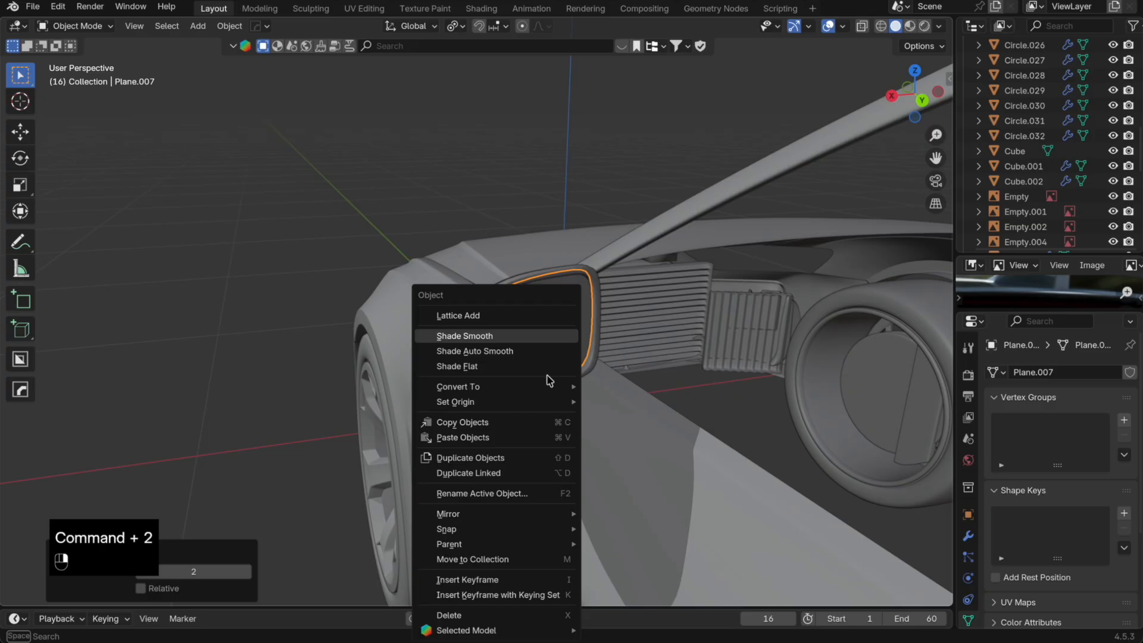
left_click(543, 337)
scroll(562, 352, "up", 3)
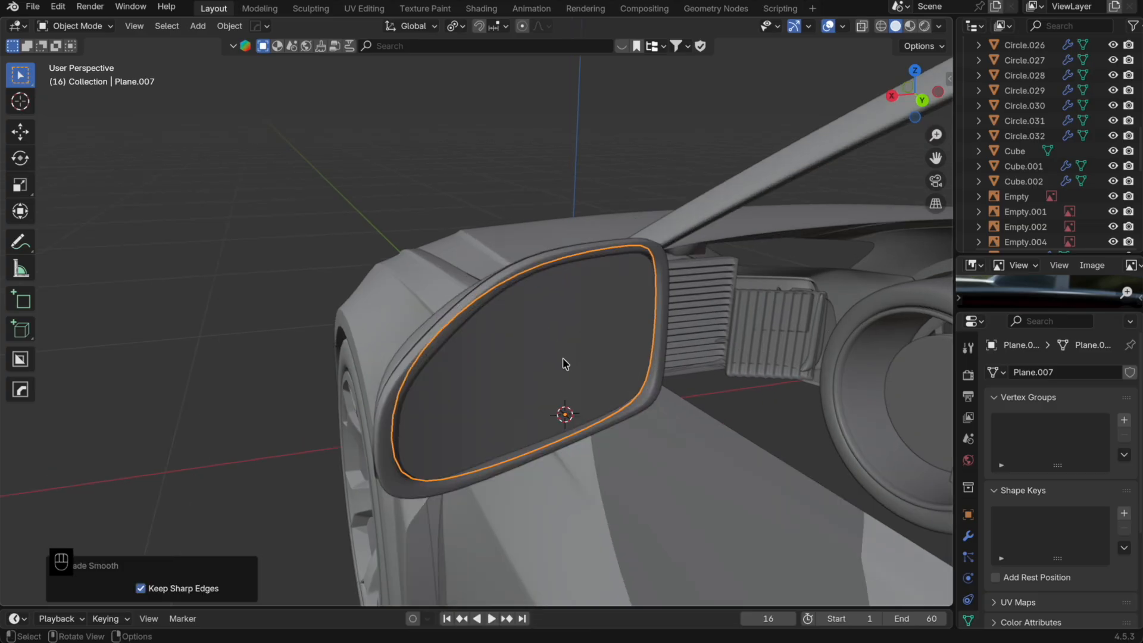
Step: Add a loop cut around the housing's rear edge and move it 0.002489 m along Y
middle_click_drag(565, 364, 635, 360)
key("super+r")
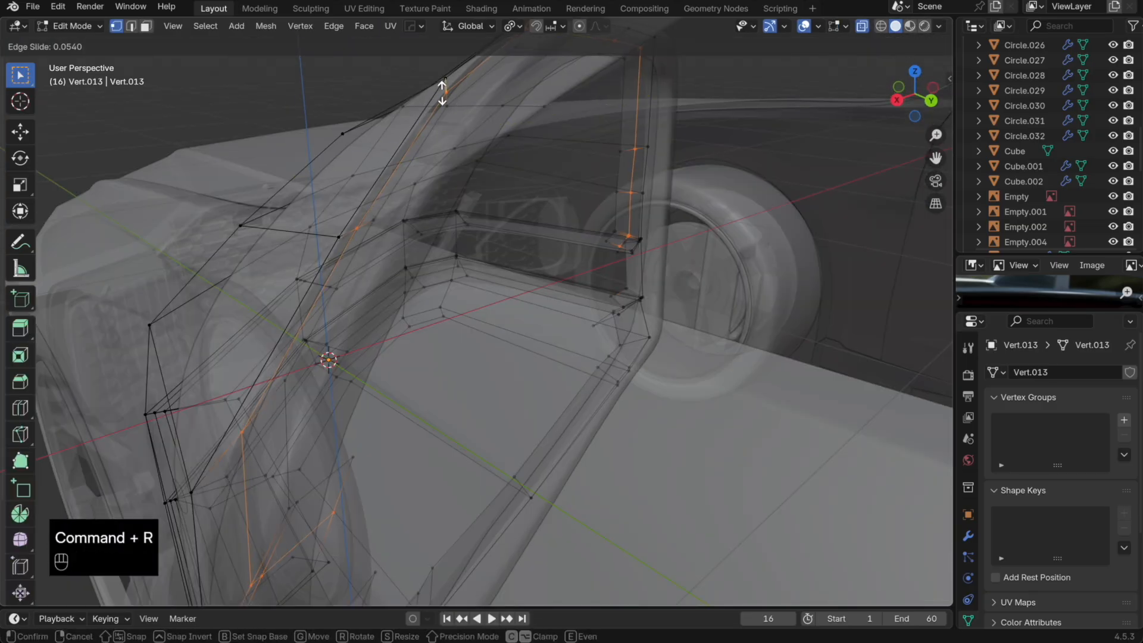
left_click(456, 97)
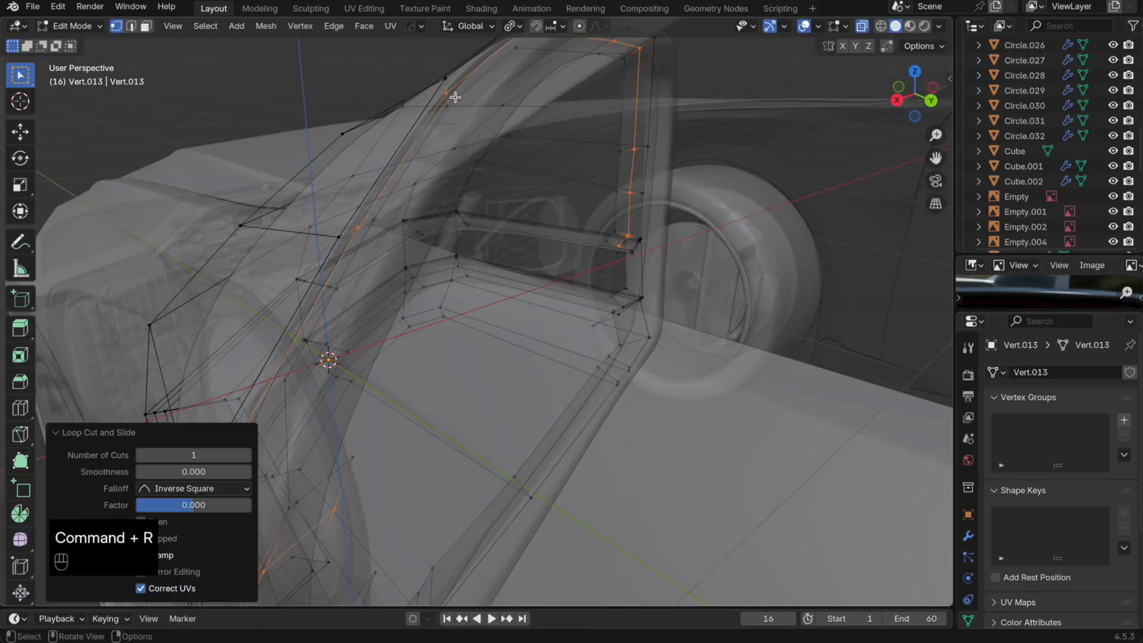
key("g")
key("y")
left_click(507, 126)
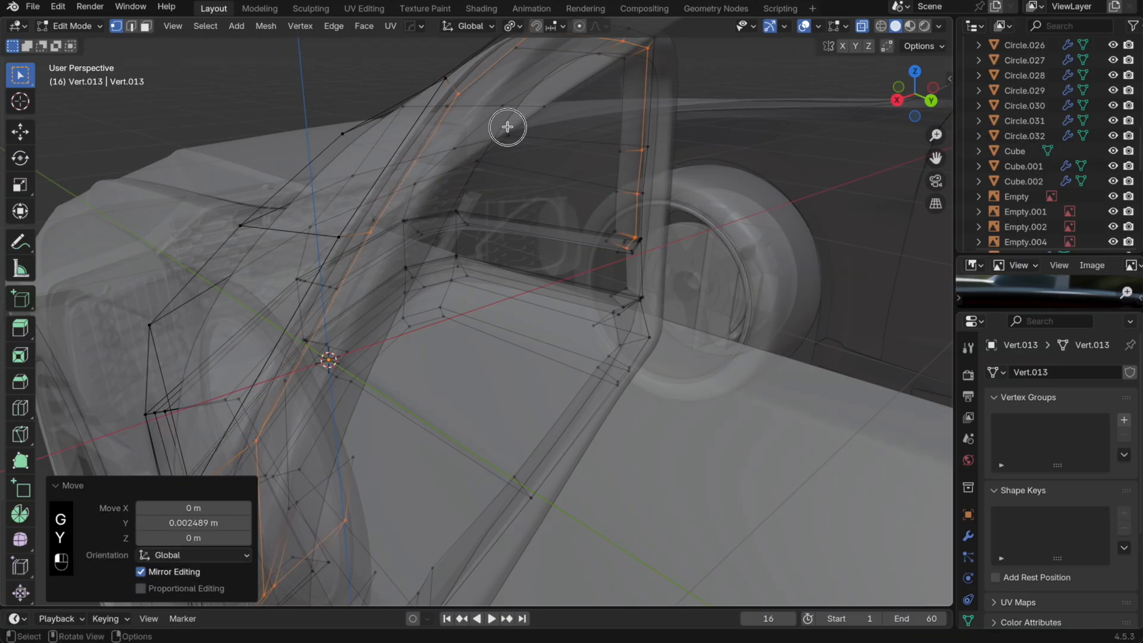
Step: Move the housing's rear edge loop another 0.001349 m along Y towards the rim
key("alt+z")
middle_click_drag(479, 187, 528, 197)
key("g")
key("y")
left_click(532, 195)
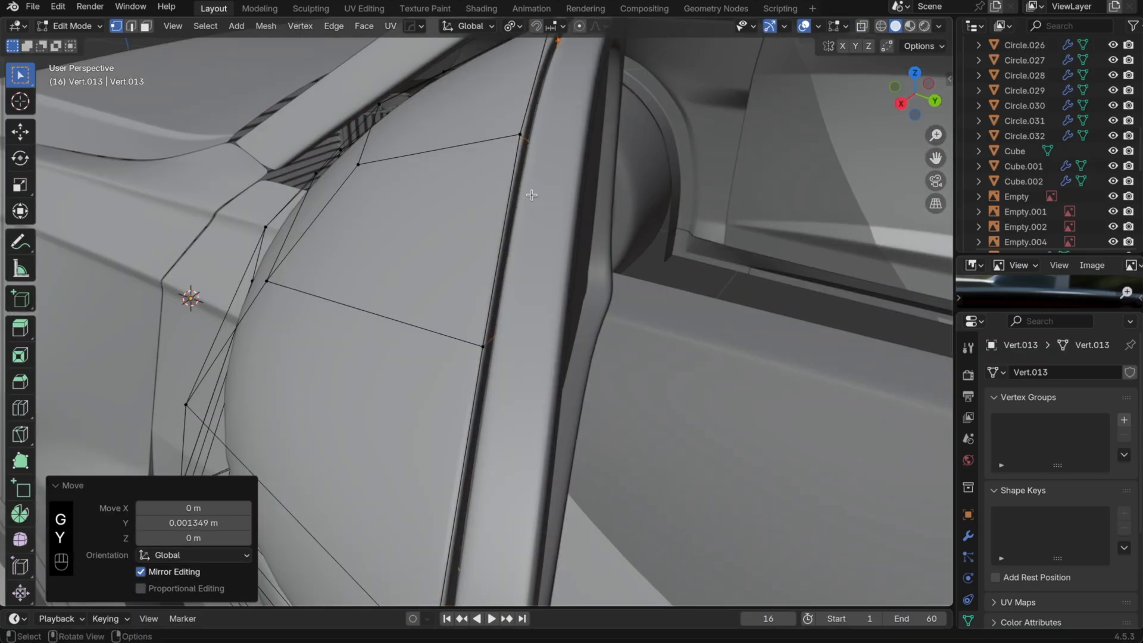
Step: Adjust the outer-end vertices of the housing's middle band along X
key("Tab")
key("Tab")
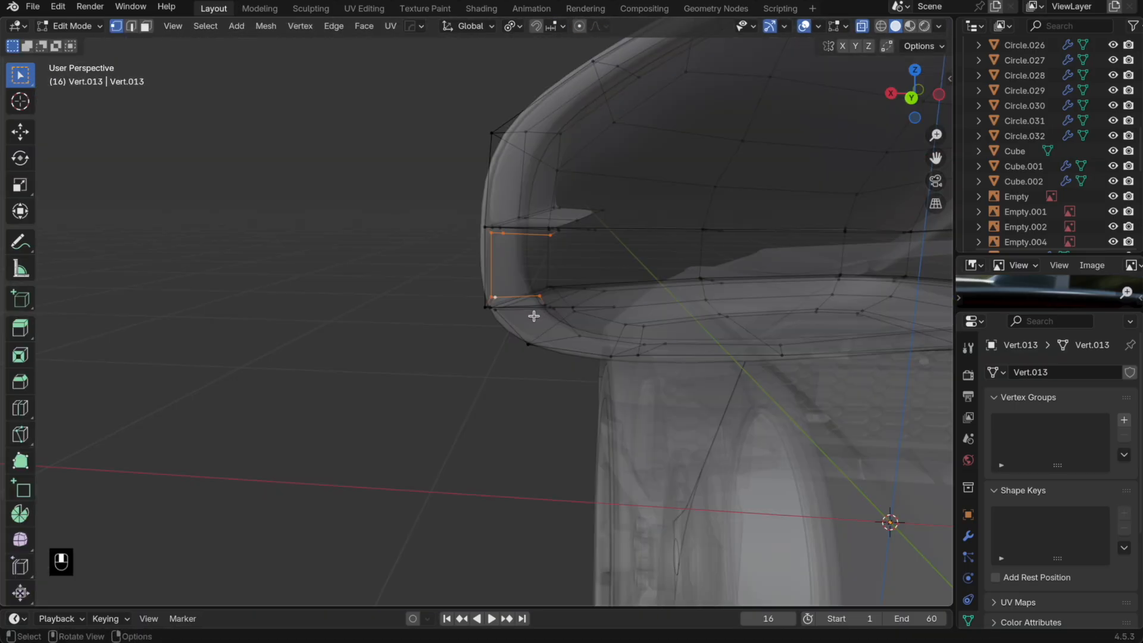
key("g")
key("x")
left_click(563, 256)
Step: Add a loop cut near the rear edge of the housing's middle band and move it 0.002384 m along Y
middle_click_drag(563, 255, 539, 307)
key("super+r")
left_click(574, 278)
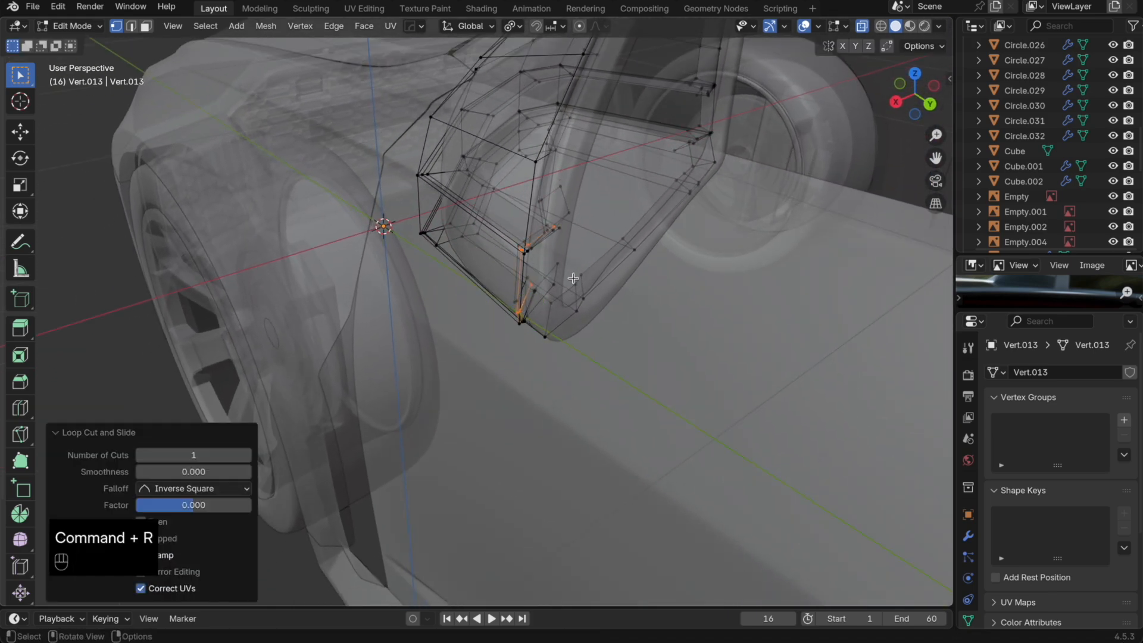
key("g")
key("y")
left_click(581, 276)
key("alt+z")
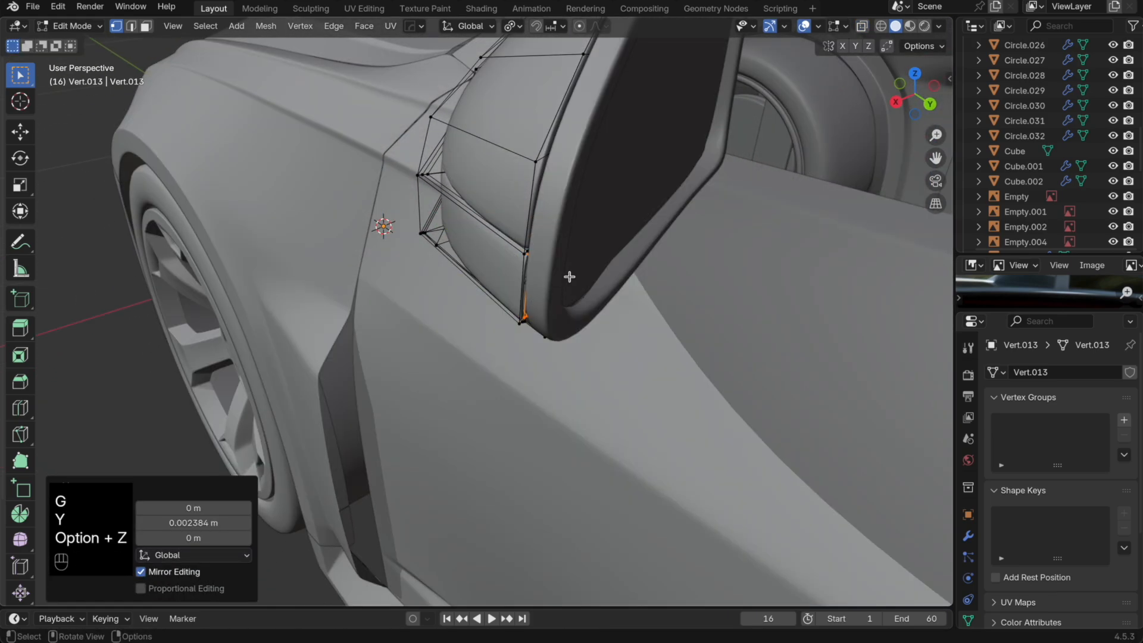
Step: Move the vertices at the housing's lower rear corner 0.001277 m along Y to close up to the rim
middle_click_drag(570, 277, 597, 222)
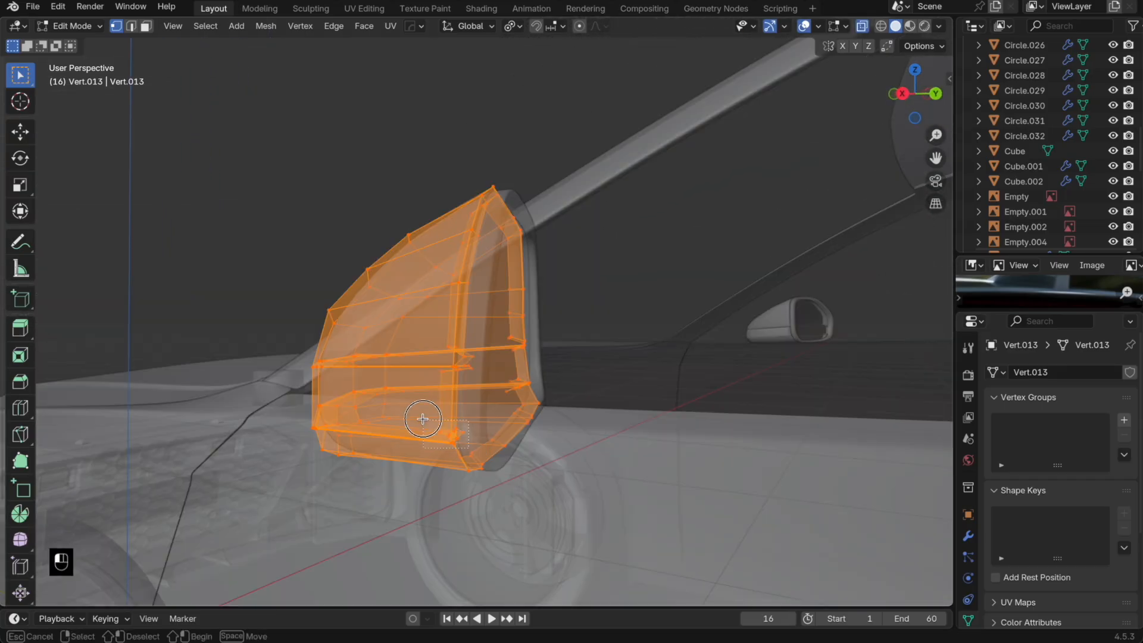
left_click_drag(423, 416, 486, 458)
key("alt+z")
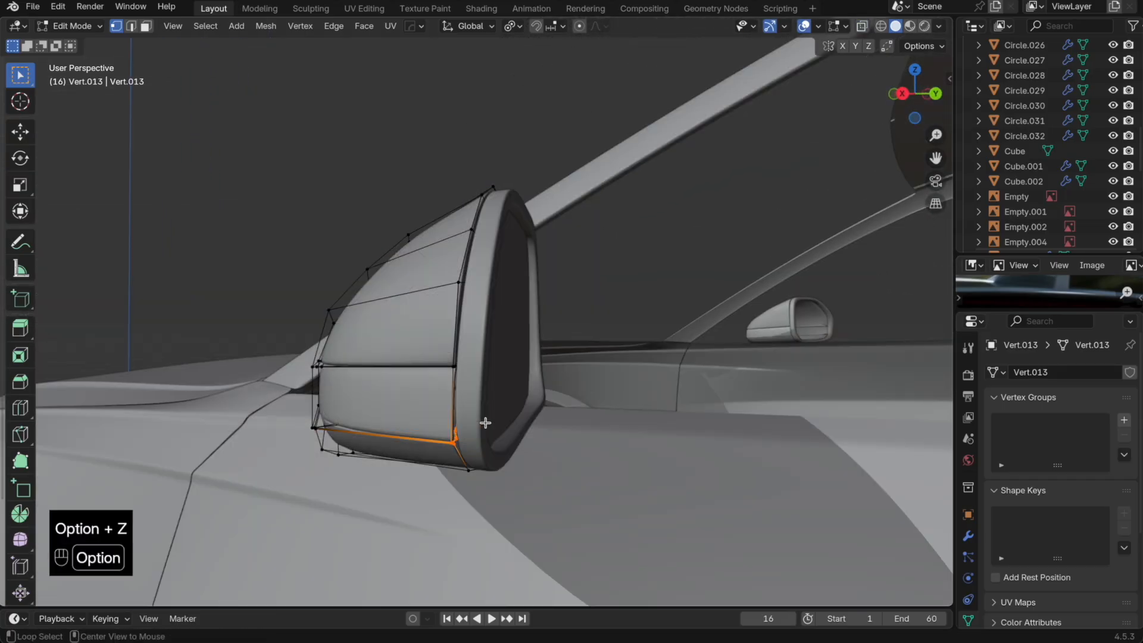
key("g")
key("y")
left_click(492, 417)
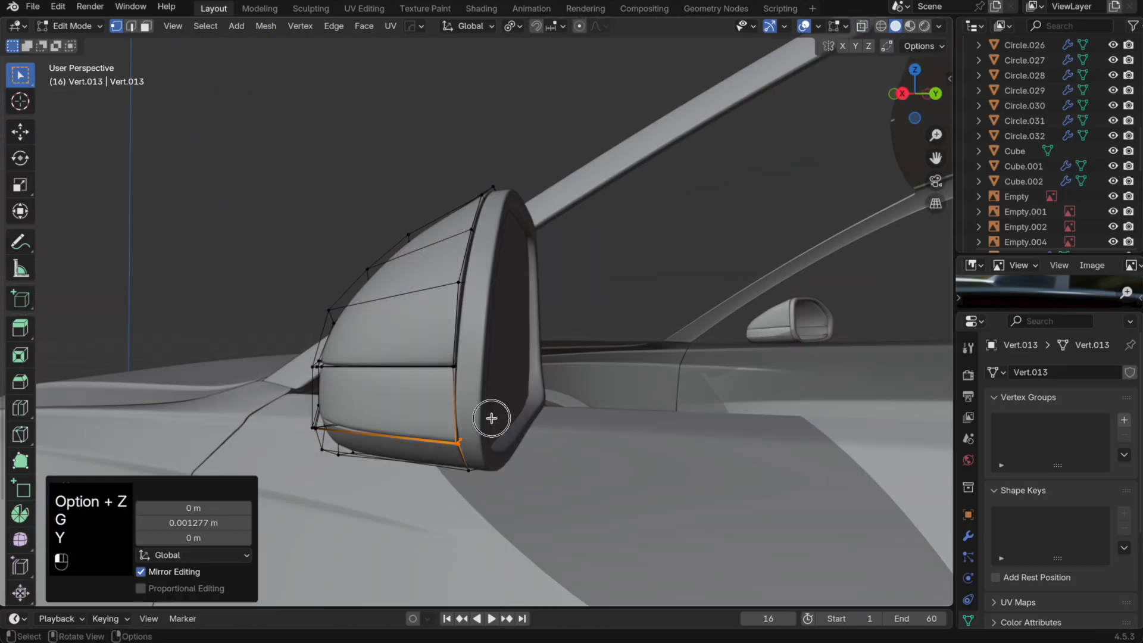
key("Tab")
key("Tab")
Step: Add a horizontal loop cut to the housing's middle band and slide it by a factor of 0.884 towards its upper edge
middle_click_drag(476, 381, 494, 387)
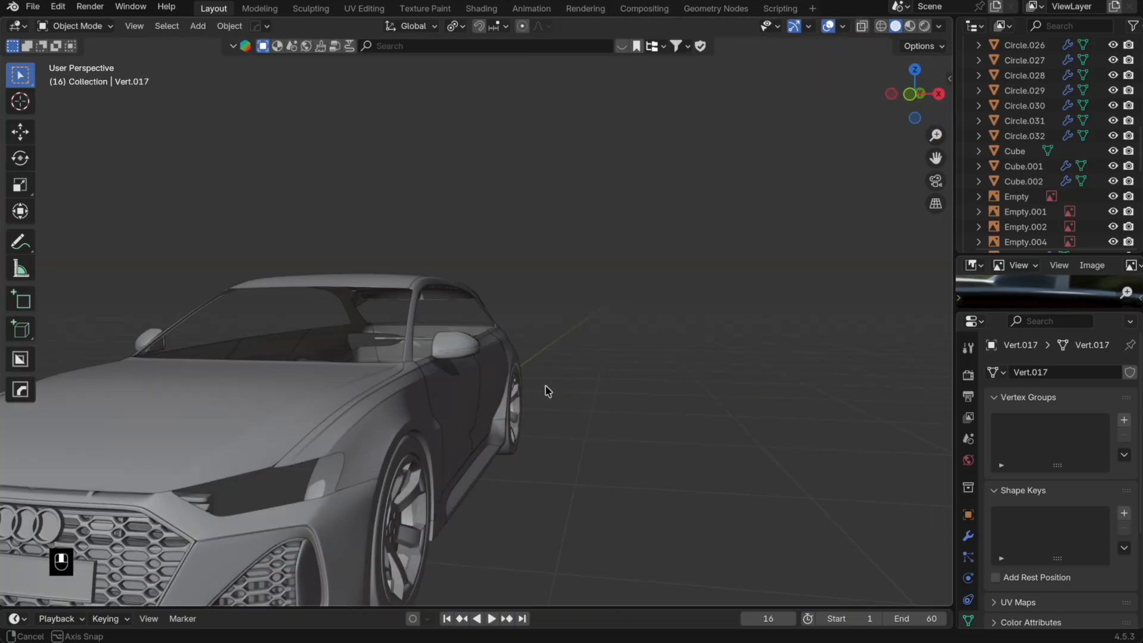
middle_click_drag(544, 388, 515, 398)
scroll(514, 397, "up", 3)
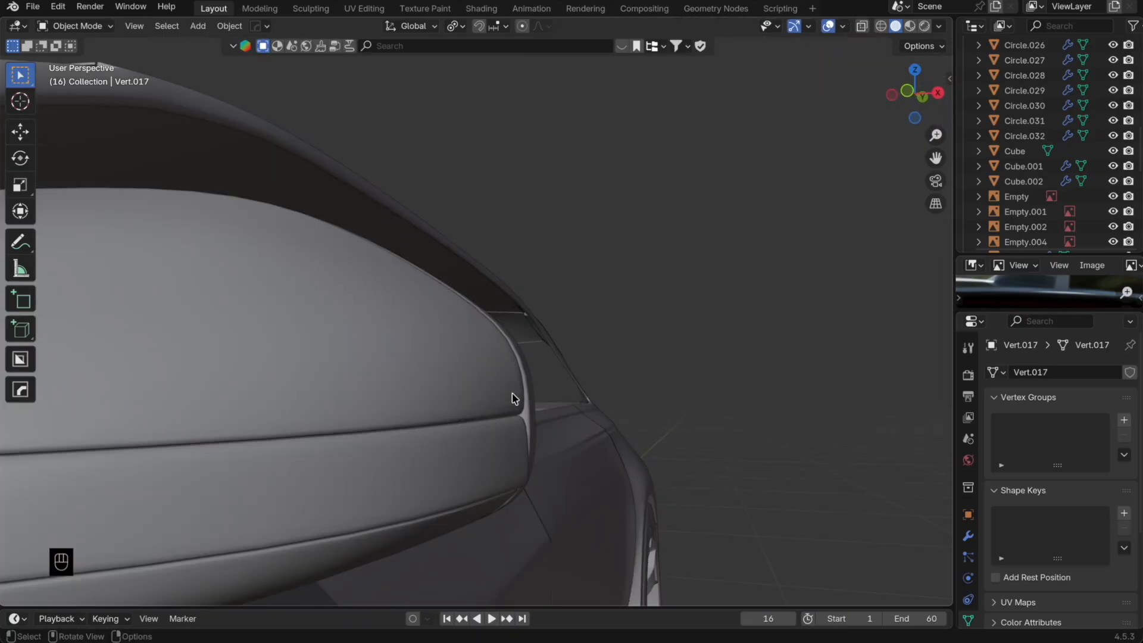
left_click(522, 438)
key("Tab")
key("super+r")
left_click(522, 442)
left_click(528, 408)
Step: Loop cut the middle band towards its lower edge, undoing the first placement and cutting it again
key("super+r")
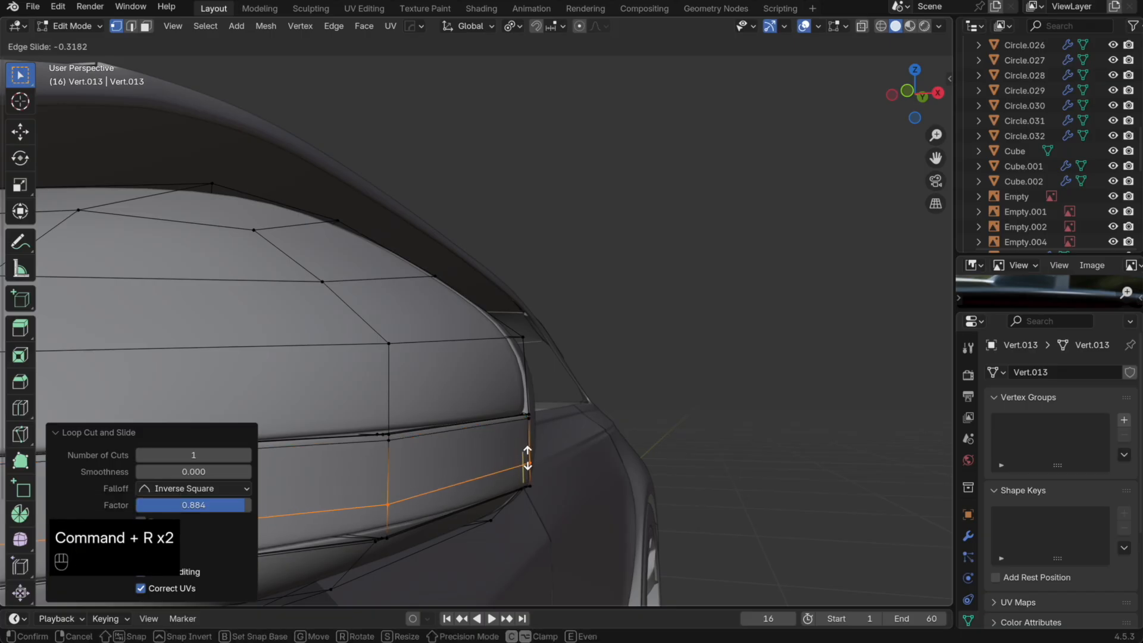
left_click(528, 458)
key("super+z")
key("super+r")
key("Tab")
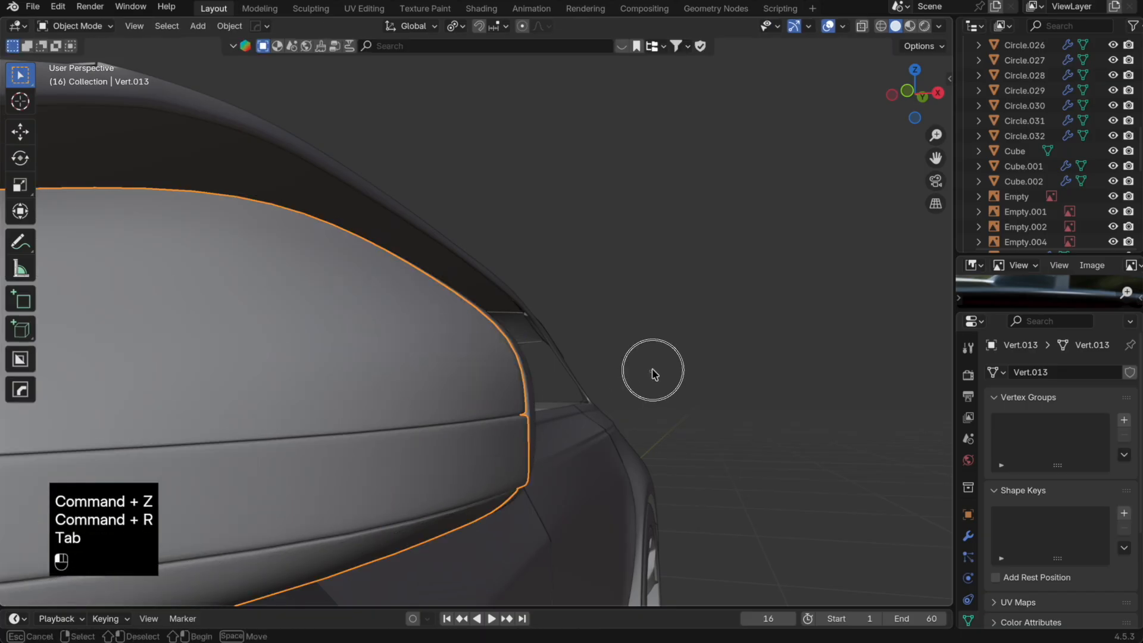
Step: Move the vertices at the middle band's lower outer corner slightly along X
key("Tab")
key("alt+z")
key("alt+z")
key("alt+z")
key("alt+z")
key("g")
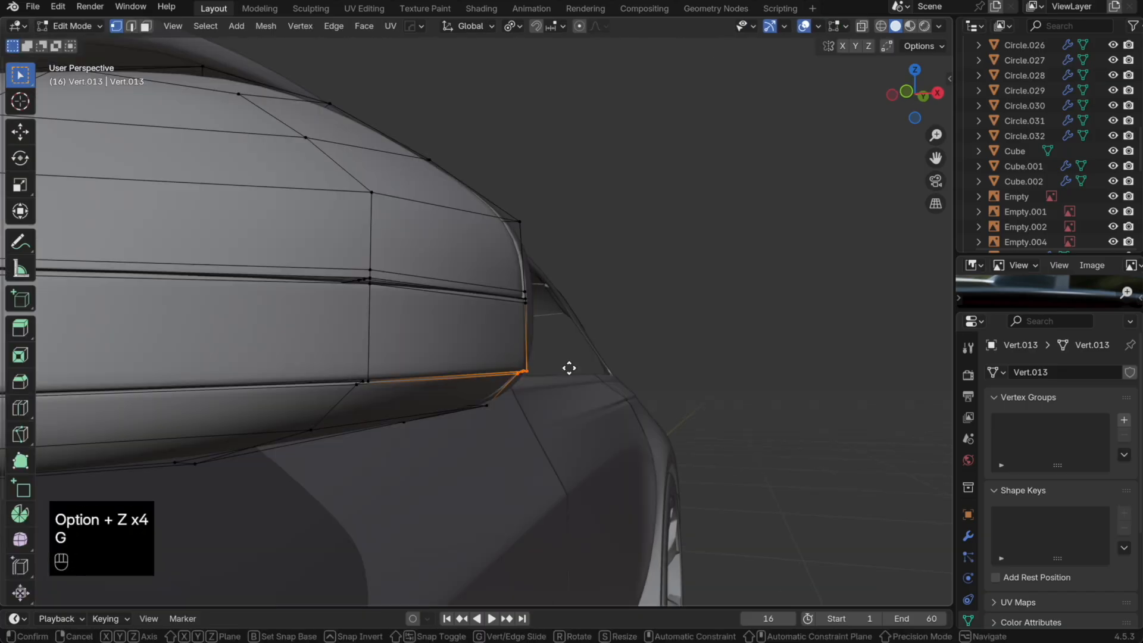
key("x")
left_click(564, 368)
key("Tab")
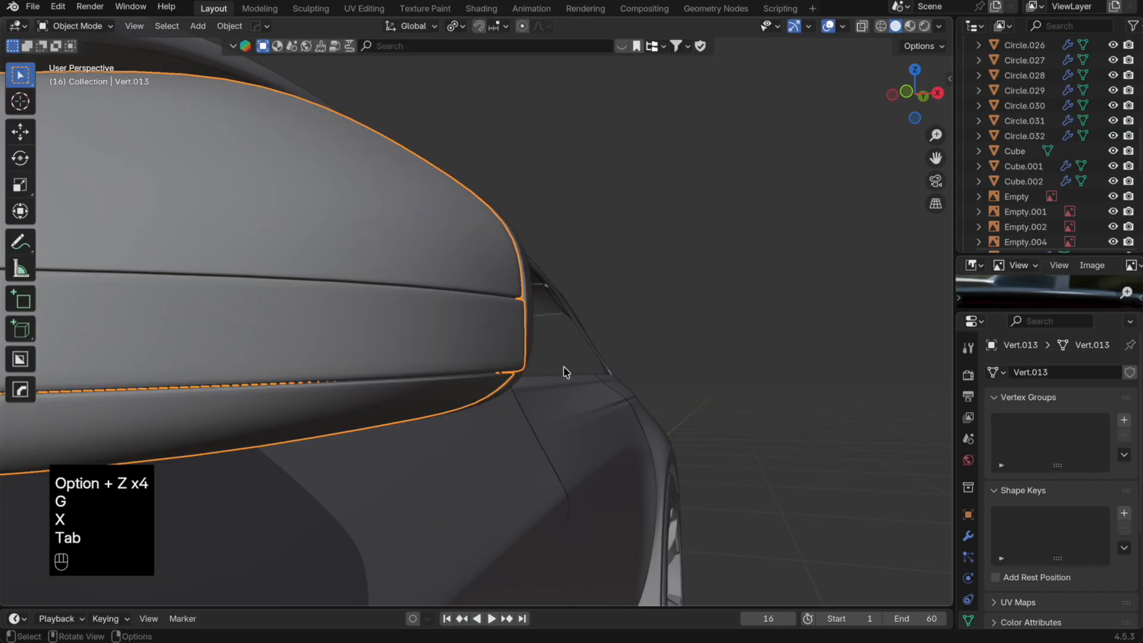
Step: Move the vertices at the outer corner of the housing's upper seam about 0.0003 m along X towards the rim
left_click(534, 348)
key("Tab")
key("alt+z")
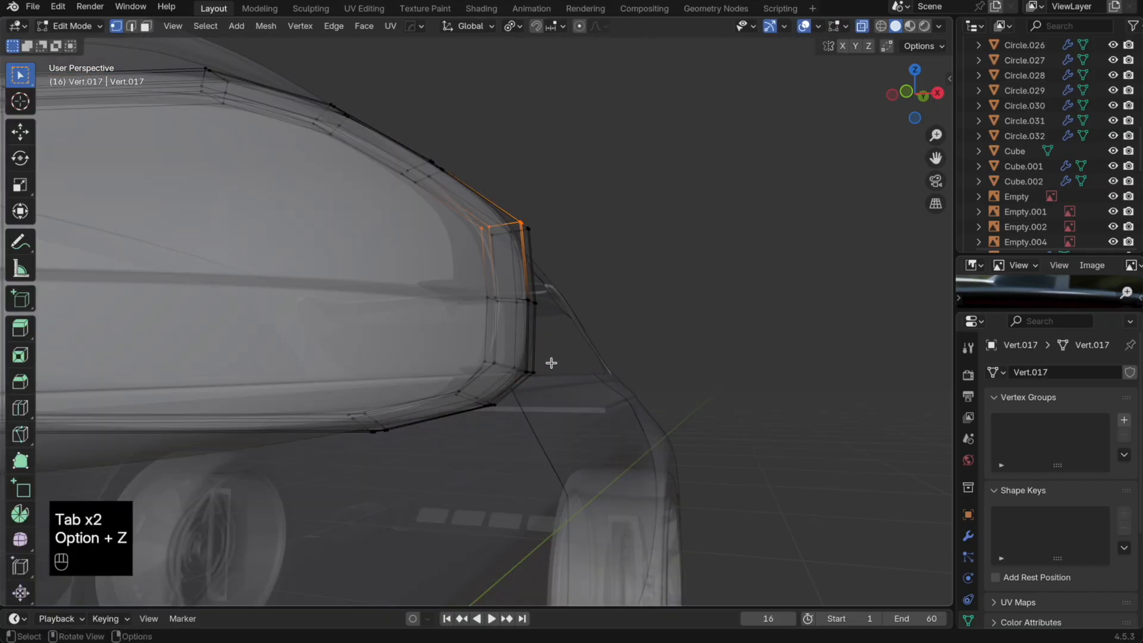
key("alt+z")
key("Tab")
left_click(501, 293)
key("alt+z")
left_click(518, 298, "alt")
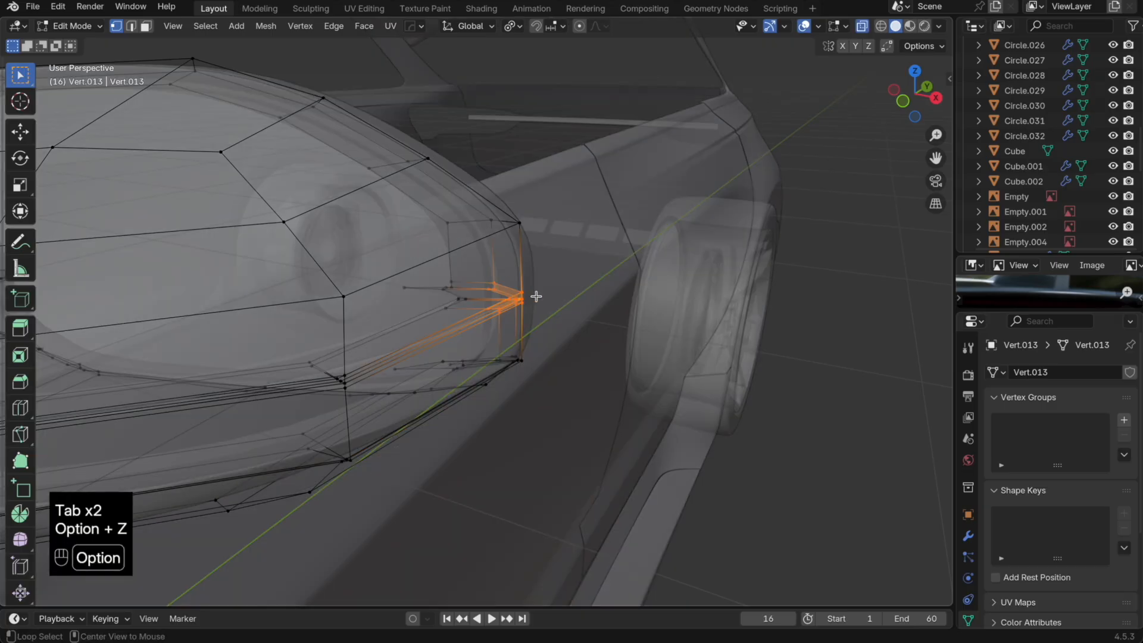
key("alt+z")
key("g")
key("x")
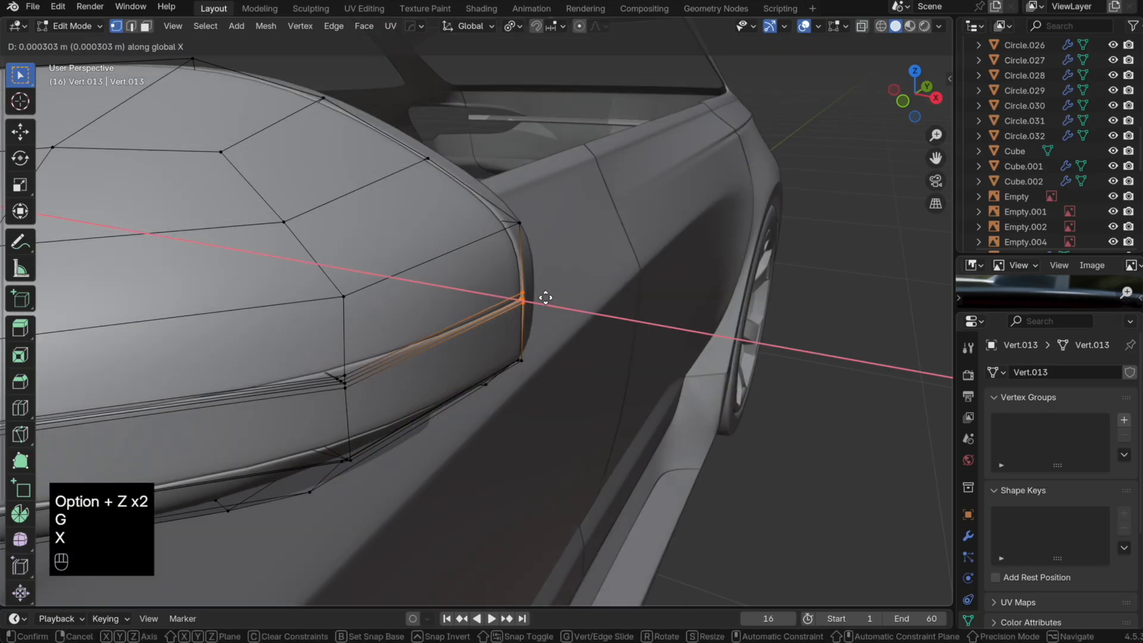
left_click(547, 297)
key("Tab")
Step: Move the vertices at the inner corner of the housing's upper seam -0.001445 m along X
scroll(549, 299, "down", 3)
middle_click_drag(548, 299, 454, 352)
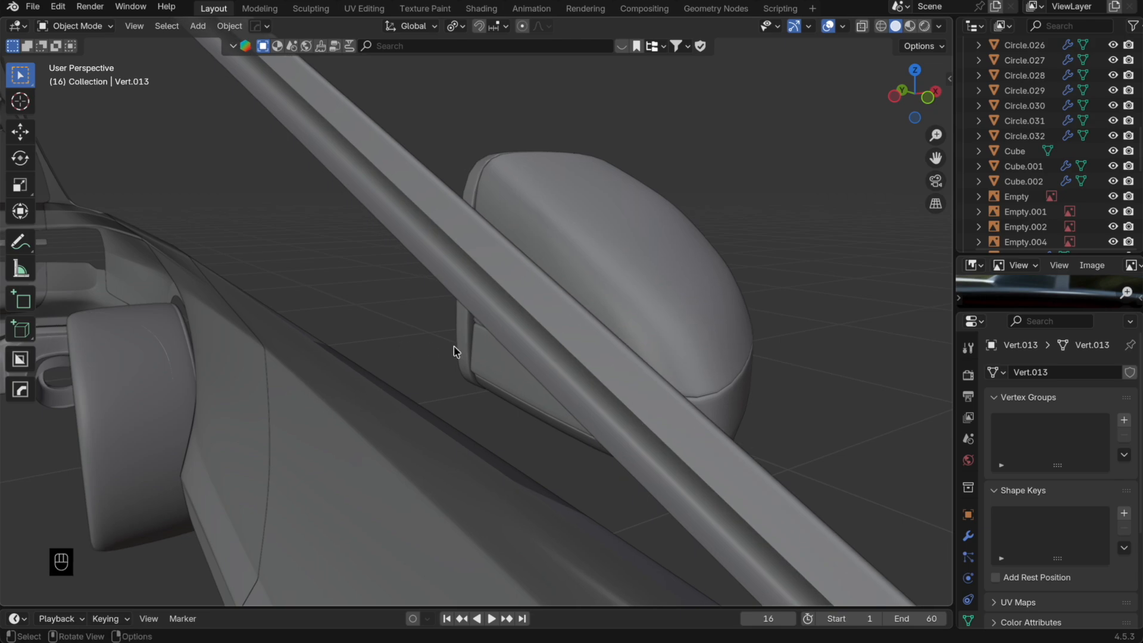
key("Tab")
key("alt+z")
left_click_drag(475, 325, 383, 288)
key("alt+z")
key("g")
key("x")
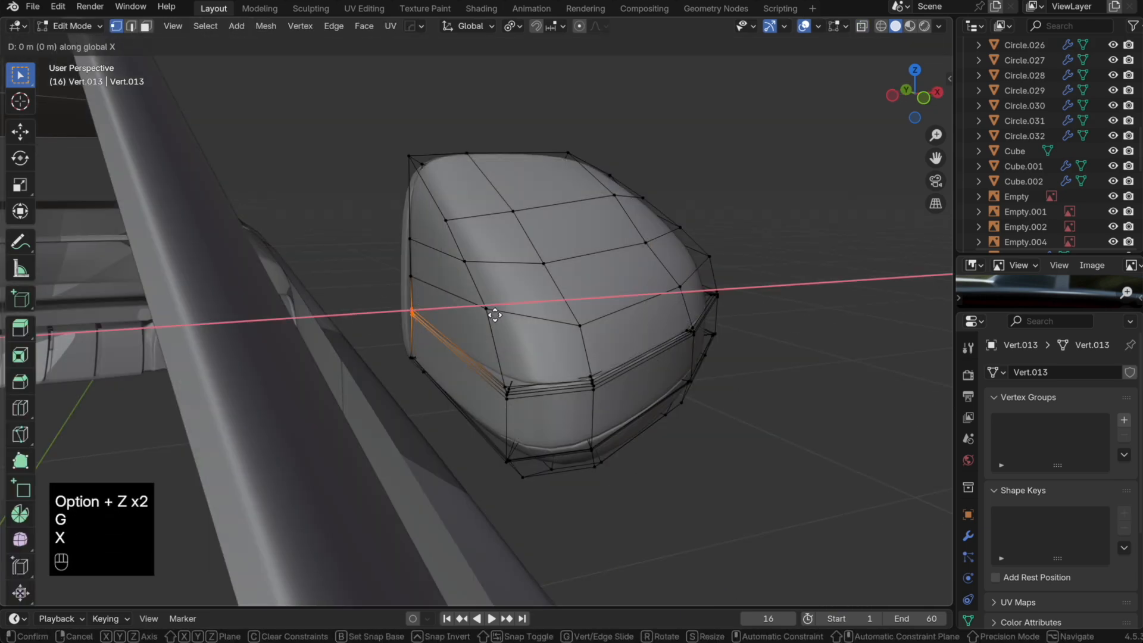
left_click(492, 315)
key("alt+z")
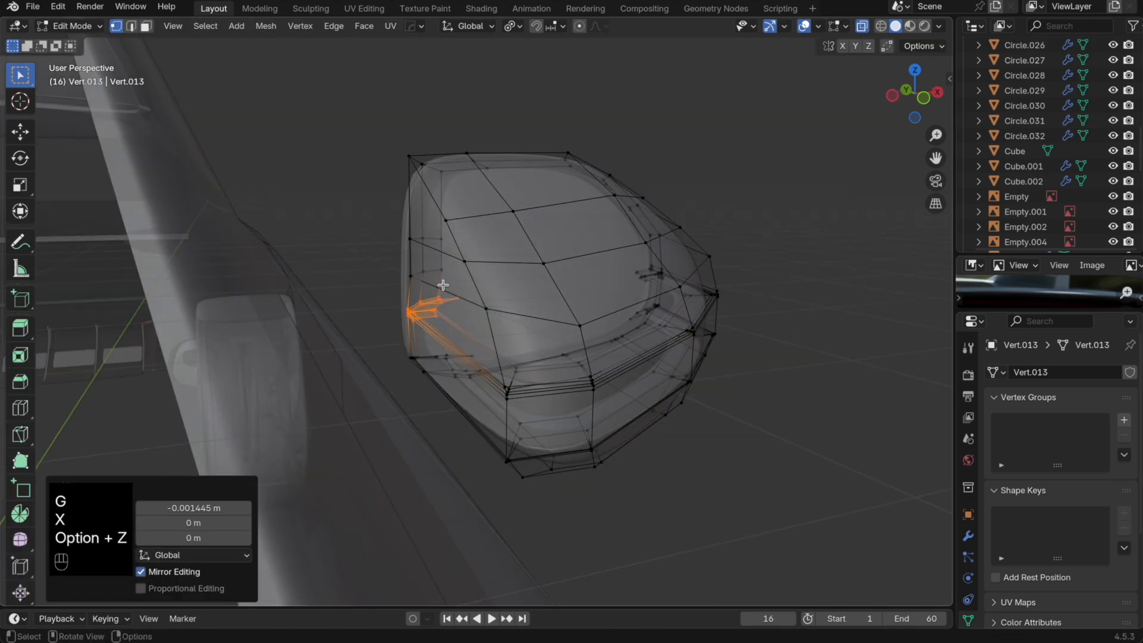
Step: Move the vertices on the housing's inner rear edge just above the seam -0.000283 m along X
key("alt+z")
key("Tab")
key("Tab")
key("alt+z")
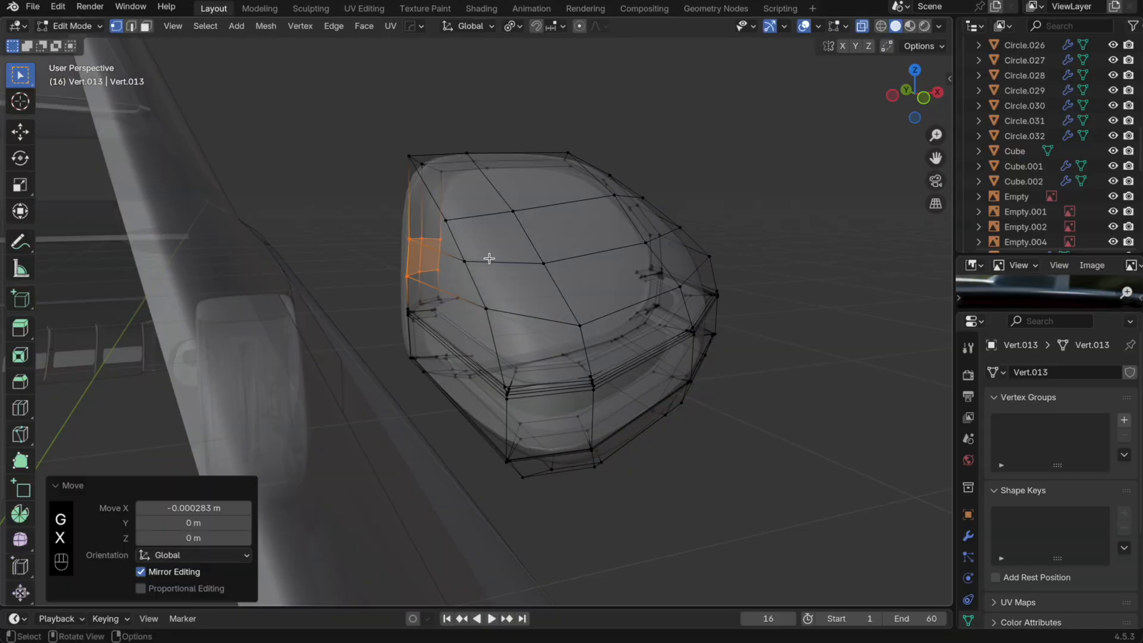
left_click_drag(397, 237, 452, 253)
key("alt+z")
Step: Move the vertices at the outer rear end of the housing's upper seam about 0.0002 m along Y
middle_click_drag(520, 259, 515, 248)
key("g")
key("y")
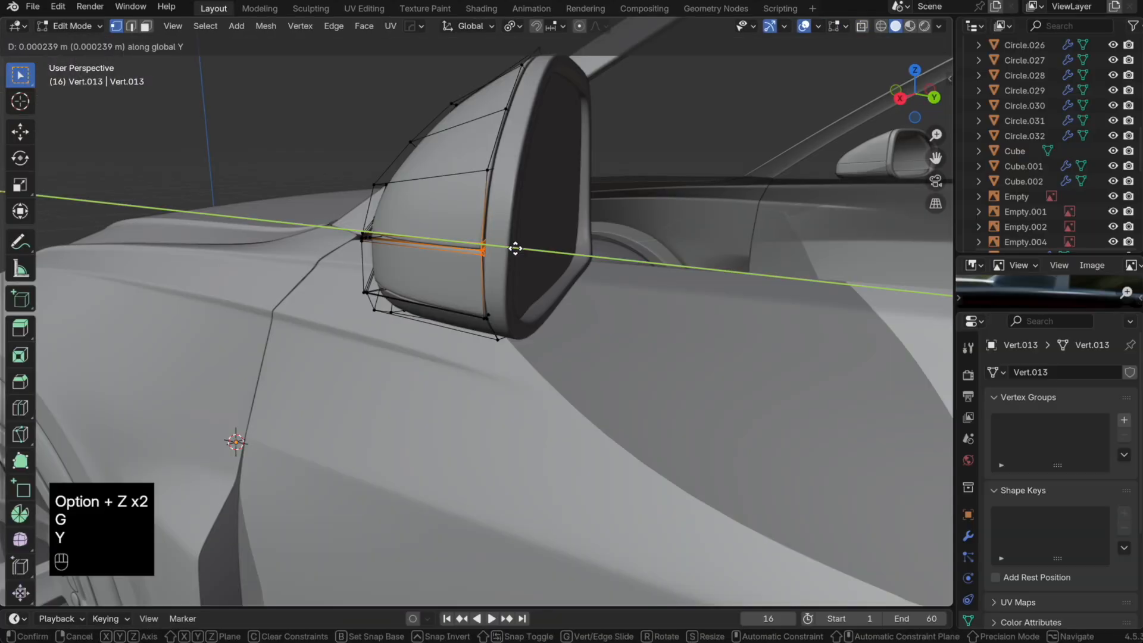
left_click(516, 247)
key("Tab")
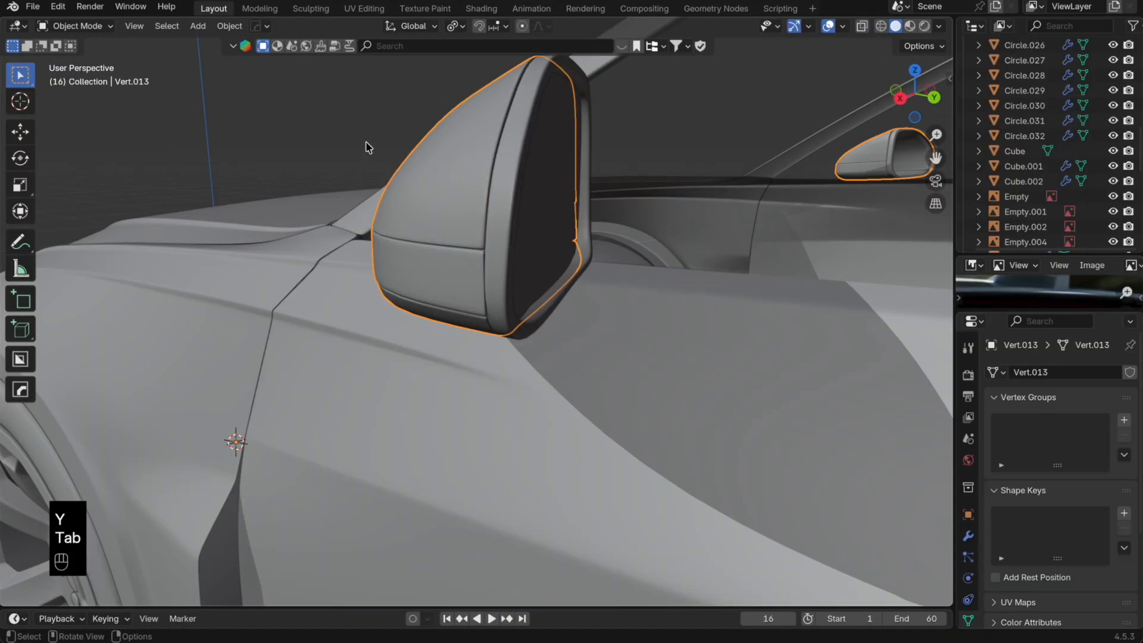
Step: Save an incremental version of the file
scroll(405, 222, "down", 4)
left_click(33, 6)
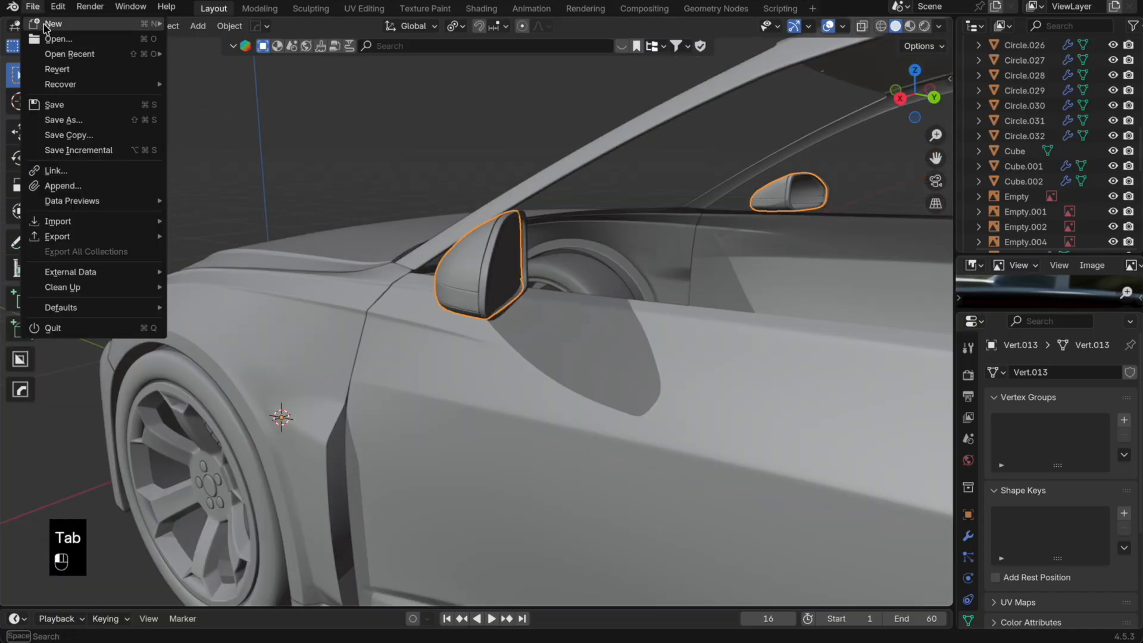
left_click(119, 154)
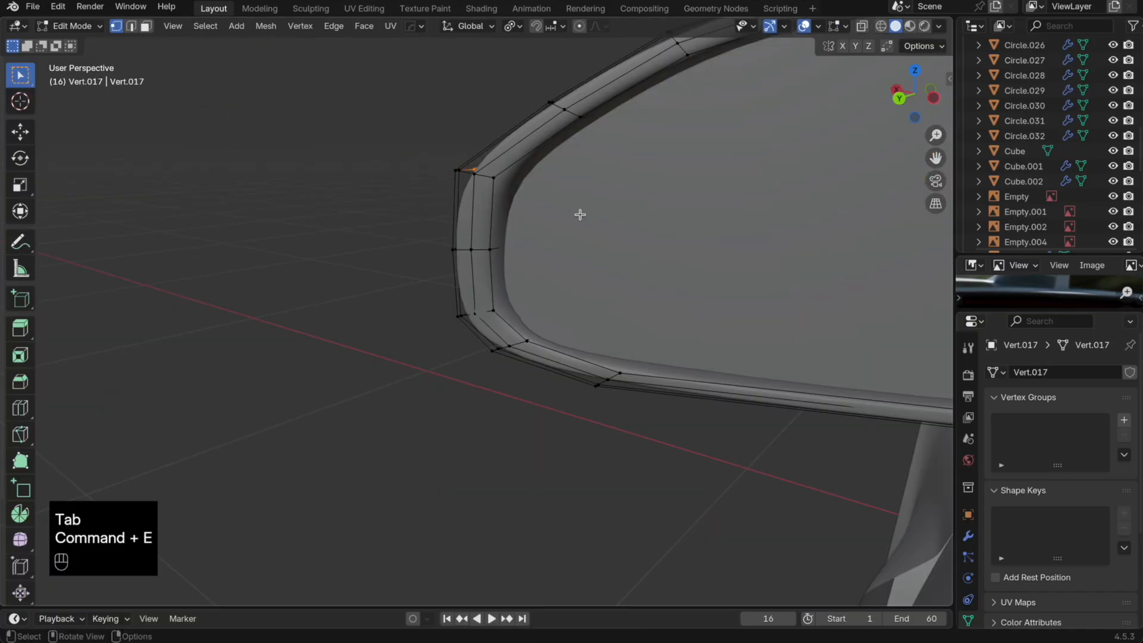
Step: Try adding a loop cut across the outer side of the mirror rim, just below its middle edge
key("super+r")
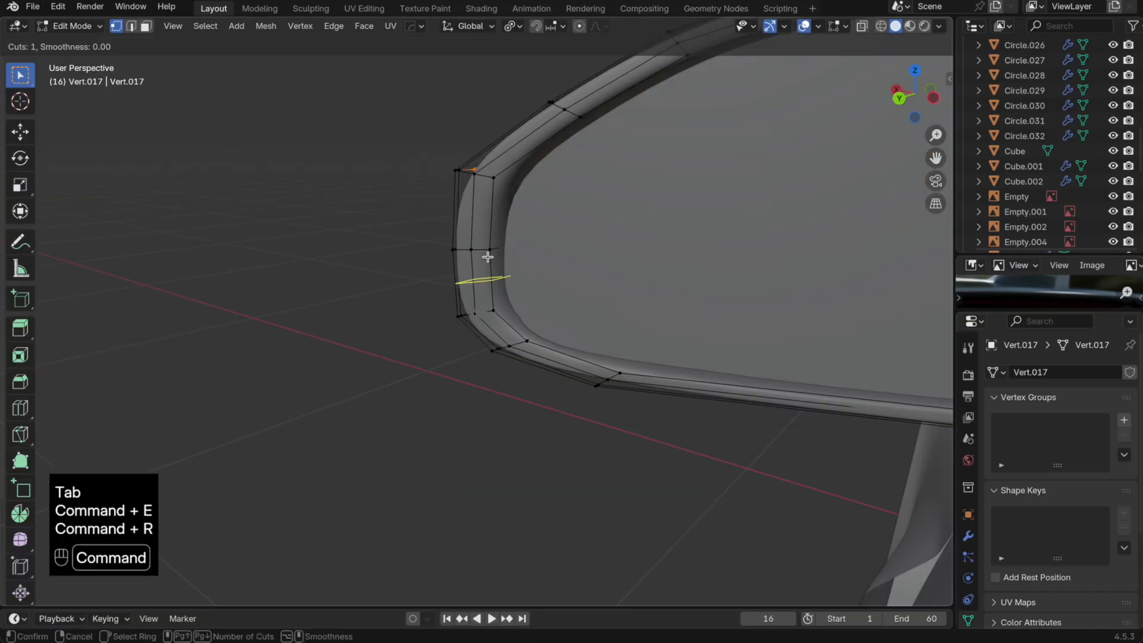
left_click(496, 249)
right_click(490, 247)
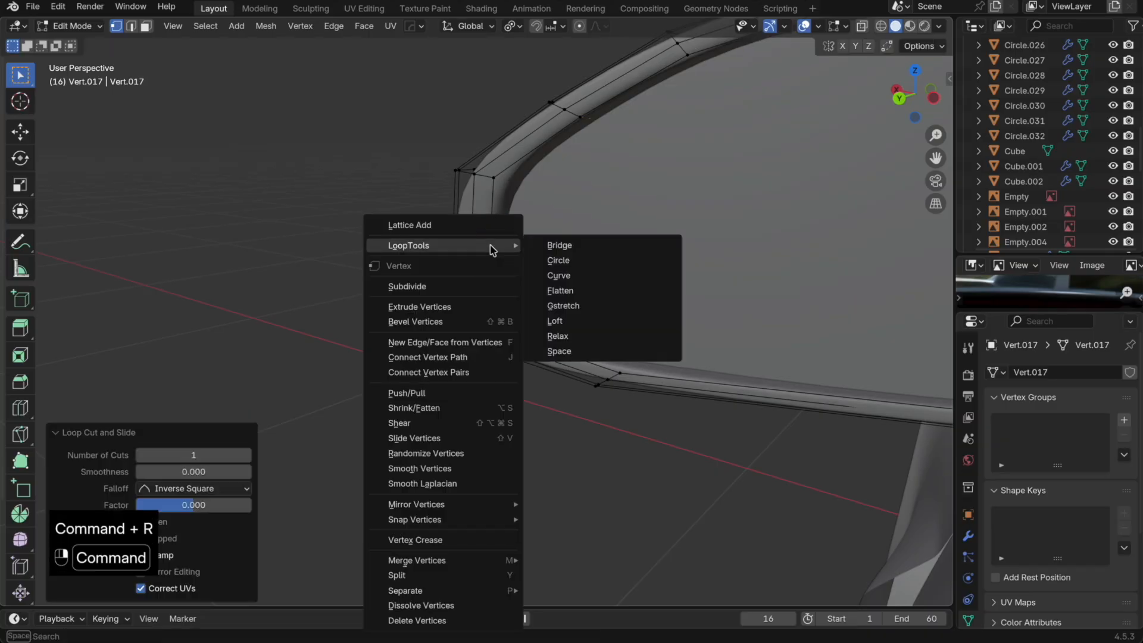
key("super+z")
key("super+r")
key("Tab")
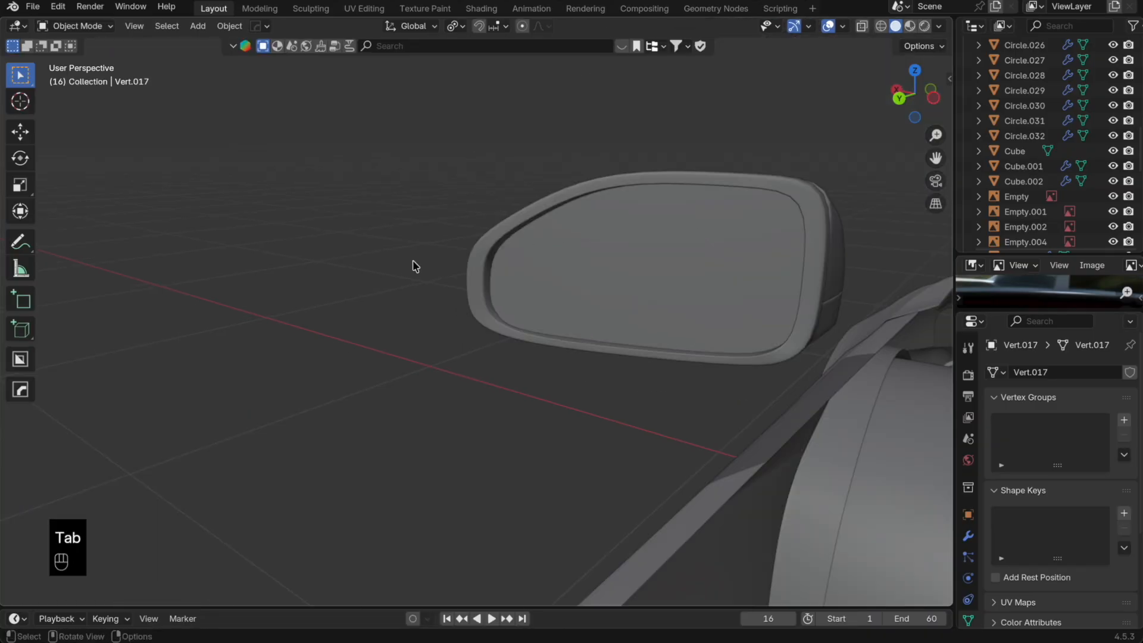
key("super+z")
key("super+z")
key("super+z")
key("Tab")
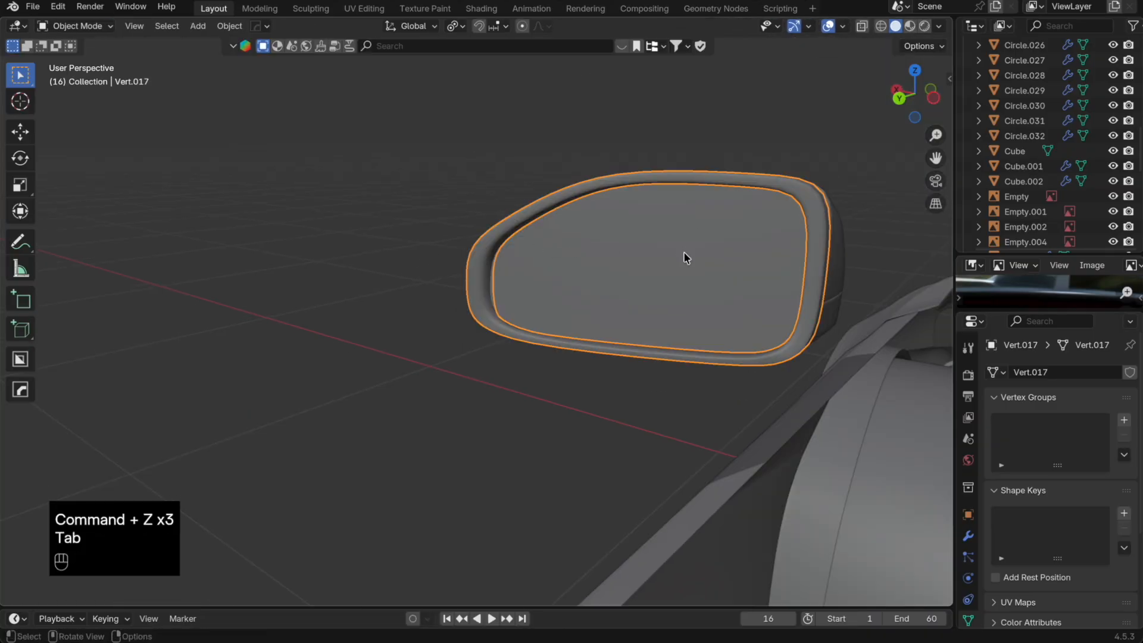
Step: Shade the mirror rim smooth and set the subdivision level to 3 on both the rim and the housing
left_click(968, 536)
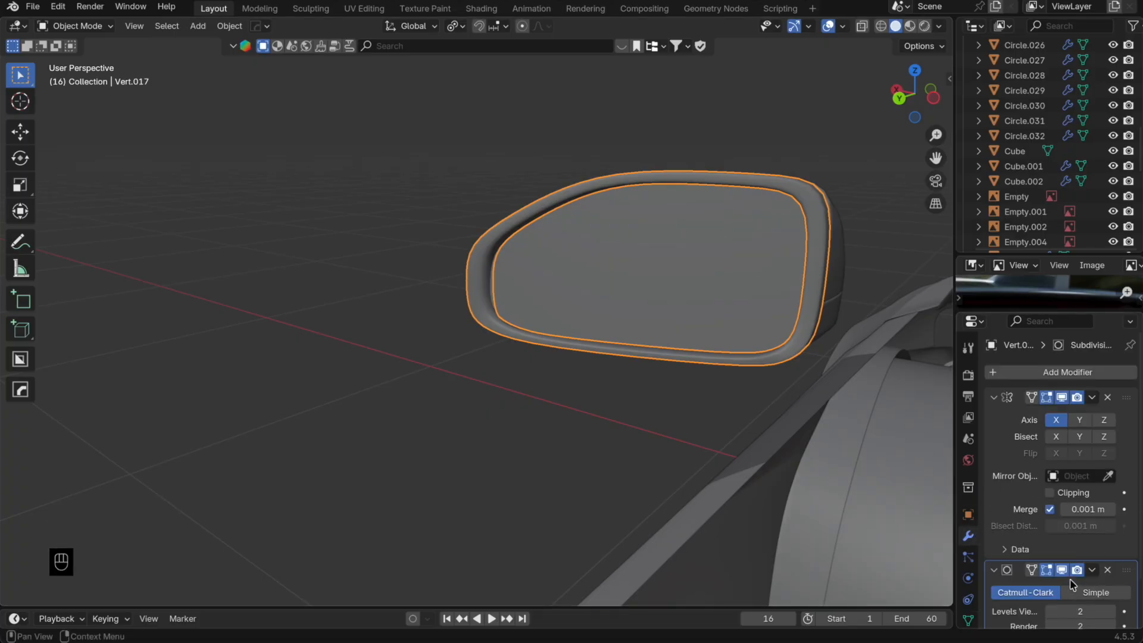
right_click(777, 280)
left_click(794, 274)
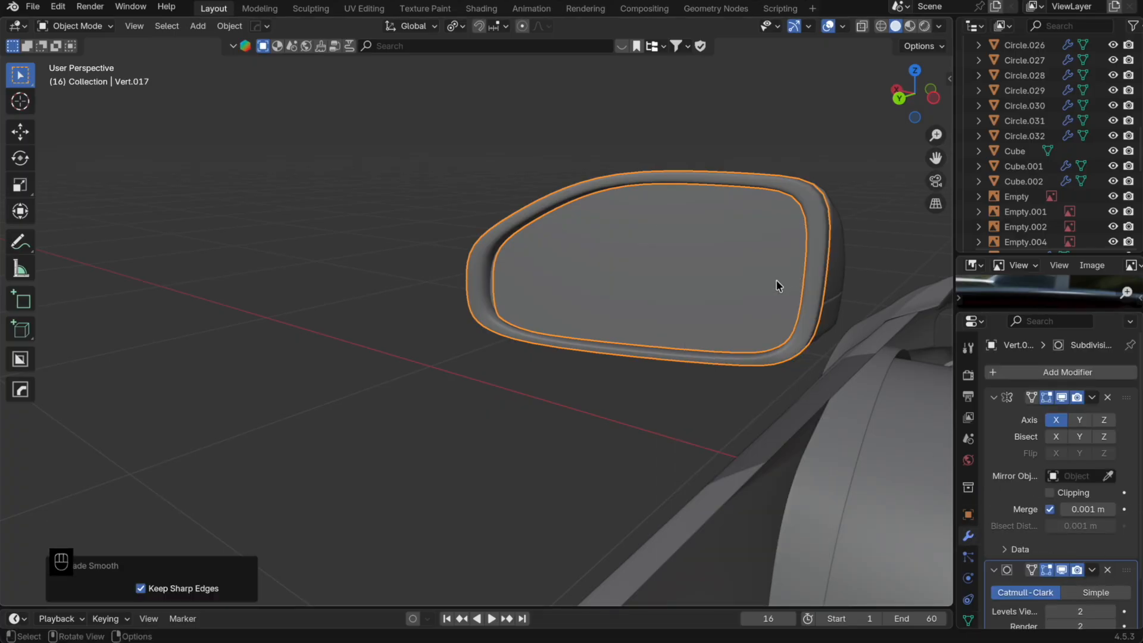
key("super+3")
left_click(743, 160)
middle_click_drag(743, 161, 655, 274)
left_click(420, 242)
key("super+3")
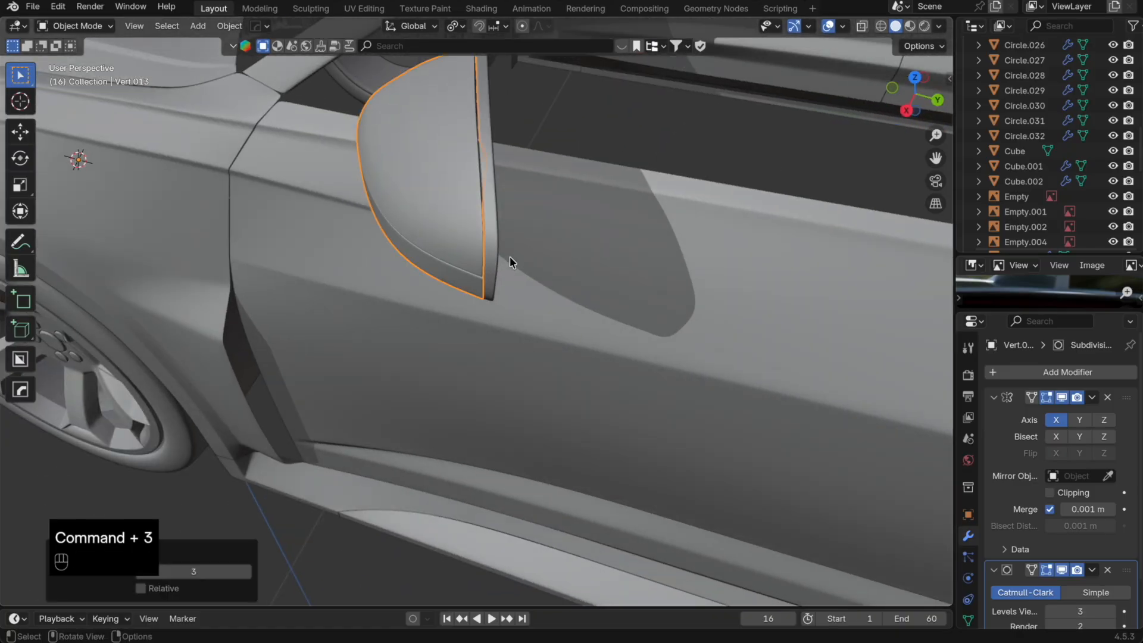
Step: Examine the gap between the mirror housing and the rim from the top view
mouse_move(509, 260)
middle_mouse_down()
mouse_move(416, 263)
mouse_move(500, 258)
mouse_move(584, 281)
mouse_move(564, 290)
mouse_move(509, 273)
middle_mouse_up()
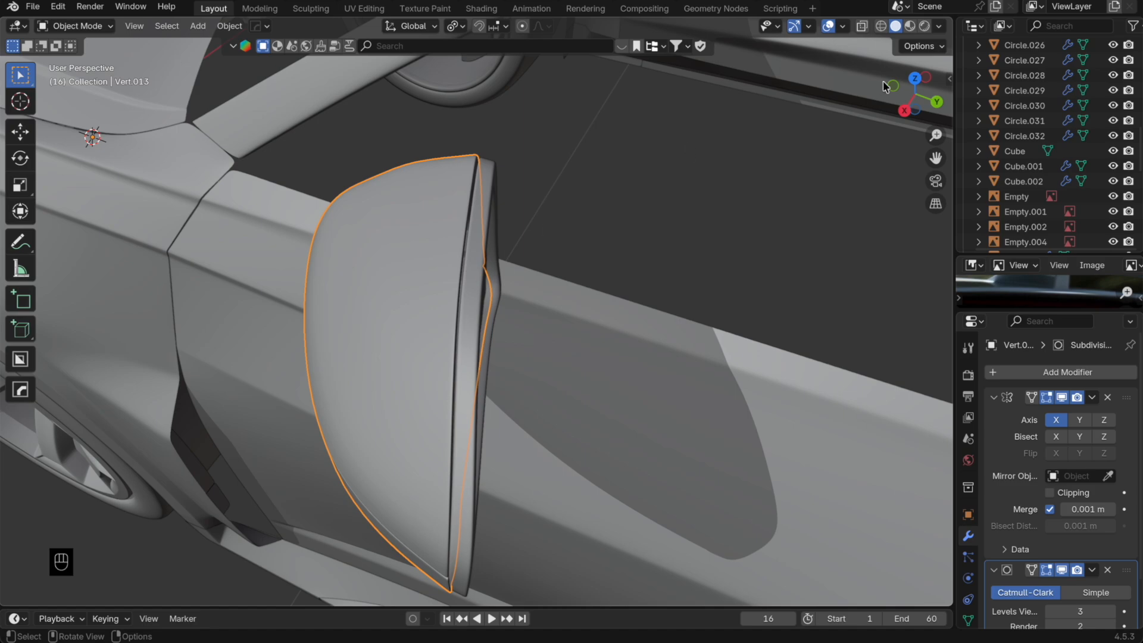
left_click(915, 79)
middle_click_drag(663, 295, 673, 179, "shift")
scroll(673, 184, "left", 5, "shift")
scroll(531, 273, "down", 3)
key("Tab")
scroll(525, 268, "up", 8)
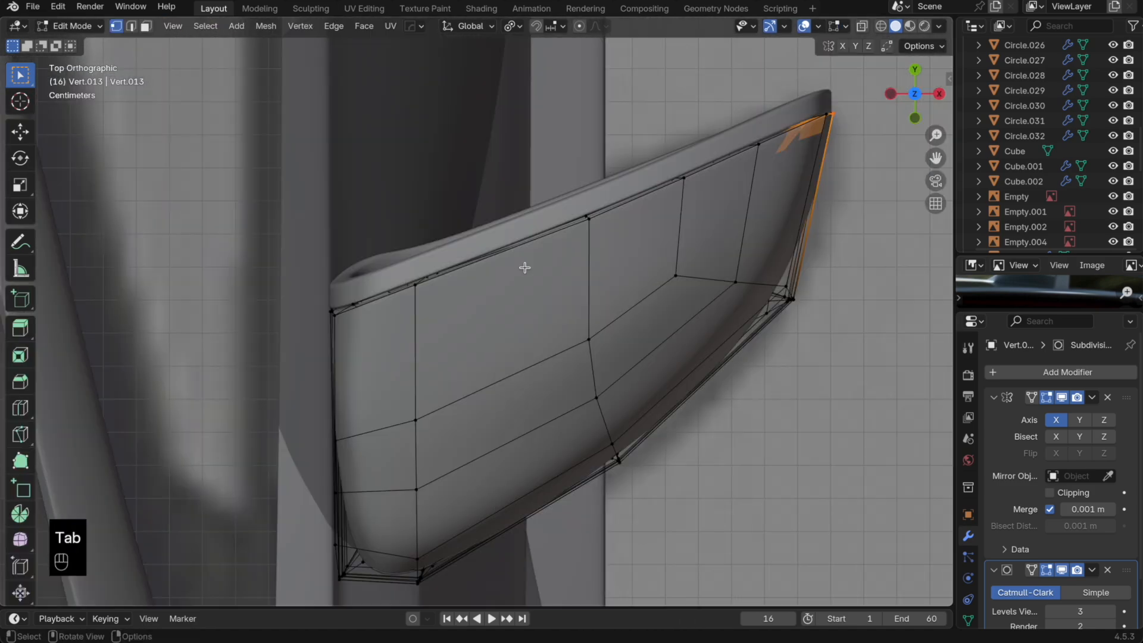
key("alt+z")
scroll(524, 267, "up", 2)
key("alt+z")
key("Tab")
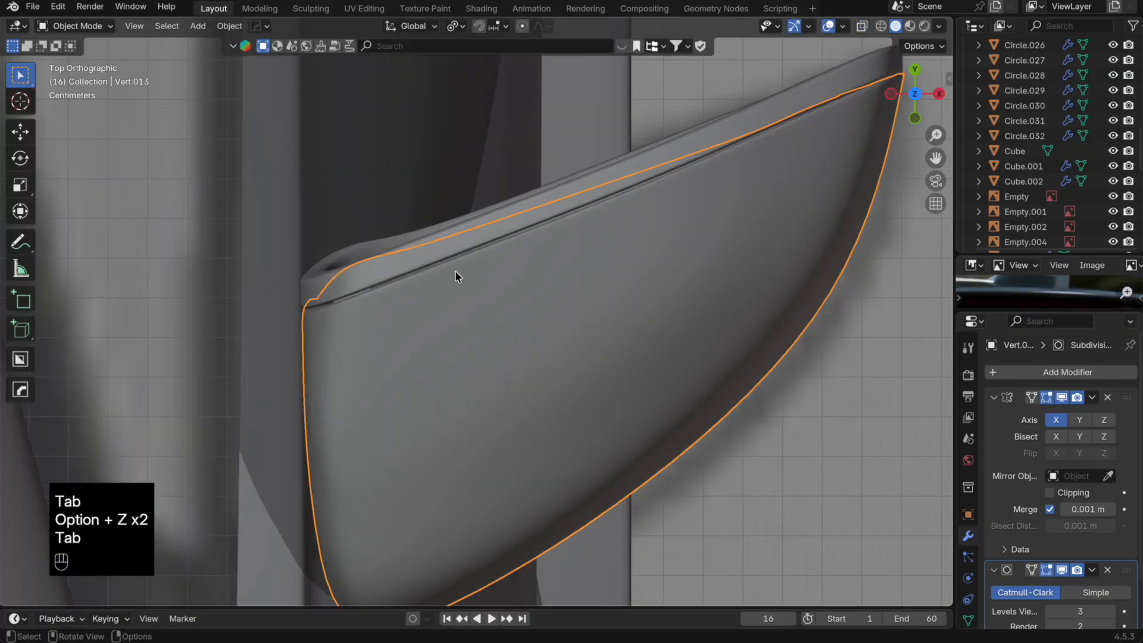
left_click(454, 251)
key("Tab")
key("Tab")
left_click(452, 299)
key("Tab")
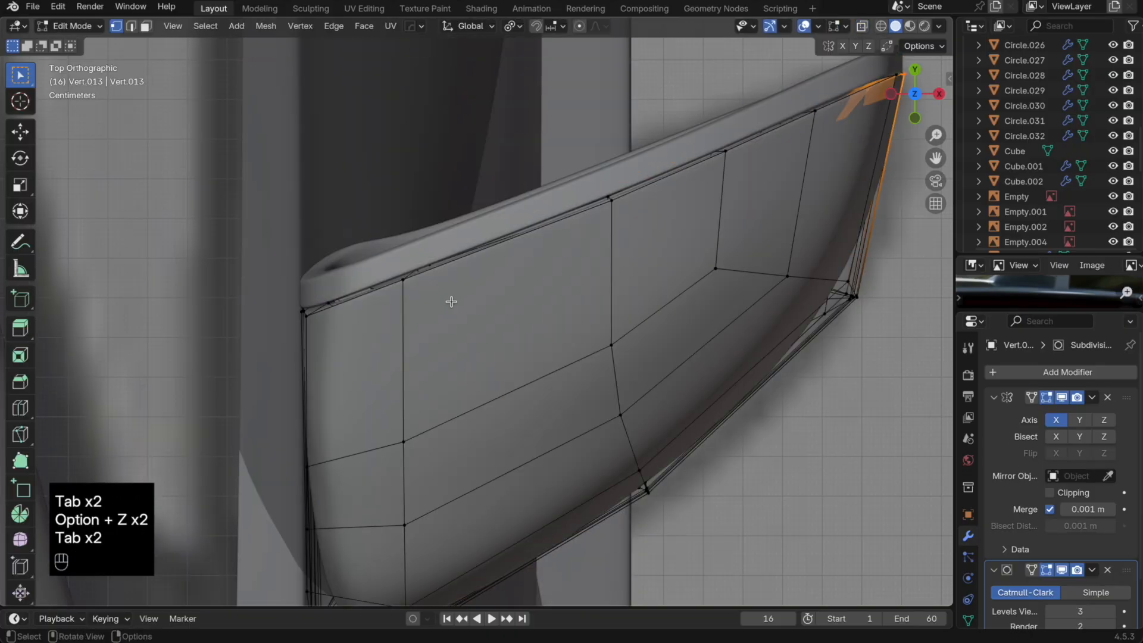
Step: Move the vertices in the middle of the housing's upper rear edge slightly along Y towards the rim
key("alt+z")
middle_click_drag(449, 301, 602, 225)
key("alt+z")
key("g")
key("y")
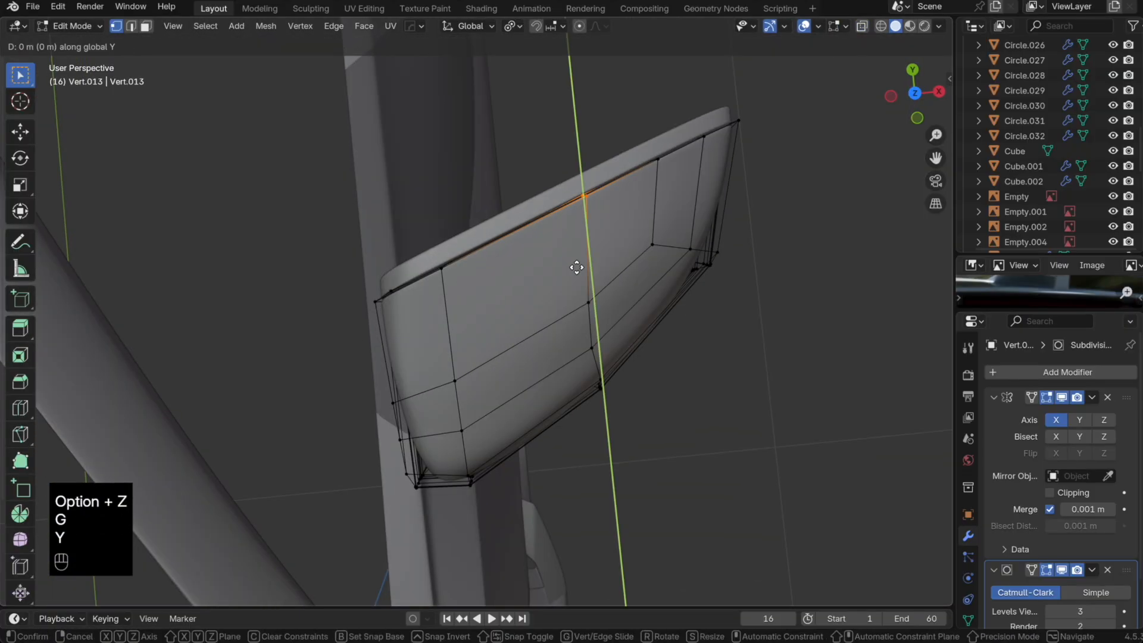
left_click(577, 266)
Step: Move the vertices at the housing's upper inner rear corner 0.000749 m along Y
key("alt+z")
mouse_move(512, 274)
middle_mouse_down()
mouse_move(486, 280)
mouse_move(510, 251)
mouse_move(511, 273)
middle_mouse_up()
key("alt+z")
key("g")
key("y")
key("Tab")
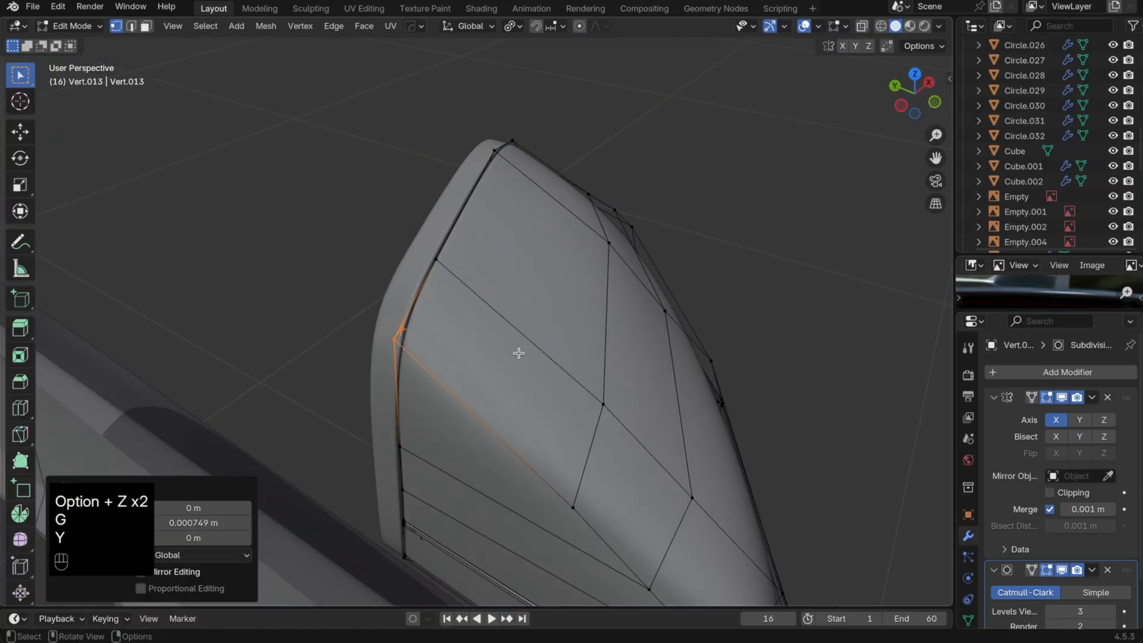
Step: Move the vertices on the outer side of the rim's rear edge 0.000233 m along Y
key("Tab")
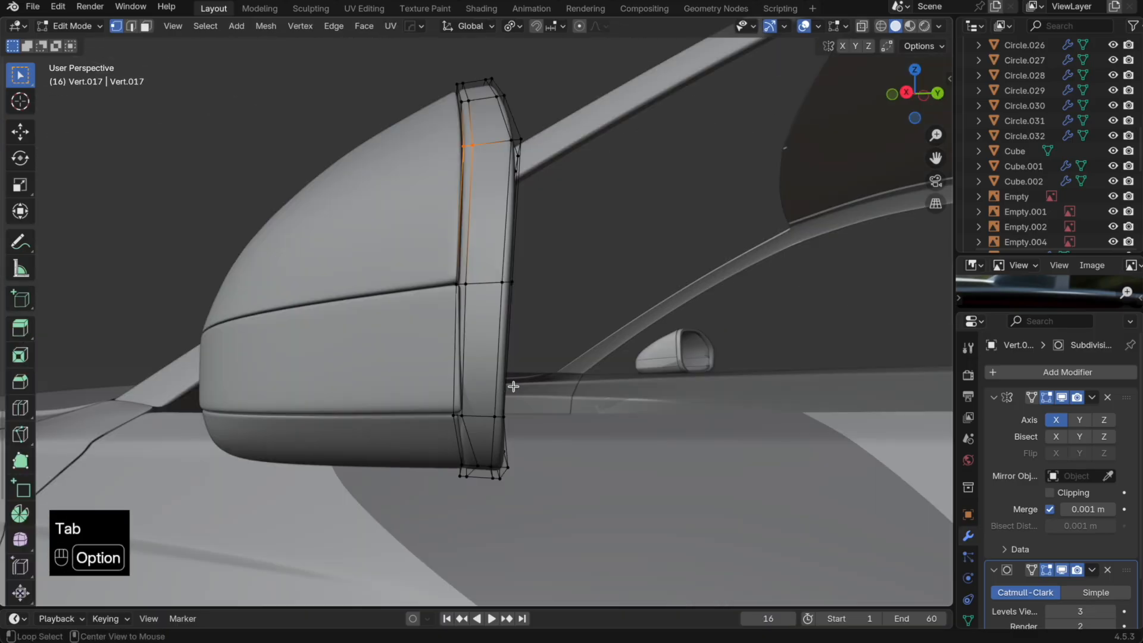
key("alt+z")
key("alt+z")
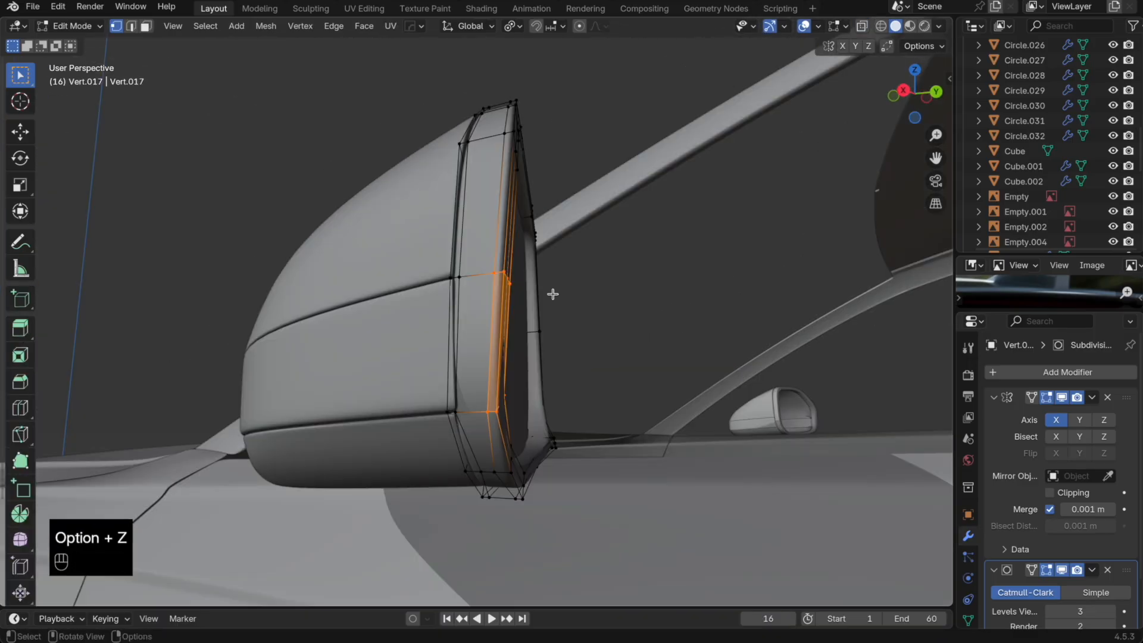
key("y")
left_click(552, 294)
key("alt+z")
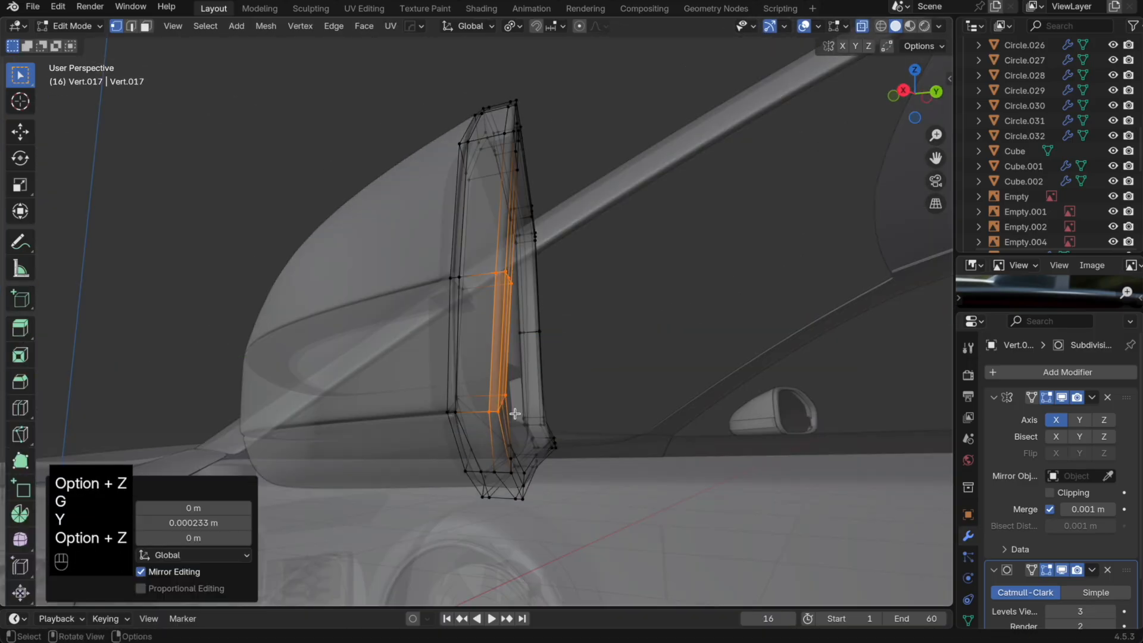
left_click_drag(471, 388, 470, 386)
key("alt+z")
key("Tab")
Step: Slide a vertex along its edge on the inner lip near the rim's lower corner
middle_click_drag(543, 425, 542, 402)
key("Tab")
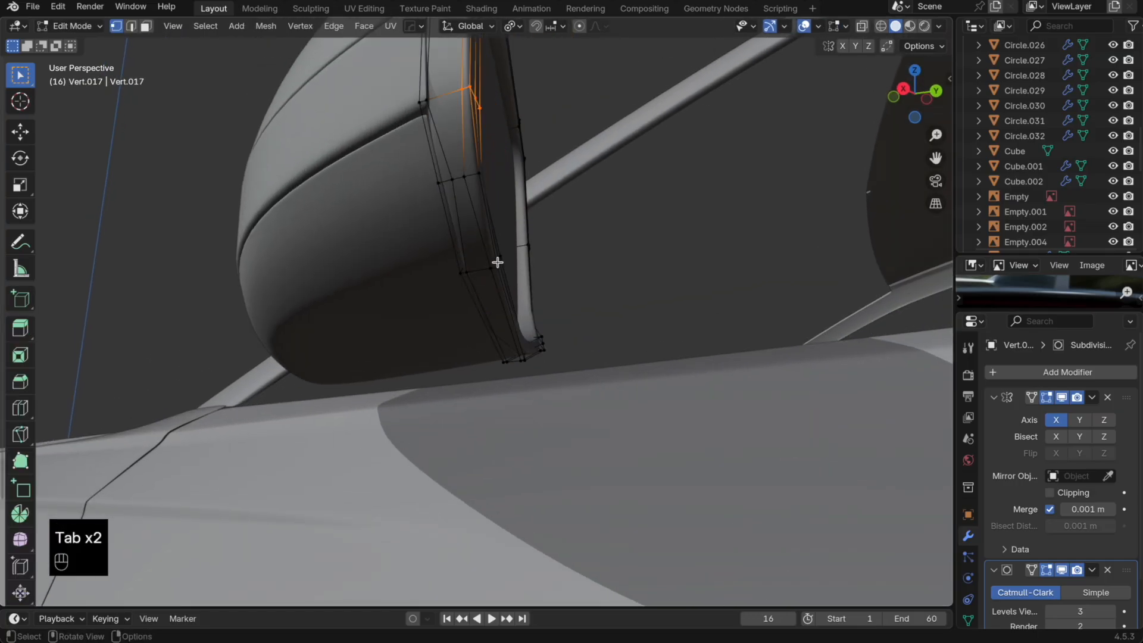
key("alt+z")
mouse_move(496, 192)
middle_mouse_down()
mouse_move(502, 185)
mouse_move(495, 190)
mouse_move(523, 212)
mouse_move(366, 229)
mouse_move(500, 175)
middle_mouse_up()
key("g")
key("g")
left_click(491, 182)
key("alt+z")
Step: Move the inner lip vertex at the rim's lower corner about -0.004 m along Y
key("alt+z")
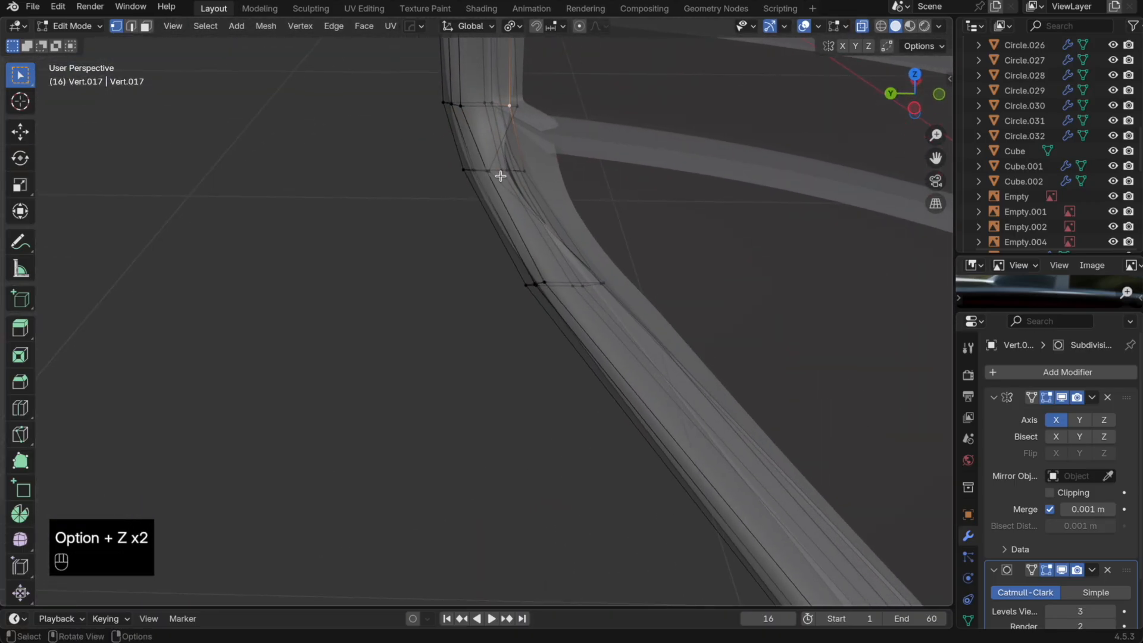
key("g")
key("y")
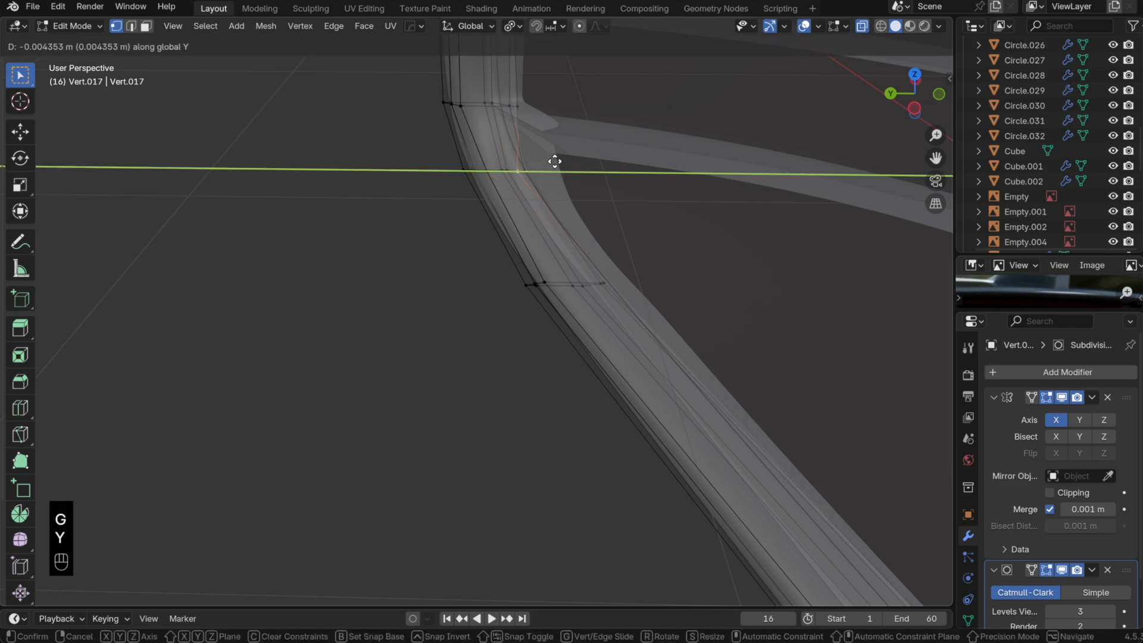
left_click(563, 158)
key("alt+z")
key("Tab")
Step: Check the mirror's corner shape and save the file as a new incremental version
middle_click_drag(536, 191, 363, 260)
scroll(599, 289, "up", 5)
scroll(588, 276, "down", 3)
key("Tab")
key("Tab")
scroll(583, 274, "down", 7)
left_click(33, 6)
left_click(136, 152)
Step: Add a Mirror modifier on the X axis to the mirror glass plane and save an incremental version
scroll(613, 257, "up", 6)
scroll(491, 250, "down", 6)
key("Tab")
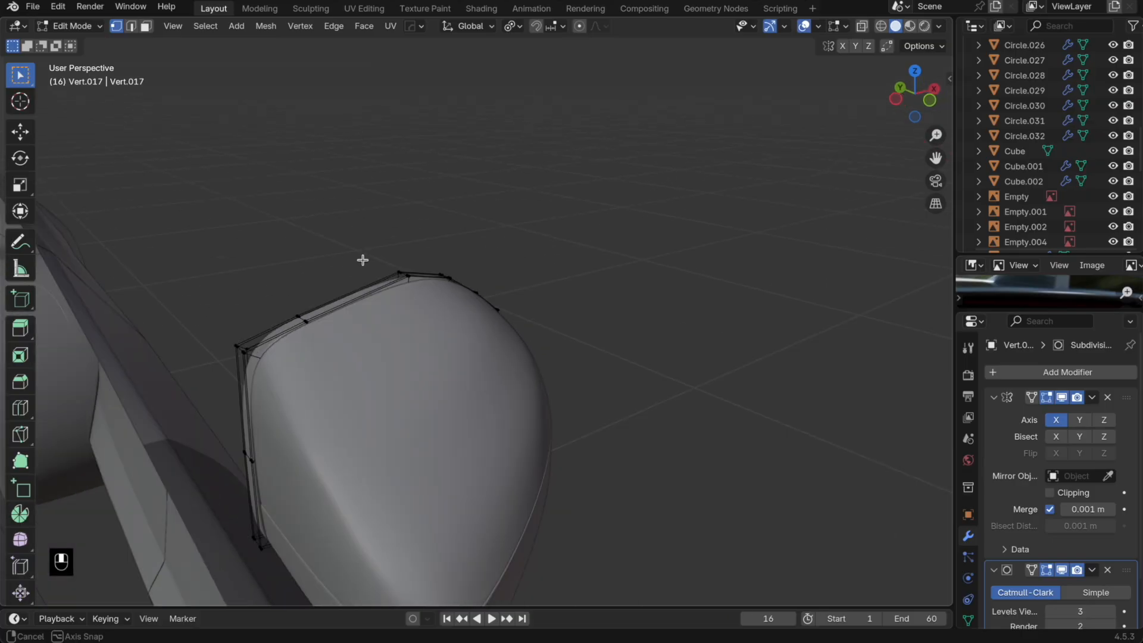
middle_click_drag(363, 260, 339, 261)
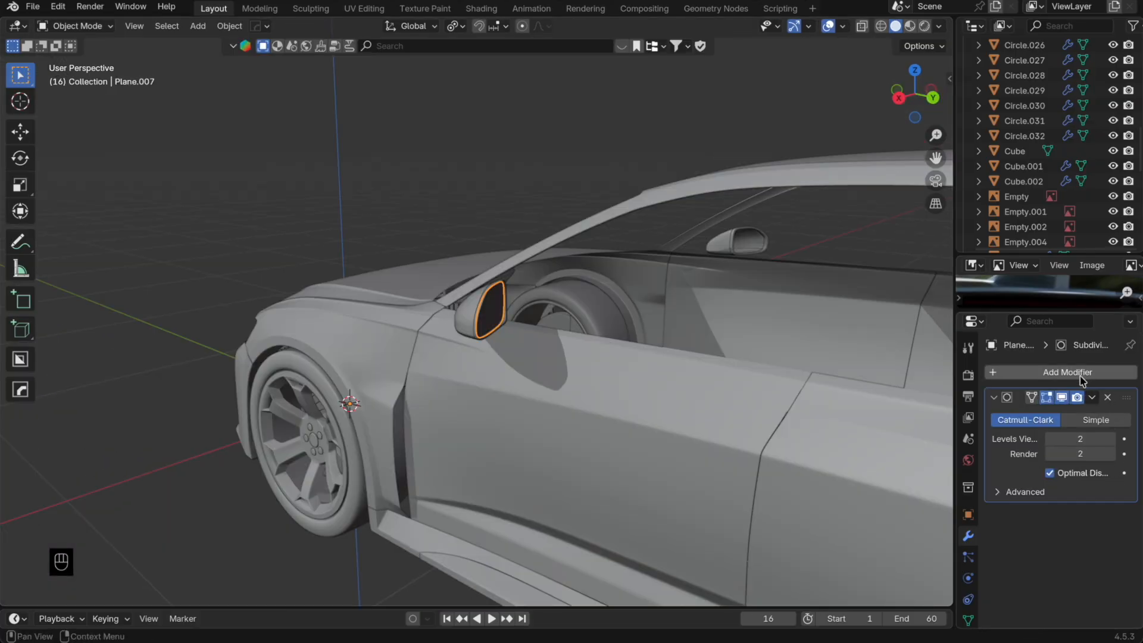
left_click(1081, 374)
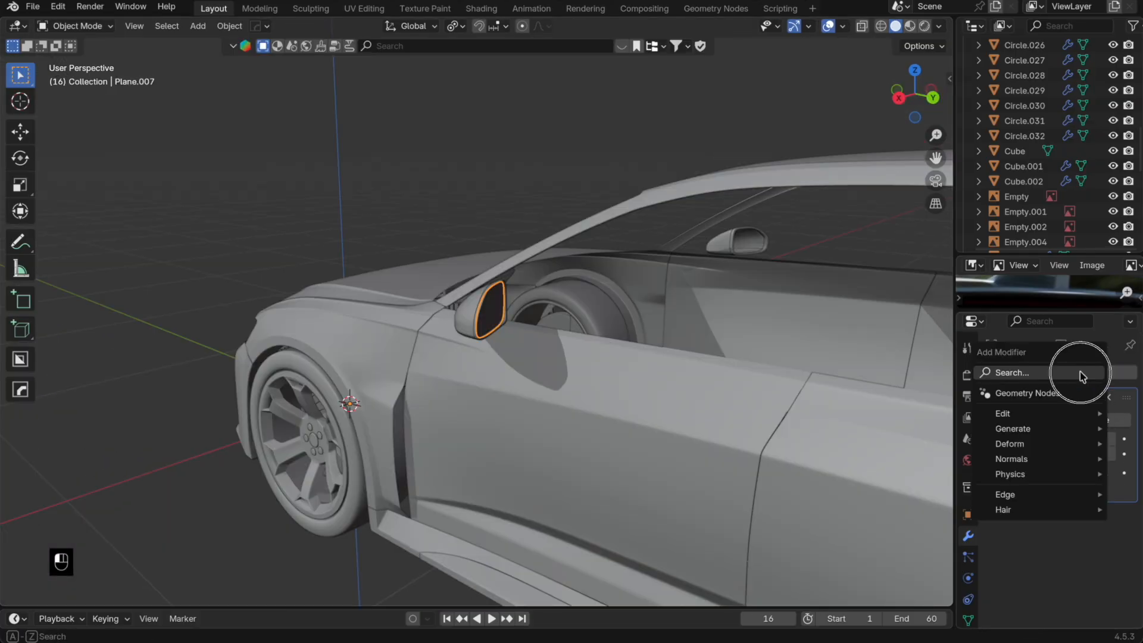
left_click(989, 401)
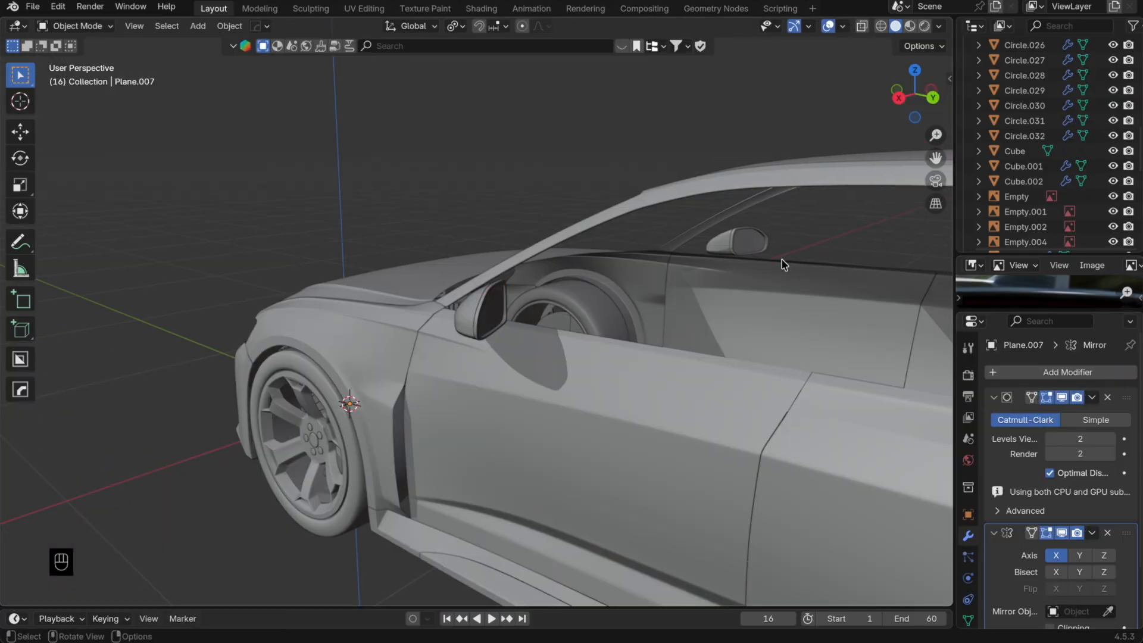
scroll(784, 265, "down", 4)
left_click(129, 160)
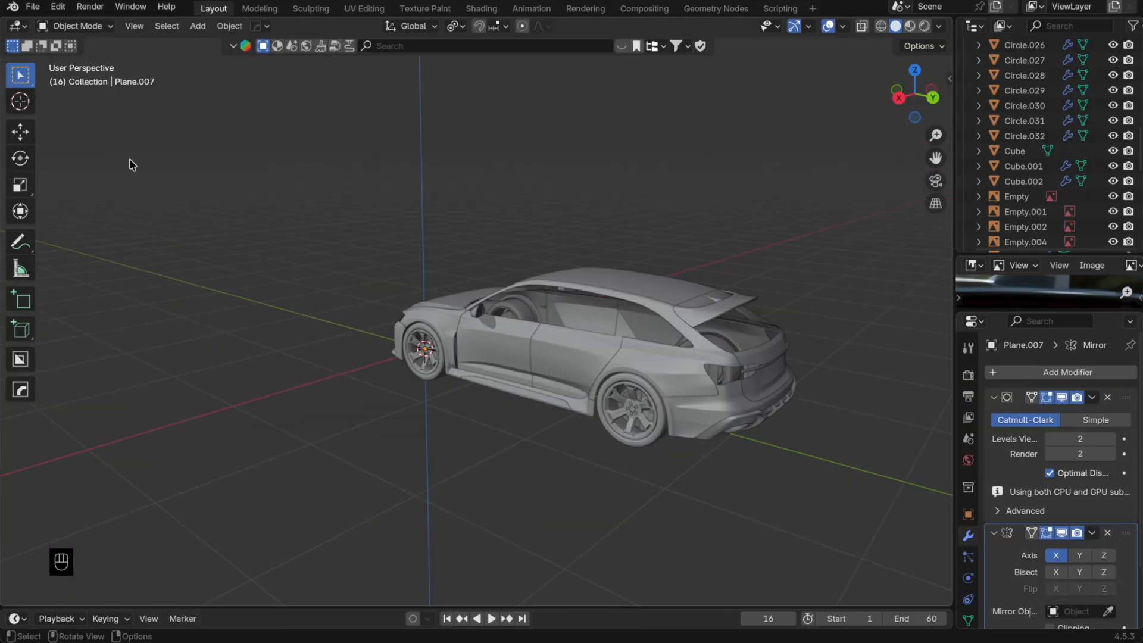
Step: Compare the side mirror with the side-view blueprint in X-ray and undo the accidental hiding of a mirror part
scroll(570, 294, "up", 5)
middle_click_drag(570, 294, 712, 290)
left_click(901, 92)
left_click(939, 95)
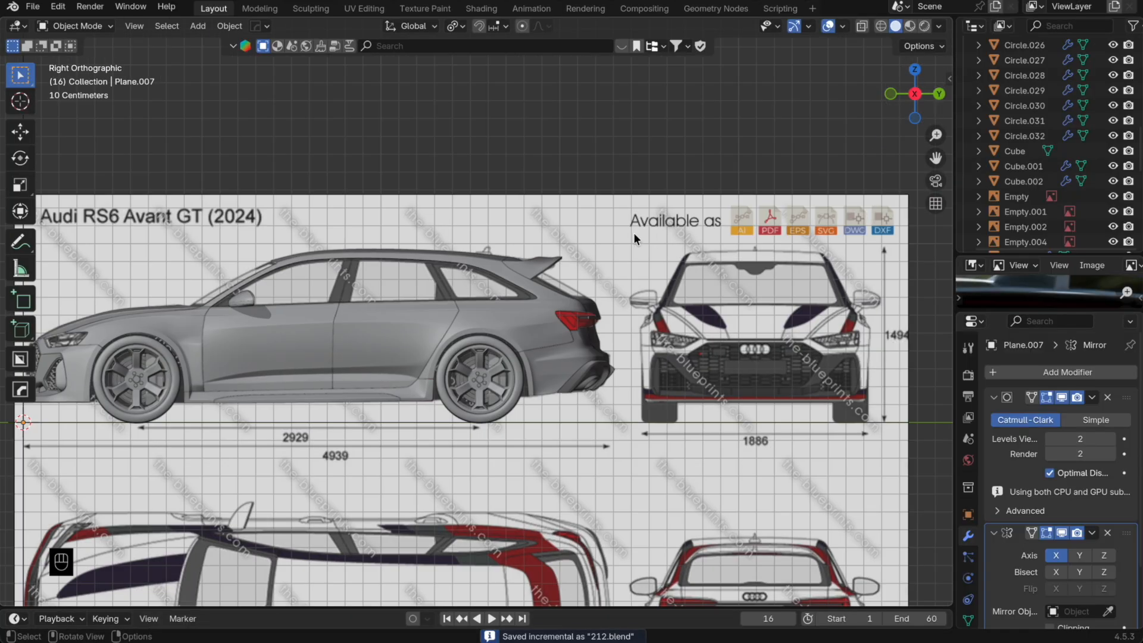
scroll(562, 286, "up", 7)
key("alt+z")
scroll(583, 311, "up", 2)
middle_click_drag(622, 289, 615, 288, "shift")
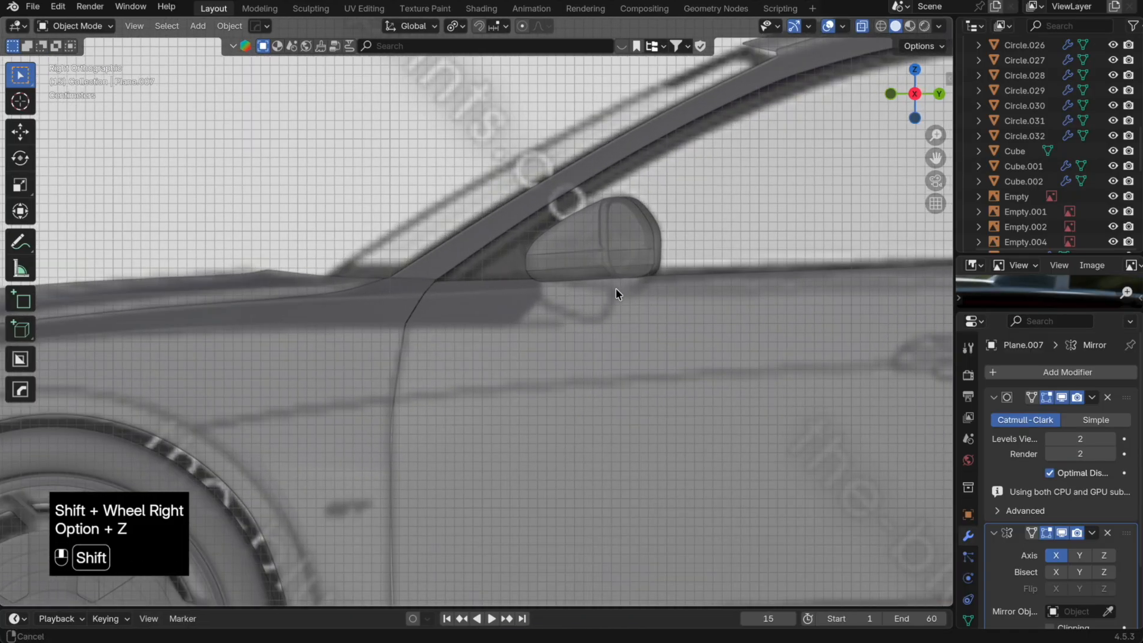
key("super+z")
key("super+z")
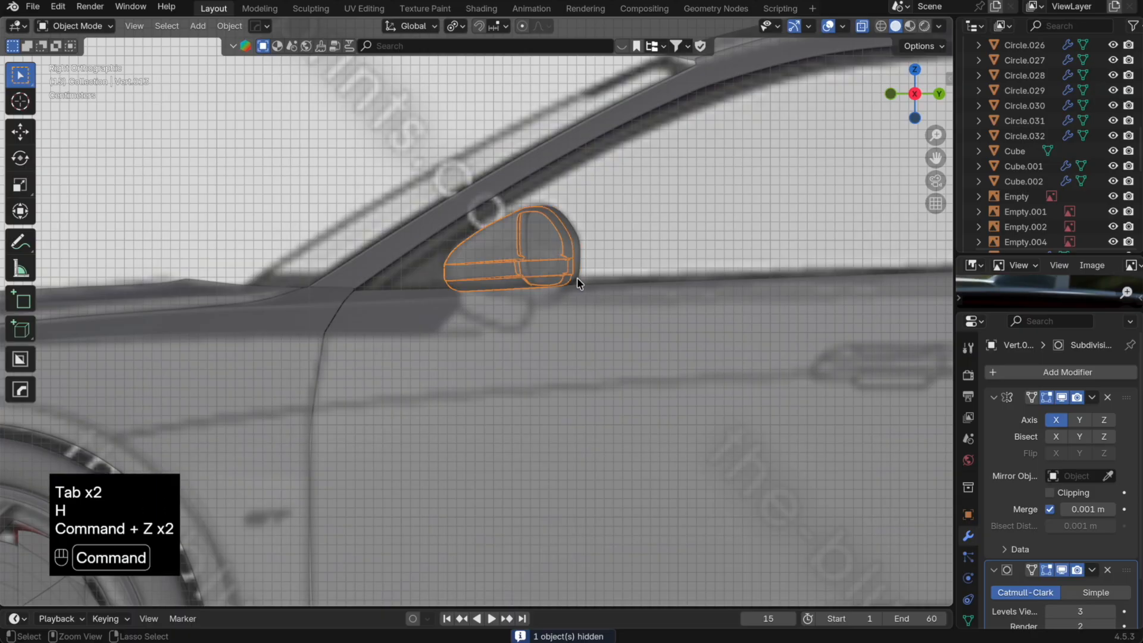
Step: Lower the bottom vertices of the mirror housing about 0.016 m along Z towards the blueprint outline
key("Tab")
key("alt+z")
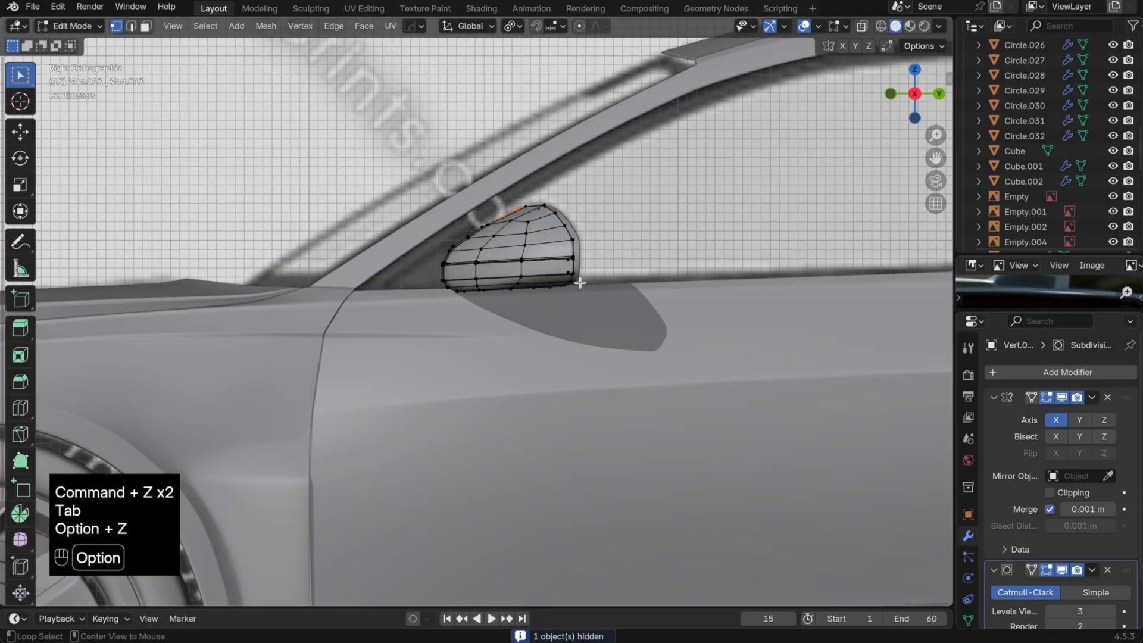
middle_click_drag(577, 278, 487, 268)
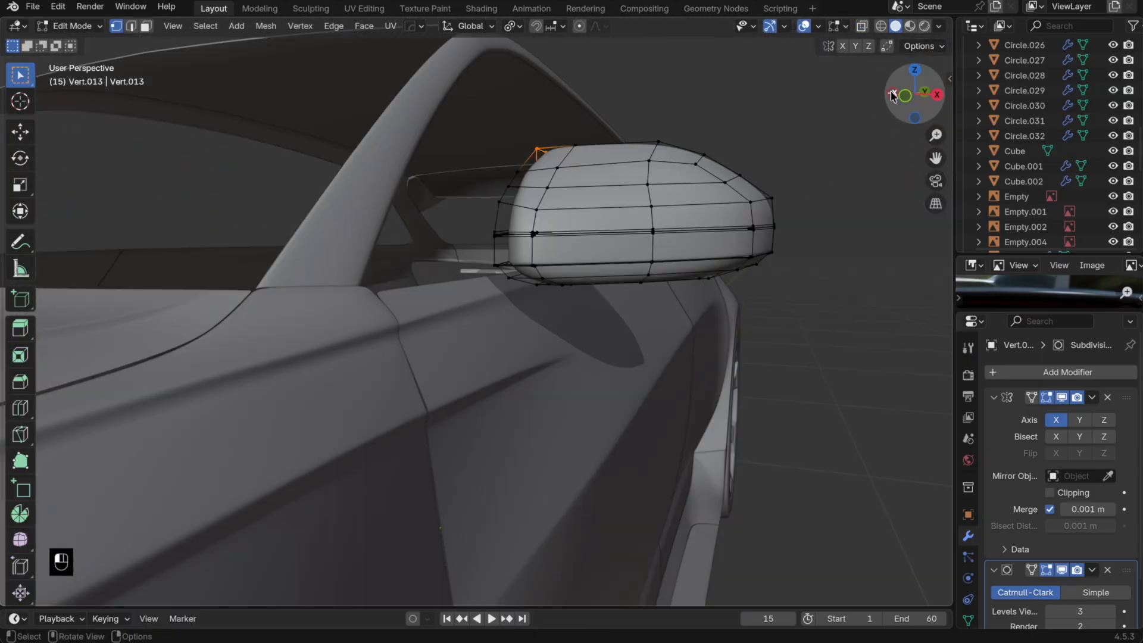
left_click(893, 95)
key("alt+z")
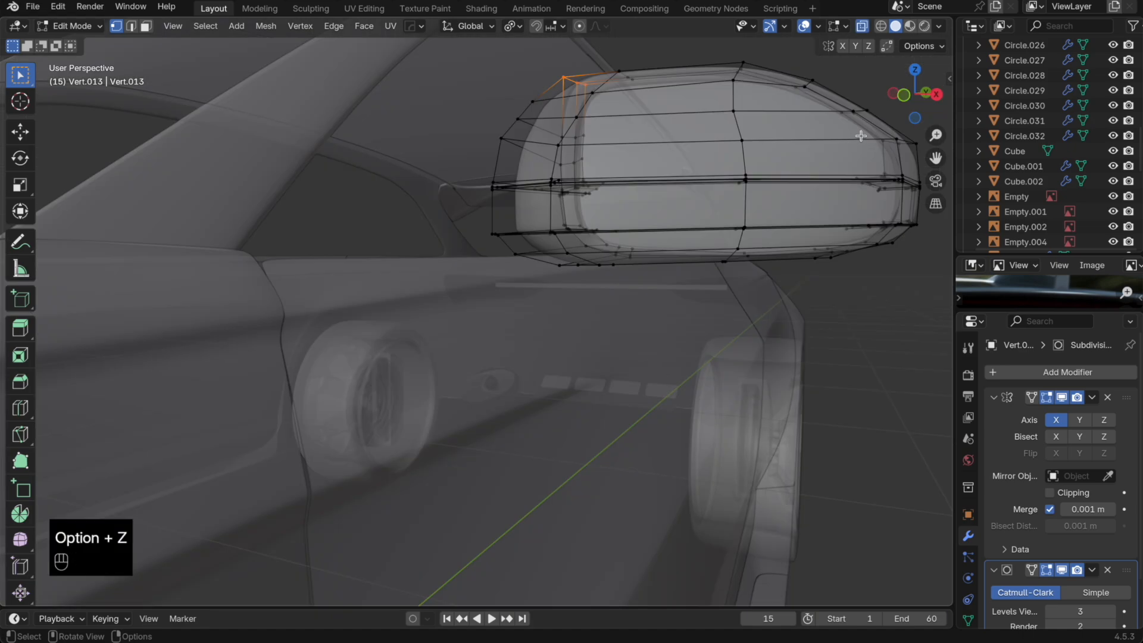
left_click(904, 95)
left_click(693, 248, "shift")
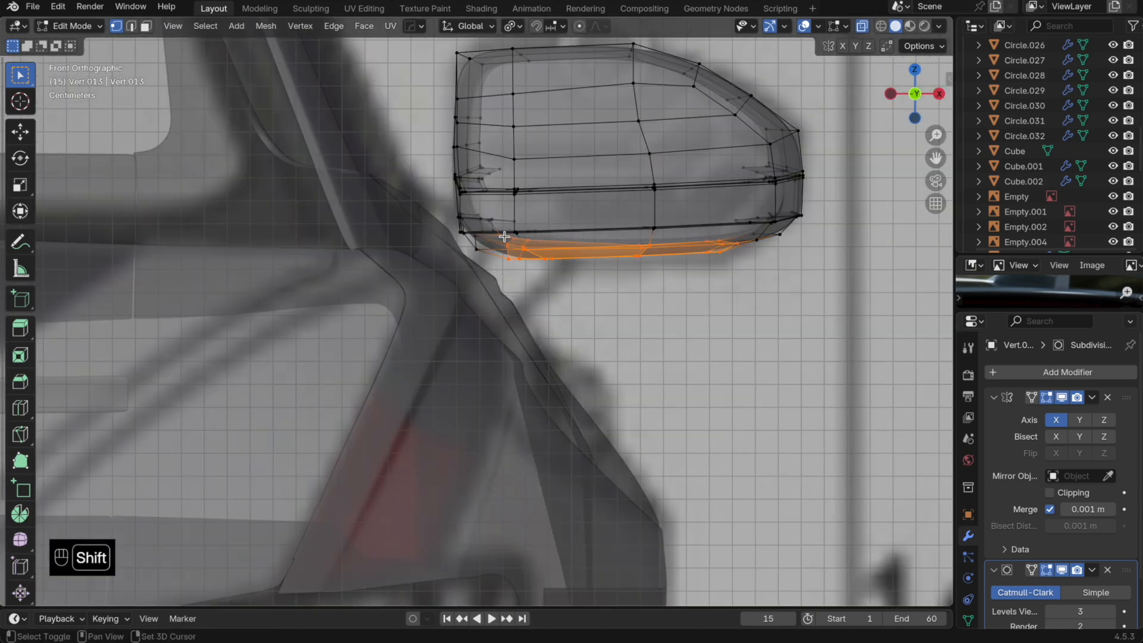
middle_click_drag(579, 250, 831, 184)
key("g")
key("z")
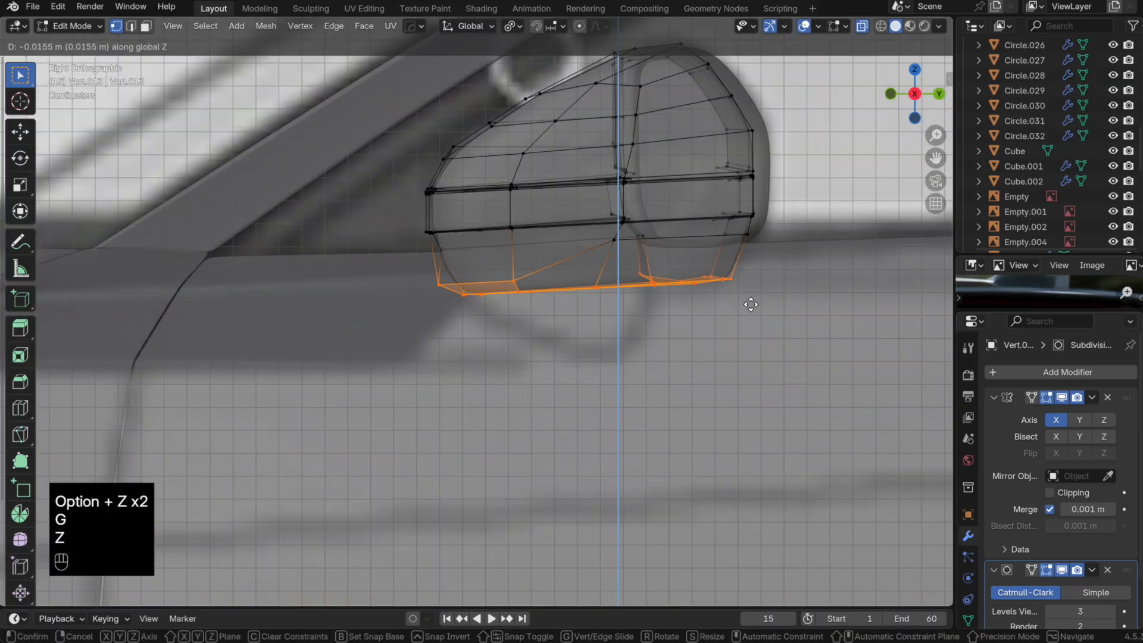
left_click(751, 307)
Step: Raise the housing's front bottom vertices about 0.019 m along Z so that the underside slopes up towards the front
left_click(440, 282)
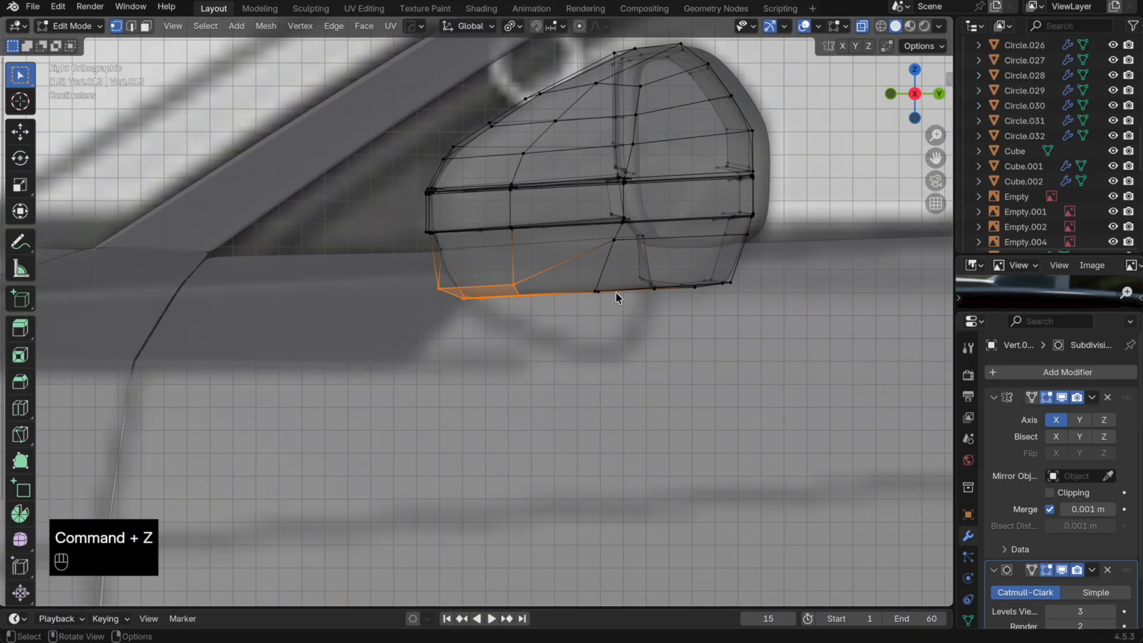
key("g")
key("z")
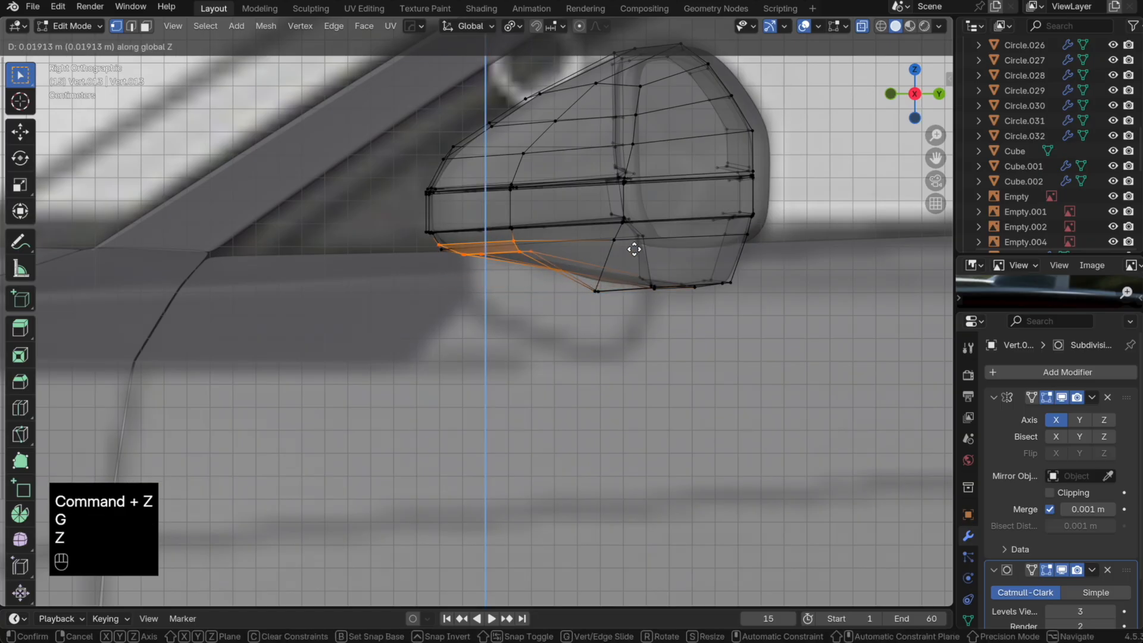
left_click(633, 249)
key("Tab")
key("alt+z")
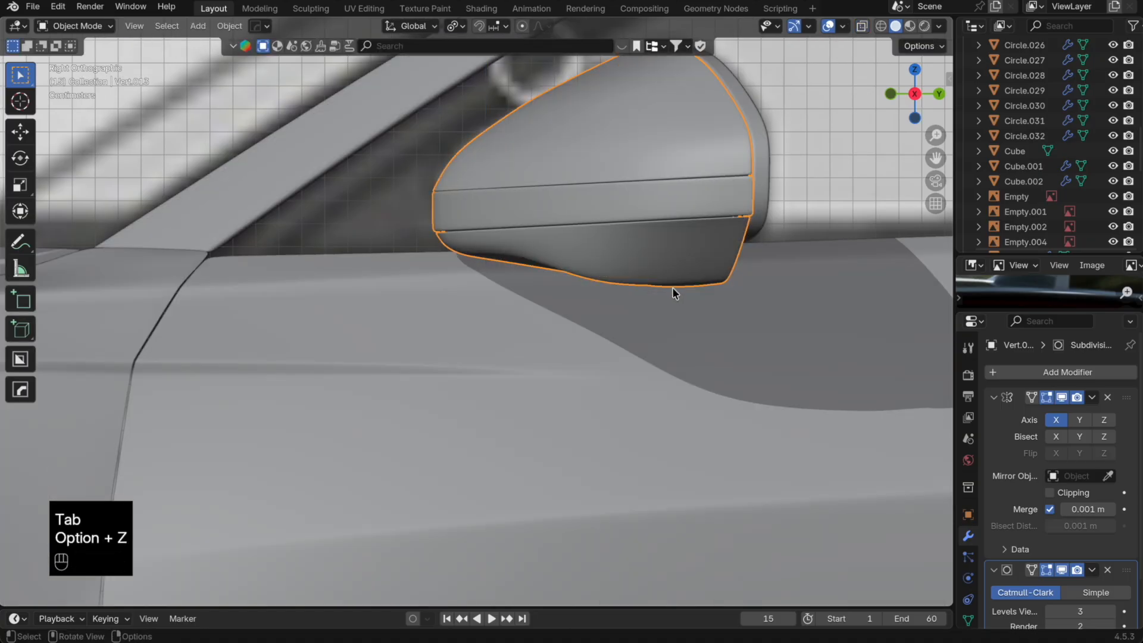
mouse_move(673, 287)
middle_mouse_down()
mouse_move(667, 275)
mouse_move(663, 284)
middle_mouse_up()
Step: Raise the middle vertices of the housing's outer lower edge along Z to smooth the underside
key("Tab")
key("alt+z")
left_click_drag(503, 235, 453, 206)
key("alt+z")
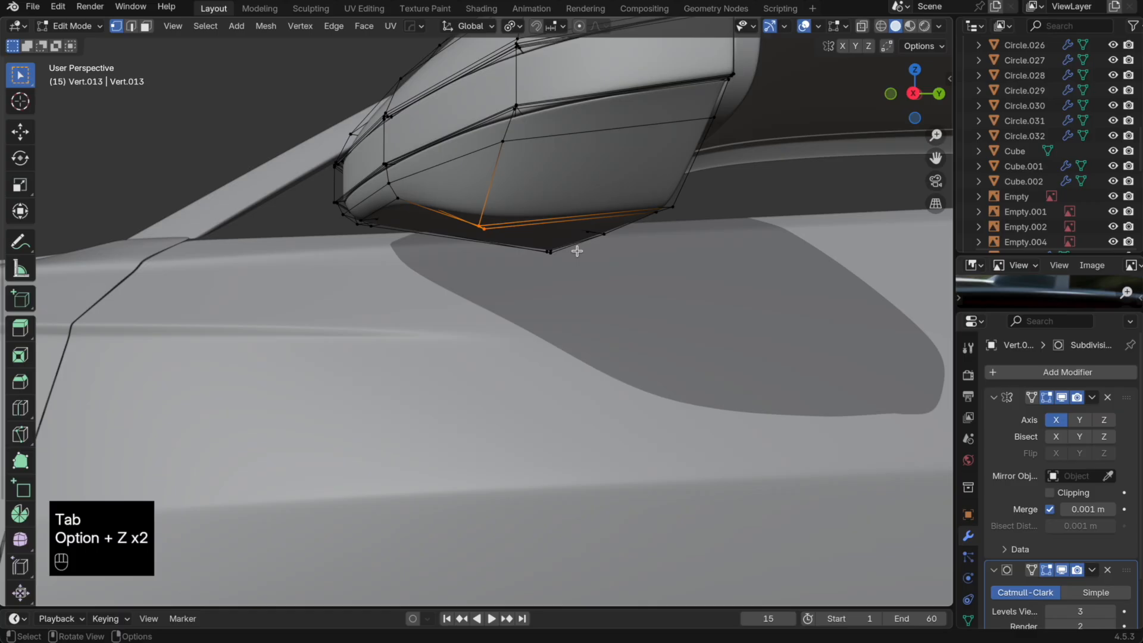
key("g")
key("z")
left_click(597, 223)
key("Tab")
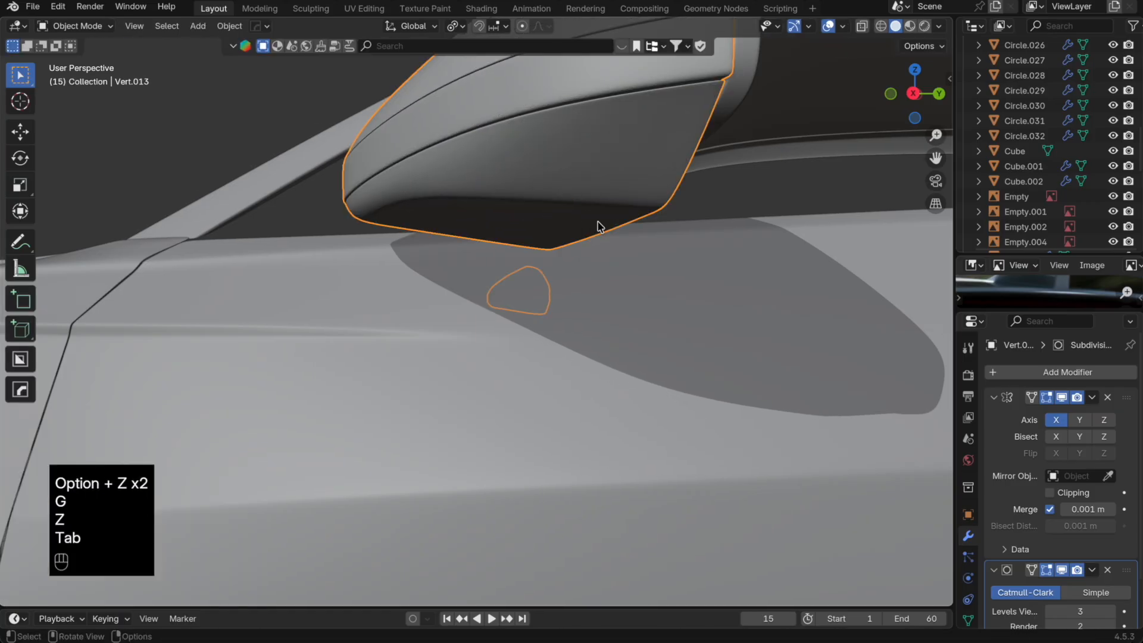
Step: Examine how the mirror's rim and glass meet the lowered housing from behind and above
scroll(609, 240, "down", 5)
middle_click_drag(609, 242, 470, 348)
scroll(447, 369, "right", 2, "shift")
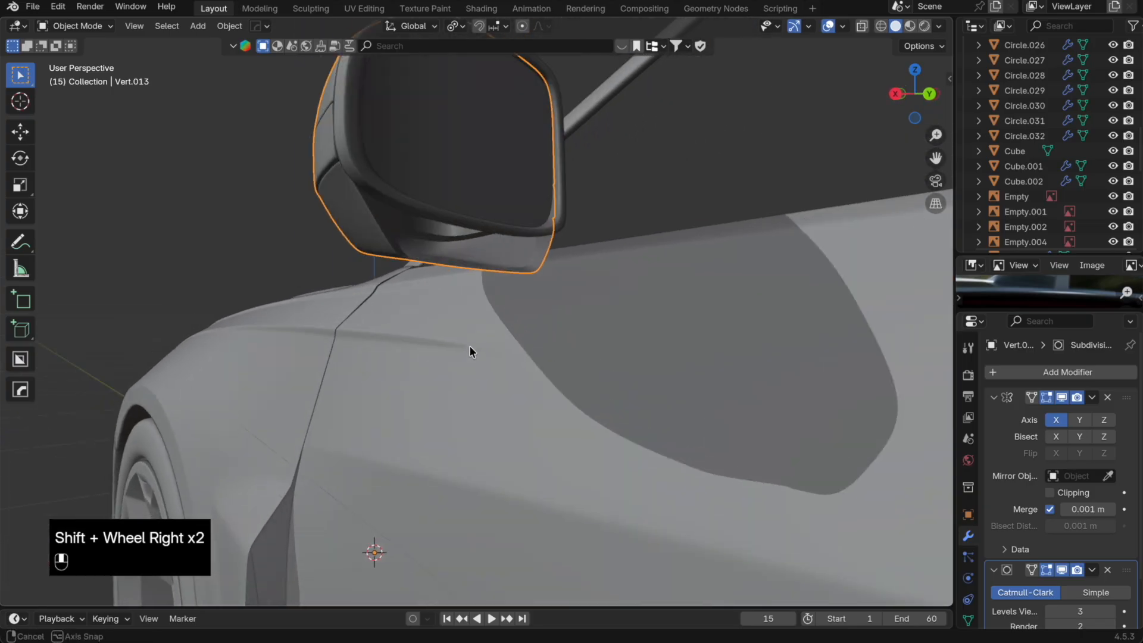
left_click(474, 206)
left_click(470, 221, "shift")
key("Tab")
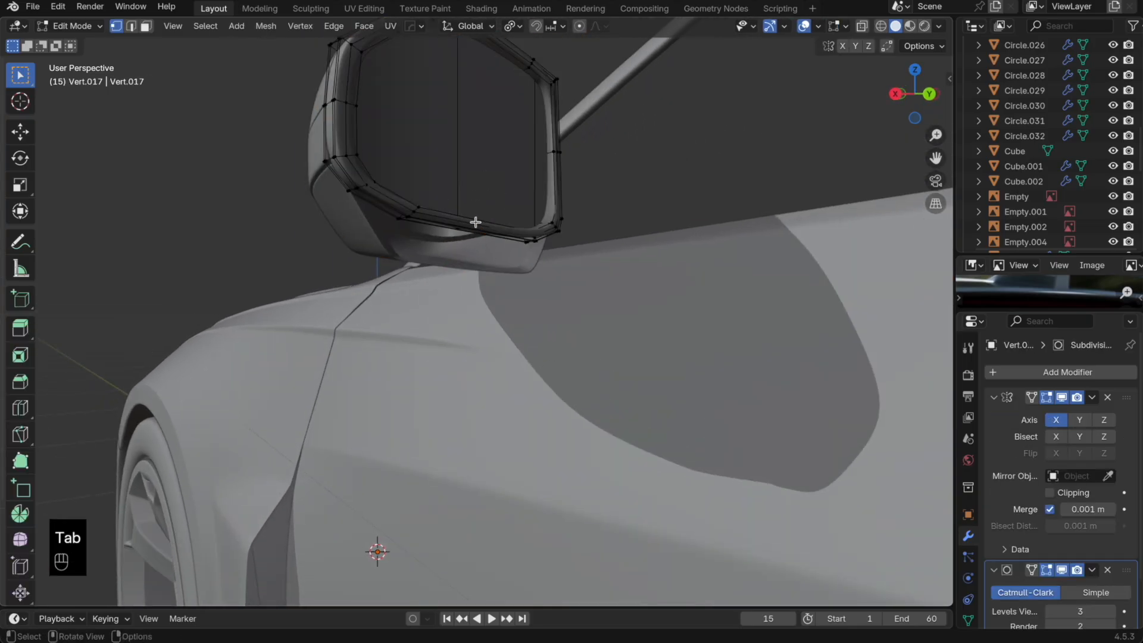
middle_click_drag(474, 225, 470, 238)
left_click(323, 348)
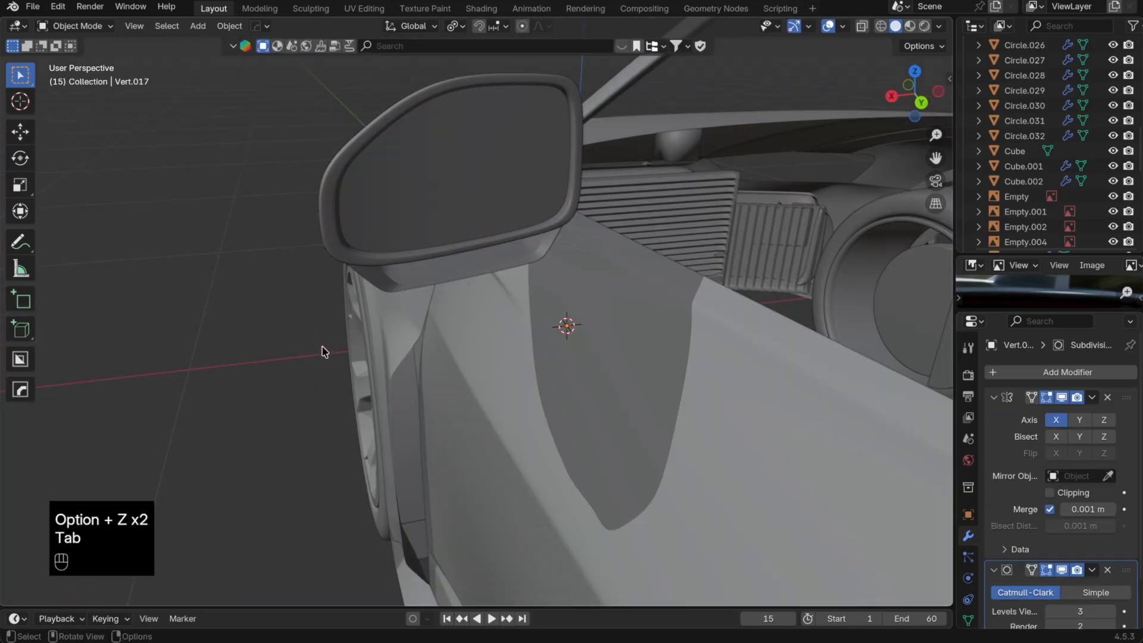
middle_click_drag(323, 348, 334, 322)
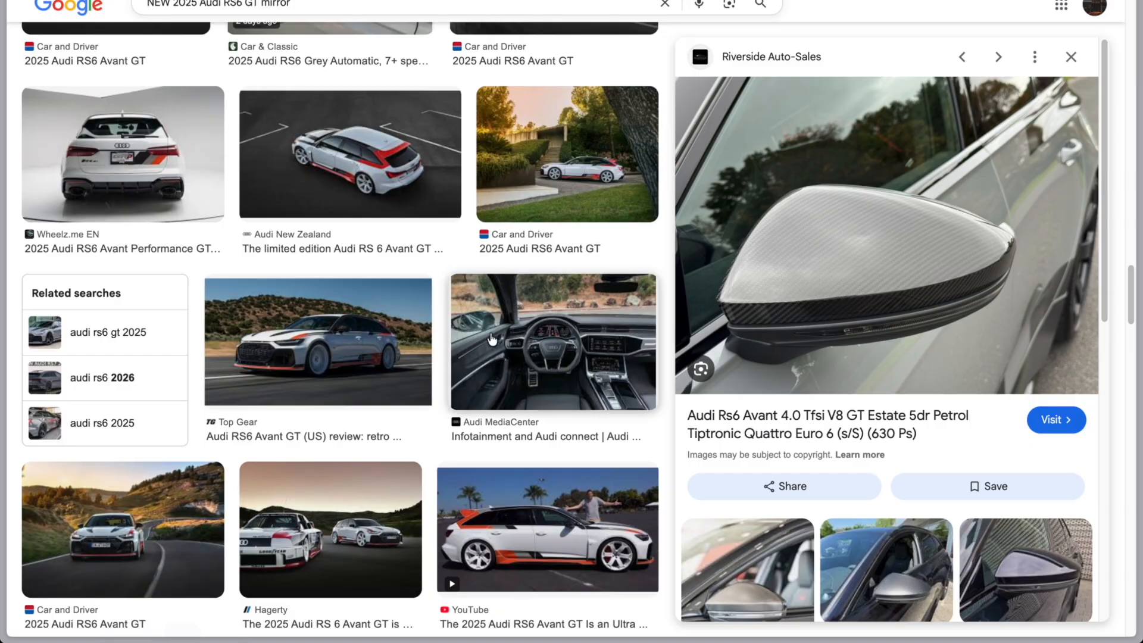
Step: Switch to the browser and look through the Audi RS6 GT mirror image results for reference photos
scroll(549, 331, "down", 10)
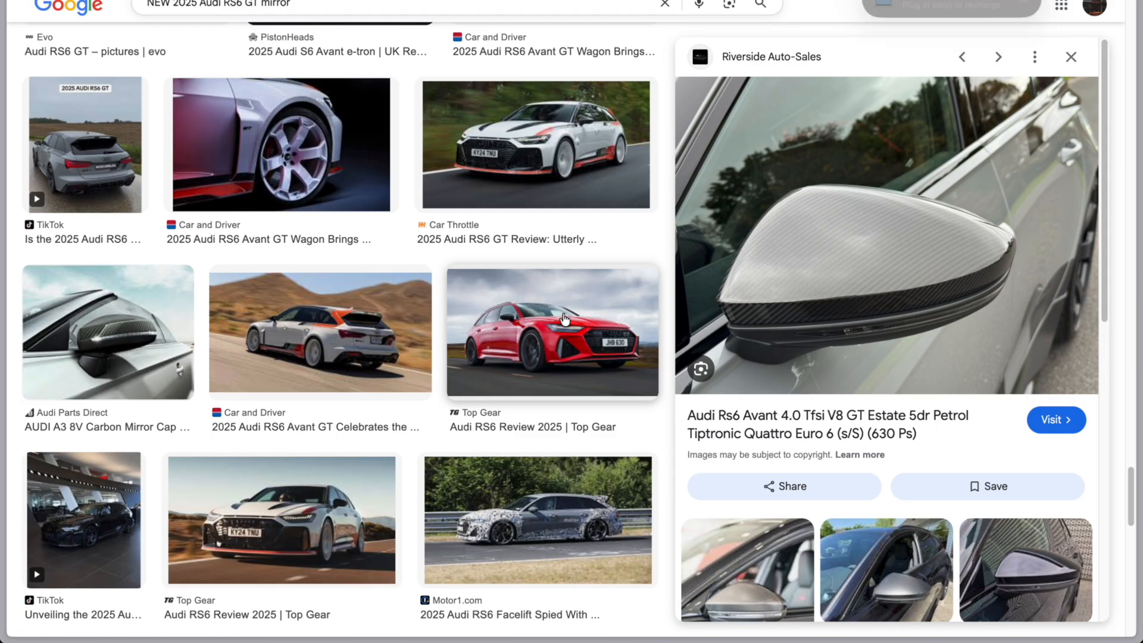
scroll(560, 316, "down", 5)
scroll(460, 403, "down", 4)
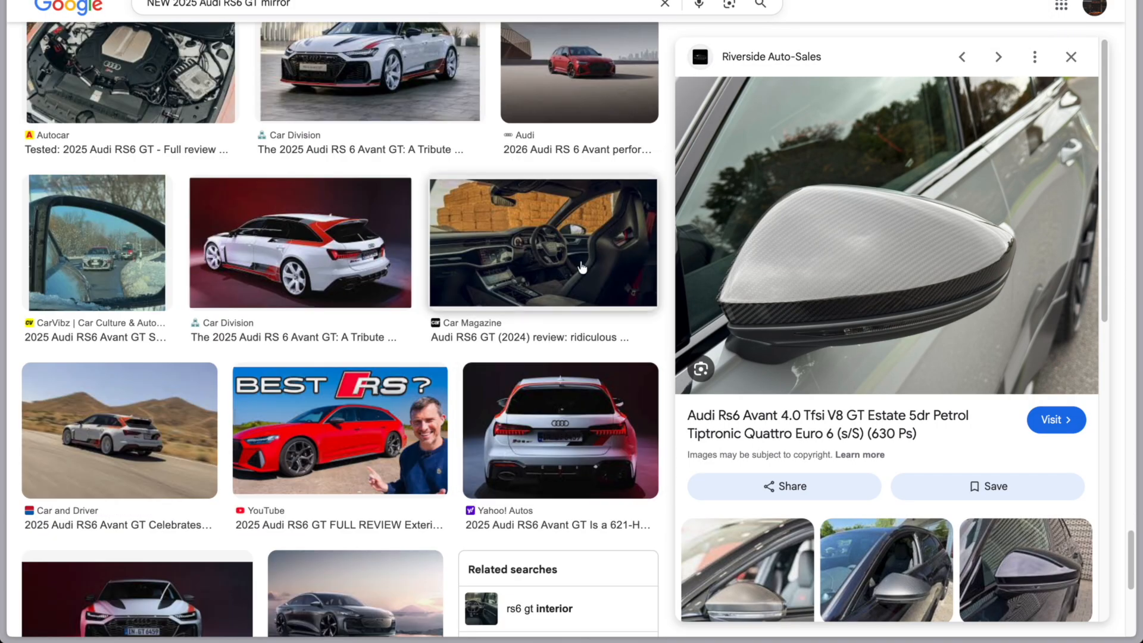
left_click(572, 229)
scroll(773, 223, "down", 9)
scroll(424, 406, "down", 6)
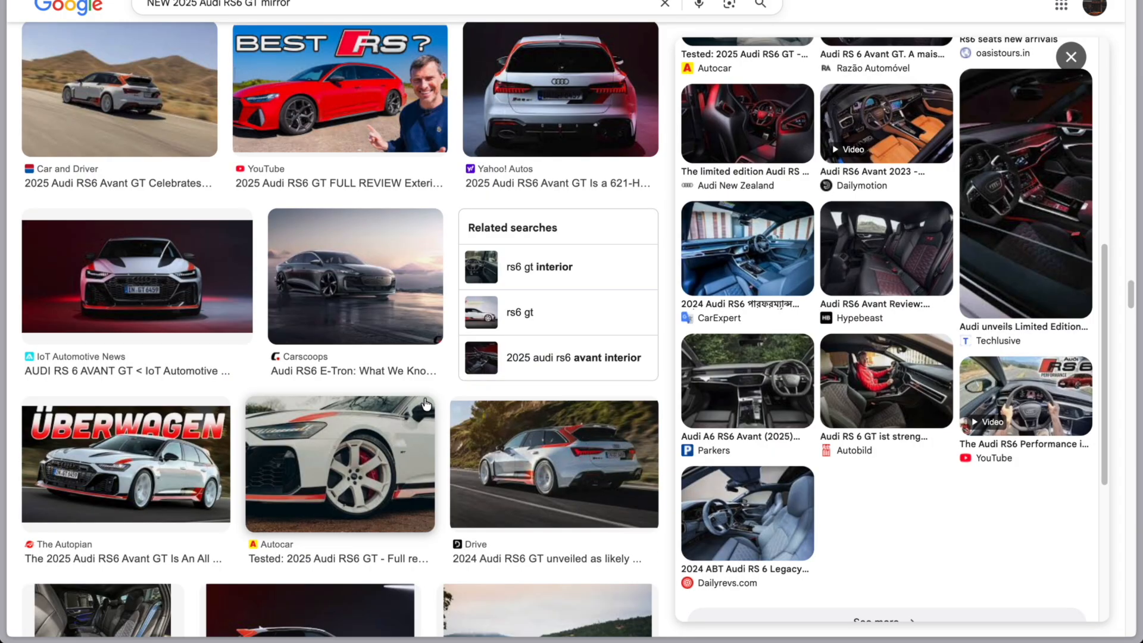
scroll(426, 405, "down", 15)
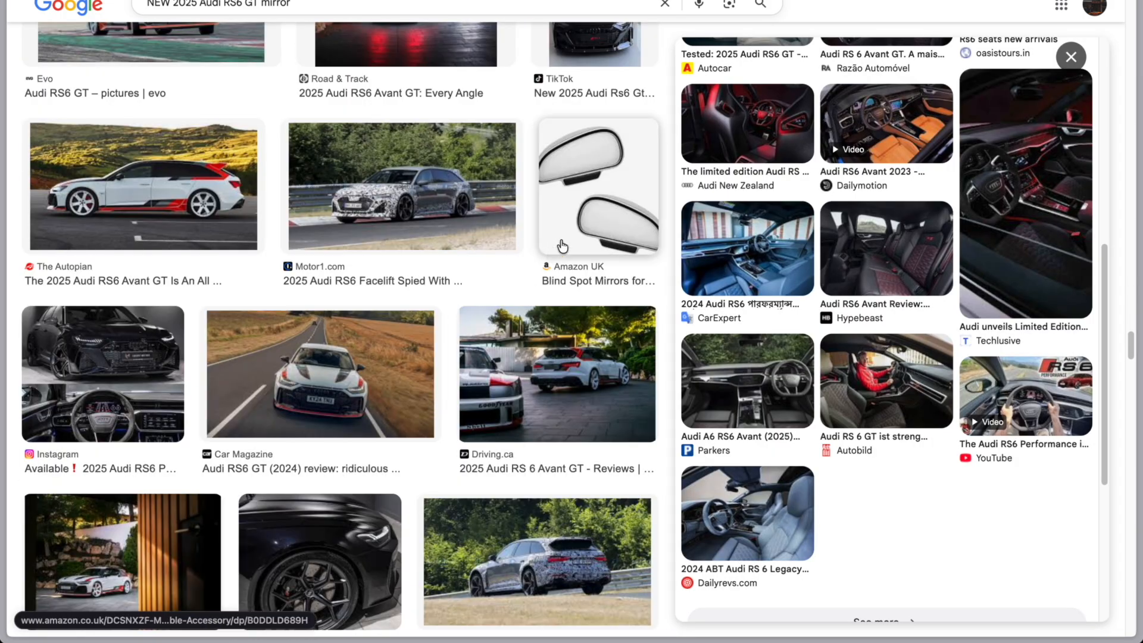
scroll(400, 413, "down", 6)
scroll(392, 246, "up", 1)
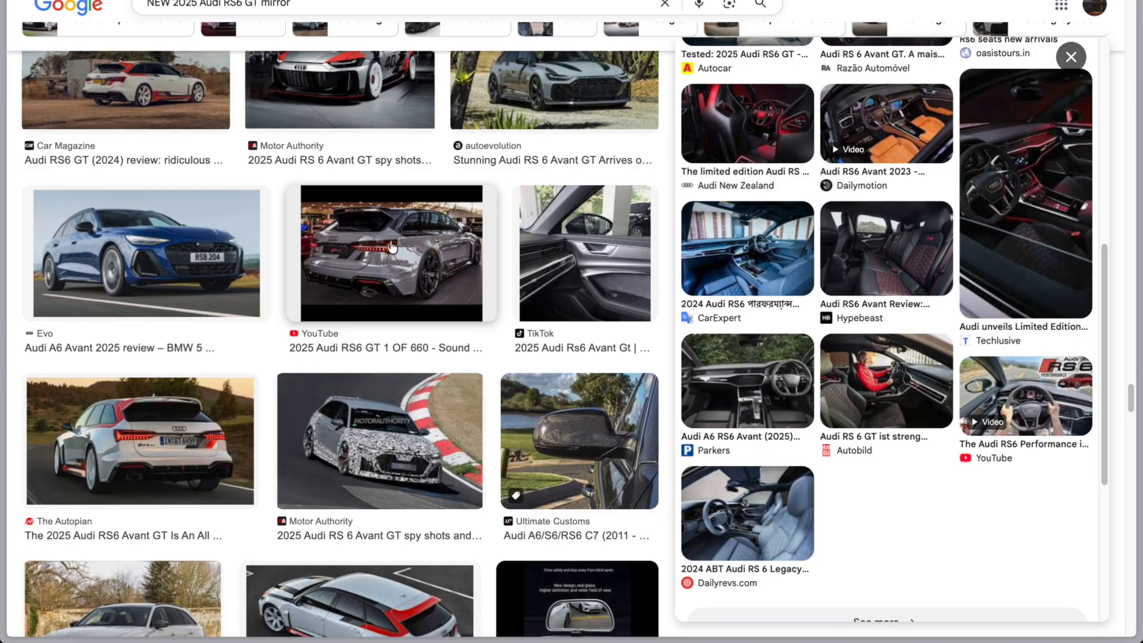
scroll(392, 246, "up", 3)
scroll(798, 227, "up", 8)
scroll(965, 159, "down", 1)
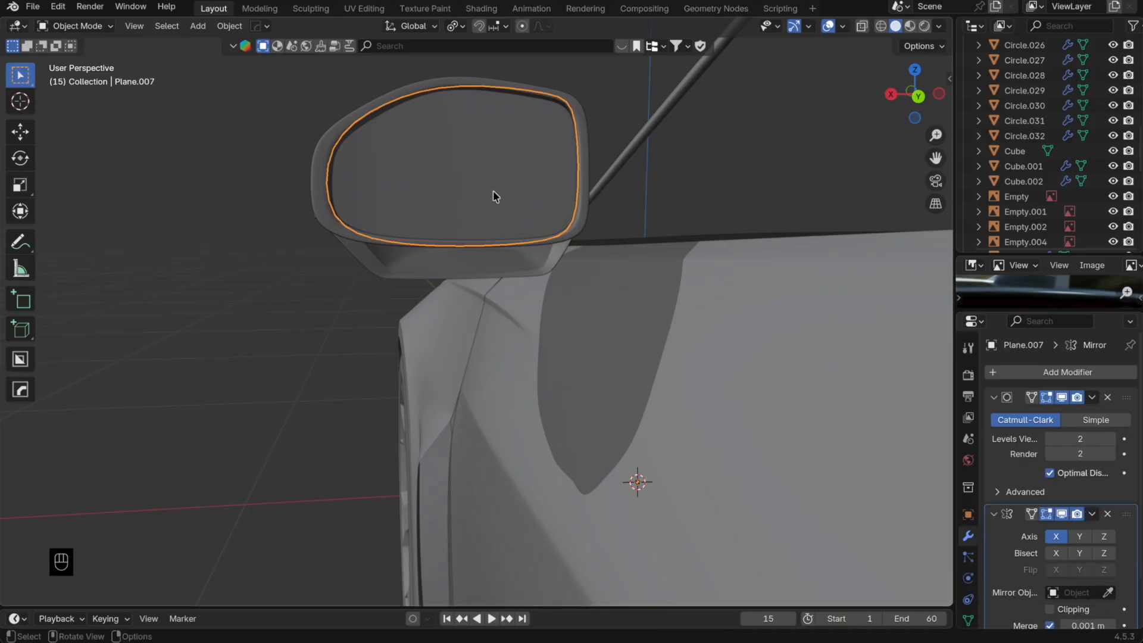
Step: Back in Blender, select the bottom vertices of the mirror rim and lower them to match the housing
left_click(489, 241, "shift")
key("Tab")
key("alt+z")
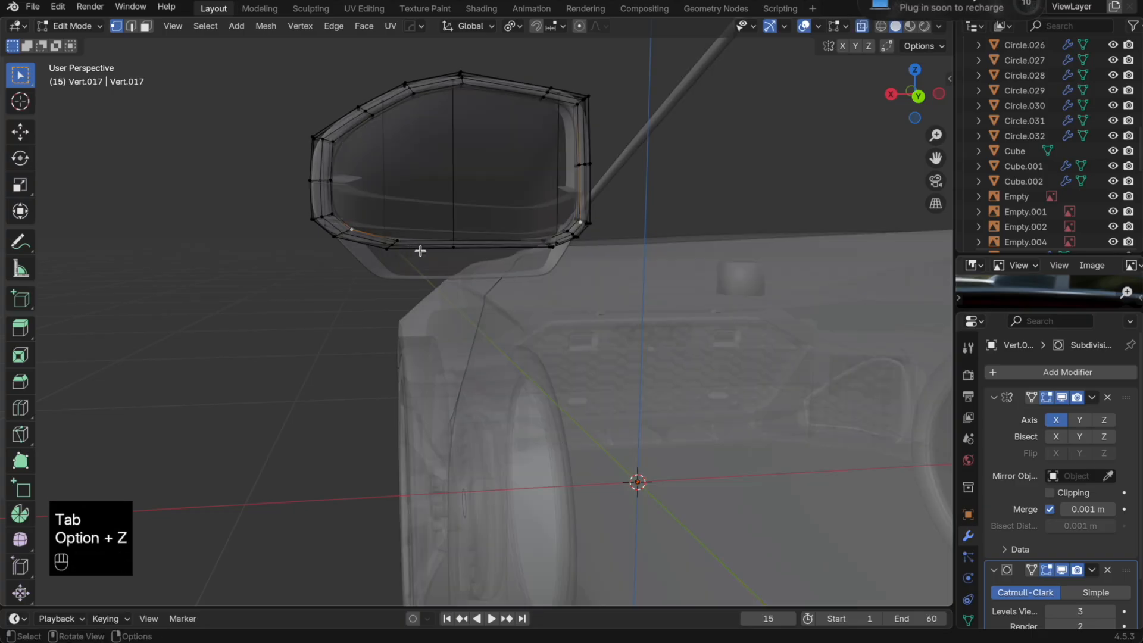
left_click(375, 231, "shift")
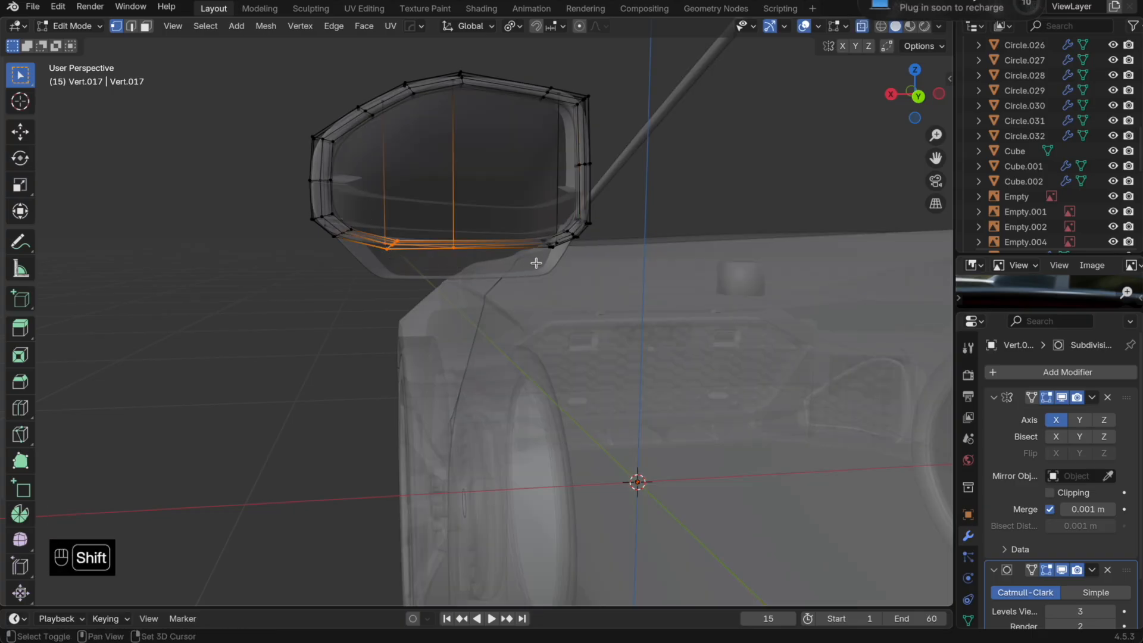
left_click_drag(529, 230, 572, 260, "shift")
key("alt+z")
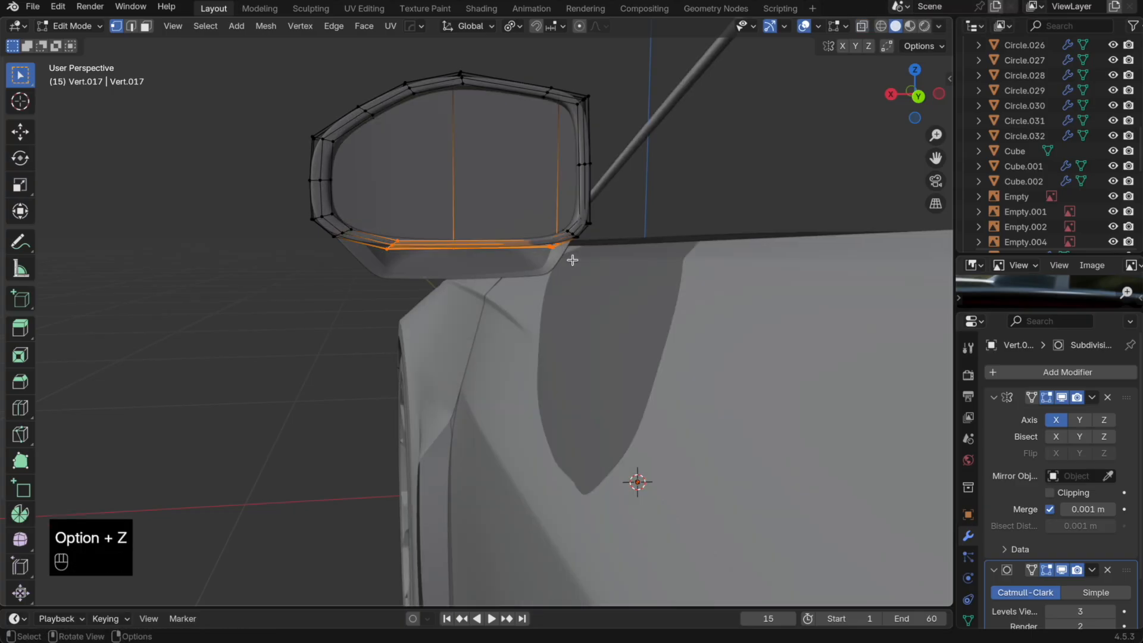
key("Tab")
middle_click_drag(339, 311, 309, 322)
key("Tab")
key("alt+z")
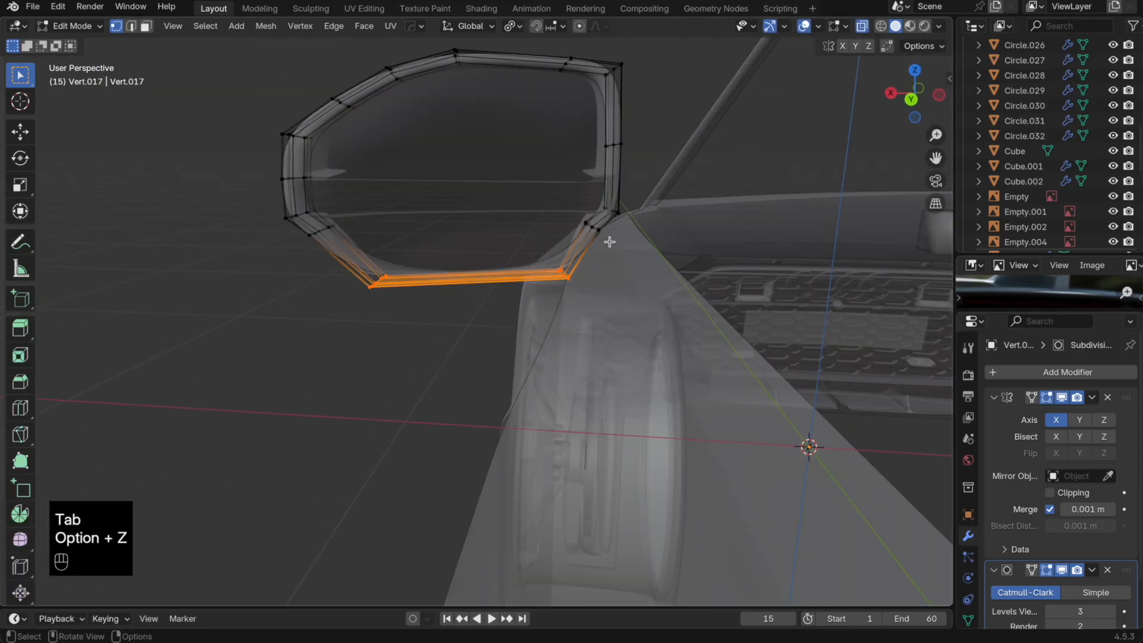
Step: Move the vertices at the rim's lower inner corner about -0.009 m along Z to round the corner
left_click_drag(560, 212, 613, 238)
key("alt+z")
key("g")
key("z")
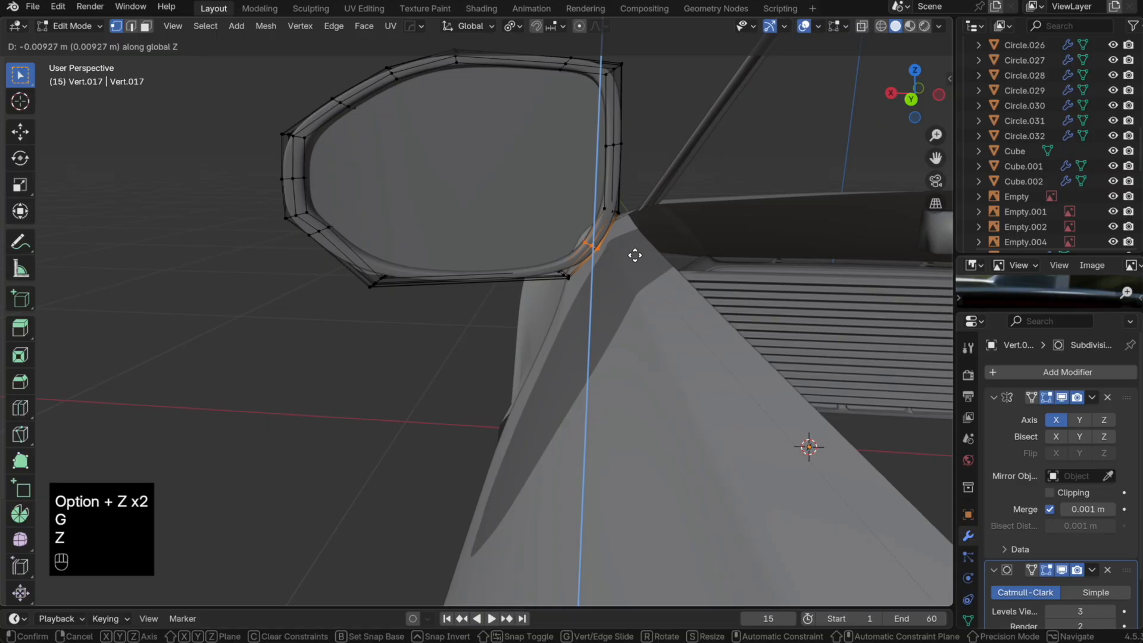
left_click(634, 249)
key("Tab")
Step: Lower the bottom edge of the mirror glass plane along Z to fill the enlarged rim
left_click(582, 220)
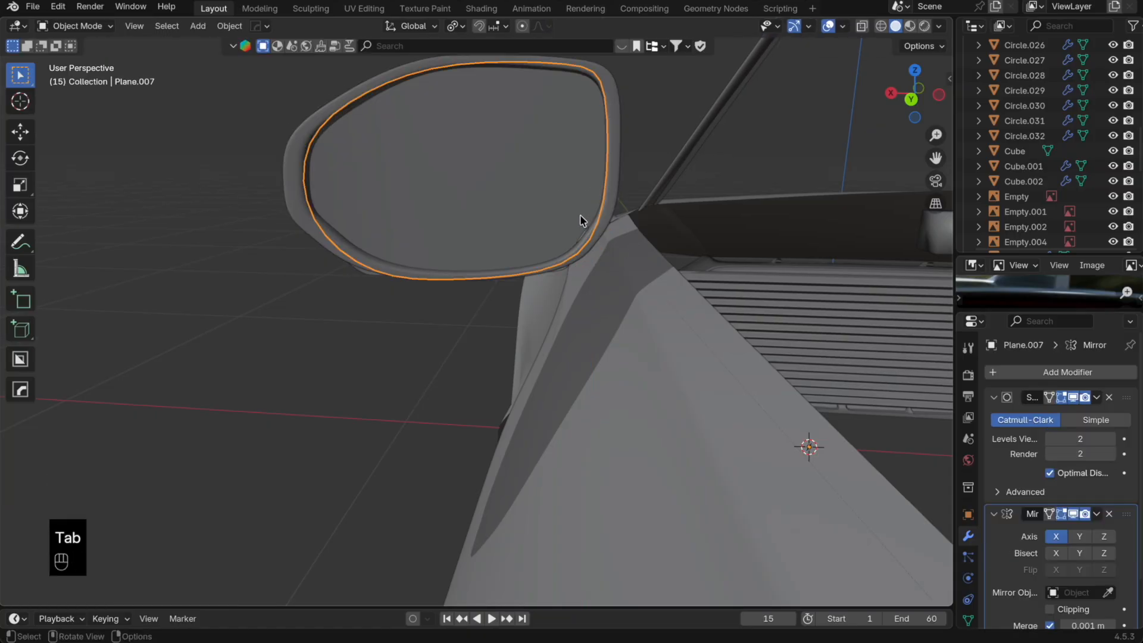
key("Tab")
left_click(596, 230, "alt")
key("alt+z")
key("g")
key("z")
left_click(613, 242)
Step: Raise the glass plane's bottom vertices slightly along Z so the glass stays tucked behind the rim
key("Tab")
middle_click_drag(614, 241, 566, 250)
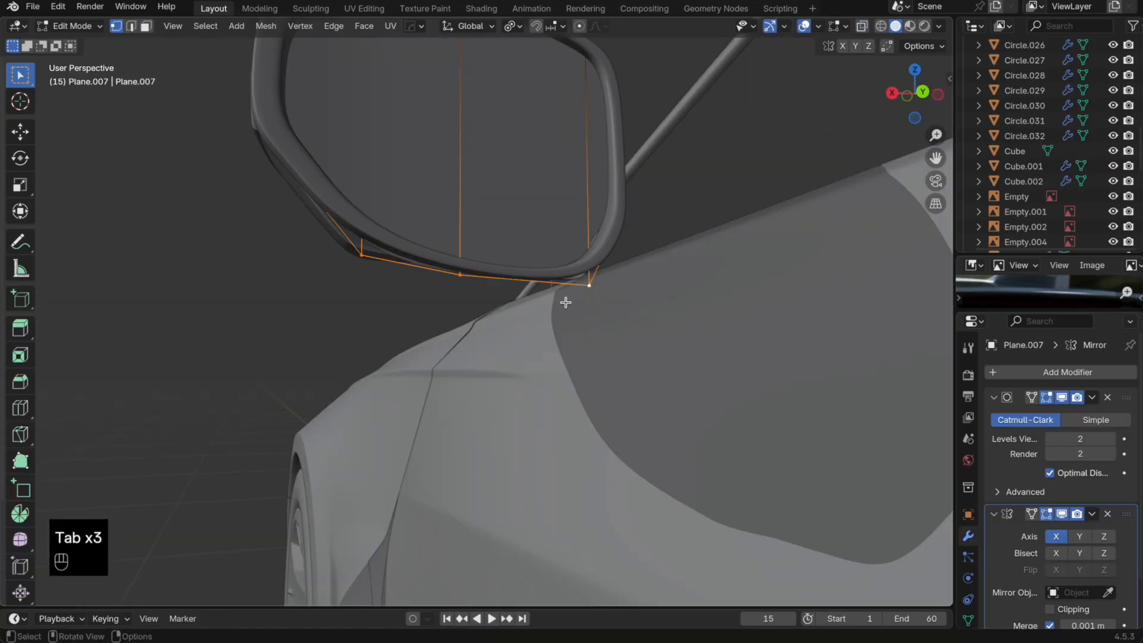
key("g")
key("z")
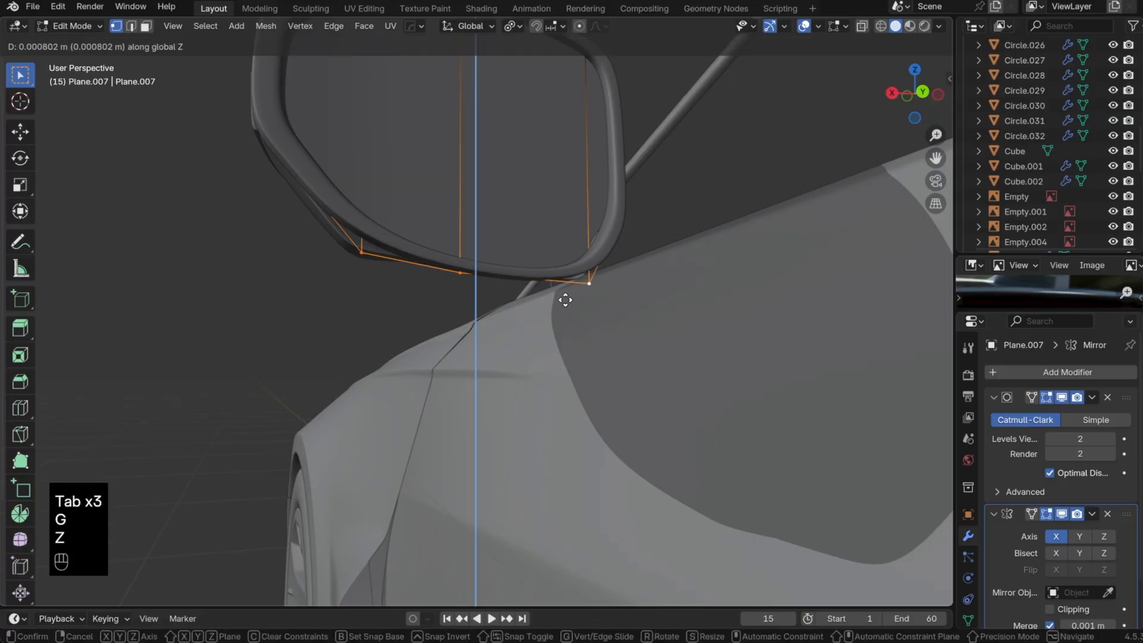
left_click(566, 296)
key("Tab")
Step: Raise the housing vertices at the lower inner corner about 0.002 m along Z behind the rim
left_click(589, 238)
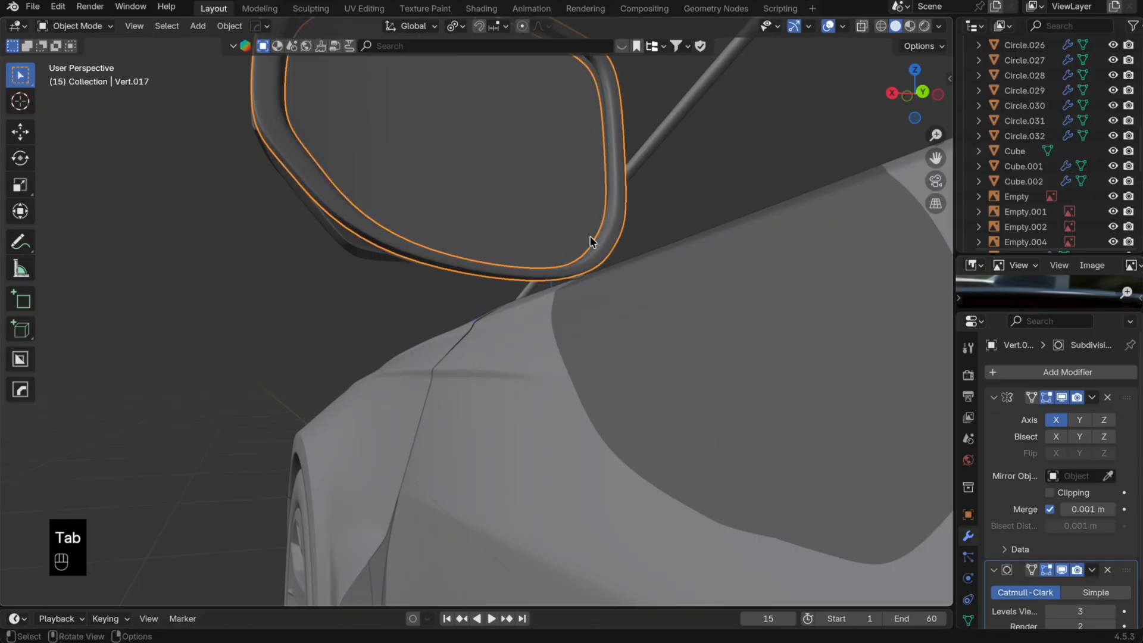
key("Tab")
key("alt+z")
key("alt+z")
key("g")
key("z")
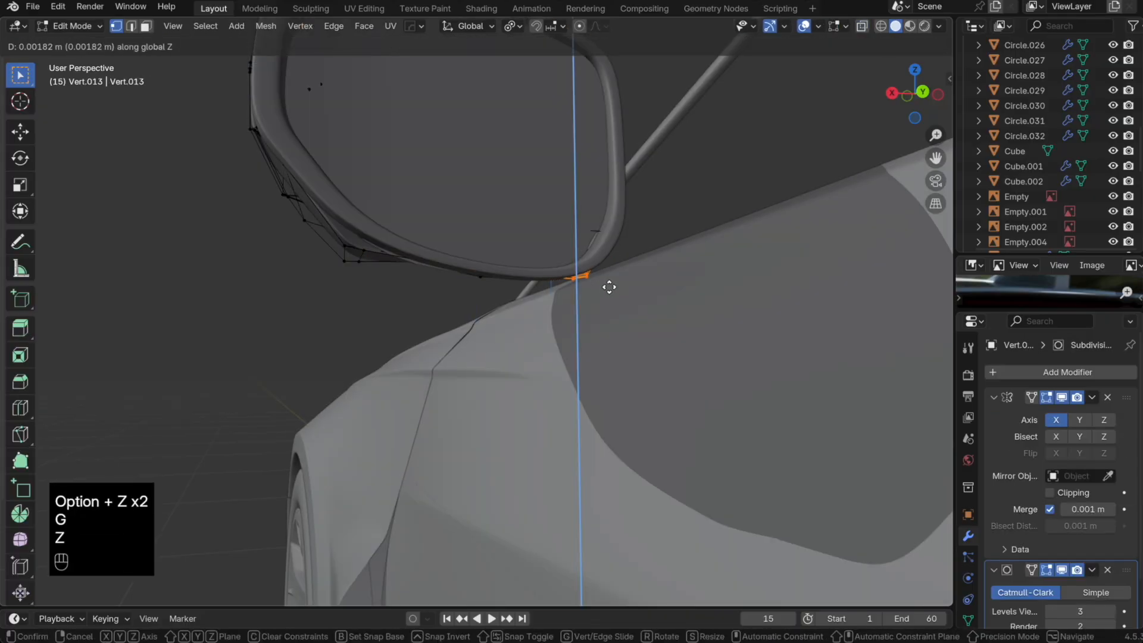
left_click(608, 283)
key("Tab")
Step: Raise the housing vertices behind the rim's lower outer corner about 0.0025 m along Z
key("Tab")
key("alt+z")
key("alt+z")
middle_click_drag(375, 270, 444, 305)
key("alt+z")
left_click_drag(389, 271, 457, 303)
key("alt+z")
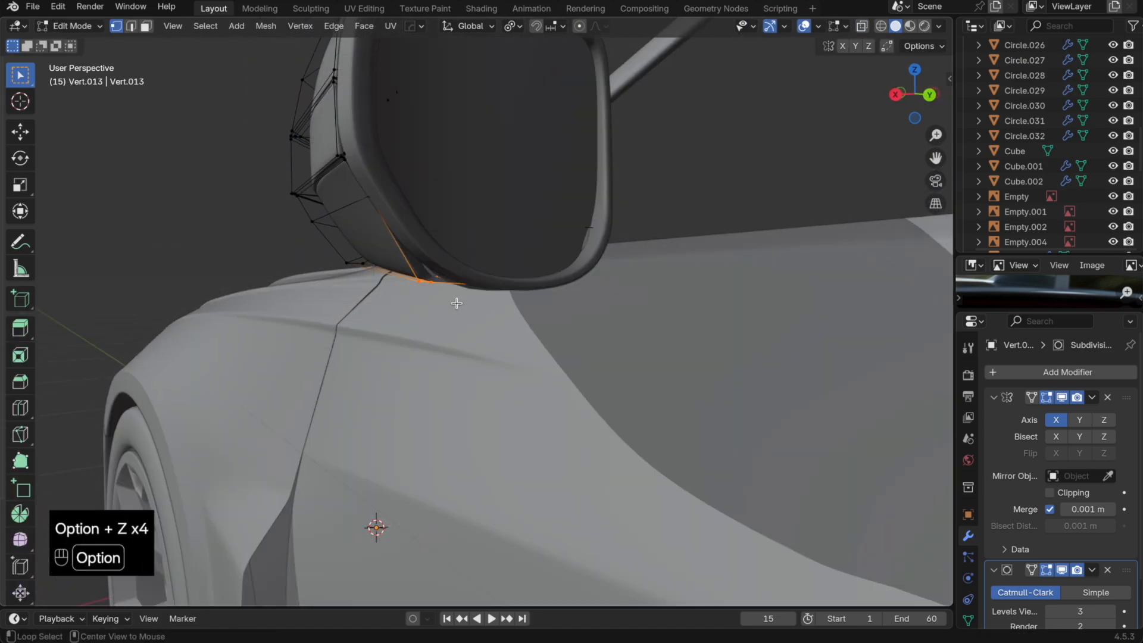
key("g")
key("z")
left_click(454, 295)
middle_click_drag(455, 296, 424, 268)
key("alt+z")
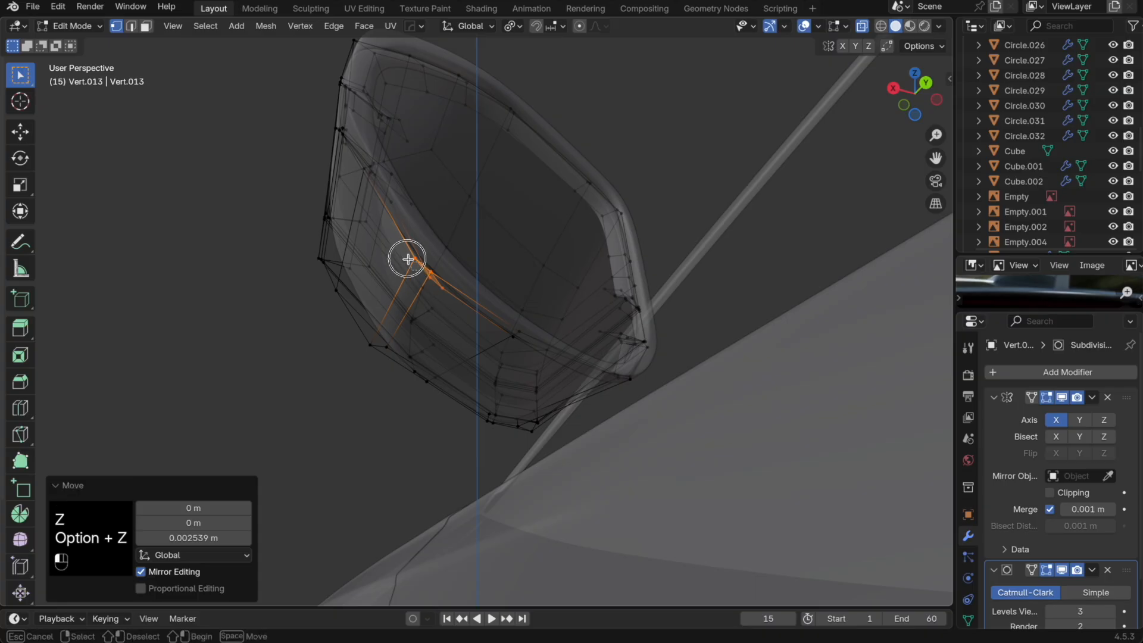
Step: Adjust the housing vertices behind the rim's lower edge along Z so they follow the rim
left_click_drag(408, 259, 403, 250)
middle_click_drag(402, 251, 415, 309)
key("alt+z")
key("alt+z")
left_click(429, 243, "shift")
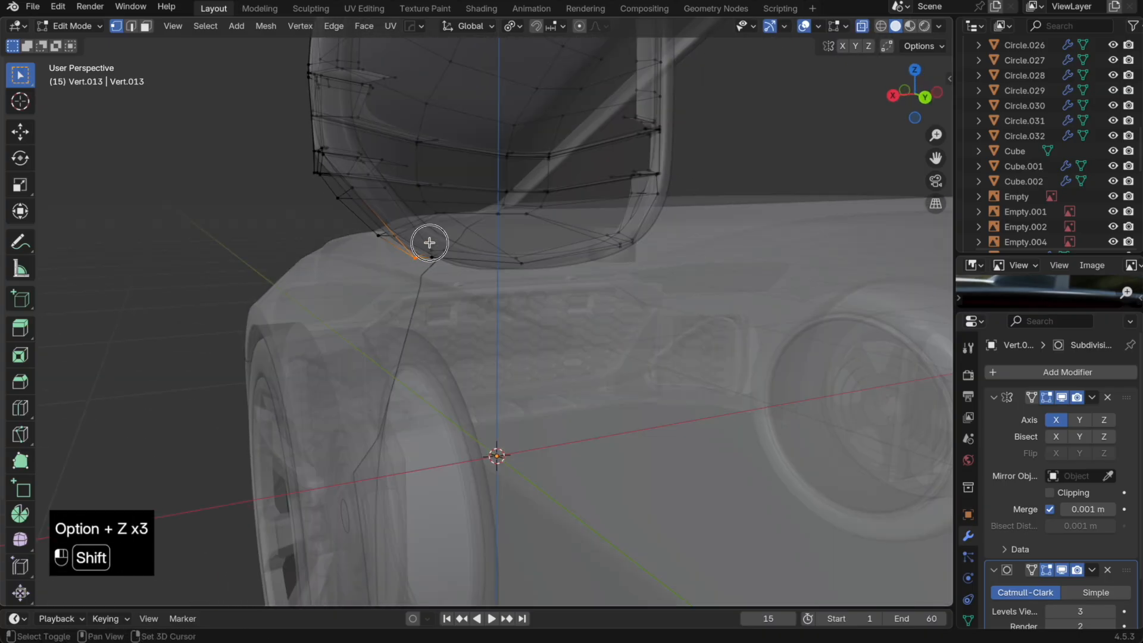
key("alt+z")
key("g")
key("z")
left_click(462, 283)
key("Tab")
key("Tab")
Step: Move the vertices at the rim end of the housing's lower seam slightly inward along X
middle_click_drag(460, 277, 429, 273)
key("alt+z")
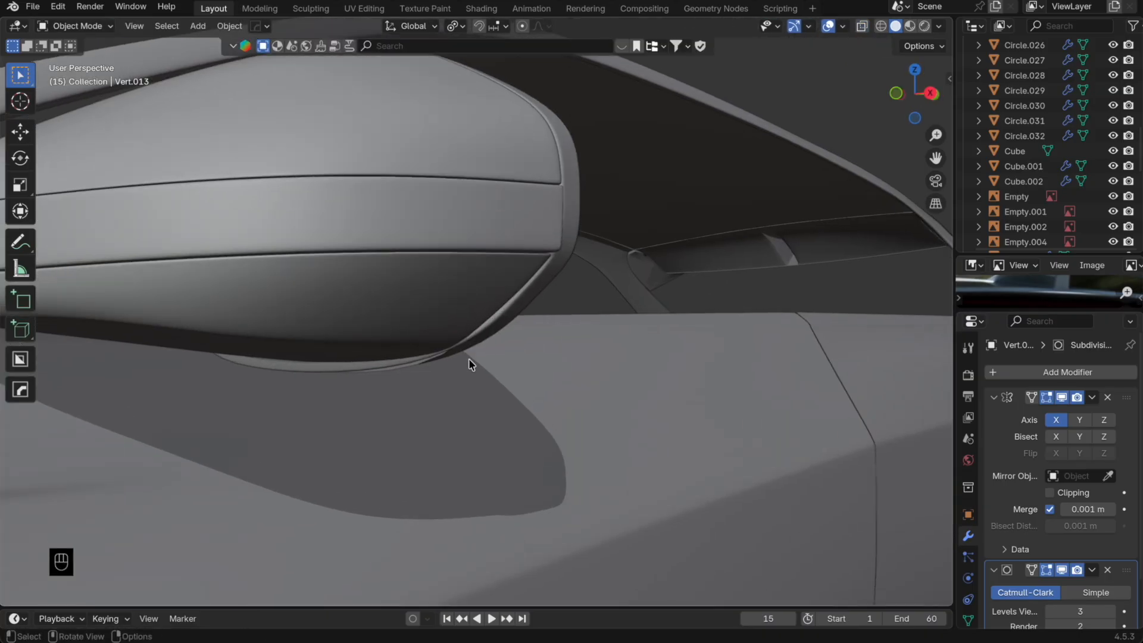
key("Tab")
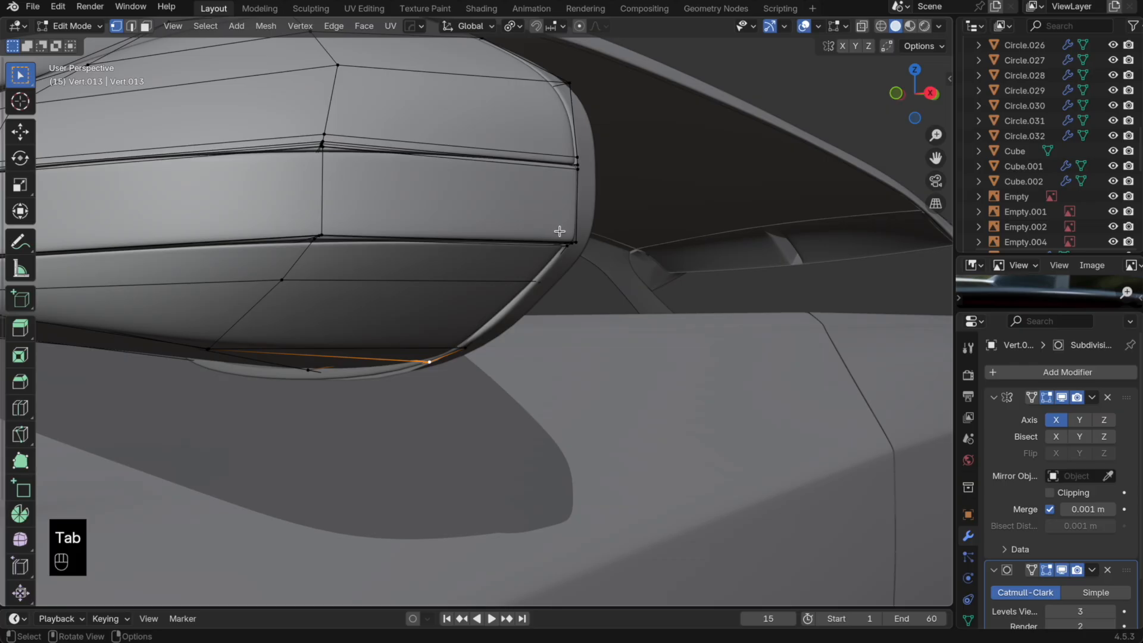
key("Tab")
key("Tab")
key("alt+z")
left_click(553, 240, "alt")
key("alt+z")
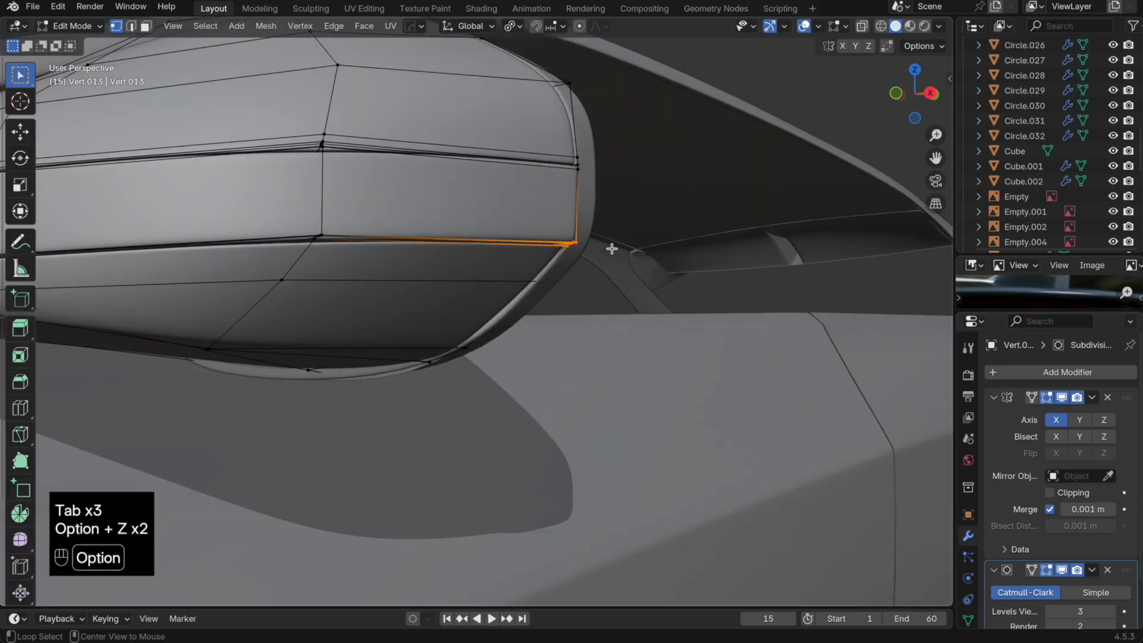
key("g")
key("y")
key("x")
left_click(609, 249)
key("Tab")
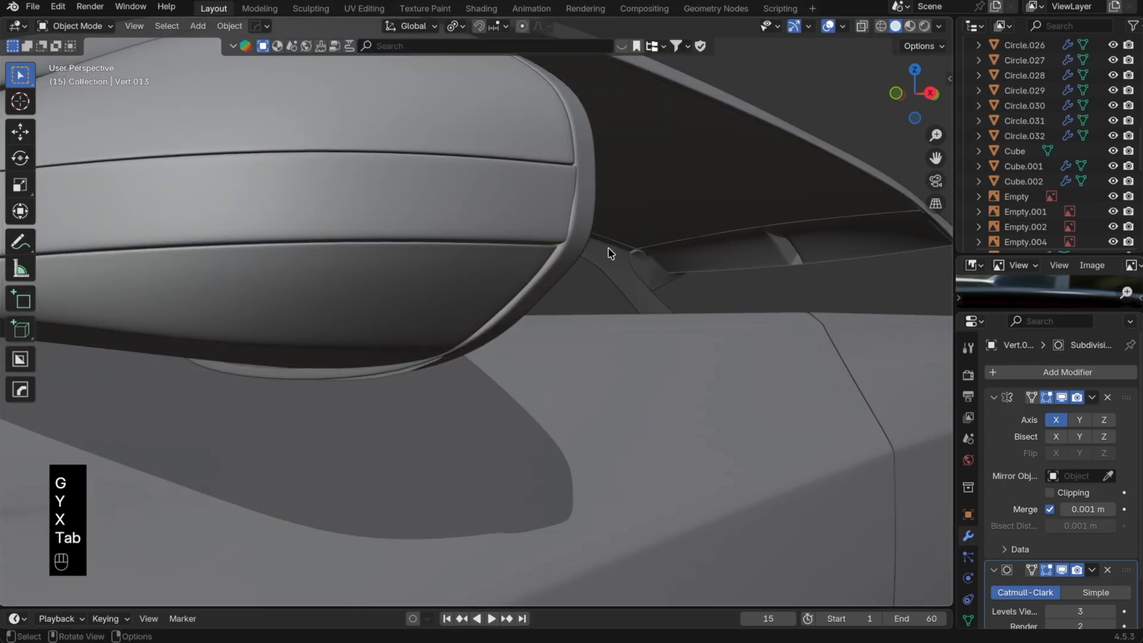
Step: Add a centered loop cut along the housing's middle strip and move its rim-end vertices about 0.0013 m along X
key("Tab")
key("ctrl+r")
left_click(566, 216)
right_click(567, 216)
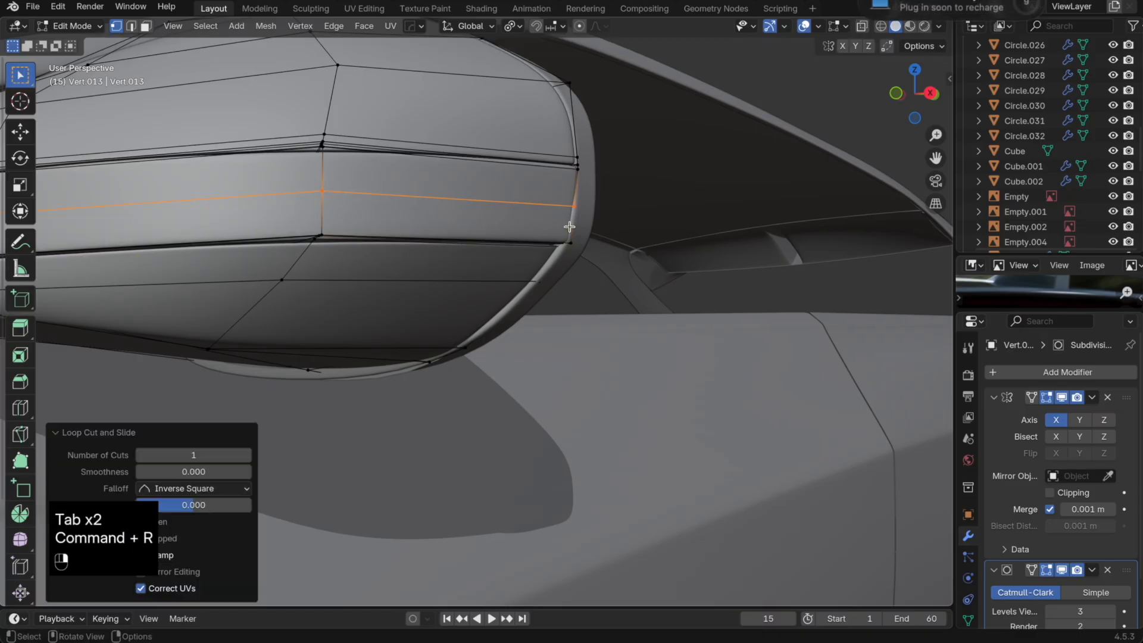
key("alt+z")
key("alt+z")
key("g")
key("x")
left_click(602, 220)
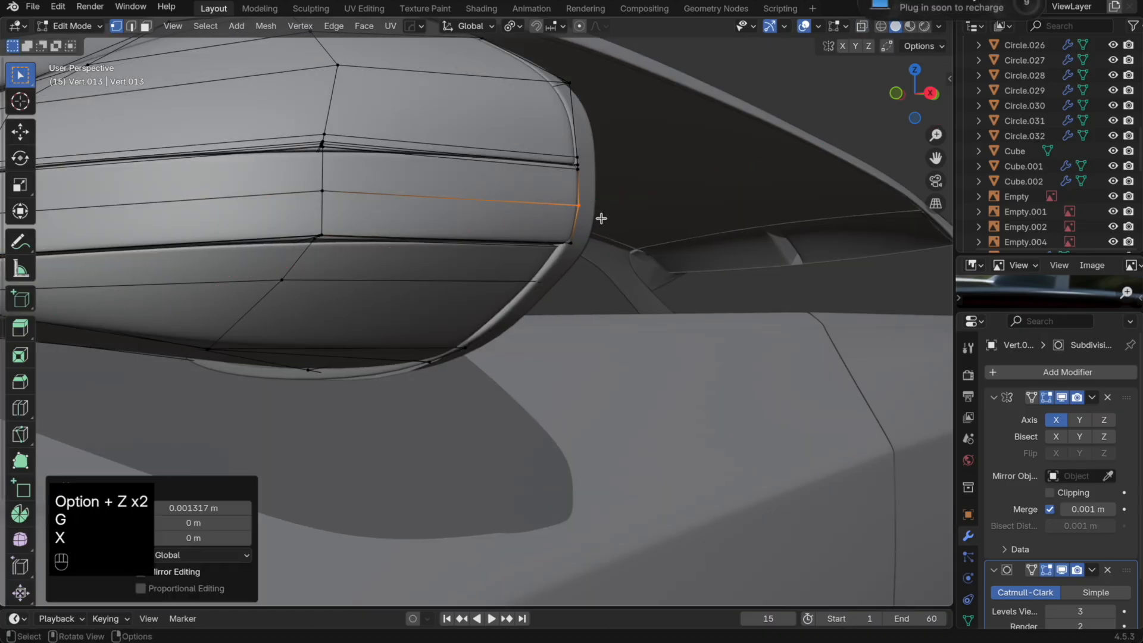
key("Tab")
key("Tab")
Step: Separate the linked lower housing panel into its own object and open that panel's mesh for editing
key("alt+z")
middle_click_drag(586, 247, 498, 248)
key("l")
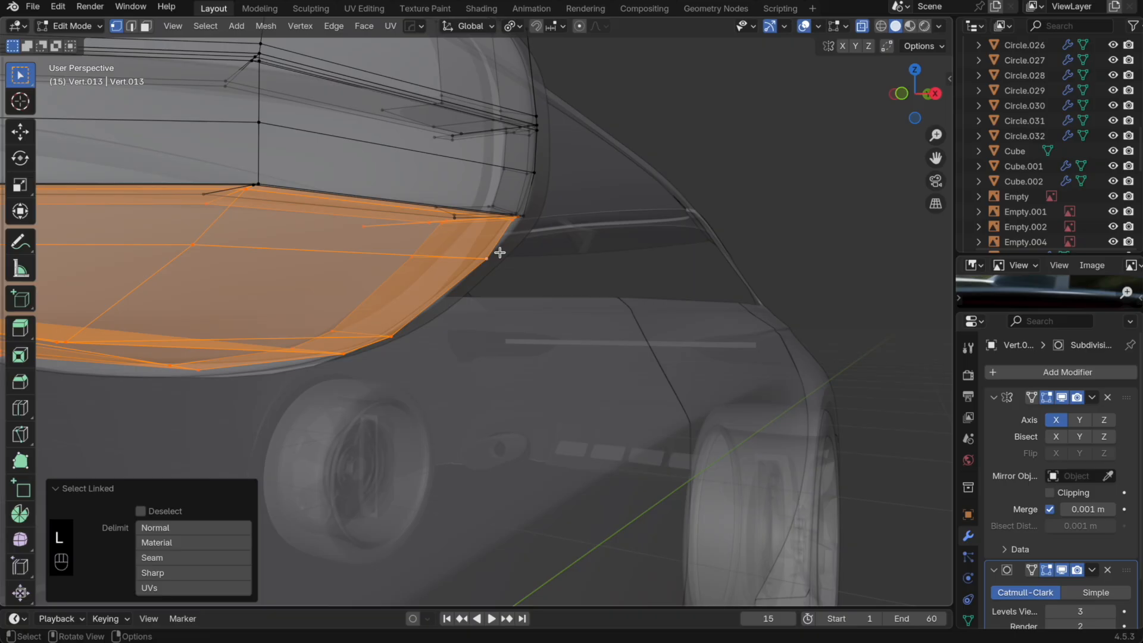
key("p")
left_click(496, 245)
key("Tab")
left_click(495, 236)
key("Tab")
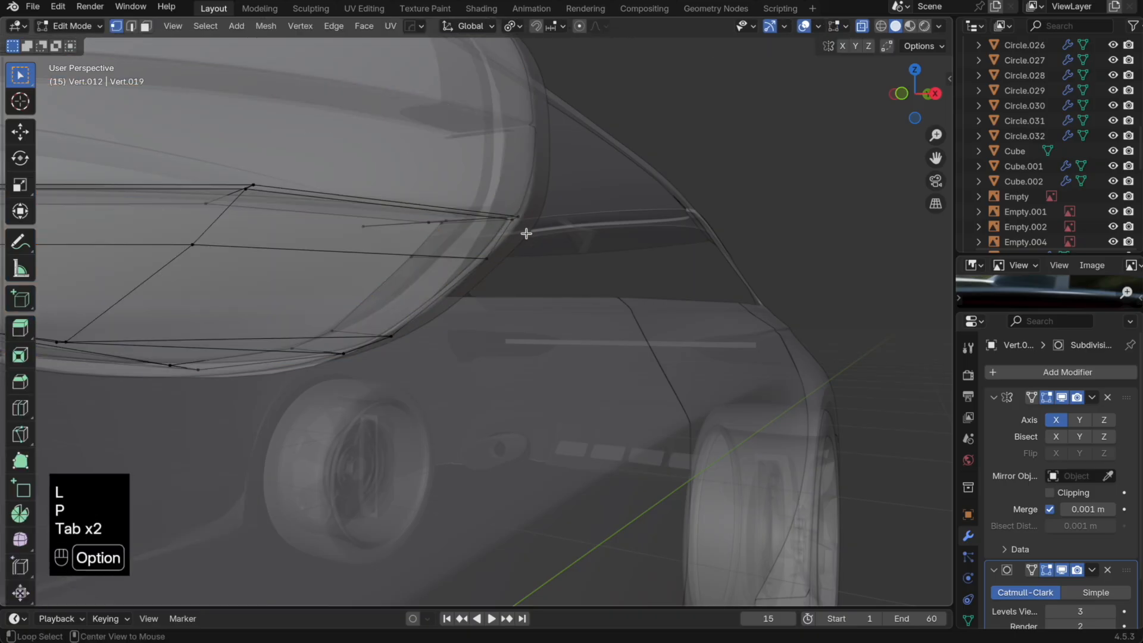
Step: Move the separated lower panel's upper corner vertices slightly outward along X to meet the rim
key("alt+z")
key("alt+z")
left_click_drag(538, 234, 429, 206)
key("alt+z")
key("g")
key("x")
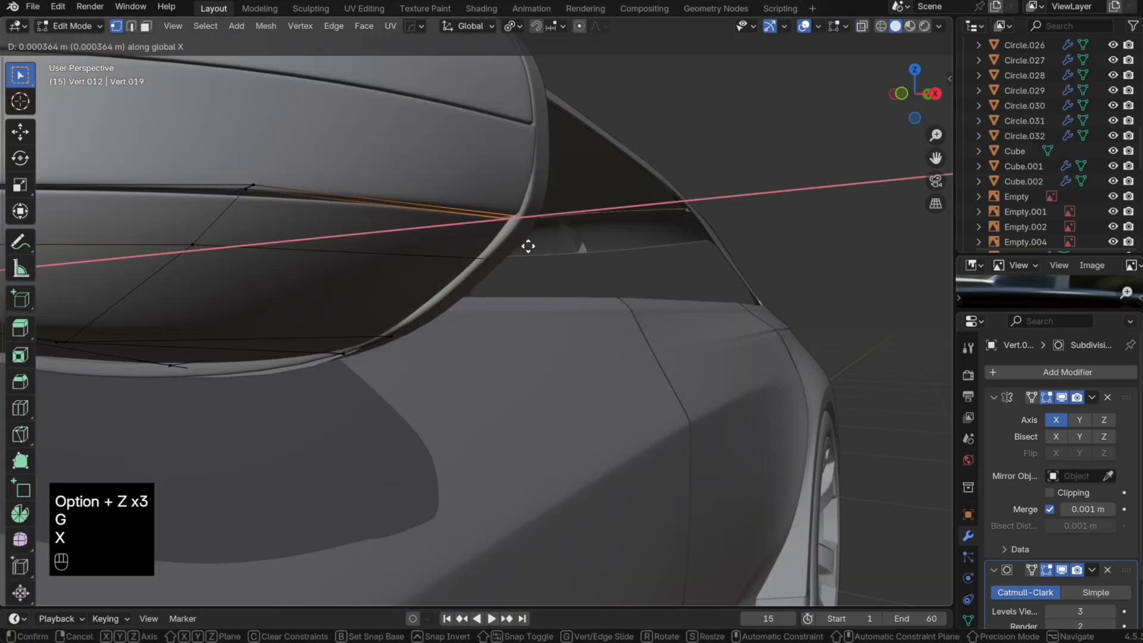
left_click(530, 243)
key("Tab")
key("Tab")
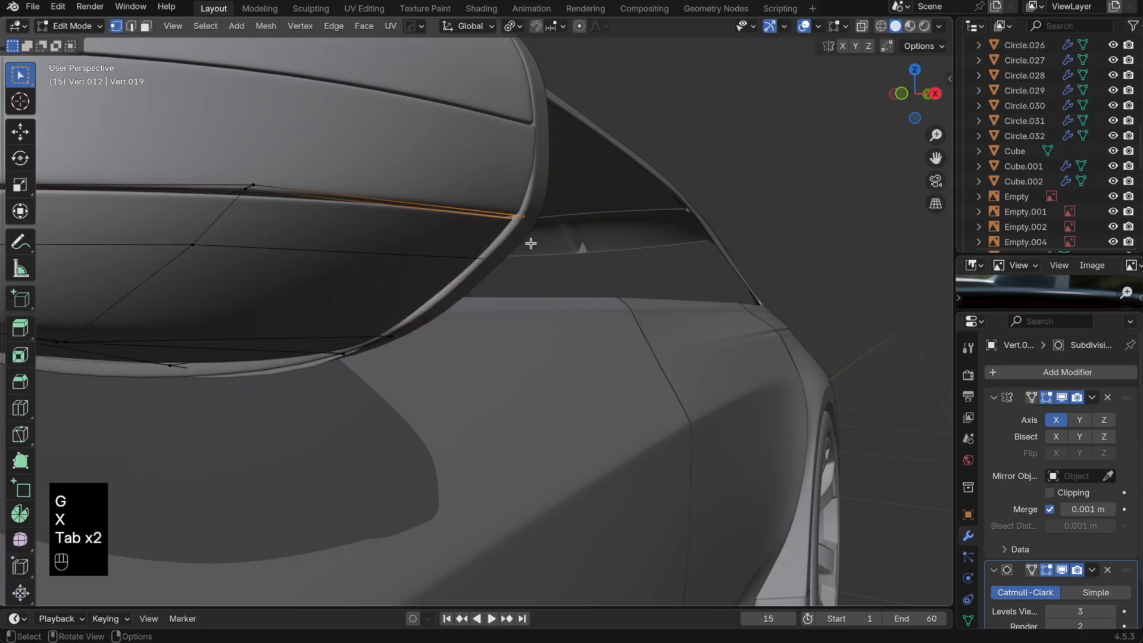
Step: Join the separated lower panel back into the main mirror housing object
key("Tab")
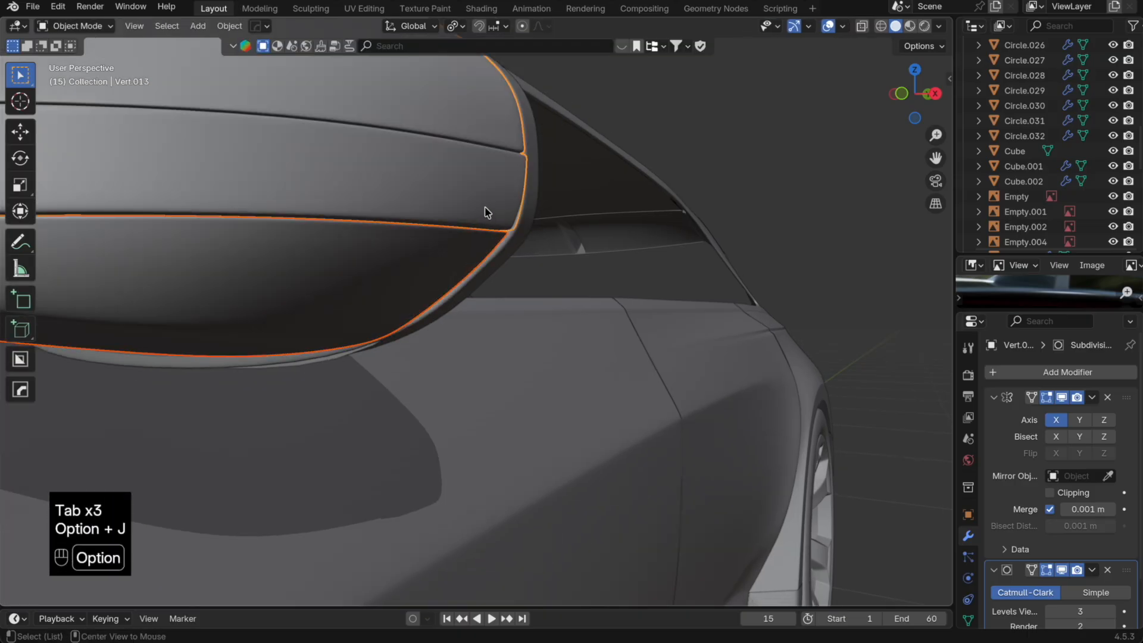
scroll(618, 191, "down", 3)
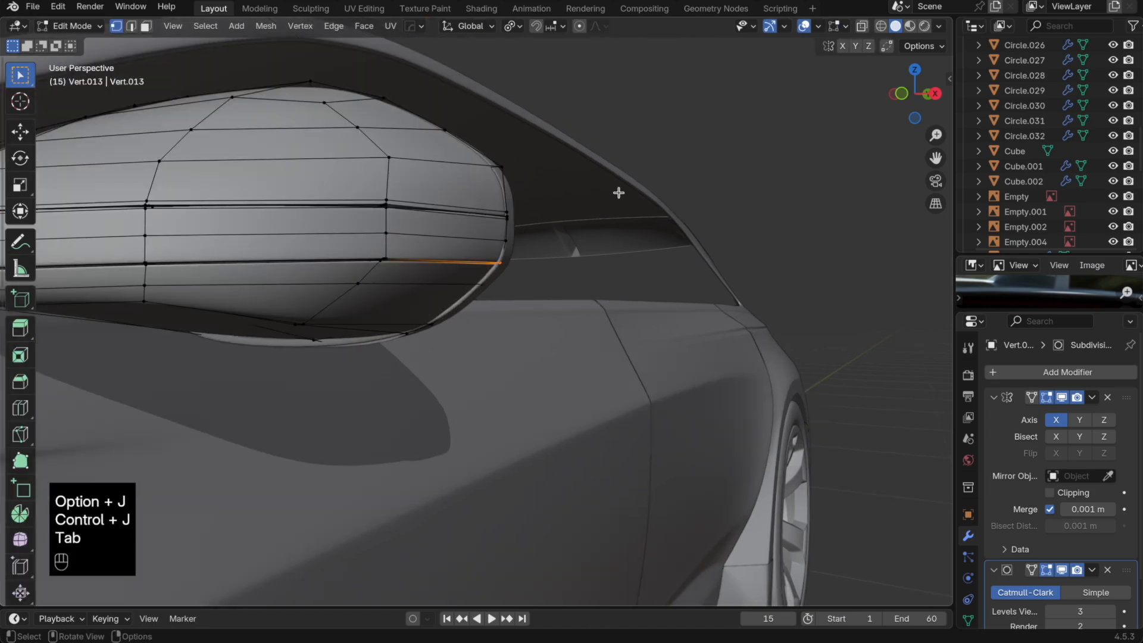
key("Tab")
Step: Move the housing vertices poking through the rim's lower inner corner about -0.008 m along Y
middle_click_drag(723, 138, 535, 294)
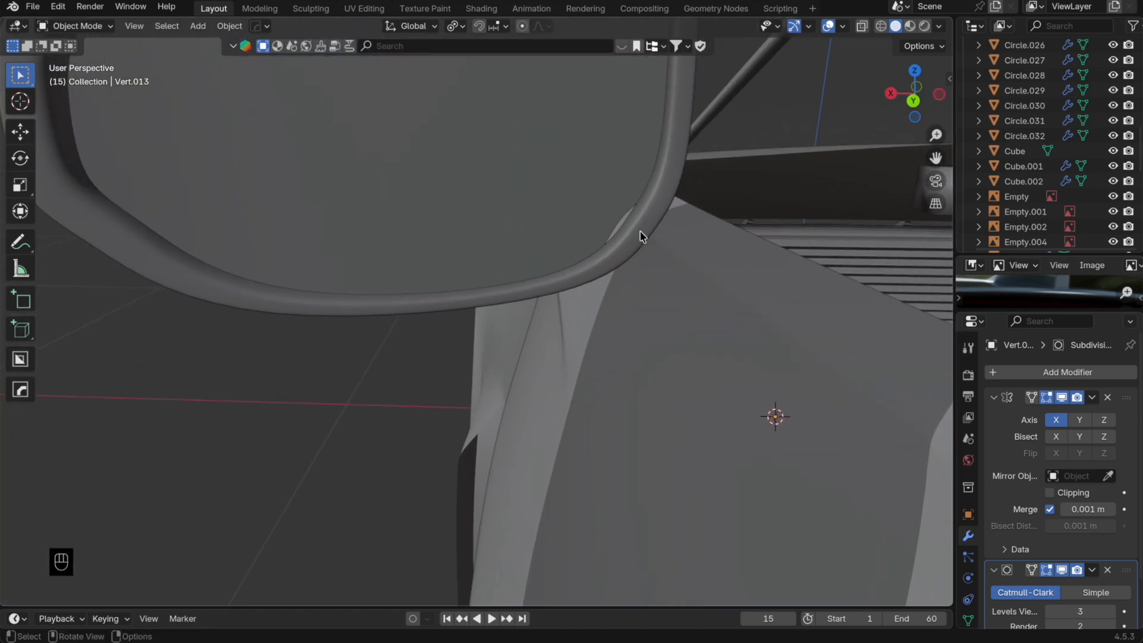
left_click(638, 229)
key("Tab")
key("alt+z")
key("alt+z")
key("g")
key("g")
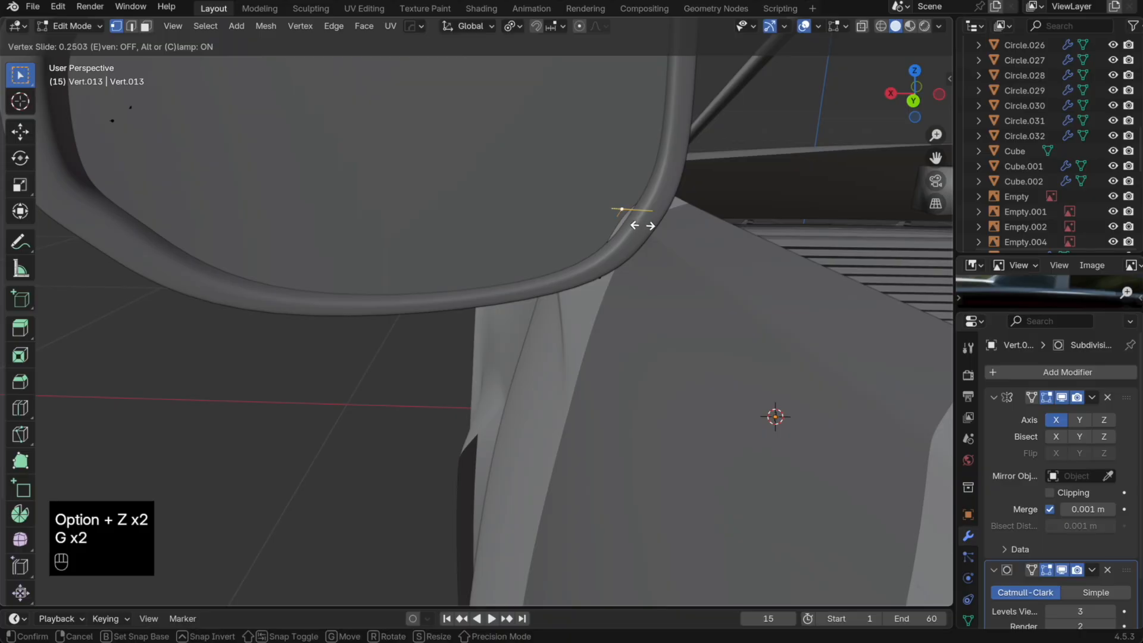
right_click(654, 227)
key("alt+z")
key("g")
key("y")
left_click(648, 219)
key("alt+z")
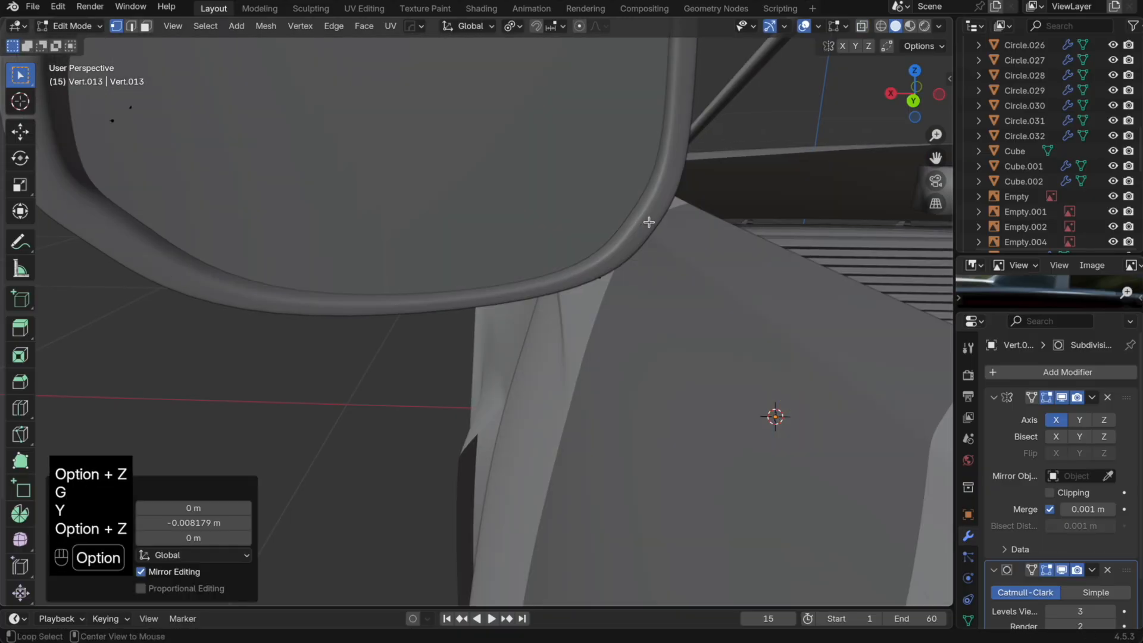
Step: Push the housing's inner vertices near the outer side of the mirror back along Y behind the glass
middle_click_drag(648, 219, 671, 240)
scroll(421, 224, "down", 3)
key("alt+z")
key("alt+z")
key("alt+z")
middle_click_drag(421, 224, 393, 241, "shift")
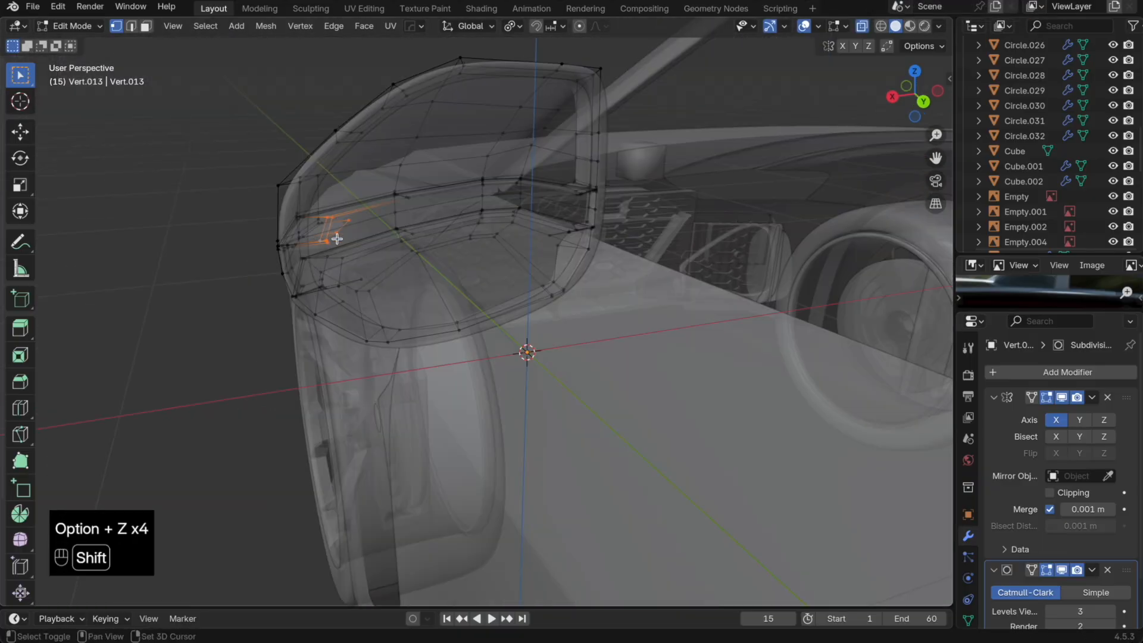
key("alt+z")
key("g")
key("y")
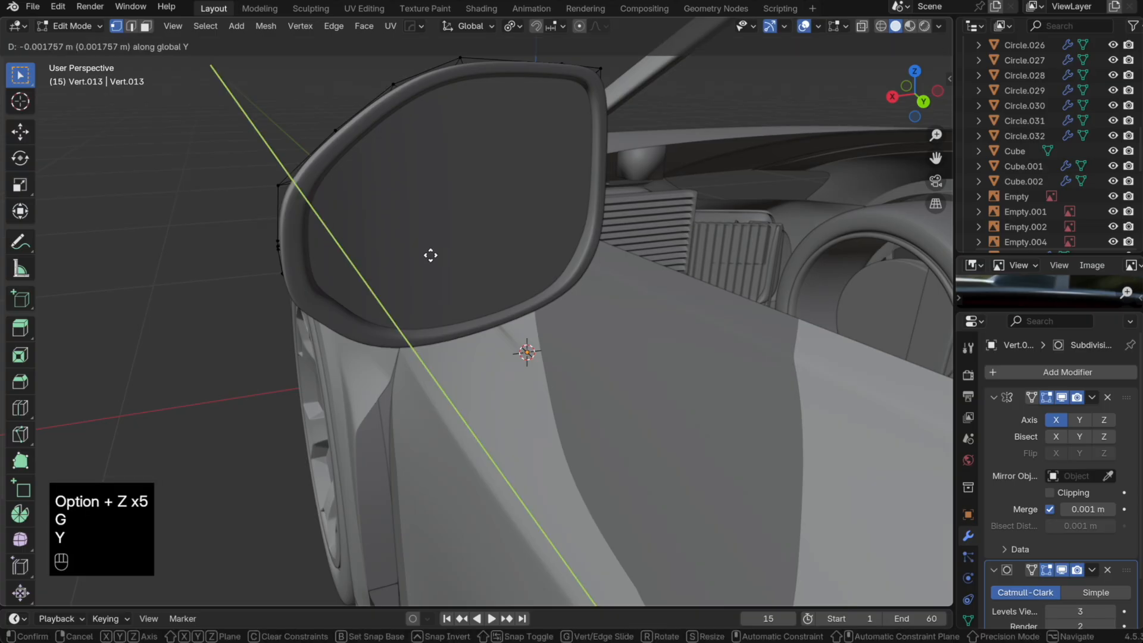
left_click(430, 255)
key("Tab")
Step: Try to lower the housing's bottom edge vertex along Z behind the rim, and undo the edits
scroll(417, 253, "down", 3)
left_click(256, 214)
middle_click_drag(256, 214, 410, 257)
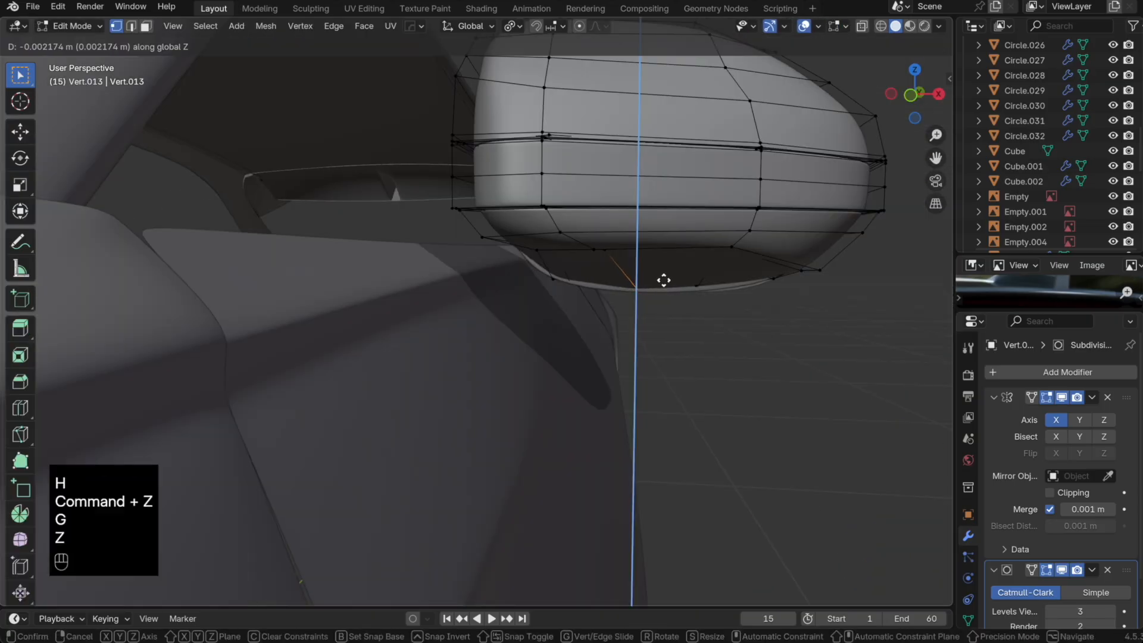
key("Tab")
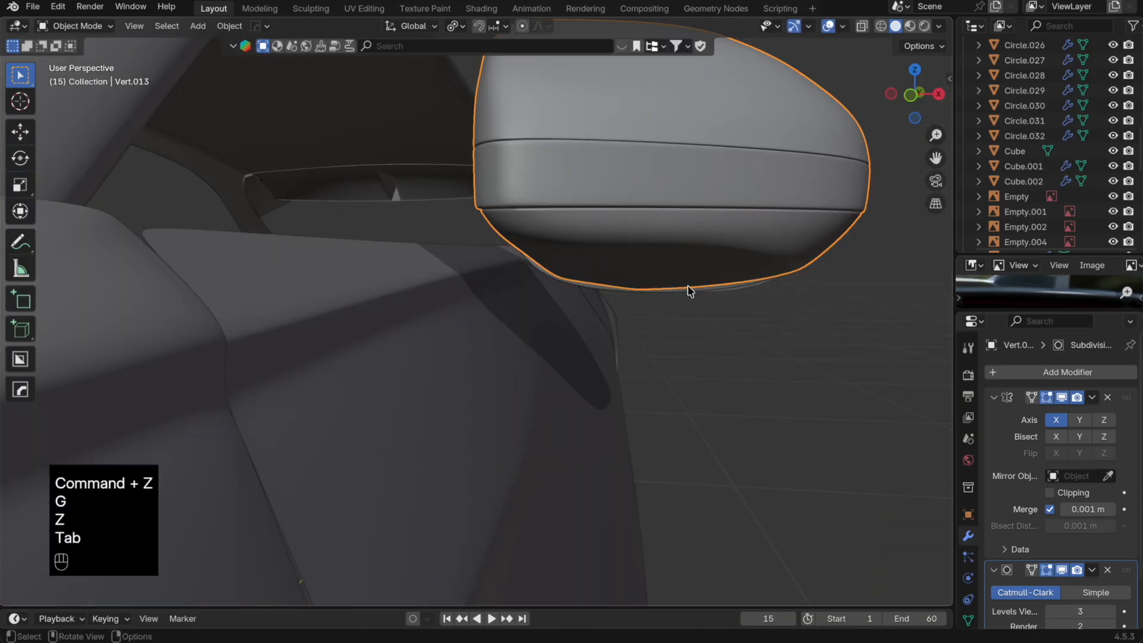
scroll(685, 284, "up", 5)
key("Tab")
key("super+z")
key("super+z")
key("super+z")
Step: Lower the housing's bottom edge vertices about 0.0007 m along Z toward the rim
key("alt+z")
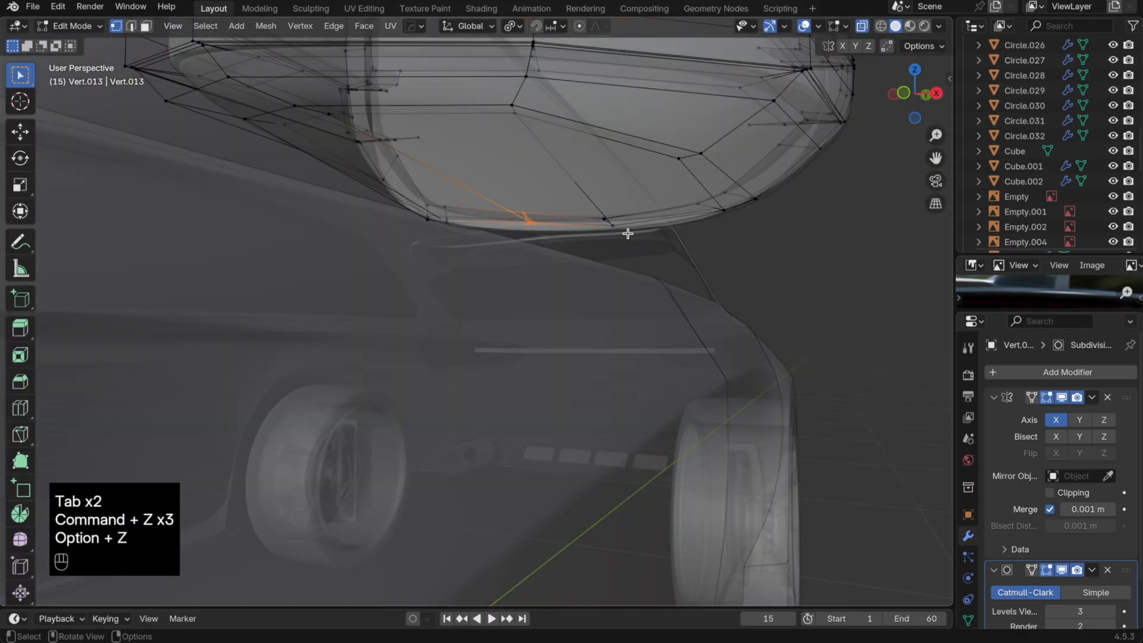
key("g")
key("z")
key("alt+z")
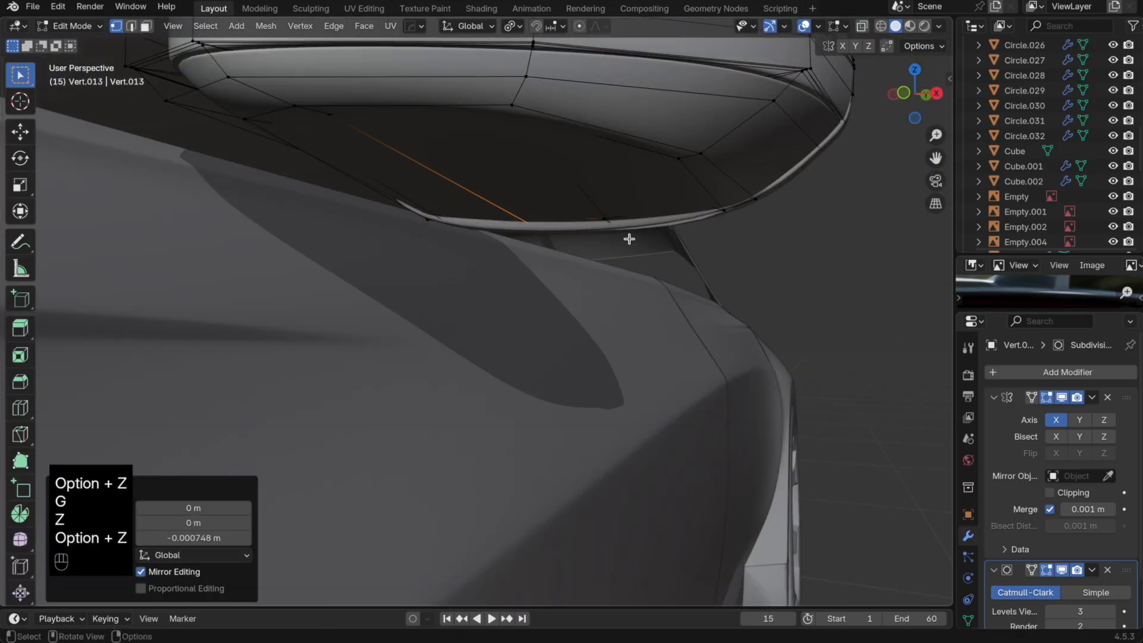
Step: Raise the rim's inner bottom vertices slightly along Z to thicken its lower edge
key("alt+z")
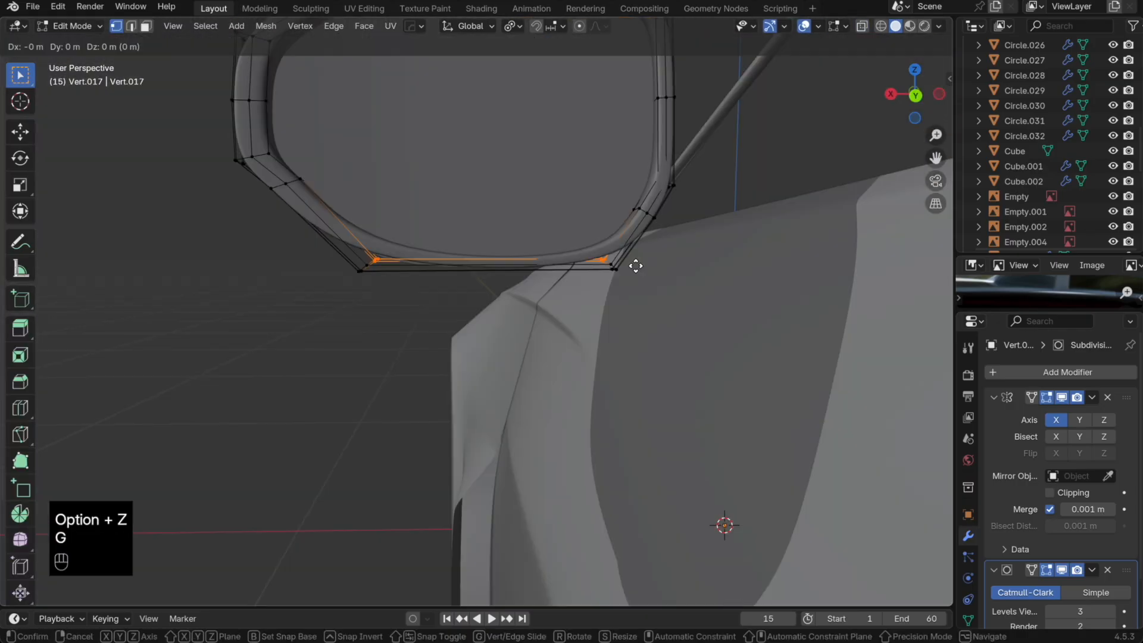
key("z")
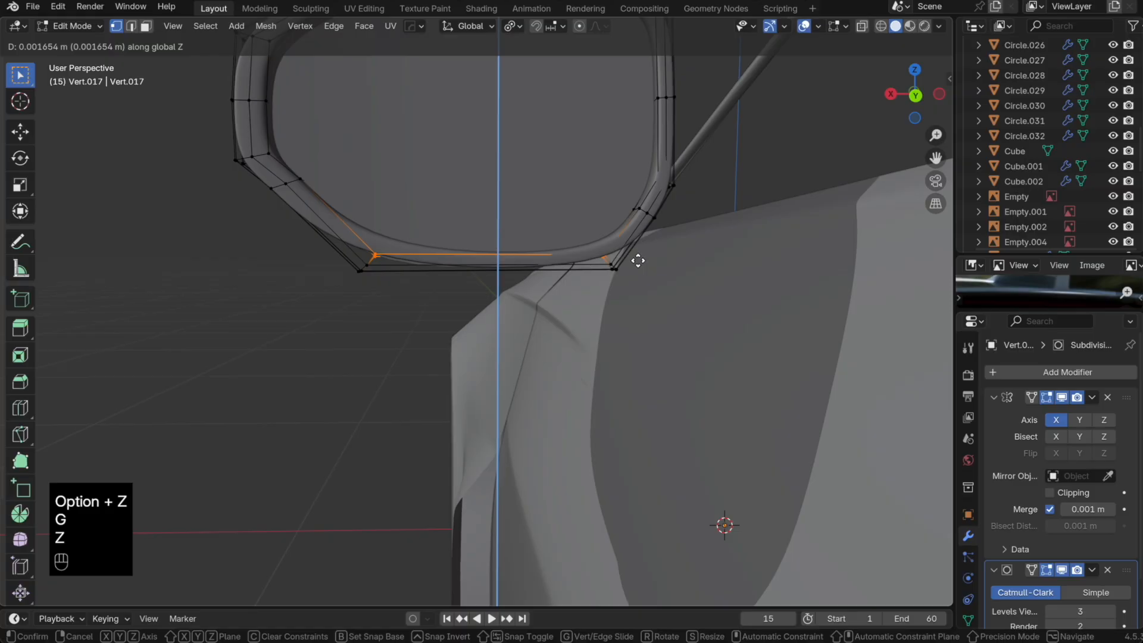
left_click(638, 258)
key("Tab")
key("Tab")
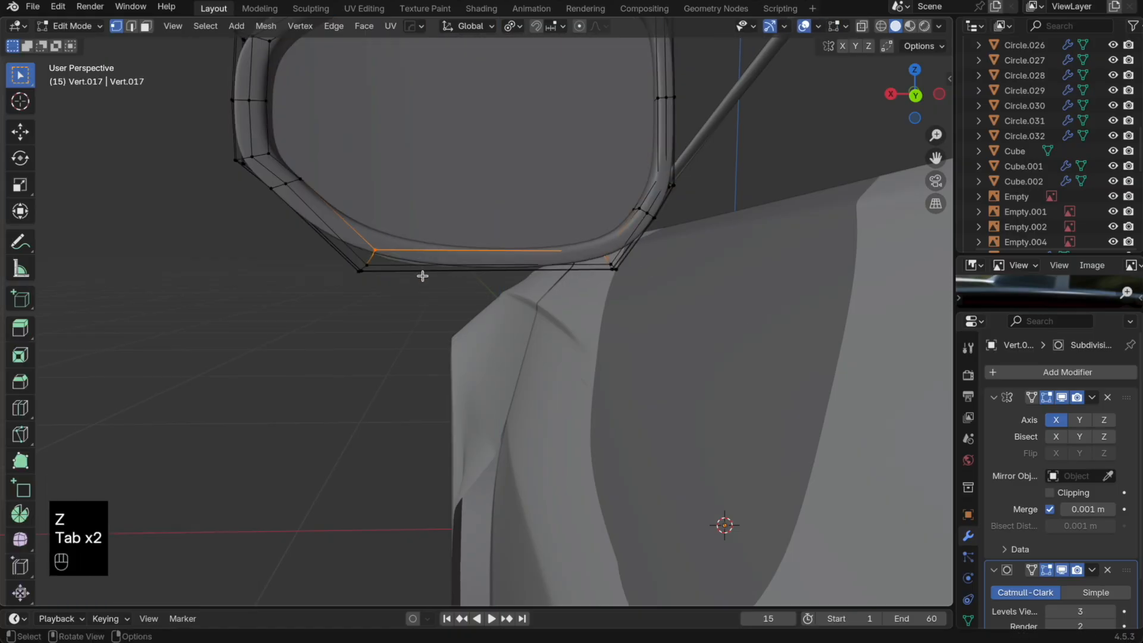
Step: Slide the housing vertices at the lower outer corner along their edge behind the rim
key("super+e")
key("super+r")
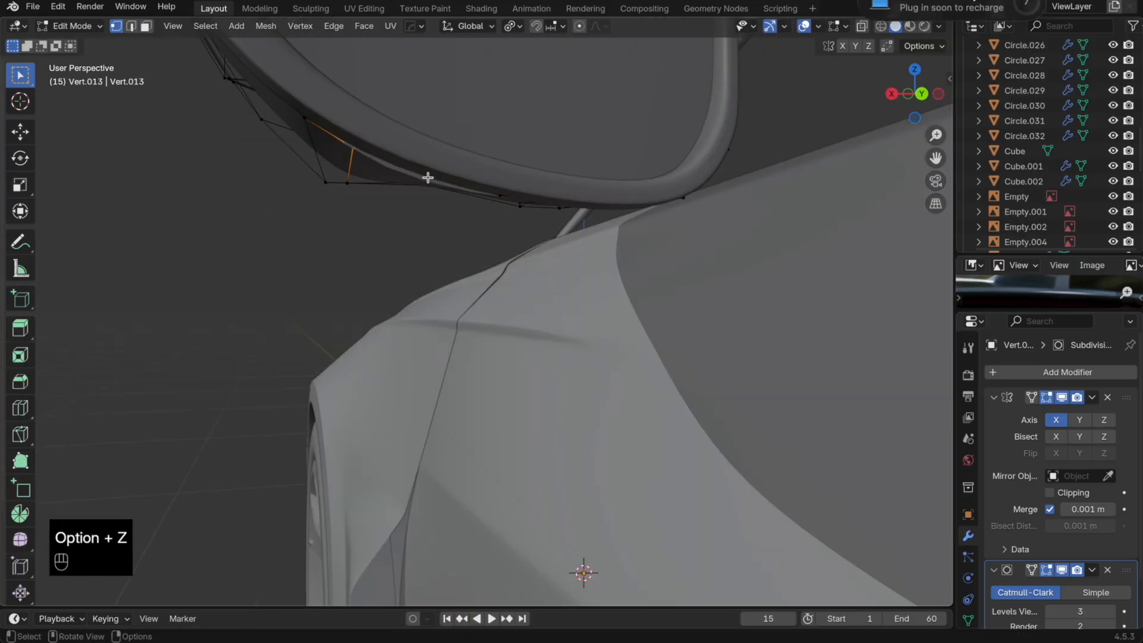
key("g")
key("g")
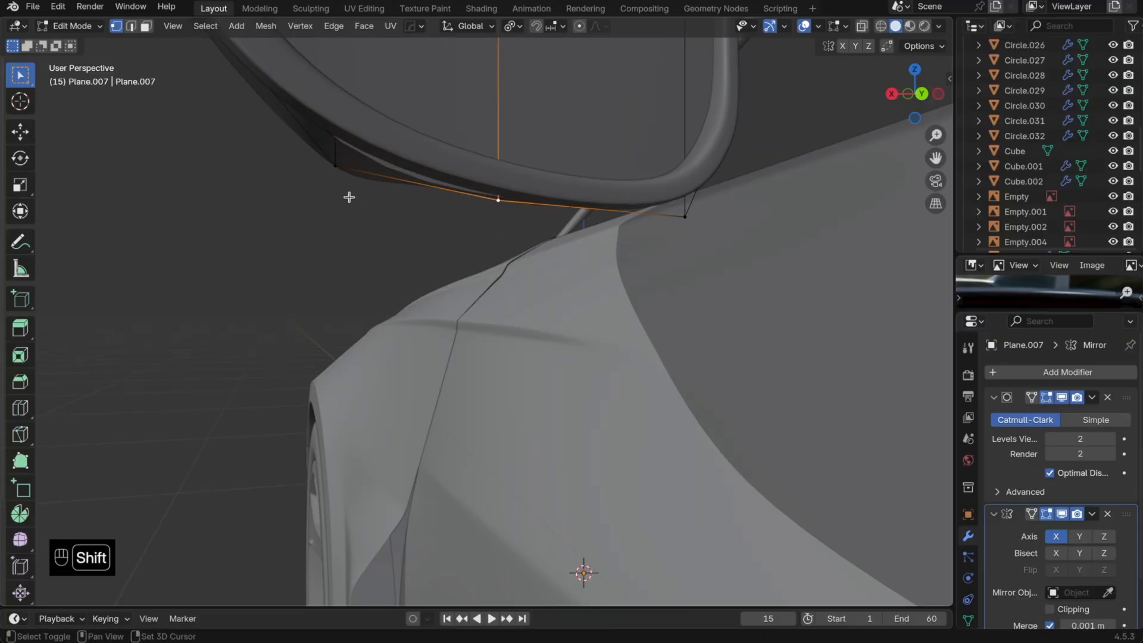
Step: Slide the mirror glass's bottom and lower outer vertices slightly along their edges to tuck them behind the rim
key("g")
key("g")
left_click(369, 189)
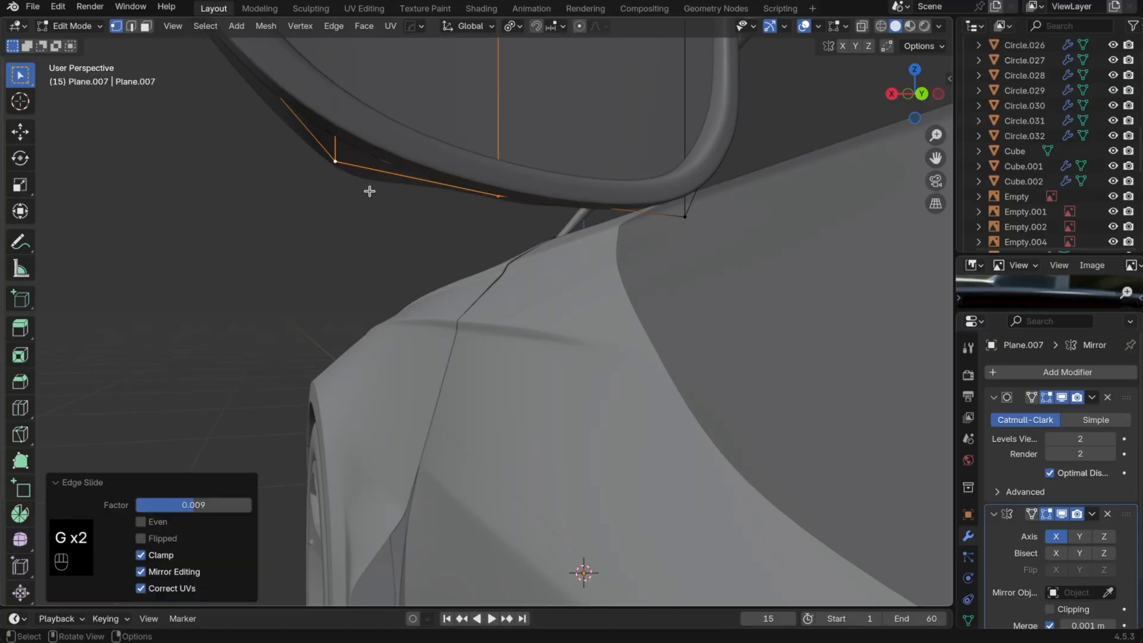
left_click(366, 190)
key("g")
key("g")
key("g")
key("g")
left_click(341, 184)
key("Tab")
scroll(357, 224, "down", 4)
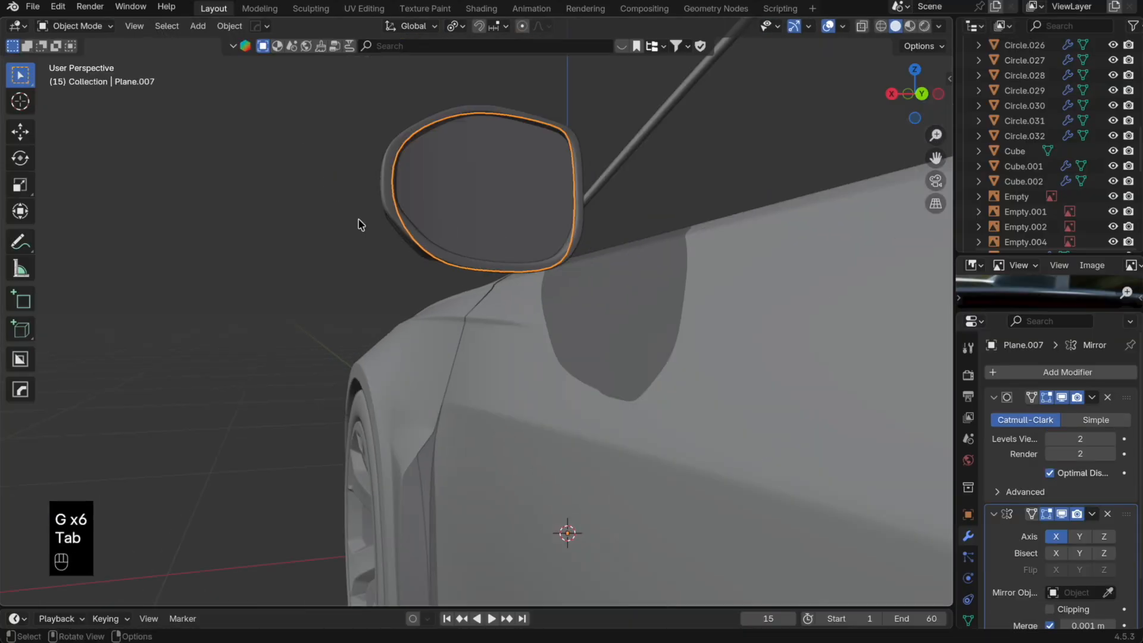
Step: Add a horizontal loop cut across the middle of the mirror glass plane
left_click(317, 239)
middle_click_drag(317, 240, 447, 263)
scroll(444, 280, "up", 5)
key("alt+z")
key("Tab")
key("Tab")
key("ctrl+r")
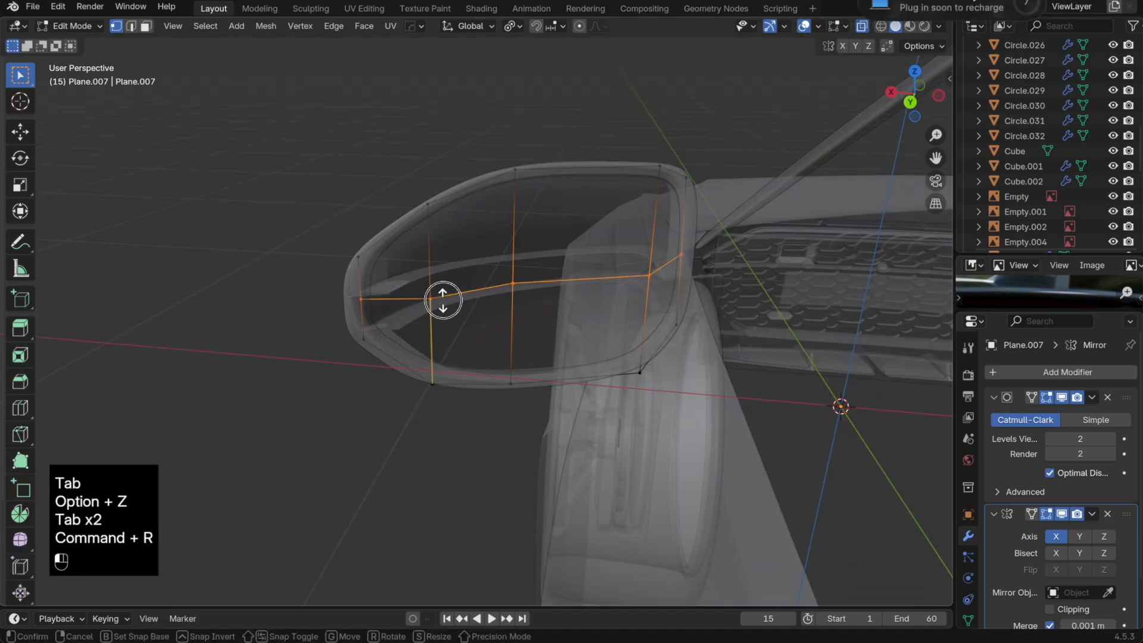
left_click(441, 304)
Step: Move the glass loop's inner end vertex about -0.0032 m along X and adjust its outer end vertex along X
left_click(681, 261)
key("g")
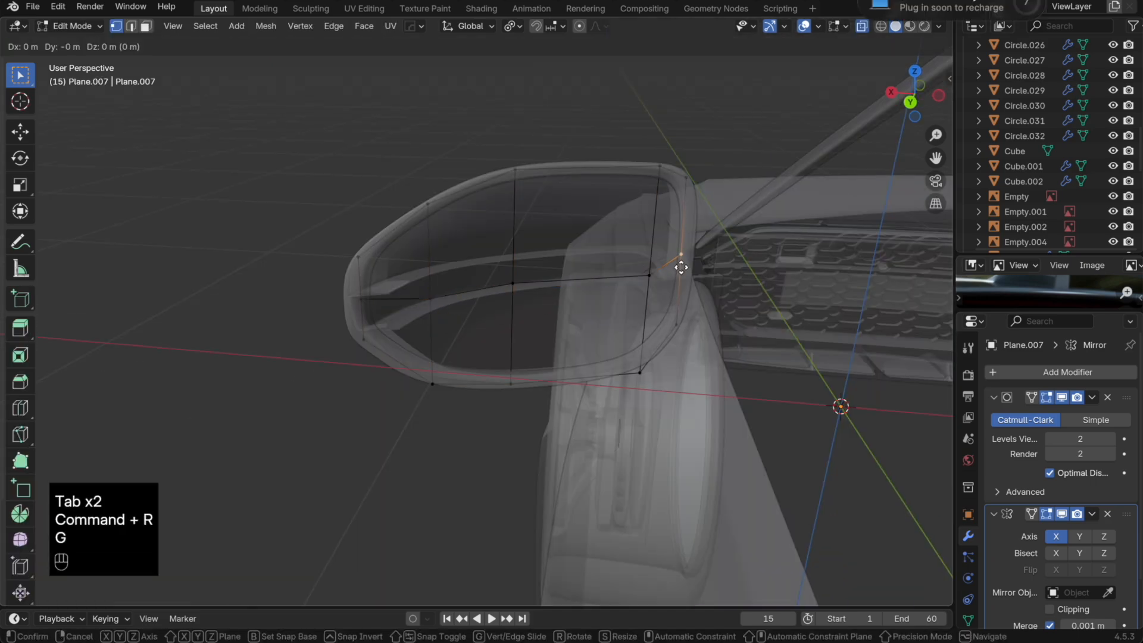
key("x")
left_click(689, 268)
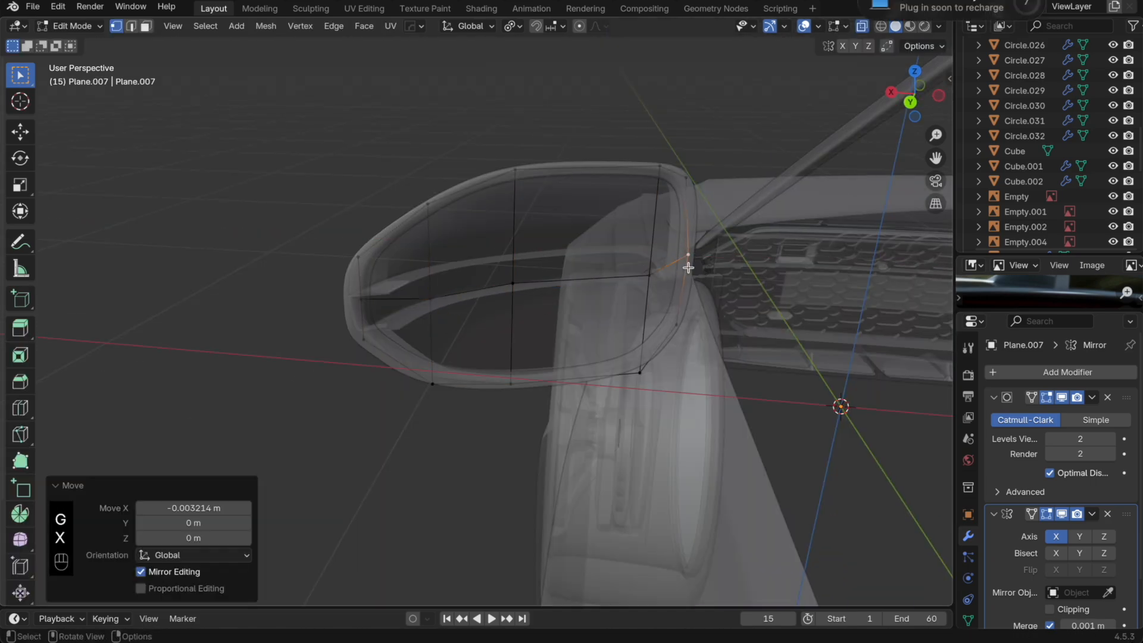
key("g")
key("x")
left_click(457, 299)
key("Tab")
scroll(454, 309, "down", 1)
key("alt+z")
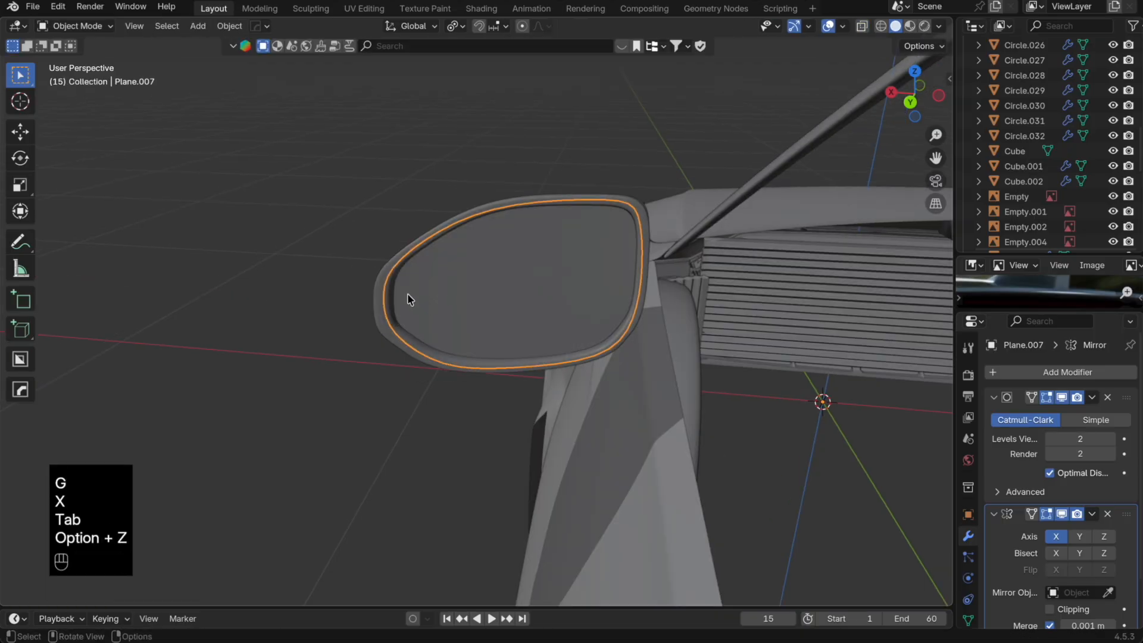
Step: Save the project file
scroll(405, 298, "down", 3)
middle_click_drag(396, 298, 615, 215)
left_click(33, 9)
left_click(124, 161)
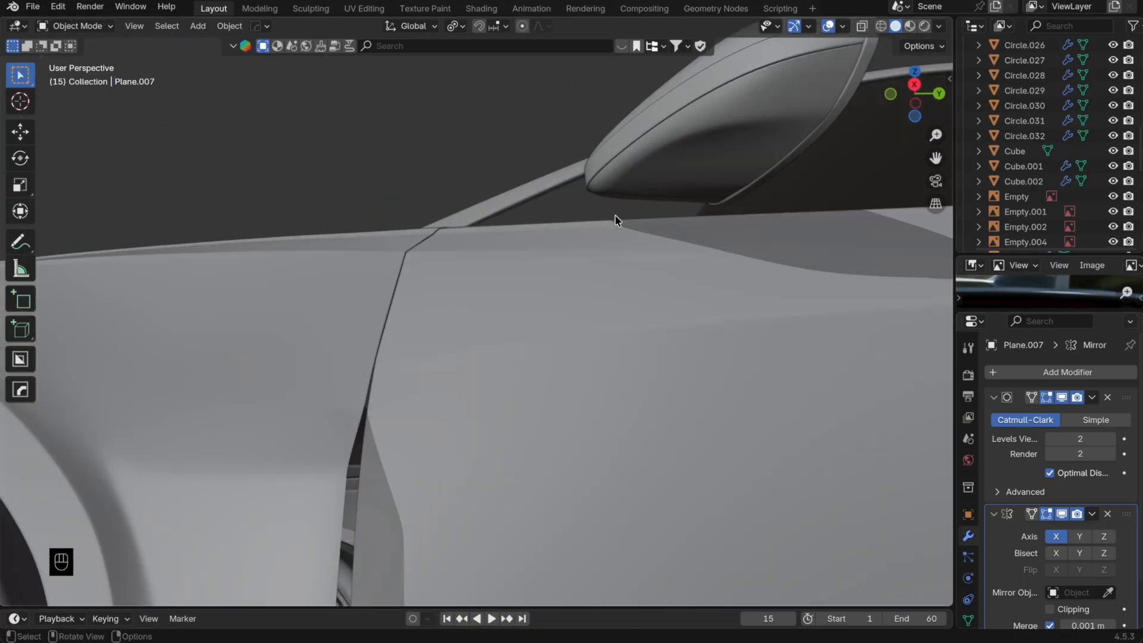
Step: Adjust the height of a vertex on the underside of the mirror housing by moving it along Z
left_click(644, 171)
key("Tab")
key("alt+z")
key("alt+z")
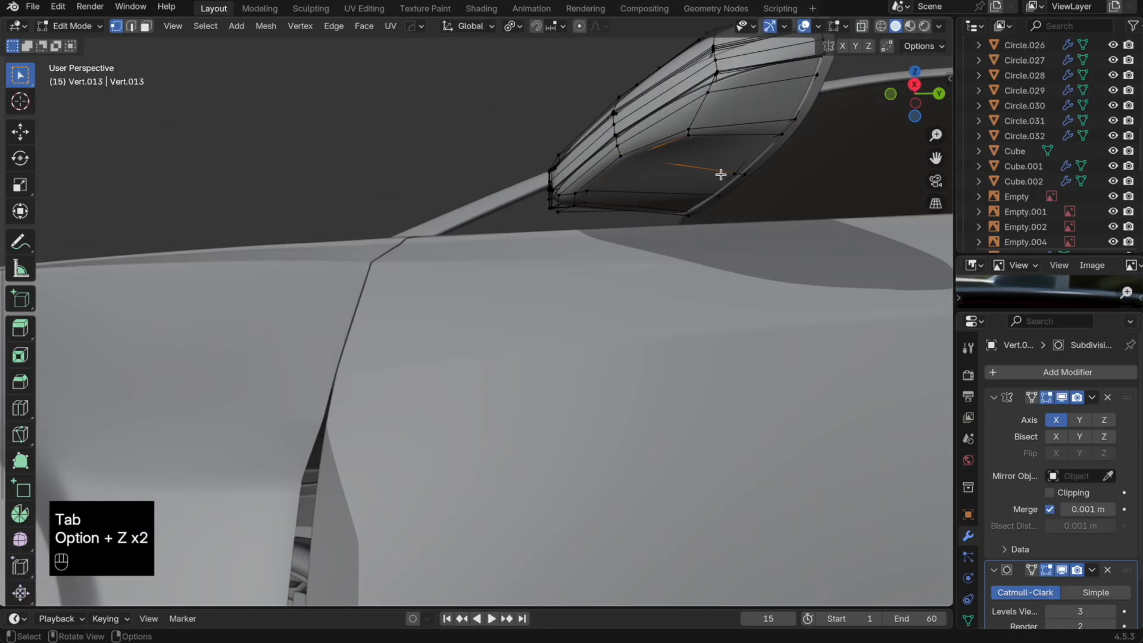
key("g")
key("z")
left_click(766, 186)
key("Tab")
key("Tab")
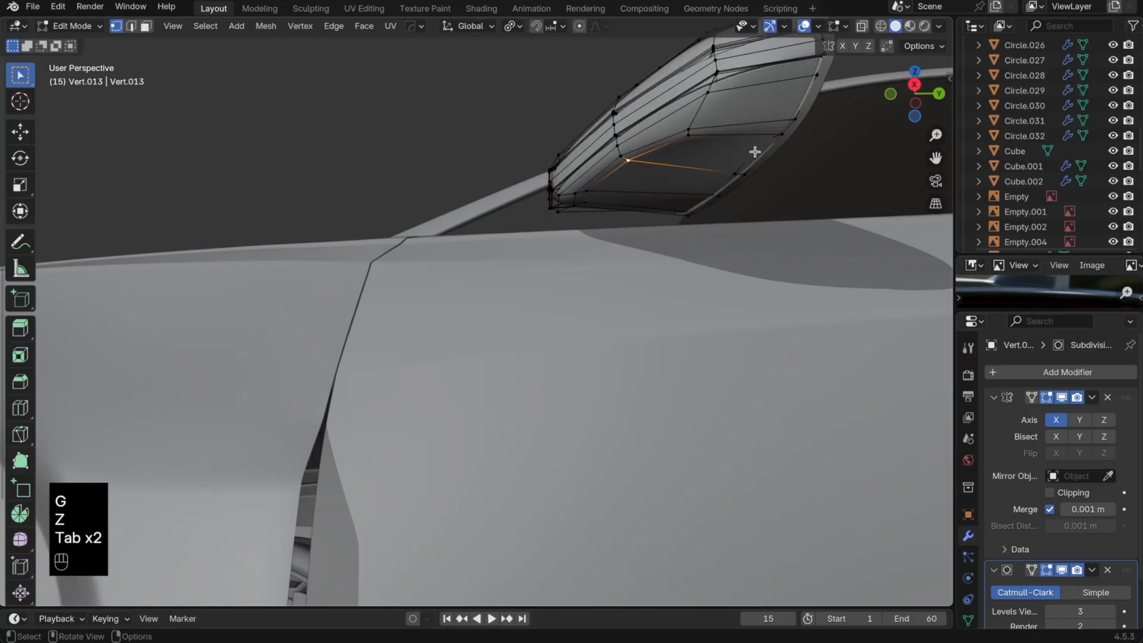
Step: Connect the vertices across the mirror housing's underside with a new edge path
middle_click_drag(735, 156, 751, 190)
key("j")
key("Tab")
key("Tab")
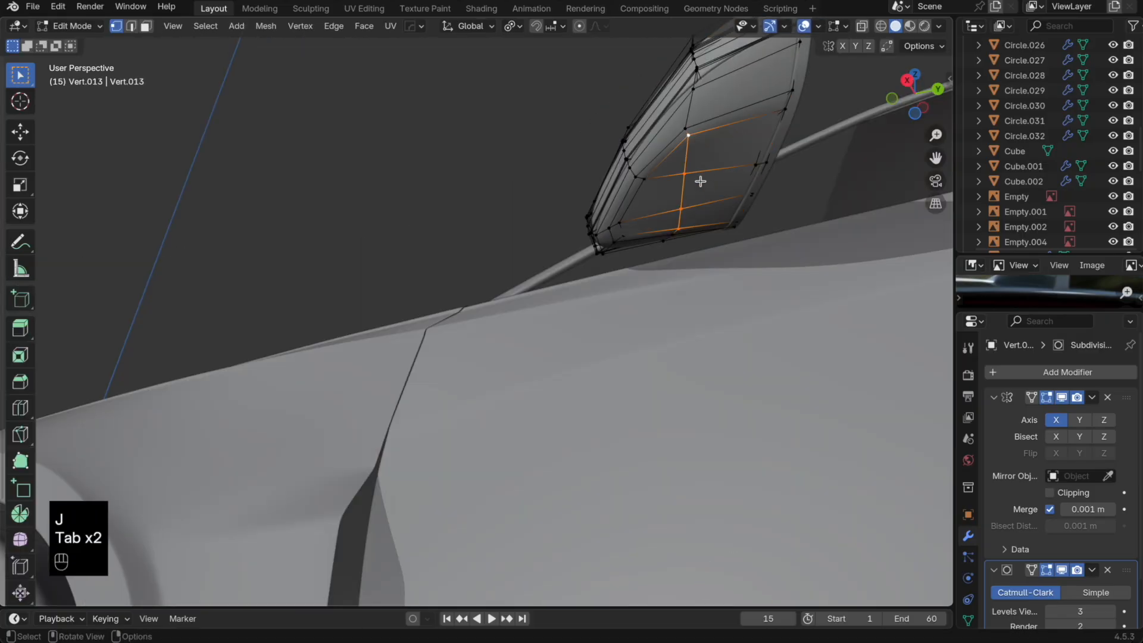
Step: Slide the new edge path's vertices and its upper vertex along their edges on the housing's underside
key("g")
key("g")
left_click(702, 119)
key("g")
key("g")
left_click(707, 124)
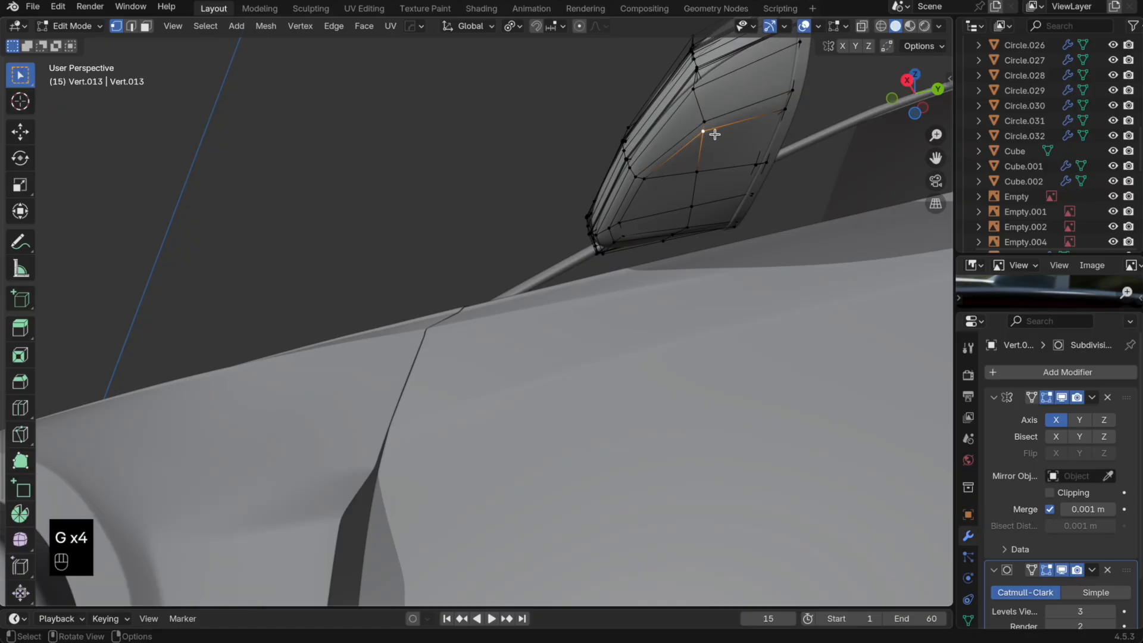
Step: Examine the mirror's housing, rim and glass from behind and from the side
key("Tab")
scroll(727, 173, "down", 5)
key("alt+z")
key("alt+z")
left_click(623, 239)
scroll(623, 239, "down", 5)
middle_click_drag(623, 239, 606, 269)
scroll(644, 266, "up", 6)
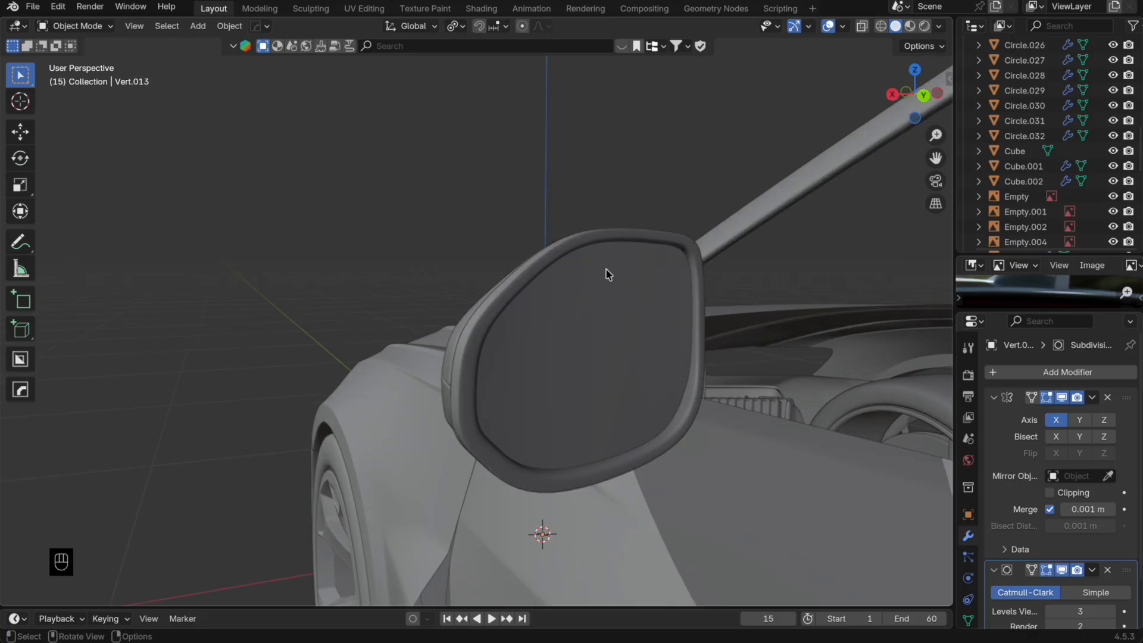
left_click(701, 307)
scroll(643, 280, "up", 2)
key("Tab")
scroll(655, 278, "up", 4)
key("alt+z")
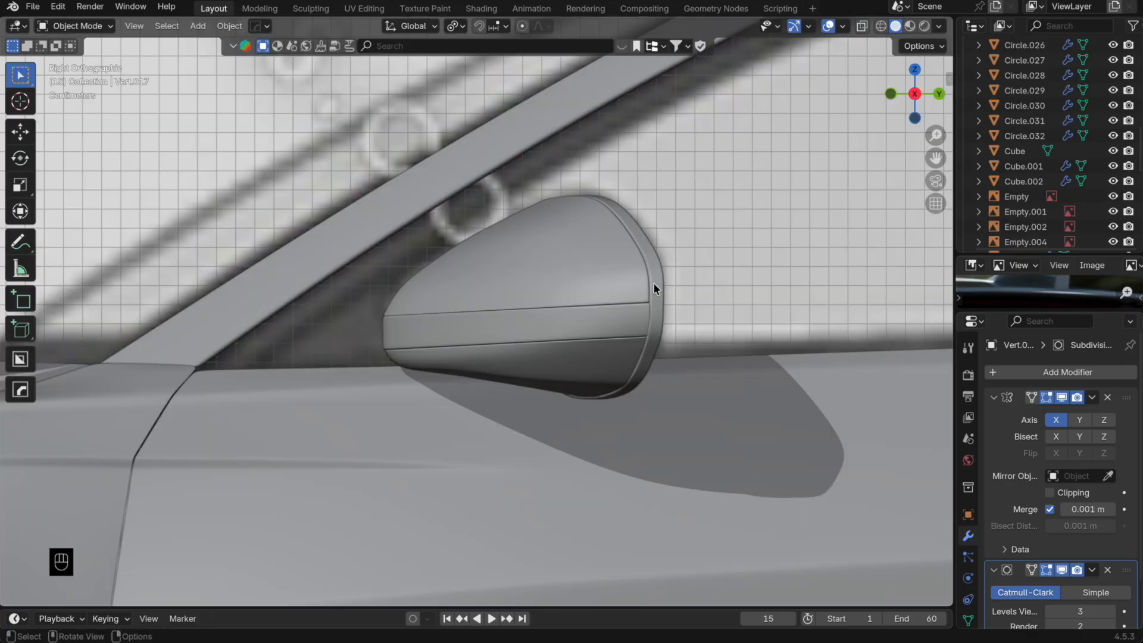
Step: Inspect the space between the side mirror and the front door from several angles
scroll(653, 284, "down", 15)
scroll(606, 300, "up", 9)
middle_click_drag(495, 274, 577, 284)
middle_click_drag(884, 117, 548, 255)
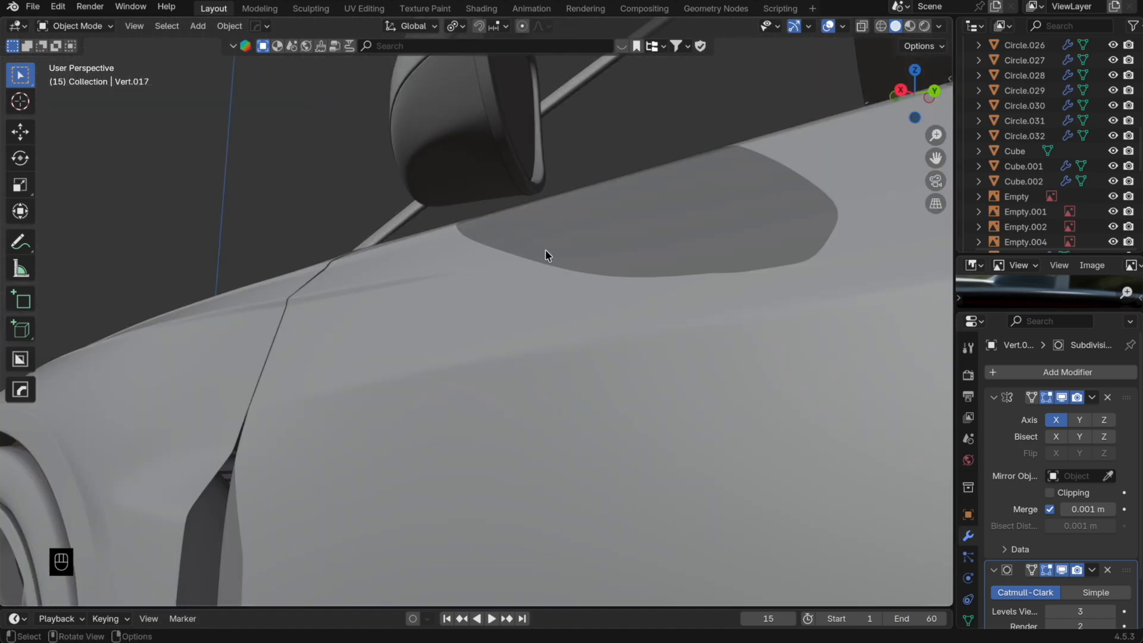
middle_click_drag(554, 191, 578, 202)
left_click(736, 270)
middle_click_drag(735, 270, 551, 305)
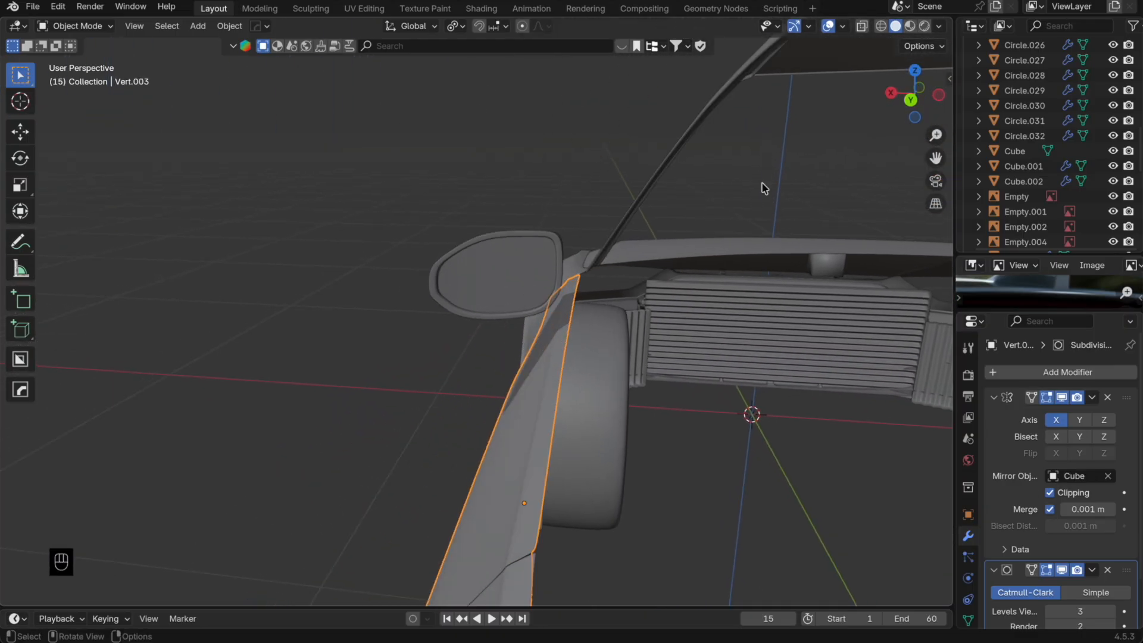
left_click(890, 94)
left_click(942, 98)
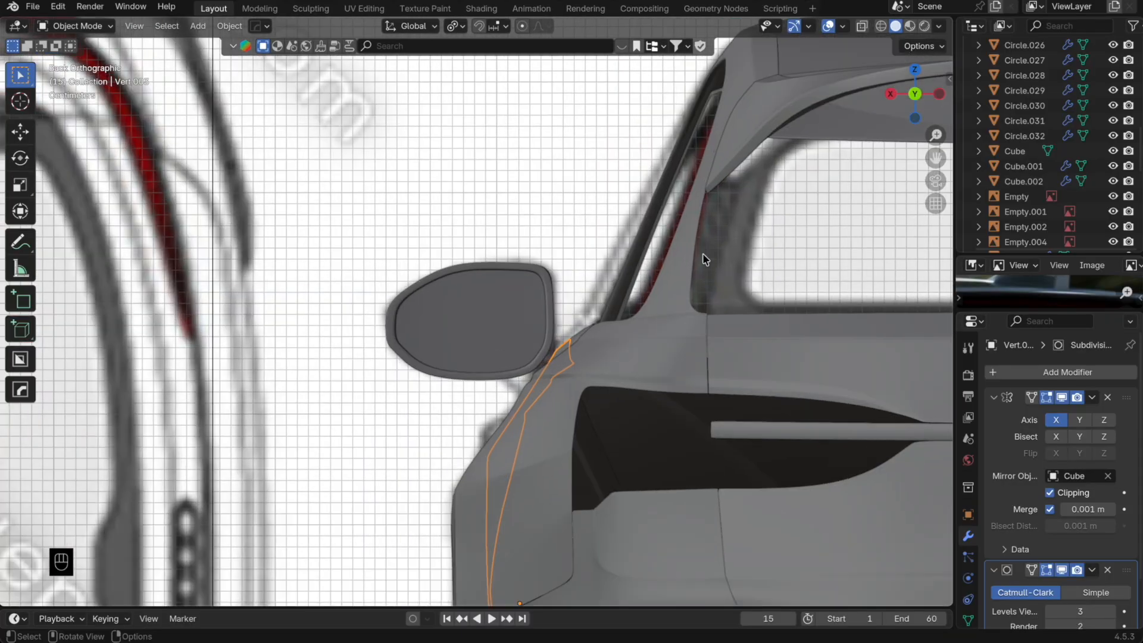
Step: Compare the side mirror and door with the blueprint in the top and right views
left_click(915, 94)
scroll(705, 256, "down", 6)
middle_click_drag(620, 197, 512, 250, "shift")
scroll(635, 259, "up", 5)
middle_click_drag(685, 304, 444, 282, "shift")
scroll(442, 281, "down", 2)
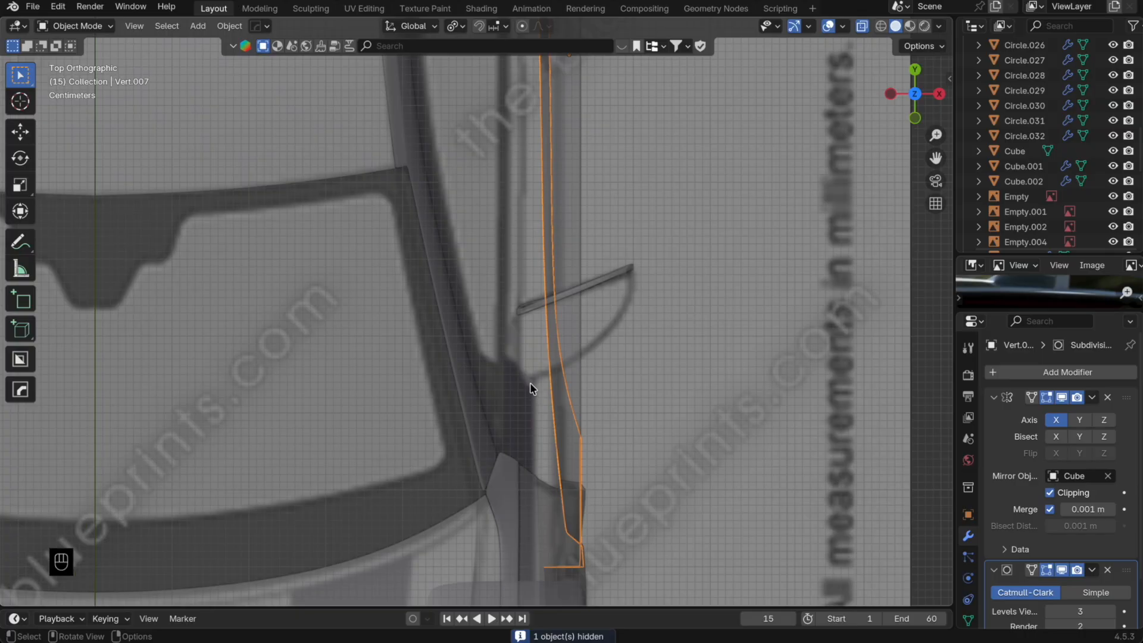
left_click(933, 98)
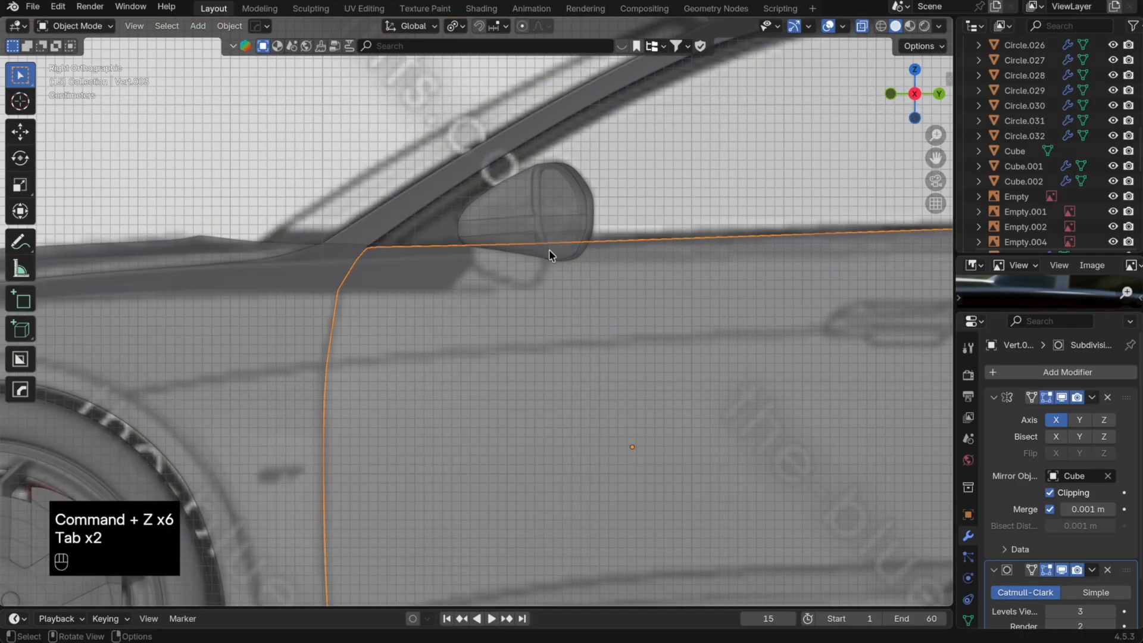
left_click(540, 245)
left_click(515, 225)
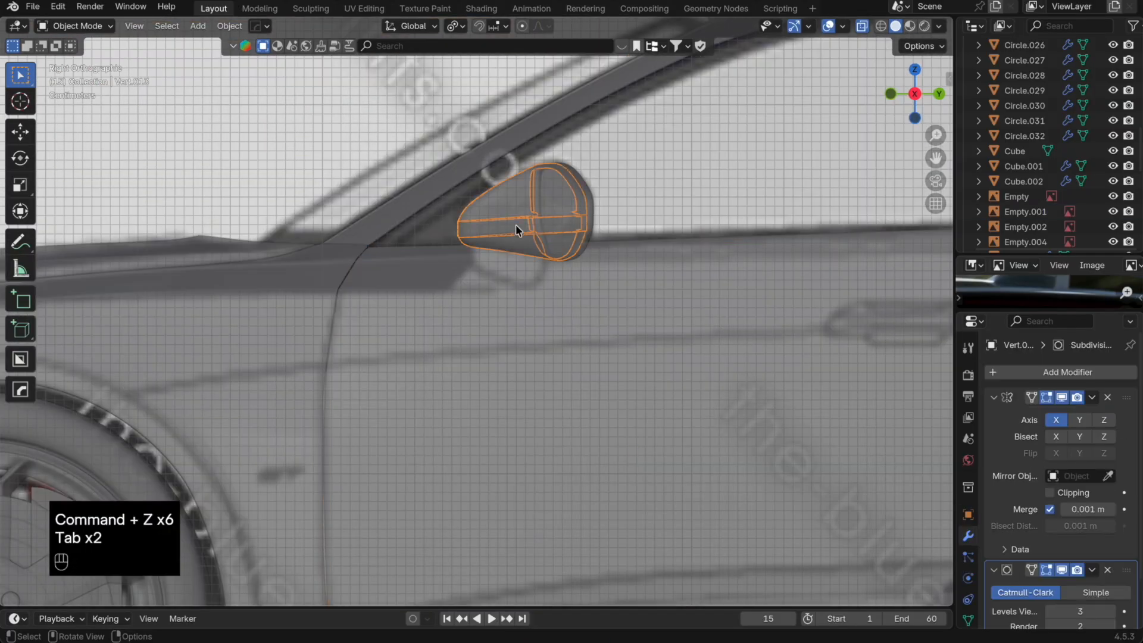
Step: Hide the front door and the mirror housing to expose the mirror mount in the side blueprint
key("alt+z")
key("alt+z")
key("alt+z")
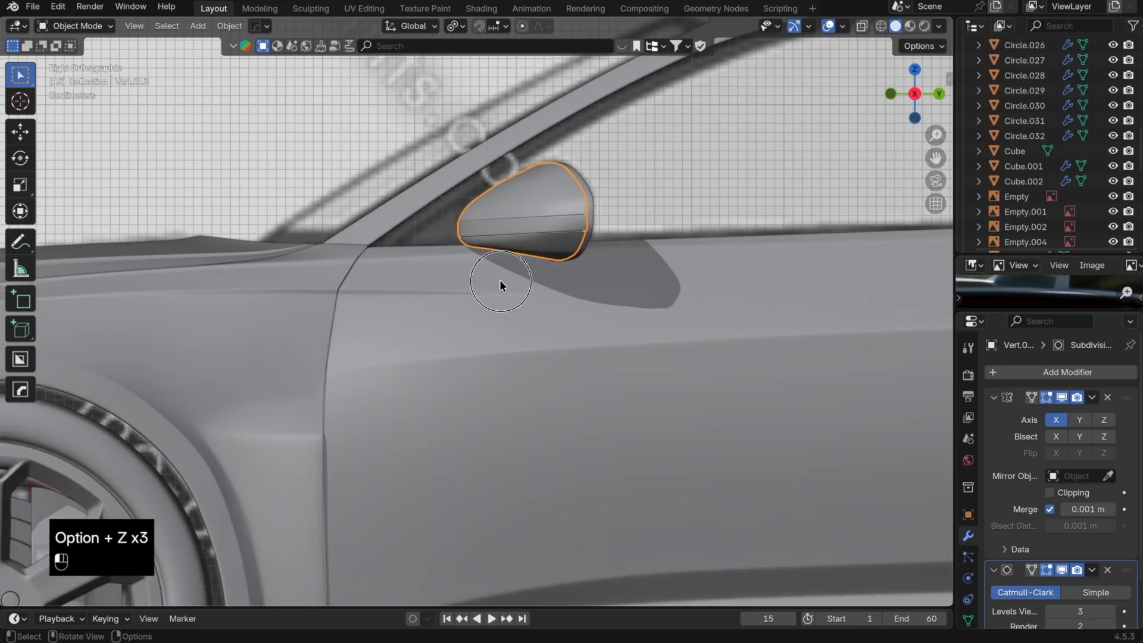
left_click(500, 285)
key("h")
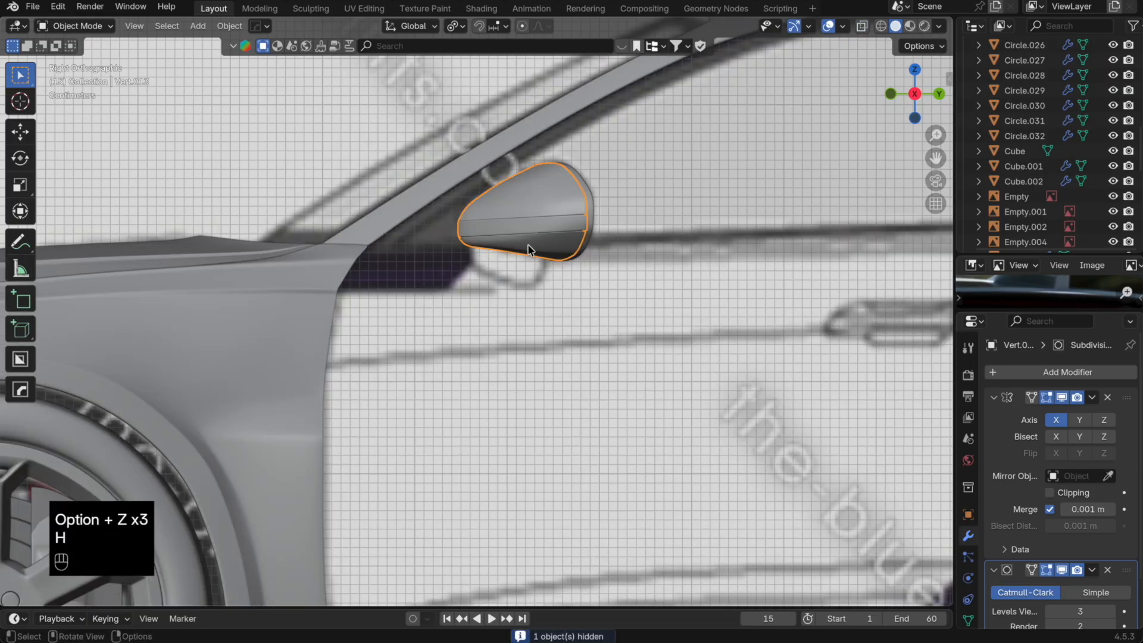
key("h")
left_click(559, 256)
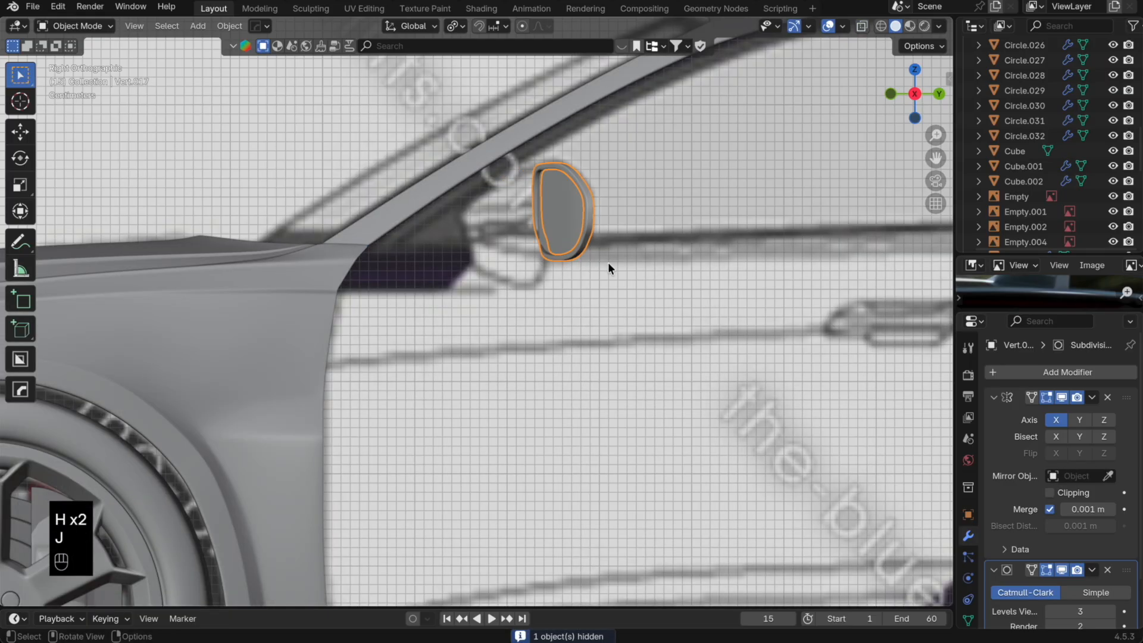
Step: Undo the hiding of the front door and the mirror housing
key("super+z")
key("super+z")
key("super+z")
key("super+z")
key("super+z")
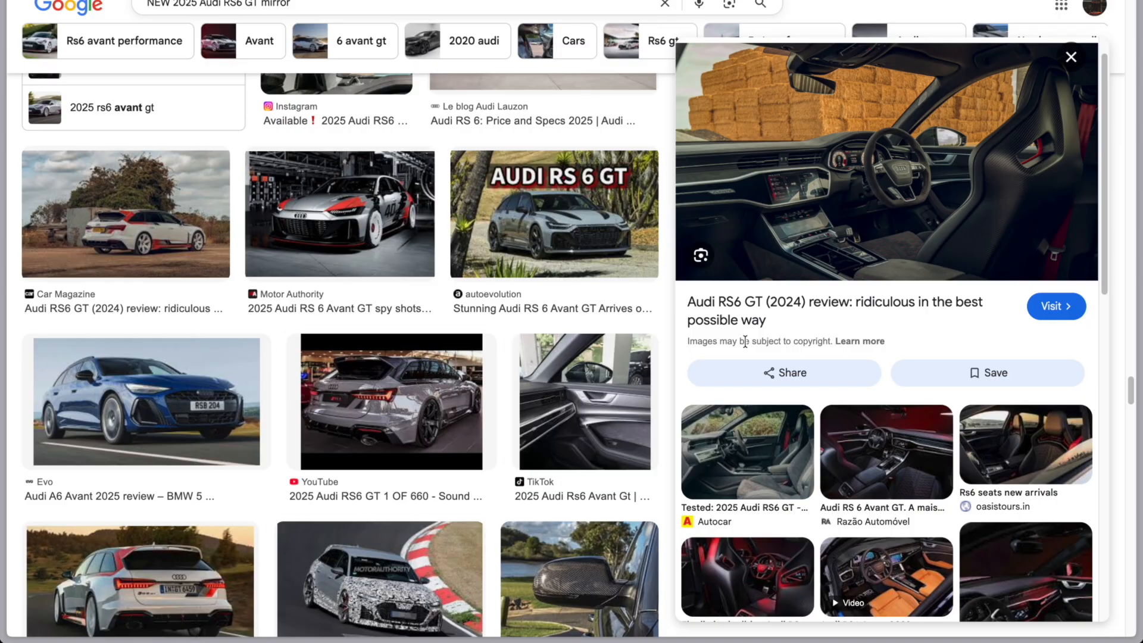
Step: Switch to the browser and study the mirror in the Audi RS6 GT reference images and YouTube video
left_click(146, 402)
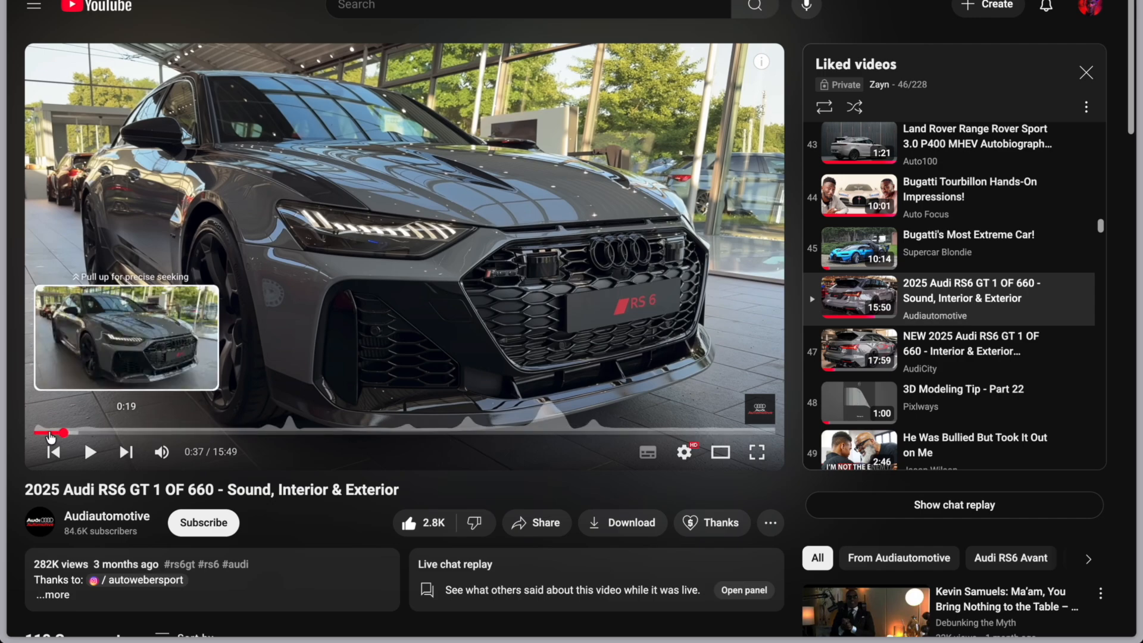
left_click(114, 436)
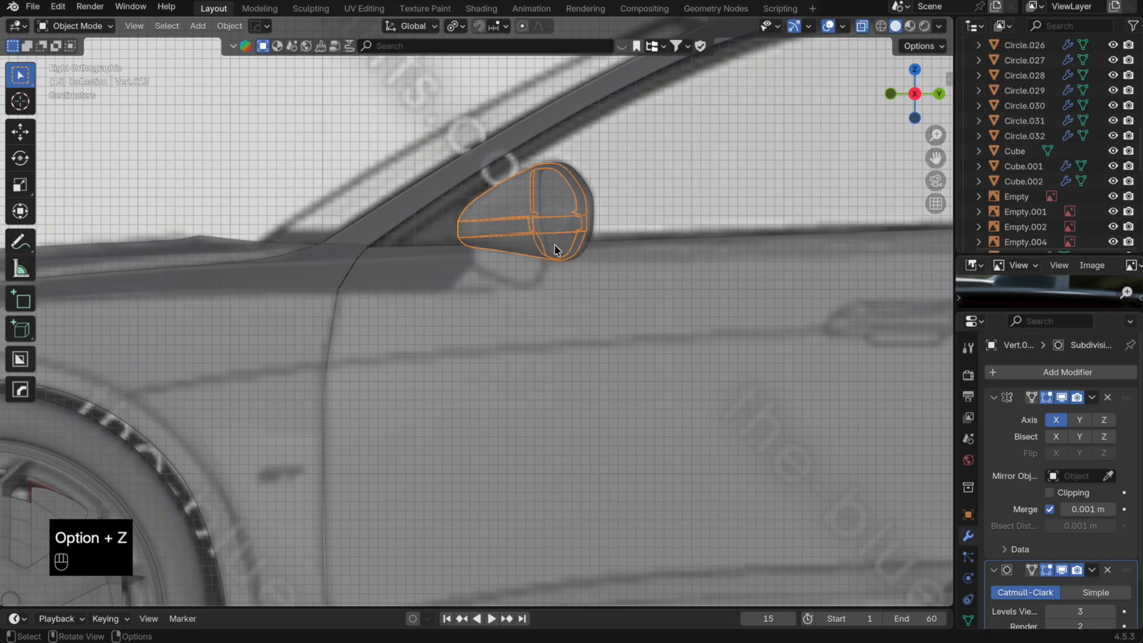
Step: Compare the mirror housing and its mount area with the front and right blueprints in X-ray view
key("Tab")
key("Tab")
key("KP_1")
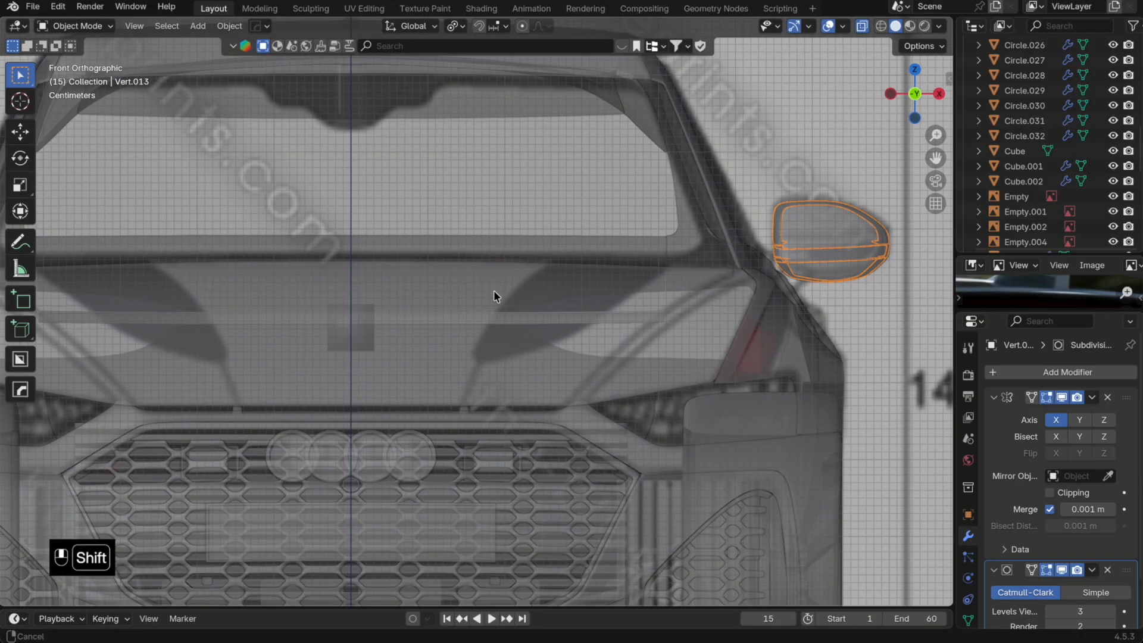
middle_click_drag(664, 298, 510, 327, "shift")
scroll(510, 327, "up", 3)
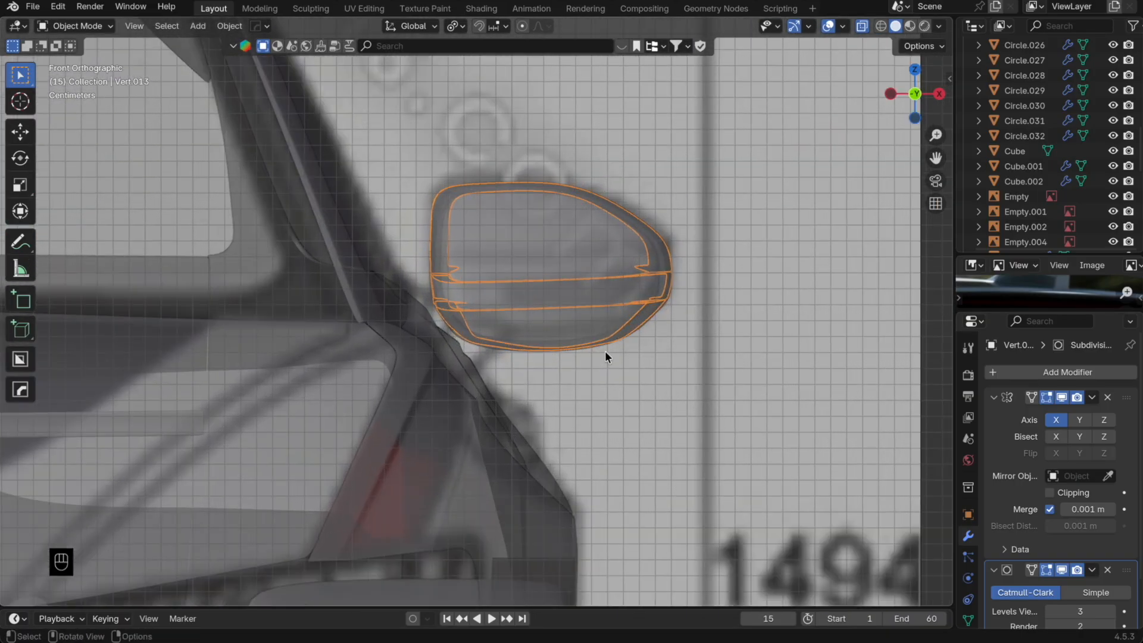
key("Tab")
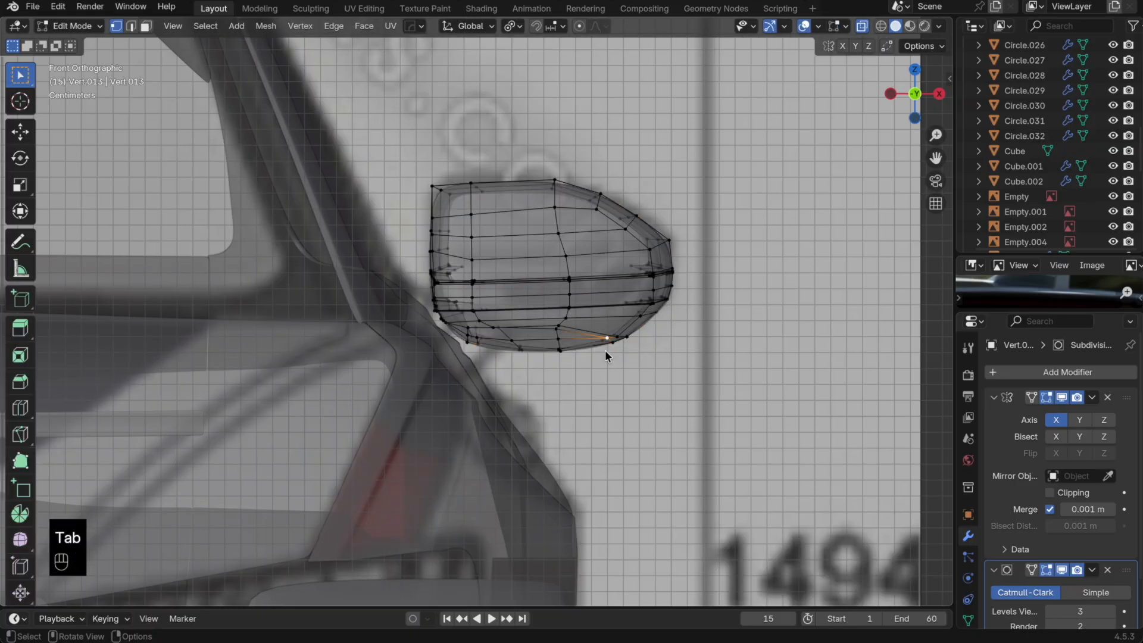
key("Tab")
key("KP_3")
scroll(537, 360, "down", 3)
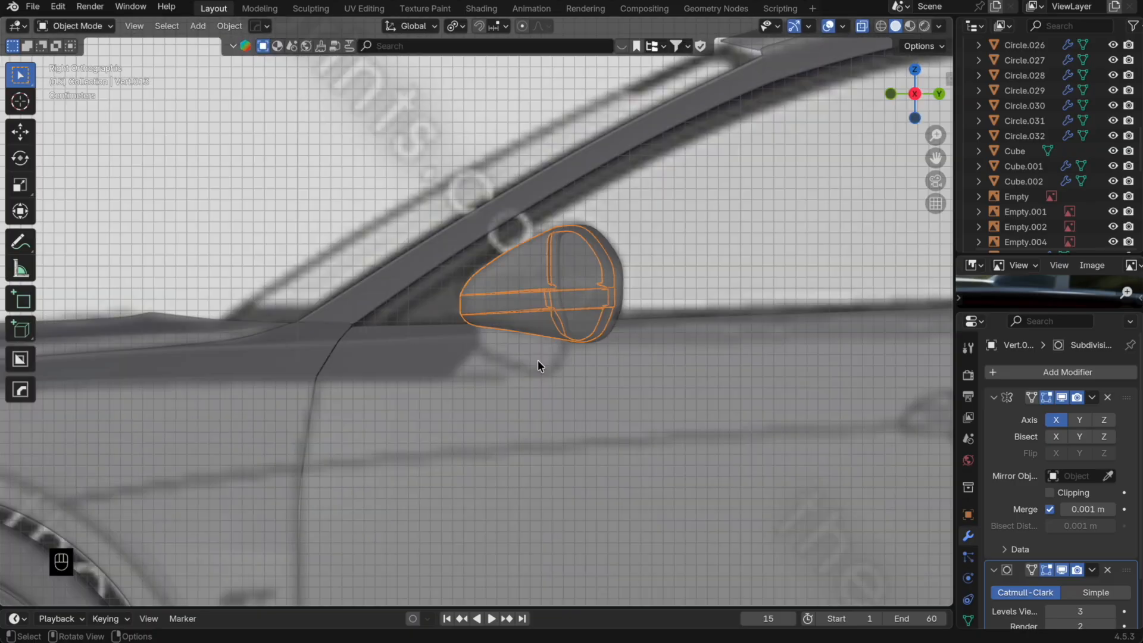
Step: Hide the front door panel, reveal it again and check its mesh in the right view
left_click(553, 362)
scroll(553, 363, "up", 2)
scroll(570, 361, "down", 2)
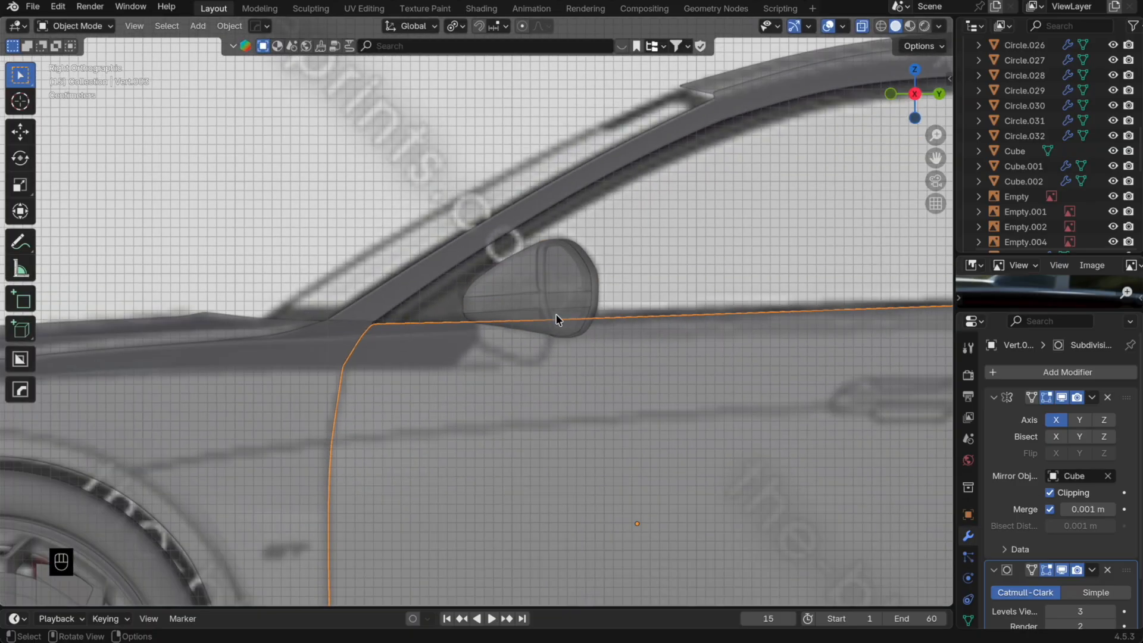
key("alt+z")
key("ctrl+h")
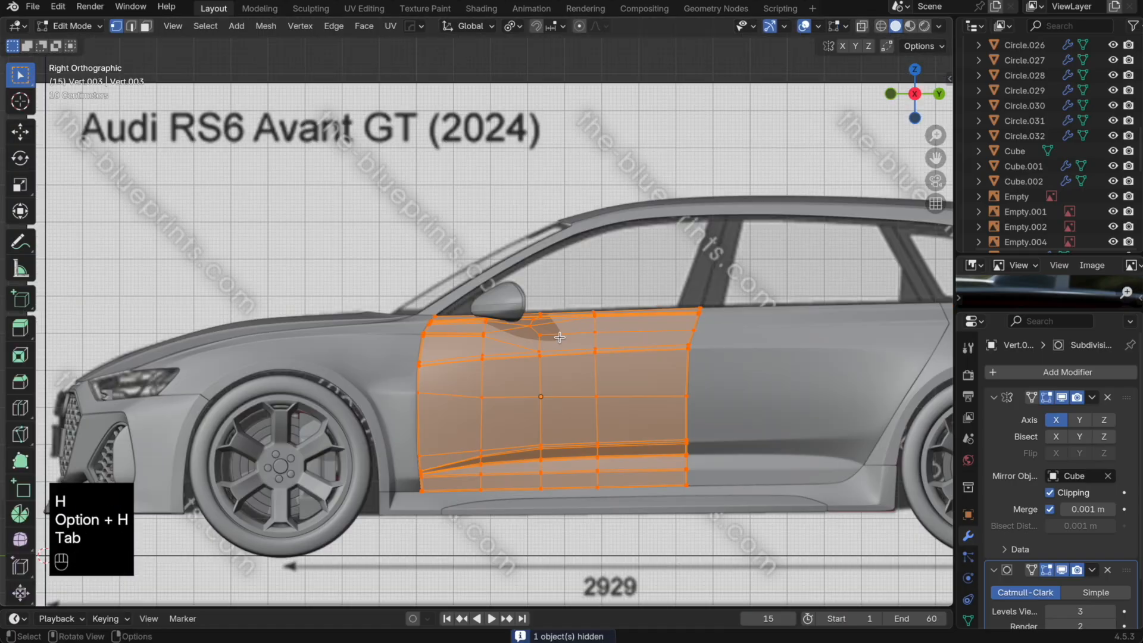
key("Tab")
scroll(535, 327, "up", 3)
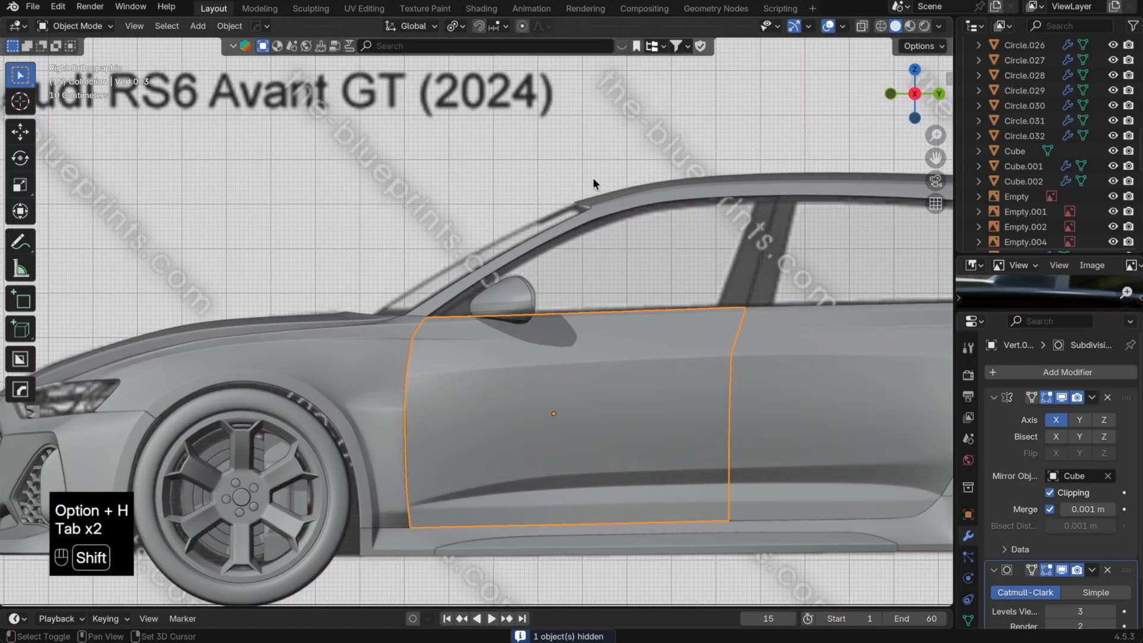
Step: Examine the side mirror and where its mount meets the front door in perspective
middle_click_drag(593, 177, 601, 297, "shift")
left_click(559, 117)
scroll(616, 325, "up", 2)
middle_click_drag(593, 417, 556, 296)
scroll(482, 355, "up", 3)
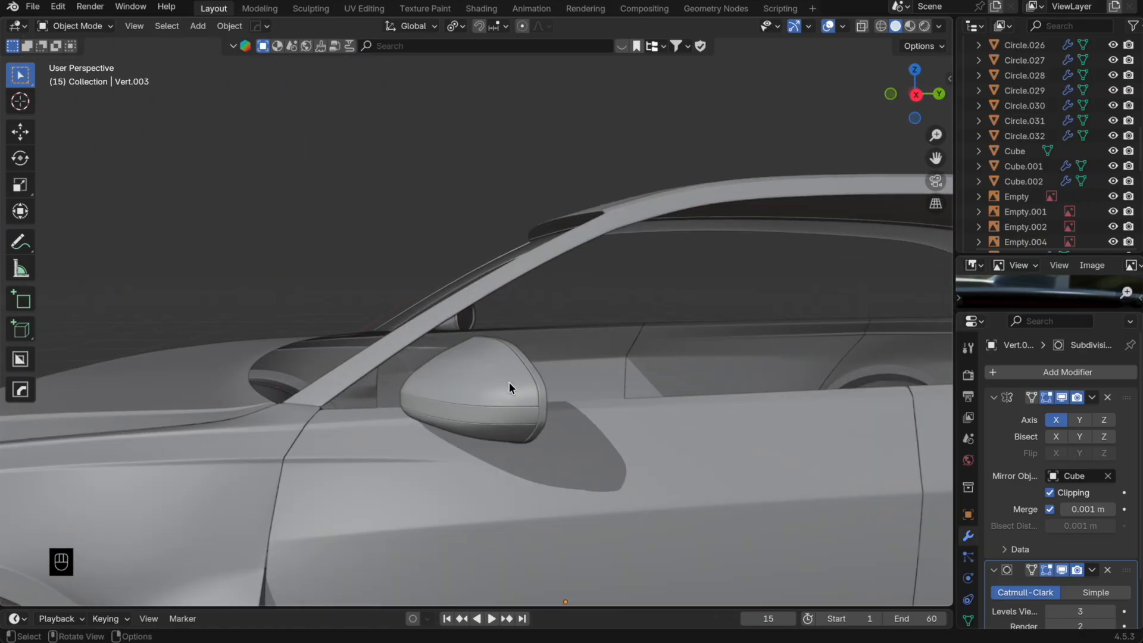
scroll(512, 387, "up", 3)
left_click(573, 396)
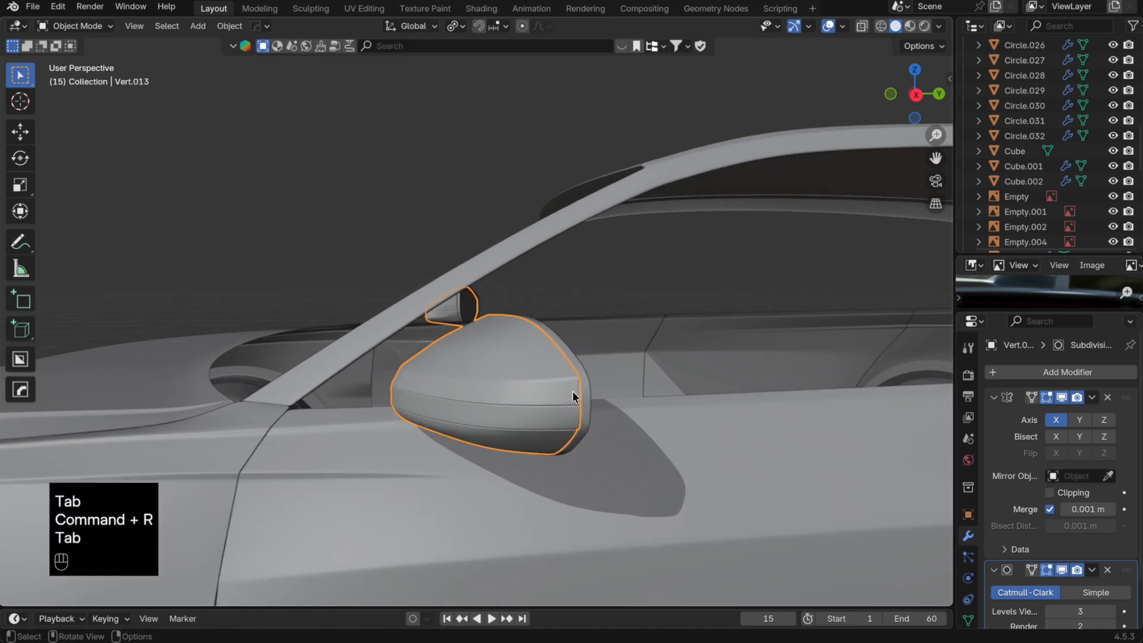
key("super")
middle_click_drag(614, 388, 558, 362)
Step: Duplicate the front door vertex just below the mirror's front end in place and separate it into its own object
left_click(526, 385)
key("Tab")
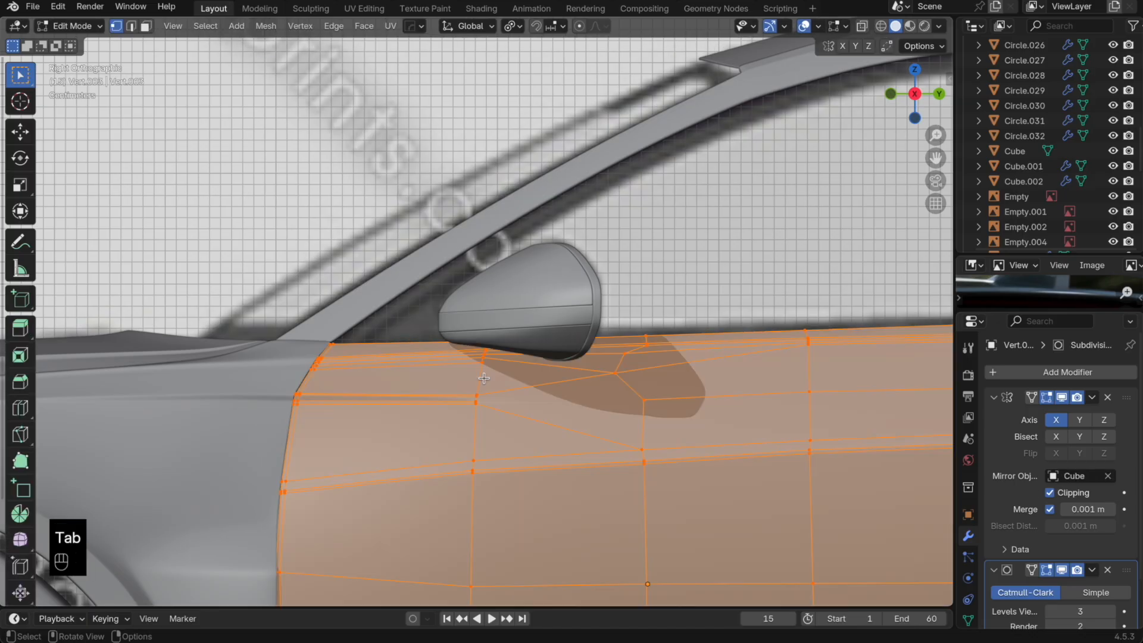
key("alt+z")
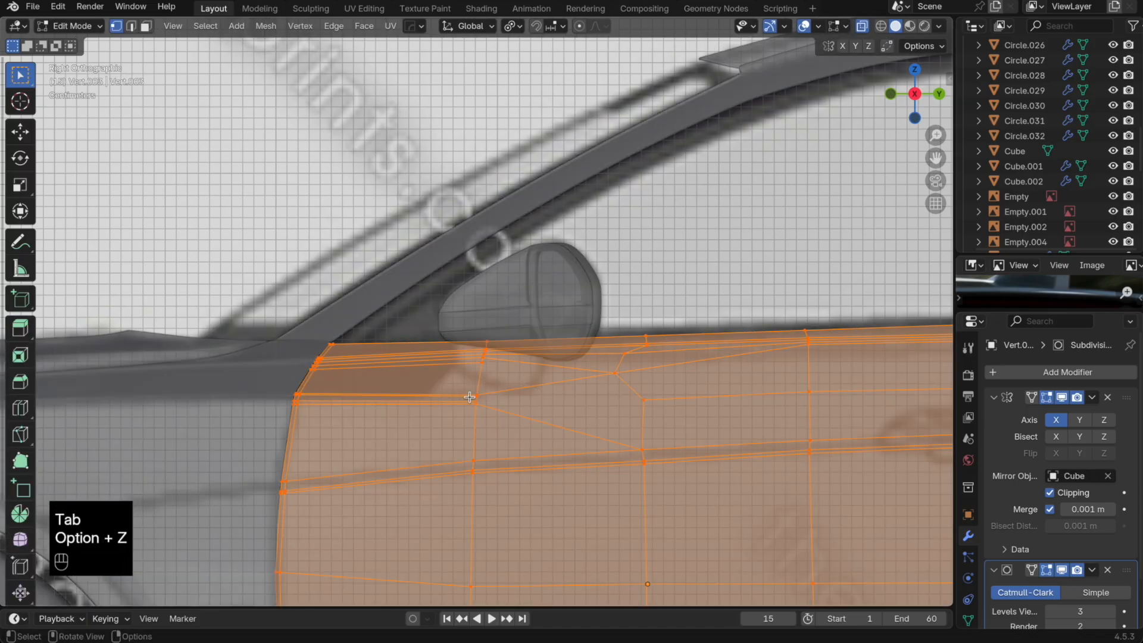
left_click(483, 391)
key("shift+d")
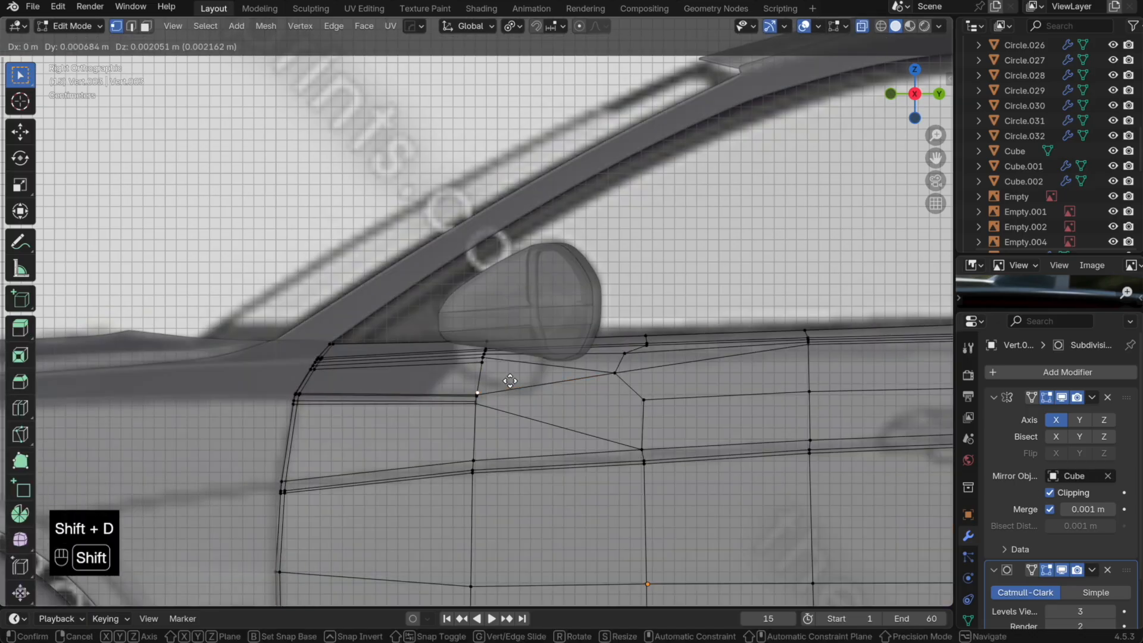
right_click(503, 381)
key("p")
left_click(508, 388)
key("Tab")
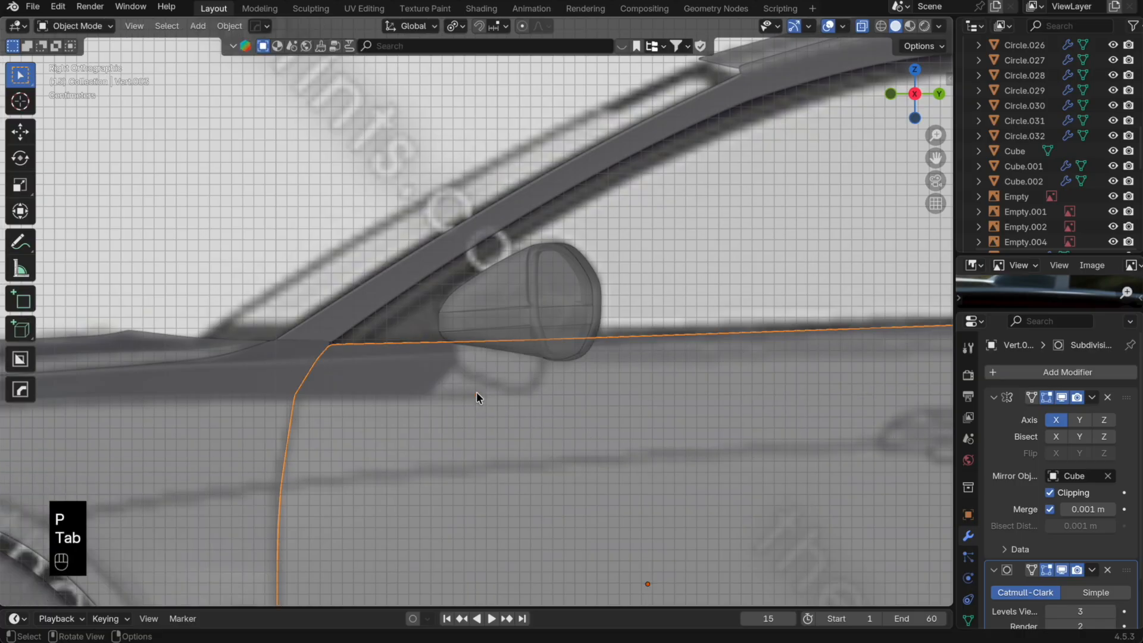
Step: Extrude the separated vertex -0.05265 m along Y and shift the new end vertex about -0.0041 m along X
left_click(476, 393)
key("Tab")
key("e")
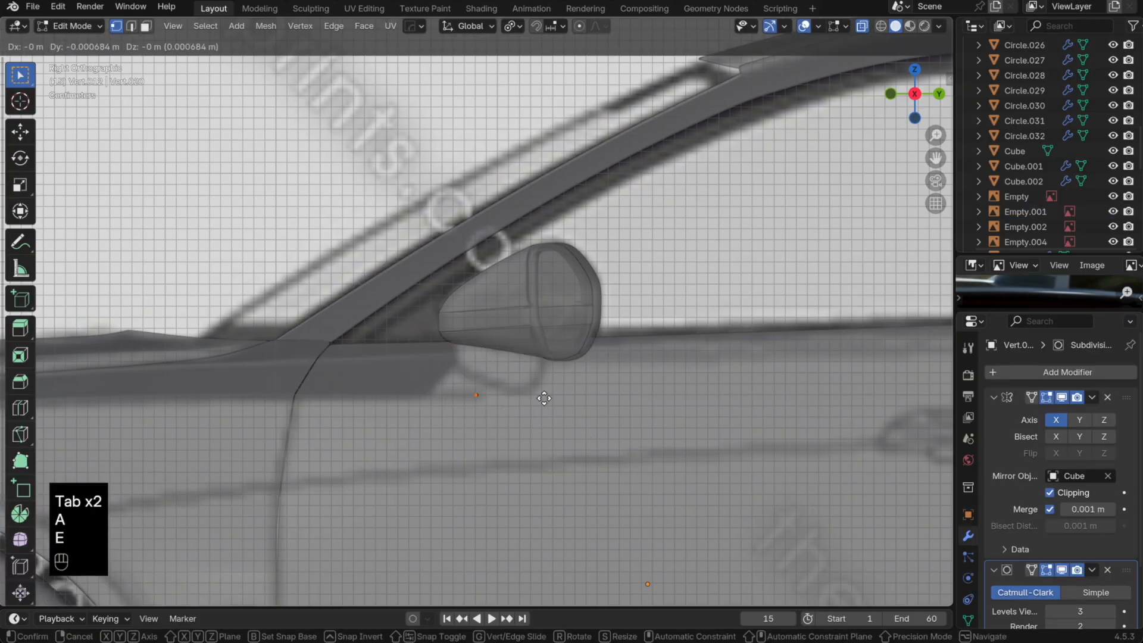
key("x")
key("y")
left_click(504, 396)
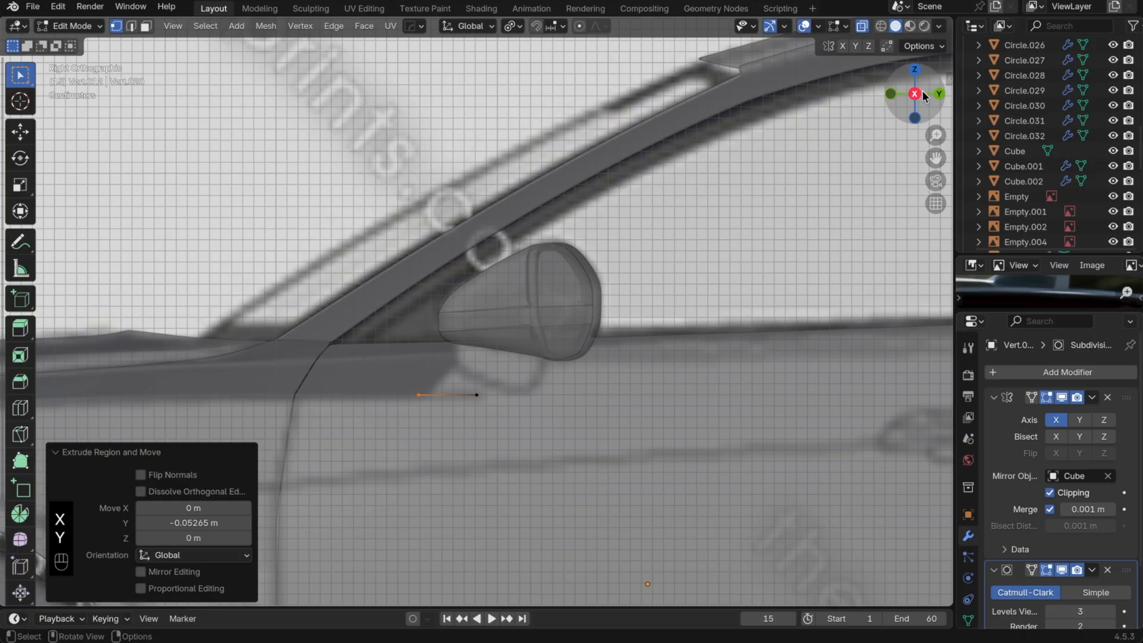
left_click(915, 71)
key("g")
key("x")
left_click(494, 382)
Step: Extrude the mount's end vertex further to complete its four-sided outline below the mirror, making the last segment about 0.023 m along X
key("e")
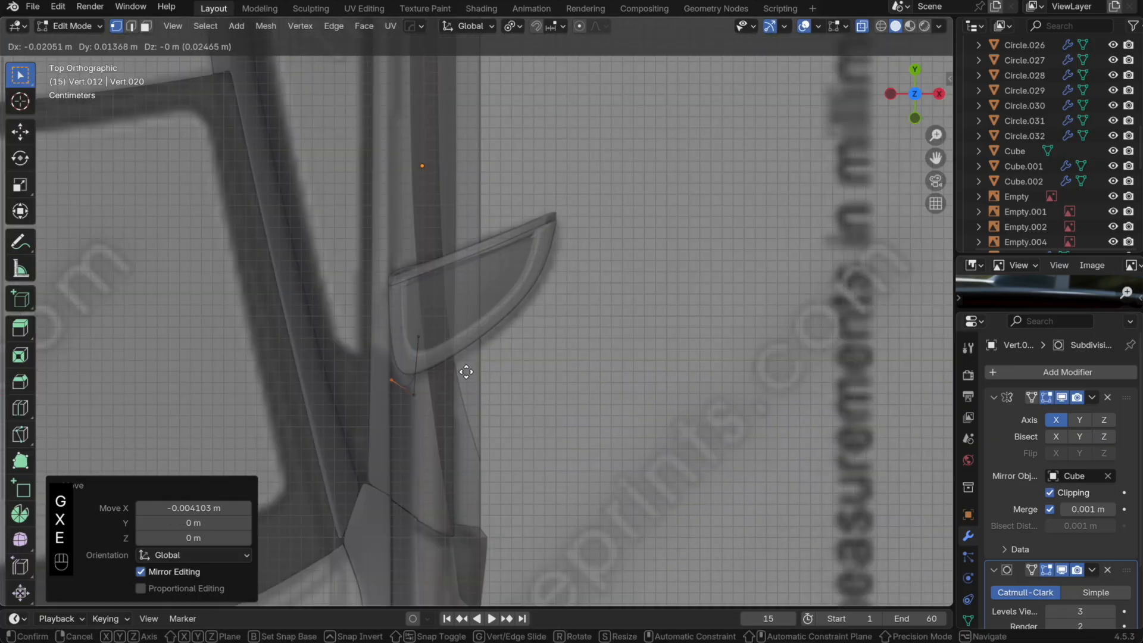
left_click(466, 375)
key("e")
key("y")
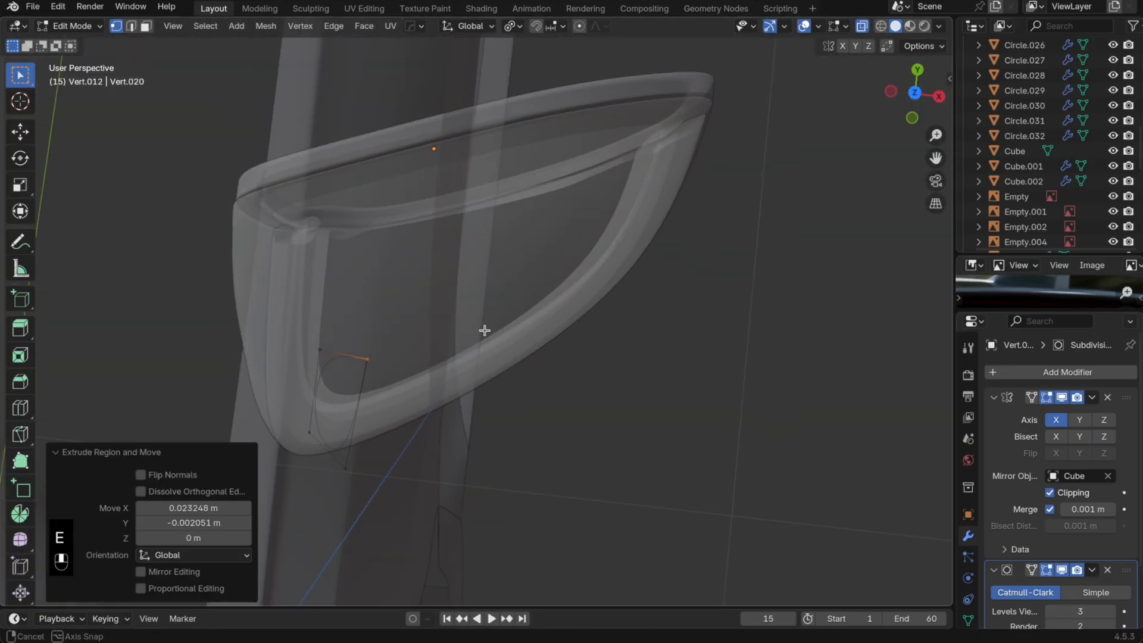
middle_click_drag(484, 330, 449, 251)
key("alt+z")
key("alt+z")
key("shift+alt+z")
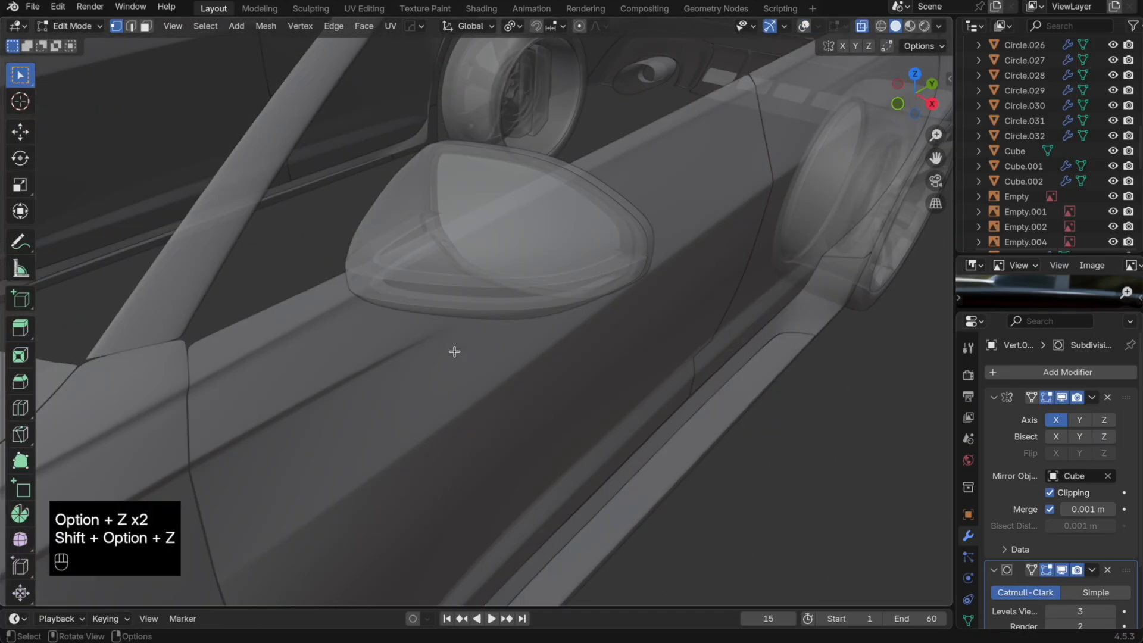
Step: Adjust the outline's newest vertices along X and raise them about 0.0143 m along Z to follow the door surface
key("g")
key("x")
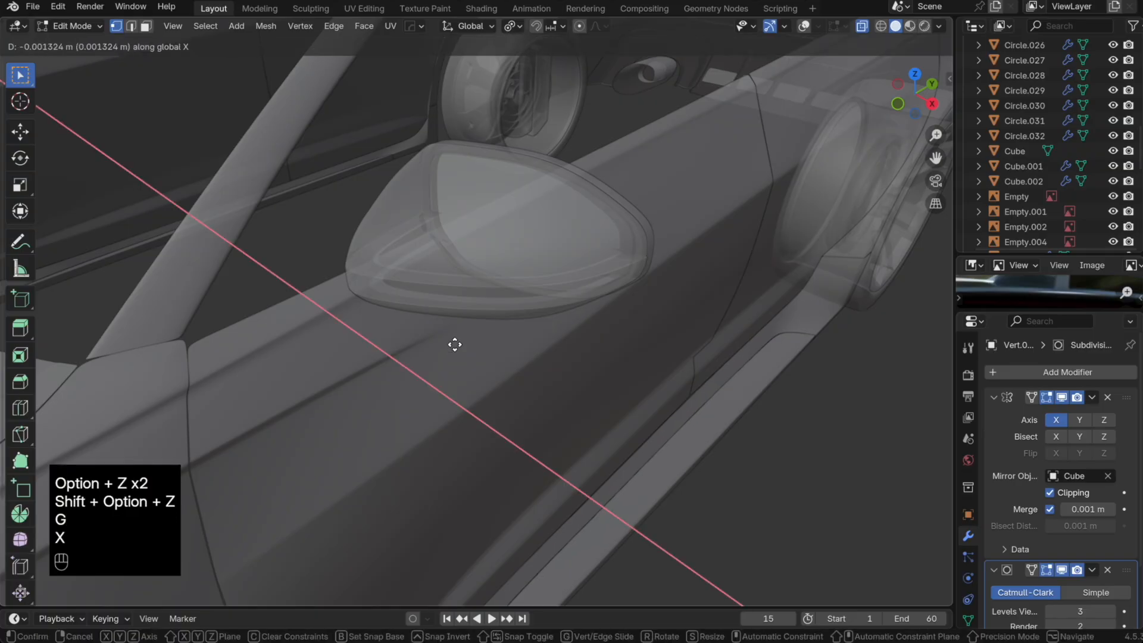
left_click(467, 319)
key("g")
key("z")
key("alt+z")
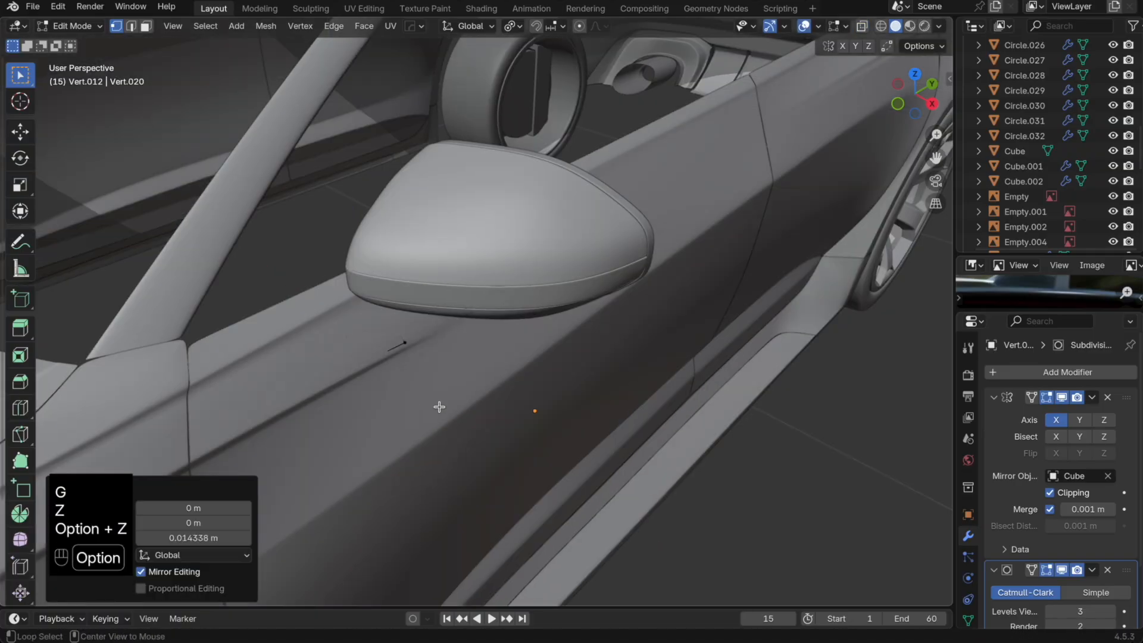
middle_click_drag(439, 405, 436, 387)
key("g")
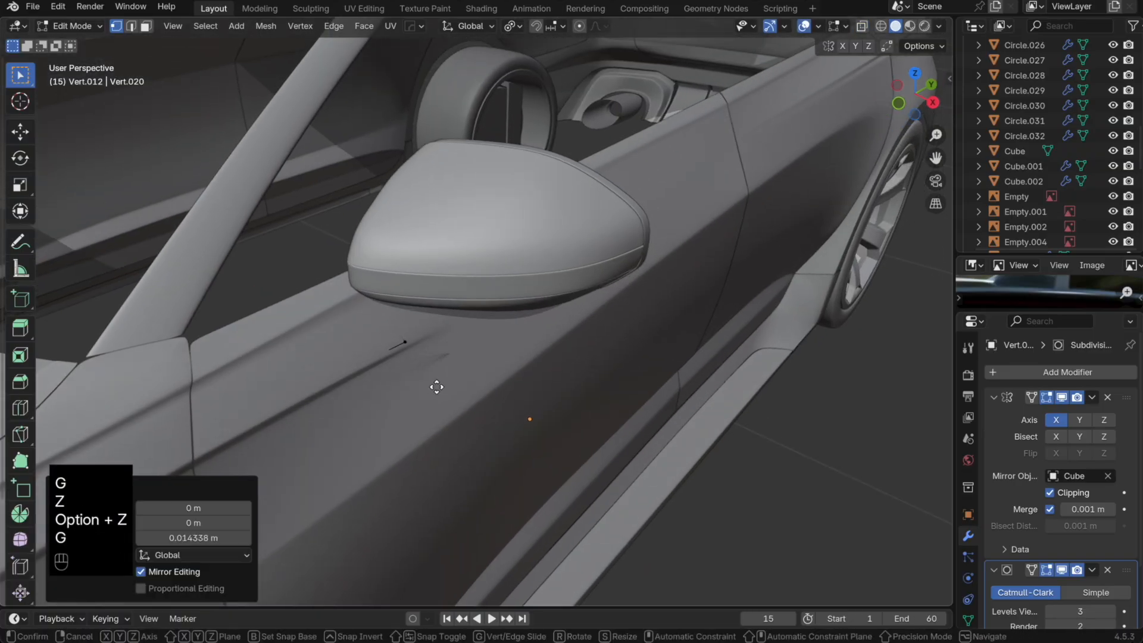
key("z")
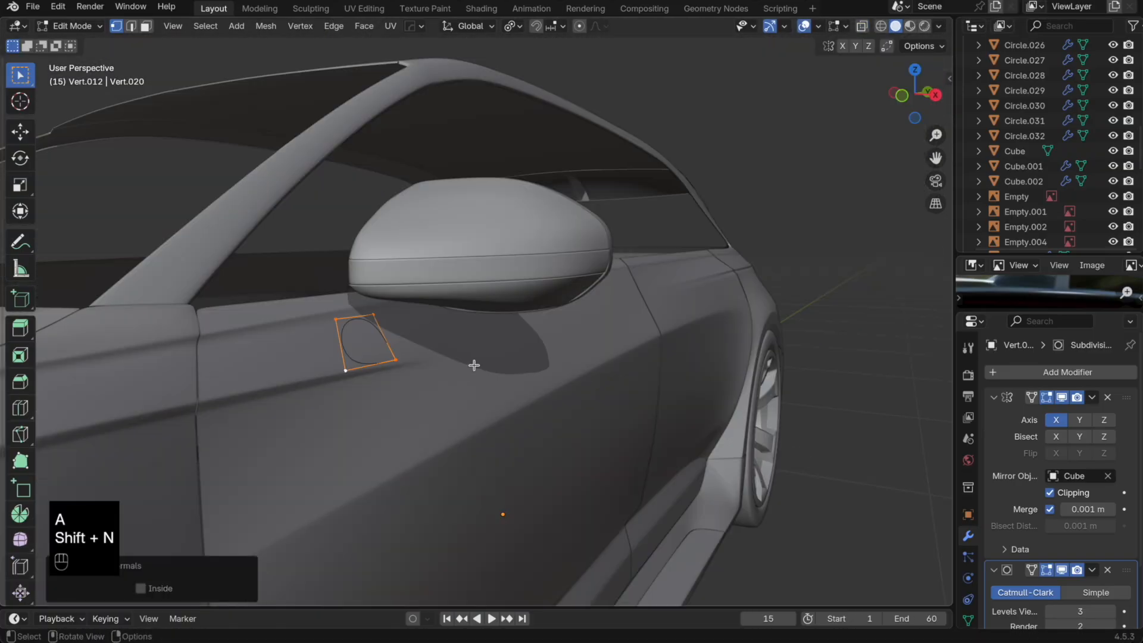
Step: Undo the trial extrusion of the mount outline and merge the vertices at its lower rear corner at their center
key("e")
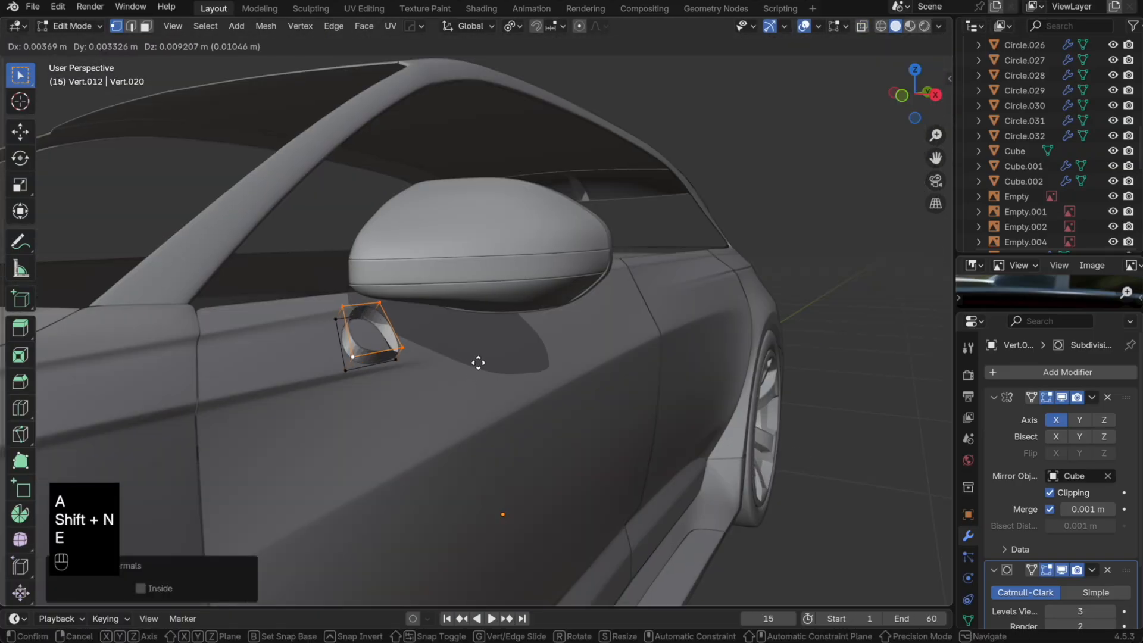
key("super+z")
key("alt+z")
left_click_drag(440, 386, 371, 338)
key("m")
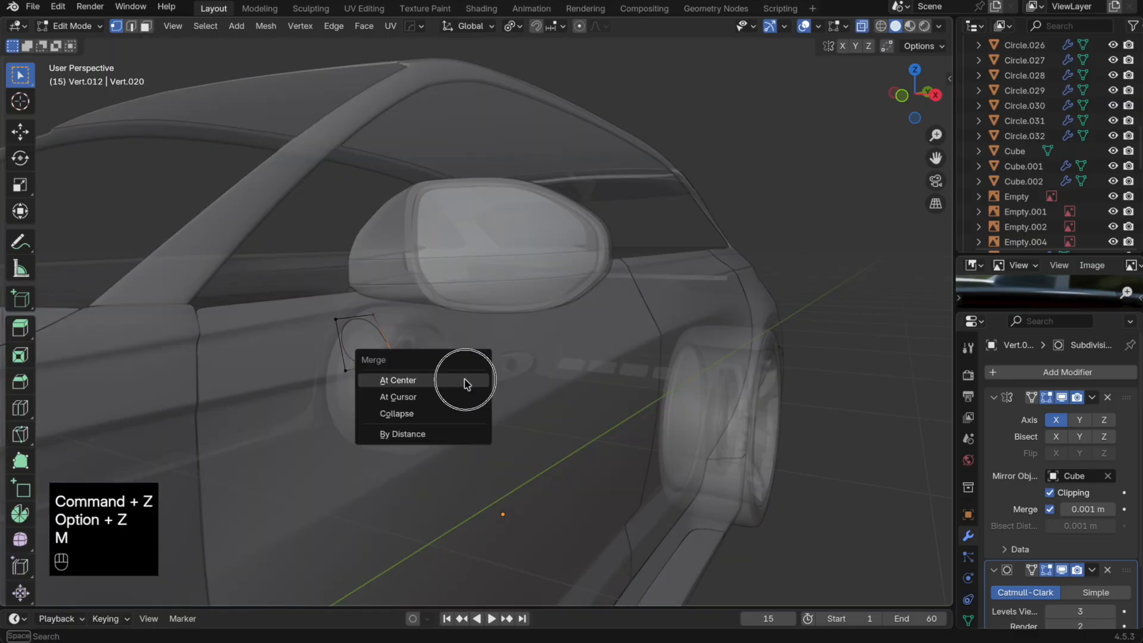
left_click(462, 380)
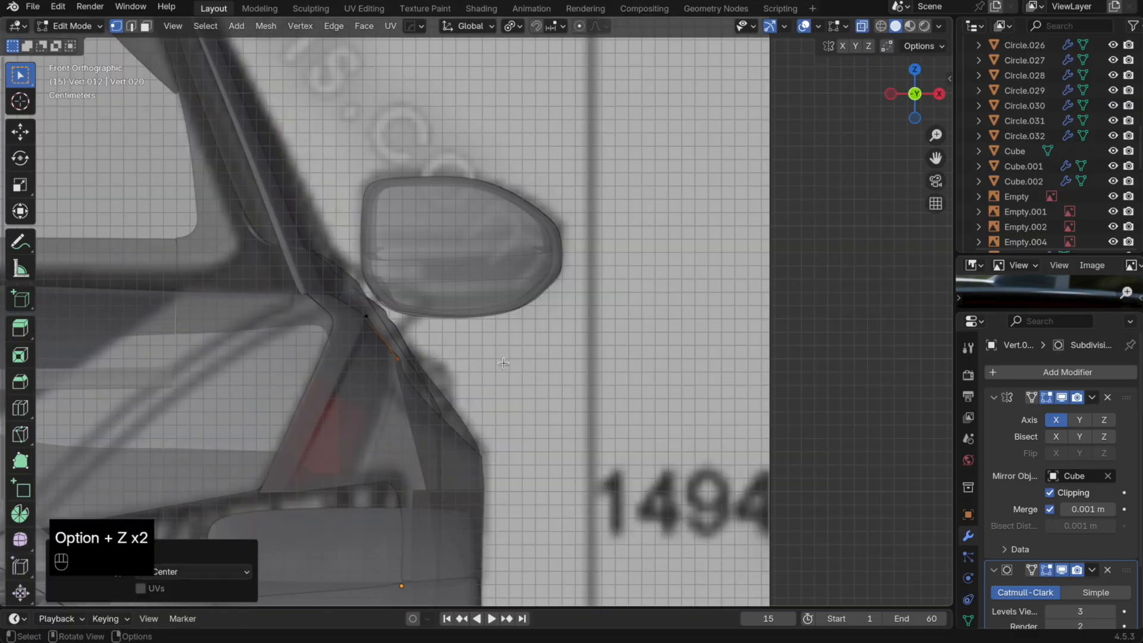
Step: Scale the mount outline by 0.866, shift it about -0.003 m in X and 0.004 m in Z, and scale it by 0.942
key("s")
right_click(496, 362)
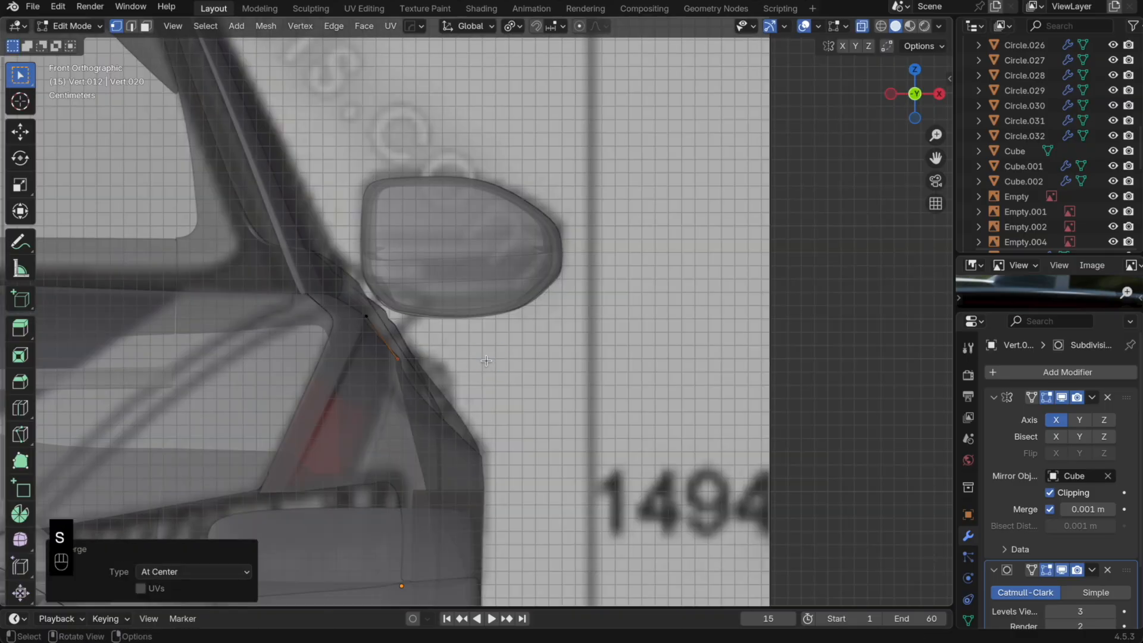
middle_click_drag(522, 328, 512, 349)
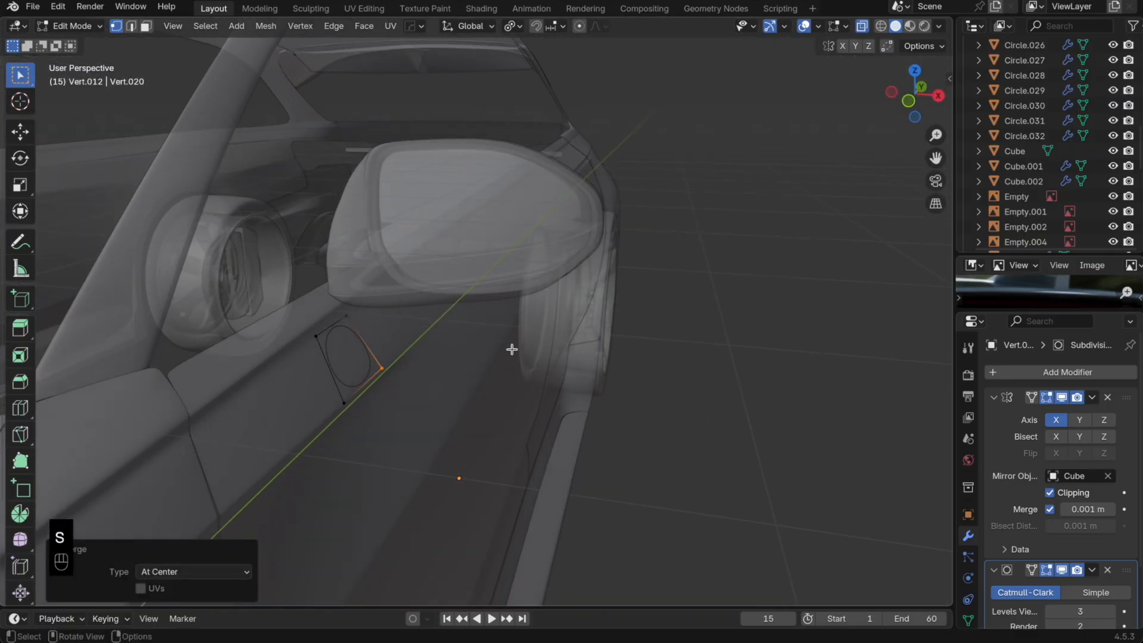
left_click(933, 94)
key("s")
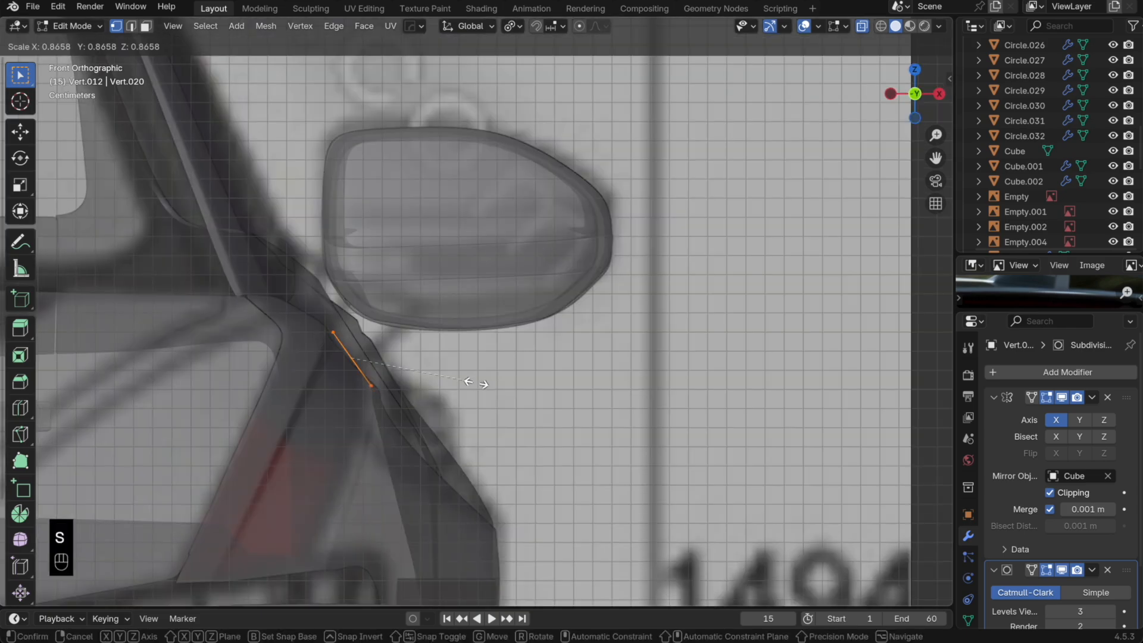
left_click(476, 383)
key("g")
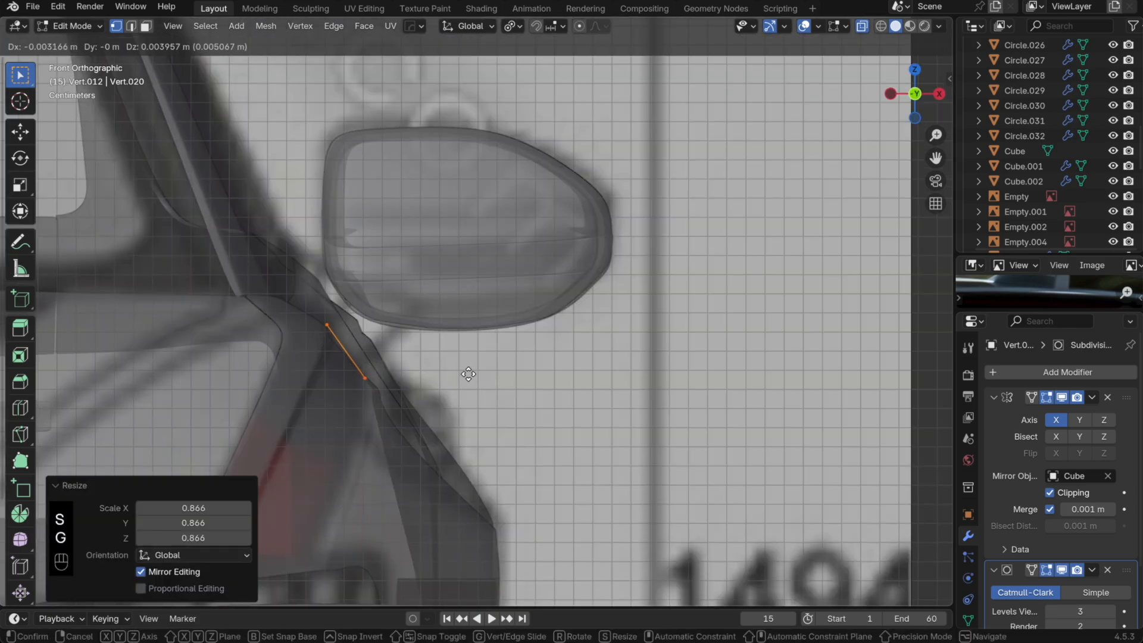
left_click(469, 374)
key("s")
left_click(468, 376)
Step: Extrude the outline 0.02849 m along both X and Z up to the mirror and shift the new end 0.032071 m along Y
key("e")
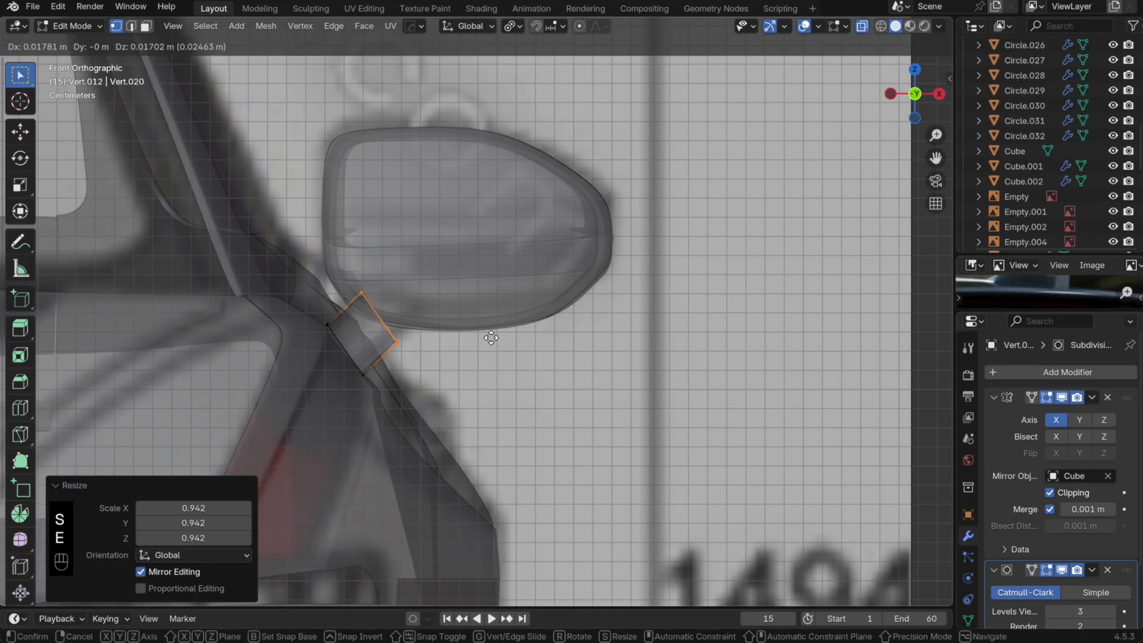
left_click(512, 317)
key("alt+z")
key("g")
key("y")
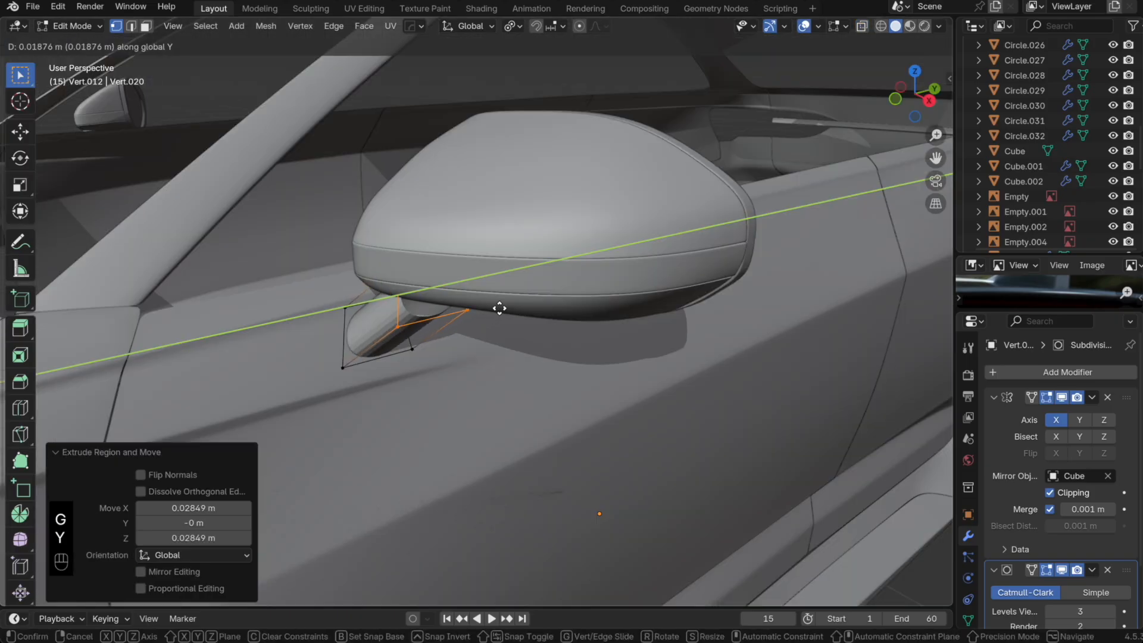
left_click(516, 298)
Step: Fill the mount's open upper end with a face and inset that face by 0.004614 m
mouse_move(493, 328)
middle_mouse_down()
mouse_move(490, 337)
mouse_move(483, 321)
middle_mouse_up()
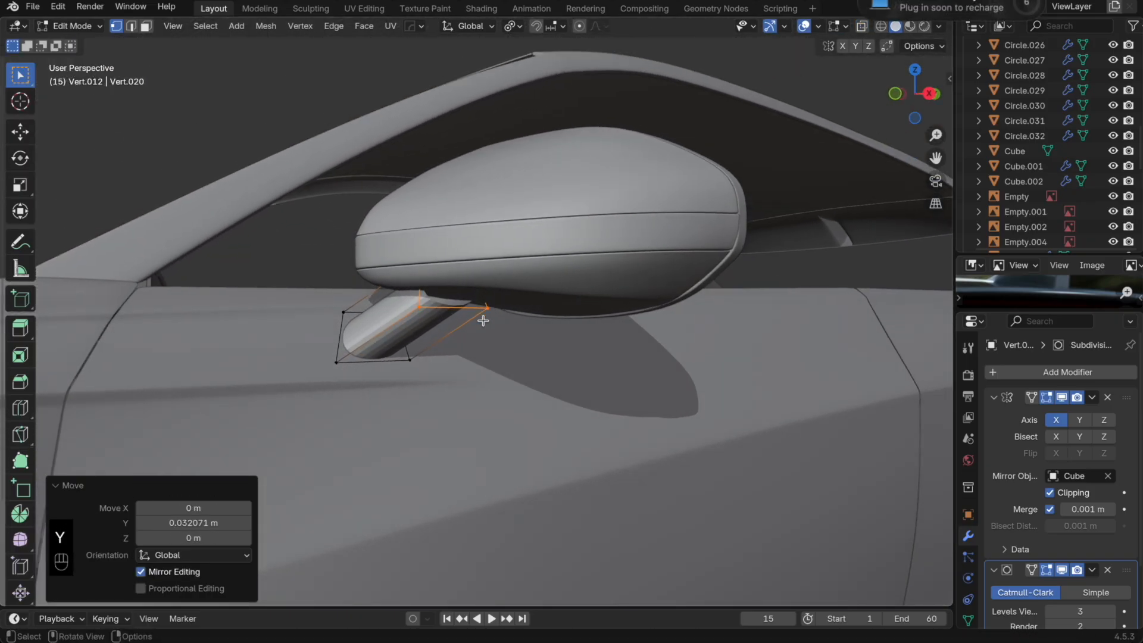
key("f")
key("i")
left_click(538, 336)
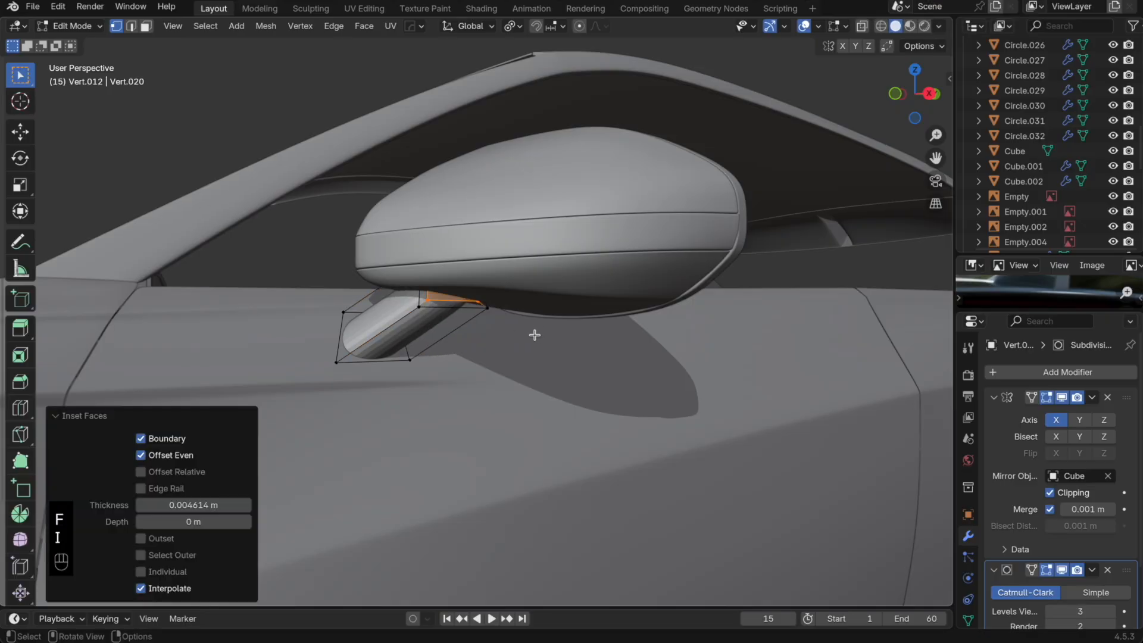
key("Tab")
key("Tab")
key("Tab")
key("Tab")
Step: Extrude the mount's lower edge loop along X into the door and fill its open end with a face
left_click(387, 367, "alt")
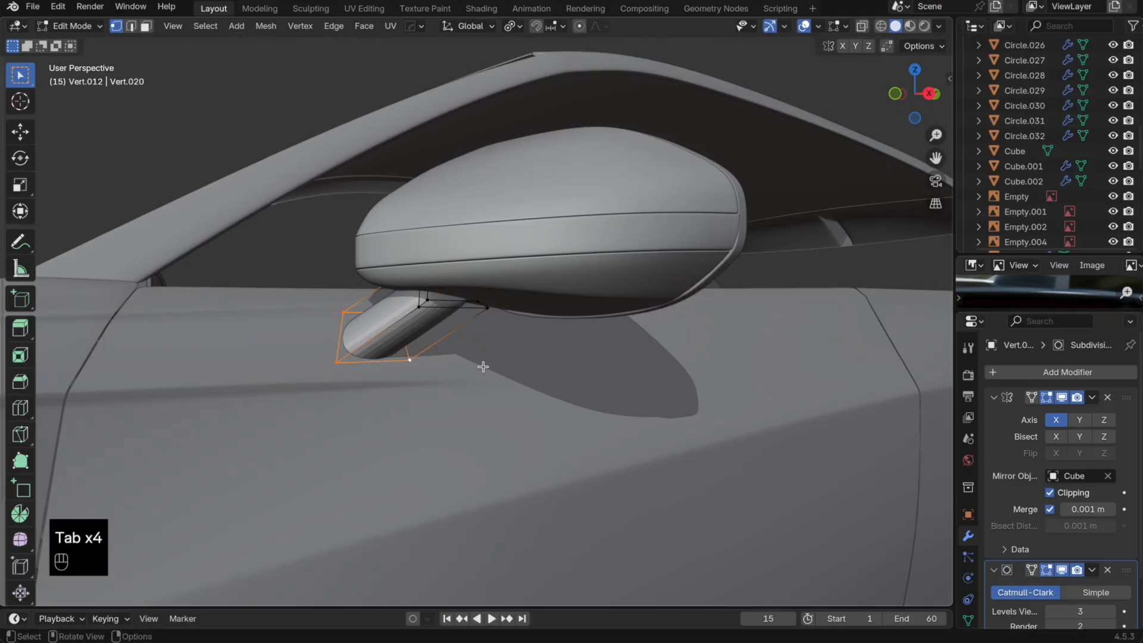
key("e")
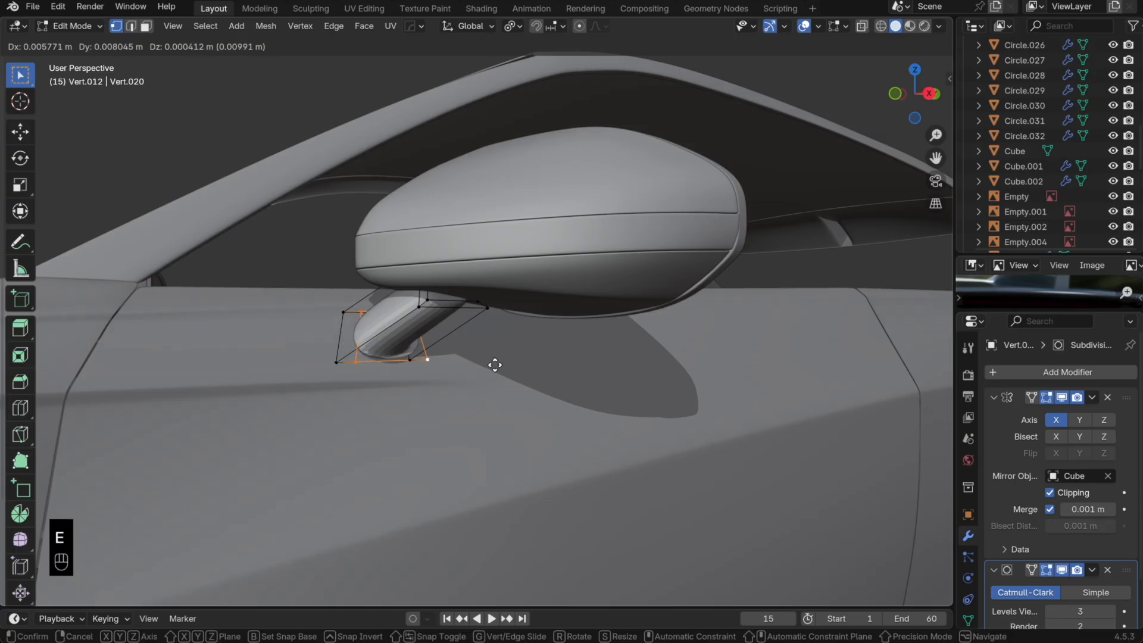
key("x")
left_click(474, 367)
key("f")
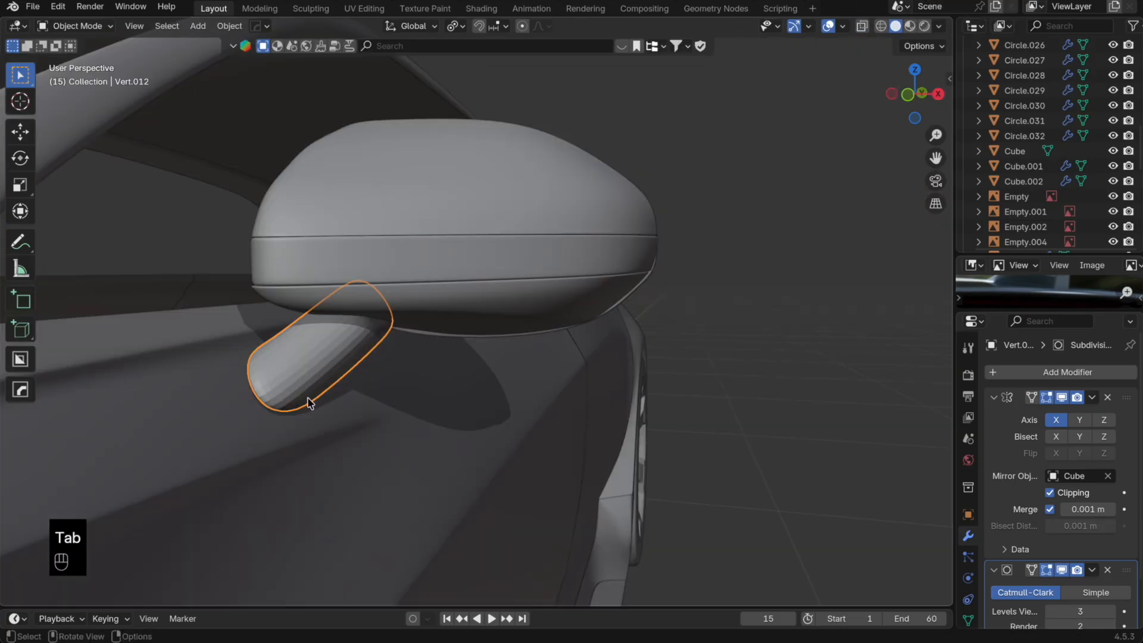
Step: Add two supporting loop cuts at the mount's lower end to sharpen its subdivided shape
key("Tab")
key("super+r")
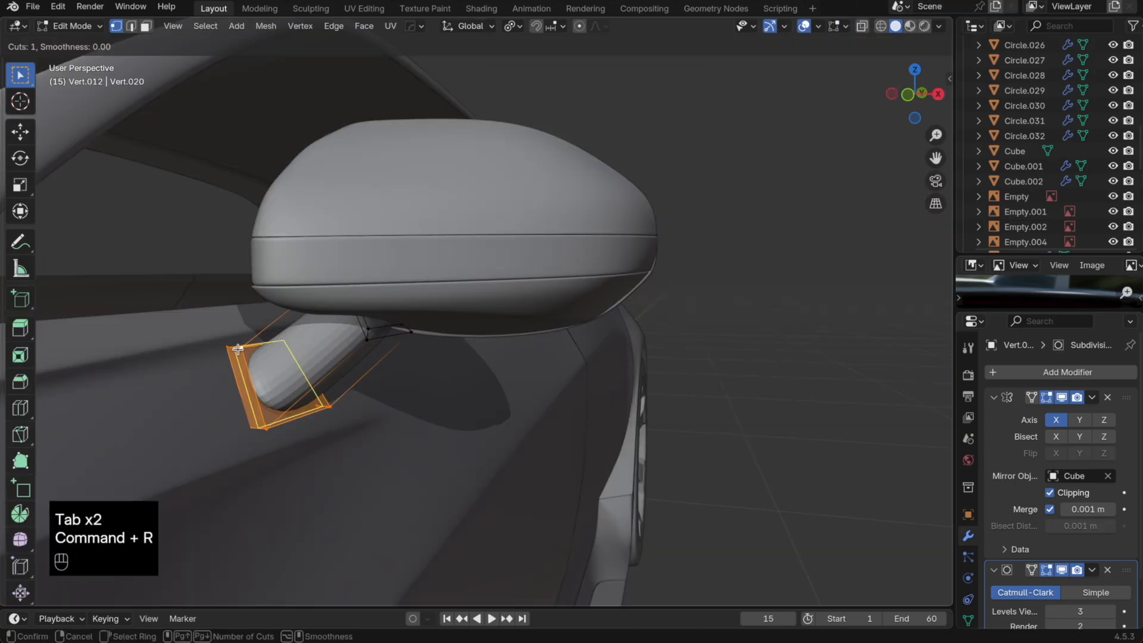
left_click(237, 353)
left_click(233, 349)
key("super+r")
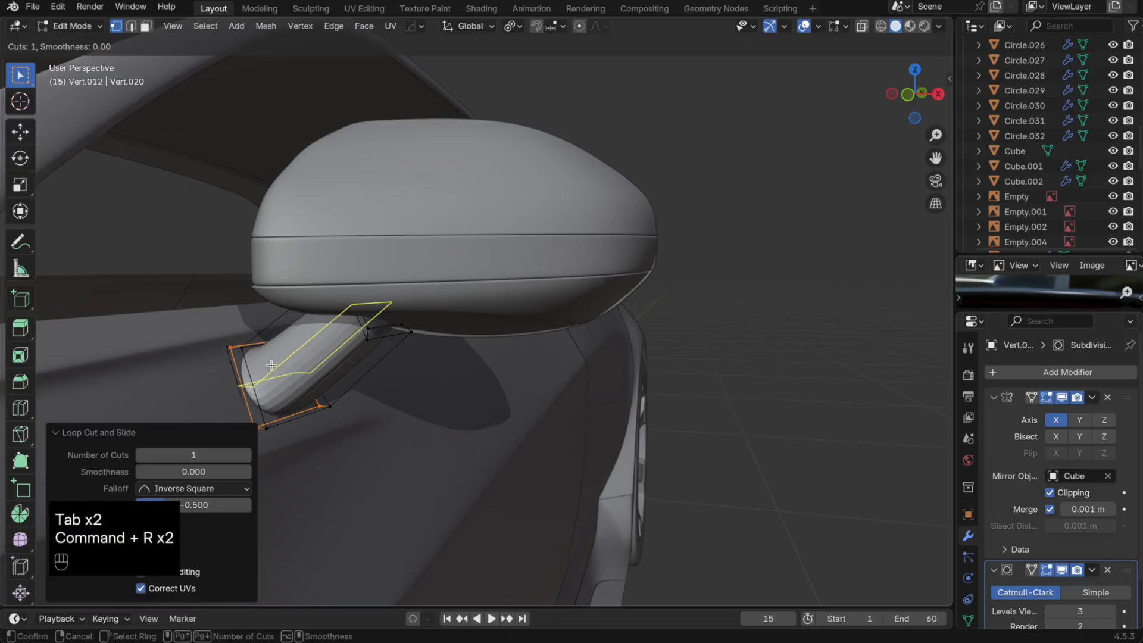
left_click(243, 351)
left_click(243, 343)
key("Tab")
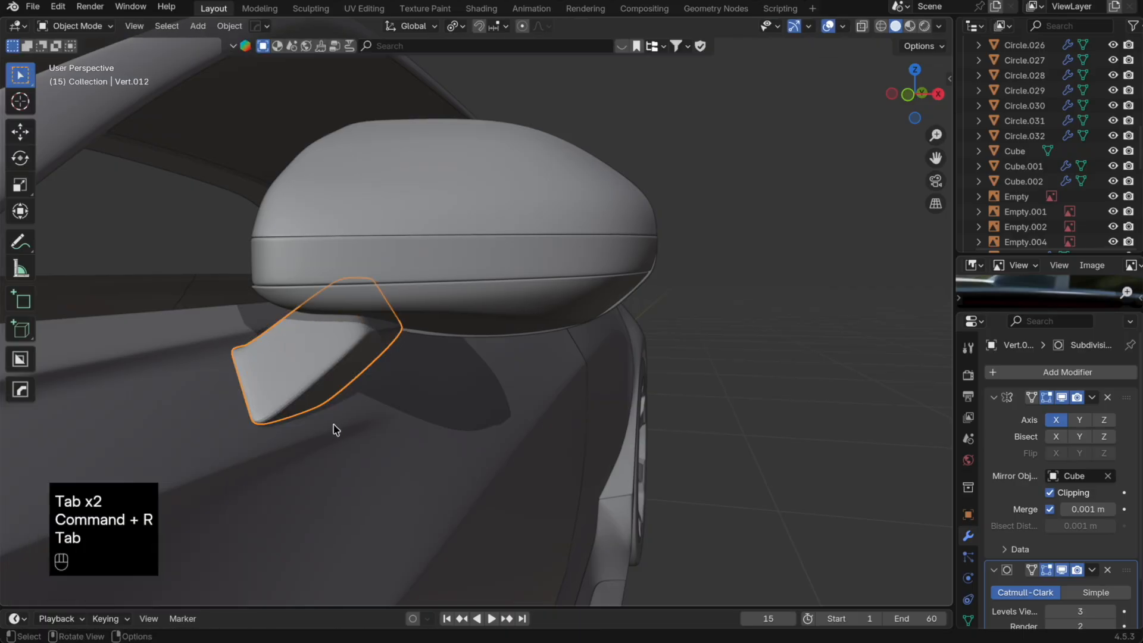
Step: Examine the mirror mount in perspective and compare it with the blueprint in see-through front view
scroll(335, 430, "down", 3)
middle_click_drag(336, 424, 454, 314)
scroll(380, 369, "up", 1)
key("Tab")
key("x")
key("Tab")
left_click(912, 96)
key("alt+z")
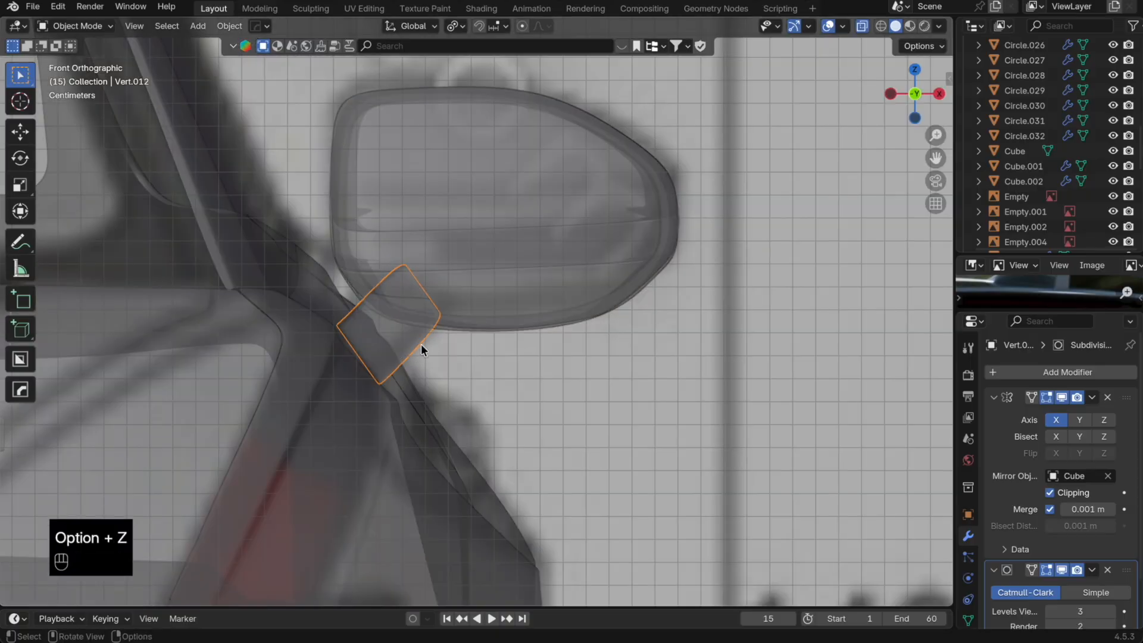
Step: Raise the vertices along the mount's lower outer side along Z in the front view
key("a")
left_click(416, 339)
left_click(415, 338)
key("Tab")
key("a")
left_click_drag(456, 433, 352, 358)
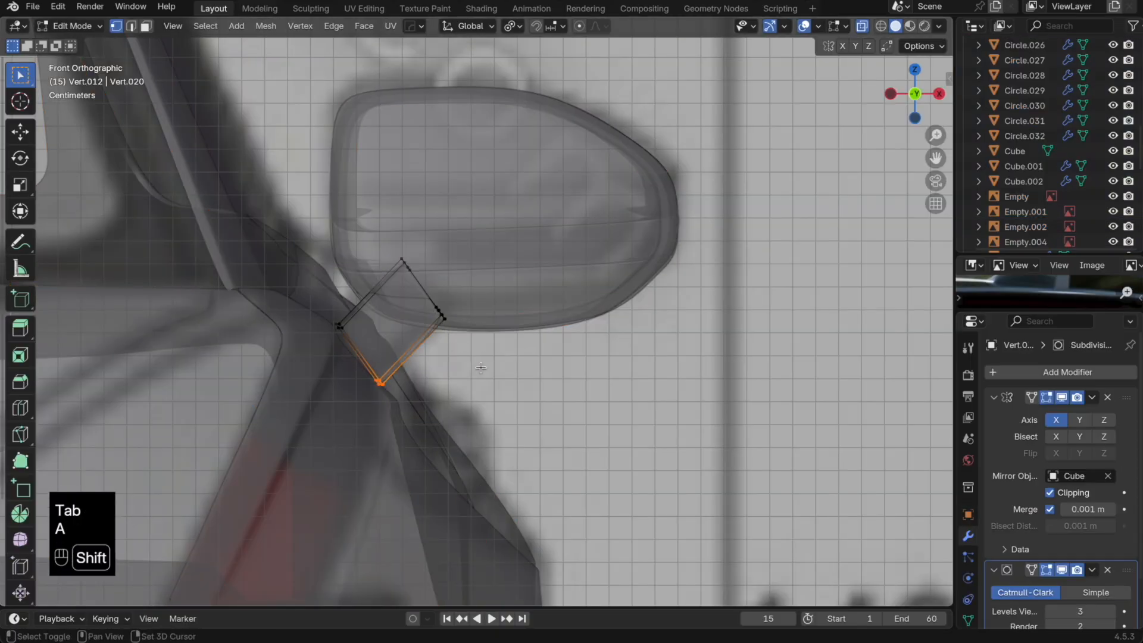
left_click_drag(466, 353, 405, 289, "shift")
key("g")
key("z")
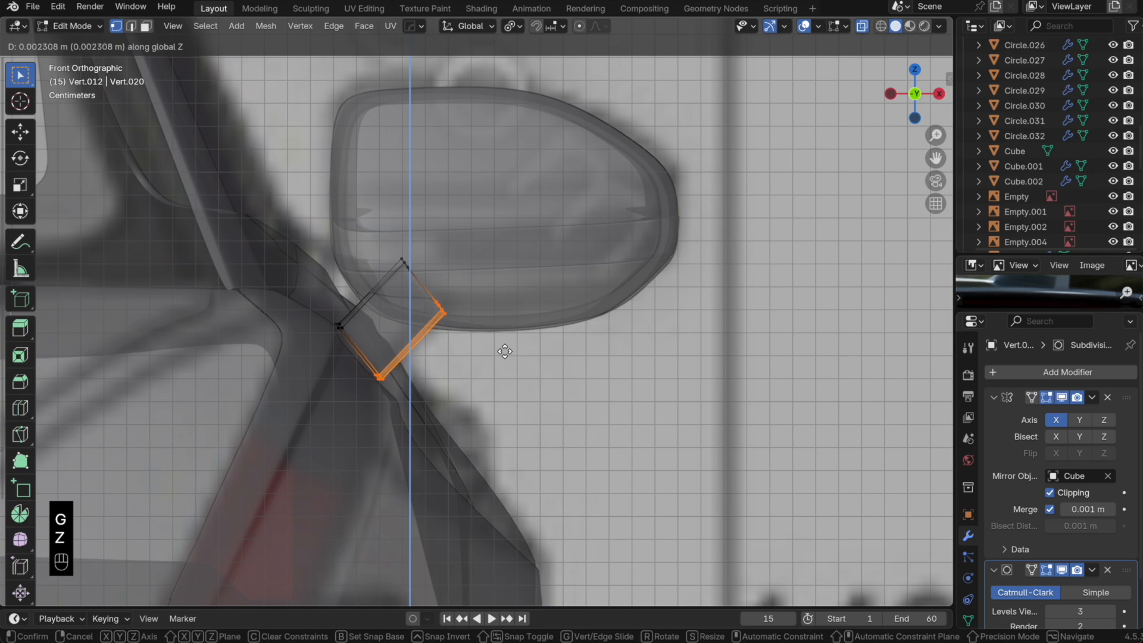
left_click(505, 347)
Step: Lower the vertices along the mount's upper inner side slightly in the front view
key("alt+z")
key("Tab")
key("Tab")
key("alt+z")
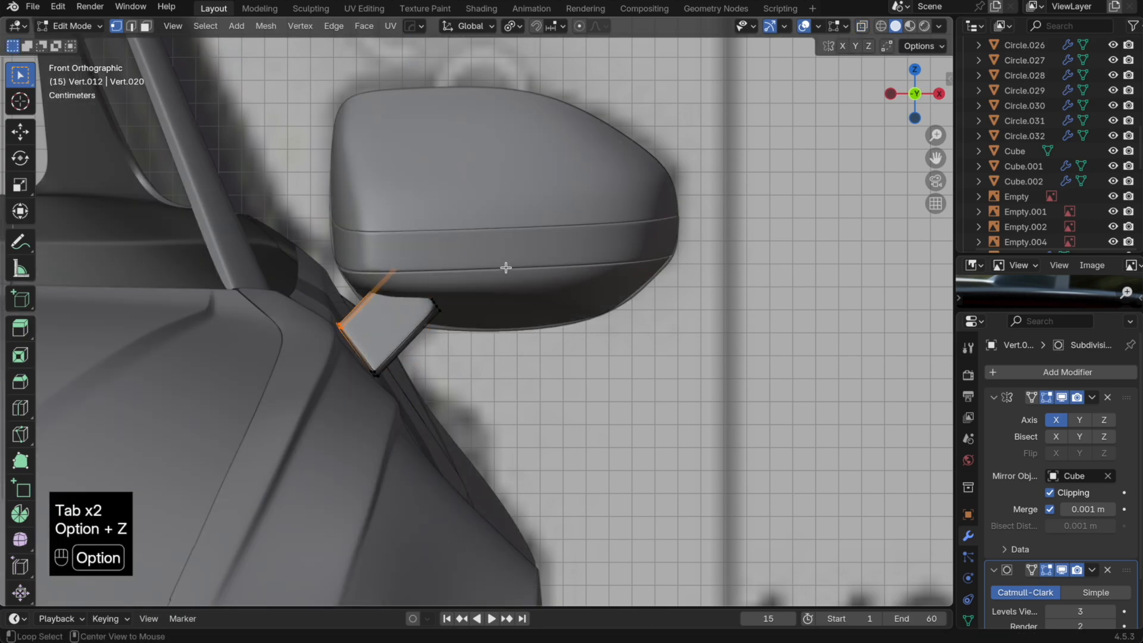
key("g")
left_click(506, 271)
key("Tab")
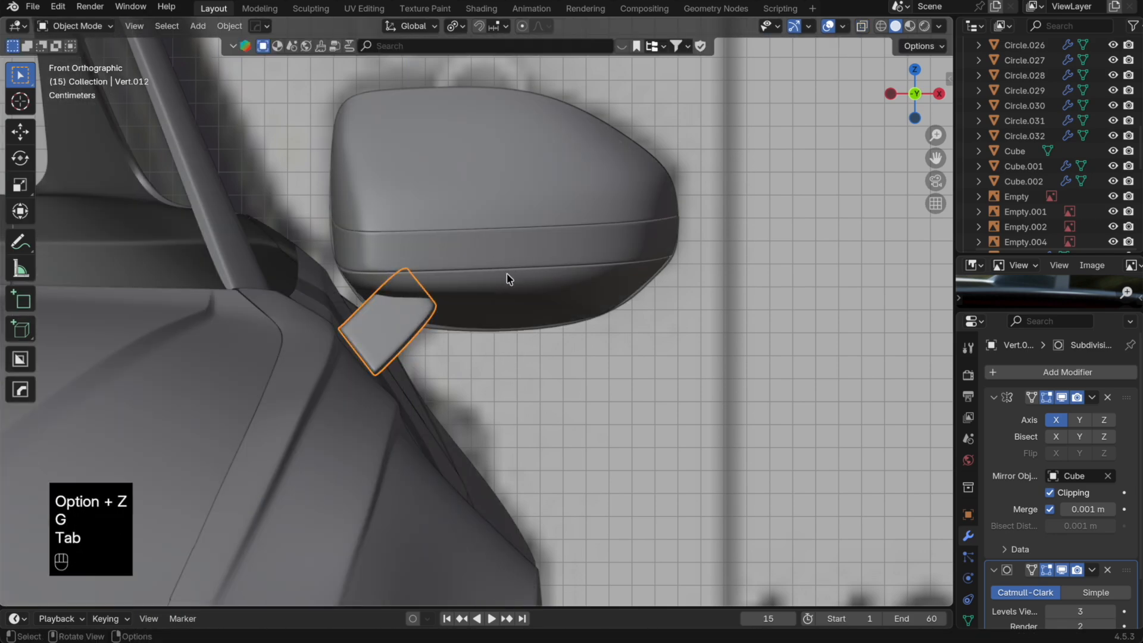
Step: Move the vertices at the mount's mirror end 0.005831 m along Y and raise them slightly along Z
middle_click_drag(505, 299, 437, 314)
scroll(484, 308, "up", 4)
key("Tab")
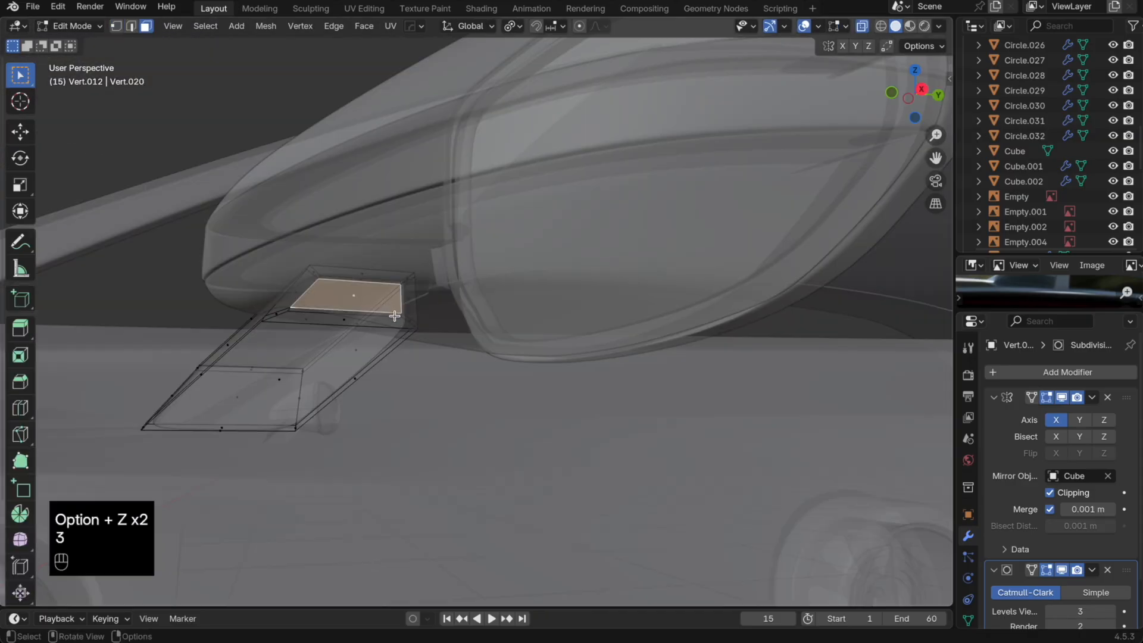
middle_click_drag(395, 316, 437, 350)
key("1")
left_click_drag(451, 375, 250, 230)
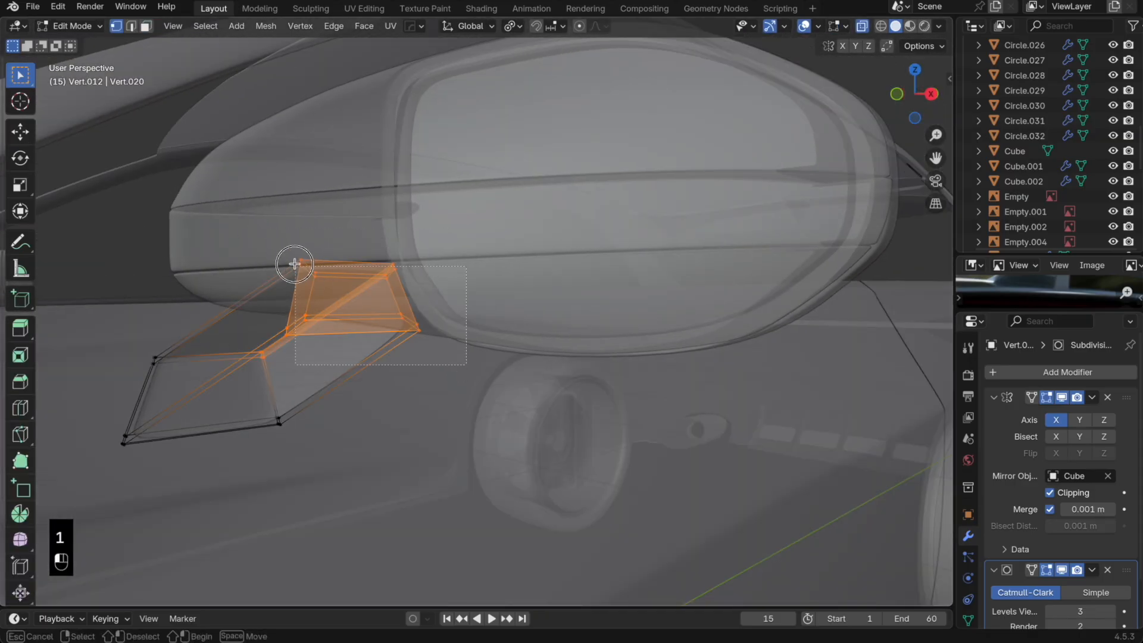
left_click_drag(295, 264, 295, 264)
key("alt+z")
key("g")
key("y")
left_click(457, 320)
key("g")
key("z")
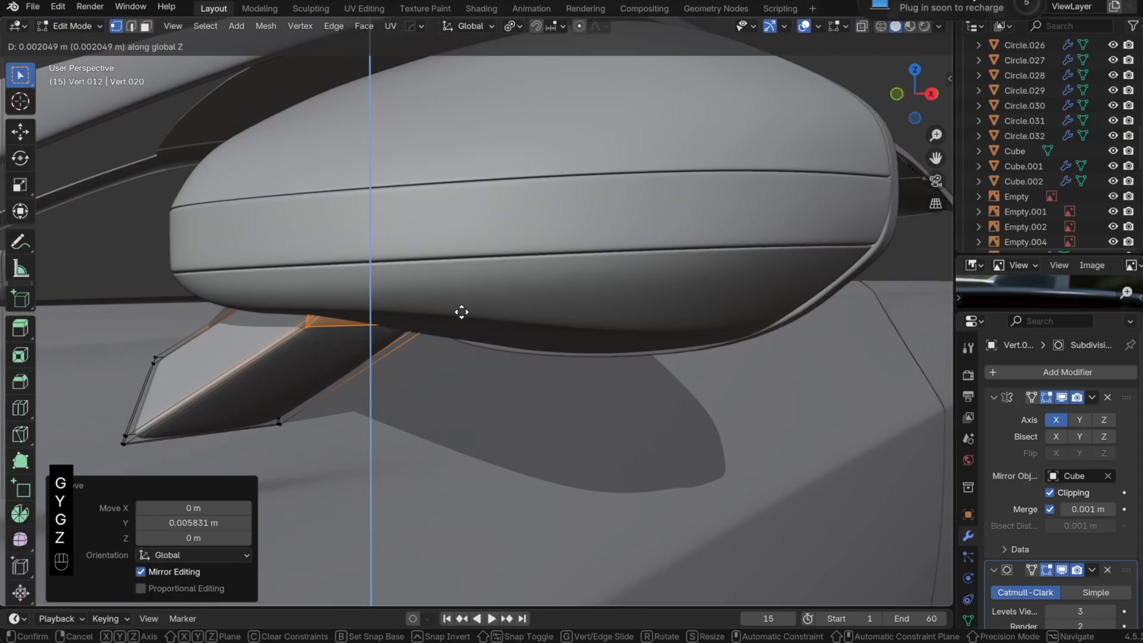
left_click(382, 355)
key("Tab")
Step: Adjust the height of the vertices at the mount's mirror end along Z in the see-through front view, following the blueprint
scroll(368, 360, "down", 7)
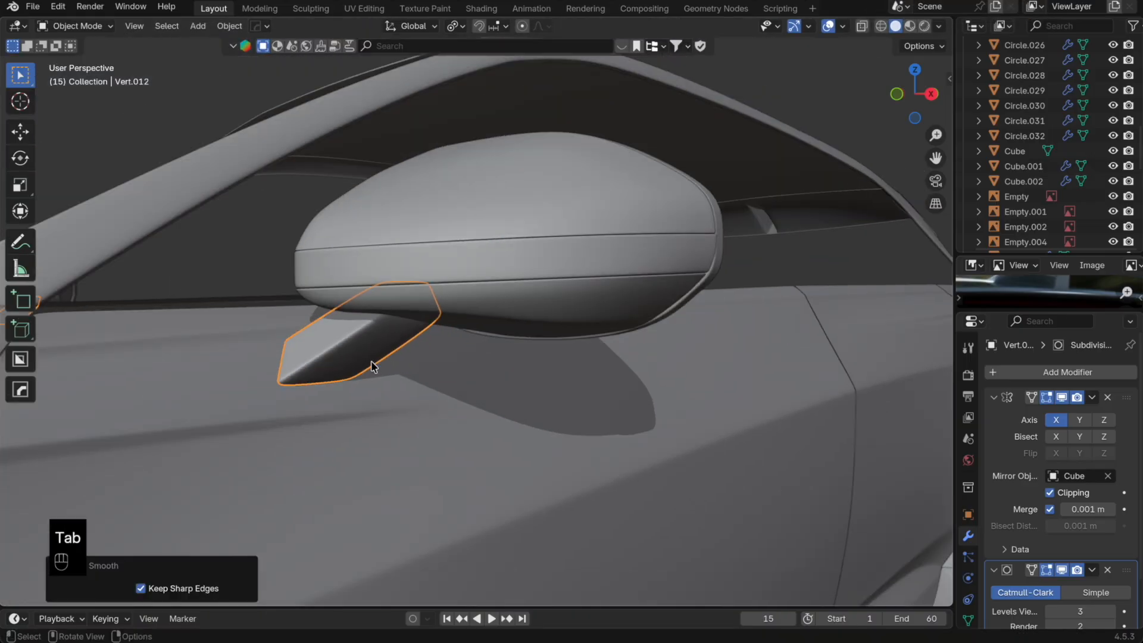
middle_click_drag(372, 365, 411, 393)
left_click(834, 143)
left_click(905, 97)
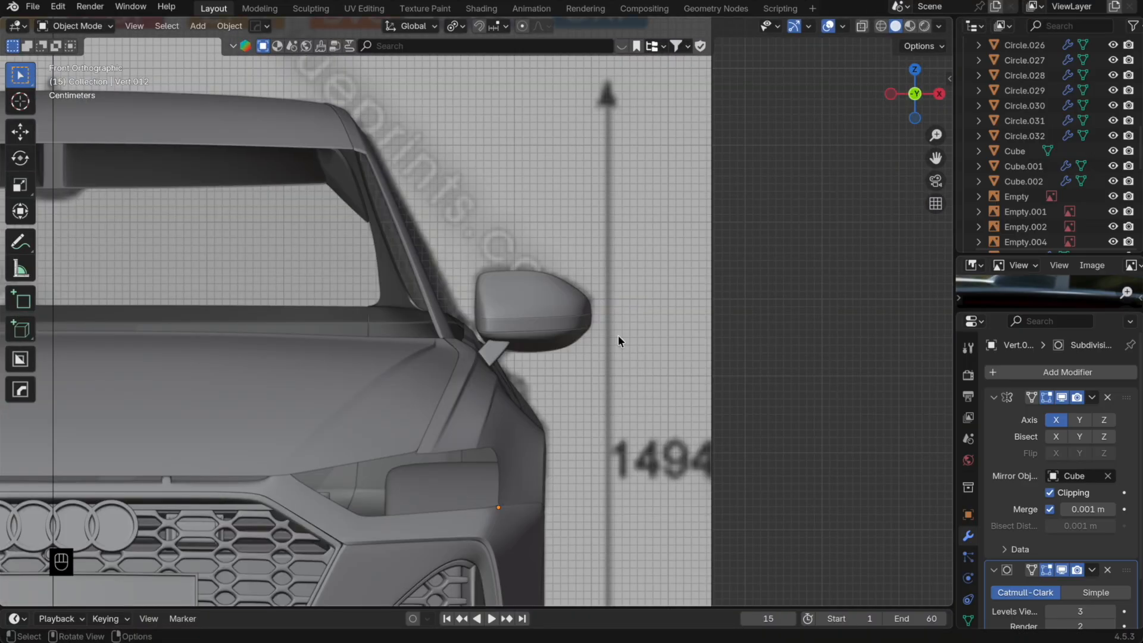
scroll(618, 335, "up", 5)
scroll(588, 382, "up", 3)
left_click(509, 422)
key("Tab")
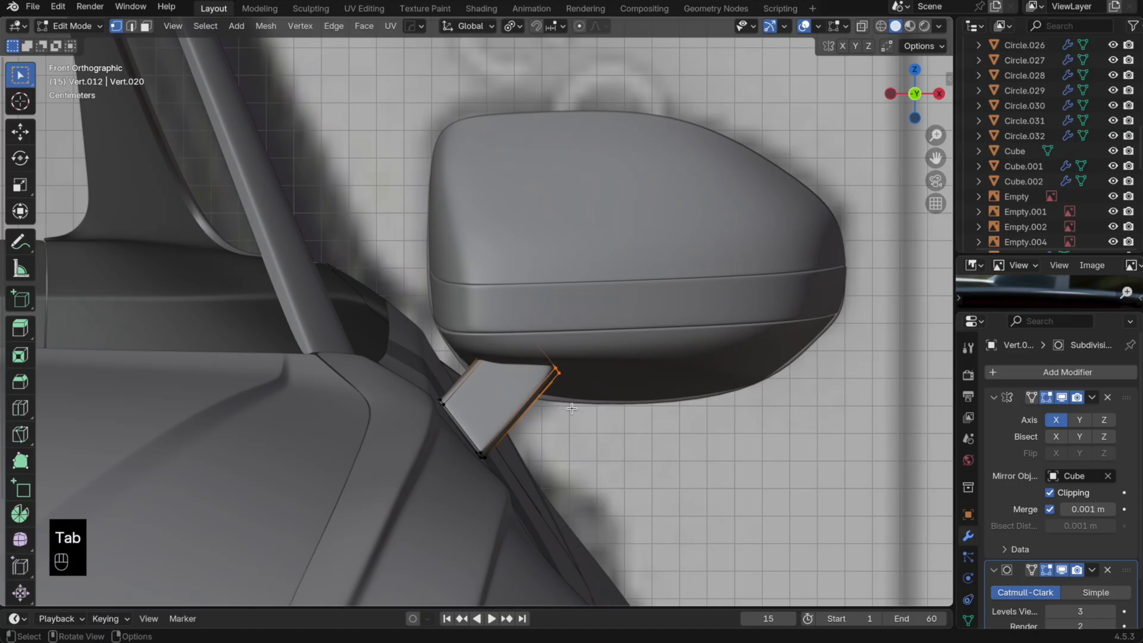
key("alt+z")
key("g")
key("z")
middle_click_drag(571, 409, 550, 333, "shift")
left_click(567, 372)
Step: Add an edge loop to the mirror mount to tighten its smoothed shape
key("Tab")
key("alt+z")
key("Tab")
key("super+r")
left_click(516, 392)
left_click(548, 366)
key("Tab")
Step: Move the vertex on the mirror housing's underside beside the mount along Z
left_click(551, 328)
key("Tab")
key("alt+z")
key("alt+z")
left_click(547, 326)
key("g")
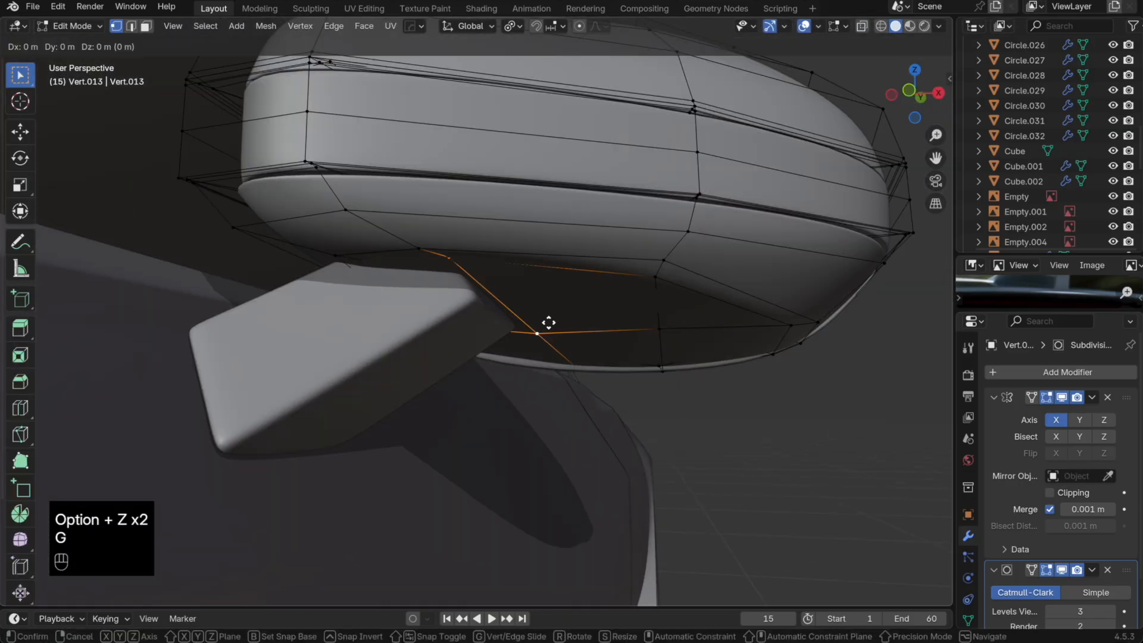
key("z")
left_click(538, 334)
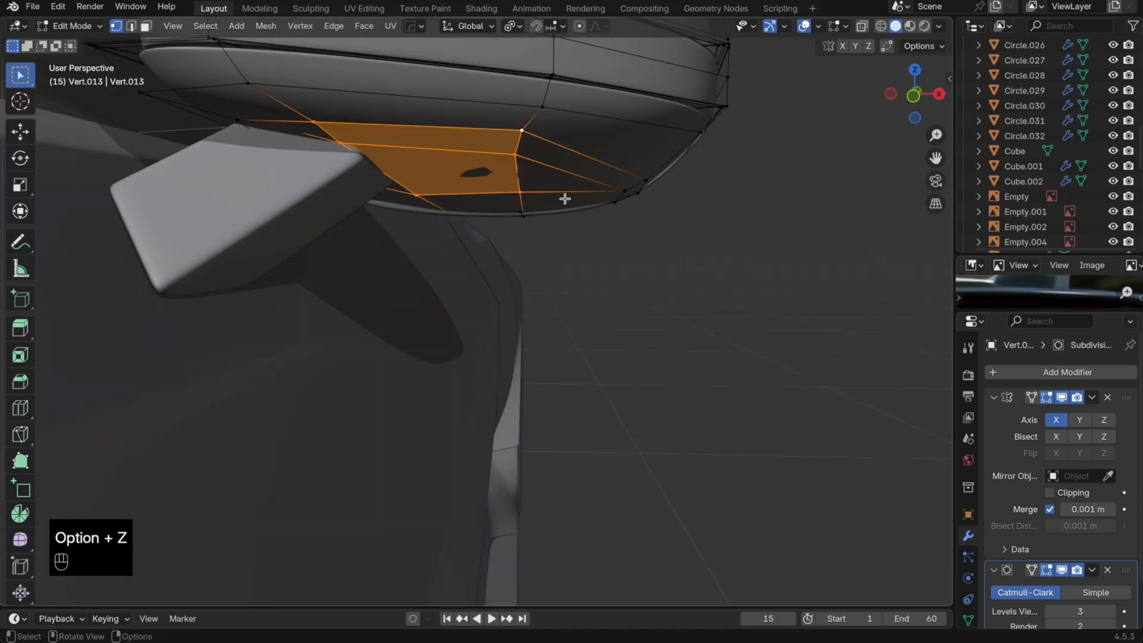
Step: Move the group of vertices on the mirror housing's underside -0.003786 m along Z
key("g")
key("z")
left_click(560, 214)
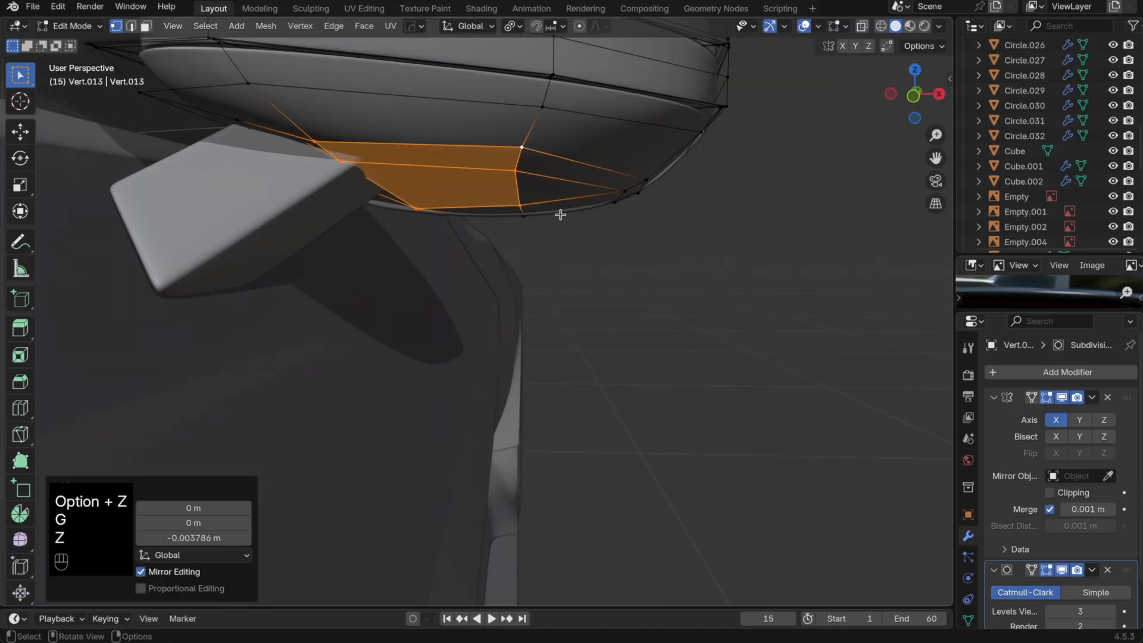
Step: Lower the mirror housing's underside vertices slightly further along Z
key("Tab")
scroll(562, 221, "down", 5)
middle_click_drag(562, 232, 496, 257)
scroll(496, 257, "up", 2)
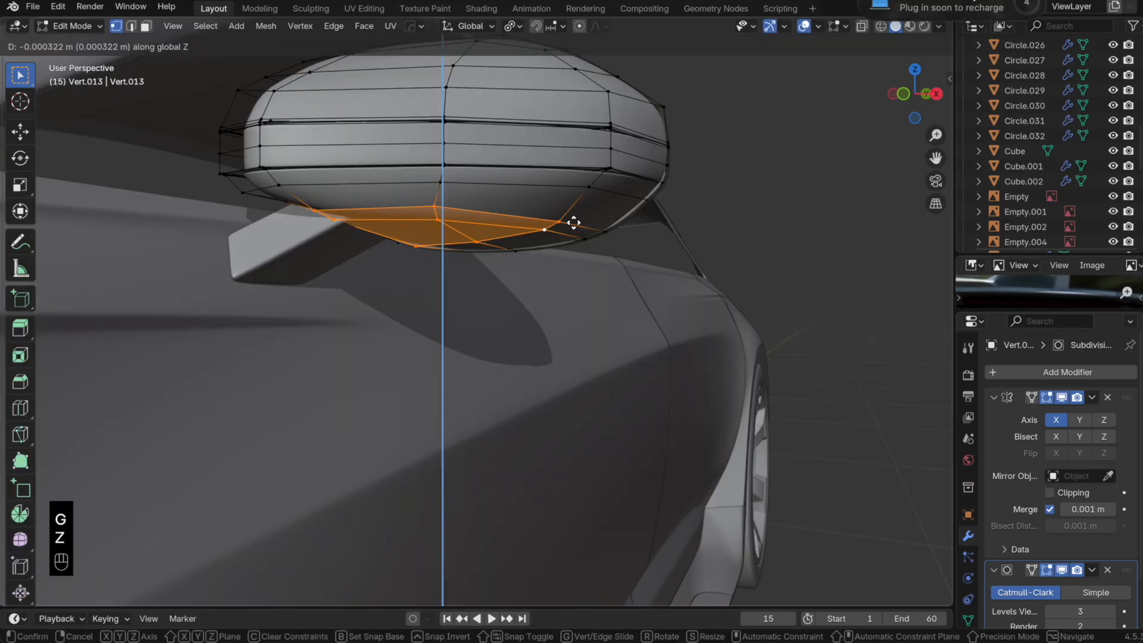
left_click(571, 224)
key("Tab")
key("Tab")
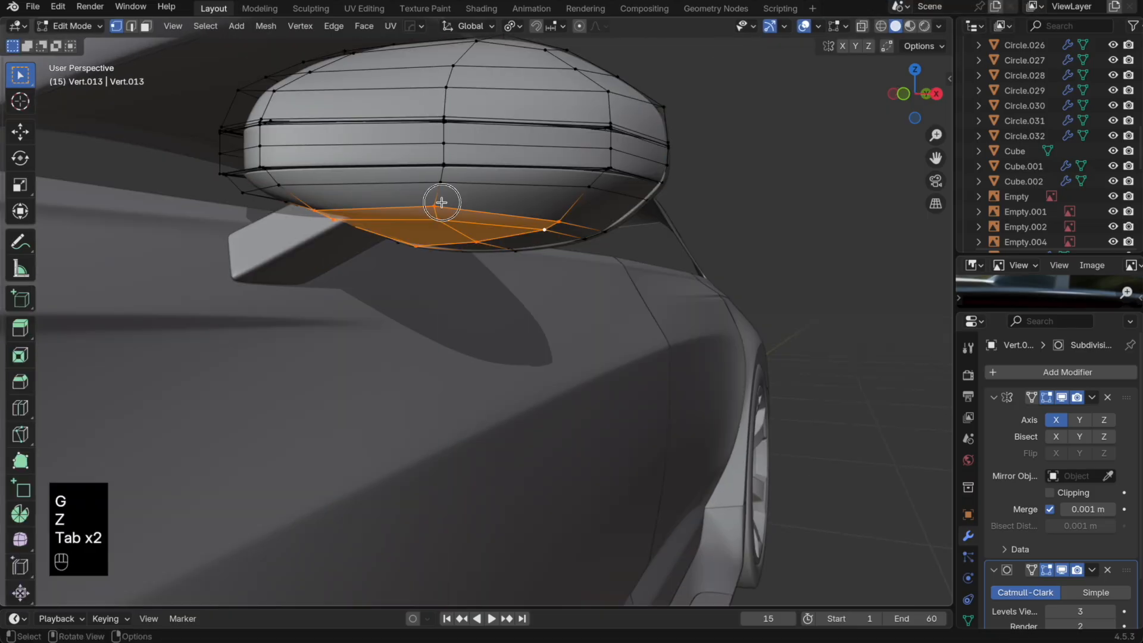
Step: Slide the middle vertex above the mirror housing's underside slightly along its edge, and save an incremental version of the file
left_click(438, 205)
key("g")
key("g")
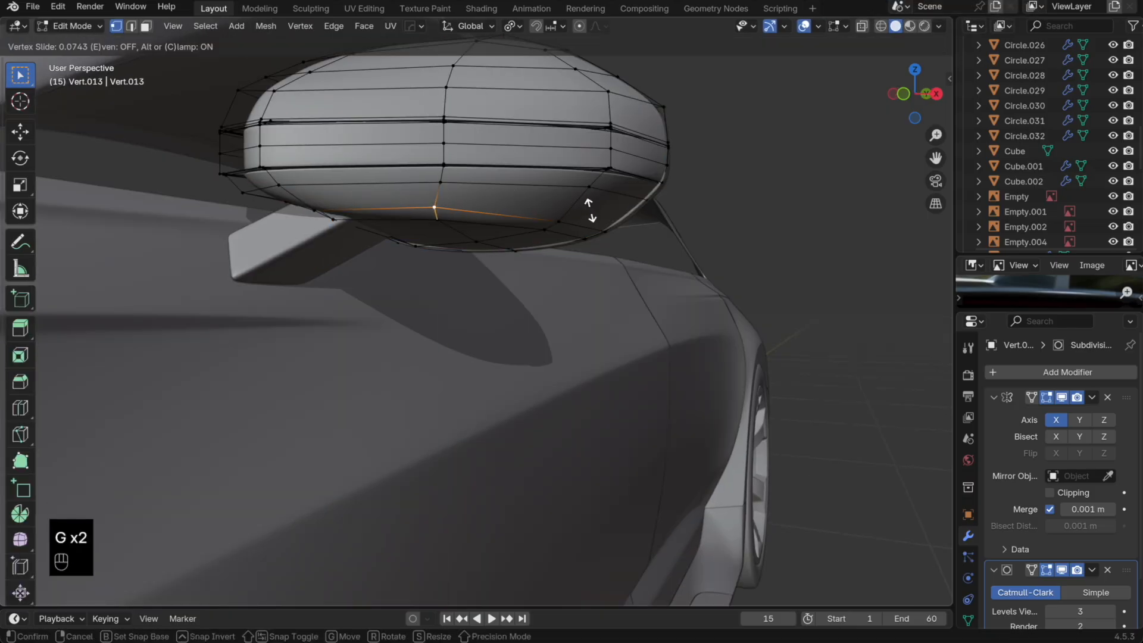
left_click(593, 213)
key("Tab")
scroll(594, 215, "down", 6)
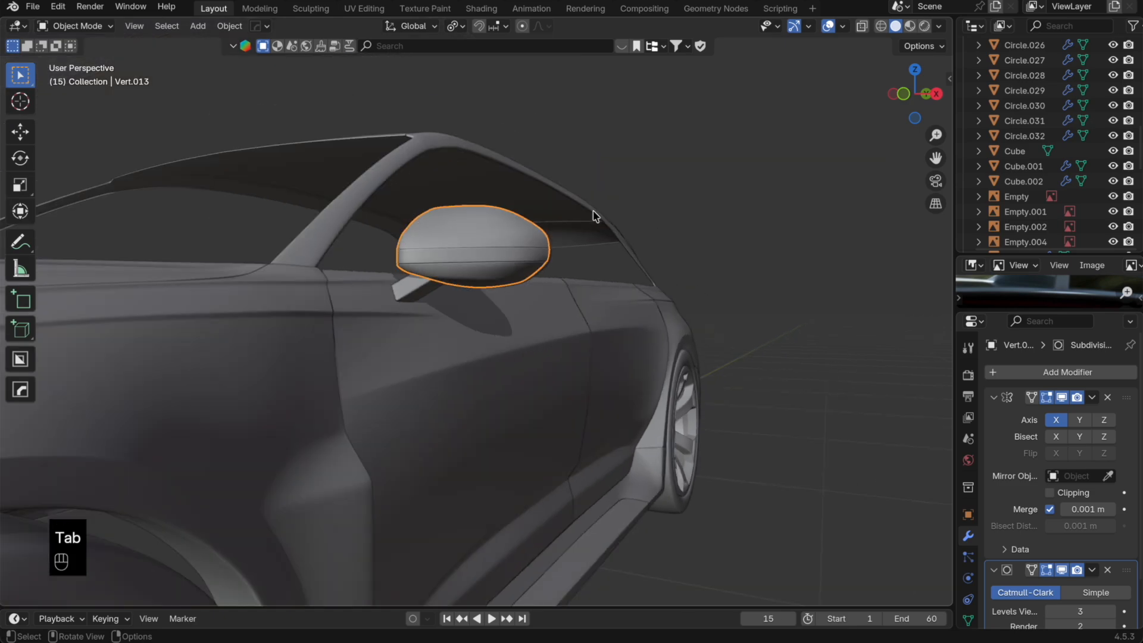
left_click(33, 7)
left_click(119, 151)
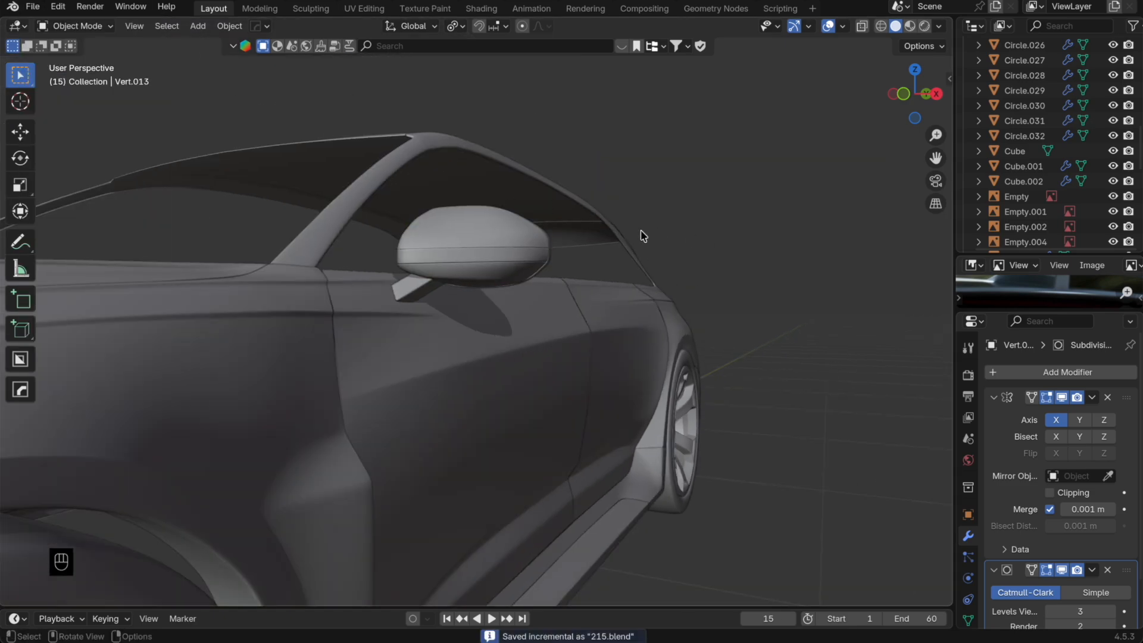
Step: Adjust the vertex inside the mirror housing's bottom near the mount along Z in see-through view, and save an incremental version
middle_click_drag(641, 238, 493, 219)
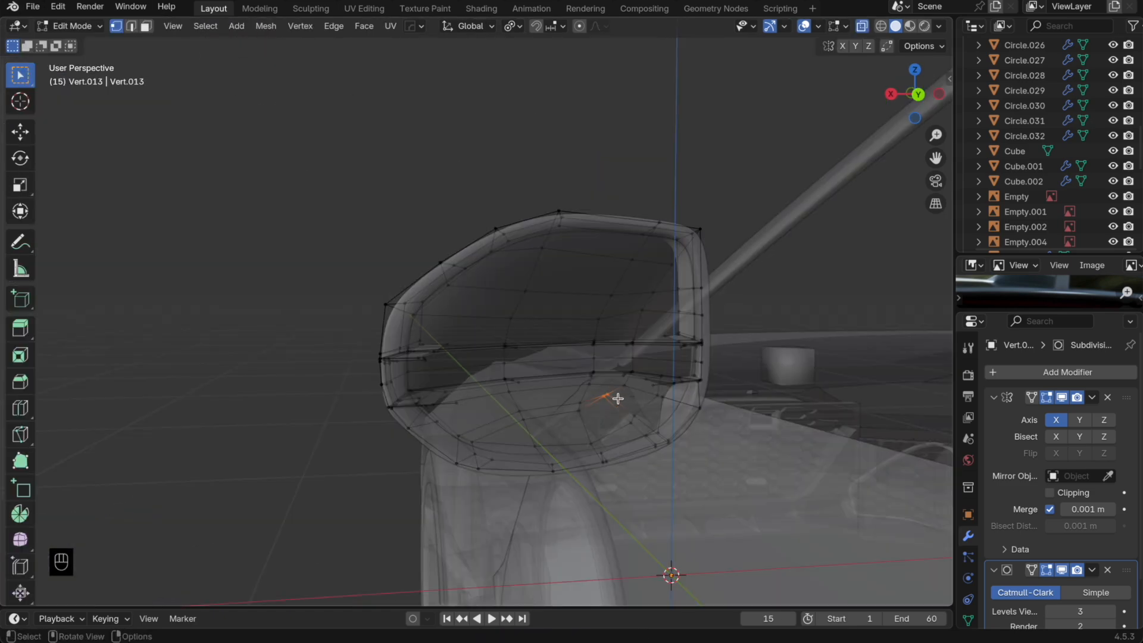
left_click(633, 417, "shift")
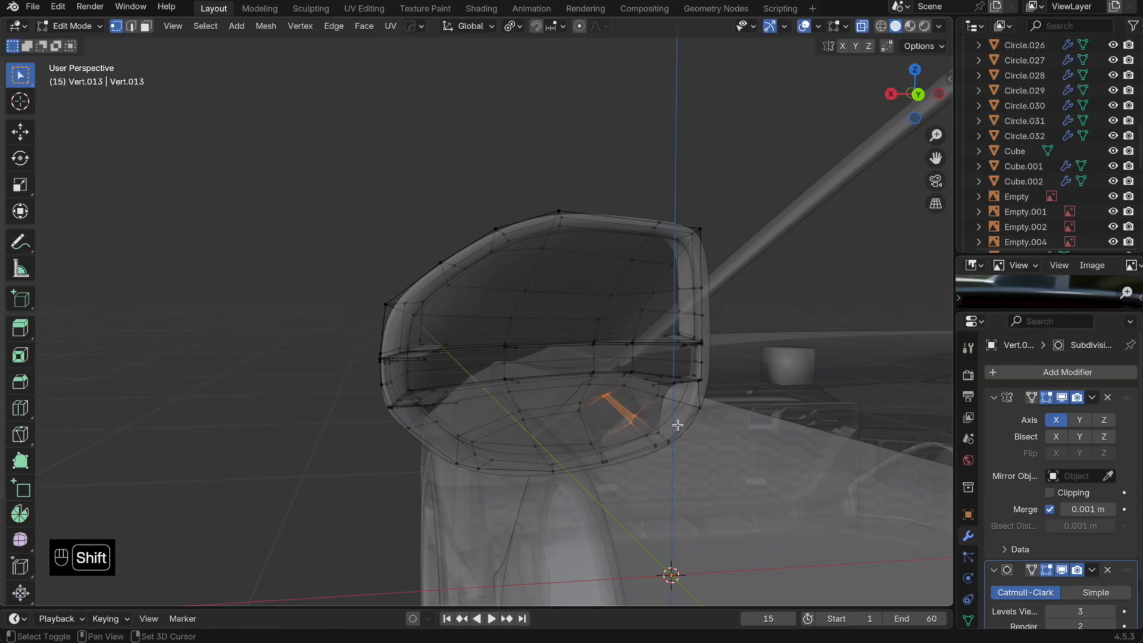
key("alt+z")
key("alt+z")
left_click(655, 404, "shift")
key("g")
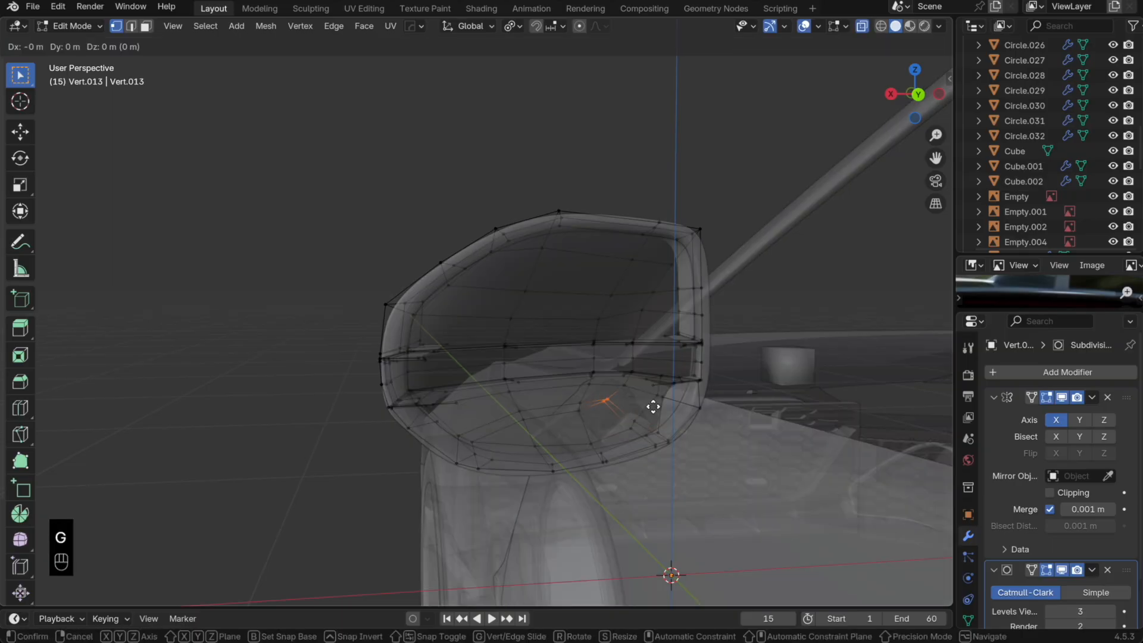
key("z")
left_click(586, 407)
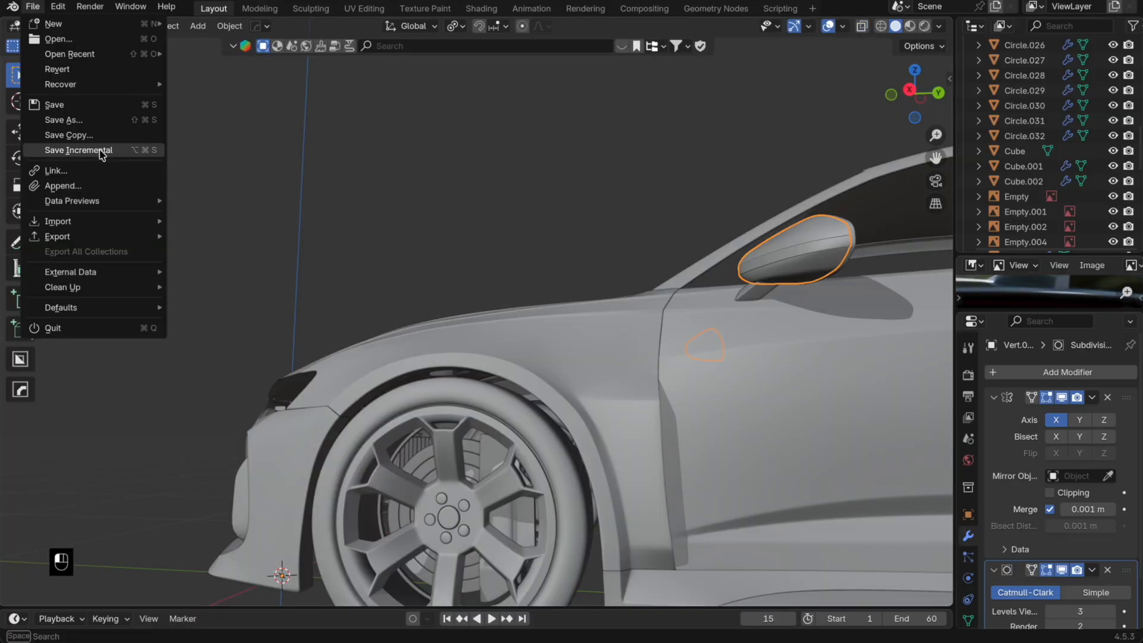
left_click(103, 152)
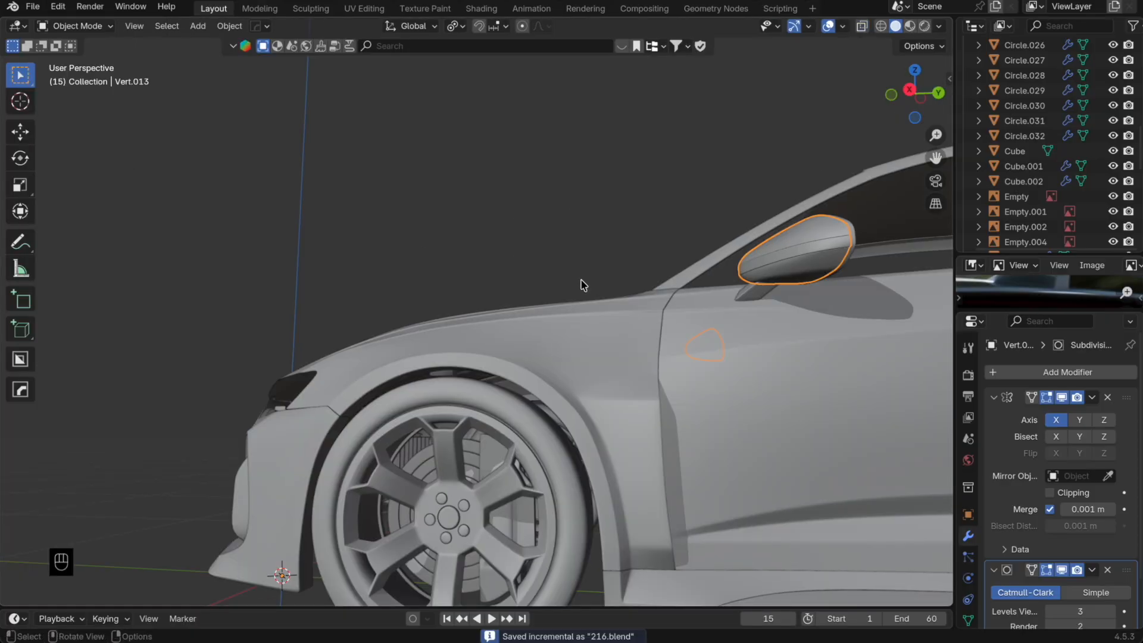
Step: Save another incremental version of the file
scroll(592, 296, "down", 3)
left_click(33, 8)
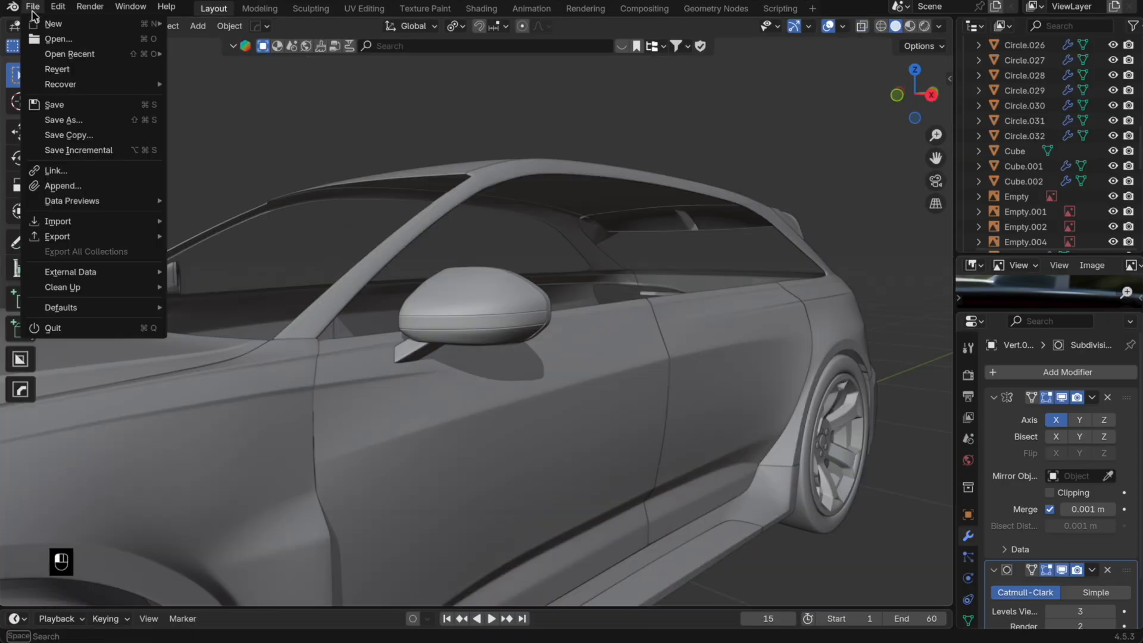
left_click(136, 153)
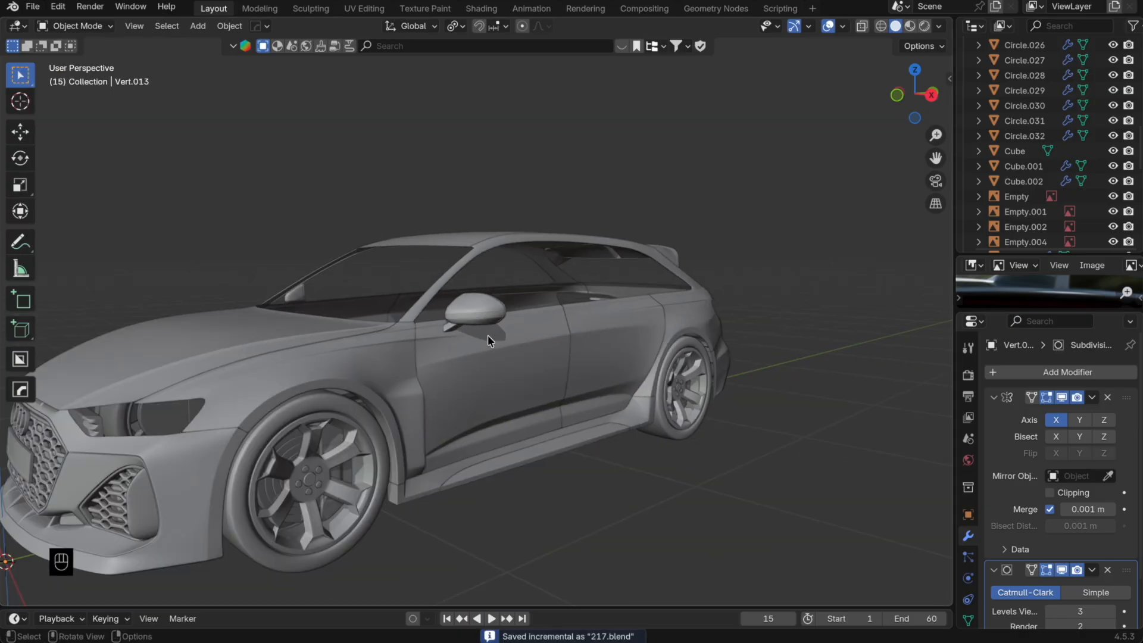
Step: Hide the floor grid, axis lines and 3D cursor around the whole car
scroll(488, 335, "down", 3)
middle_click_drag(449, 326, 588, 331, "shift")
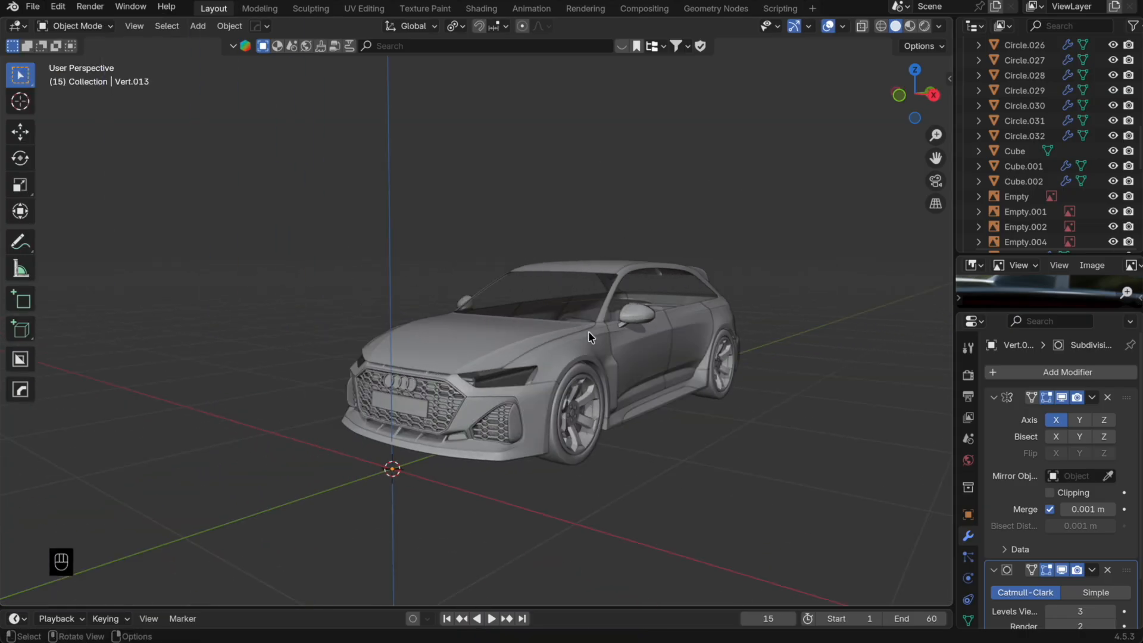
key("n")
key("n")
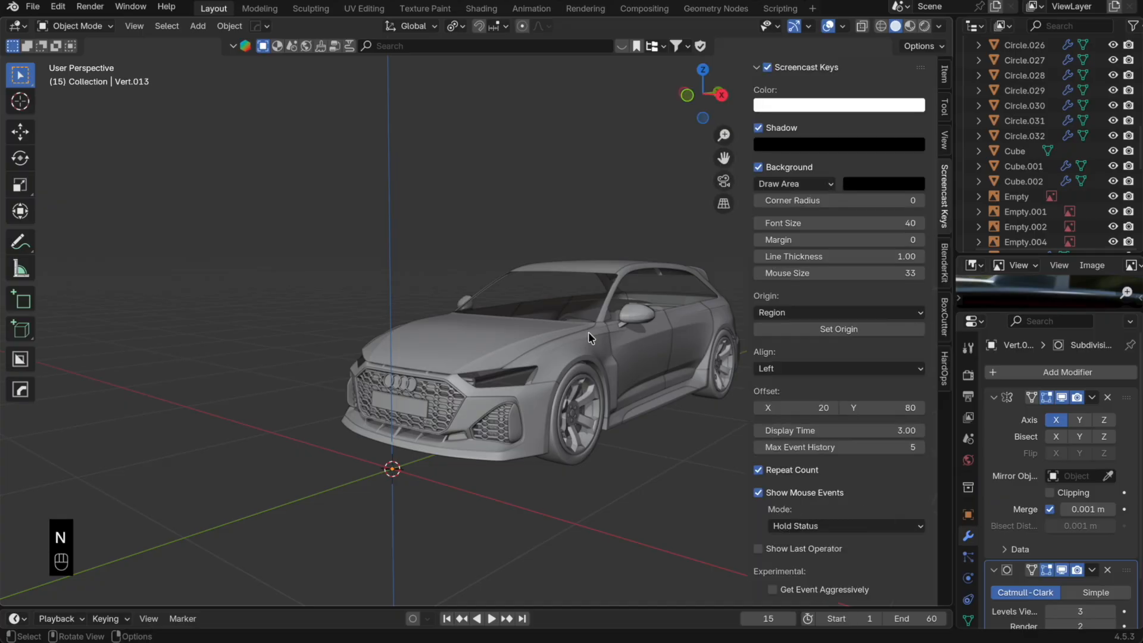
middle_click_drag(716, 425, 777, 267)
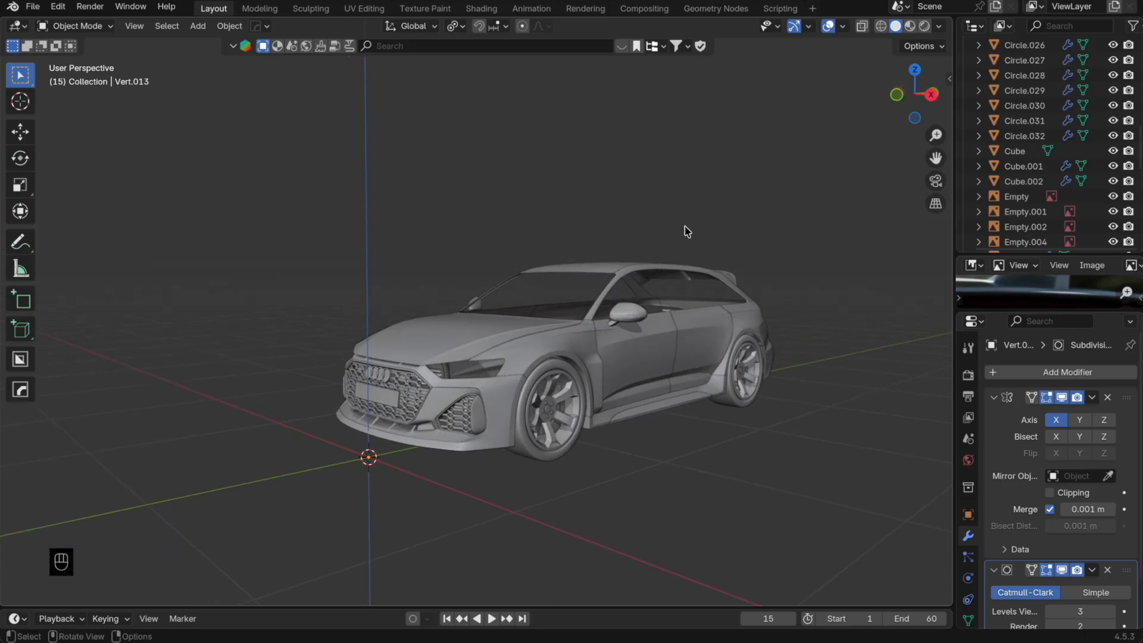
middle_click_drag(688, 232, 698, 230)
left_click(843, 26)
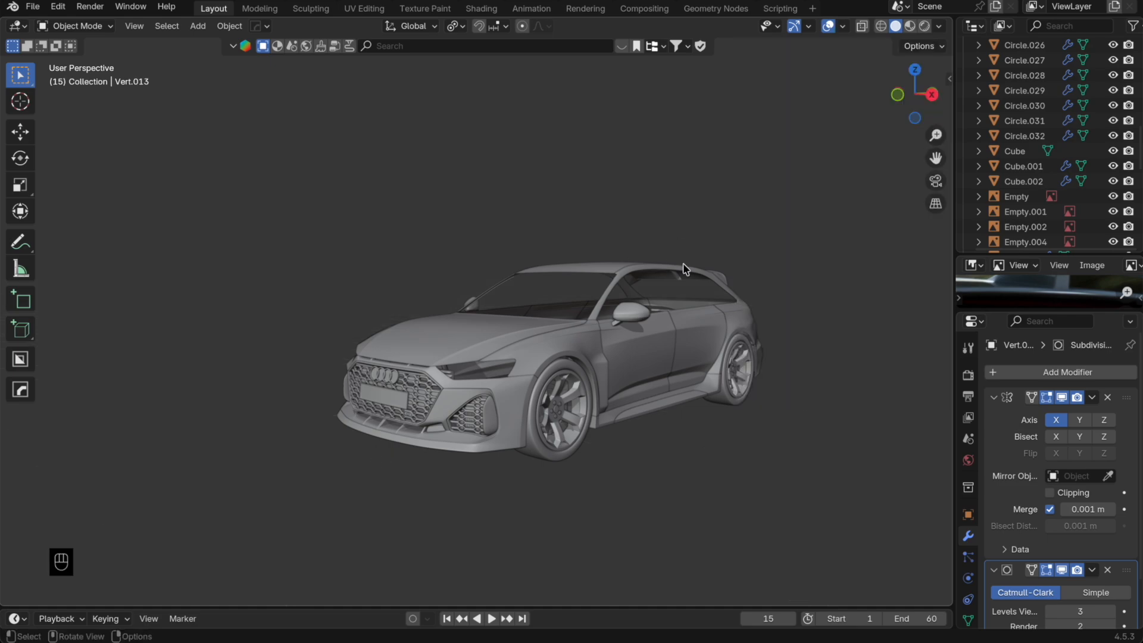
scroll(692, 268, "down", 1)
mouse_move(691, 264)
middle_mouse_down("shift")
mouse_move(672, 266)
mouse_move(686, 270)
middle_mouse_up("shift")
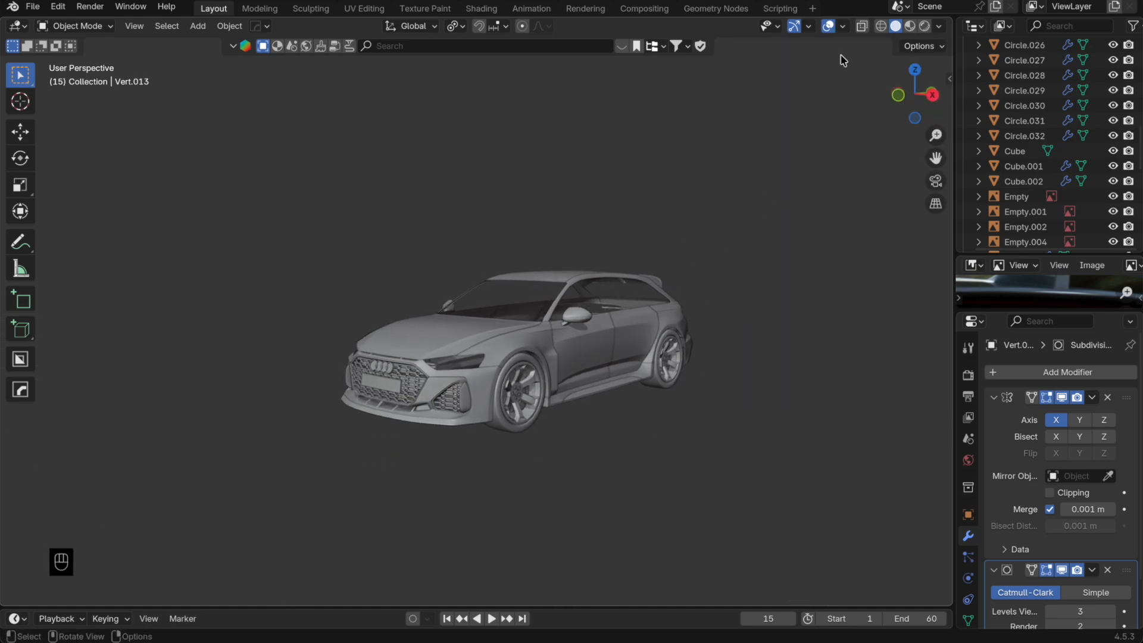
Step: Render an image of the viewport showing the whole car from the front three-quarter angle in solid shading
left_click(881, 27)
left_click(898, 27)
middle_click_drag(679, 339, 635, 317, "shift")
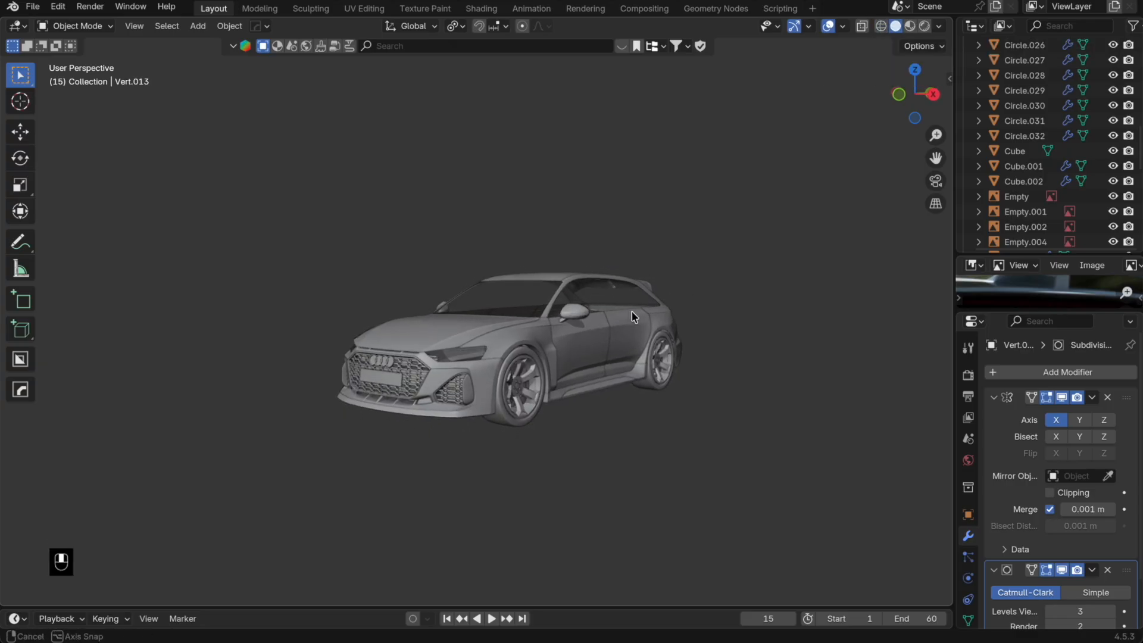
left_click(146, 28)
left_click(230, 310)
left_click(136, 145)
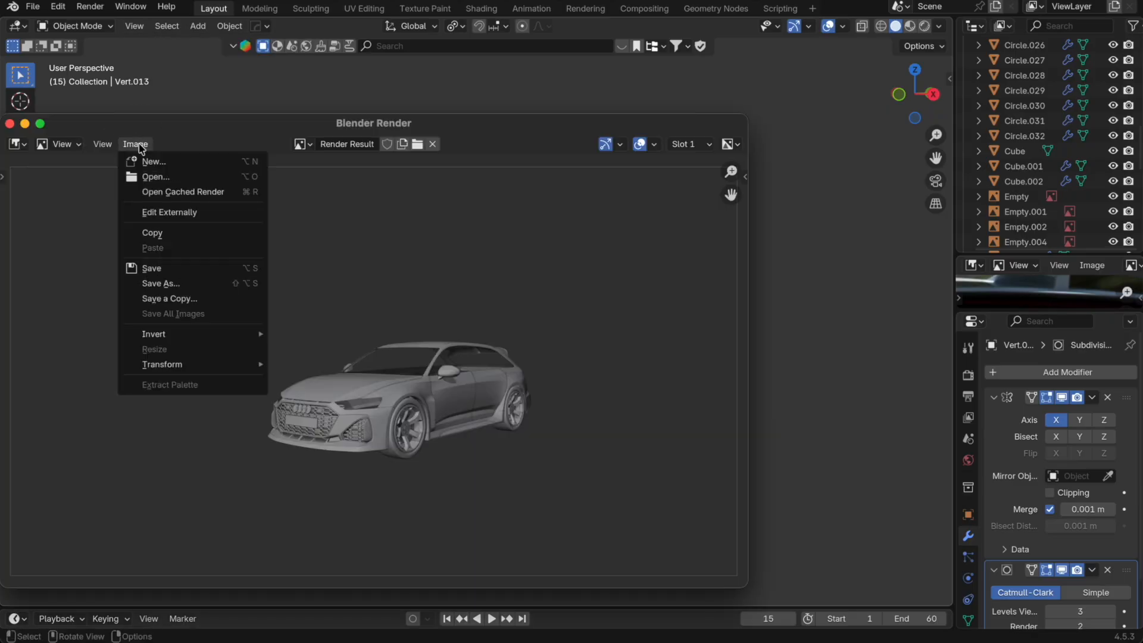
left_click(206, 284)
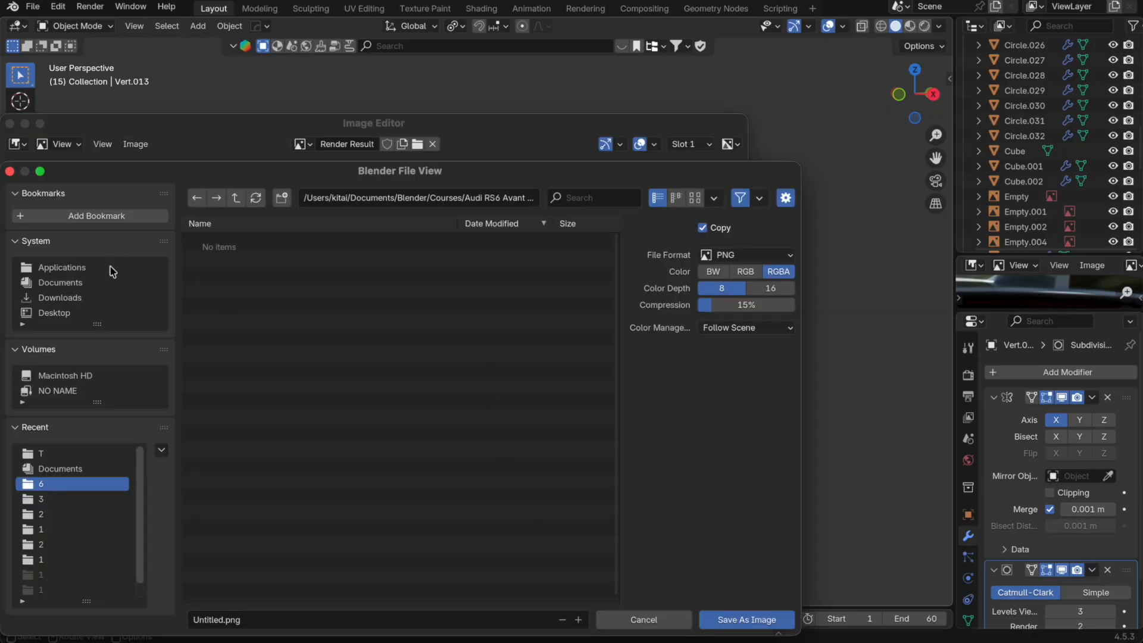
key("Escape")
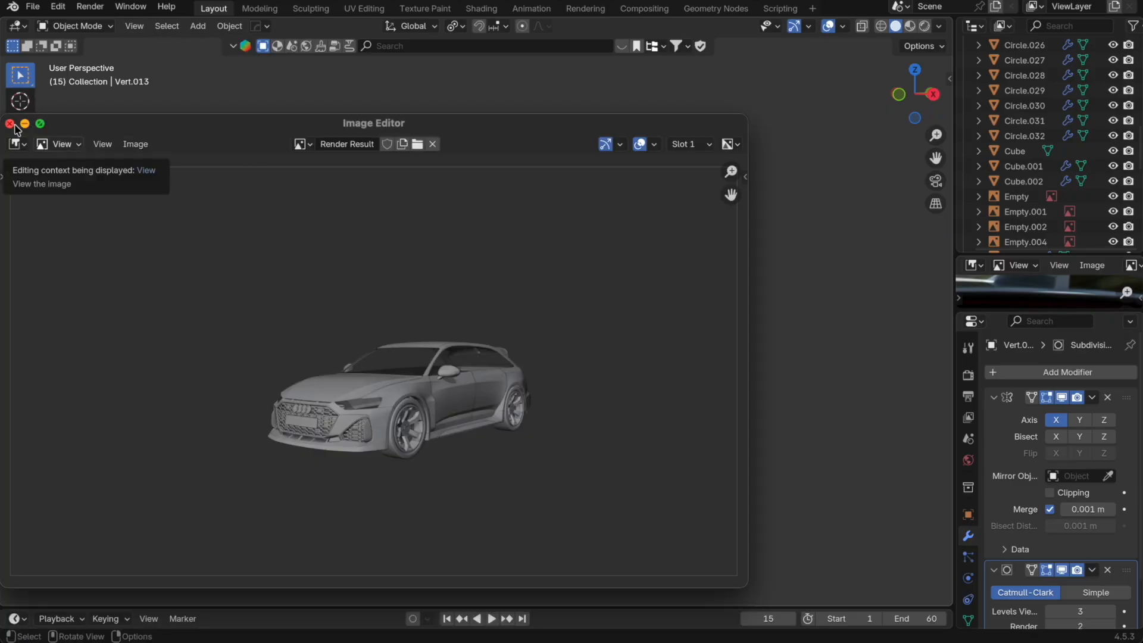